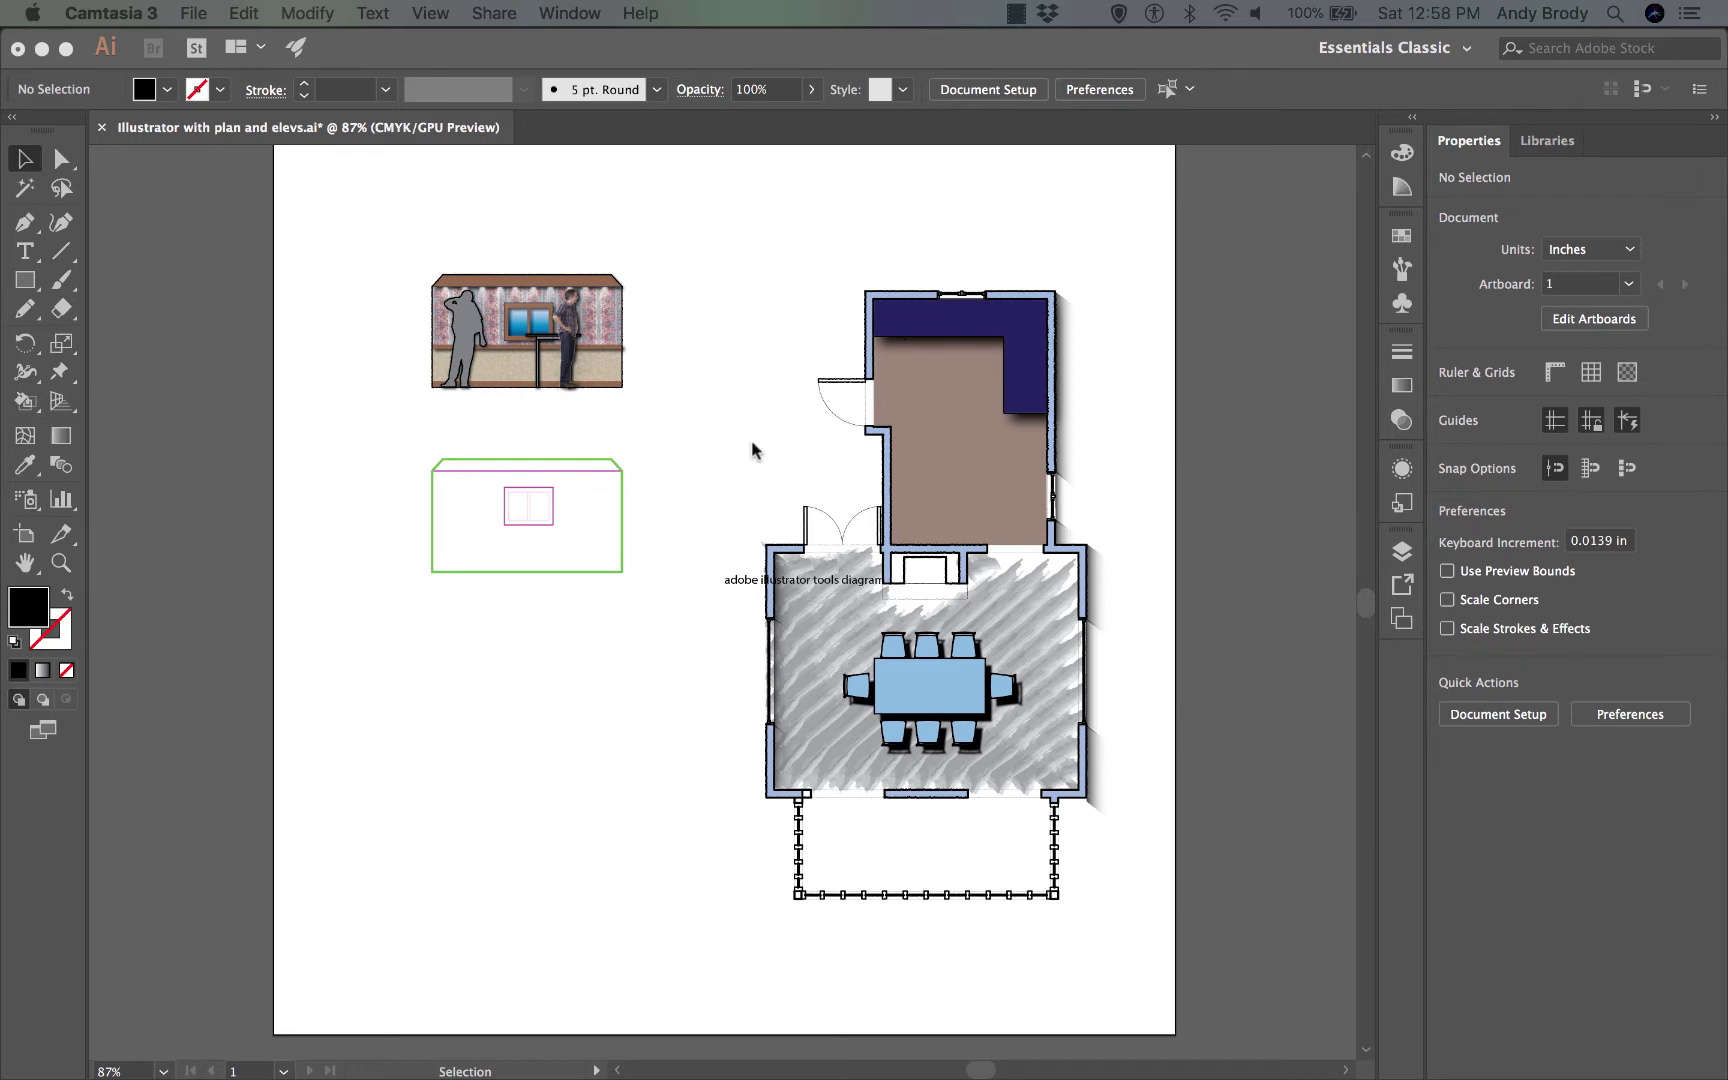
Step: Switch to Preview to examine the vector_vs_raster.jpg comparison of pixel painting and vector drawing, and return to Illustrator
{"action": "key", "text": "super+Tab"}
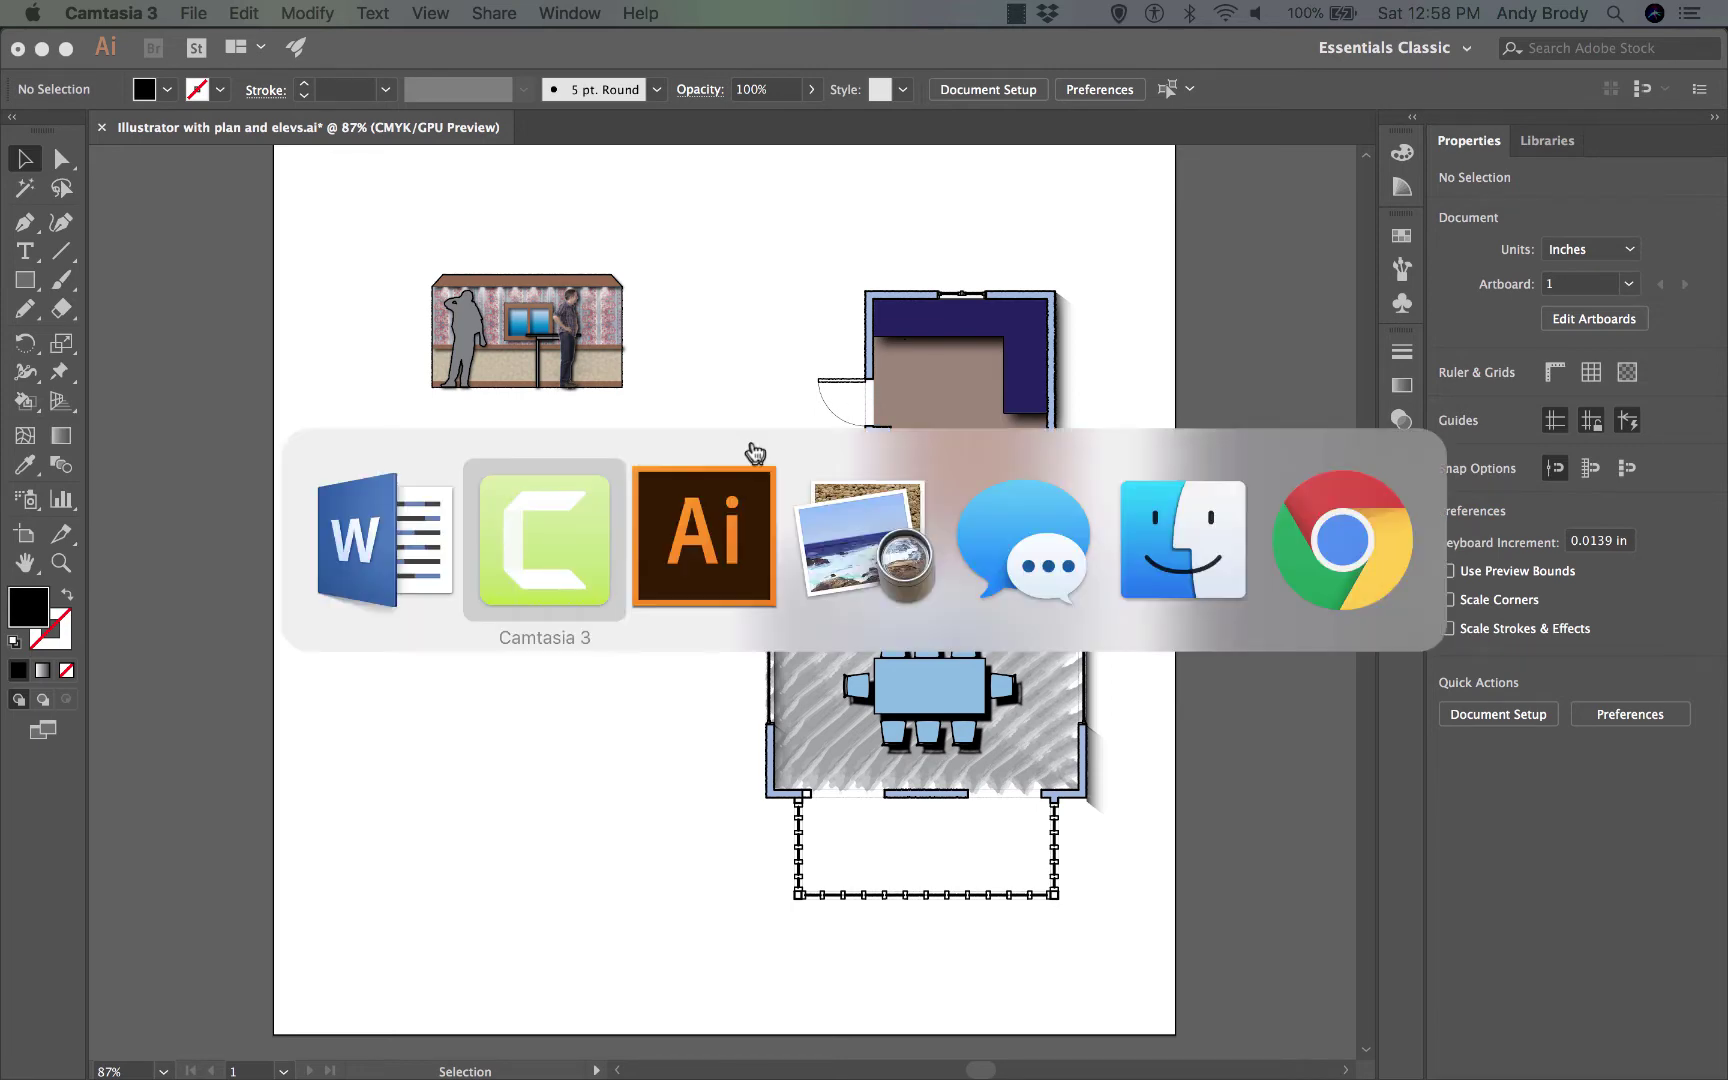
{"action": "key", "text": "super+Tab"}
{"action": "key", "text": "super+Tab"}
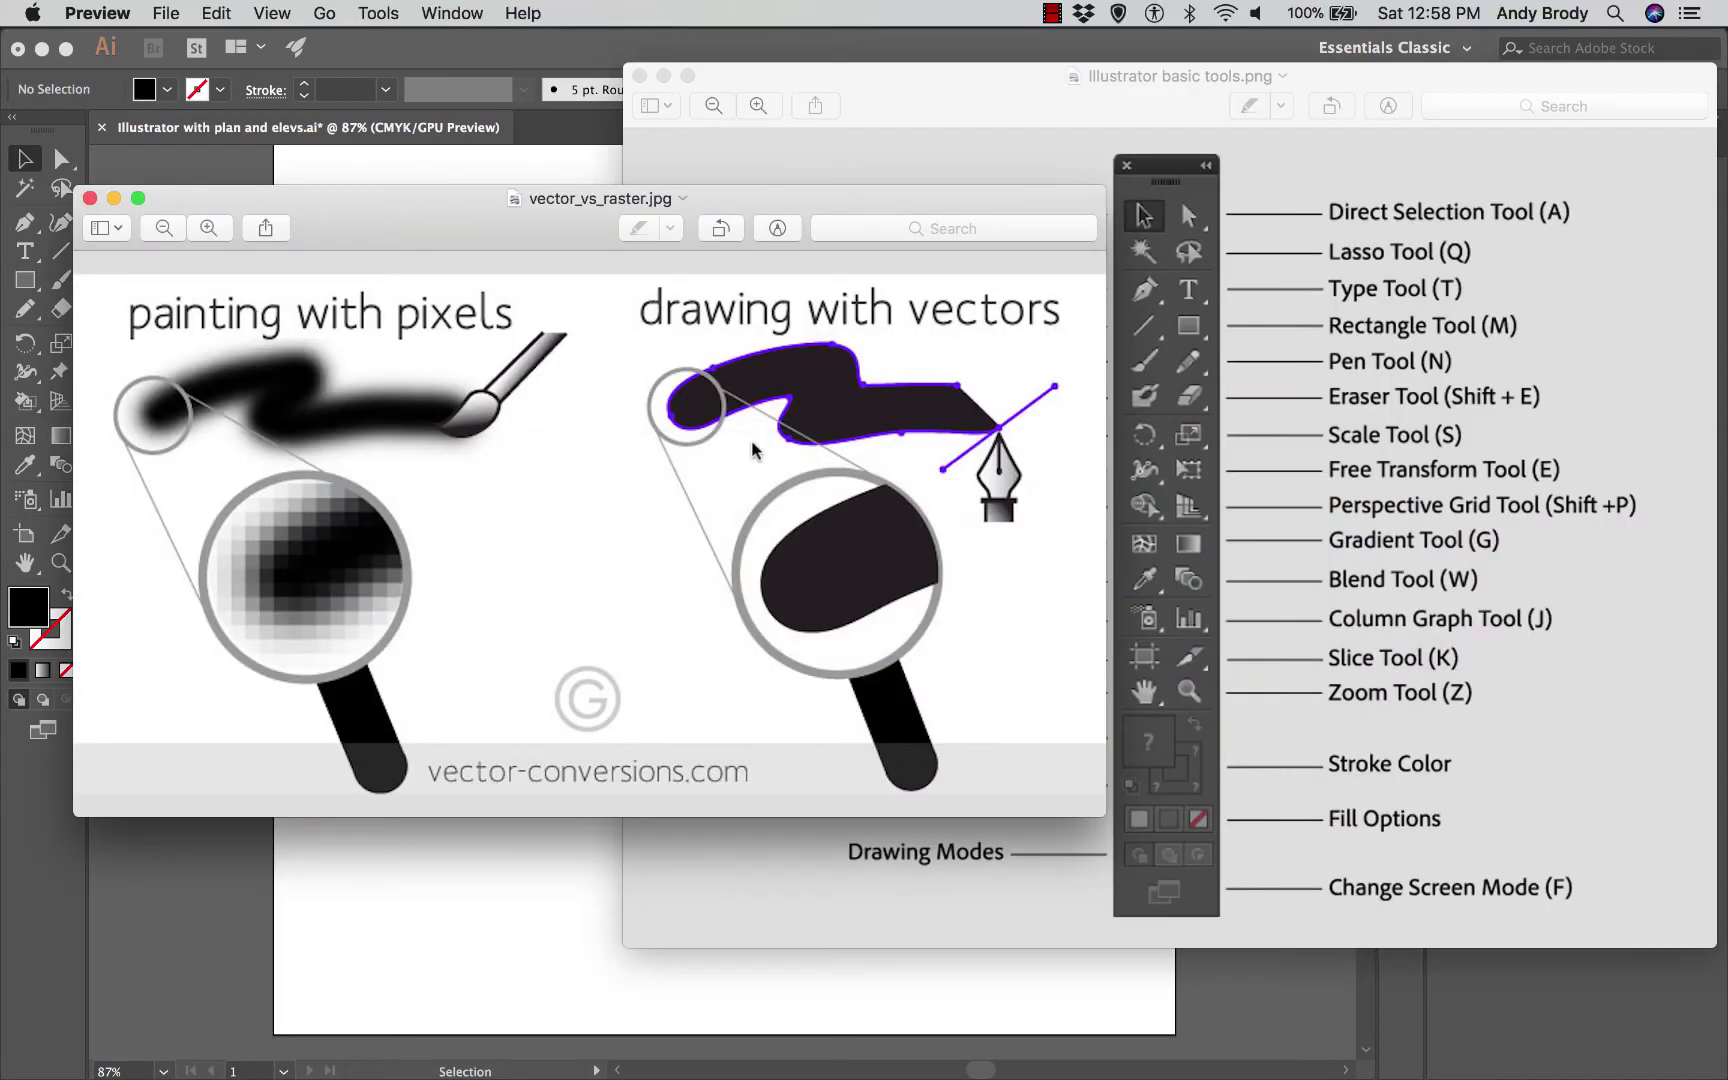
{"action": "left_click_drag", "start_coordinate": [401, 230], "coordinate": [548, 211]}
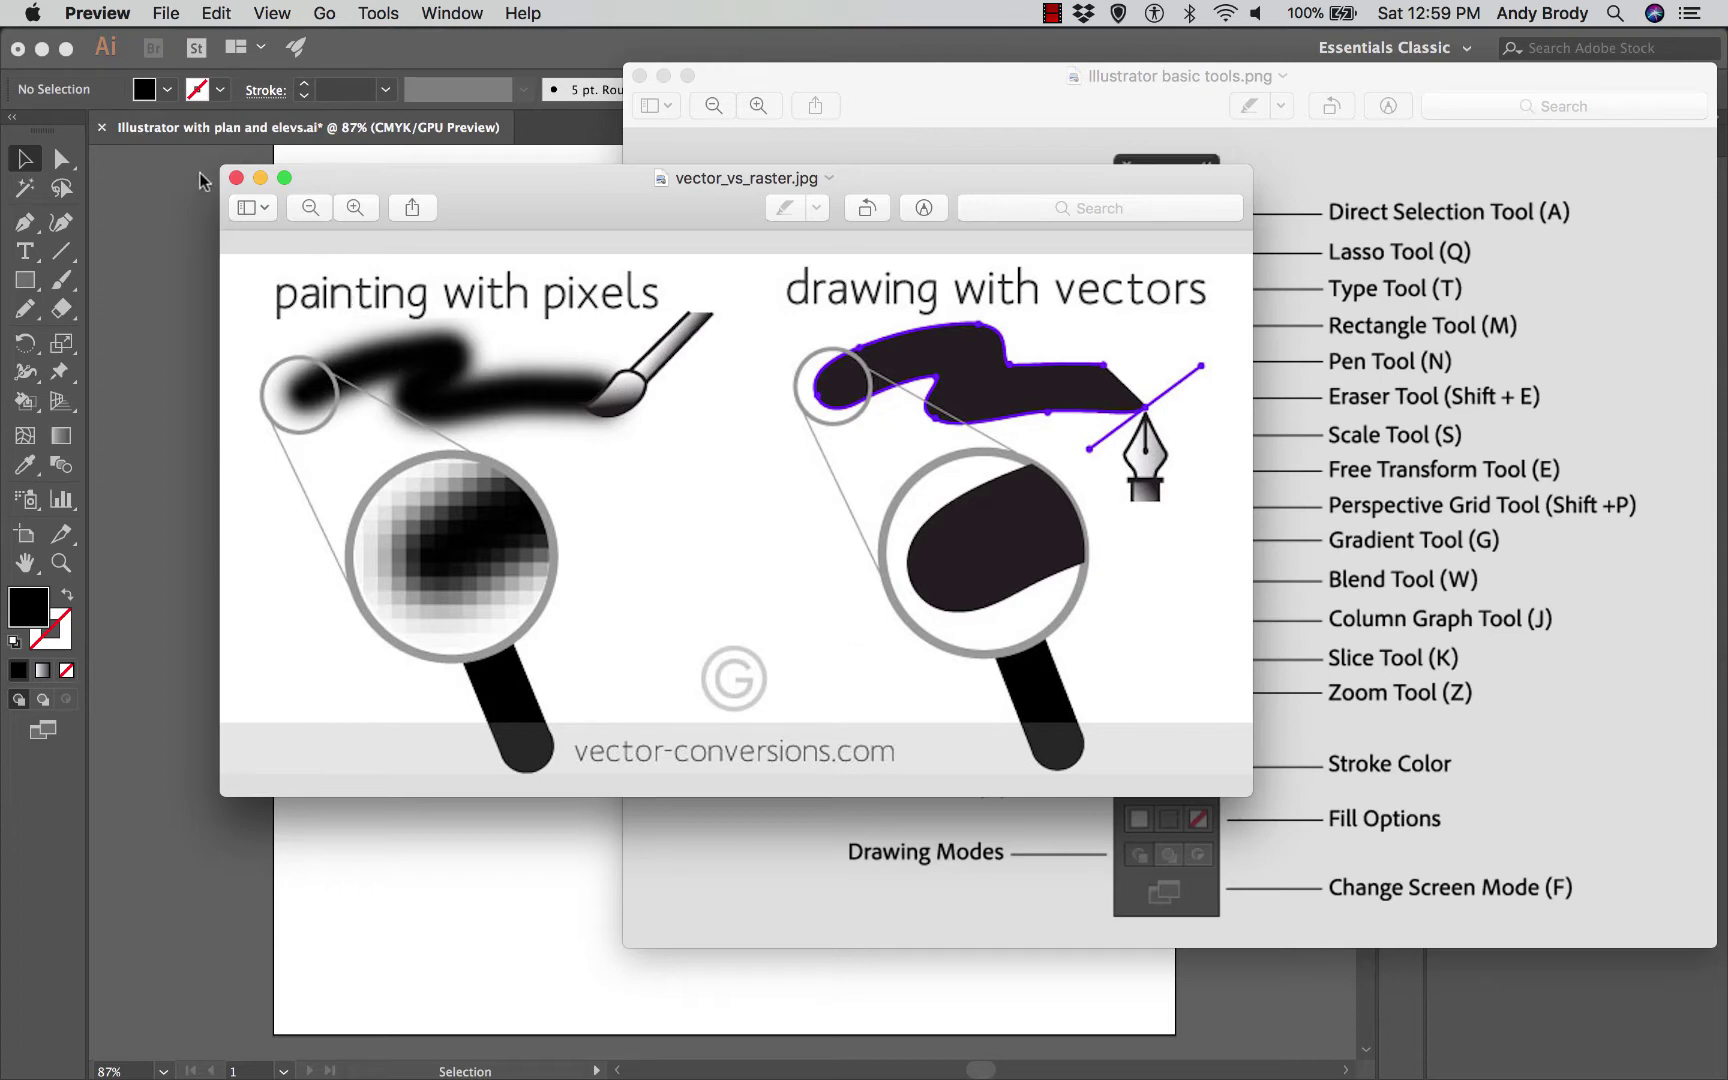
{"action": "left_click", "coordinate": [171, 182]}
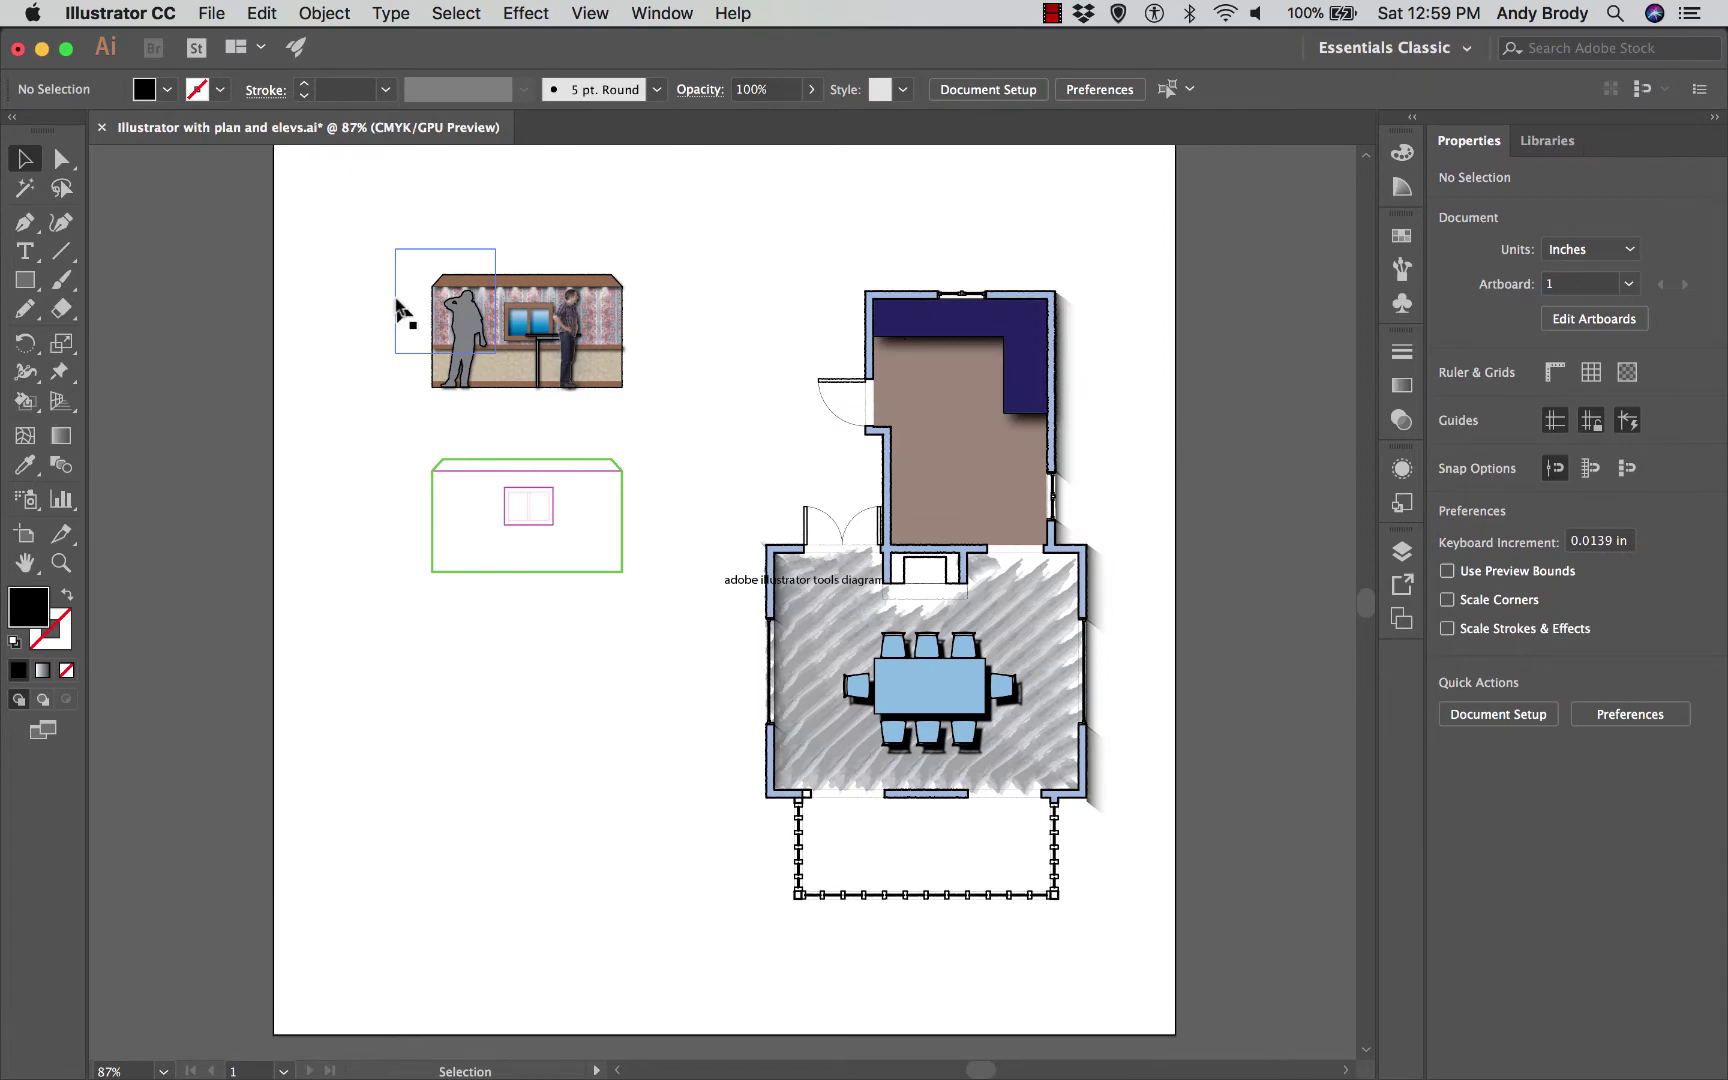
Step: Select the unrendered line-drawn elevation below the rendered one and set its stroke colour to black
{"action": "left_click_drag", "start_coordinate": [397, 310], "coordinate": [360, 270]}
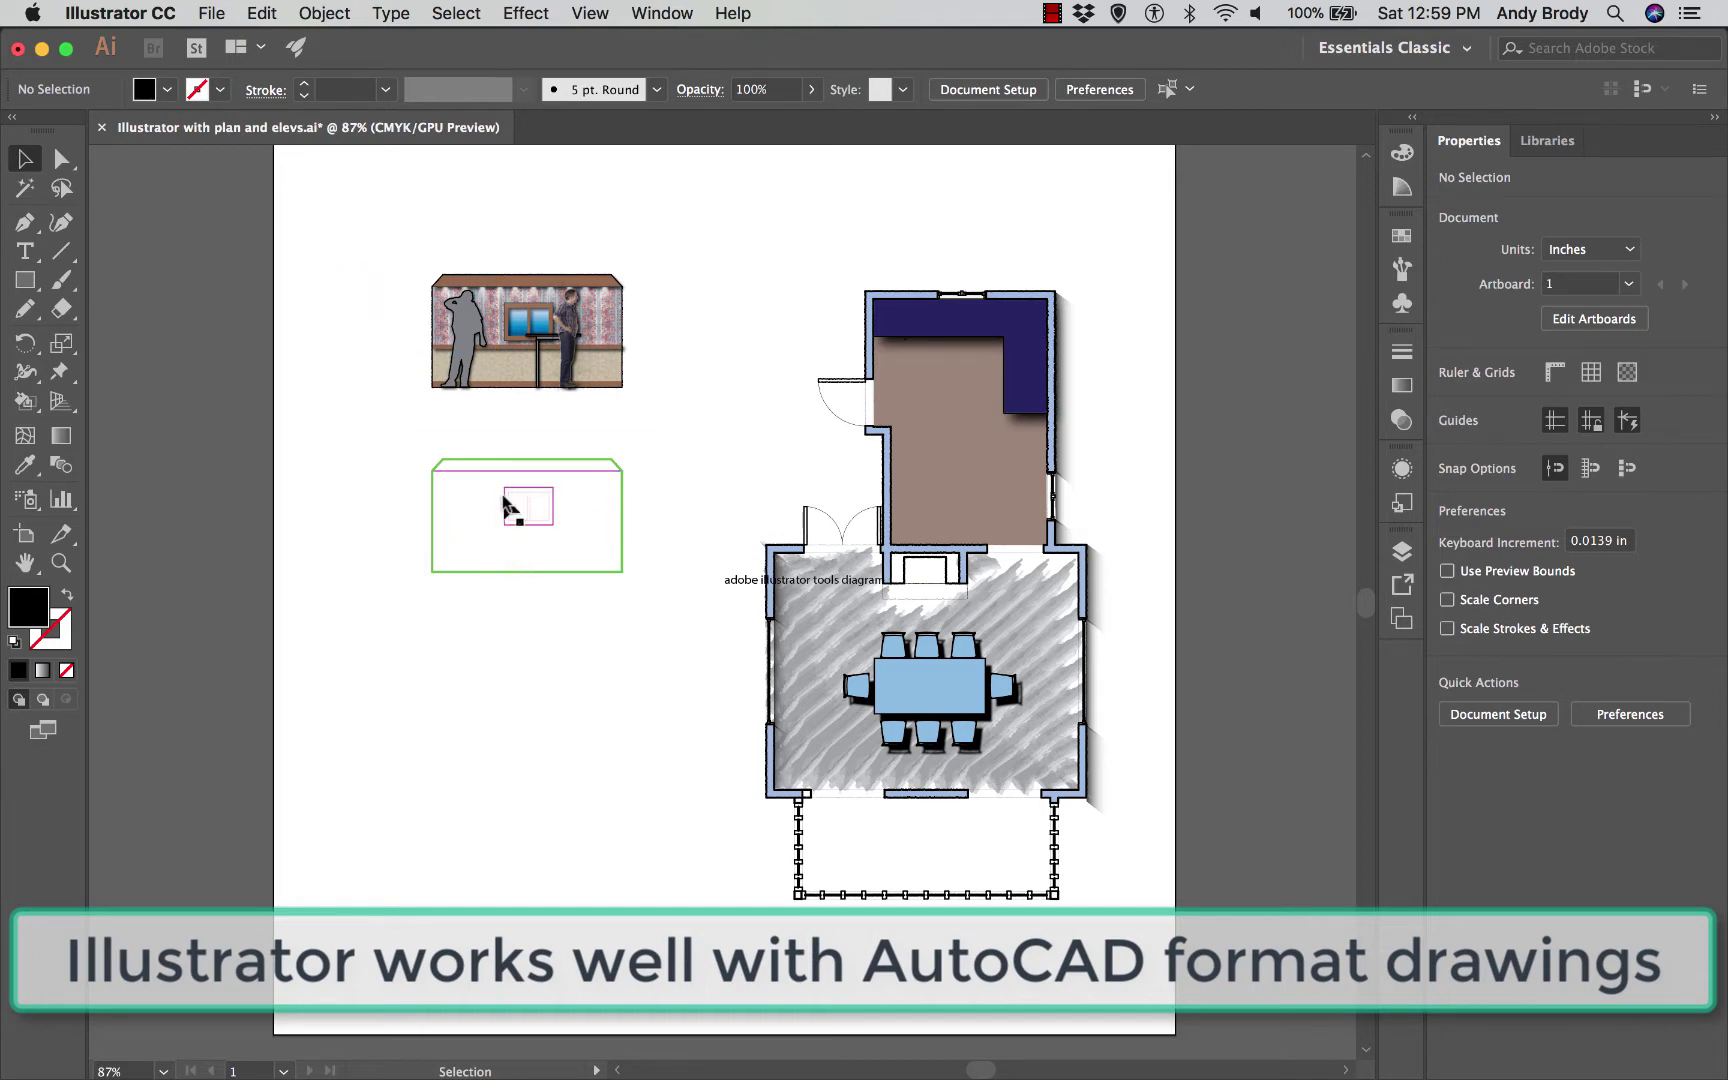
{"action": "scroll", "coordinate": [530, 497], "scroll_direction": "down", "scroll_amount": 2}
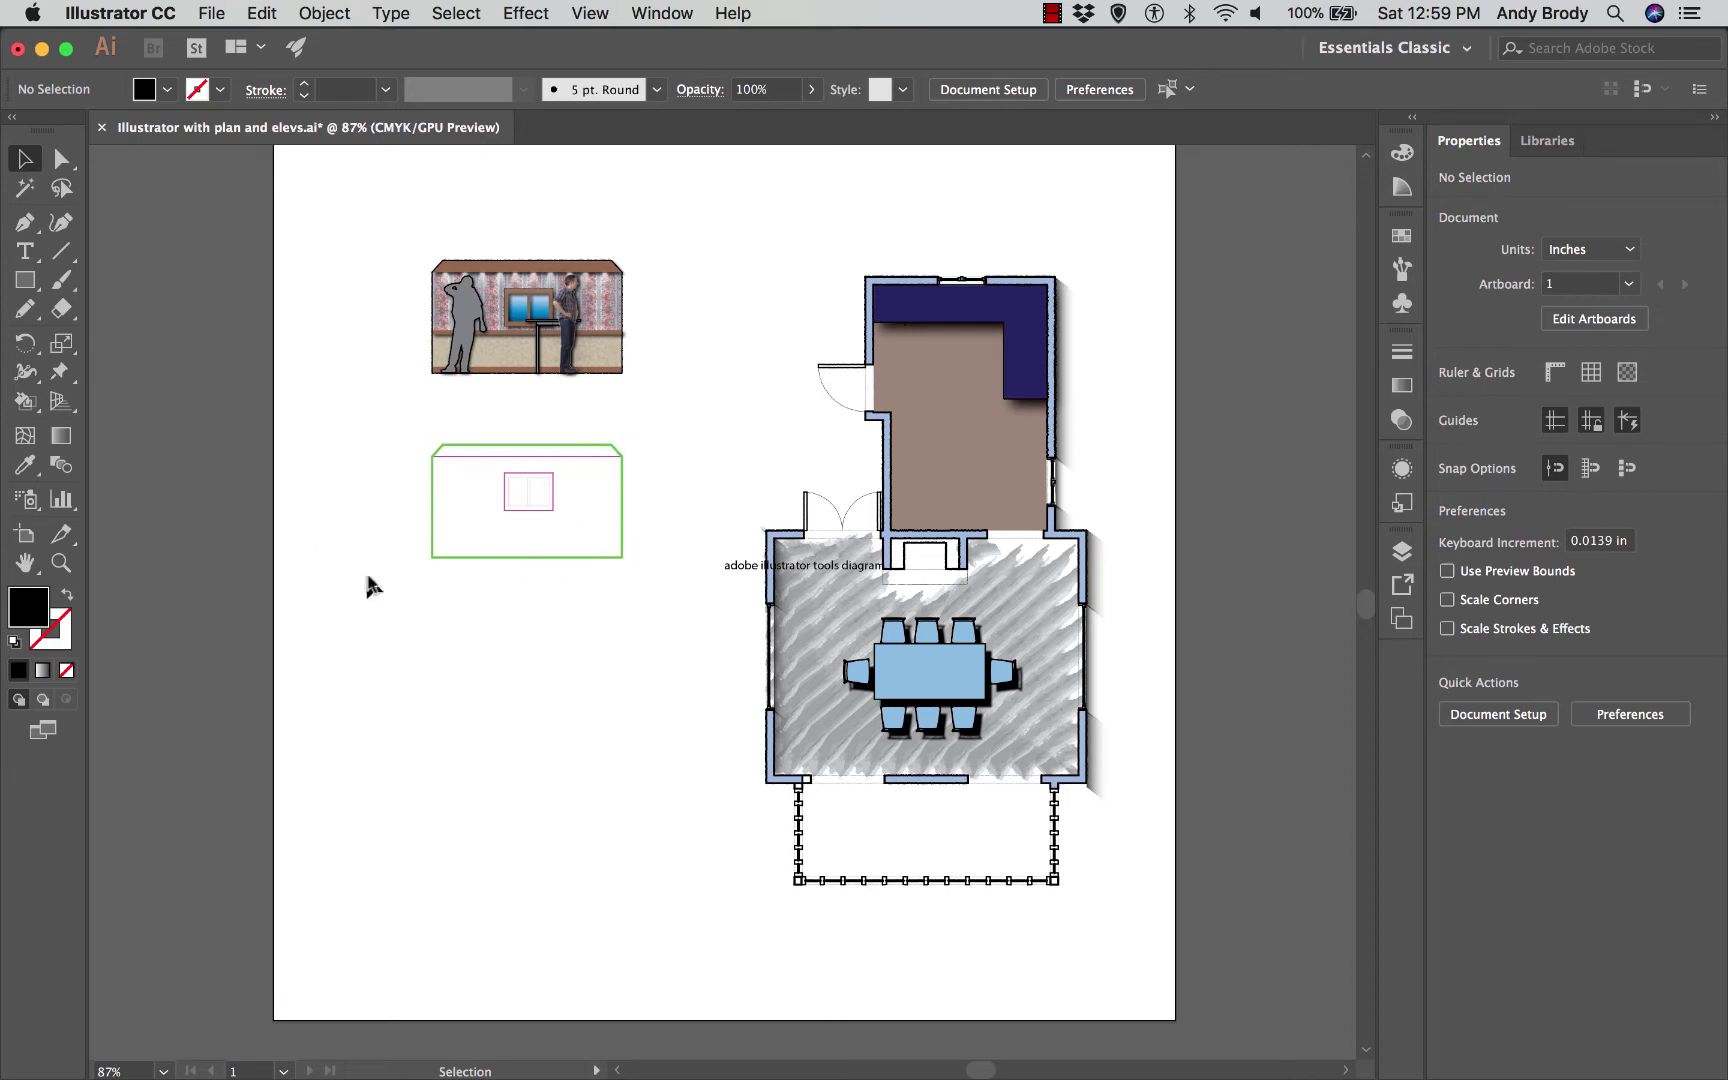
{"action": "left_click_drag", "start_coordinate": [383, 594], "coordinate": [648, 438]}
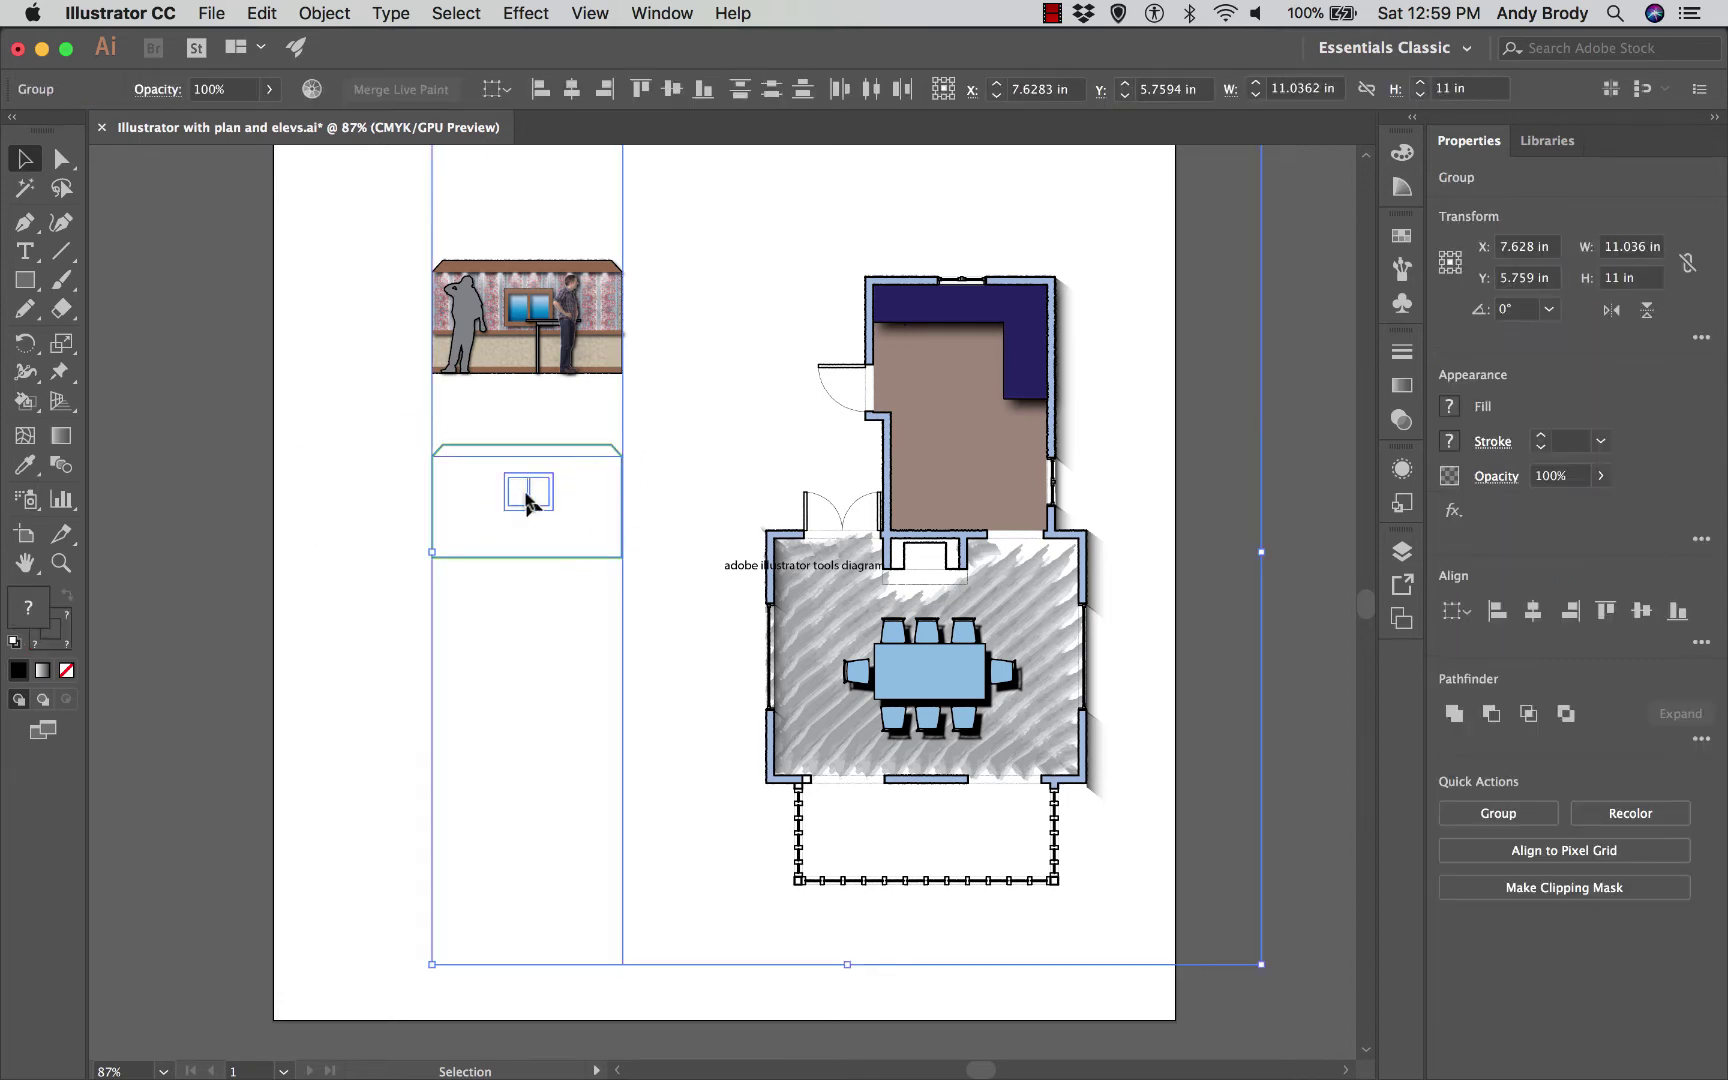
{"action": "left_click", "coordinate": [335, 452]}
{"action": "left_click", "coordinate": [457, 474]}
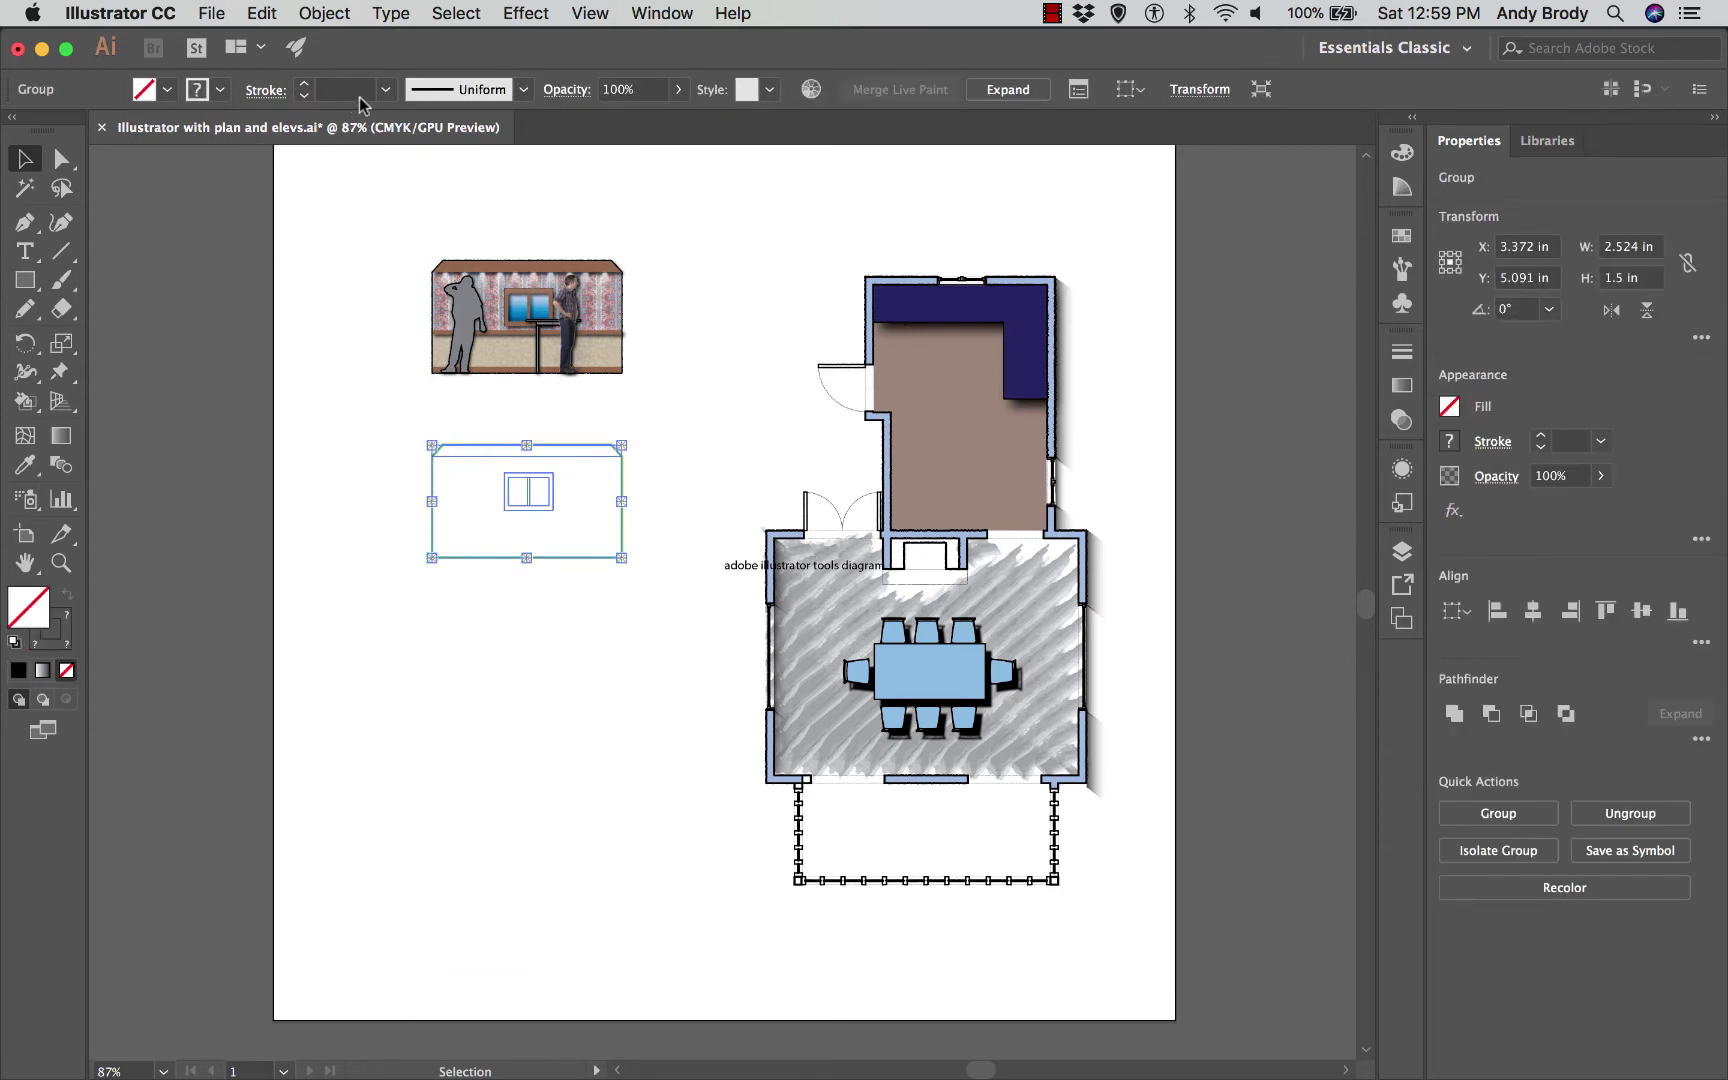
{"action": "left_click", "coordinate": [220, 89]}
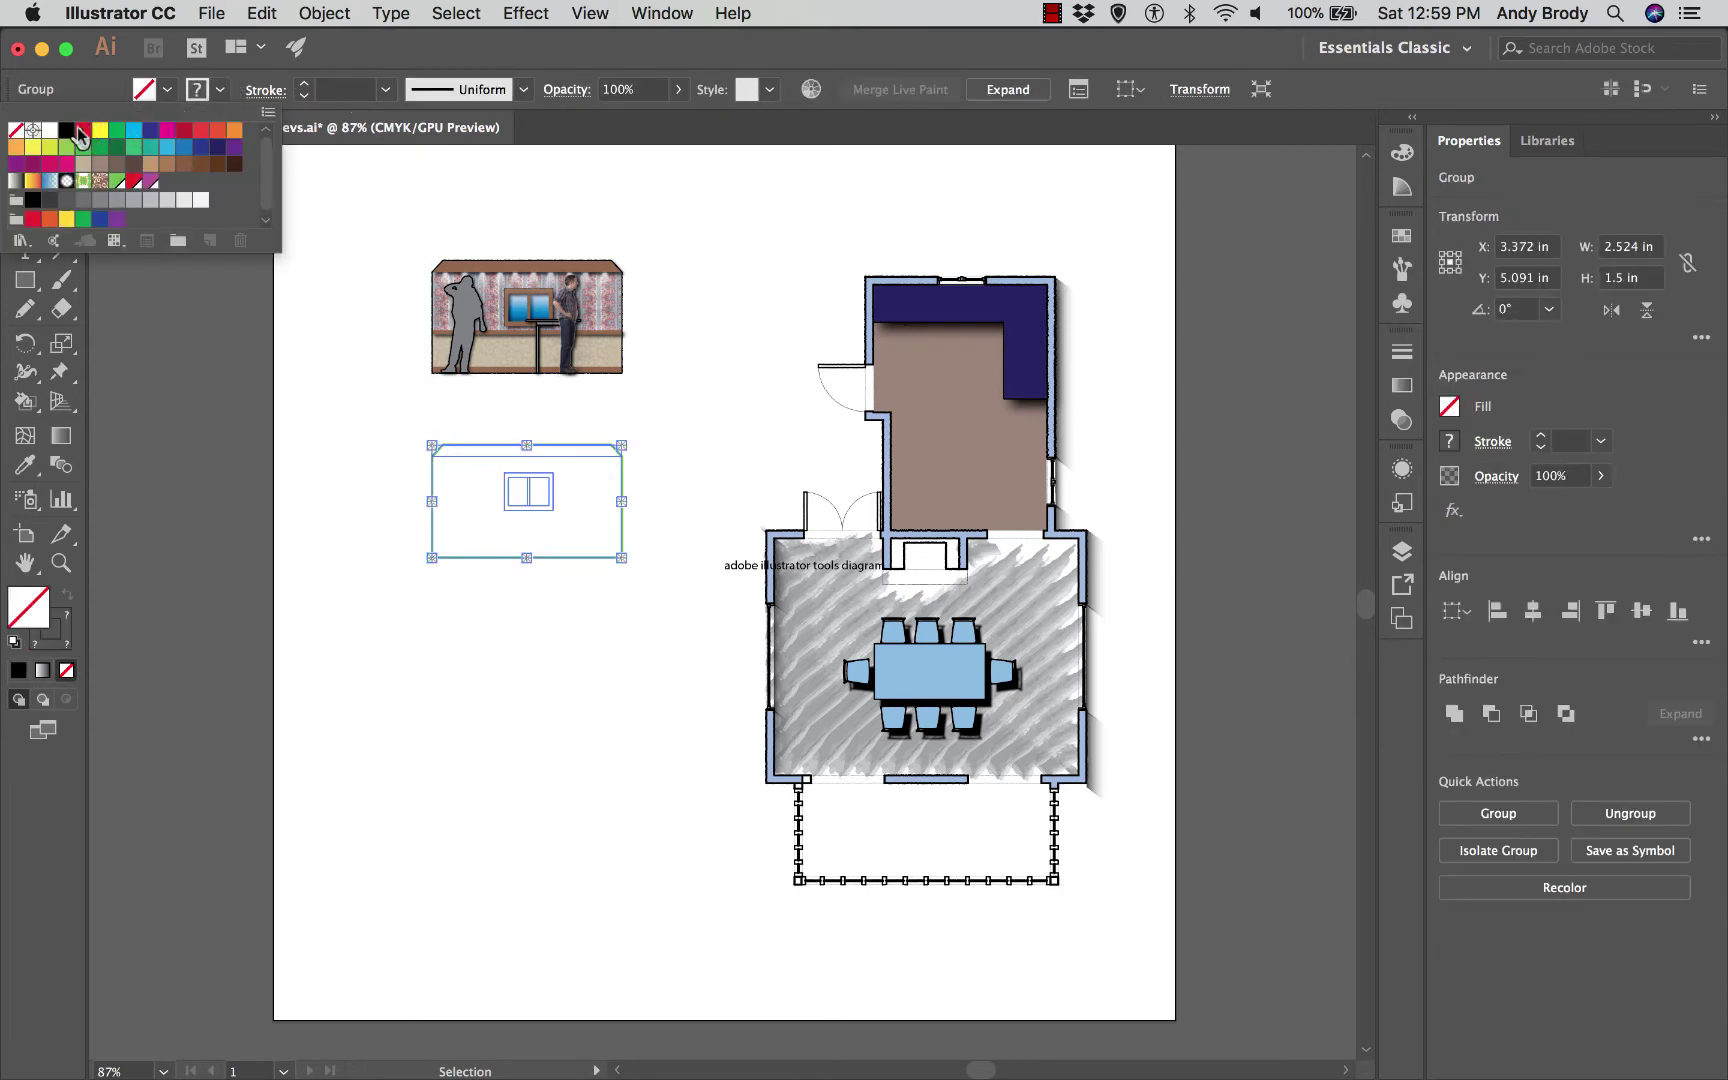
{"action": "left_click", "coordinate": [66, 130]}
{"action": "left_click", "coordinate": [310, 451]}
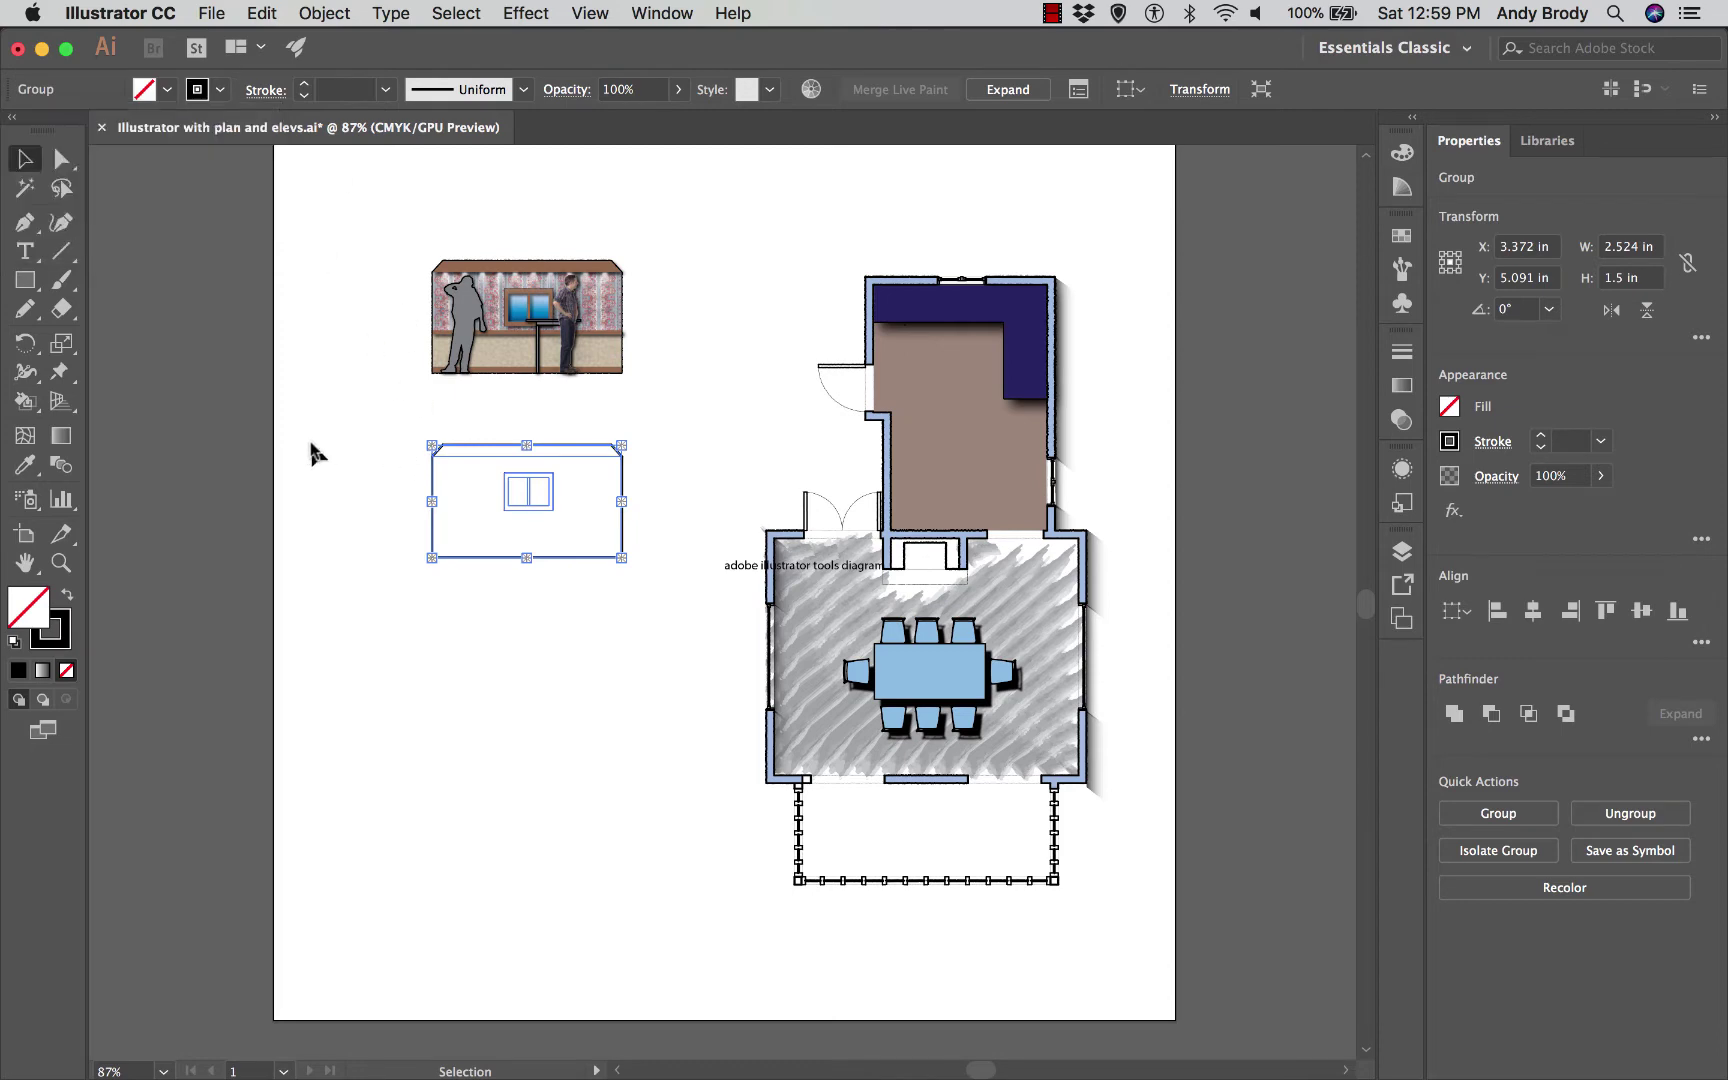
Step: Set the stroke weight of the line-drawn elevation to 3 pt and deselect it
{"action": "left_click", "coordinate": [333, 507]}
{"action": "left_click", "coordinate": [450, 560]}
{"action": "left_click", "coordinate": [385, 90]}
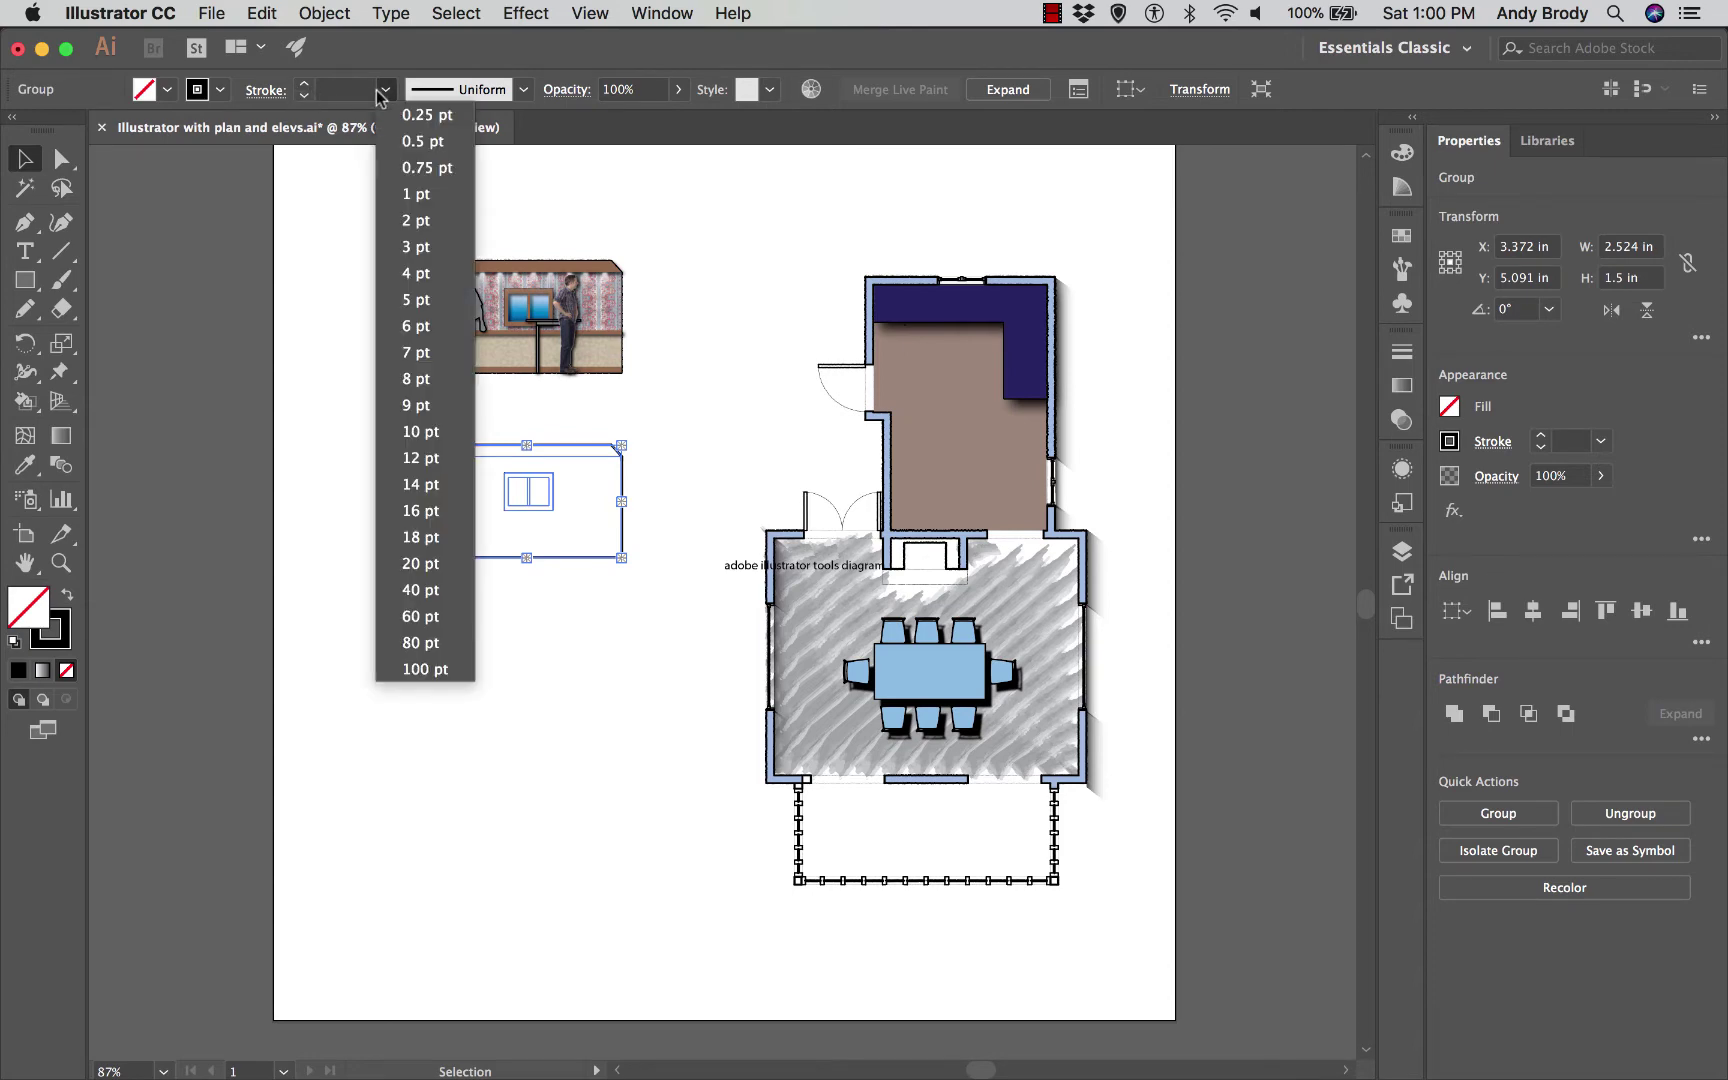
{"action": "left_click", "coordinate": [418, 246]}
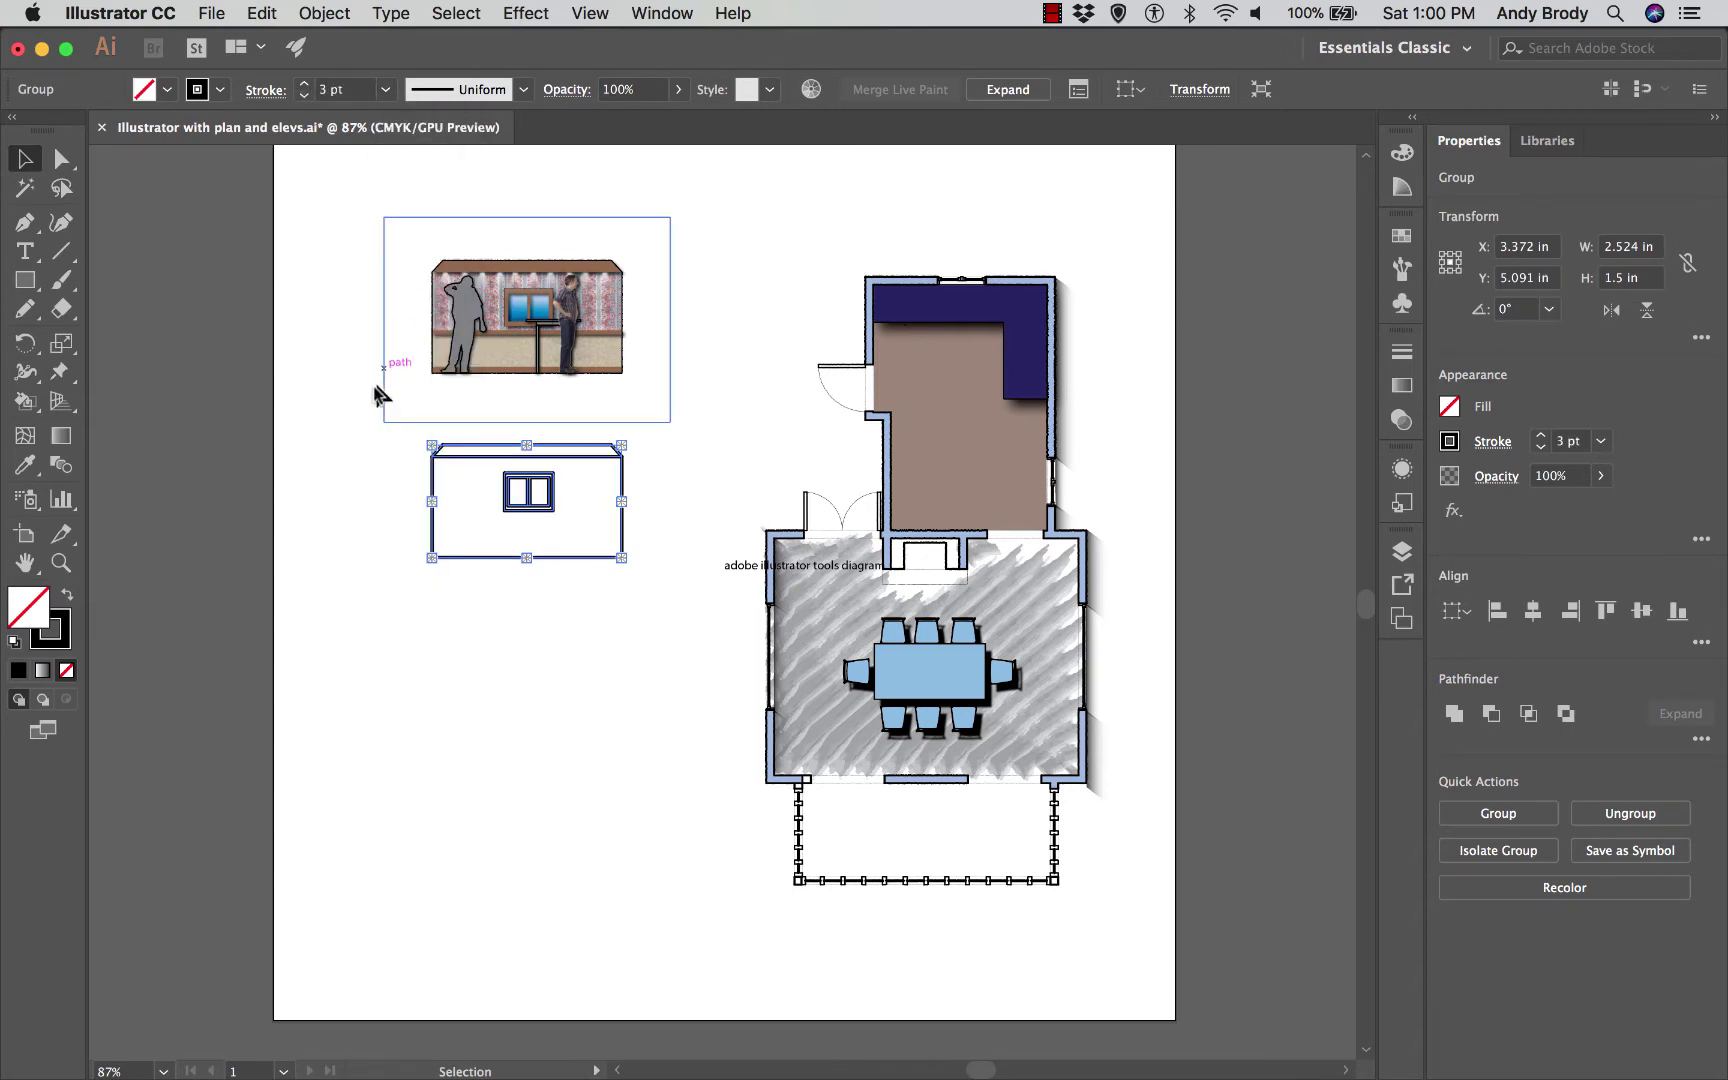
{"action": "left_click", "coordinate": [370, 447]}
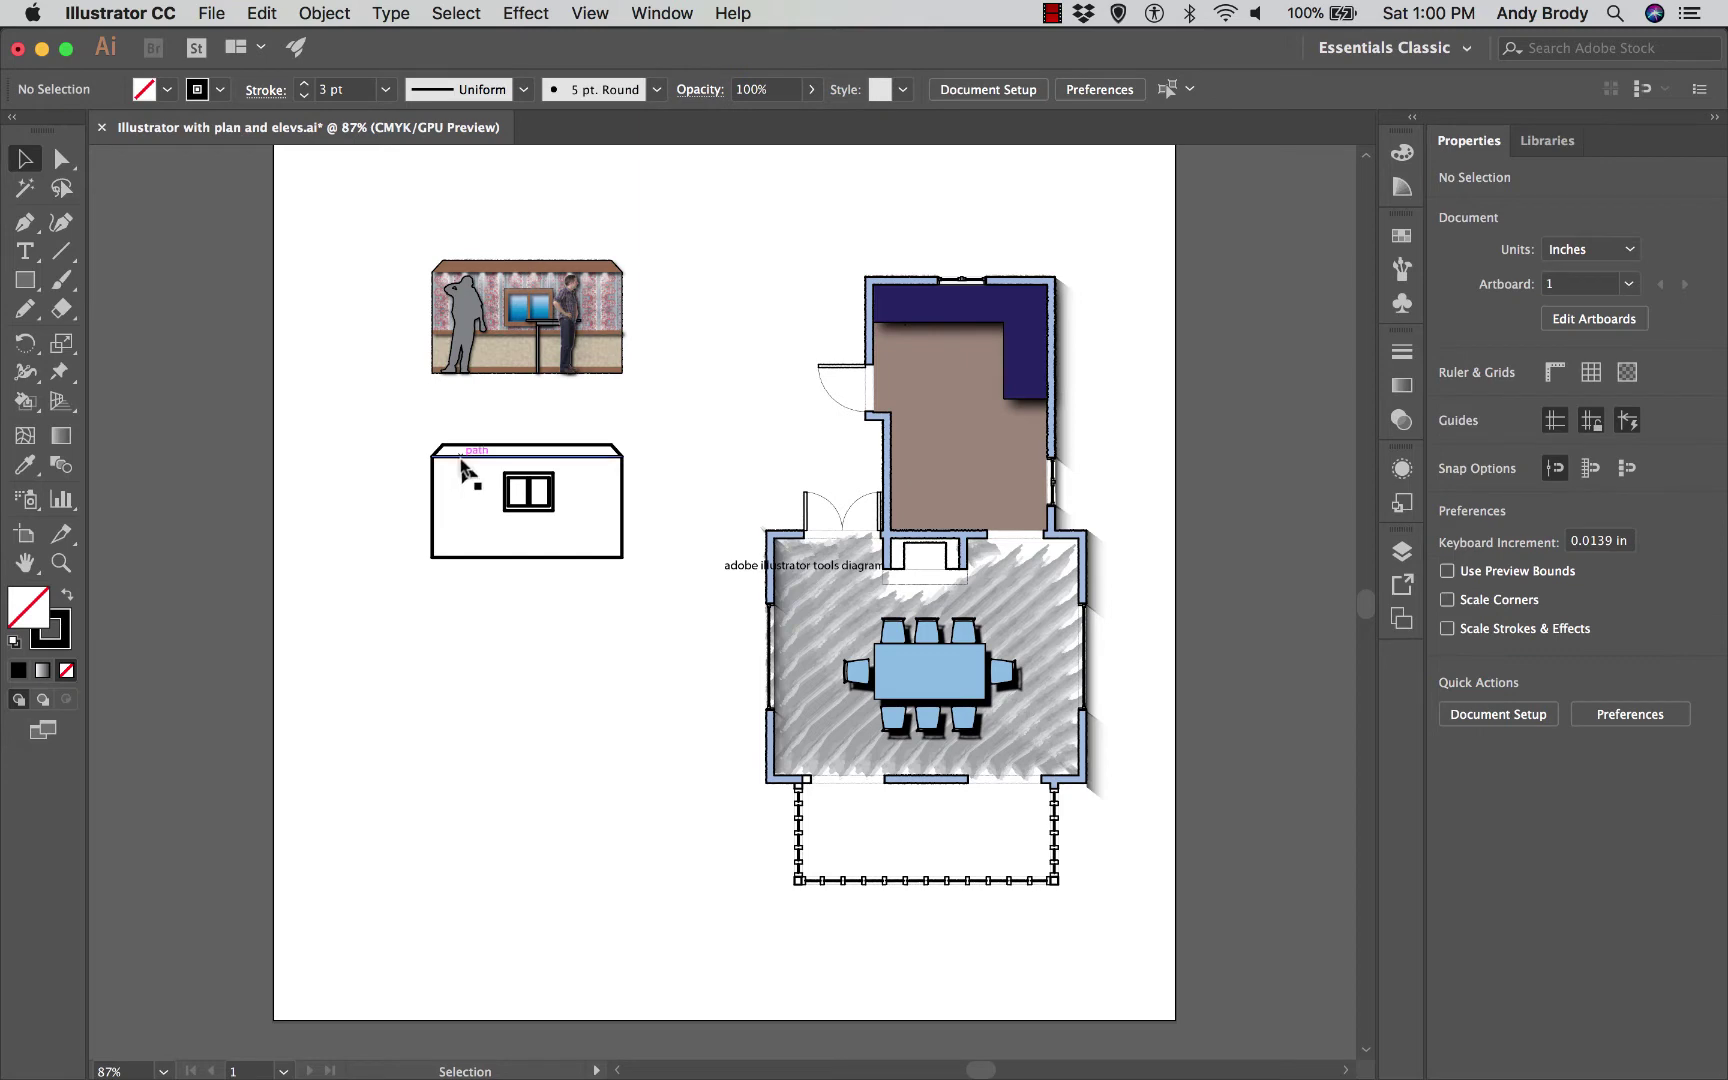
Step: Fill the wall area of the line-drawn elevation with red using the Live Paint Bucket
{"action": "left_click", "coordinate": [18, 408], "text": "alt"}
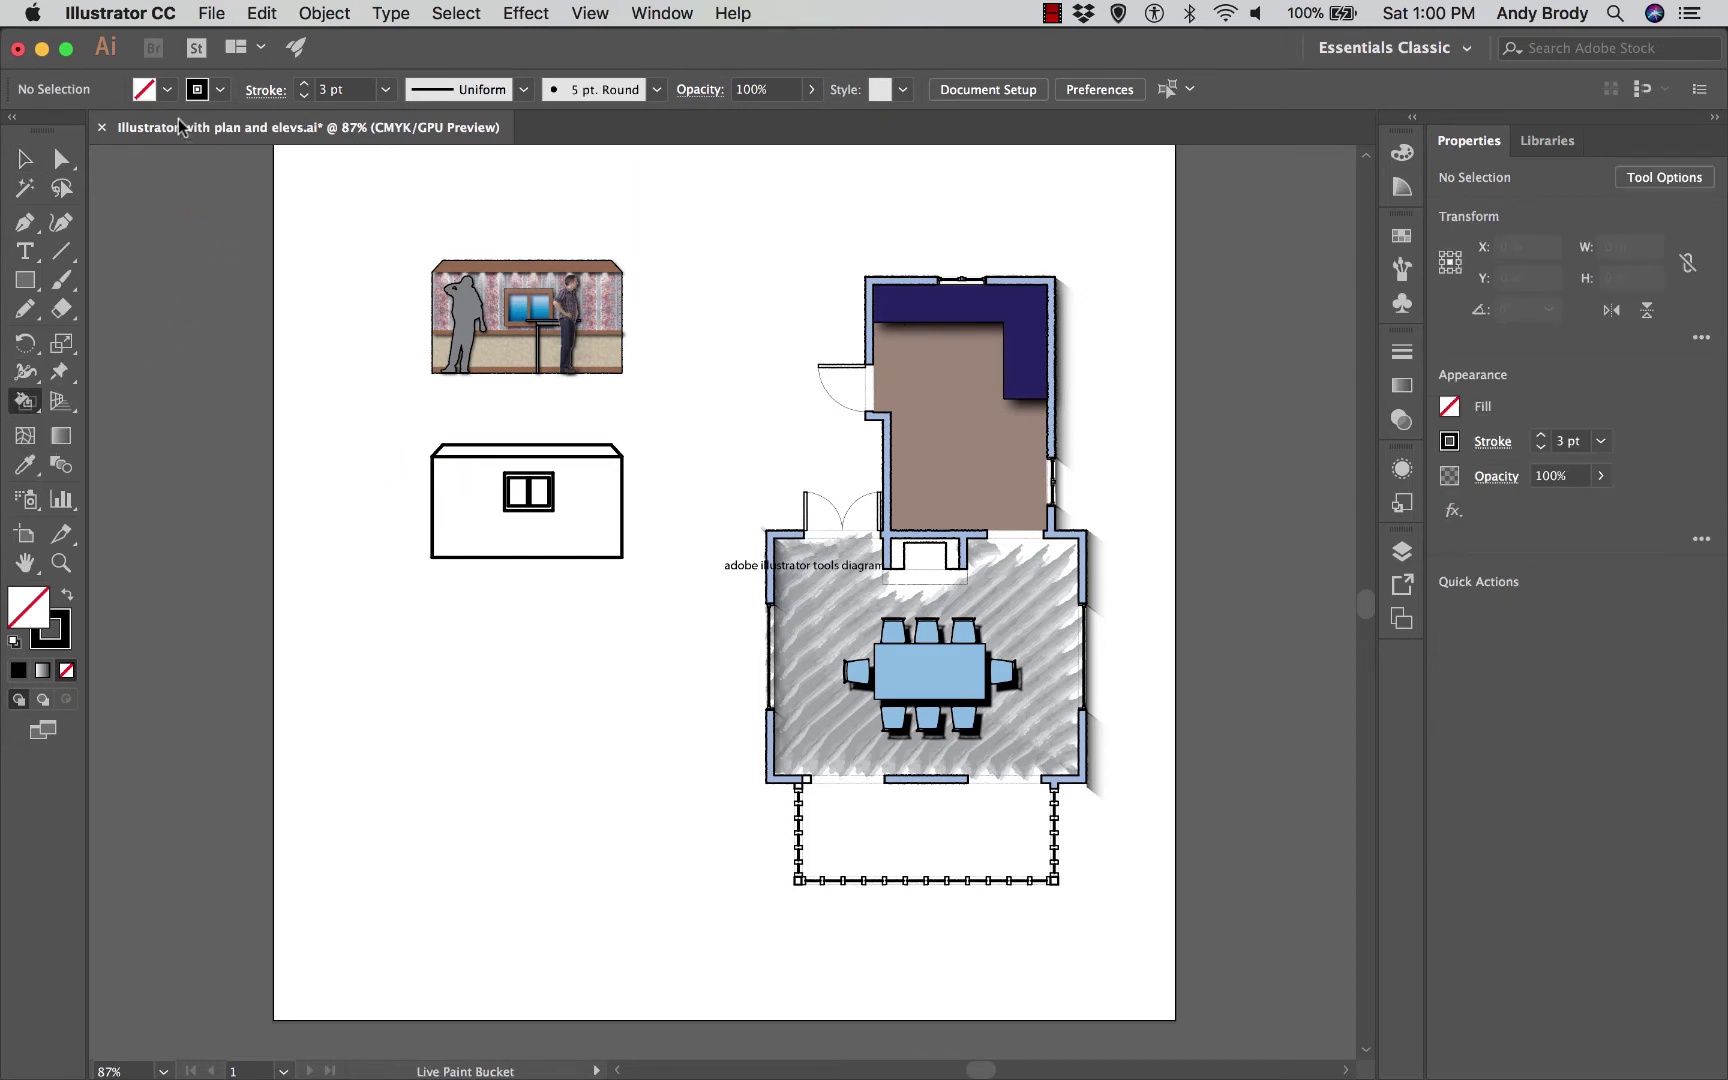
{"action": "key", "text": "Right"}
{"action": "key", "text": "Right"}
{"action": "key", "text": "Right"}
{"action": "left_click", "coordinate": [489, 530]}
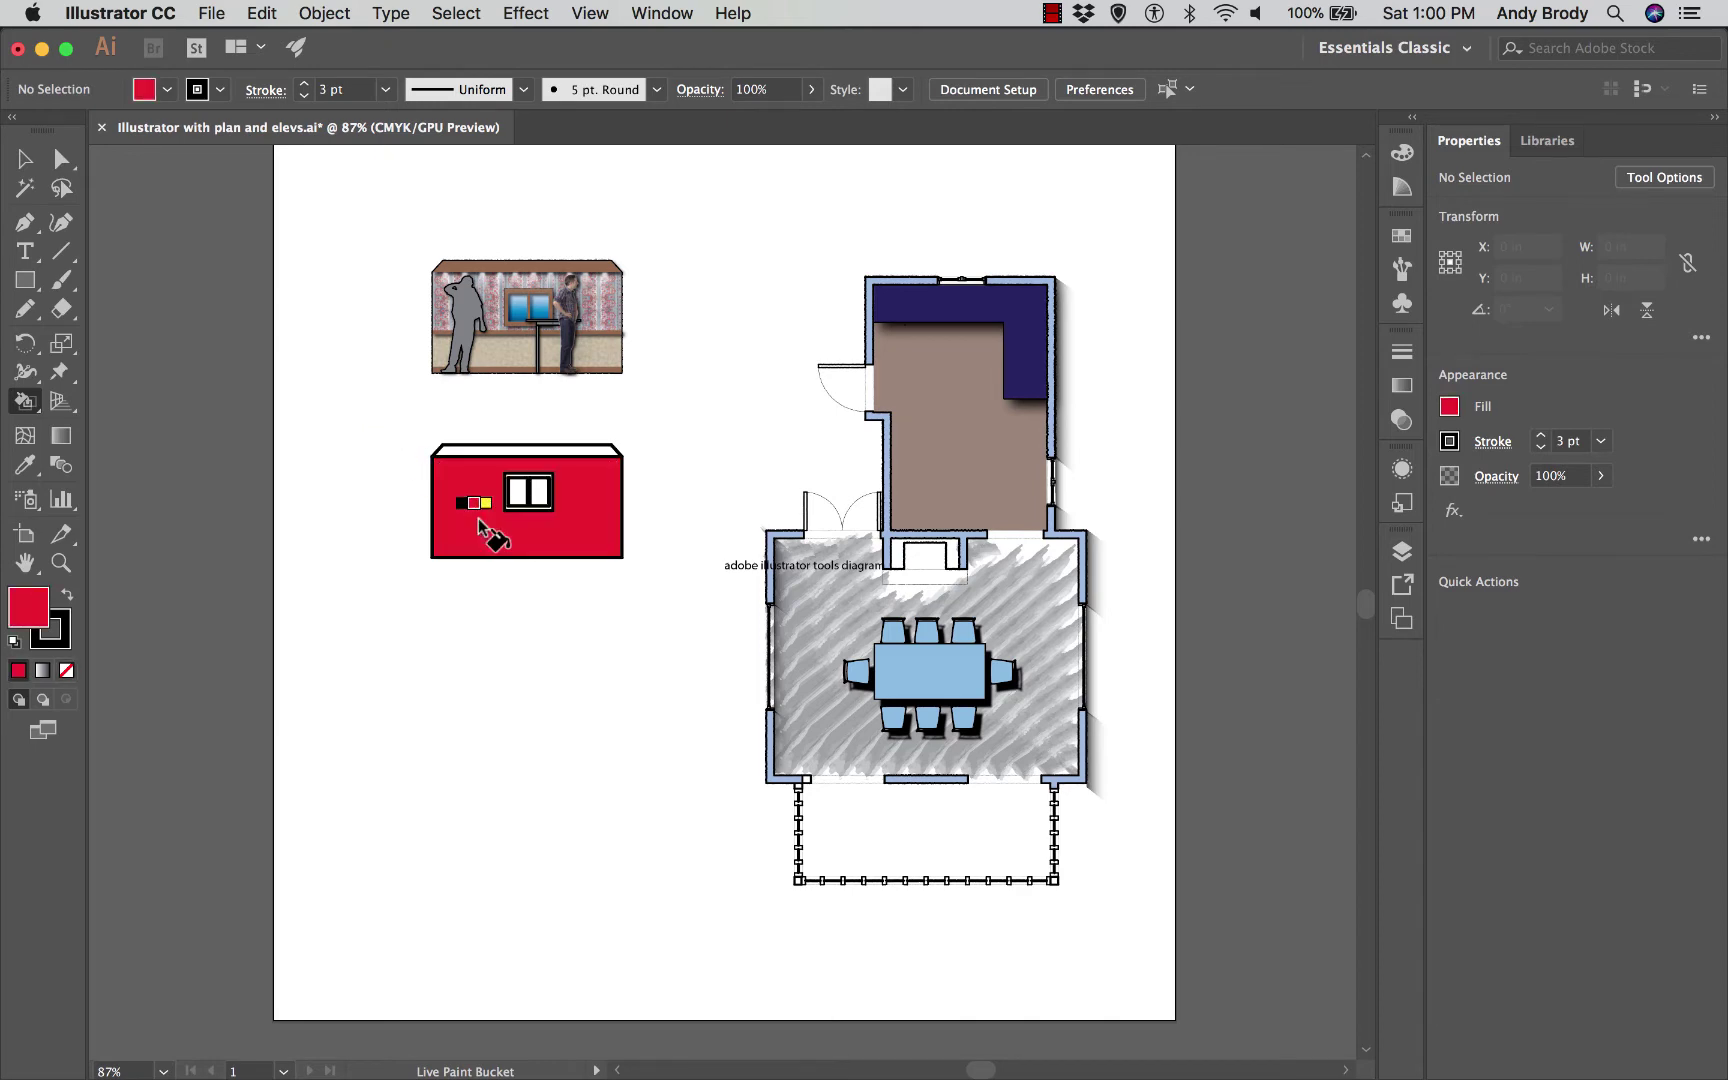
Step: Fill both window panes of the red elevation with yellow using the Live Paint Bucket, and return to the Selection tool
{"action": "scroll", "coordinate": [482, 463], "scroll_direction": "down", "scroll_amount": 5}
{"action": "scroll", "coordinate": [560, 450], "scroll_direction": "up", "scroll_amount": 6}
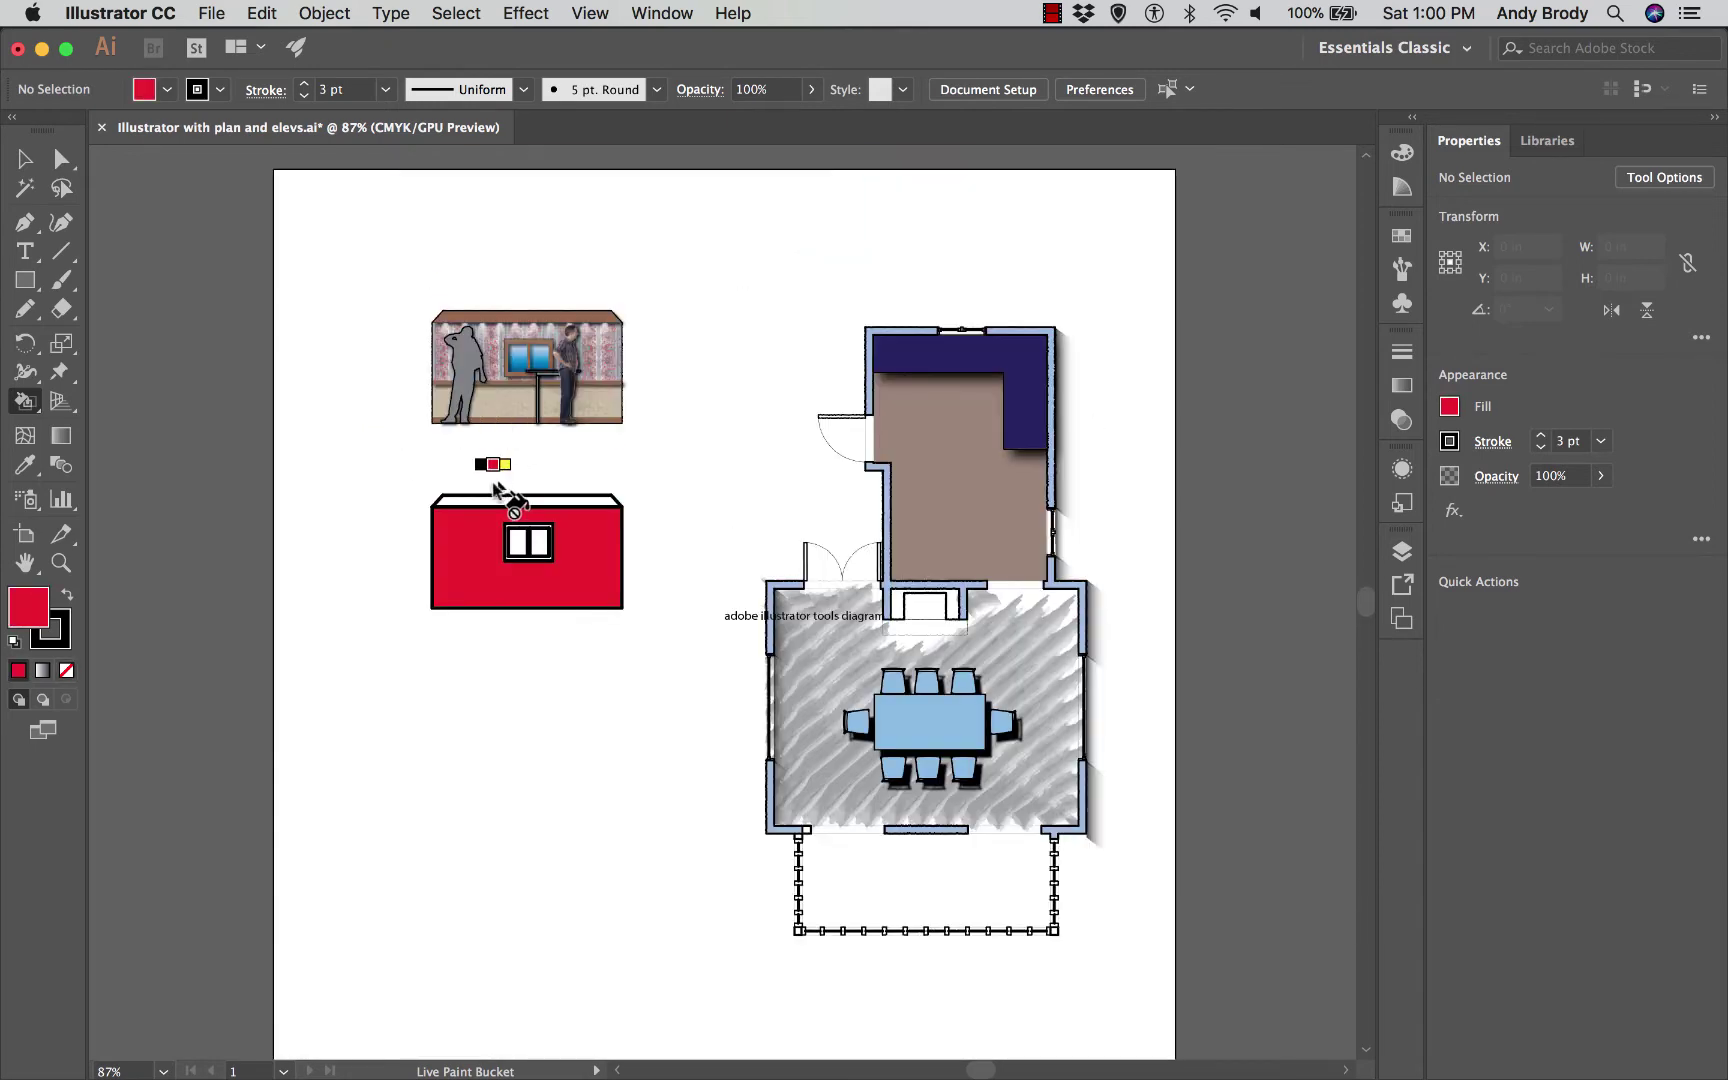
{"action": "key", "text": "Right"}
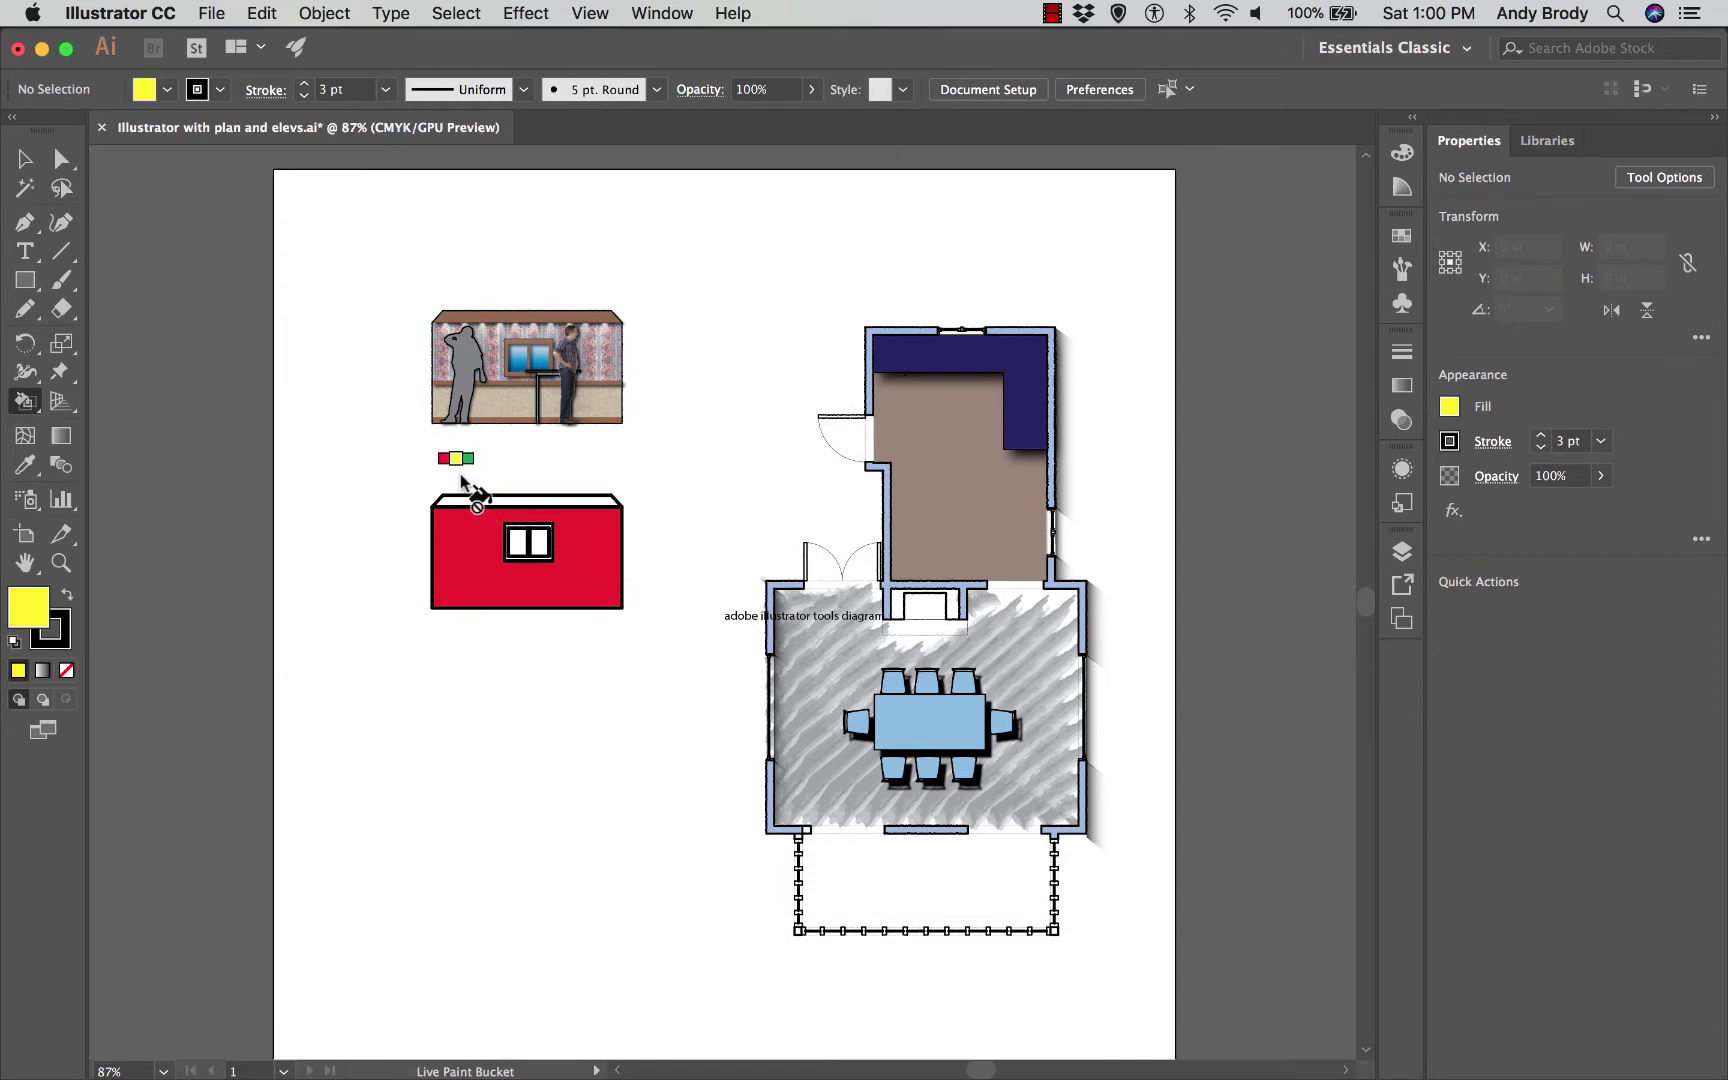
{"action": "left_click", "coordinate": [462, 478]}
{"action": "left_click", "coordinate": [1138, 733]}
{"action": "left_click", "coordinate": [543, 547]}
{"action": "left_click", "coordinate": [544, 549]}
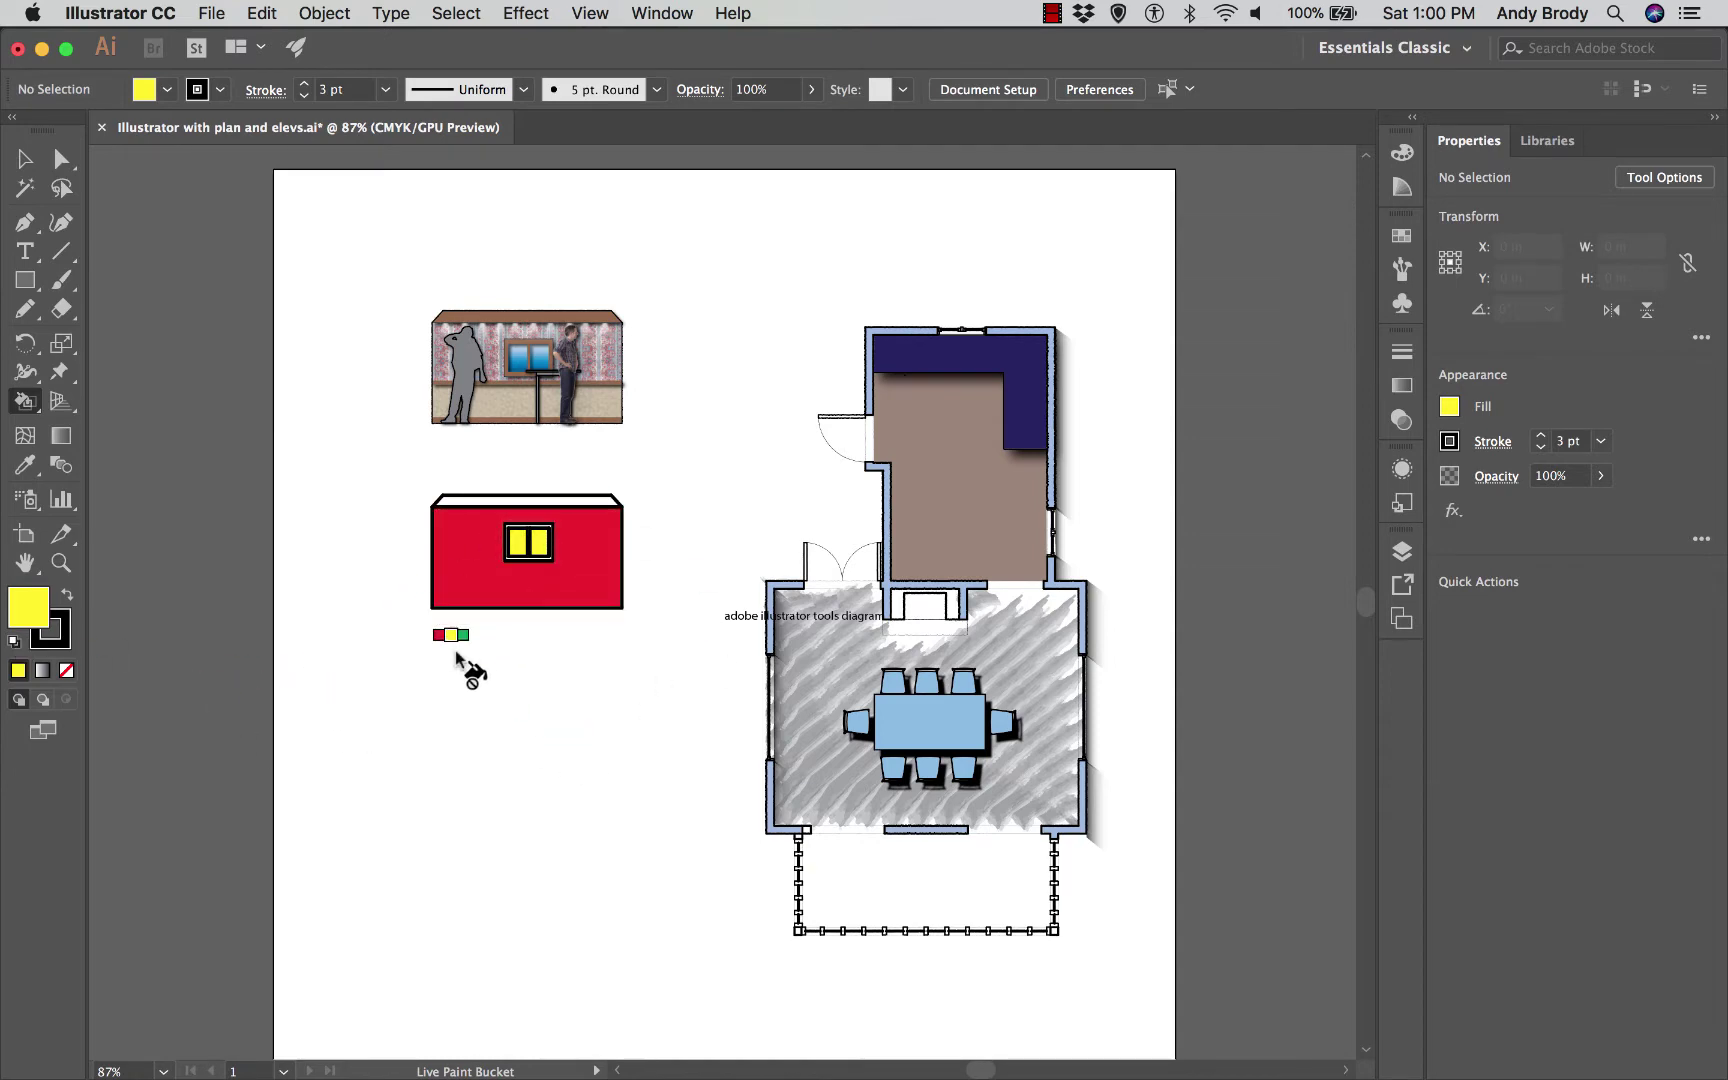
{"action": "left_click", "coordinate": [25, 158]}
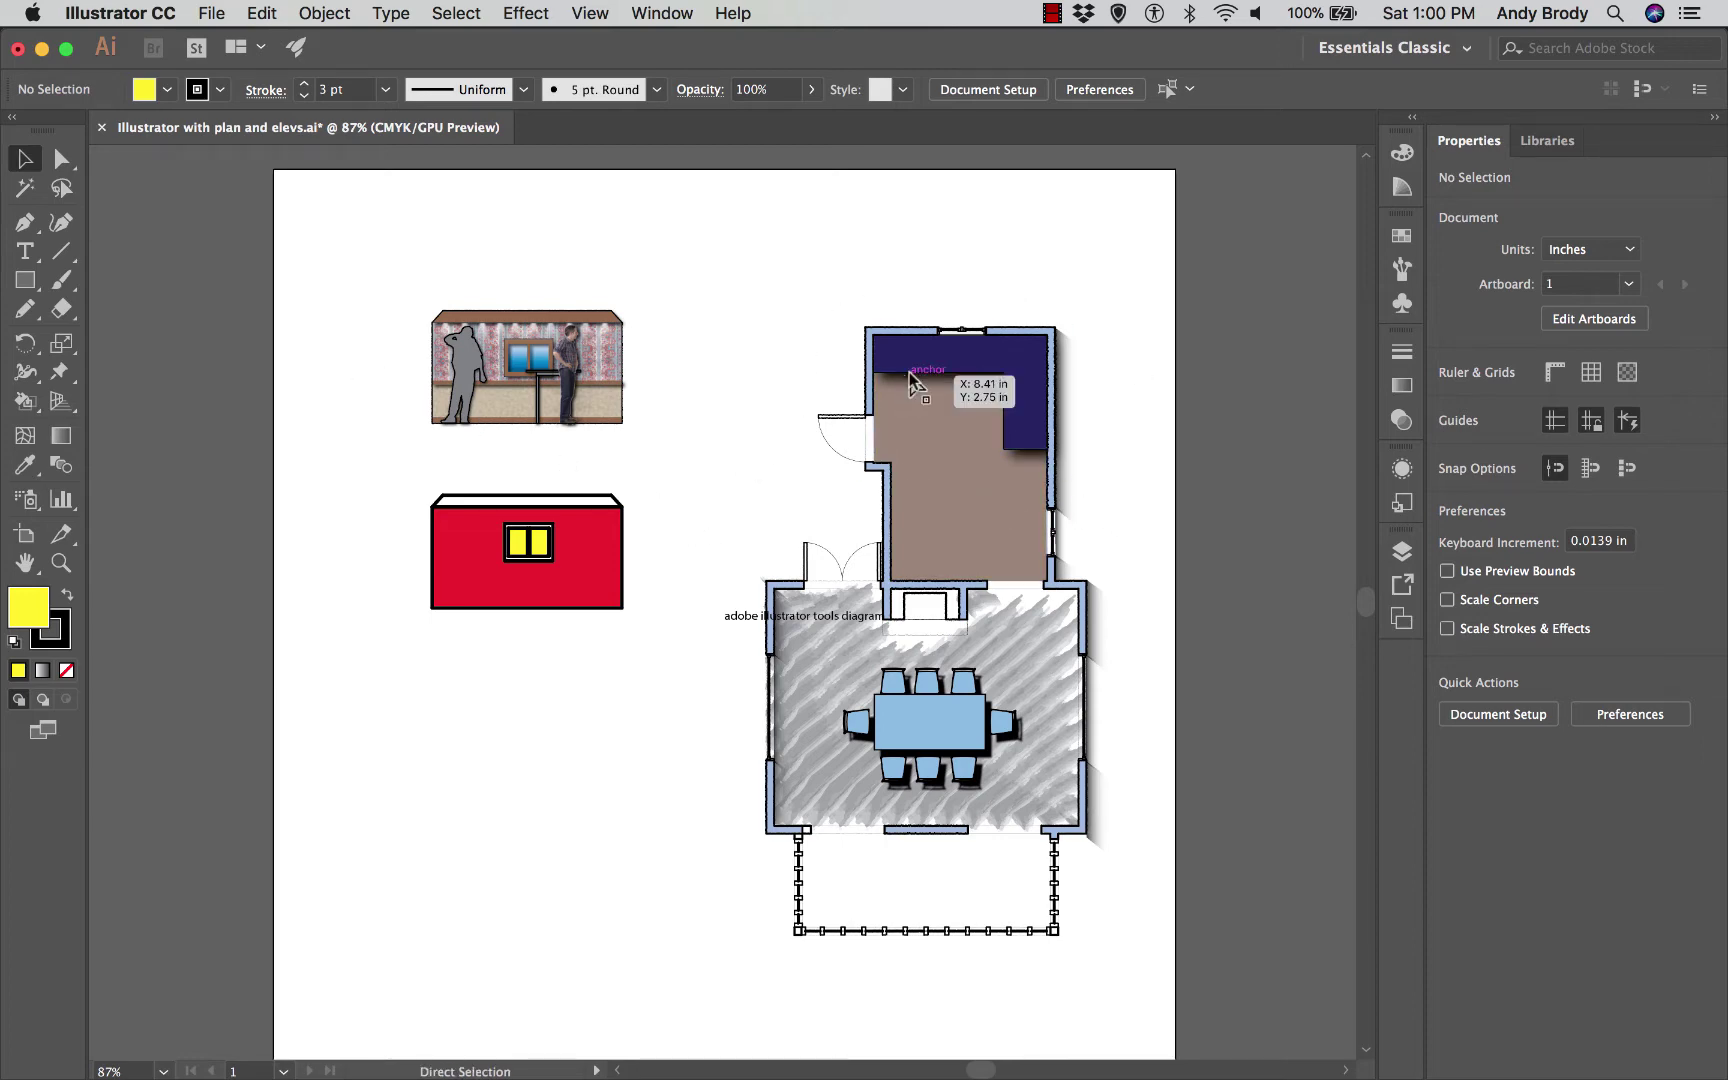
Step: Examine the floor plan up close, including the sketchy wall lines, counter shadow and brushed dining room floor
{"action": "key", "text": "super+equal"}
{"action": "key", "text": "super+equal"}
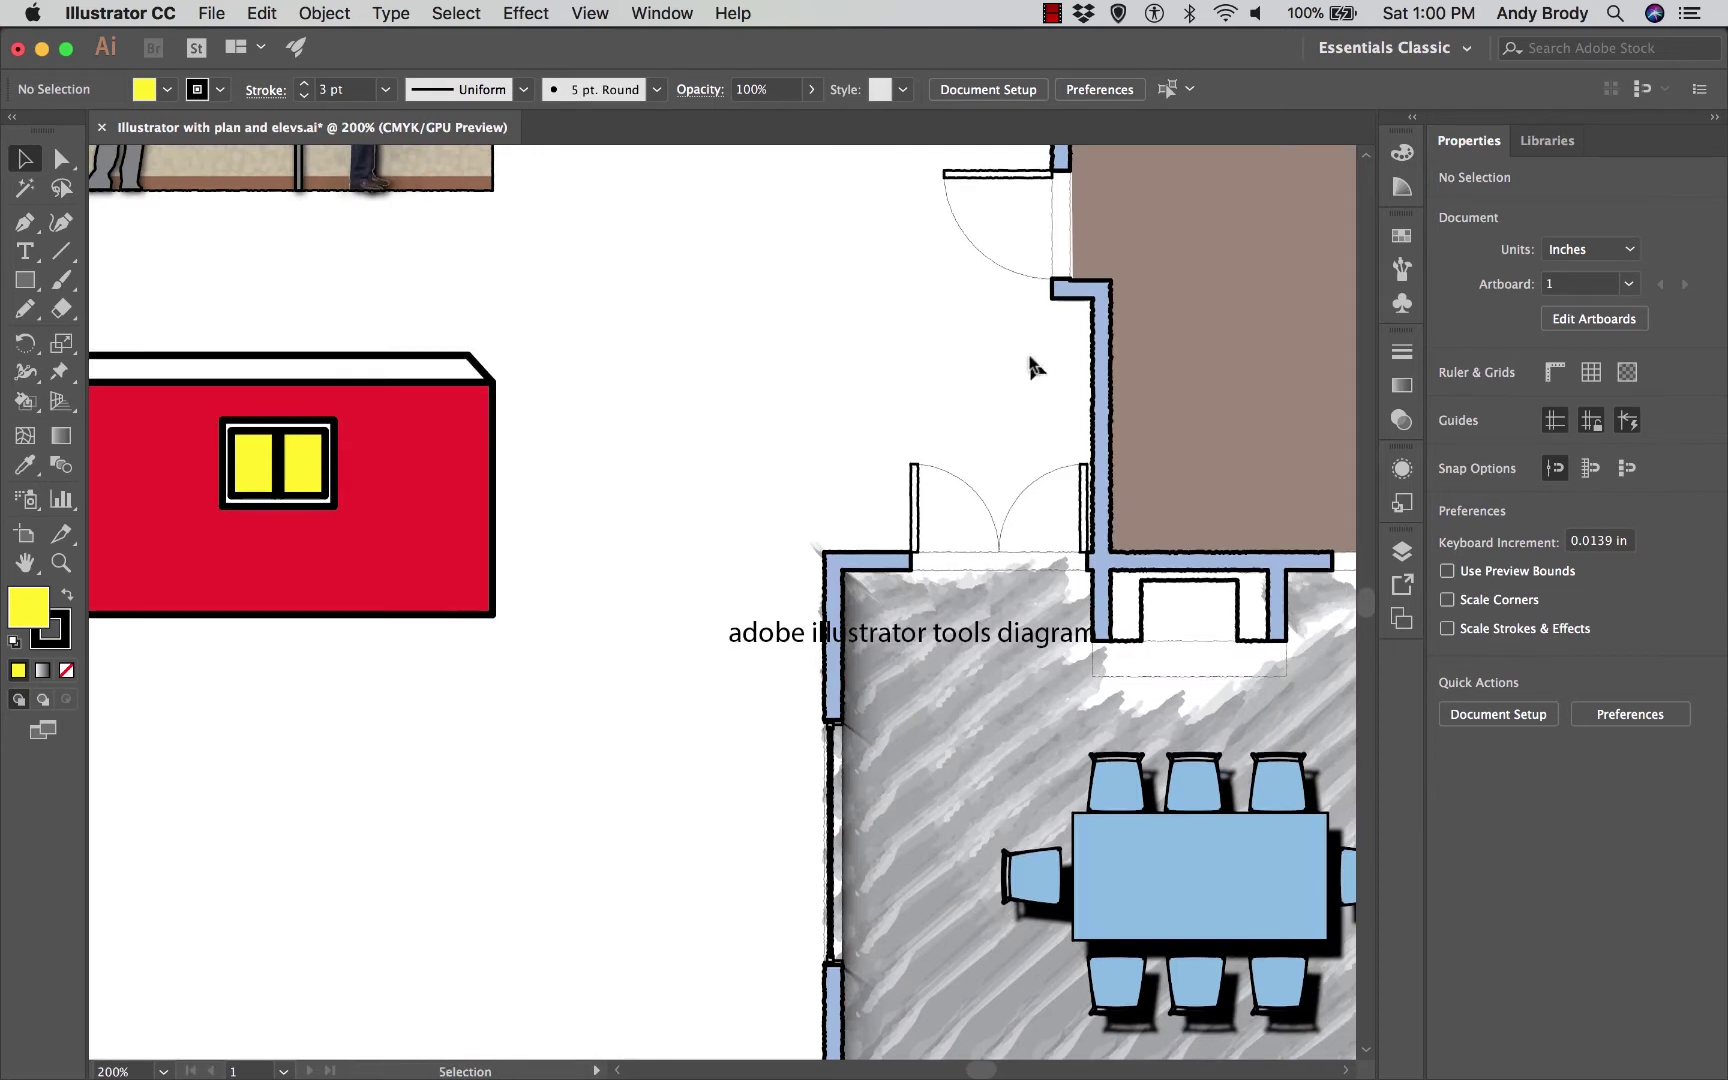
{"action": "scroll", "coordinate": [1030, 366], "scroll_direction": "up", "scroll_amount": 5}
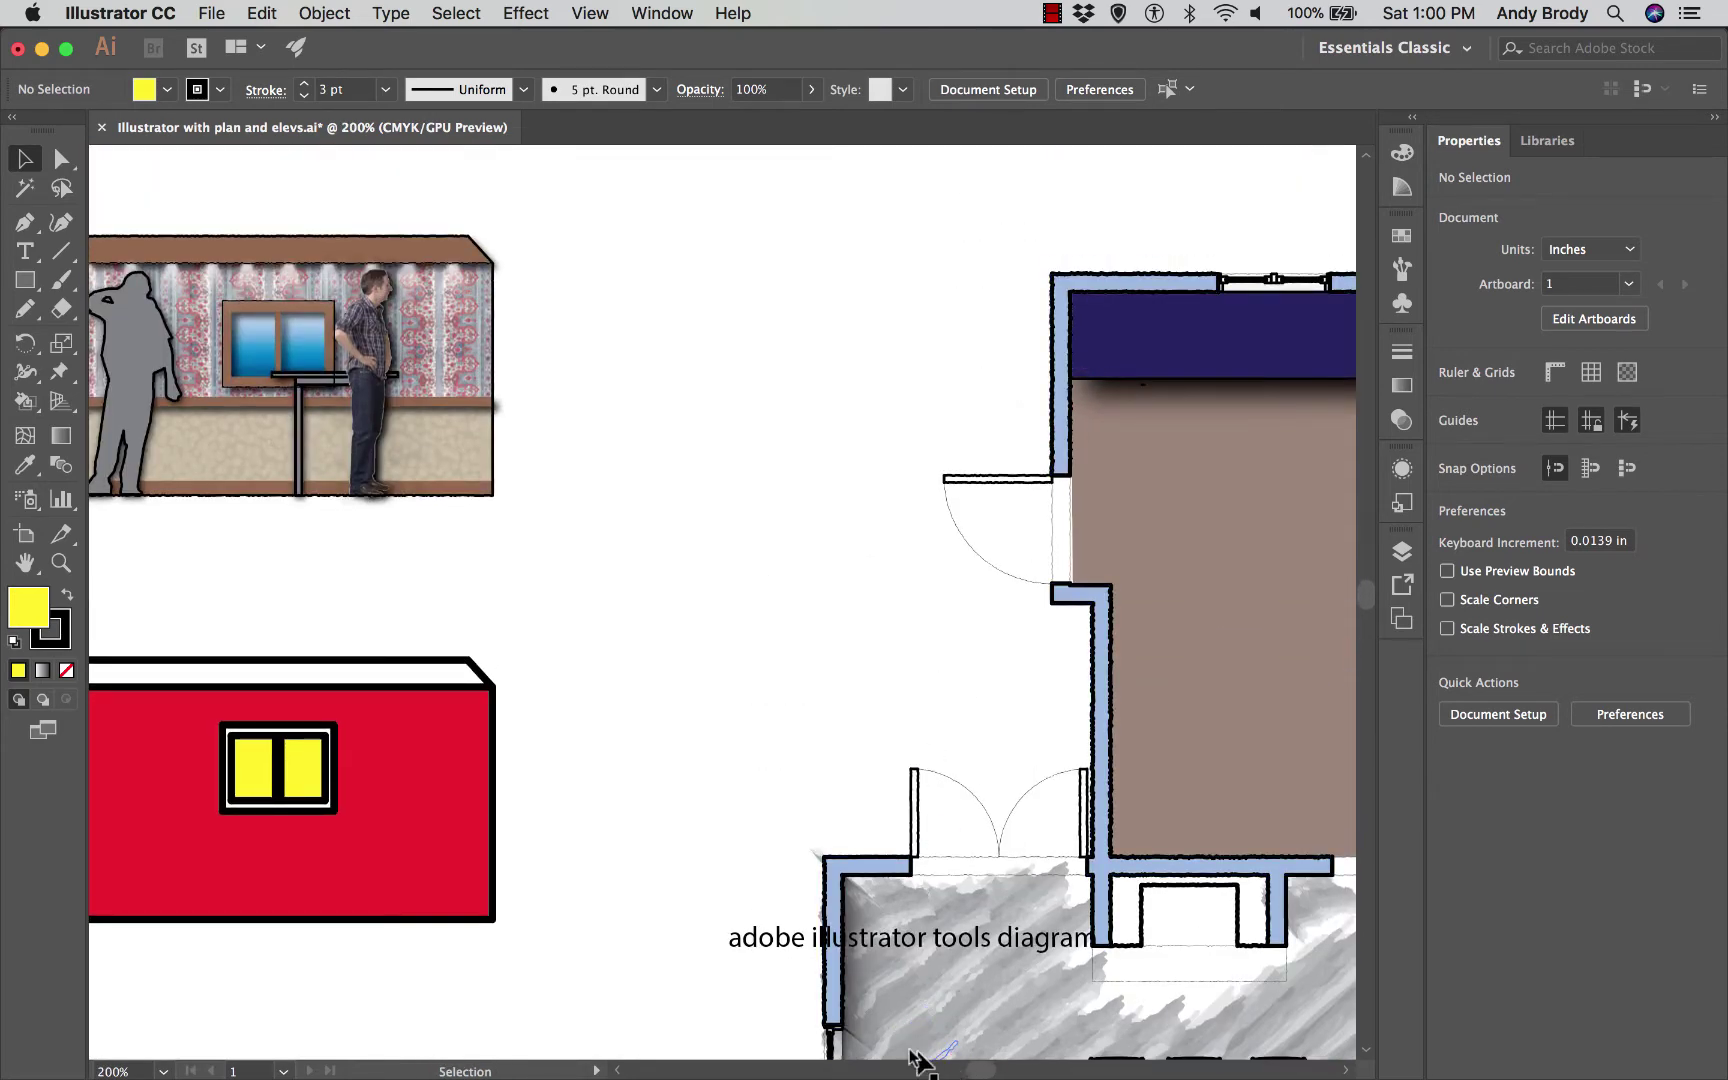
{"action": "scroll", "coordinate": [970, 1065], "scroll_direction": "right", "scroll_amount": 5}
{"action": "scroll", "coordinate": [975, 1070], "scroll_direction": "right", "scroll_amount": 1}
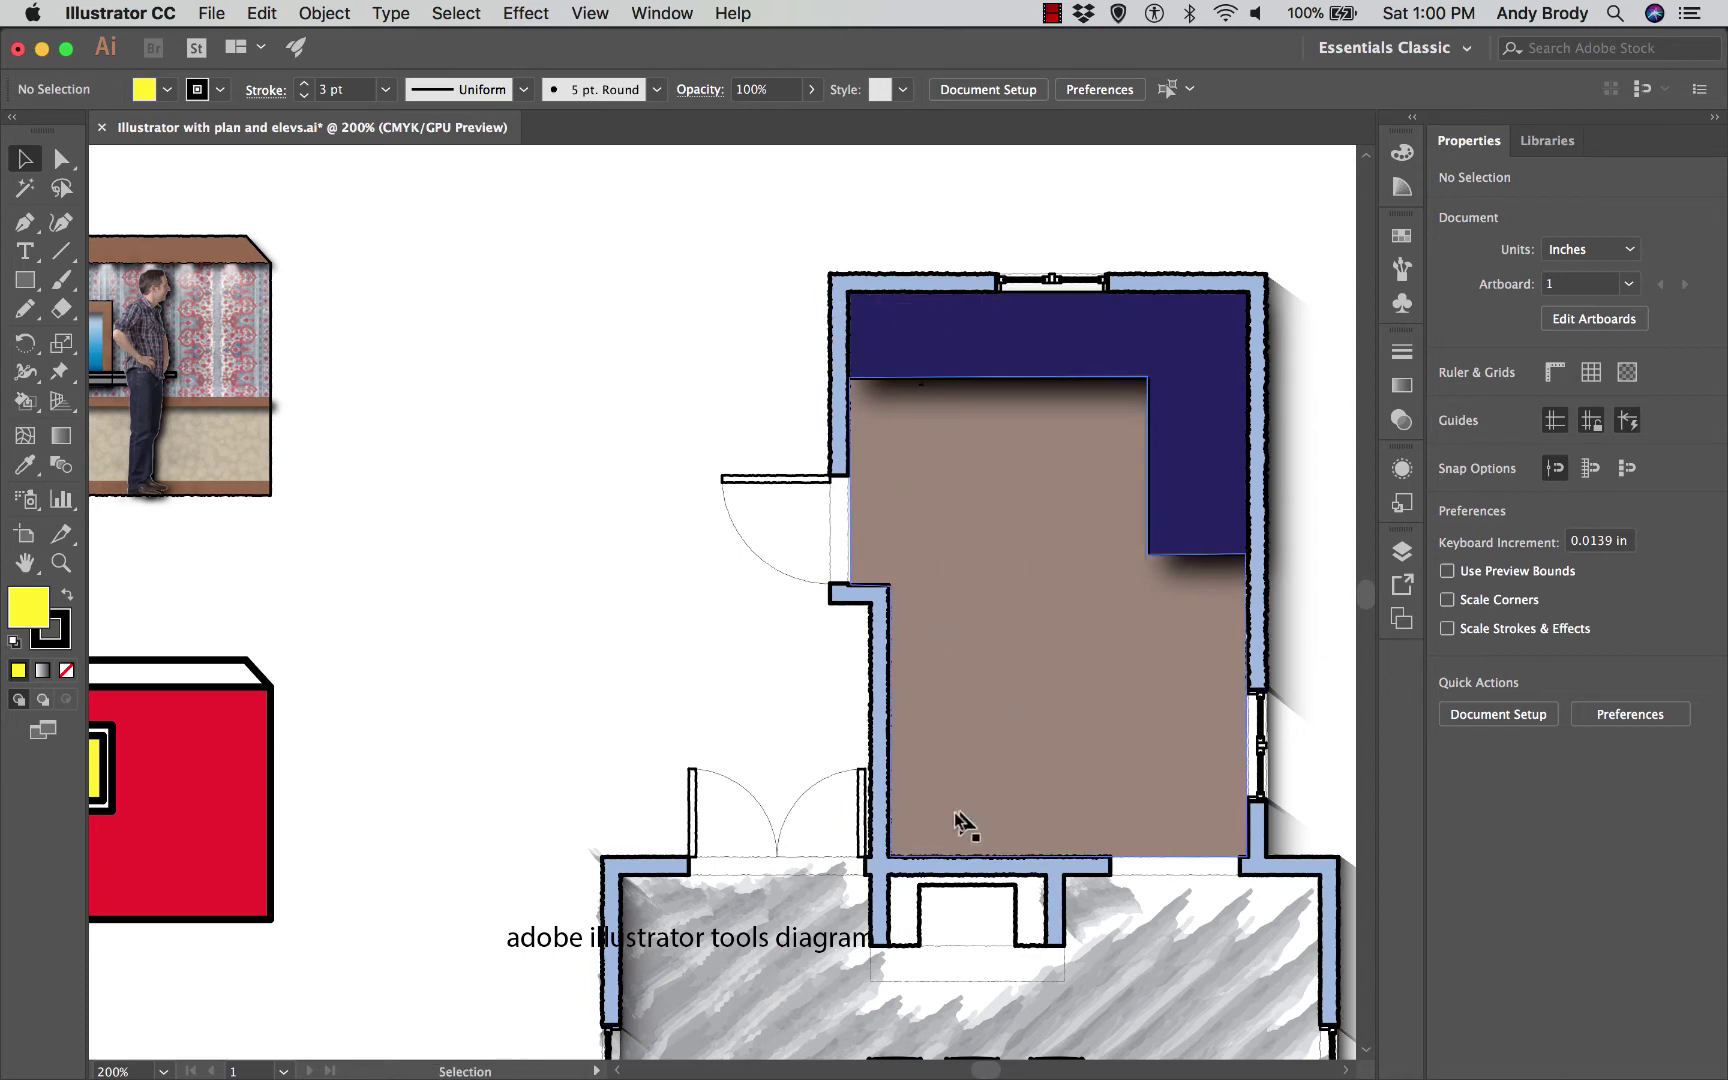
{"action": "scroll", "coordinate": [848, 888], "scroll_direction": "down", "scroll_amount": 3}
{"action": "scroll", "coordinate": [848, 888], "scroll_direction": "down", "scroll_amount": 2}
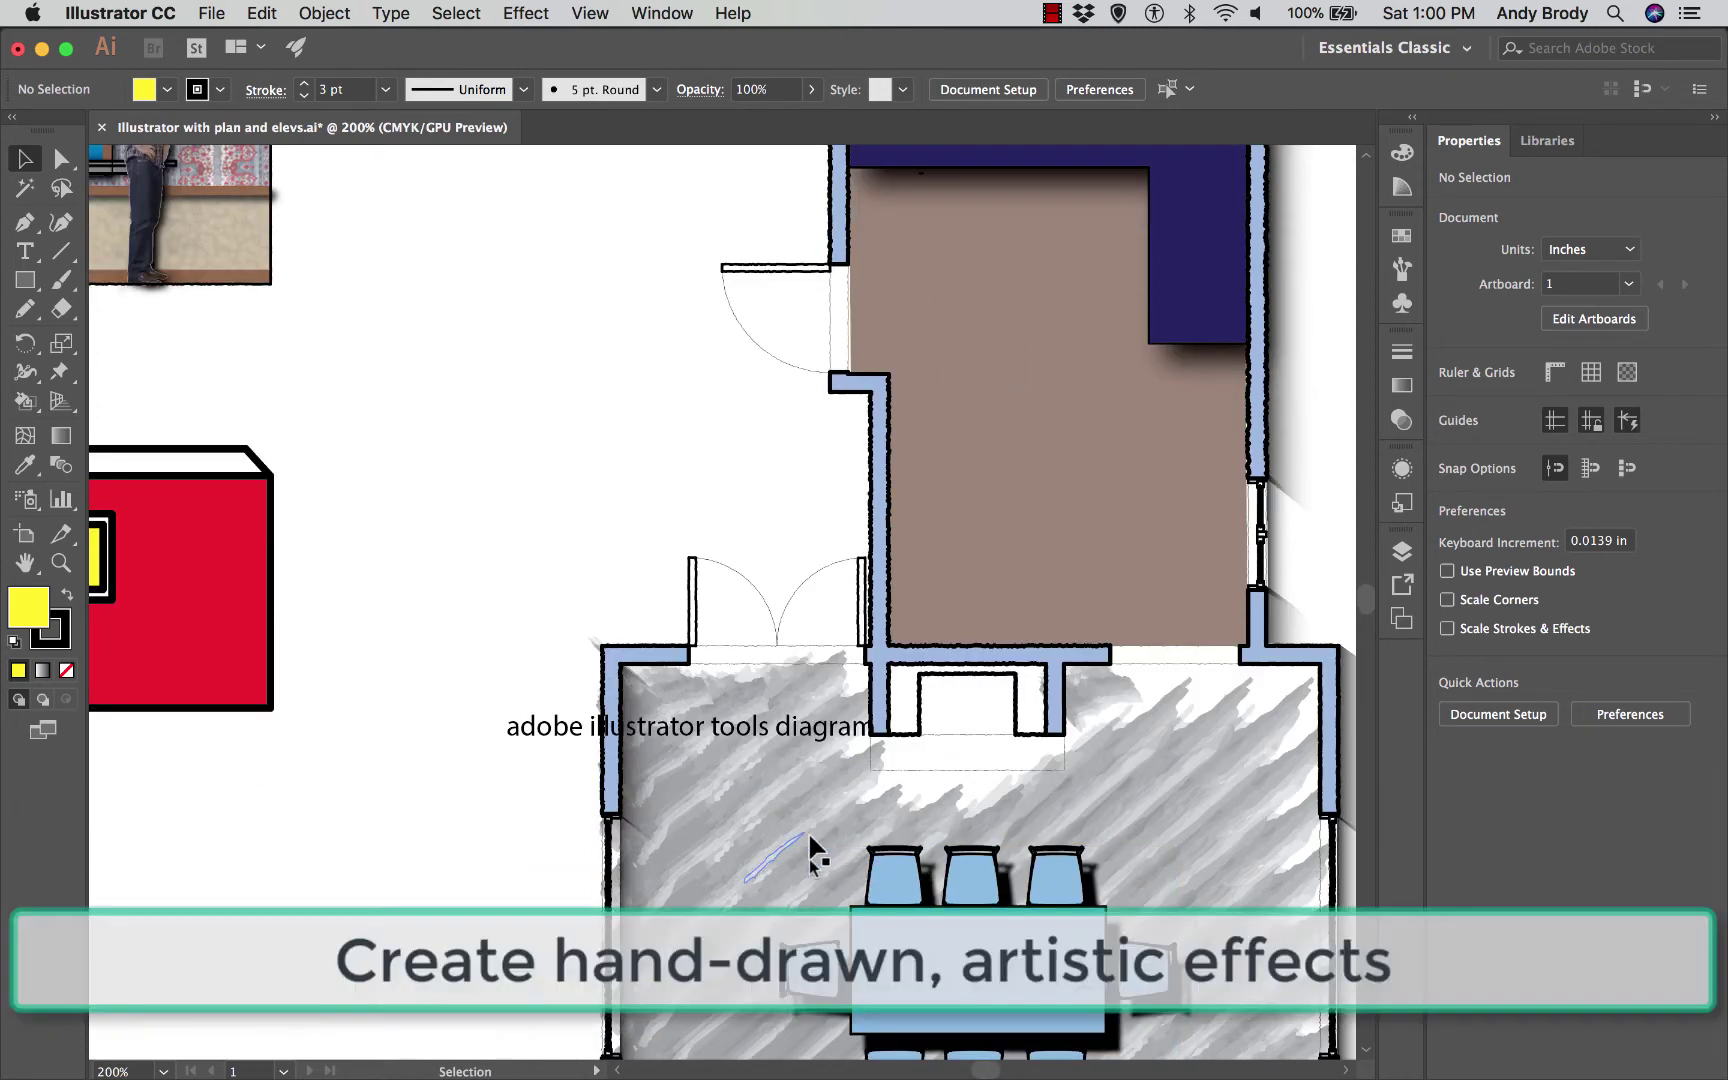
{"action": "scroll", "coordinate": [790, 858], "scroll_direction": "down", "scroll_amount": 3}
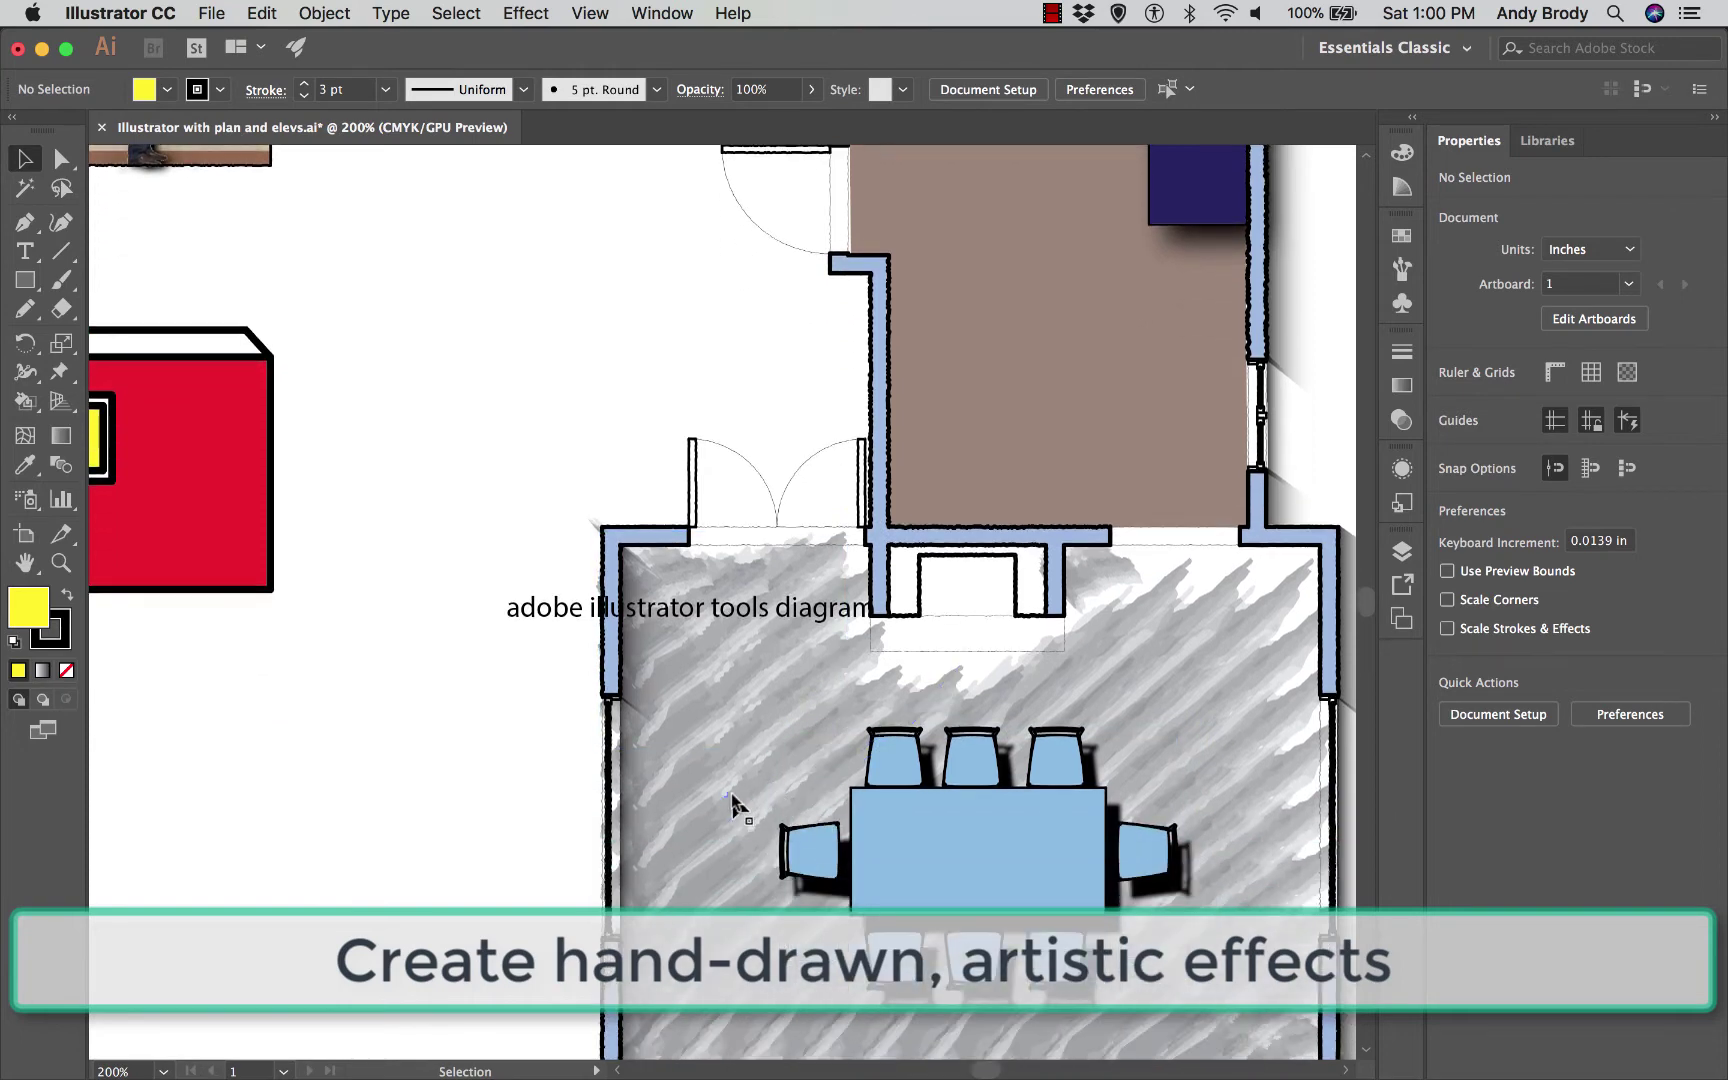
{"action": "key", "text": "super+minus"}
{"action": "key", "text": "super+minus"}
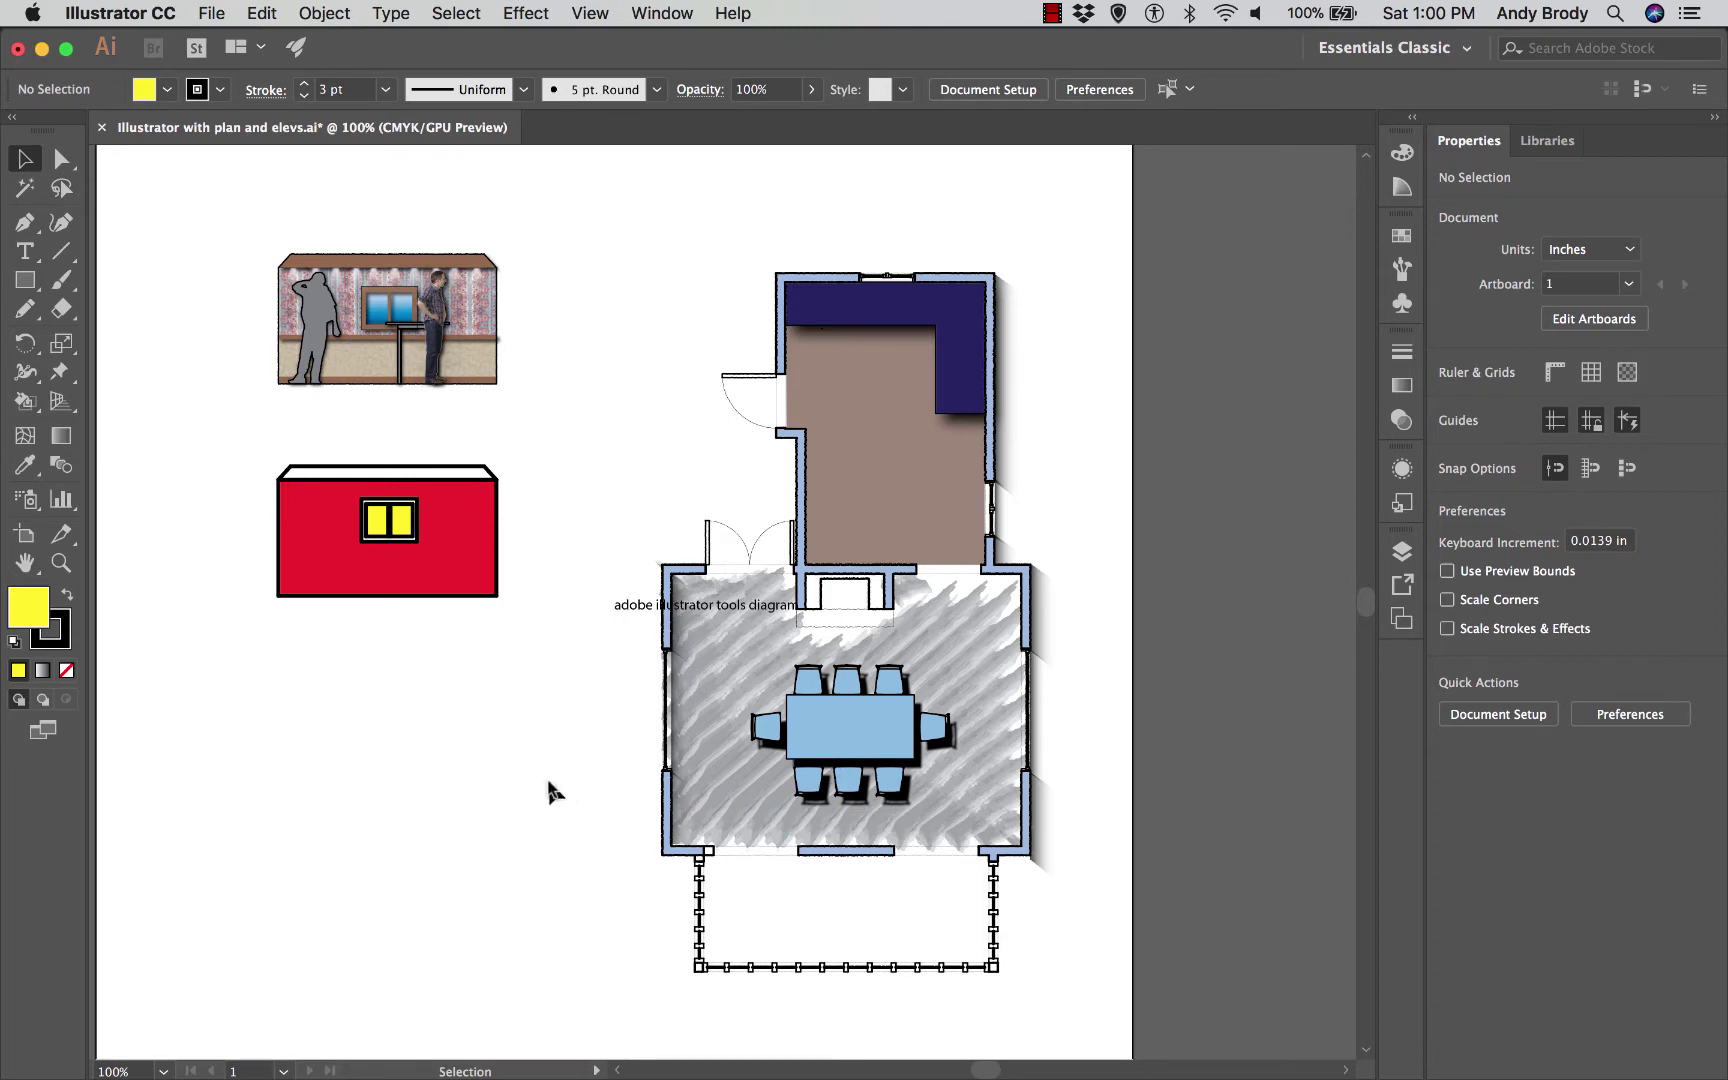
Step: Examine the rendered elevation up close, including the wallpaper, window, table and human figures
{"action": "key", "text": "super+plus"}
{"action": "key", "text": "super+plus"}
{"action": "key", "text": "super+plus"}
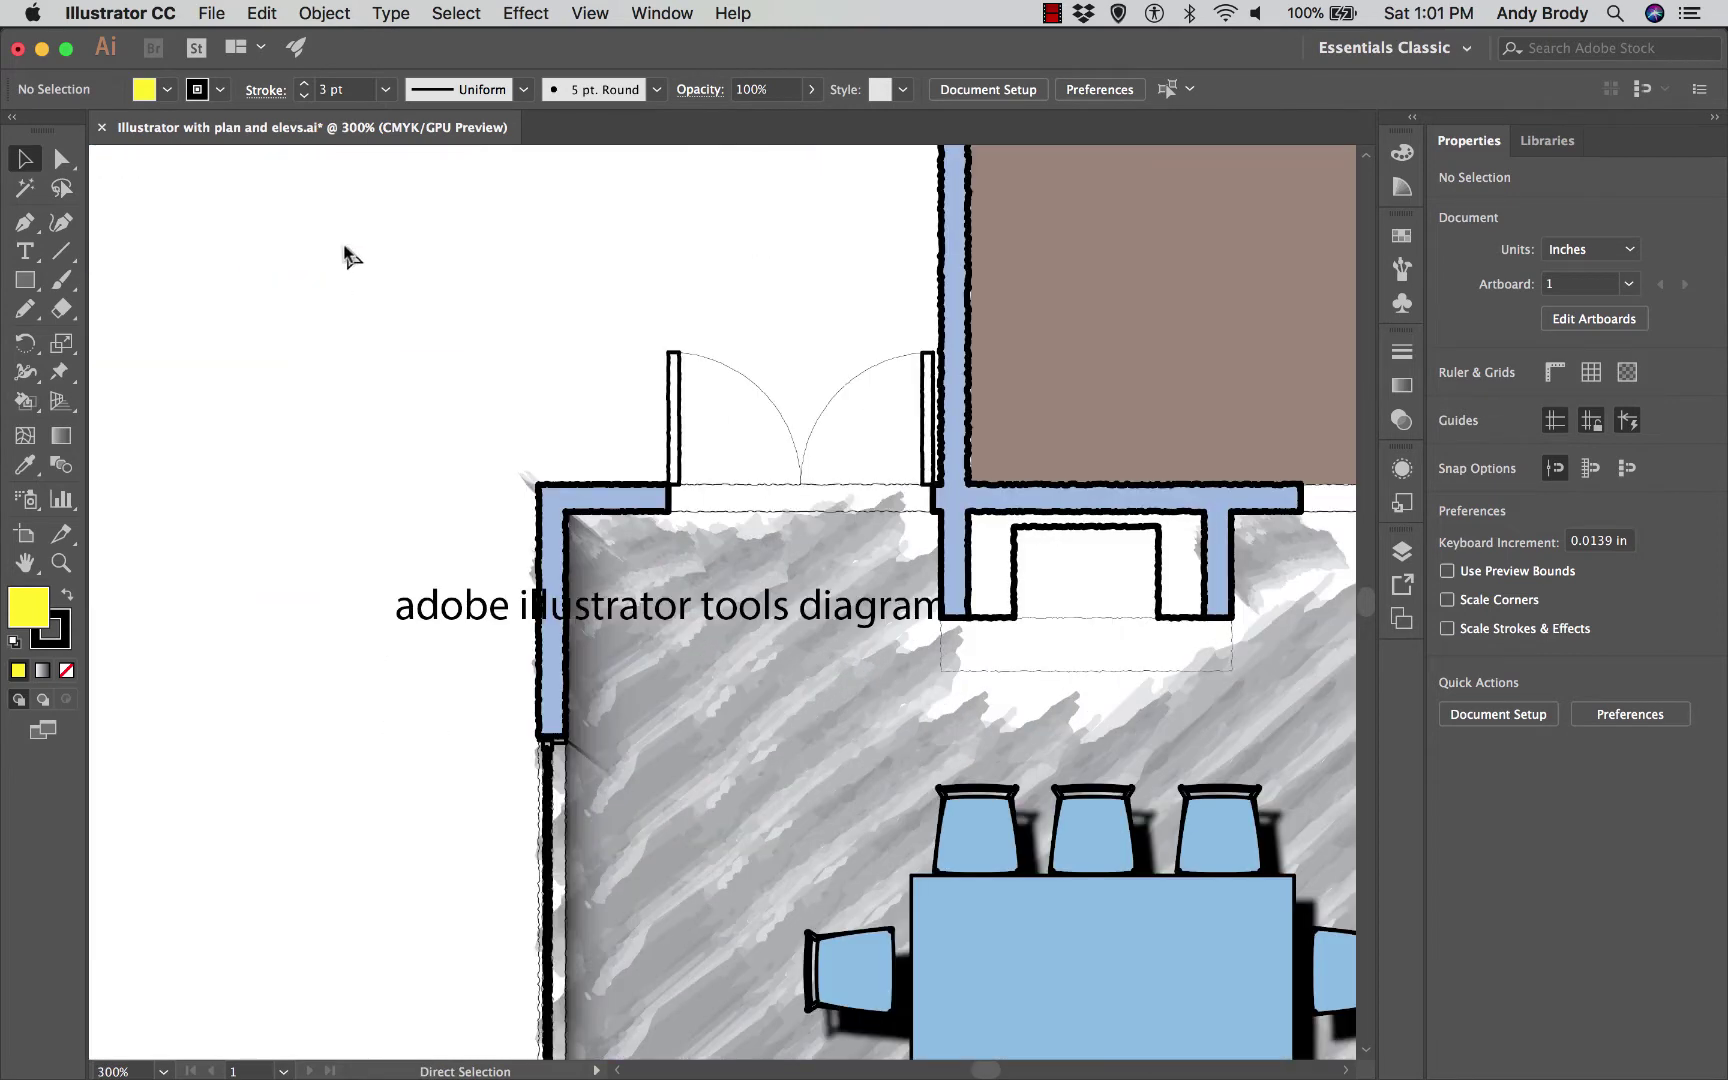
{"action": "scroll", "coordinate": [383, 410], "scroll_direction": "up", "scroll_amount": 10}
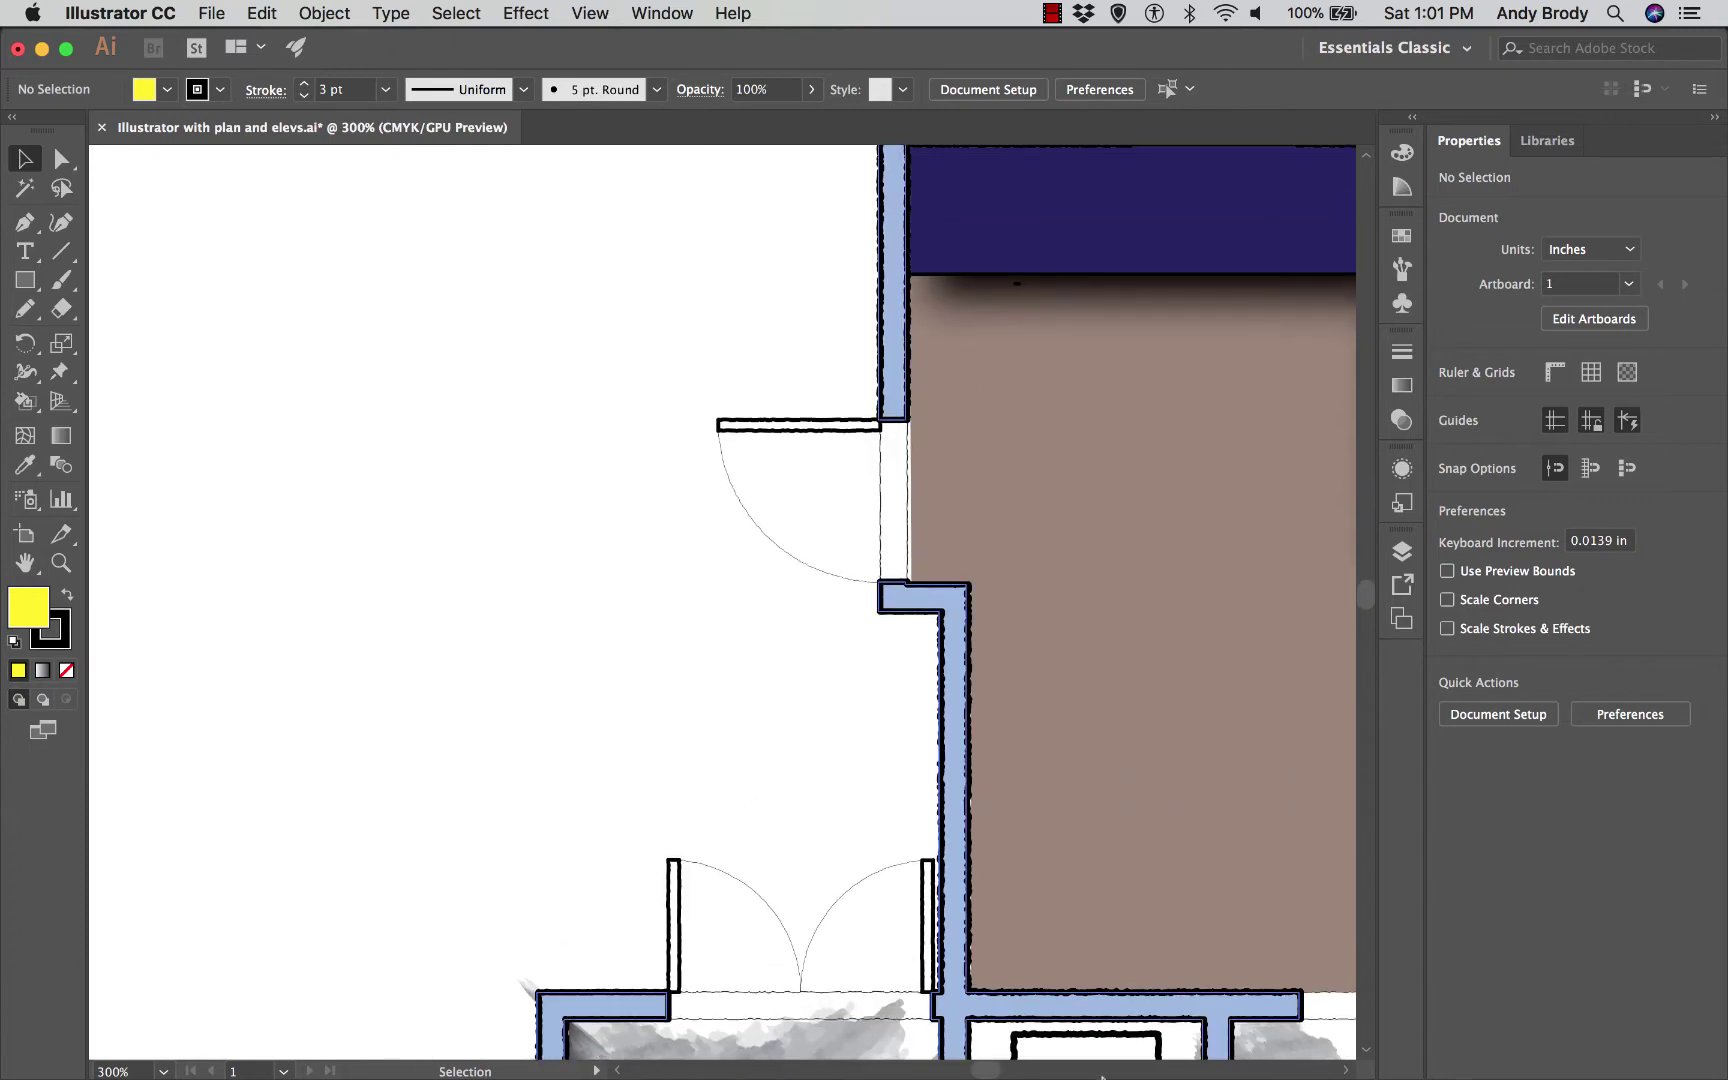
{"action": "left_click_drag", "start_coordinate": [990, 1070], "coordinate": [978, 1070]}
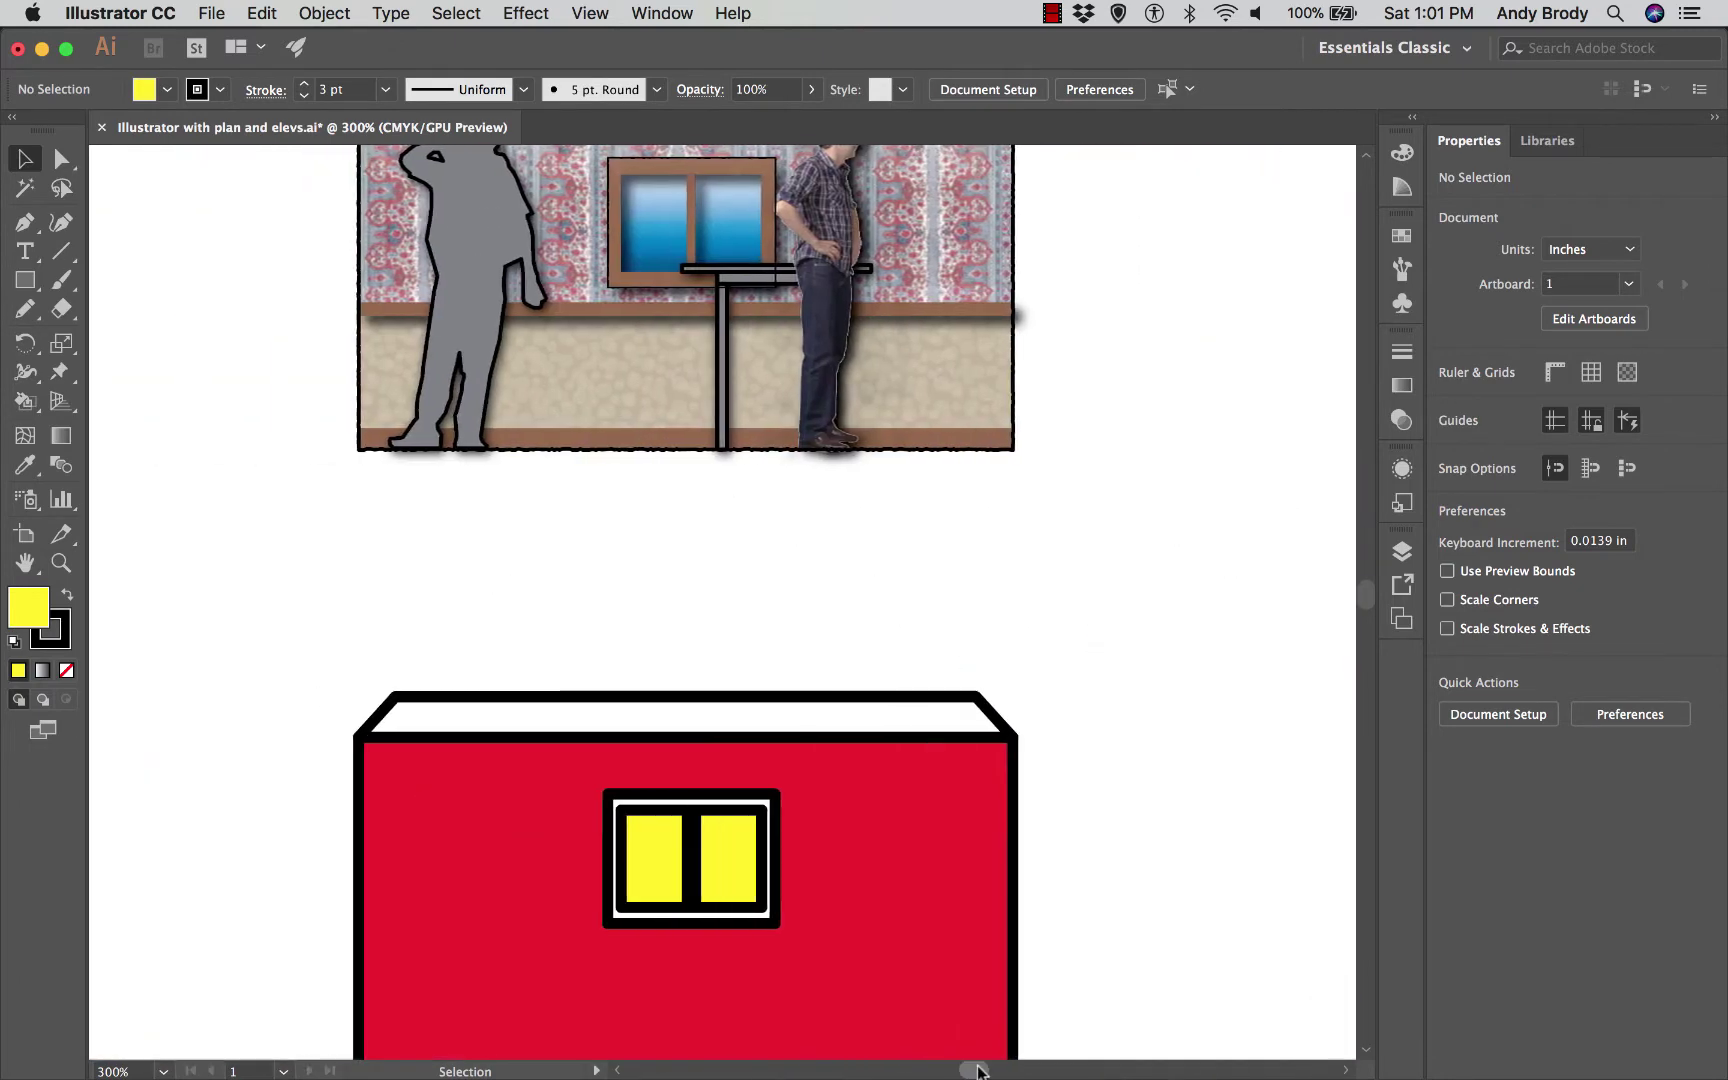
{"action": "scroll", "coordinate": [820, 820], "scroll_direction": "up", "scroll_amount": 3}
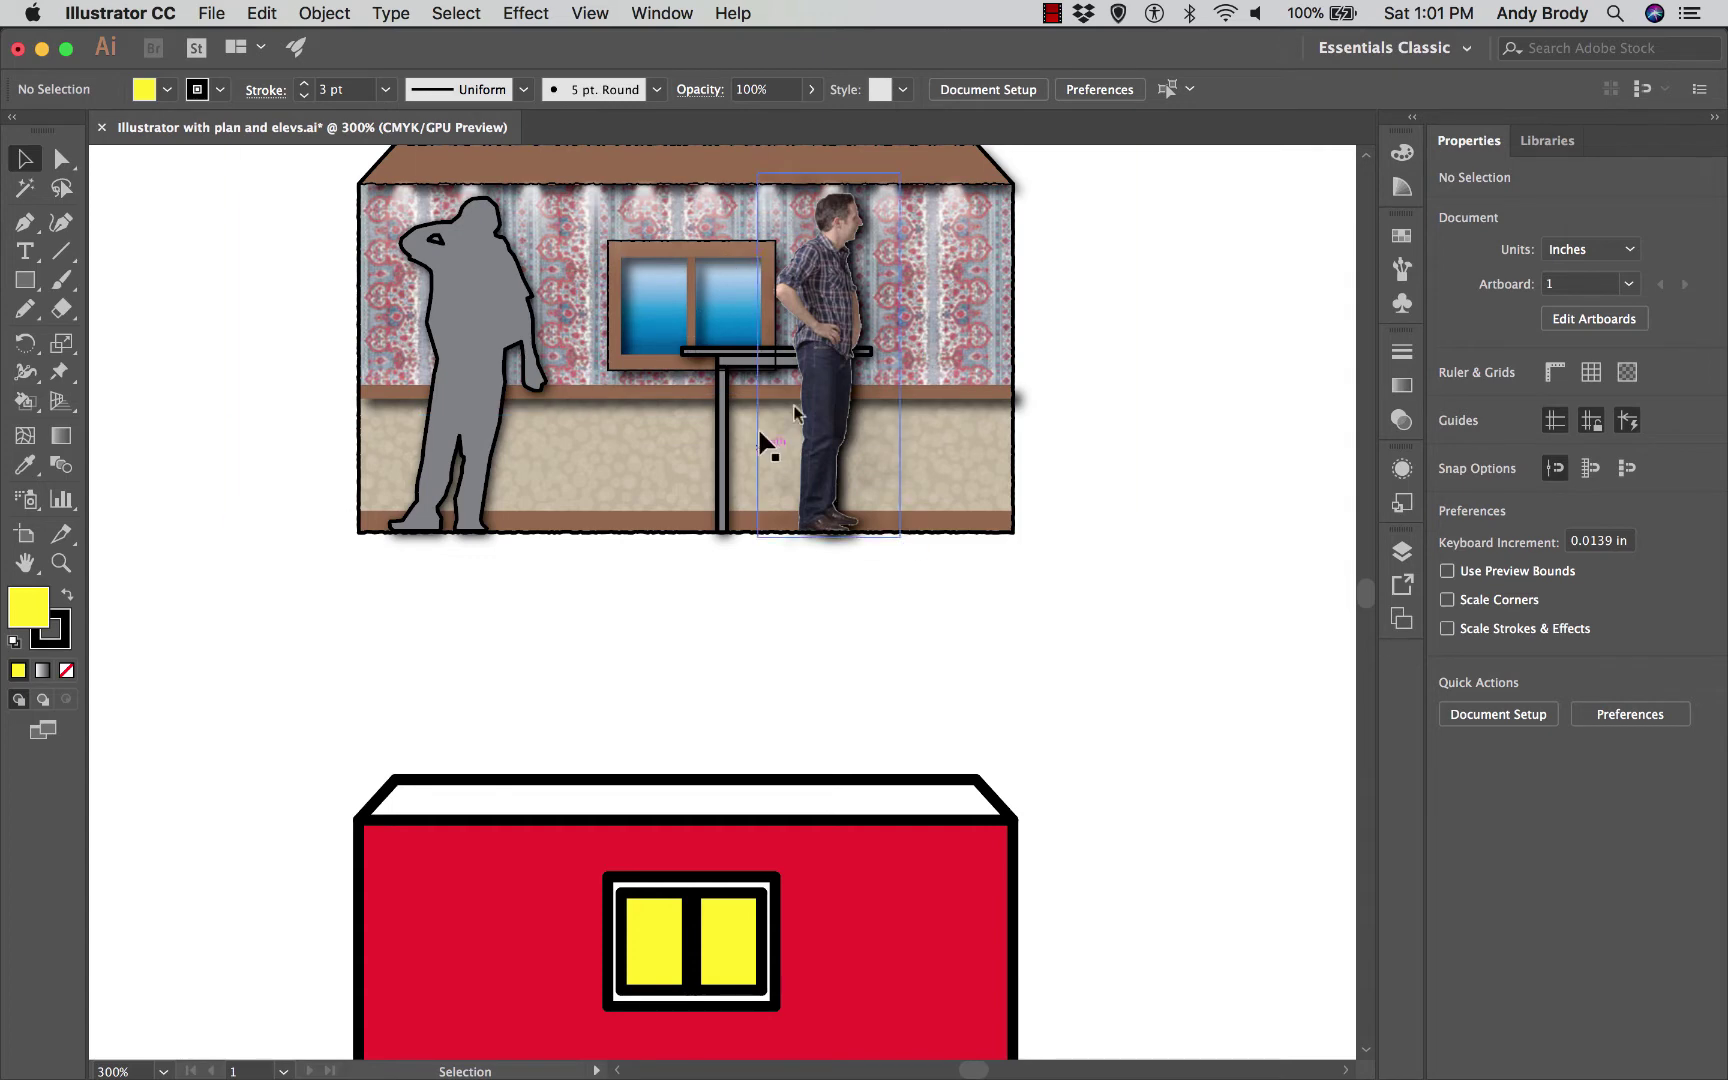
Step: Examine the floor plan's dining room furniture, brushed floor and the railing outside it
{"action": "key", "text": "super+minus"}
{"action": "key", "text": "super+minus"}
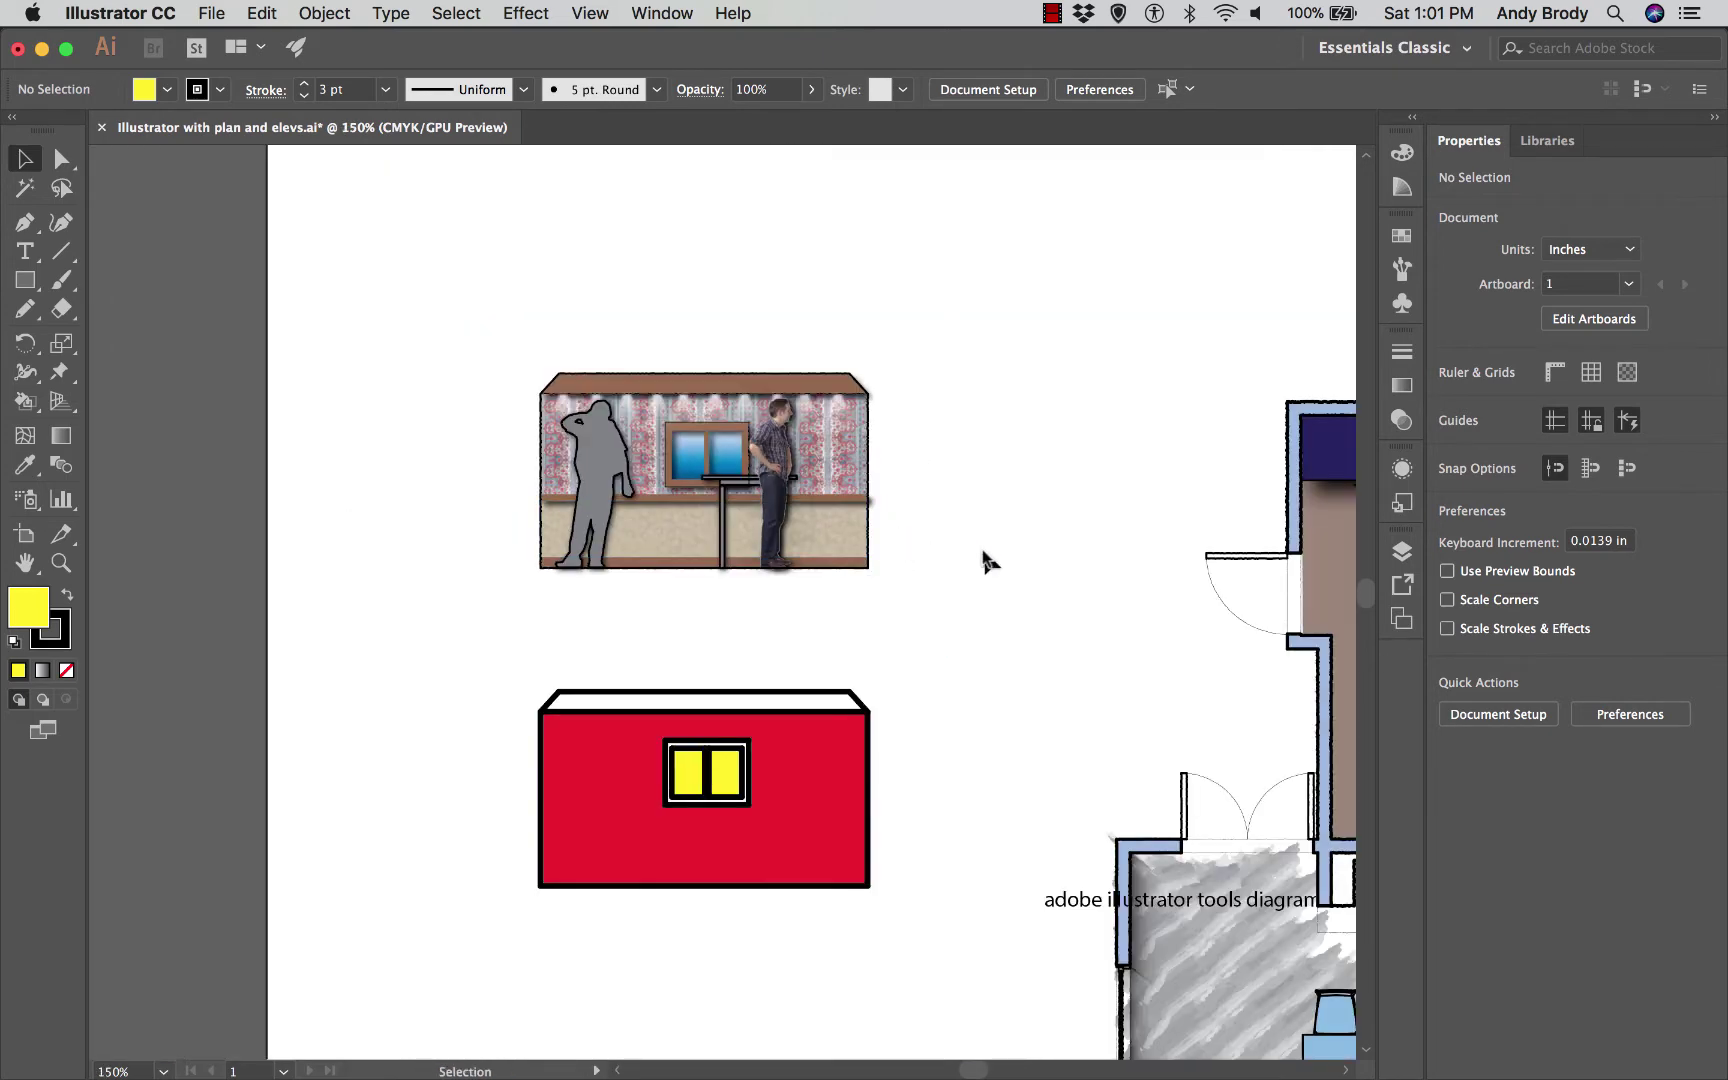
{"action": "scroll", "coordinate": [1020, 580], "scroll_direction": "down", "scroll_amount": 1}
{"action": "scroll", "coordinate": [1000, 1068], "scroll_direction": "right", "scroll_amount": 5}
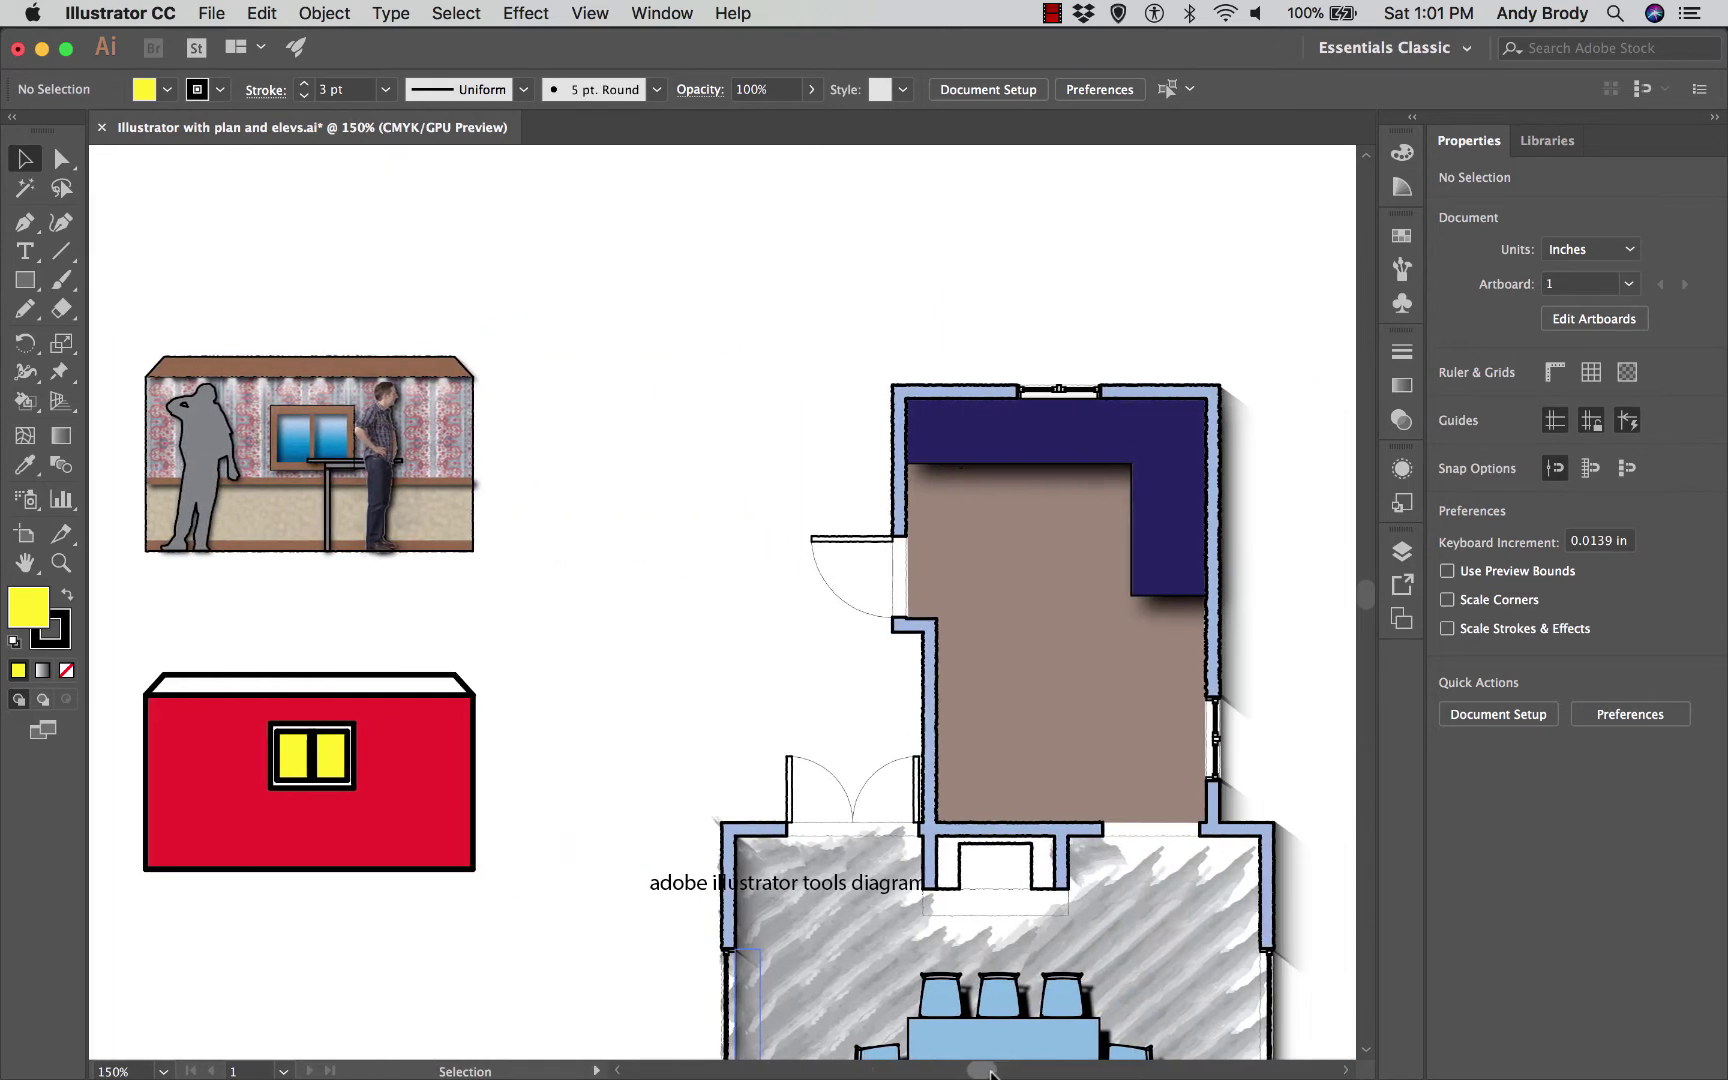
{"action": "scroll", "coordinate": [829, 698], "scroll_direction": "down", "scroll_amount": 10}
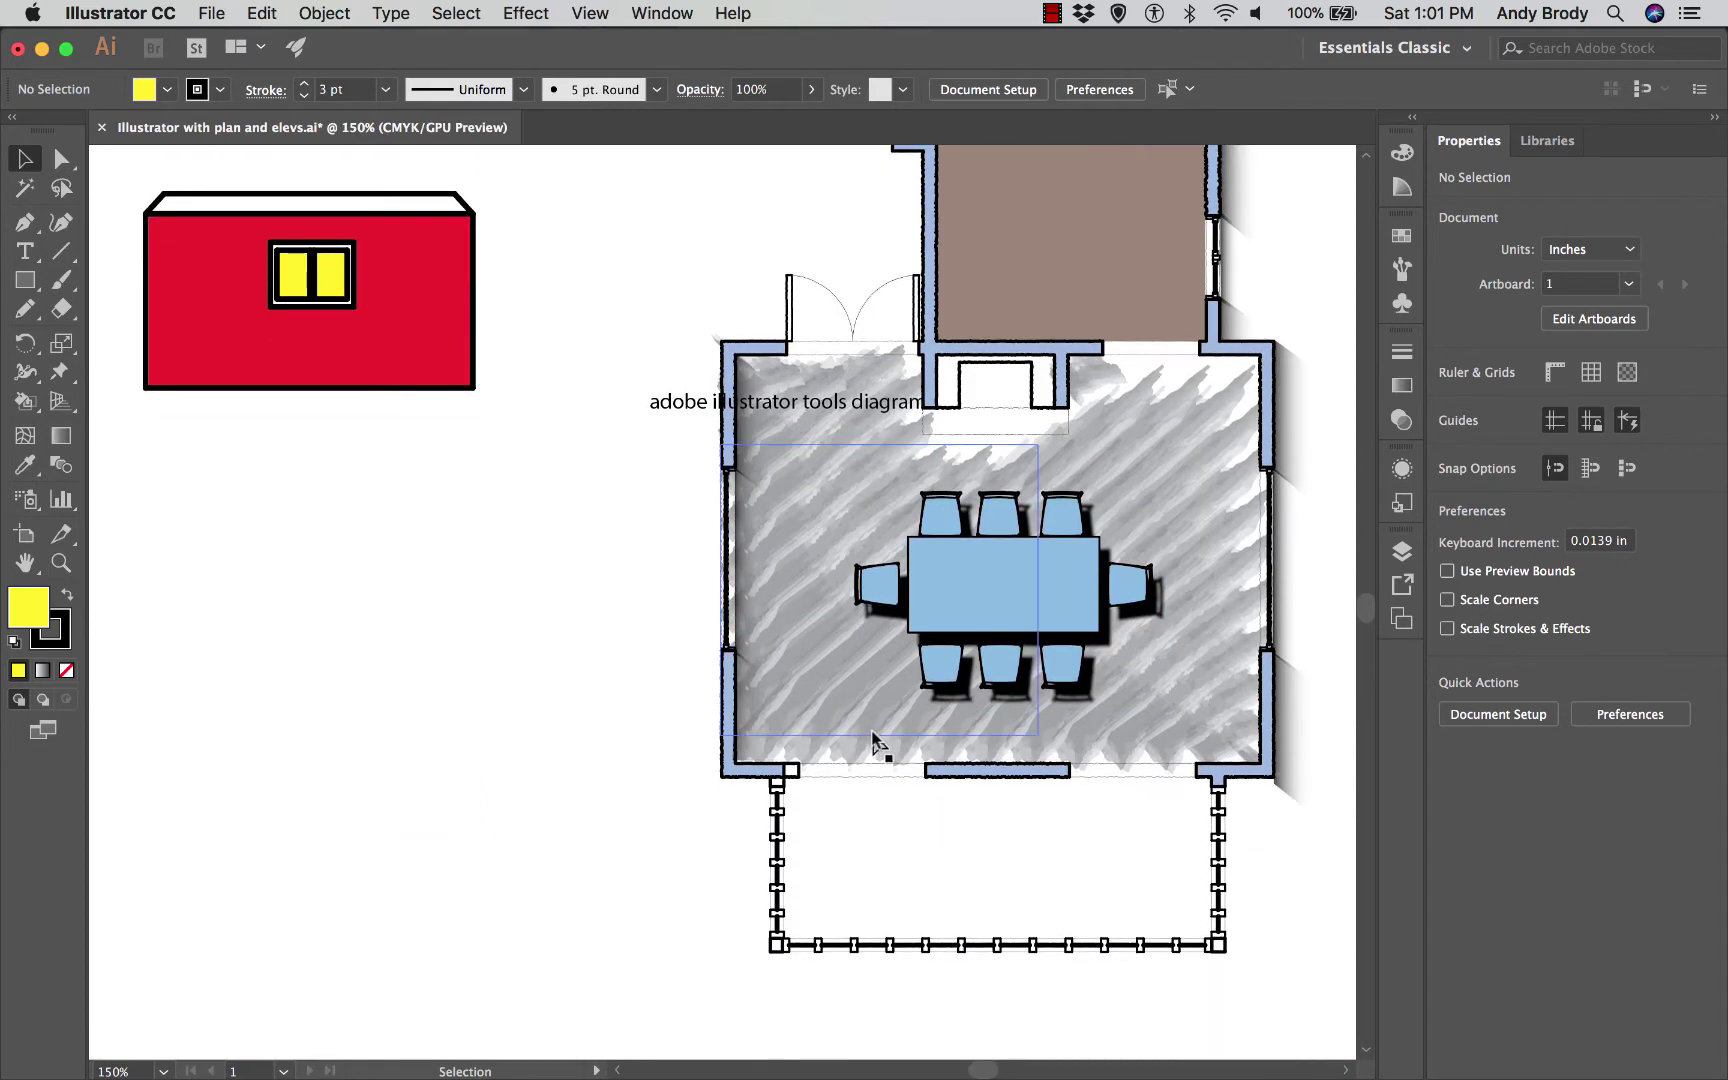
{"action": "key", "text": "super+plus"}
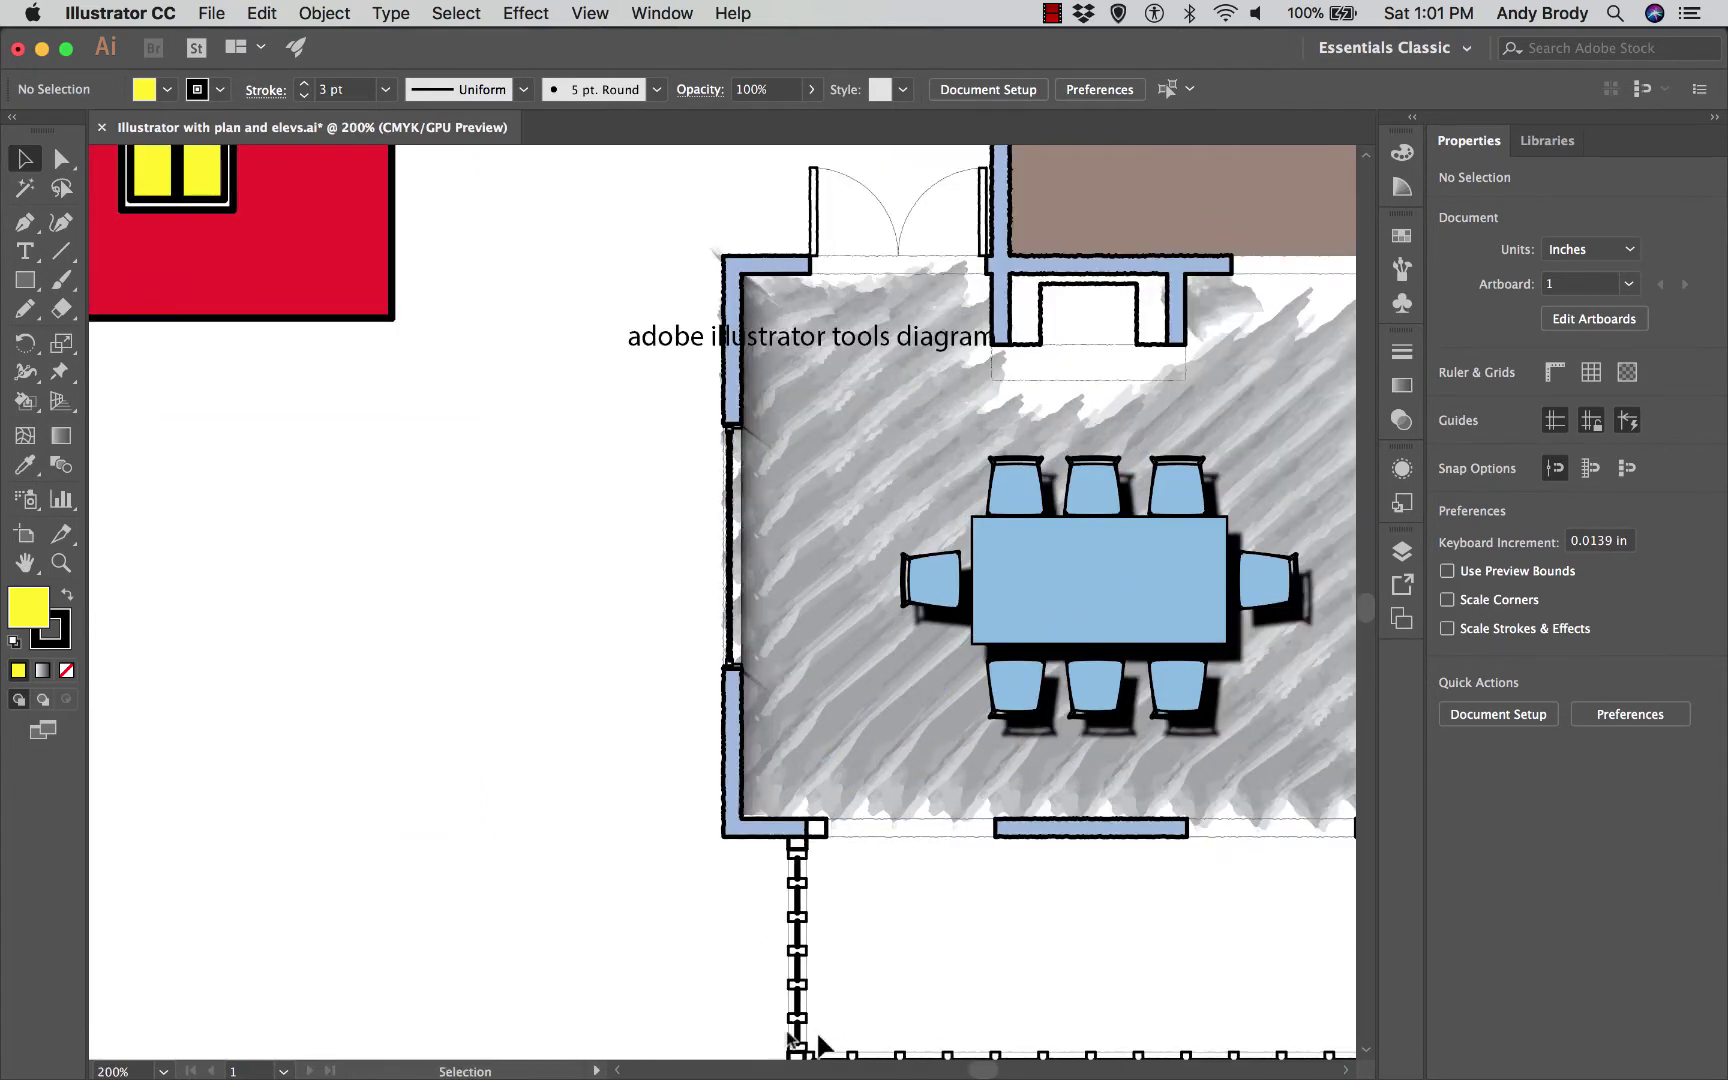
{"action": "scroll", "coordinate": [978, 1072], "scroll_direction": "left", "scroll_amount": 10}
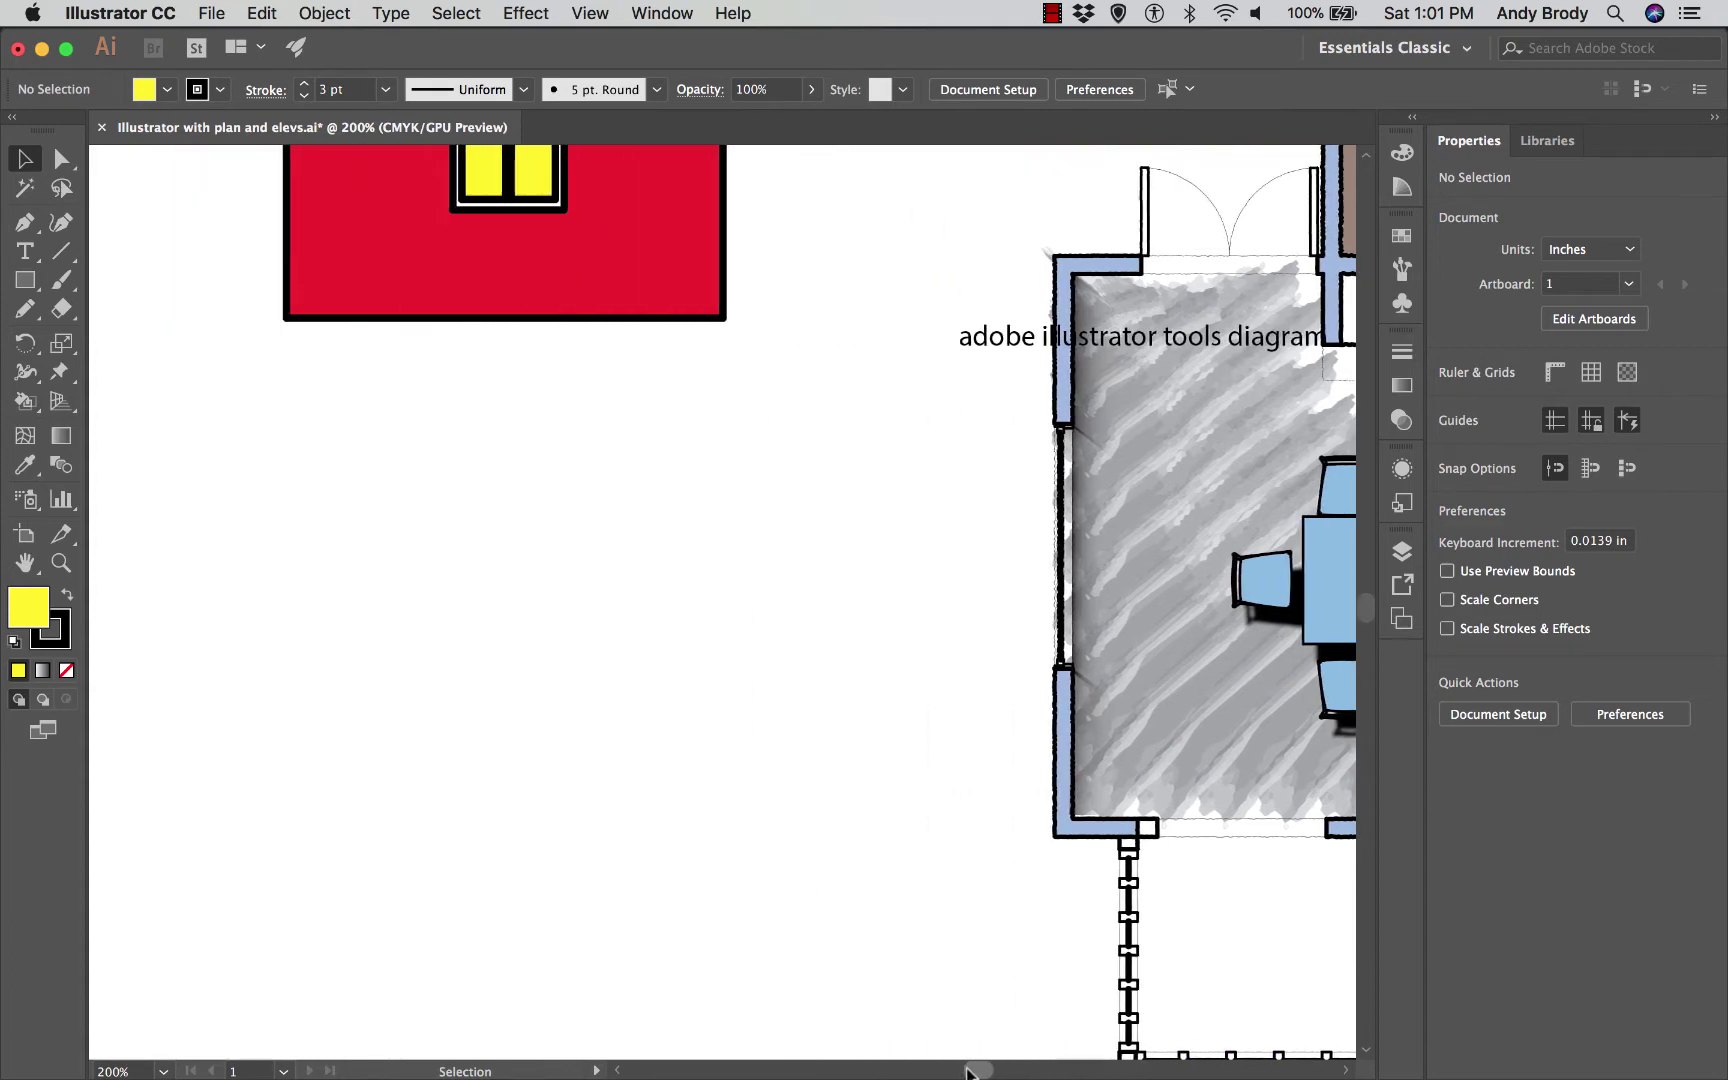
Step: Switch to Preview to view the vector_vs_raster.jpg comparison image again
{"action": "key", "text": "super+Tab"}
{"action": "left_click", "coordinate": [548, 572]}
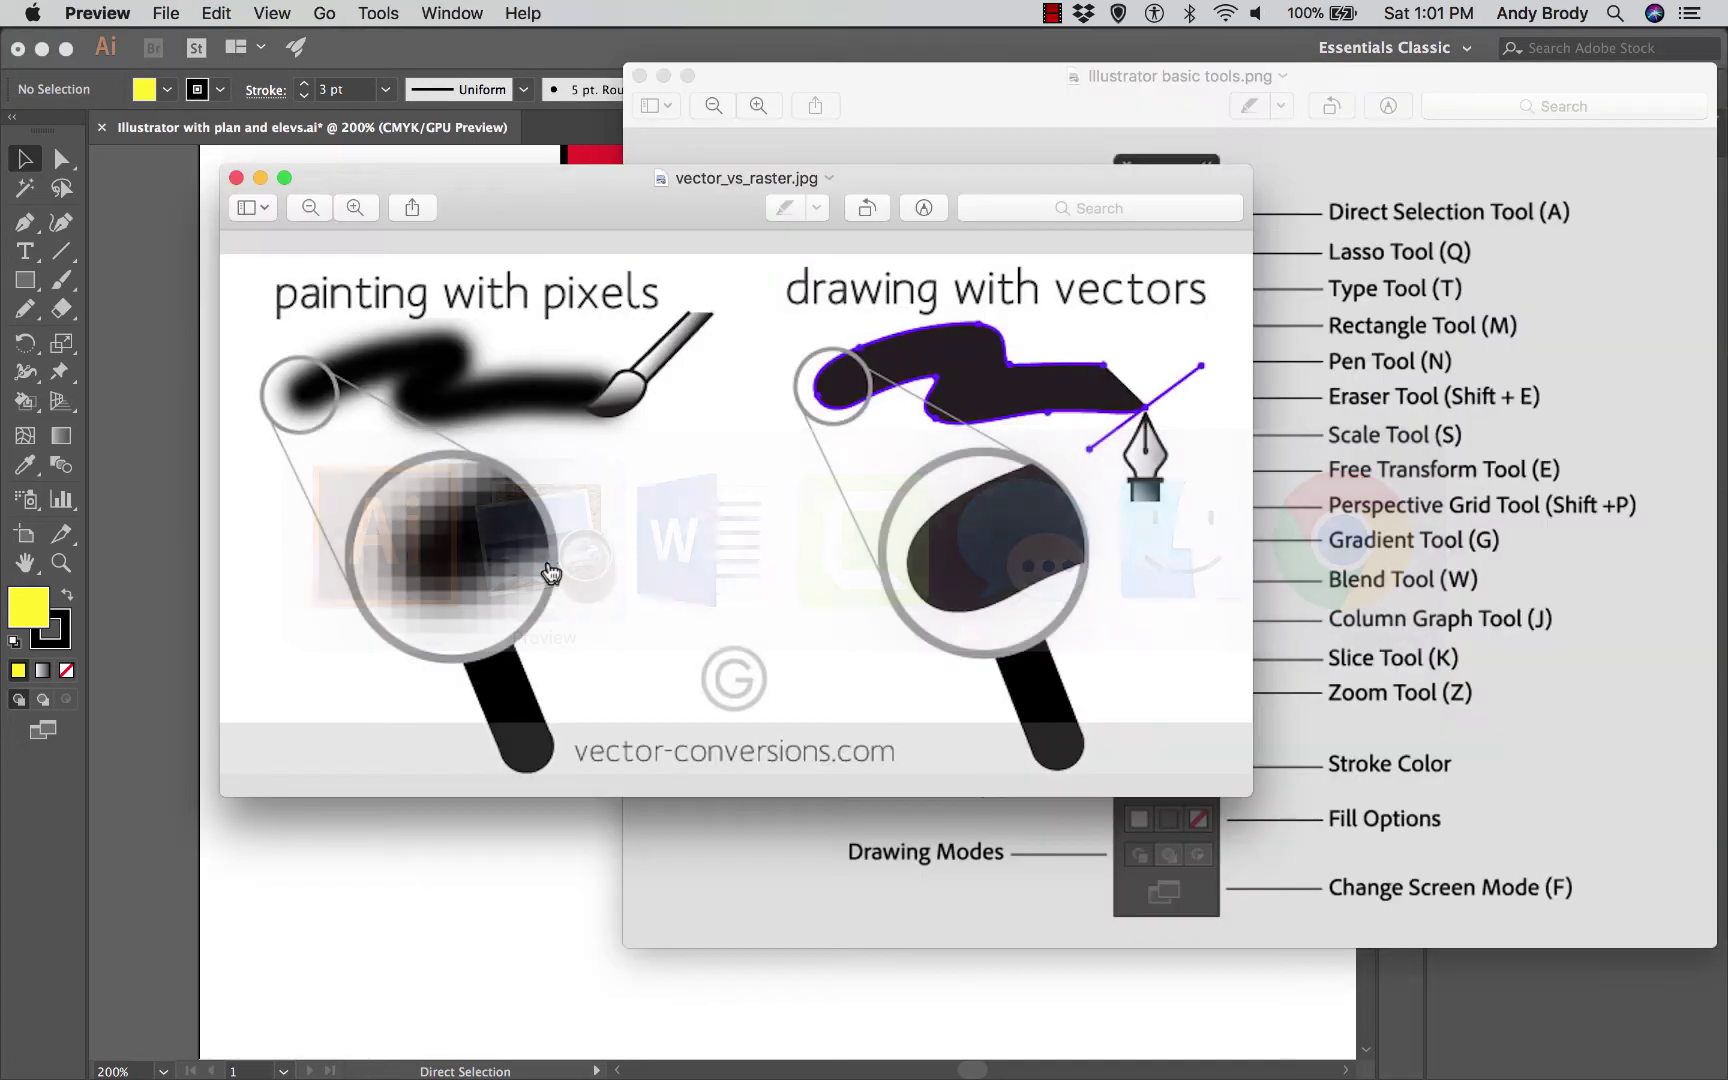
Step: Close the vector_vs_raster.jpg and Illustrator basic tools.png reference images to uncover the drawing
{"action": "left_click_drag", "start_coordinate": [486, 193], "coordinate": [467, 190]}
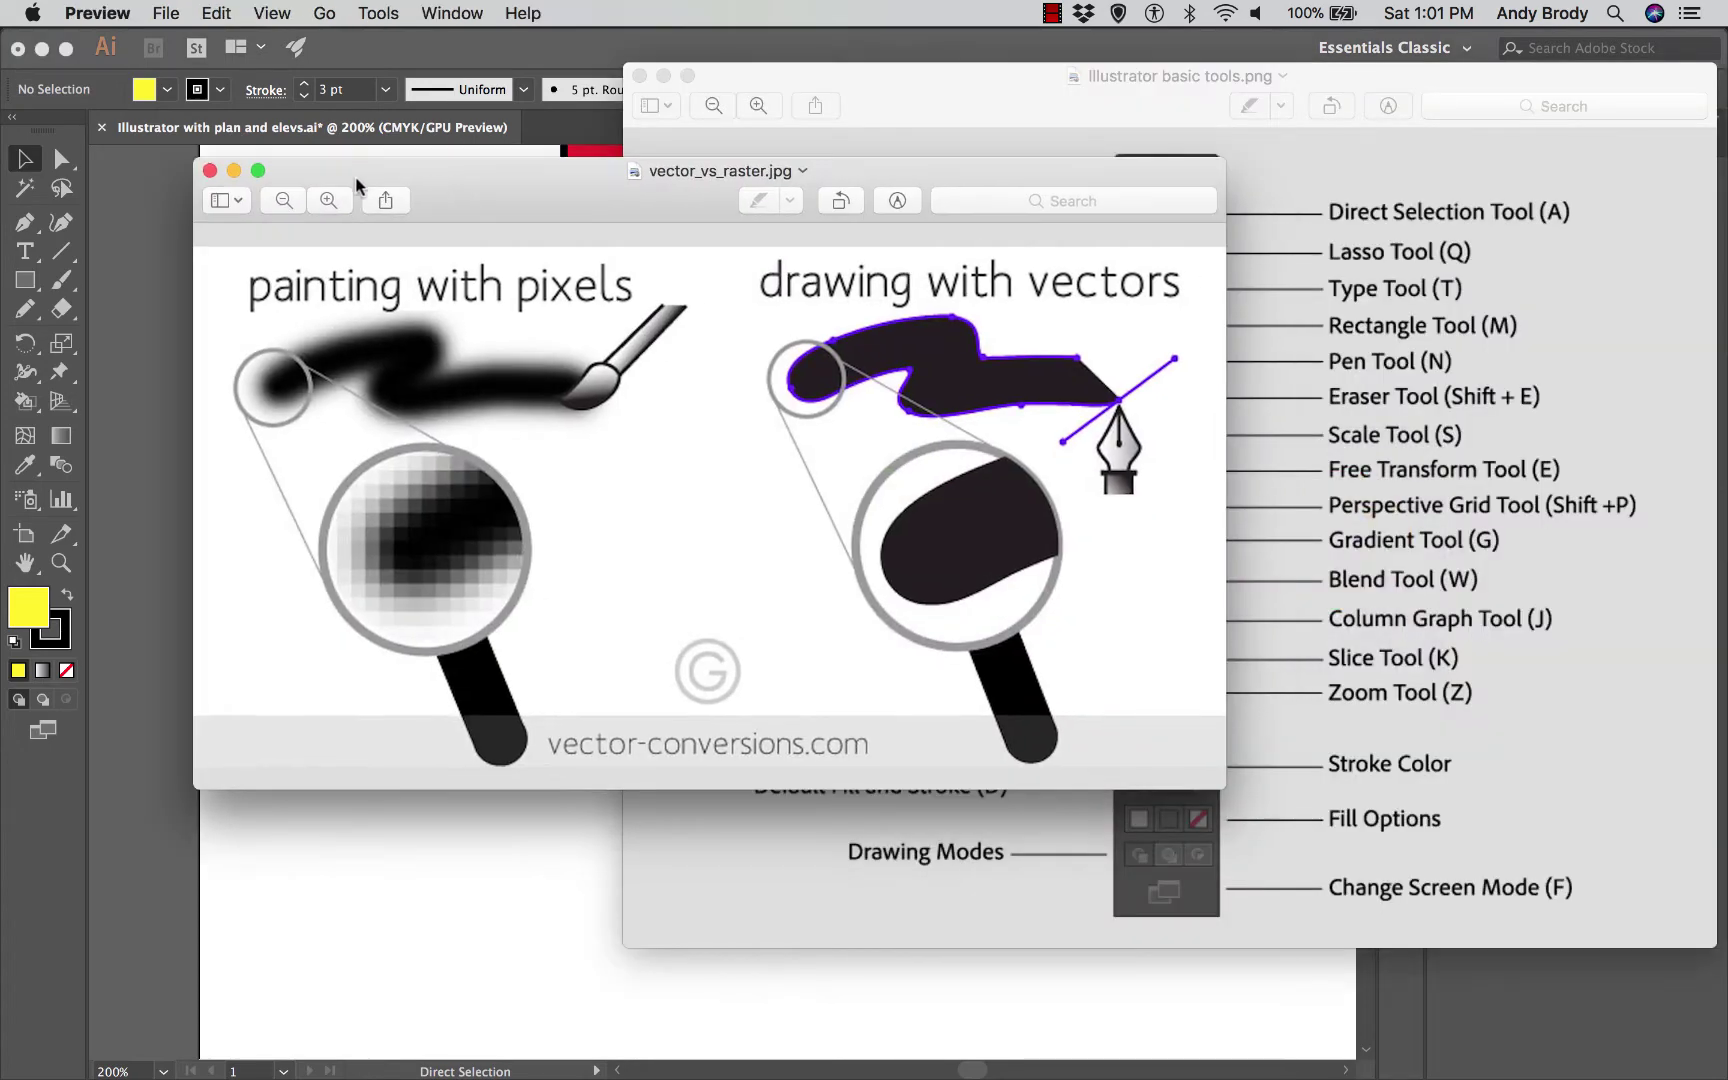
{"action": "left_click", "coordinate": [217, 174]}
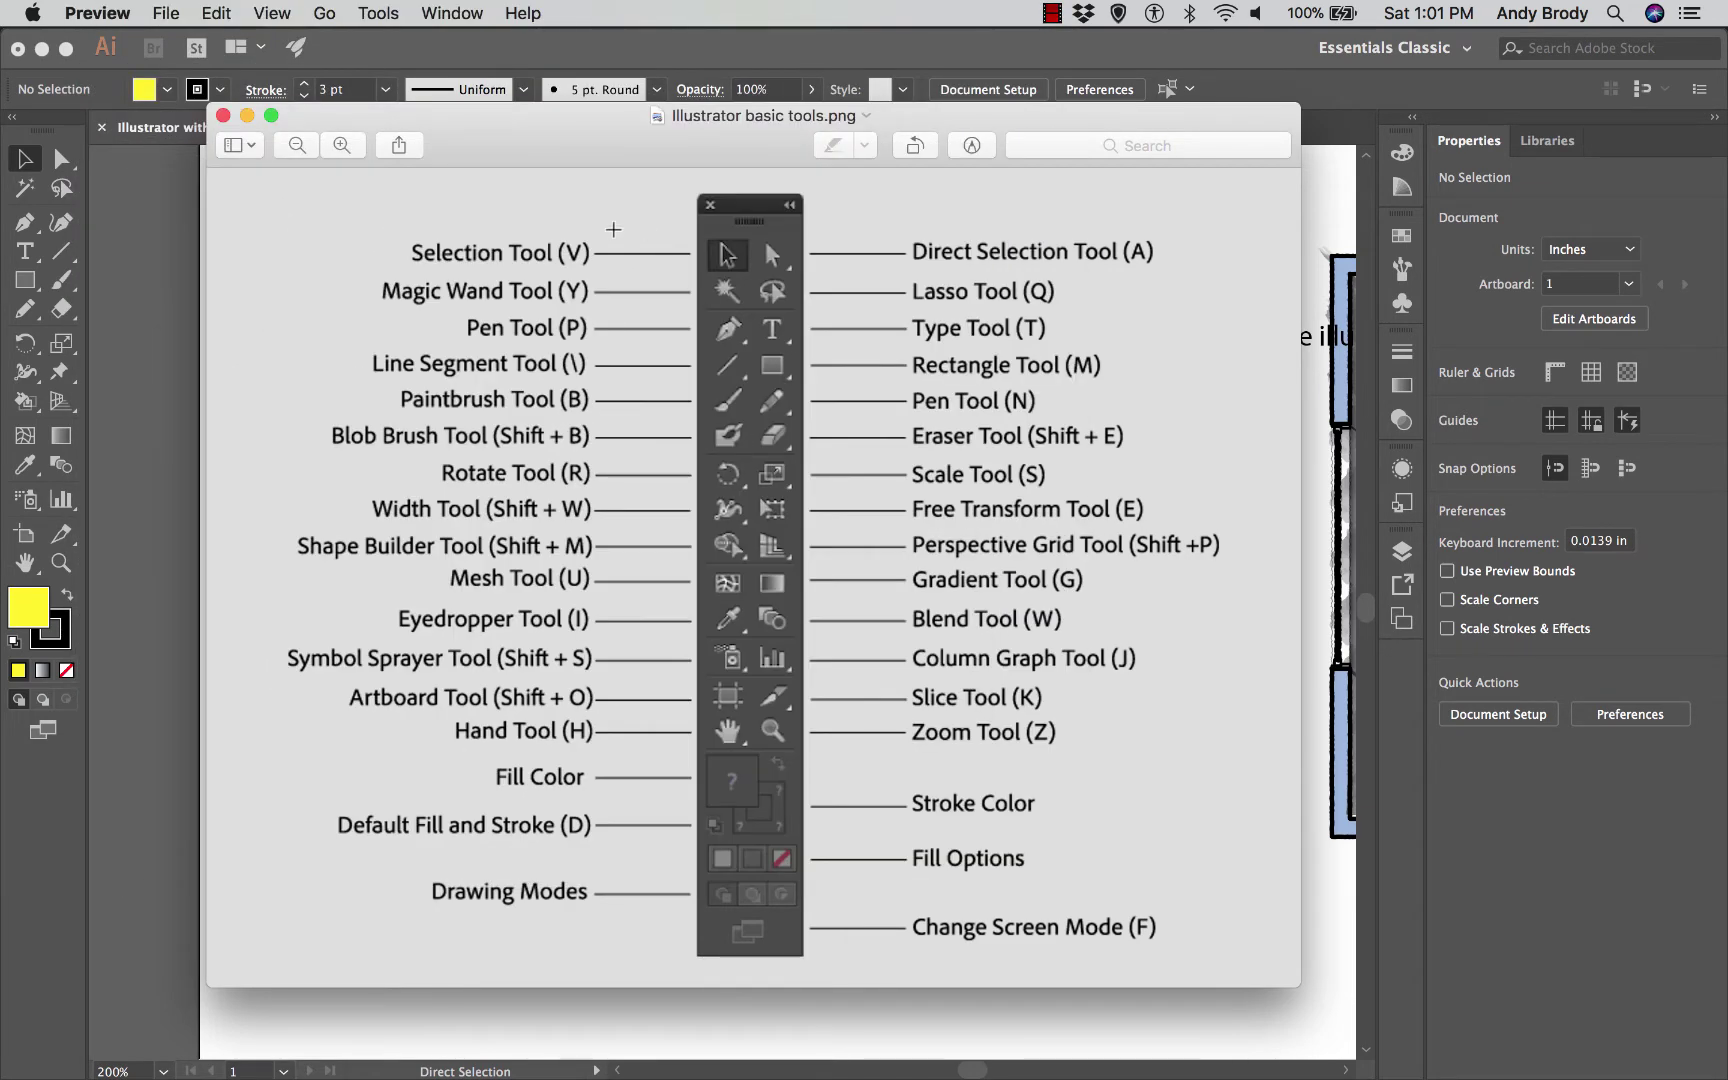
{"action": "left_click", "coordinate": [224, 116]}
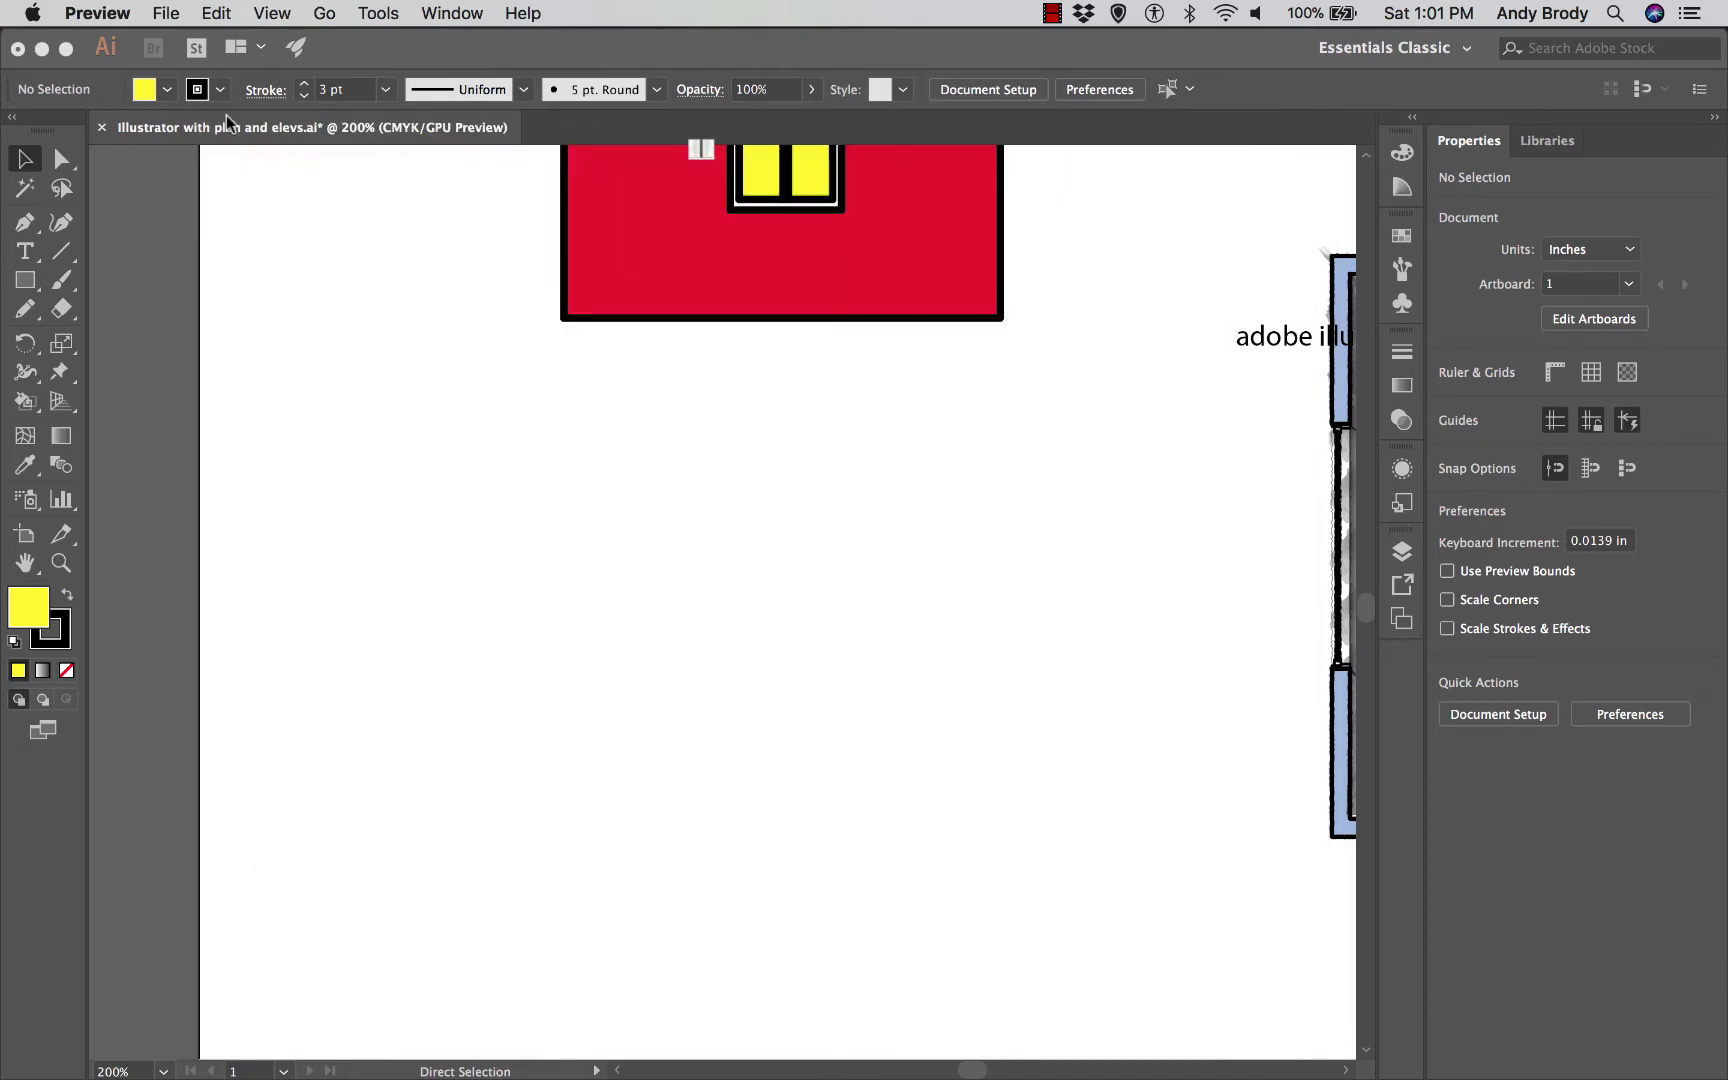
{"action": "scroll", "coordinate": [546, 404], "scroll_direction": "down", "scroll_amount": 1}
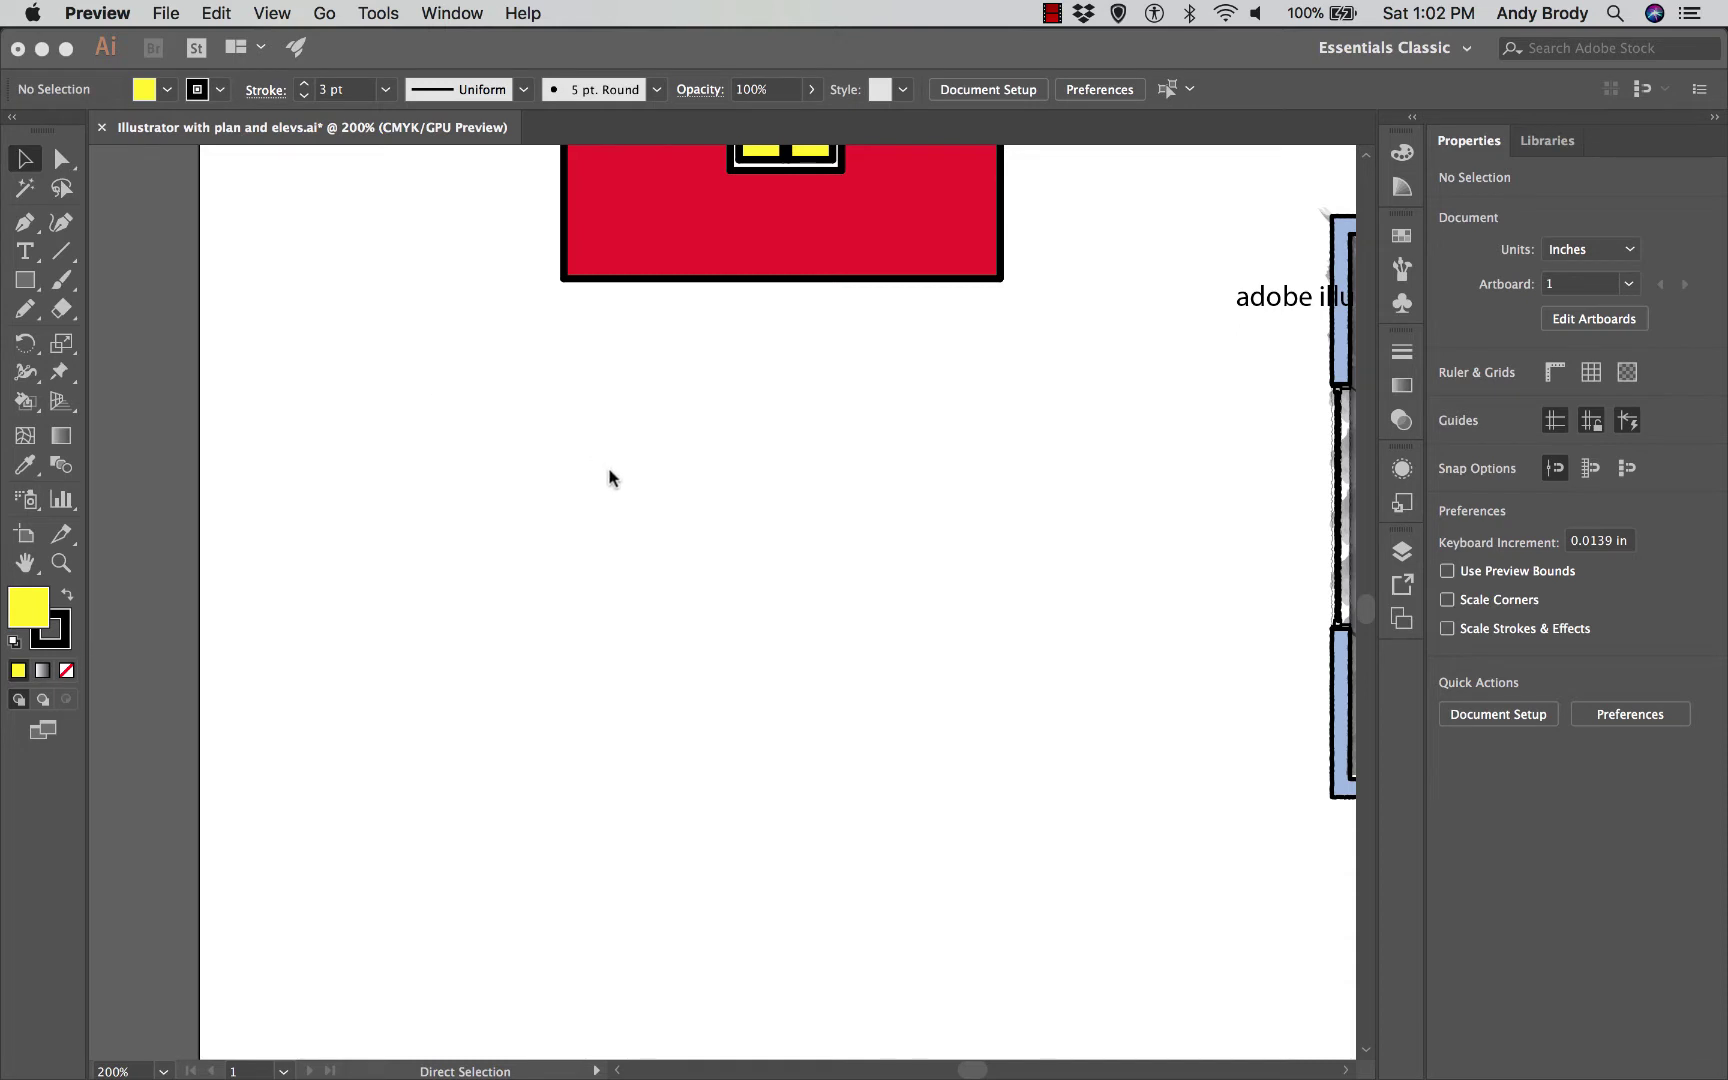
{"action": "scroll", "coordinate": [610, 476], "scroll_direction": "up", "scroll_amount": 1}
{"action": "scroll", "coordinate": [610, 476], "scroll_direction": "down", "scroll_amount": 2}
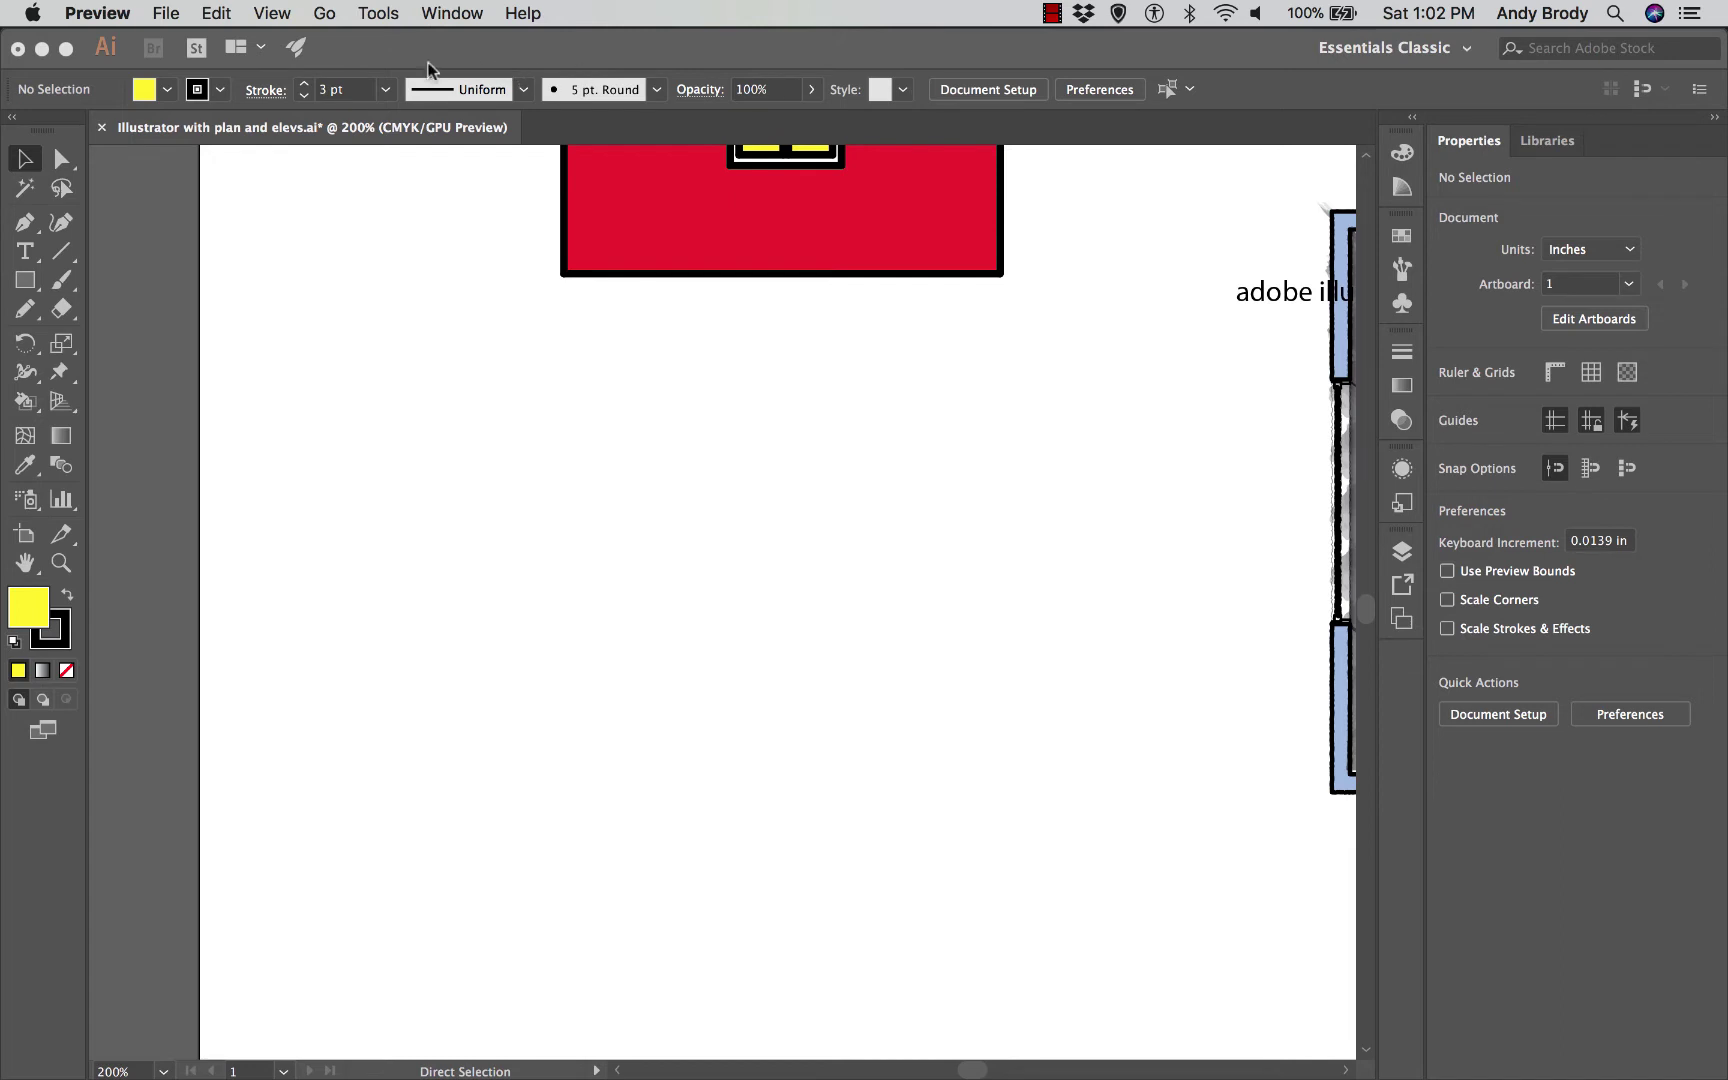
Step: Switch to Illustrator and review the commands available for objects, type and window display
{"action": "left_click", "coordinate": [164, 14]}
{"action": "left_click", "coordinate": [157, 10]}
{"action": "left_click", "coordinate": [561, 52]}
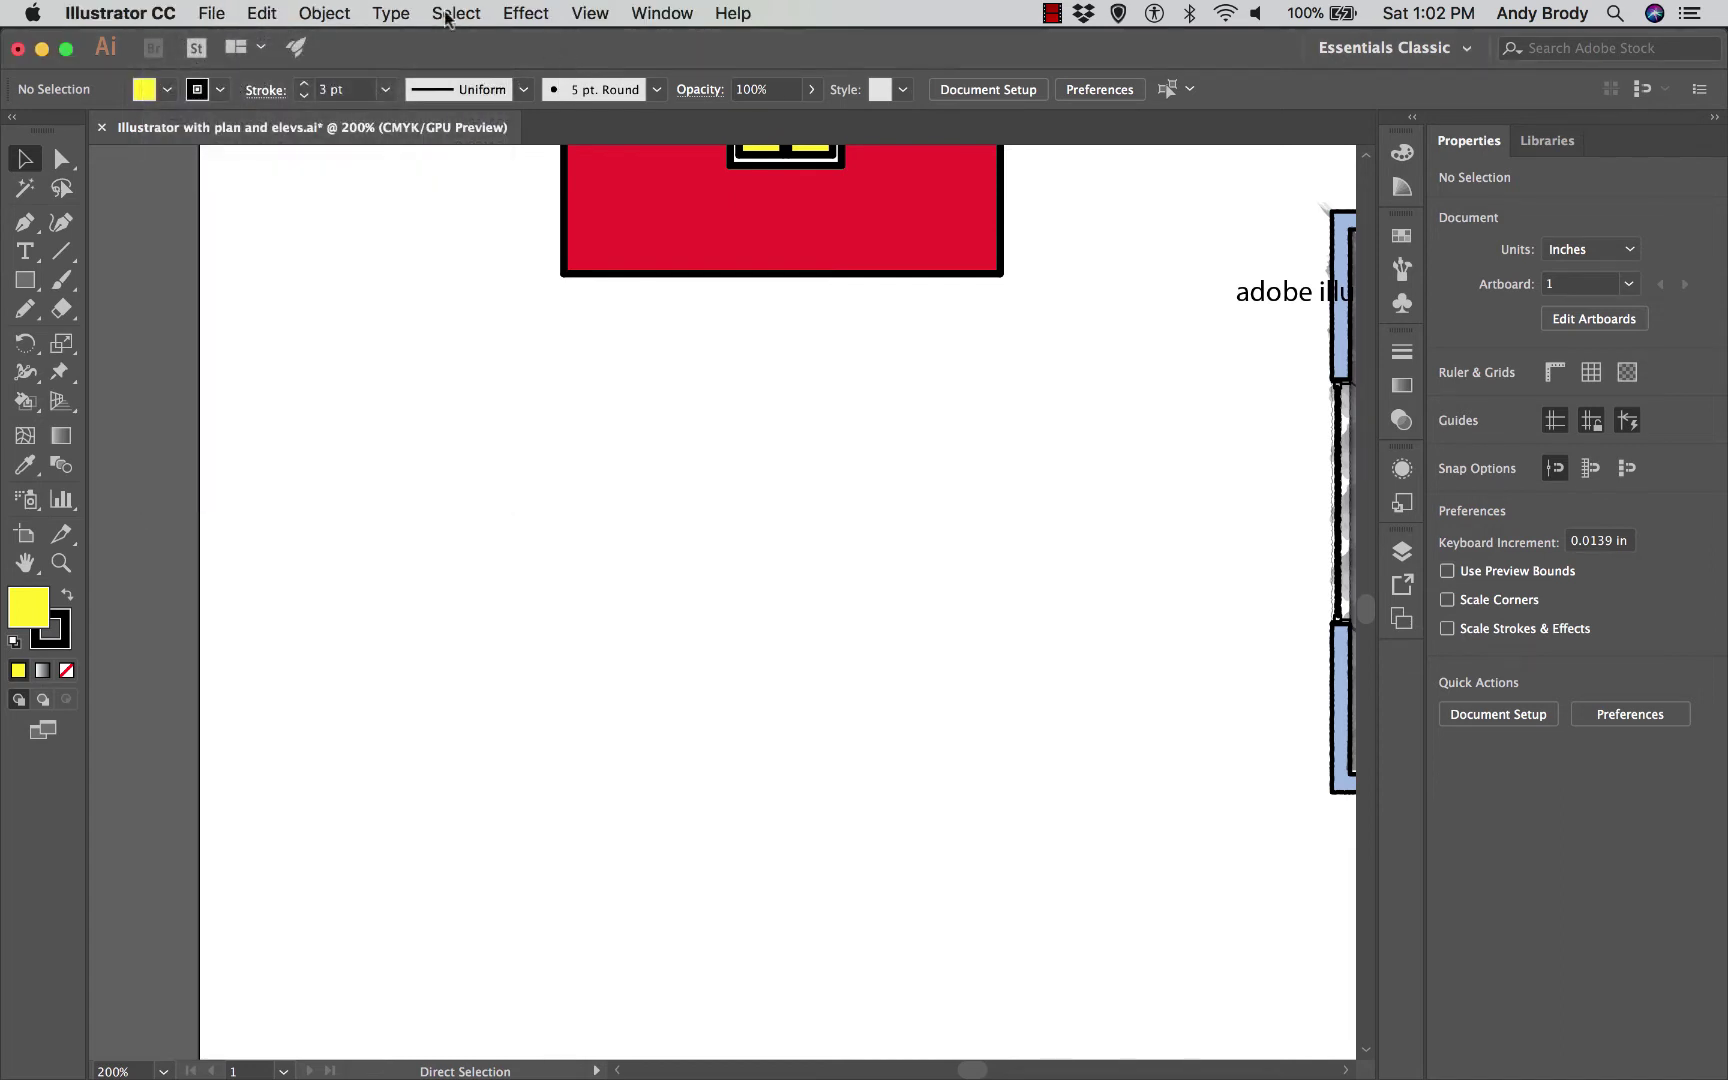
{"action": "left_click", "coordinate": [325, 13]}
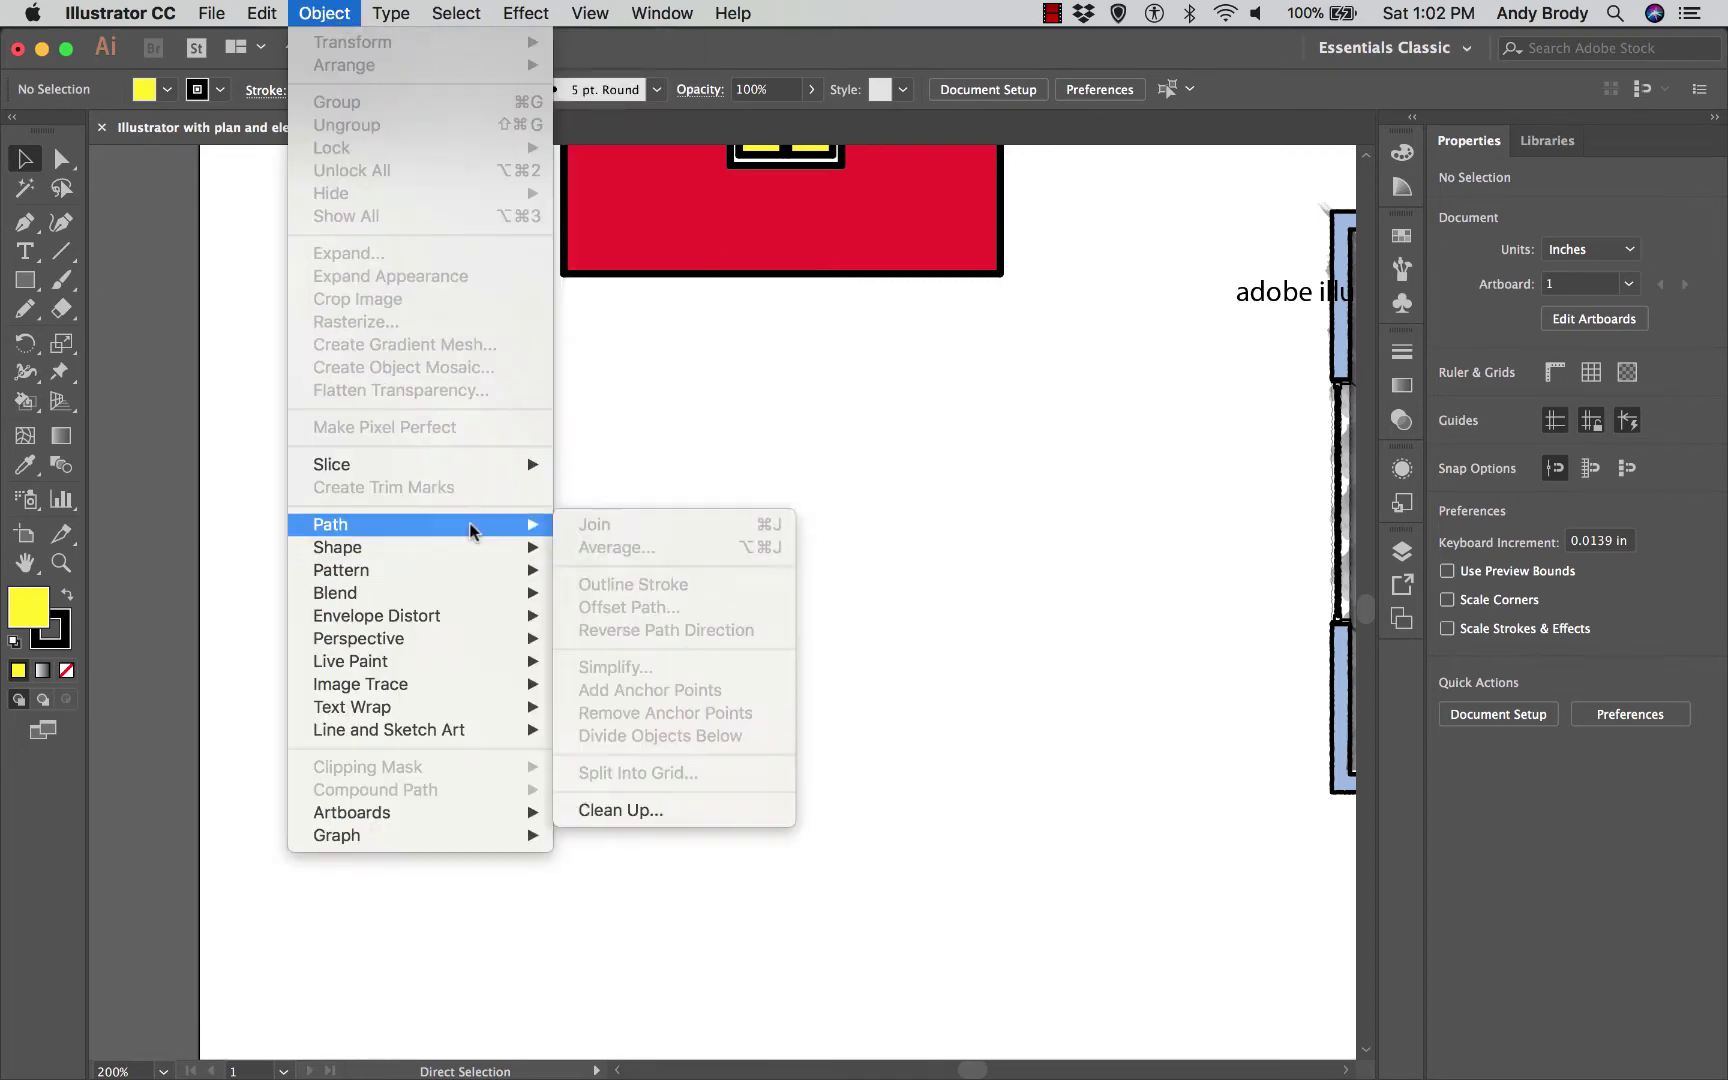
{"action": "mouse_move", "coordinate": [464, 572]}
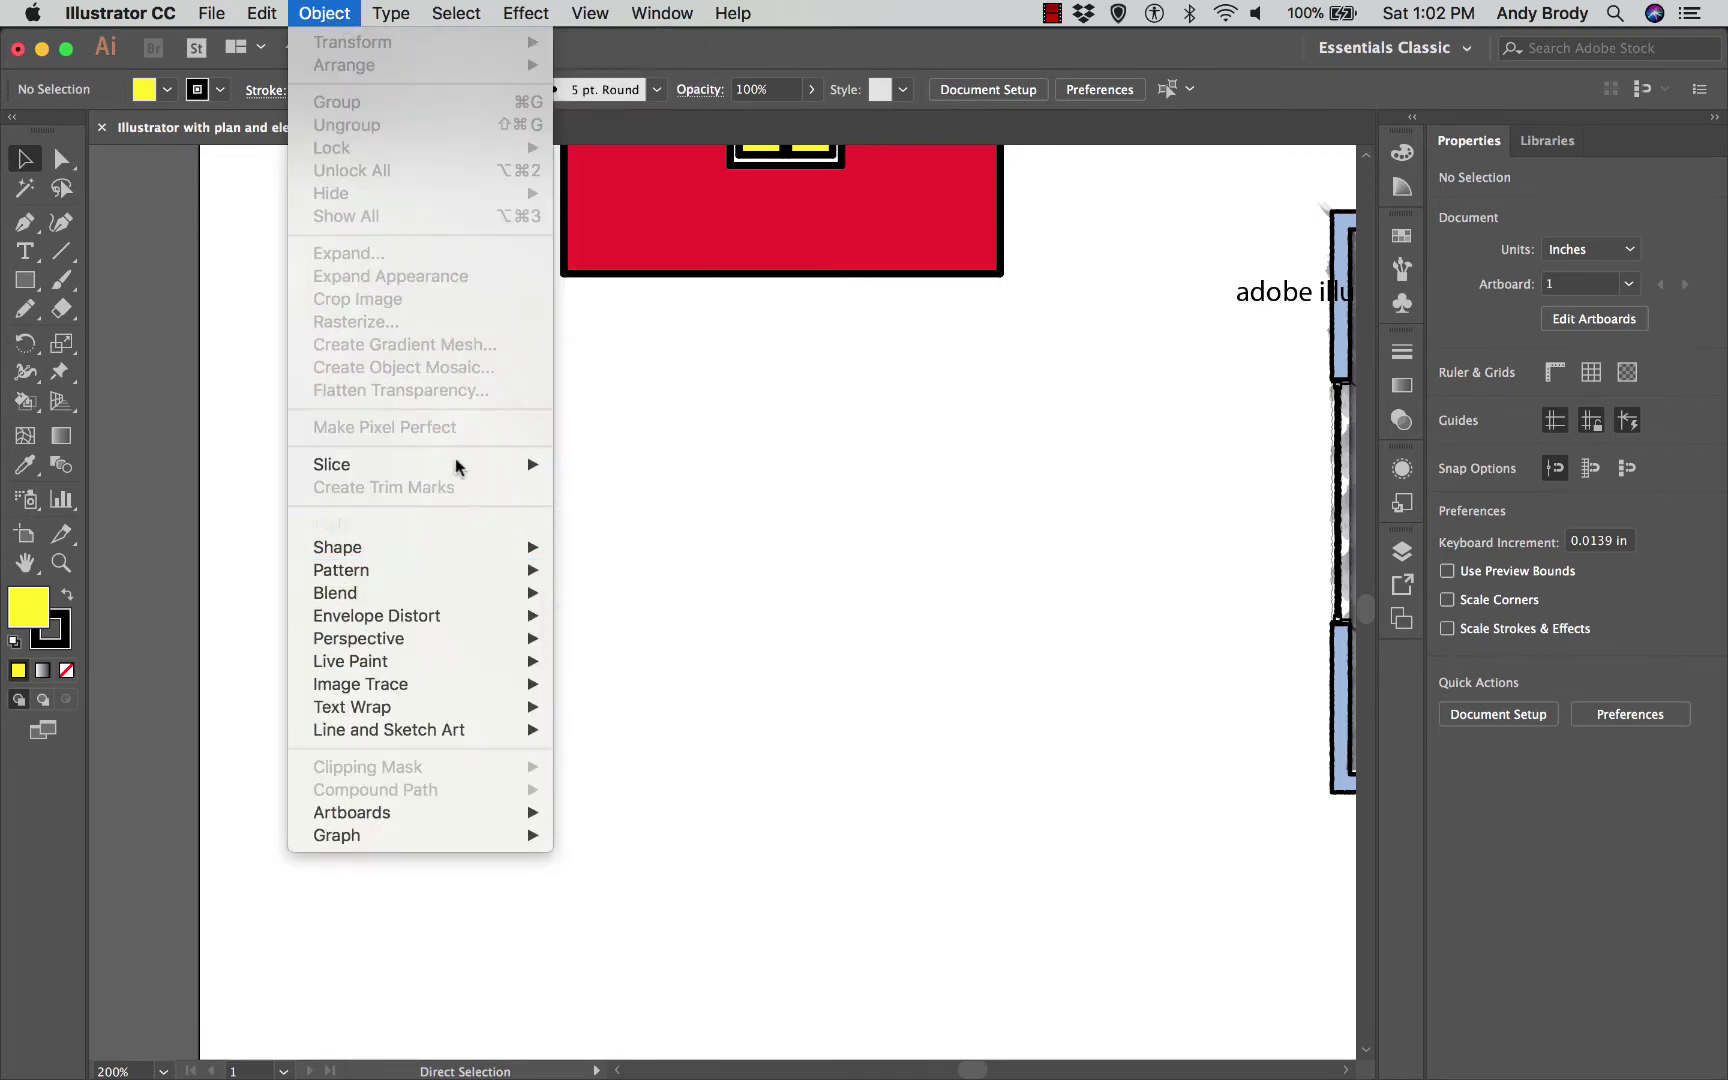
{"action": "mouse_move", "coordinate": [373, 624]}
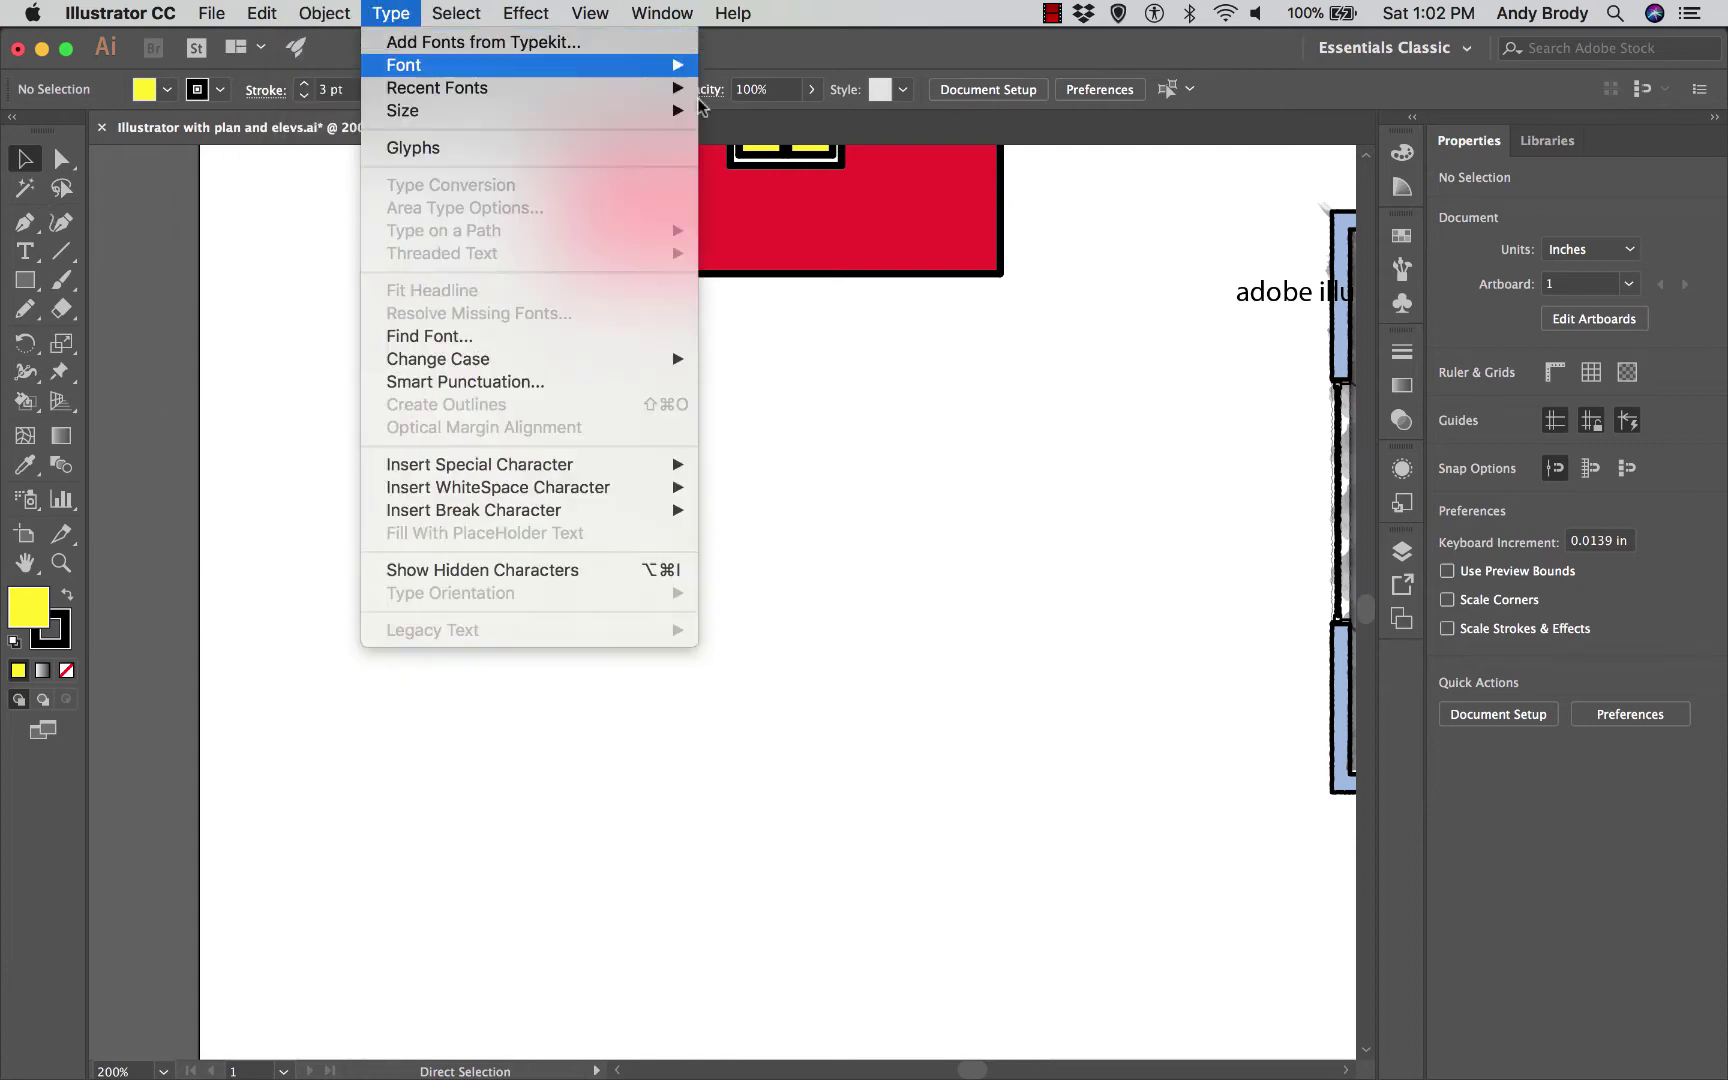
{"action": "left_click", "coordinate": [647, 130]}
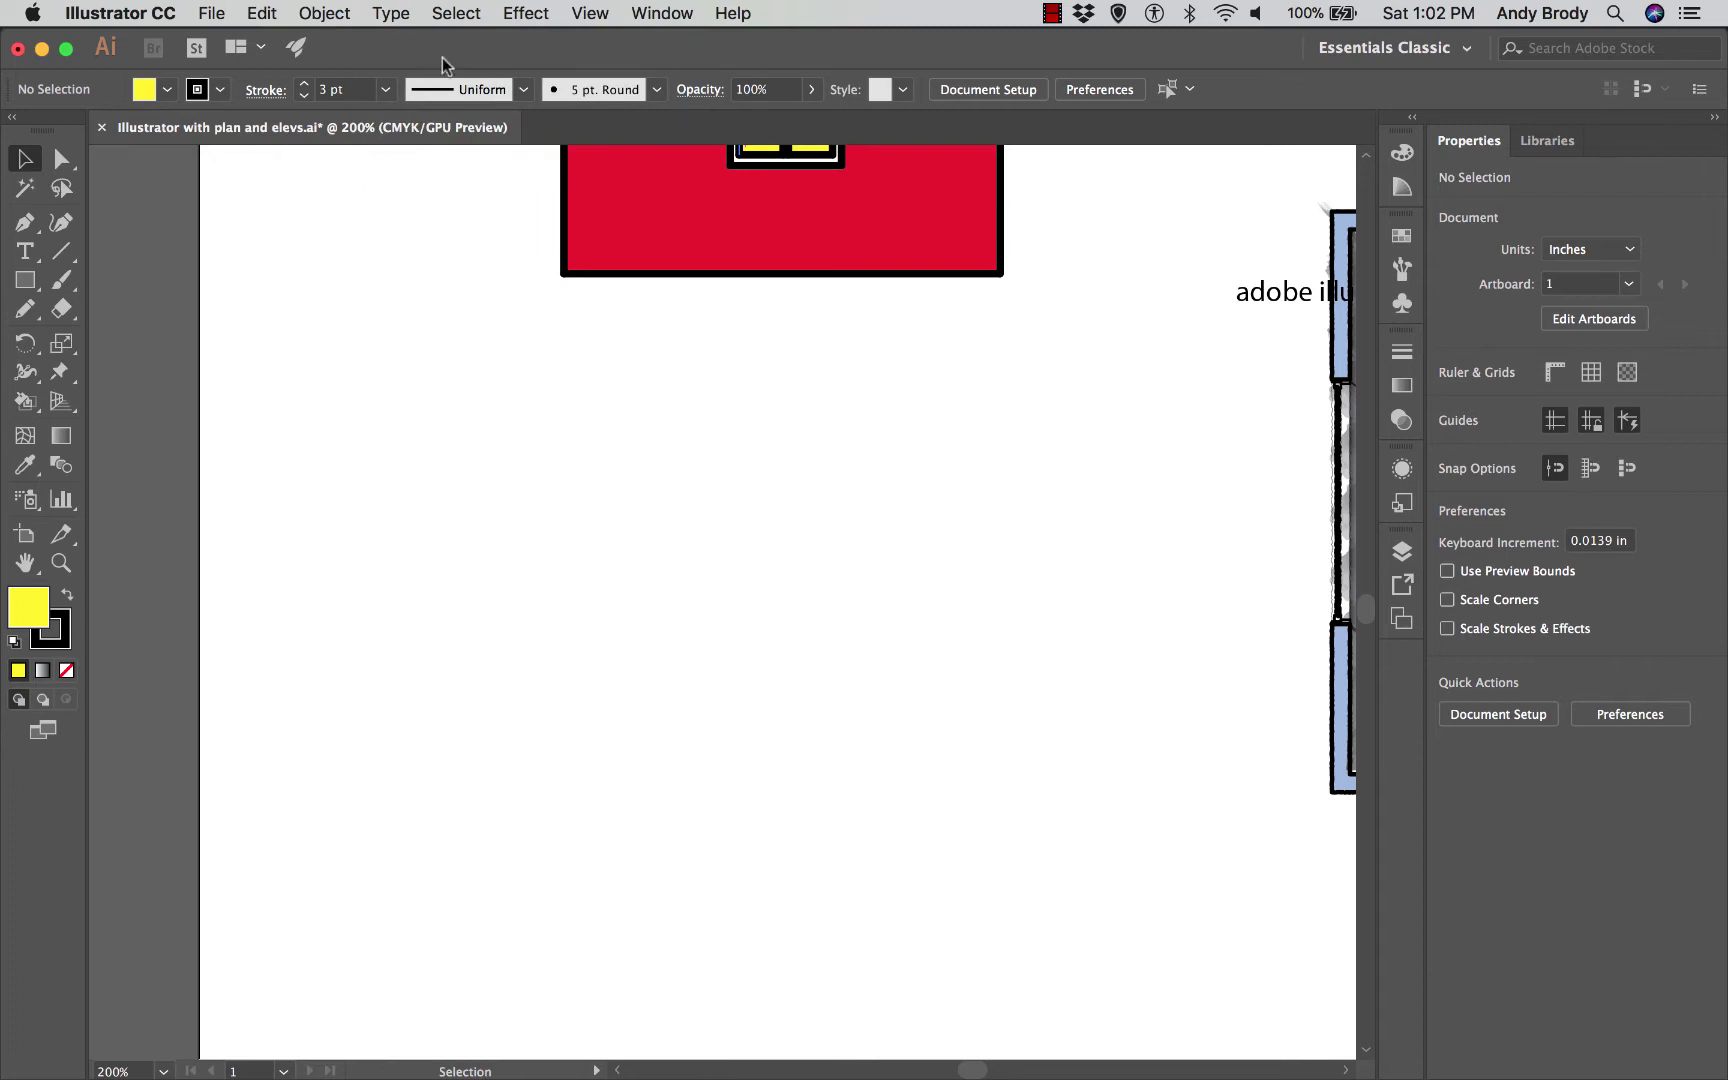
{"action": "left_click", "coordinate": [647, 14]}
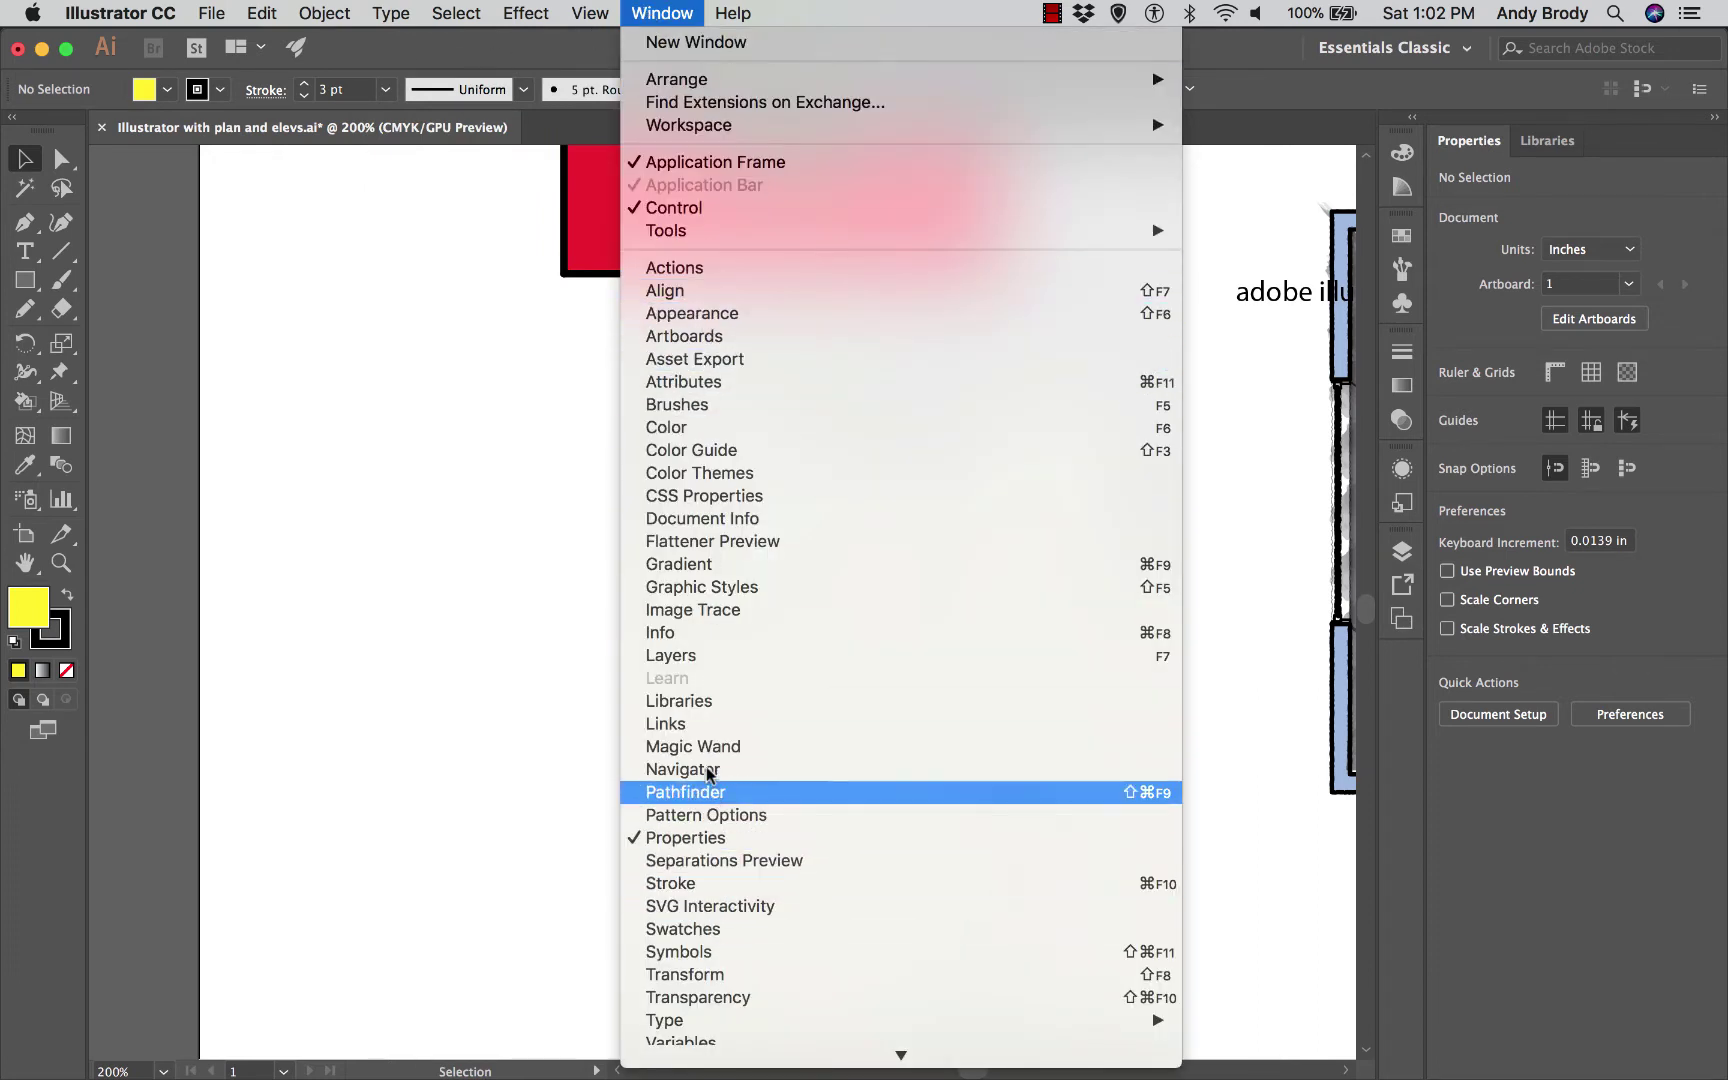
{"action": "left_click", "coordinate": [559, 397]}
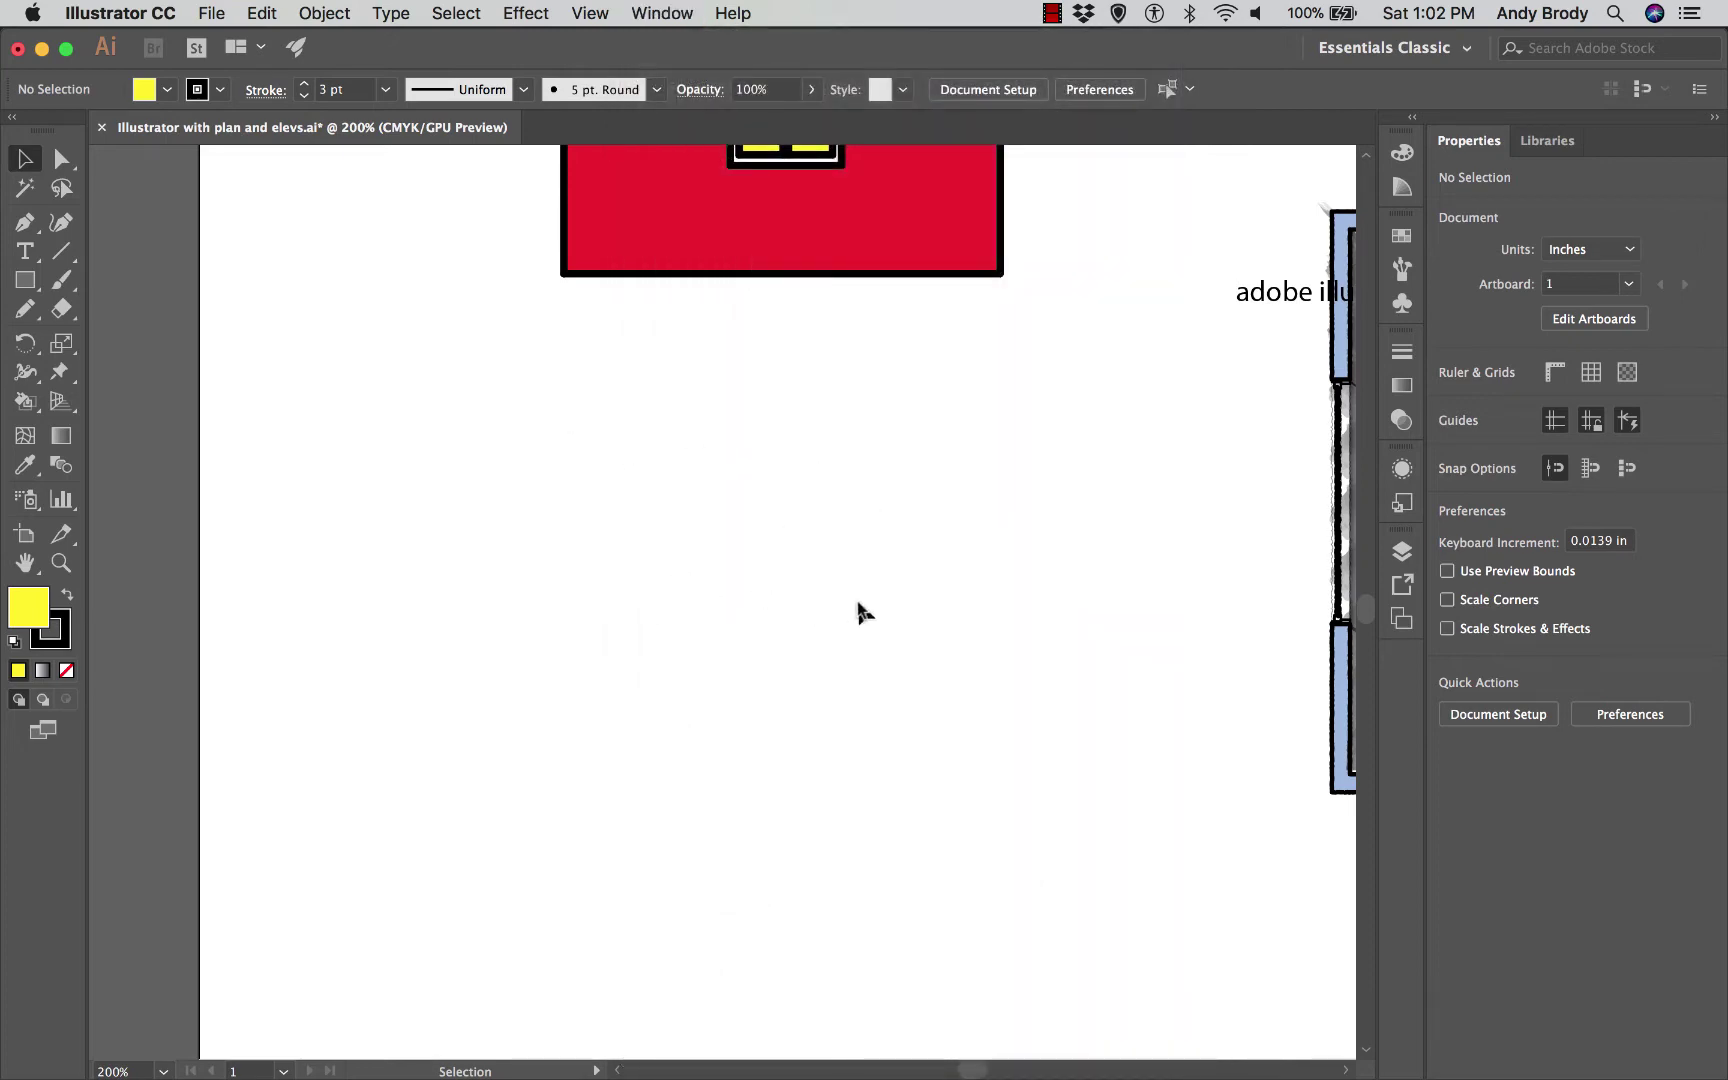
Step: Select the red elevation group and examine its properties along with the Color and Color Guide options
{"action": "scroll", "coordinate": [1015, 1068], "scroll_direction": "right", "scroll_amount": 5}
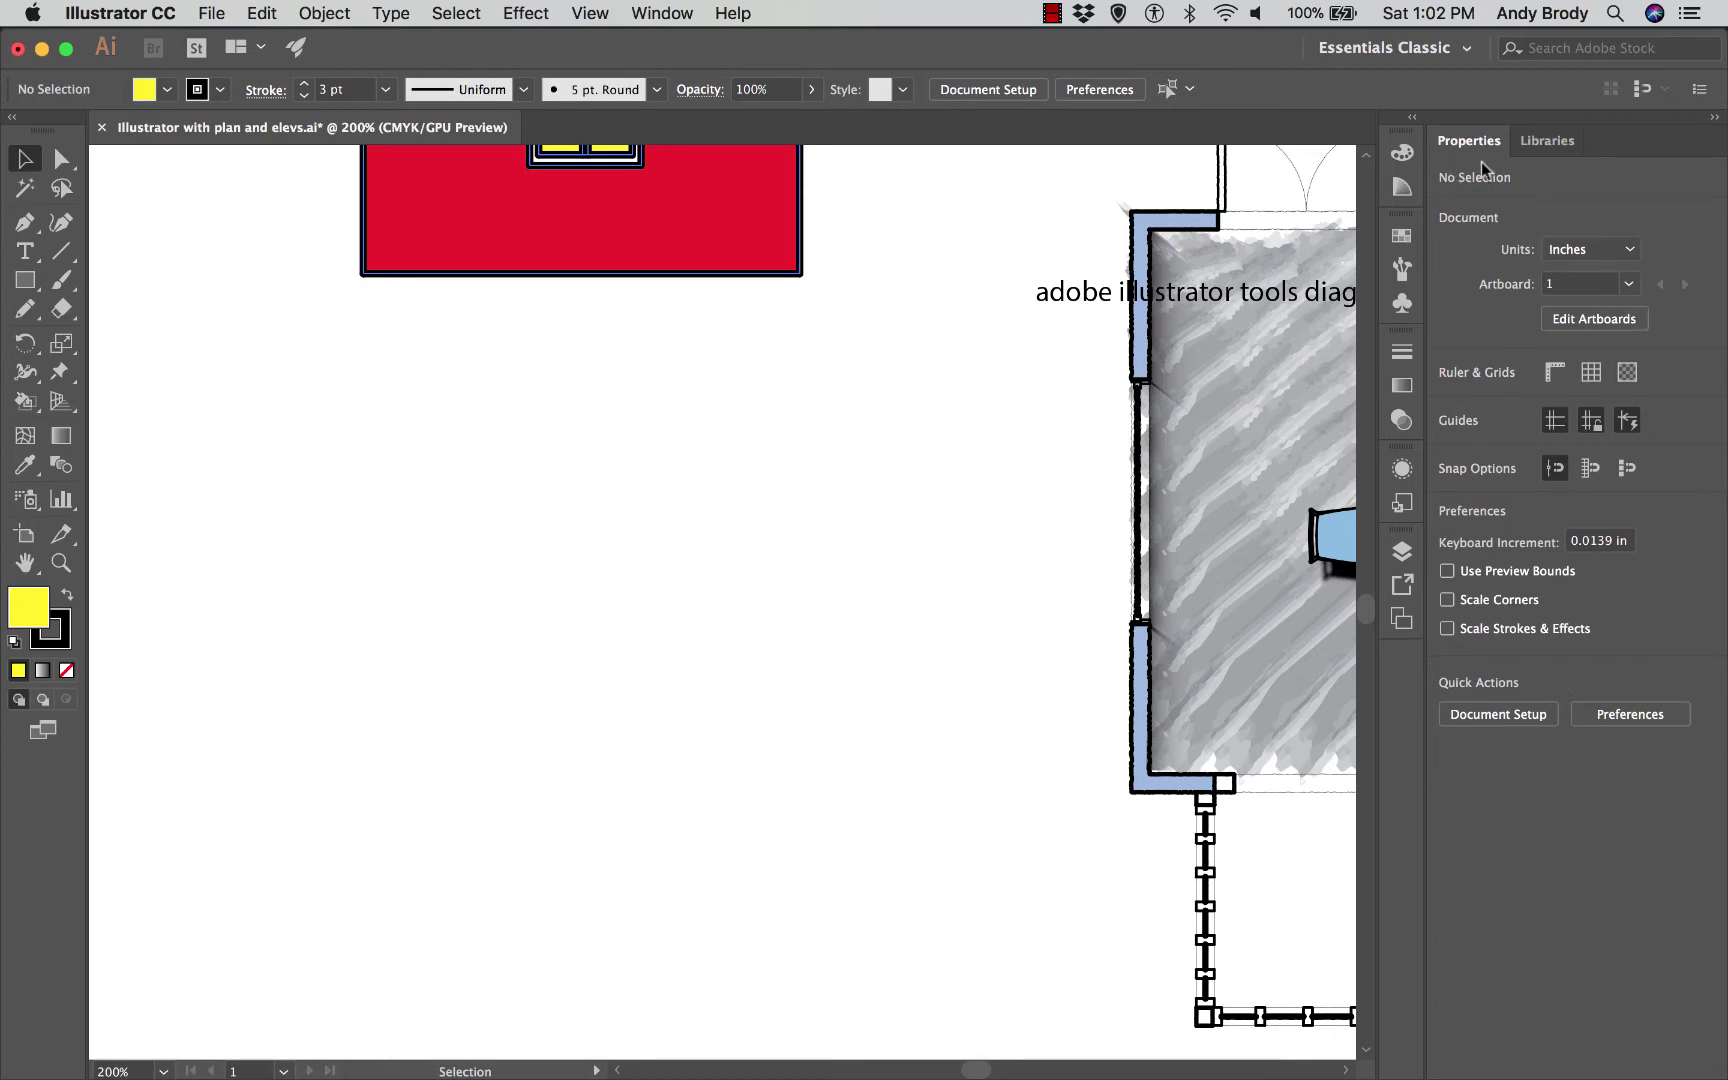
{"action": "left_click", "coordinate": [772, 240]}
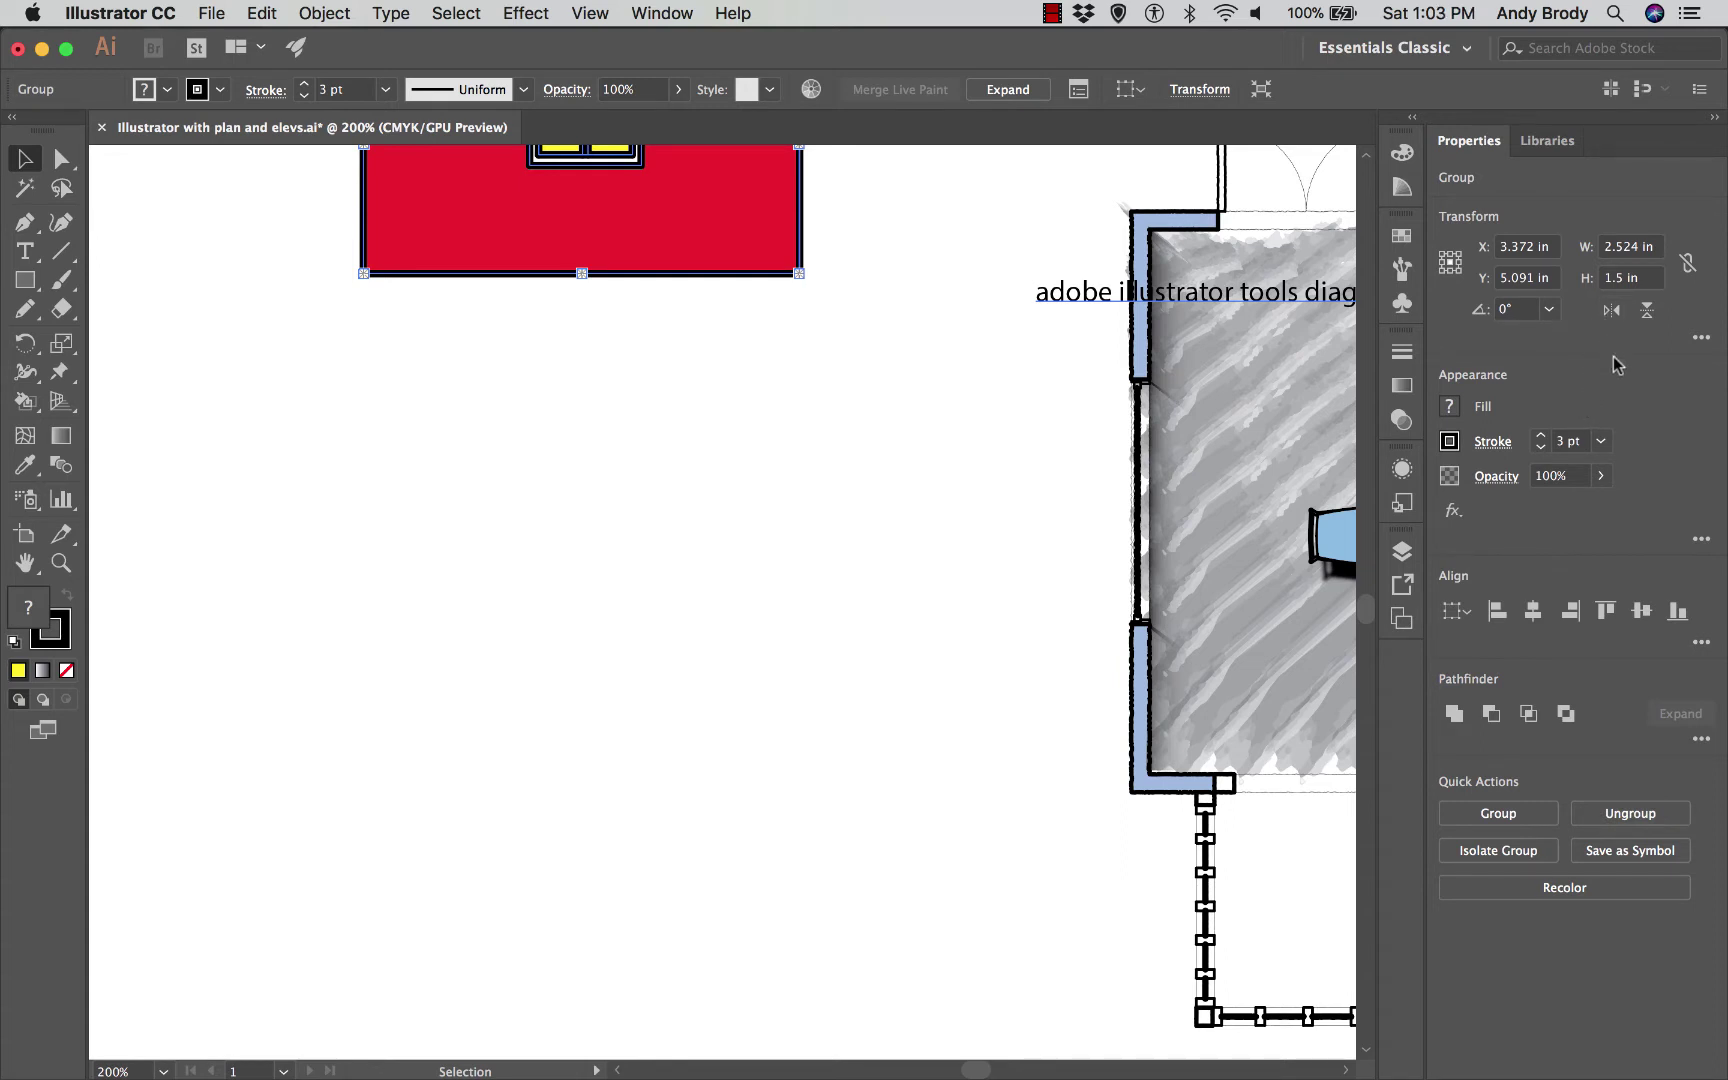
{"action": "left_click", "coordinate": [1402, 160]}
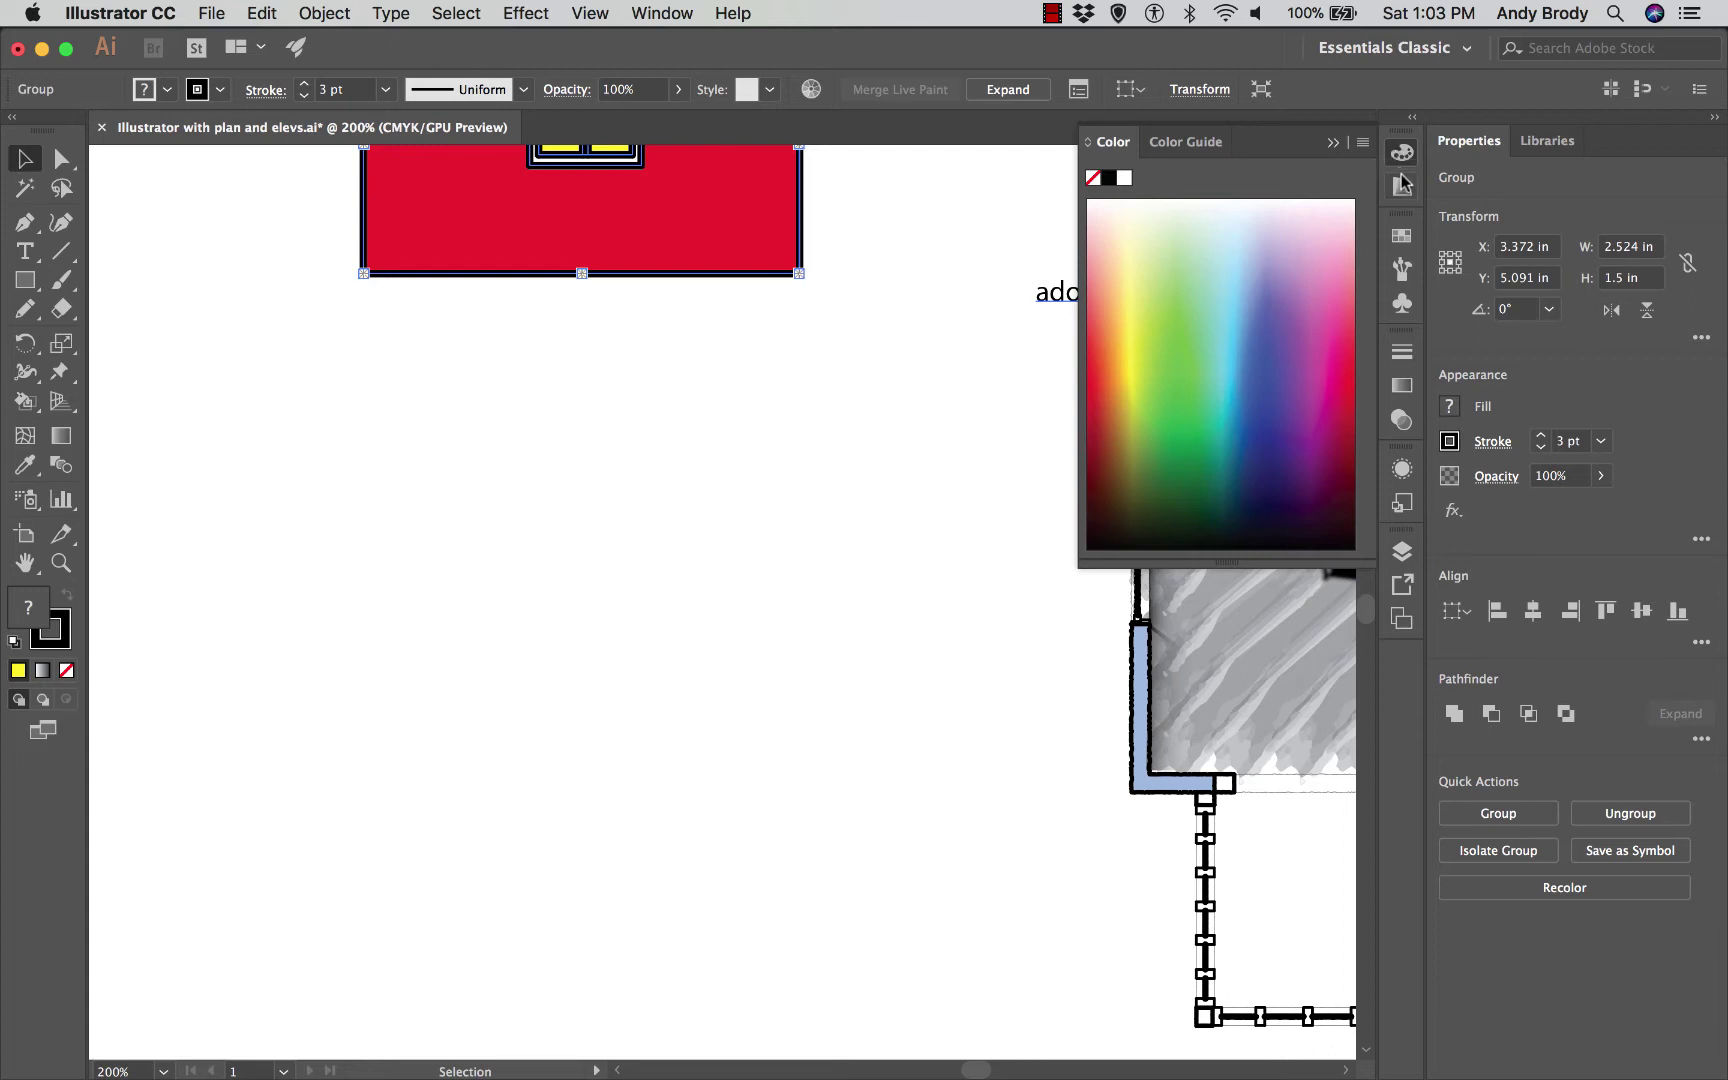
{"action": "left_click", "coordinate": [1405, 191]}
{"action": "left_click", "coordinate": [1402, 157]}
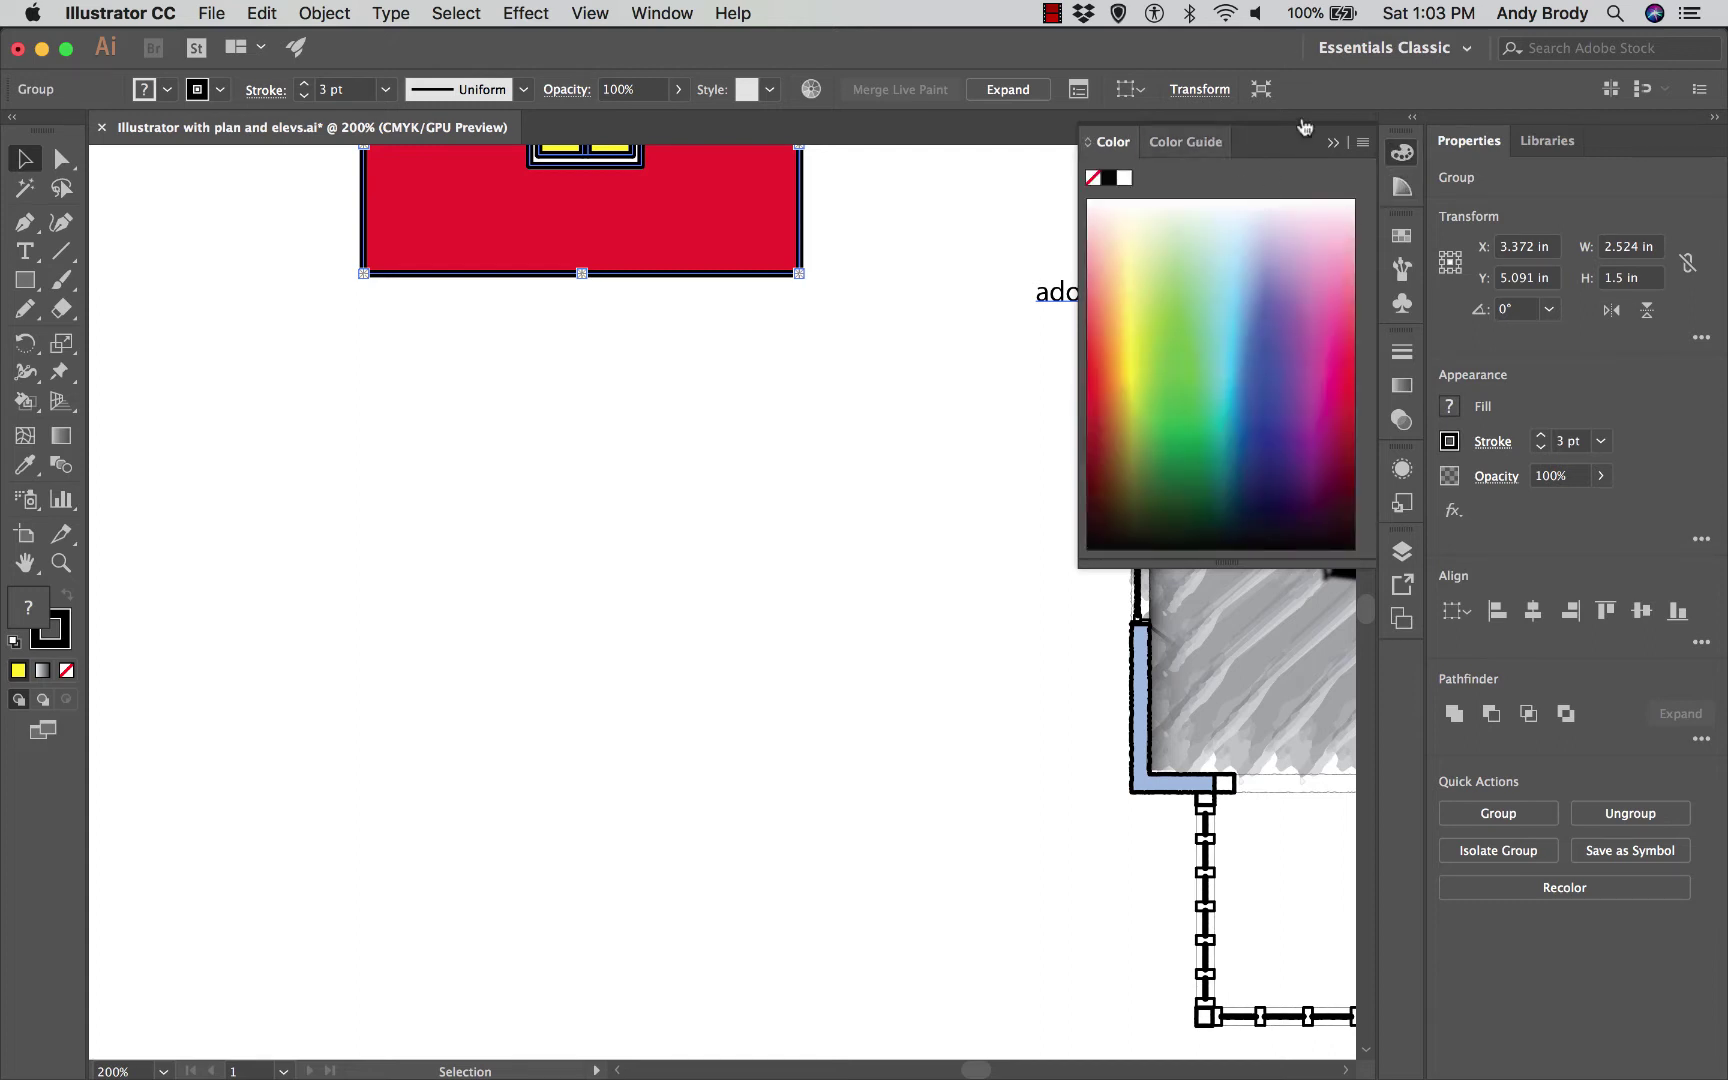
Step: Try the Painting workspace and return to the Essentials Classic workspace
{"action": "left_click", "coordinate": [1466, 51]}
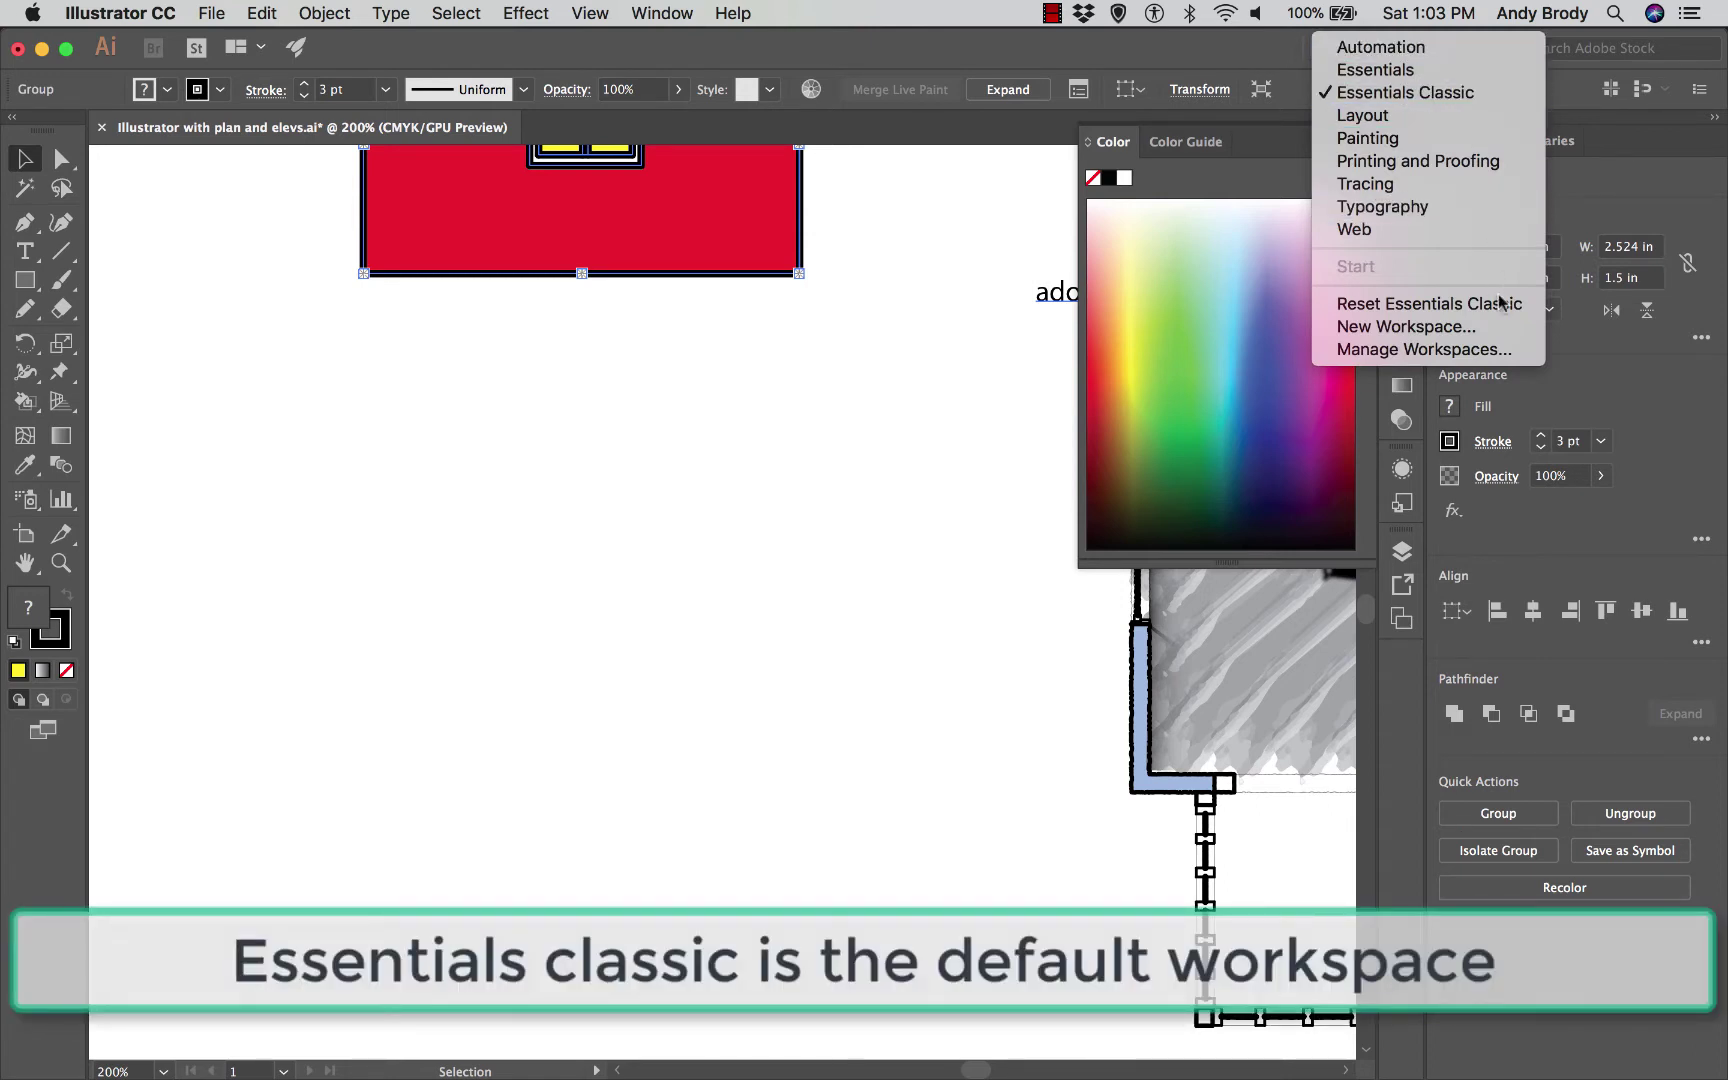
{"action": "left_click", "coordinate": [1466, 51]}
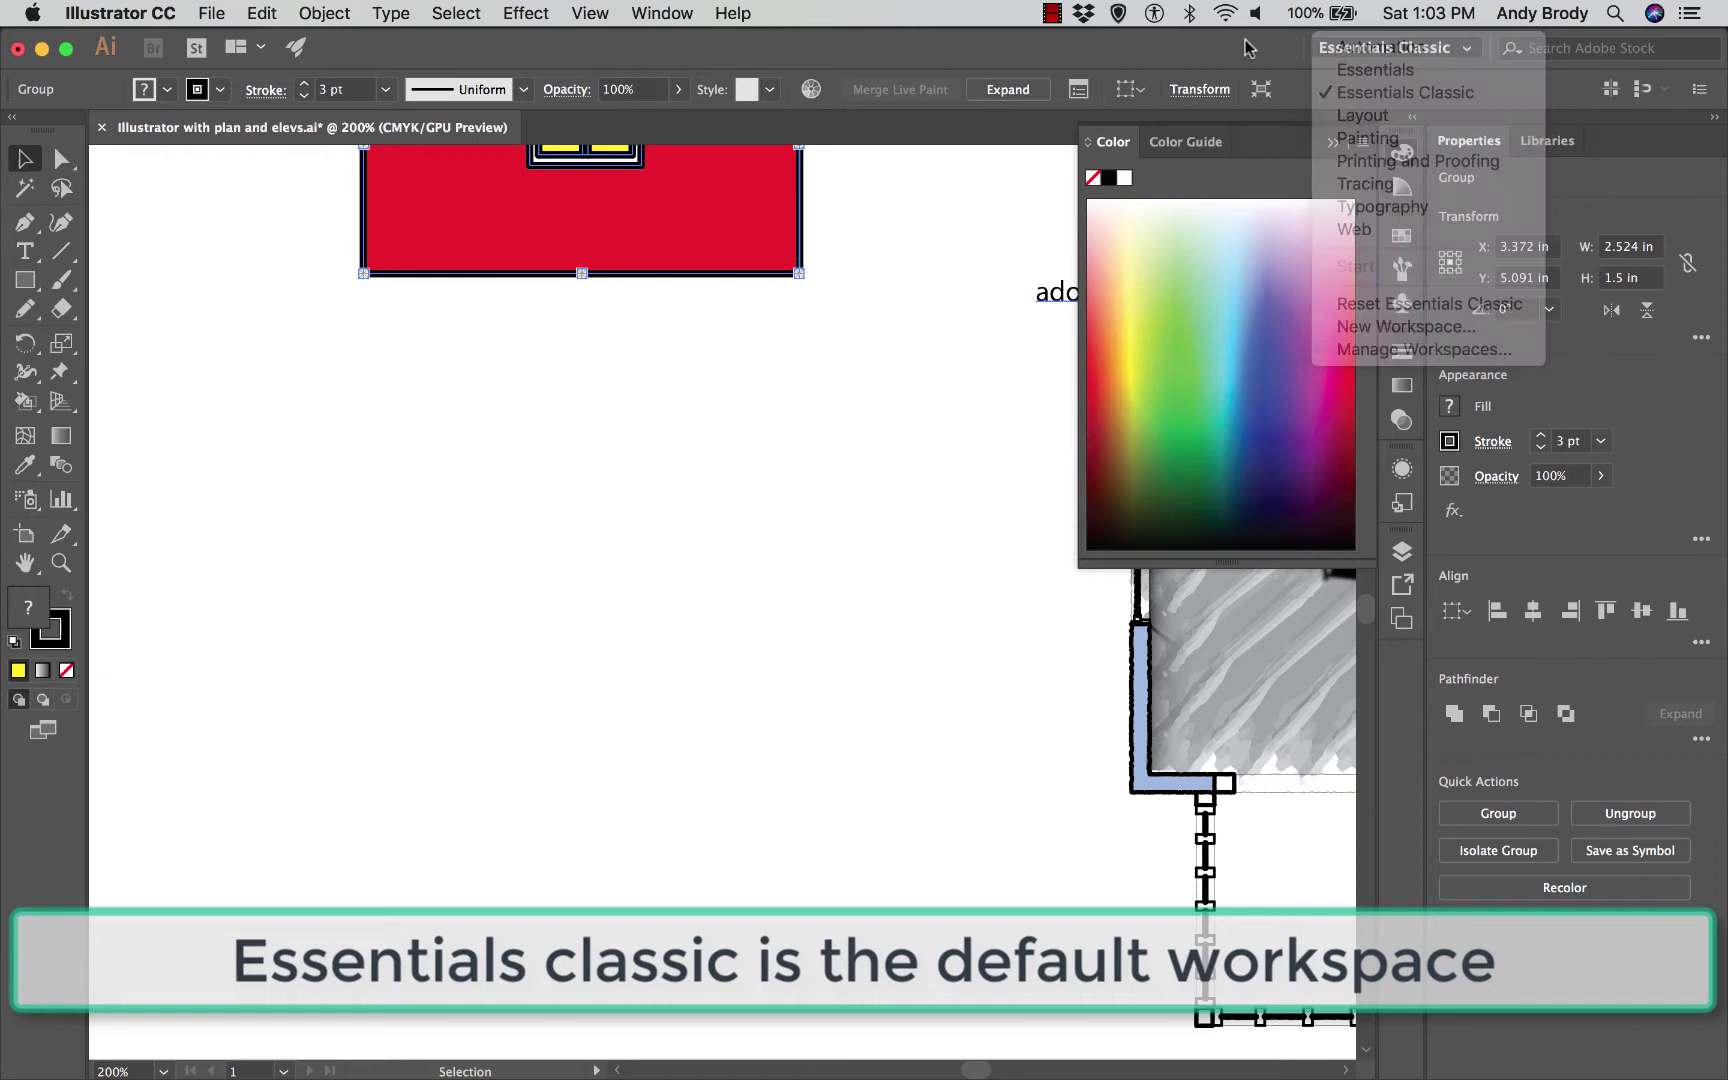
{"action": "left_click", "coordinate": [1466, 51]}
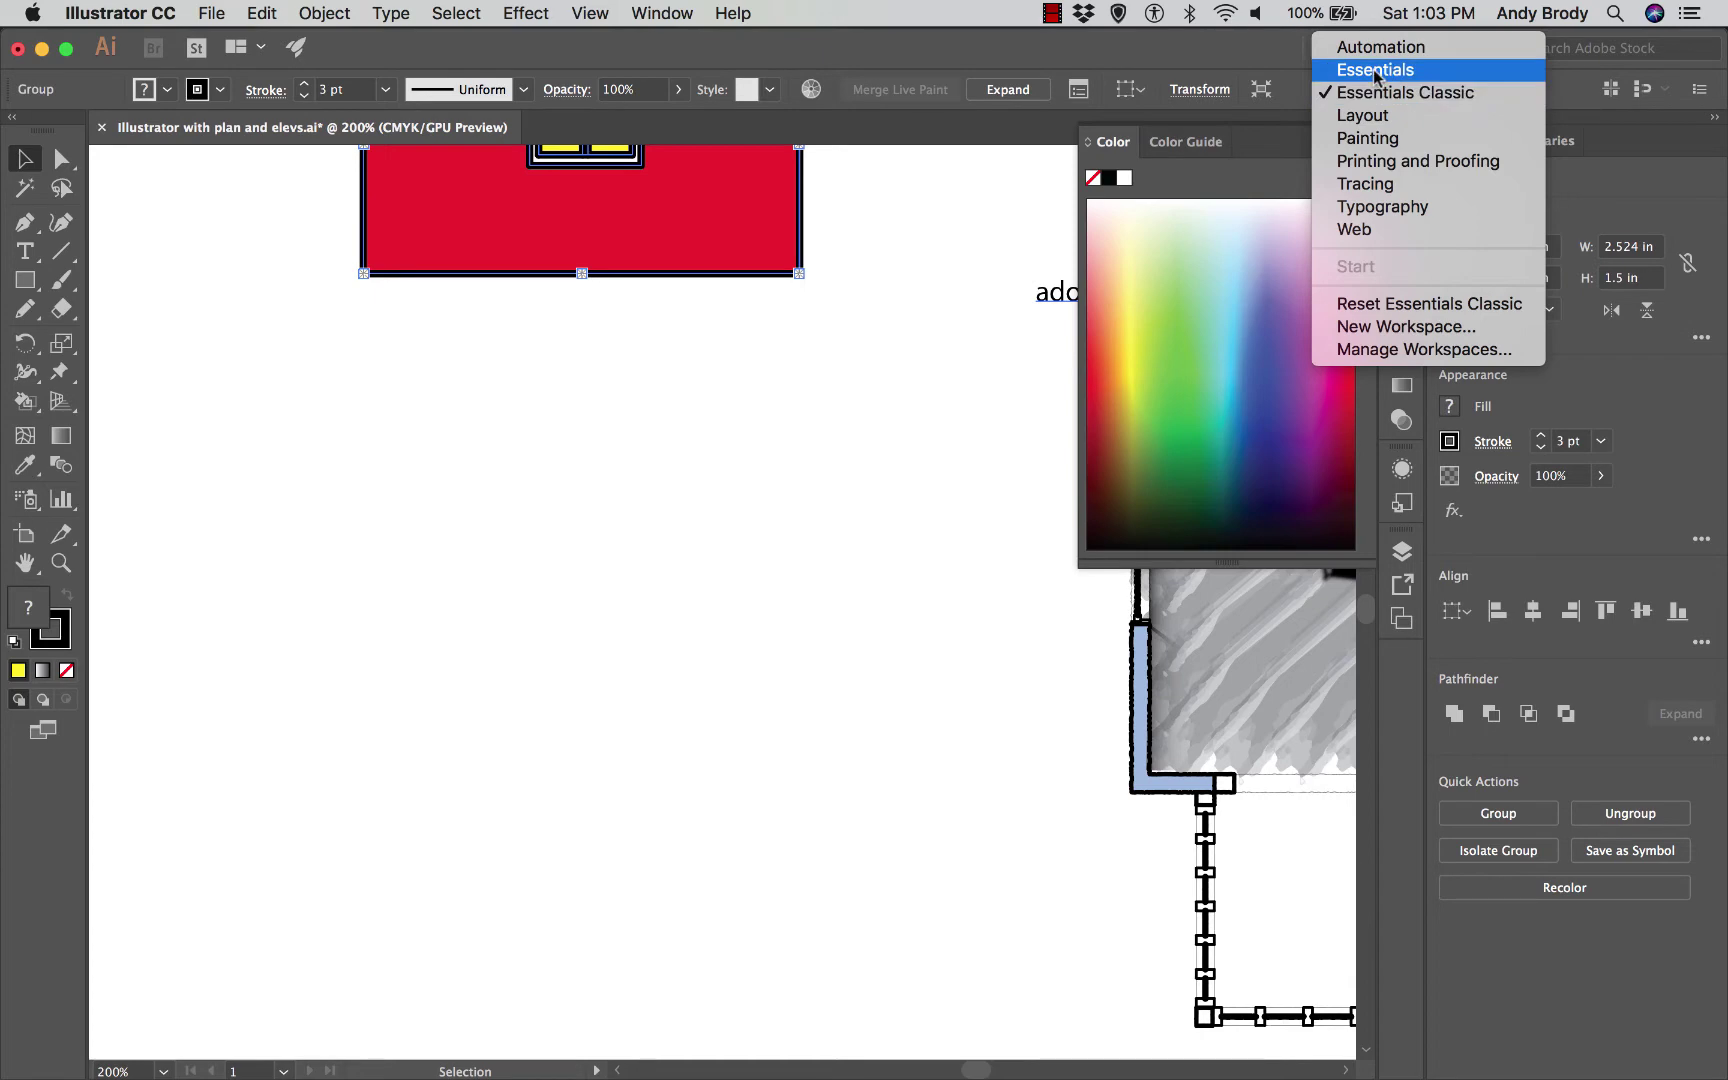
{"action": "left_click", "coordinate": [1368, 138]}
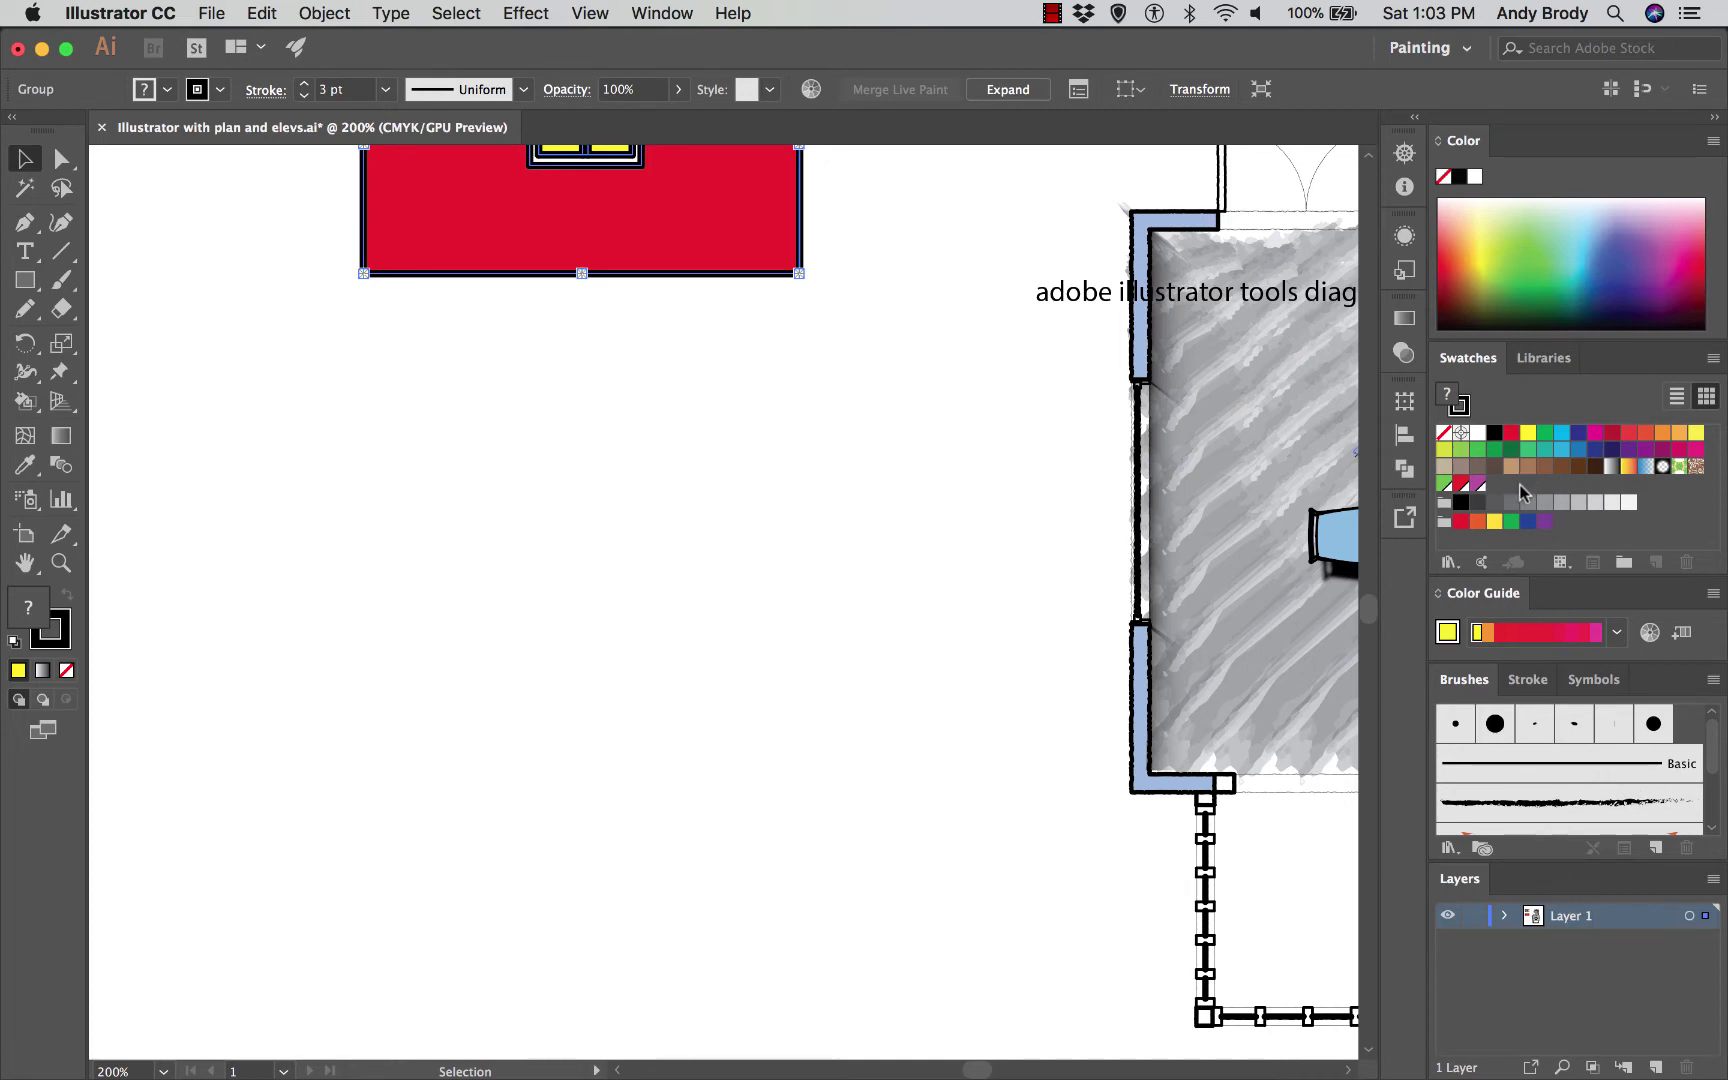
{"action": "left_click", "coordinate": [1436, 49]}
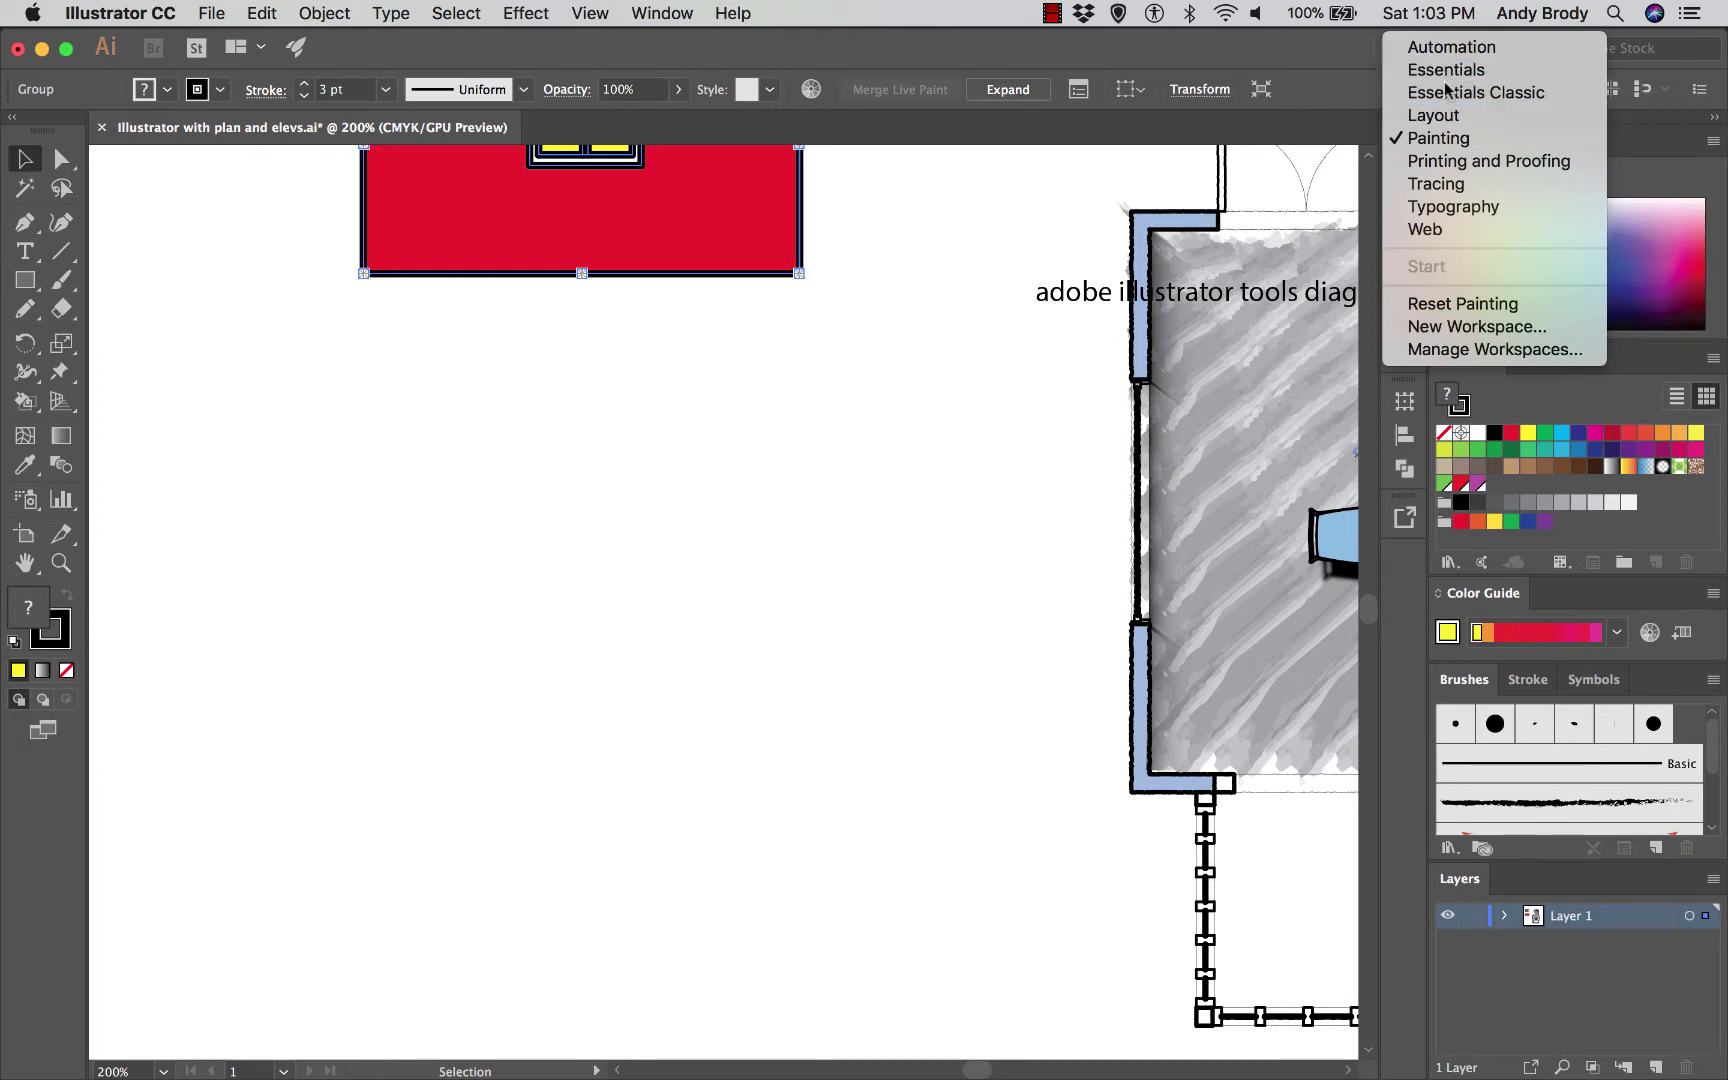
{"action": "left_click", "coordinate": [1450, 92]}
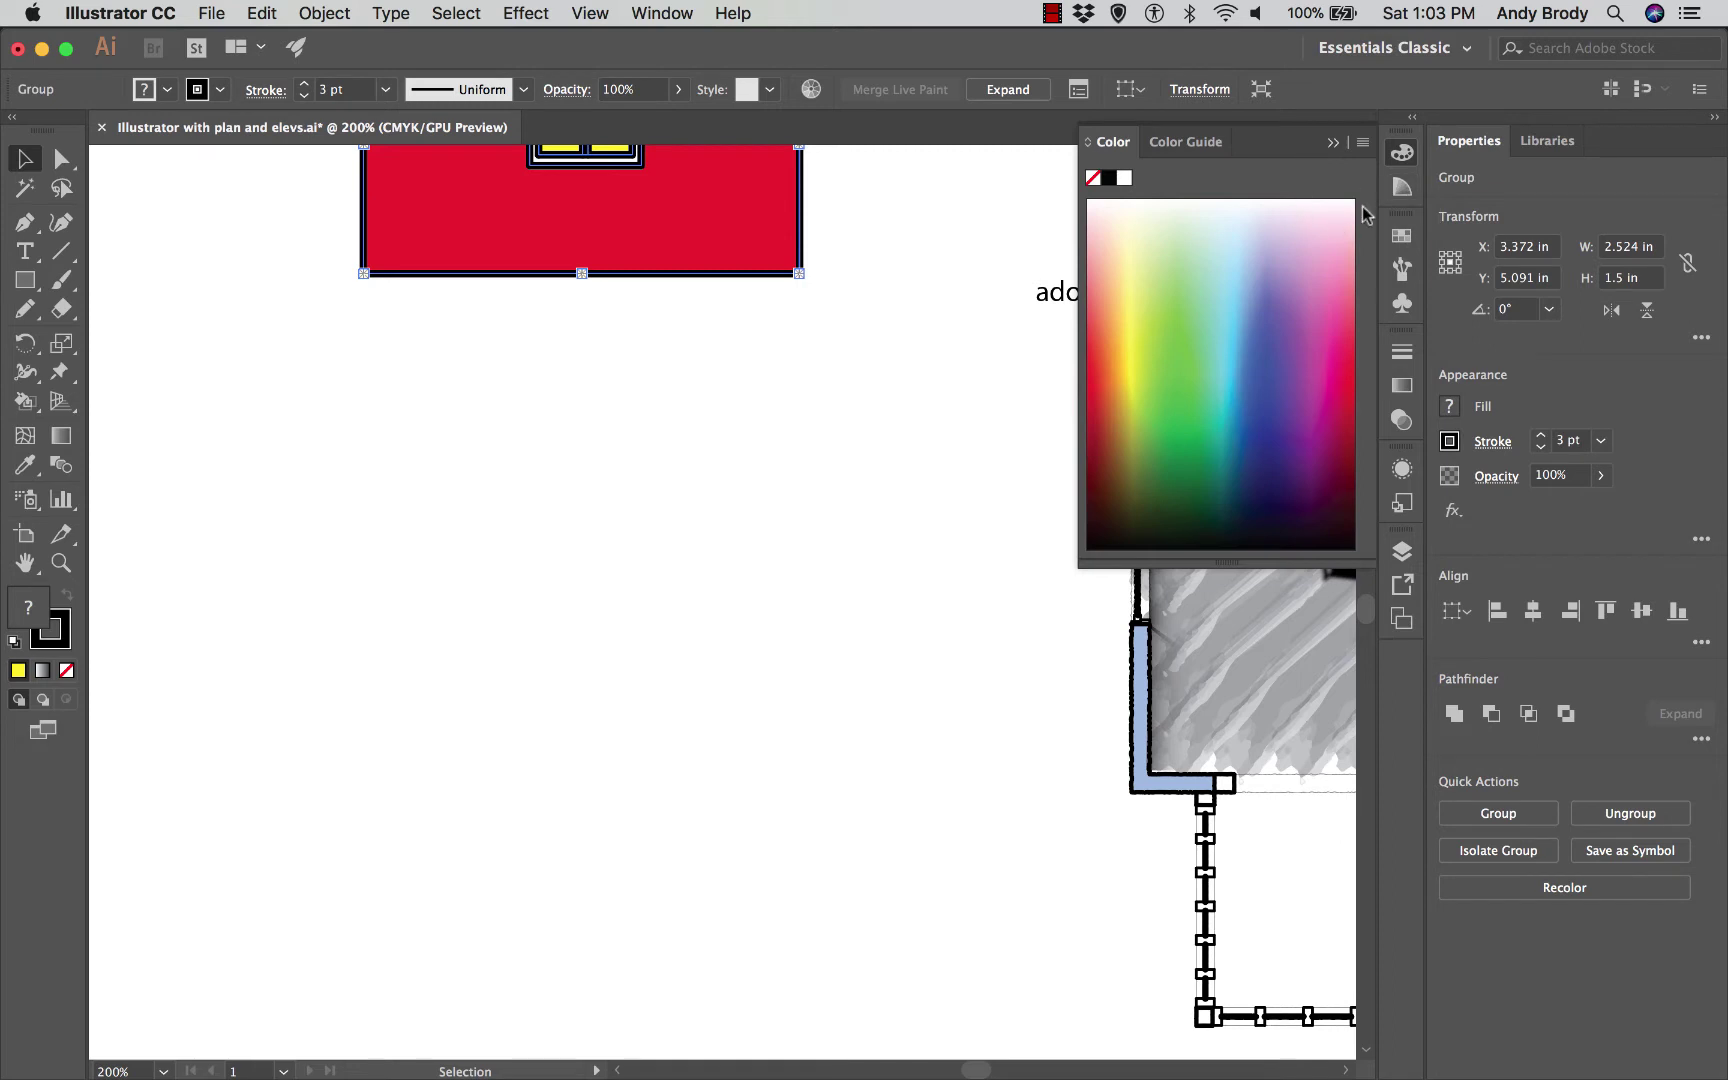
Step: Review the Color Guide, Swatches, Brushes, Symbols and Stroke options, enlarging the swatch and brush displays
{"action": "left_click", "coordinate": [1400, 190]}
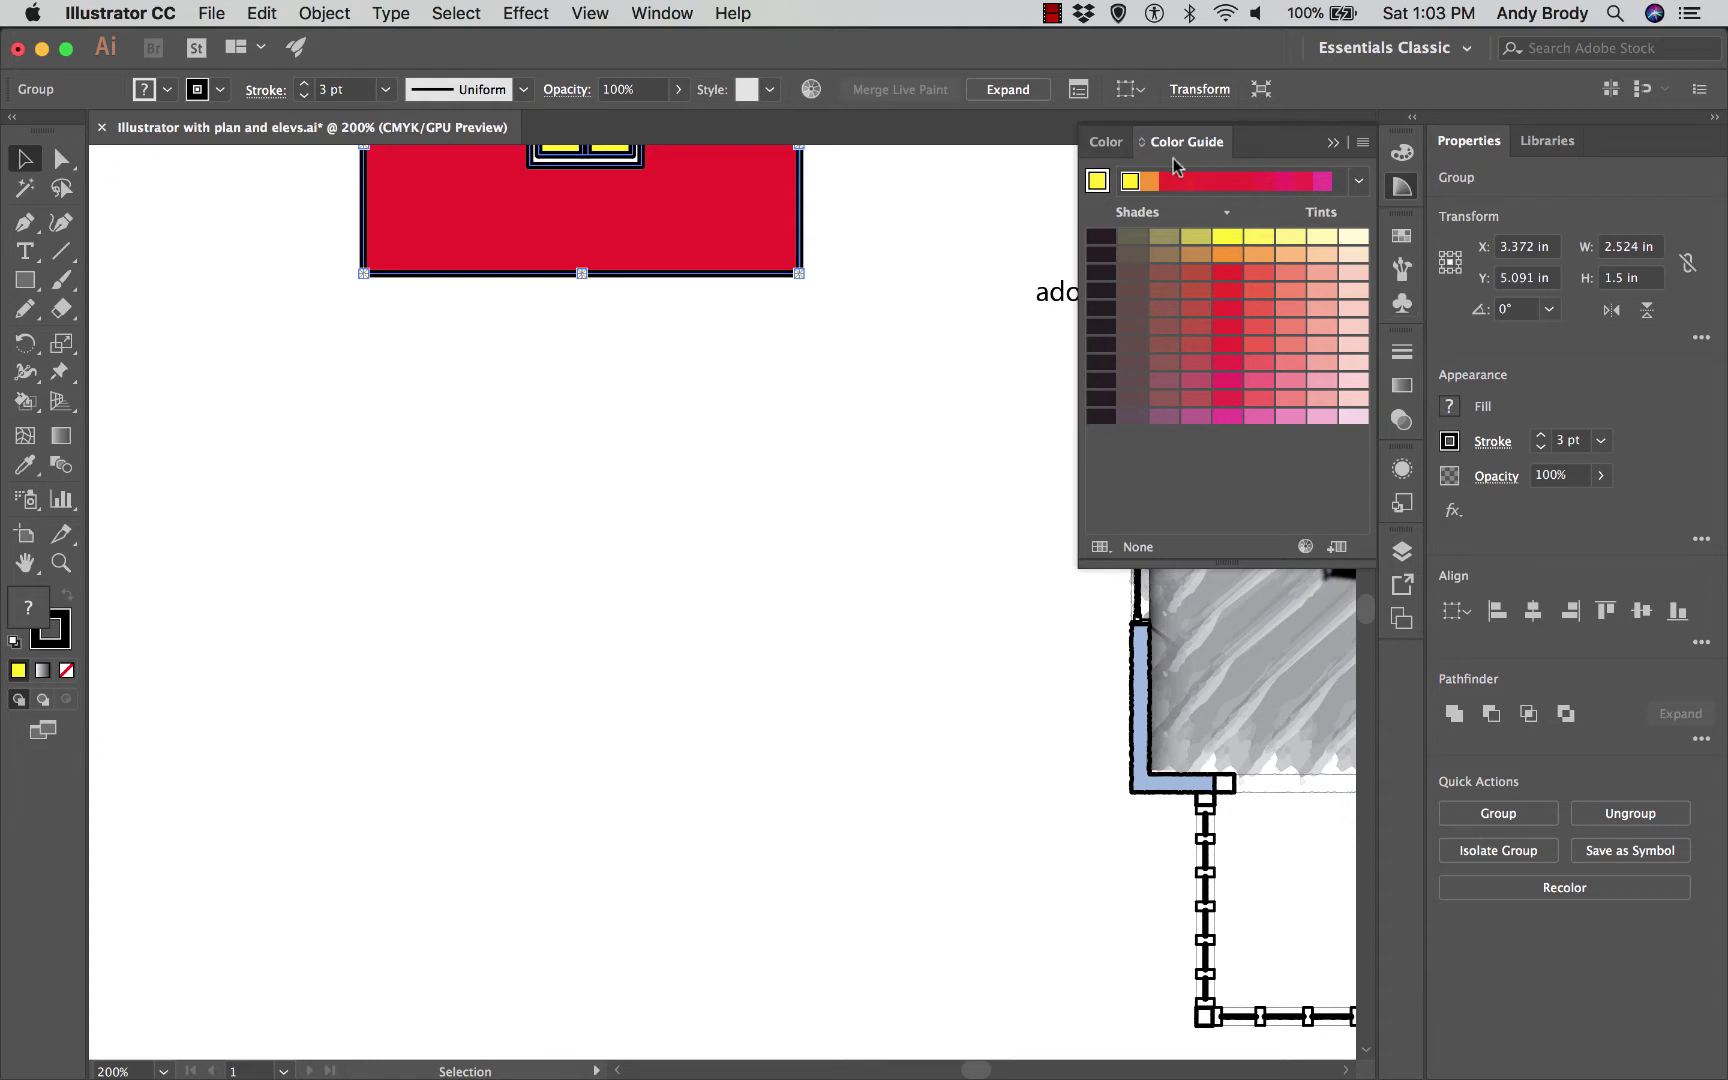
{"action": "left_click", "coordinate": [1402, 236]}
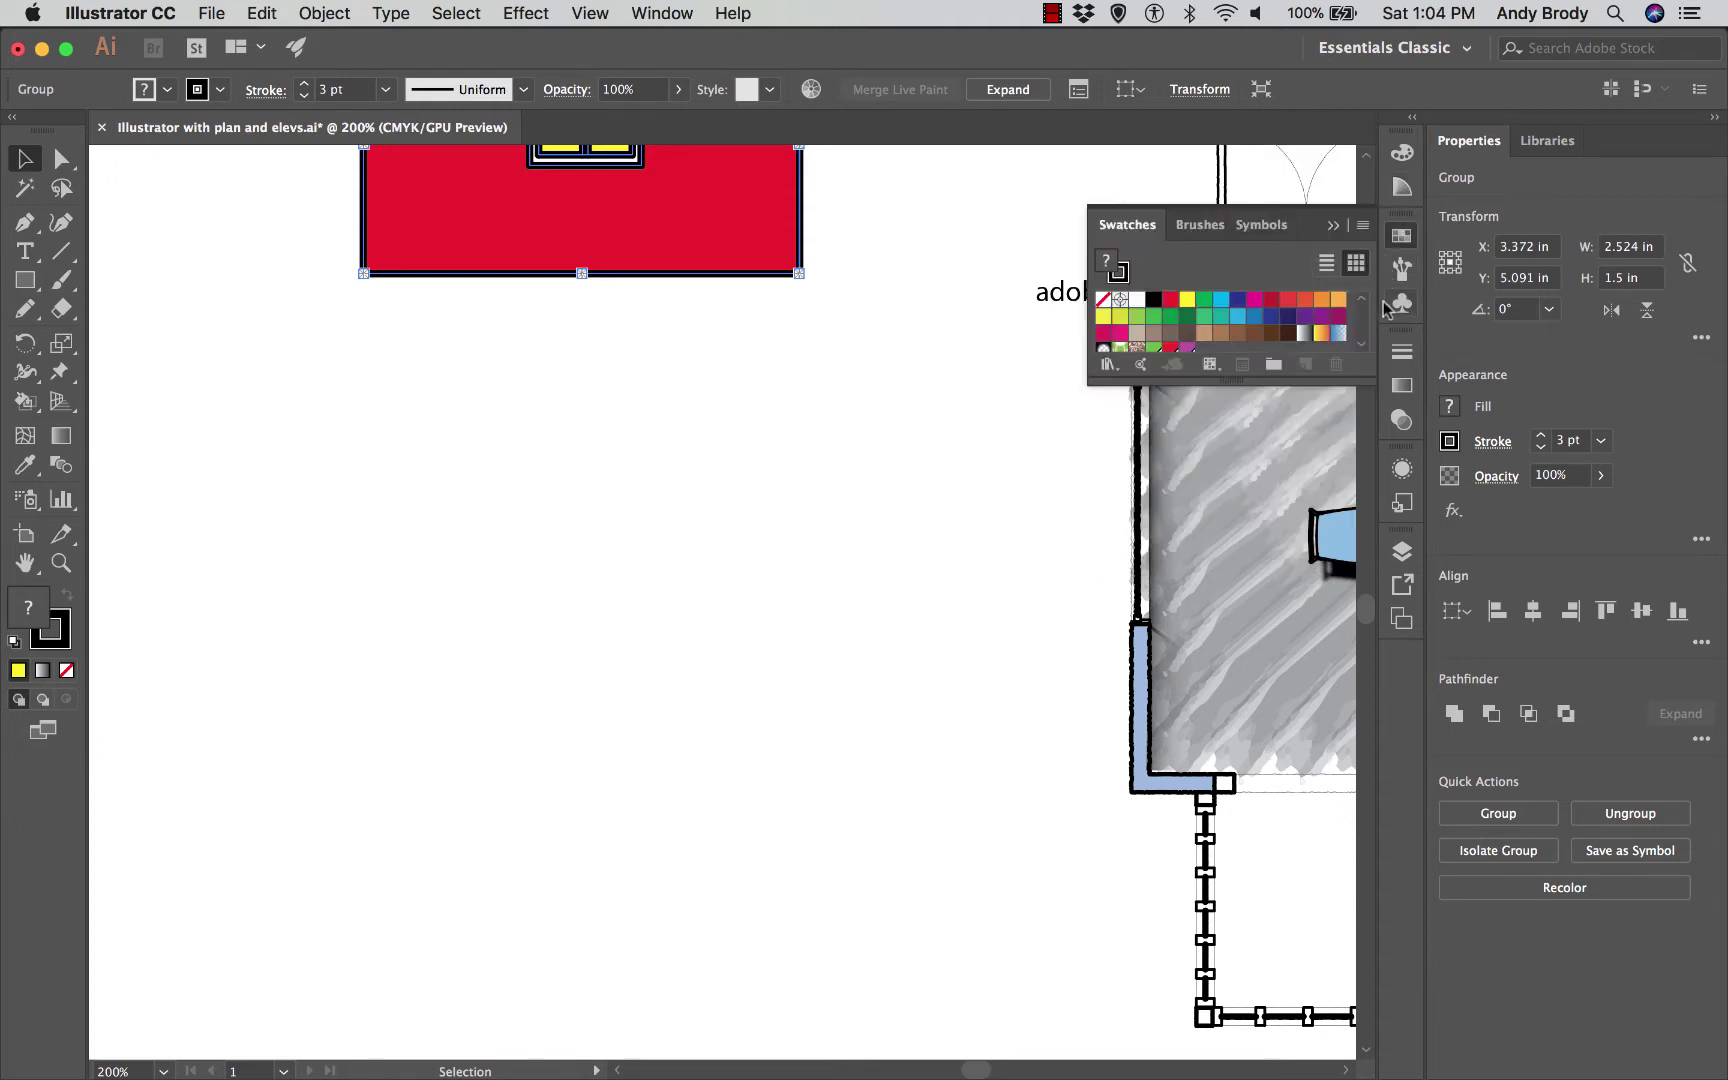
{"action": "left_click_drag", "start_coordinate": [1248, 384], "coordinate": [1300, 567]}
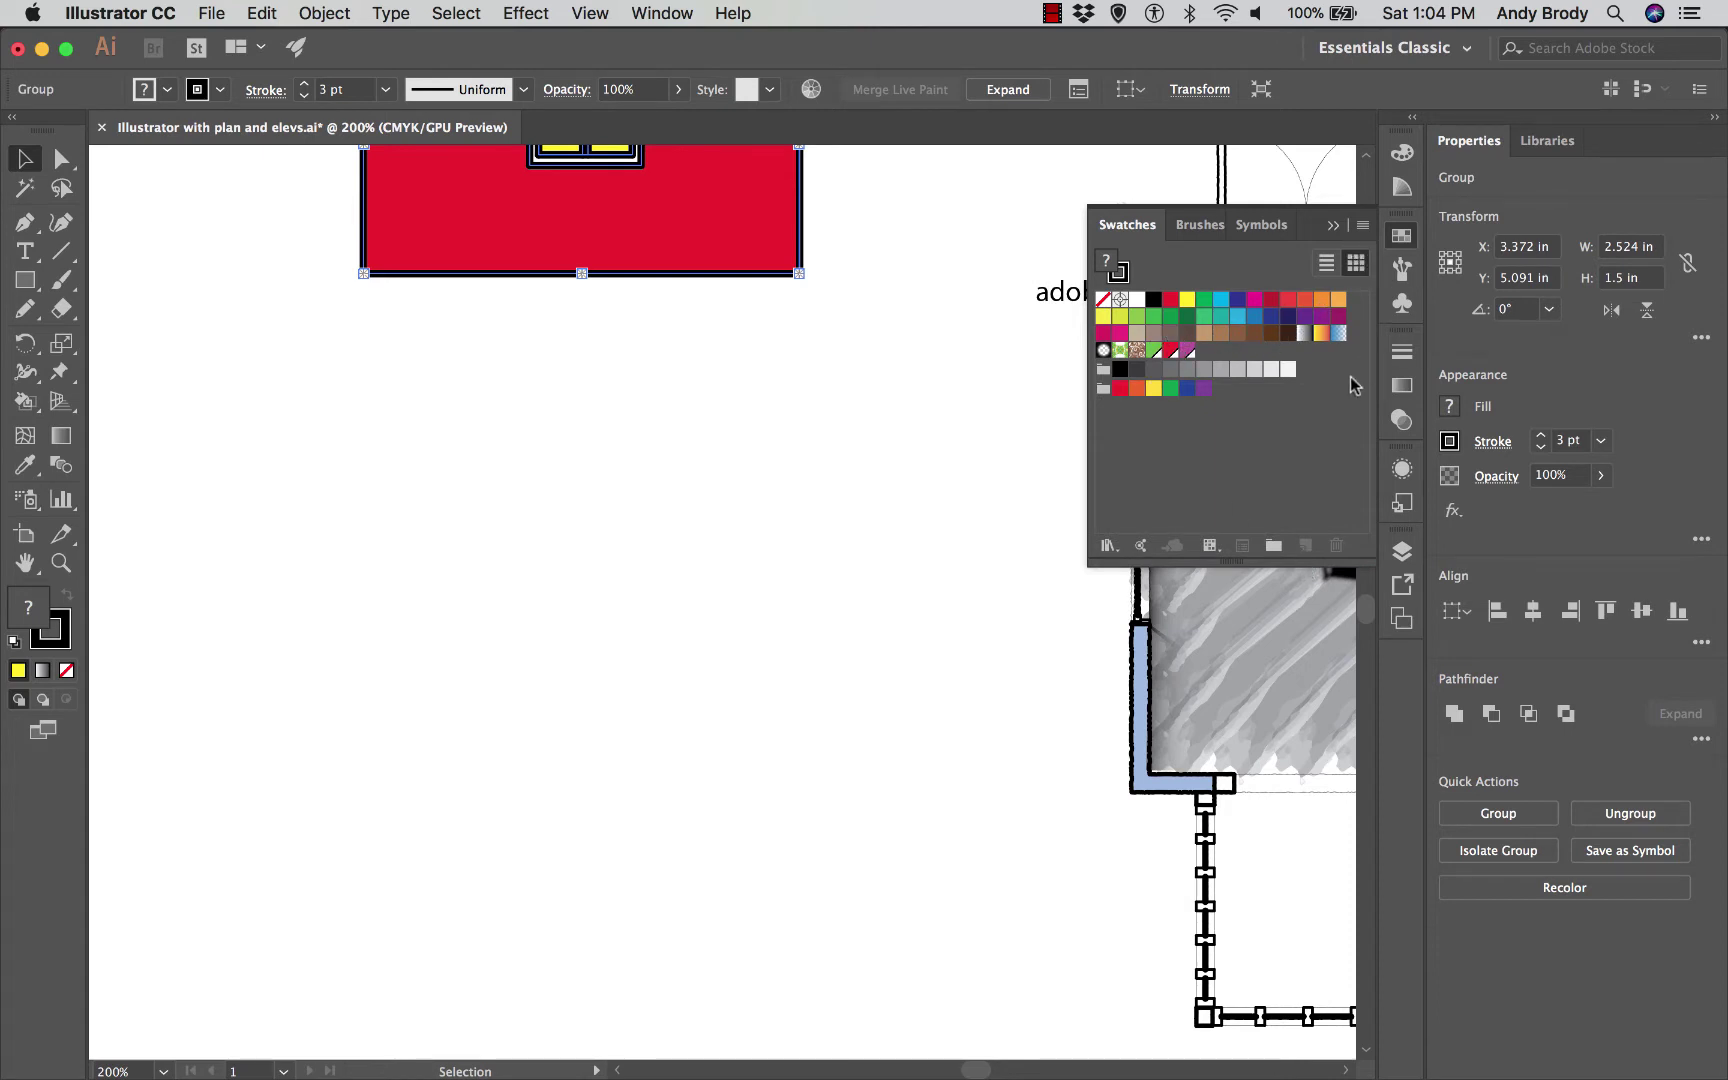
{"action": "left_click", "coordinate": [1401, 266]}
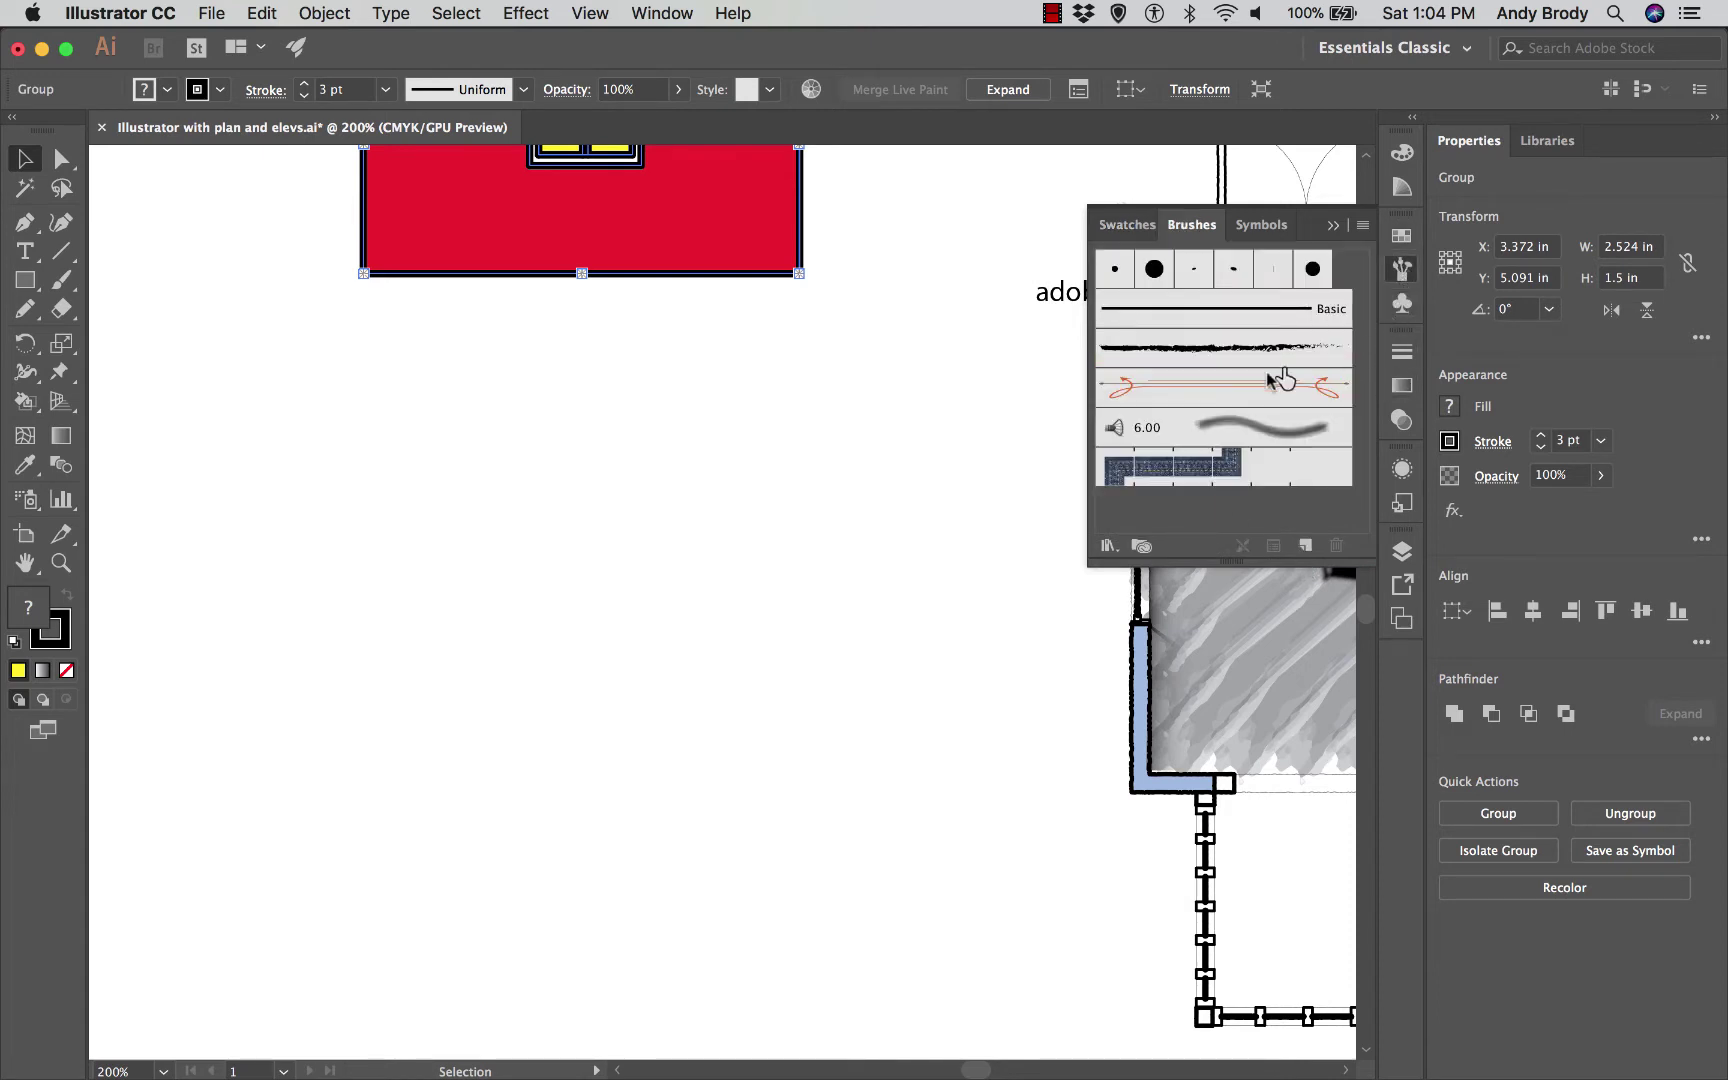
{"action": "left_click_drag", "start_coordinate": [1296, 563], "coordinate": [1310, 697]}
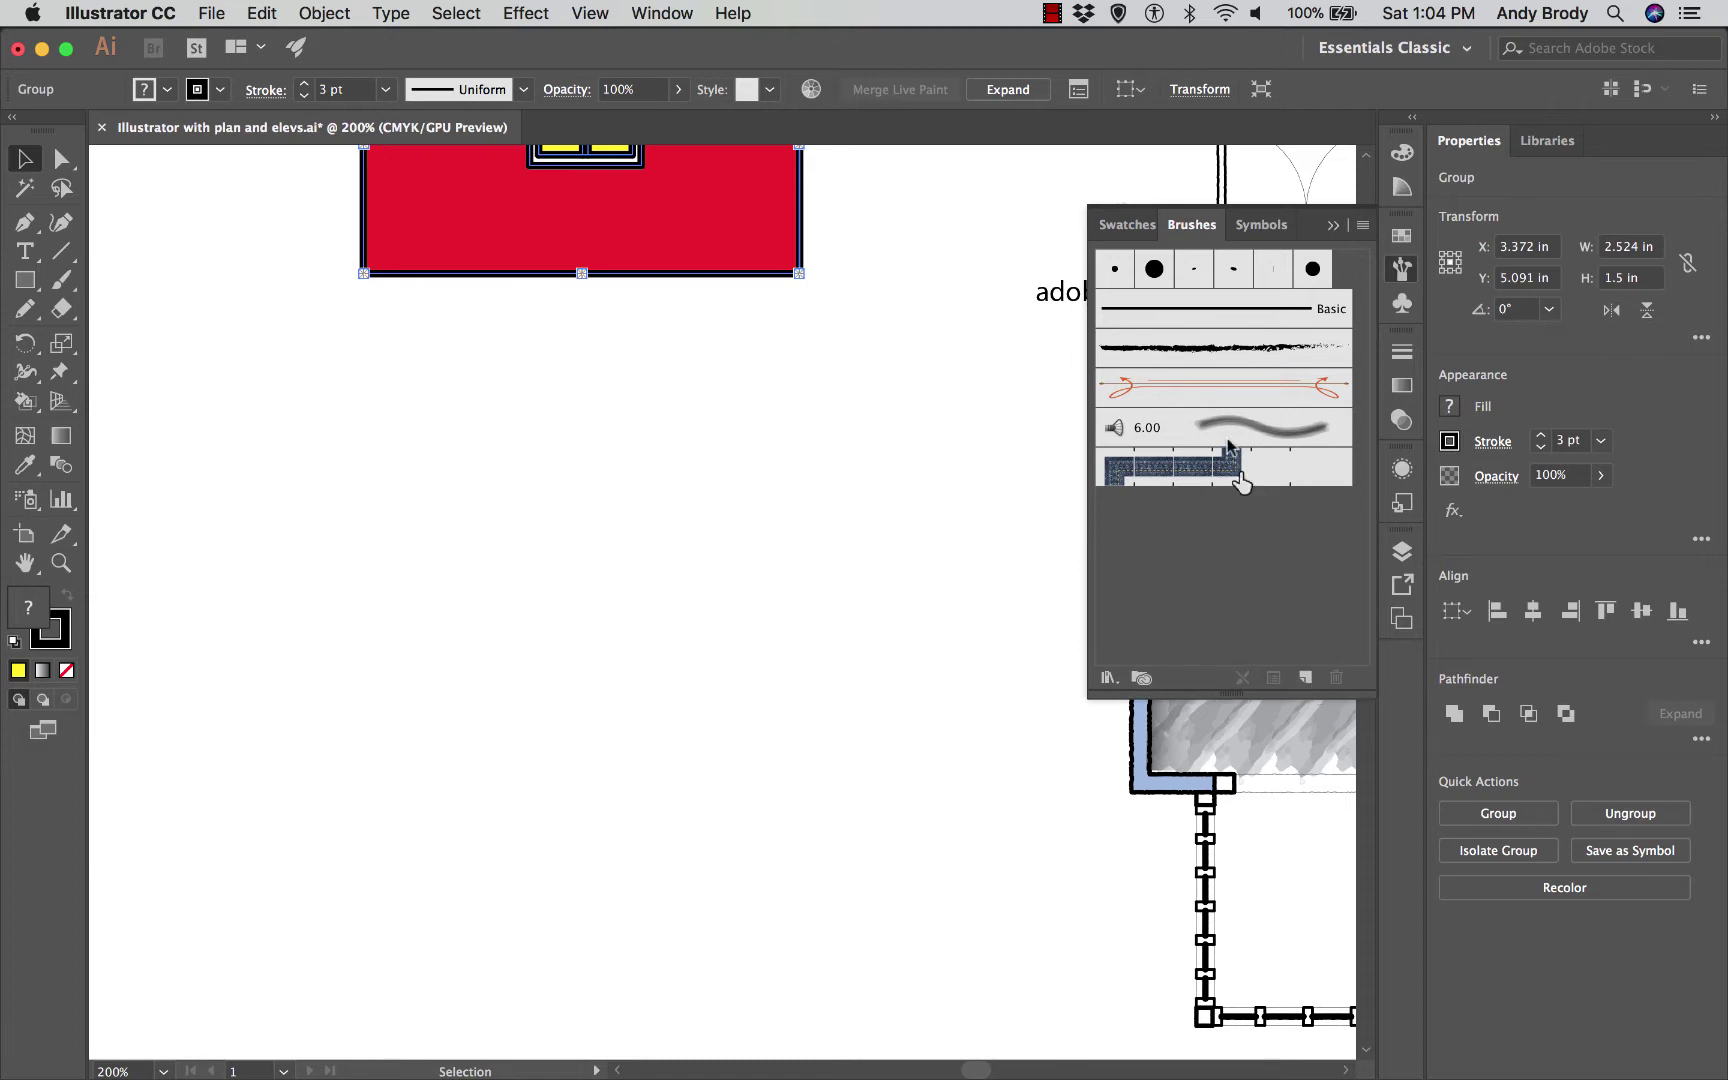
{"action": "left_click", "coordinate": [1401, 306]}
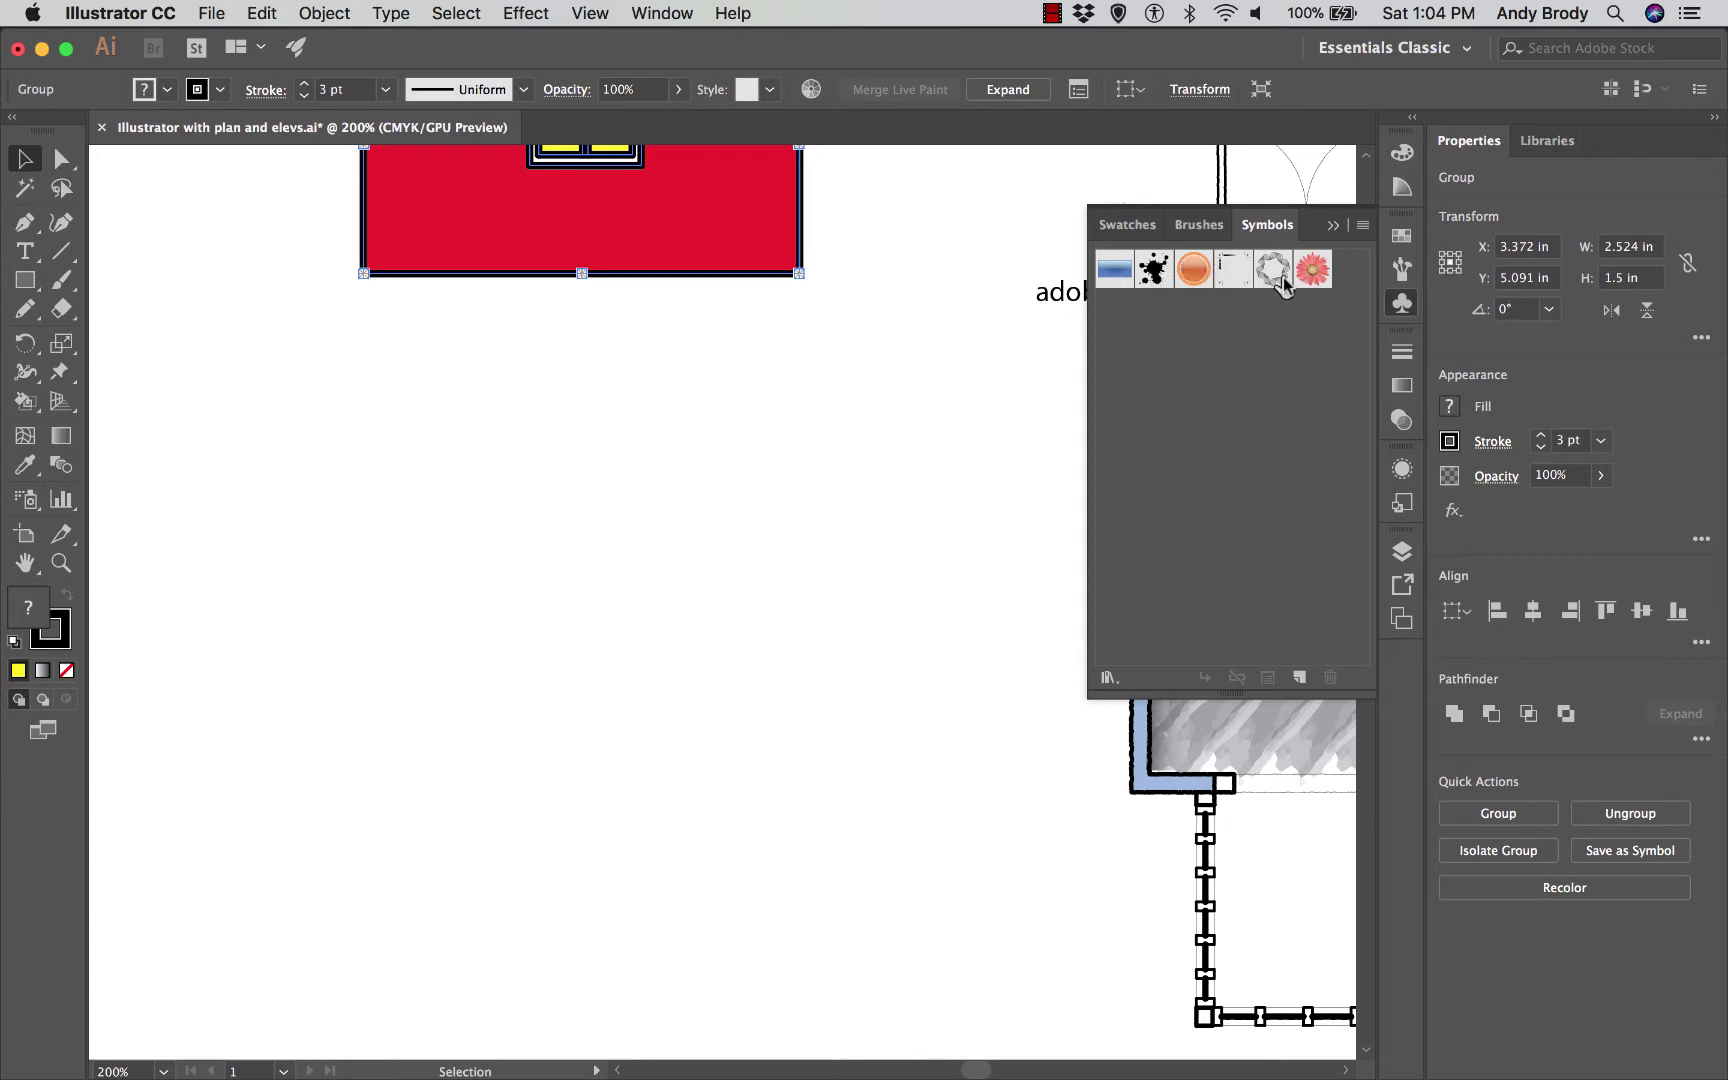
{"action": "left_click", "coordinate": [1402, 352]}
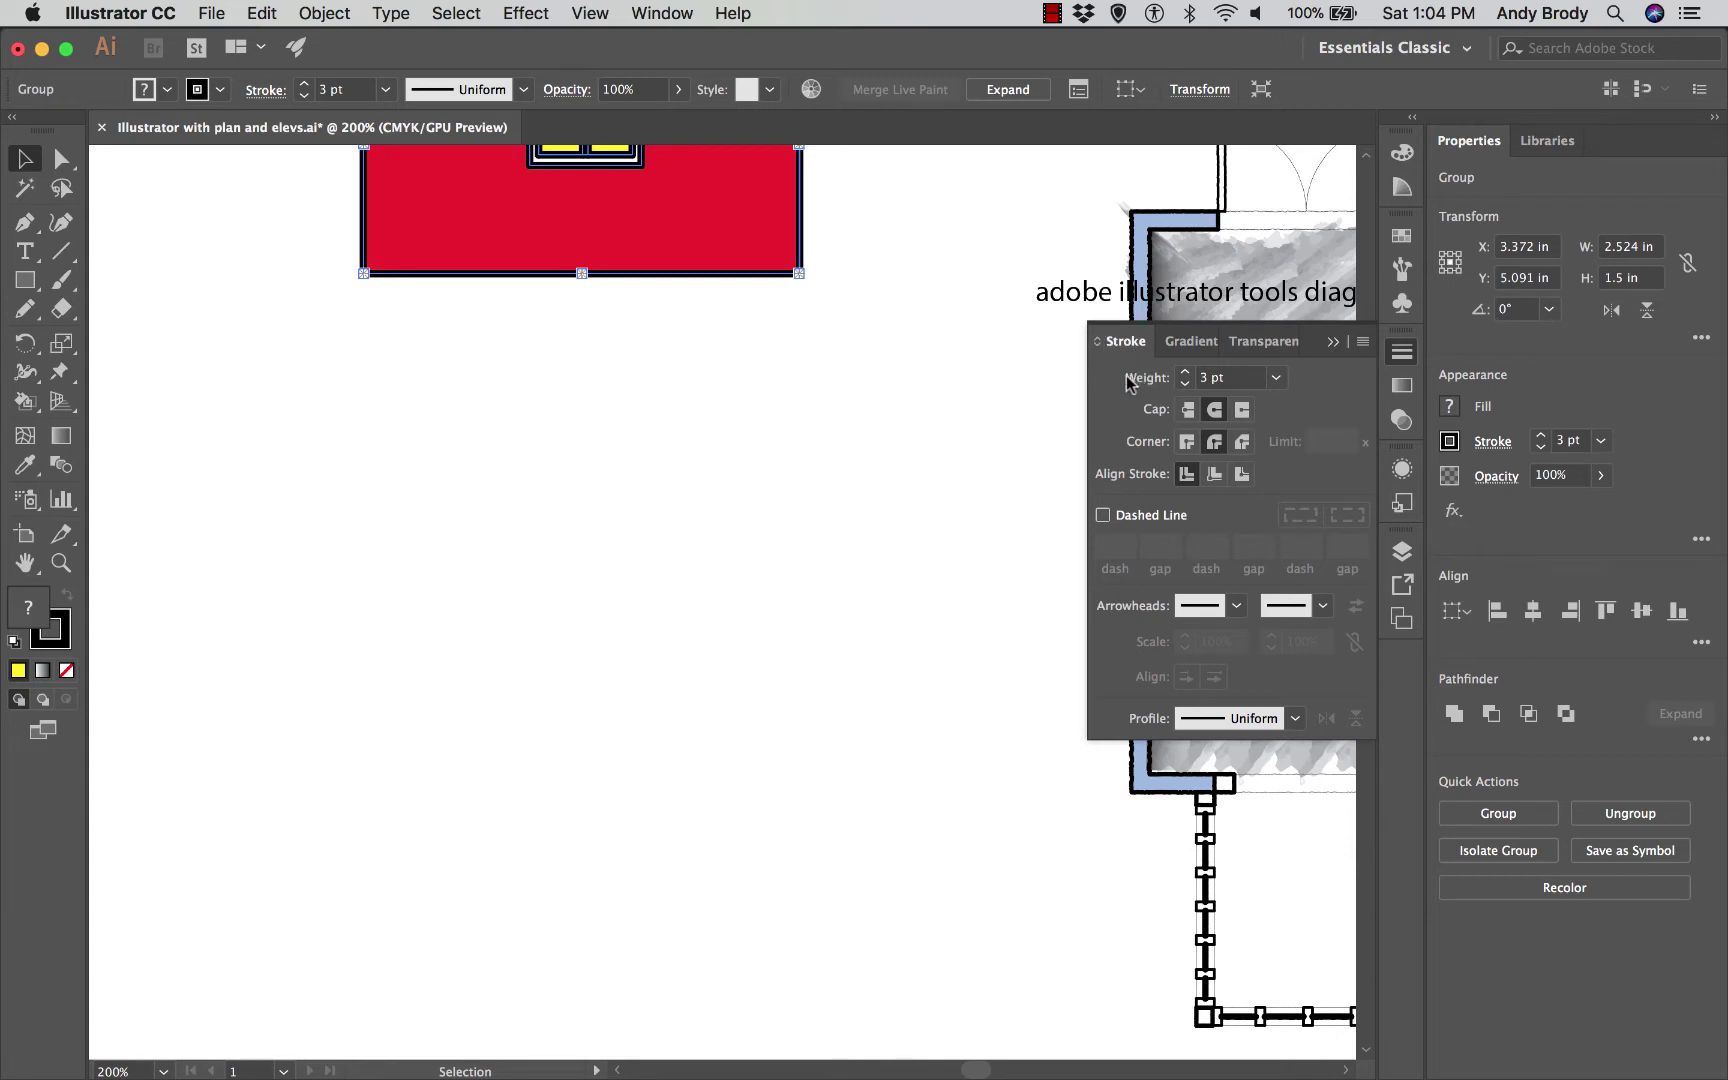
Step: Draw a rectangle about 1.6 in wide and 1.2 in high in the empty area below the red elevation
{"action": "left_click", "coordinate": [25, 280]}
{"action": "left_click_drag", "start_coordinate": [371, 493], "coordinate": [648, 699]}
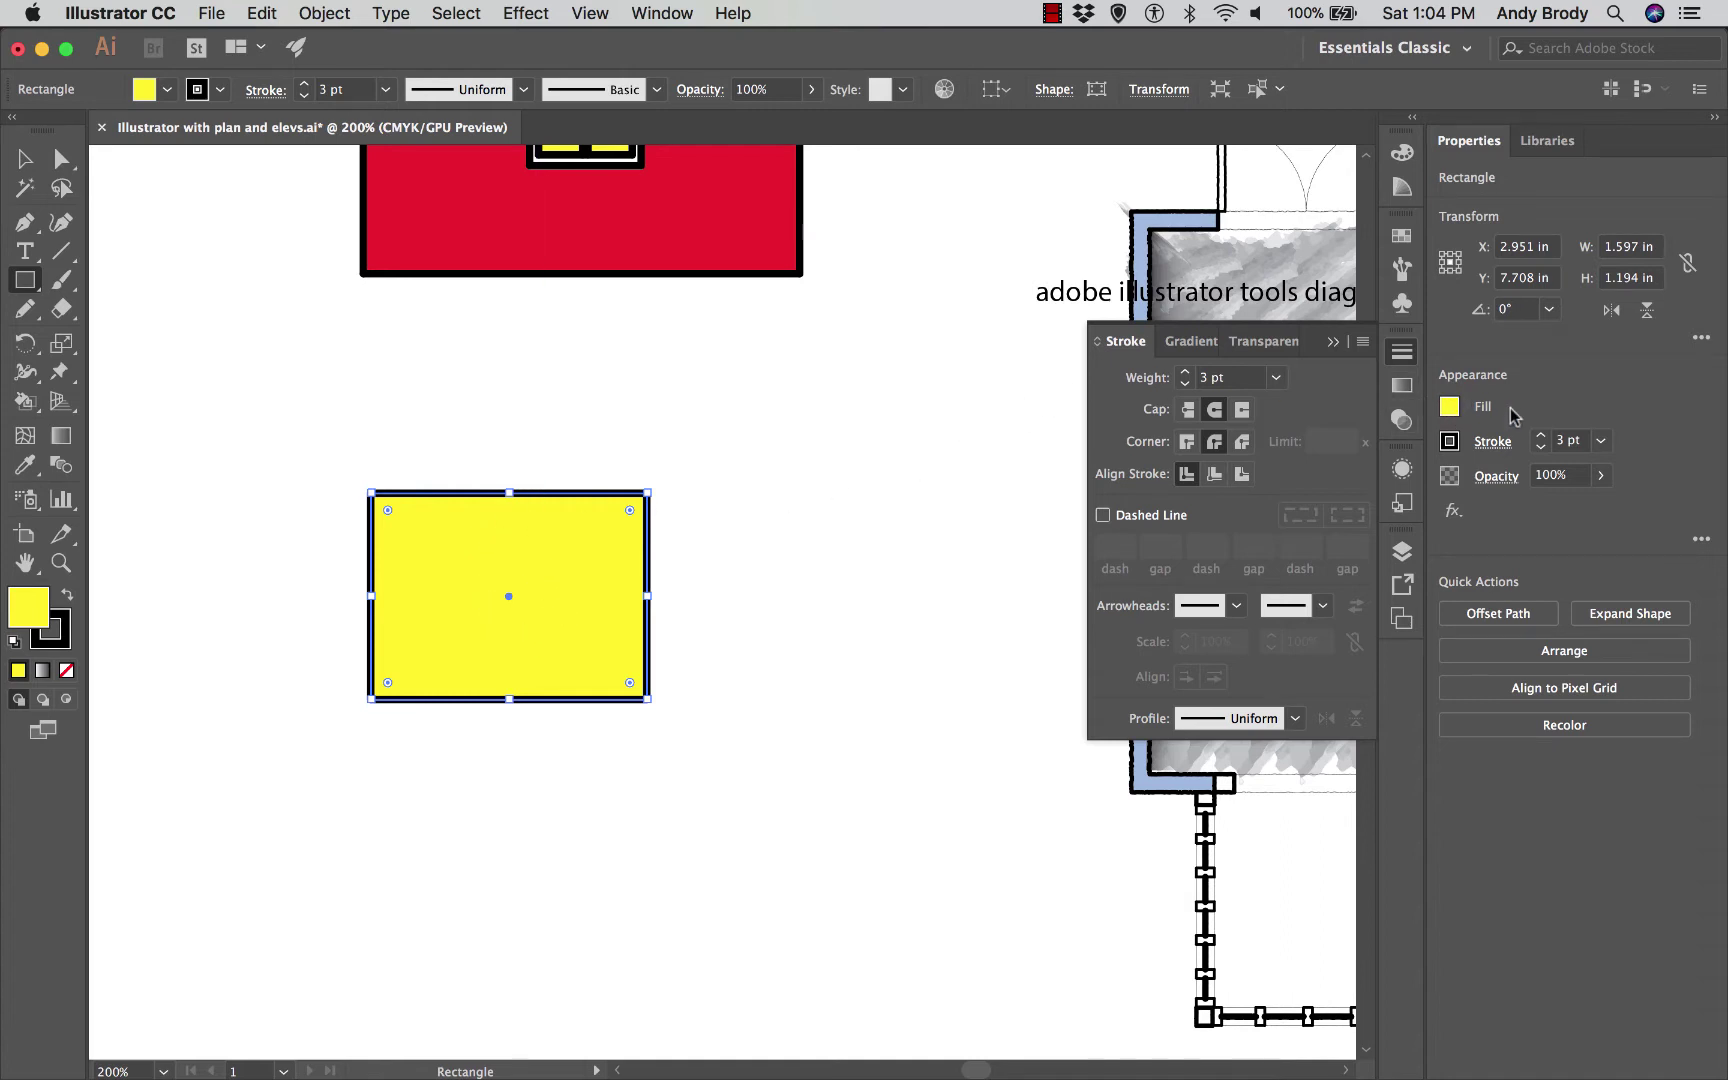
Step: Set the new rectangle's fill to orange-red and its stroke to red using the default swatches
{"action": "left_click", "coordinate": [1449, 407]}
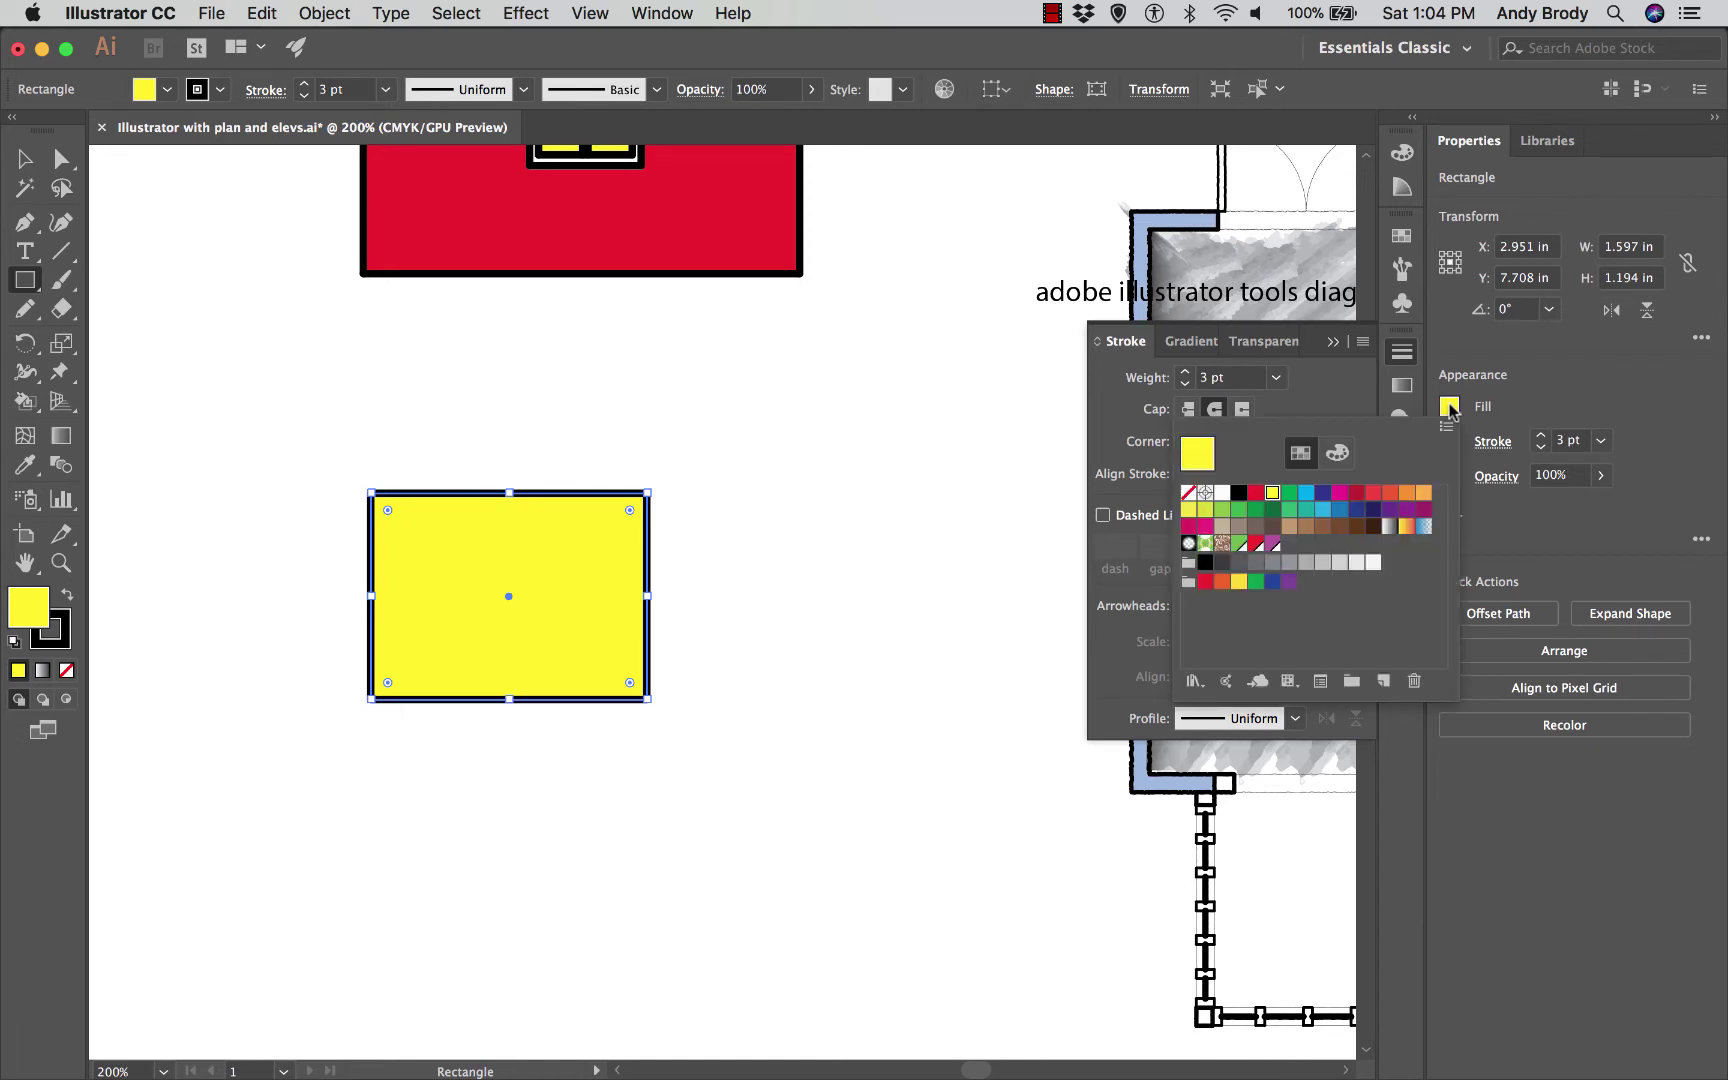
{"action": "left_click", "coordinate": [1390, 493]}
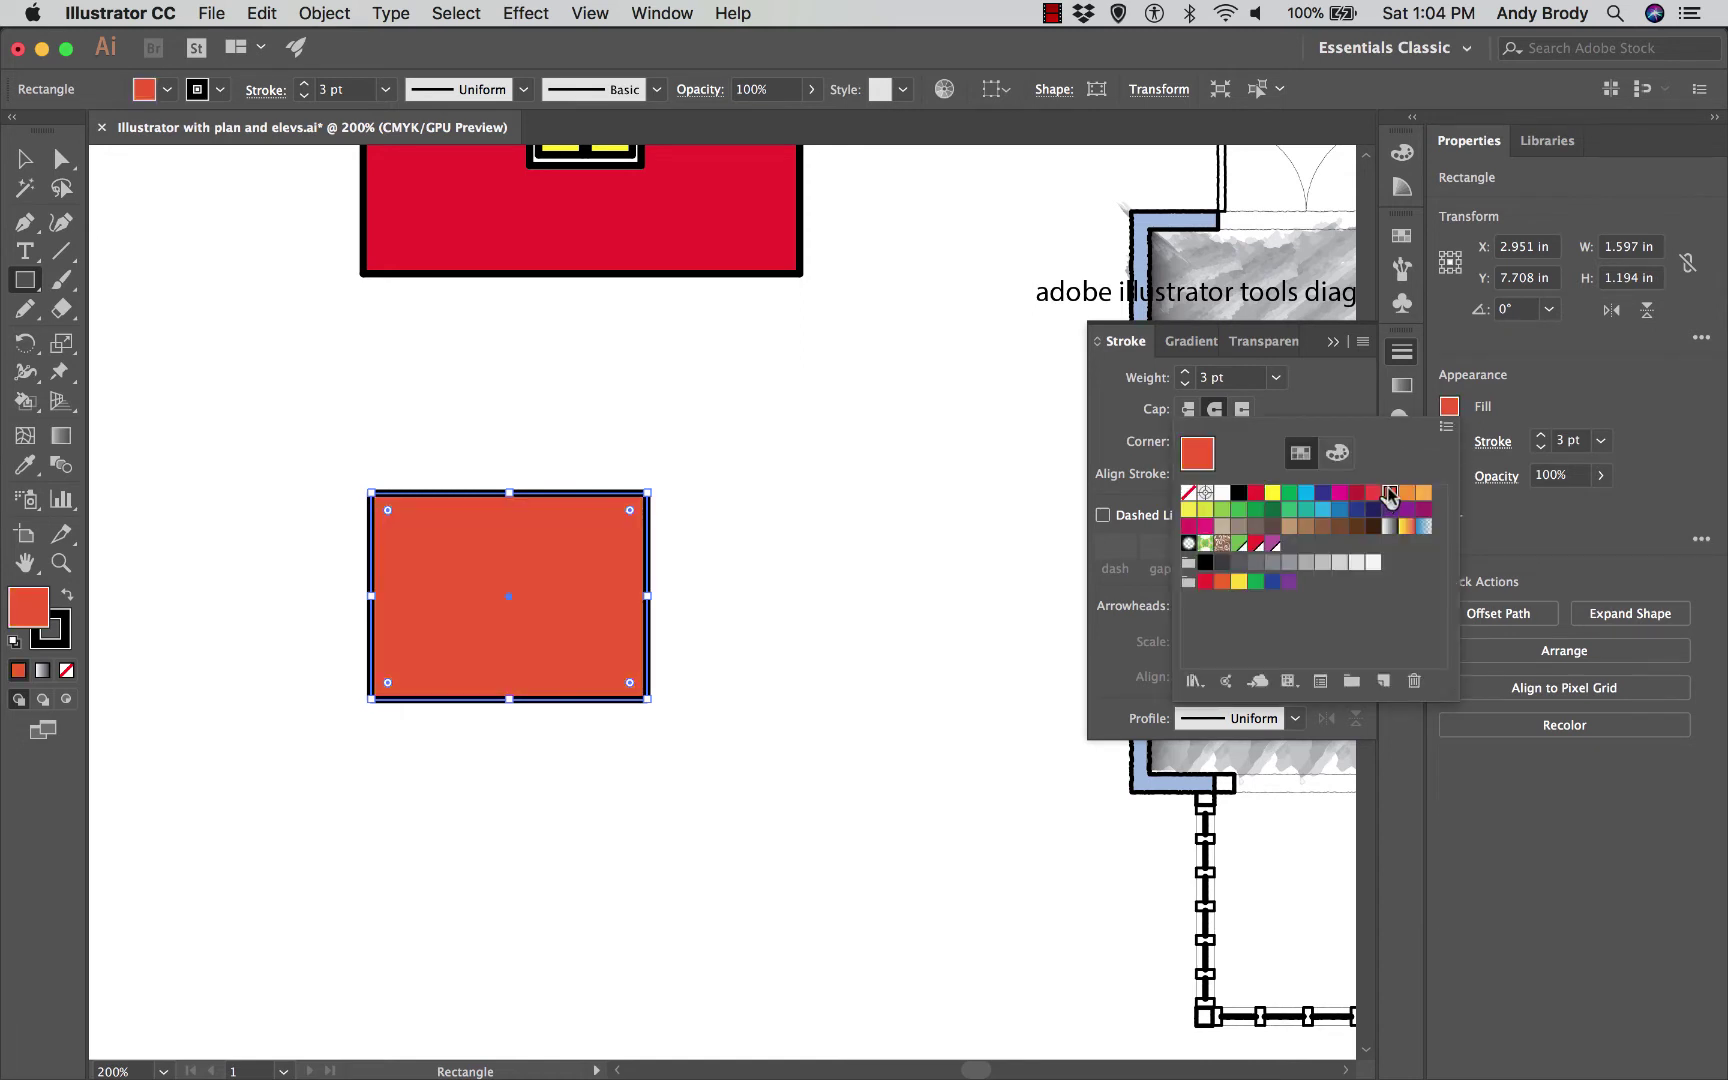
{"action": "left_click", "coordinate": [1543, 396]}
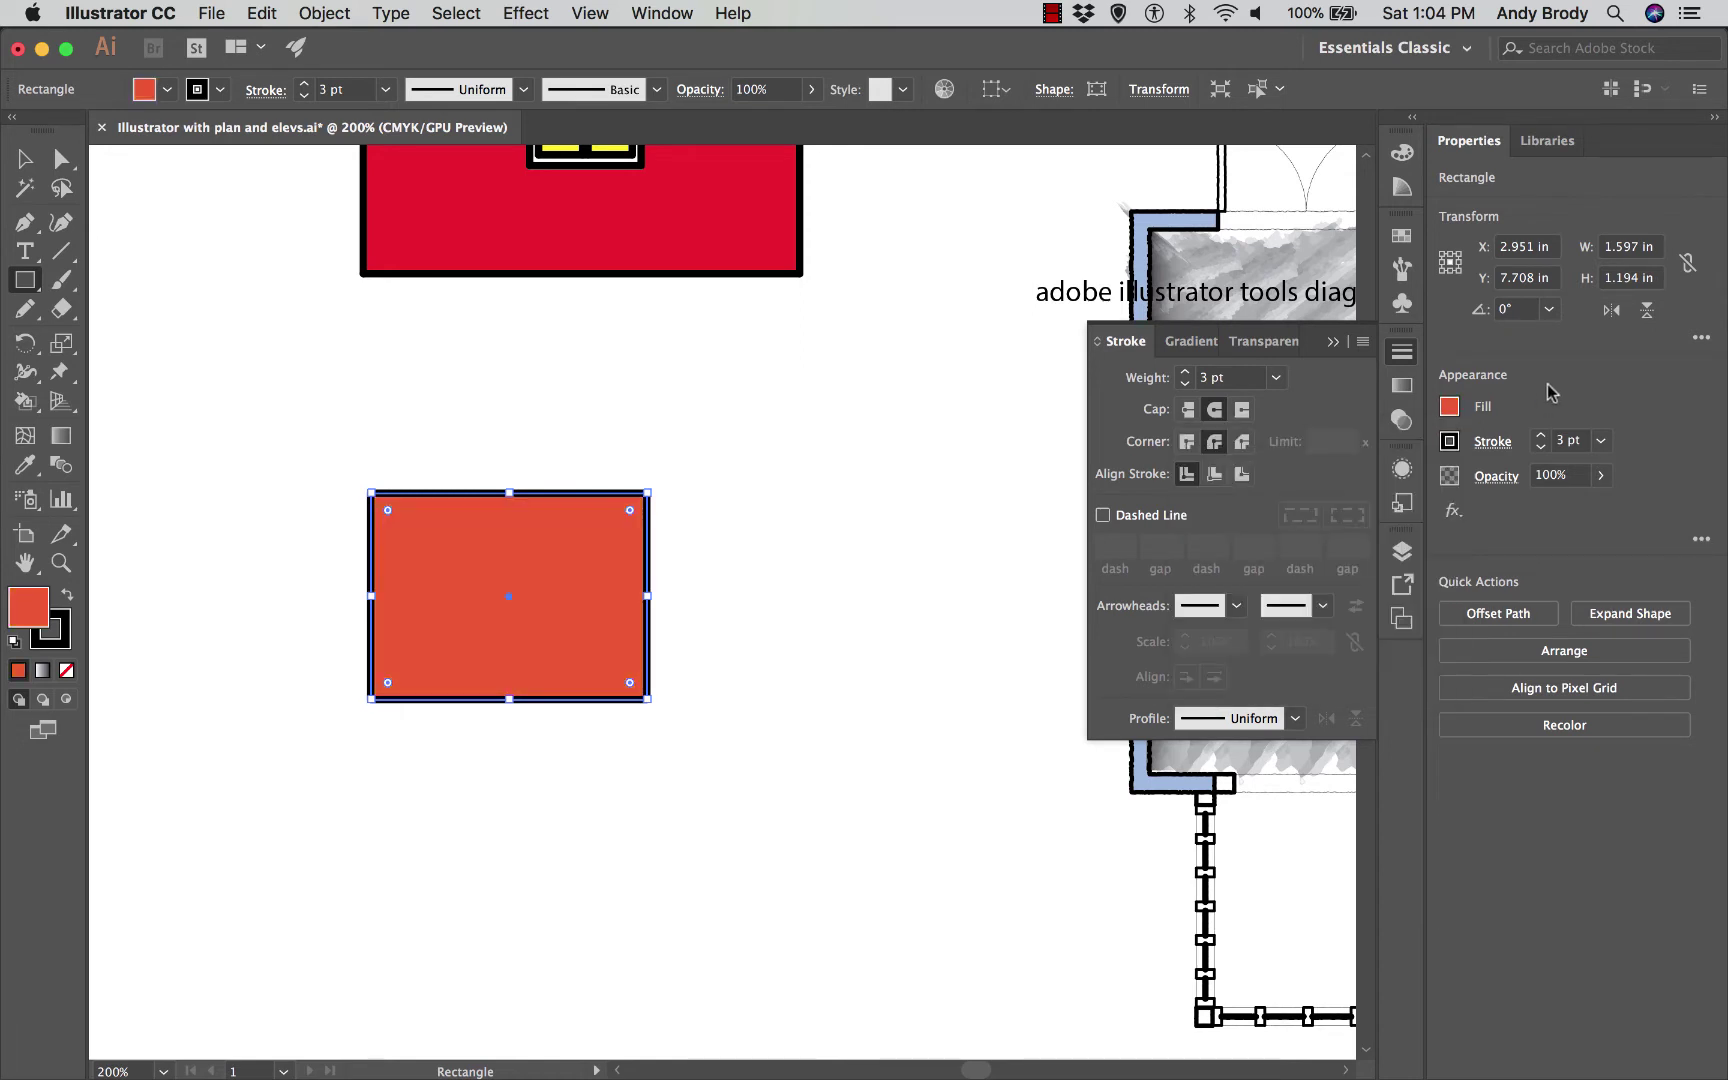
{"action": "left_click", "coordinate": [1449, 441]}
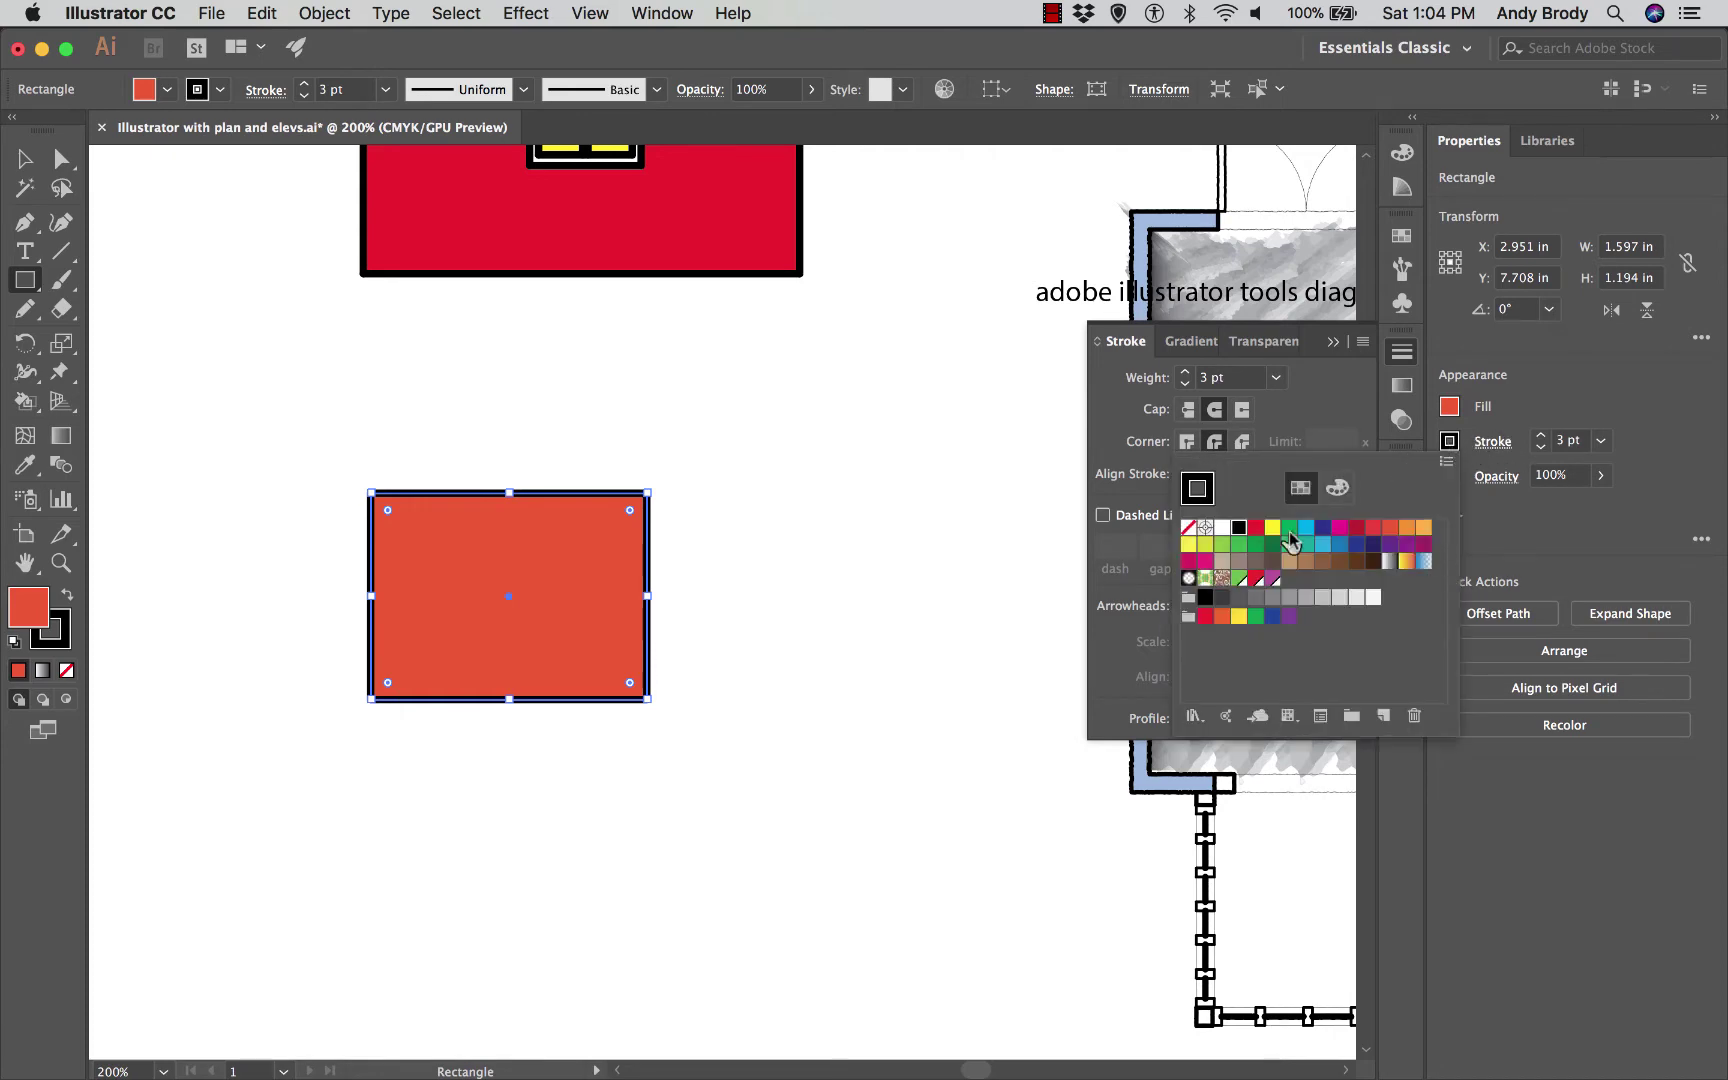
{"action": "left_click", "coordinate": [1373, 528]}
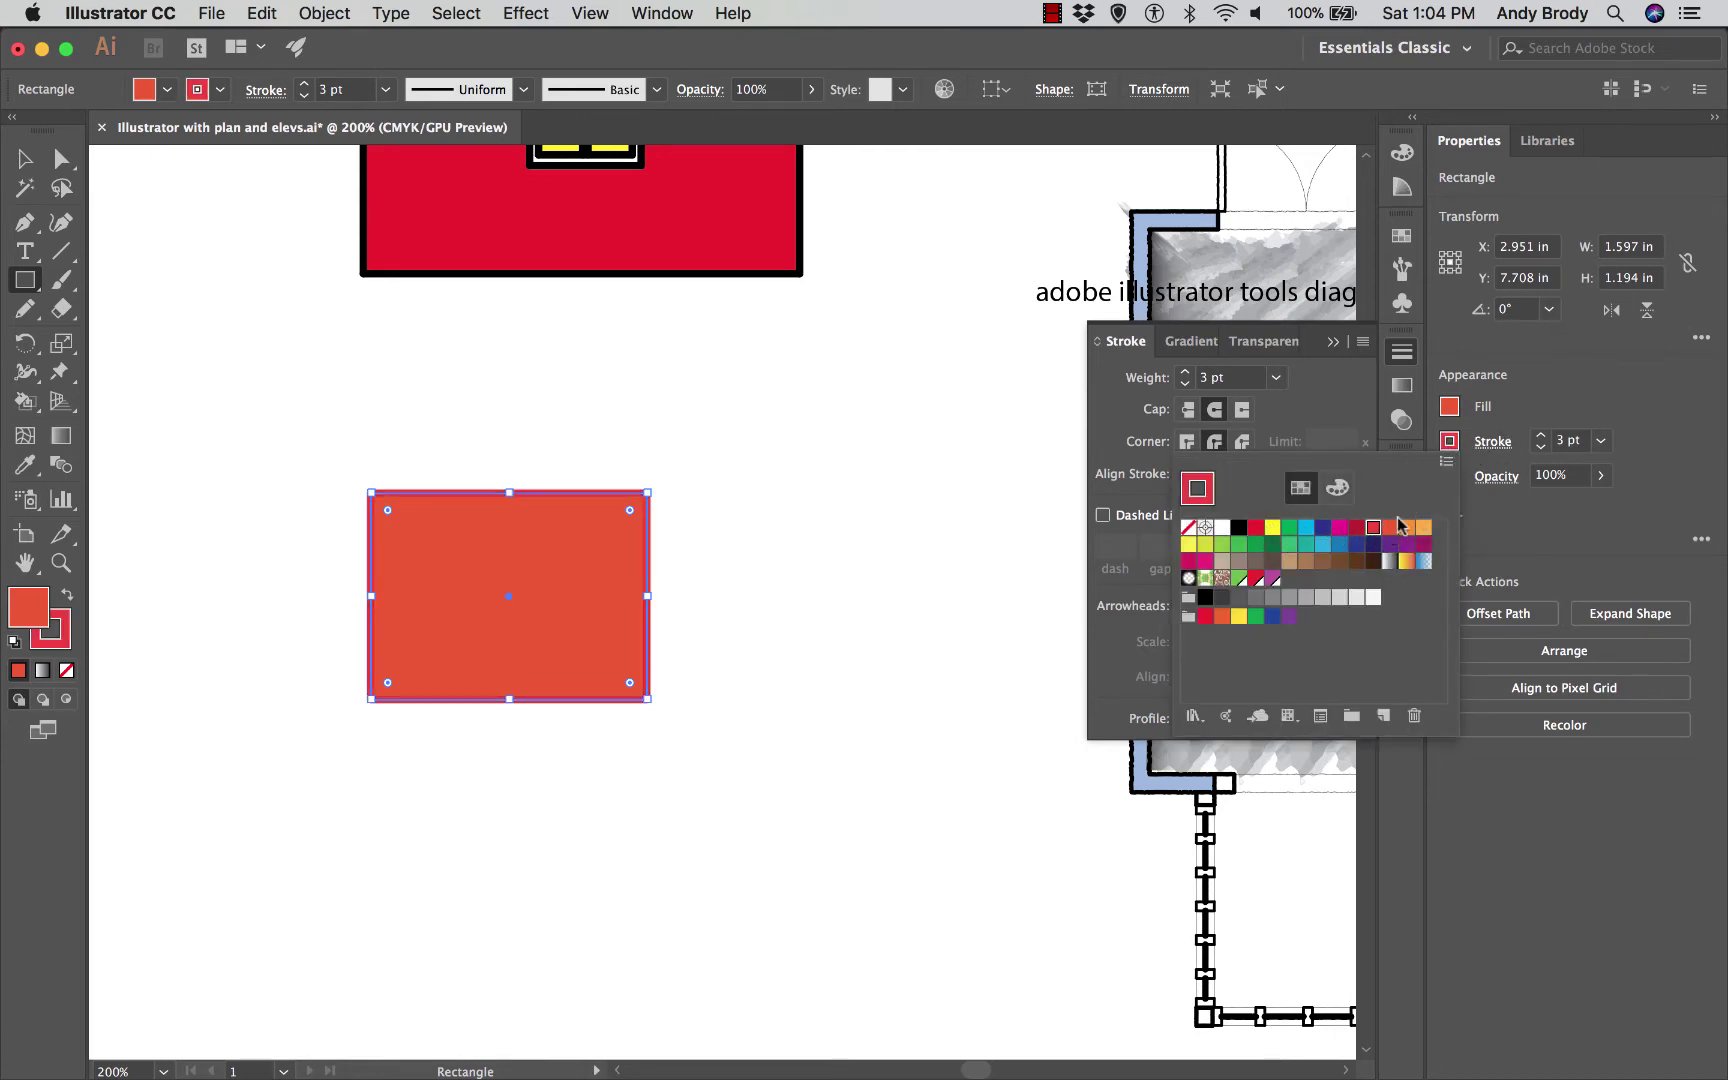
Step: Set the rectangle's stroke to light blue with a weight of 7 pt
{"action": "left_click", "coordinate": [1321, 545]}
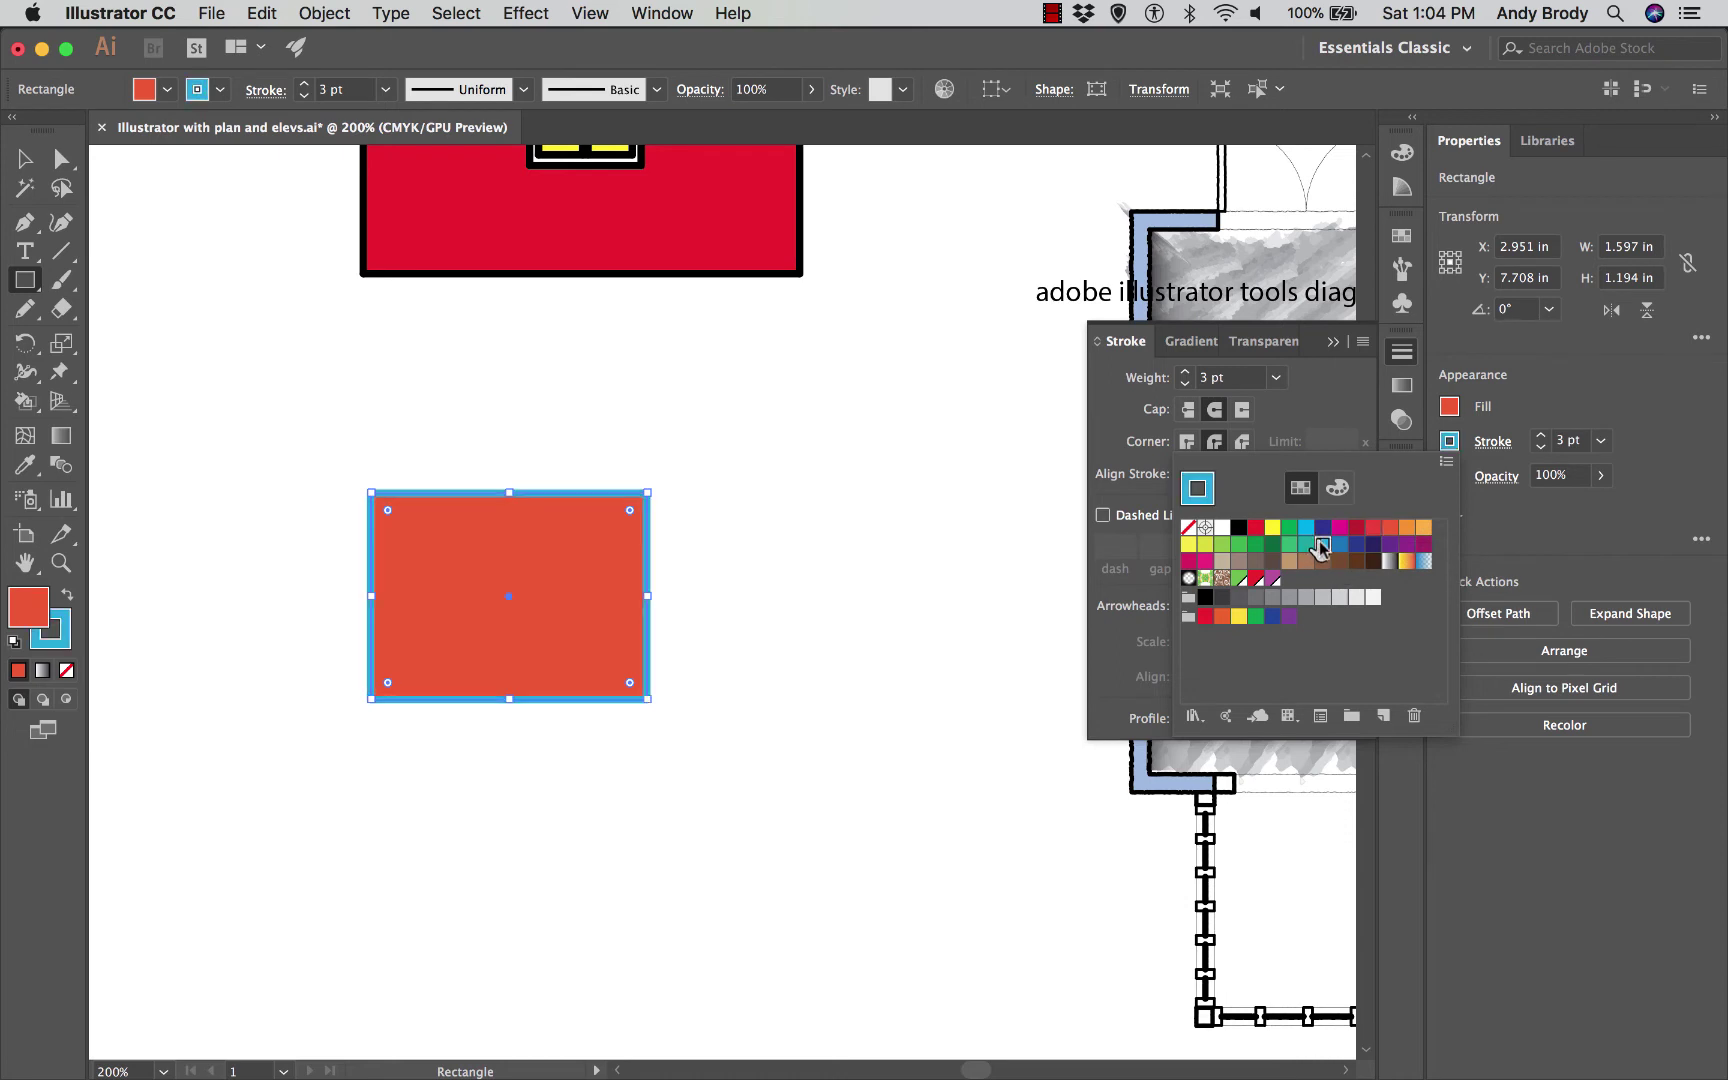
{"action": "left_click", "coordinate": [1601, 441]}
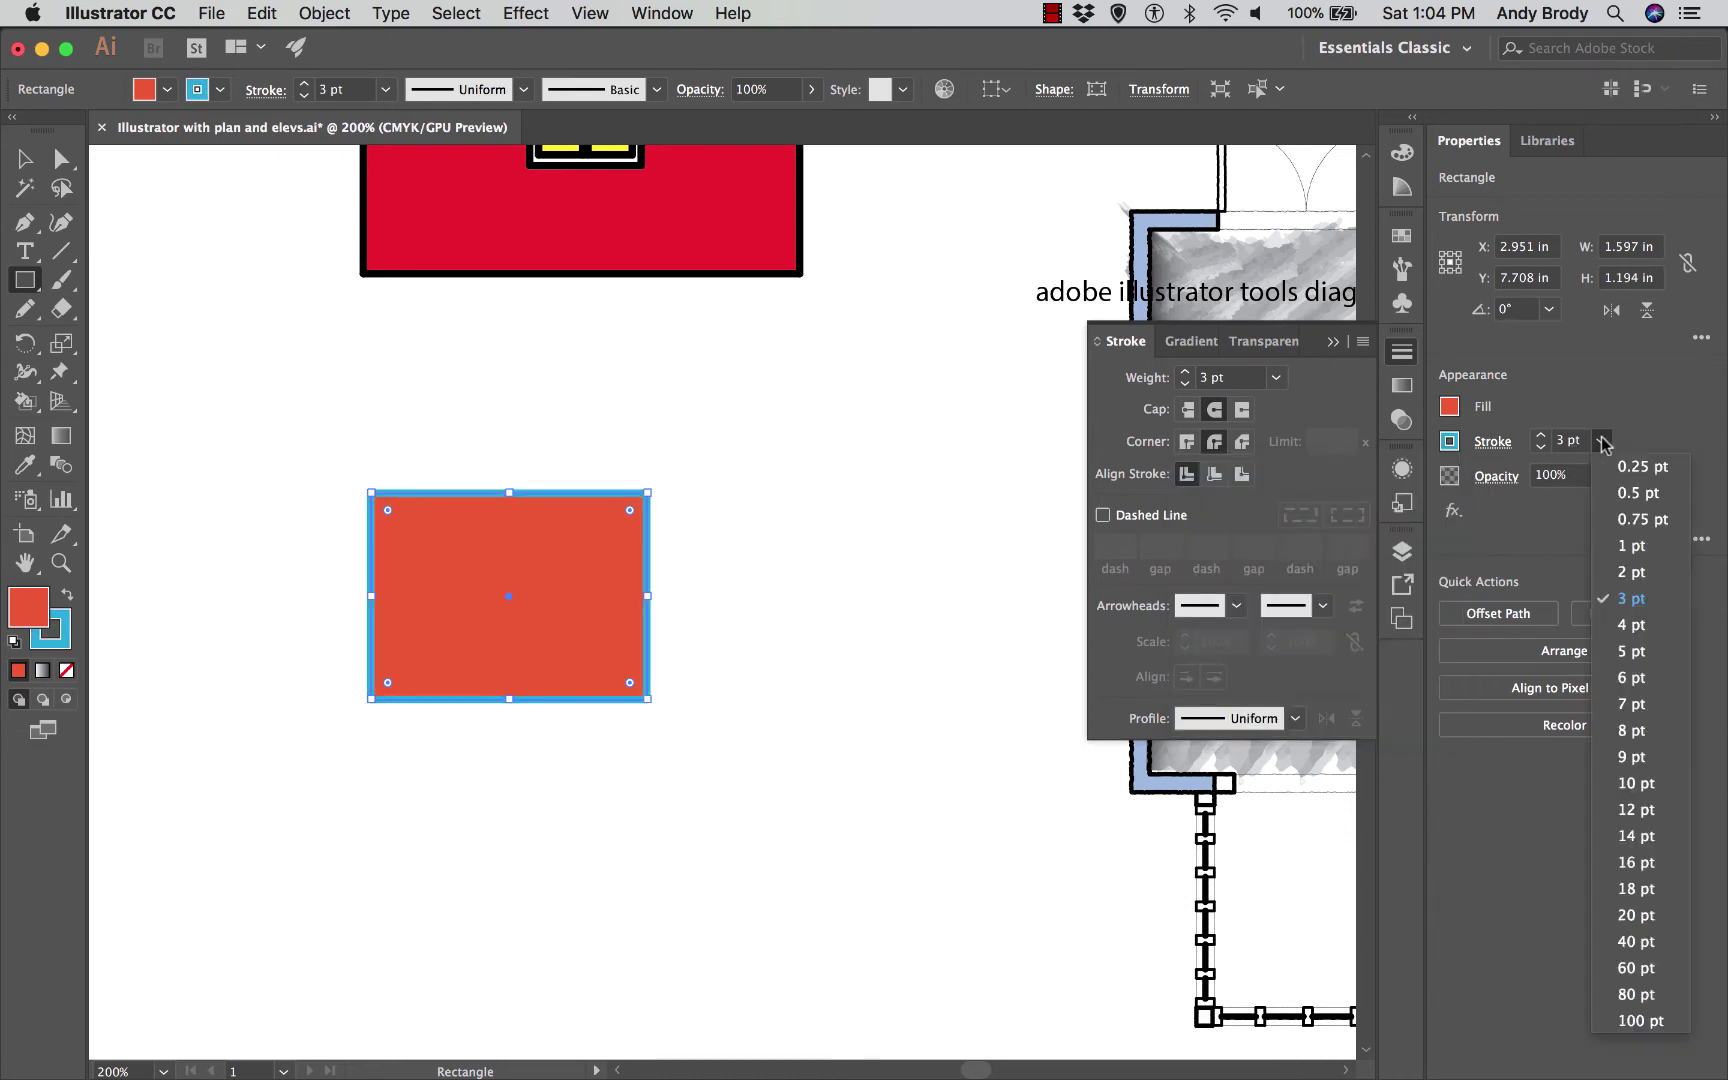
{"action": "left_click", "coordinate": [1632, 704]}
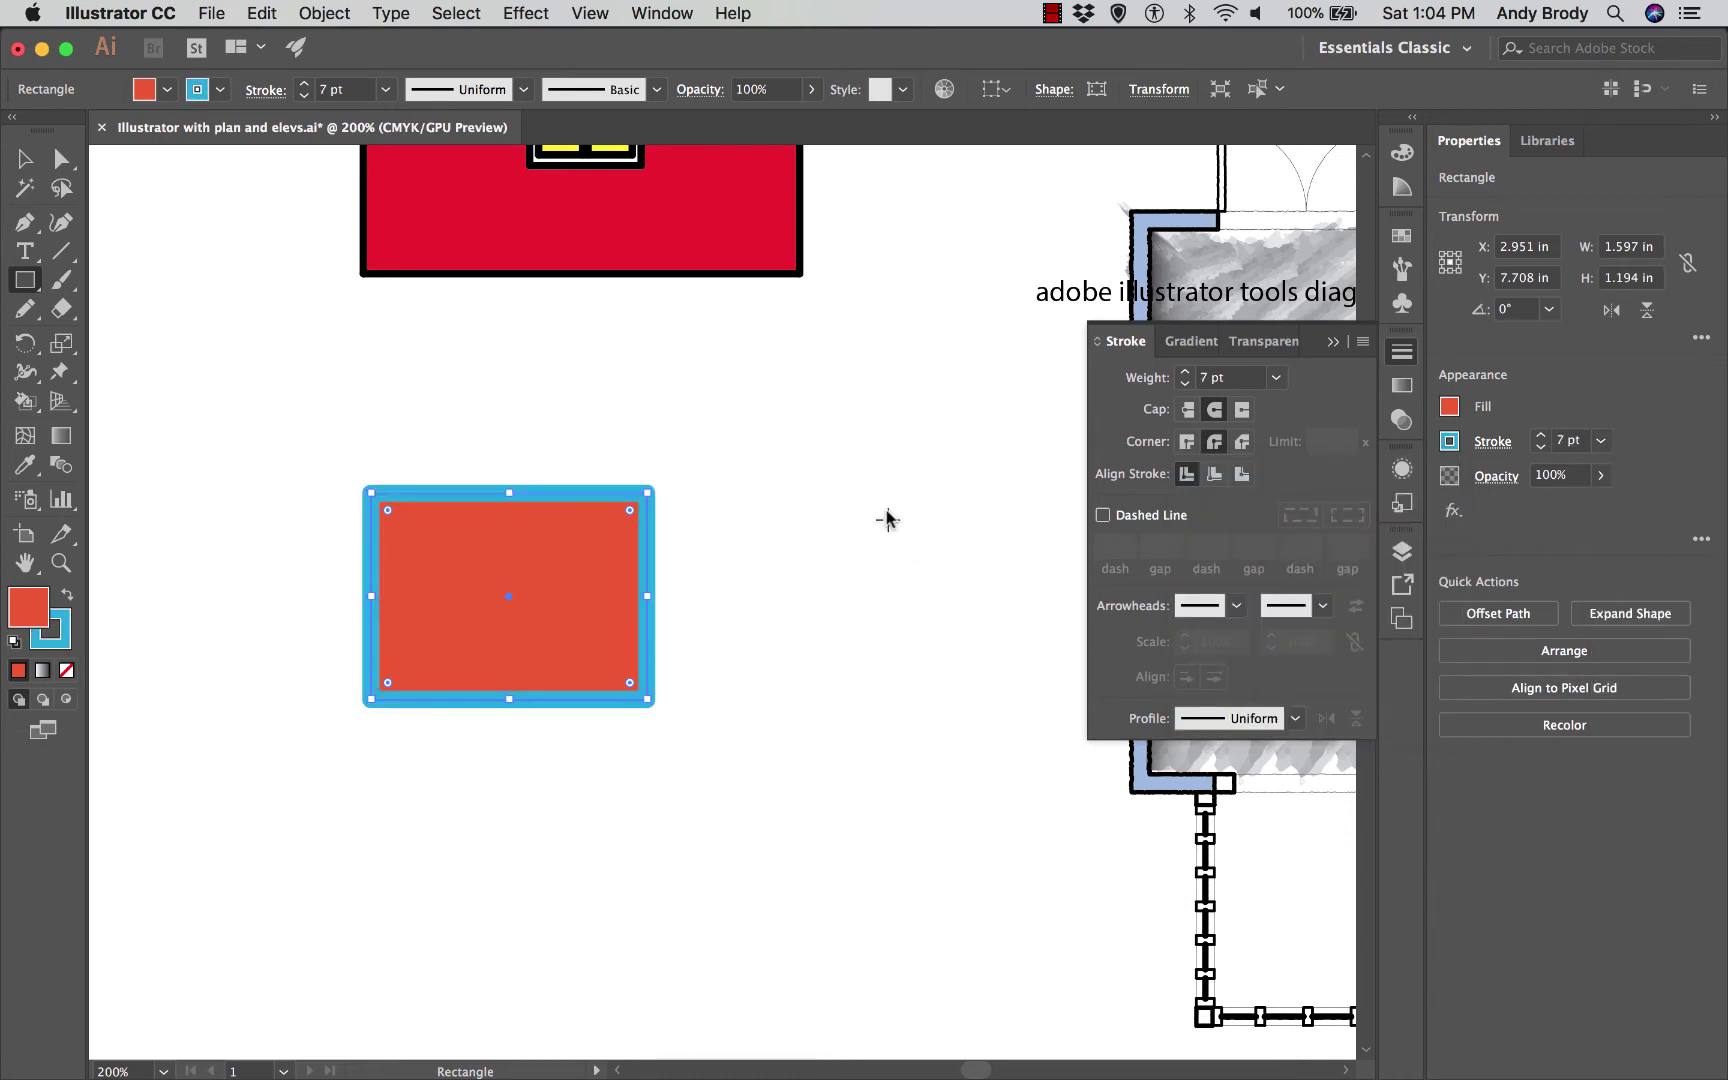
Step: Move the rectangle about 0.3 in to the right and 0.25 in up
{"action": "left_click", "coordinate": [25, 158]}
{"action": "left_click", "coordinate": [432, 431]}
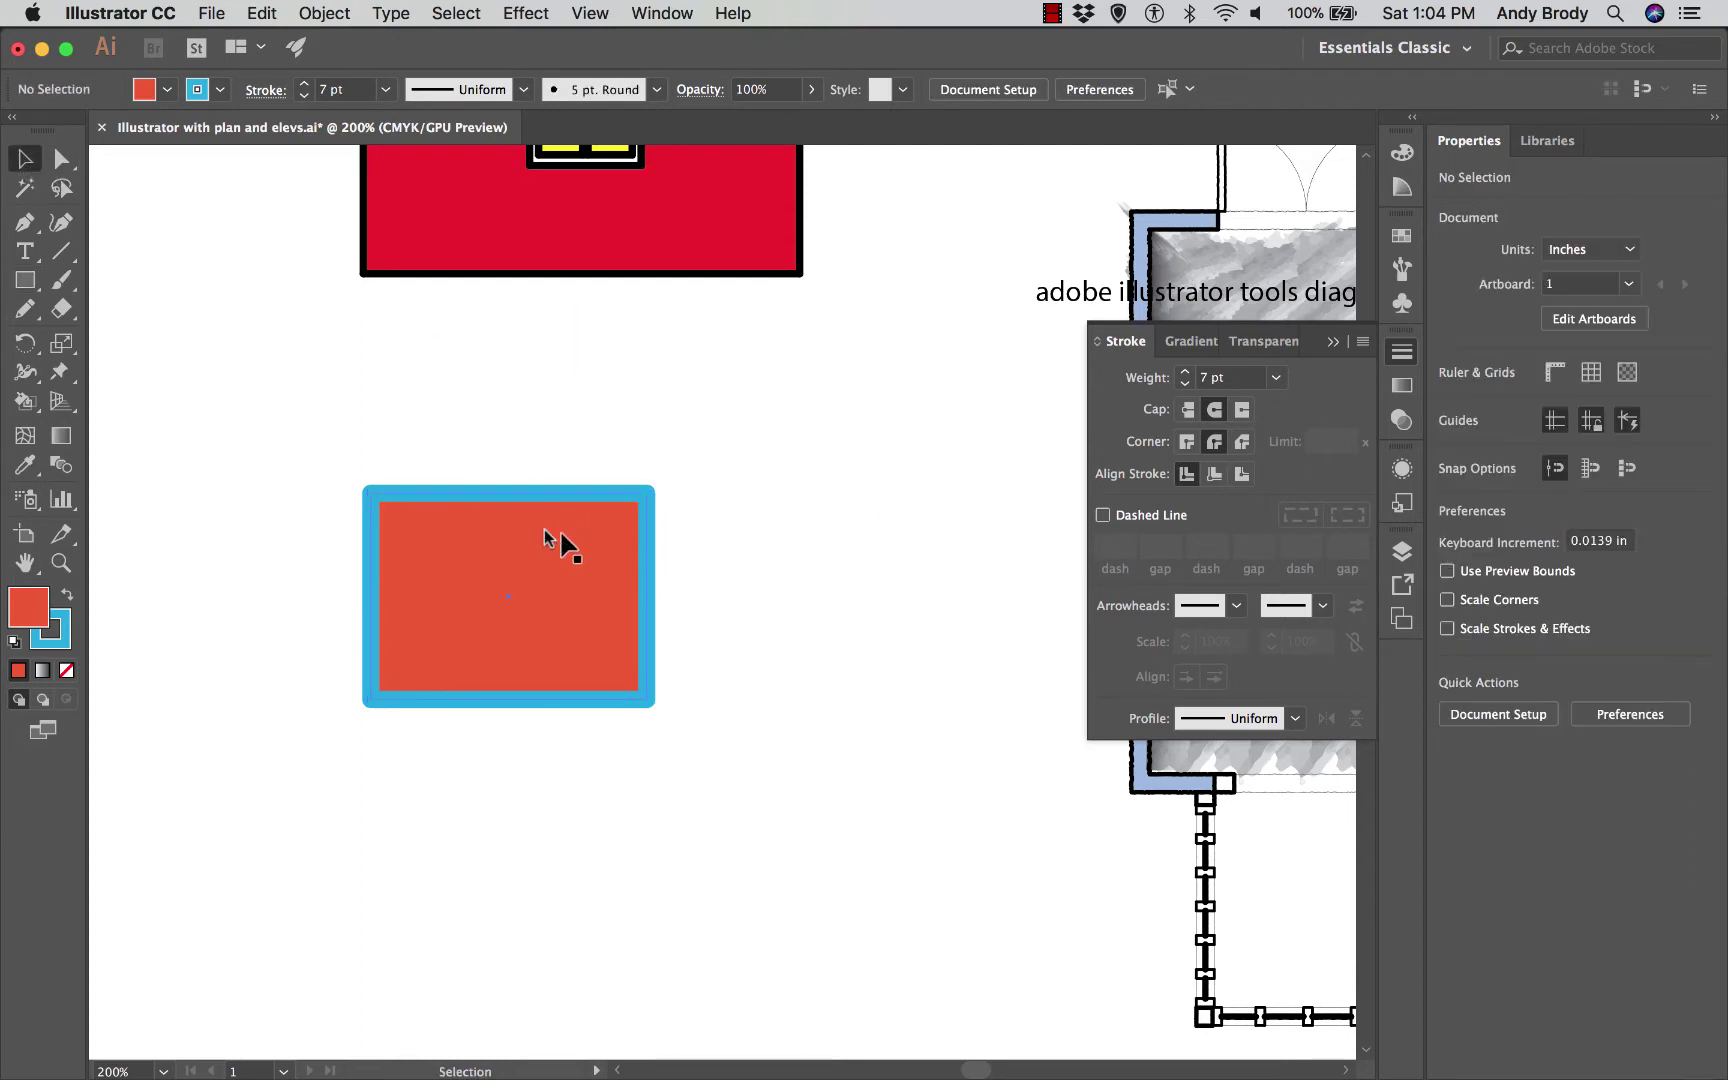
{"action": "left_click_drag", "start_coordinate": [466, 490], "coordinate": [519, 447]}
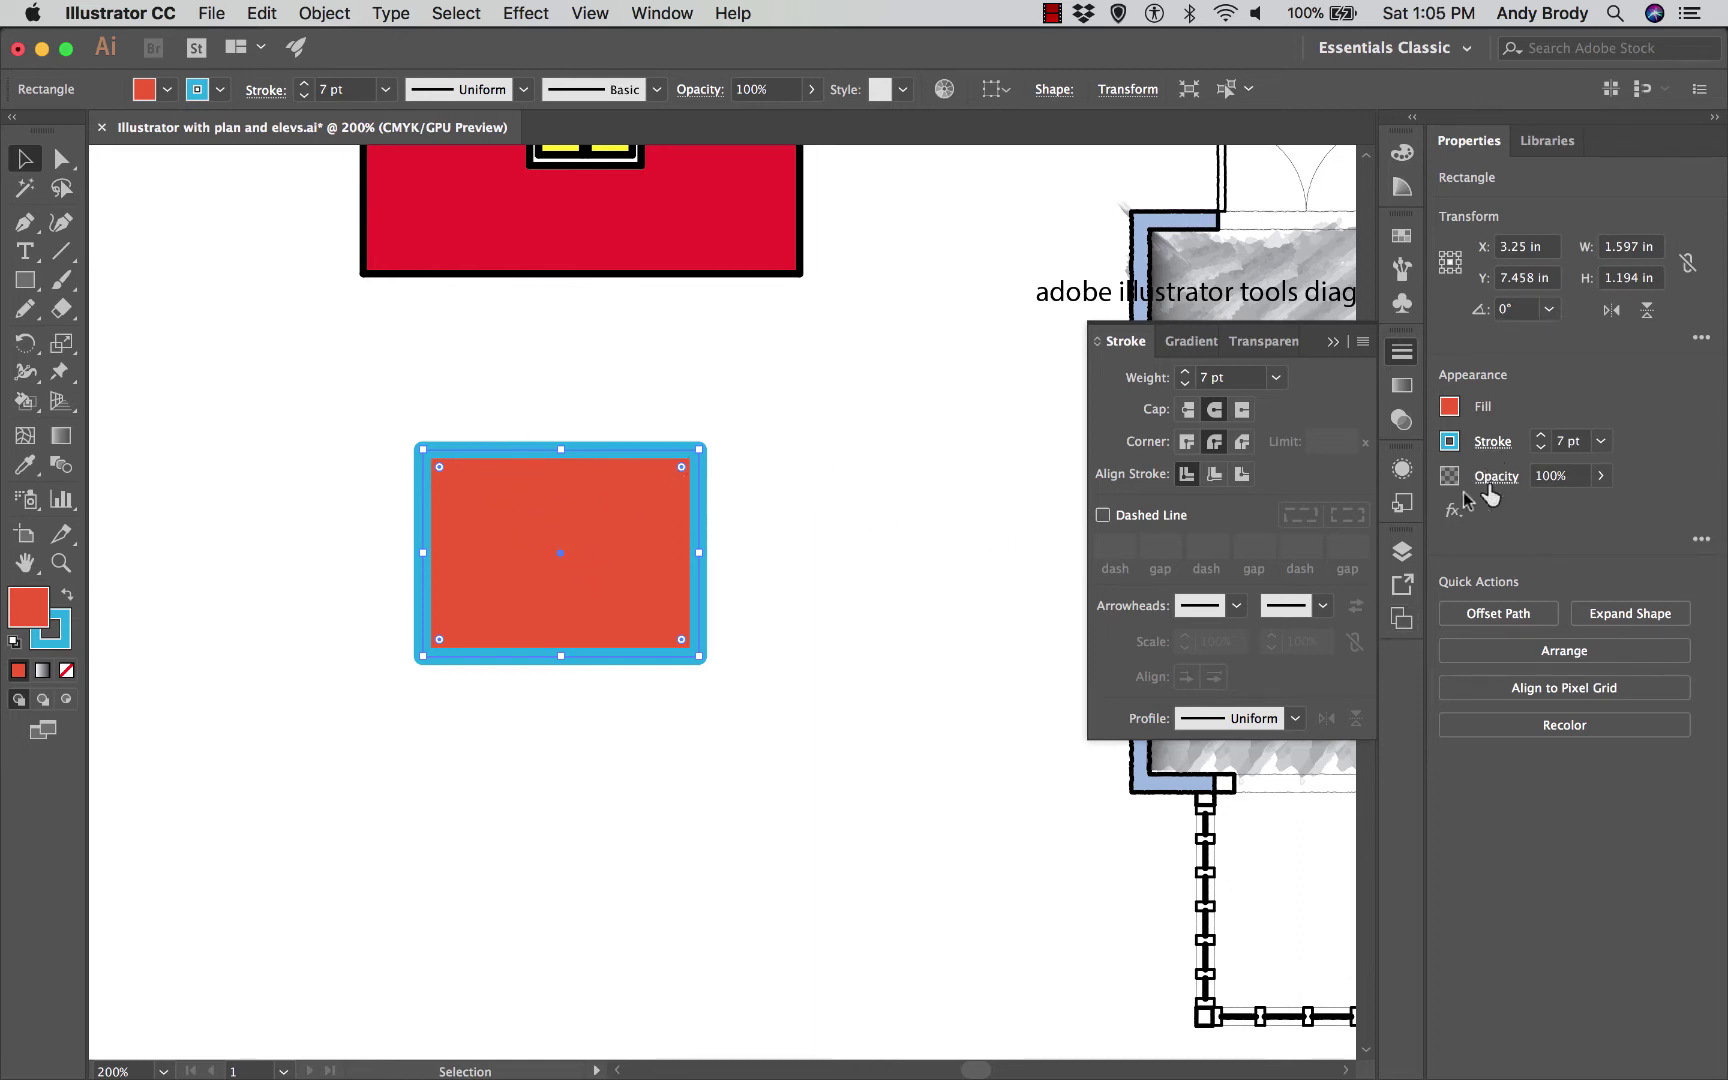
Step: Review the Gradient, Transparency, Appearance and Graphic Styles settings for the selected rectangle
{"action": "left_click", "coordinate": [1403, 394]}
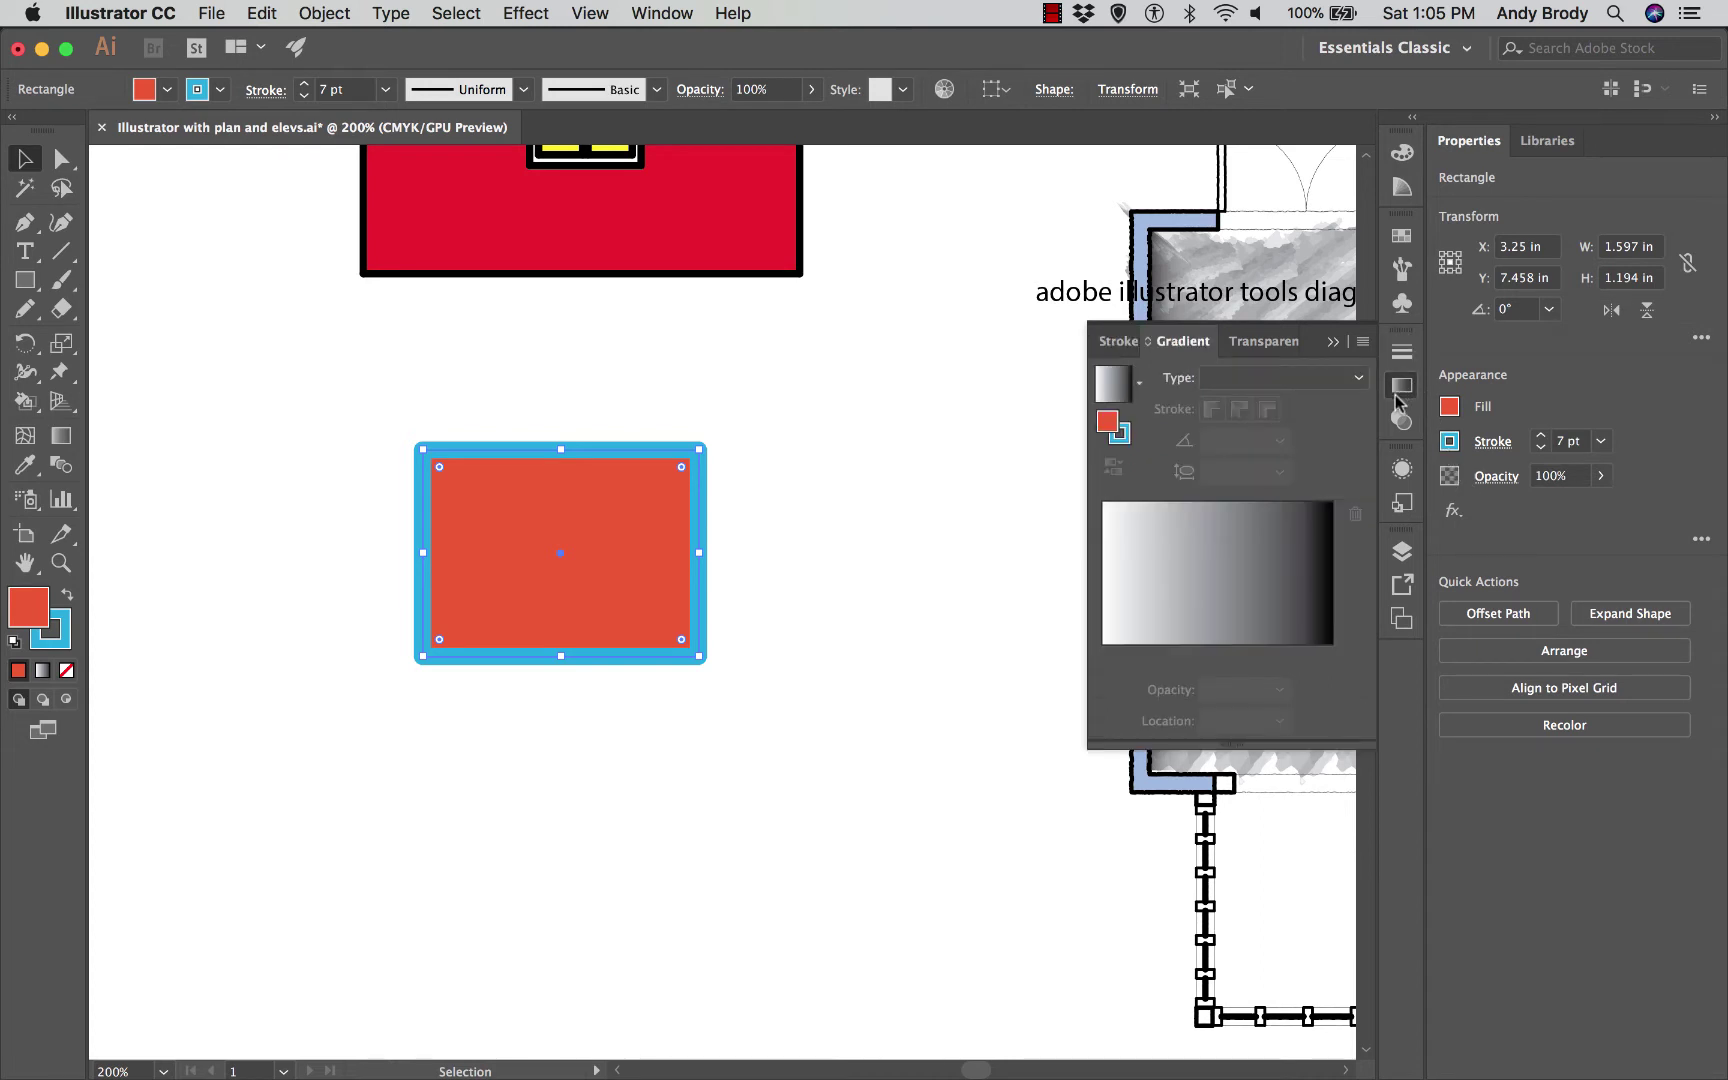
{"action": "left_click", "coordinate": [1403, 428]}
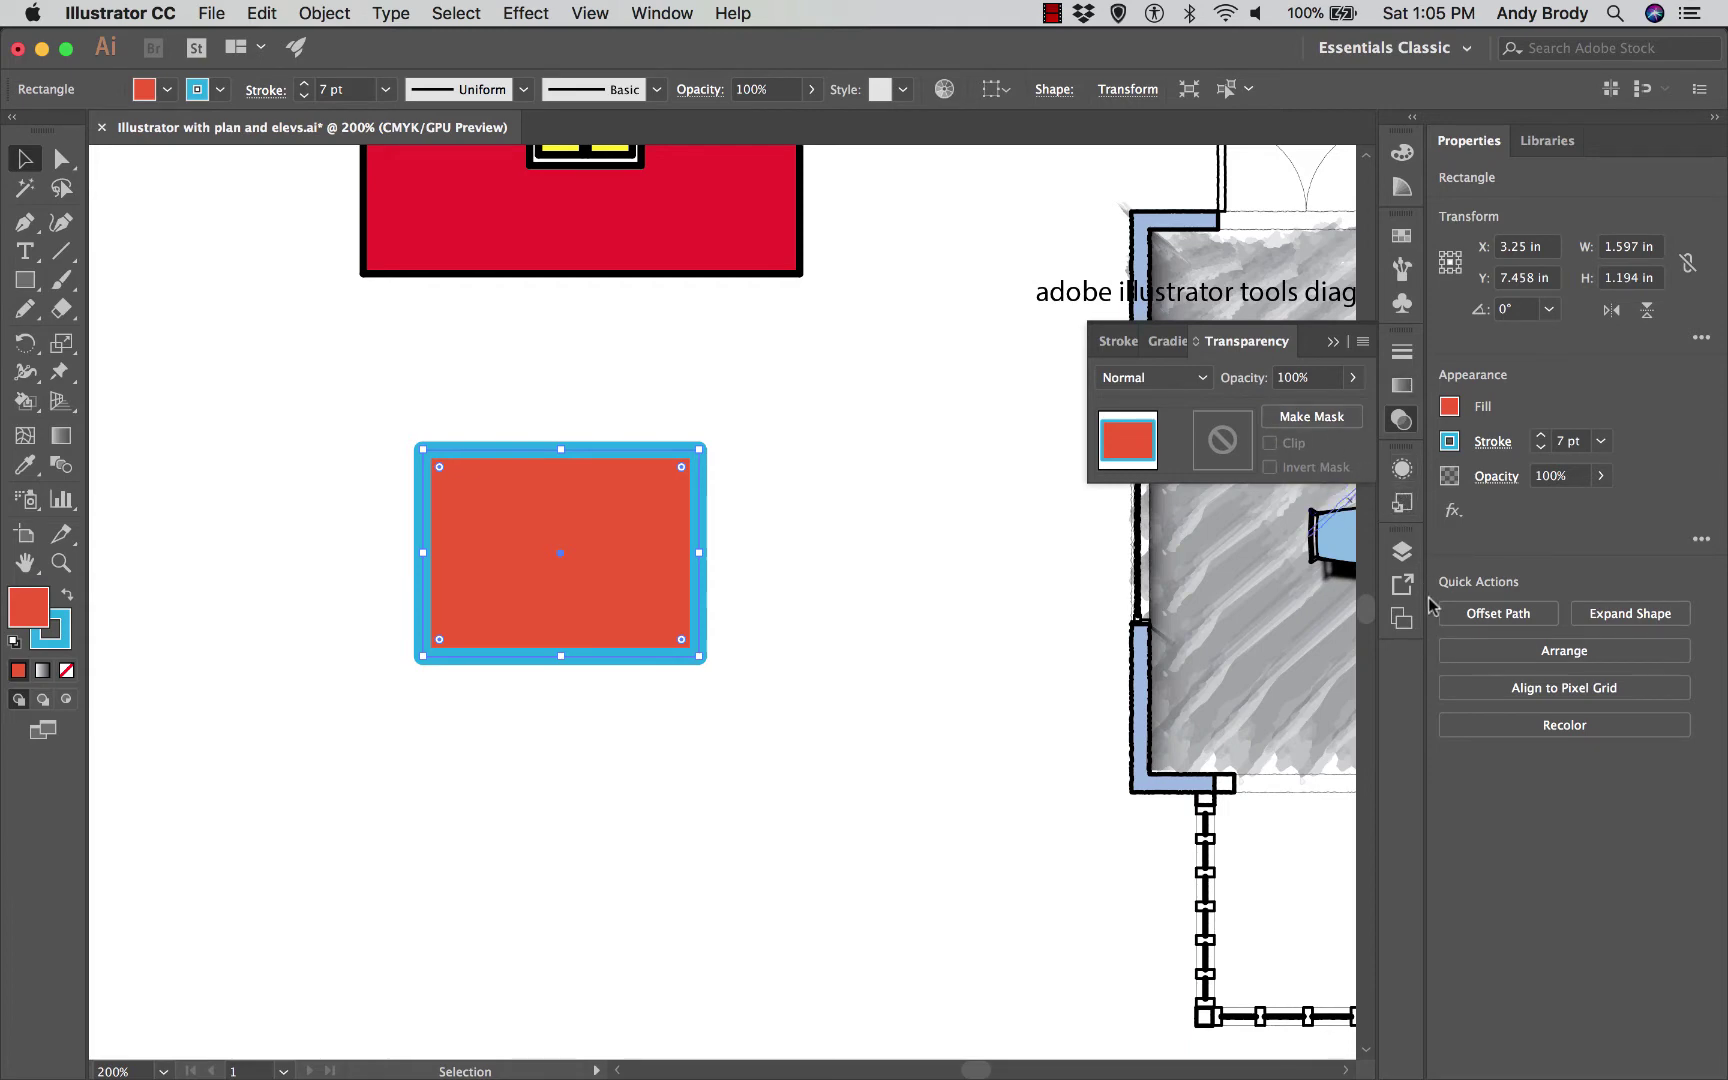
{"action": "left_click", "coordinate": [1405, 470]}
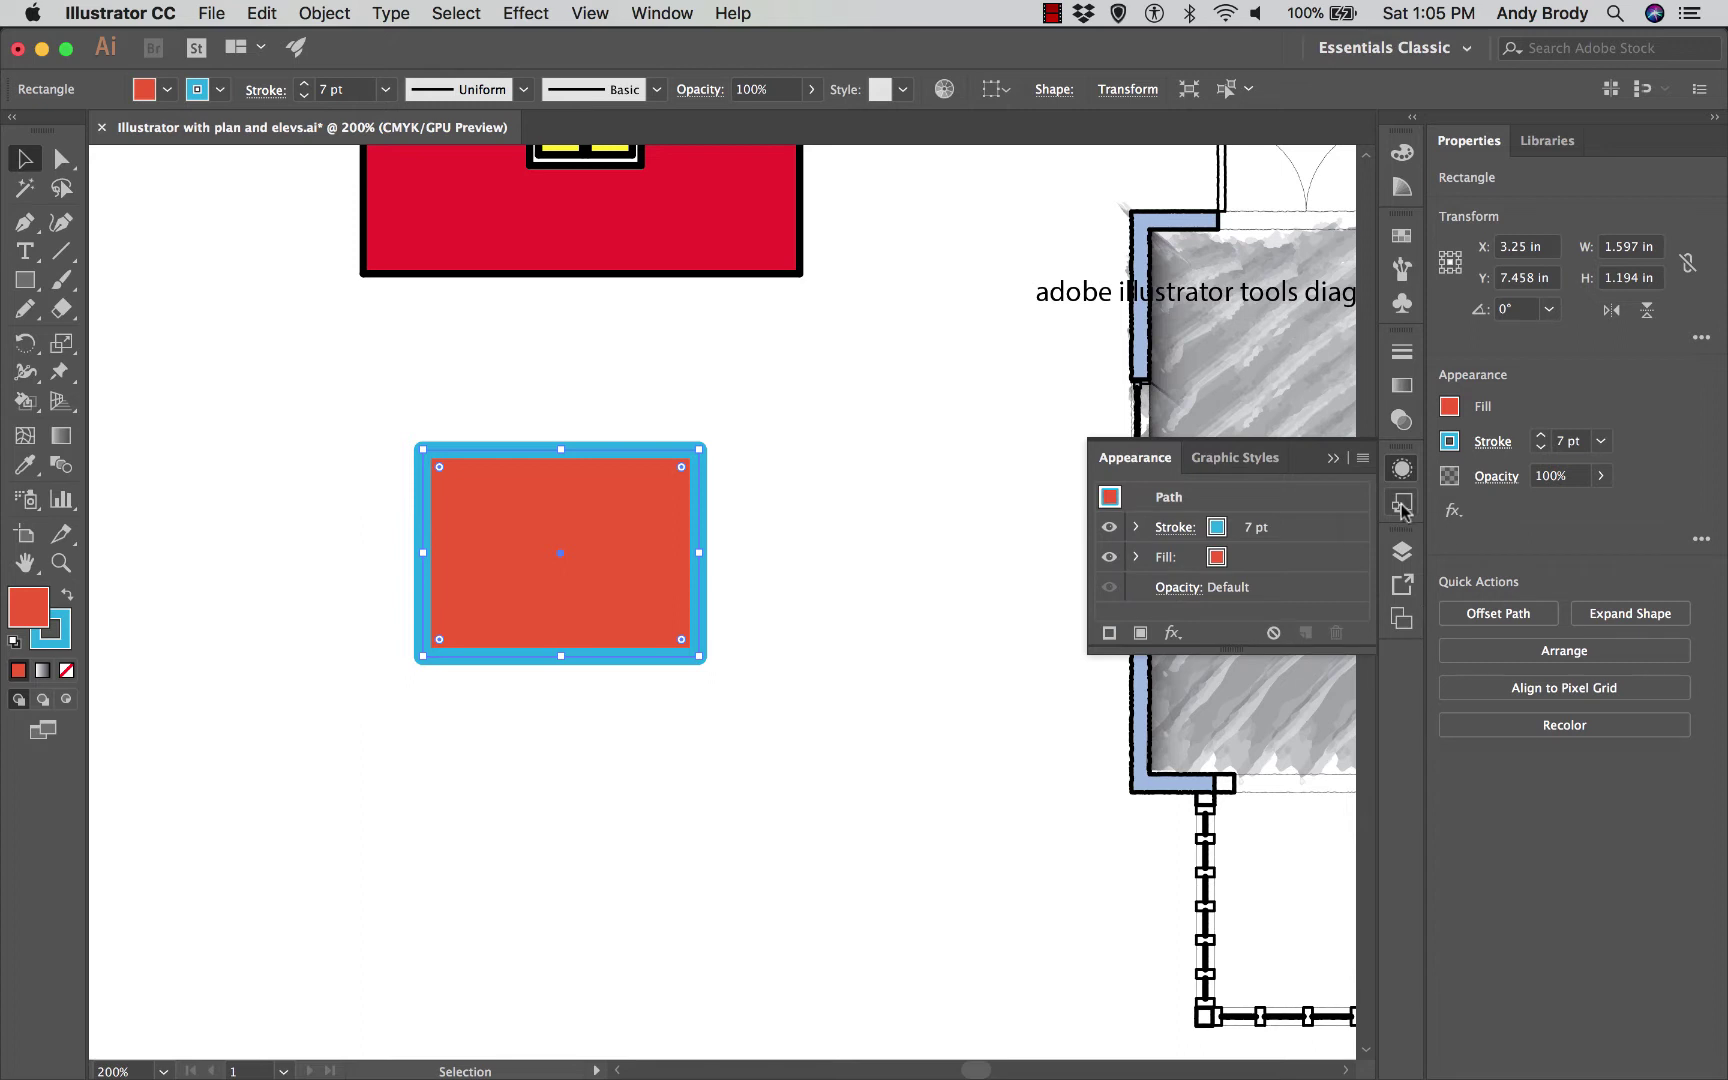
{"action": "left_click", "coordinate": [1403, 507]}
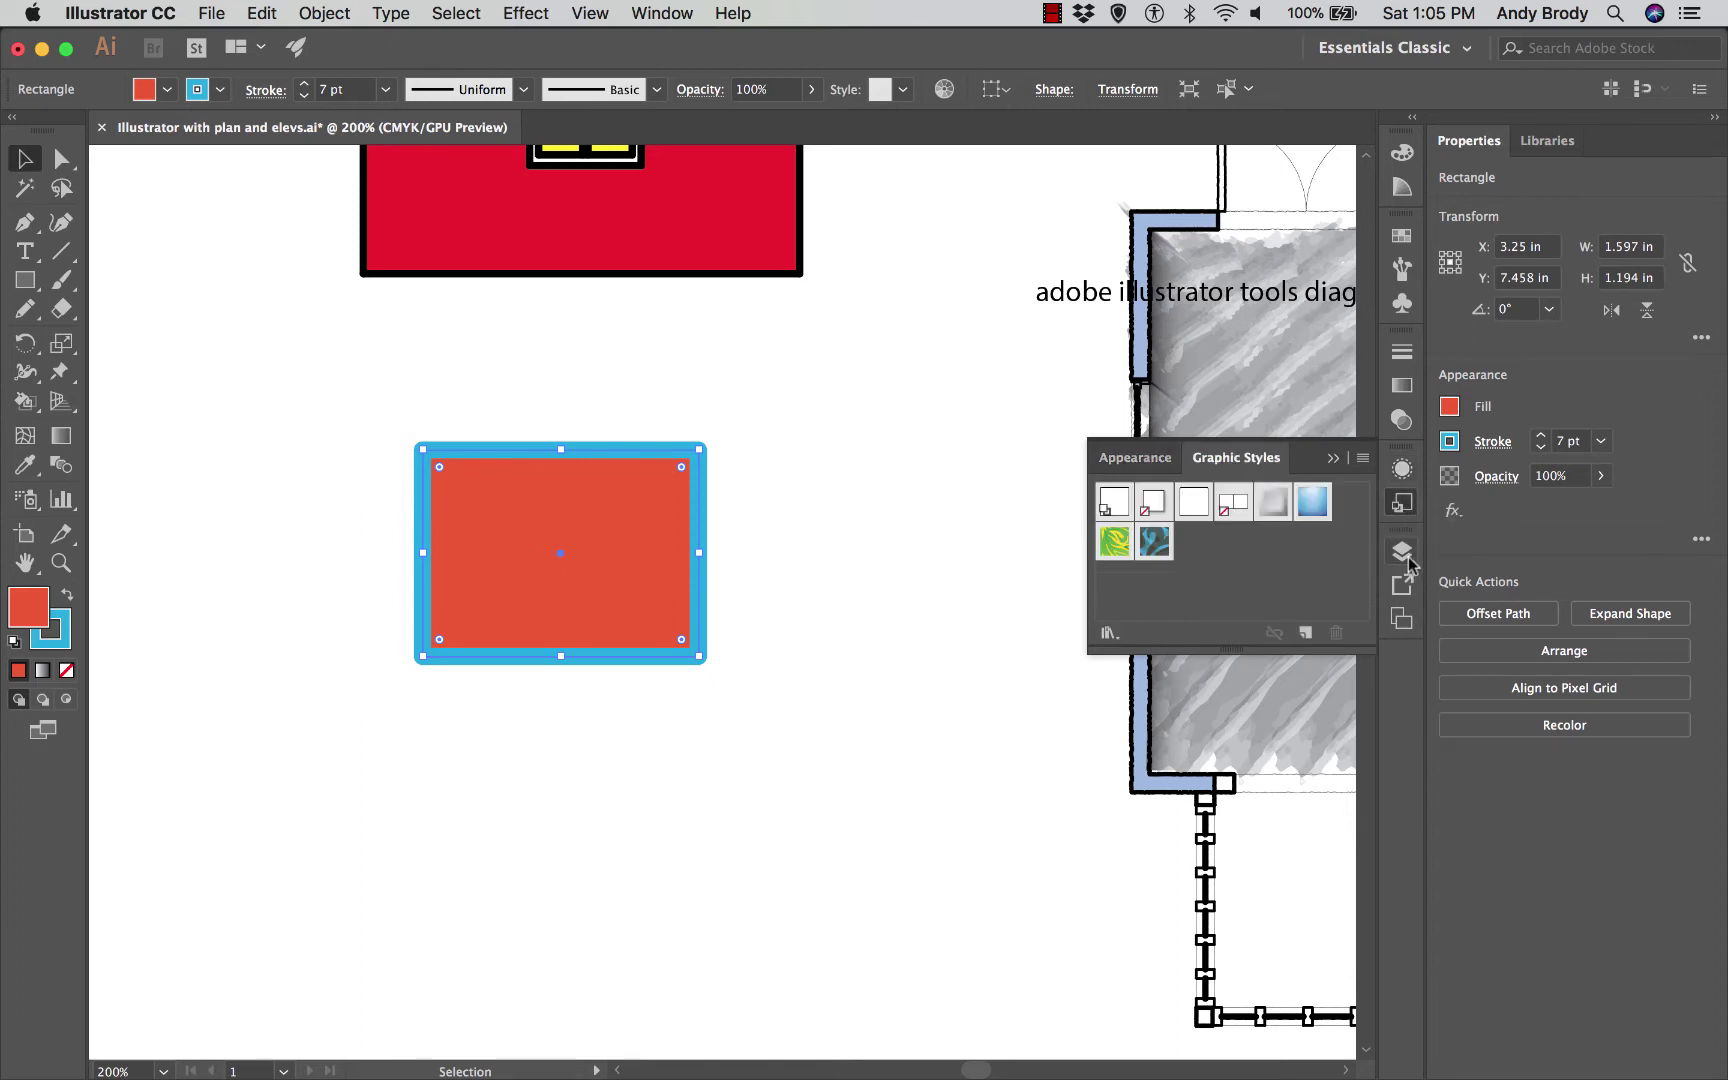
Step: Examine the objects inside Layer 1 and the Asset Export settings, leaving the artwork unobstructed when done
{"action": "left_click", "coordinate": [1403, 552]}
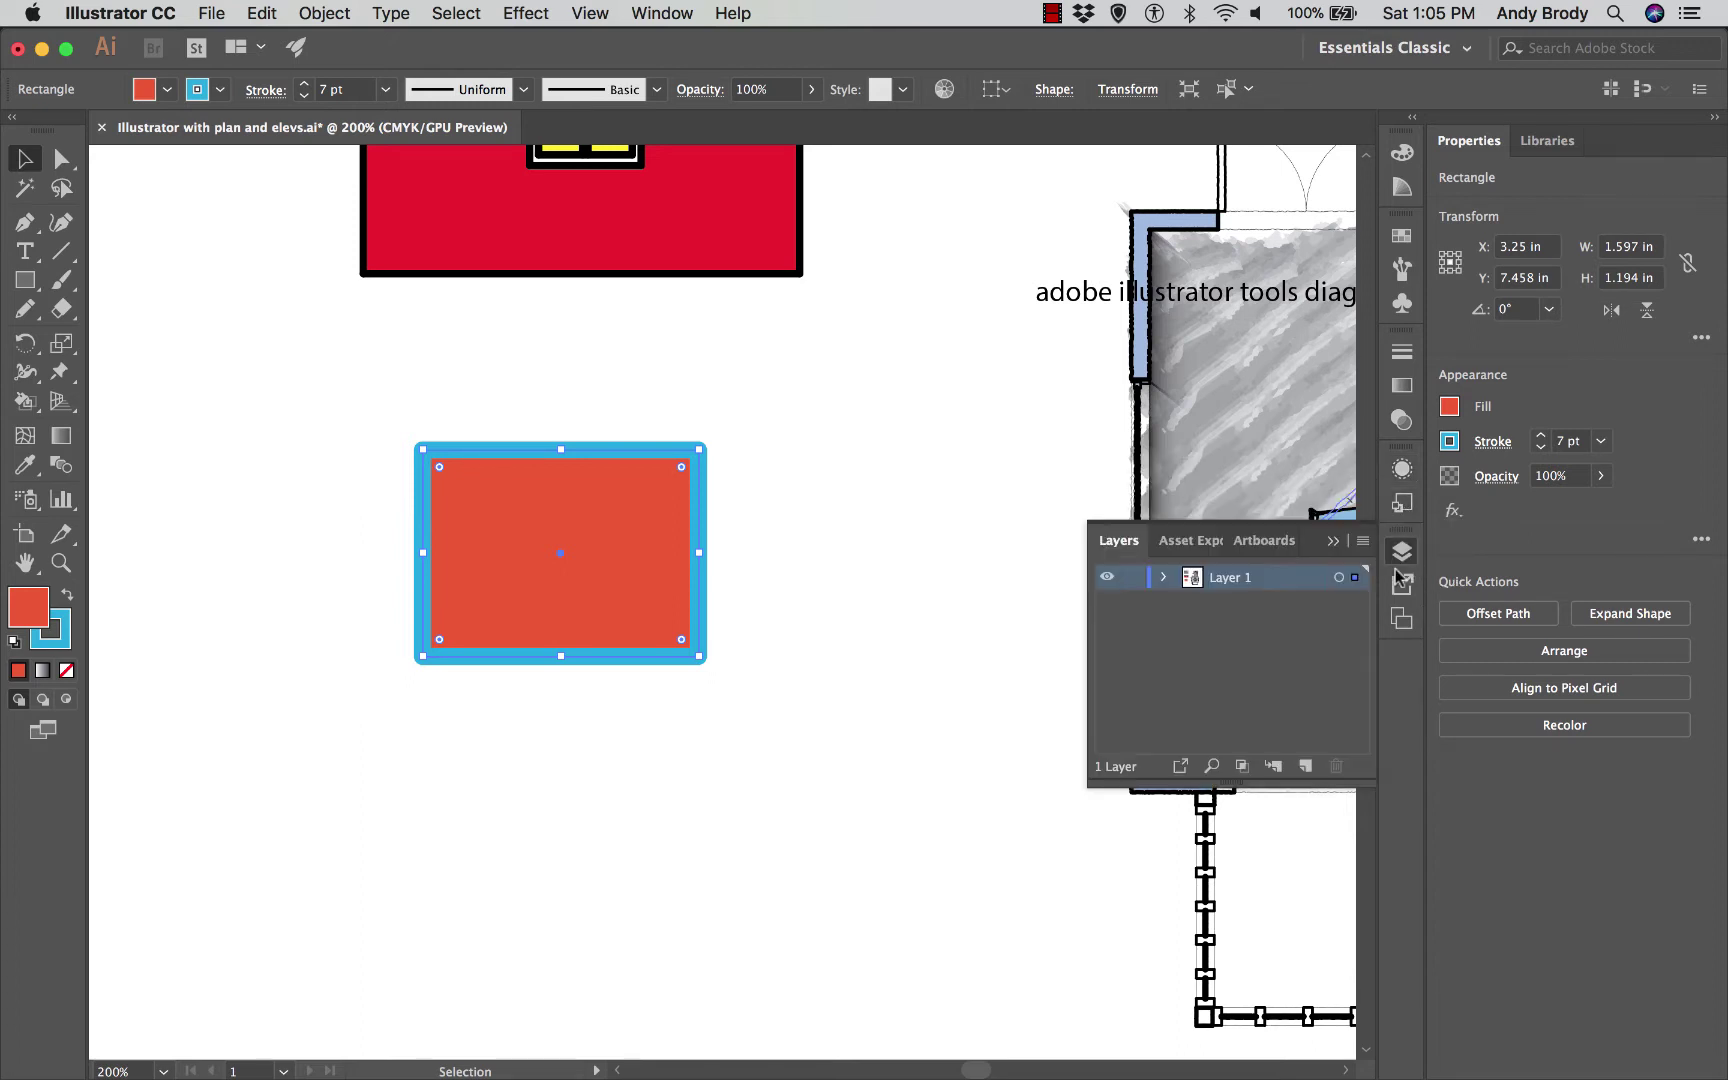
{"action": "left_click", "coordinate": [1164, 578]}
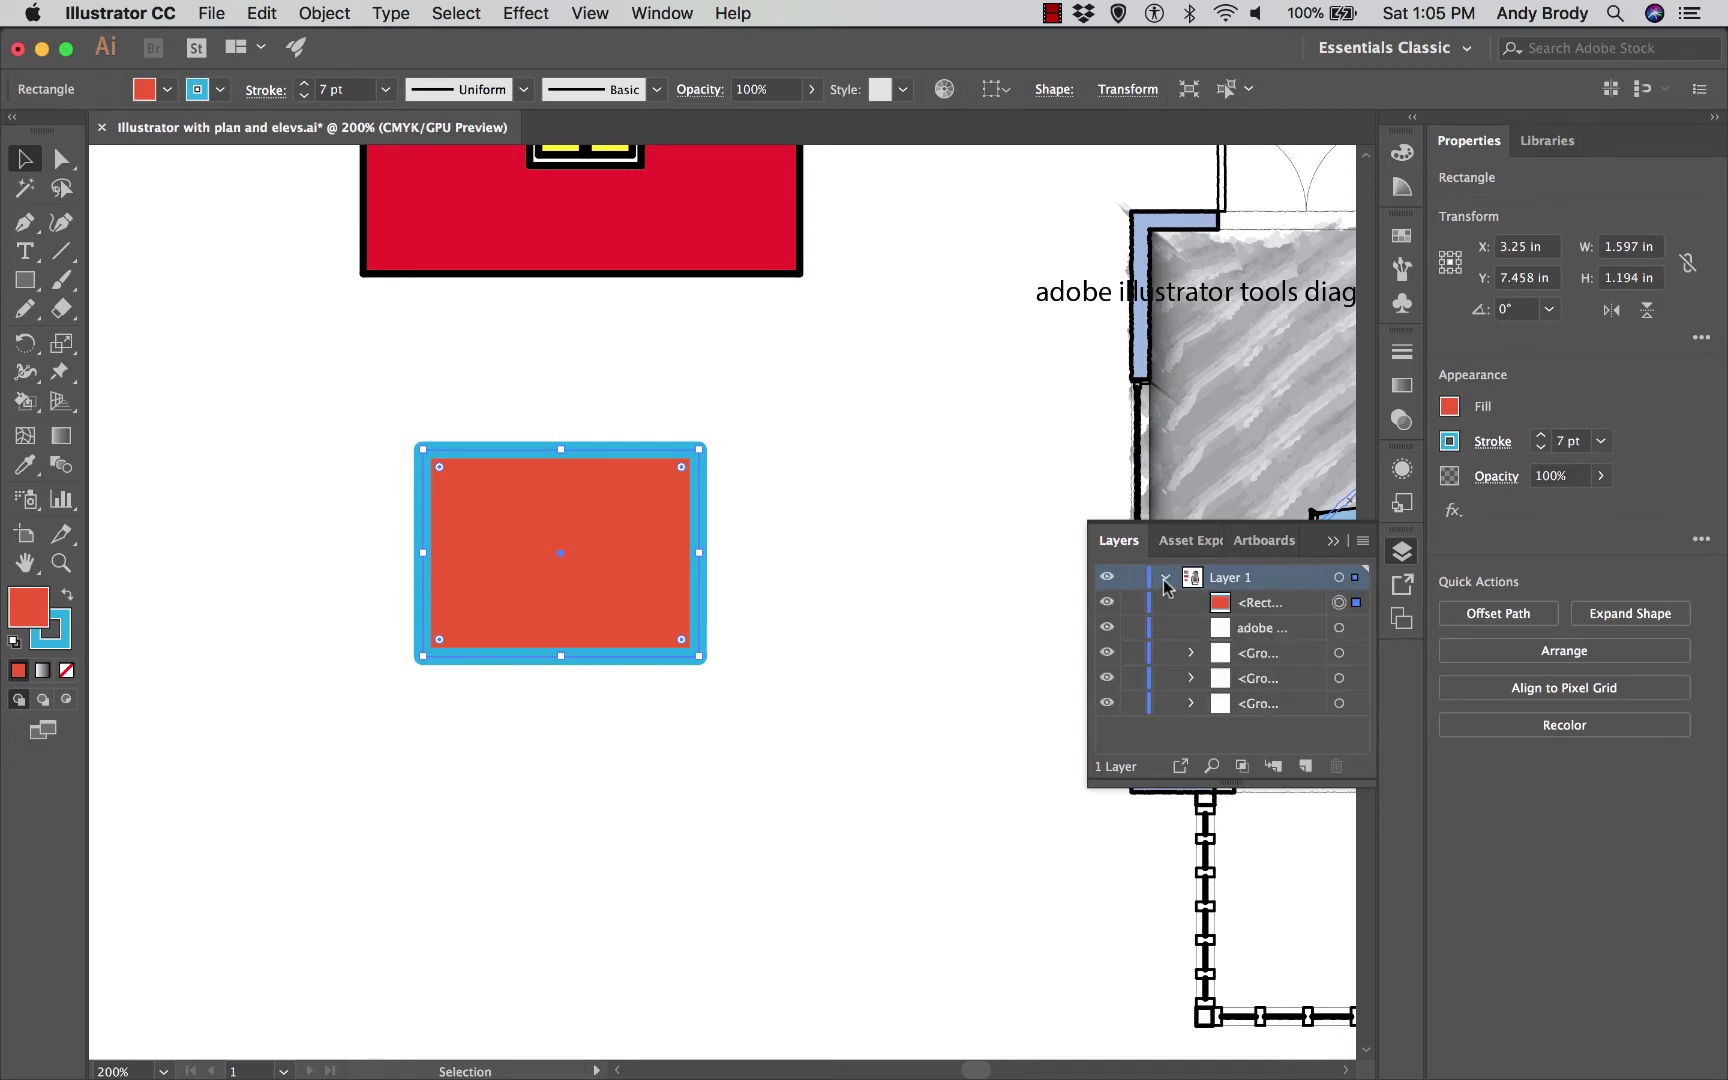
{"action": "left_click", "coordinate": [1164, 579]}
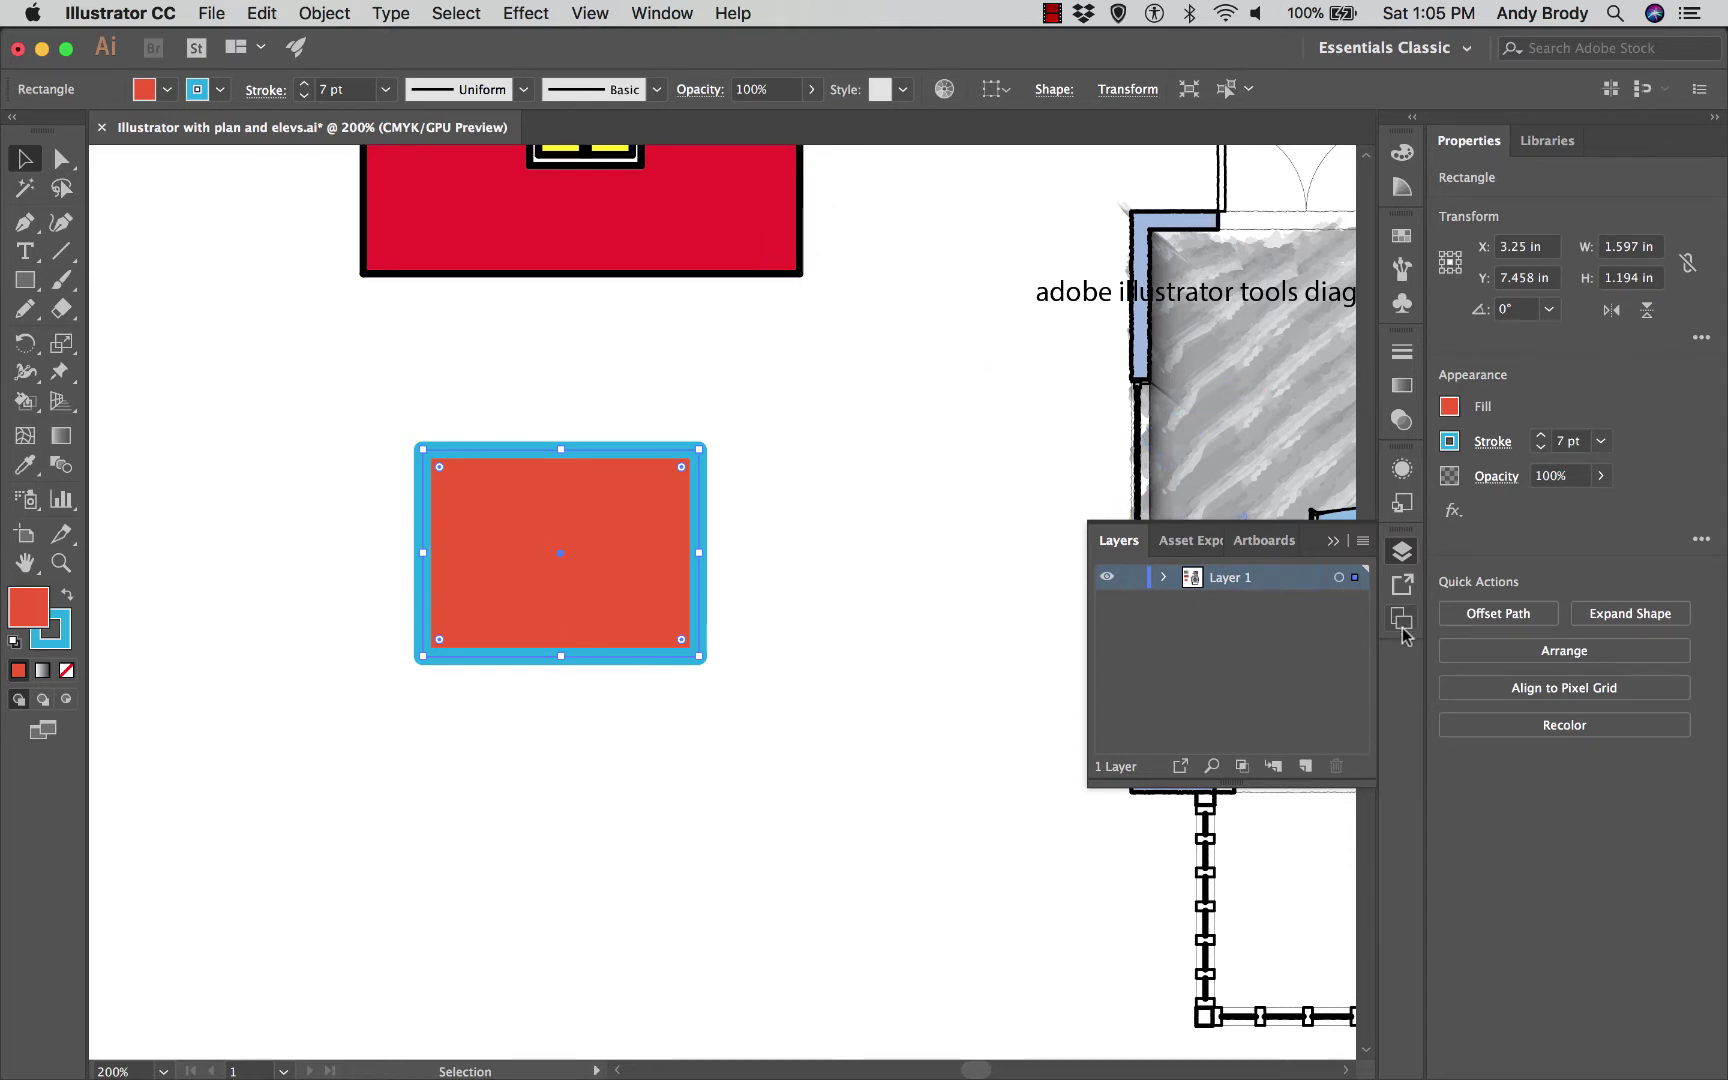
{"action": "left_click", "coordinate": [1402, 586]}
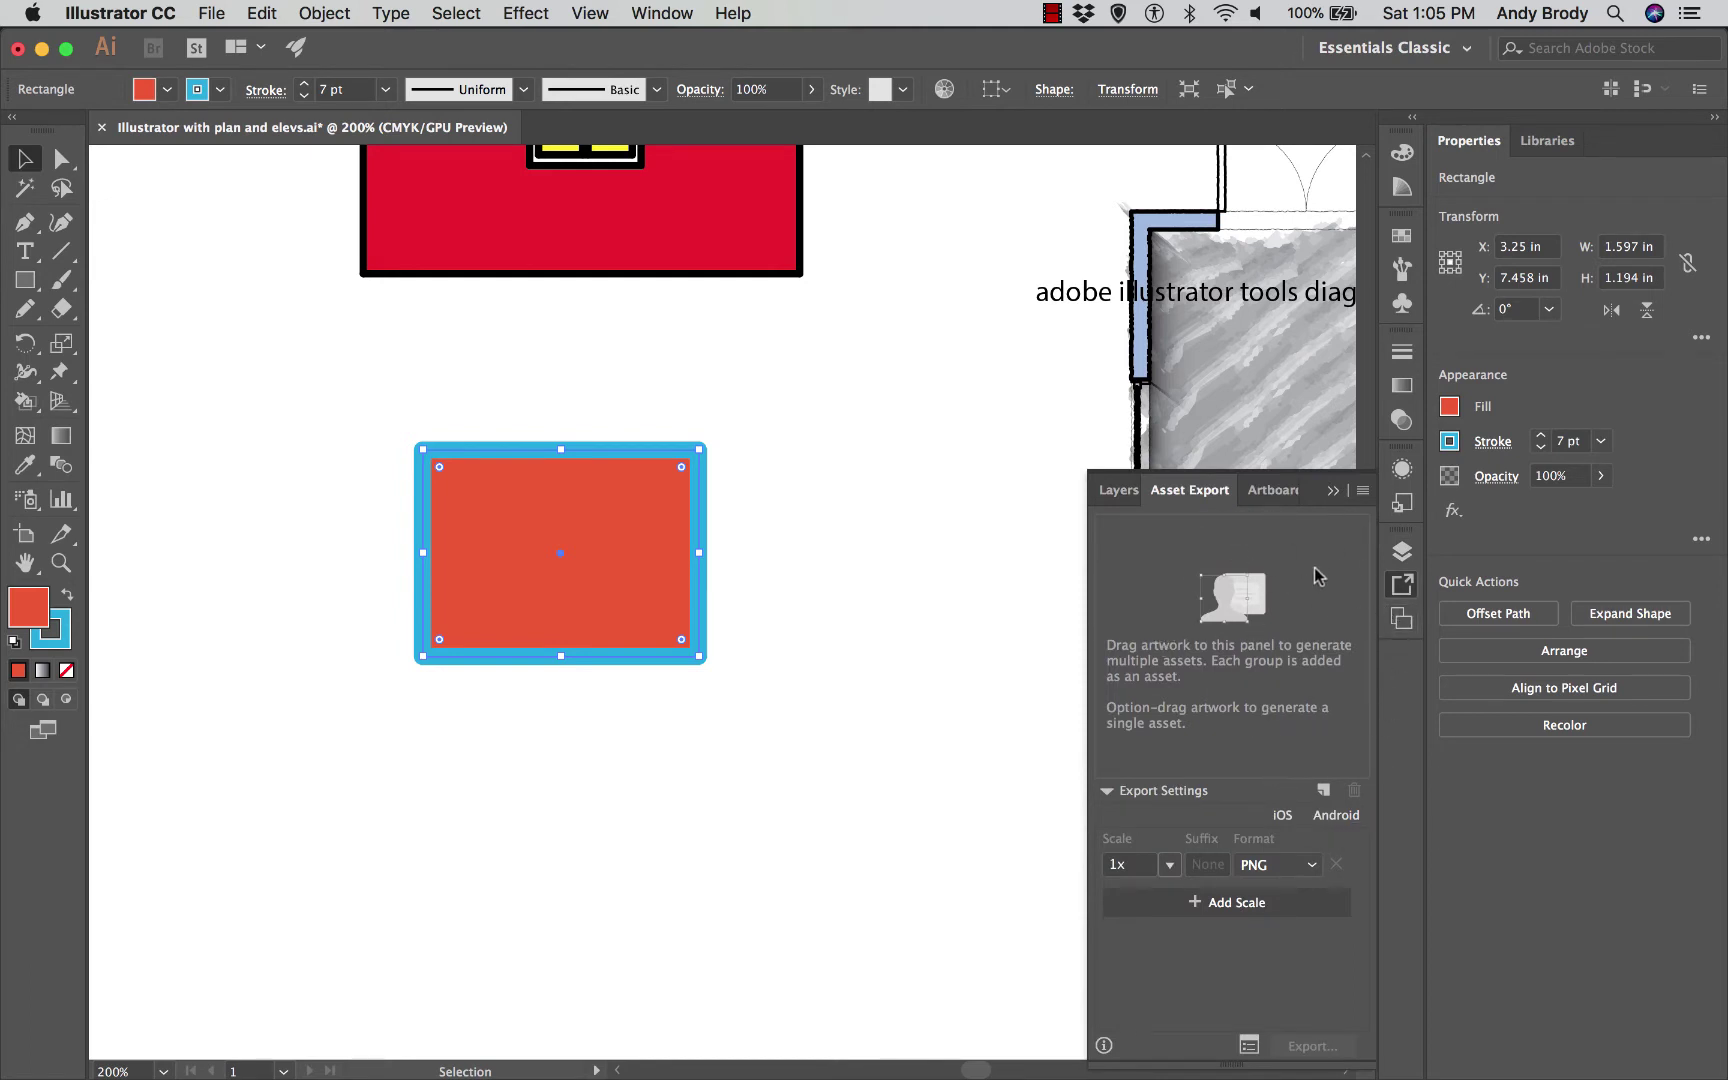
{"action": "left_click", "coordinate": [1337, 491]}
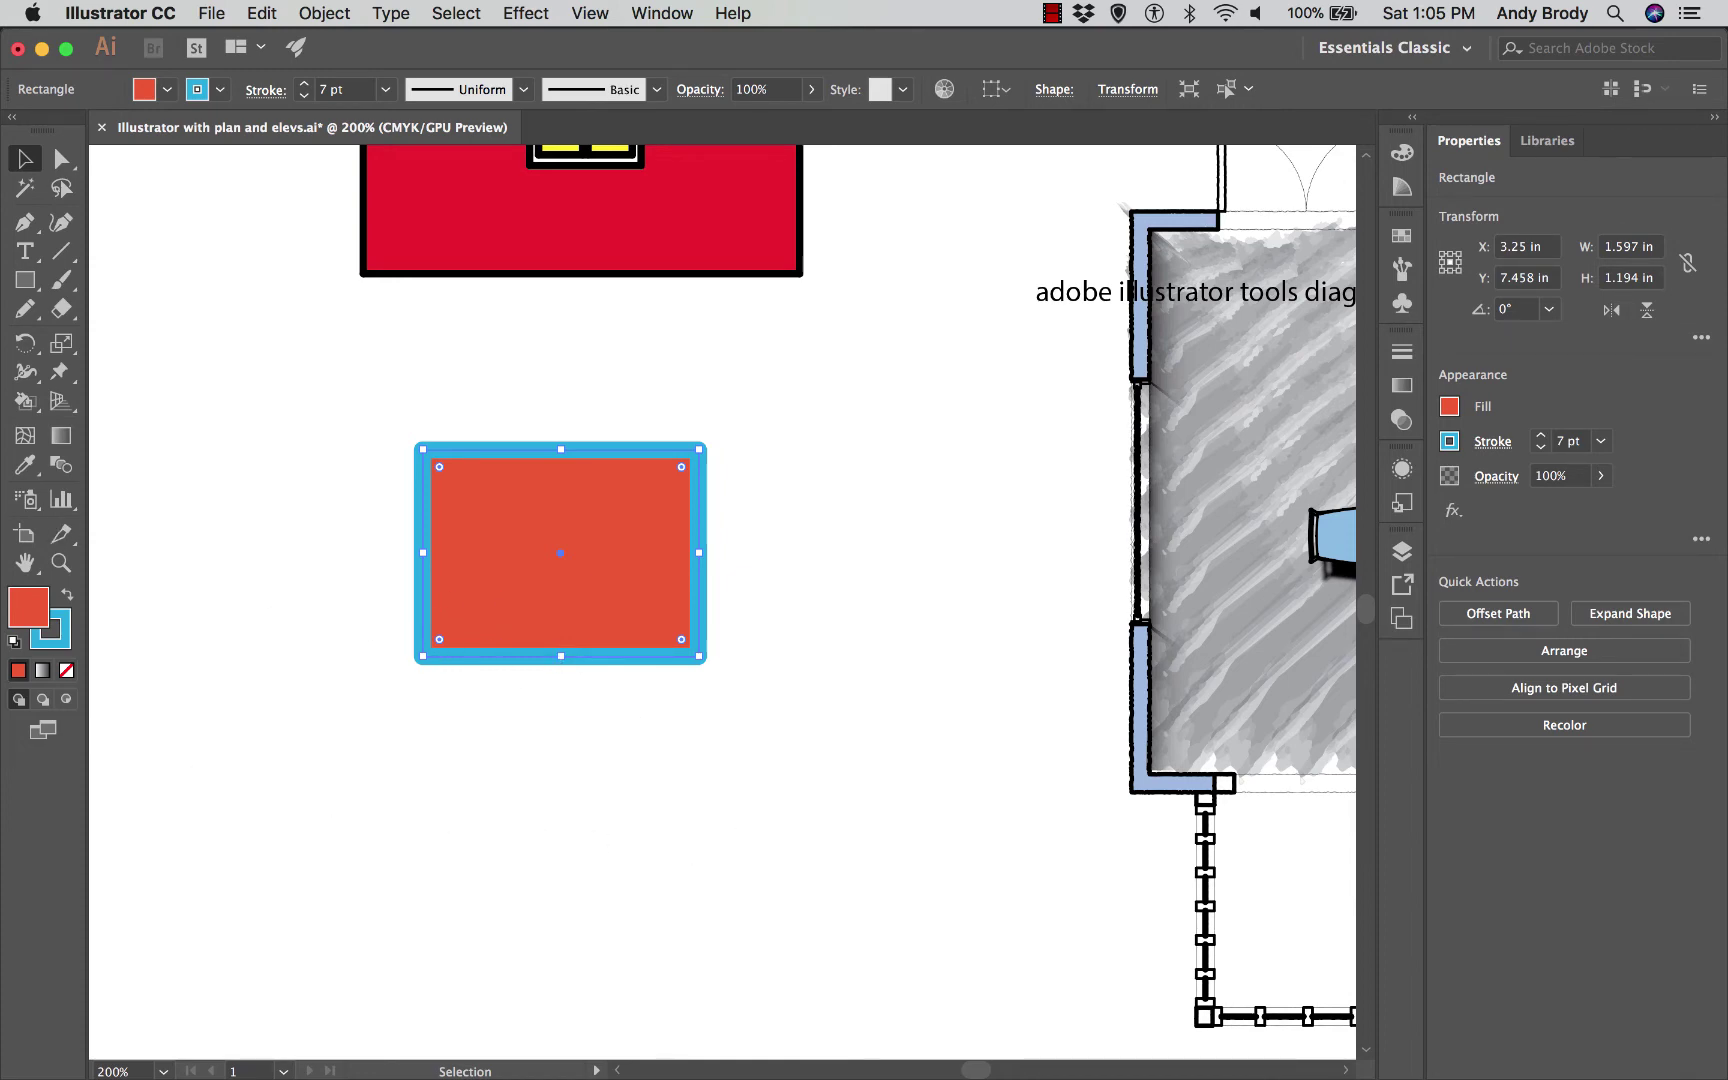
Step: Shift the blue-outlined rectangle slightly right and down, and delete it
{"action": "left_click_drag", "start_coordinate": [640, 586], "coordinate": [548, 553]}
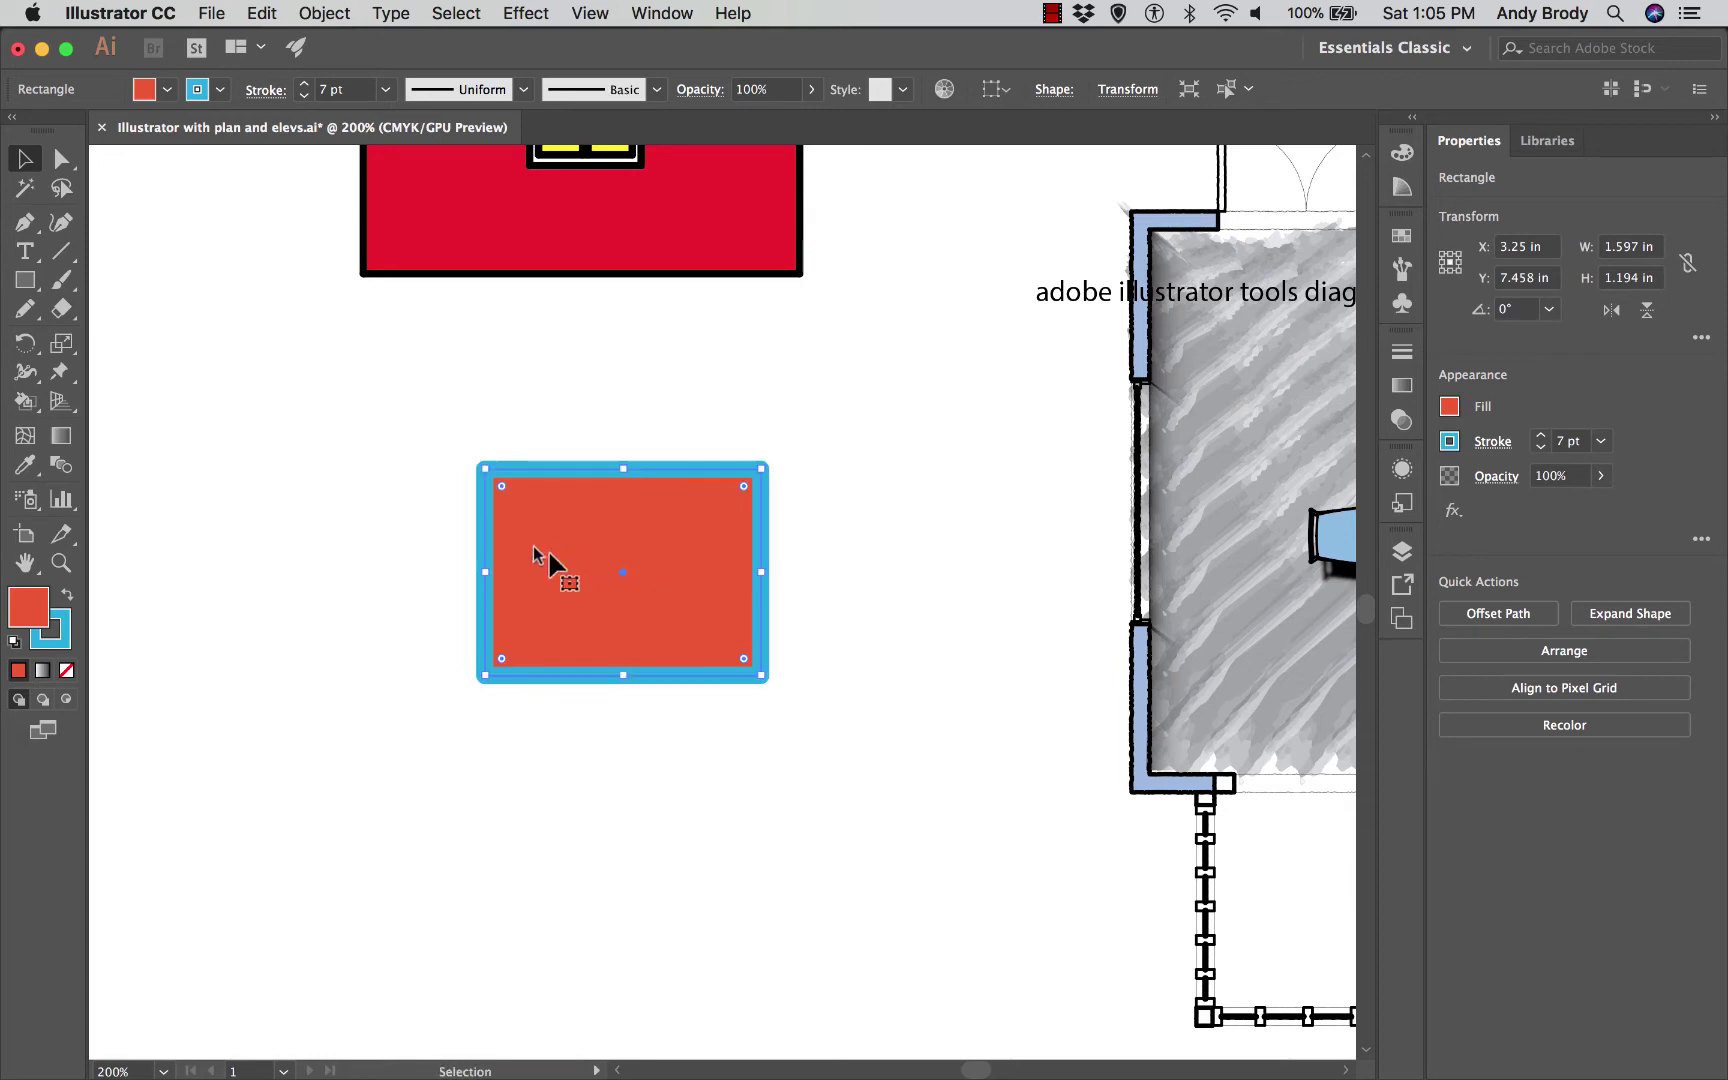
{"action": "key", "text": "Delete"}
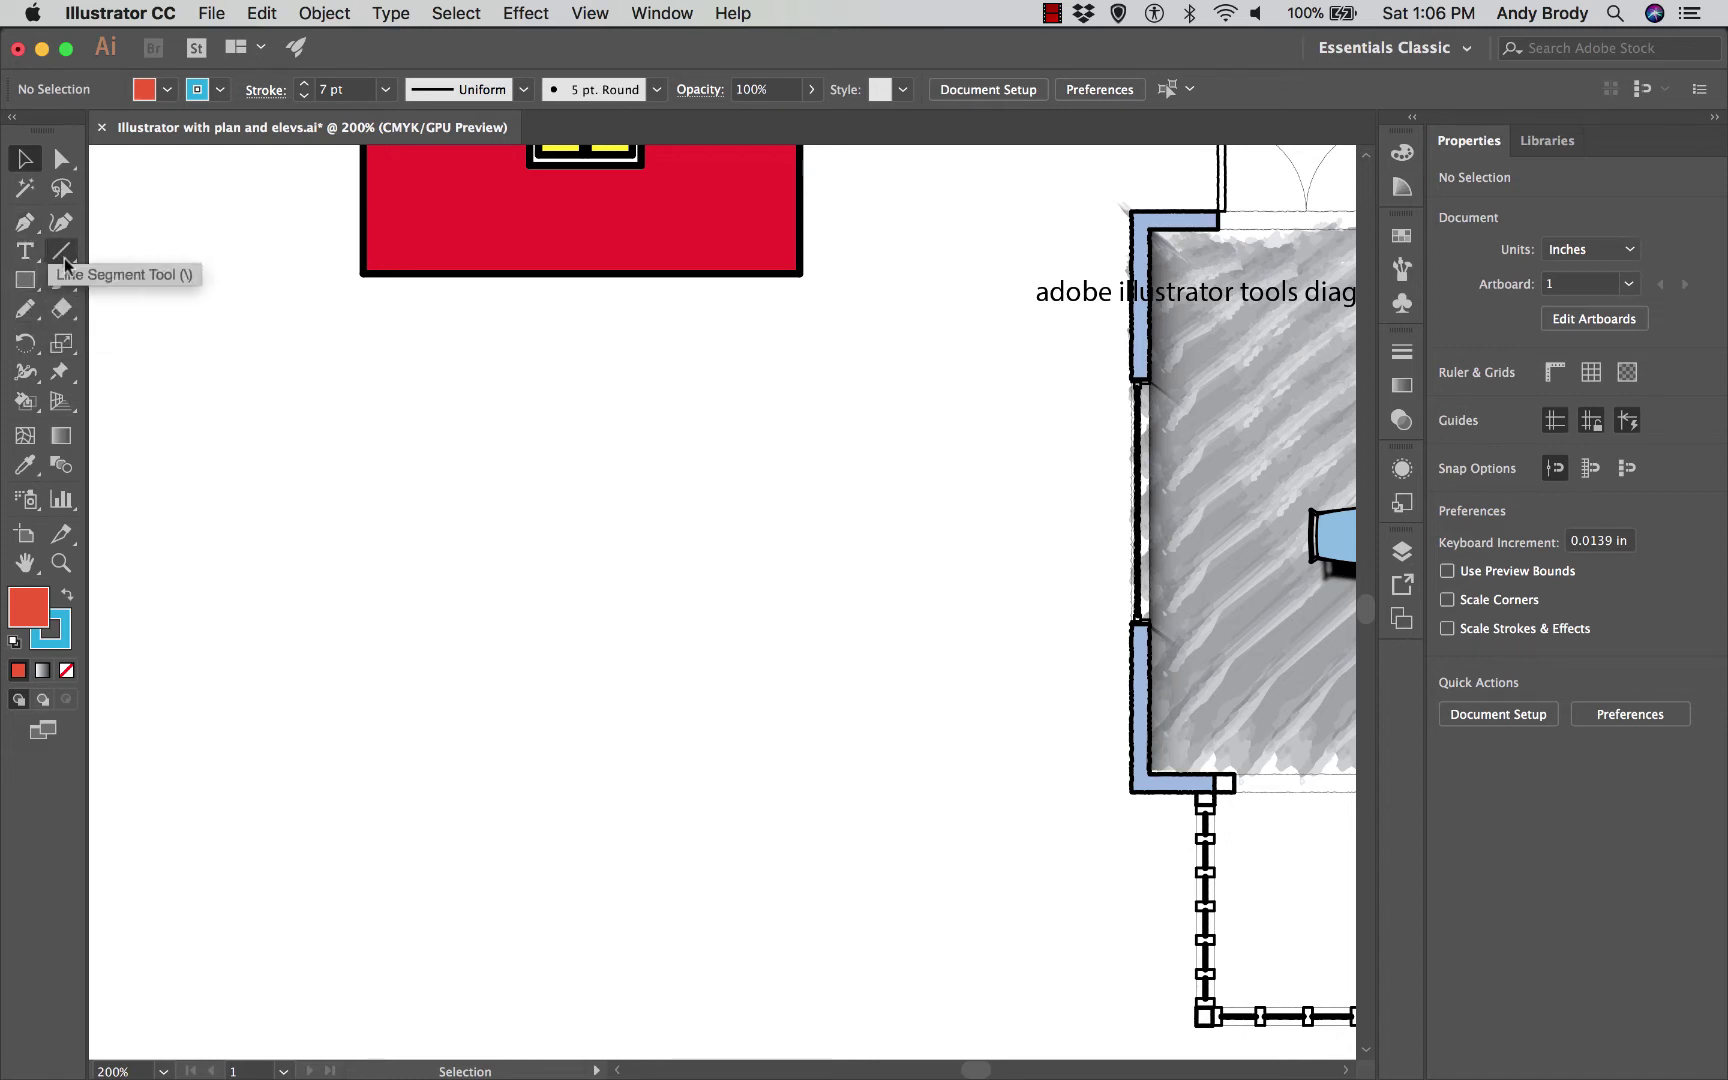
Step: Review the Pencil and Paintbrush tool options without changing any settings
{"action": "double_click", "coordinate": [25, 310]}
{"action": "left_click_drag", "start_coordinate": [717, 343], "coordinate": [613, 345]}
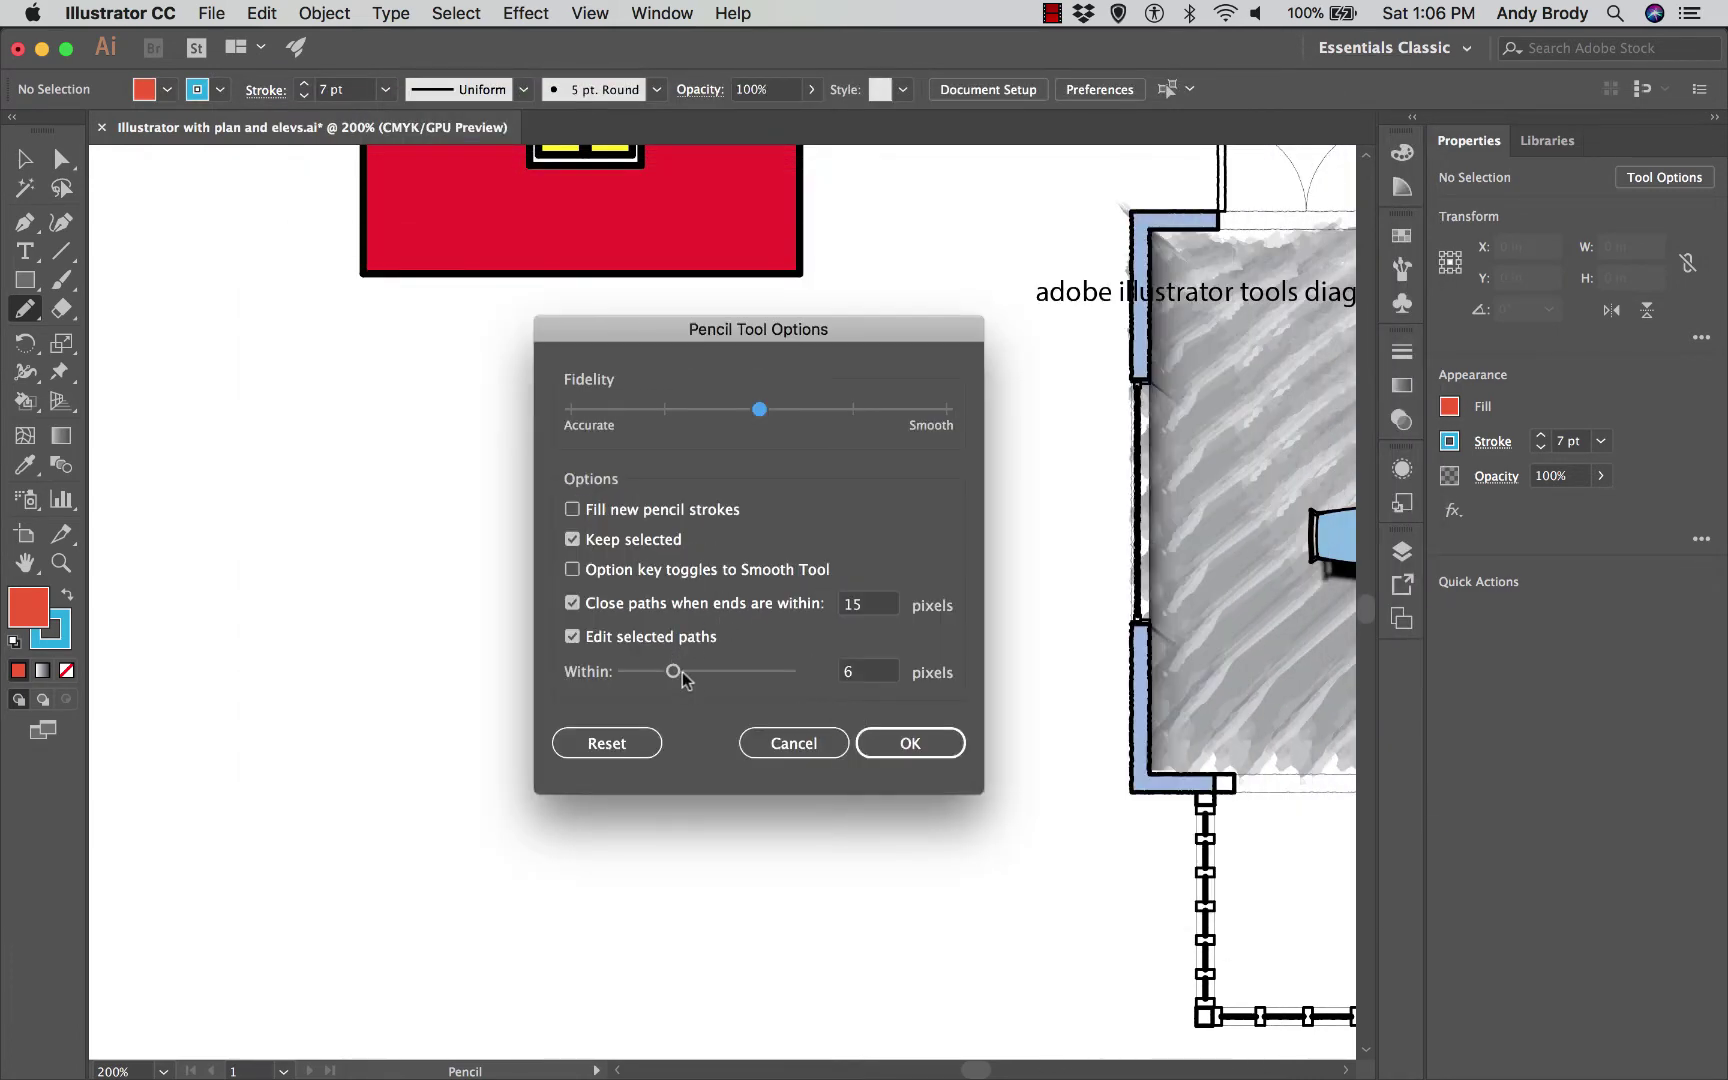
{"action": "left_click", "coordinate": [770, 740]}
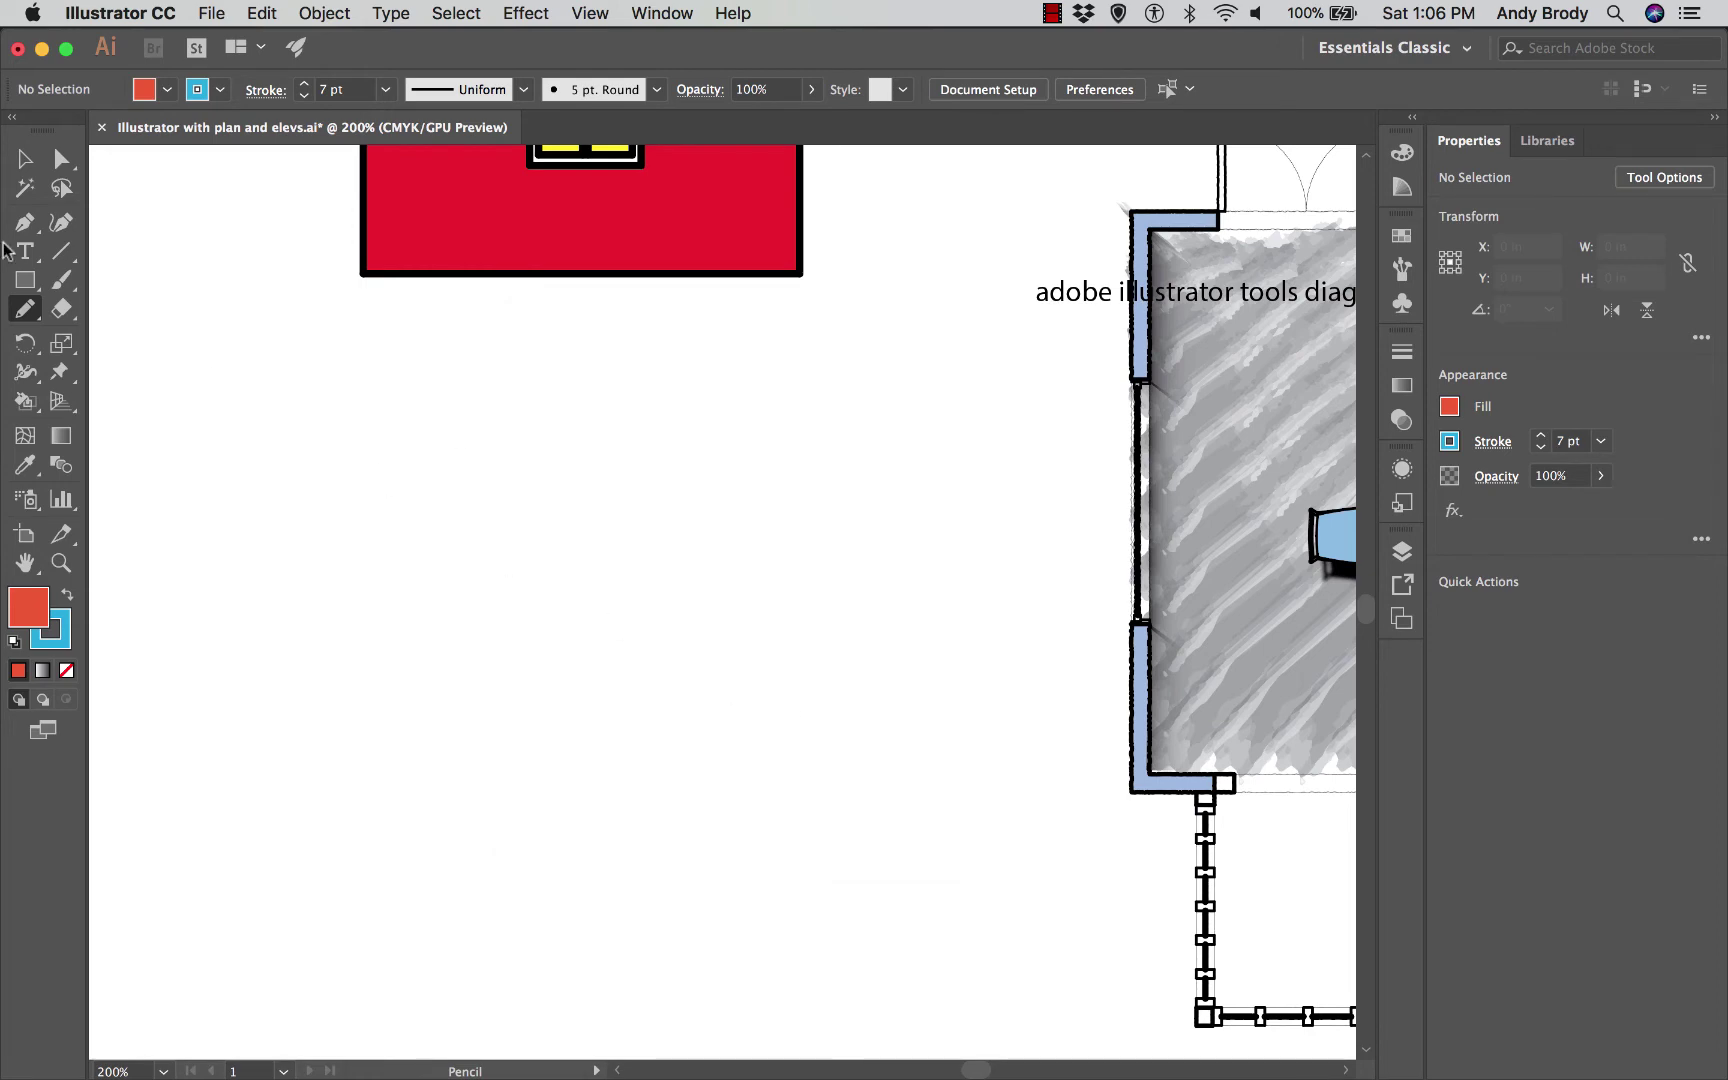
{"action": "double_click", "coordinate": [66, 288]}
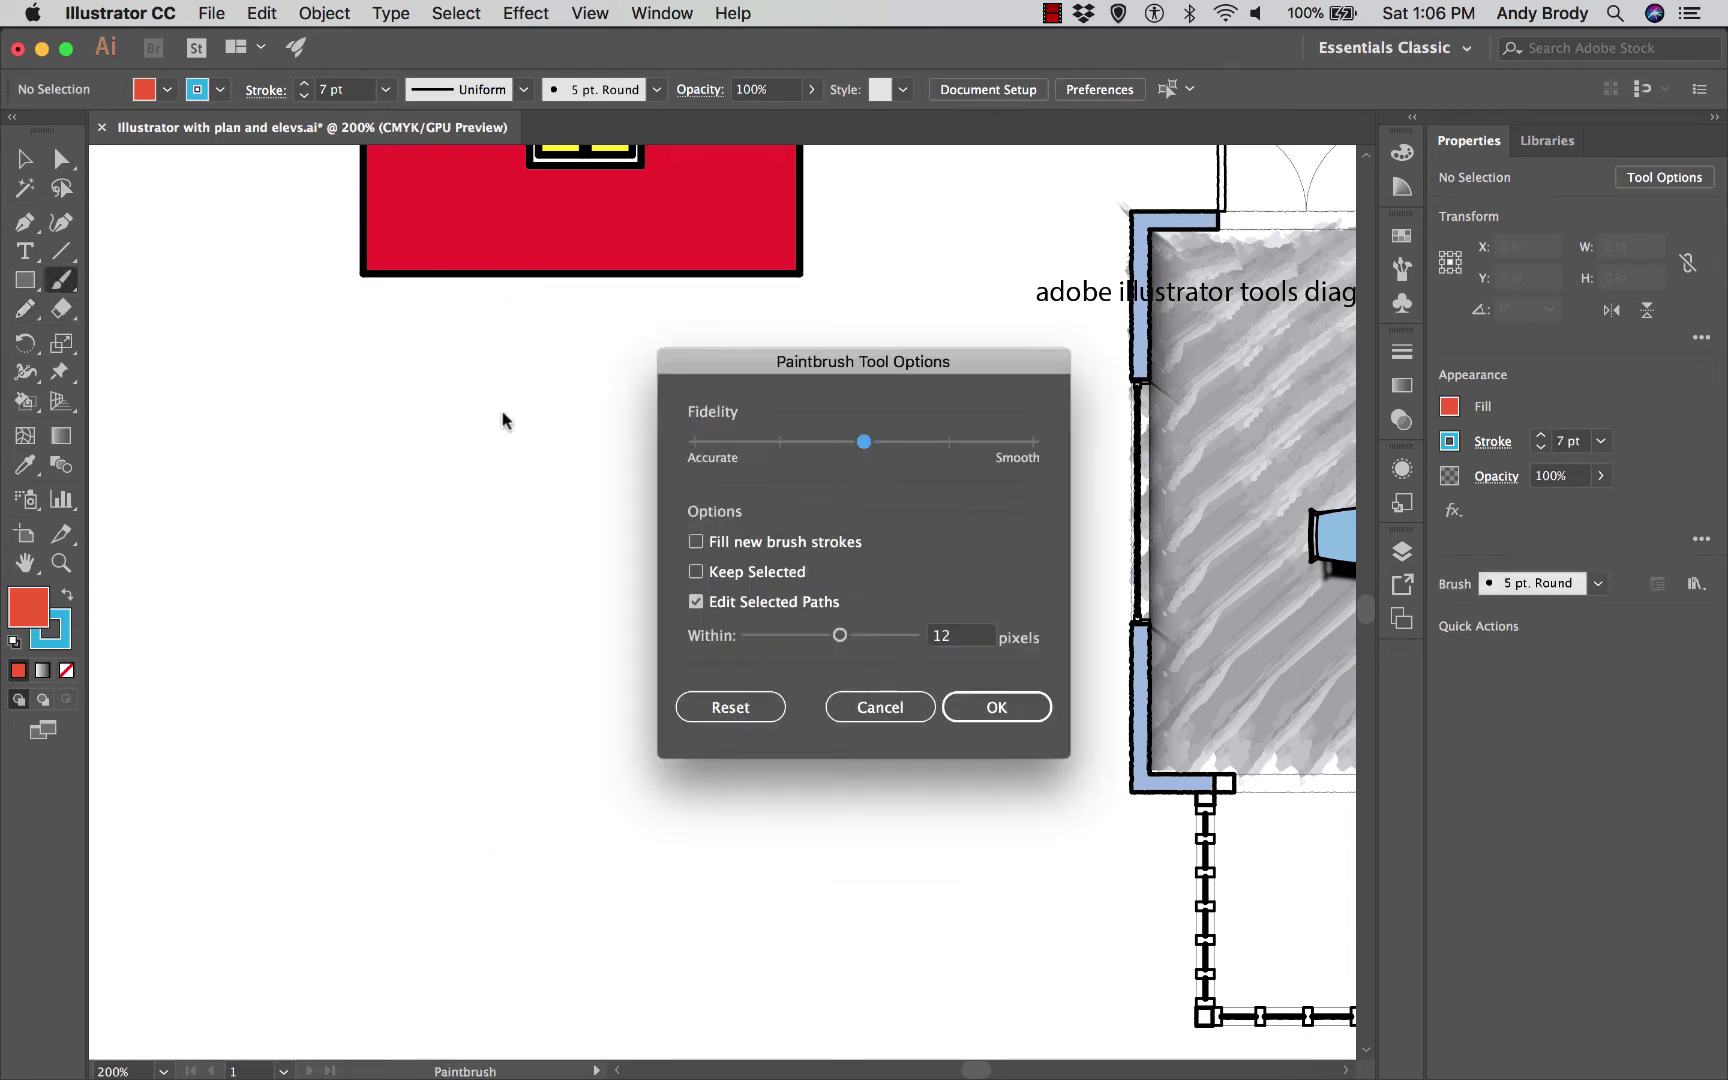
{"action": "left_click", "coordinate": [905, 715]}
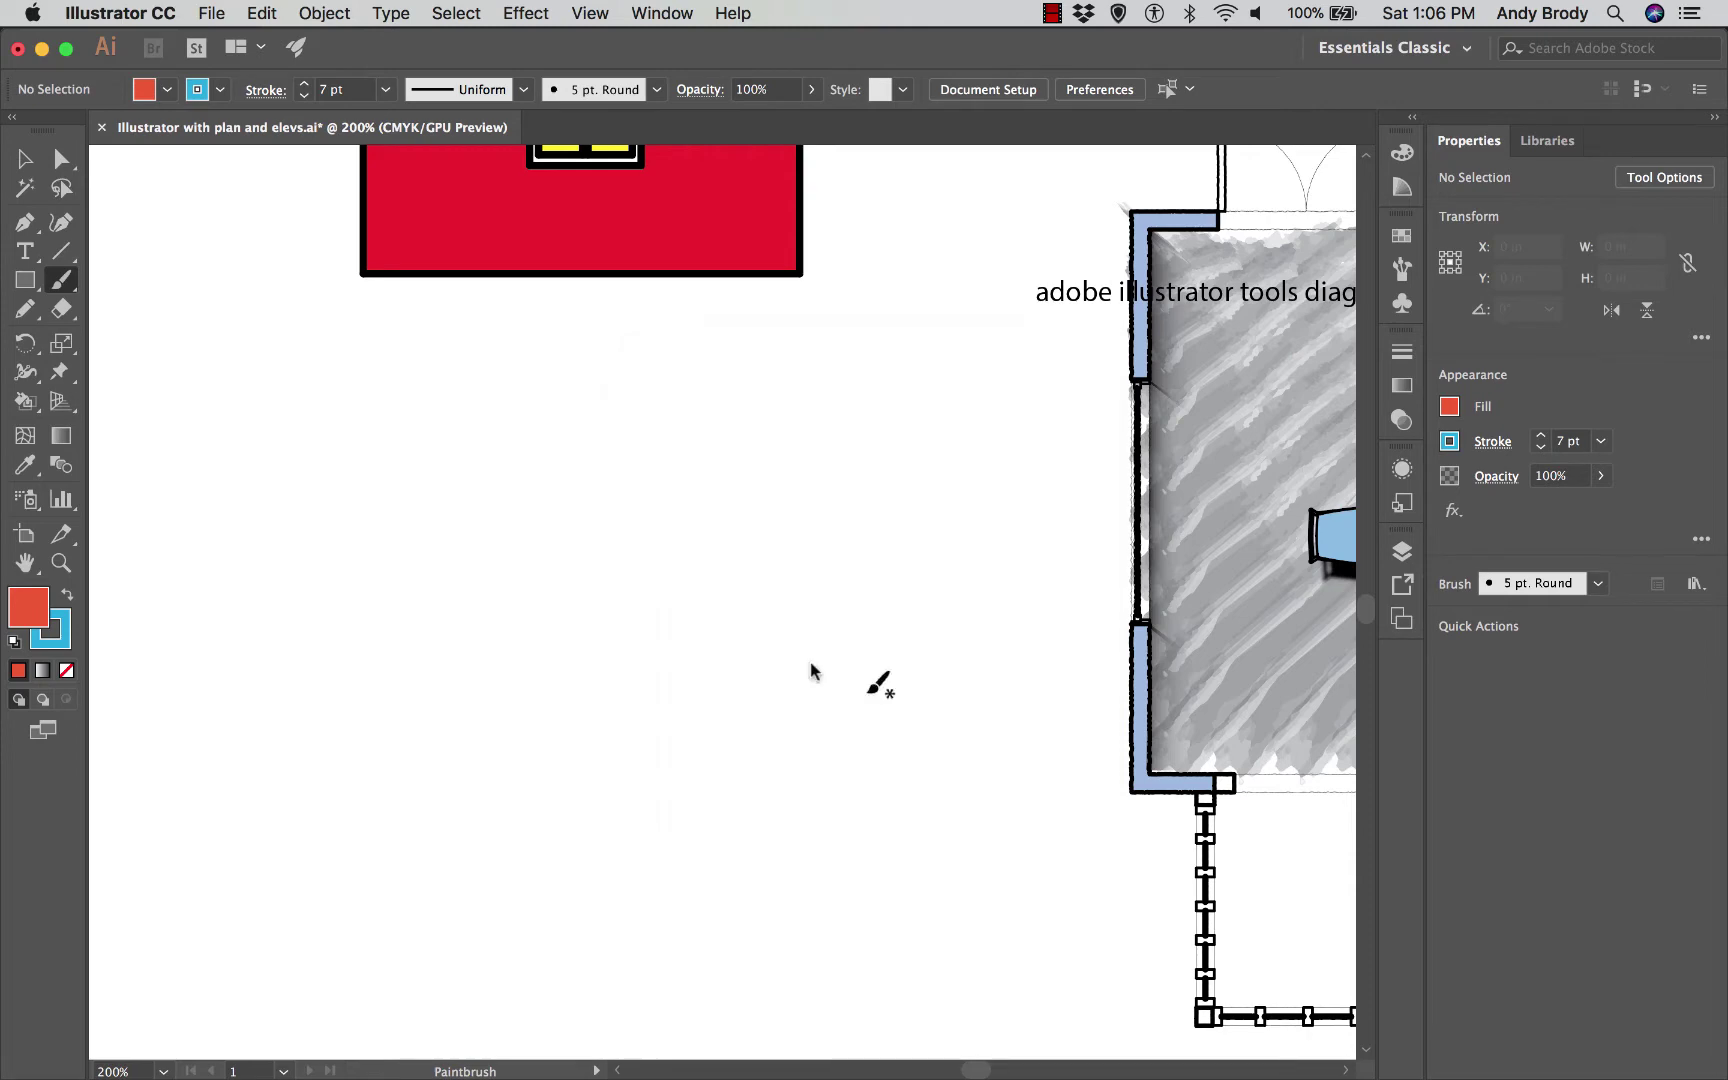
Step: Draw a closed, irregular eight-point polygon of straight segments with the Pen tool below the red elevation
{"action": "left_click", "coordinate": [25, 228]}
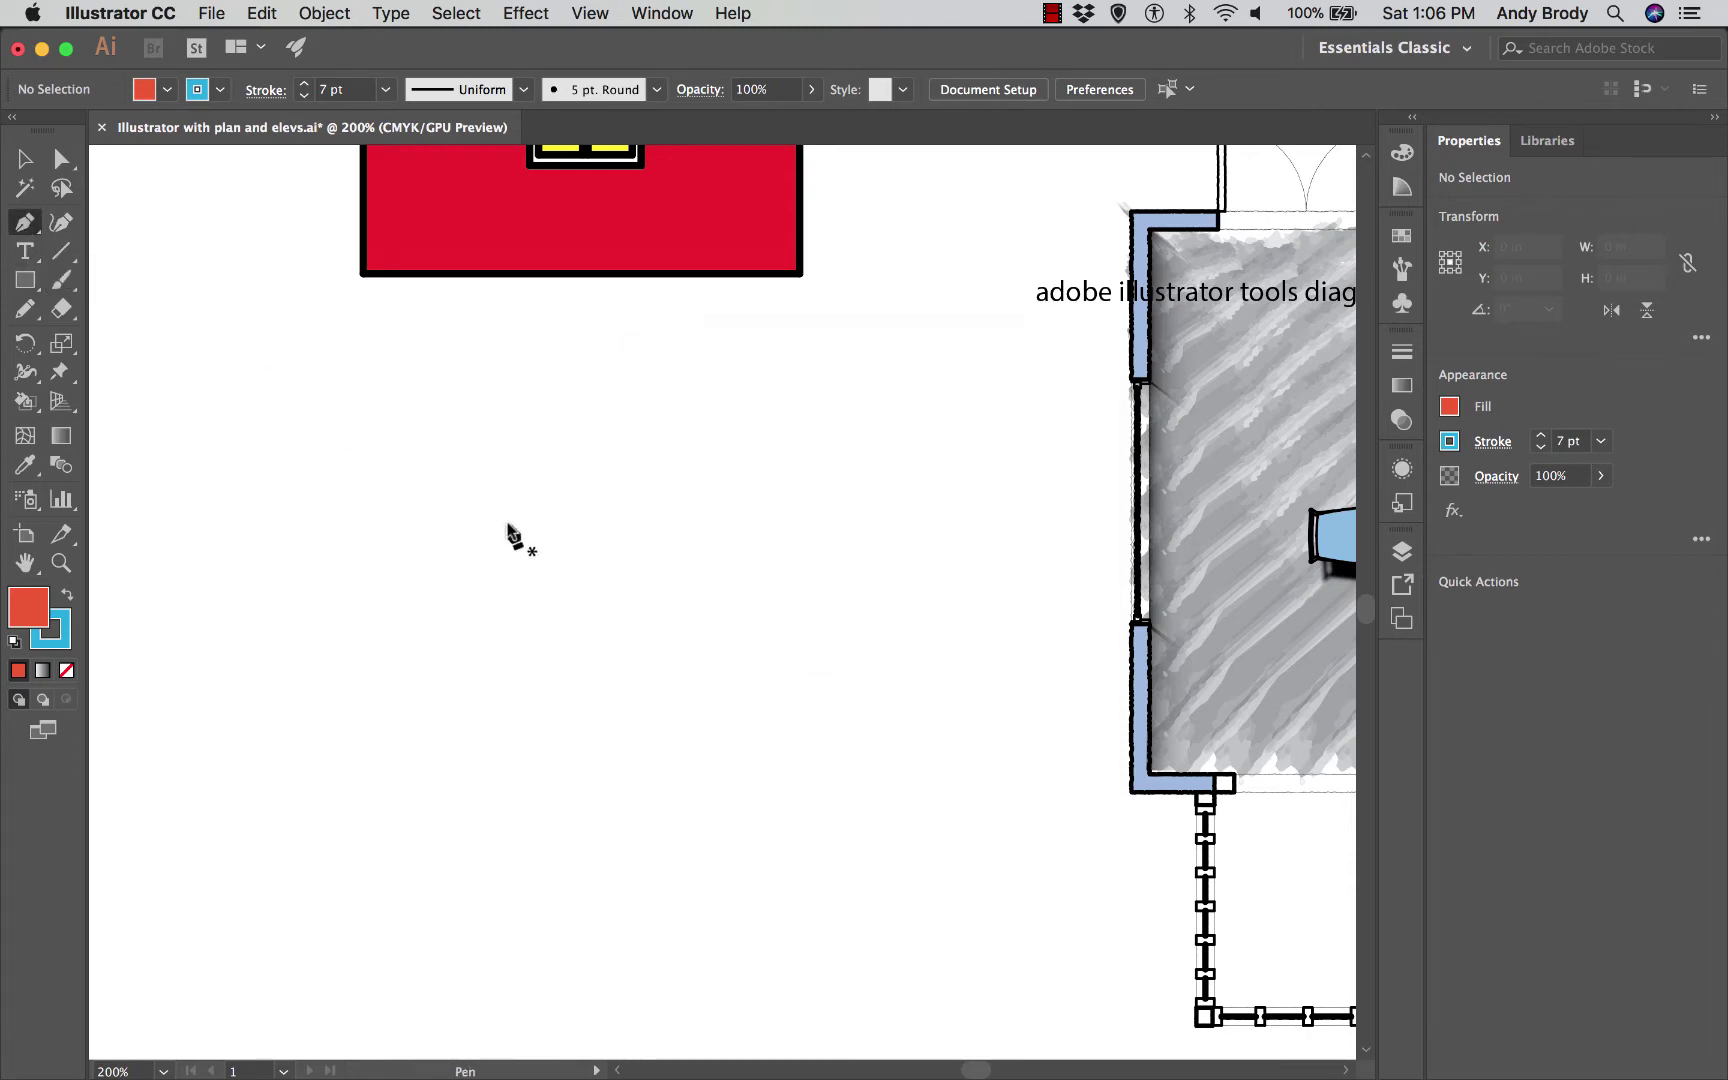
{"action": "left_click", "coordinate": [437, 467]}
{"action": "left_click", "coordinate": [633, 465]}
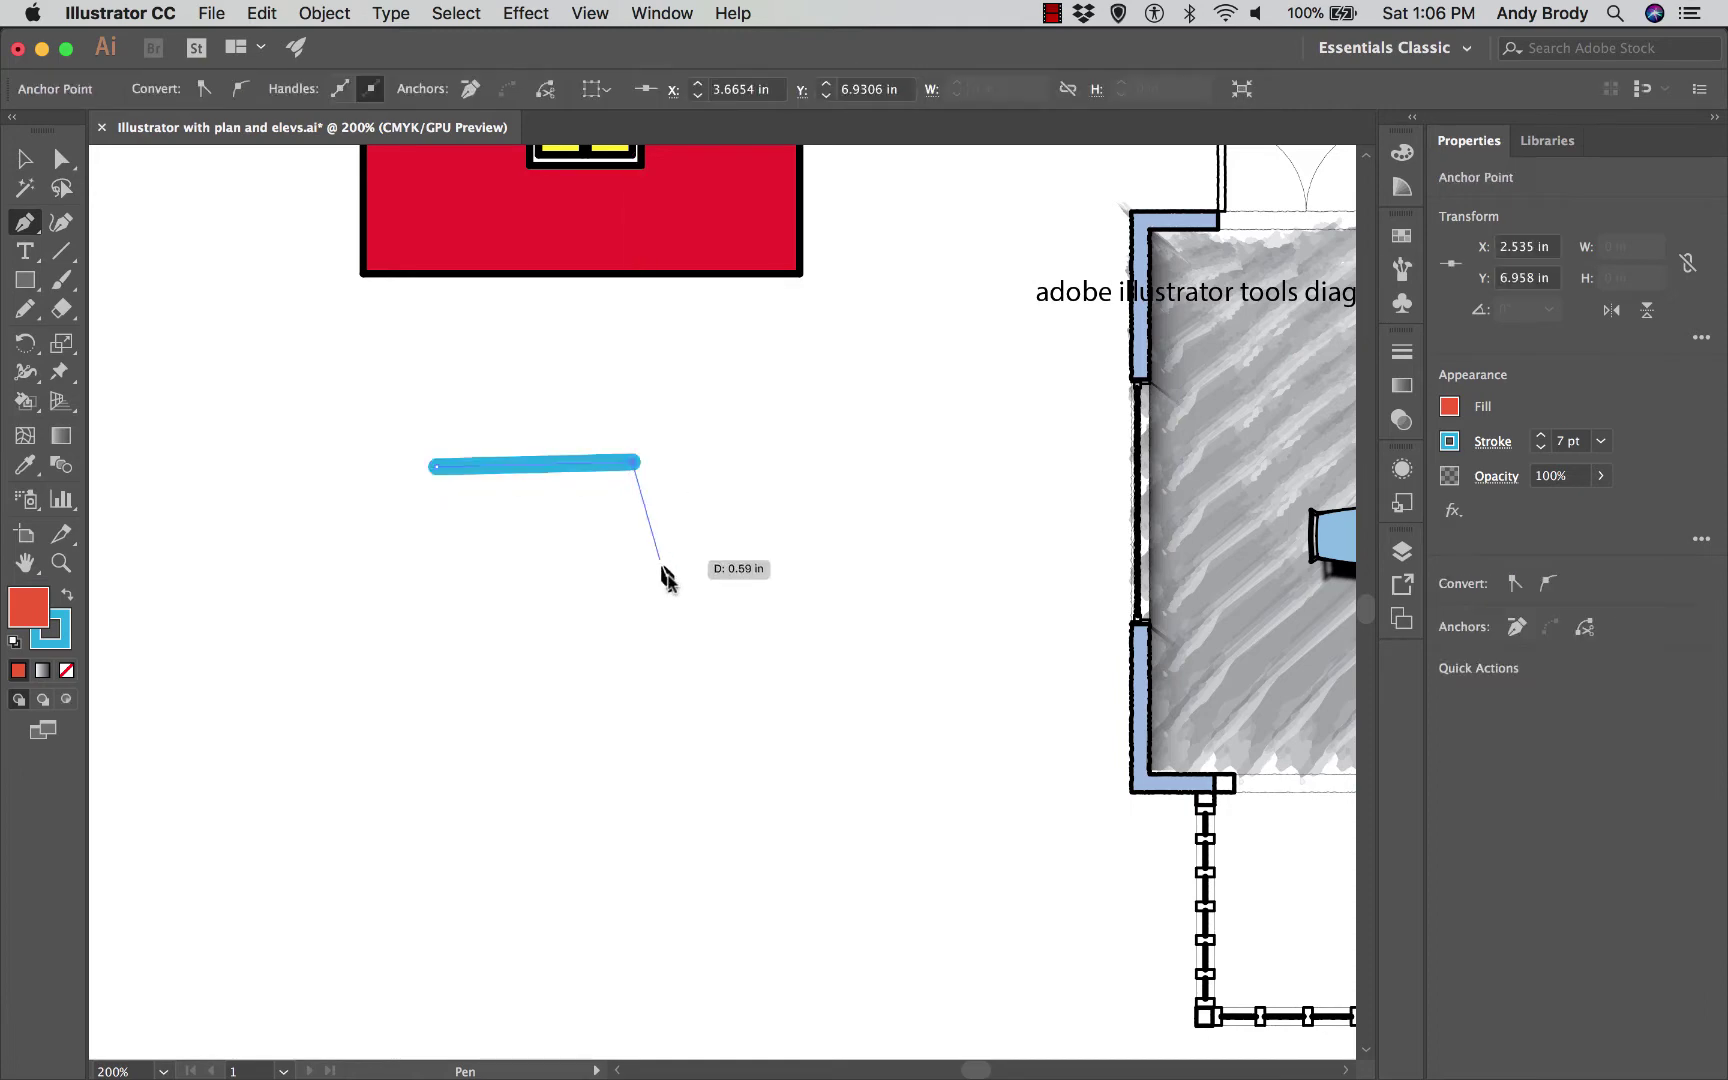
{"action": "left_click", "coordinate": [668, 577]}
{"action": "left_click", "coordinate": [613, 724]}
{"action": "left_click", "coordinate": [476, 611]}
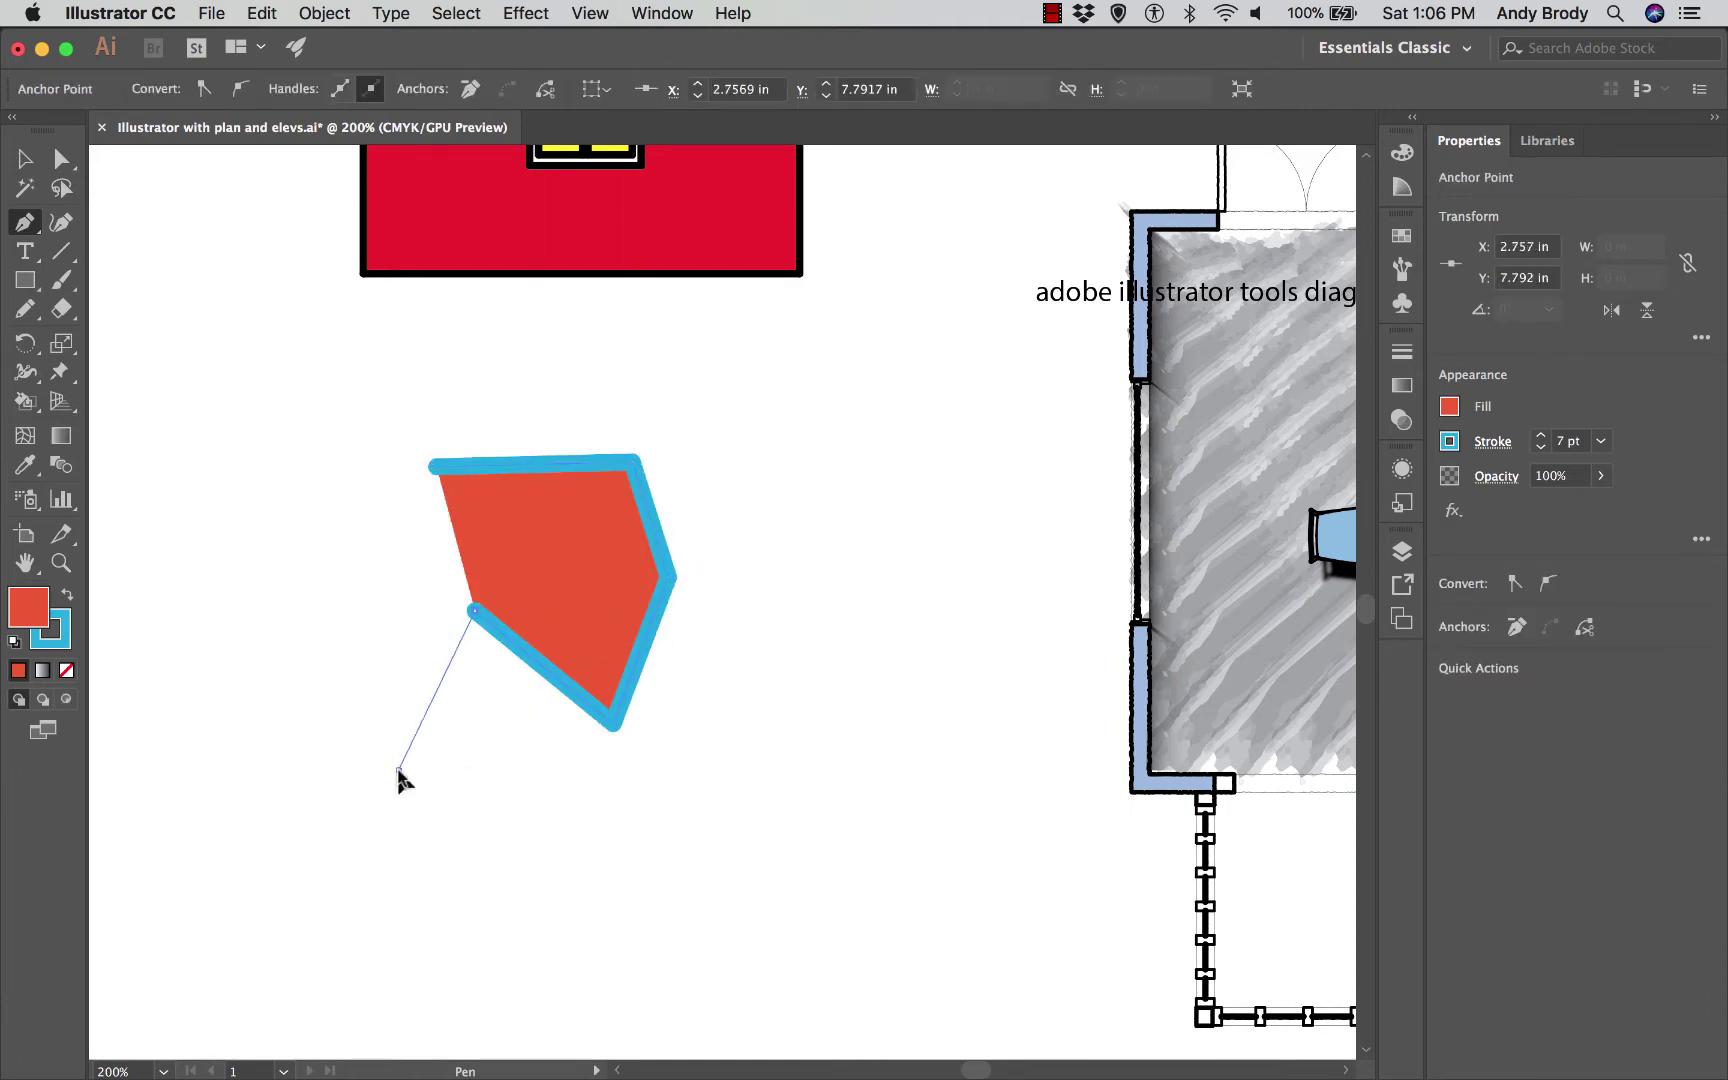
{"action": "left_click", "coordinate": [398, 770]}
{"action": "left_click", "coordinate": [210, 541]}
{"action": "left_click", "coordinate": [279, 399]}
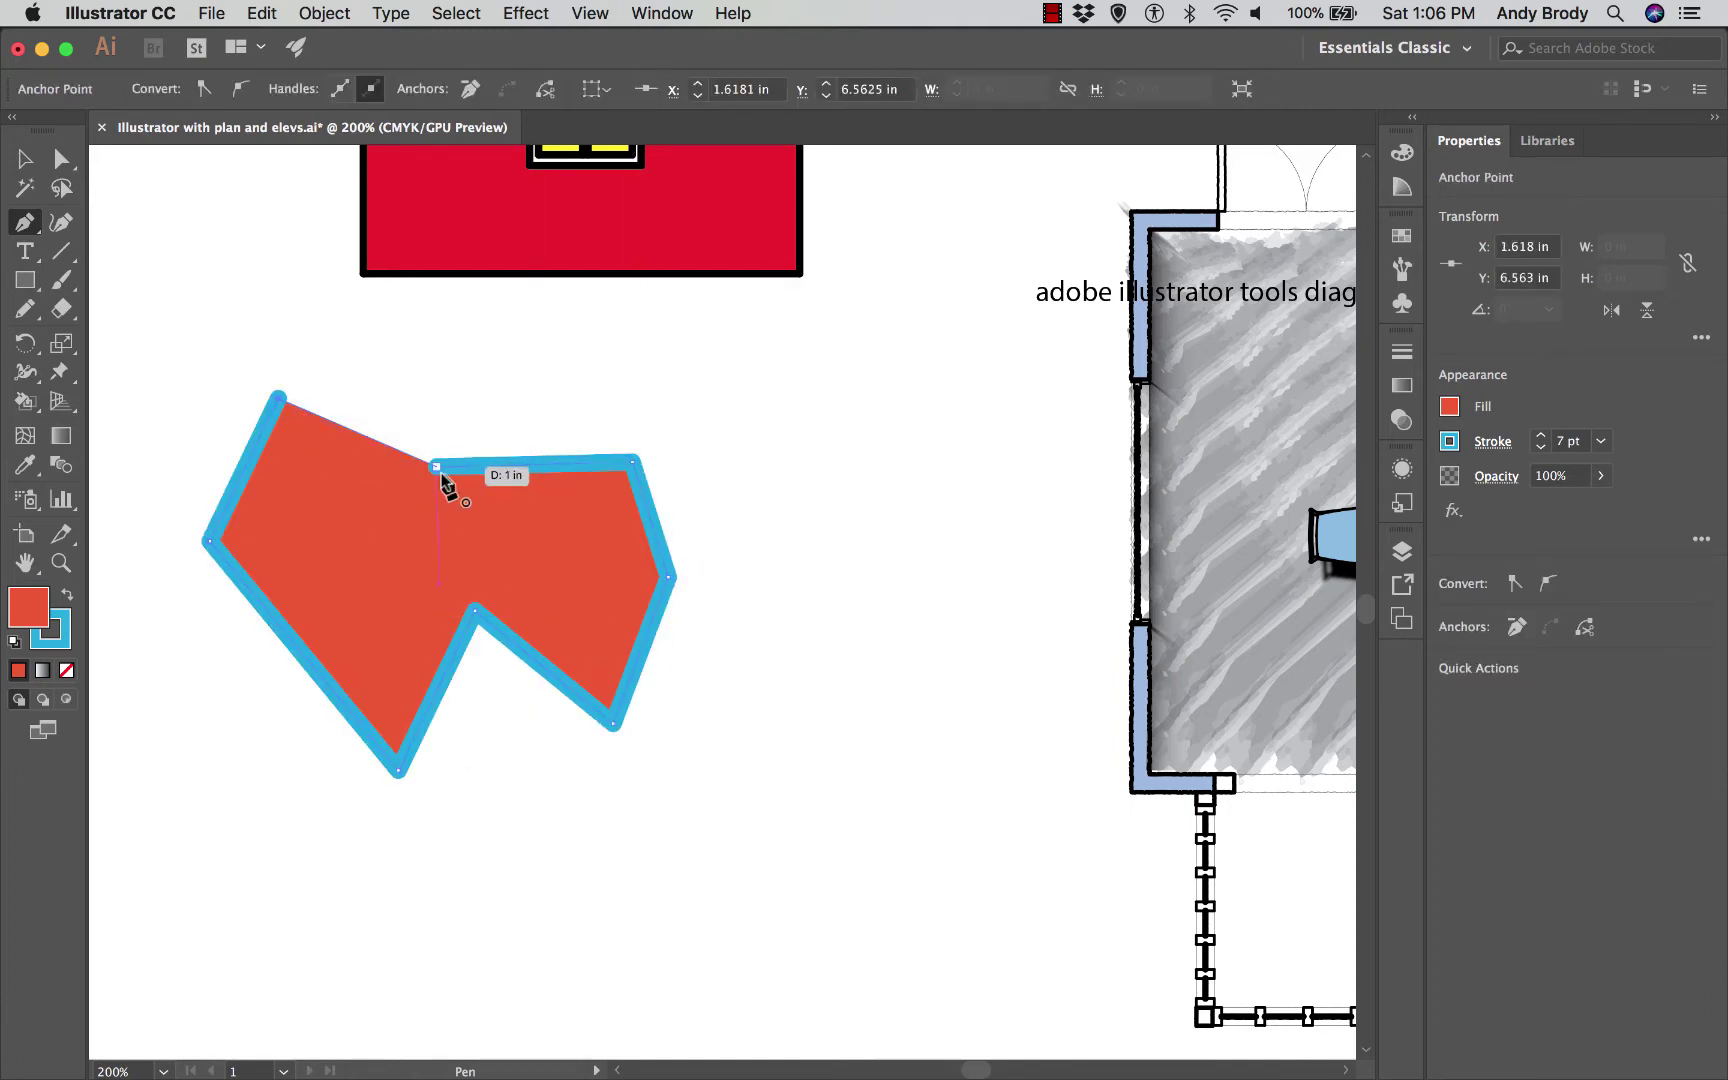
{"action": "left_click", "coordinate": [437, 466]}
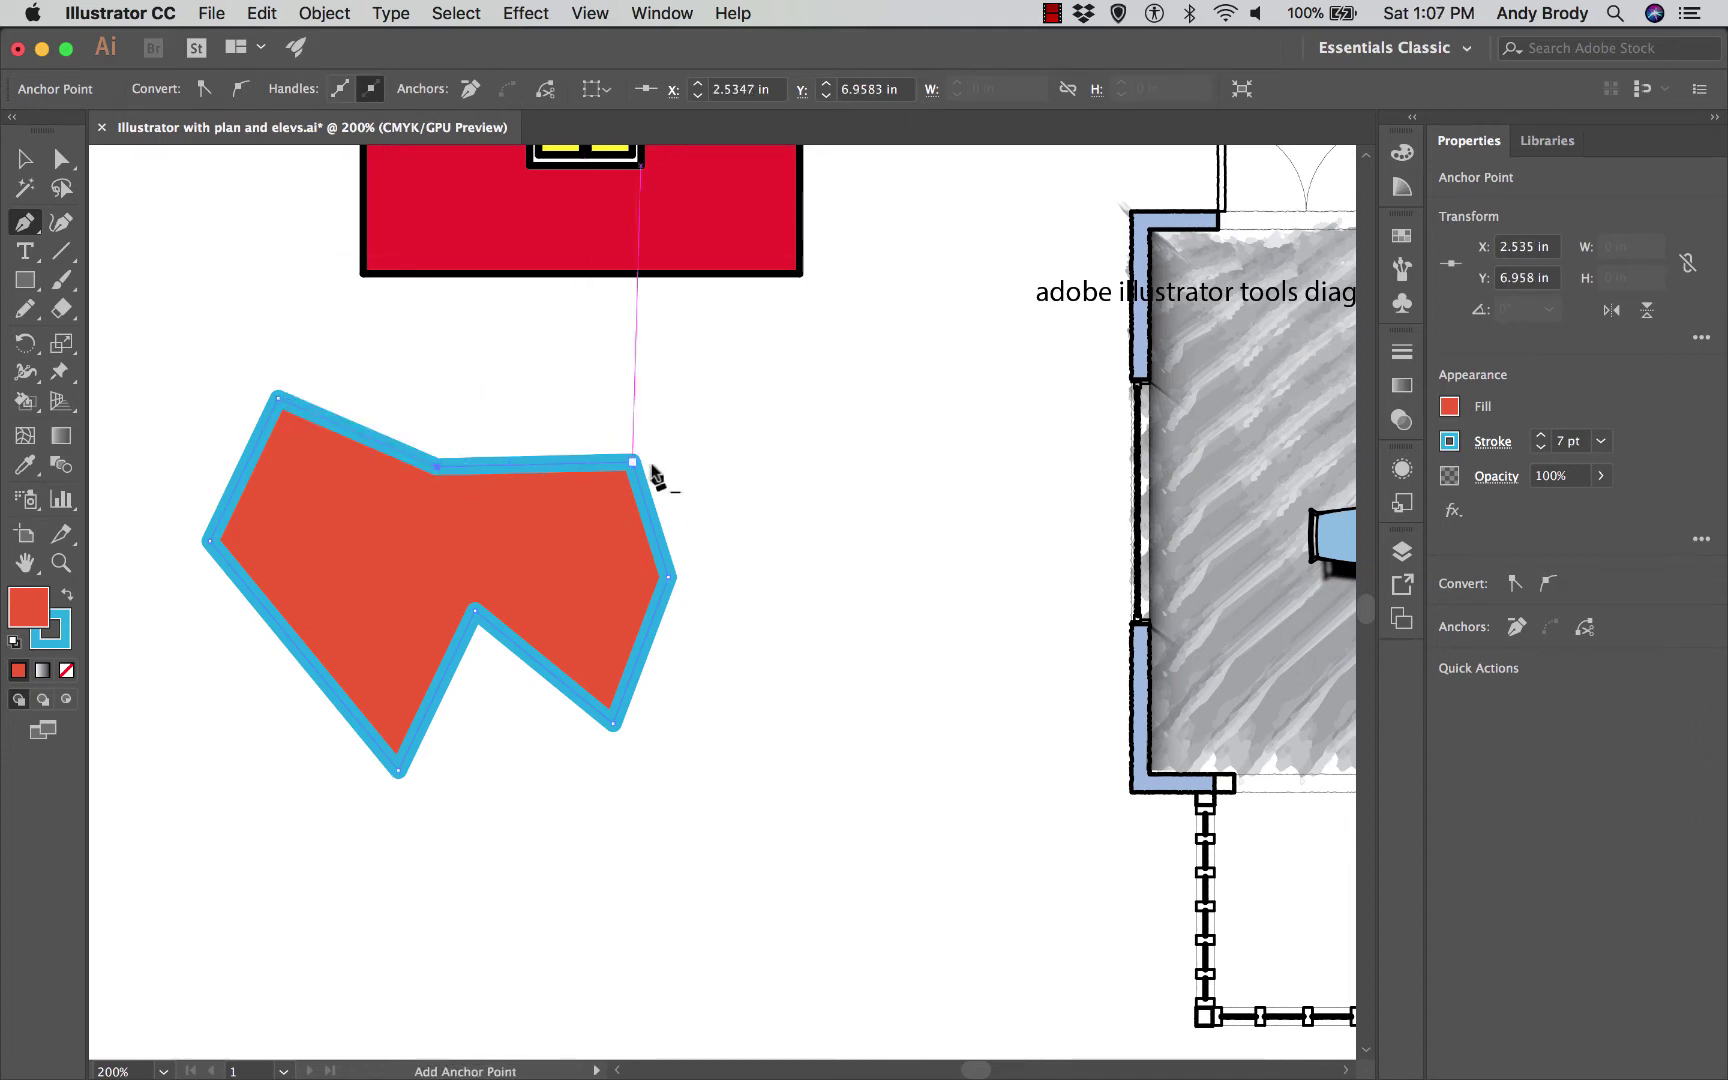
Step: Draw a closed shape mixing curved and straight segments with the Pen tool, overlapping the polygon's right side
{"action": "mouse_move", "coordinate": [691, 367]}
{"action": "left_mouse_down"}
{"action": "mouse_move", "coordinate": [738, 366]}
{"action": "mouse_move", "coordinate": [829, 417]}
{"action": "mouse_move", "coordinate": [871, 479]}
{"action": "left_mouse_up"}
{"action": "left_click_drag", "start_coordinate": [857, 568], "coordinate": [733, 513]}
{"action": "left_click", "coordinate": [733, 518]}
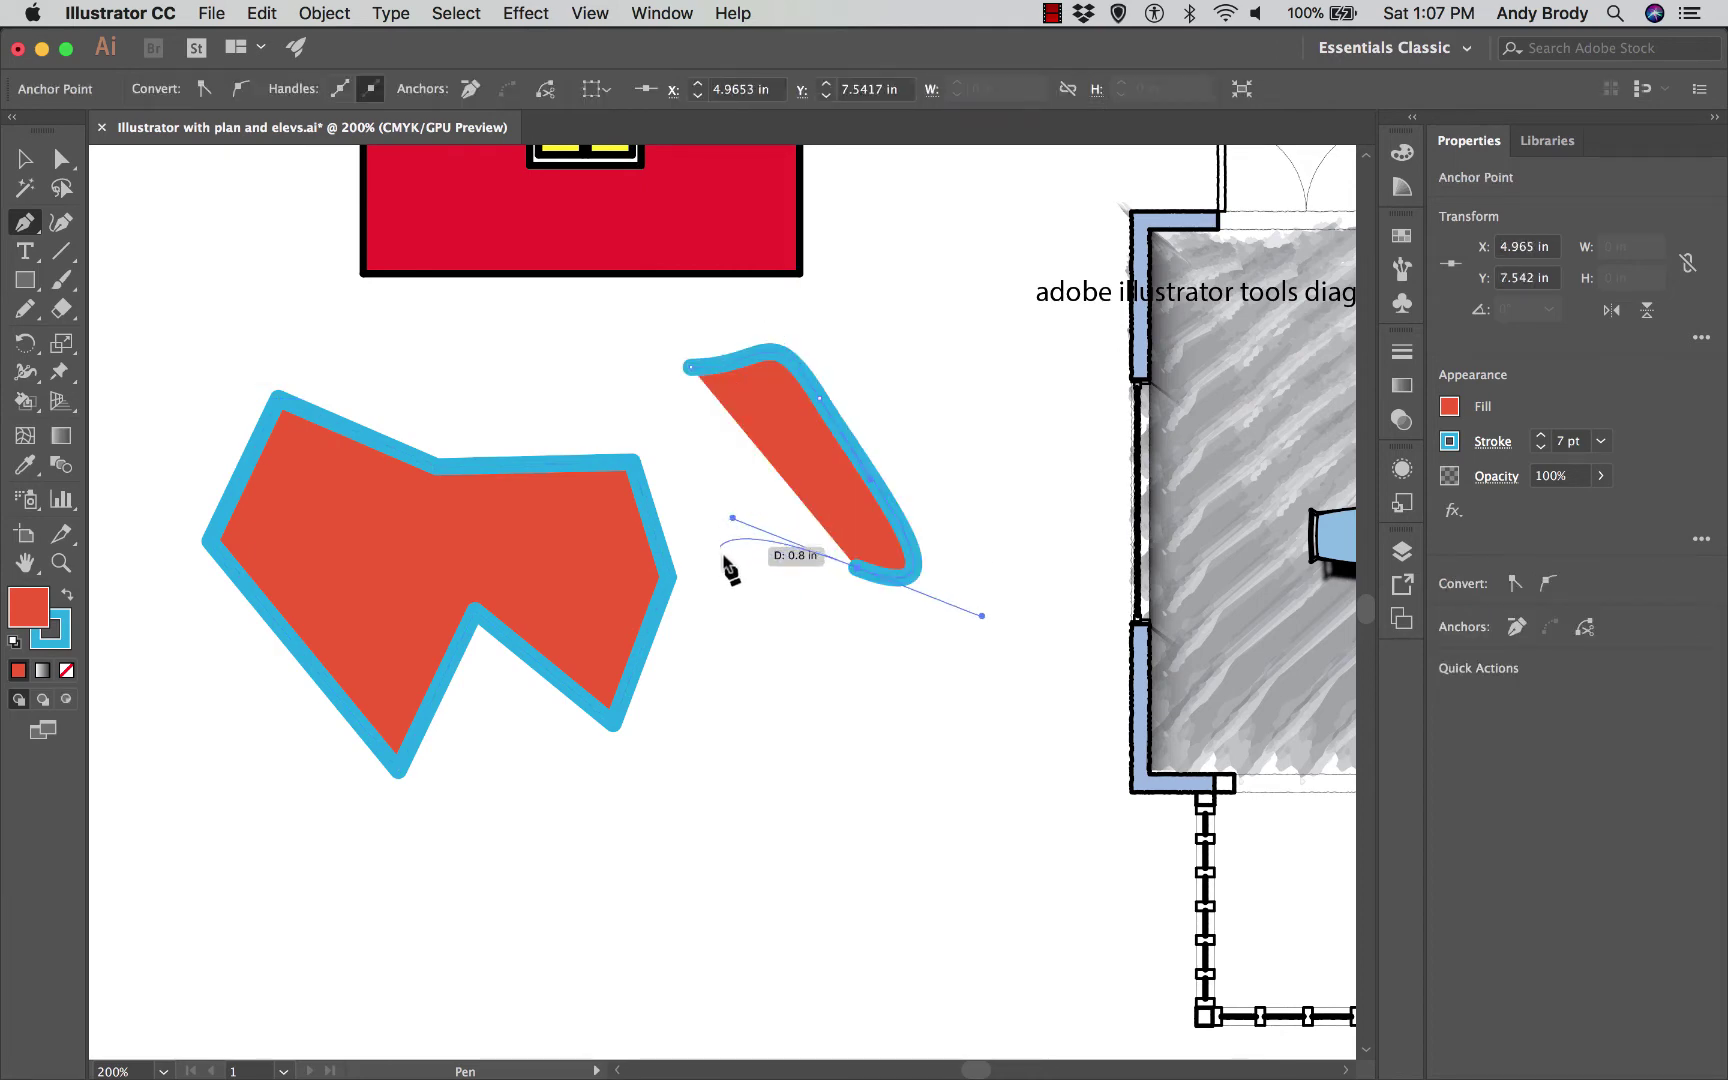
{"action": "left_click_drag", "start_coordinate": [733, 578], "coordinate": [769, 696]}
{"action": "left_click", "coordinate": [668, 702]}
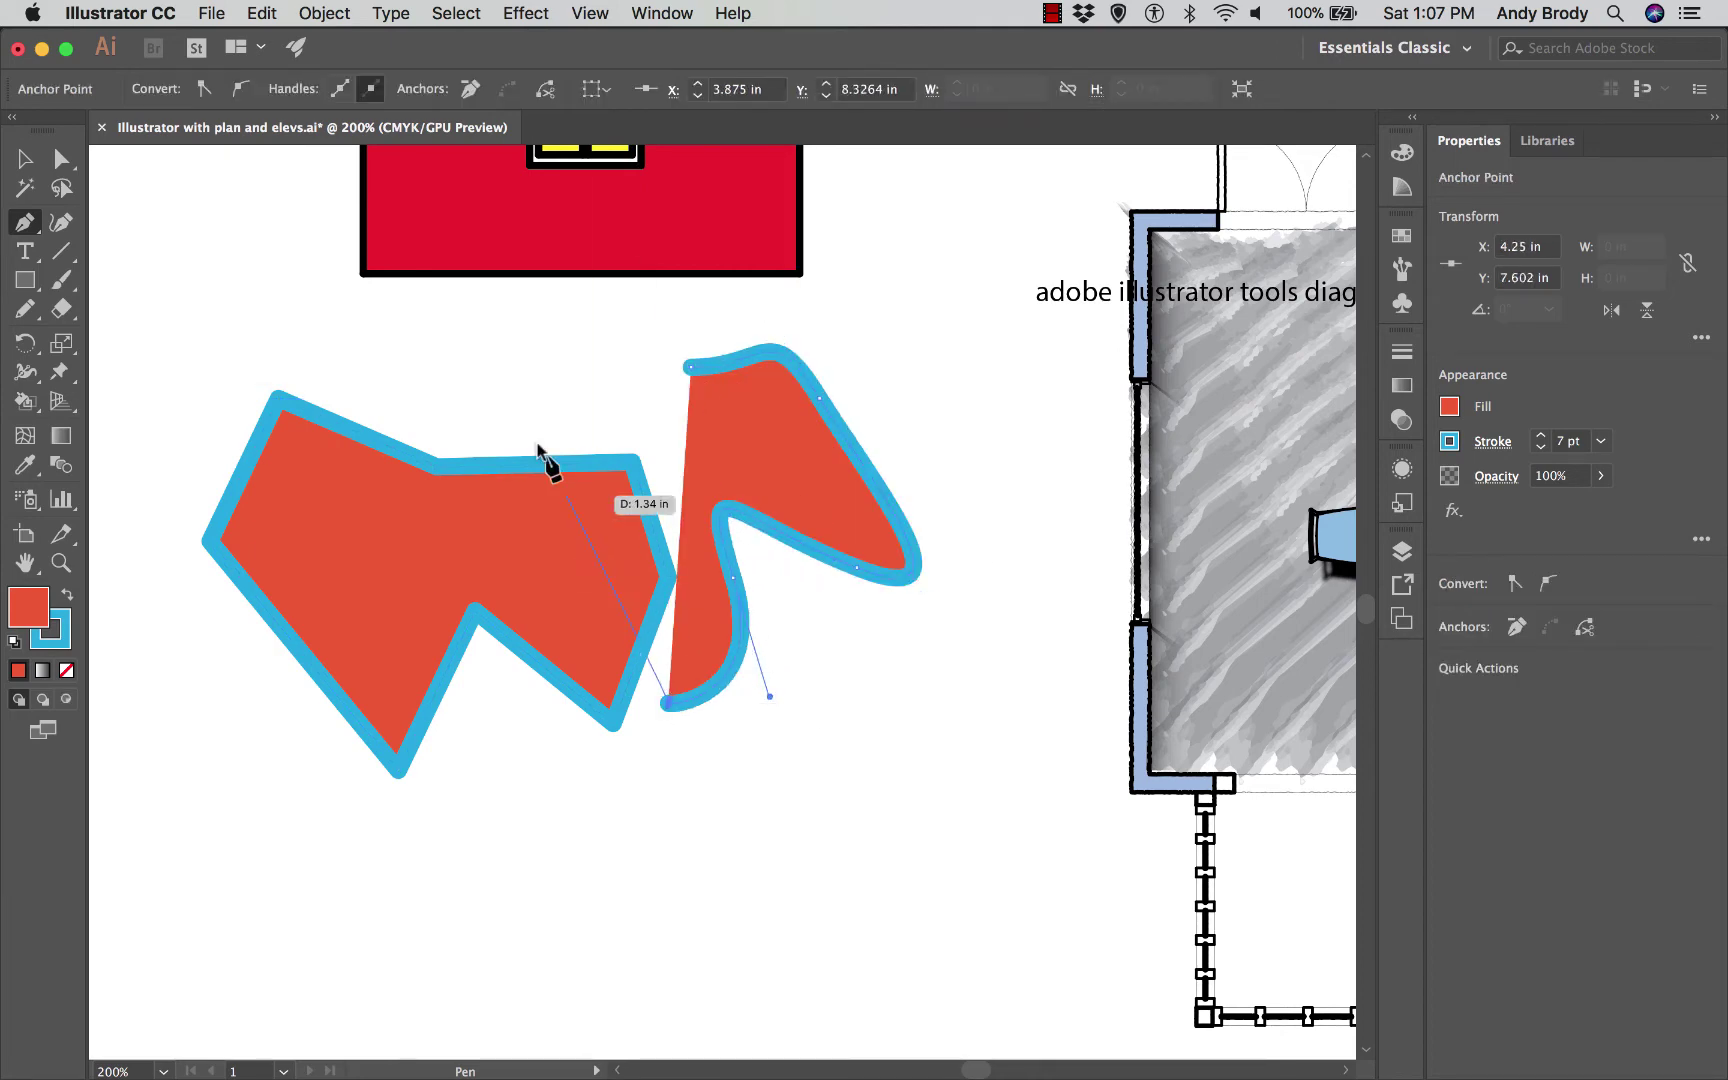
{"action": "left_click_drag", "start_coordinate": [493, 368], "coordinate": [560, 314]}
{"action": "left_click", "coordinate": [570, 317]}
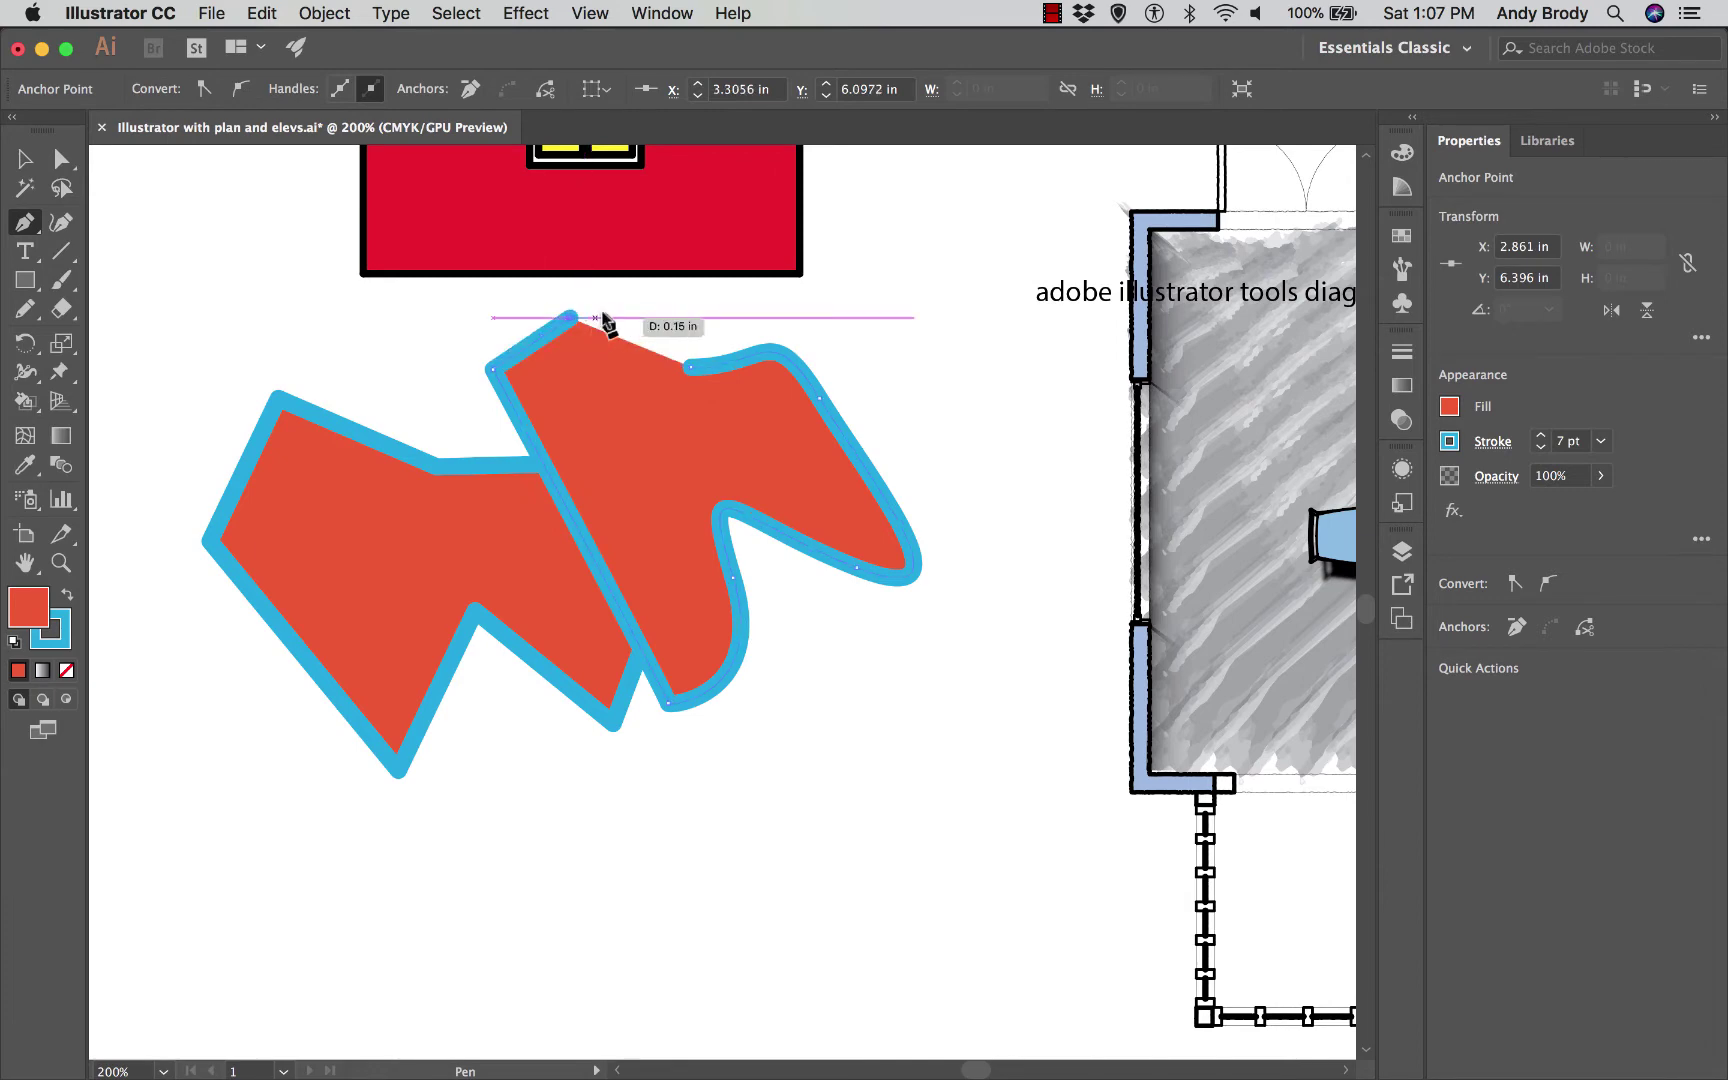
{"action": "left_click", "coordinate": [692, 368]}
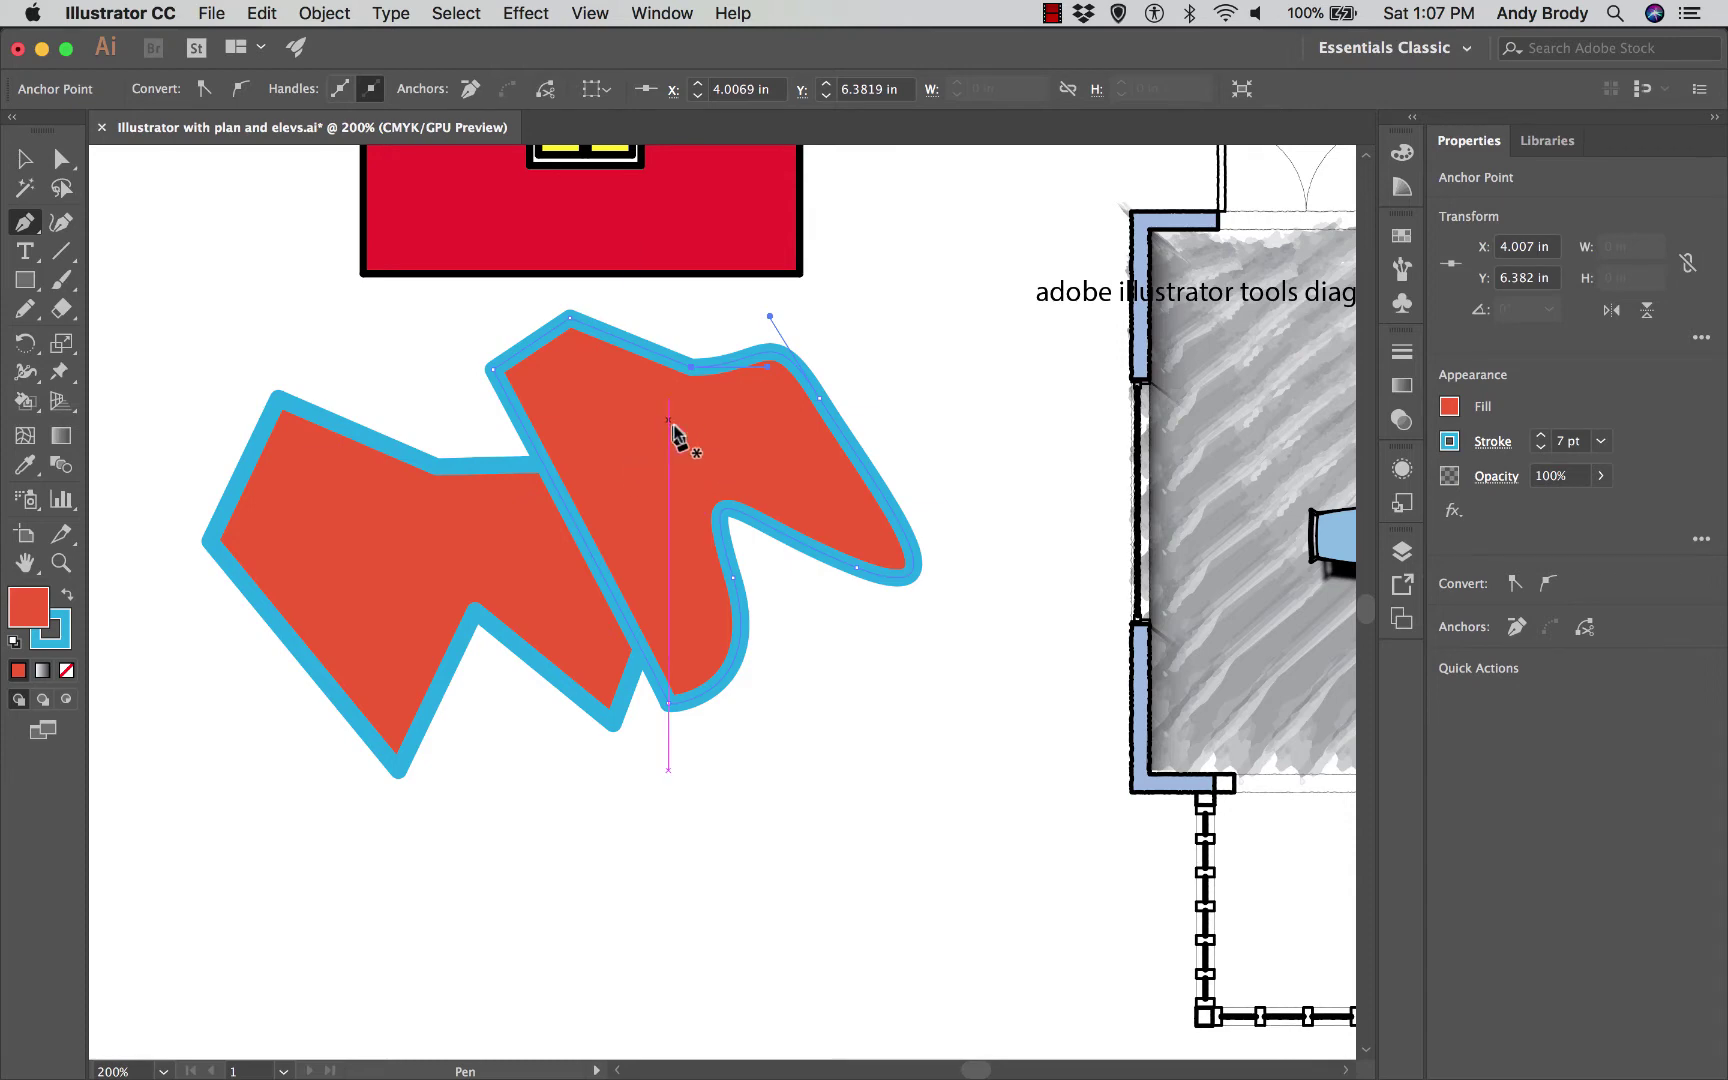
Step: Delete both shapes drawn with the Pen tool
{"action": "key", "text": "Delete"}
{"action": "left_click", "coordinate": [25, 158]}
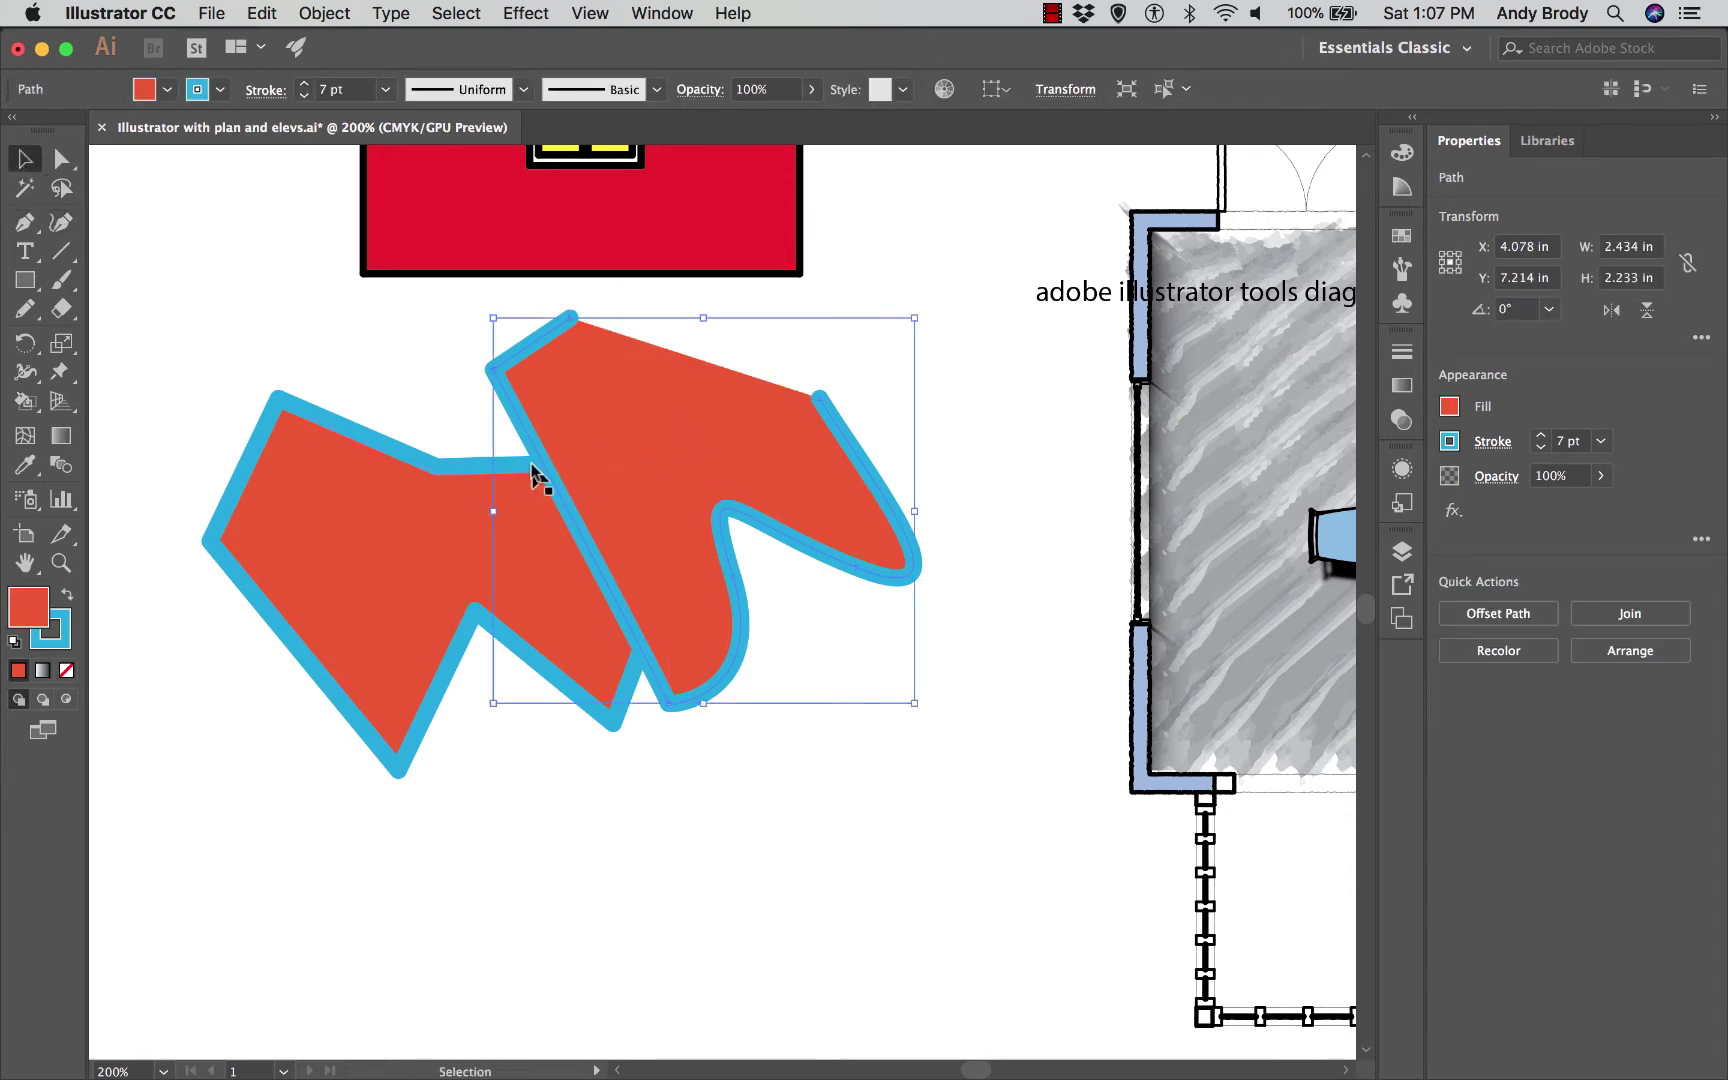
{"action": "key", "text": "Delete"}
{"action": "left_click", "coordinate": [396, 522]}
{"action": "key", "text": "Delete"}
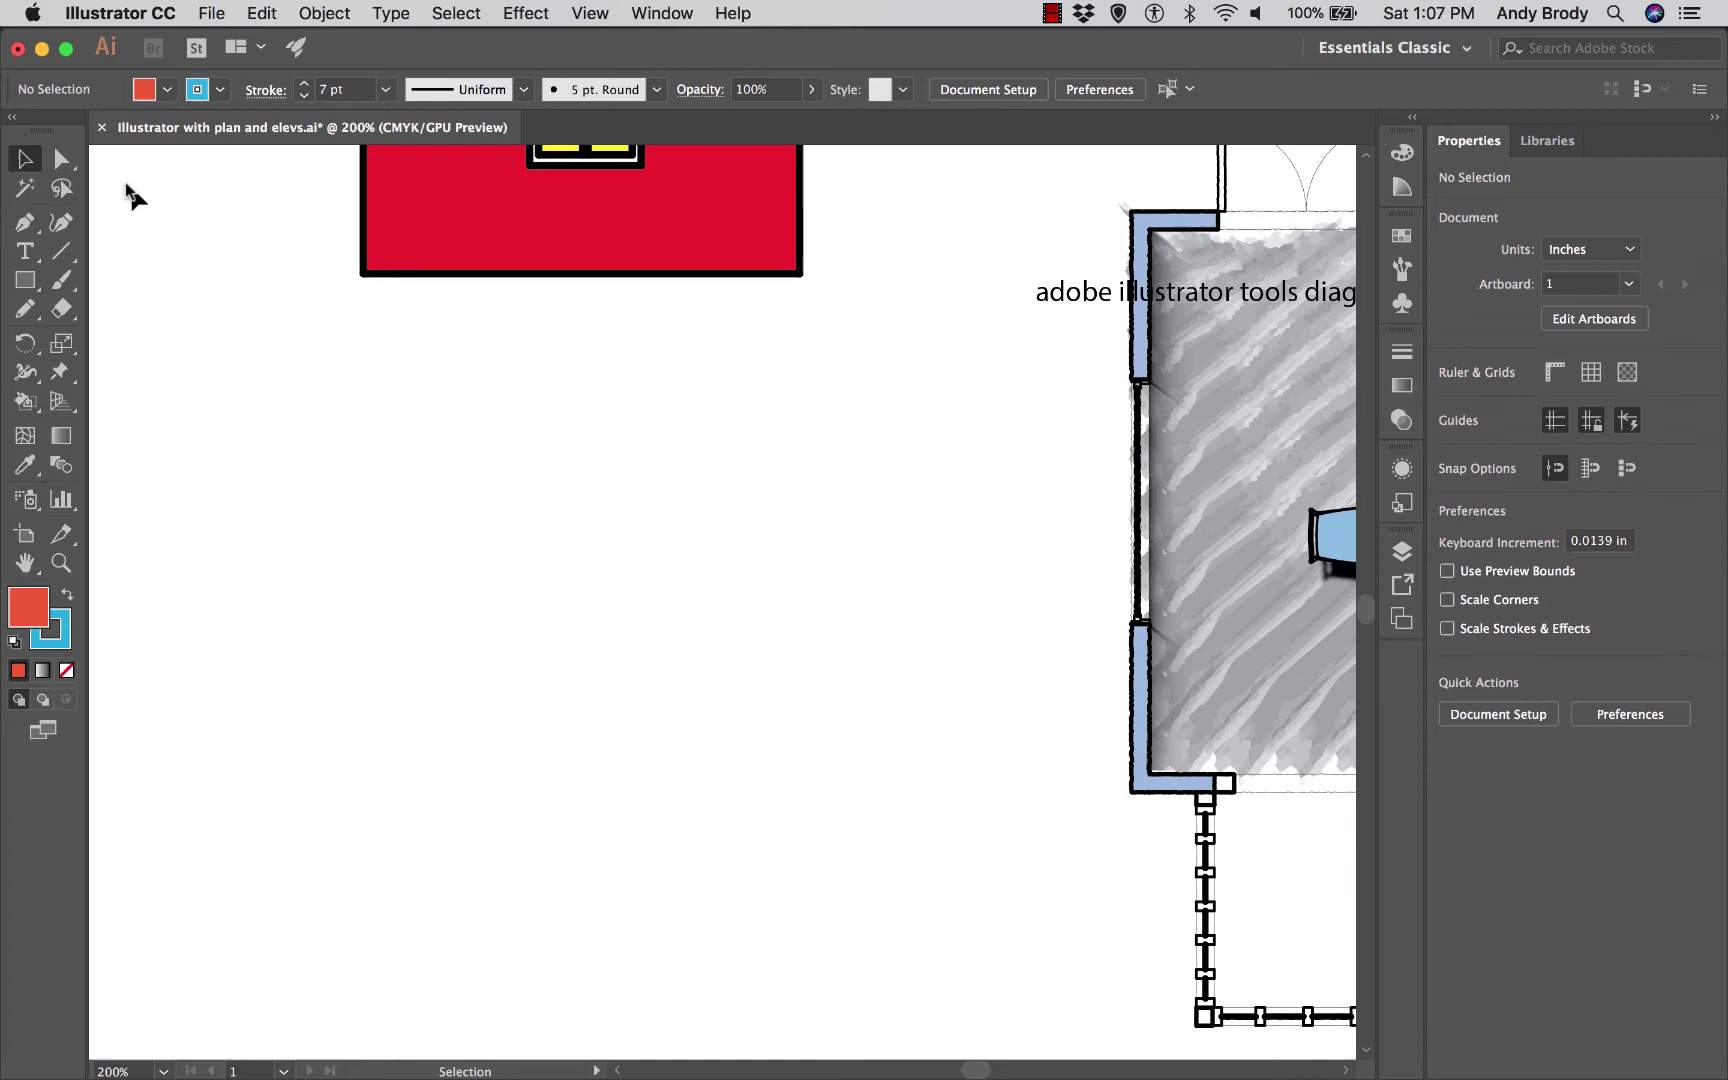
Step: Draw a closed, free-form curved shape about 3.9 in wide and 2.5 in high with the Curvature tool below the red elevation
{"action": "left_click", "coordinate": [66, 226]}
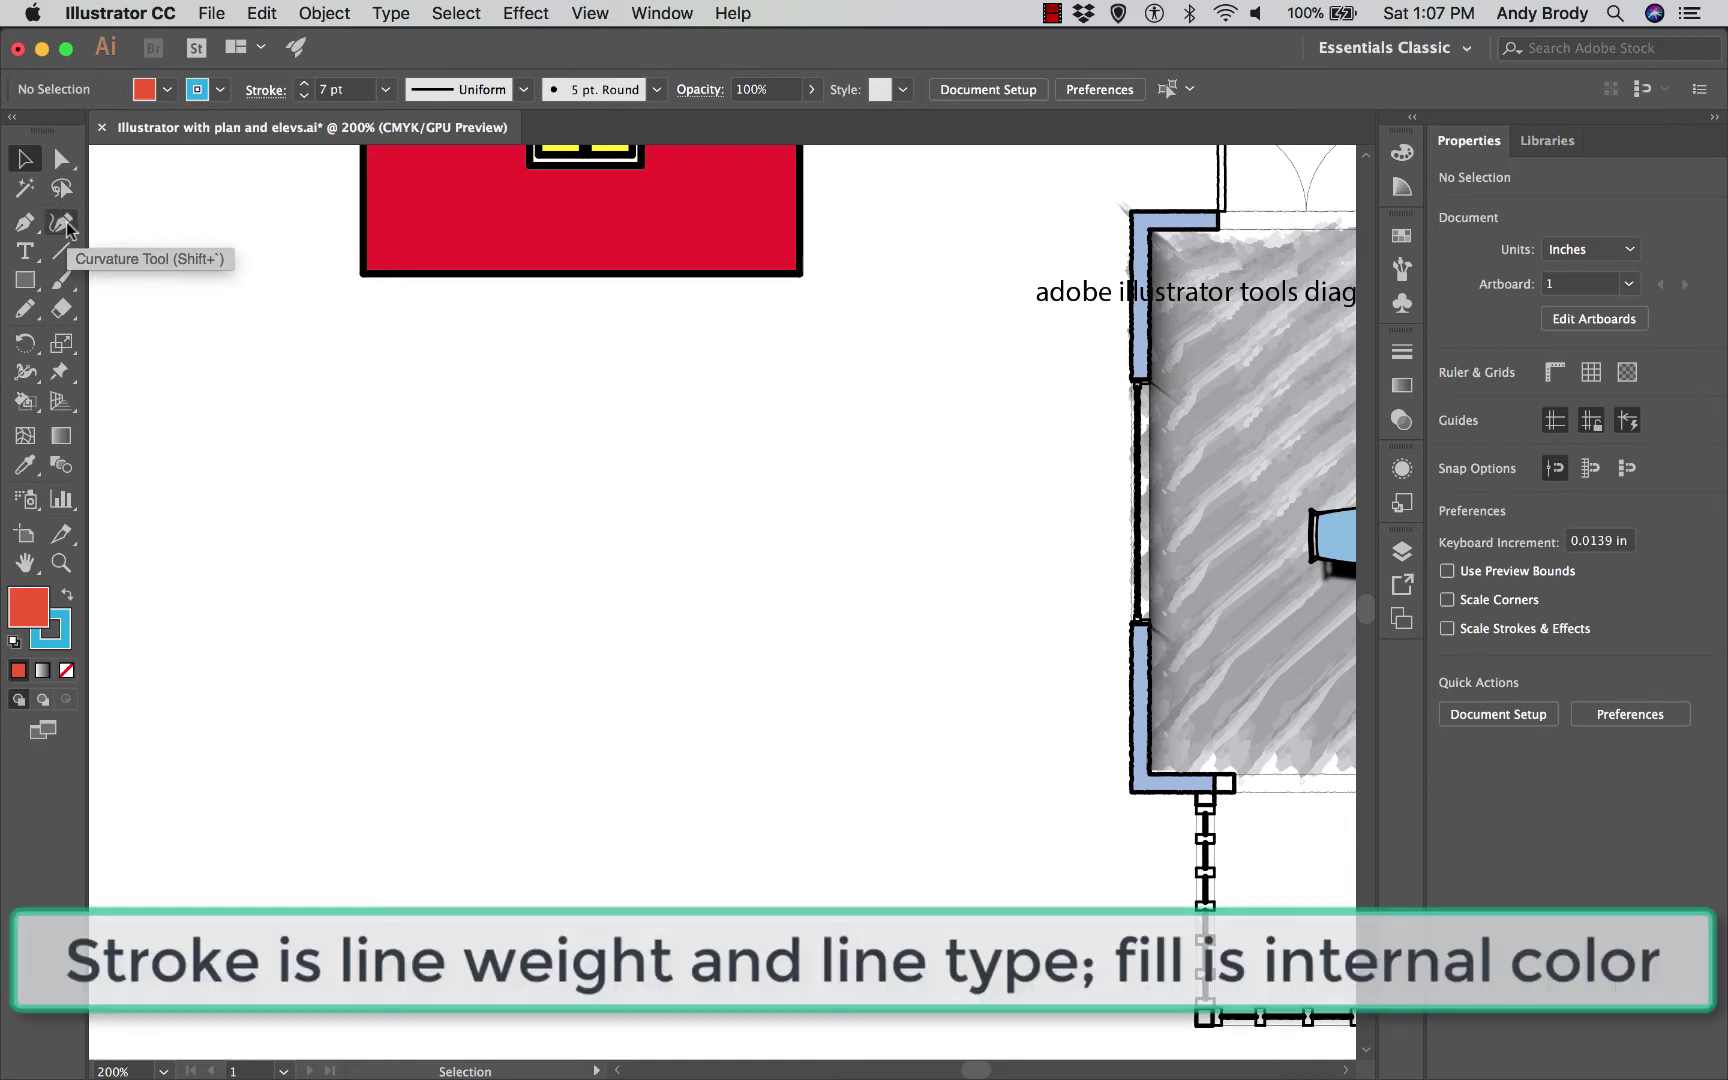
{"action": "left_click", "coordinate": [379, 466]}
{"action": "left_click", "coordinate": [516, 448]}
{"action": "left_click", "coordinate": [751, 547]}
{"action": "left_click", "coordinate": [856, 725]}
{"action": "left_click", "coordinate": [740, 722]}
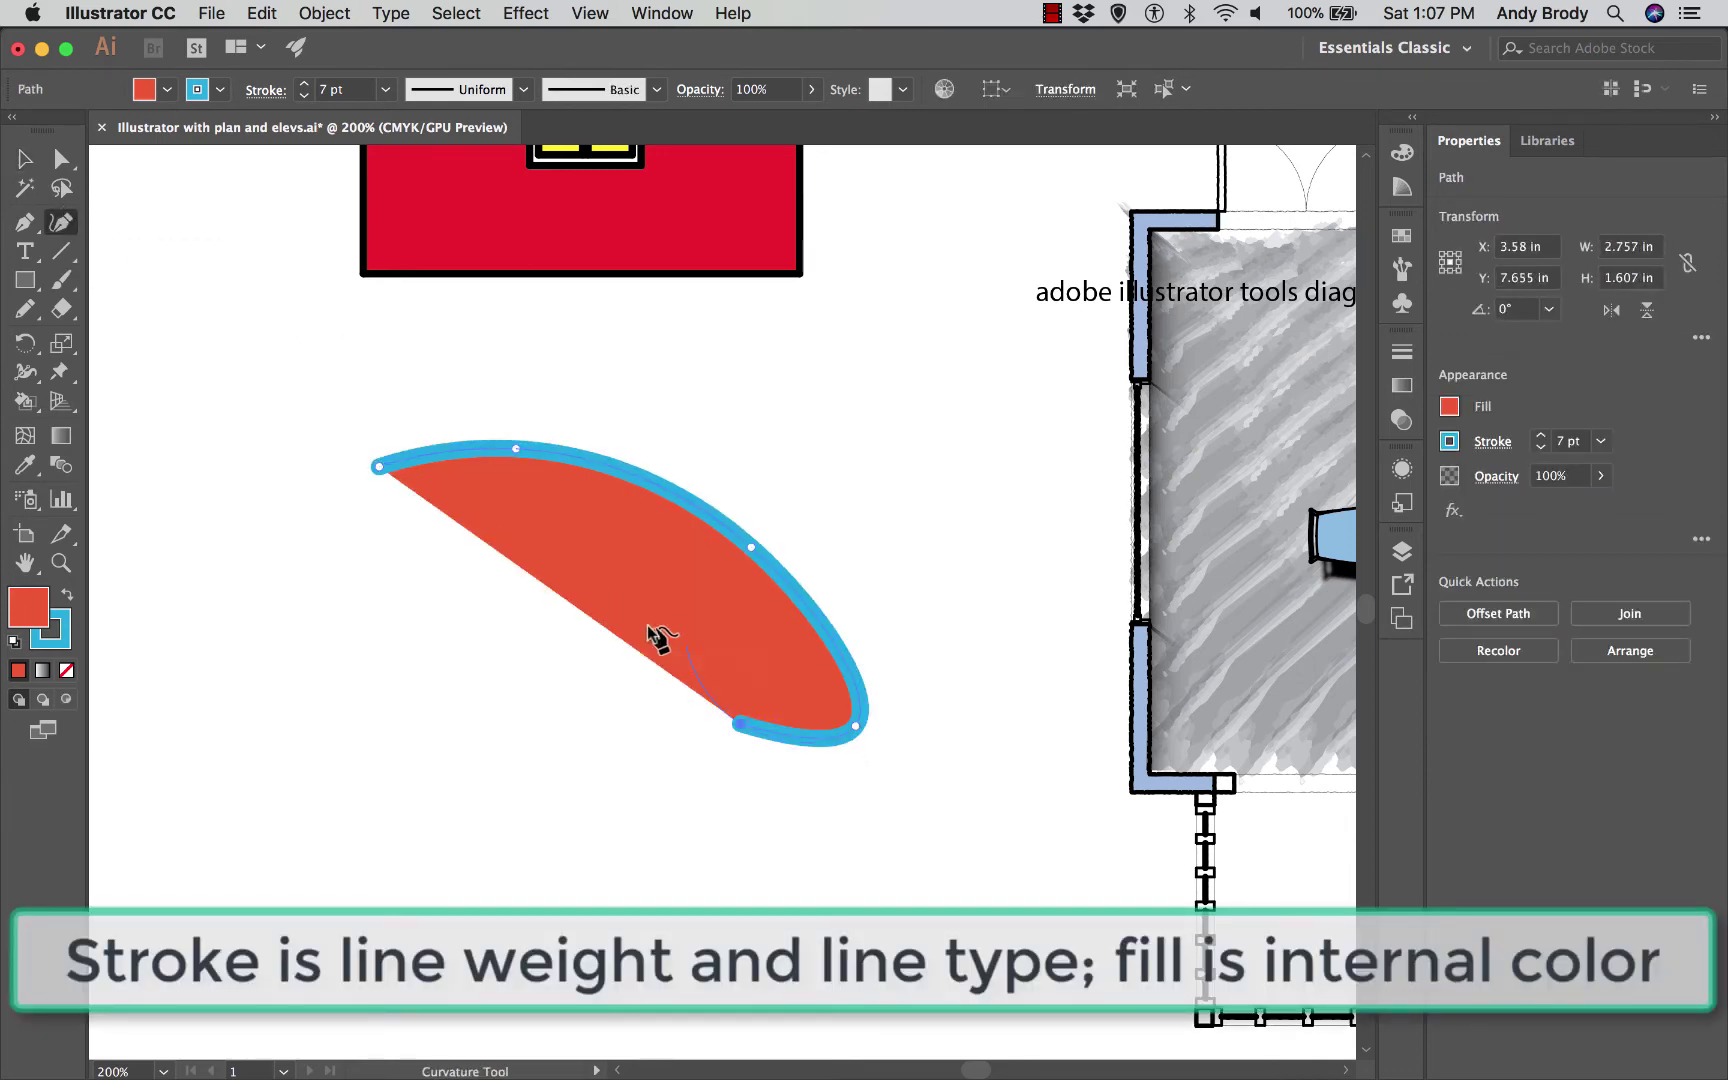
{"action": "left_click", "coordinate": [643, 627]}
{"action": "left_click", "coordinate": [635, 815]}
{"action": "left_click", "coordinate": [476, 837]}
{"action": "left_click", "coordinate": [313, 705]}
{"action": "left_click", "coordinate": [289, 604]}
{"action": "left_click", "coordinate": [205, 550]}
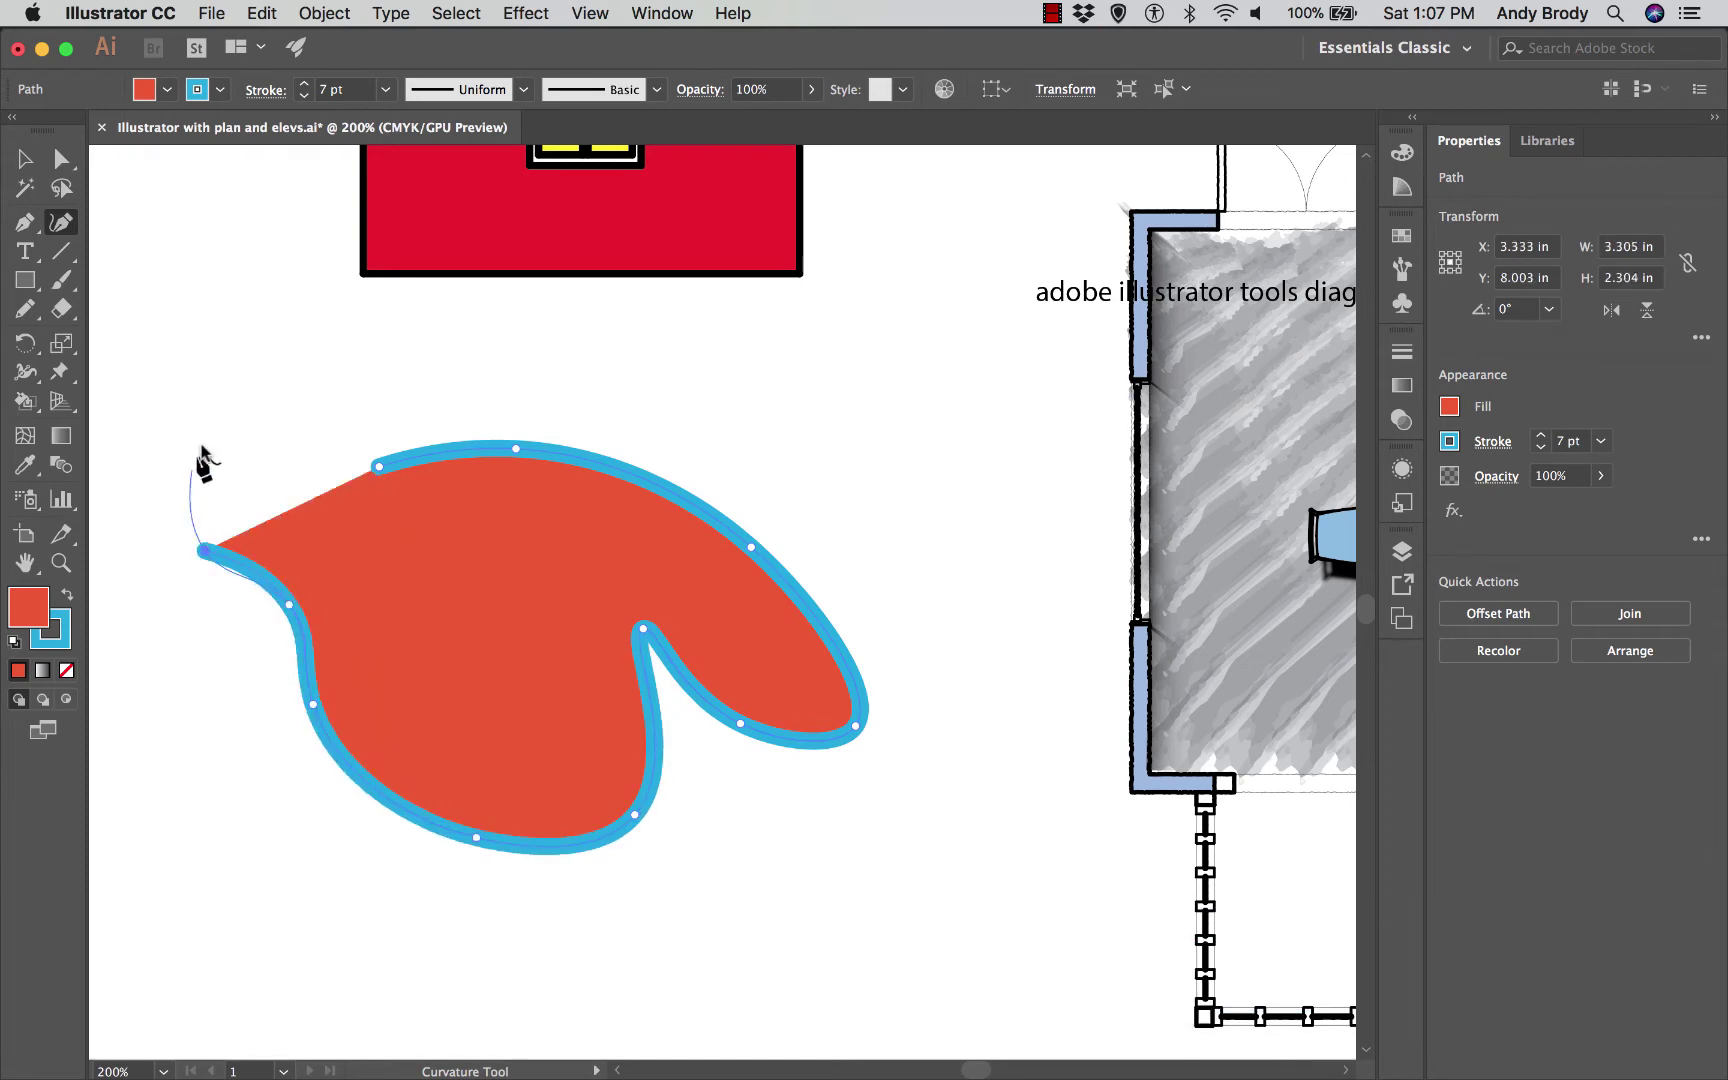
{"action": "left_click", "coordinate": [206, 438]}
{"action": "left_click", "coordinate": [272, 420]}
{"action": "left_click", "coordinate": [379, 466]}
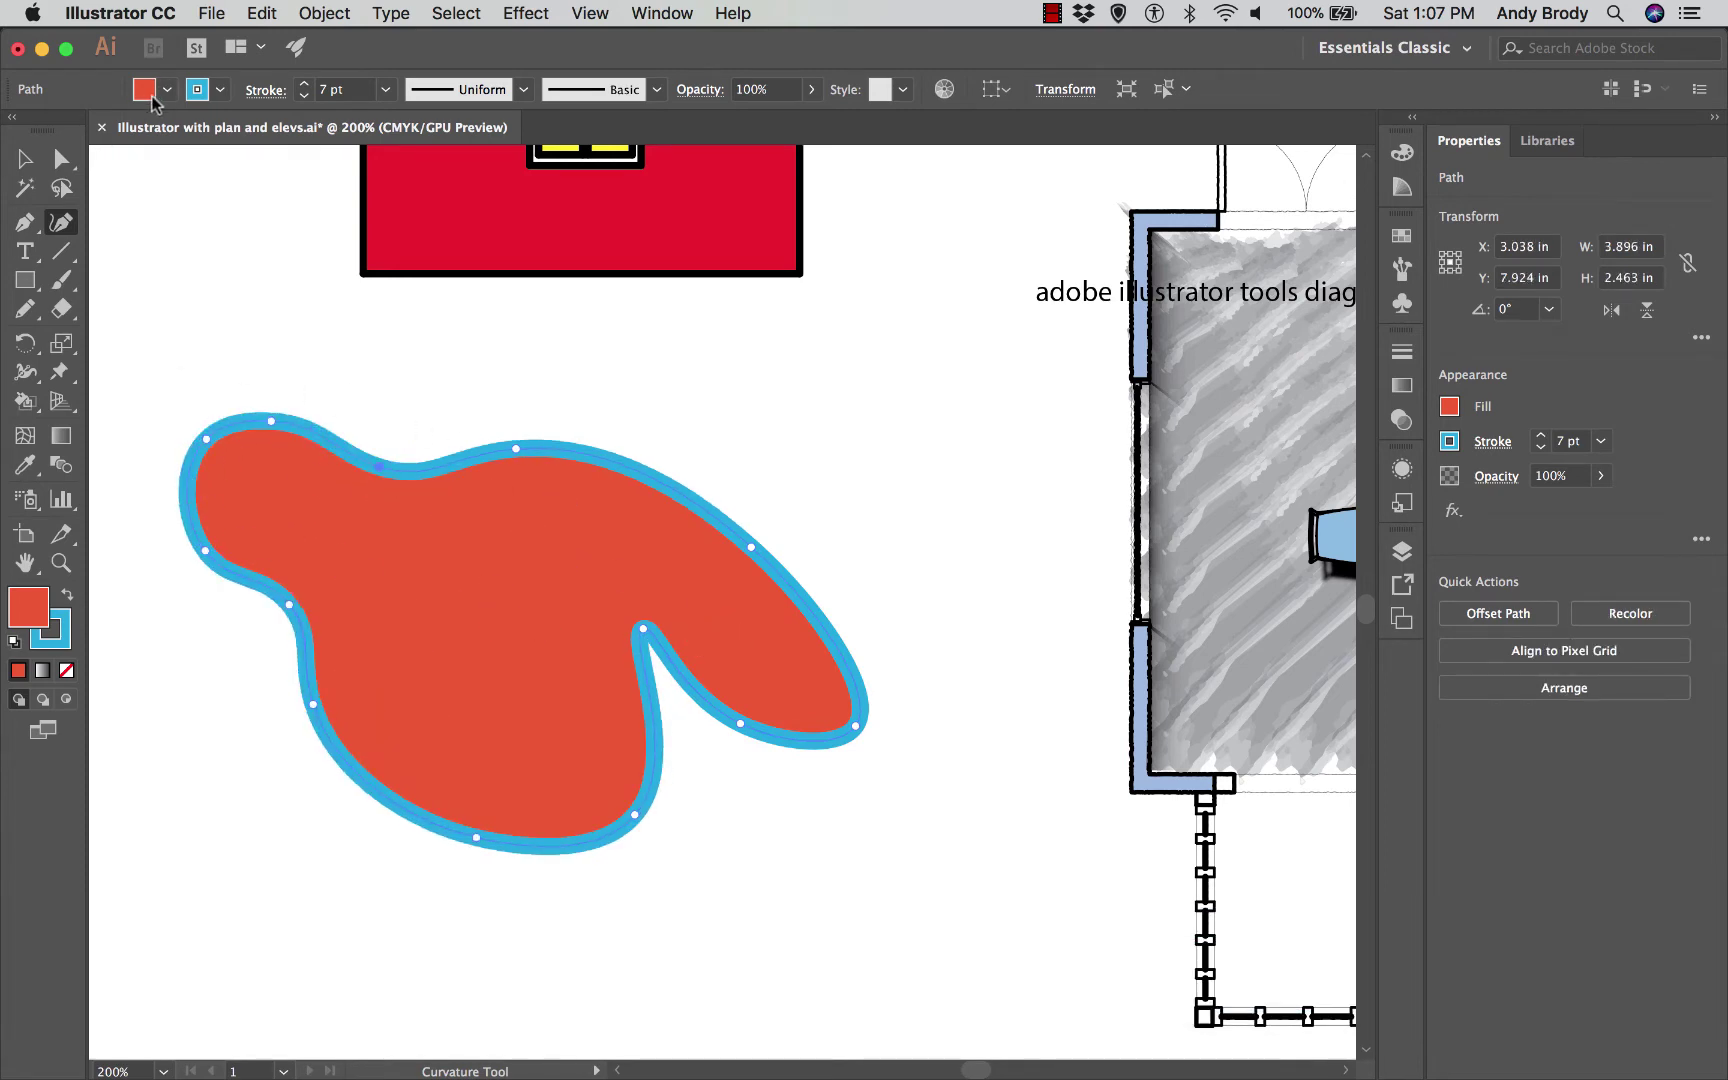
{"action": "left_click", "coordinate": [55, 638]}
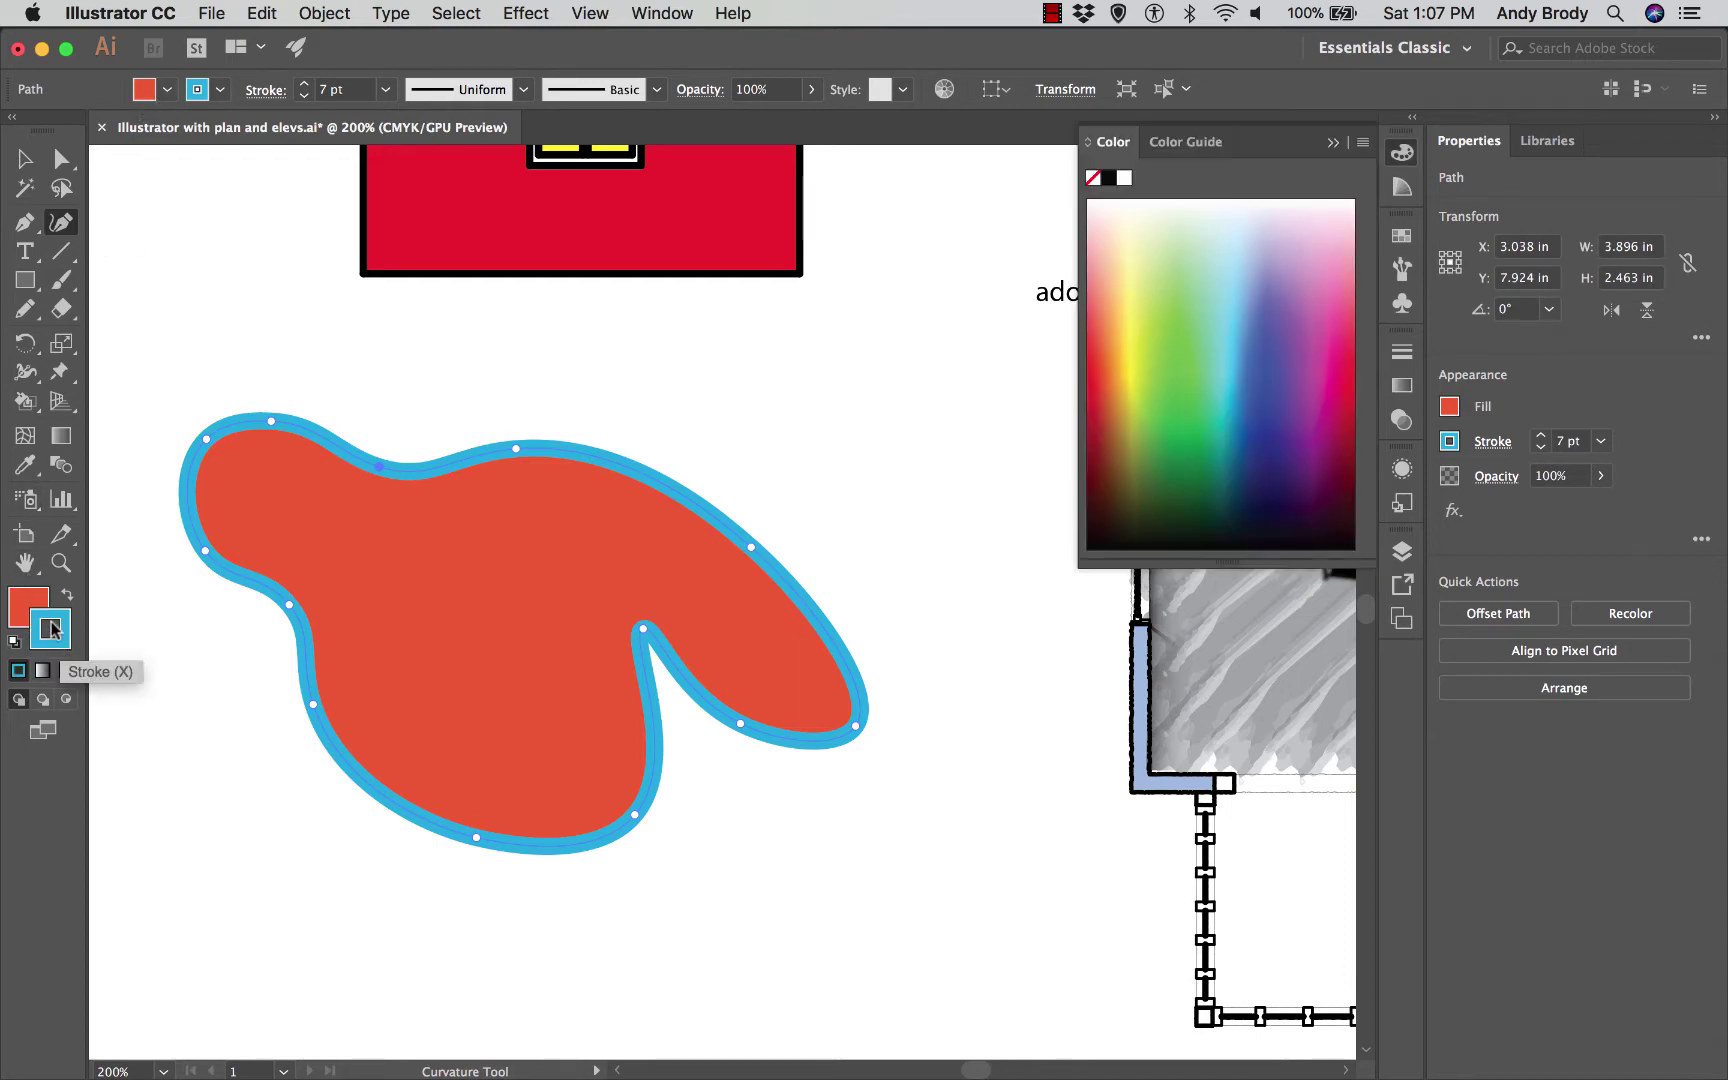
{"action": "key", "text": "x"}
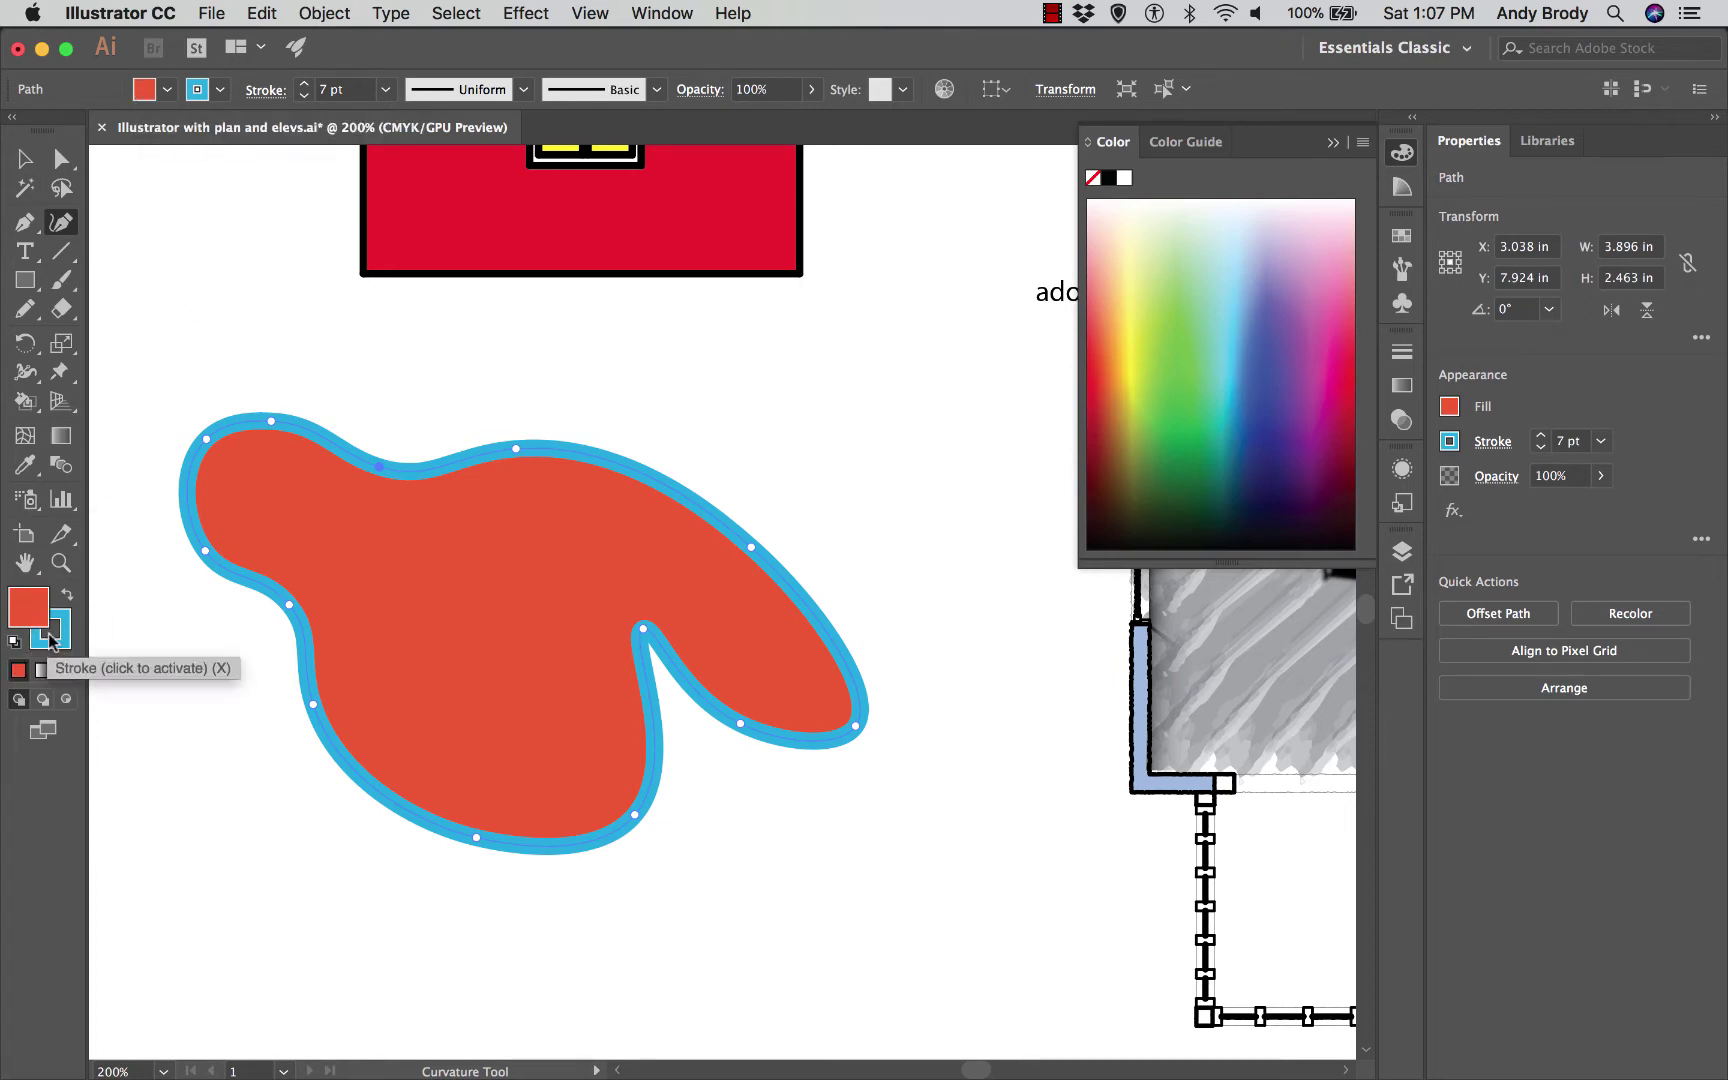
{"action": "left_click", "coordinate": [167, 89]}
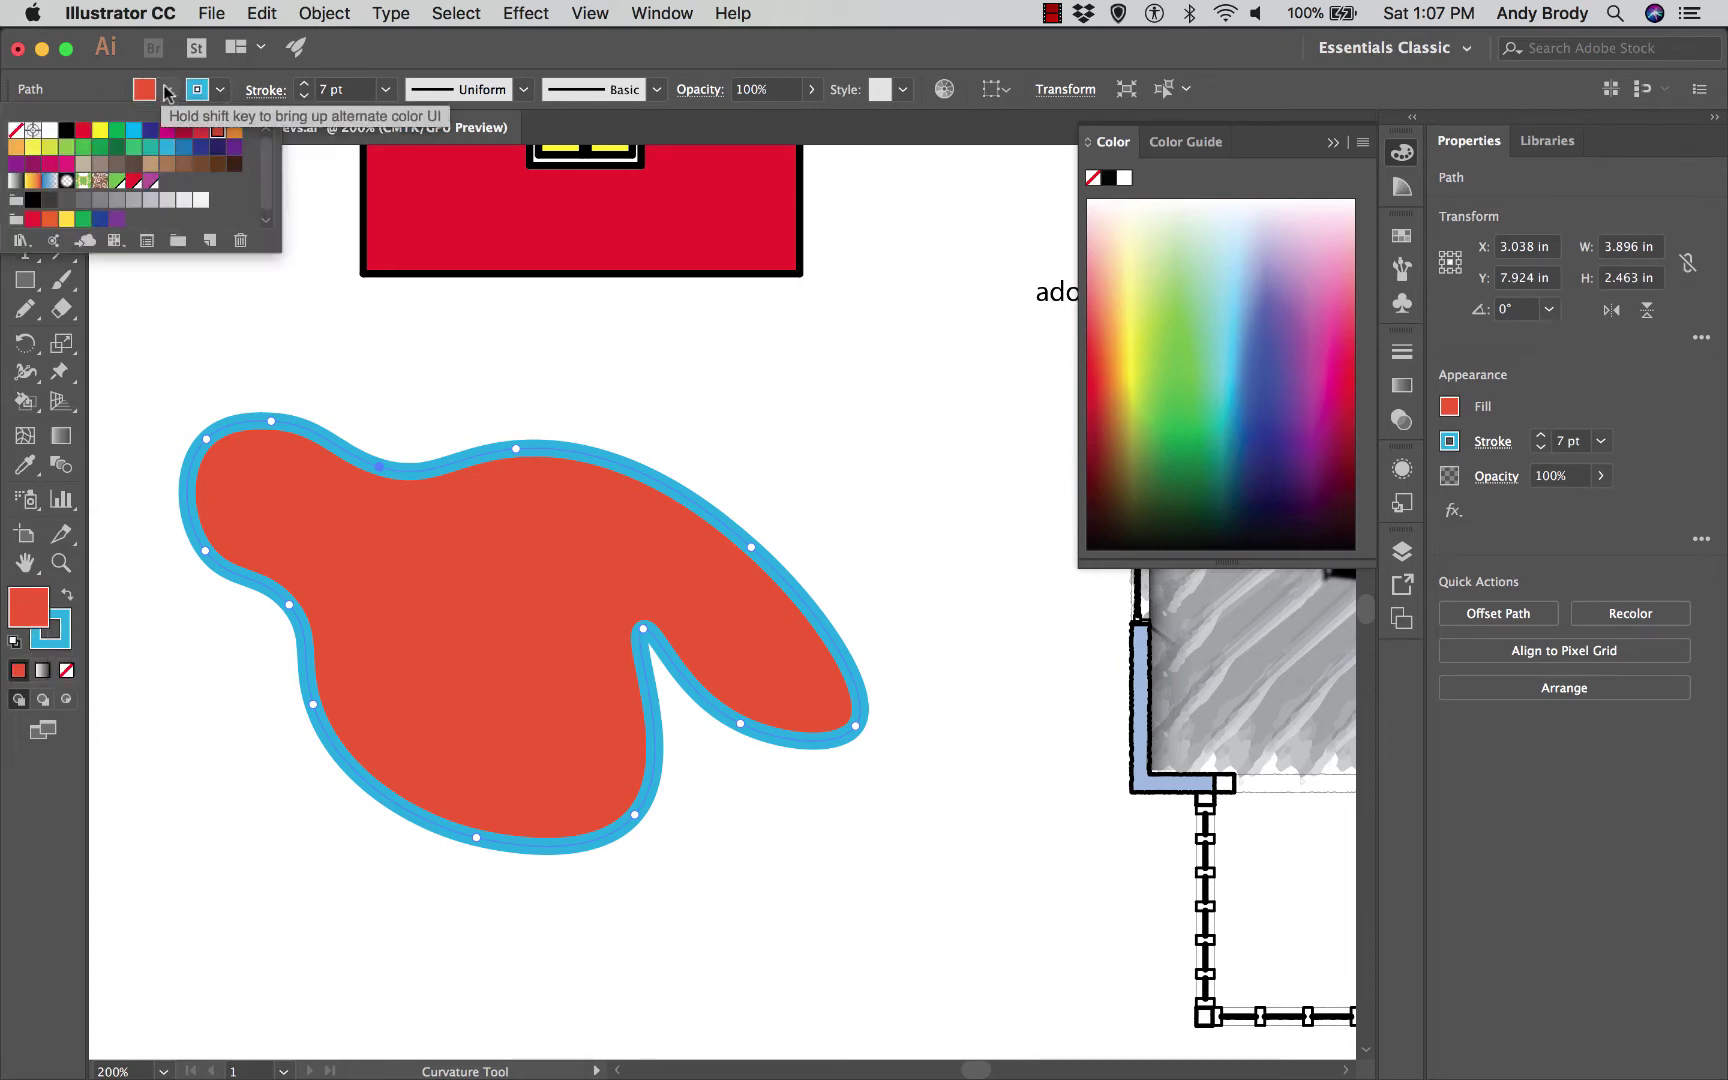
{"action": "left_click", "coordinate": [167, 89]}
Step: Deselect the curved shape and set the default fill to magenta and the default stroke to dark purple
{"action": "left_click", "coordinate": [47, 165]}
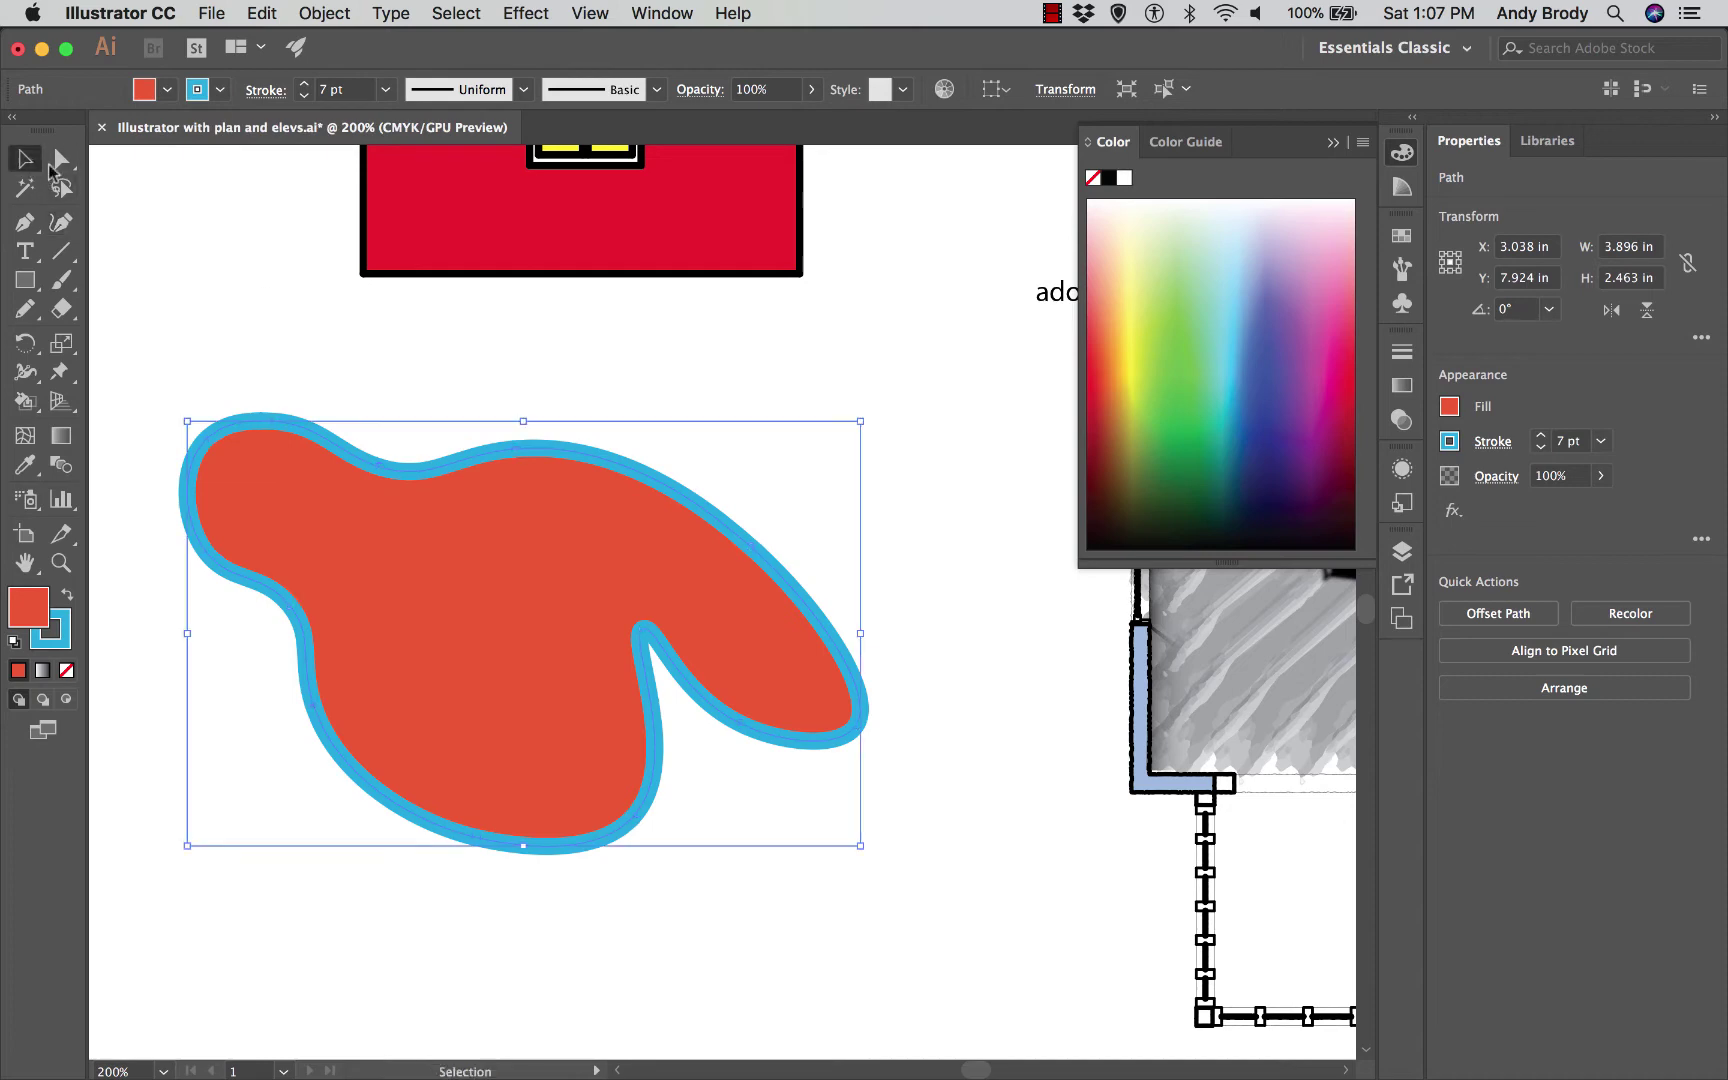
{"action": "left_click", "coordinate": [318, 320]}
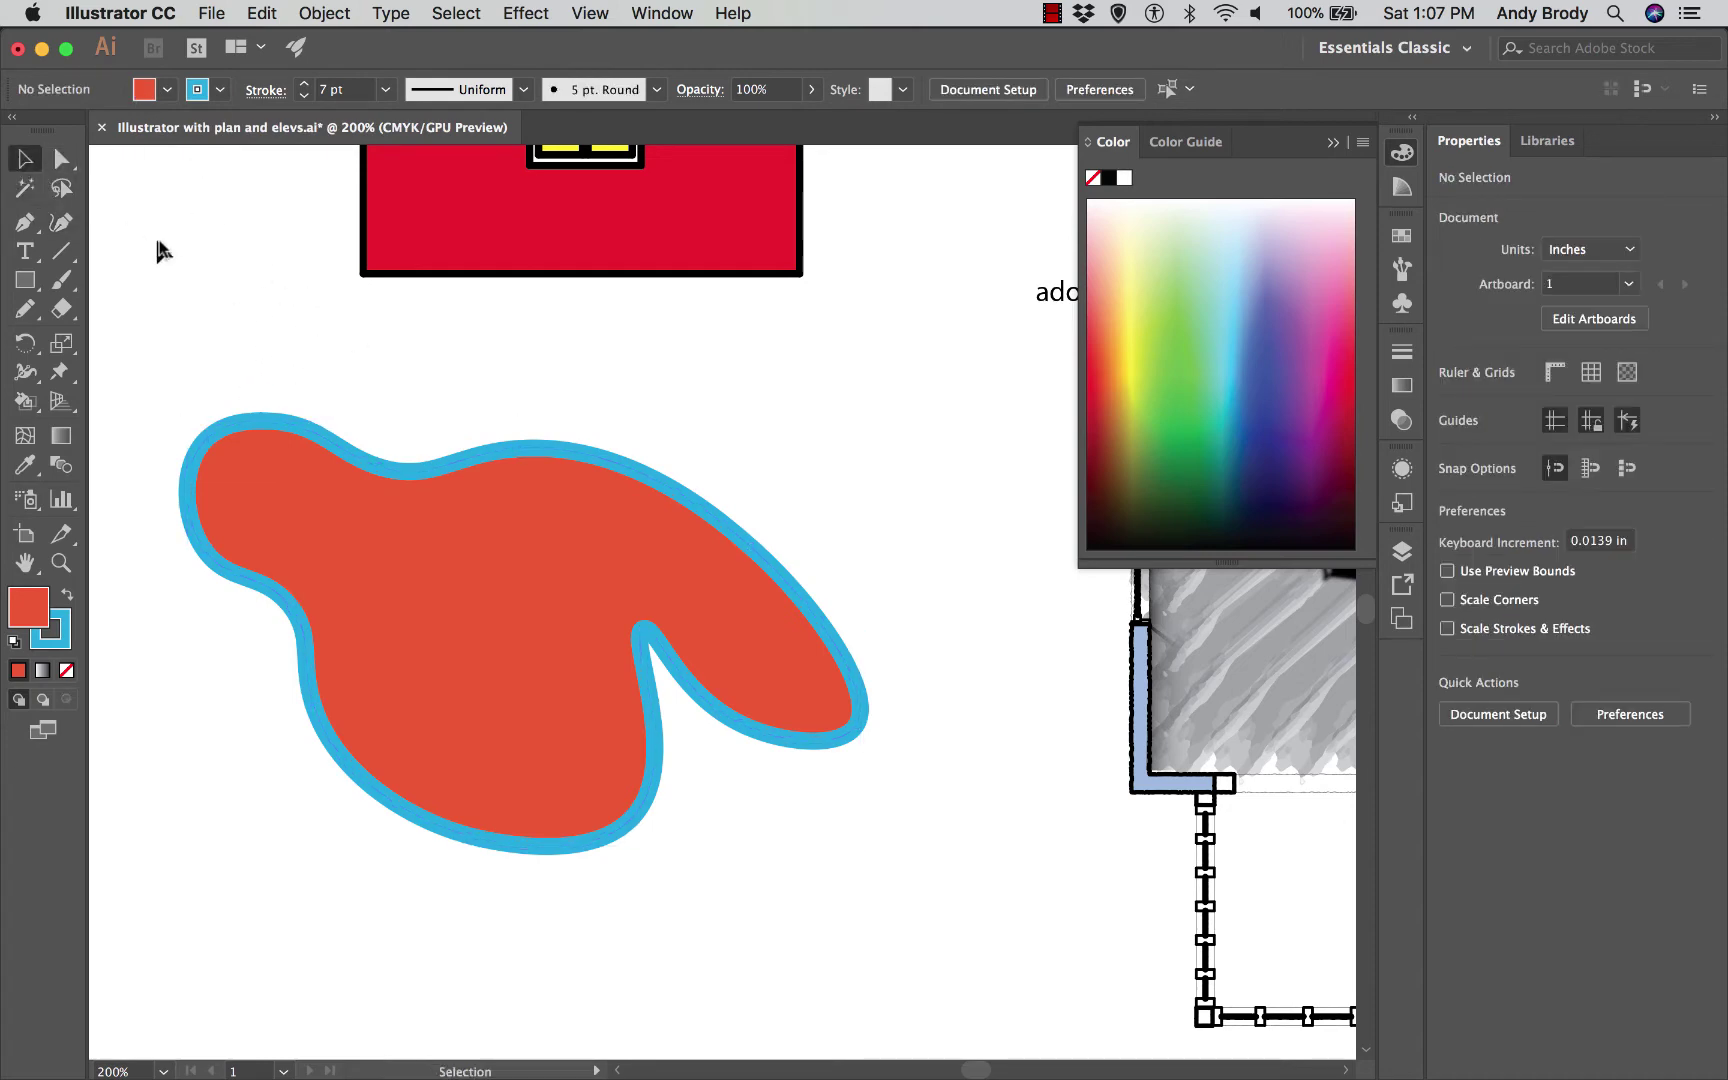
{"action": "left_click", "coordinate": [164, 90]}
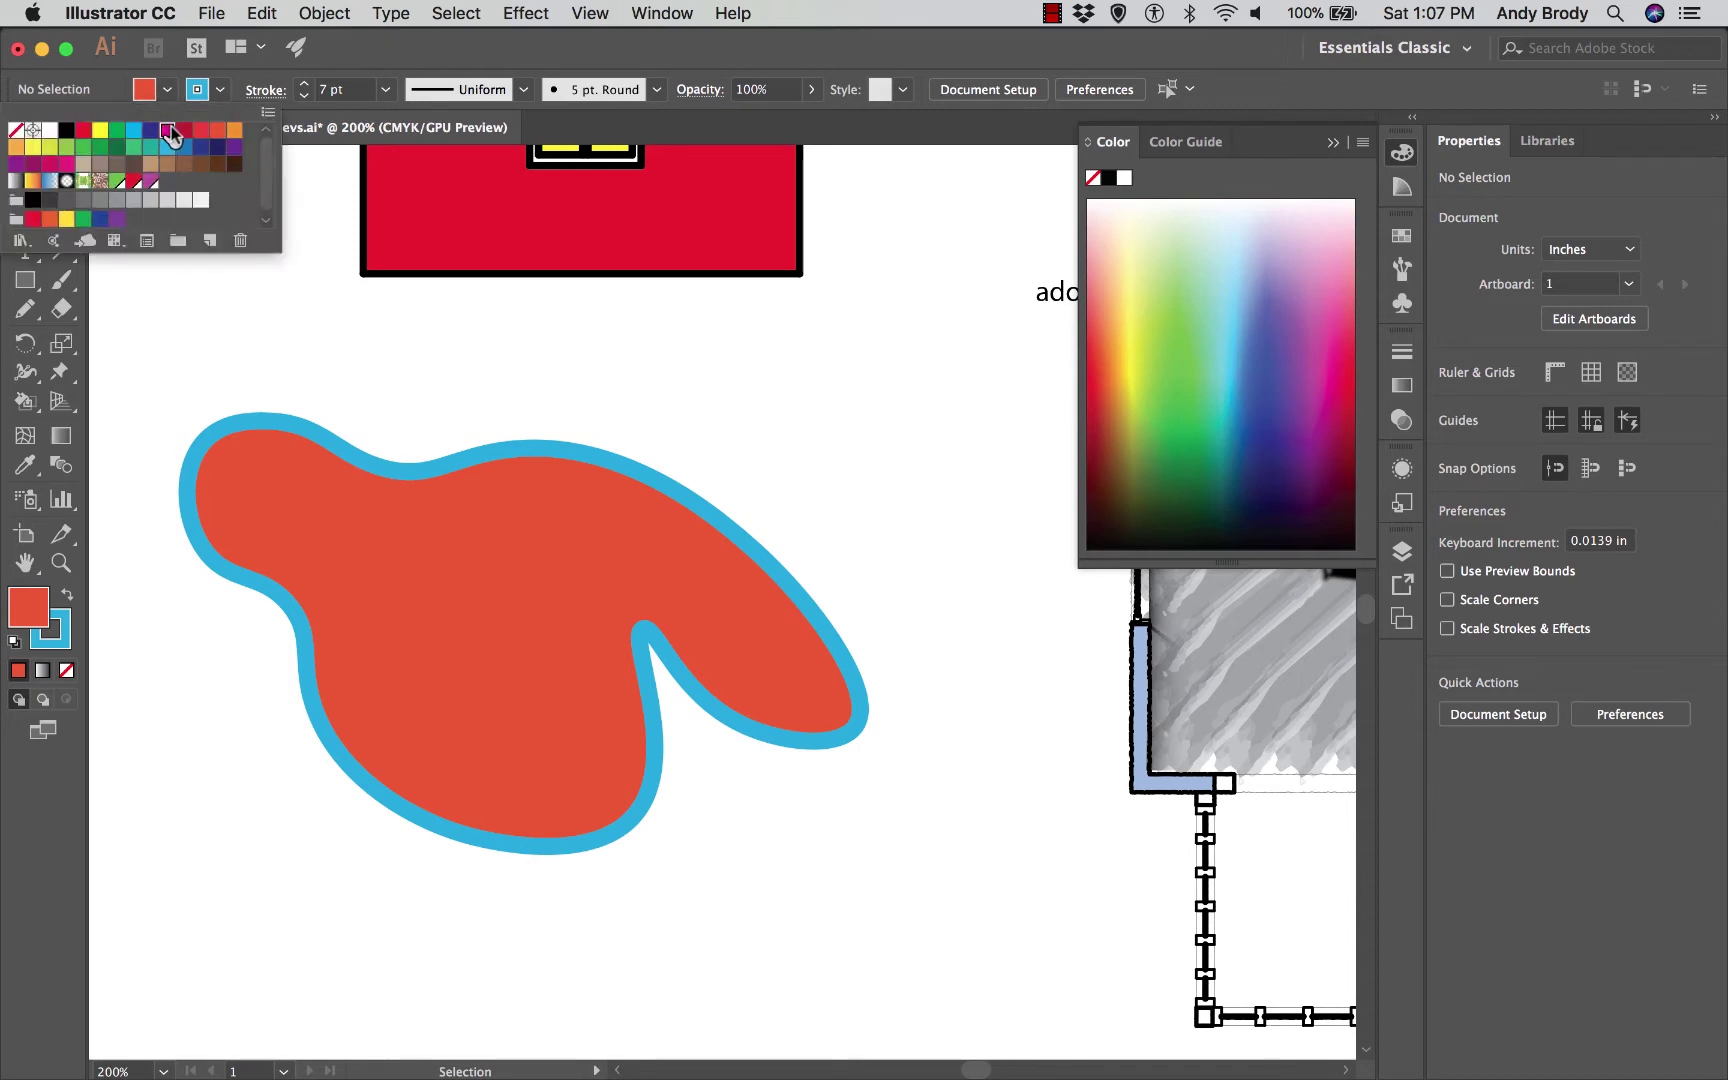
{"action": "left_click", "coordinate": [171, 126]}
{"action": "left_click", "coordinate": [214, 91]}
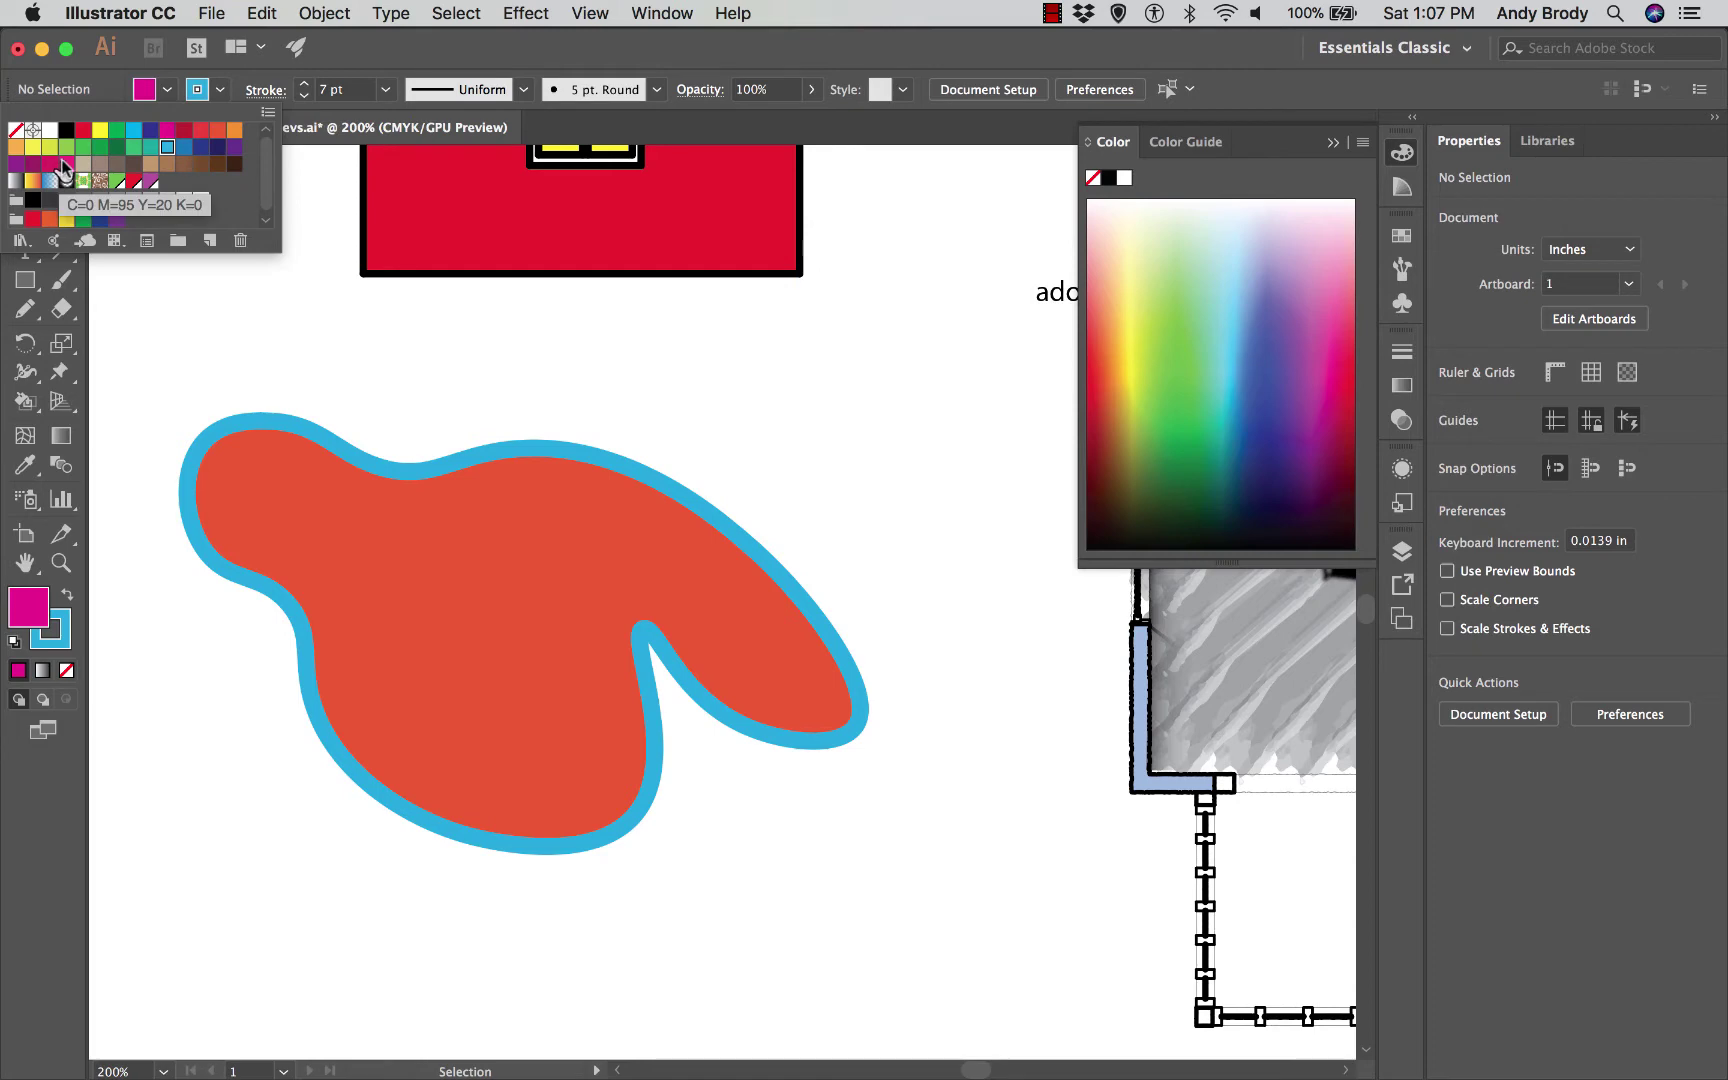
{"action": "left_click", "coordinate": [34, 161]}
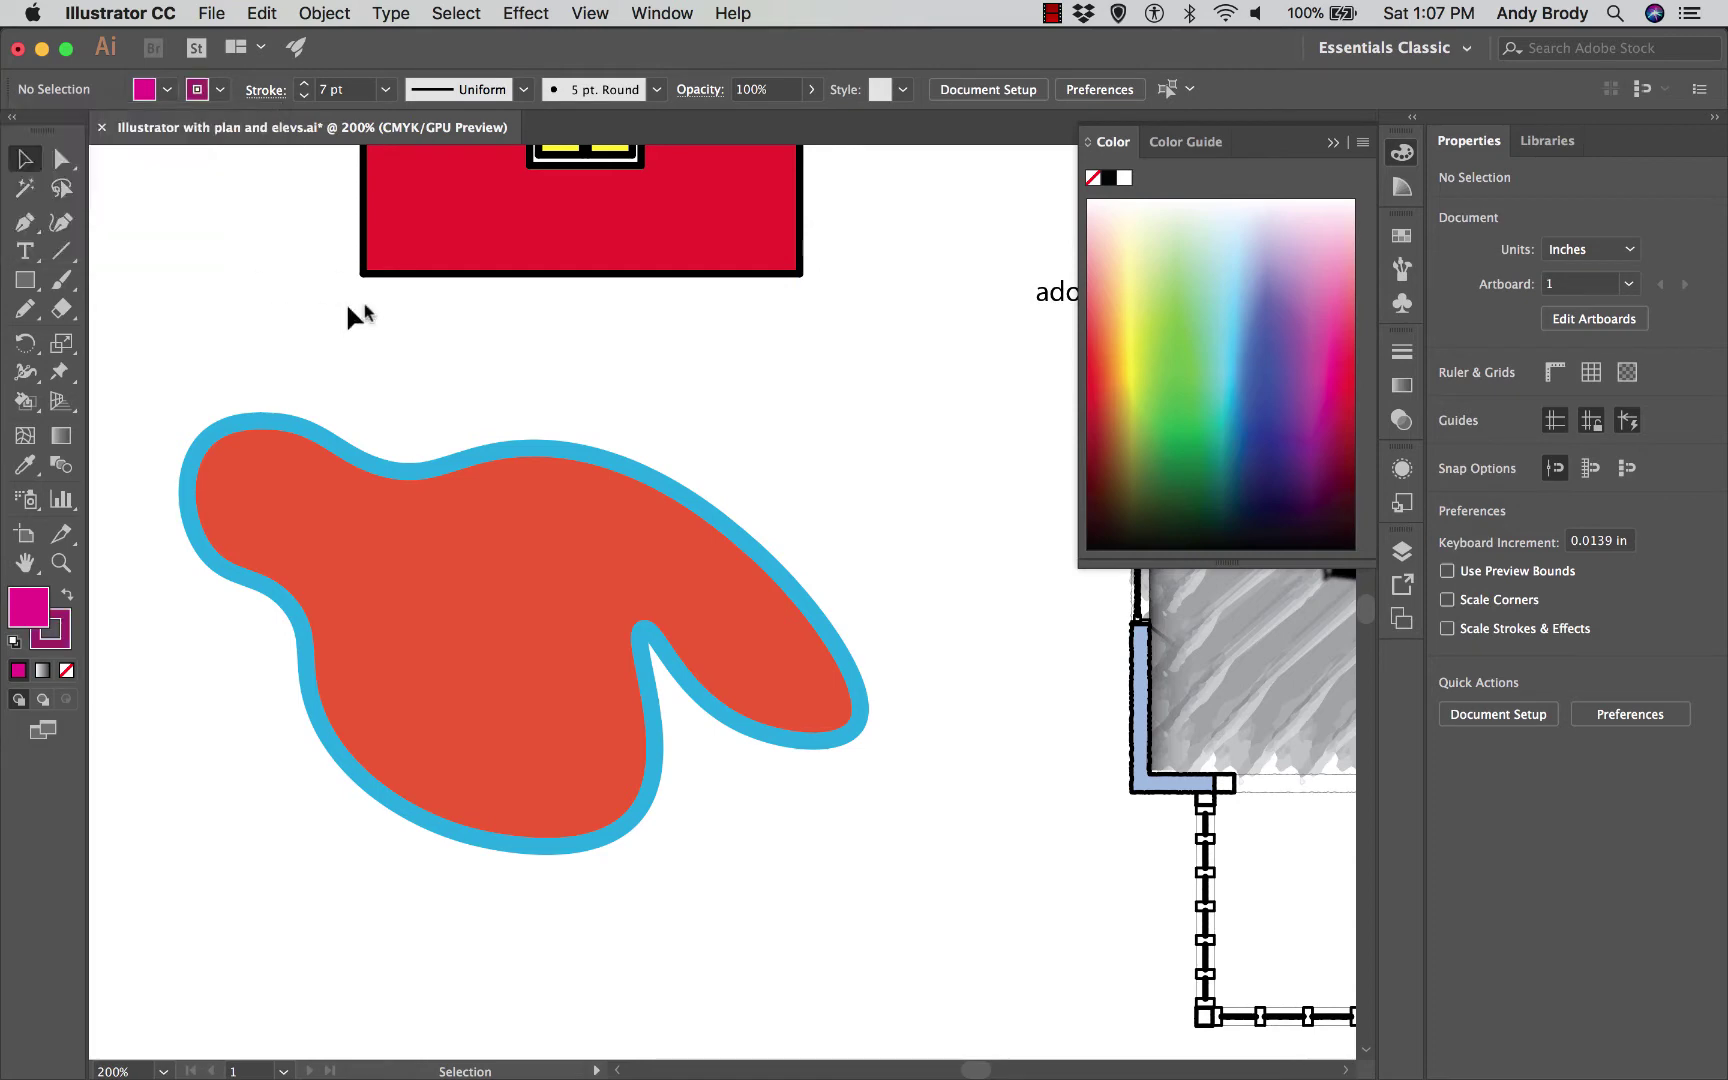
Step: Draw a closed, irregular eight-point polygon about 1.84 in wide and 1.19 in high above the curved shape with the Pen tool
{"action": "left_click", "coordinate": [25, 222]}
{"action": "left_click", "coordinate": [406, 343]}
{"action": "left_click", "coordinate": [530, 348]}
{"action": "left_click", "coordinate": [566, 414]}
{"action": "left_click", "coordinate": [445, 398]}
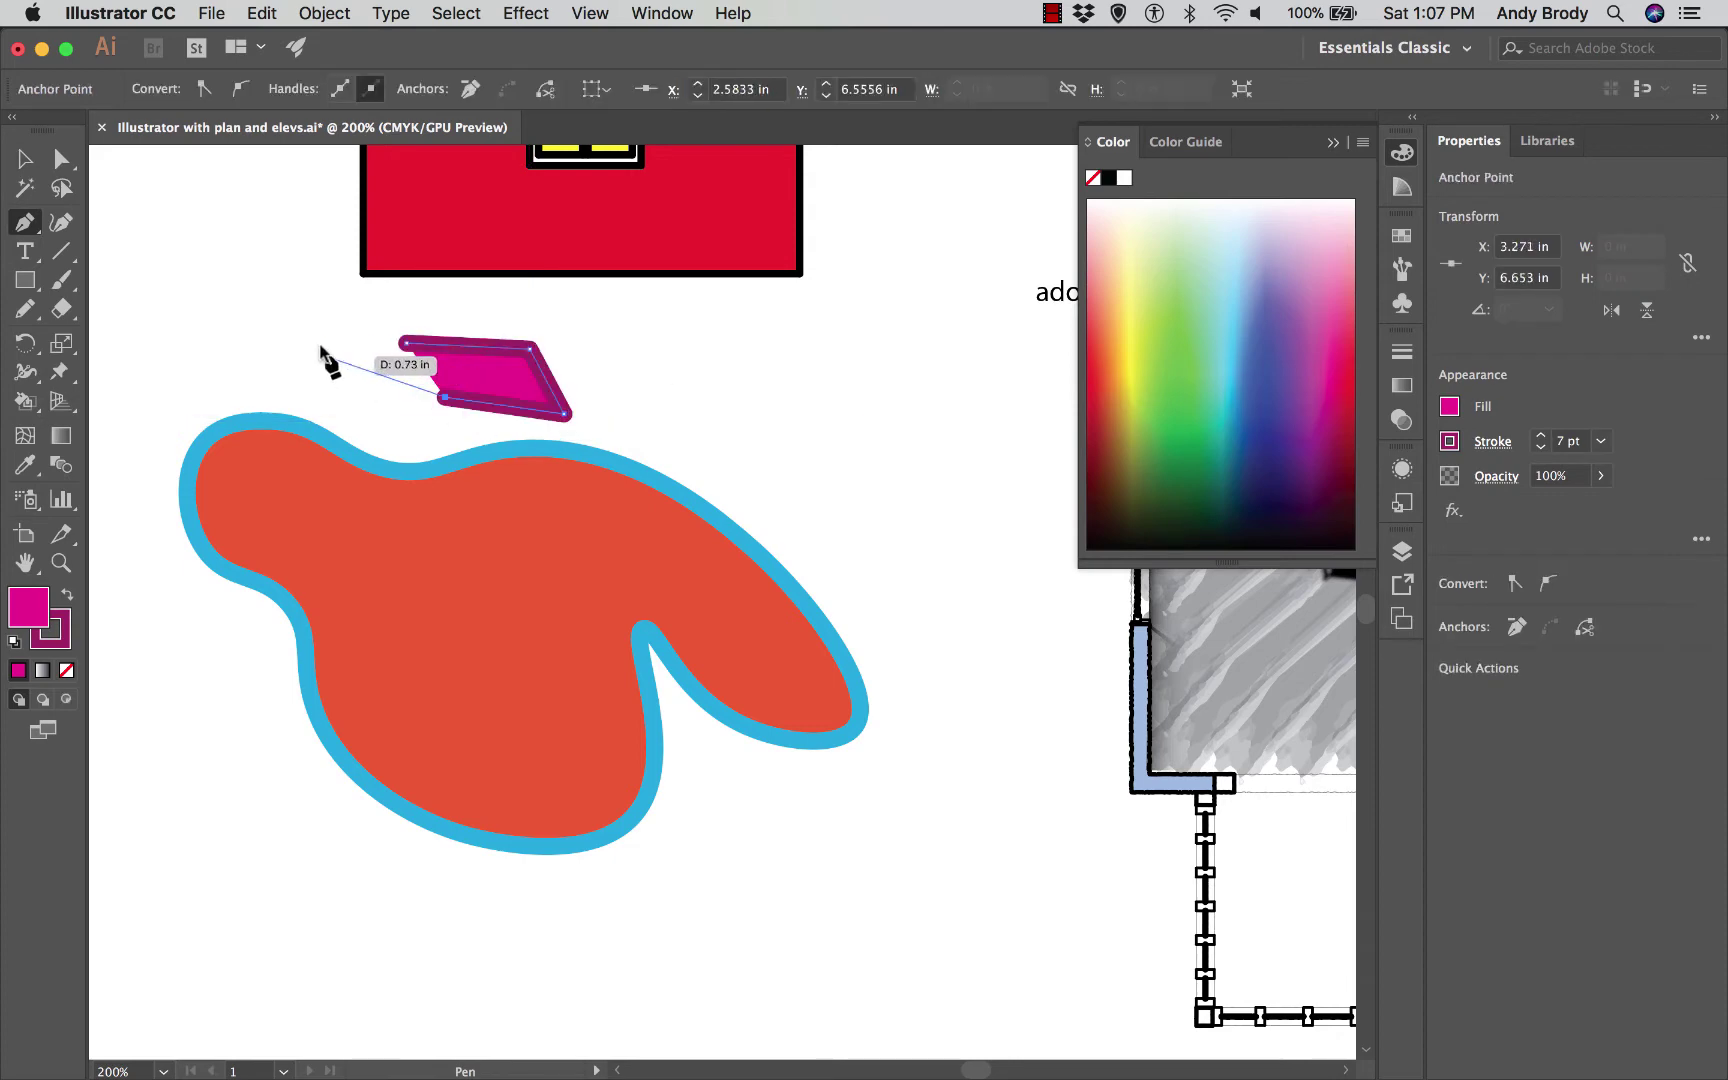
{"action": "left_click", "coordinate": [318, 343]}
{"action": "left_click", "coordinate": [275, 388]}
{"action": "left_click", "coordinate": [245, 205]}
{"action": "left_click", "coordinate": [337, 291]}
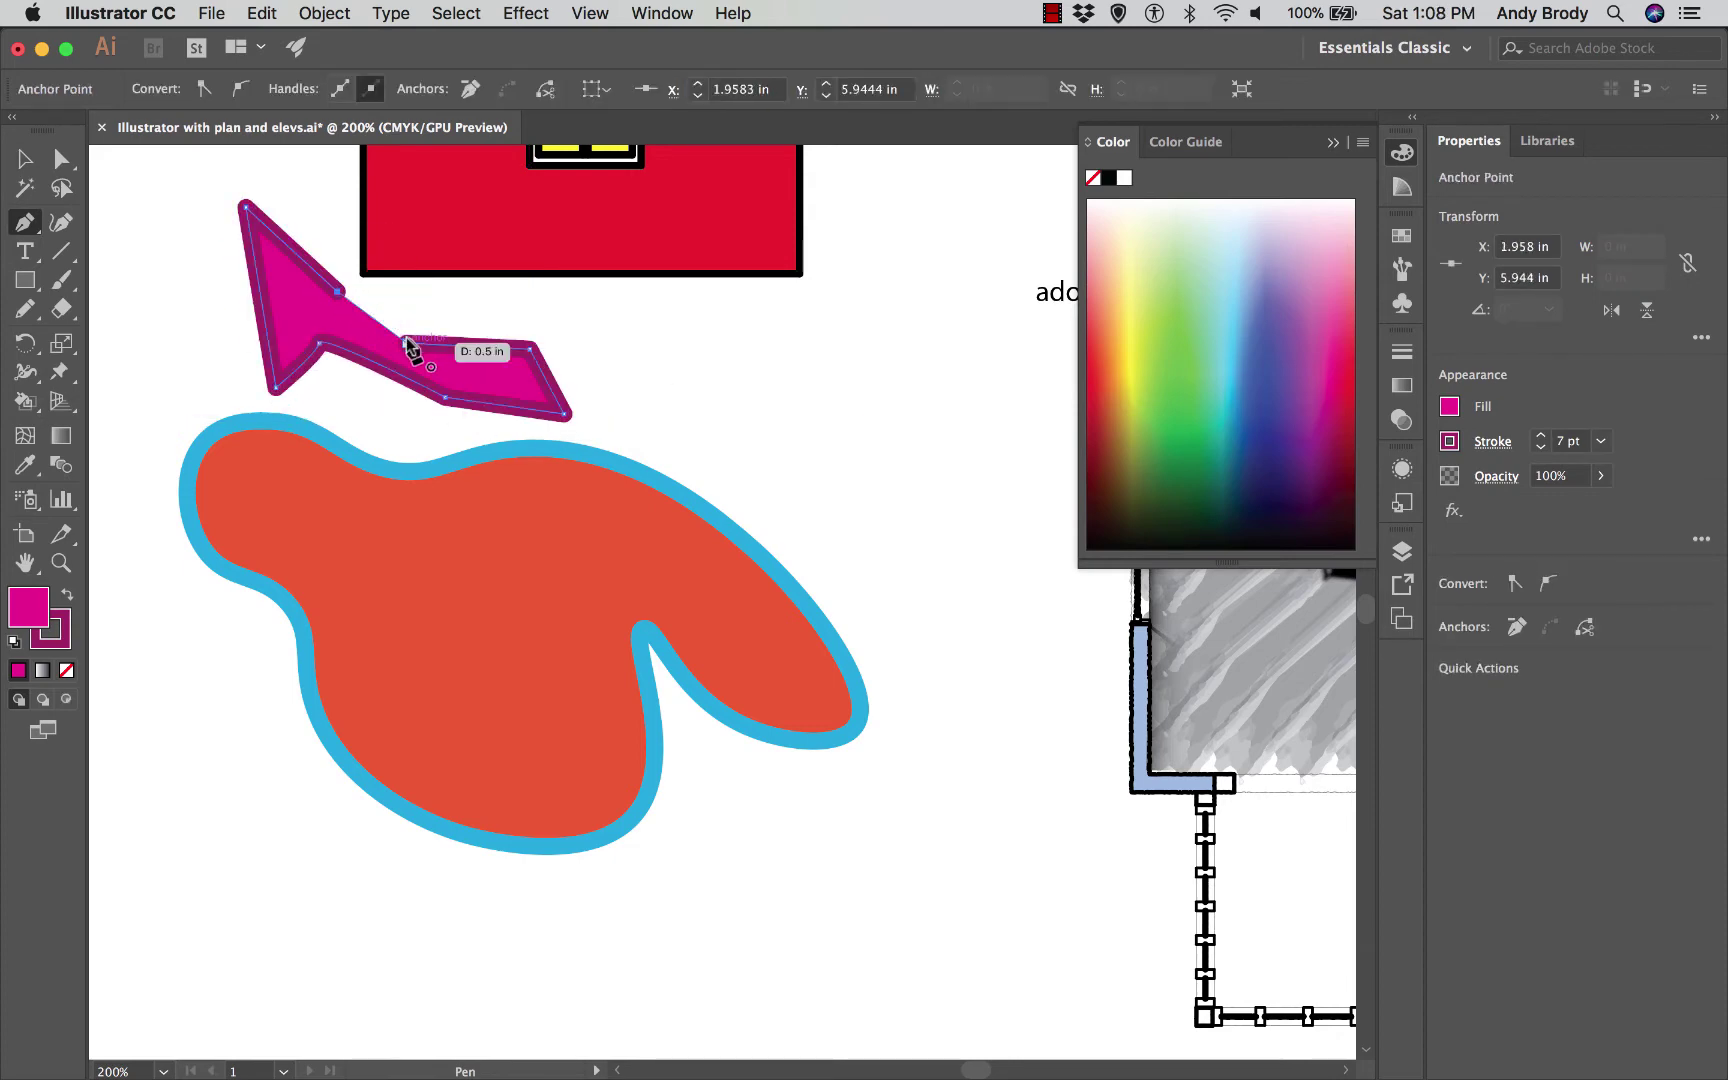
{"action": "left_click", "coordinate": [406, 343]}
Step: Set the magenta polygon's fill to None and deselect it
{"action": "left_click", "coordinate": [25, 160]}
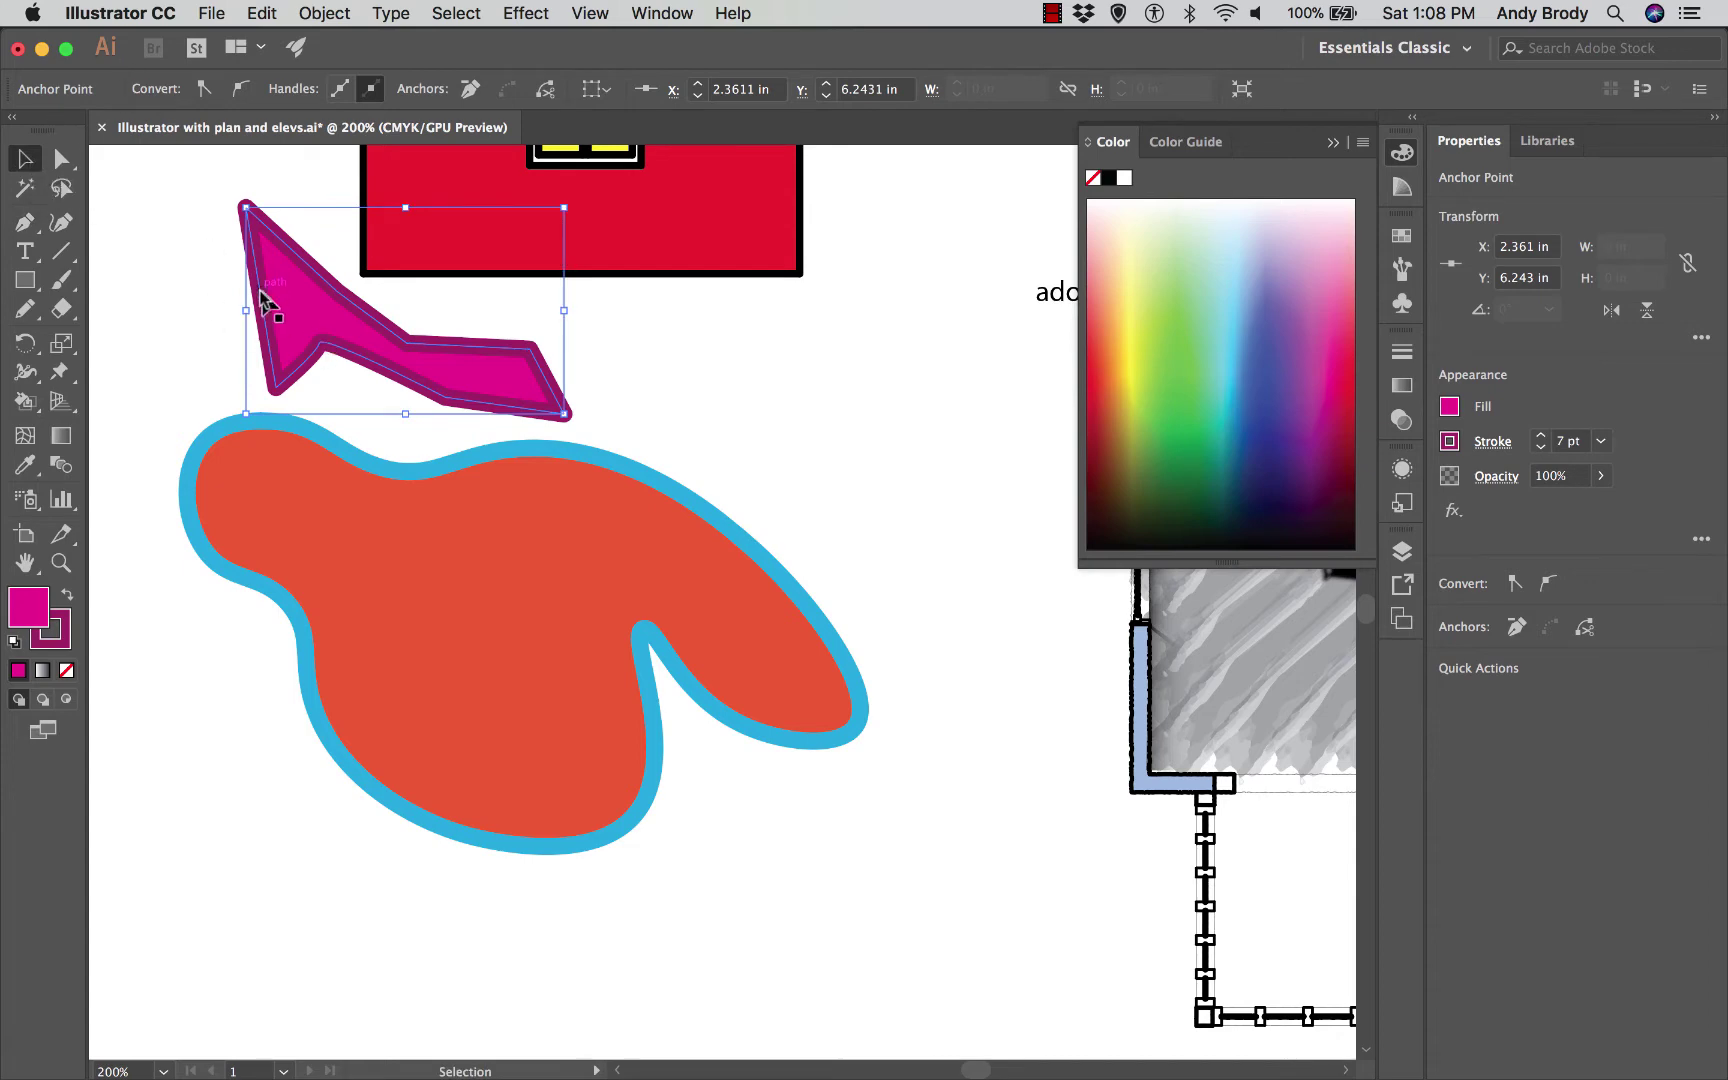
{"action": "left_click", "coordinate": [212, 285]}
{"action": "left_click", "coordinate": [300, 300]}
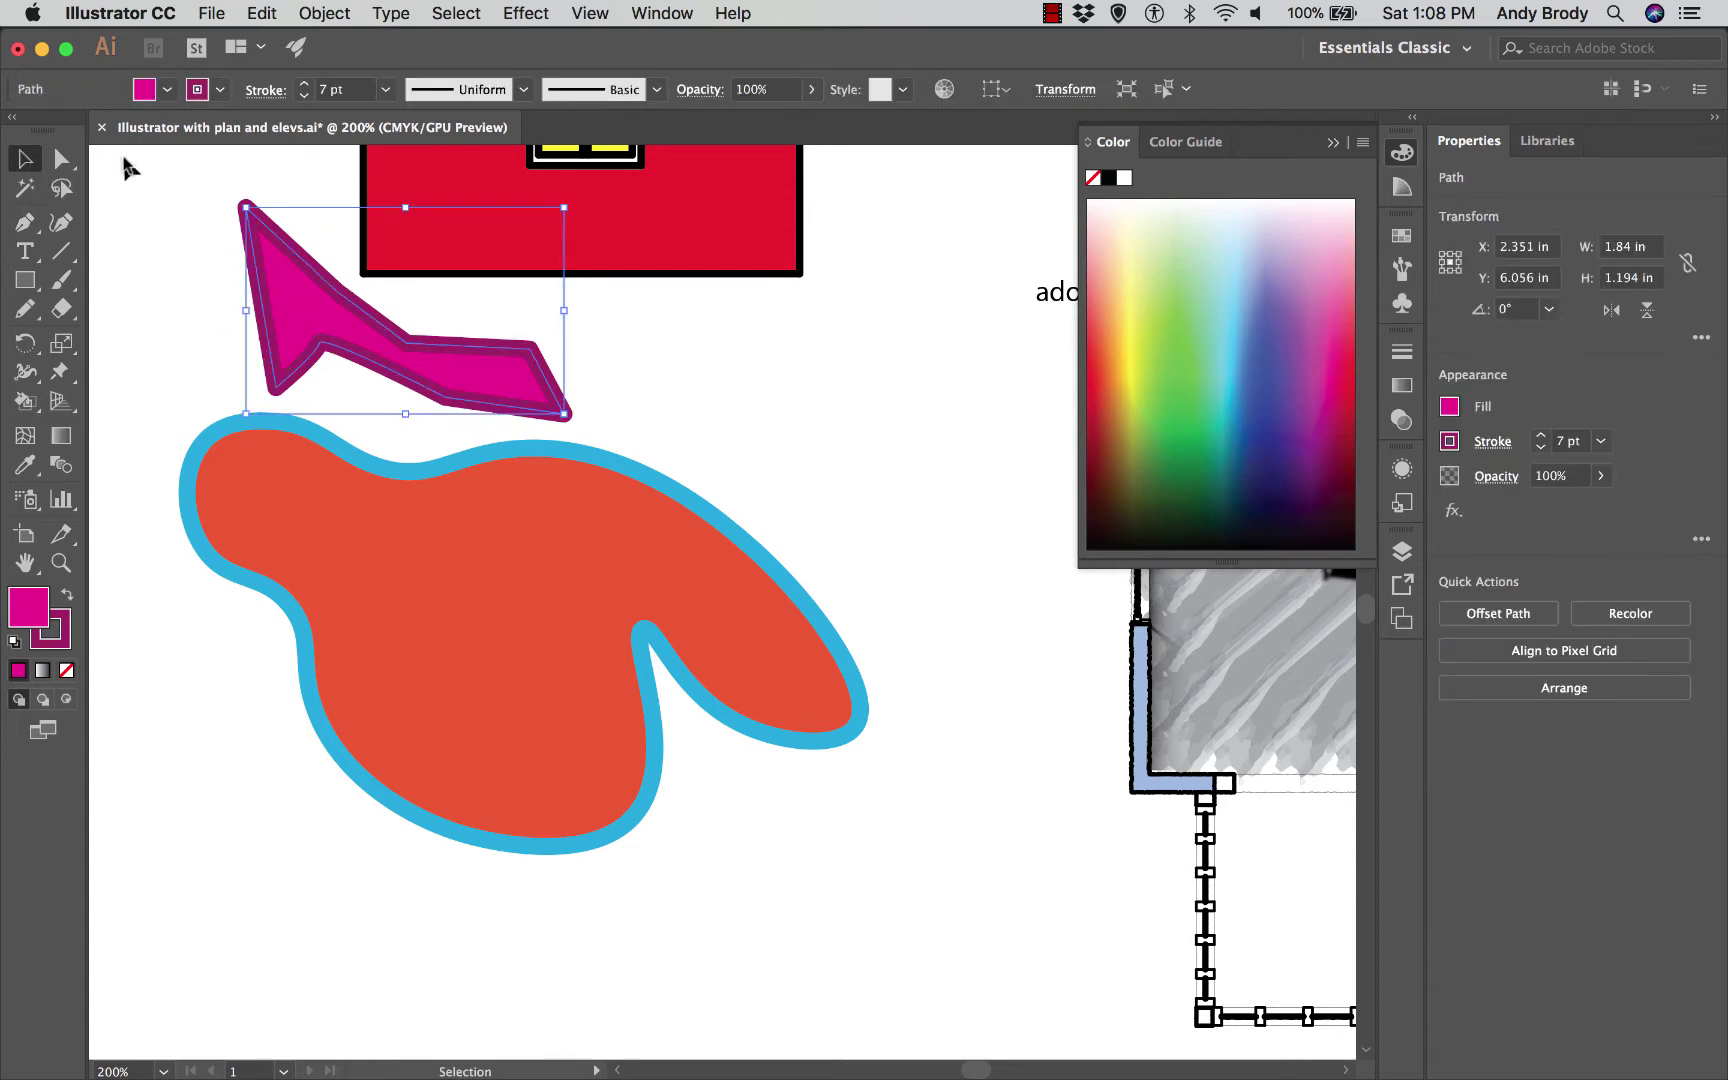
{"action": "left_click", "coordinate": [165, 91]}
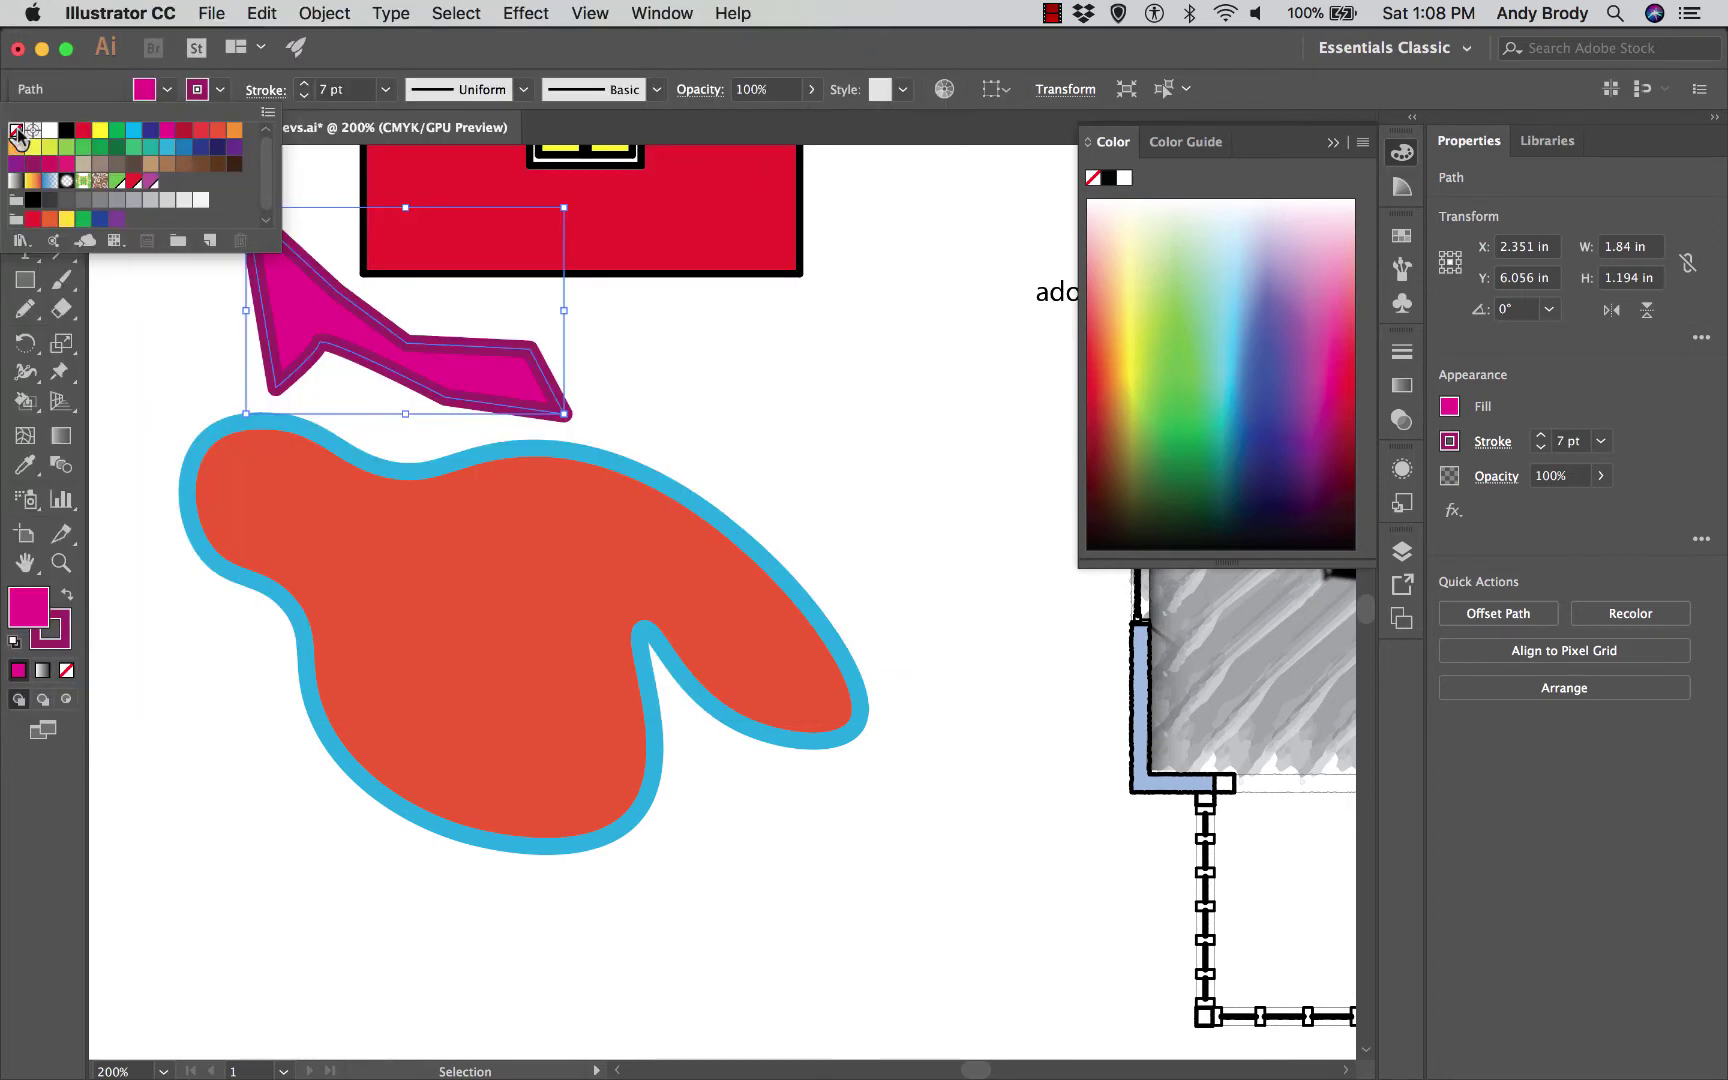
{"action": "left_click", "coordinate": [16, 131]}
{"action": "left_click", "coordinate": [692, 385]}
{"action": "left_click", "coordinate": [710, 383]}
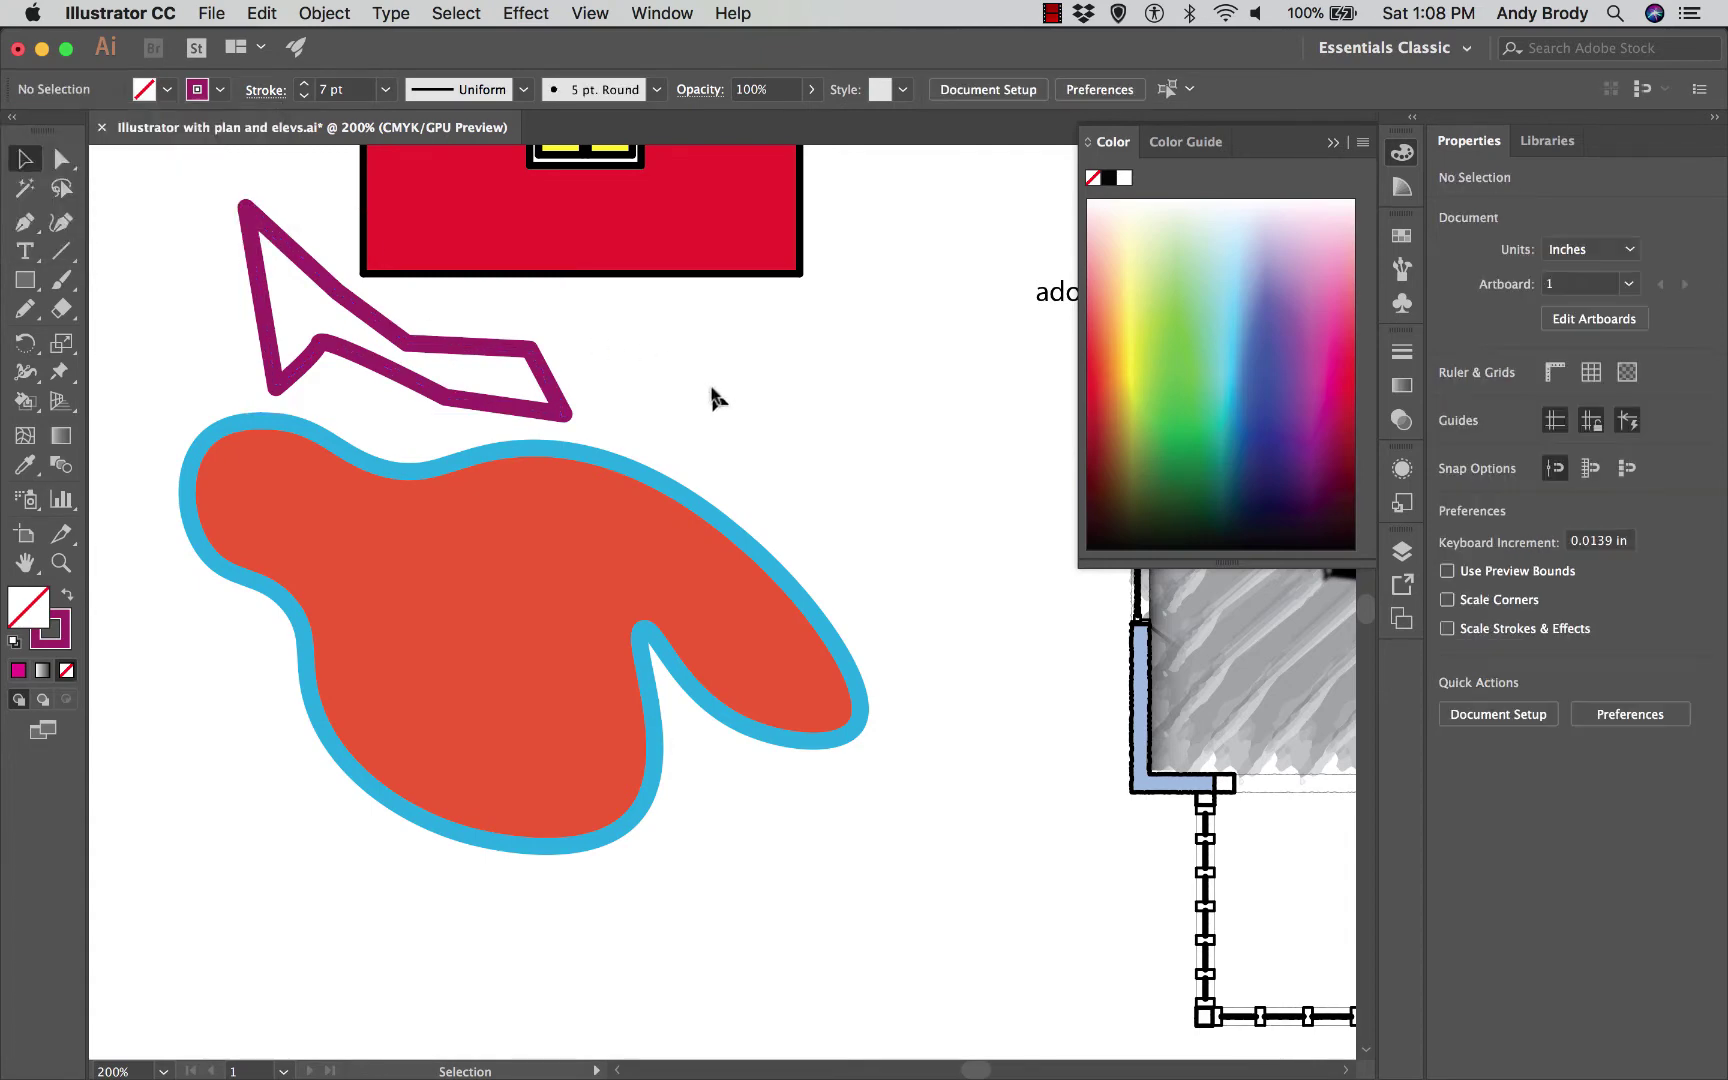
Step: Set the unfilled polygon's stroke to None and deselect it
{"action": "left_click", "coordinate": [478, 343]}
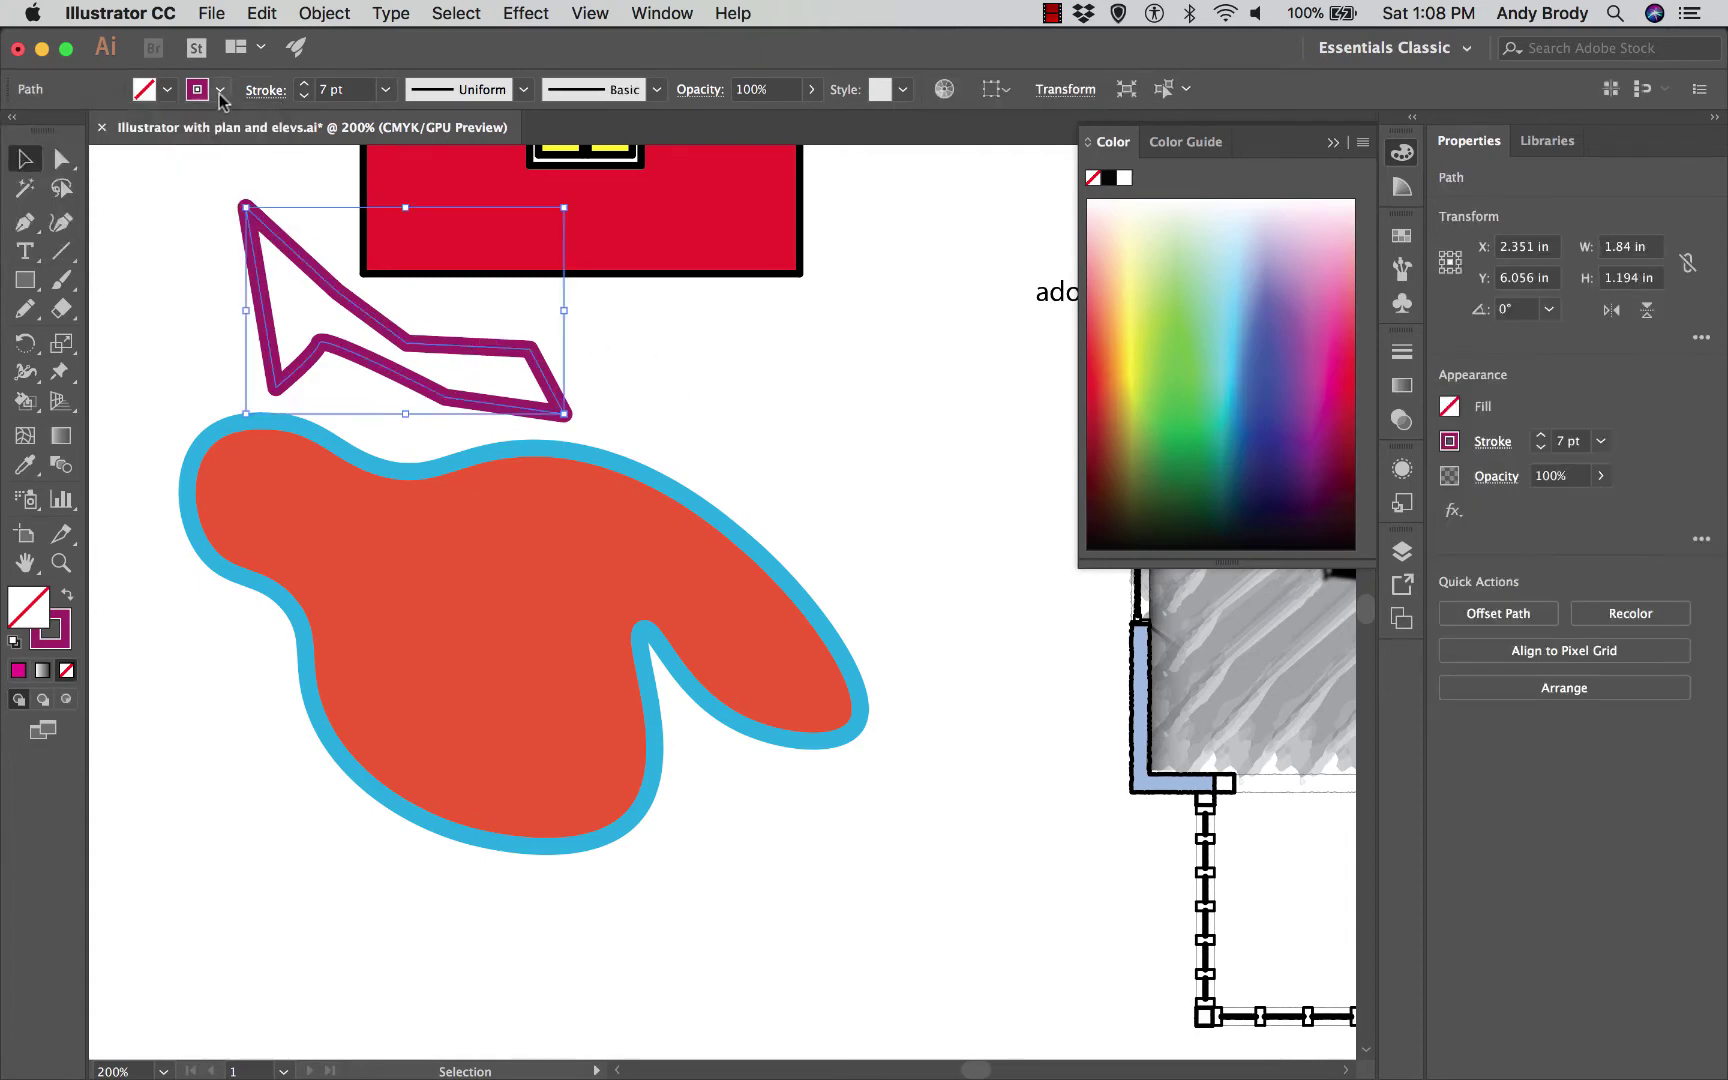
{"action": "left_click", "coordinate": [220, 89]}
{"action": "left_click", "coordinate": [20, 131]}
{"action": "left_click", "coordinate": [636, 350]}
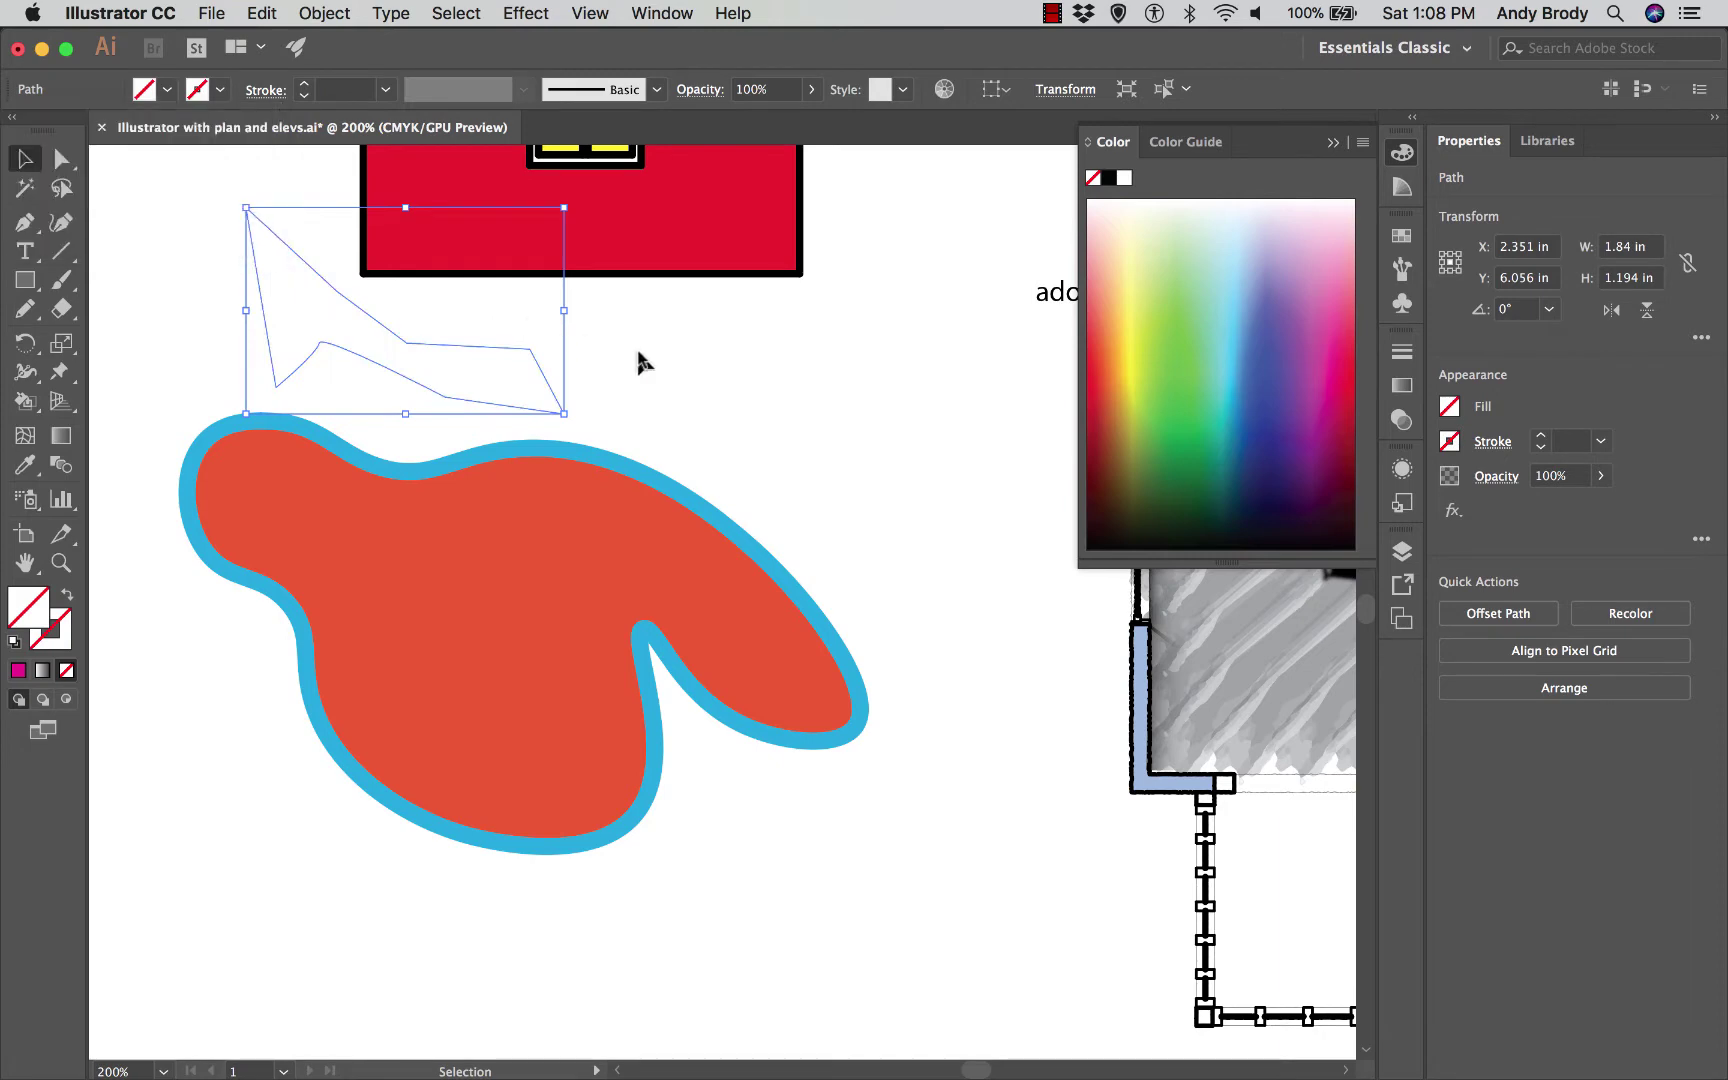
{"action": "left_click", "coordinate": [697, 380]}
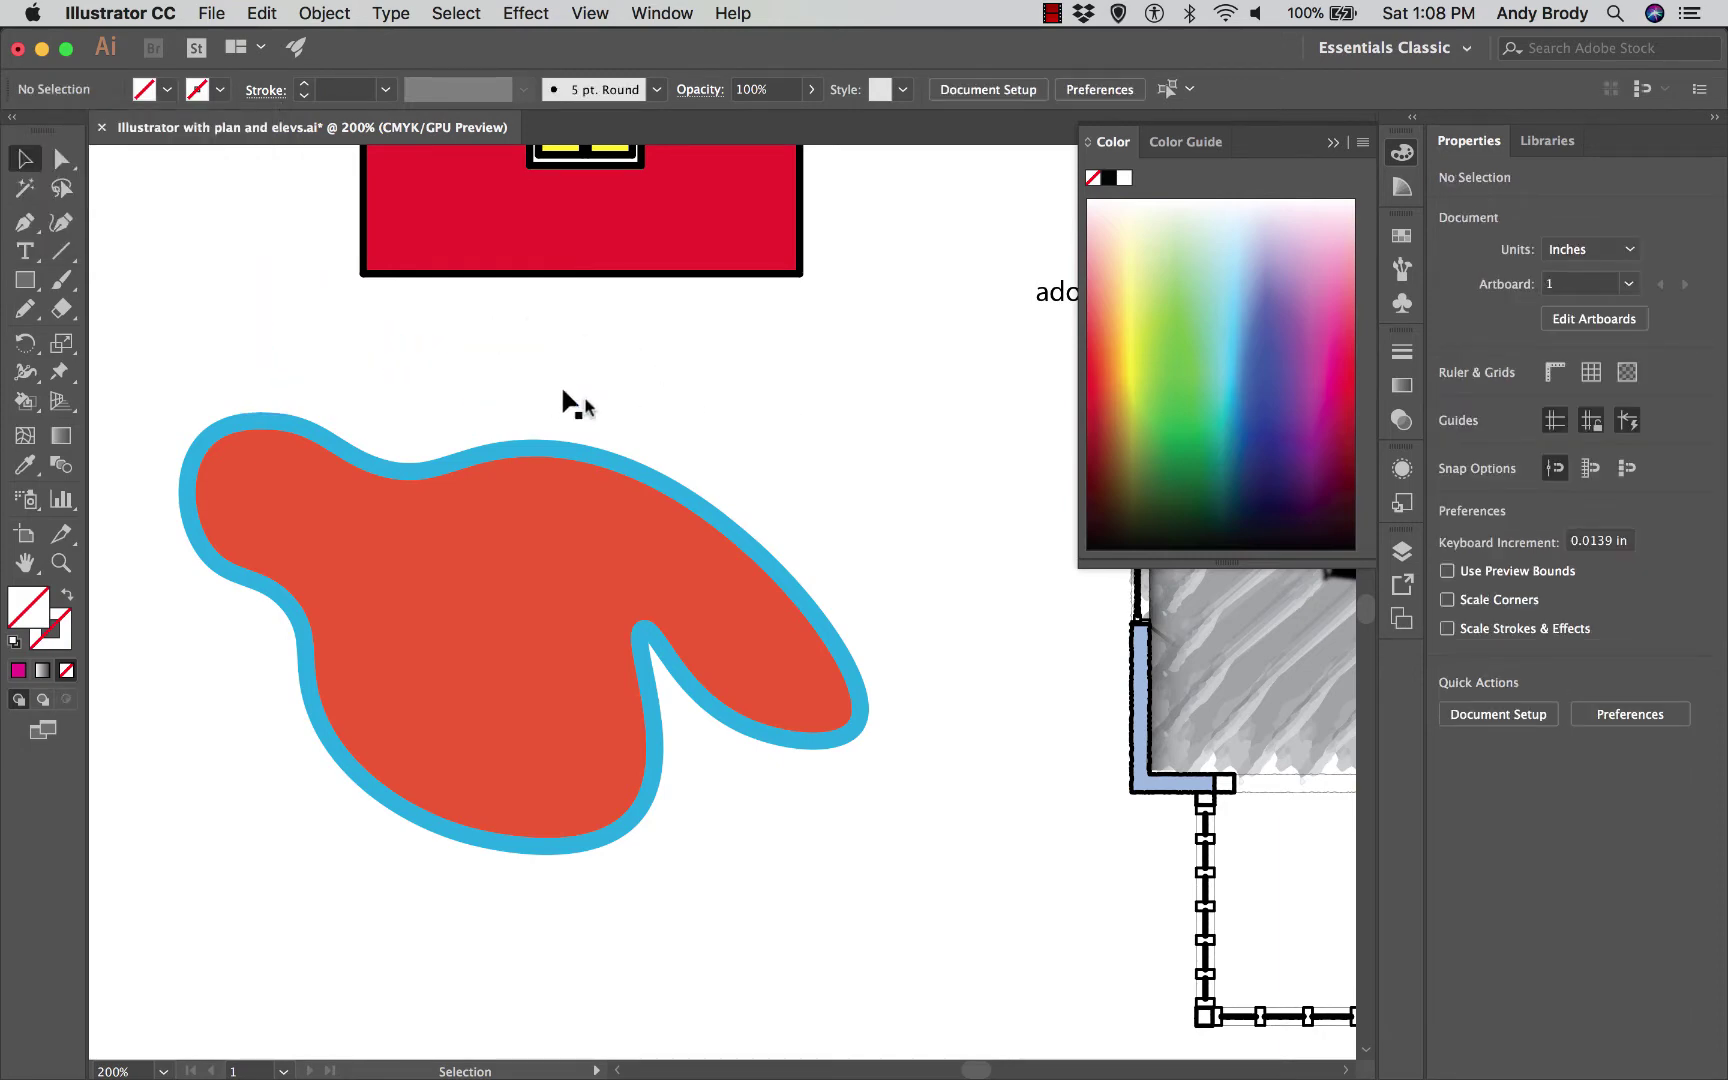
Step: Select the invisible polygon by its path above the curved shape and delete it
{"action": "left_click", "coordinate": [443, 342]}
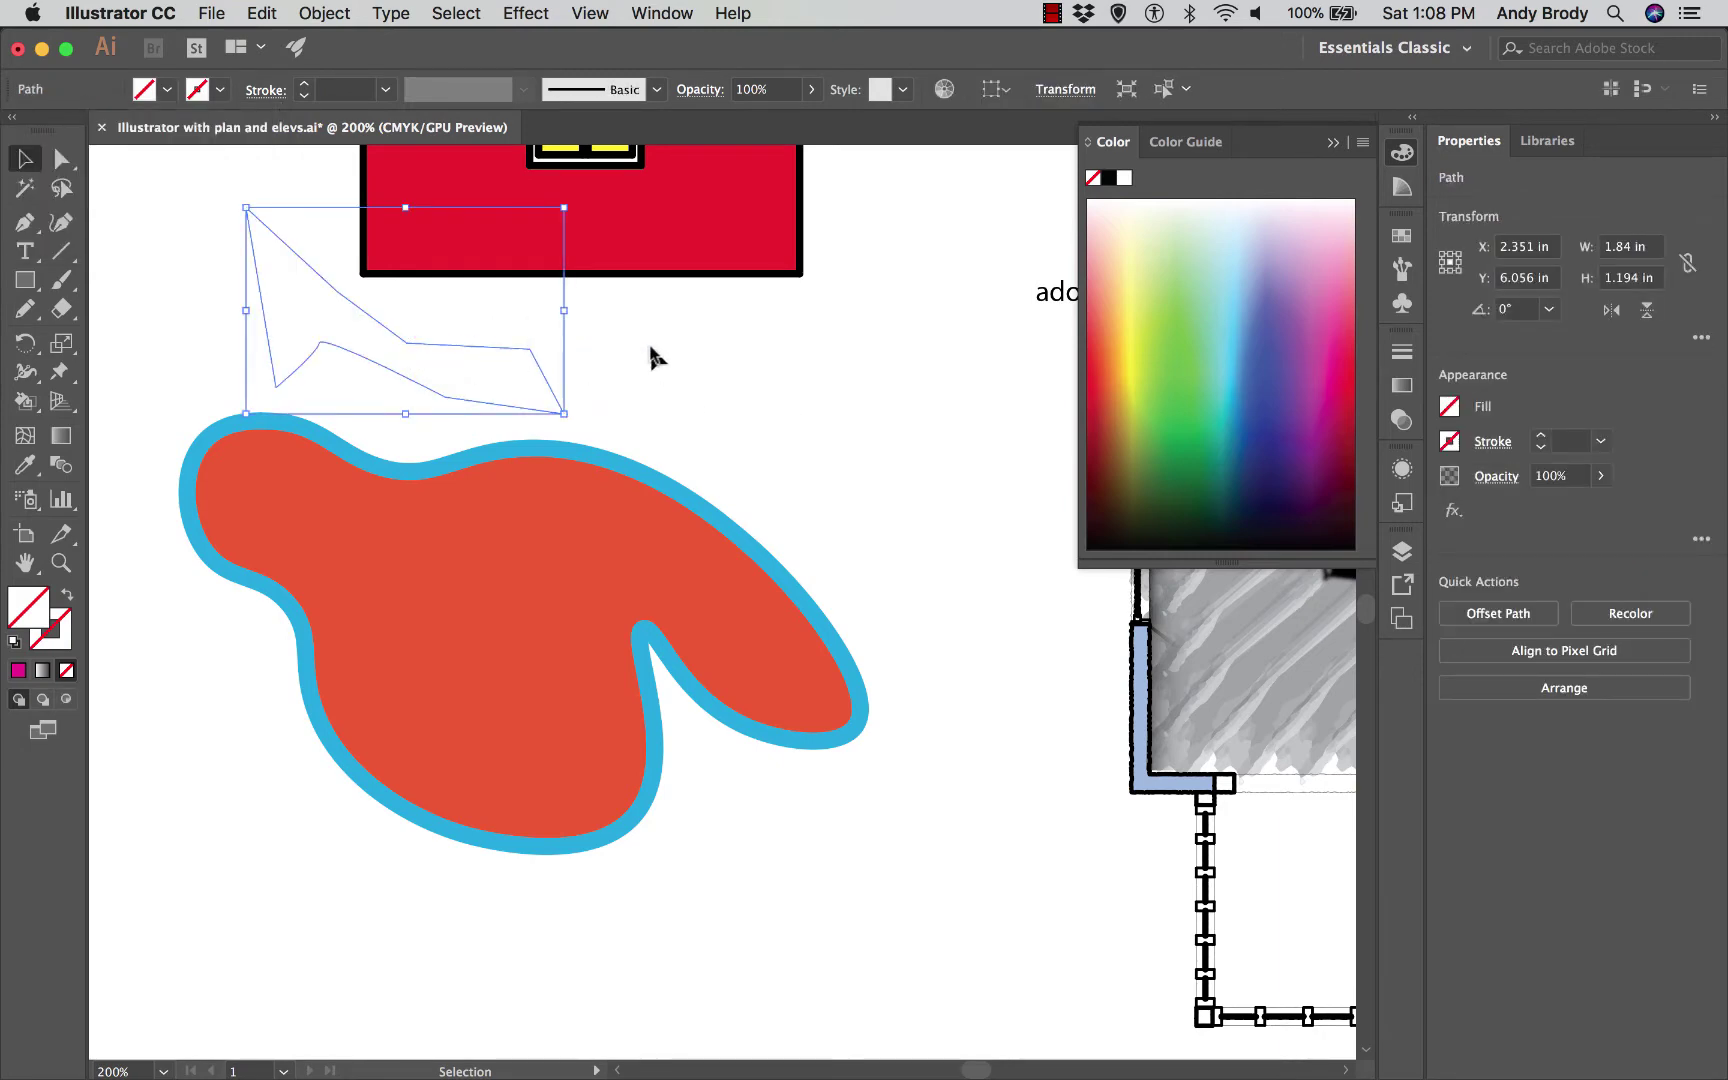
{"action": "left_click", "coordinate": [655, 356]}
{"action": "left_click", "coordinate": [481, 346]}
{"action": "key", "text": "Delete"}
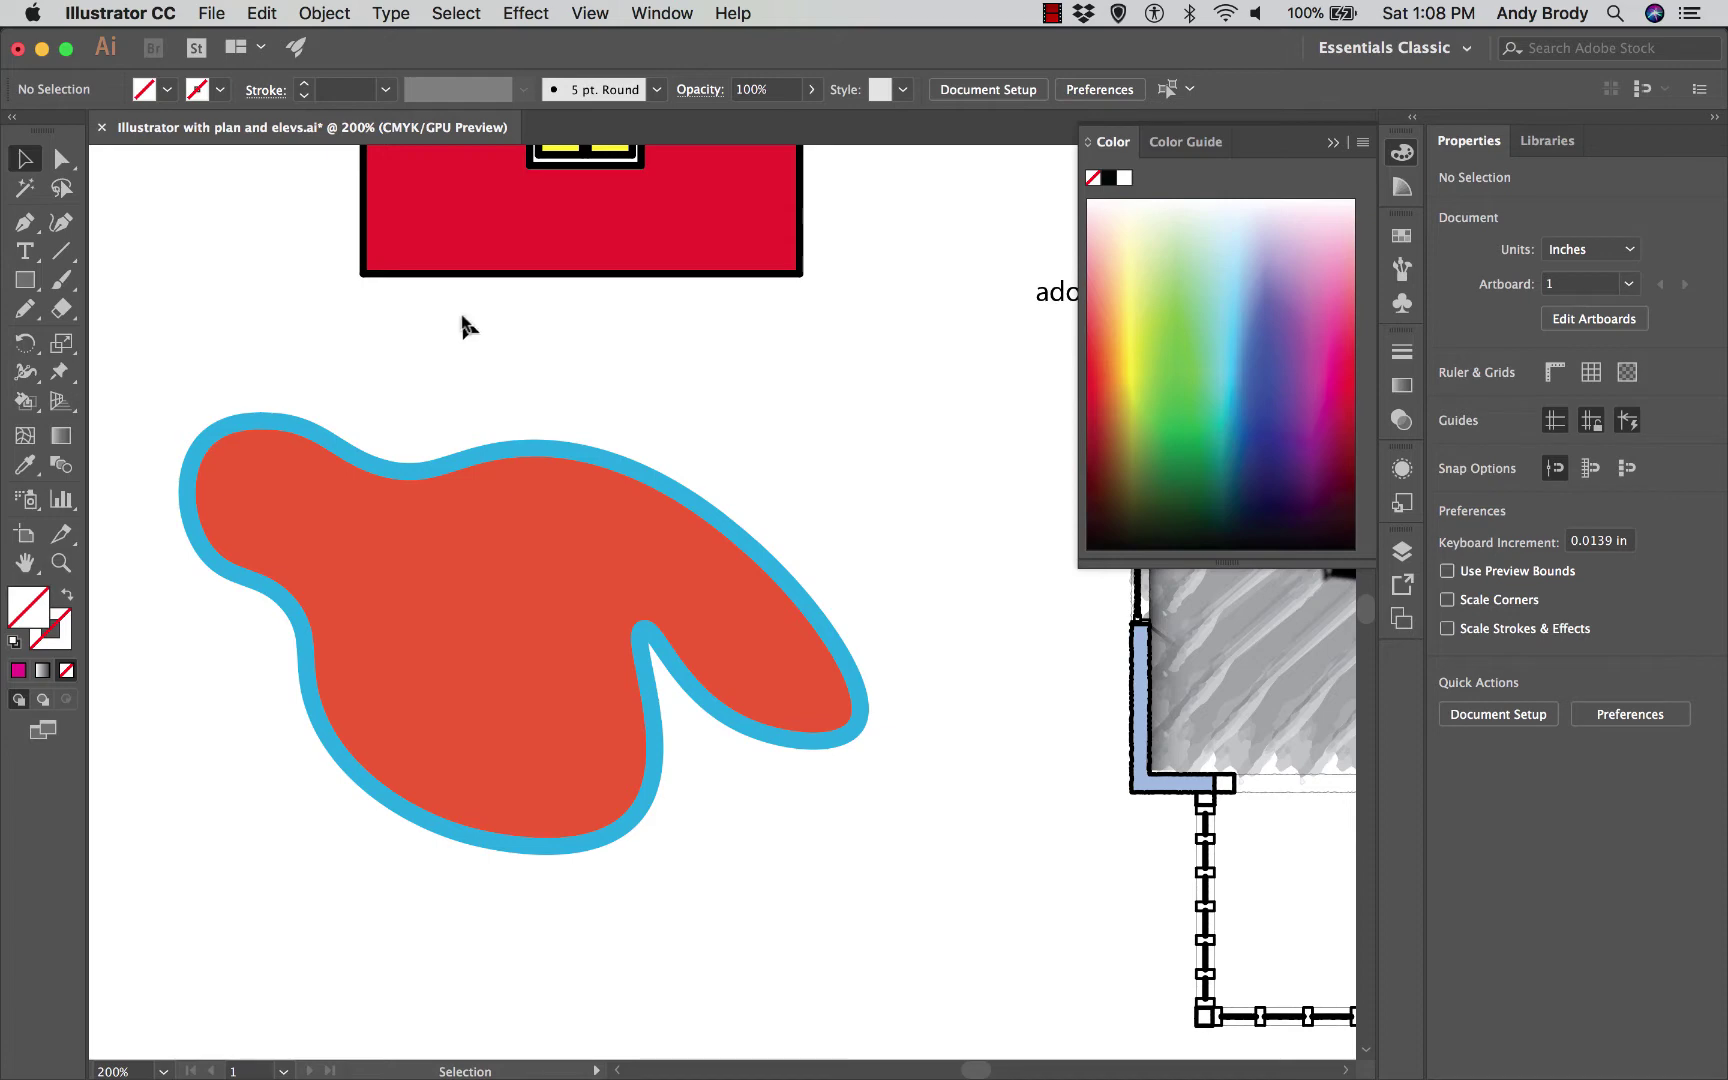
Step: Draw a freehand, slightly sloping line above the curved shape with the Line Segment tool
{"action": "left_click", "coordinate": [58, 250]}
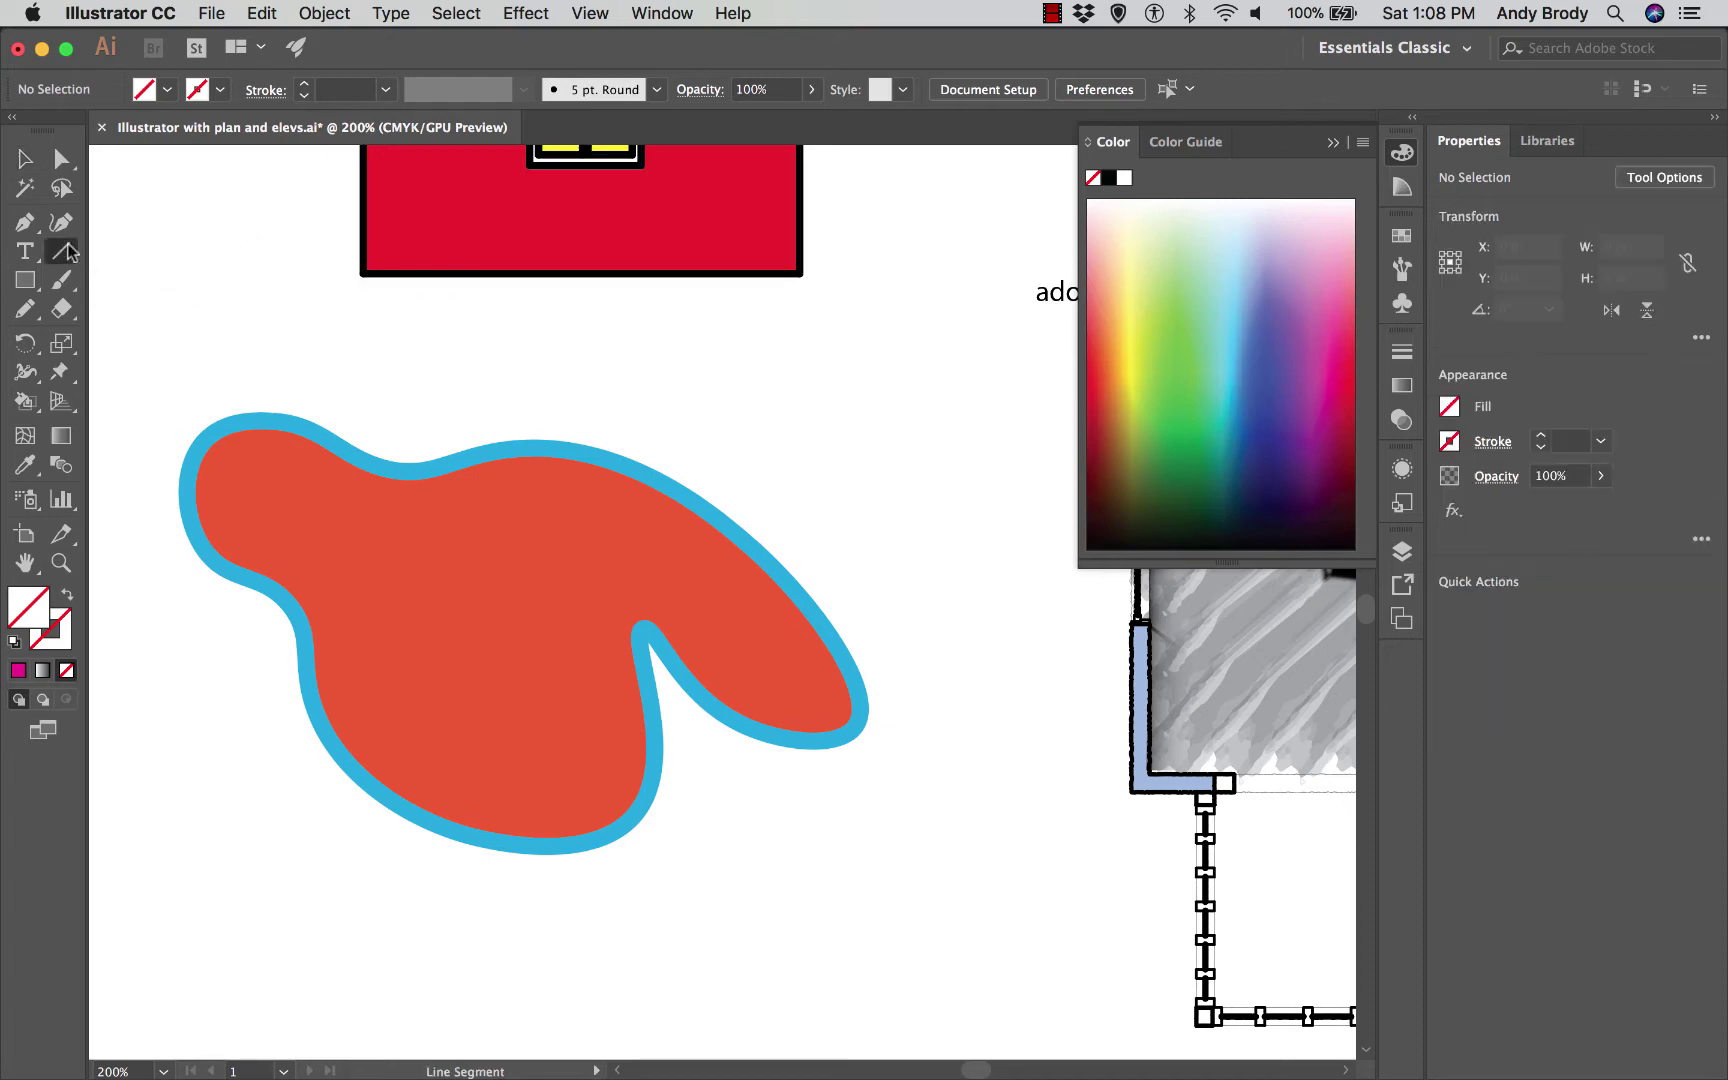
{"action": "left_click", "coordinate": [400, 344]}
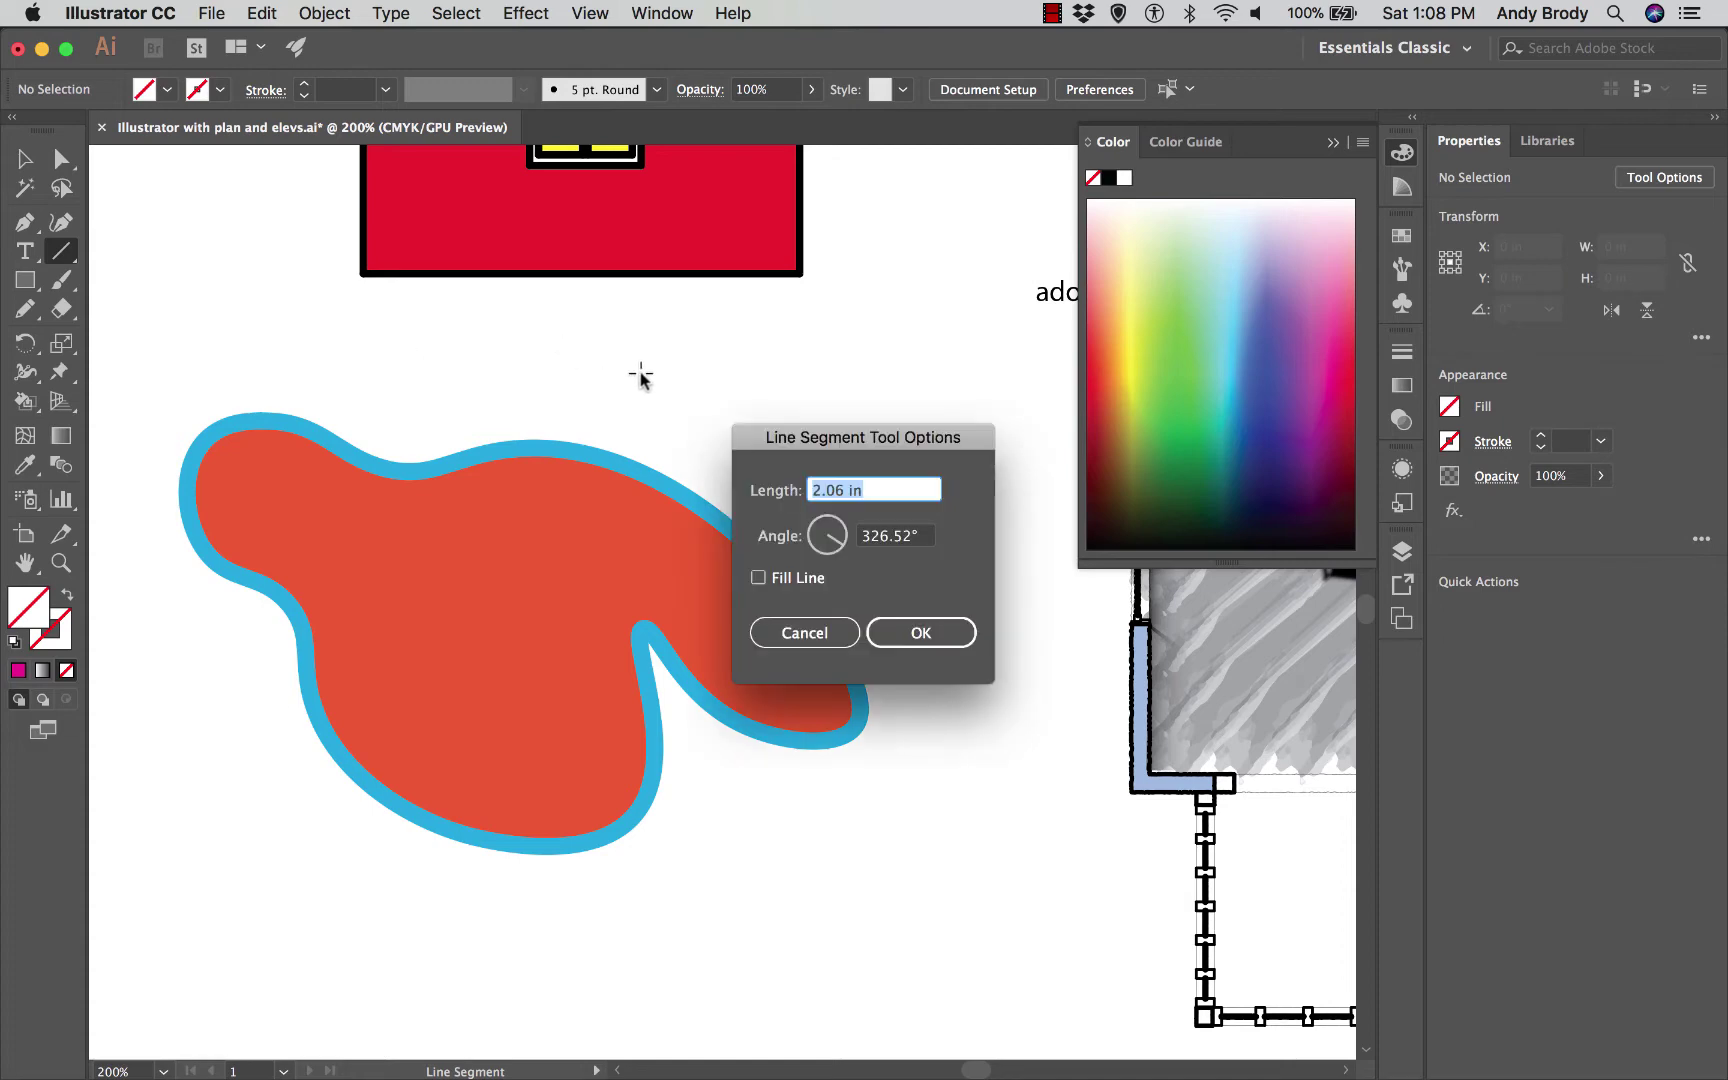
{"action": "left_click", "coordinate": [830, 630]}
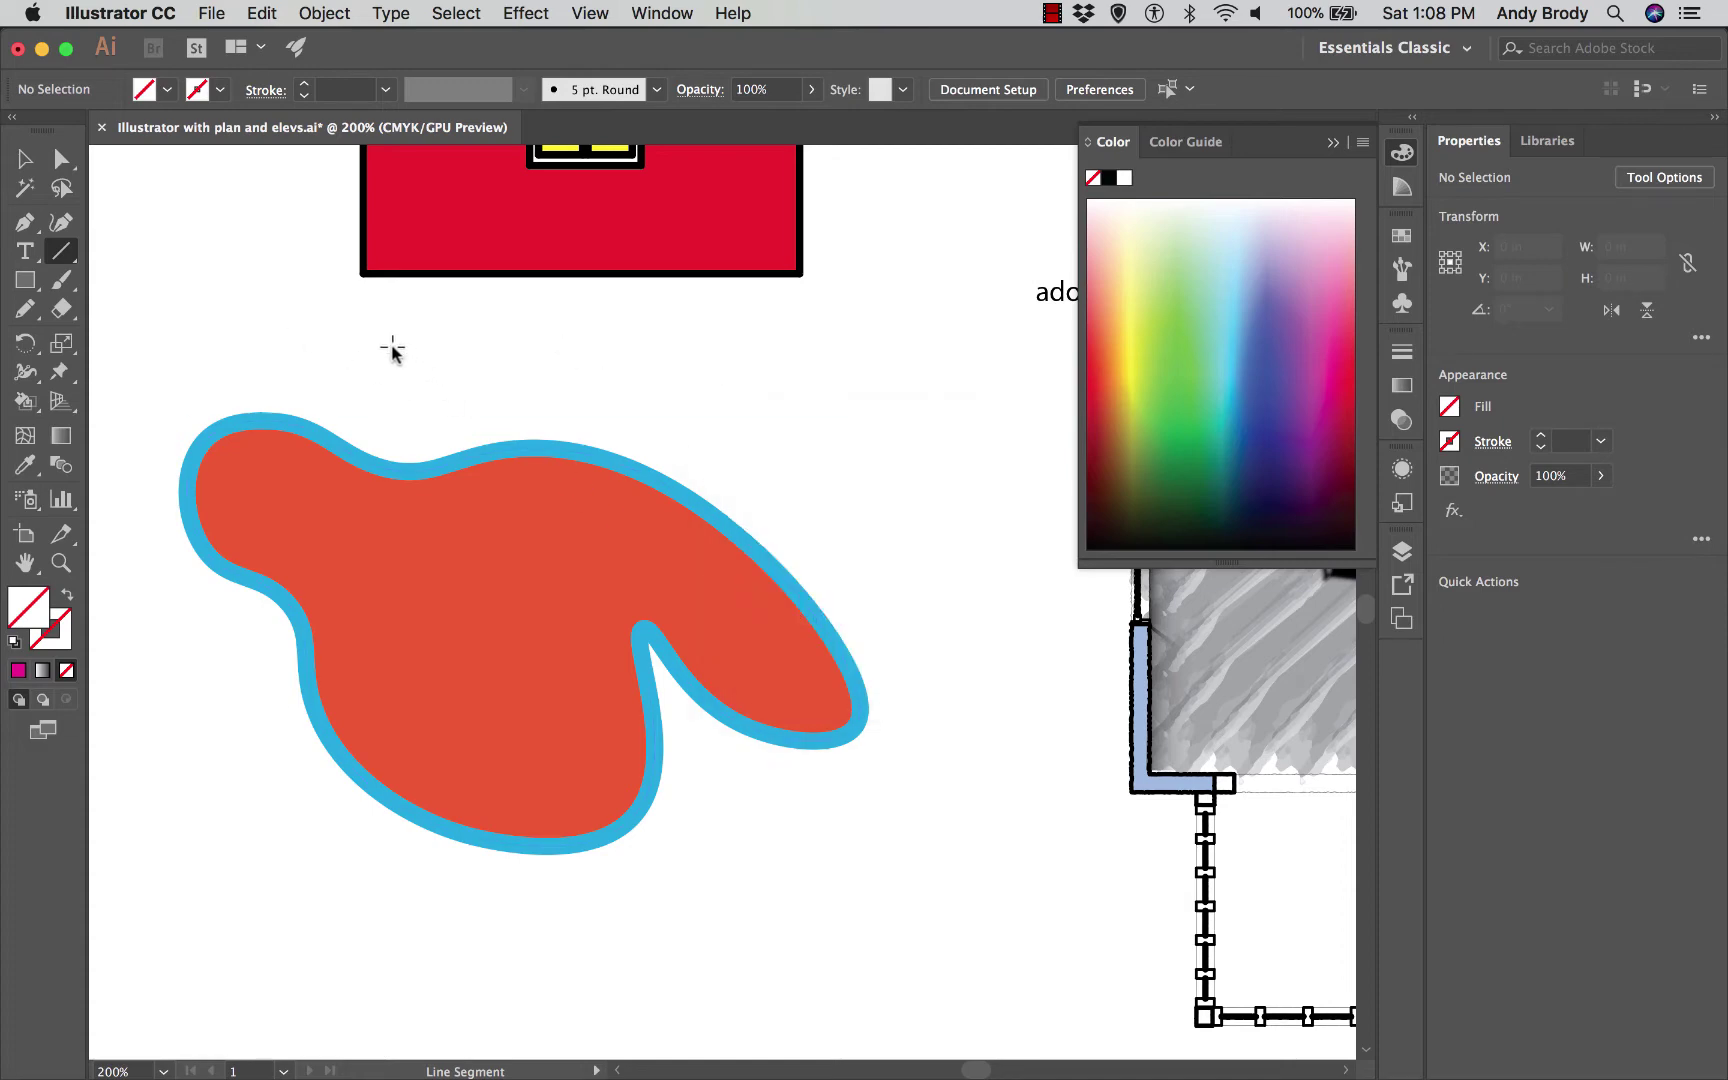
{"action": "mouse_move", "coordinate": [392, 347]}
{"action": "left_mouse_down"}
{"action": "mouse_move", "coordinate": [503, 376]}
{"action": "mouse_move", "coordinate": [706, 349]}
{"action": "mouse_move", "coordinate": [729, 411]}
{"action": "left_mouse_up"}
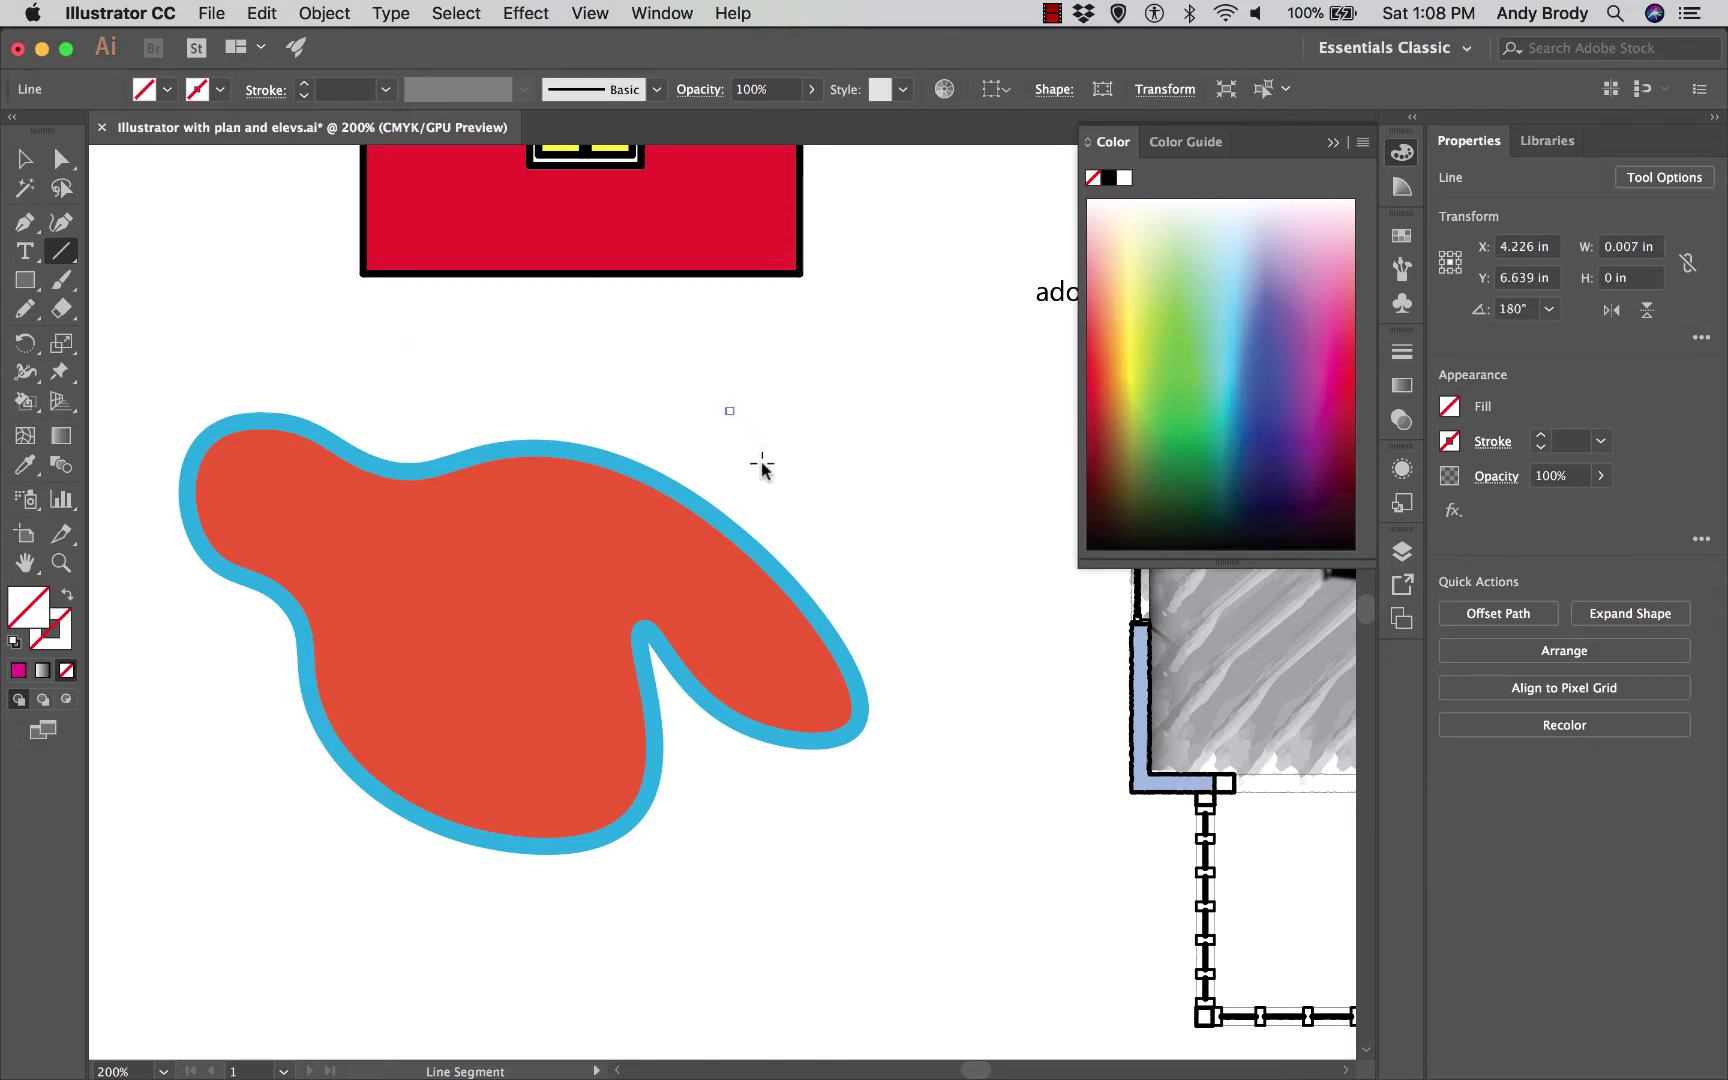
Step: Create a horizontal line 2.5 in long at 180° above the curved shape with the Line Segment tool's options
{"action": "left_click", "coordinate": [61, 222]}
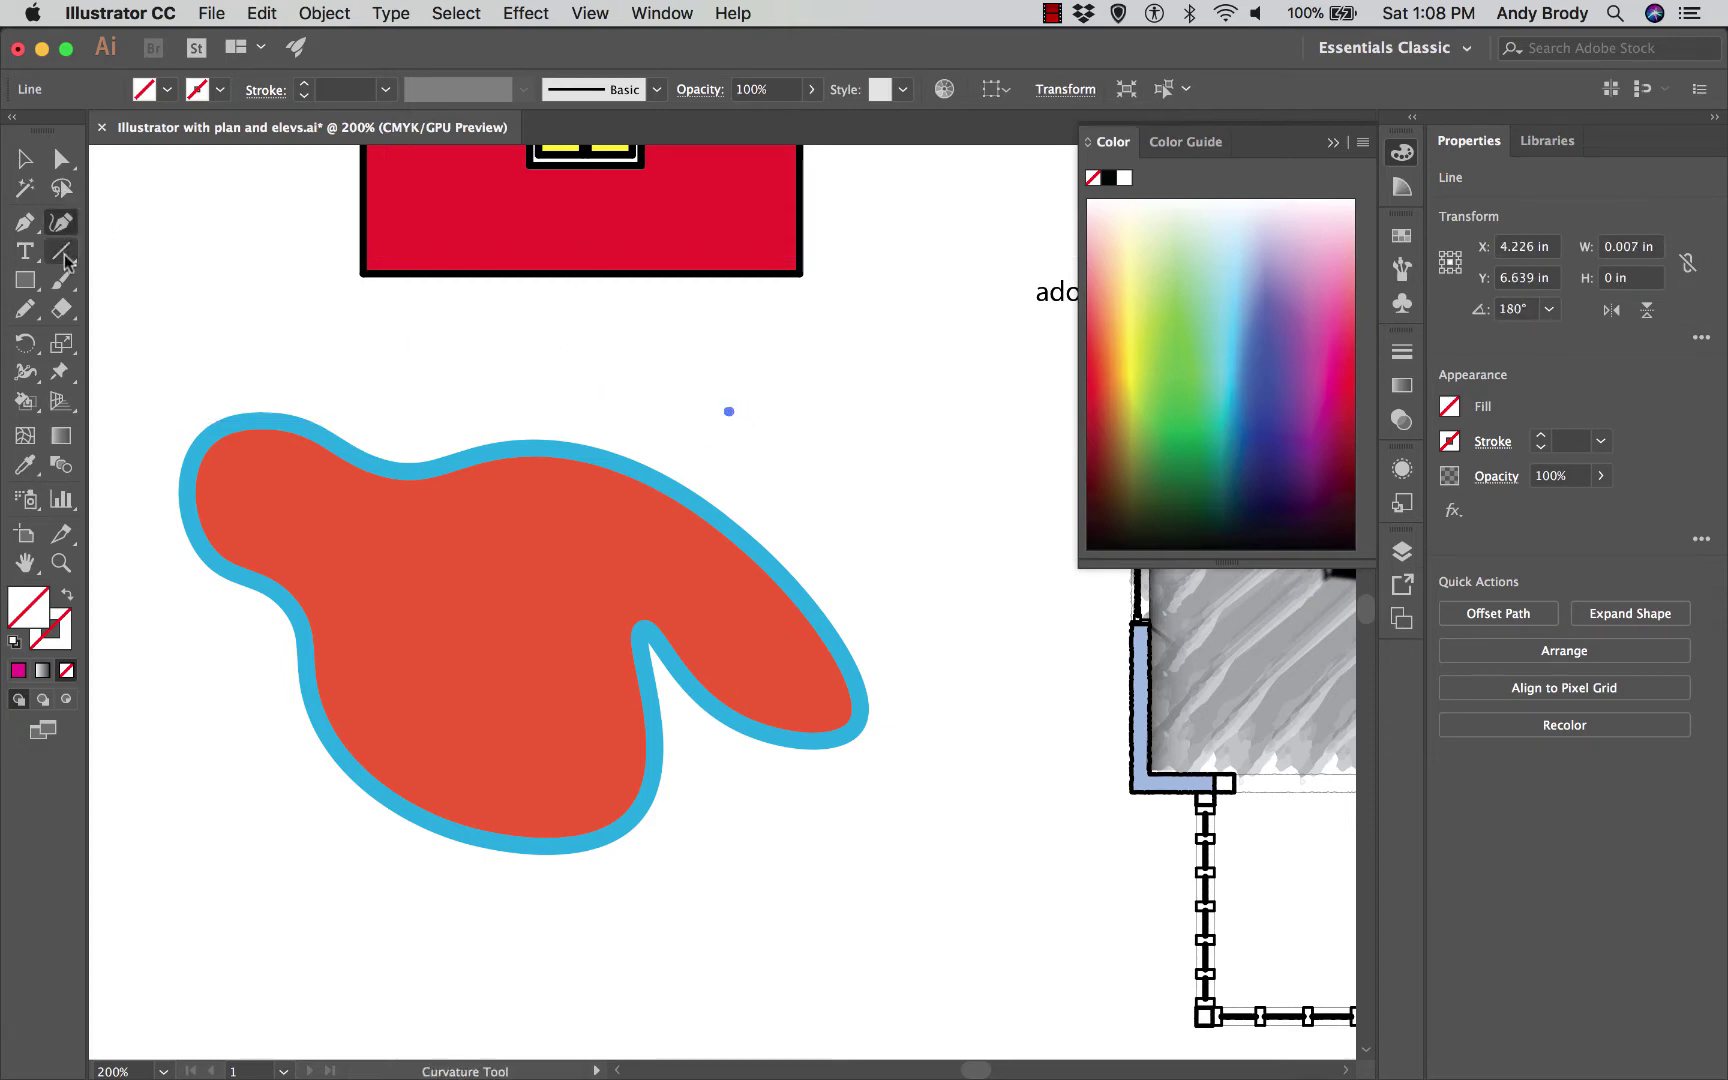
{"action": "left_click", "coordinate": [61, 251]}
{"action": "left_click", "coordinate": [485, 335]}
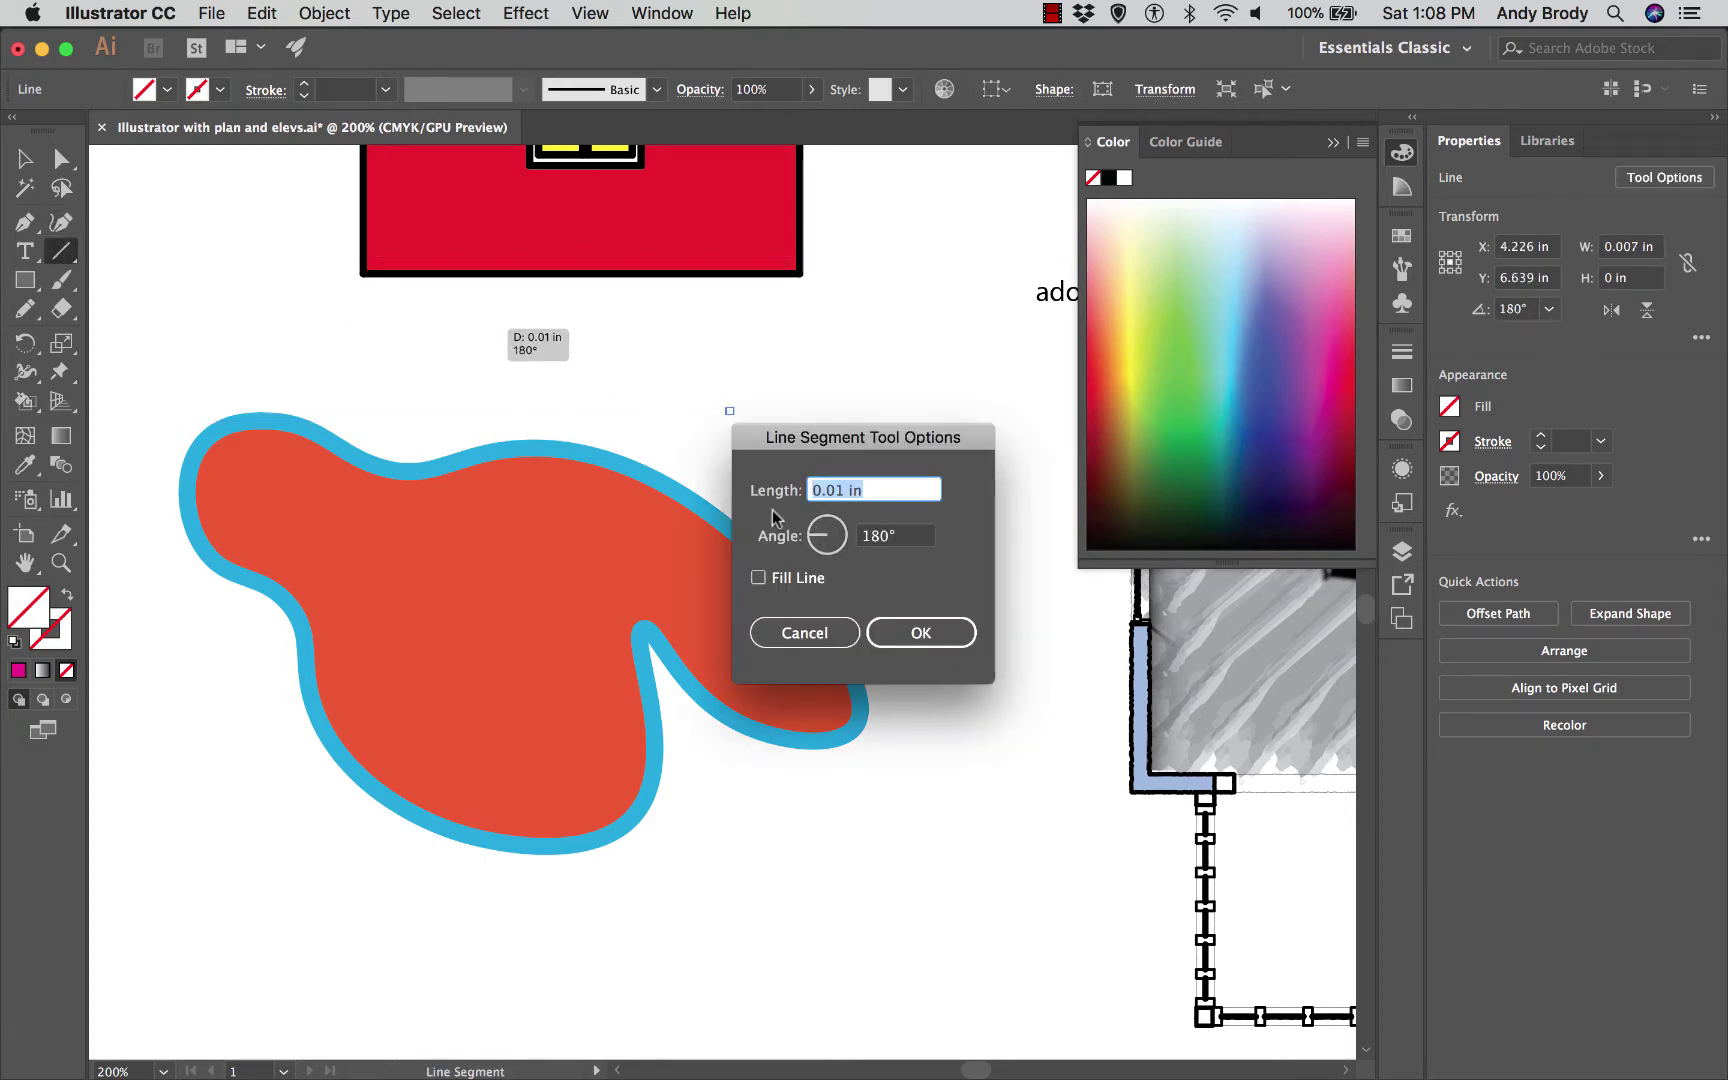
{"action": "type", "text": "2.5"}
{"action": "left_click", "coordinate": [920, 634]}
Step: Select the invisible line segments above the curved shape and delete them
{"action": "key", "text": "v"}
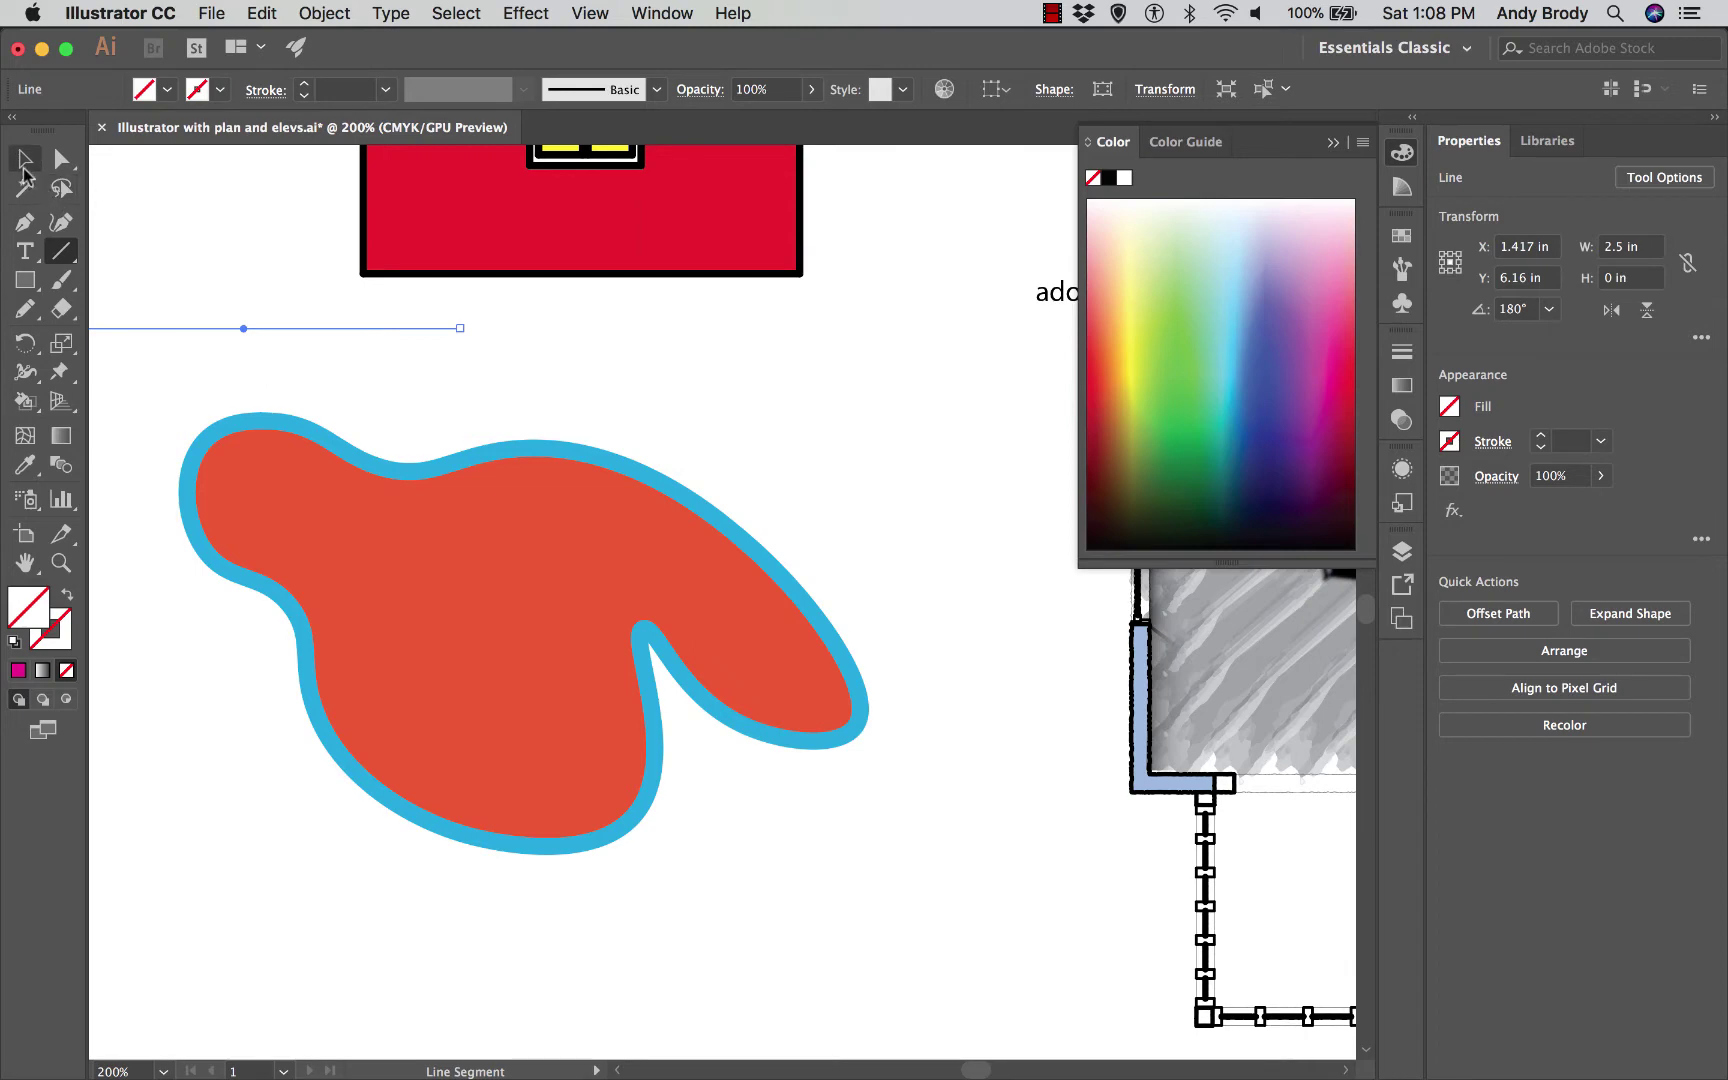
{"action": "left_click", "coordinate": [204, 258]}
{"action": "left_click", "coordinate": [290, 329]}
{"action": "left_click", "coordinate": [320, 293]}
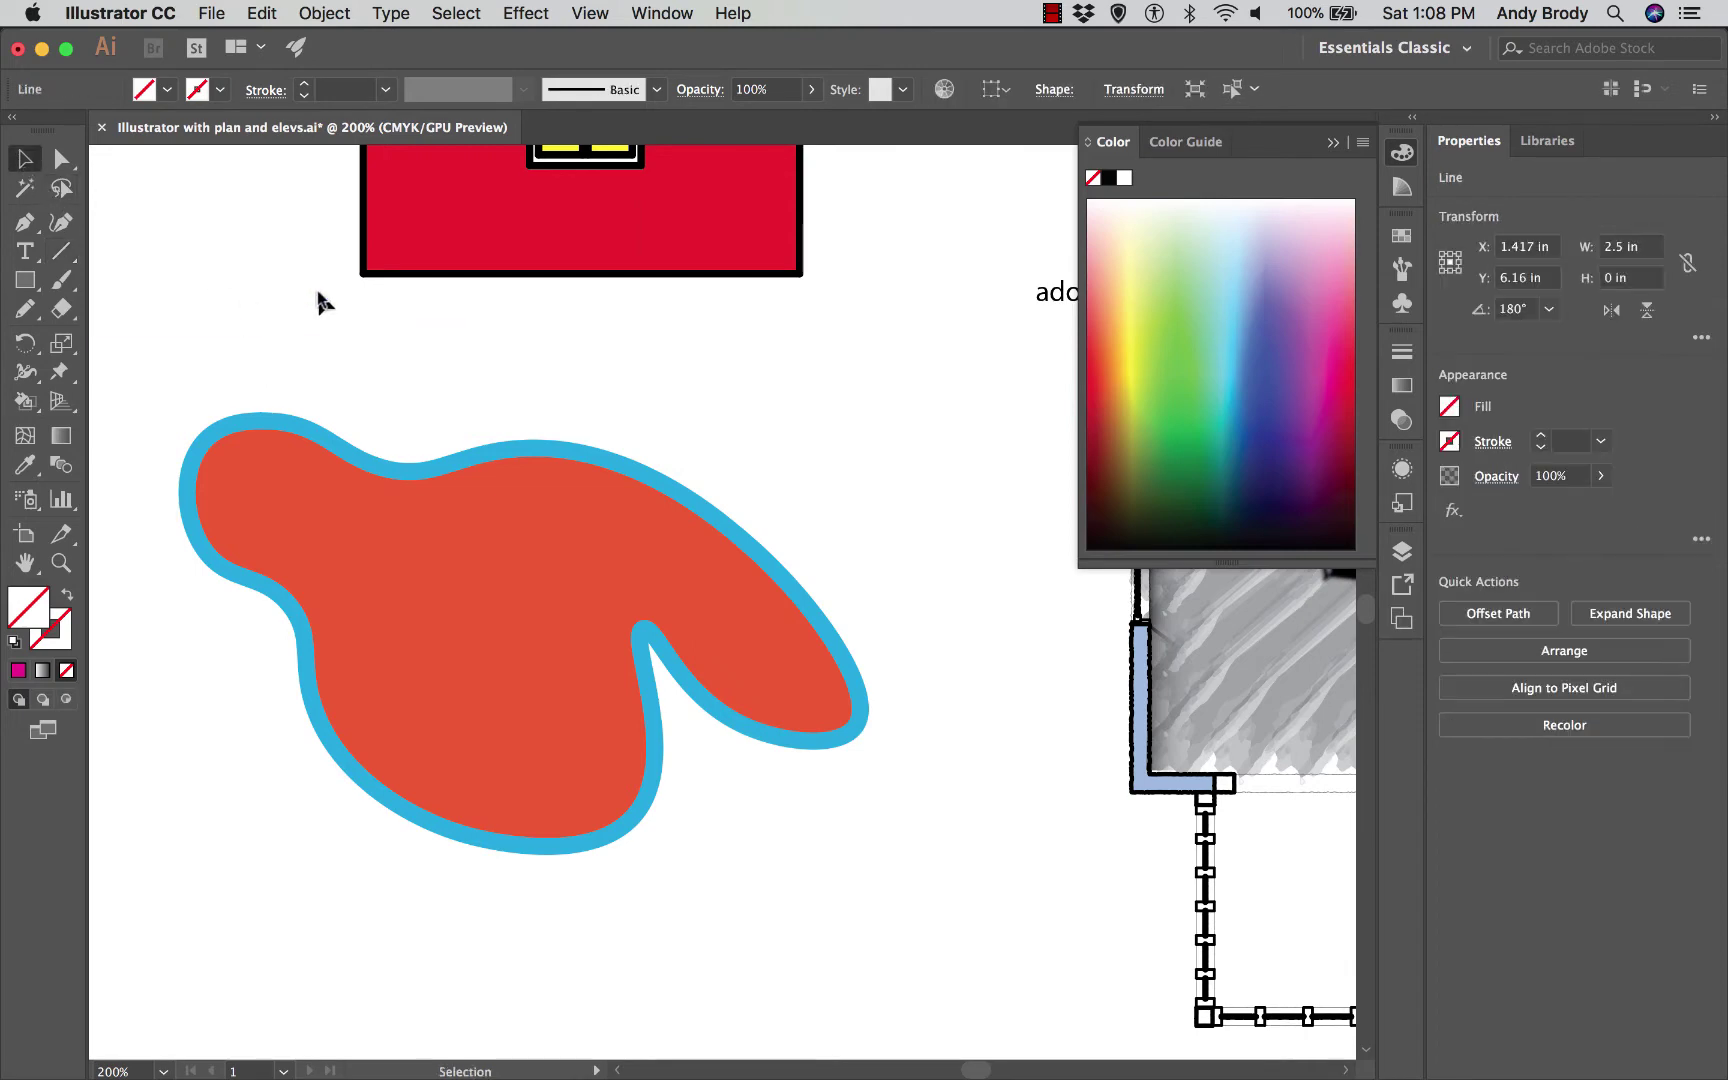
{"action": "left_click_drag", "start_coordinate": [635, 348], "coordinate": [438, 362]}
{"action": "key", "text": "Delete"}
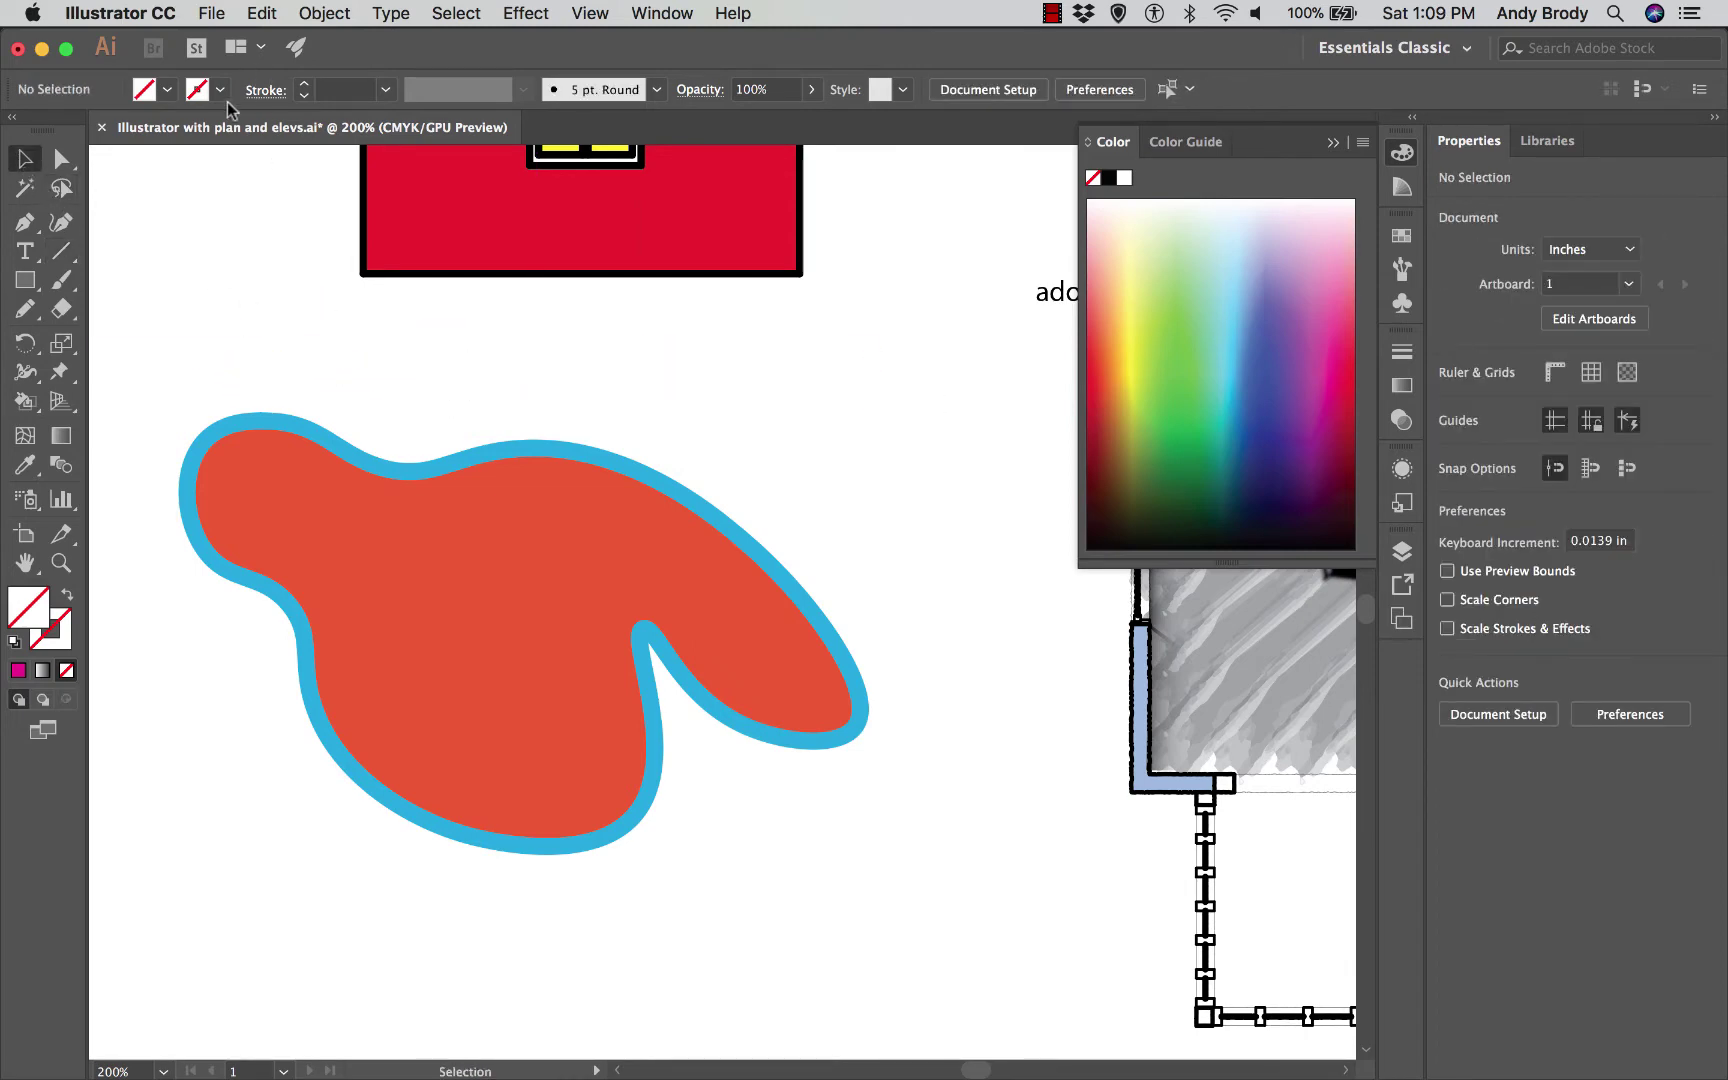
Step: Draw a green rectangle with a black stroke, about 1.01 in wide and 0.42 in high, between the red elevation and the curved shape
{"action": "left_click", "coordinate": [220, 91]}
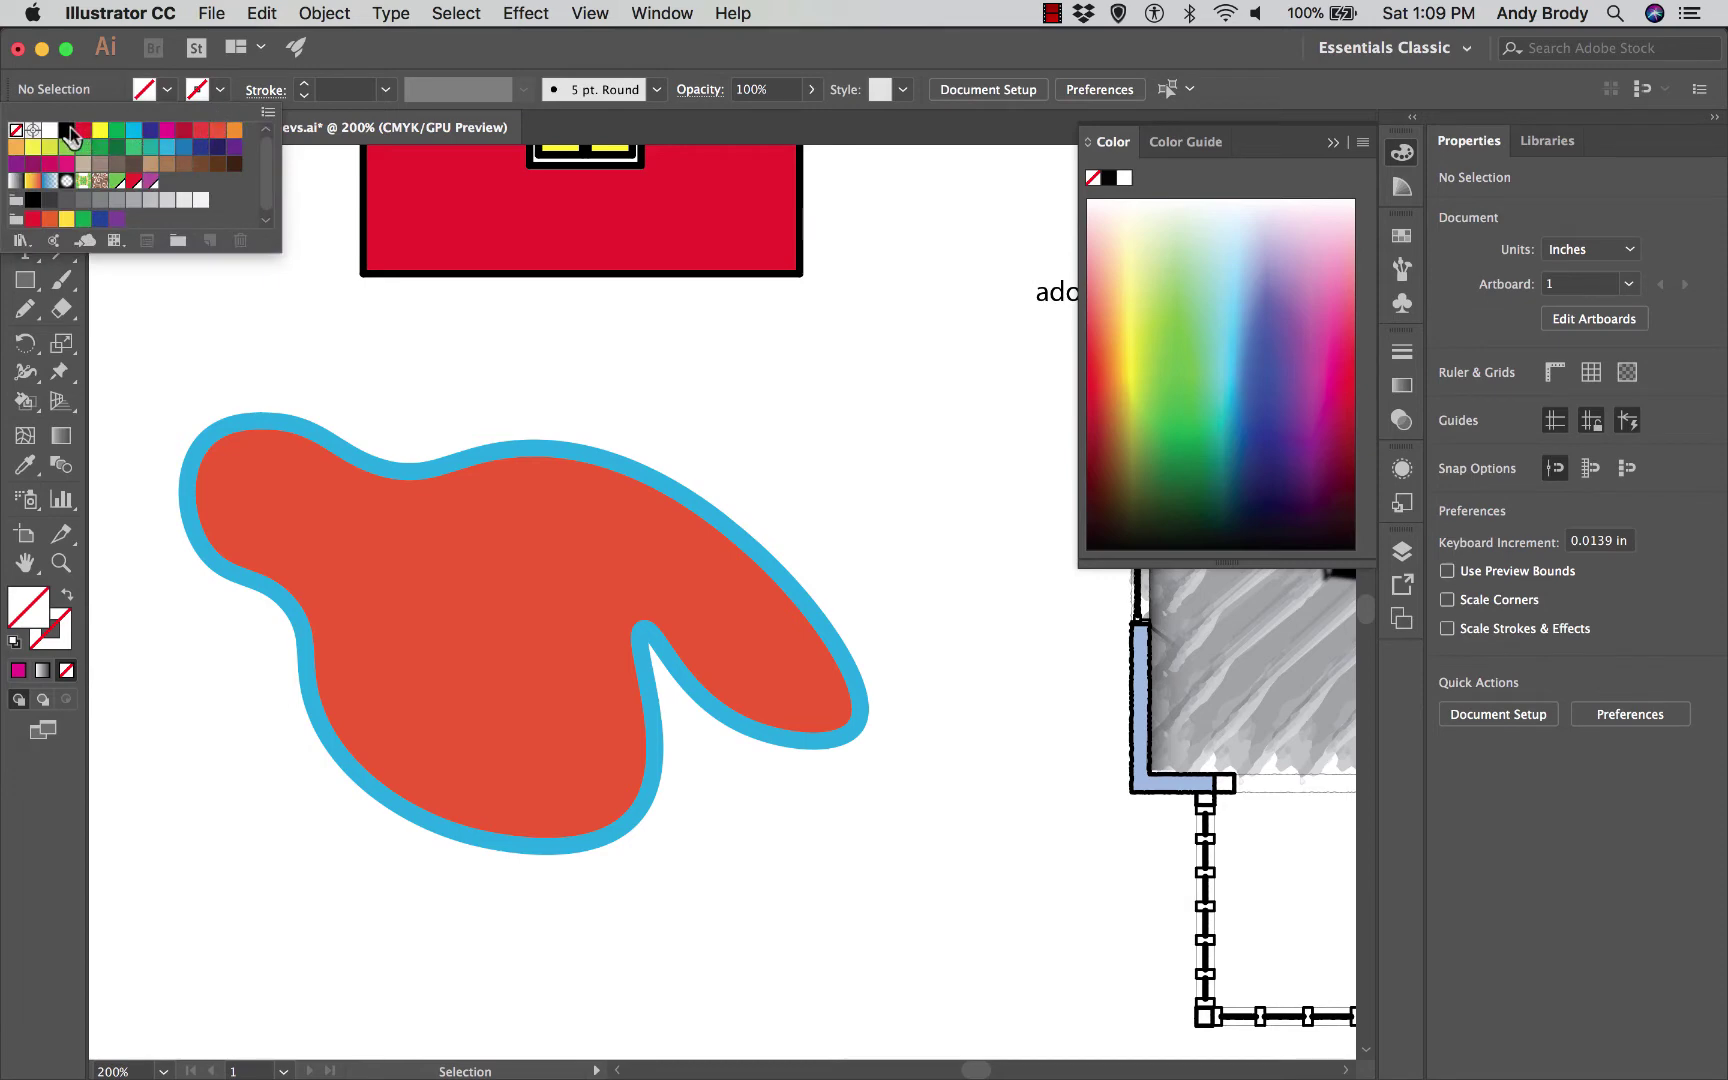
{"action": "left_click", "coordinate": [66, 130]}
{"action": "left_click", "coordinate": [166, 89]}
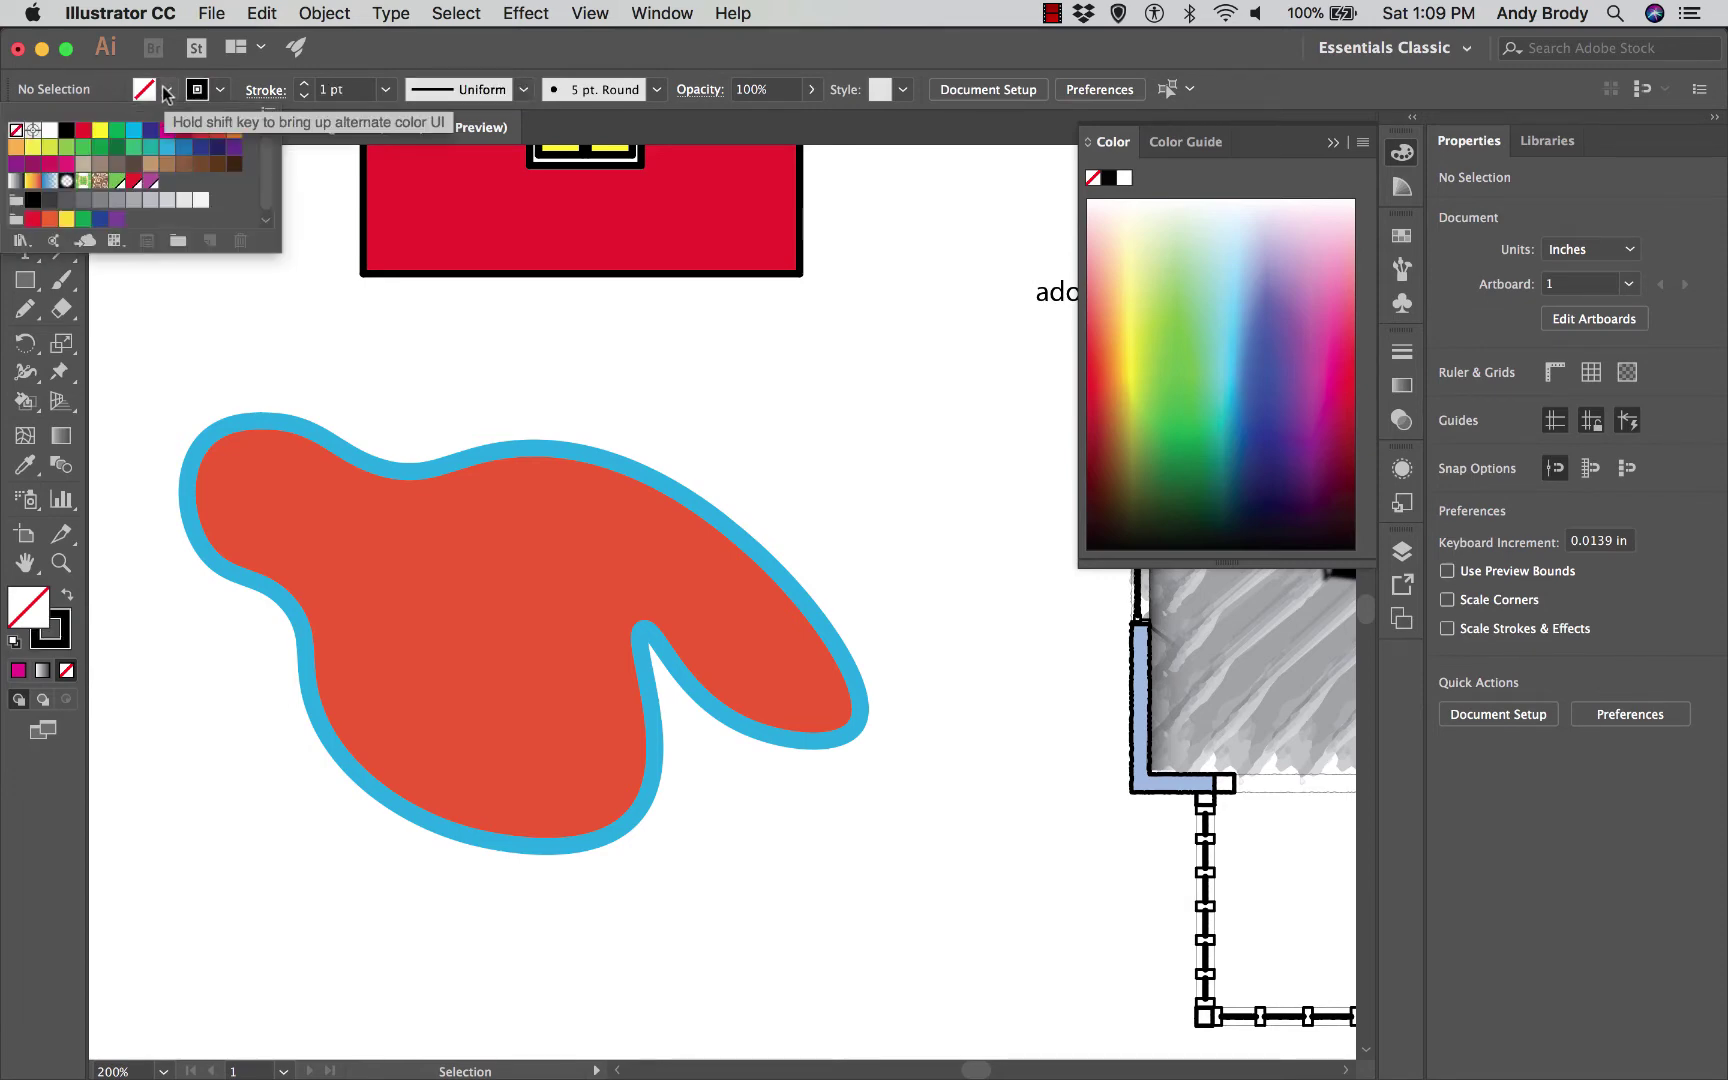
{"action": "left_click", "coordinate": [83, 147]}
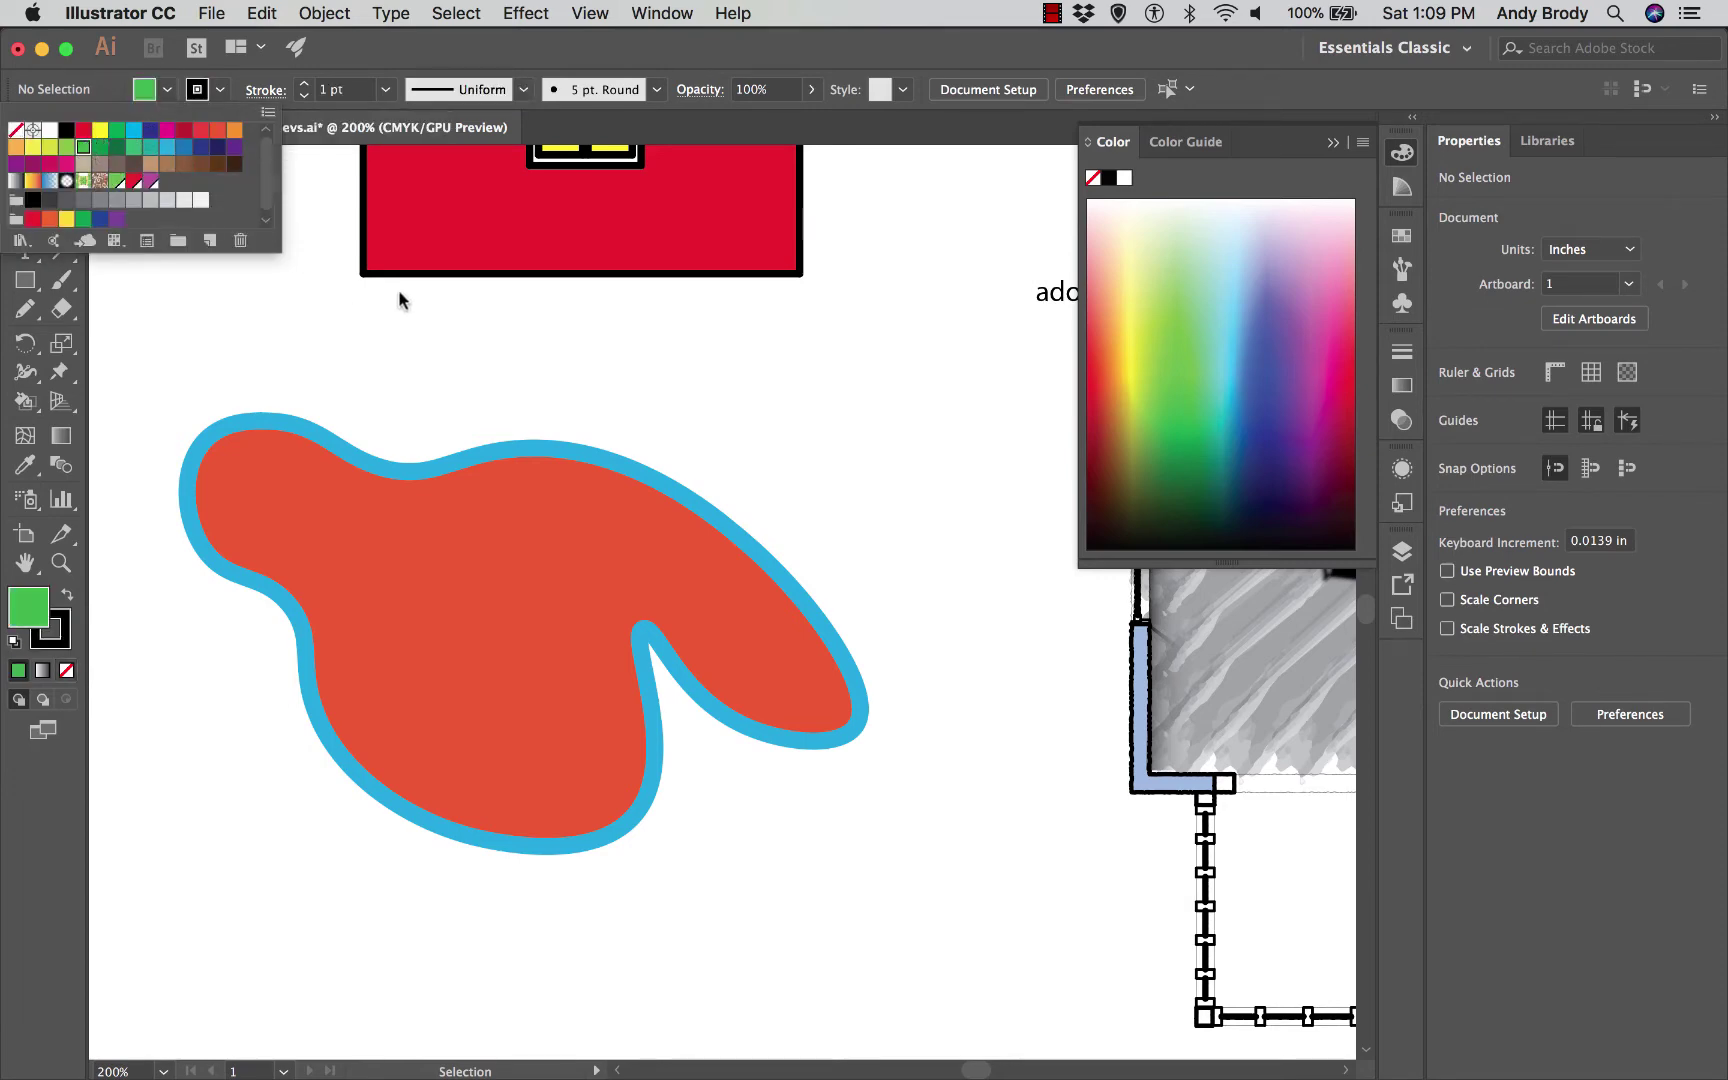
{"action": "left_click", "coordinate": [25, 282]}
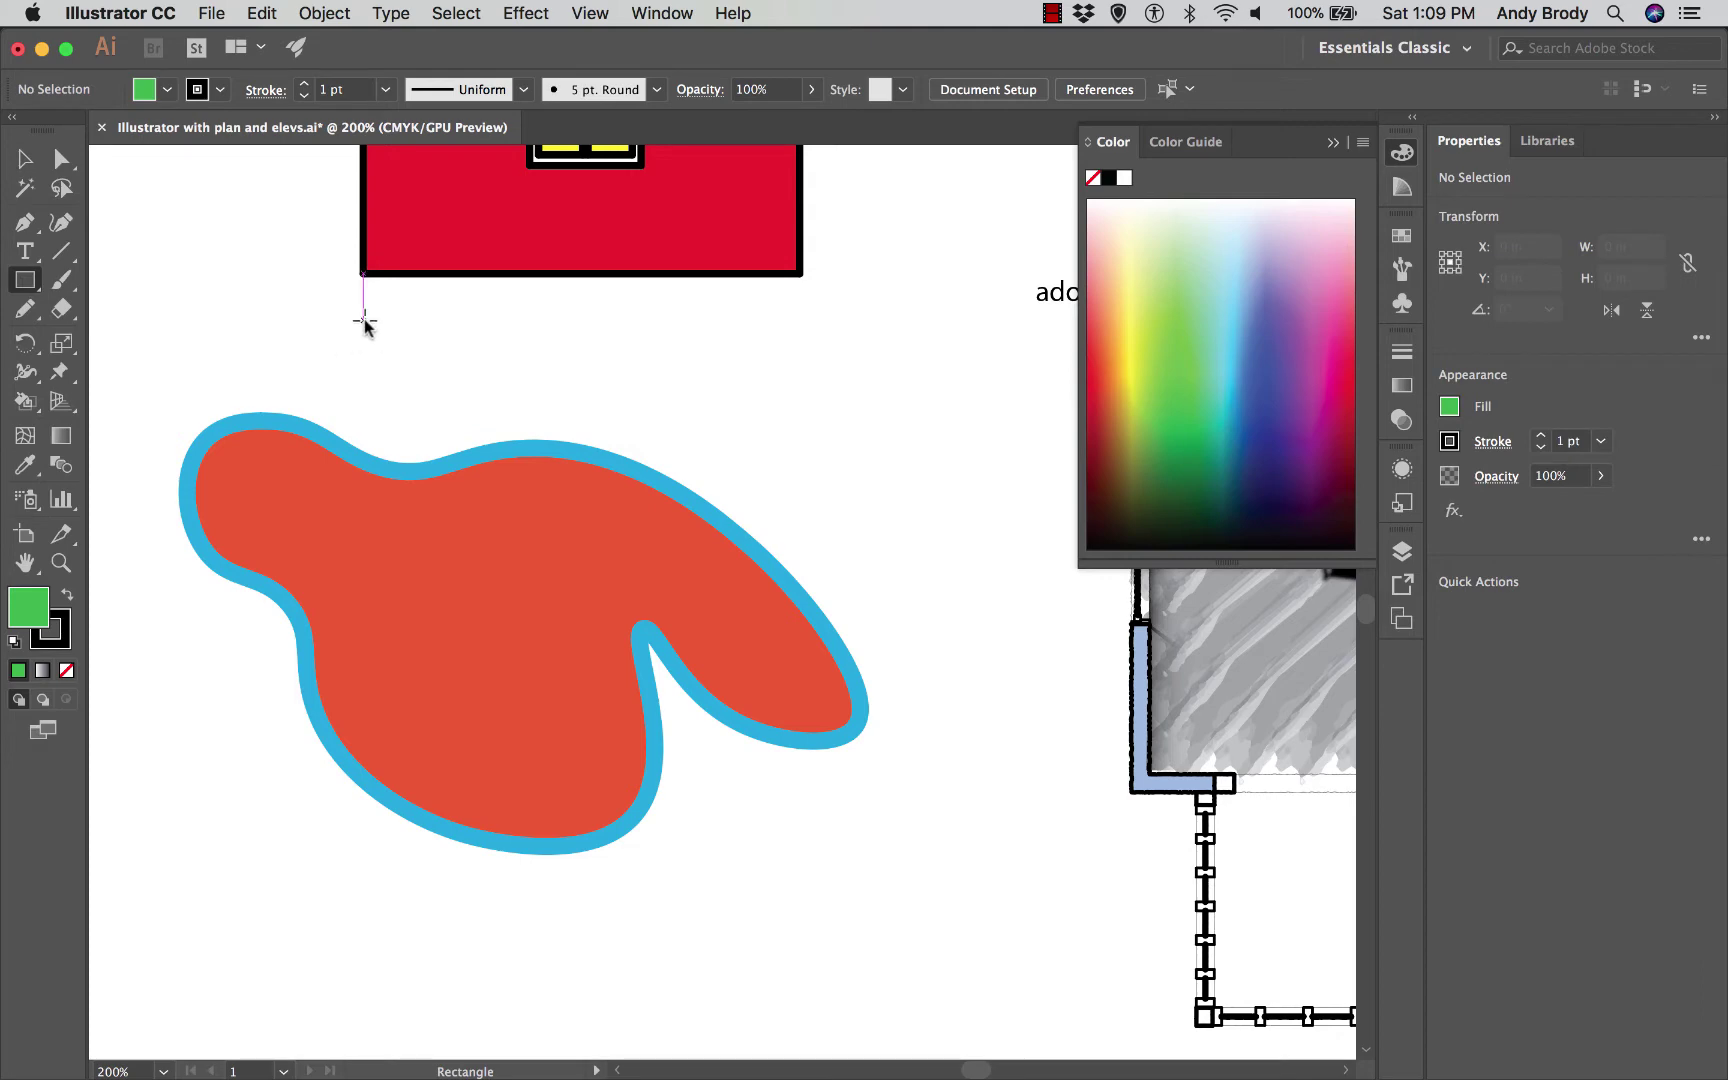
{"action": "left_click_drag", "start_coordinate": [363, 320], "coordinate": [540, 393]}
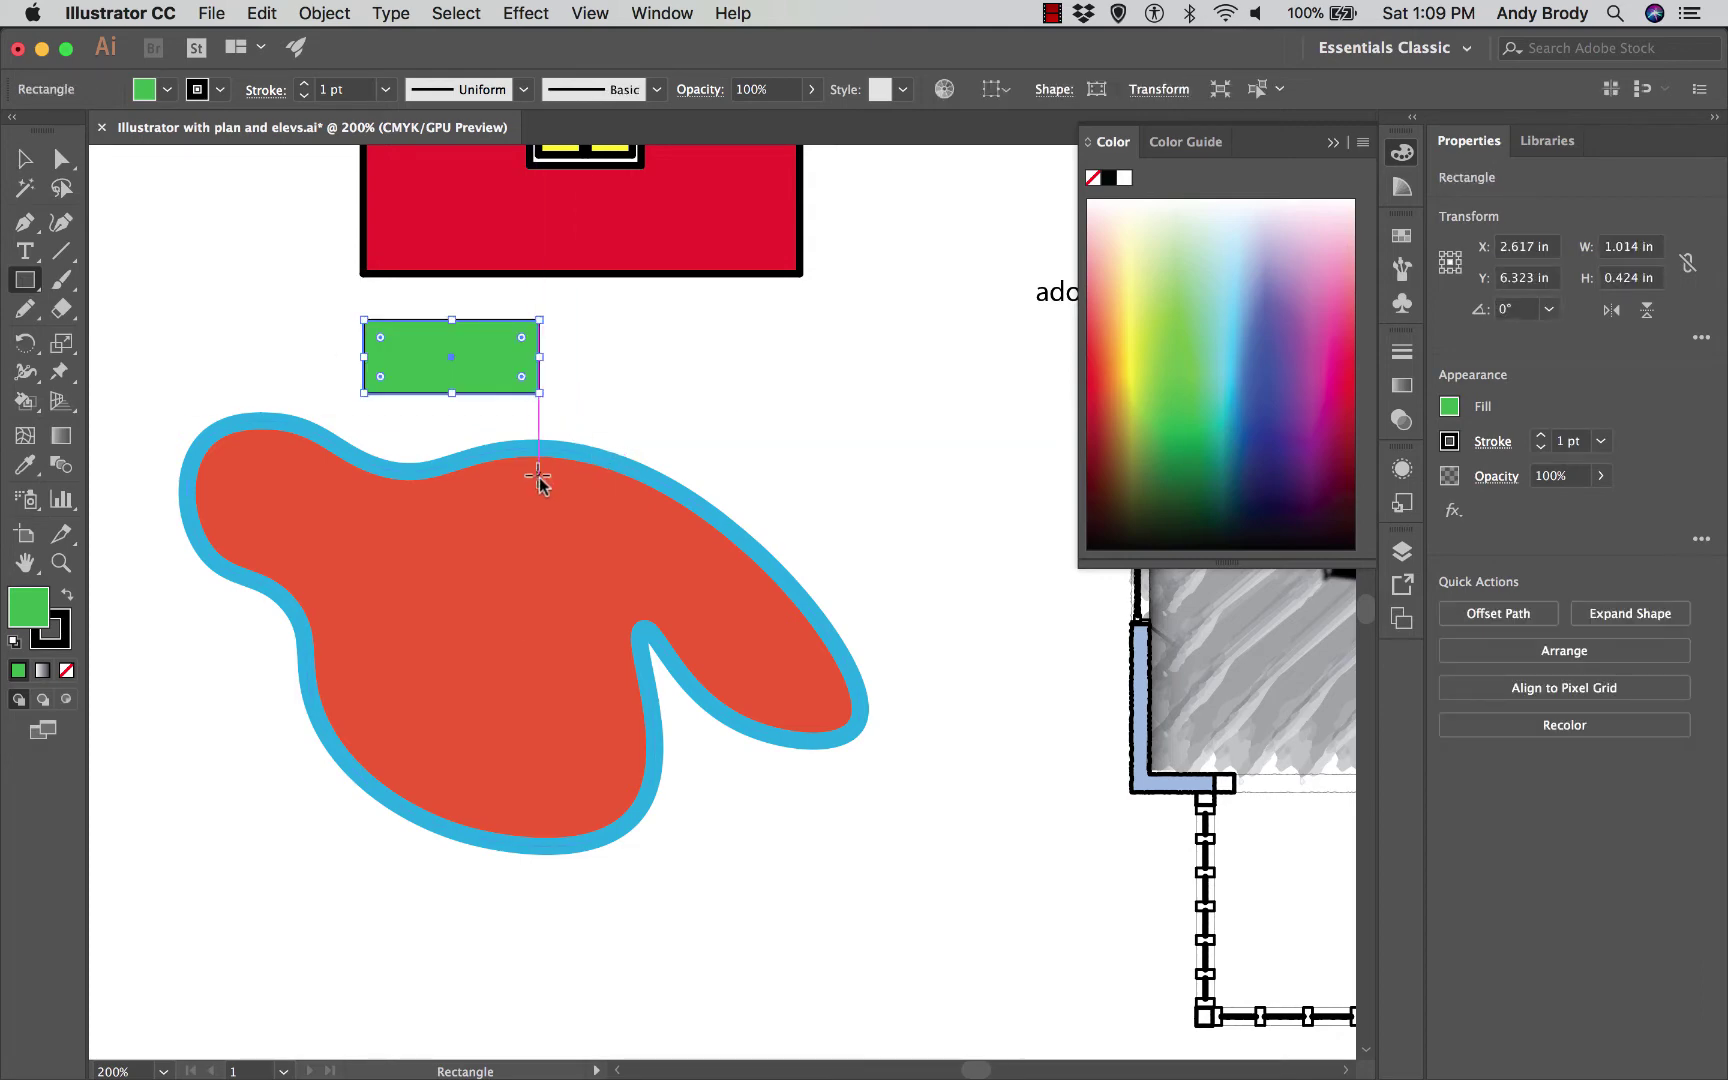
Step: Create a rectangle 2 in wide and 4 in high beside the small green rectangle with the Rectangle tool's options
{"action": "left_click", "coordinate": [656, 365]}
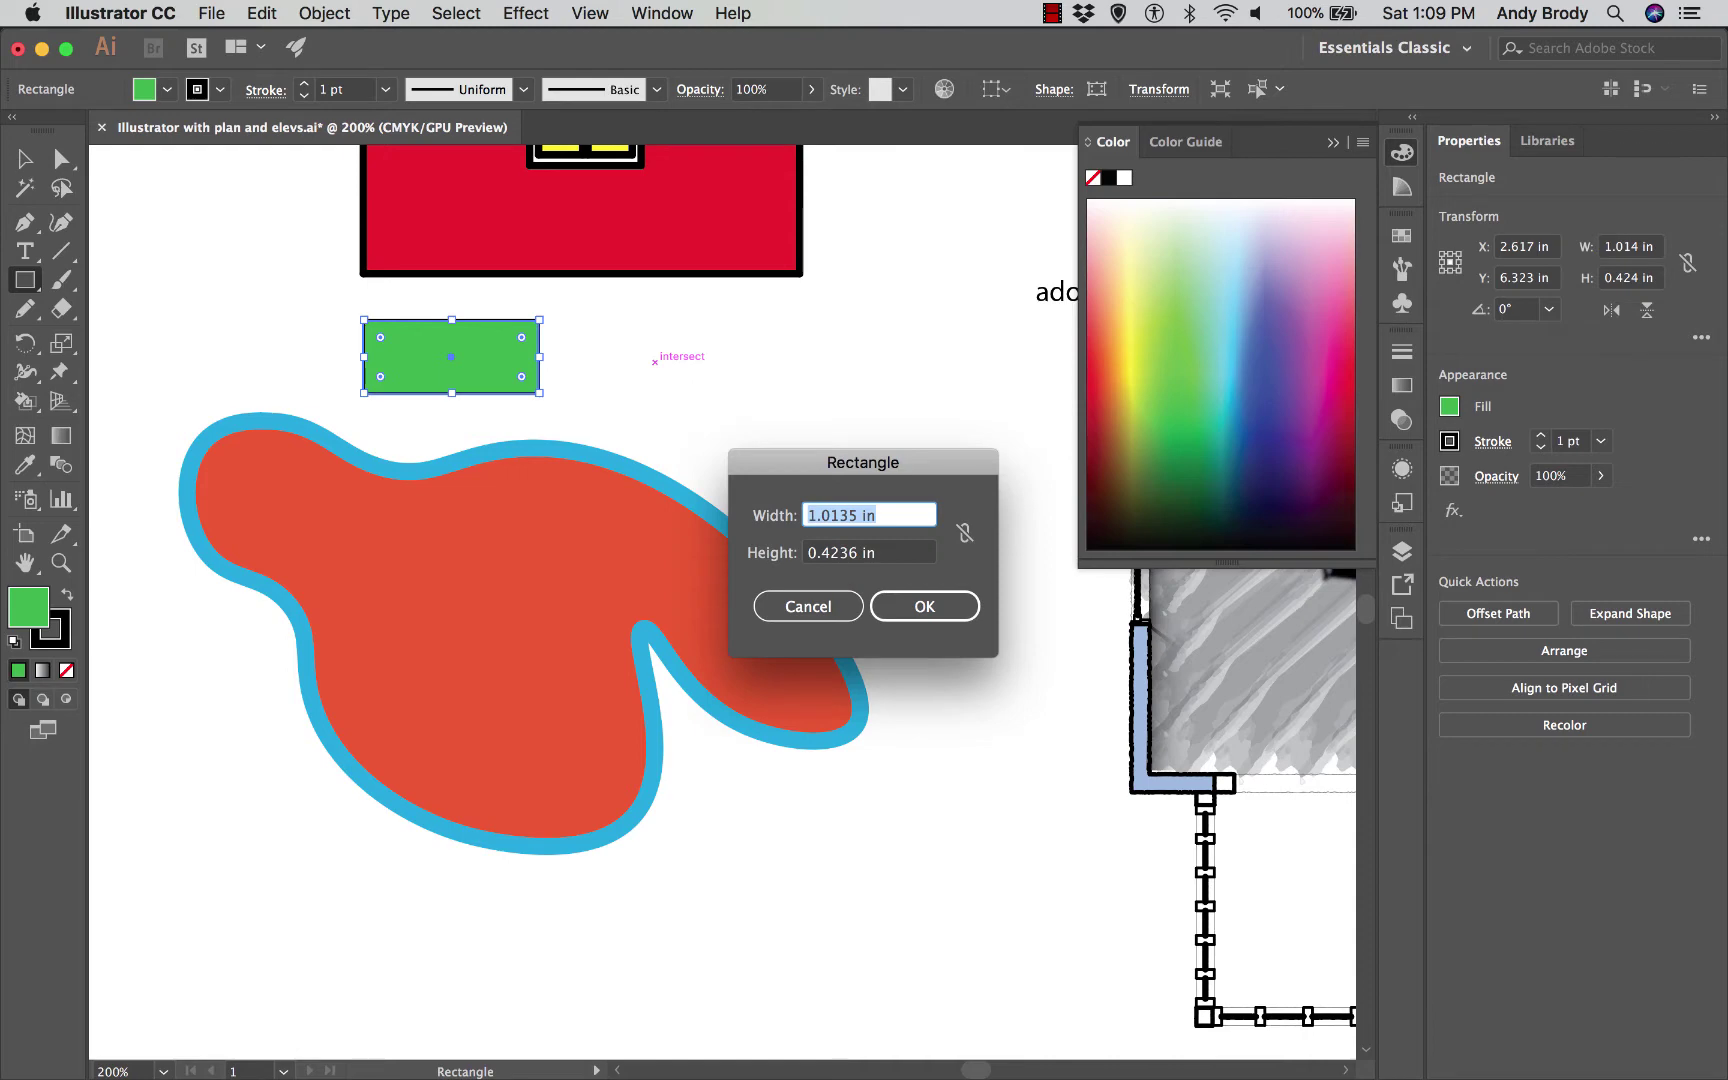
{"action": "type", "text": "2"}
{"action": "key", "text": "Tab"}
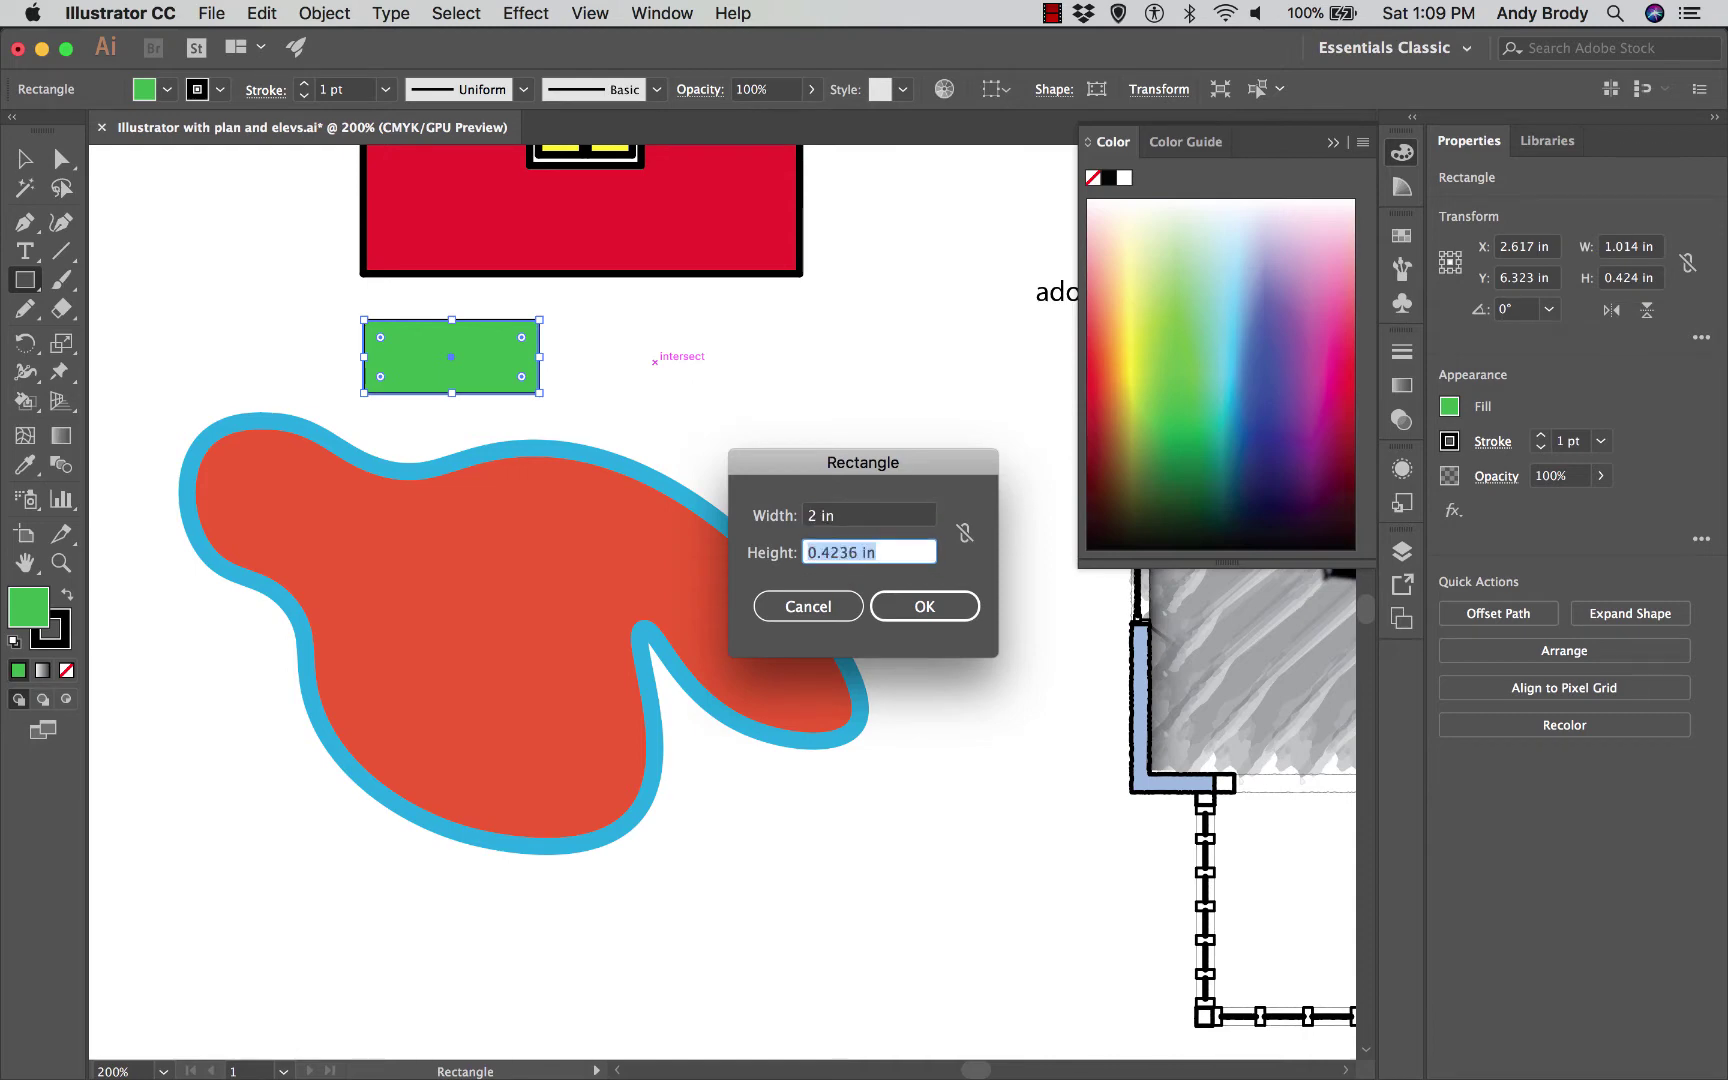
{"action": "type", "text": "4"}
{"action": "key", "text": "Return"}
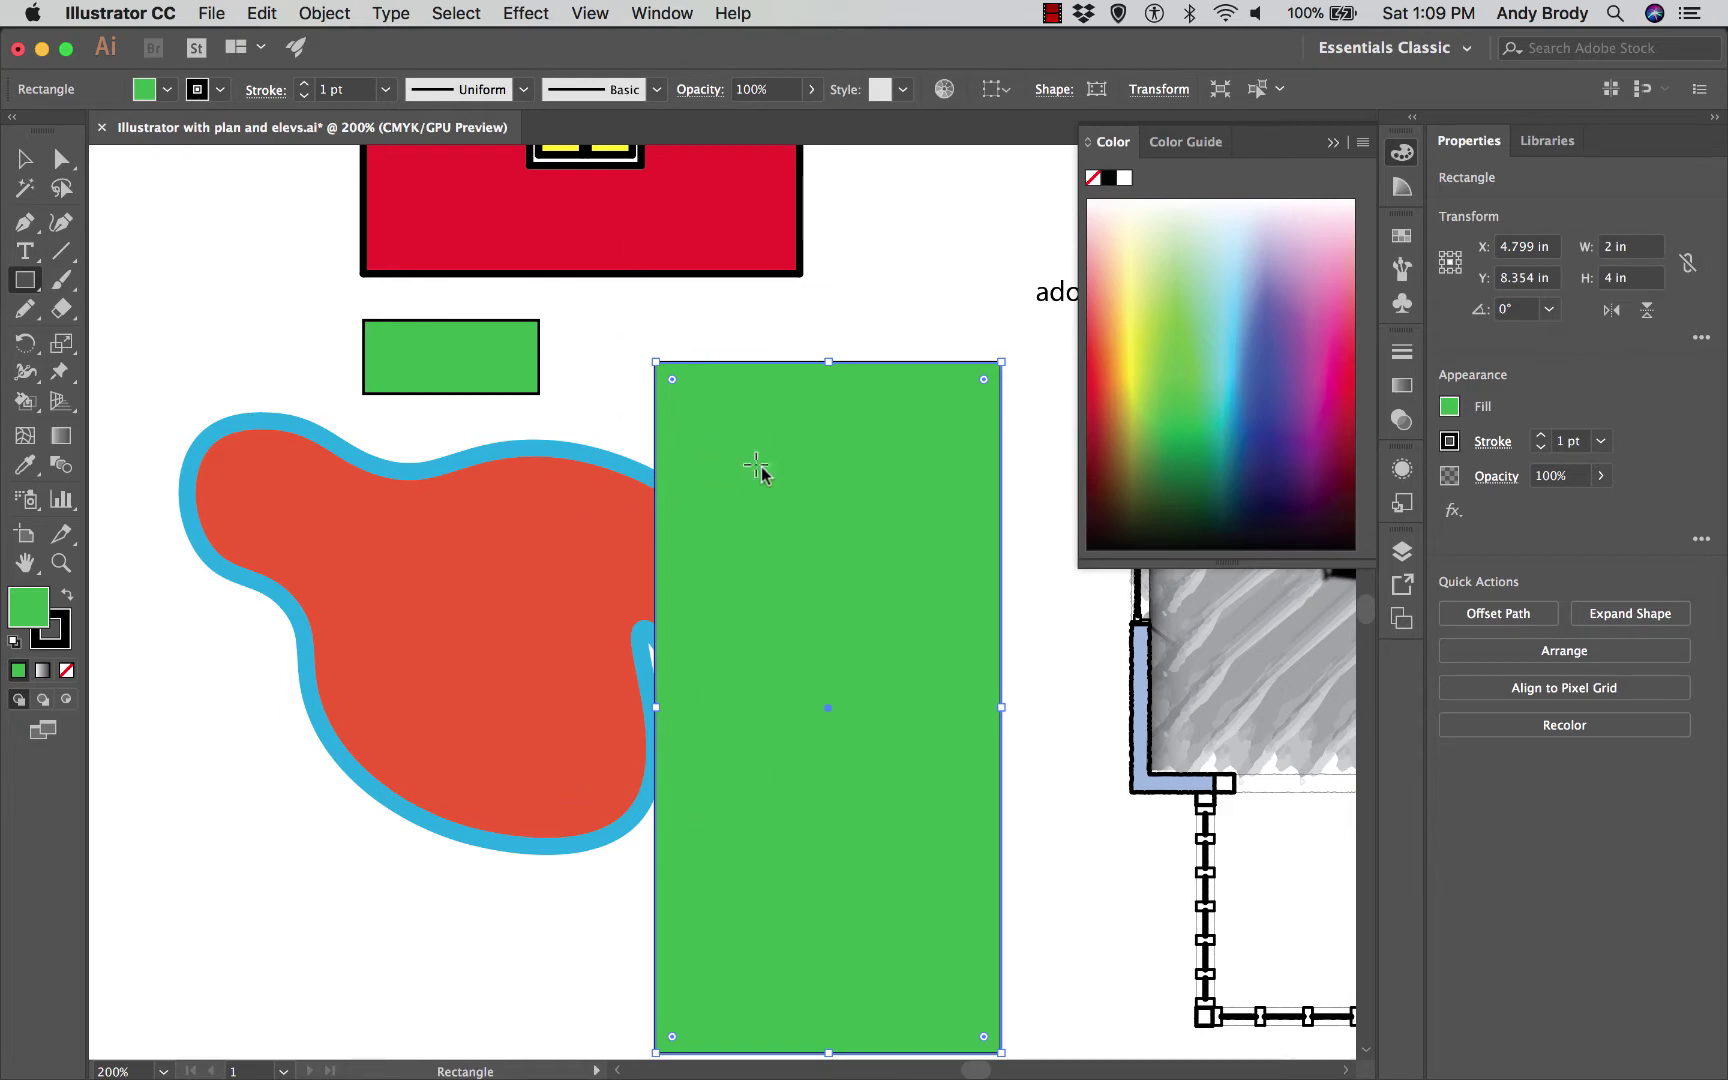
Step: Move the large green rectangle over the curved shape and resize it to about 3.68 in wide and 3.49 in high
{"action": "left_click", "coordinate": [27, 159]}
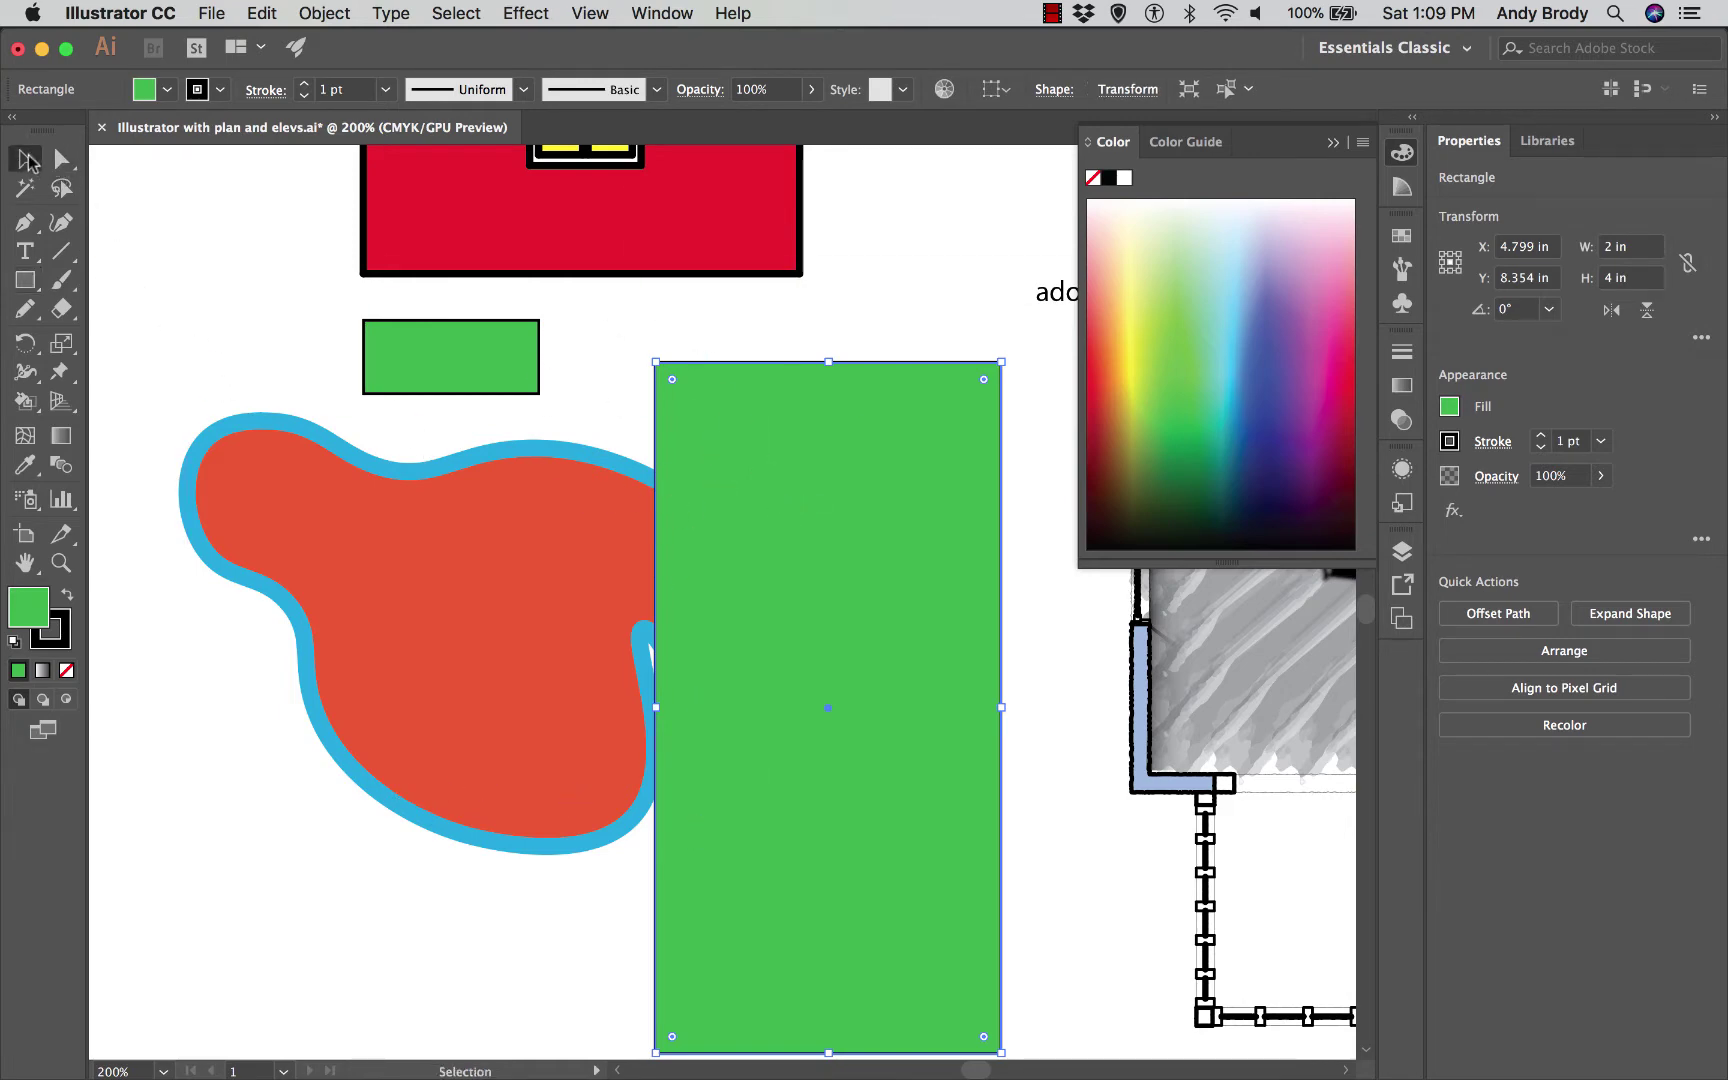
{"action": "left_click_drag", "start_coordinate": [761, 513], "coordinate": [723, 472]}
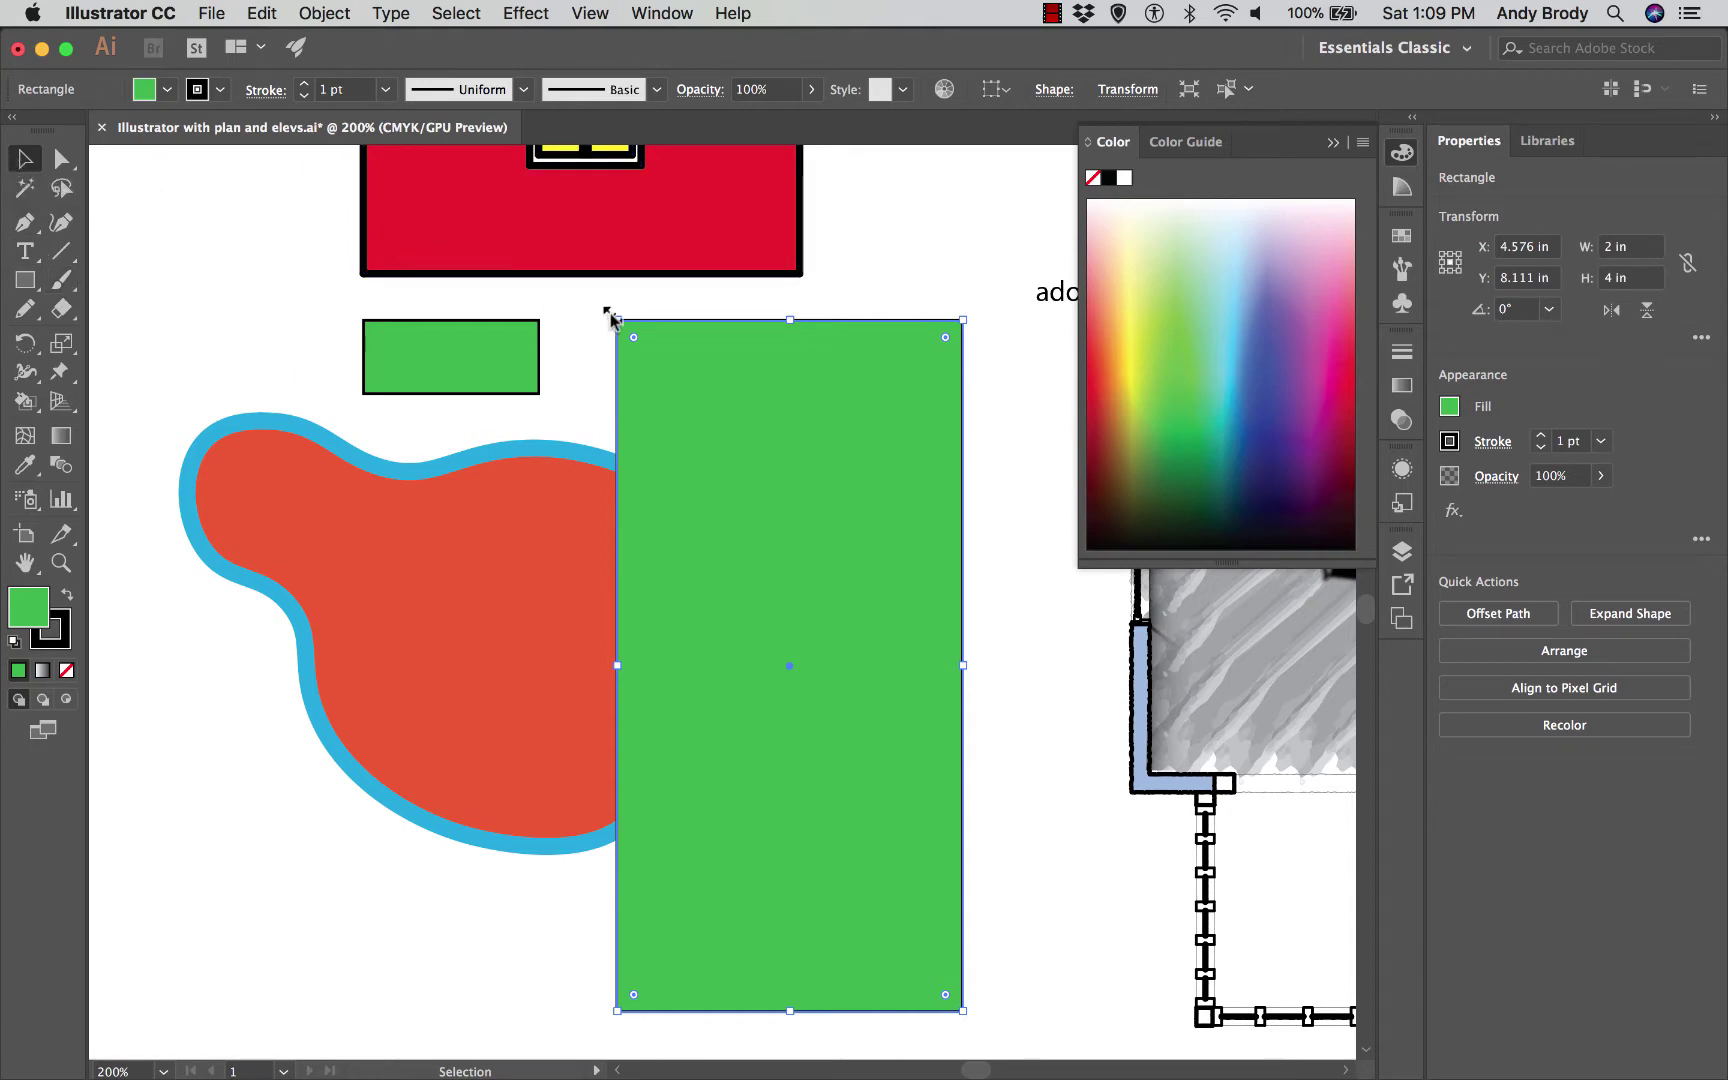
{"action": "left_click_drag", "start_coordinate": [617, 320], "coordinate": [197, 293]}
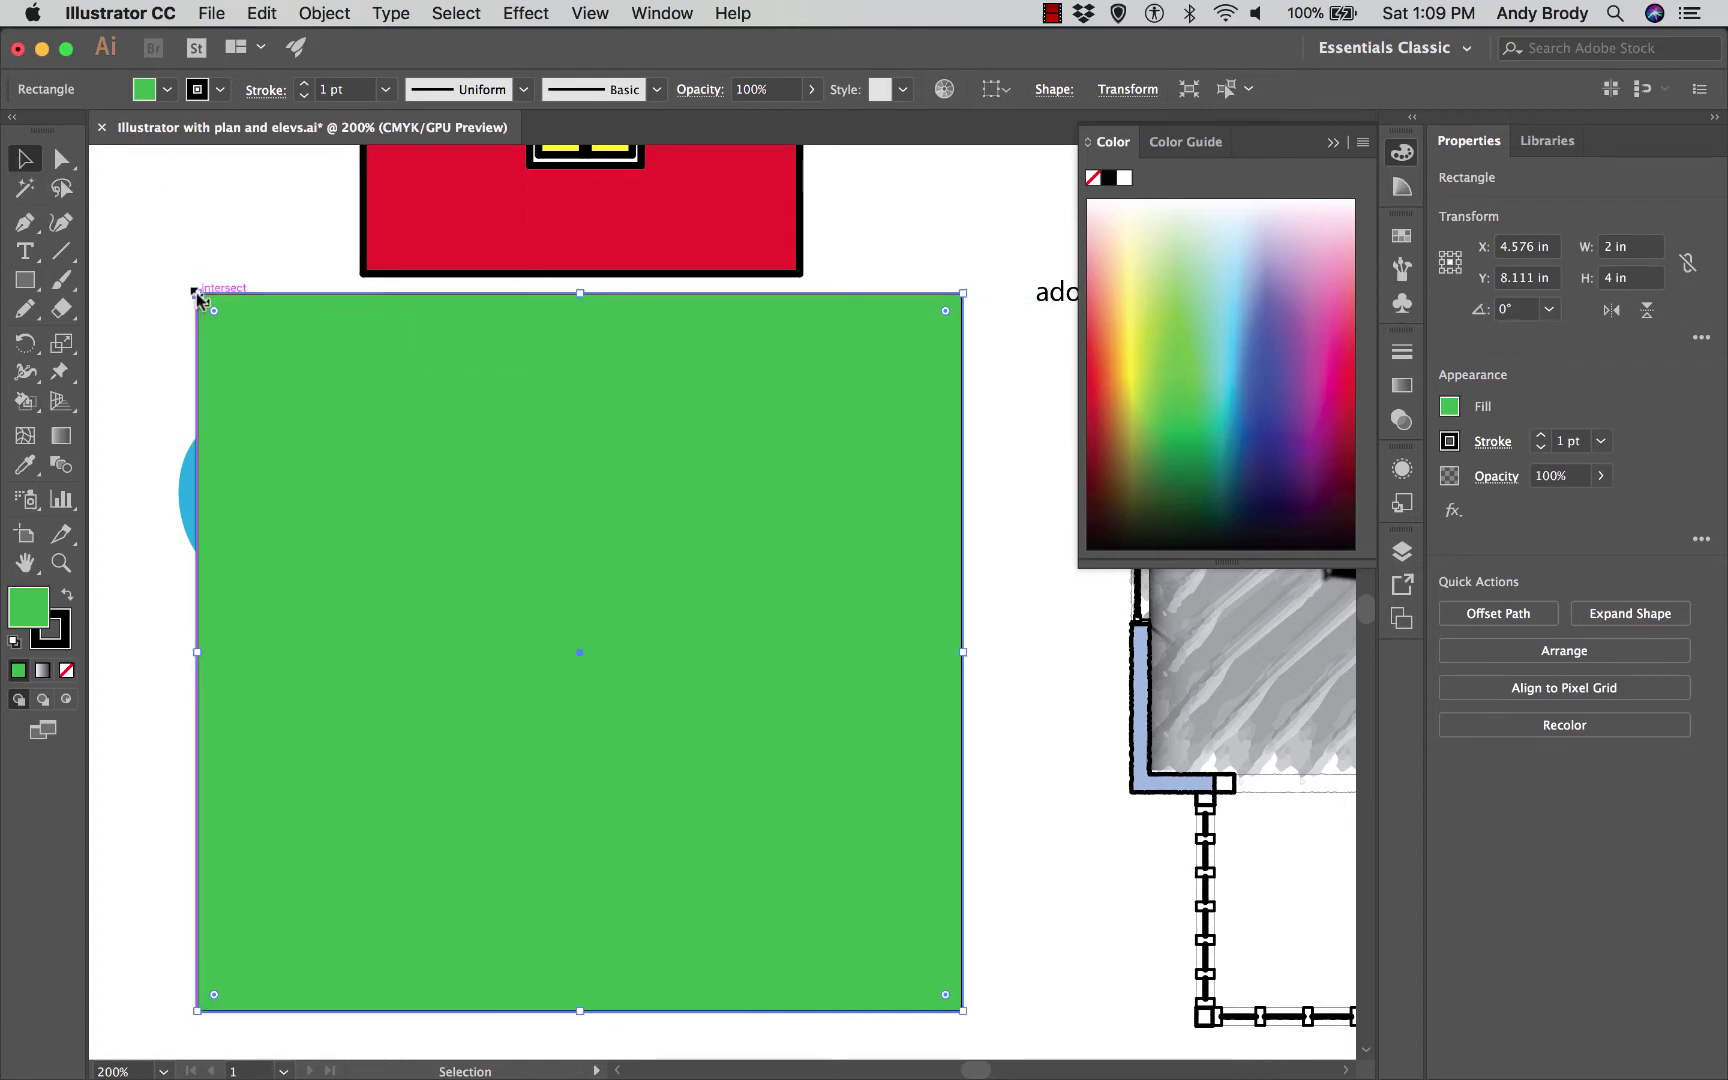
{"action": "left_click_drag", "start_coordinate": [580, 293], "coordinate": [580, 357]}
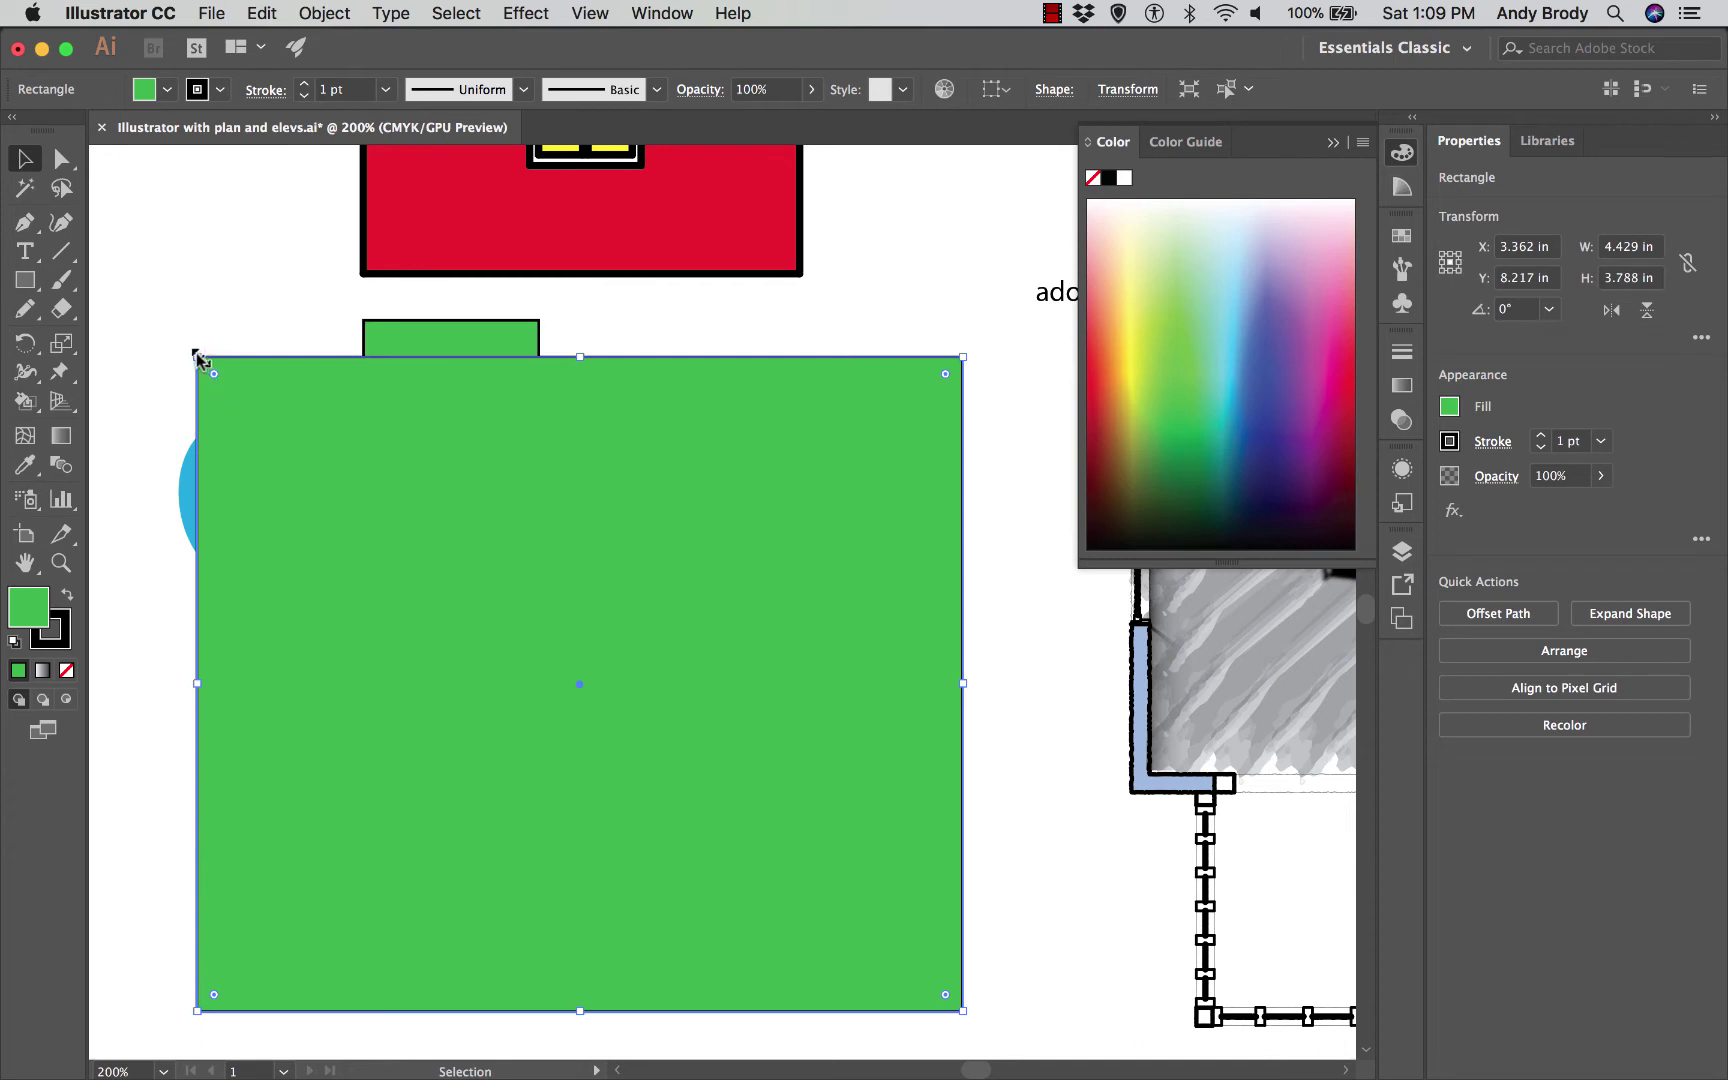
{"action": "left_click_drag", "start_coordinate": [197, 357], "coordinate": [137, 294]}
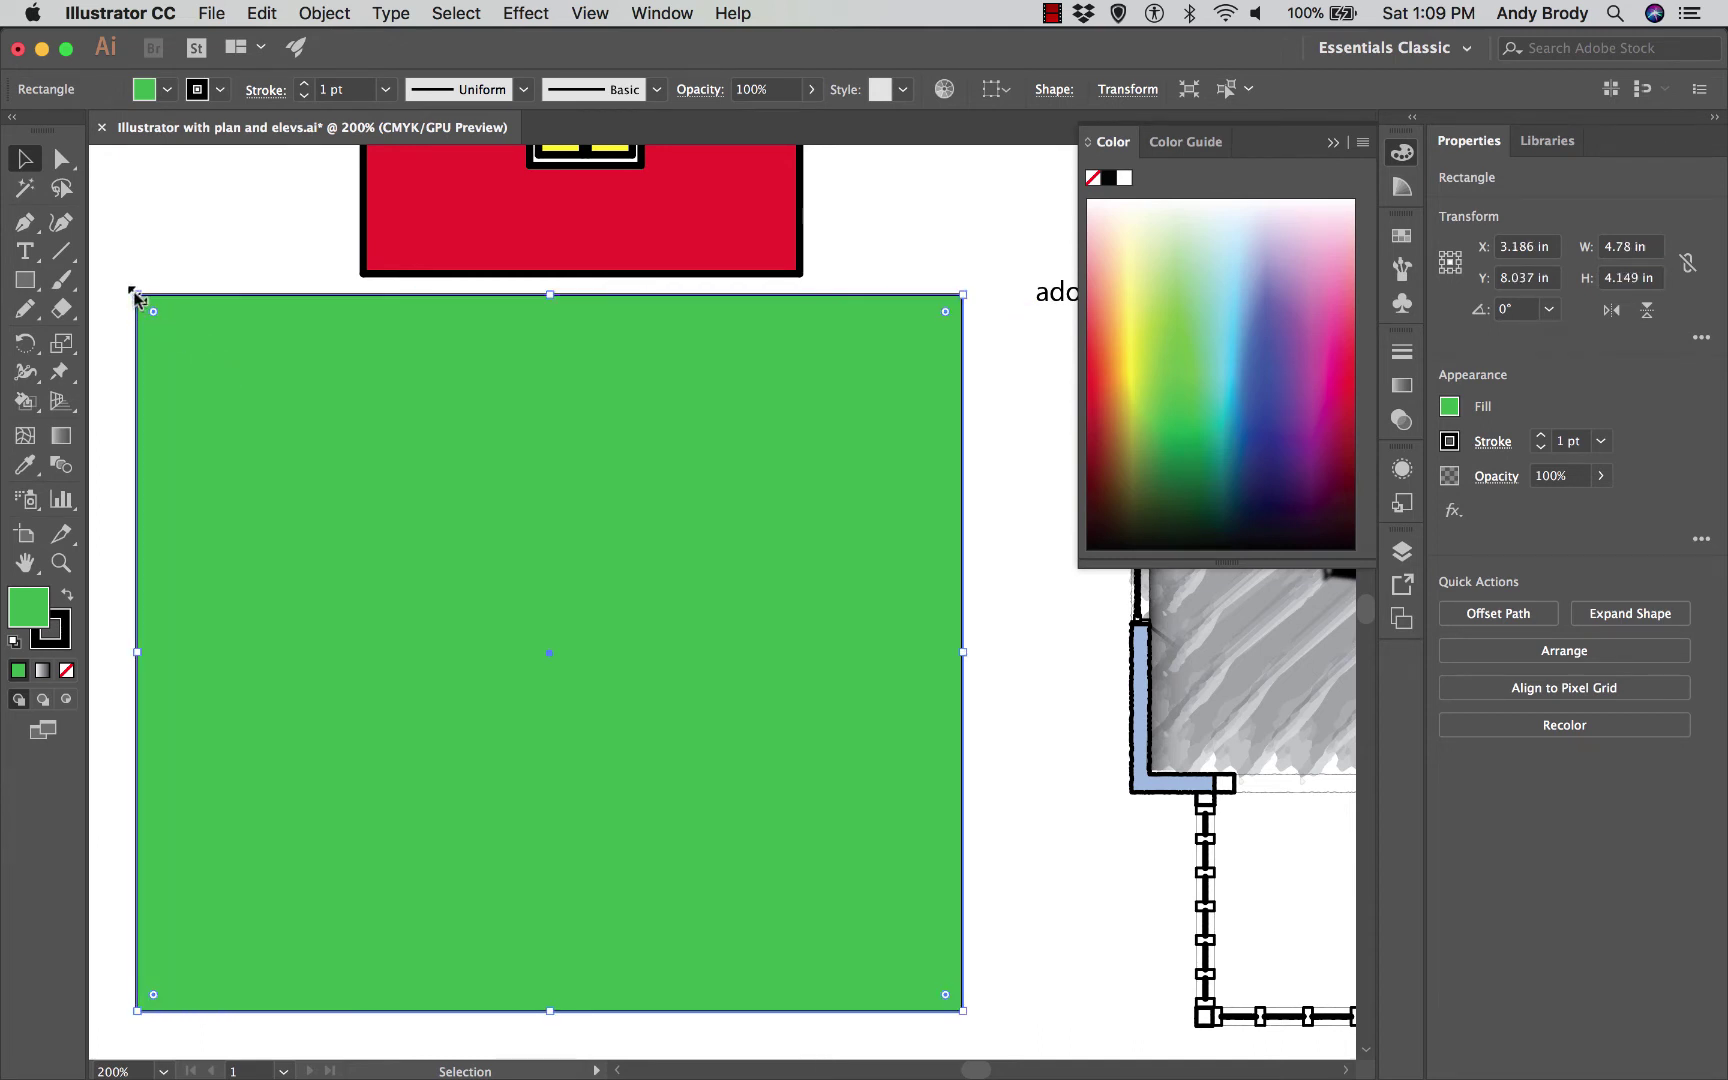
{"action": "left_click_drag", "start_coordinate": [137, 296], "coordinate": [326, 407]}
{"action": "left_click_drag", "start_coordinate": [491, 434], "coordinate": [355, 388]}
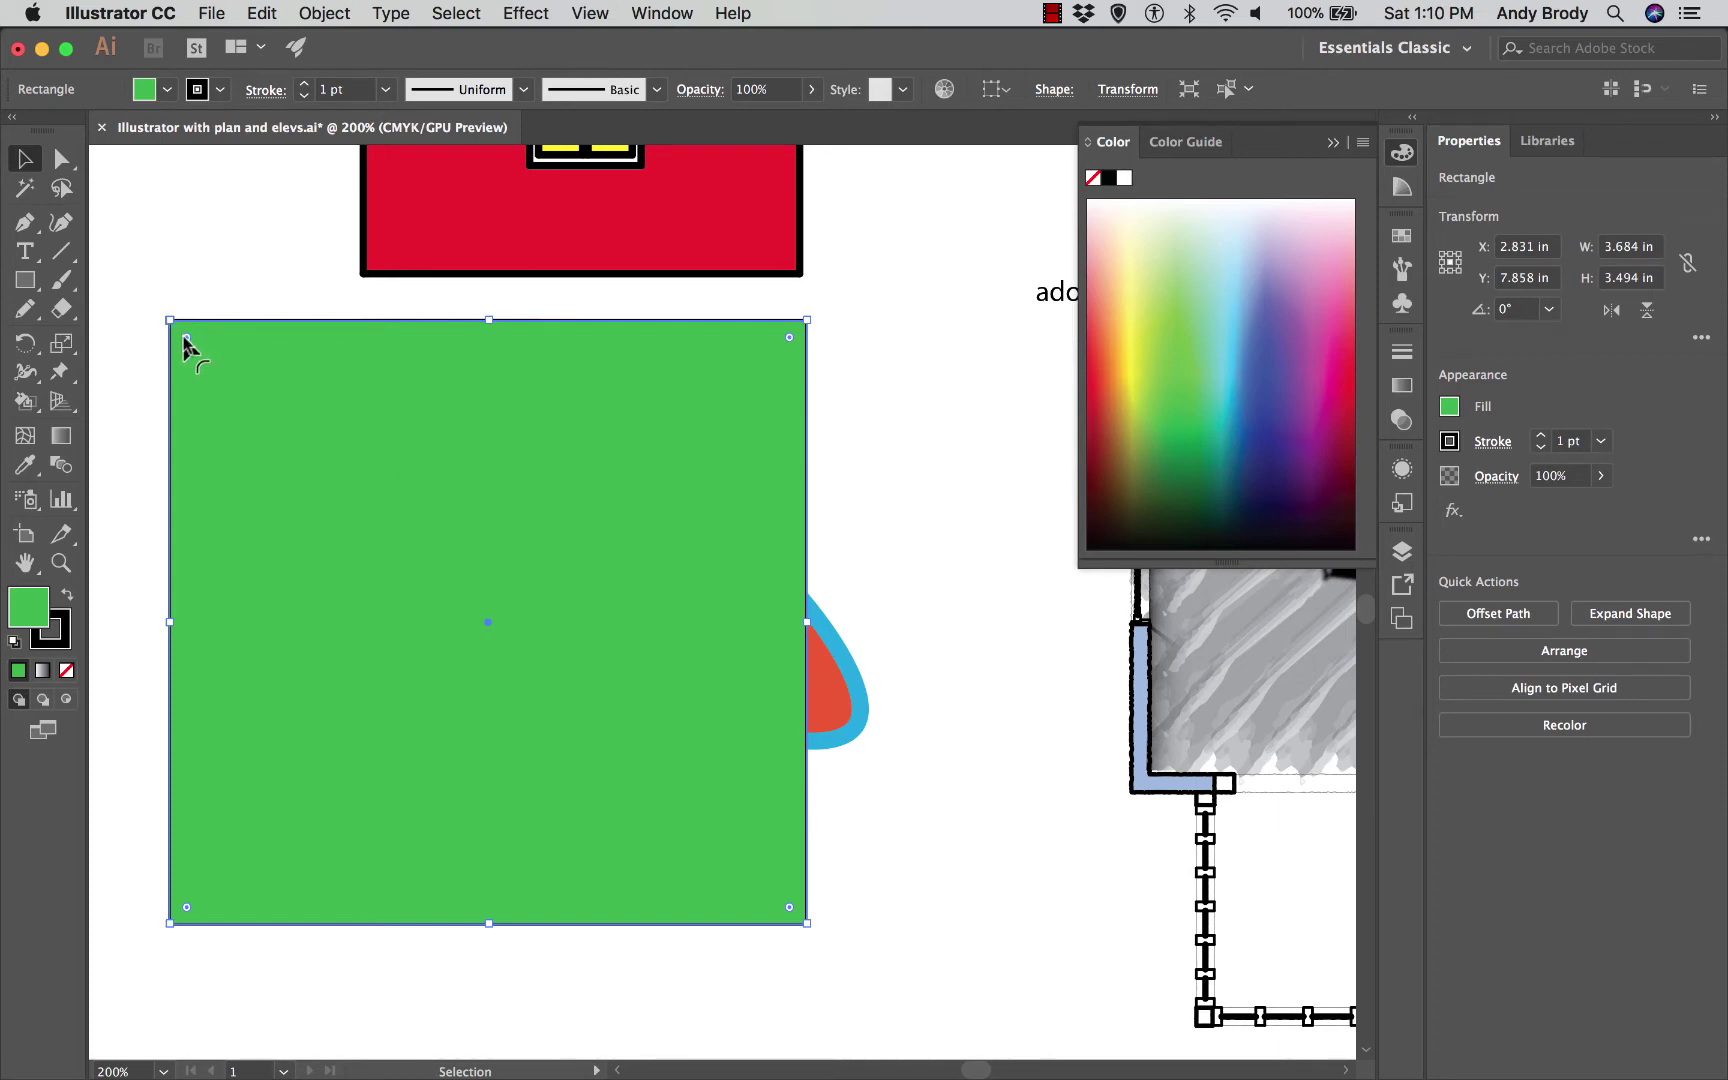
Step: Round all four corners of the large green rectangle with its corner widget and delete the rectangle
{"action": "left_click_drag", "start_coordinate": [184, 340], "coordinate": [484, 550]}
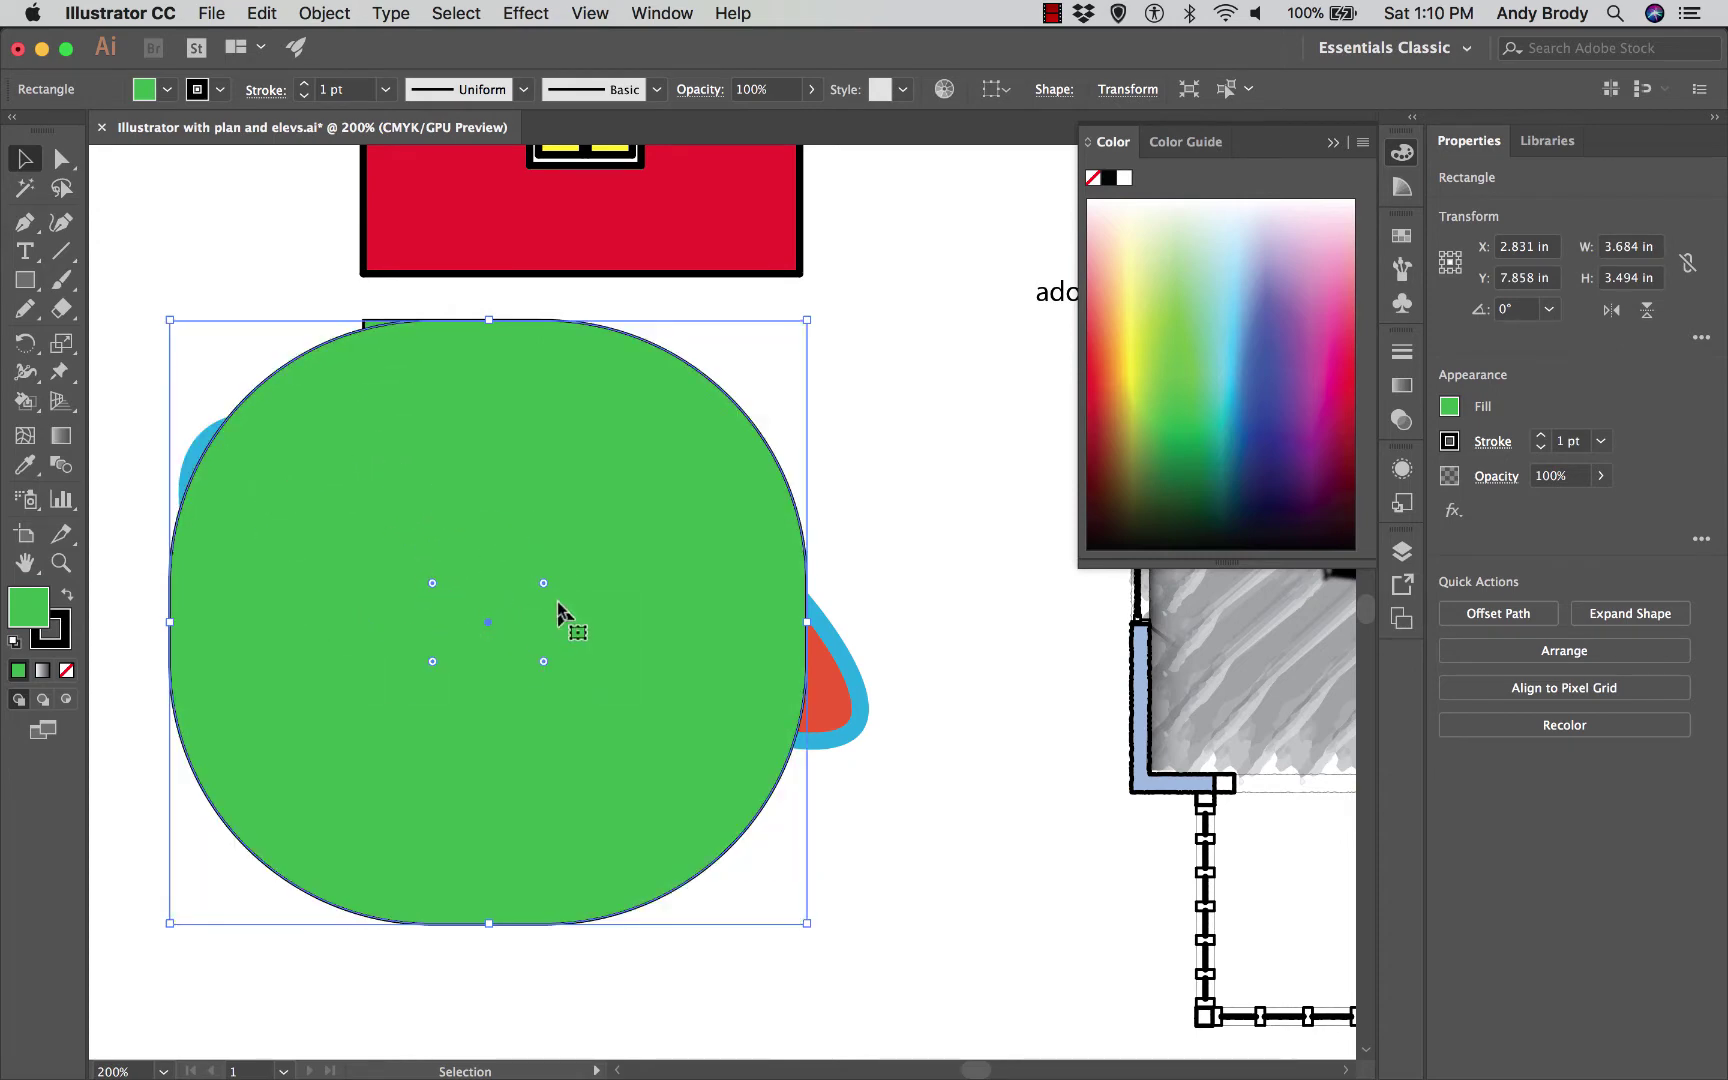
{"action": "left_click_drag", "start_coordinate": [433, 584], "coordinate": [373, 509]}
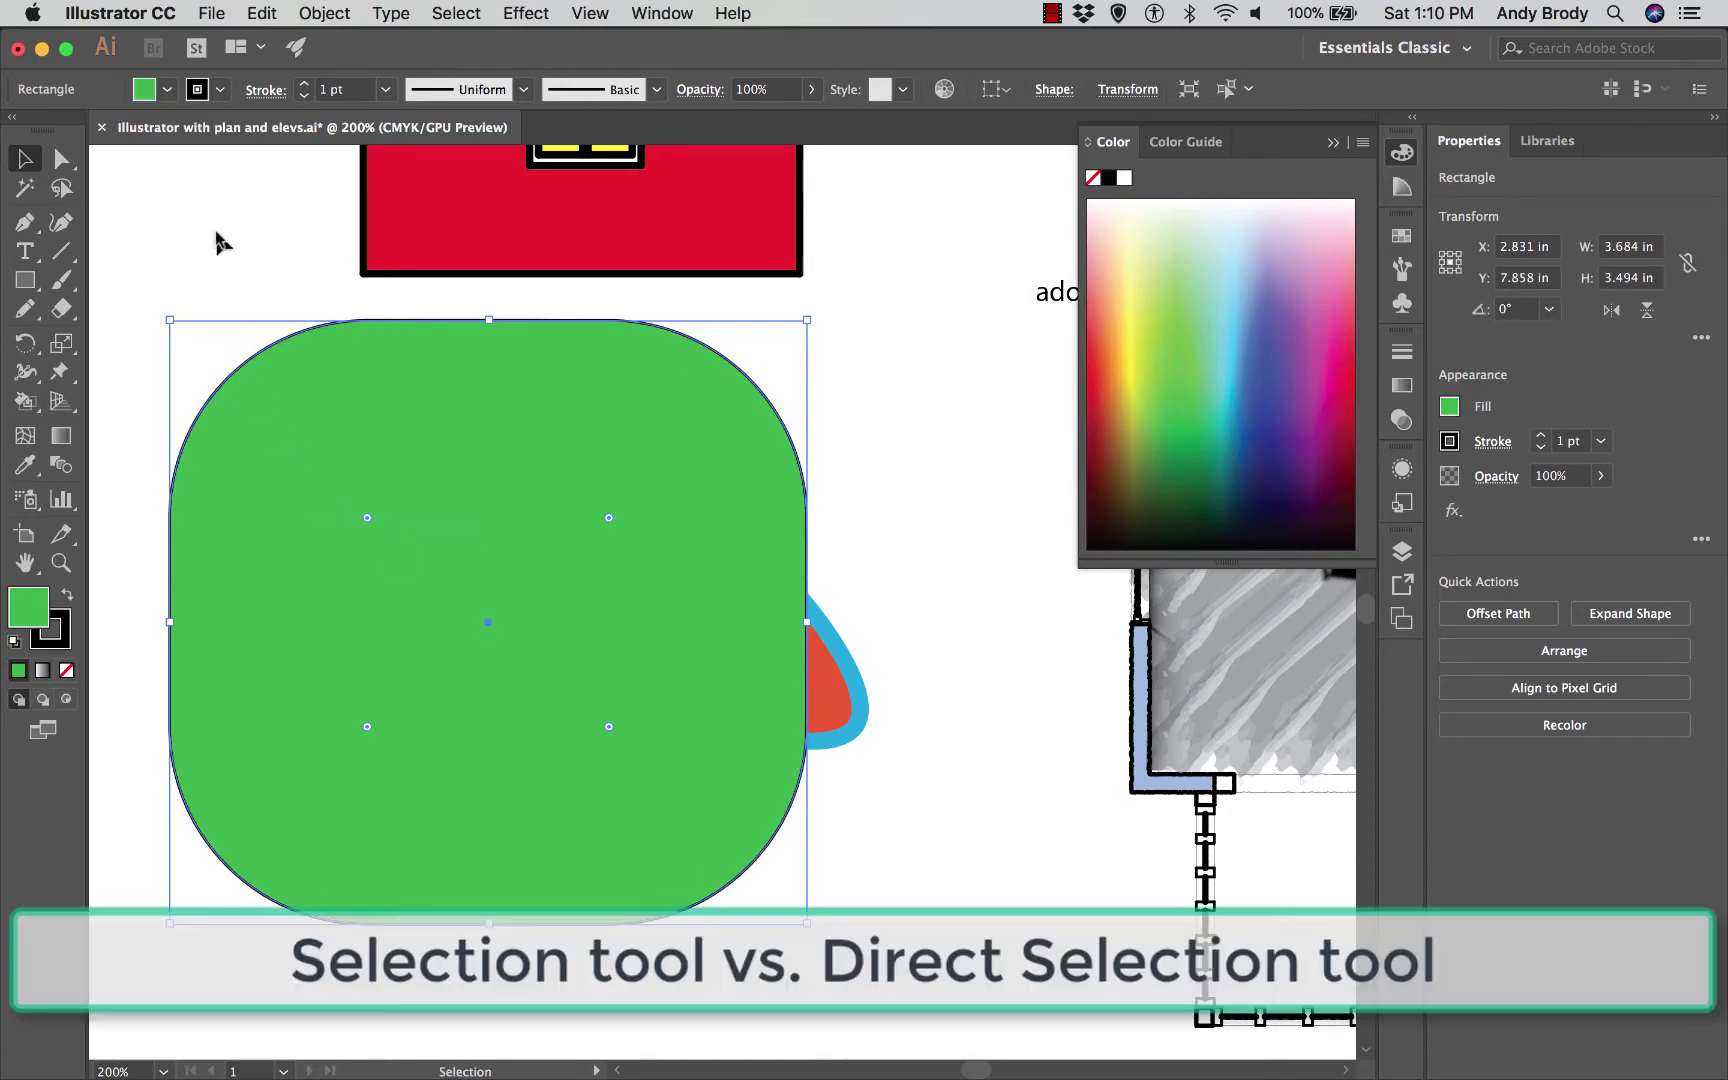
{"action": "left_click", "coordinate": [220, 240]}
{"action": "left_click", "coordinate": [479, 518]}
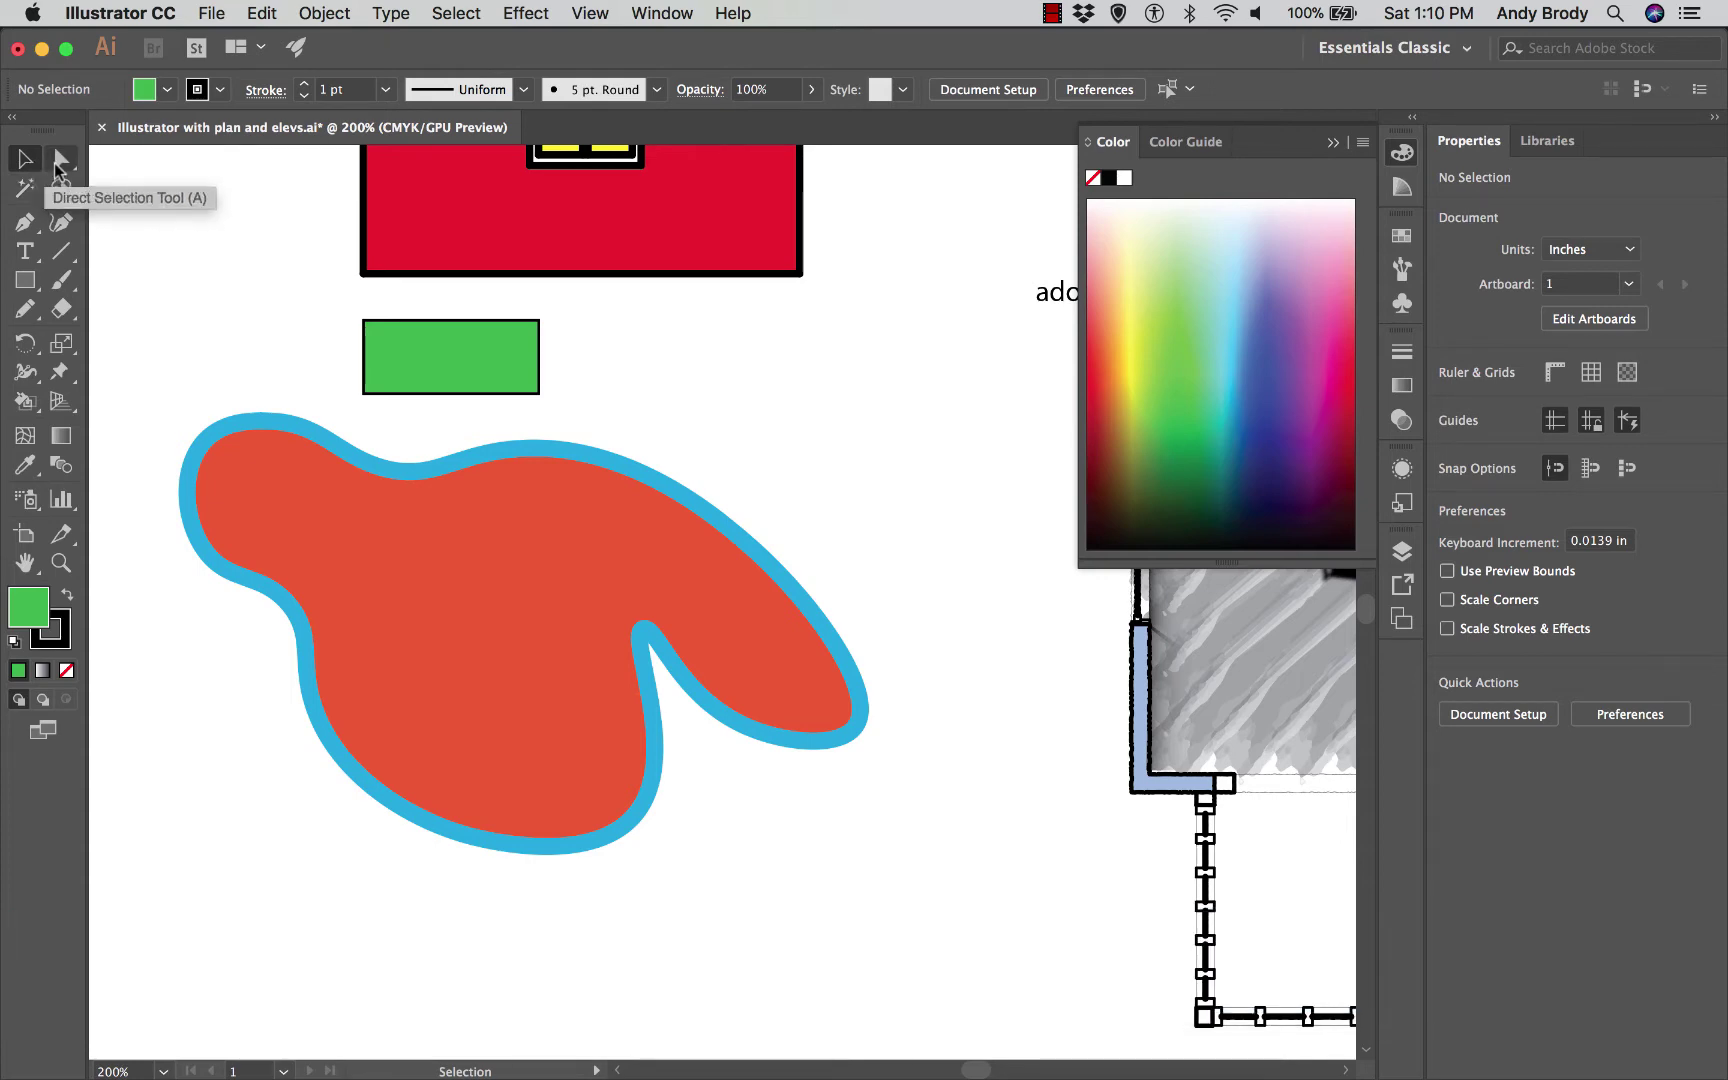
Step: Reshape the curved shape's upper-left outline with Direct Selection, raising its top anchor point and lowering the anchor point in the adjacent dip
{"action": "left_click", "coordinate": [57, 162]}
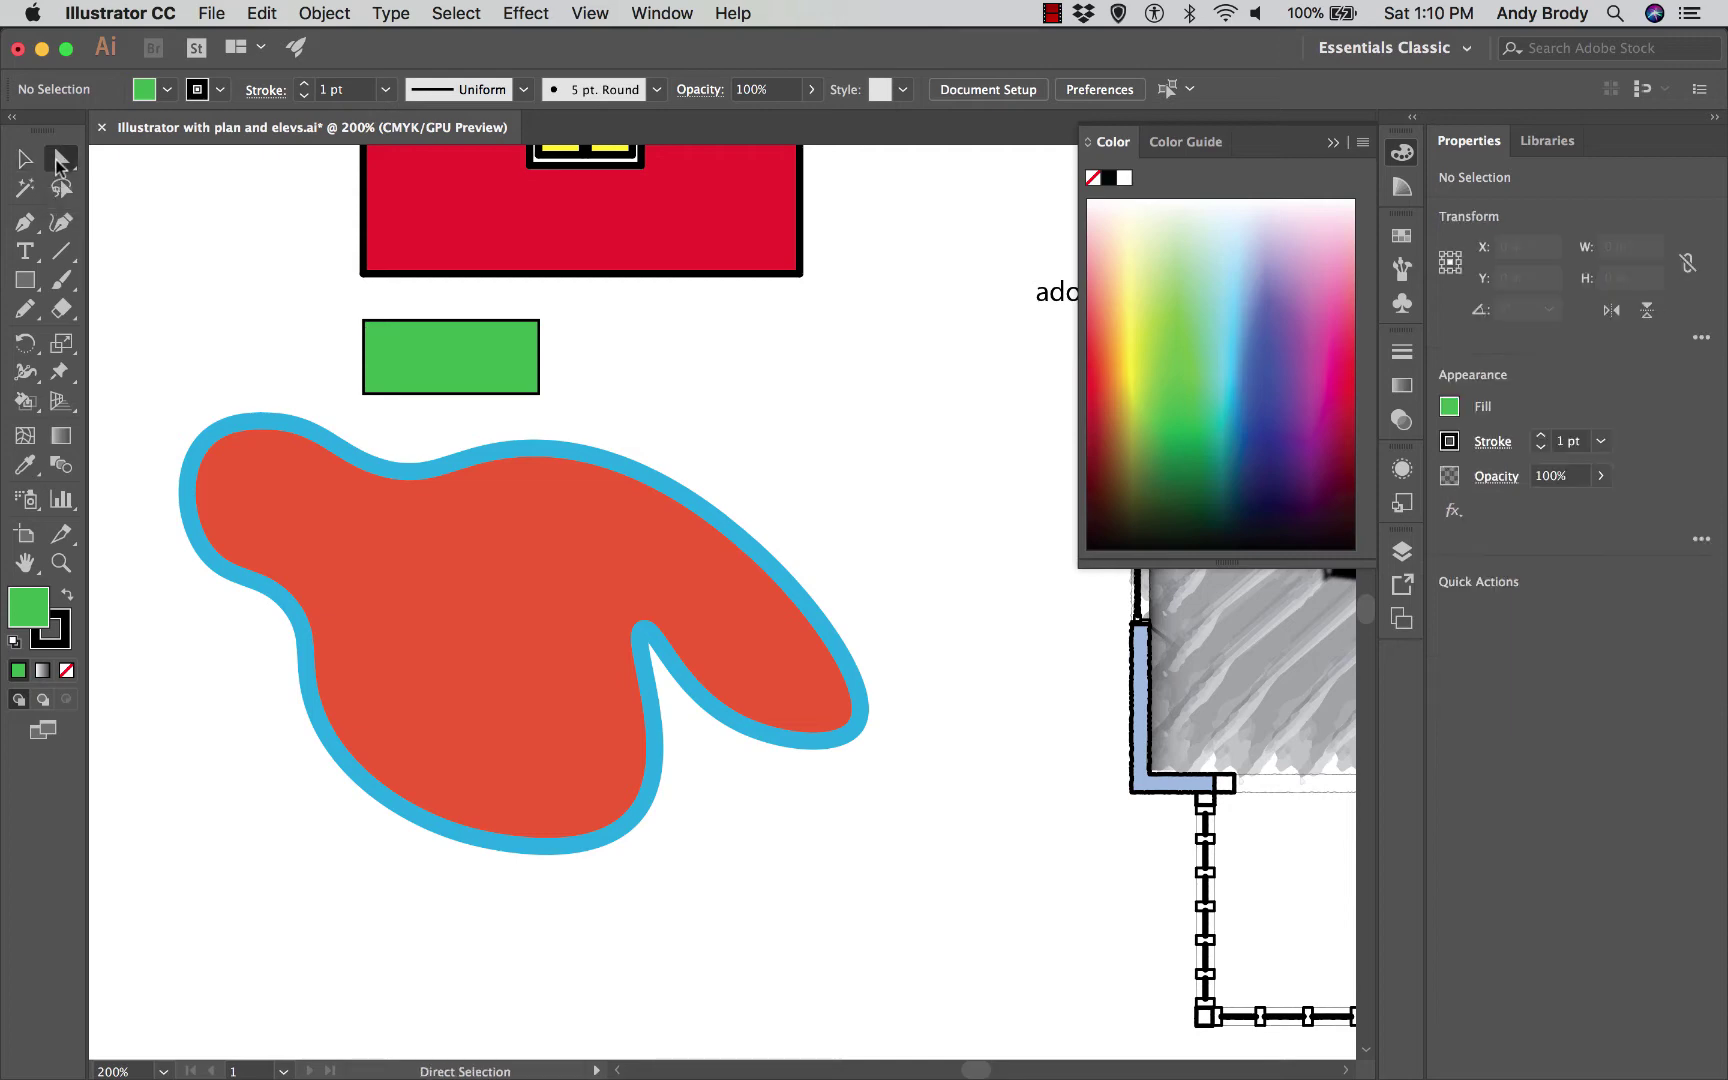
{"action": "left_click", "coordinate": [319, 424]}
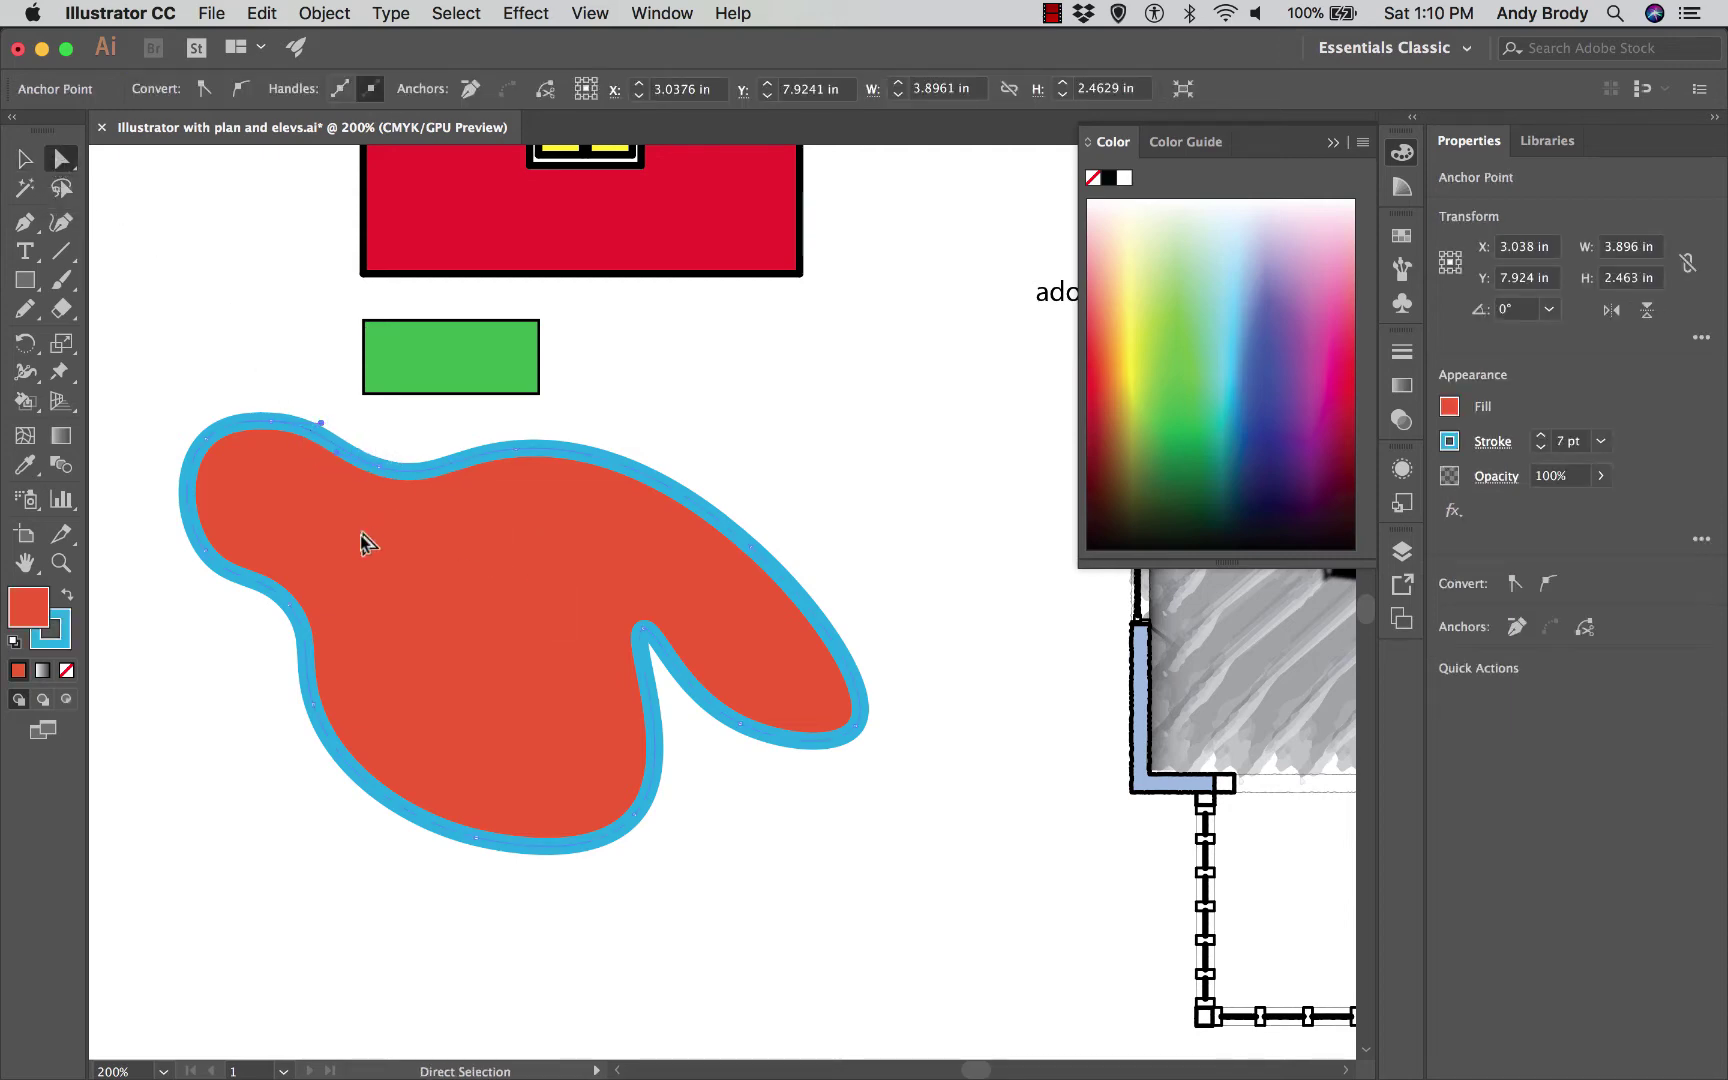
{"action": "key", "text": "super+equal"}
{"action": "scroll", "coordinate": [1072, 801], "scroll_direction": "down", "scroll_amount": 2}
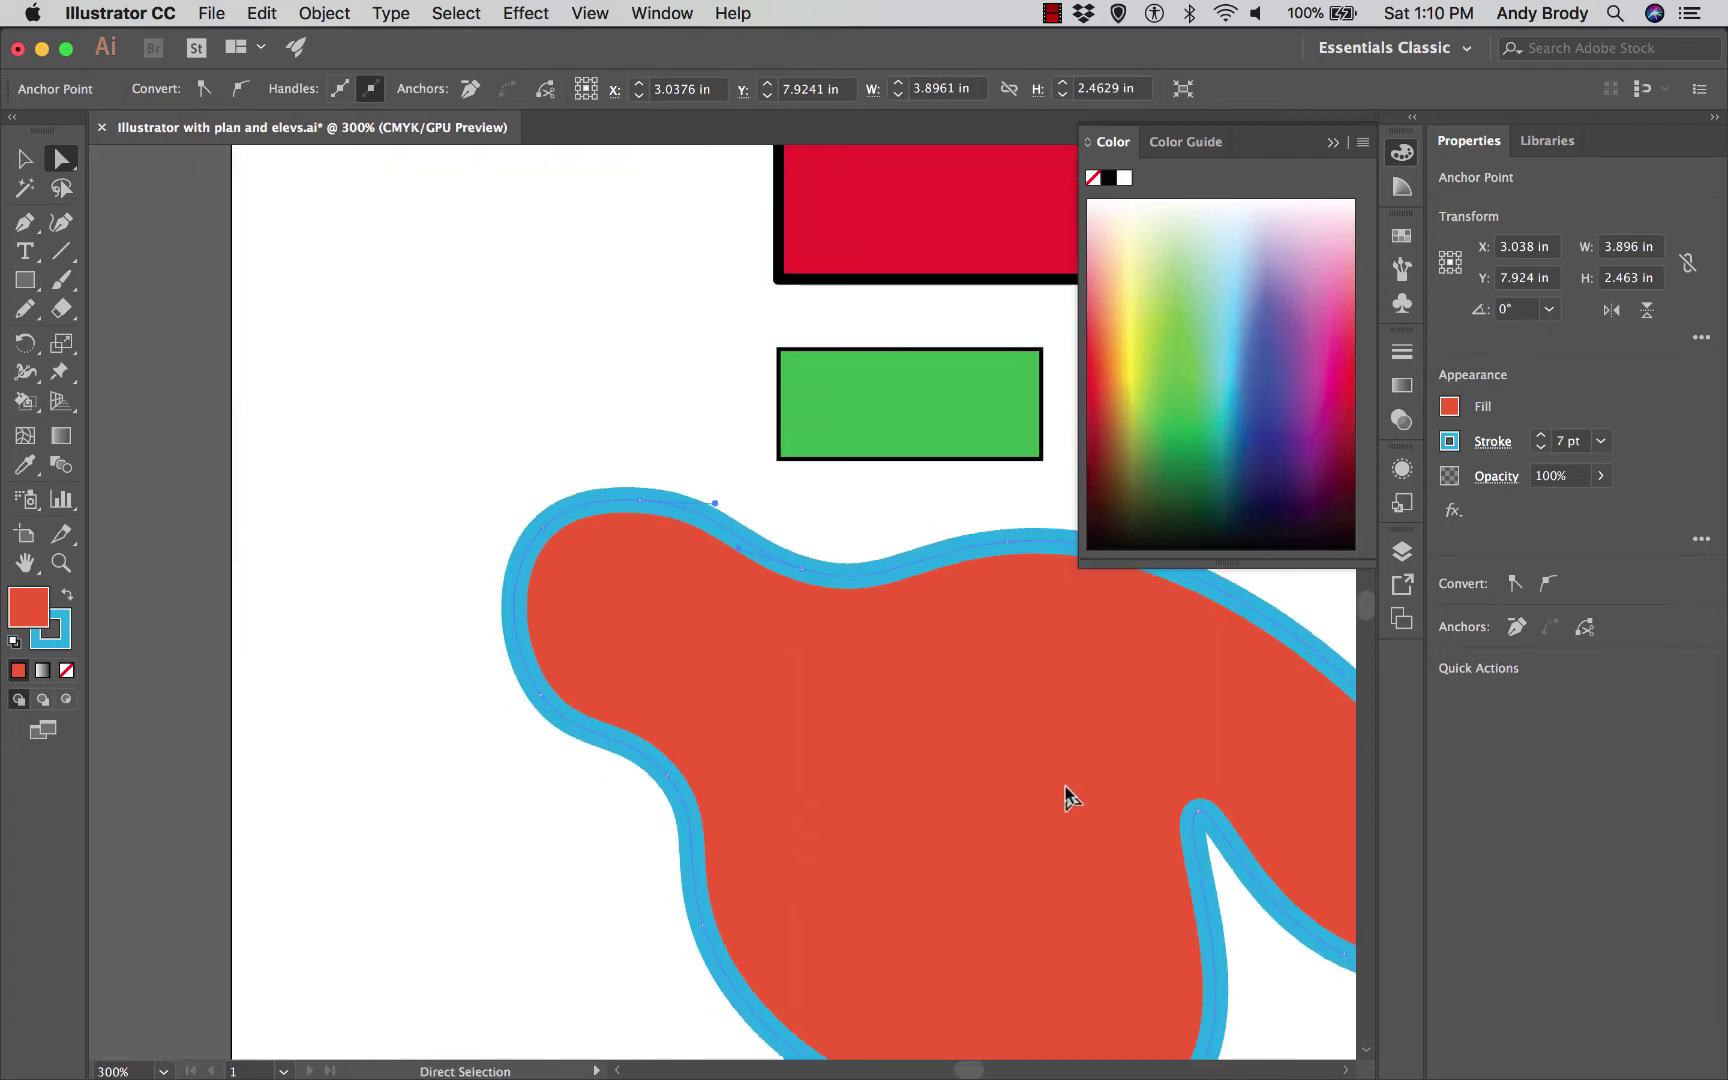
{"action": "scroll", "coordinate": [1065, 786], "scroll_direction": "down", "scroll_amount": 4}
{"action": "scroll", "coordinate": [973, 1071], "scroll_direction": "right", "scroll_amount": 5}
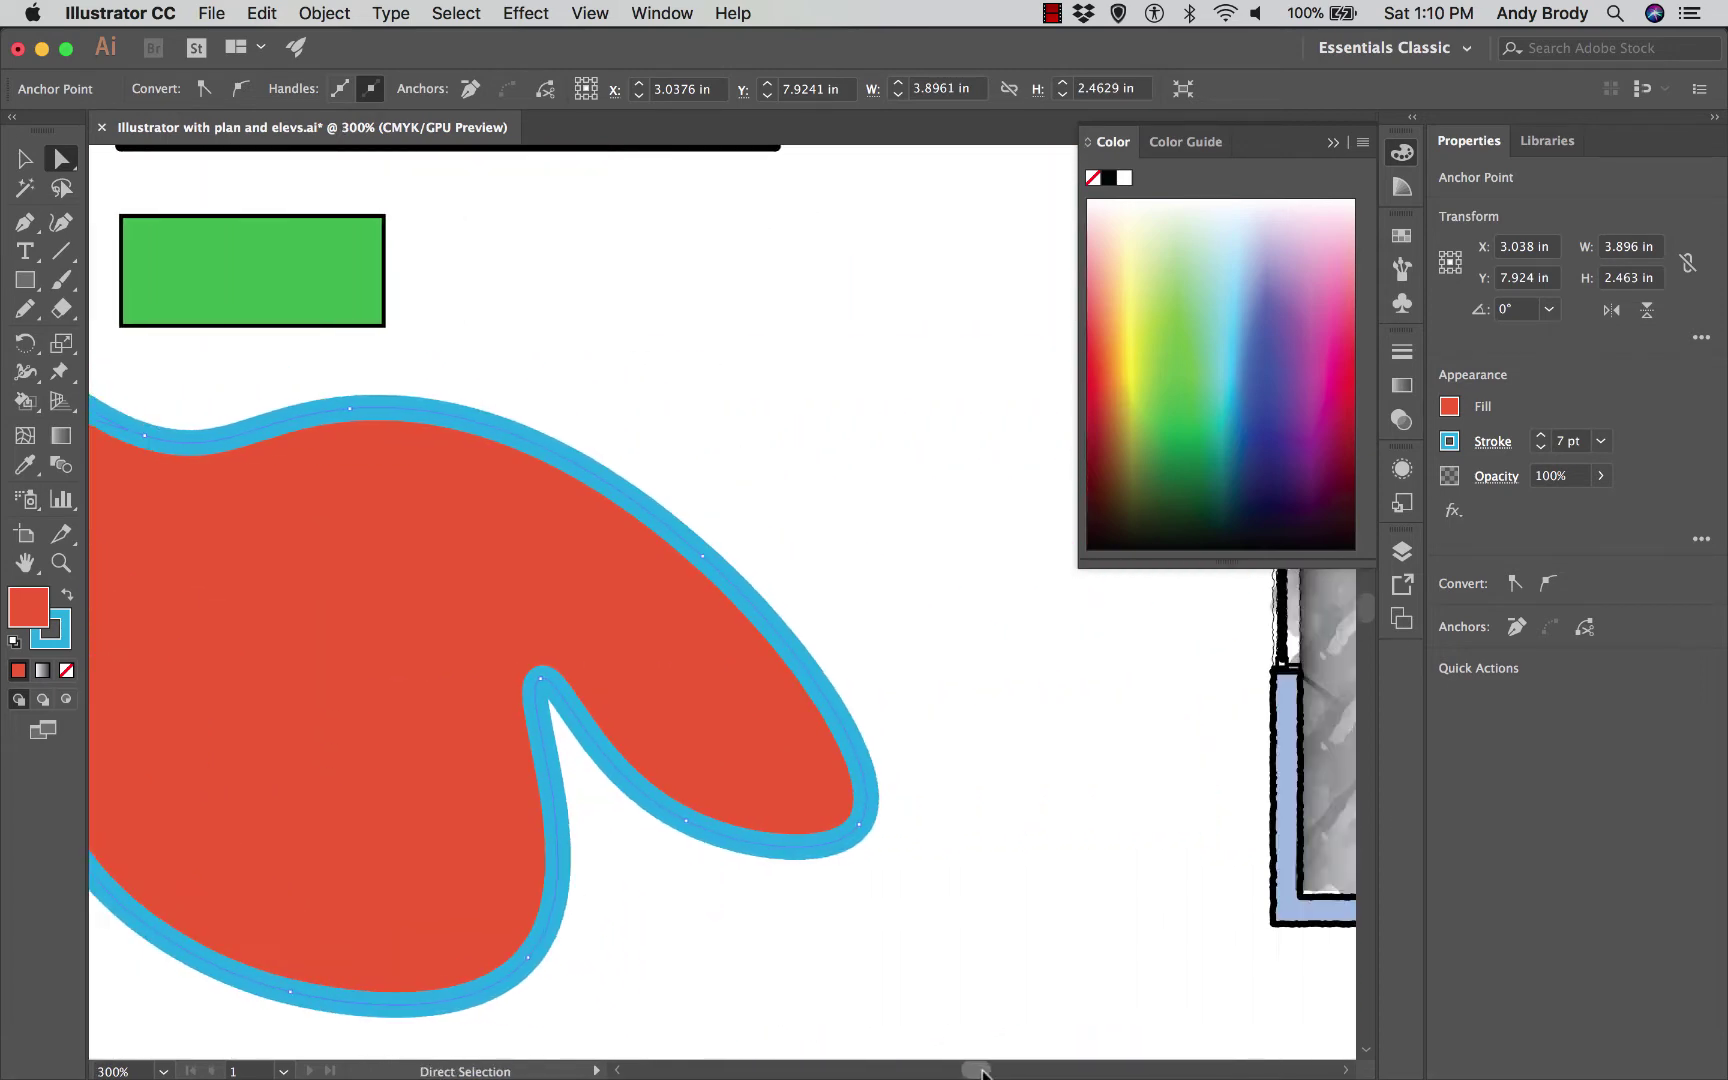
{"action": "left_click", "coordinate": [1333, 144]}
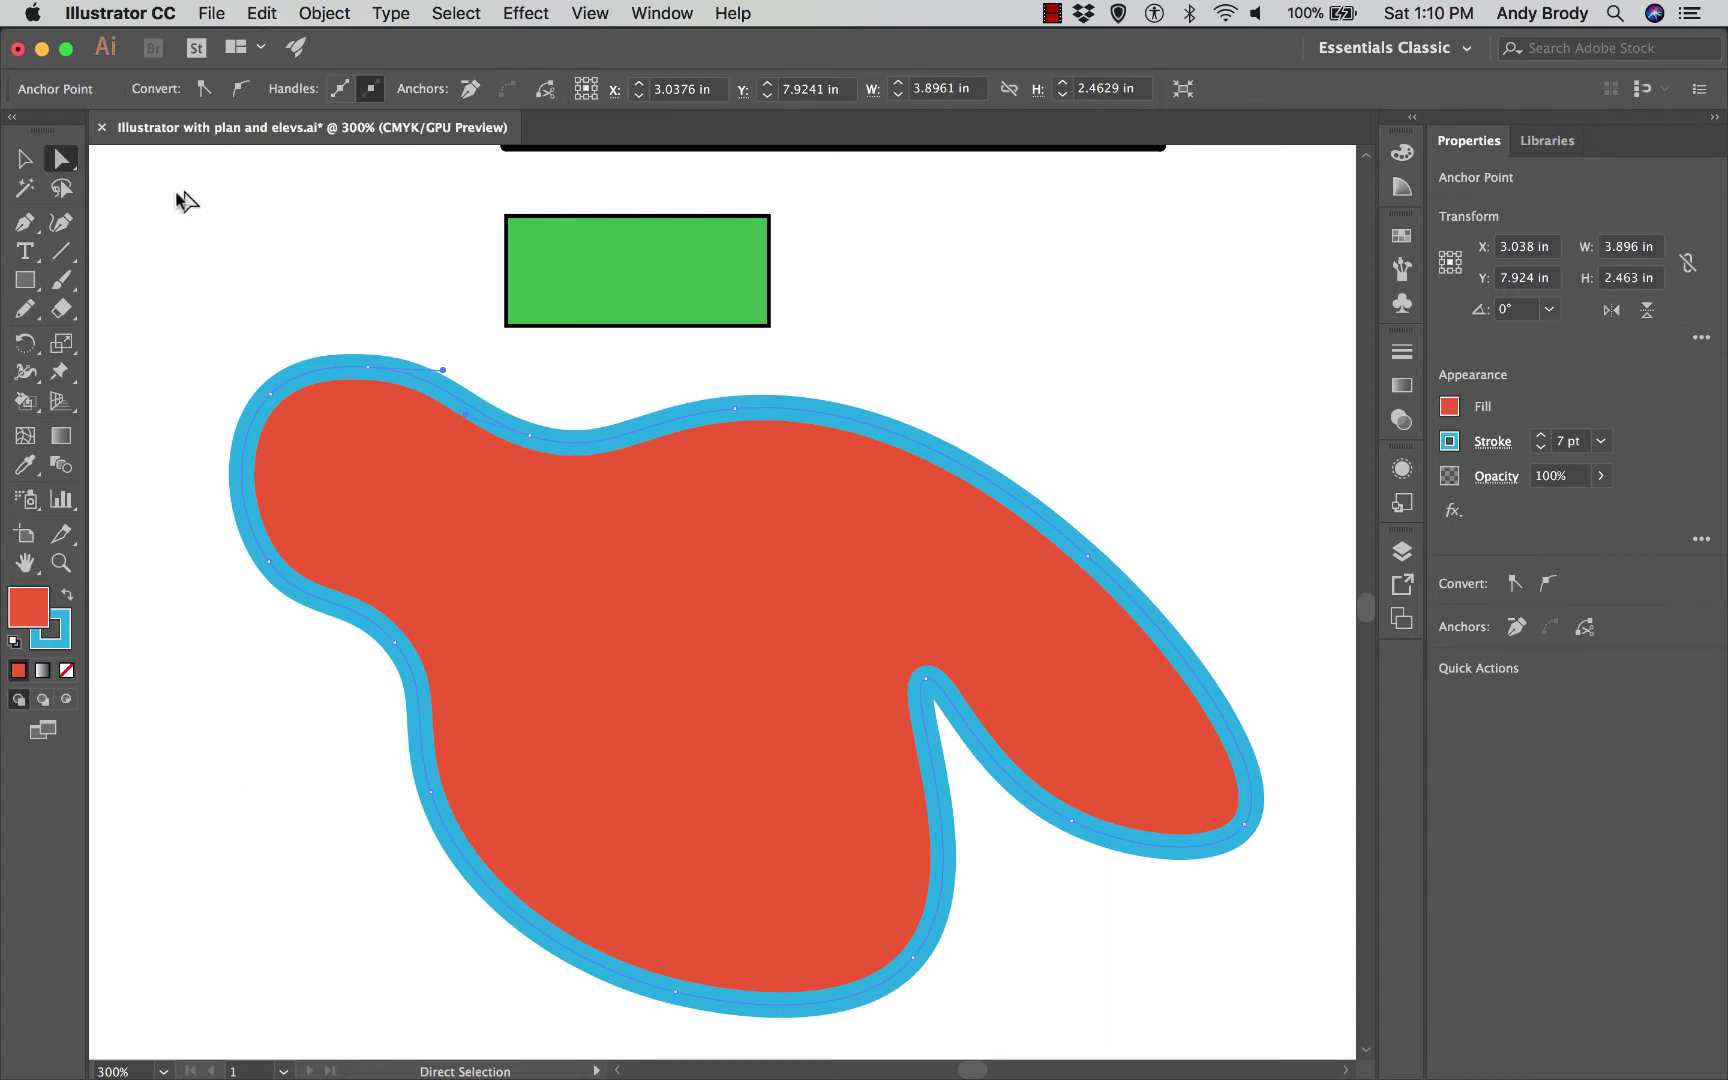
{"action": "left_click_drag", "start_coordinate": [370, 365], "coordinate": [346, 292]}
{"action": "left_click_drag", "start_coordinate": [531, 440], "coordinate": [585, 560]}
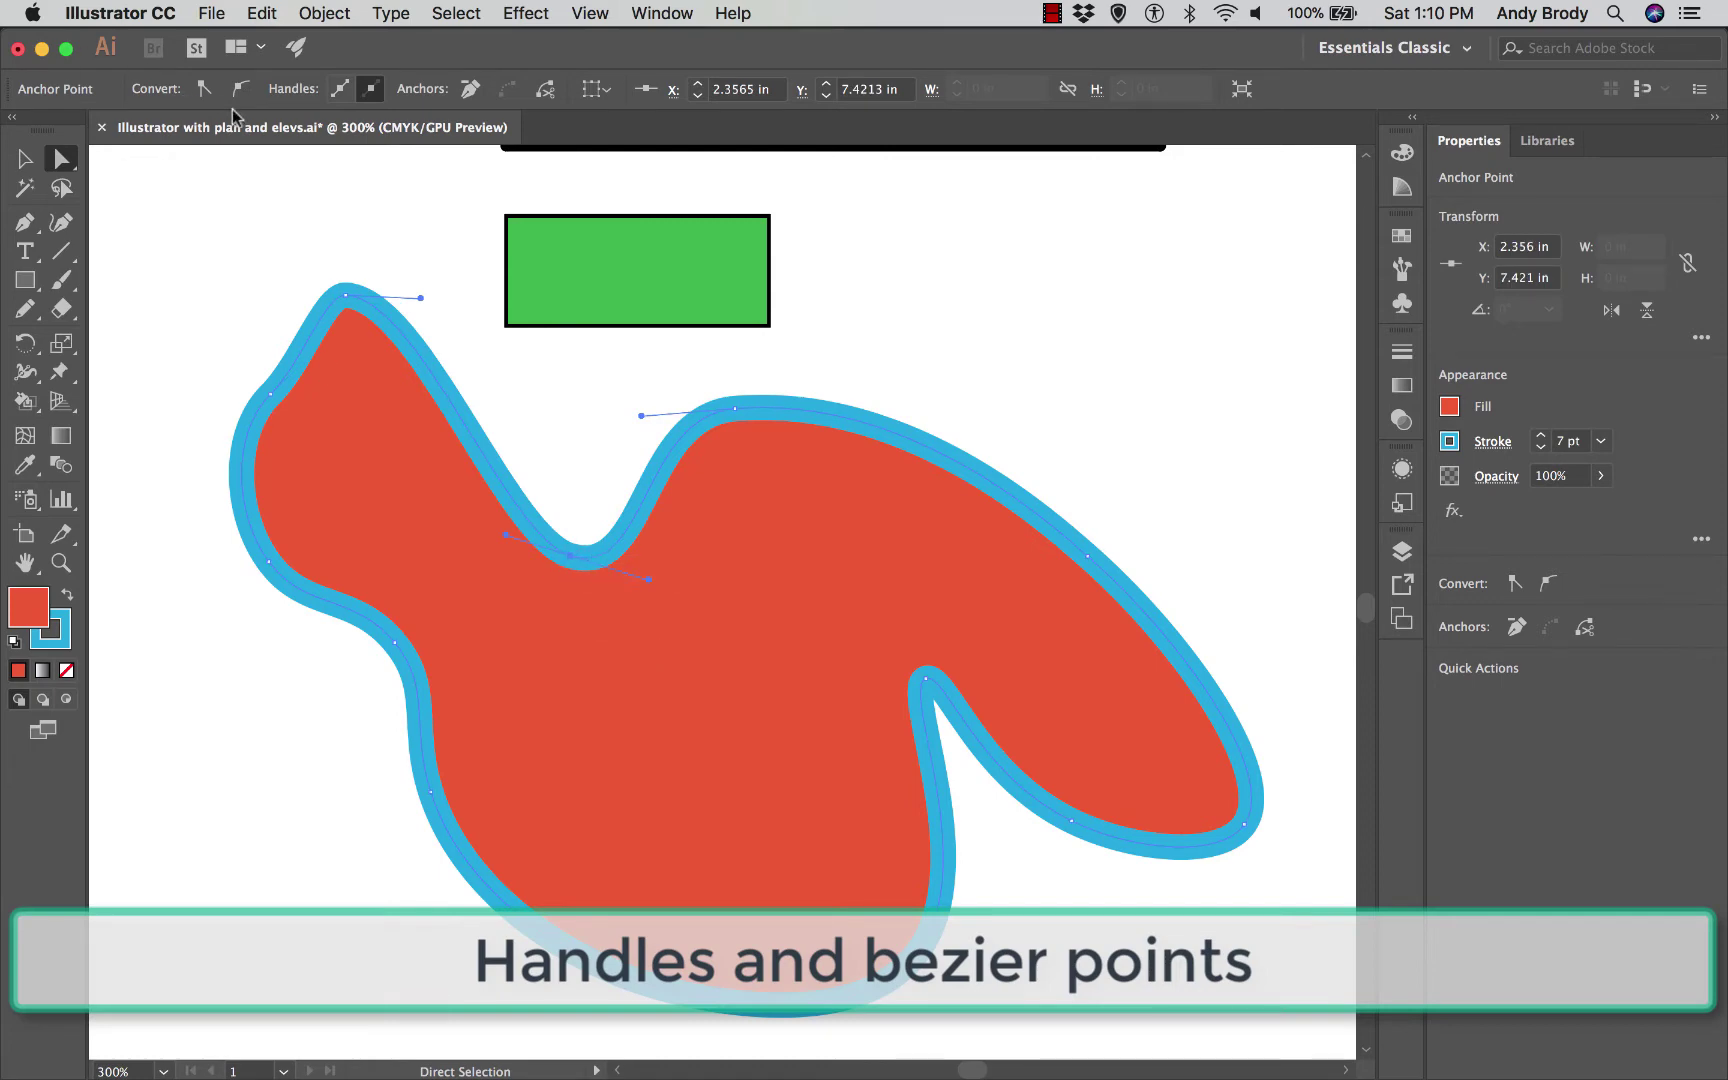
Step: Change the curved shape's stroke colour to light pink
{"action": "left_click", "coordinate": [54, 640]}
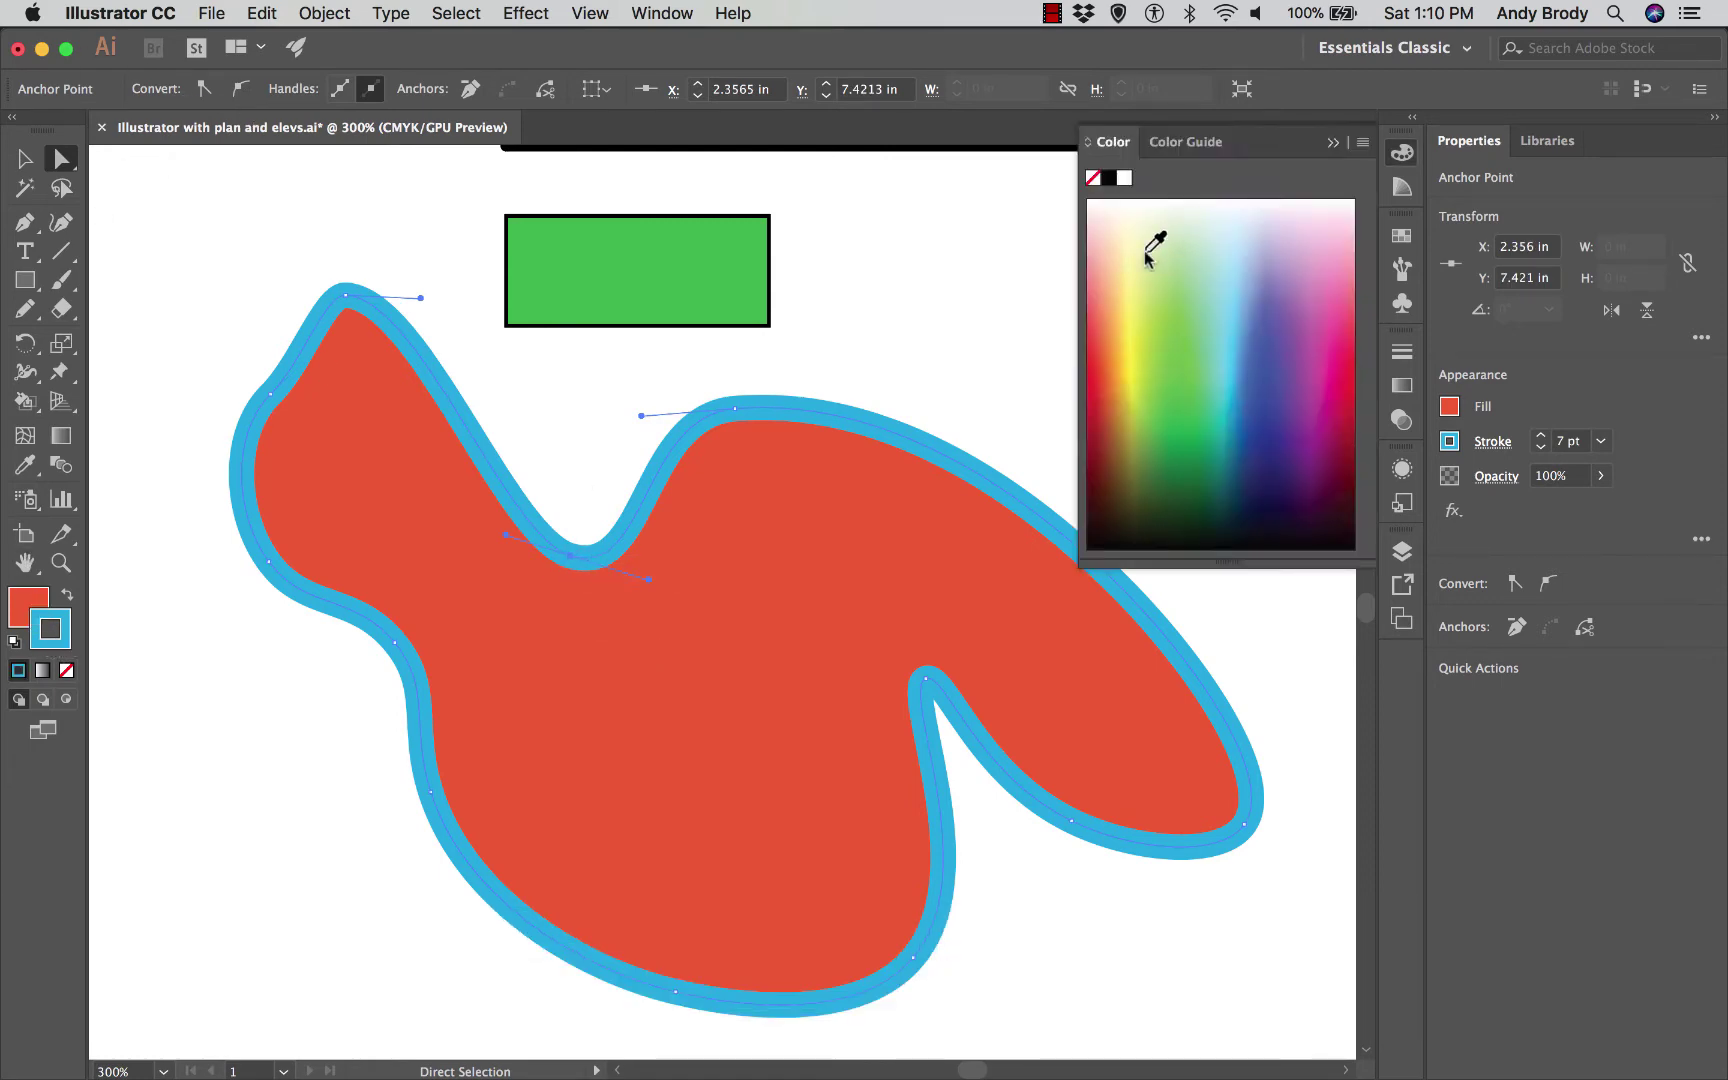
{"action": "left_click", "coordinate": [1250, 256]}
{"action": "left_click", "coordinate": [1290, 270]}
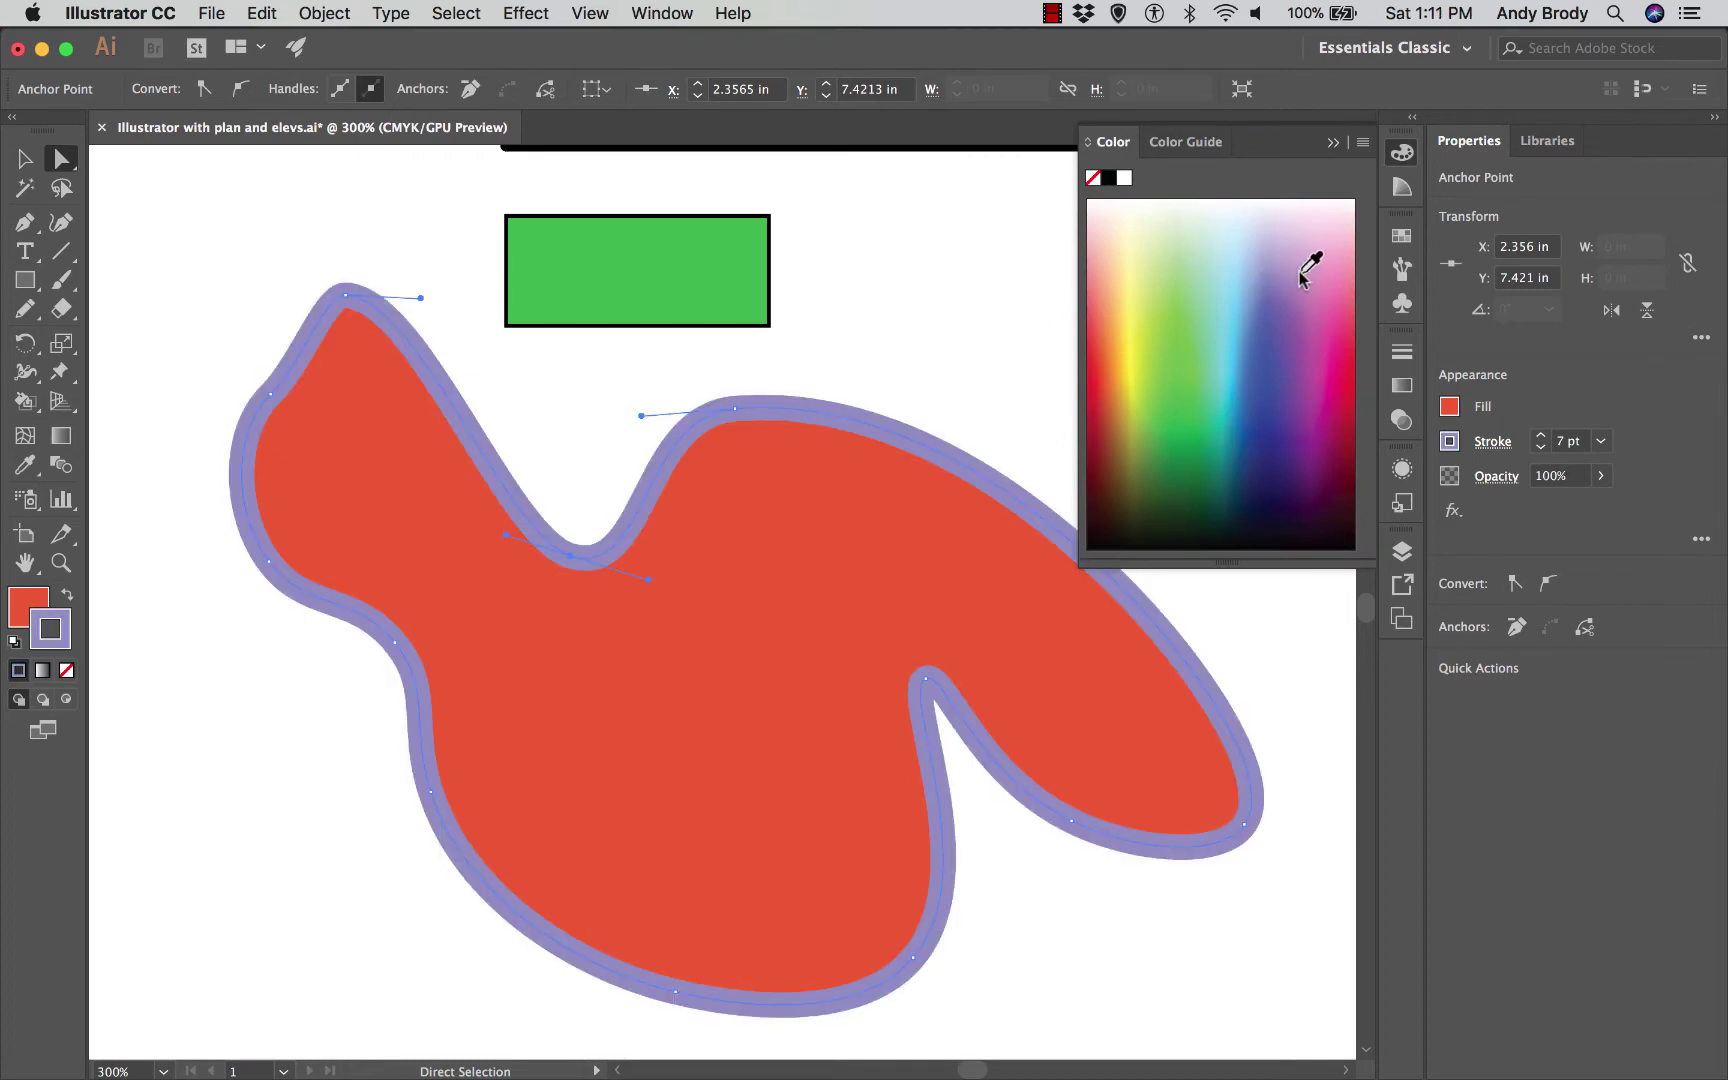
{"action": "mouse_move", "coordinate": [1304, 275]}
{"action": "left_mouse_down"}
{"action": "mouse_move", "coordinate": [1334, 239]}
{"action": "mouse_move", "coordinate": [1315, 220]}
{"action": "left_mouse_up"}
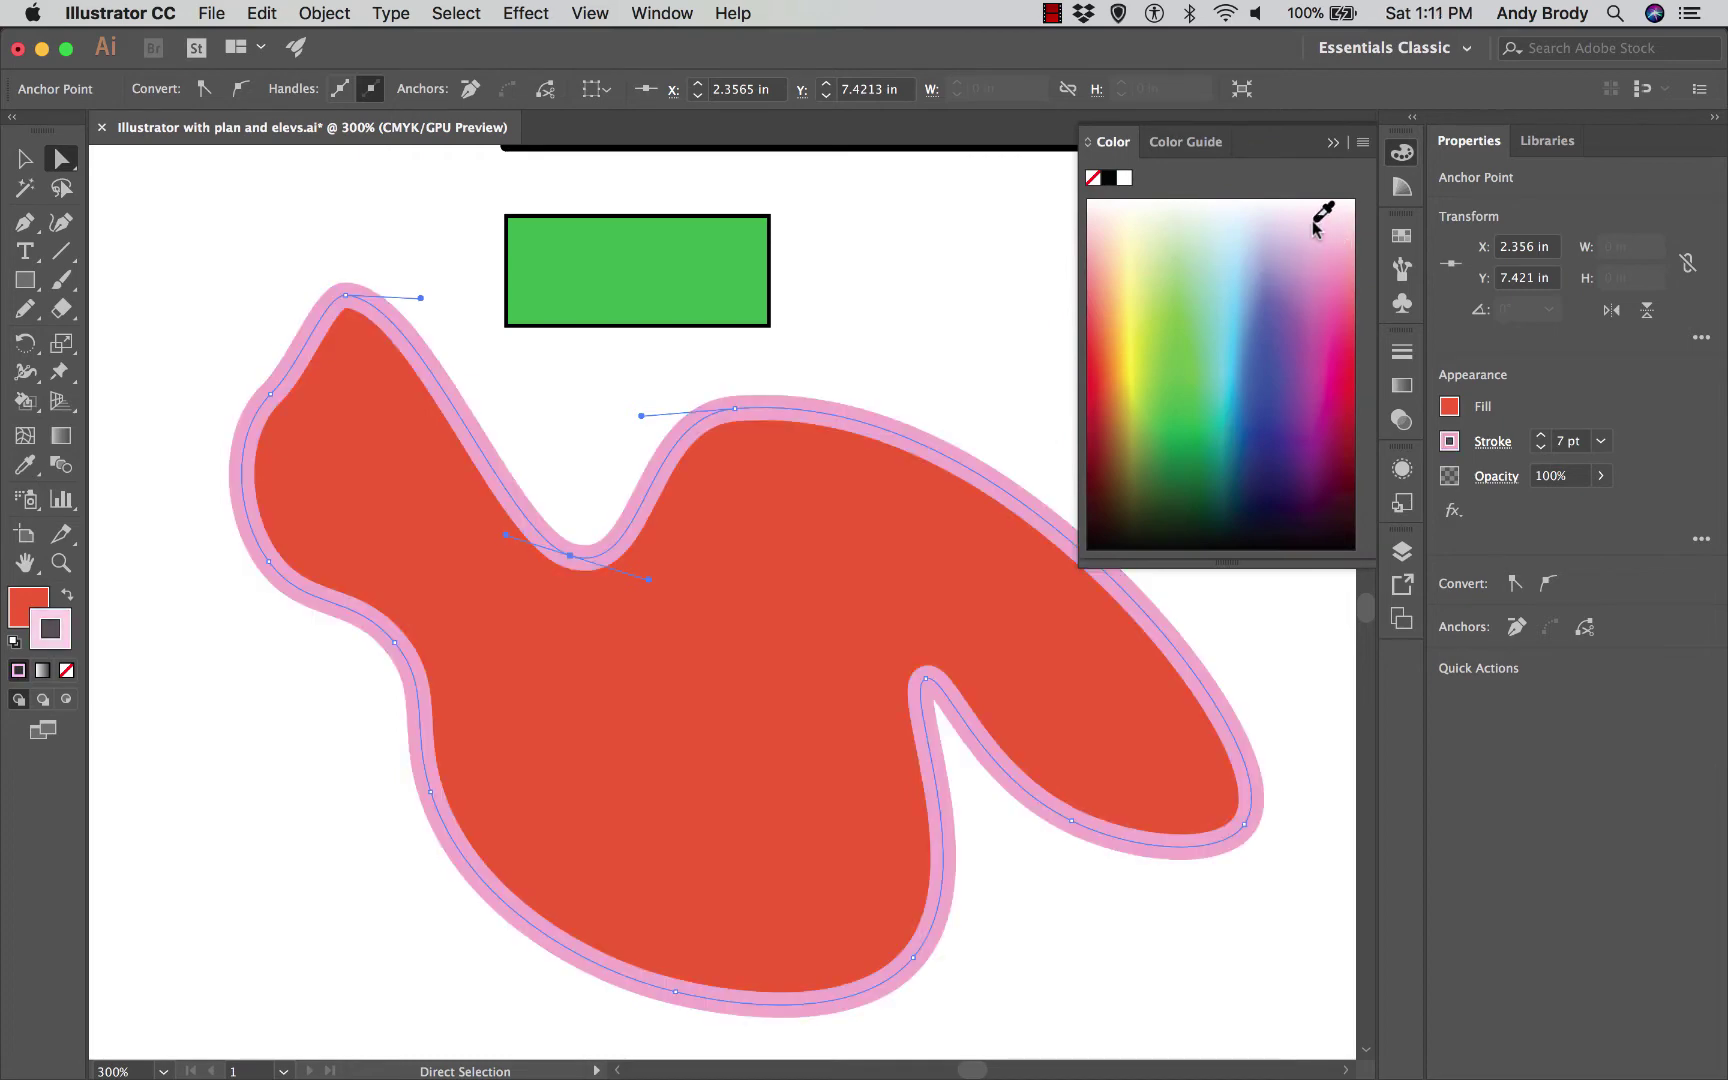
Step: Adjust the direction handles of the curved shape's raised top anchor and the neighbouring upper-left anchor to form a rounded lobe with a notch
{"action": "left_click", "coordinate": [250, 247]}
{"action": "left_click", "coordinate": [398, 335]}
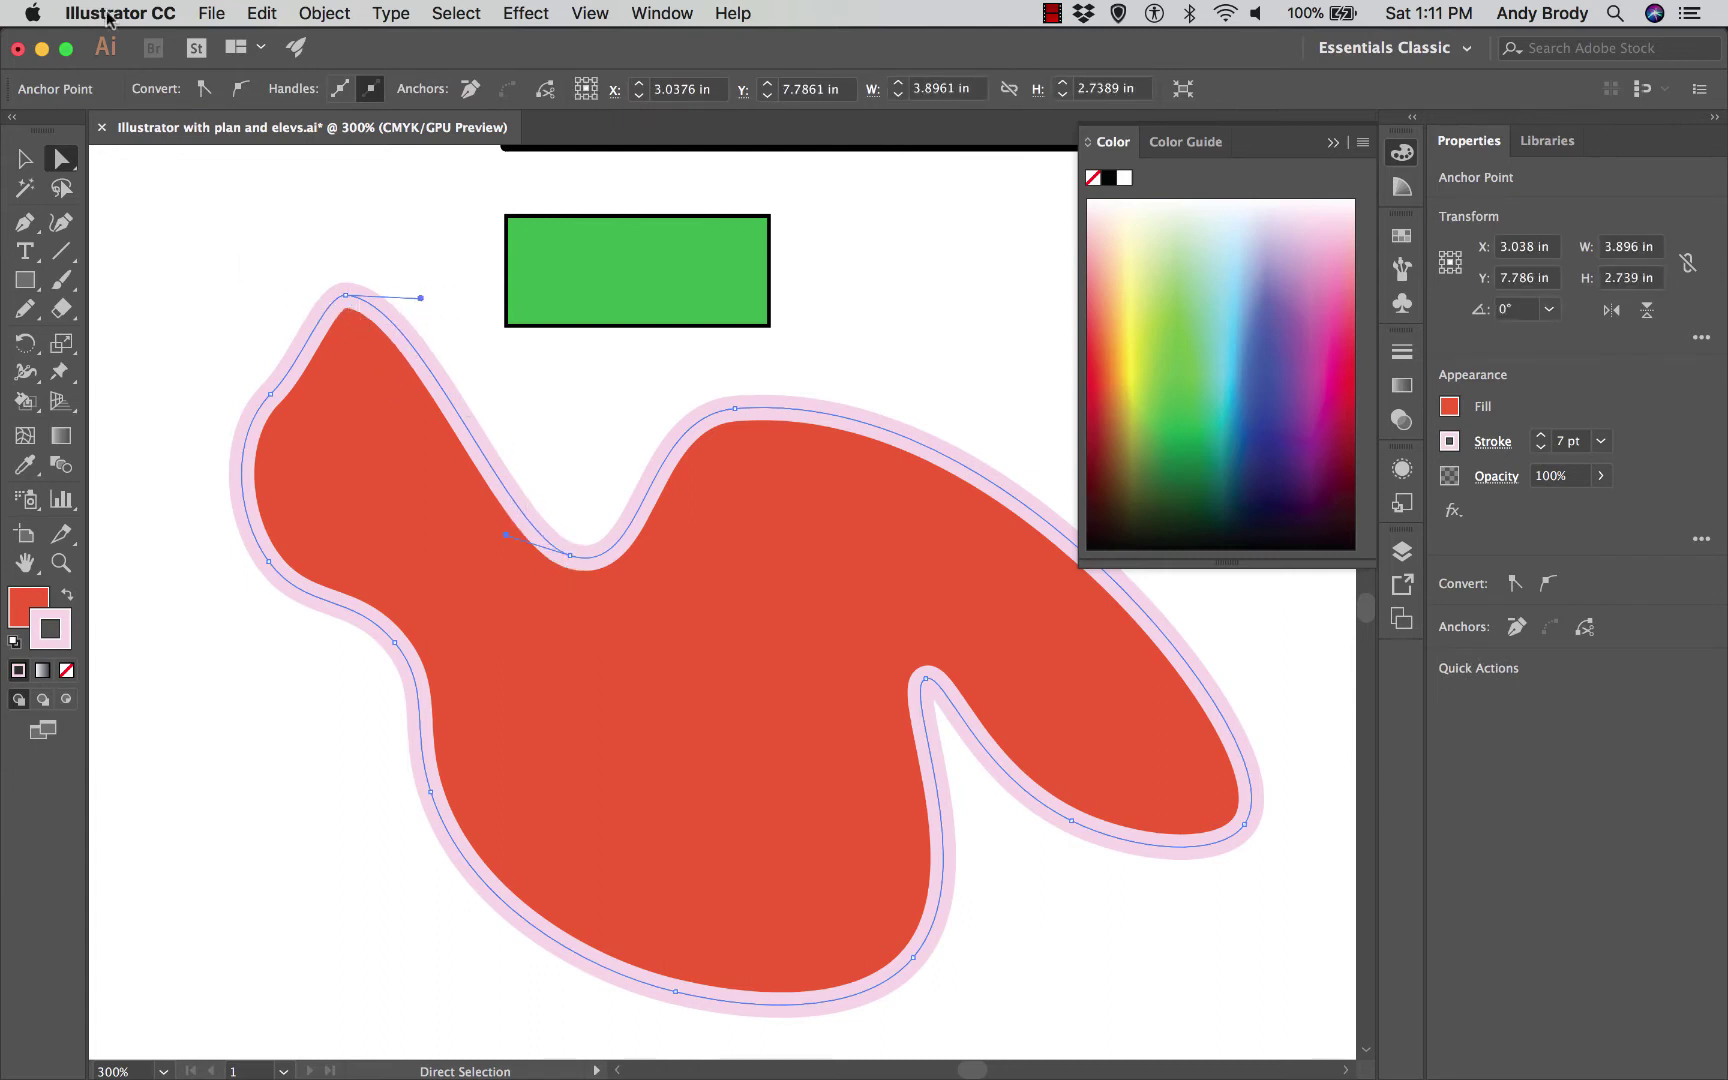
{"action": "left_click_drag", "start_coordinate": [421, 298], "coordinate": [491, 357]}
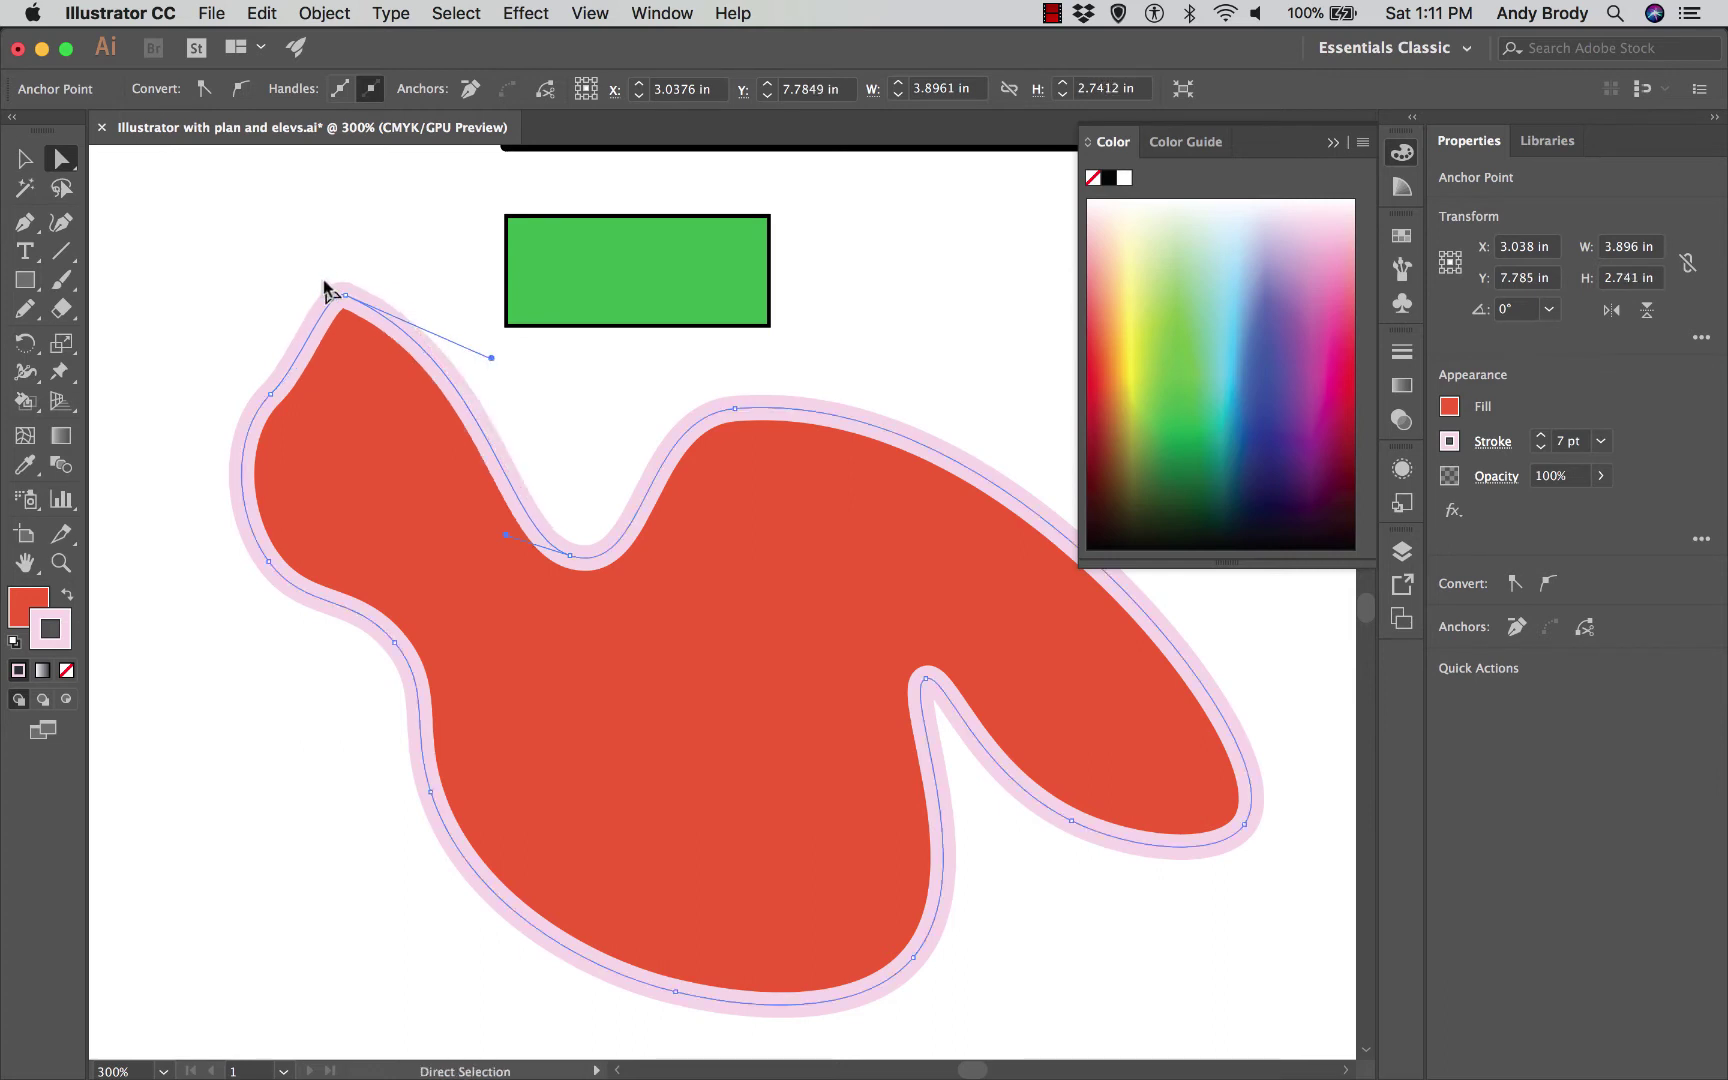
{"action": "left_click_drag", "start_coordinate": [343, 296], "coordinate": [228, 294]}
{"action": "left_click_drag", "start_coordinate": [300, 364], "coordinate": [338, 391]}
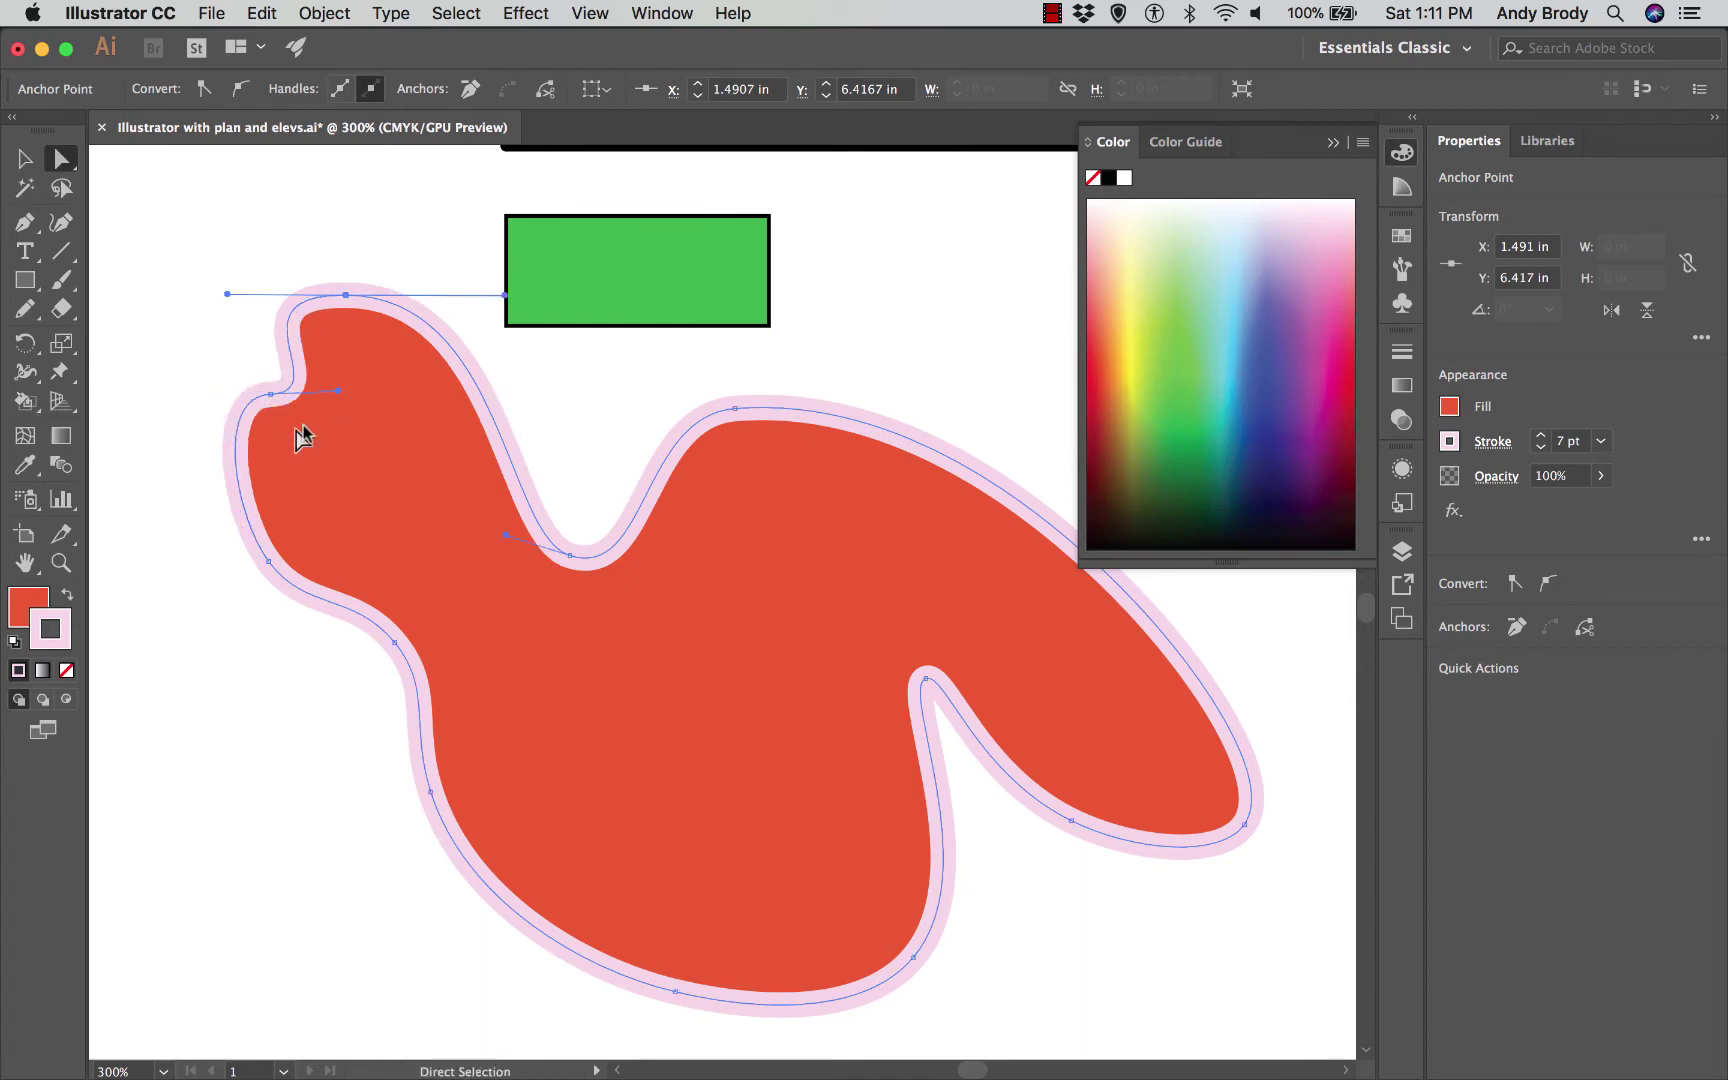
Step: Shift the curved shape slightly up and to the left, and move the anchor point below its upper-left lobe inward
{"action": "left_click", "coordinate": [396, 644]}
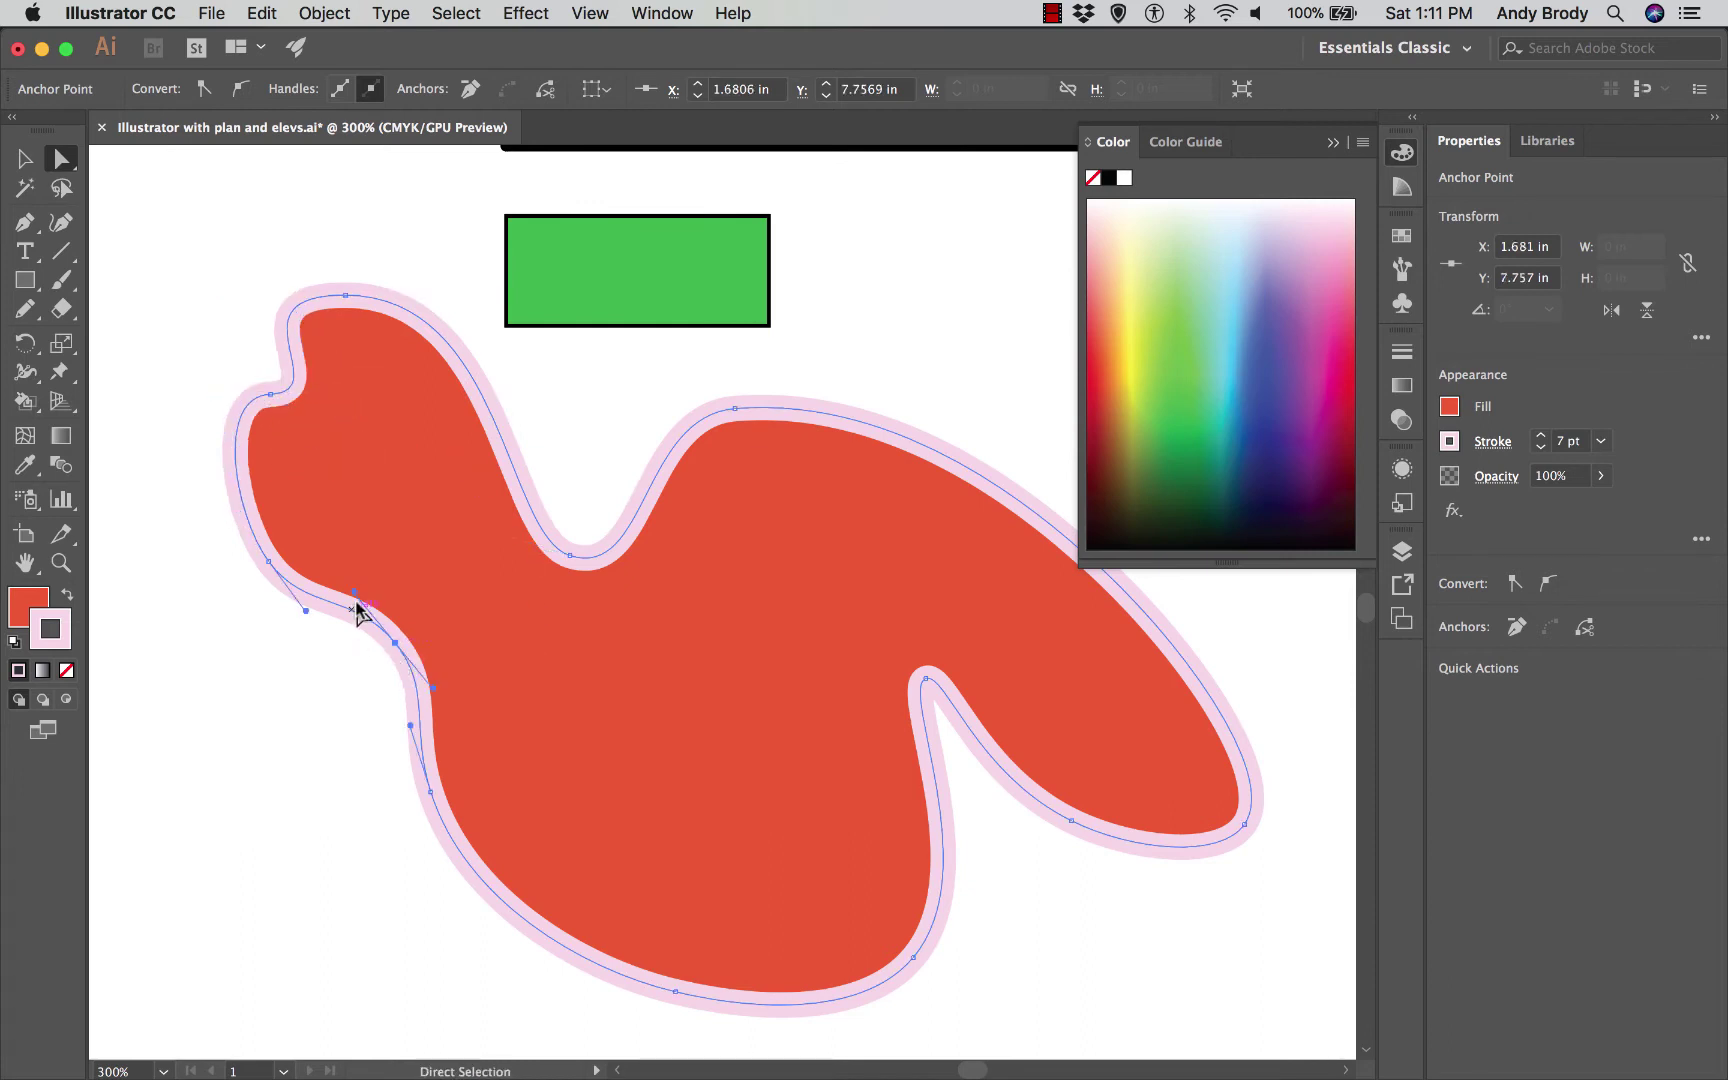
{"action": "left_click_drag", "start_coordinate": [352, 585], "coordinate": [340, 568]}
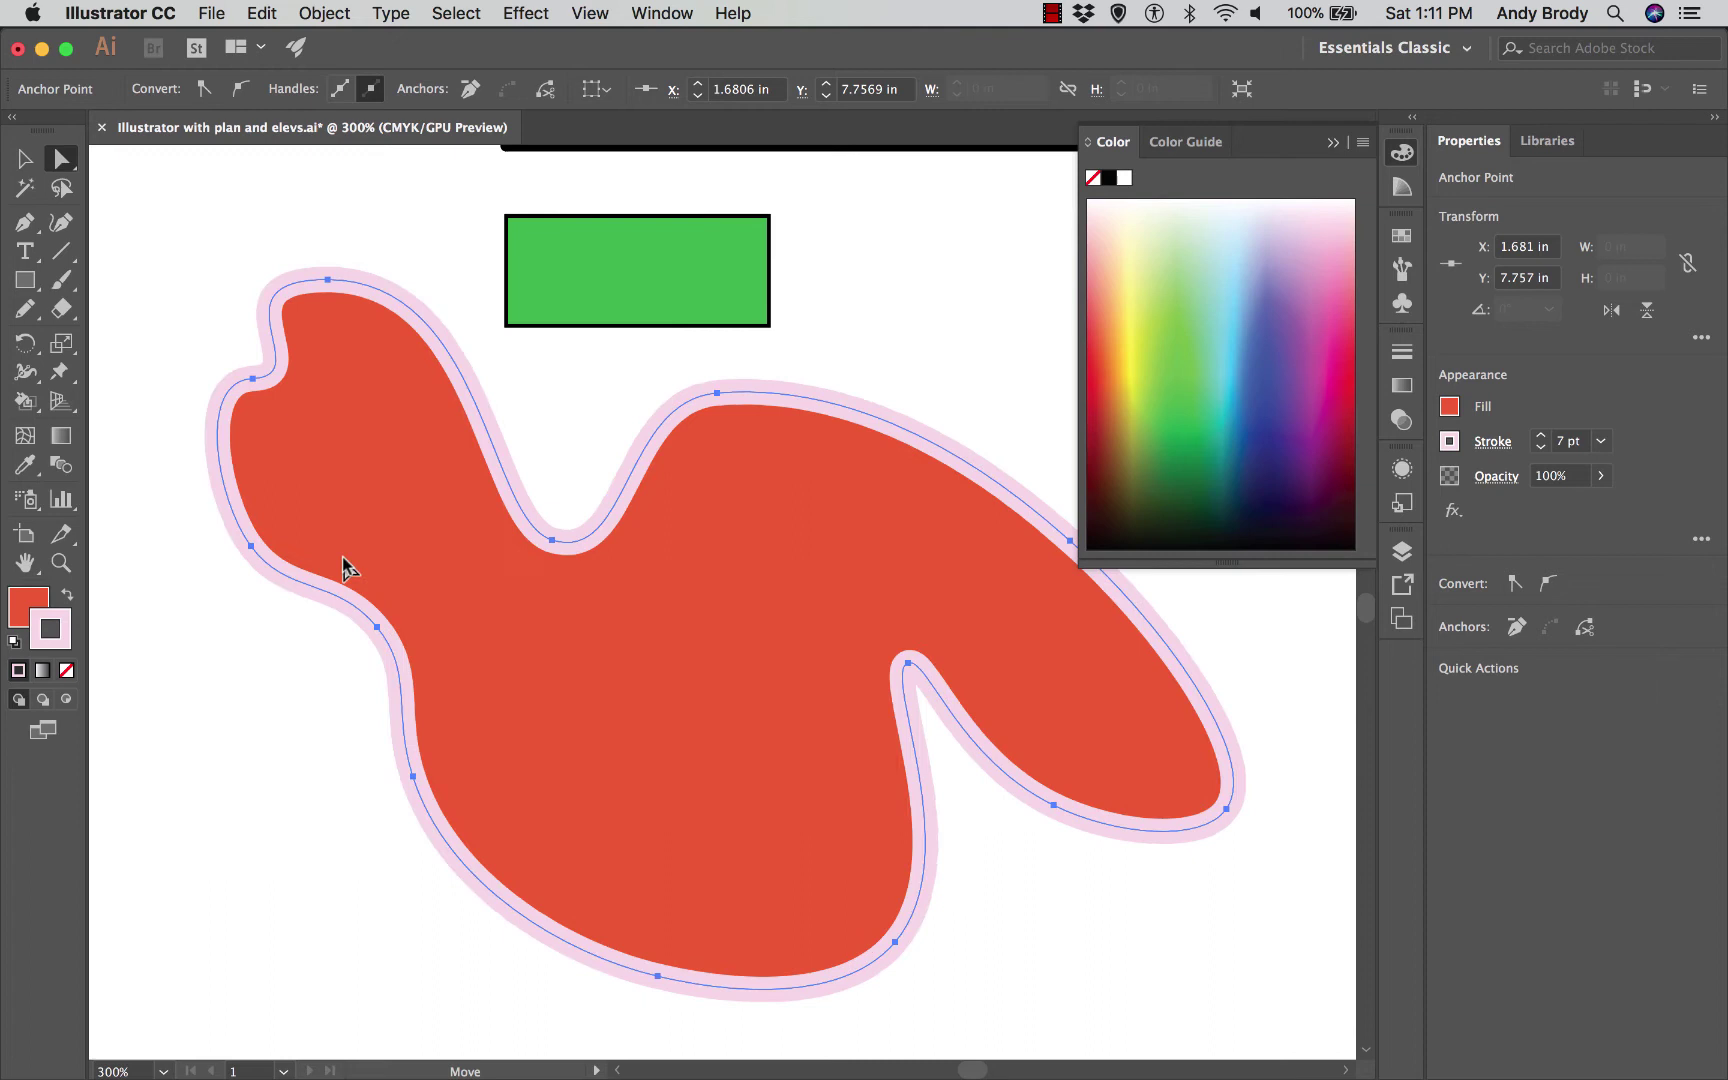
{"action": "left_click", "coordinate": [324, 687]}
{"action": "left_click_drag", "start_coordinate": [377, 634], "coordinate": [414, 518]}
{"action": "left_click", "coordinate": [308, 663]}
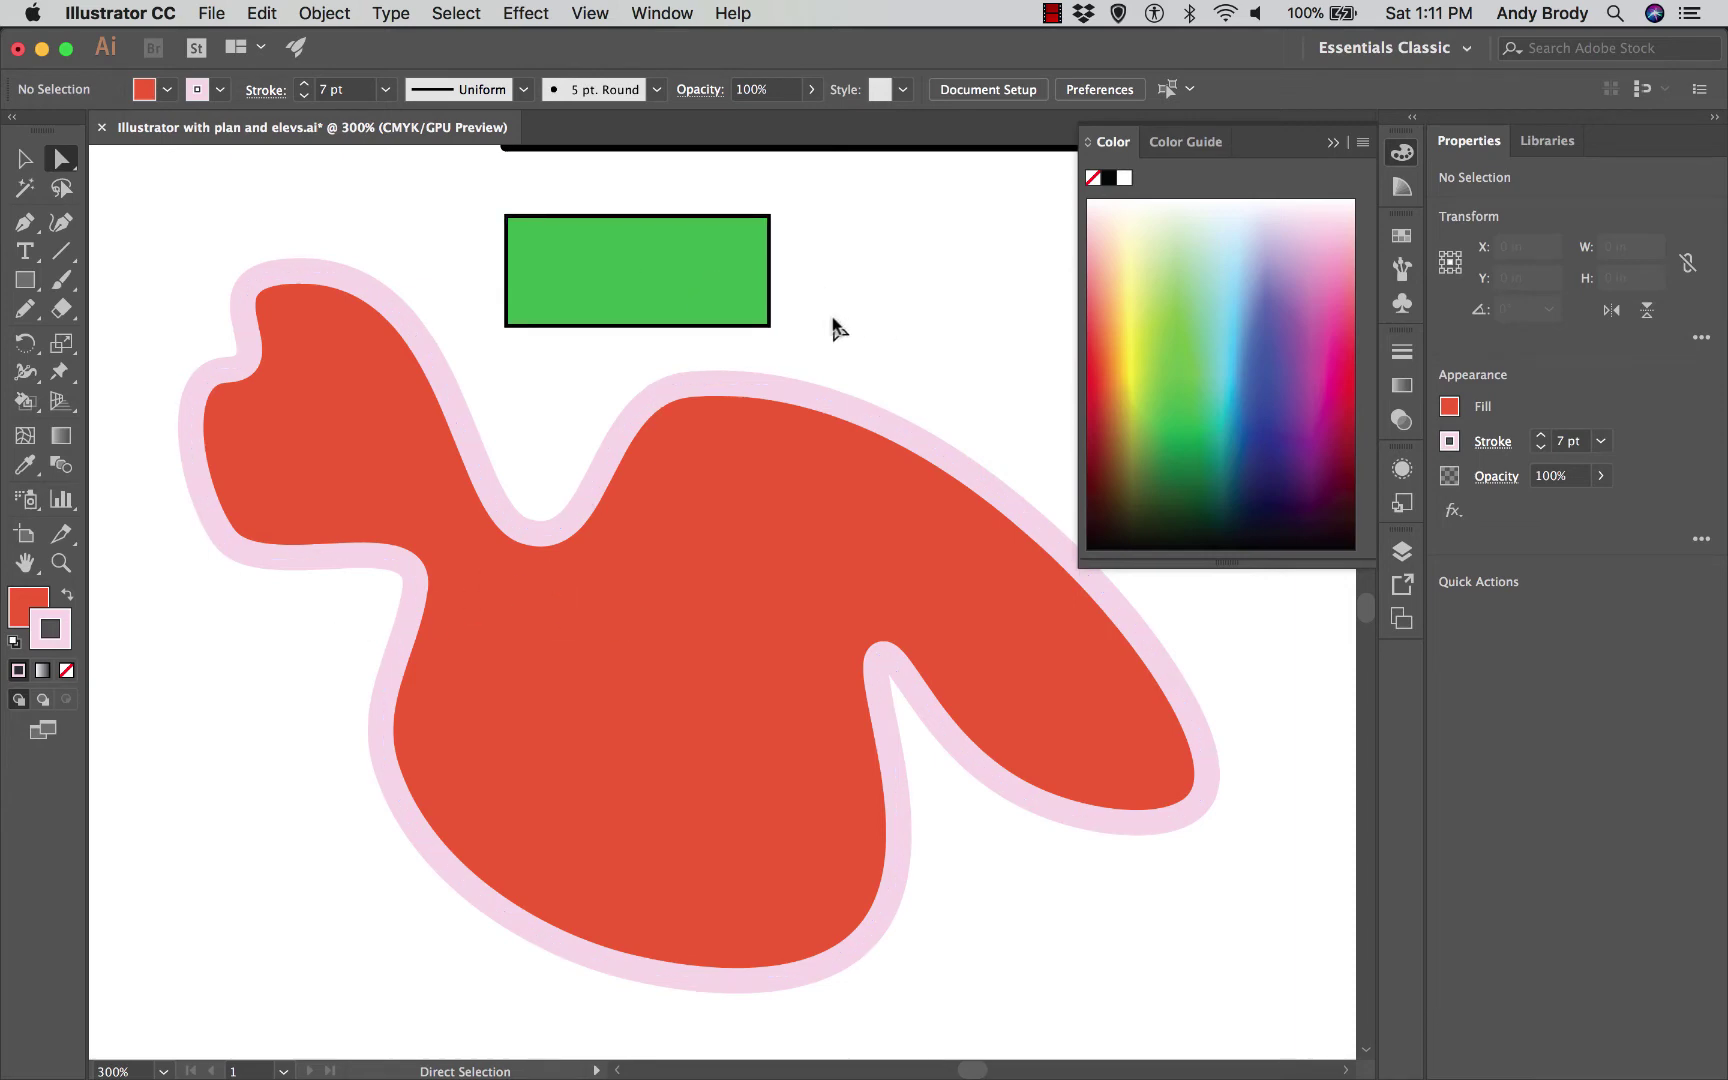
Step: Create a five-sided polygon with a 4 in radius over the curved shape using the Polygon tool's options
{"action": "key", "text": "super+minus"}
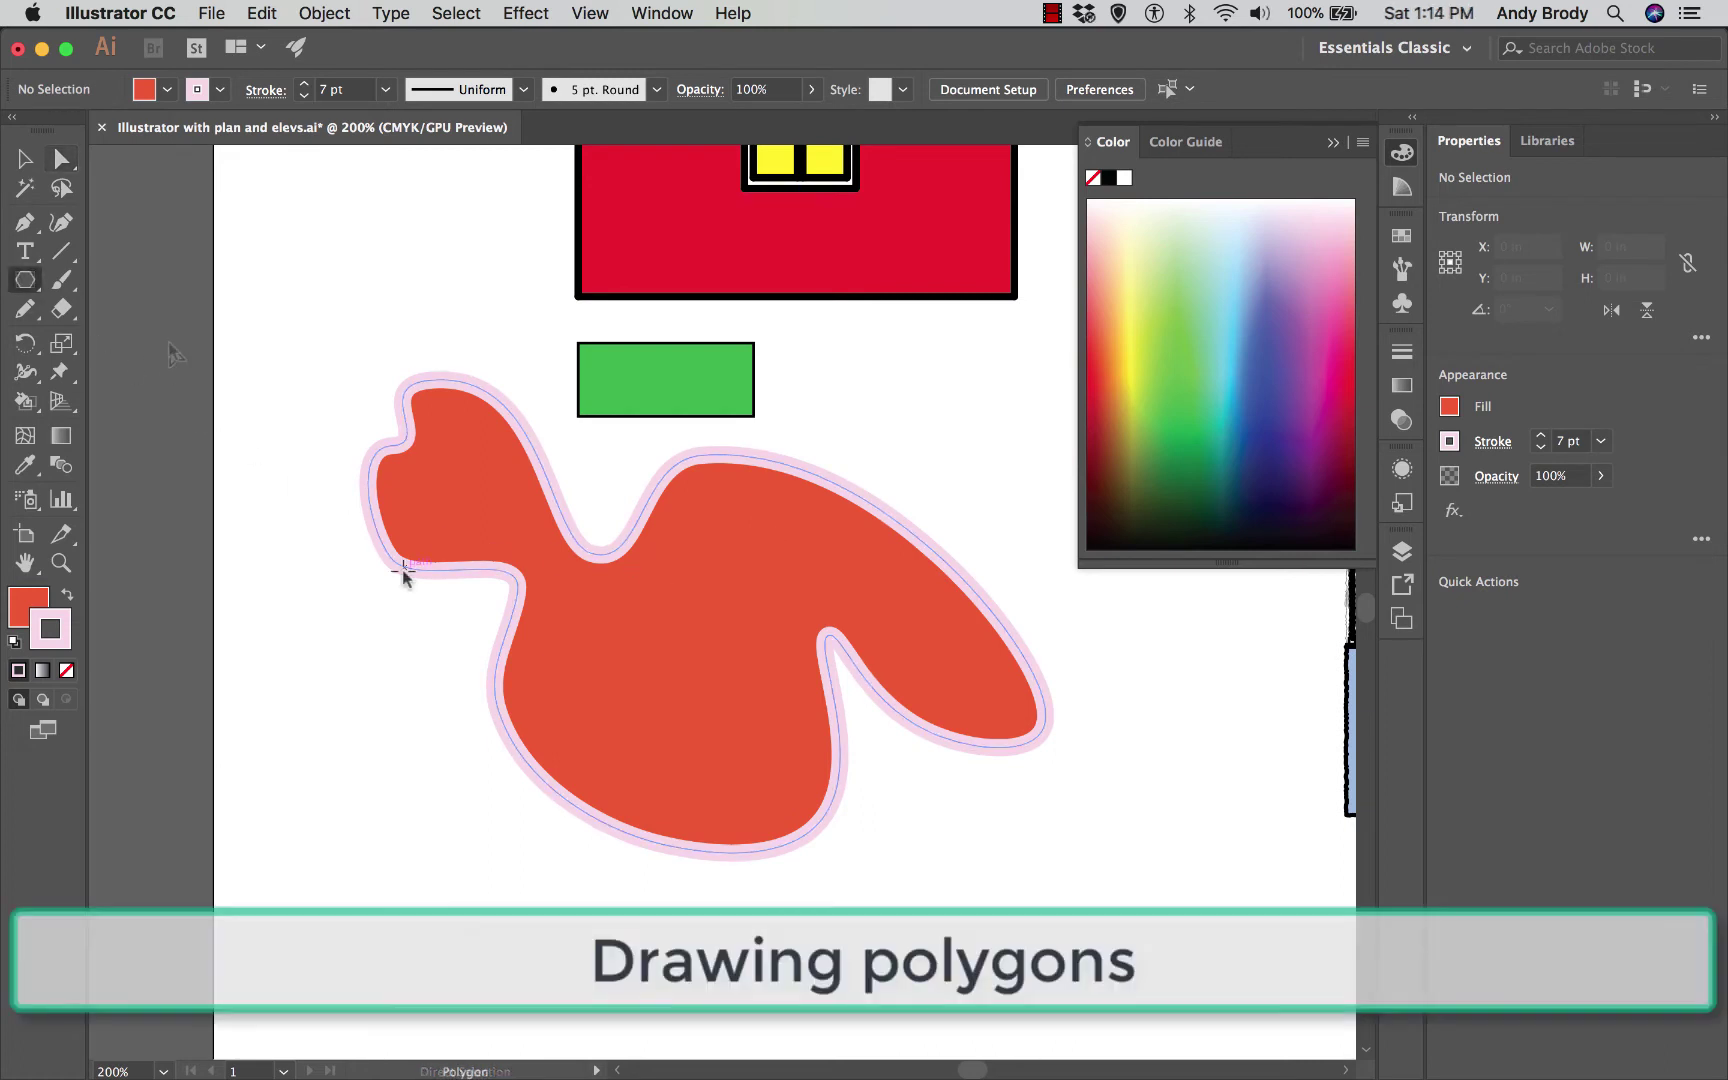
{"action": "left_click", "coordinate": [630, 402]}
{"action": "left_click", "coordinate": [818, 610]}
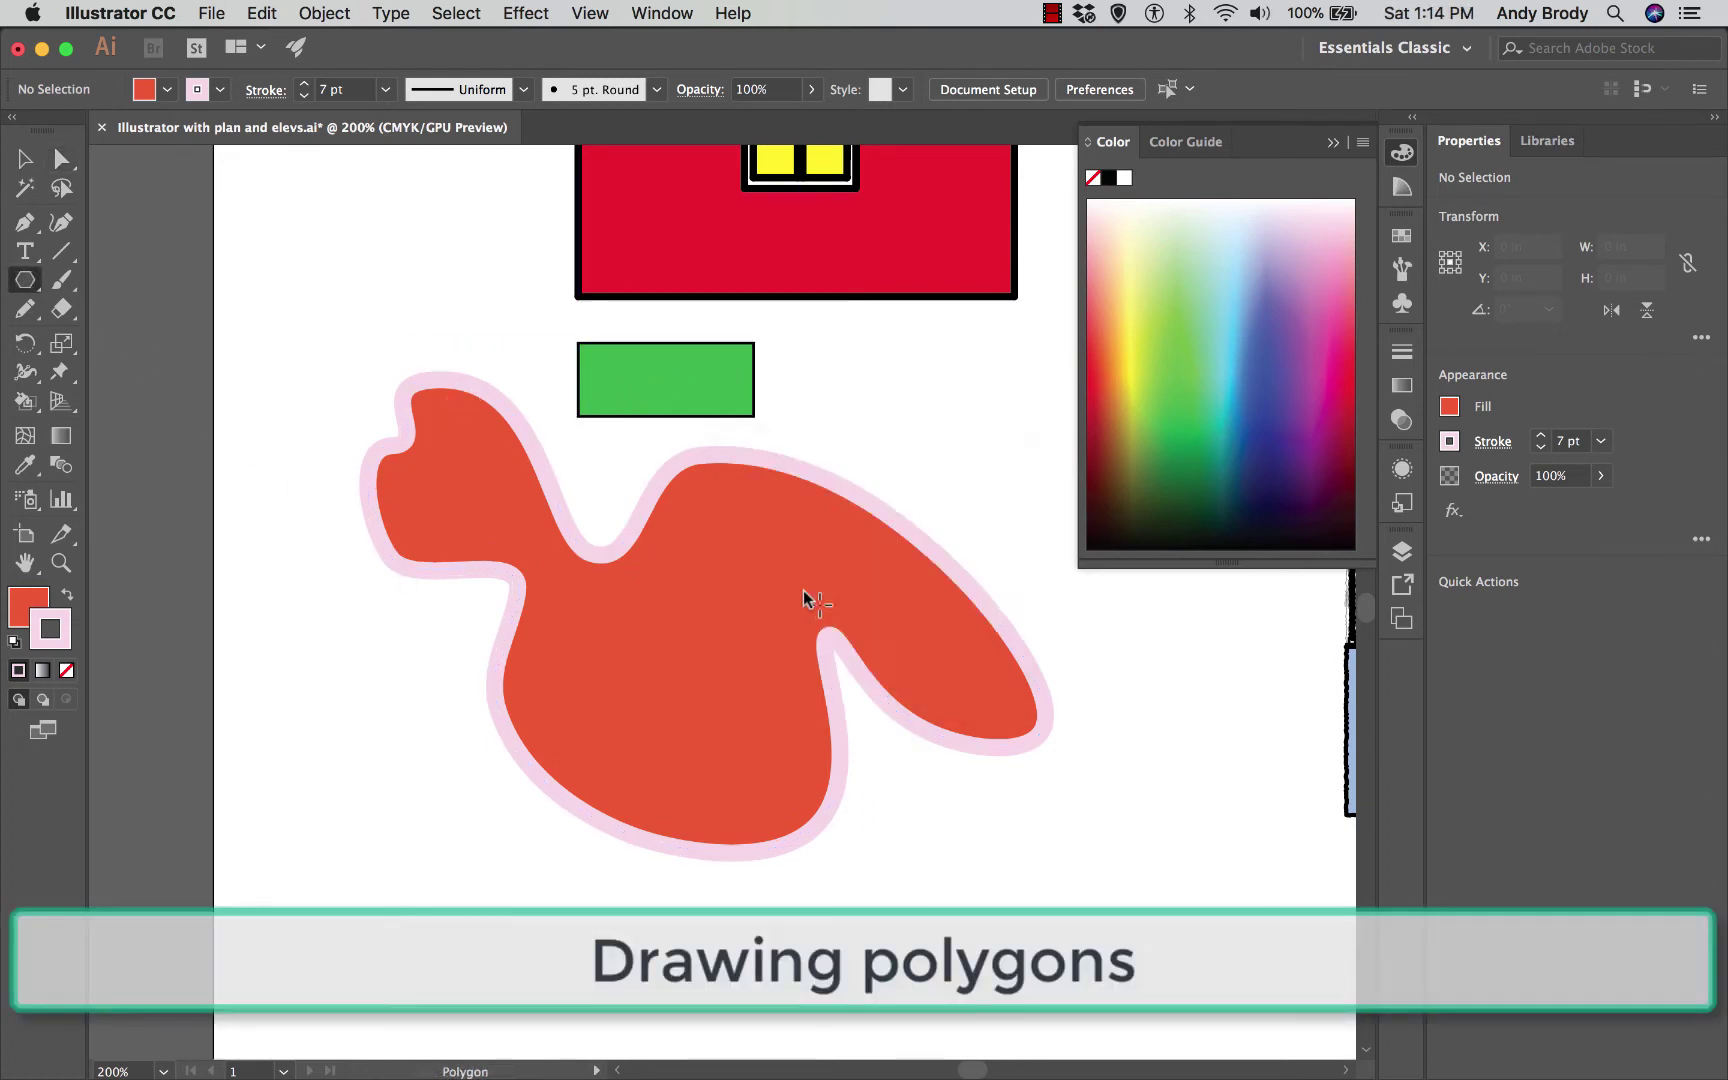
{"action": "left_click", "coordinate": [34, 287]}
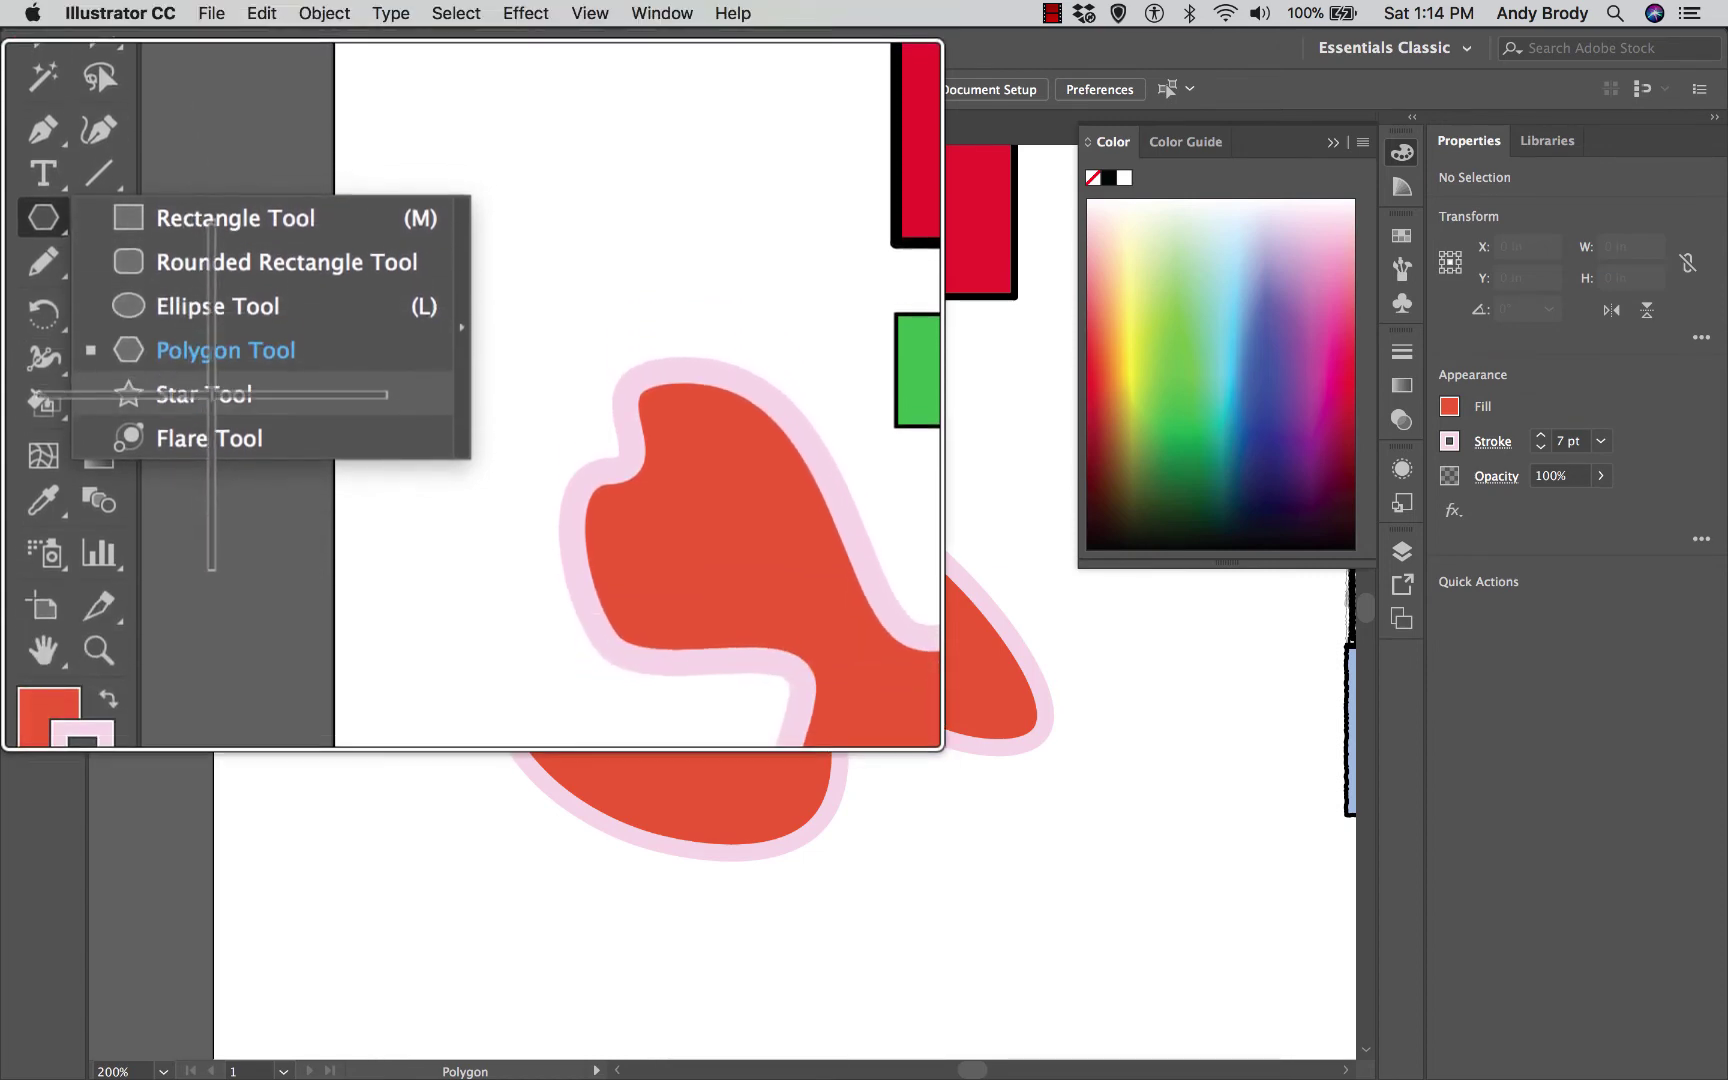
{"action": "left_click", "coordinate": [135, 368]}
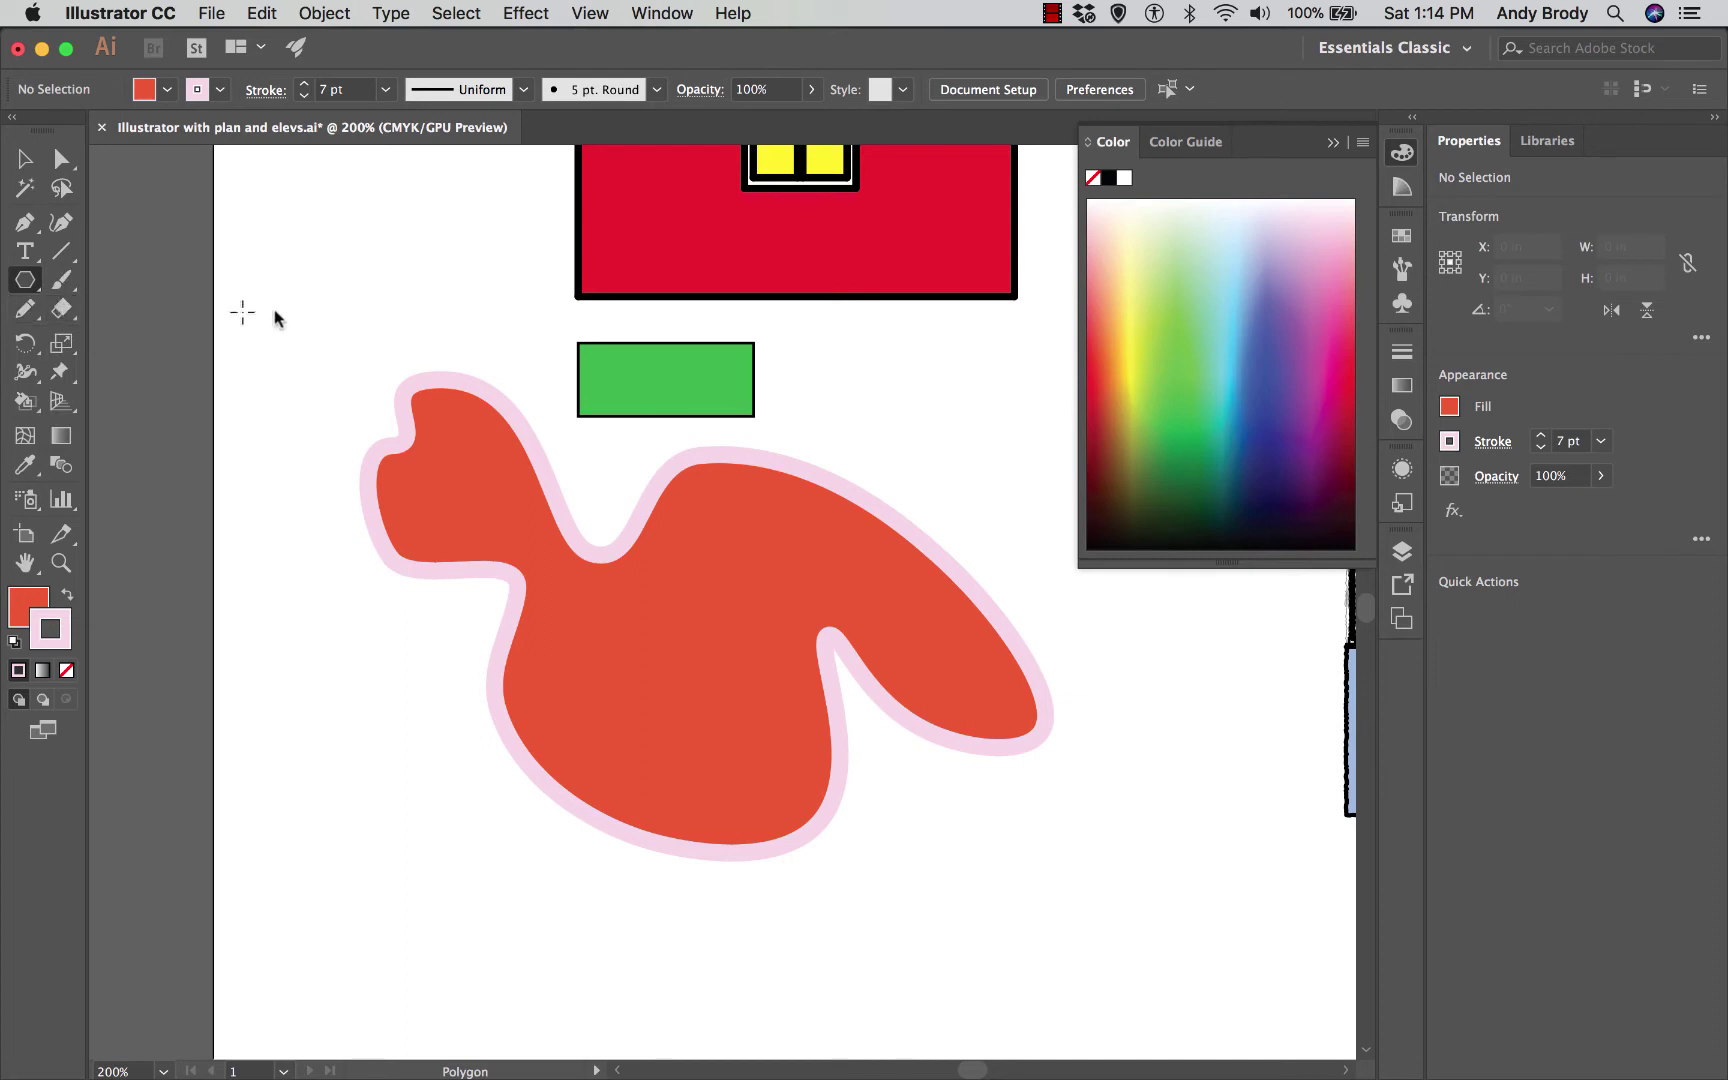
{"action": "left_click", "coordinate": [448, 645]}
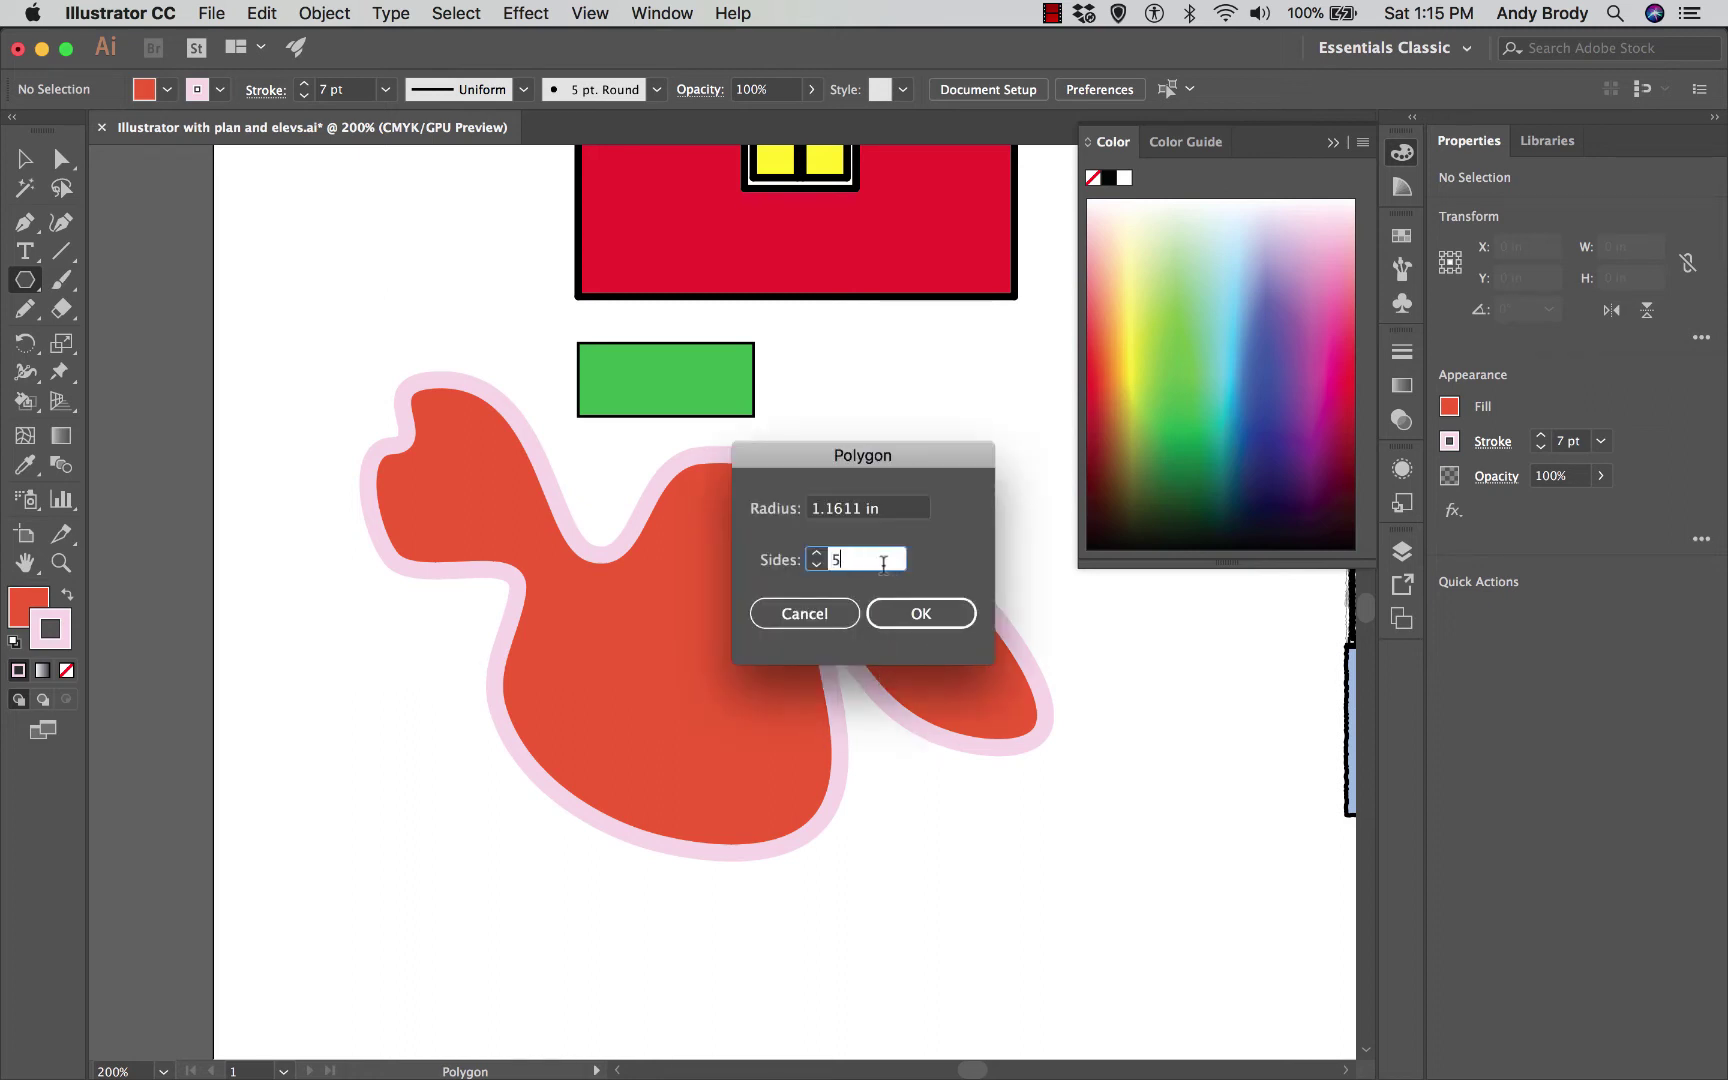
{"action": "left_click", "coordinate": [872, 508]}
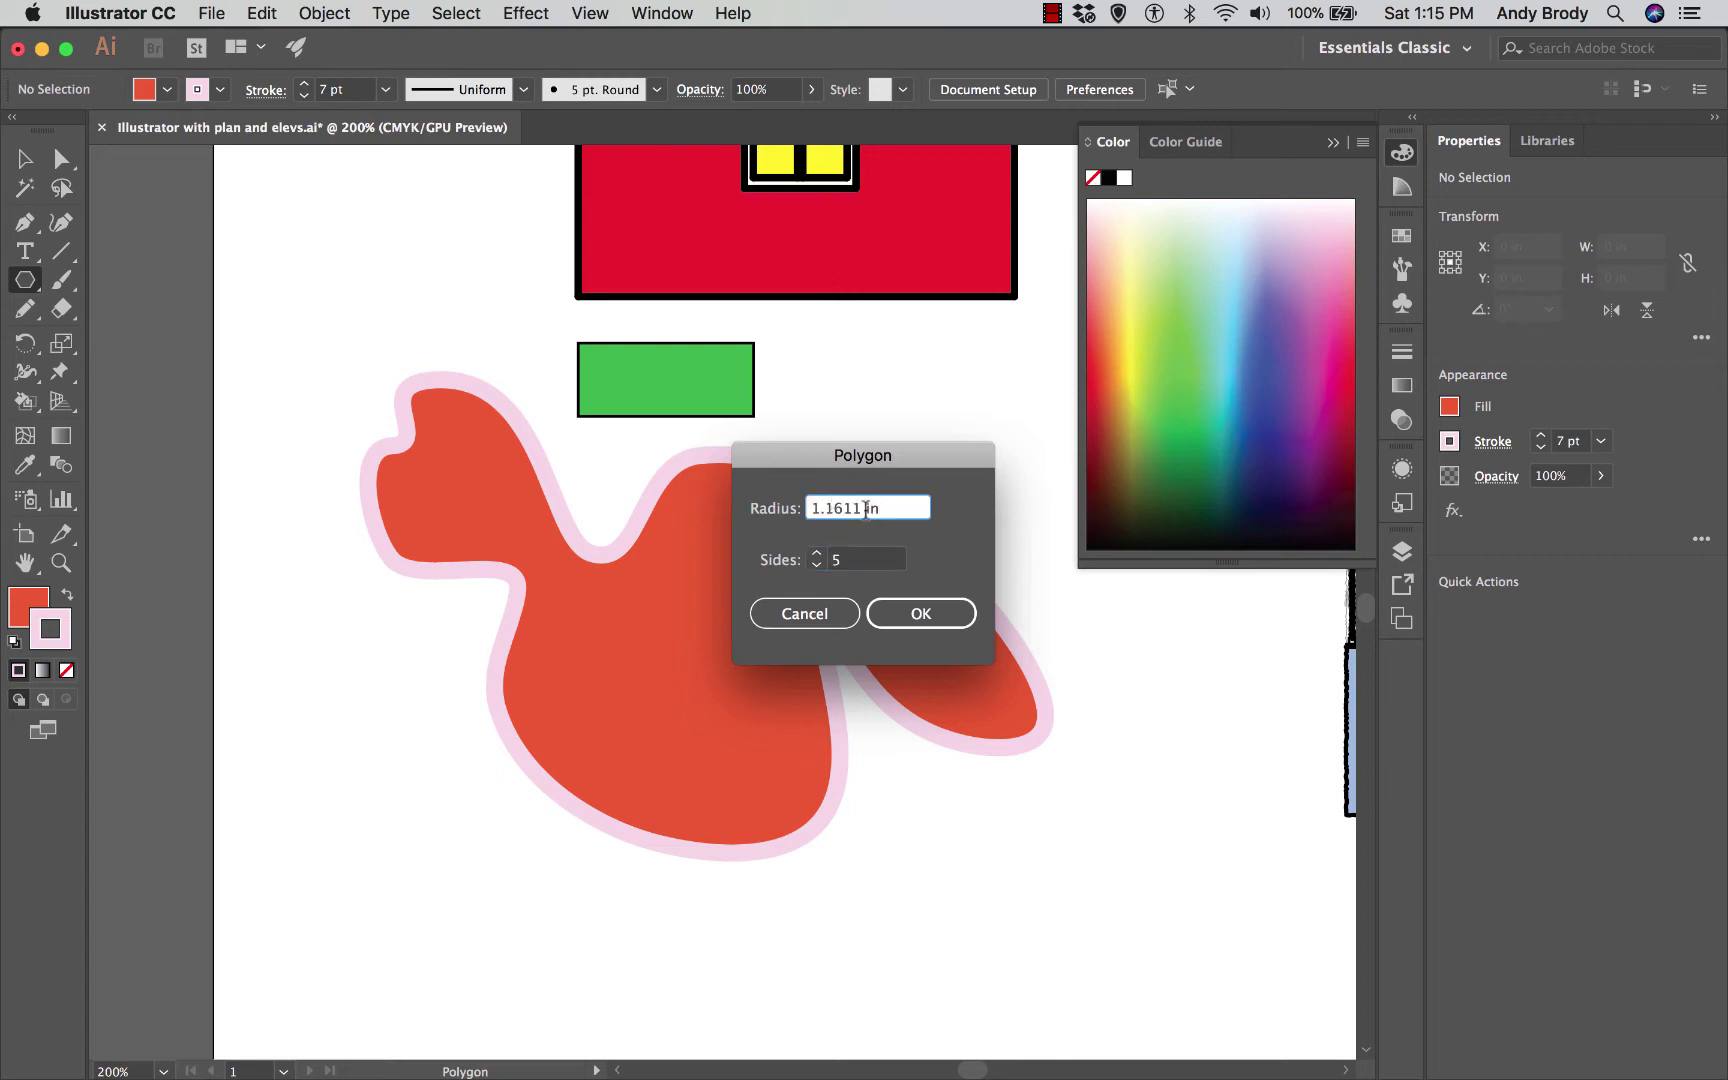
{"action": "double_click", "coordinate": [859, 508]}
{"action": "type", "text": "4"}
{"action": "left_click", "coordinate": [898, 604]}
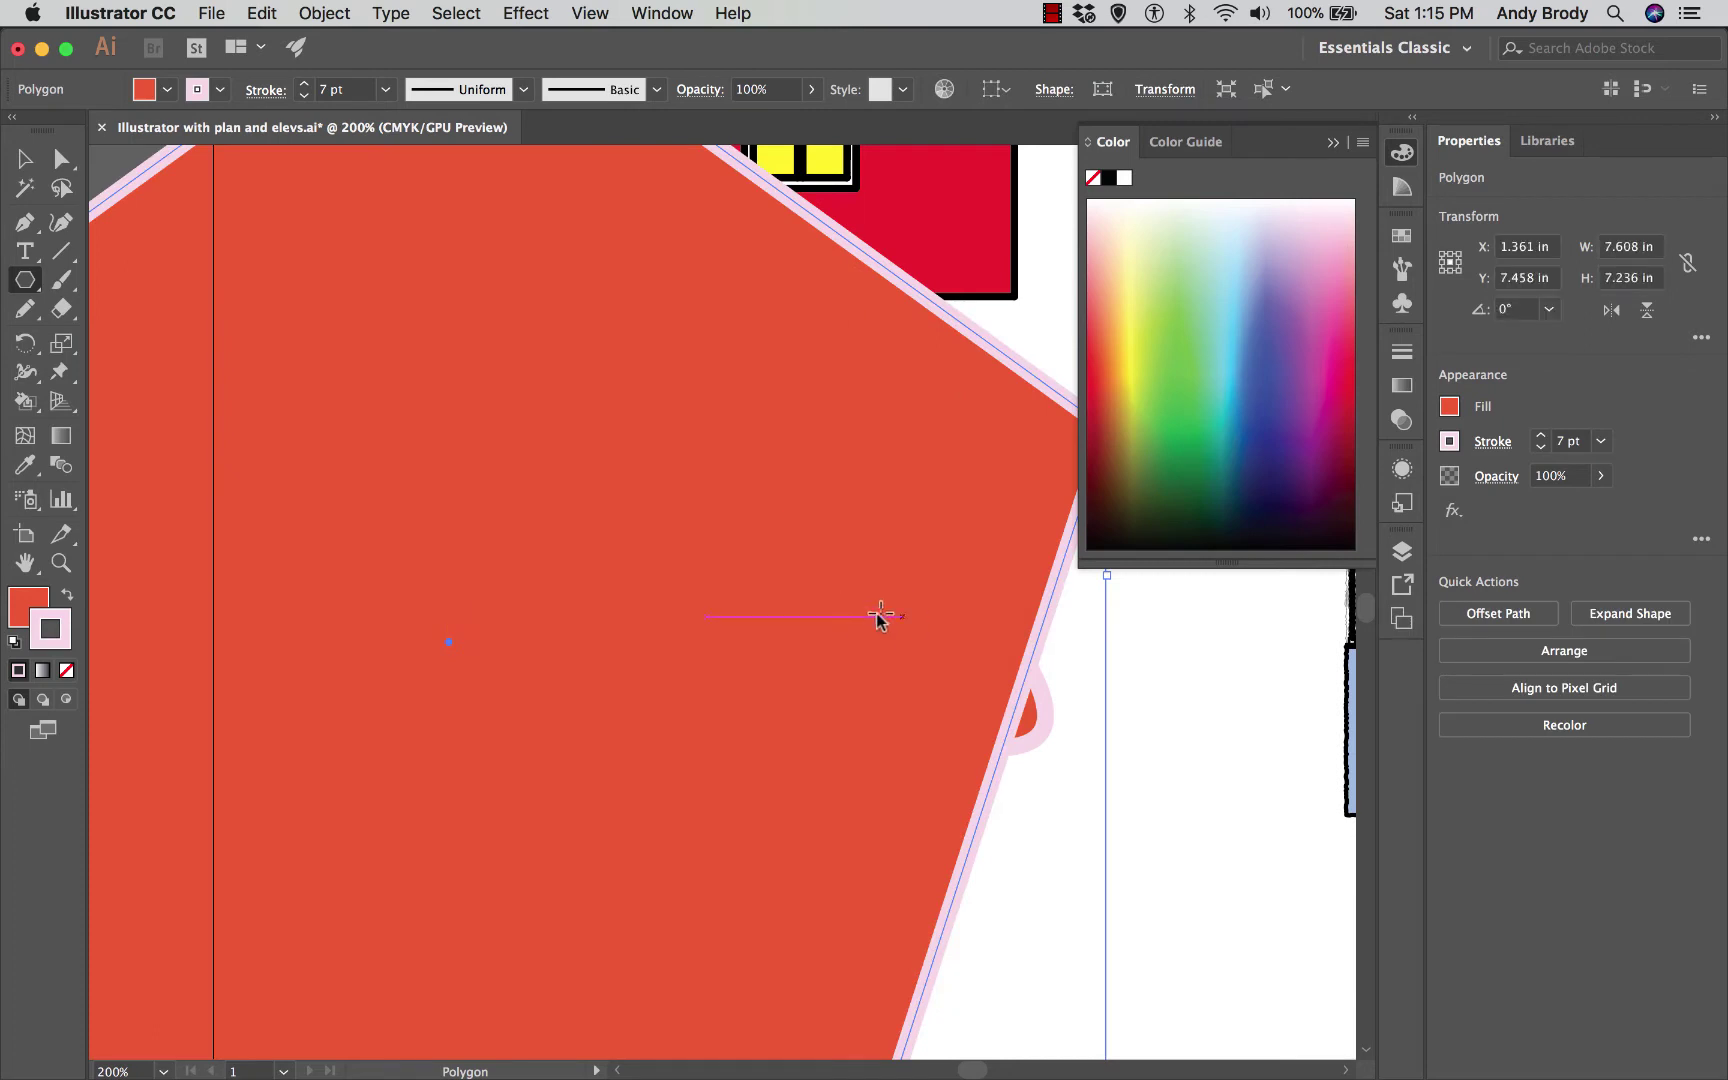
{"action": "key", "text": "super+minus"}
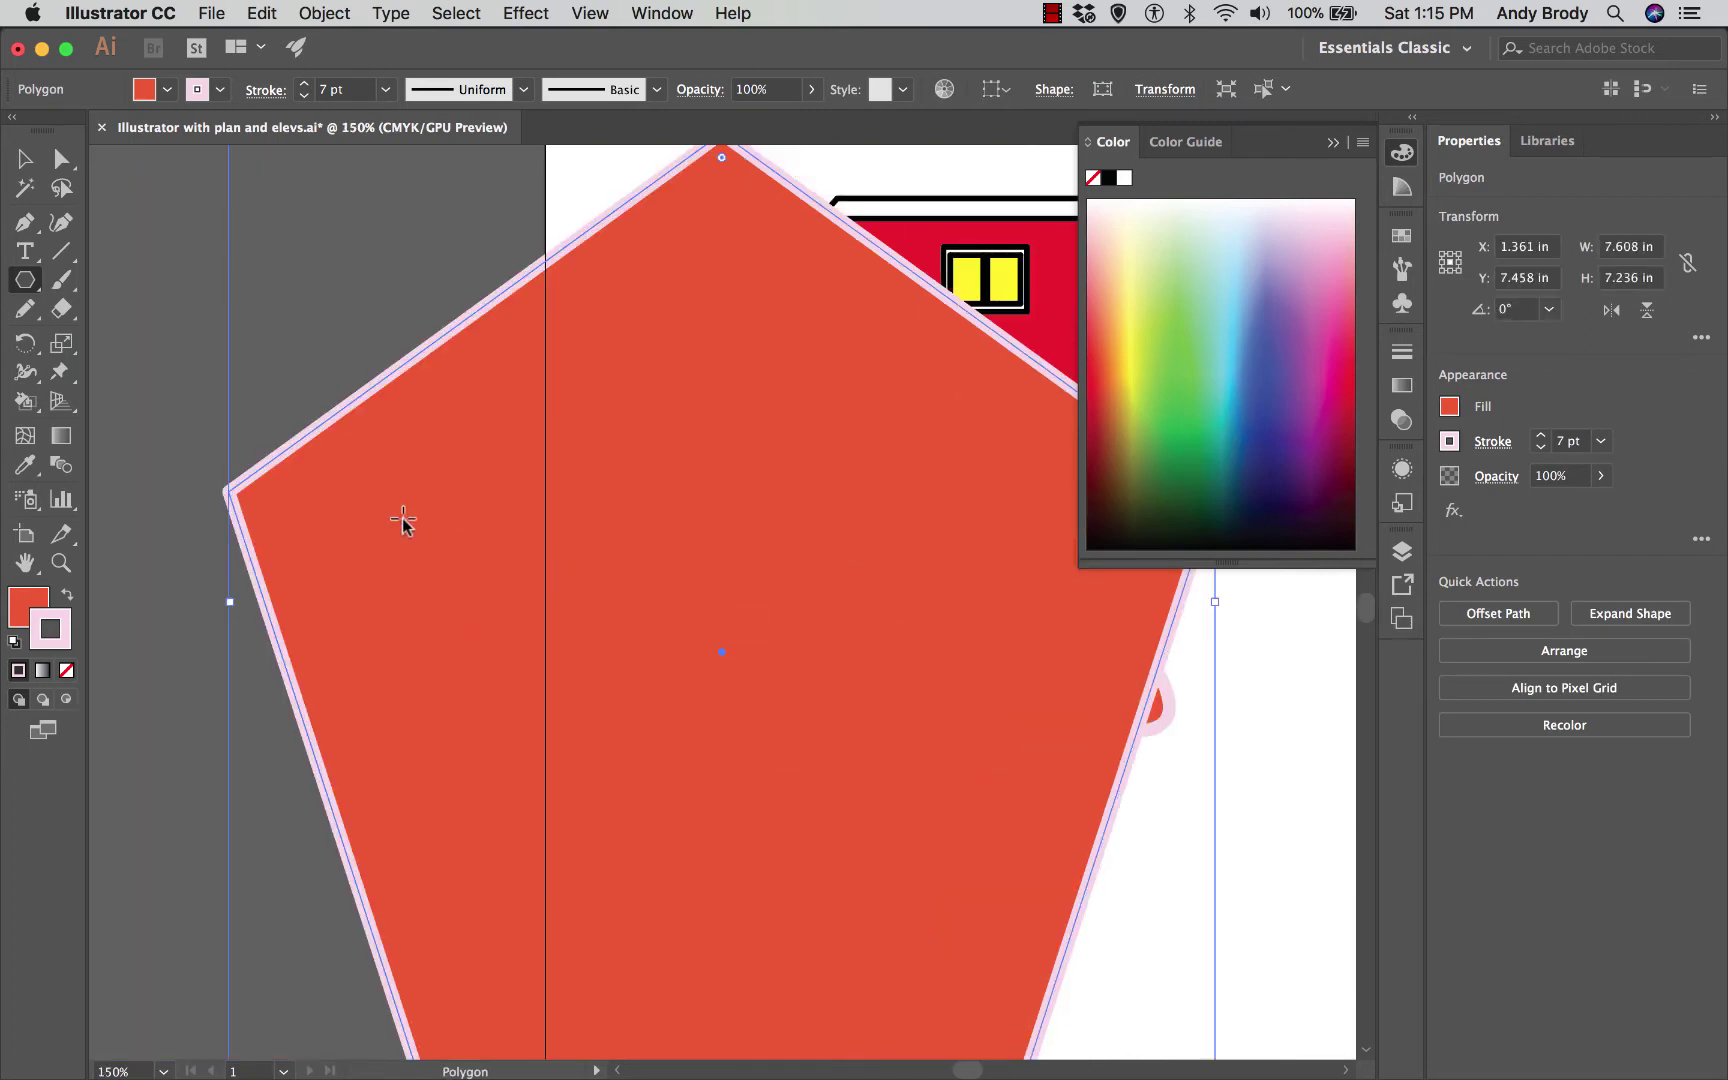
Step: Undo the 4 in polygon, then draw and delete a freehand pentagon about 1.24 in wide over the curved shape's left side
{"action": "key", "text": "super+z"}
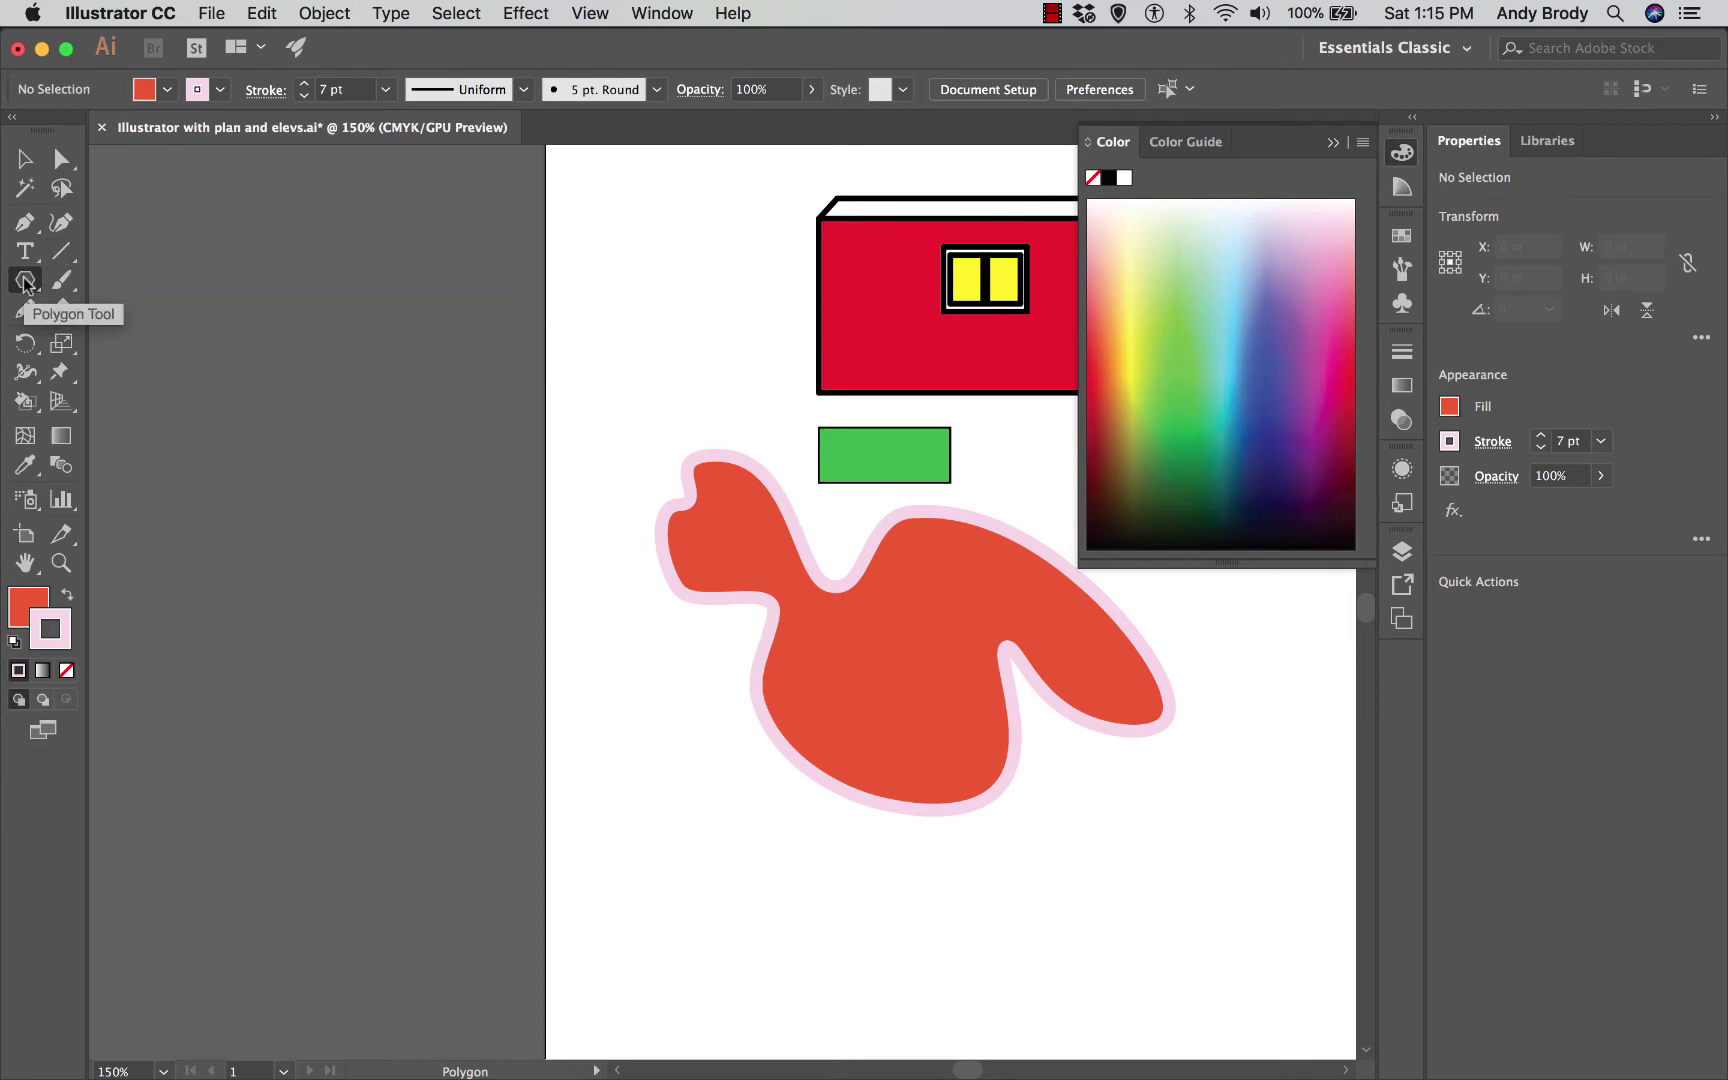
{"action": "left_click_drag", "start_coordinate": [684, 666], "coordinate": [618, 710]}
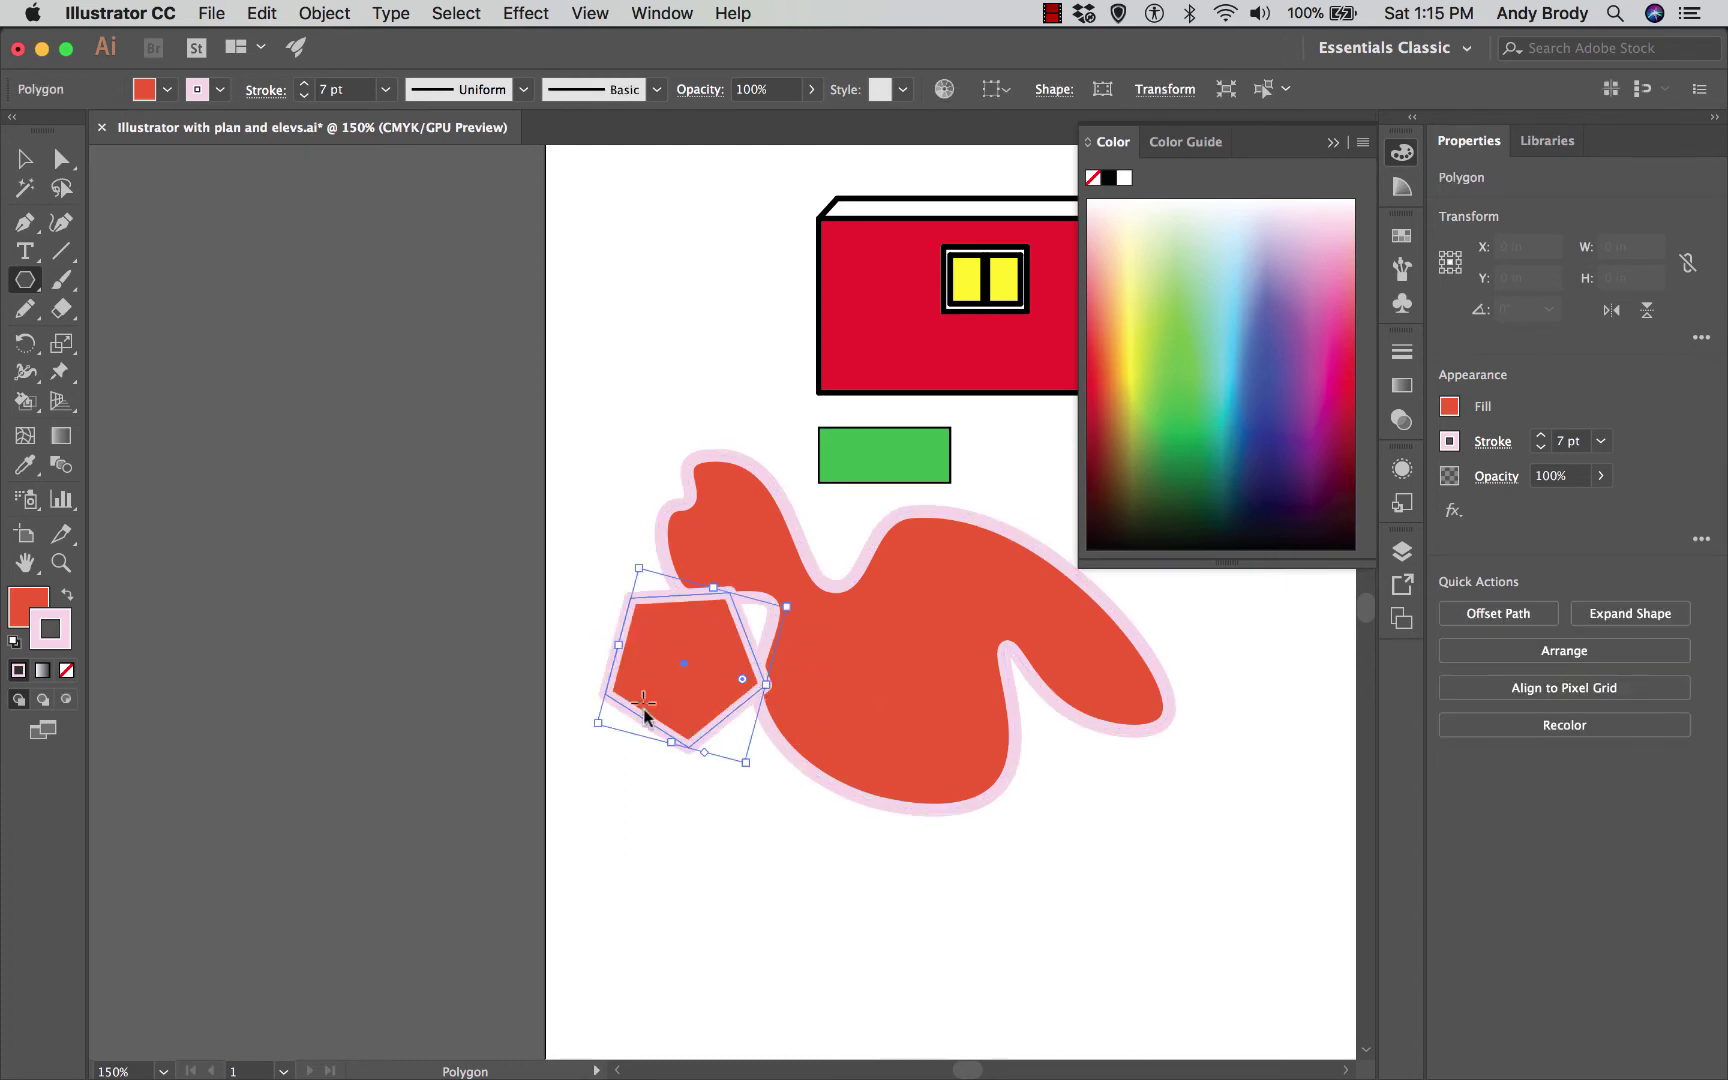
{"action": "key", "text": "super+equal"}
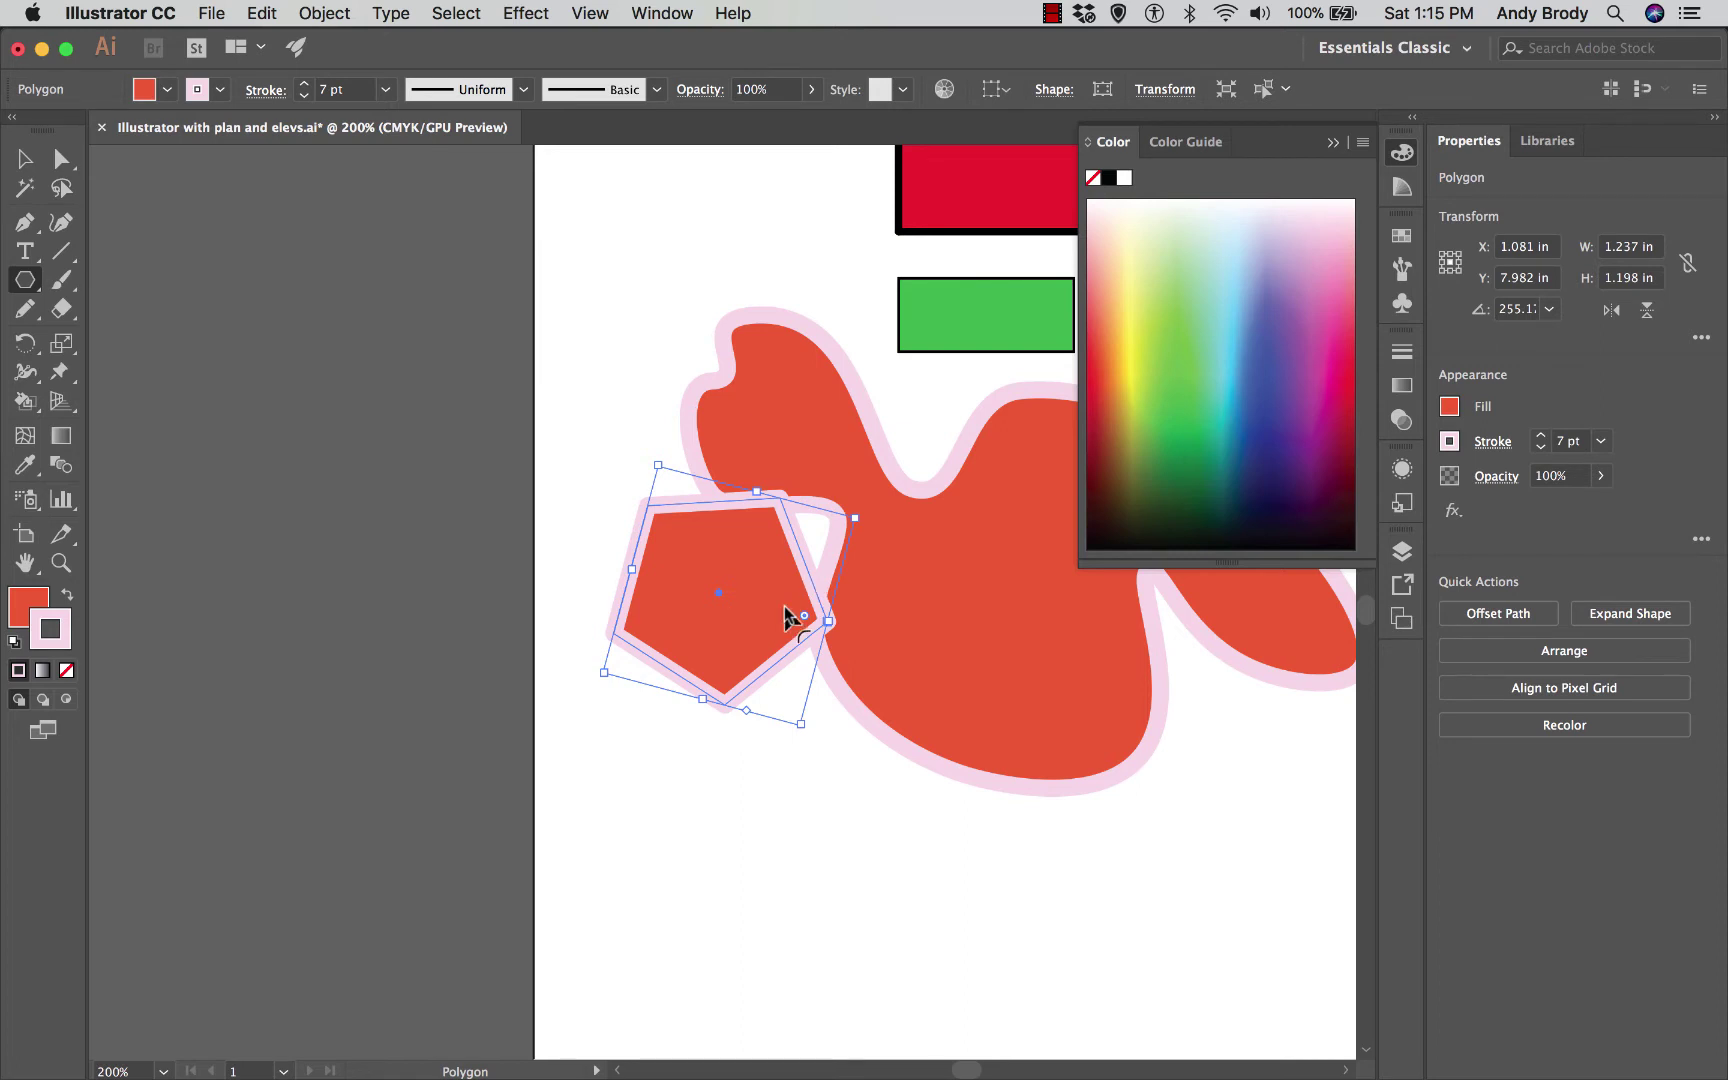
{"action": "key", "text": "Delete"}
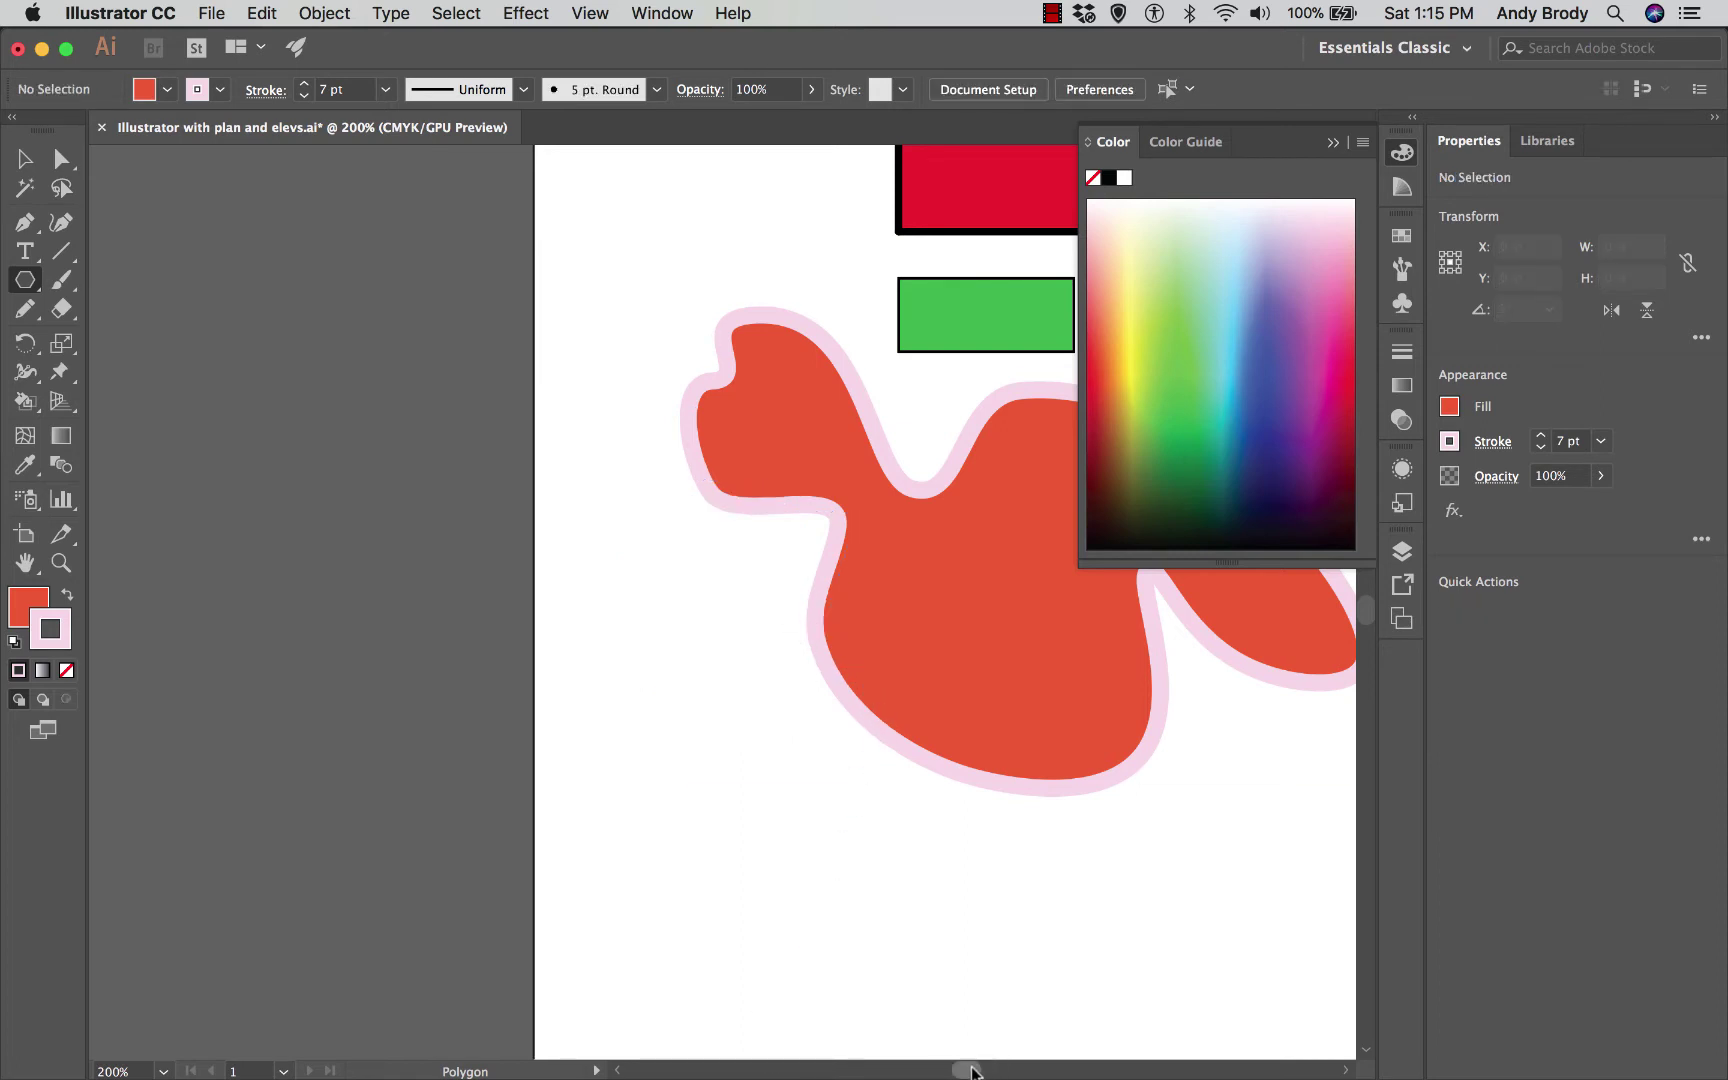
Step: Paint a closed wavy outline about 1.69 by 1.98 in with the Paintbrush, below and to the left of the red curved shape
{"action": "scroll", "coordinate": [971, 1071], "scroll_direction": "left", "scroll_amount": 5}
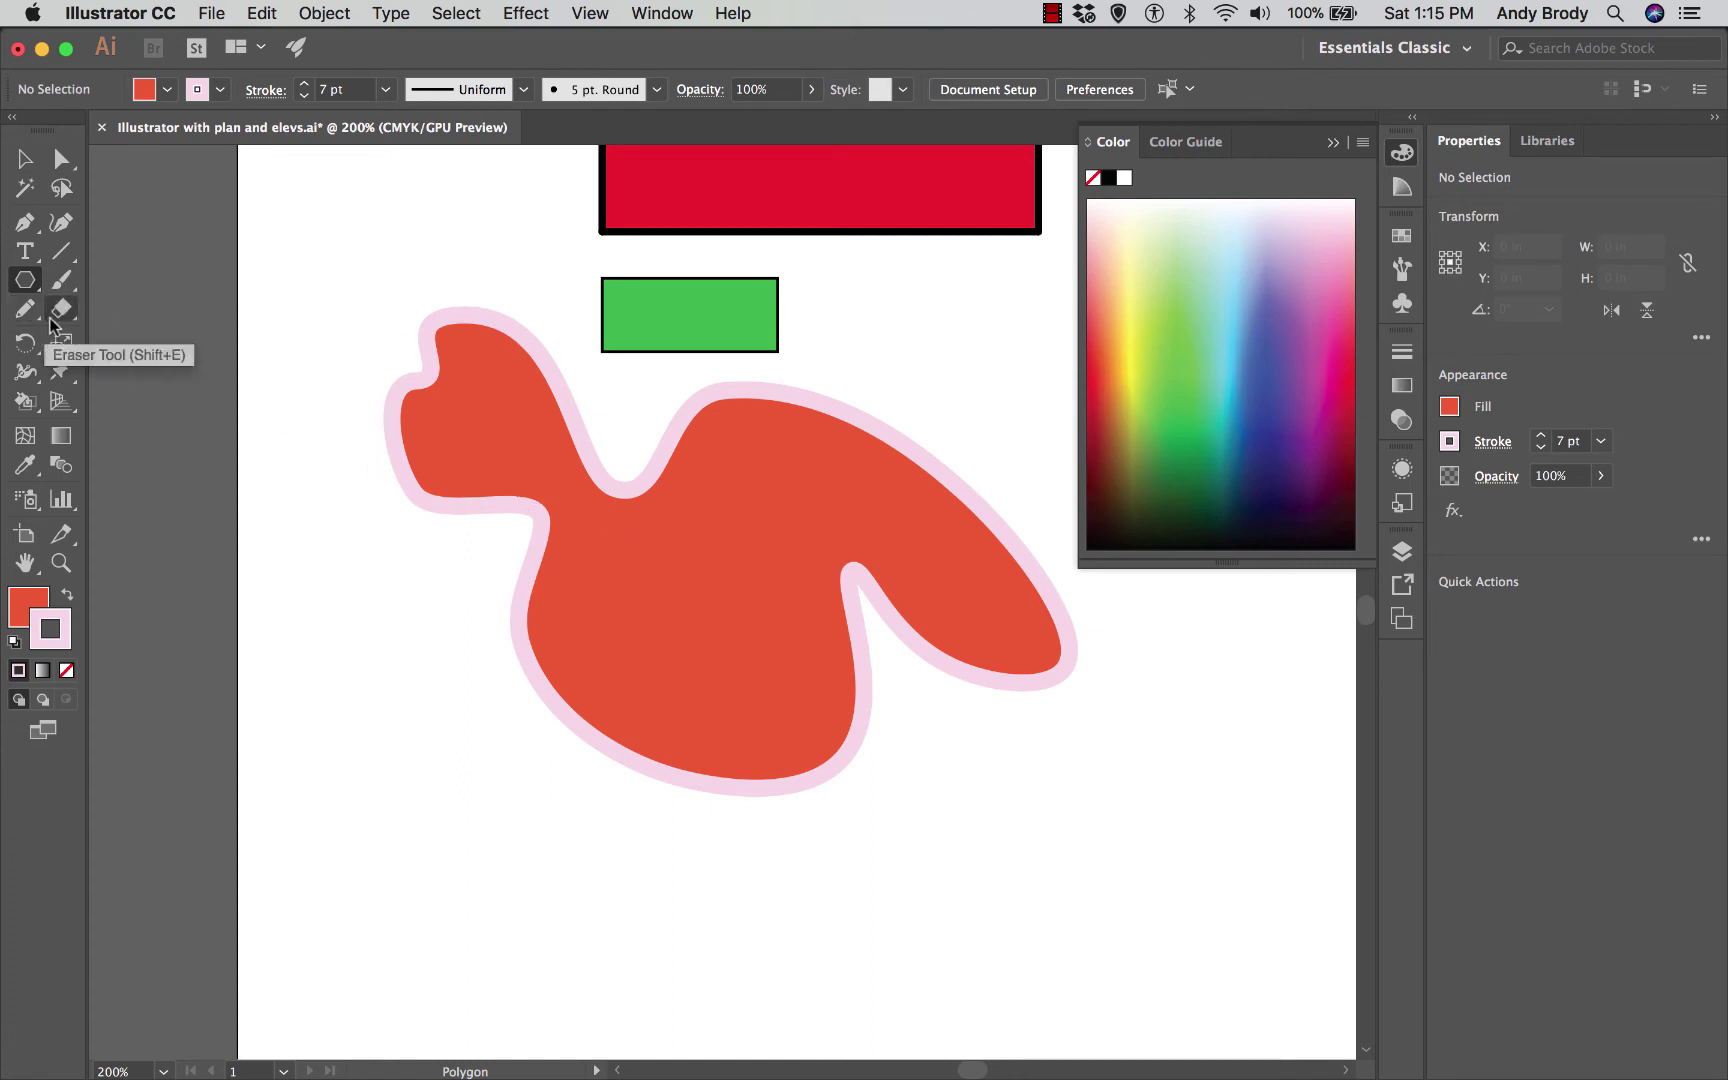
{"action": "left_click", "coordinate": [68, 285]}
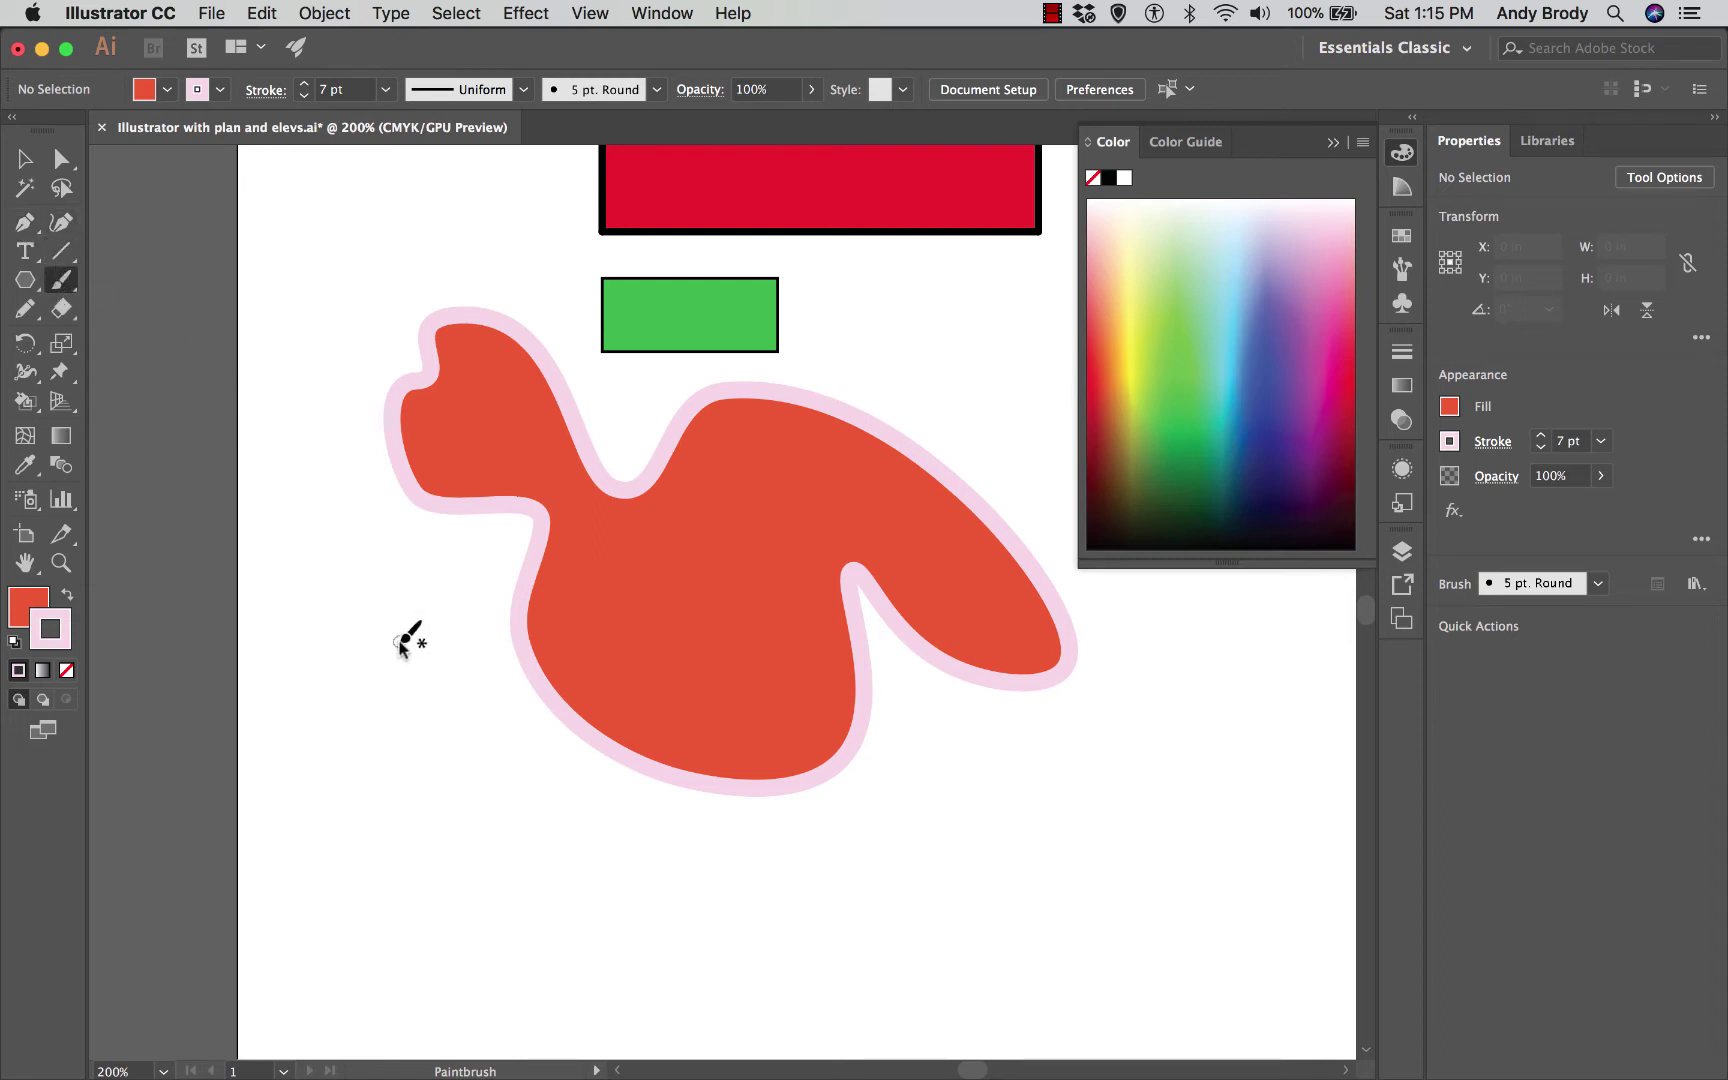
{"action": "mouse_move", "coordinate": [397, 641]}
{"action": "left_mouse_down"}
{"action": "mouse_move", "coordinate": [511, 653]}
{"action": "mouse_move", "coordinate": [527, 735]}
{"action": "mouse_move", "coordinate": [613, 850]}
{"action": "mouse_move", "coordinate": [545, 881]}
{"action": "mouse_move", "coordinate": [440, 742]}
{"action": "mouse_move", "coordinate": [461, 925]}
{"action": "mouse_move", "coordinate": [375, 875]}
{"action": "mouse_move", "coordinate": [357, 792]}
{"action": "mouse_move", "coordinate": [370, 745]}
{"action": "mouse_move", "coordinate": [333, 698]}
{"action": "mouse_move", "coordinate": [321, 610]}
{"action": "mouse_move", "coordinate": [353, 593]}
{"action": "mouse_move", "coordinate": [398, 640]}
{"action": "left_mouse_up"}
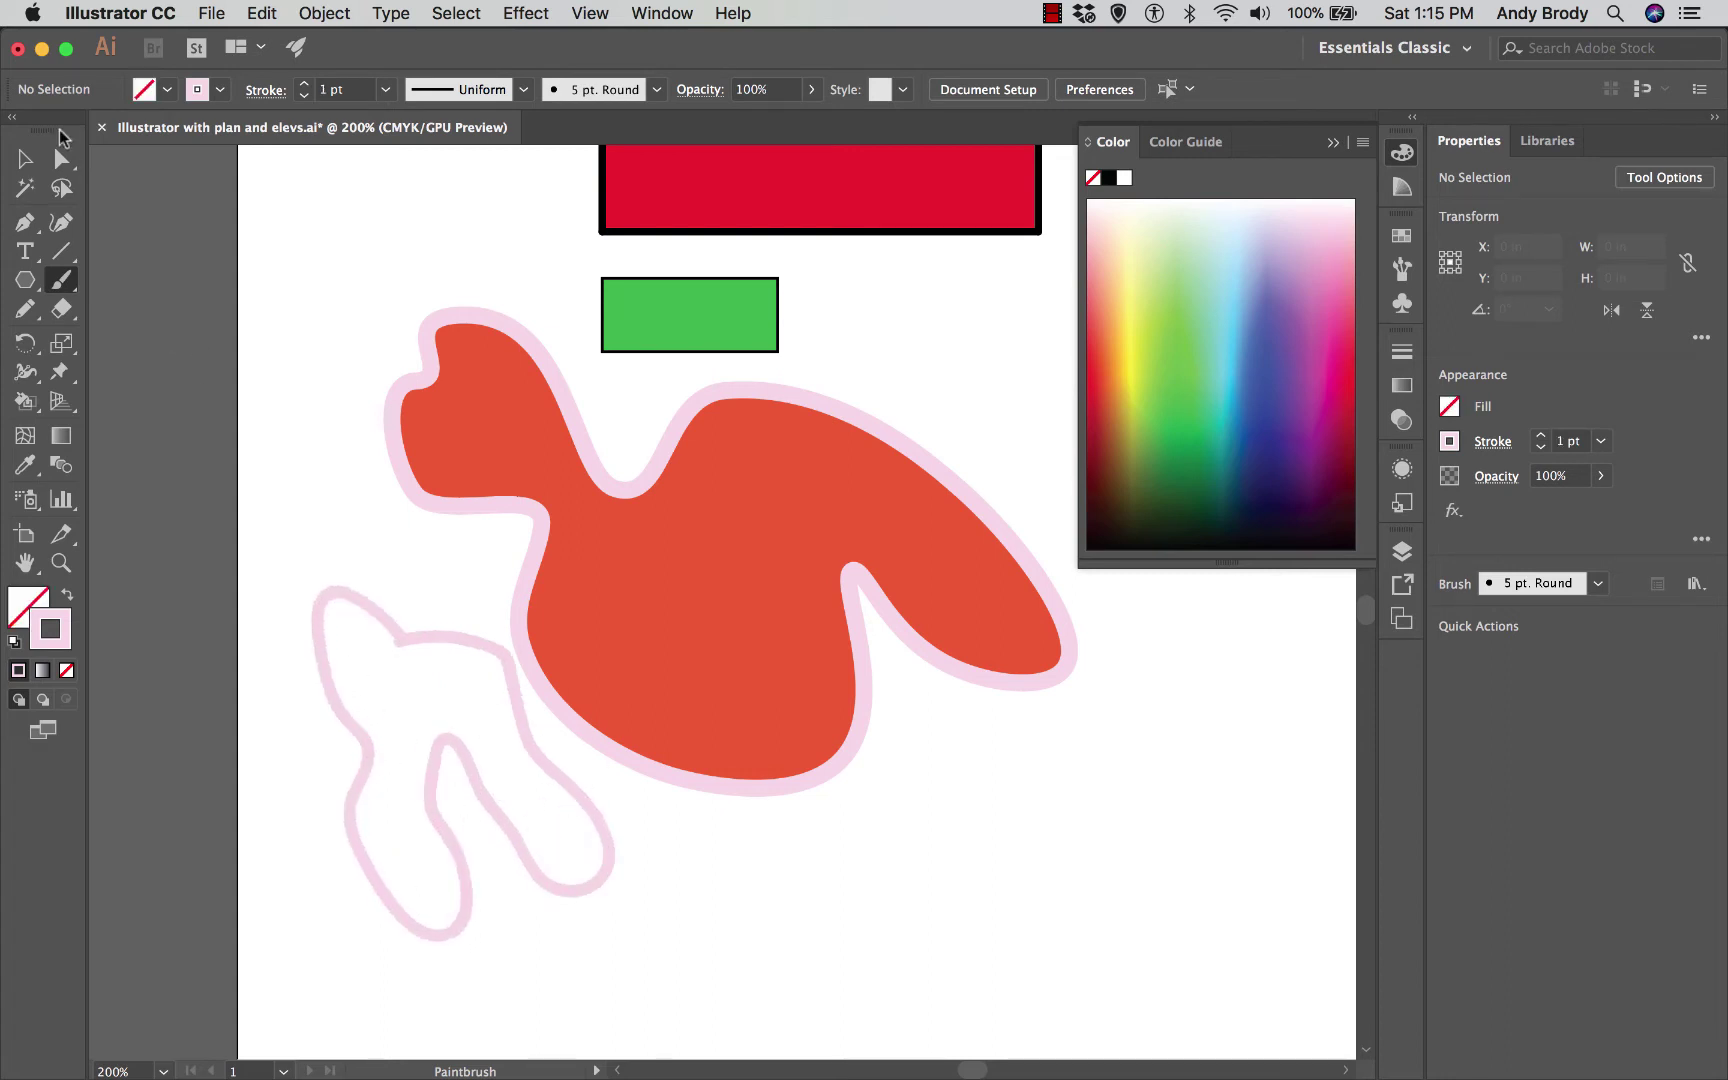
Step: Fill the brush-painted outline with black and set its fill back to None
{"action": "key", "text": "v"}
{"action": "left_click", "coordinate": [462, 645]}
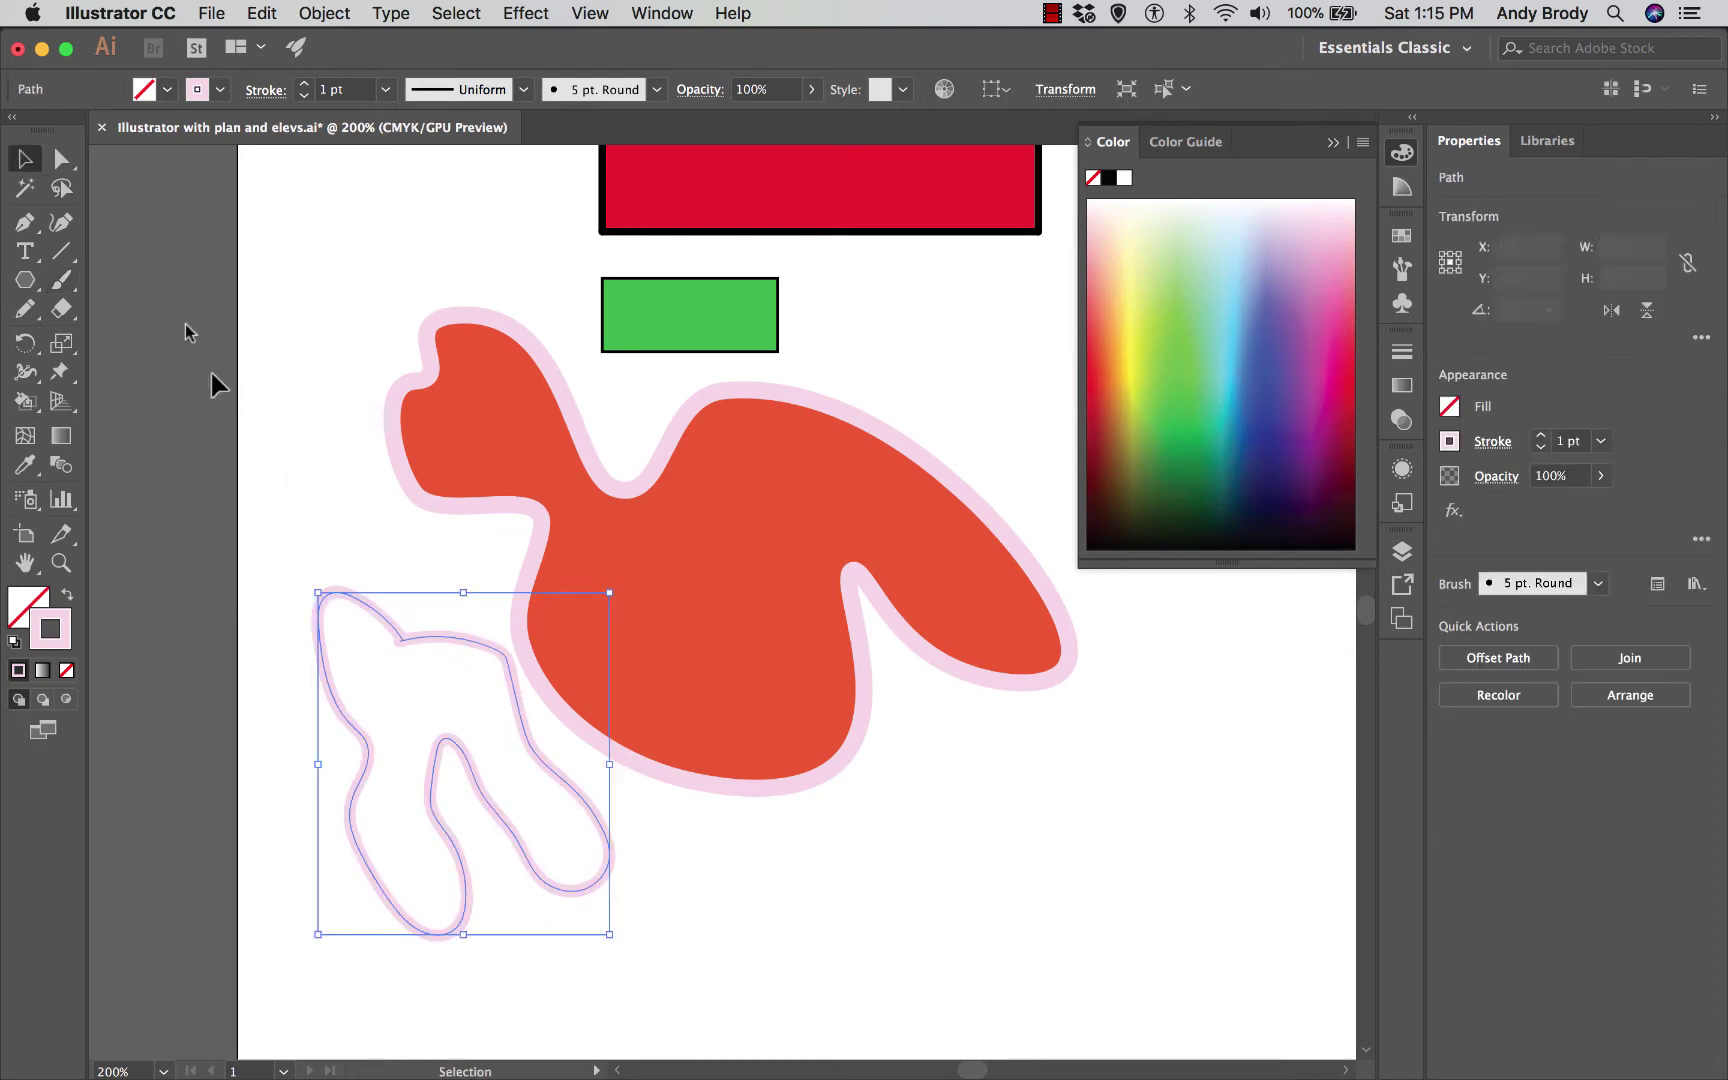
{"action": "left_click", "coordinate": [167, 92]}
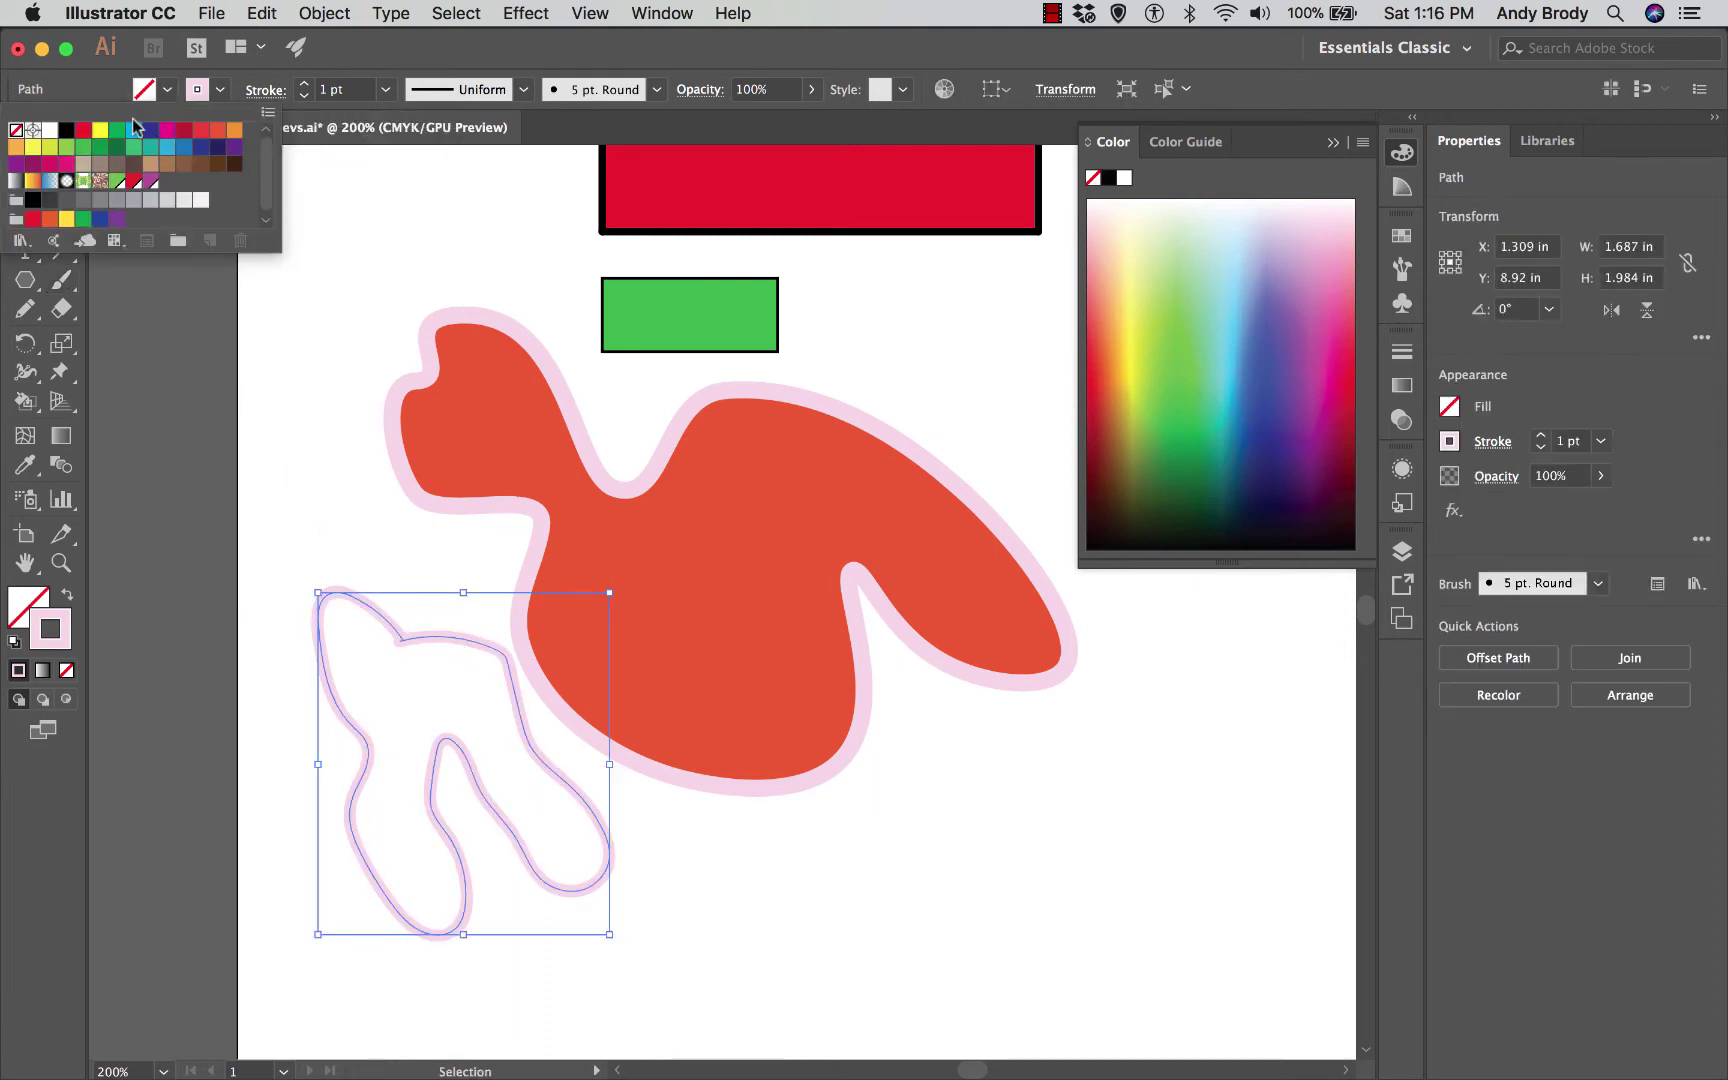
{"action": "left_click", "coordinate": [67, 131]}
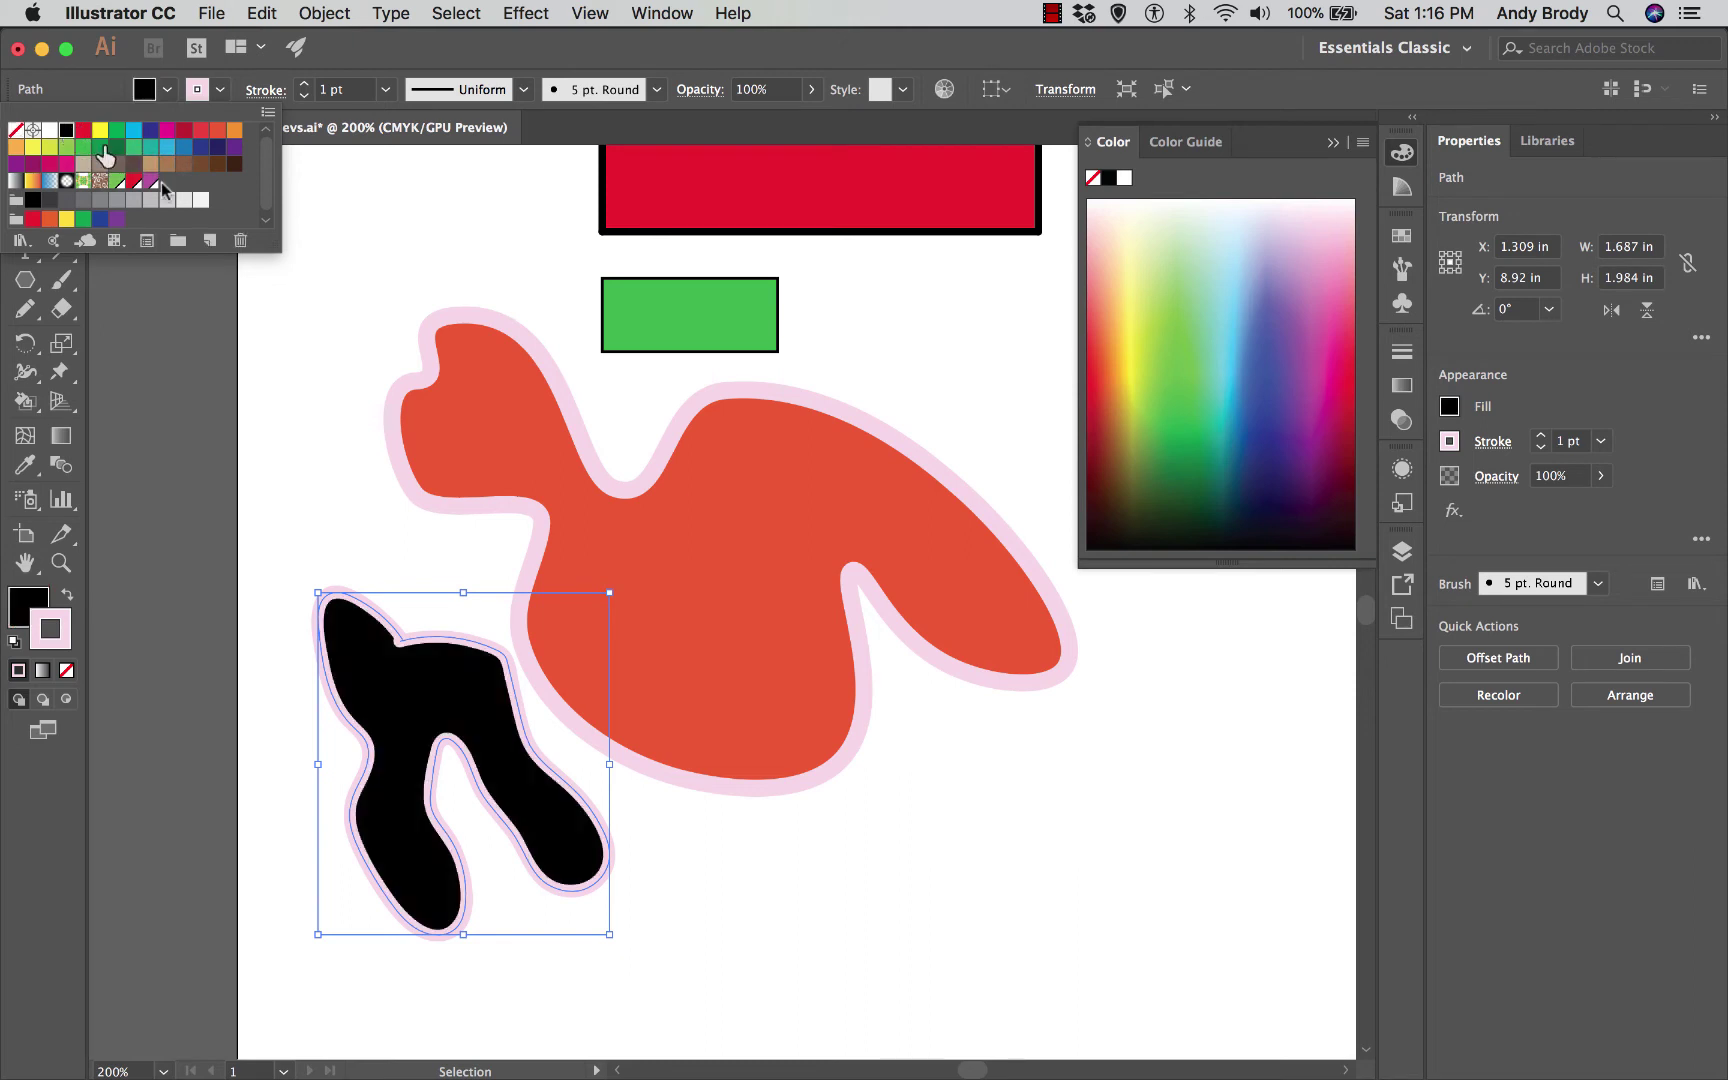
{"action": "left_click", "coordinate": [160, 95]}
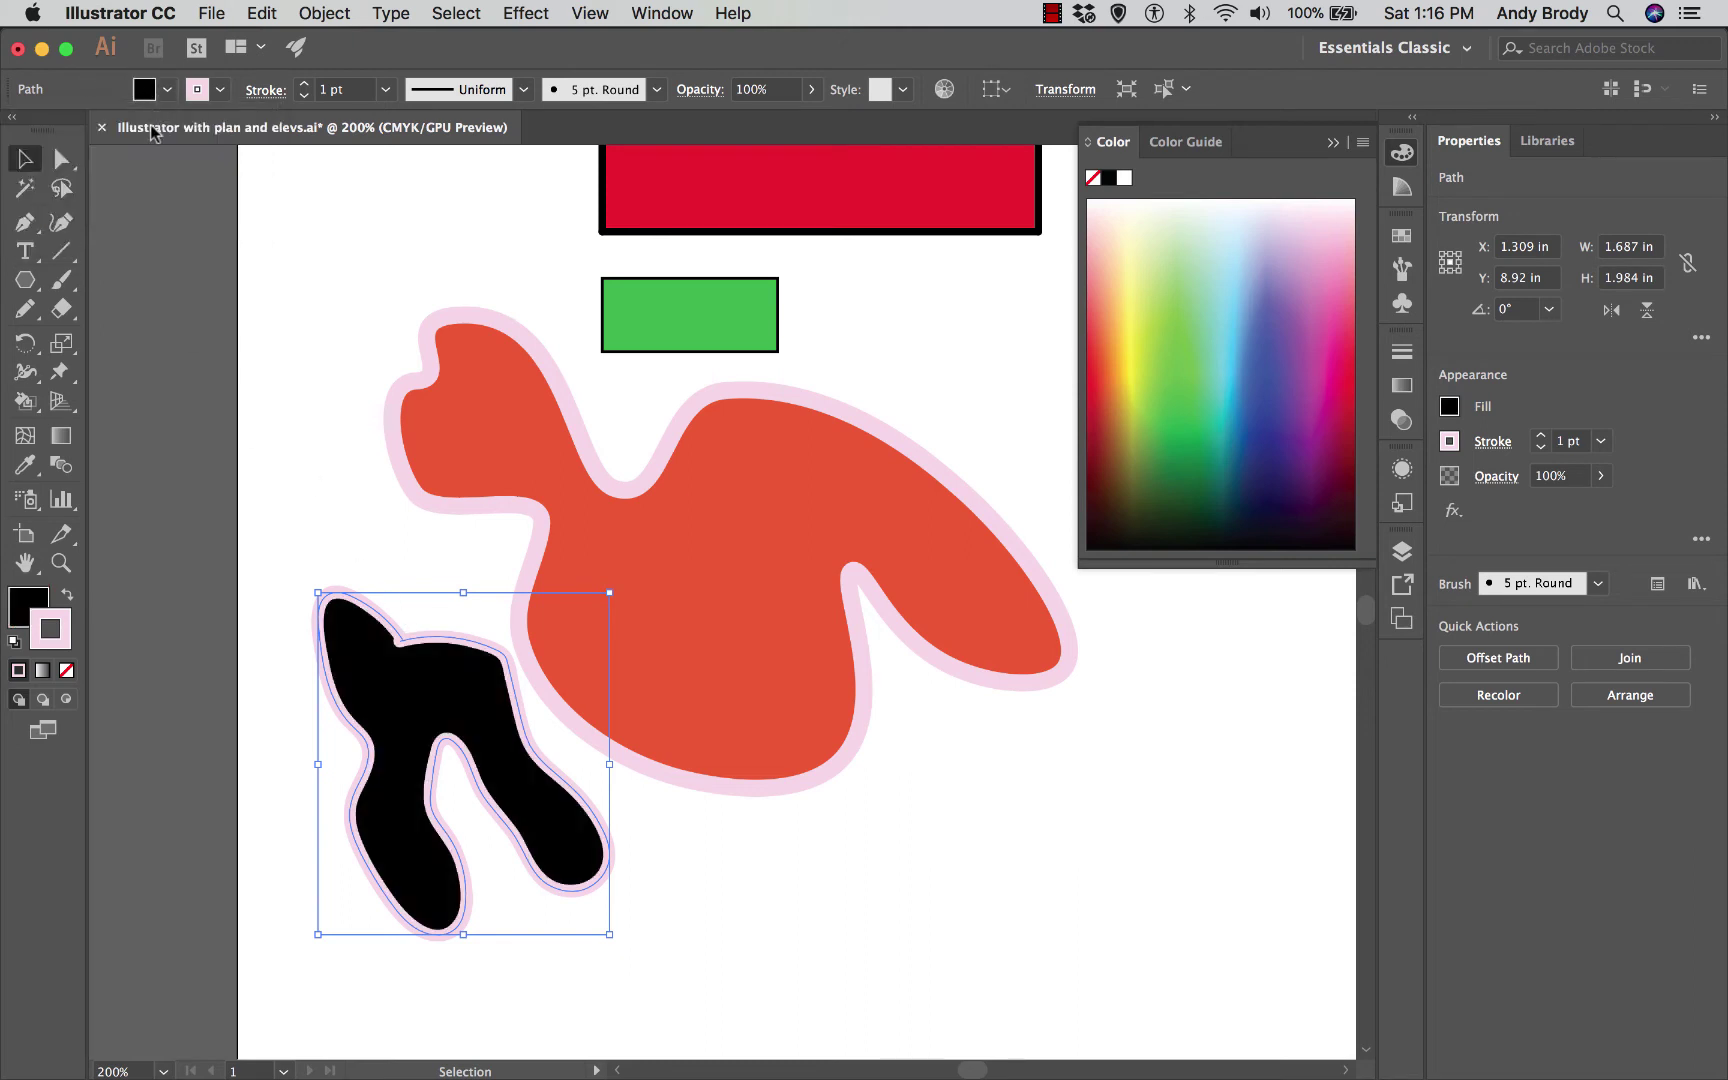
{"action": "left_click", "coordinate": [165, 90]}
{"action": "left_click", "coordinate": [8, 126]}
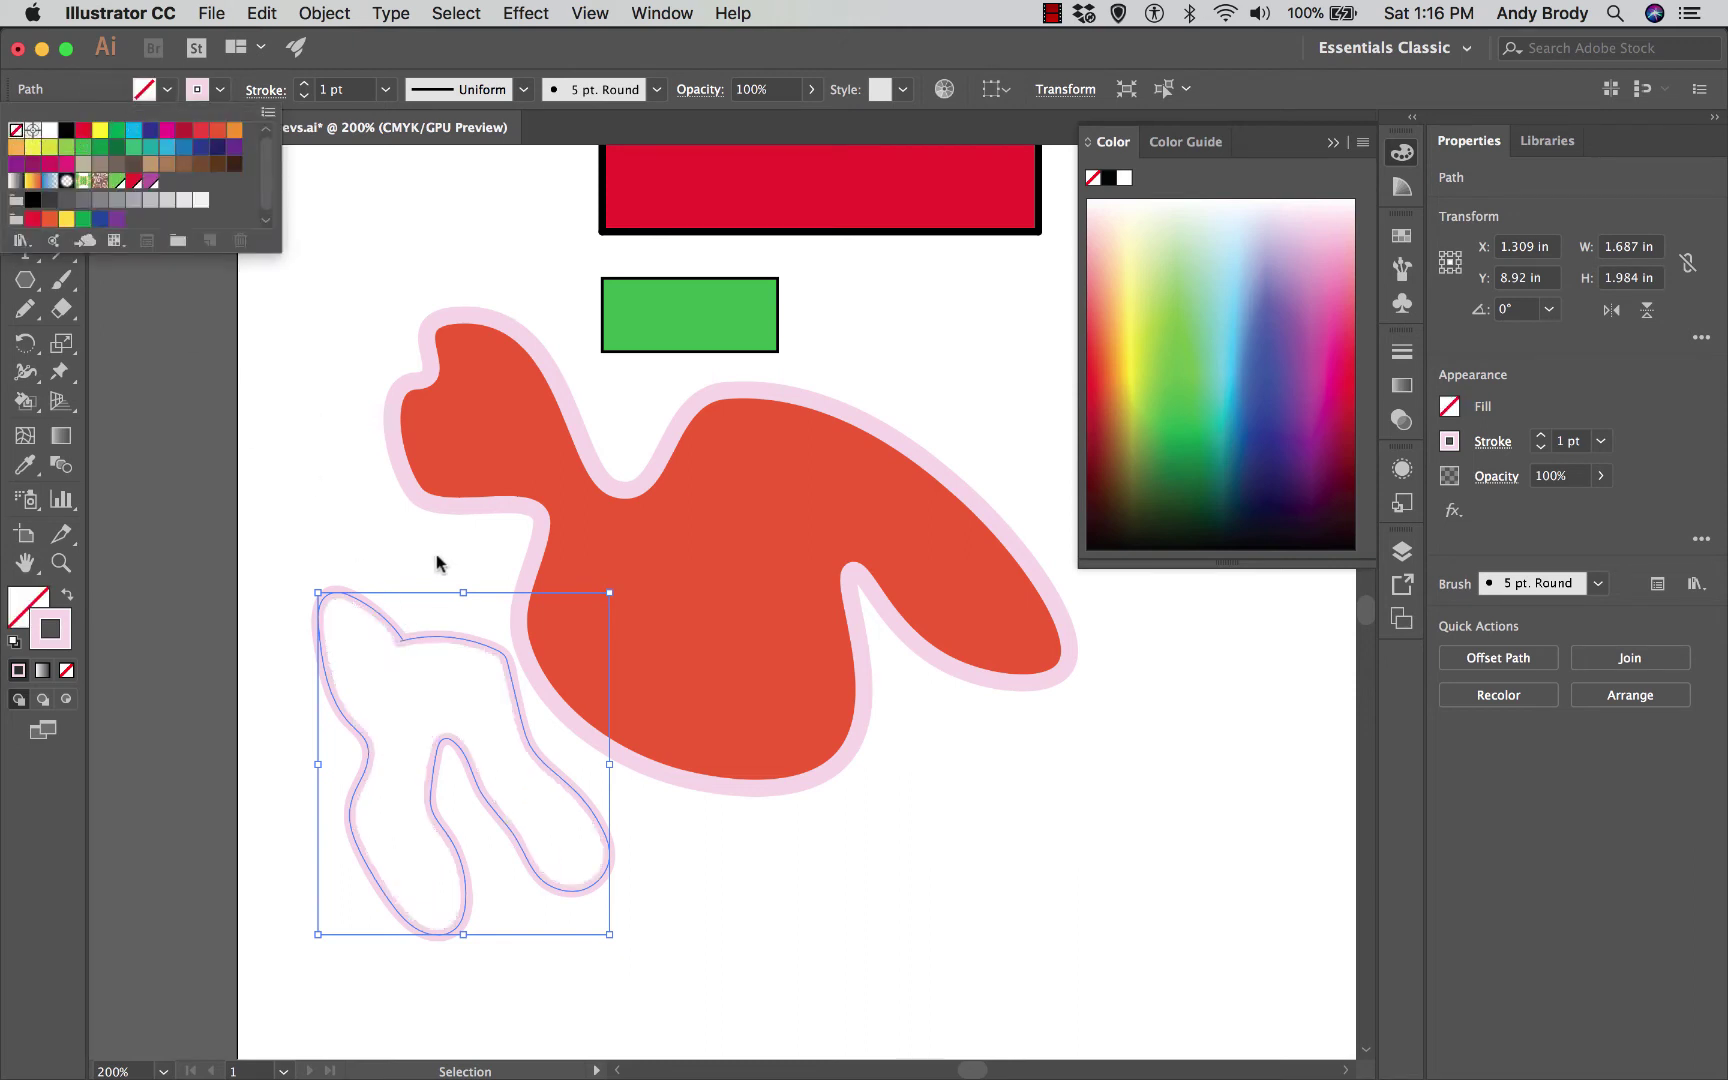
{"action": "left_click", "coordinate": [380, 525]}
Step: Paint four short diagonal strokes with the Paintbrush below the curved shape, and erase the topmost one with the Eraser tool
{"action": "left_click", "coordinate": [57, 282]}
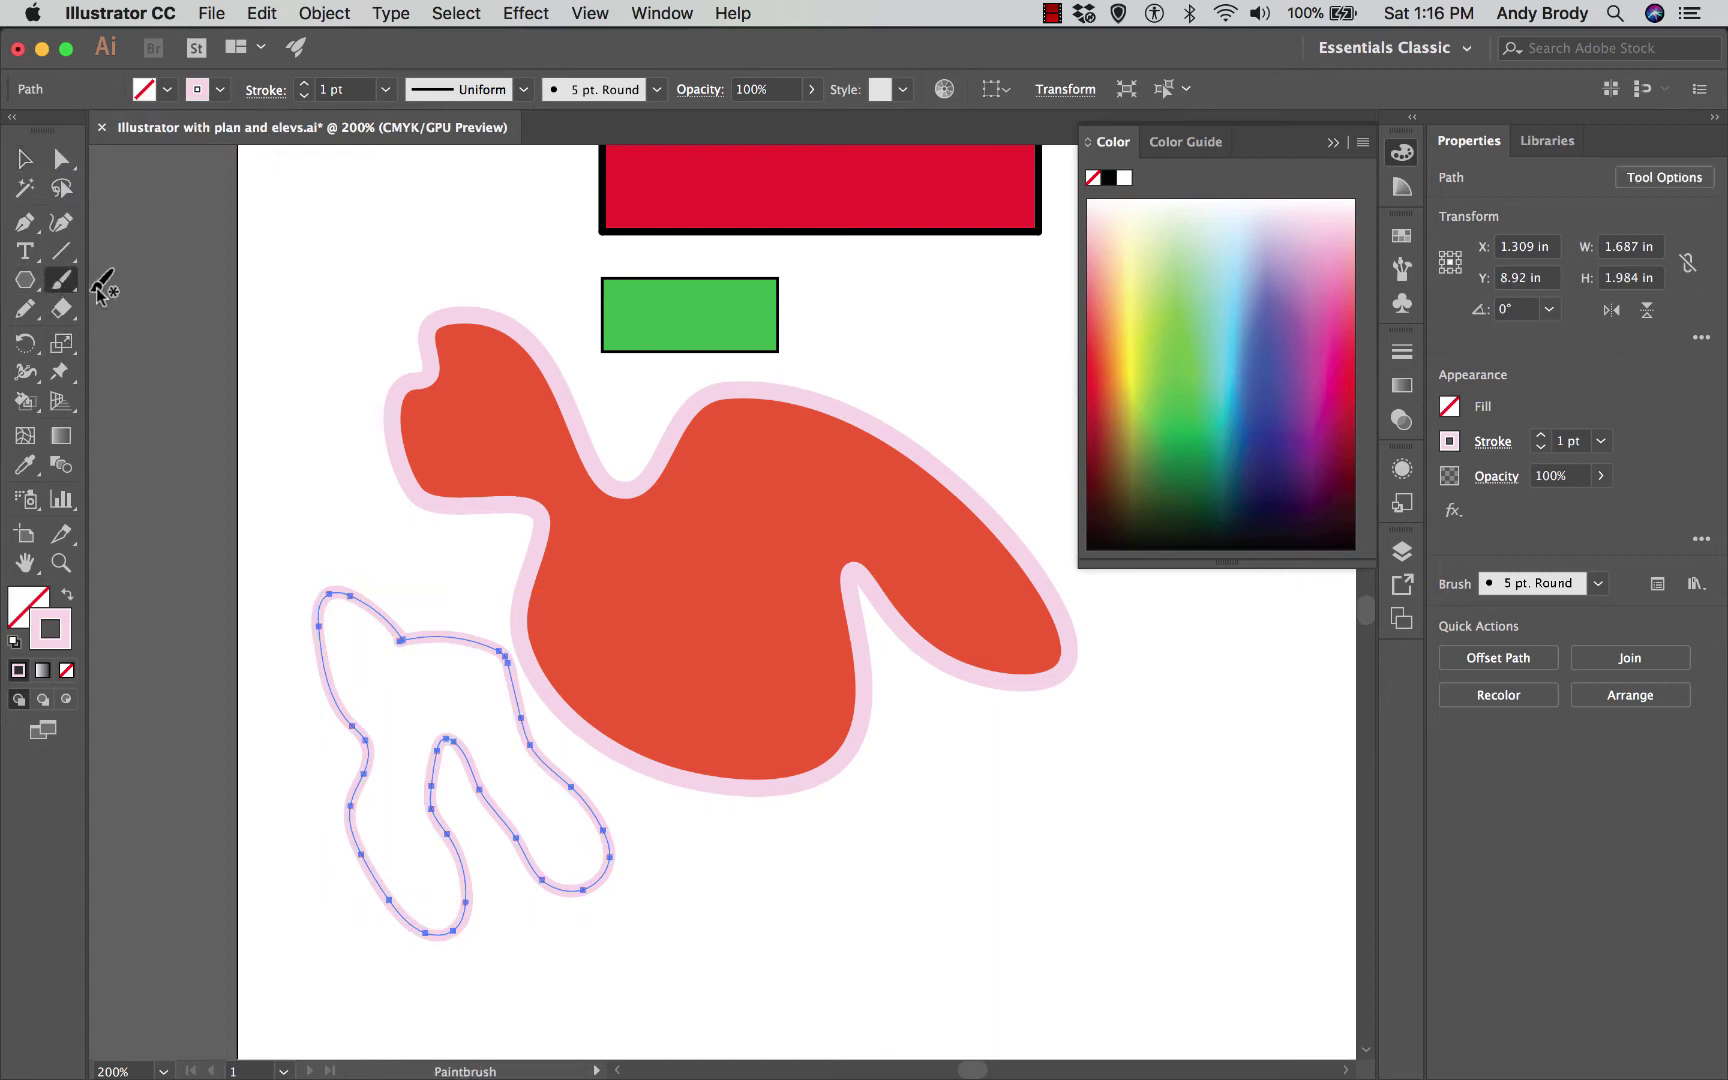
{"action": "mouse_move", "coordinate": [884, 827]}
{"action": "left_mouse_down"}
{"action": "mouse_move", "coordinate": [978, 884]}
{"action": "mouse_move", "coordinate": [950, 948]}
{"action": "mouse_move", "coordinate": [860, 938]}
{"action": "left_mouse_up"}
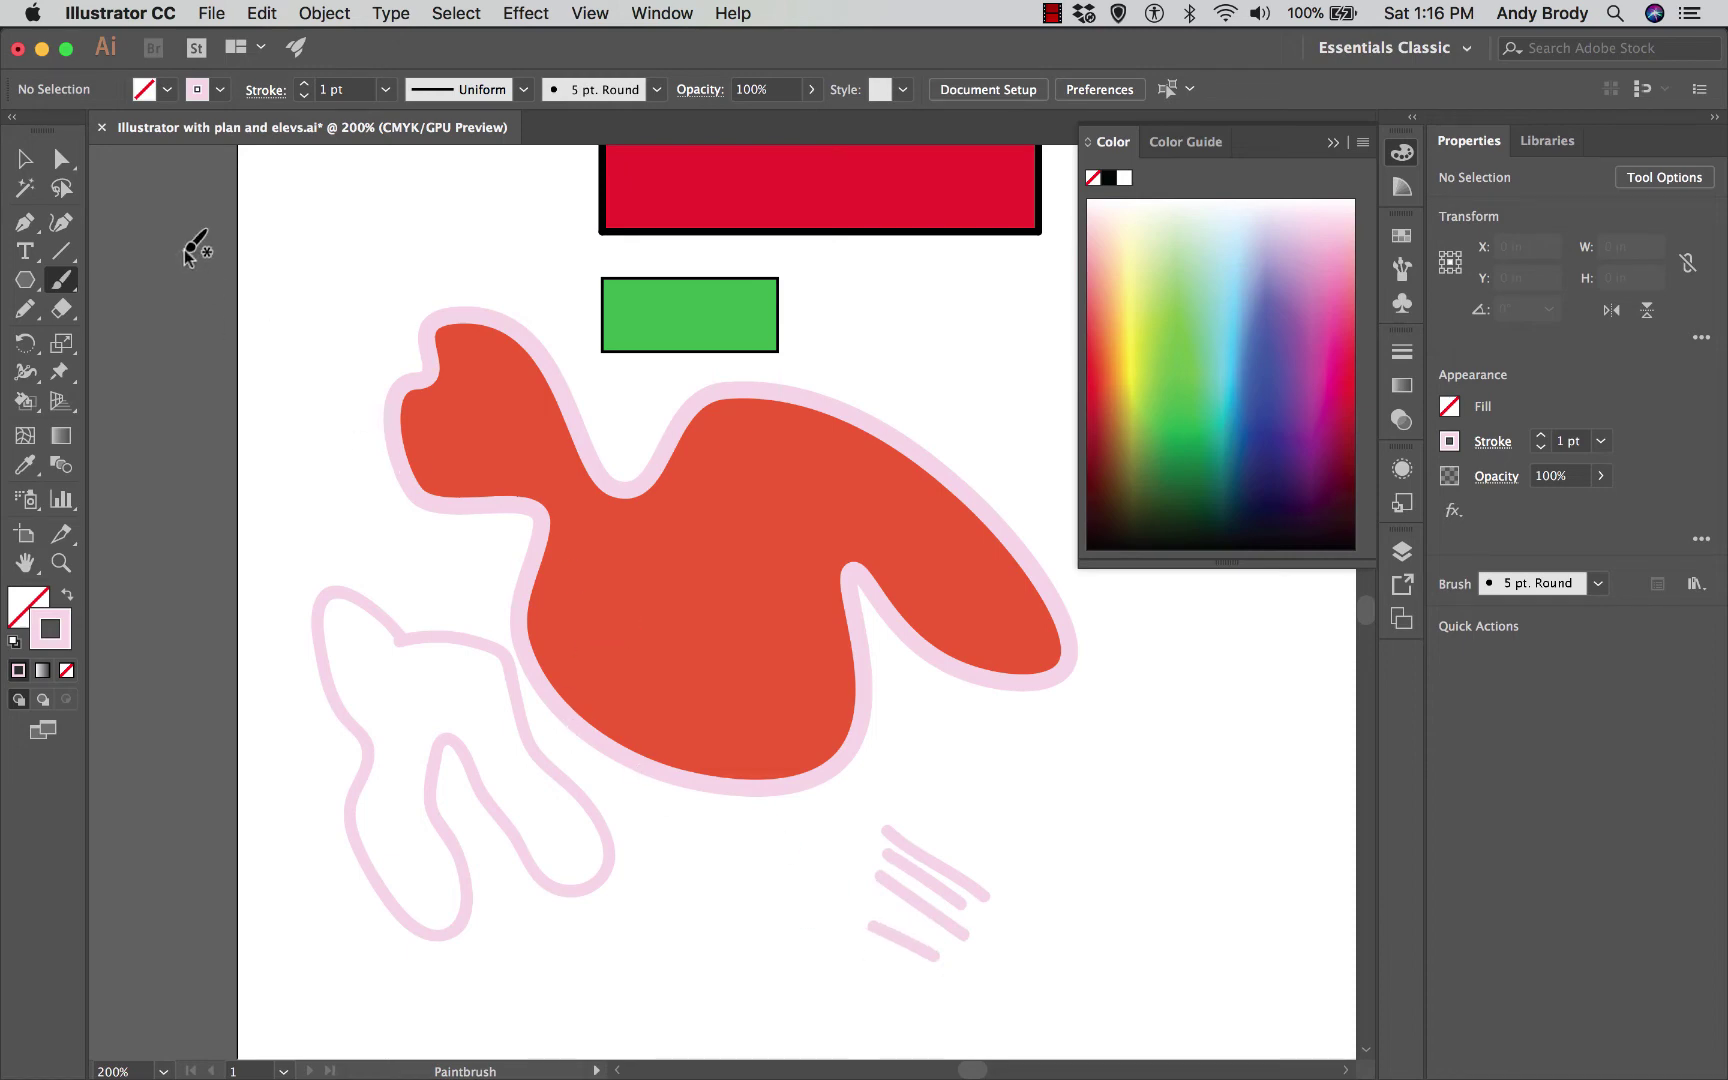
{"action": "left_click", "coordinate": [58, 314]}
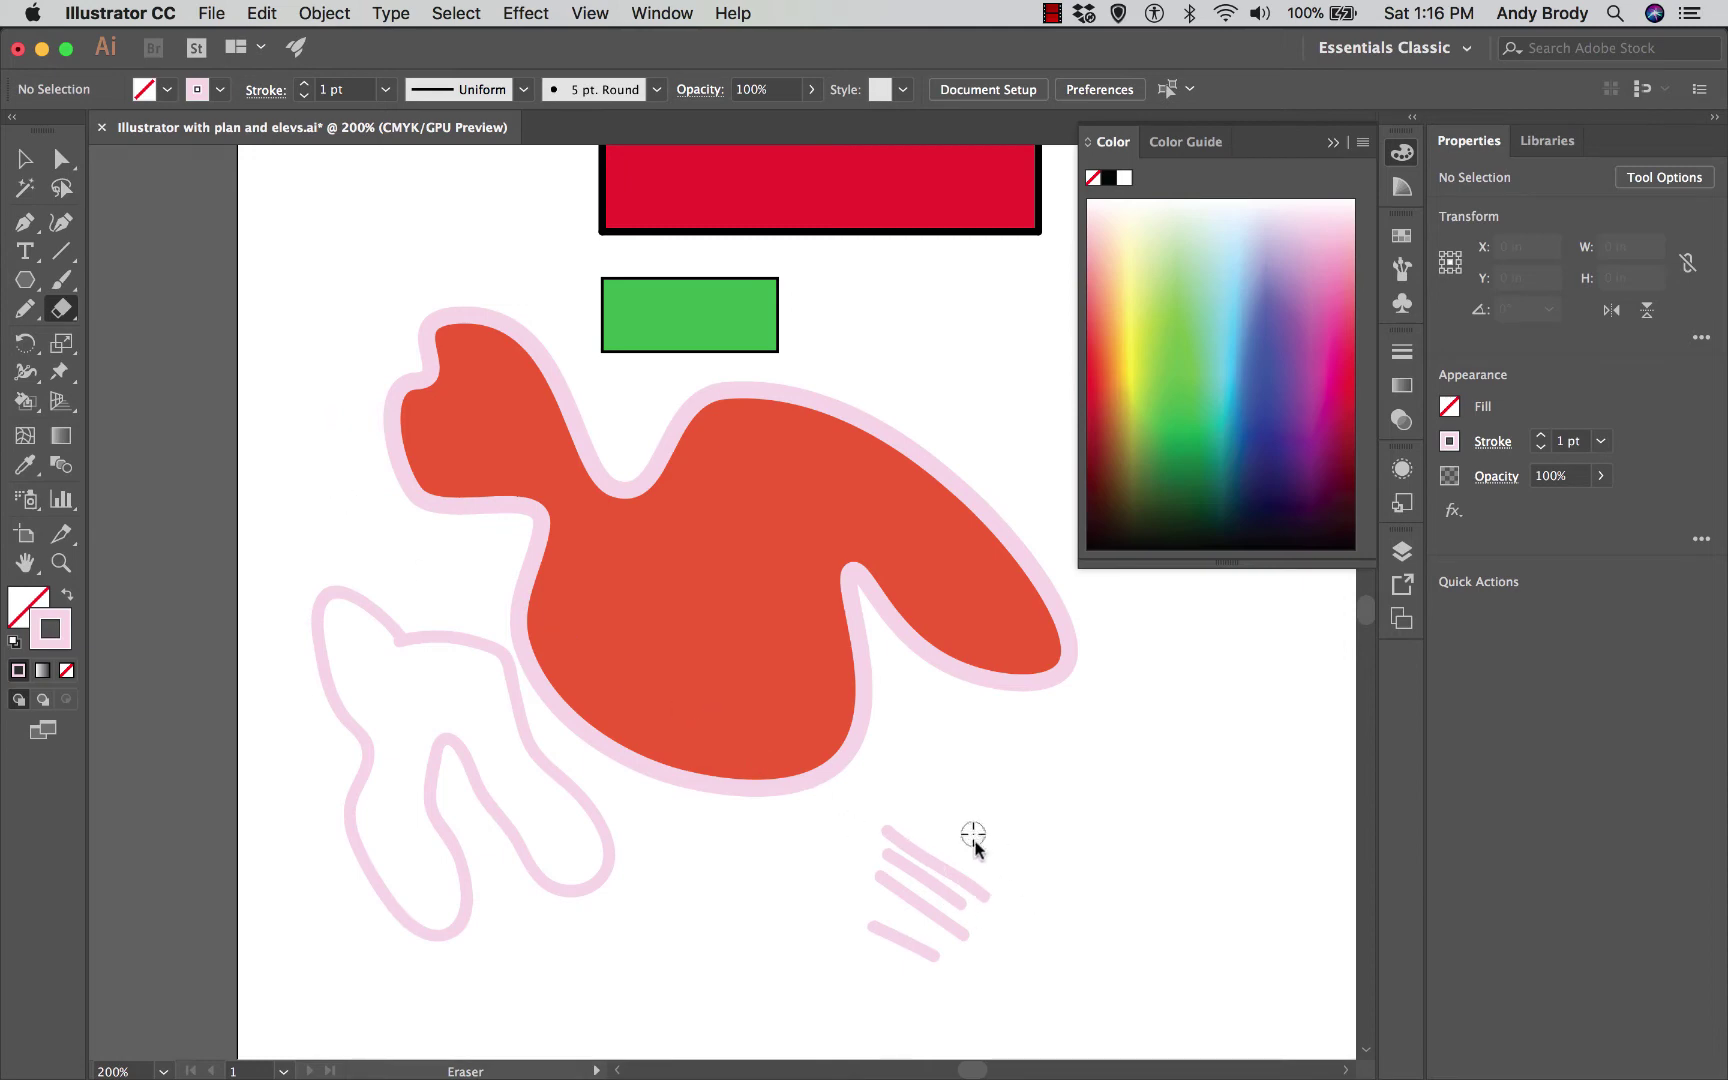
{"action": "mouse_move", "coordinate": [983, 860]}
{"action": "left_mouse_down"}
{"action": "mouse_move", "coordinate": [990, 895]}
{"action": "mouse_move", "coordinate": [1032, 925]}
{"action": "mouse_move", "coordinate": [921, 849]}
{"action": "left_mouse_up"}
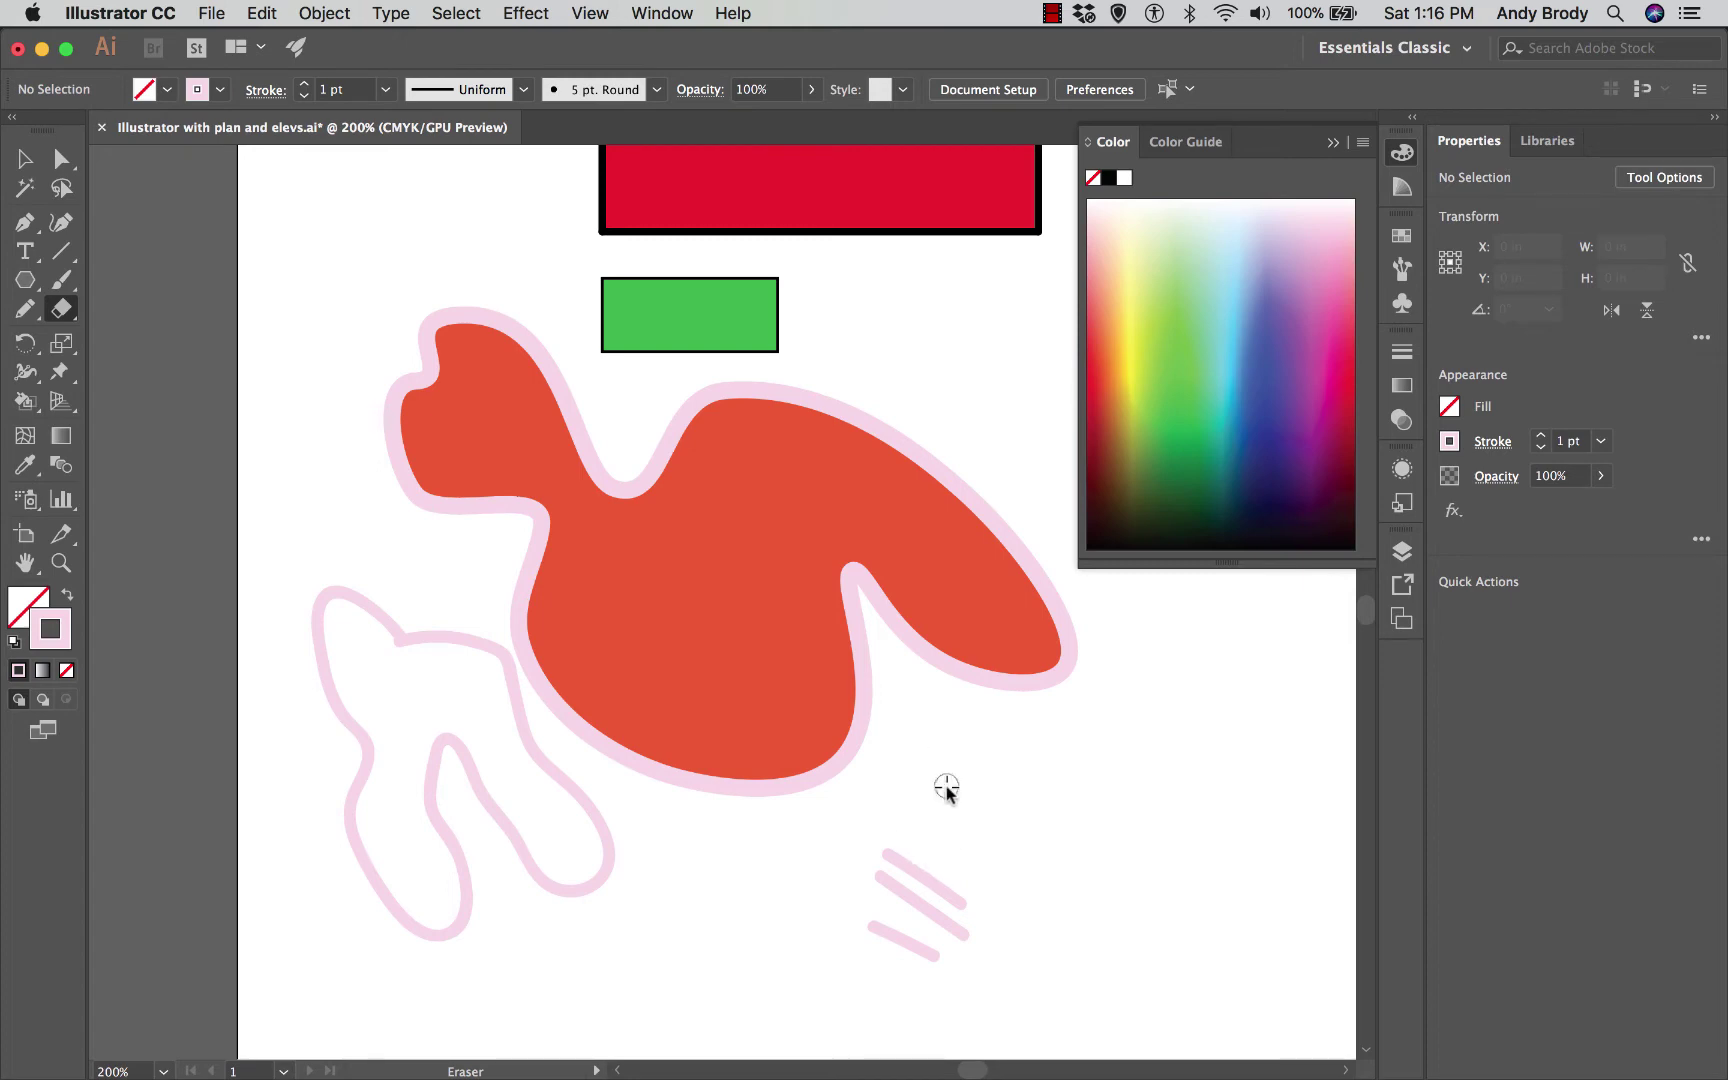
Step: Cut several curved slits inward from the edges of the red curved shape with the Eraser tool
{"action": "left_click_drag", "start_coordinate": [875, 760], "coordinate": [733, 643]}
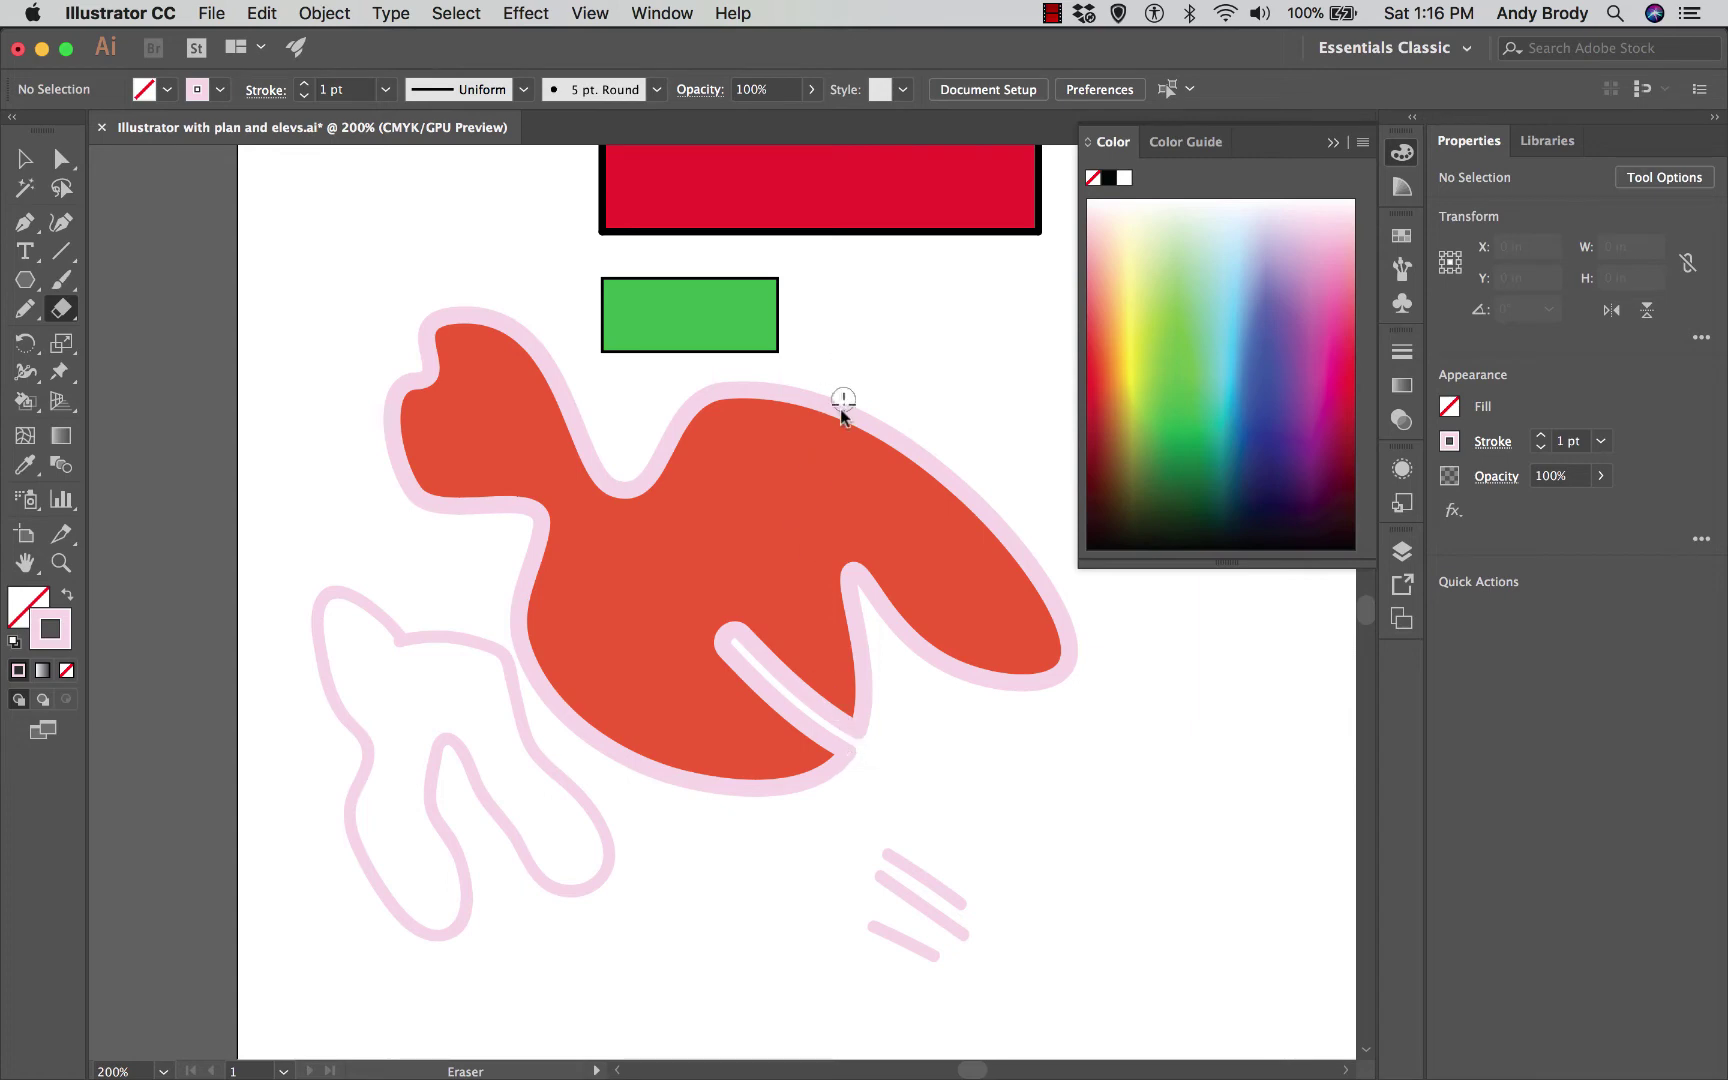
{"action": "left_click_drag", "start_coordinate": [841, 401], "coordinate": [758, 538]}
{"action": "left_click_drag", "start_coordinate": [636, 430], "coordinate": [670, 576]}
{"action": "mouse_move", "coordinate": [496, 595]}
{"action": "left_mouse_down"}
{"action": "mouse_move", "coordinate": [640, 665]}
{"action": "mouse_move", "coordinate": [628, 658]}
{"action": "left_mouse_up"}
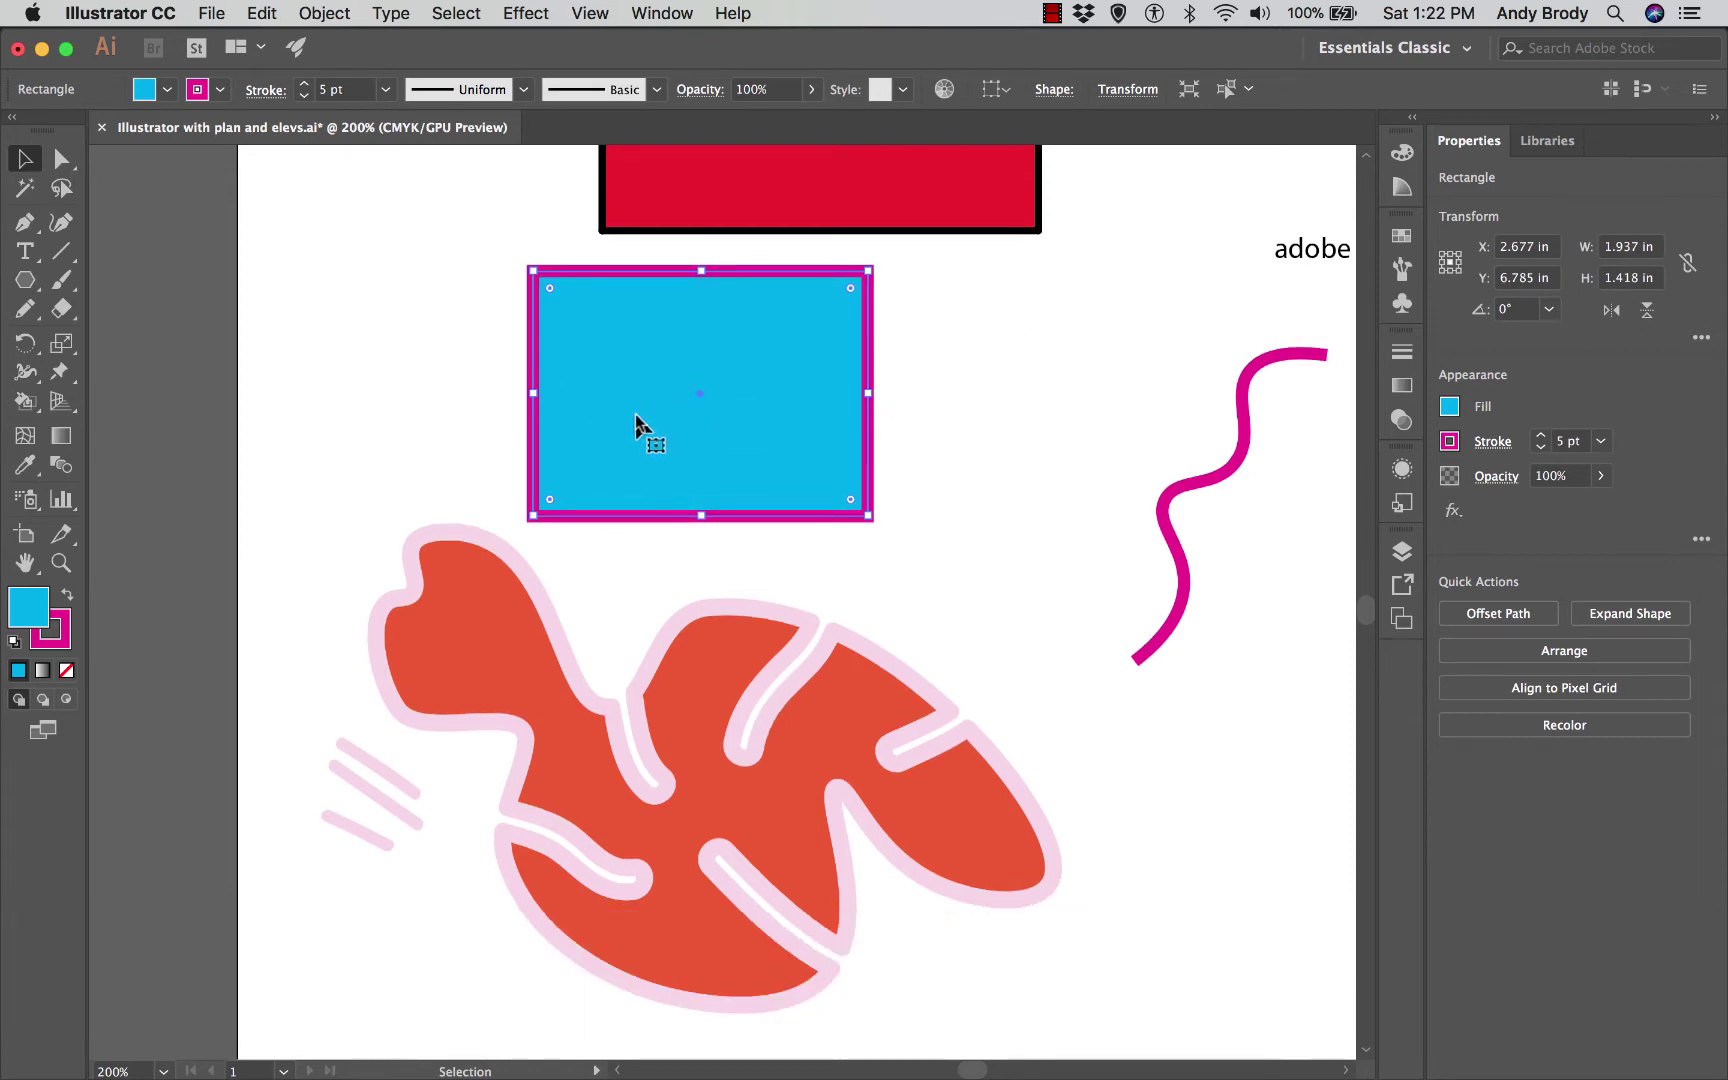
Step: Replace the blue rectangle's solid fill with a Linear white-to-black gradient
{"action": "left_click", "coordinate": [1403, 386]}
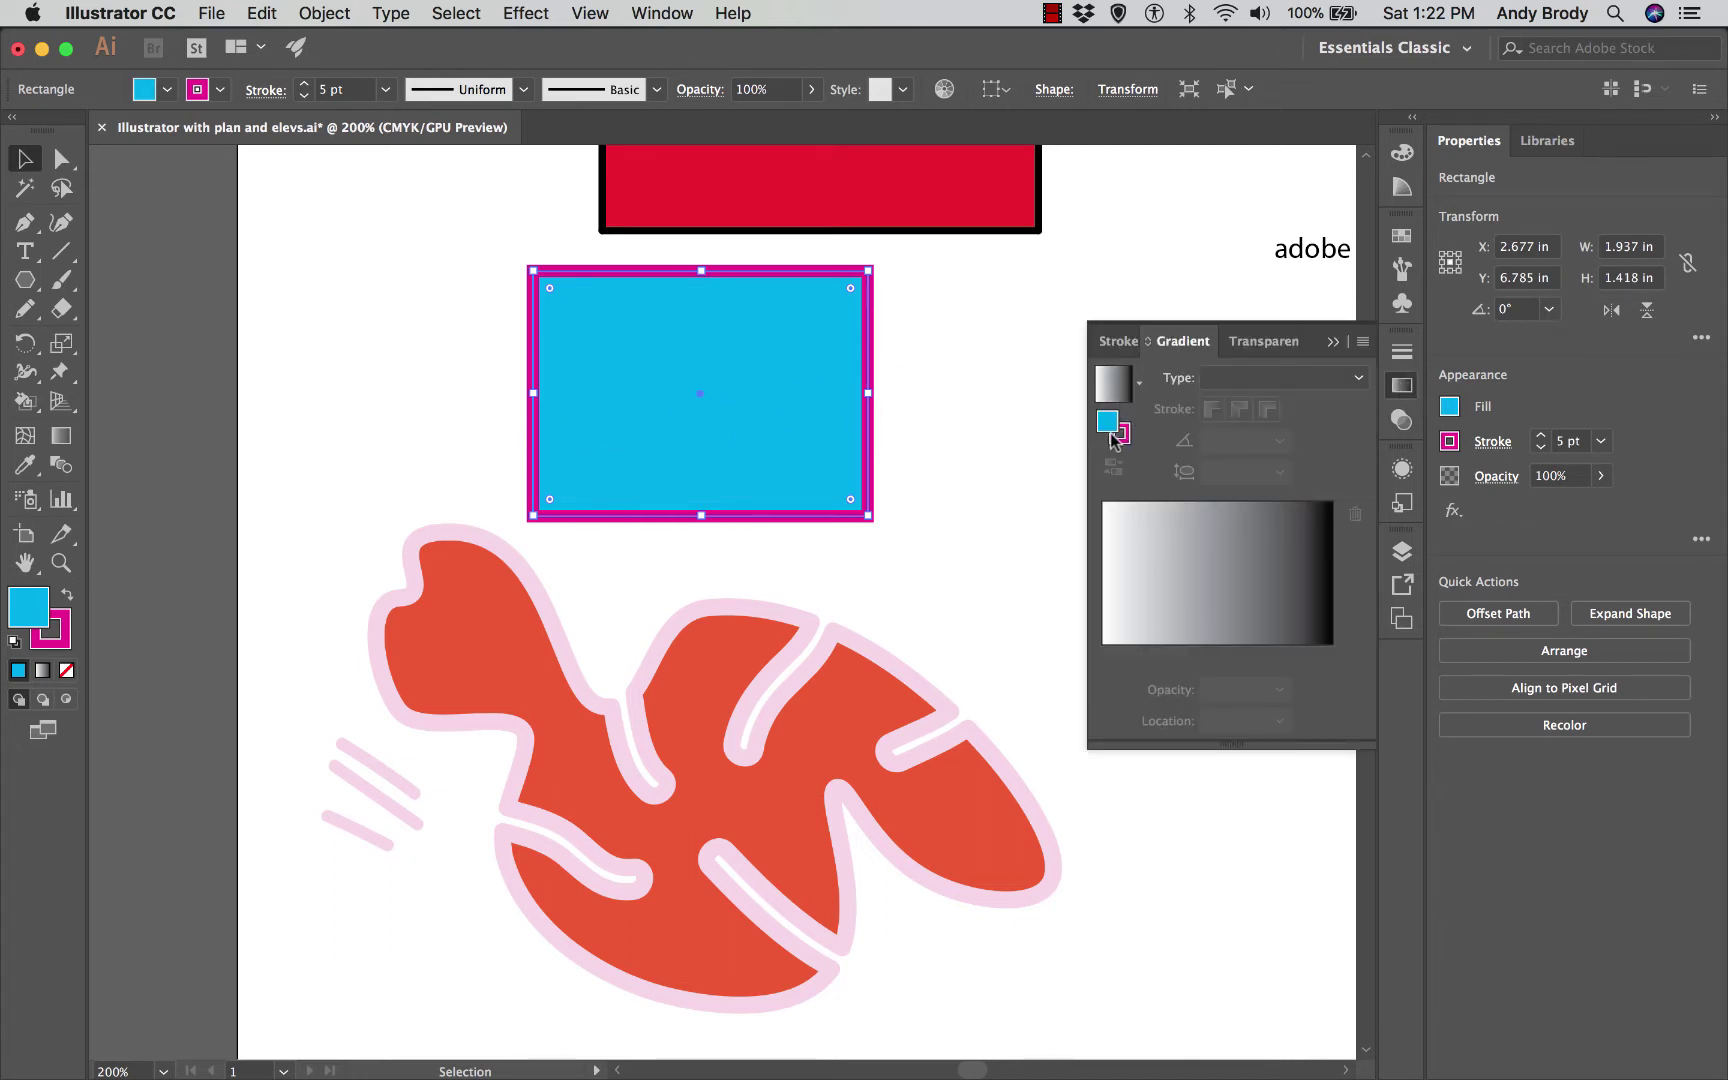
{"action": "left_click", "coordinate": [1139, 388]}
{"action": "left_click", "coordinate": [1139, 392]}
{"action": "left_click", "coordinate": [1336, 384]}
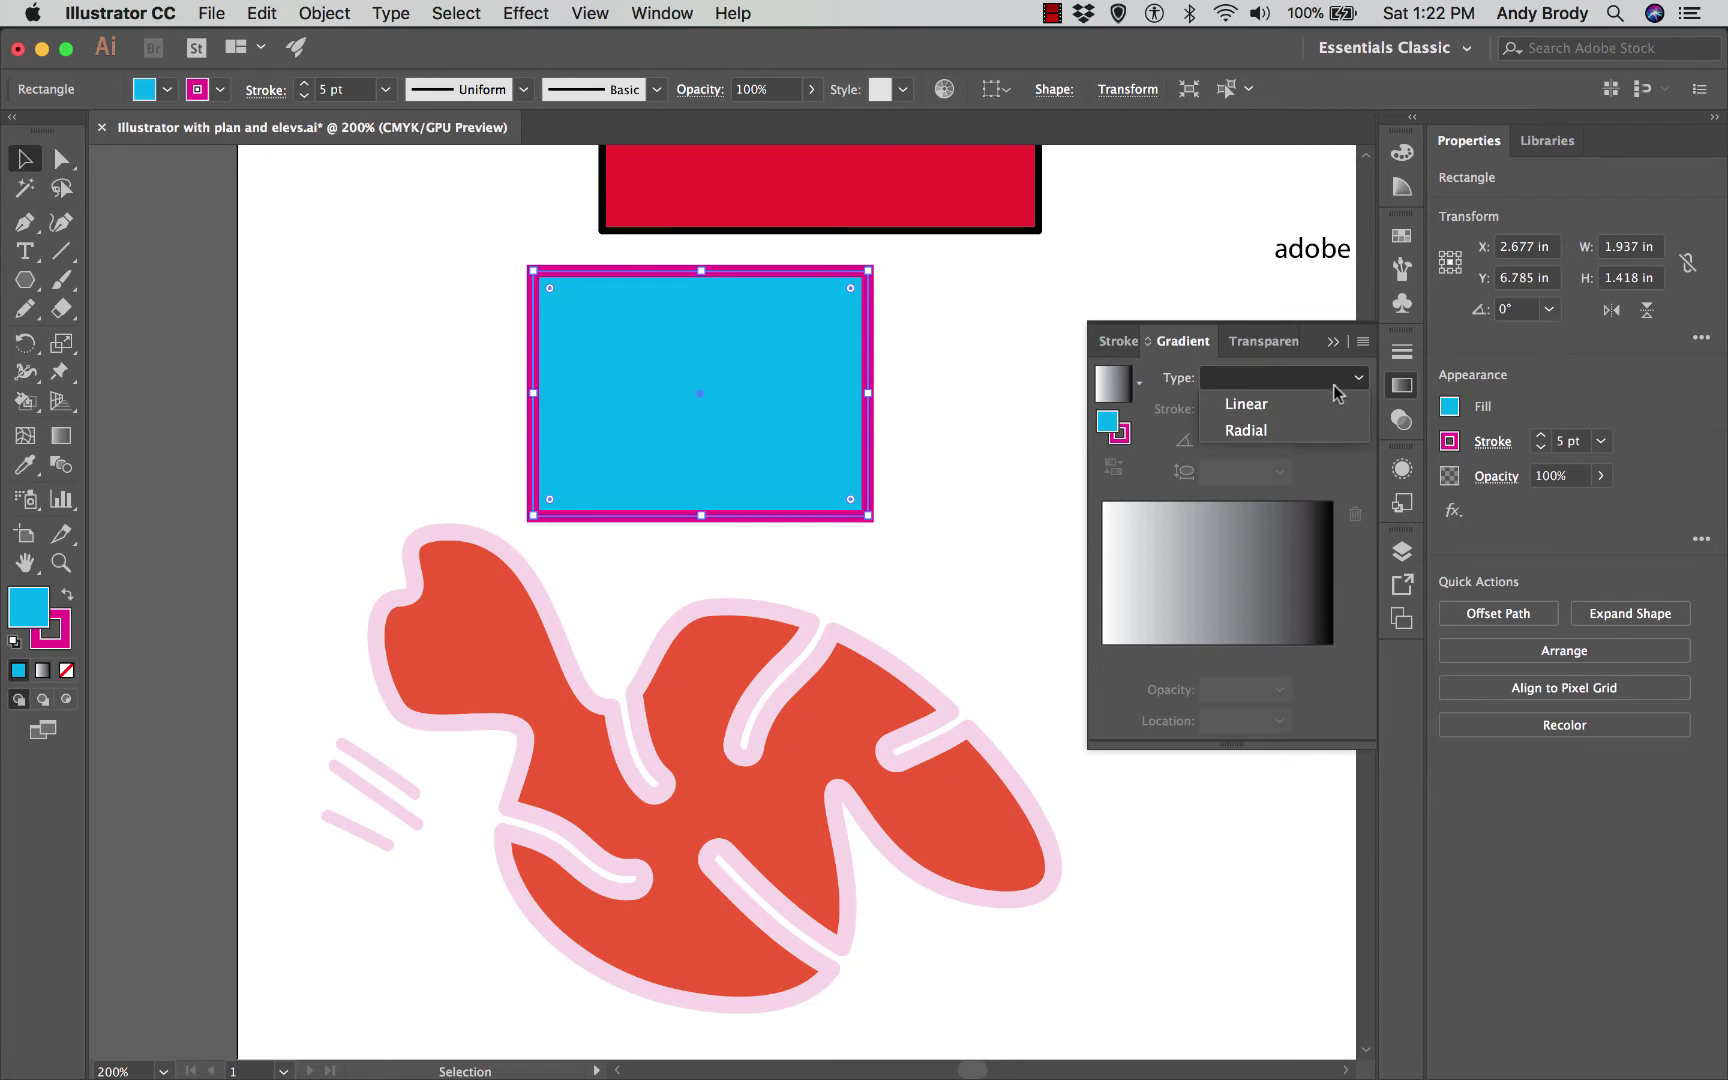
{"action": "left_click", "coordinate": [1287, 408]}
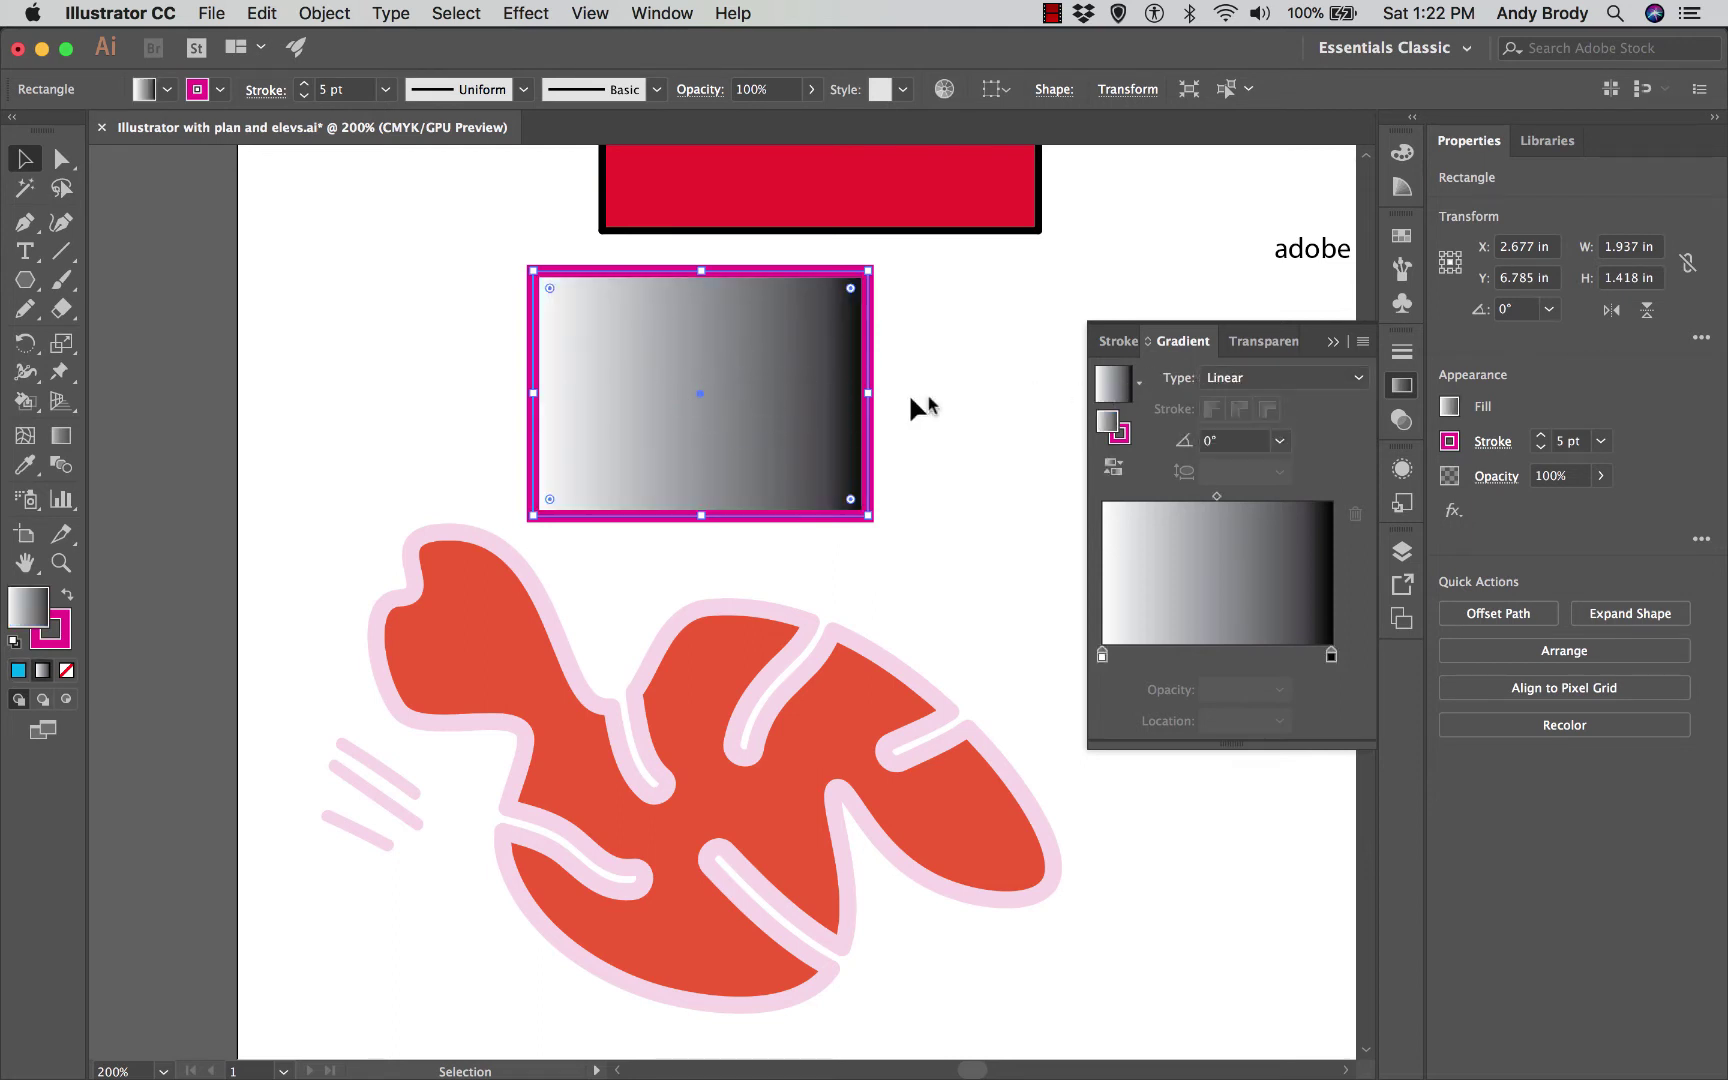
Step: Set the angle of the rectangle's linear gradient to 180°
{"action": "left_click", "coordinate": [1245, 380]}
{"action": "left_click", "coordinate": [1245, 379]}
{"action": "left_click", "coordinate": [1277, 441]}
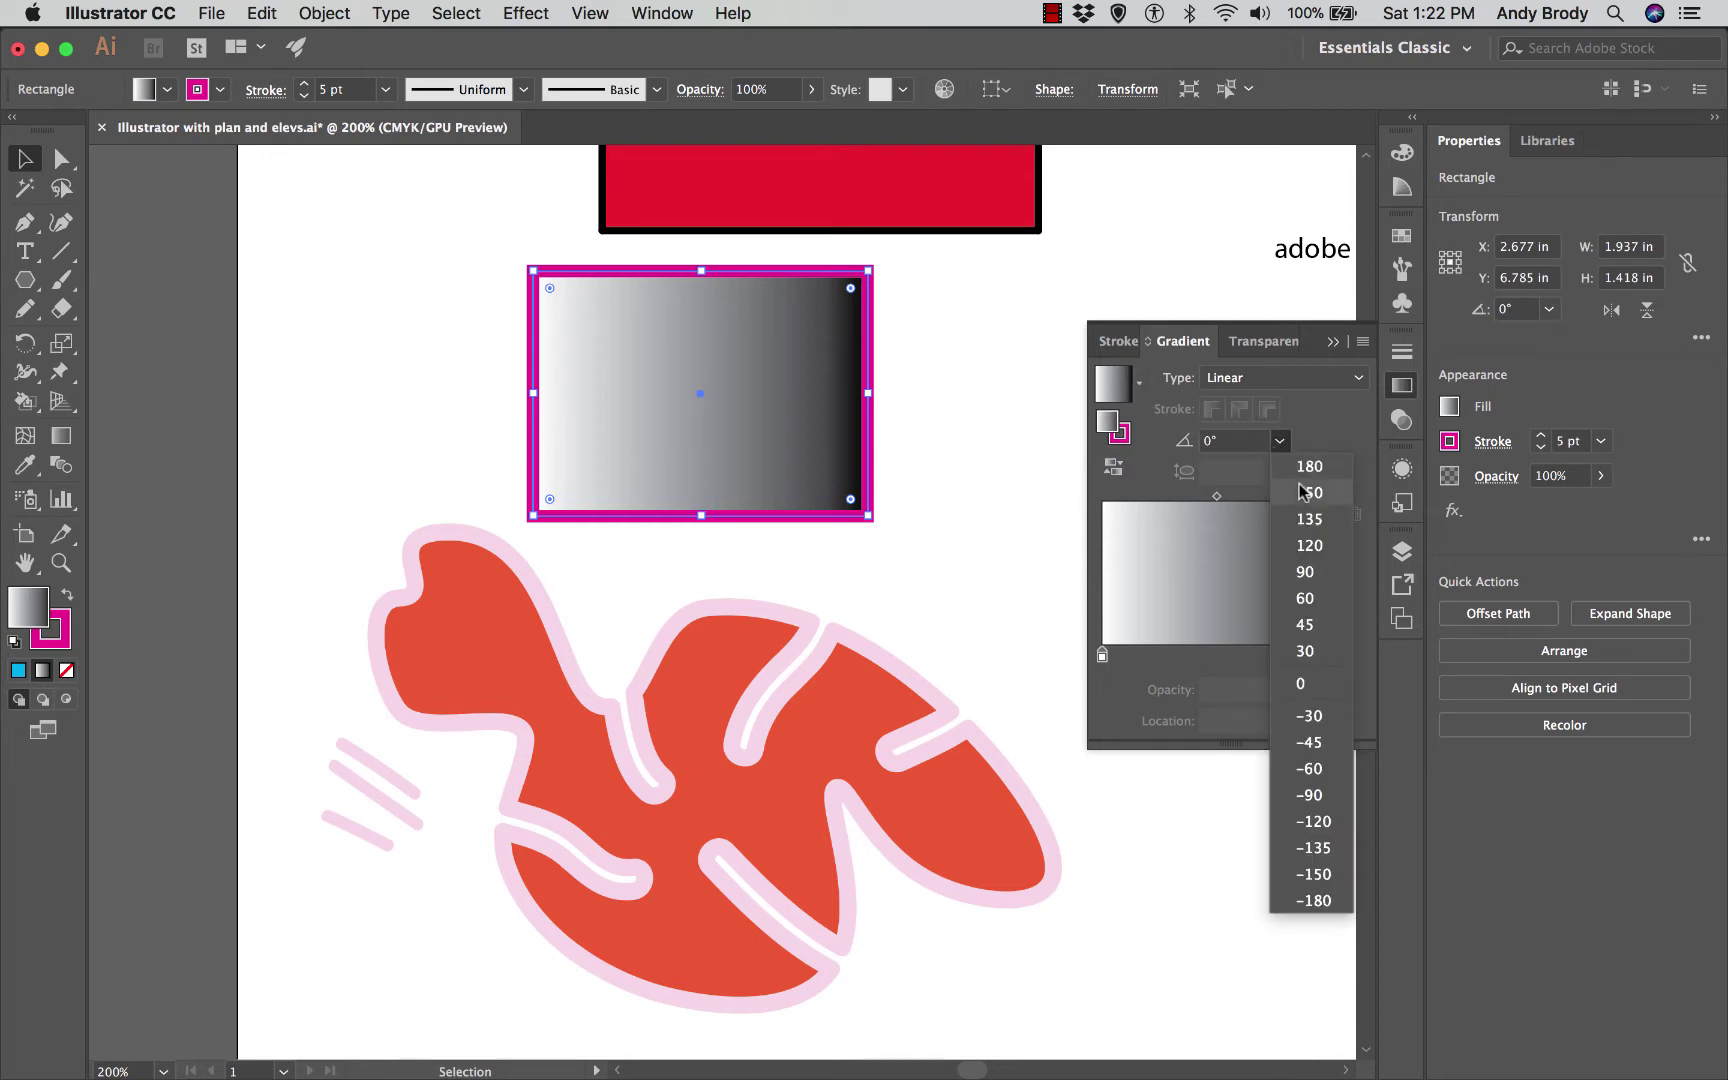
{"action": "left_click", "coordinate": [1290, 464]}
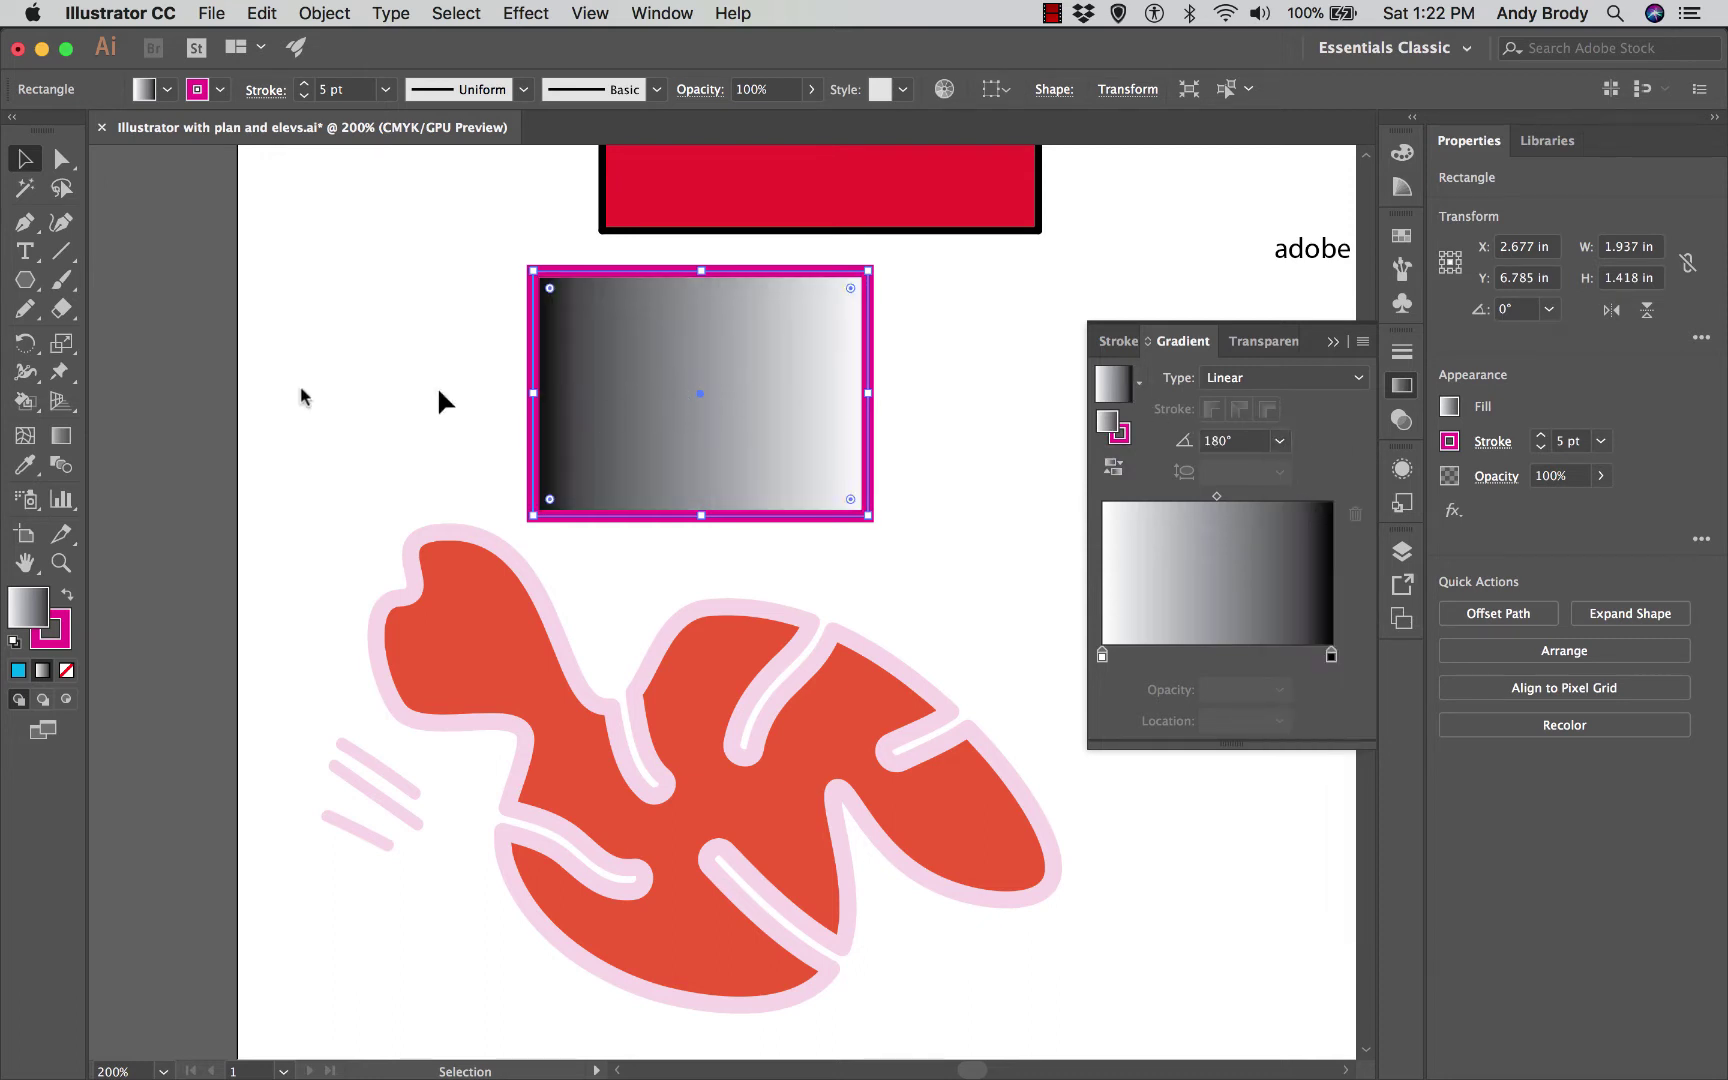
Step: Use the Gradient tool to move the black stop inward and shift the gradient so solid black covers about the rectangle's left third
{"action": "left_click", "coordinate": [62, 440]}
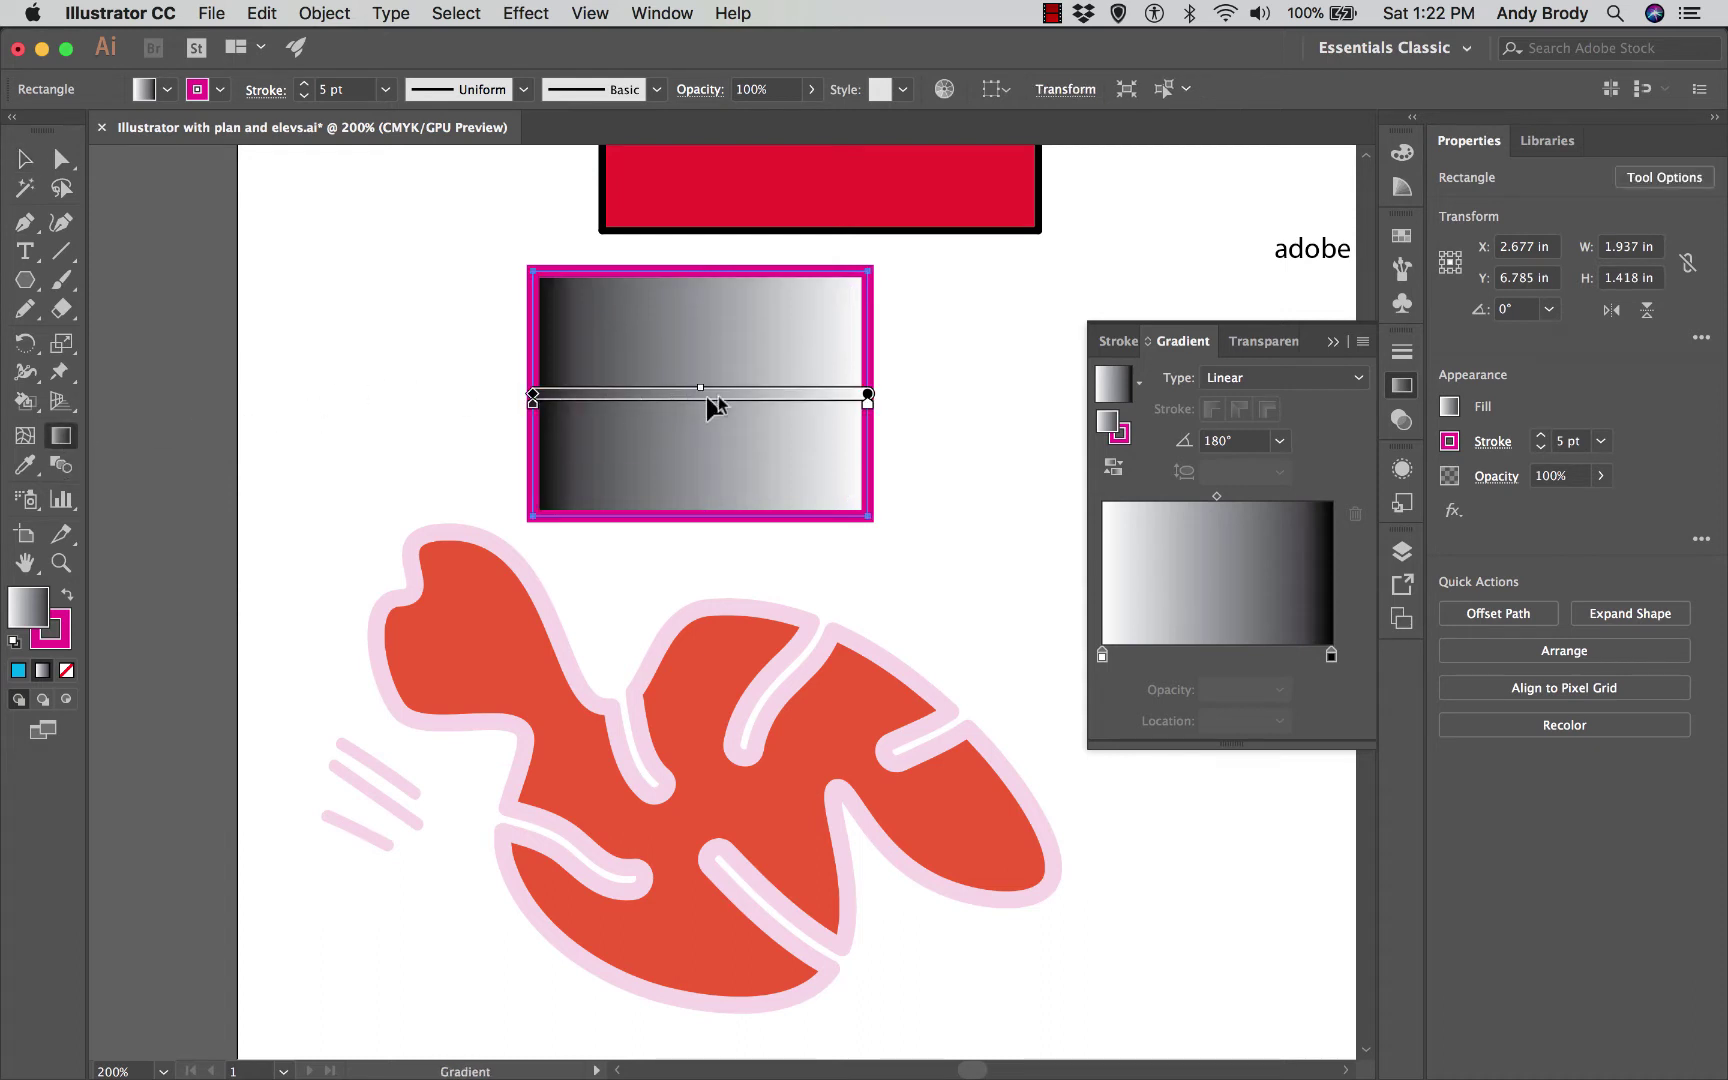
{"action": "mouse_move", "coordinate": [865, 395]}
{"action": "left_mouse_down"}
{"action": "mouse_move", "coordinate": [822, 322]}
{"action": "mouse_move", "coordinate": [823, 397]}
{"action": "left_mouse_up"}
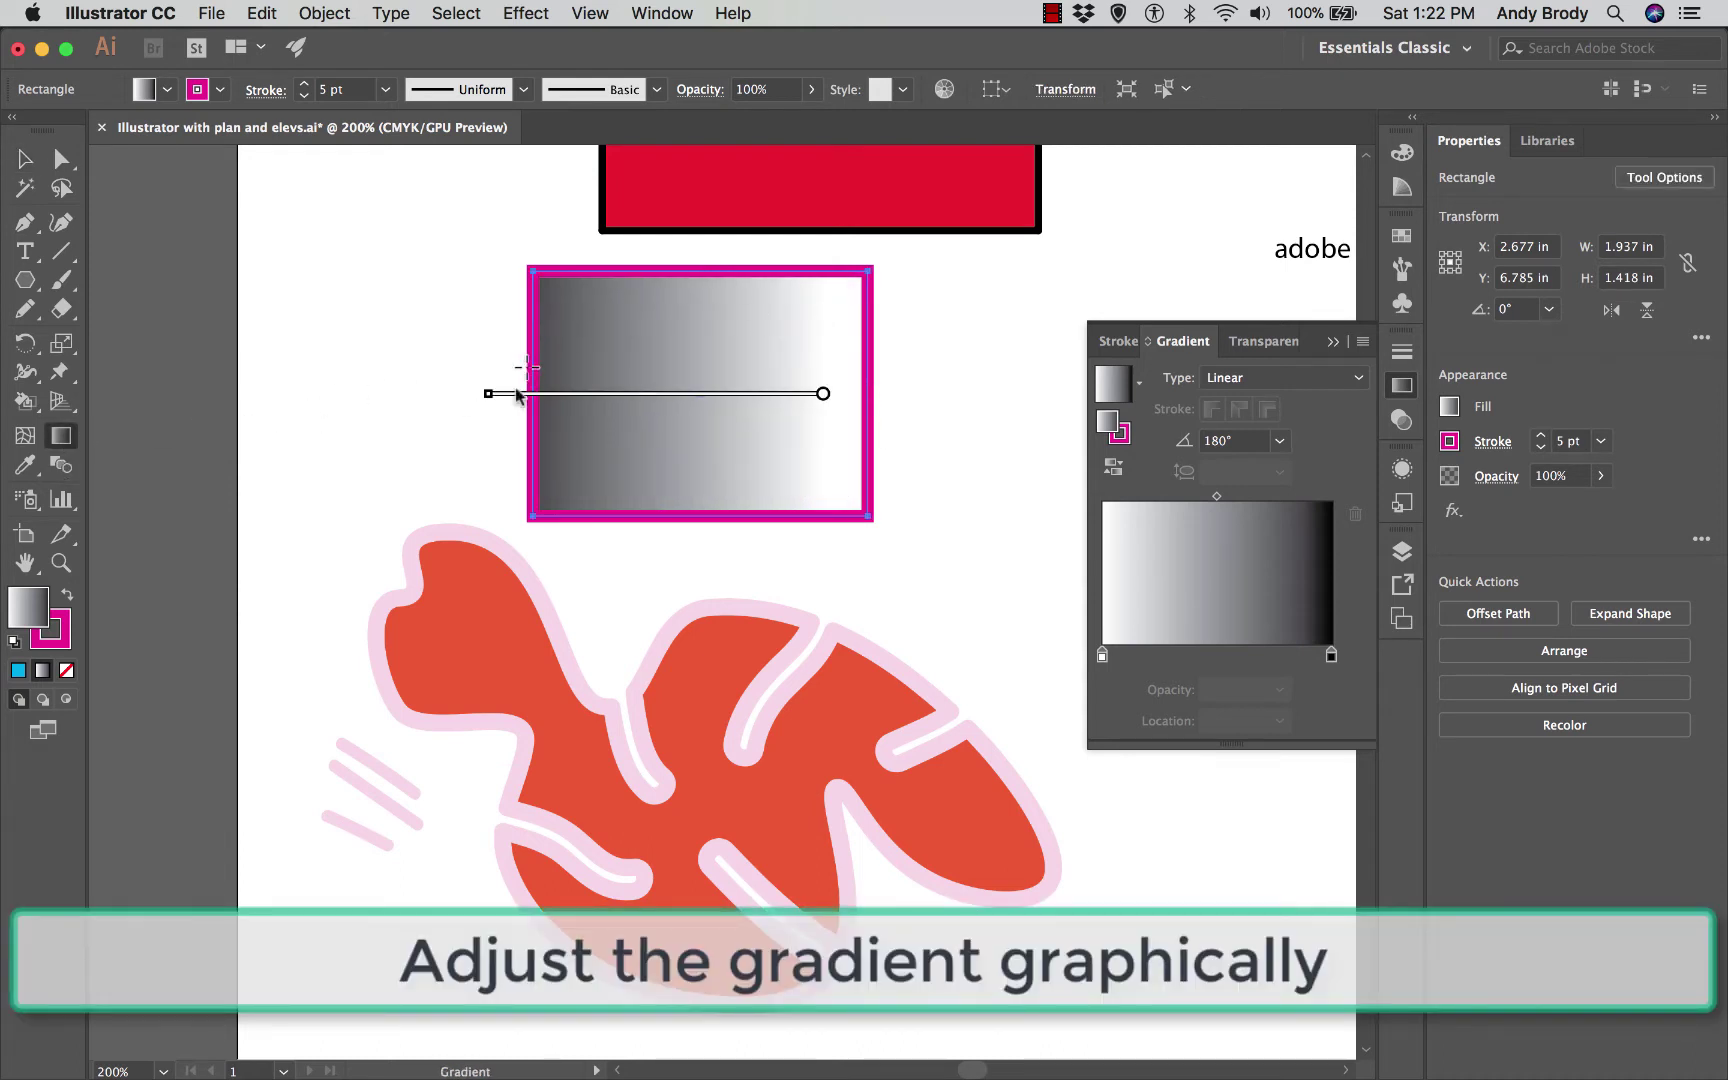
{"action": "mouse_move", "coordinate": [489, 397]}
{"action": "left_mouse_down"}
{"action": "mouse_move", "coordinate": [616, 447]}
{"action": "mouse_move", "coordinate": [653, 400]}
{"action": "mouse_move", "coordinate": [692, 402]}
{"action": "mouse_move", "coordinate": [494, 393]}
{"action": "left_mouse_up"}
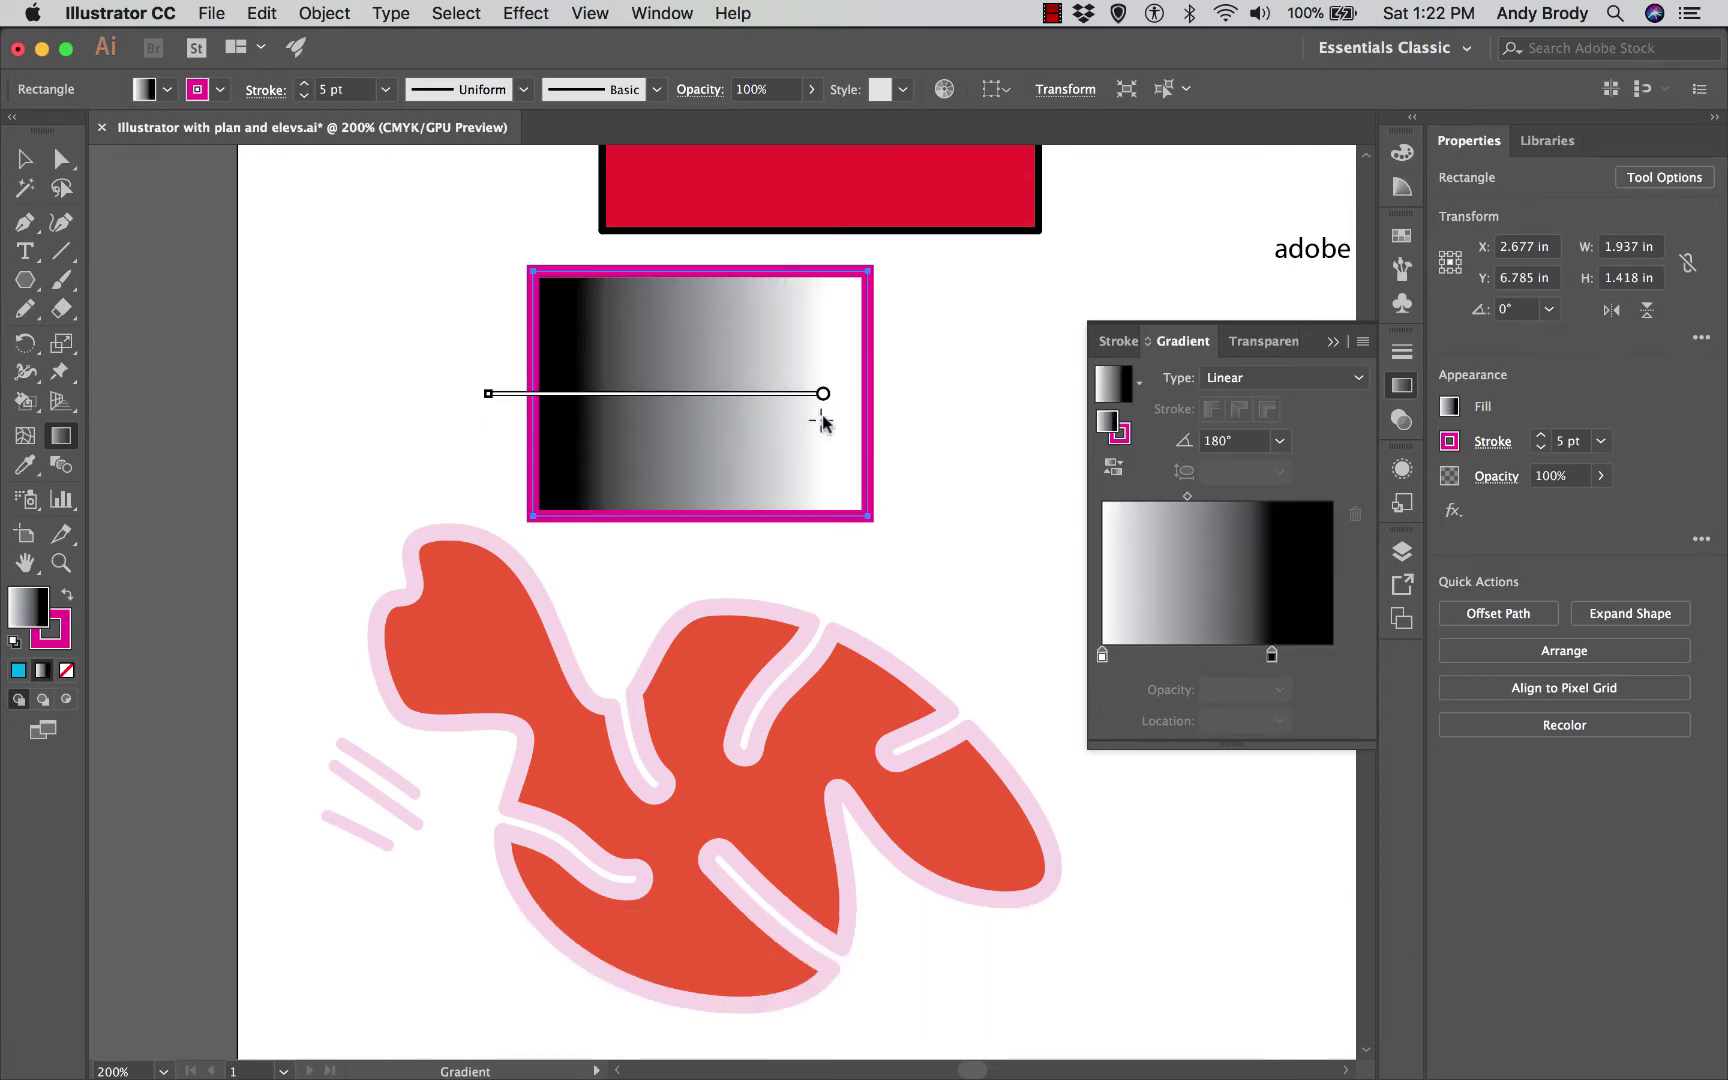
{"action": "left_click_drag", "start_coordinate": [822, 395], "coordinate": [911, 400]}
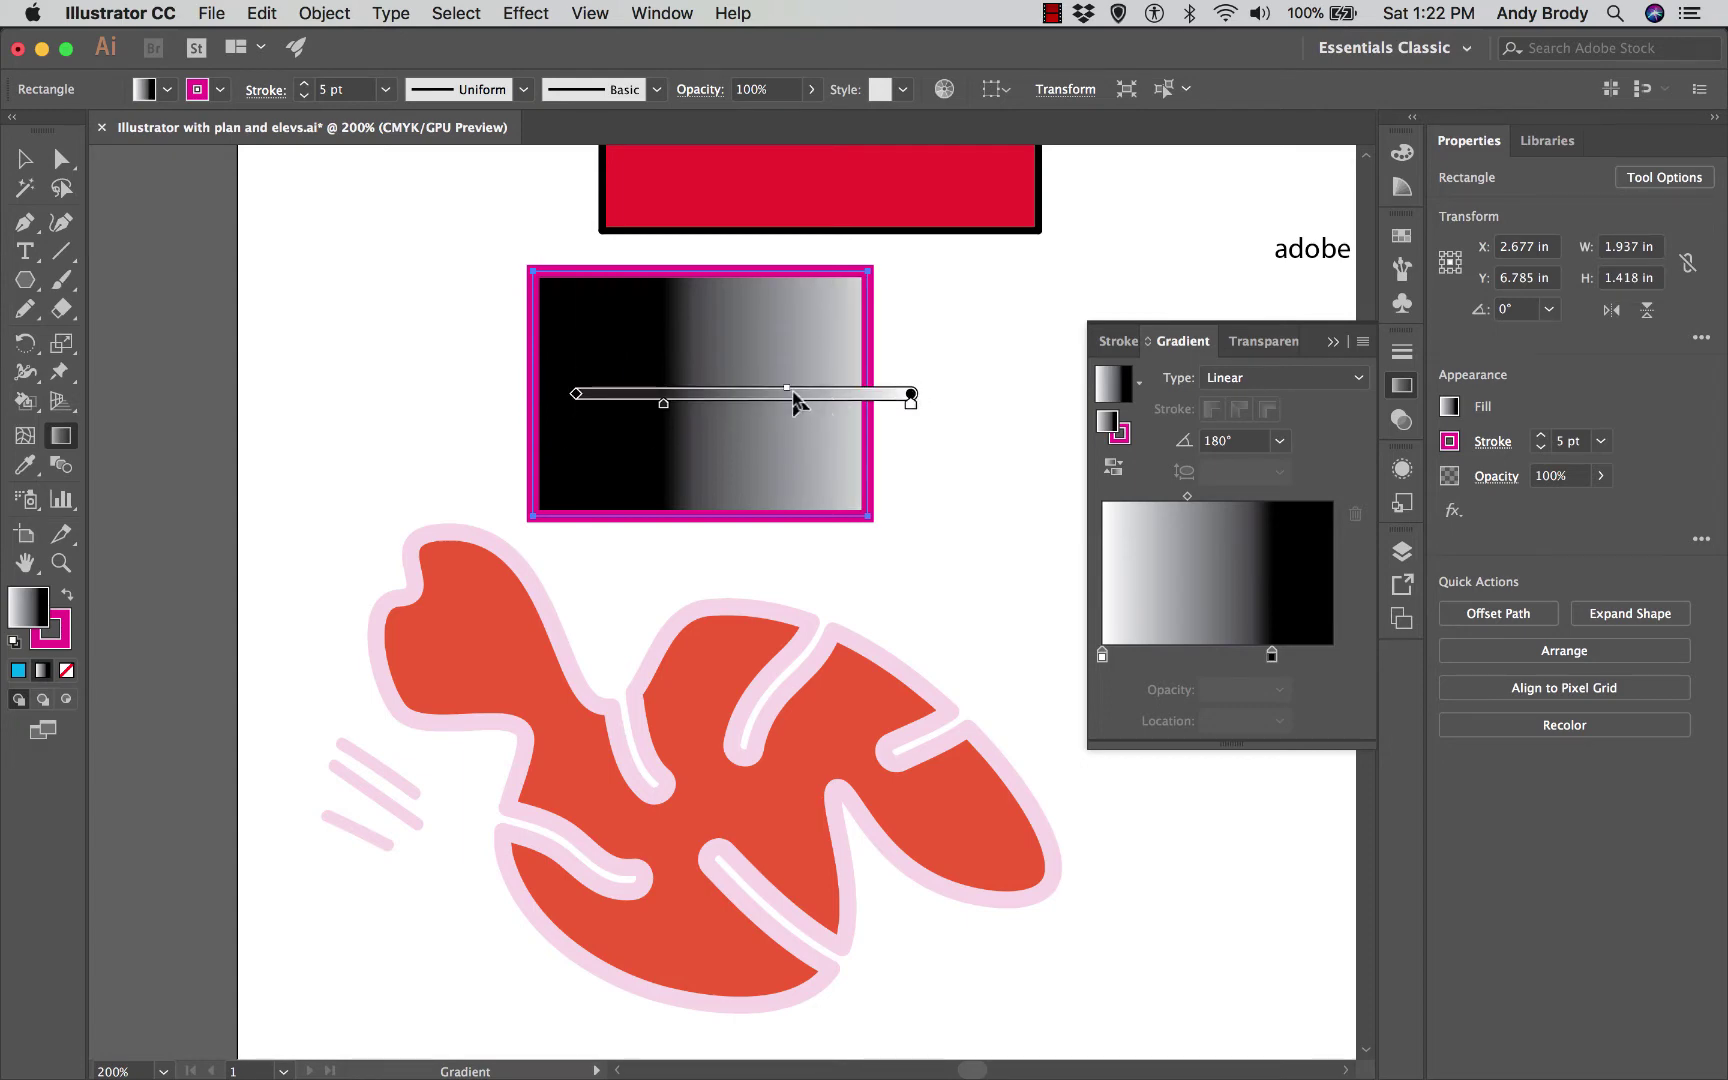
{"action": "left_click_drag", "start_coordinate": [793, 393], "coordinate": [757, 374]}
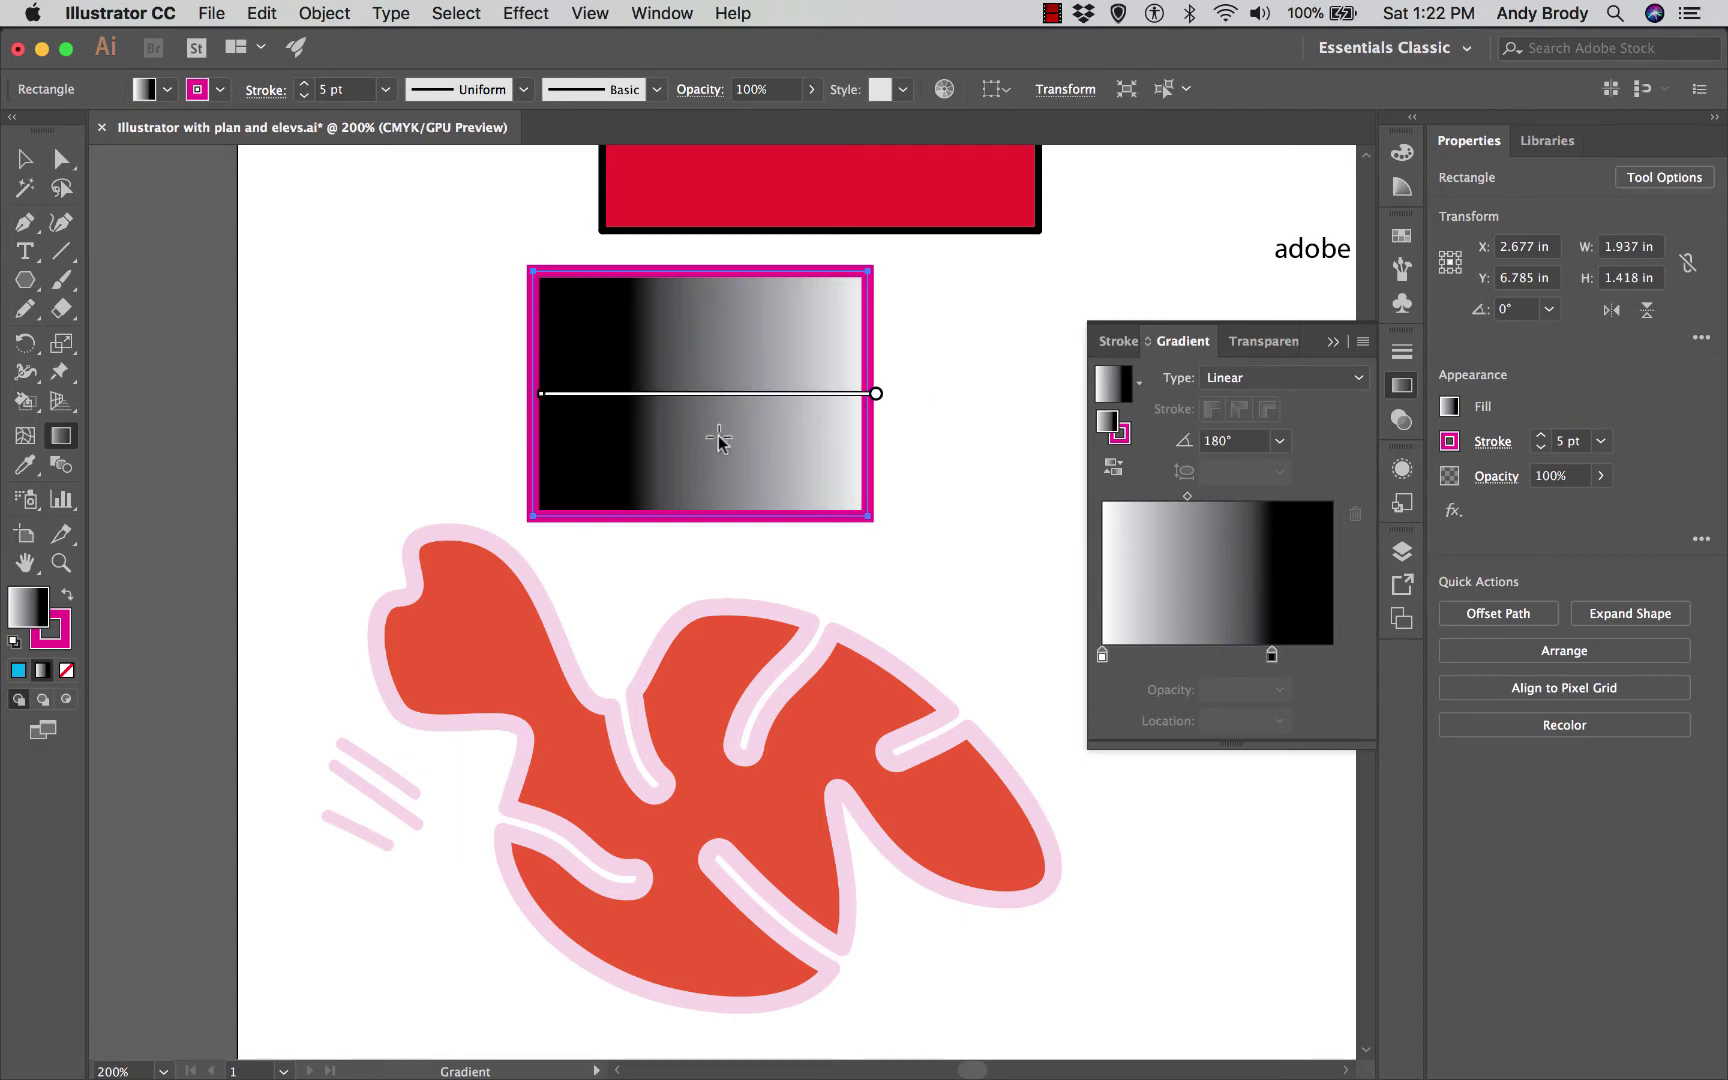
Step: Apply the Fading Sky gradient to the rectangle's stroke and deselect the rectangle
{"action": "left_click", "coordinate": [1121, 434]}
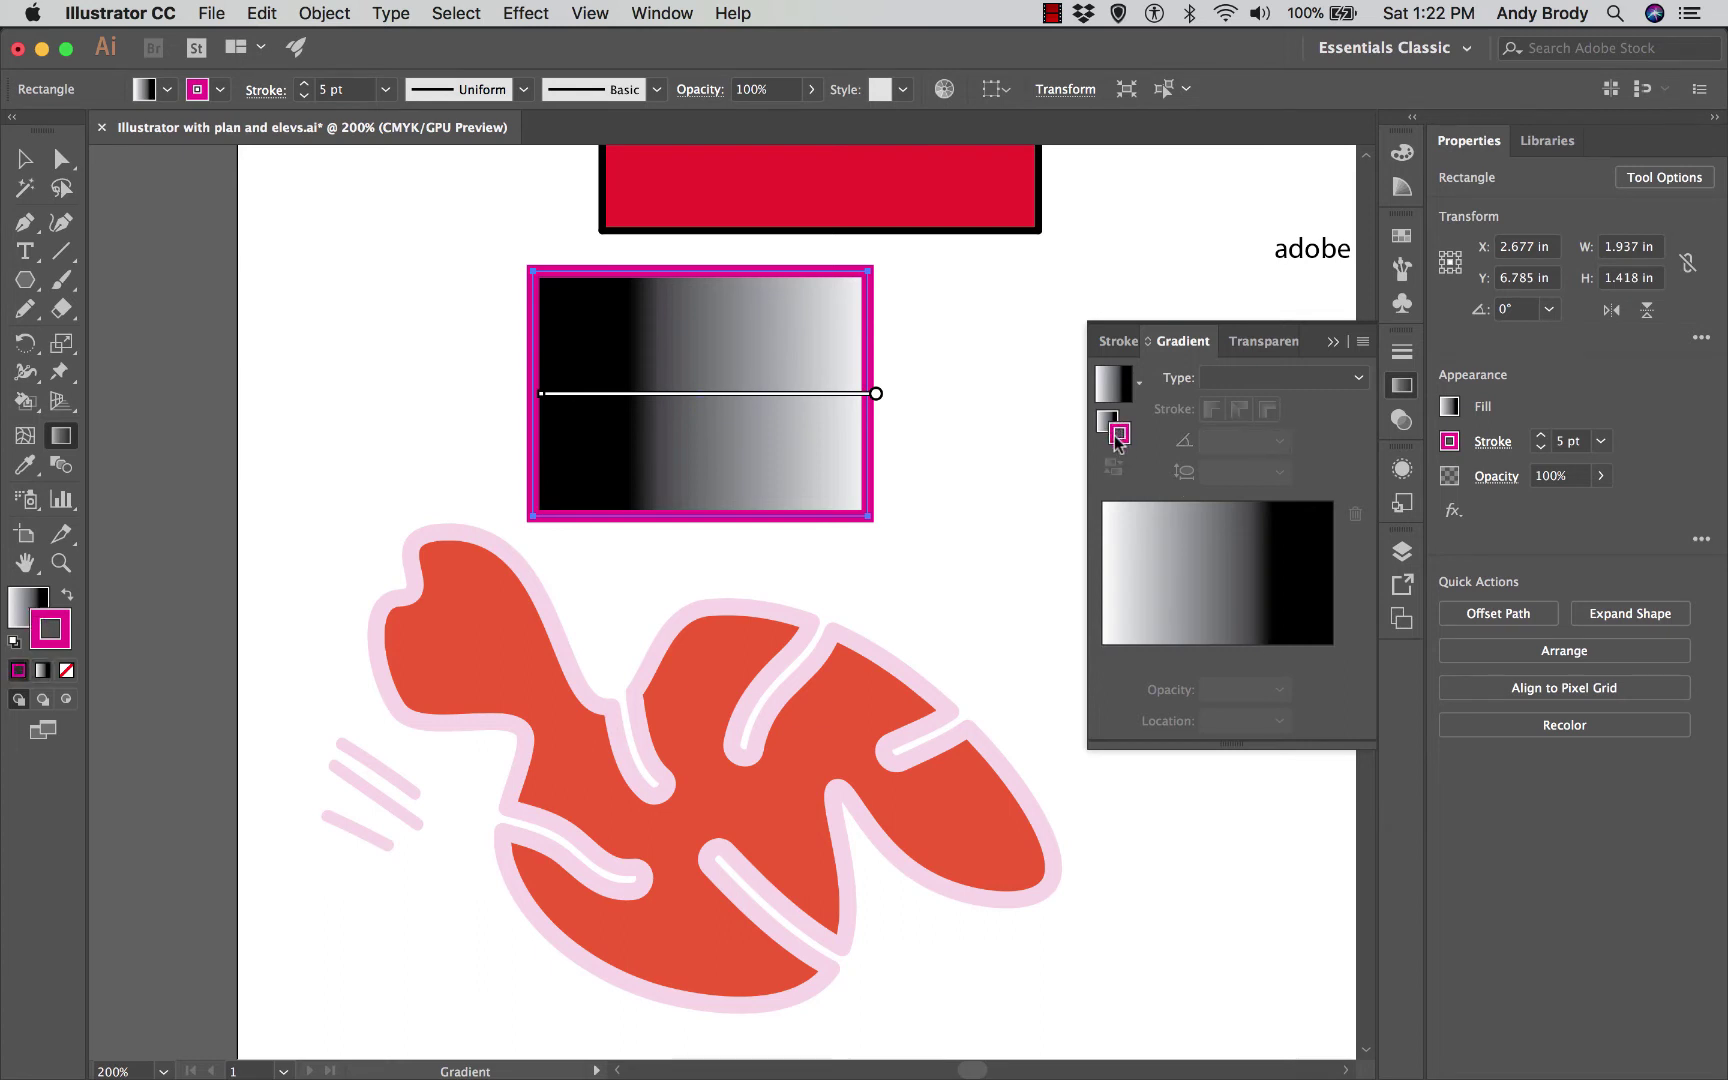
{"action": "left_click", "coordinate": [1139, 383]}
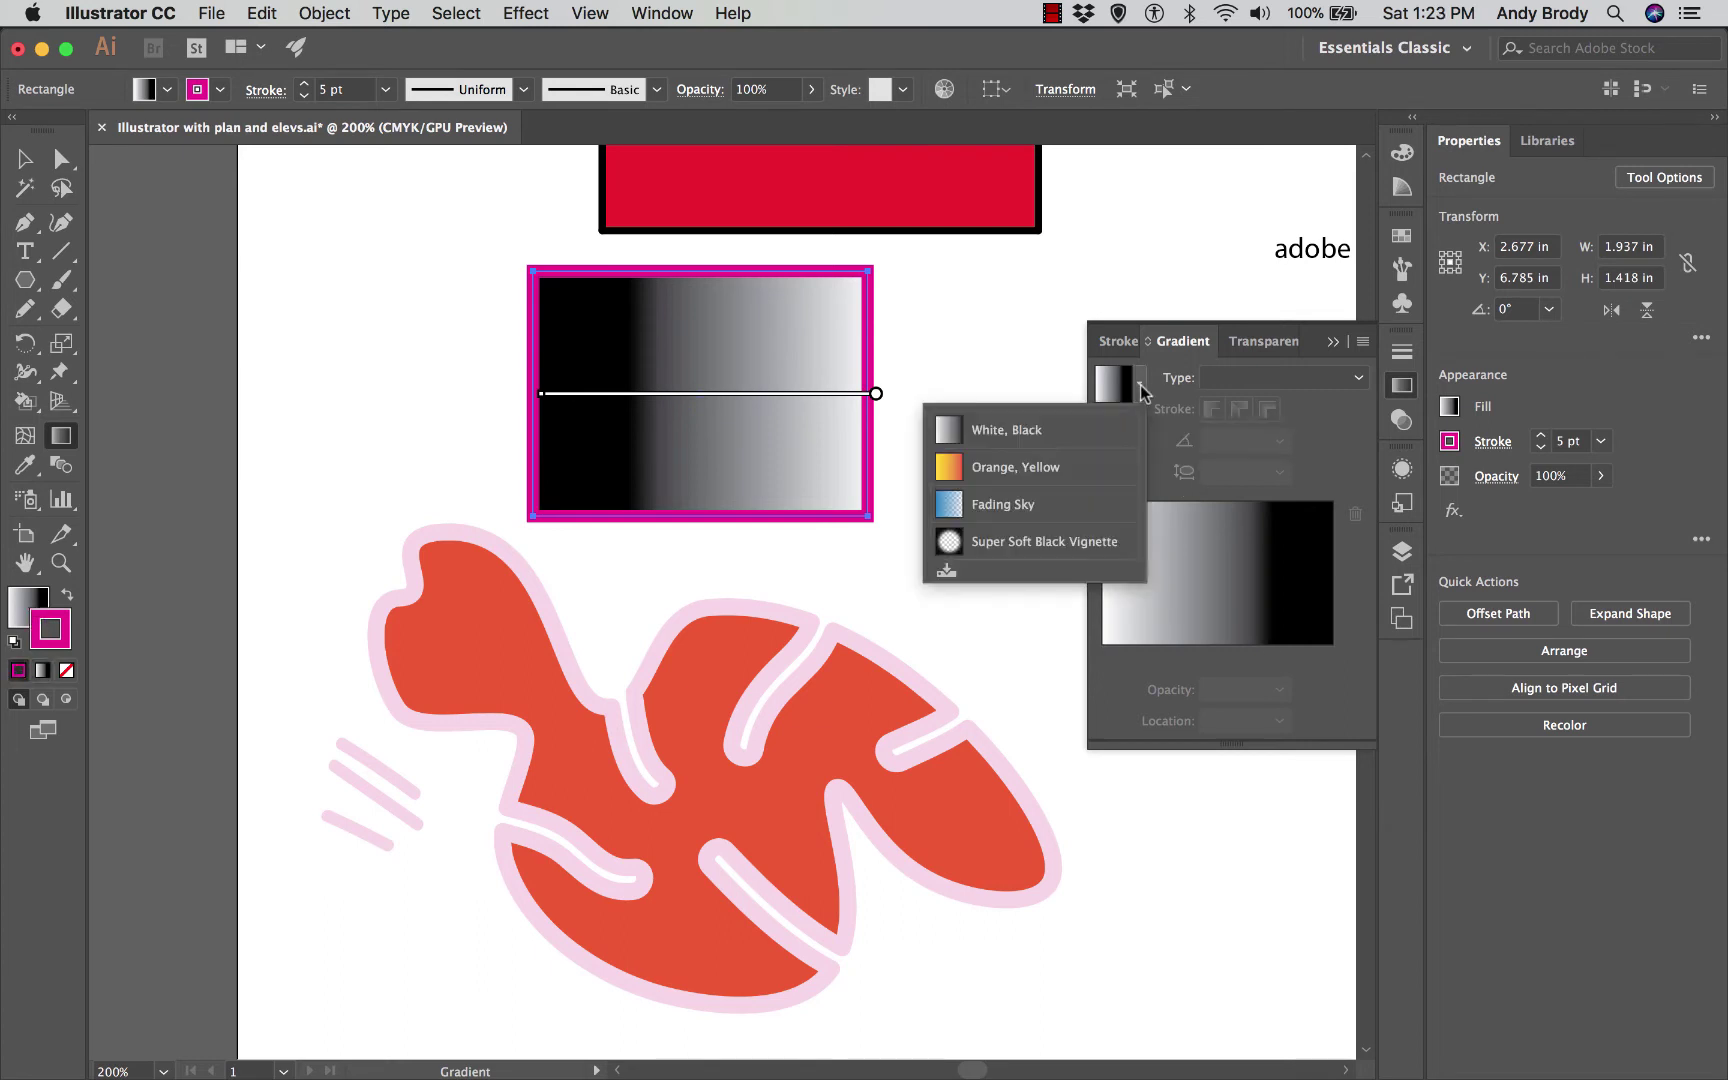
{"action": "left_click", "coordinate": [995, 504]}
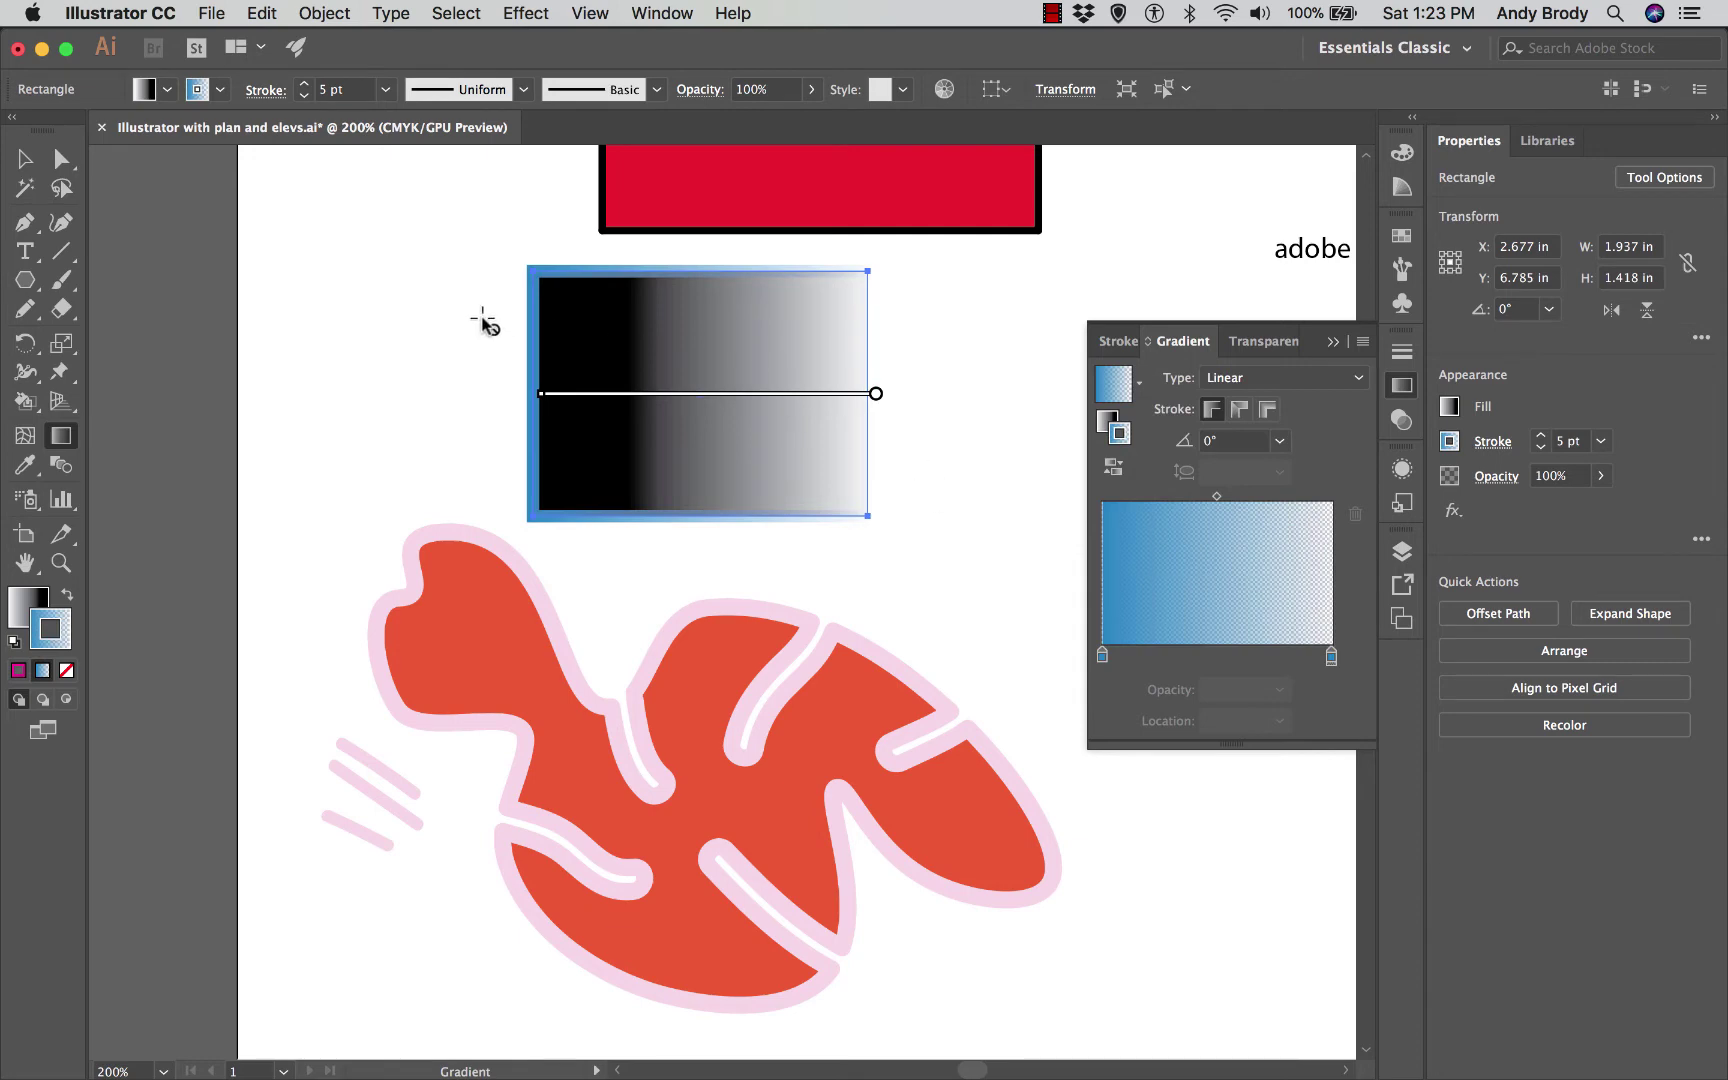
{"action": "left_click", "coordinate": [24, 162]}
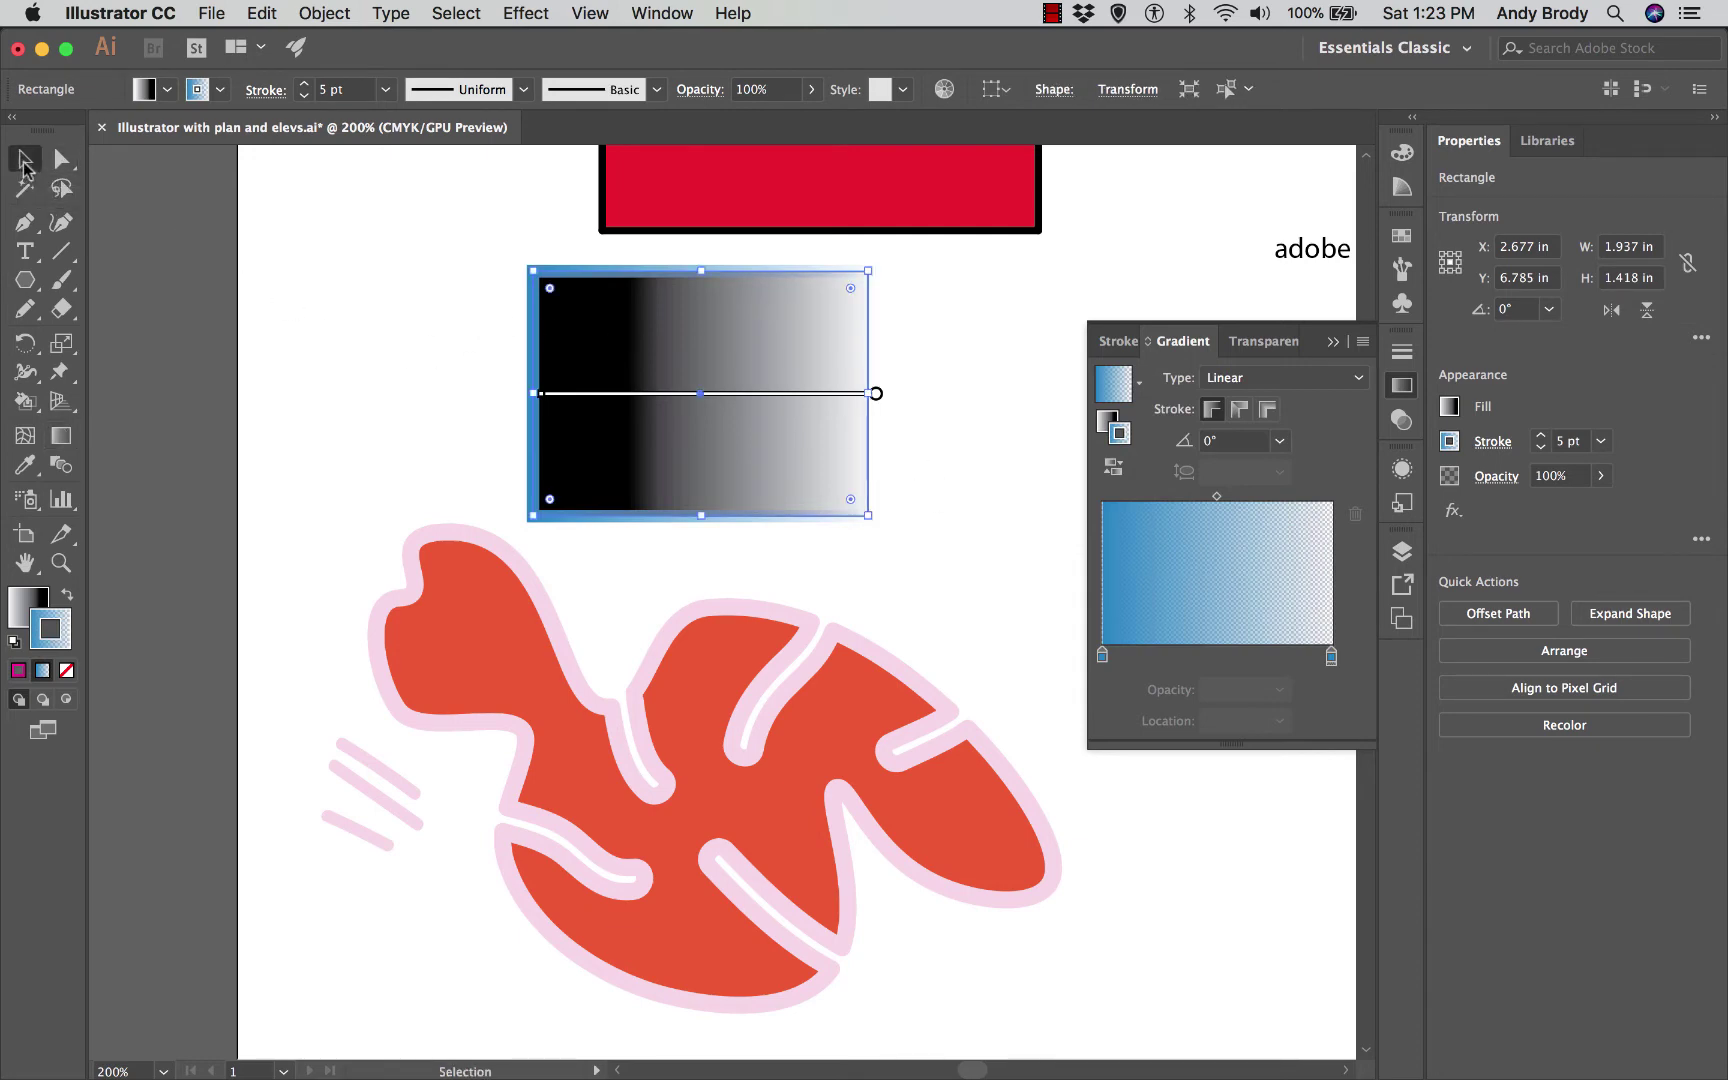
{"action": "left_click", "coordinate": [324, 278]}
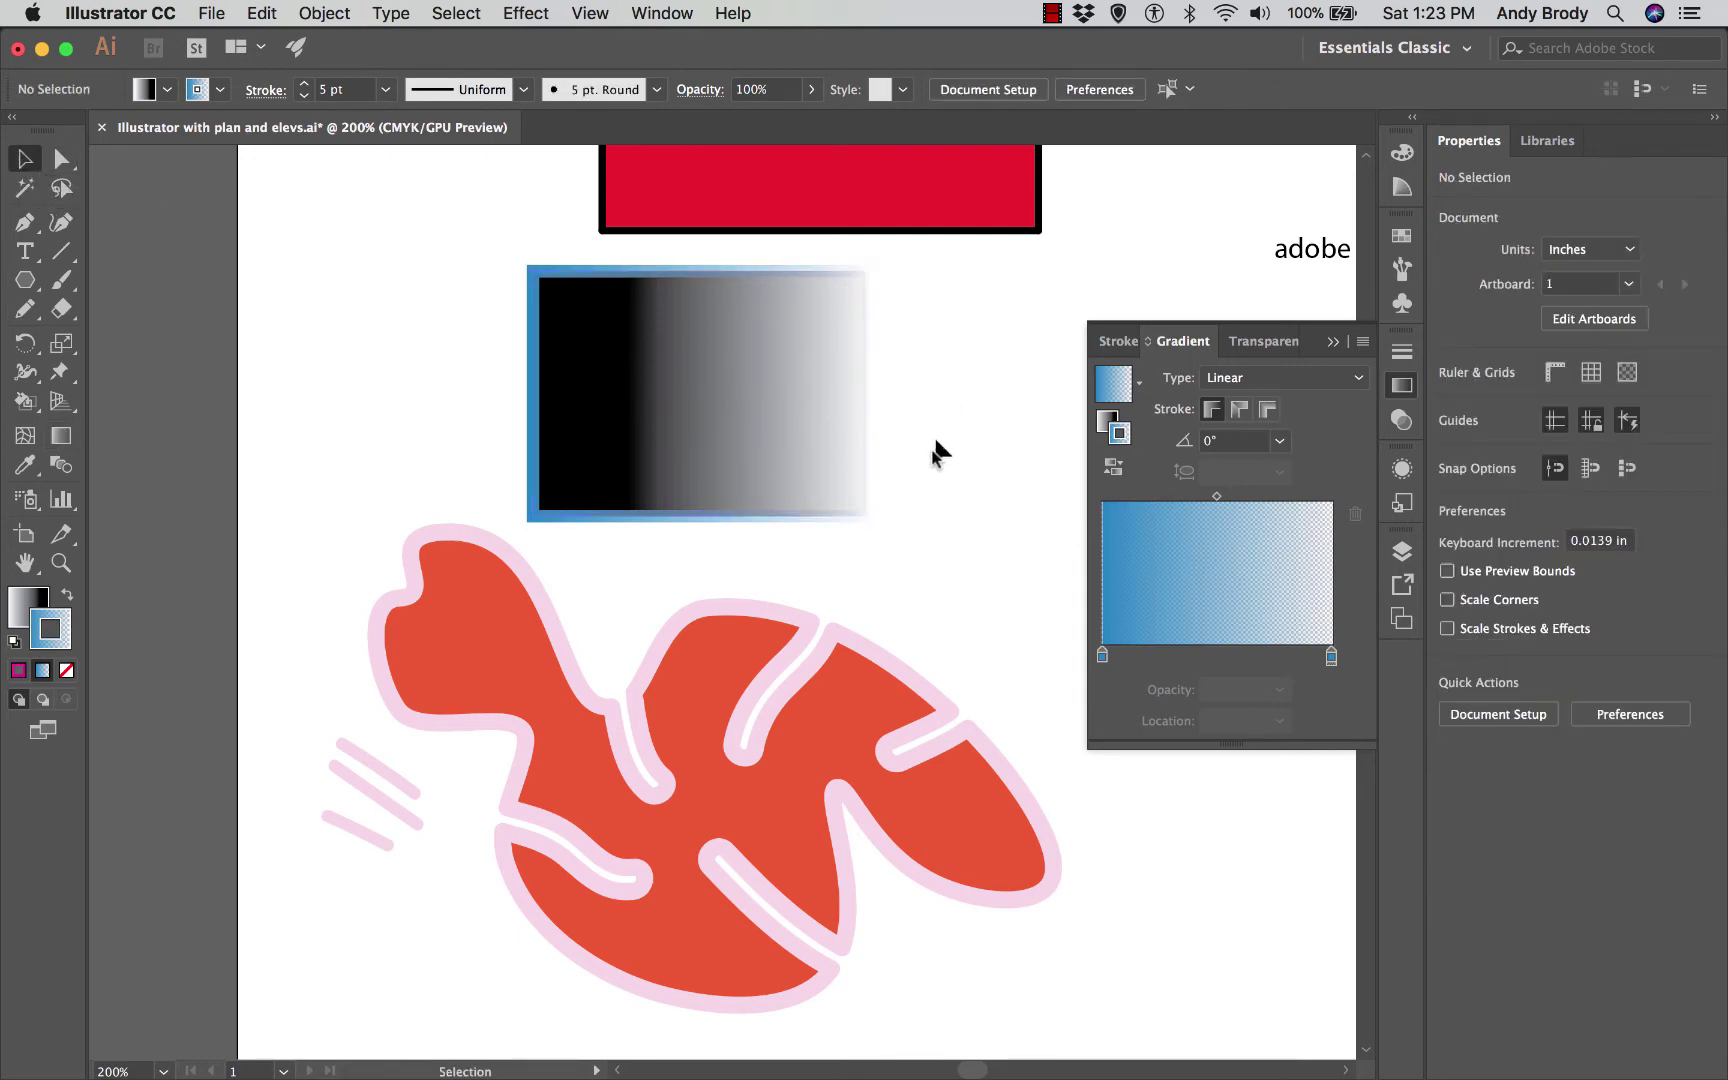
Step: Look over the gradient's fill, stroke and type options, close them, and bring the rendered elevation with human figures into view
{"action": "left_click", "coordinate": [1108, 420]}
{"action": "left_click", "coordinate": [1121, 436]}
{"action": "left_click", "coordinate": [1326, 380]}
{"action": "left_click", "coordinate": [1324, 381]}
{"action": "left_click", "coordinate": [1333, 344]}
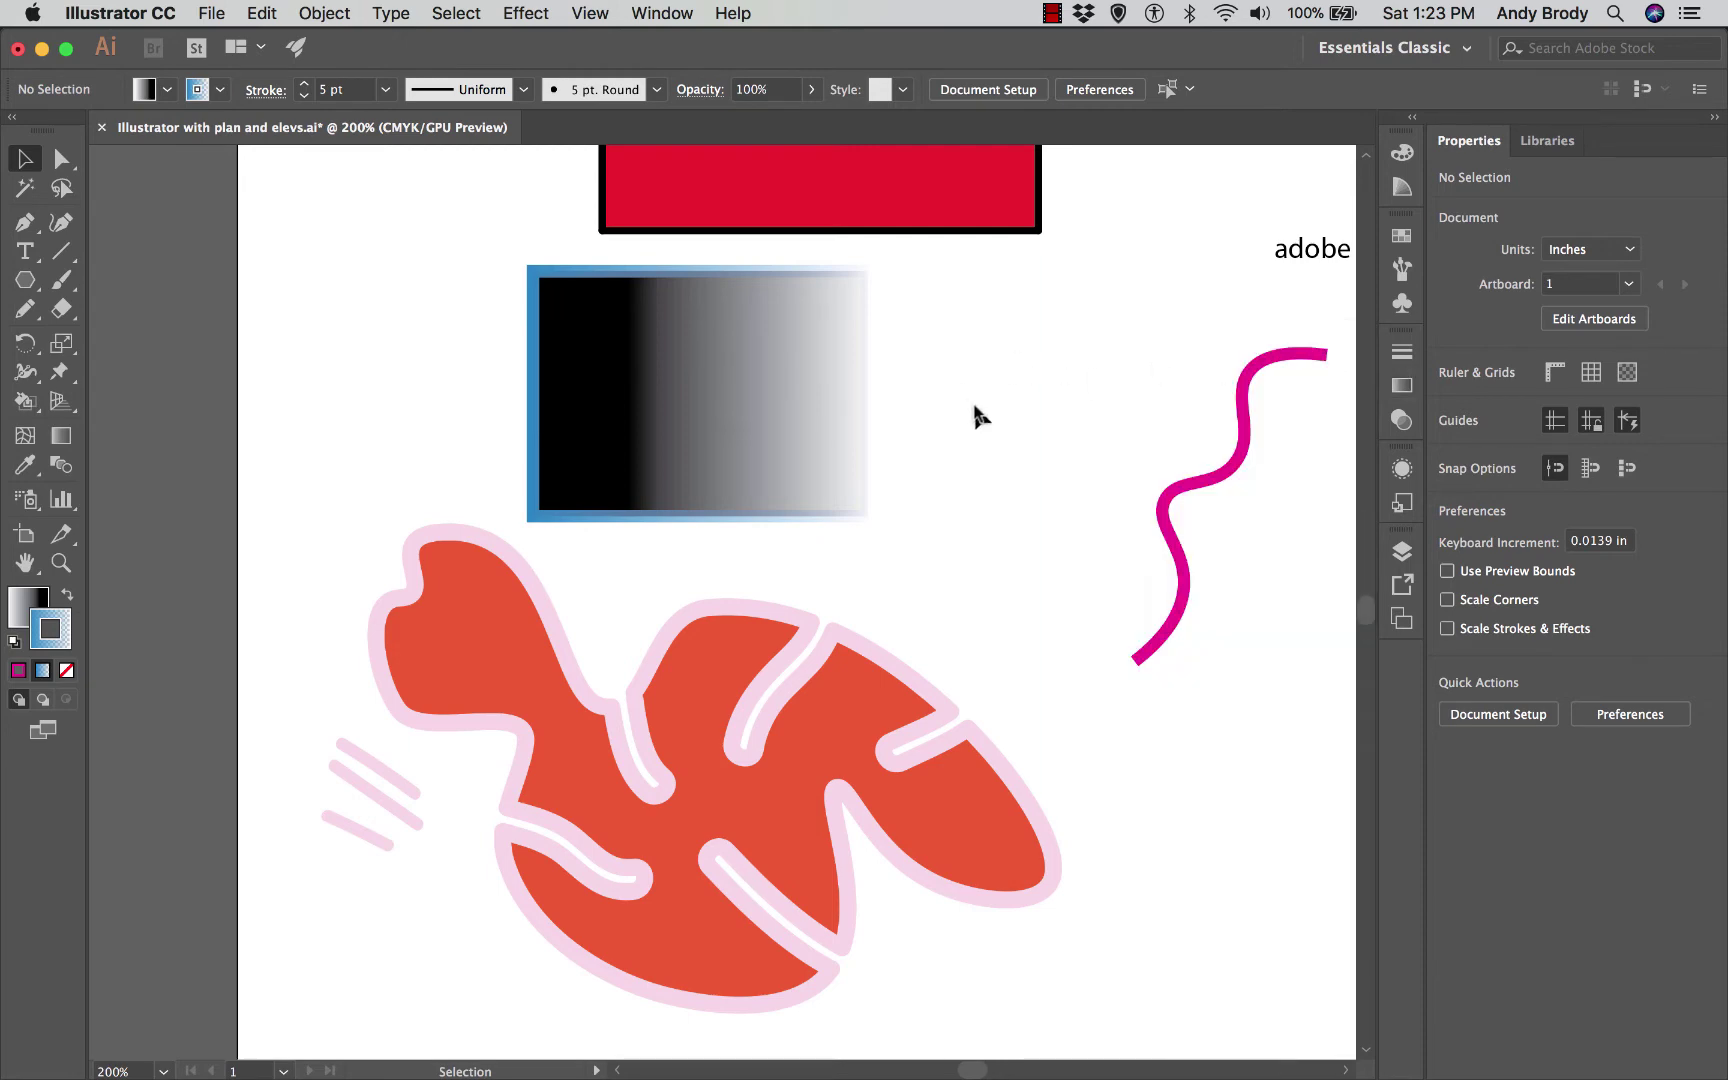
{"action": "scroll", "coordinate": [976, 414], "scroll_direction": "up", "scroll_amount": 15}
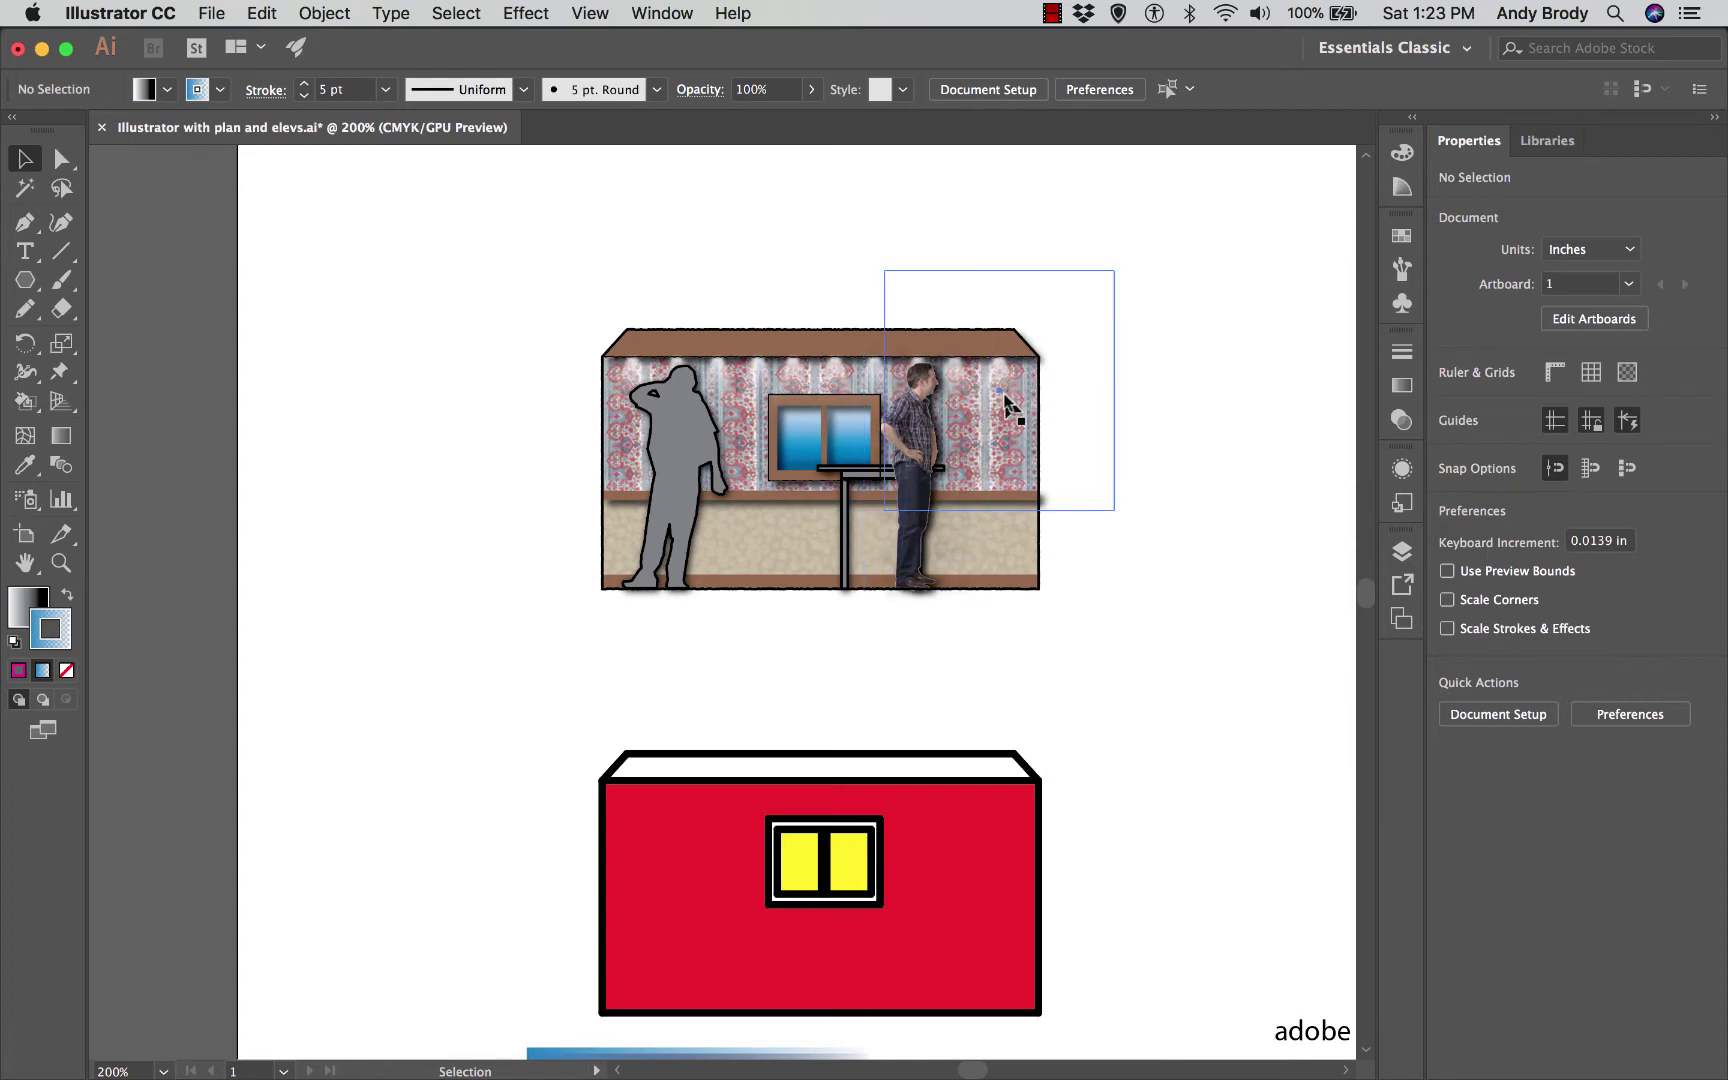
Step: Set the end stop of the gradient rectangle's stroke gradient to 100% opacity and recolour it light green
{"action": "scroll", "coordinate": [1014, 467], "scroll_direction": "down", "scroll_amount": 8}
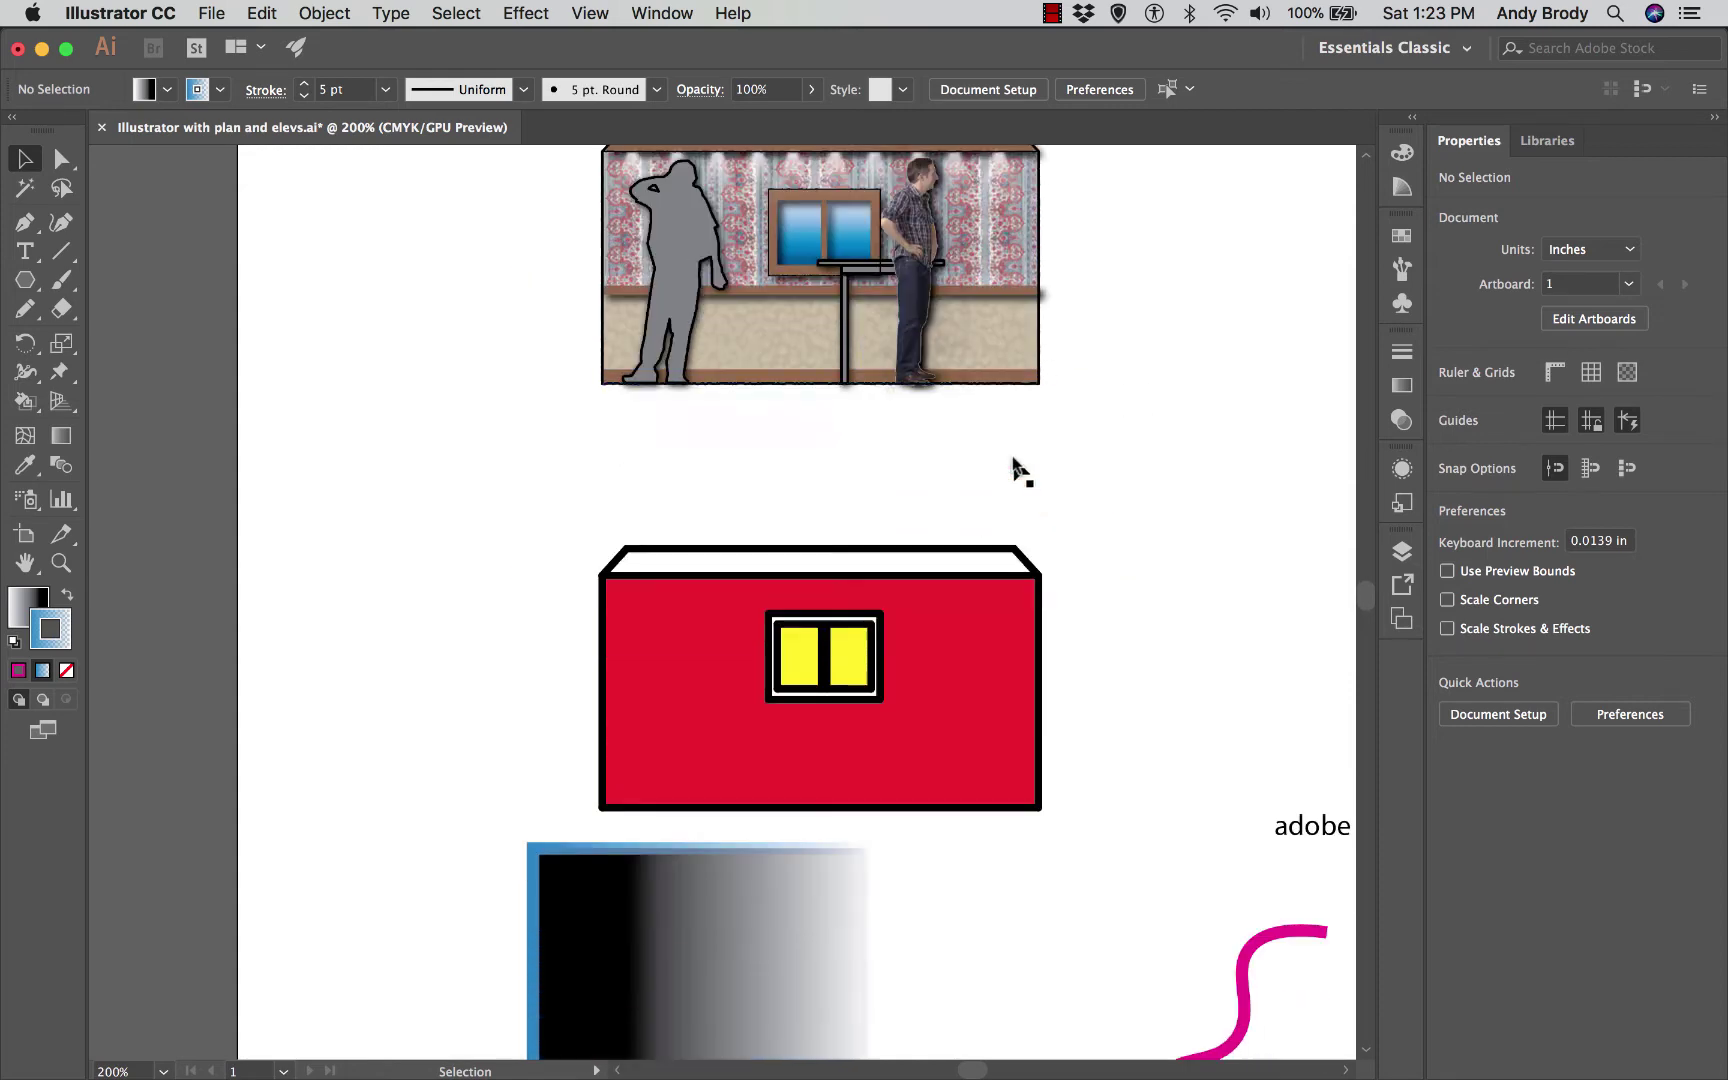
{"action": "left_click", "coordinate": [856, 720]}
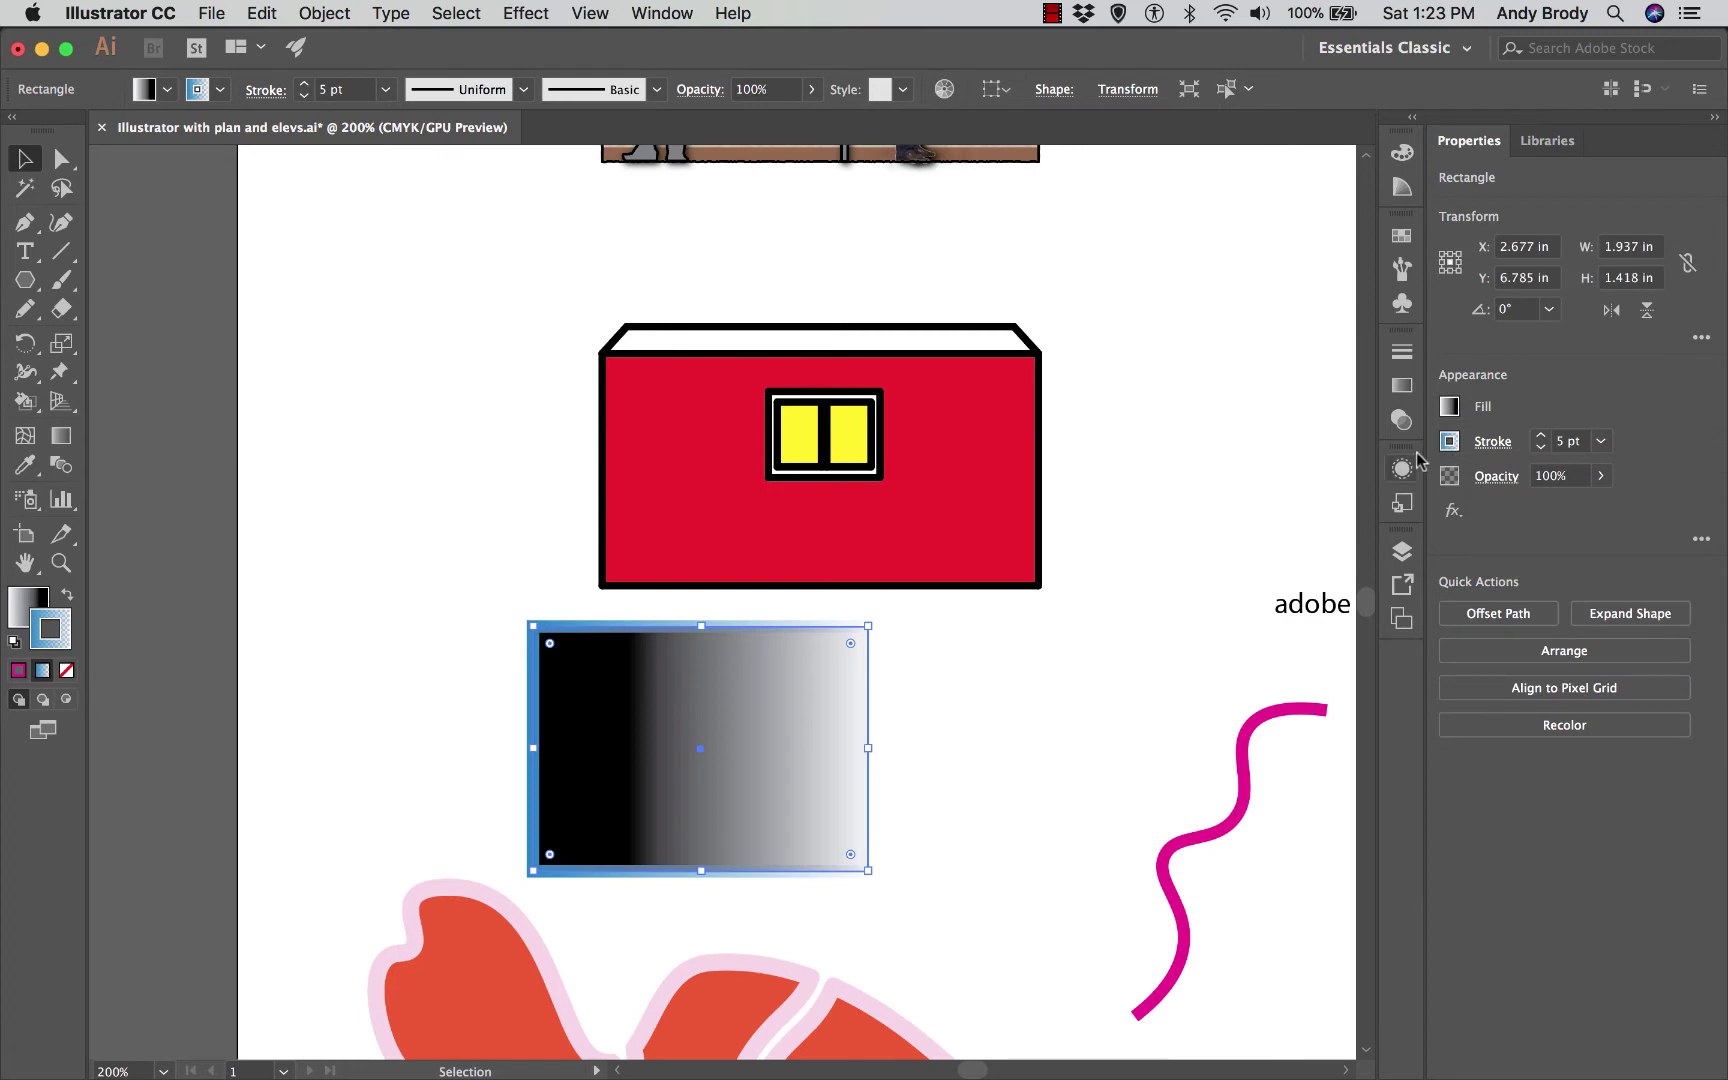
{"action": "left_click", "coordinate": [1402, 387]}
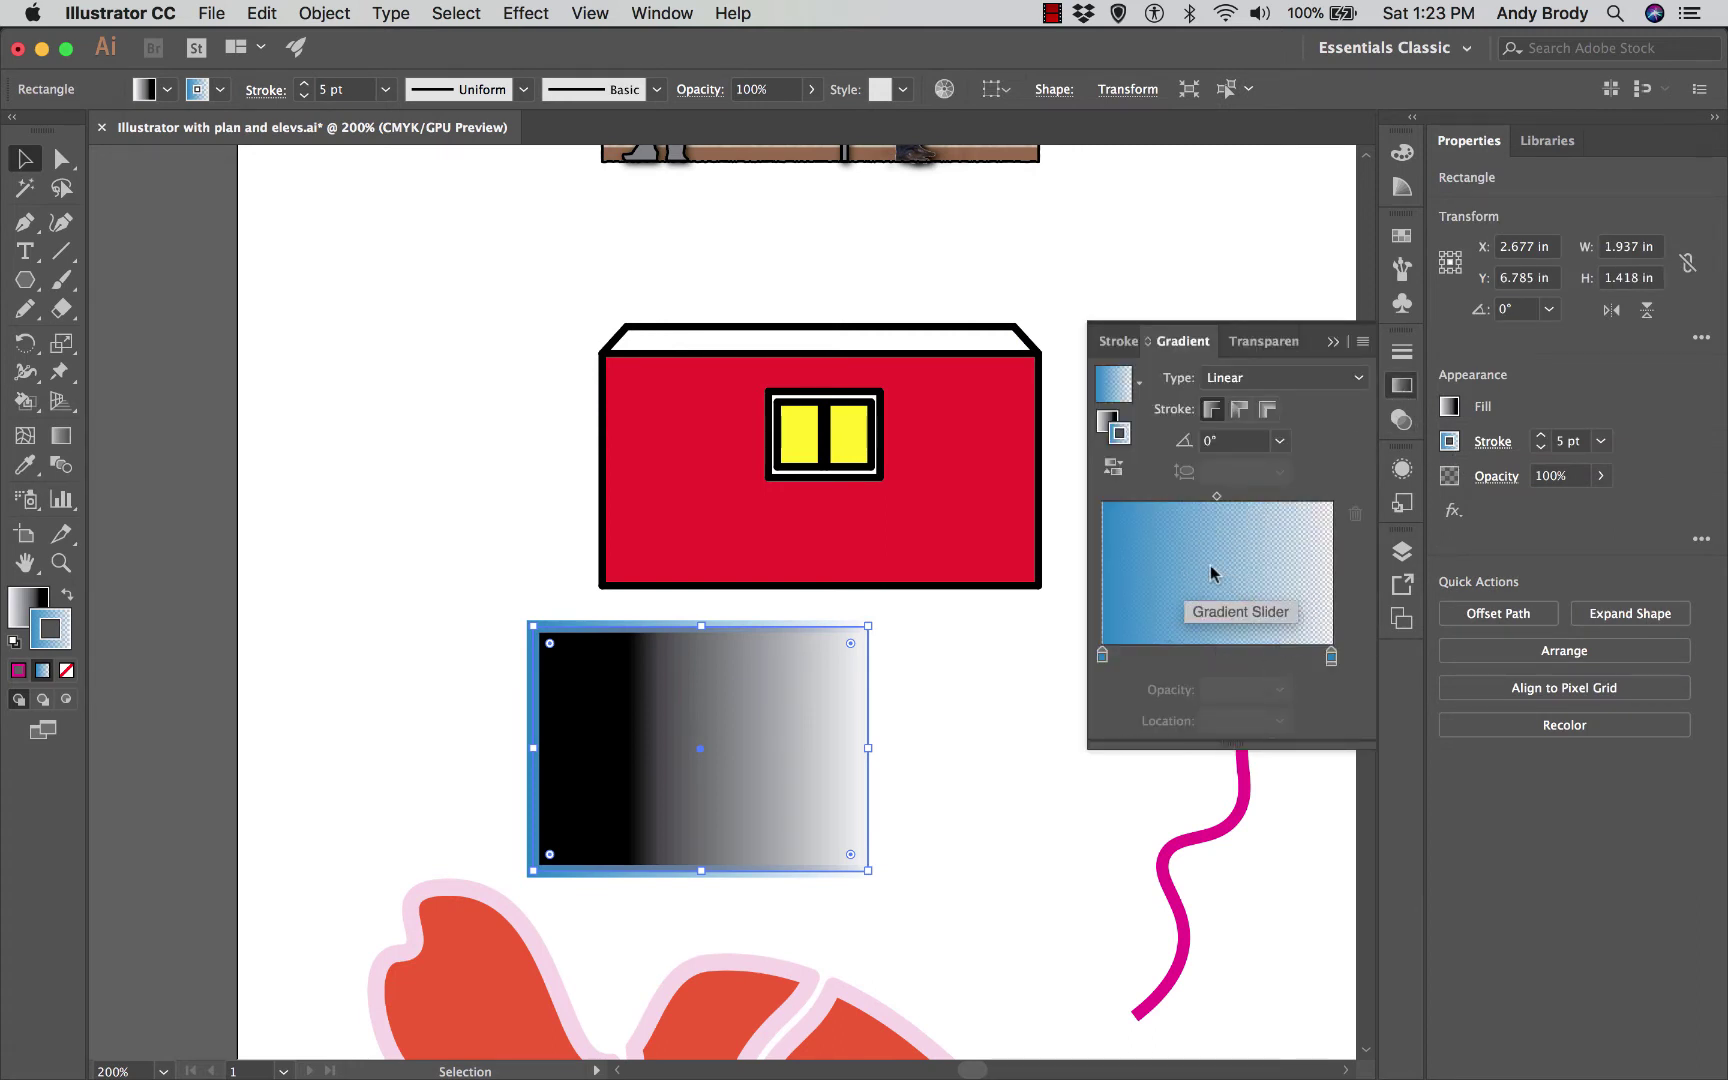
{"action": "double_click", "coordinate": [1331, 657]}
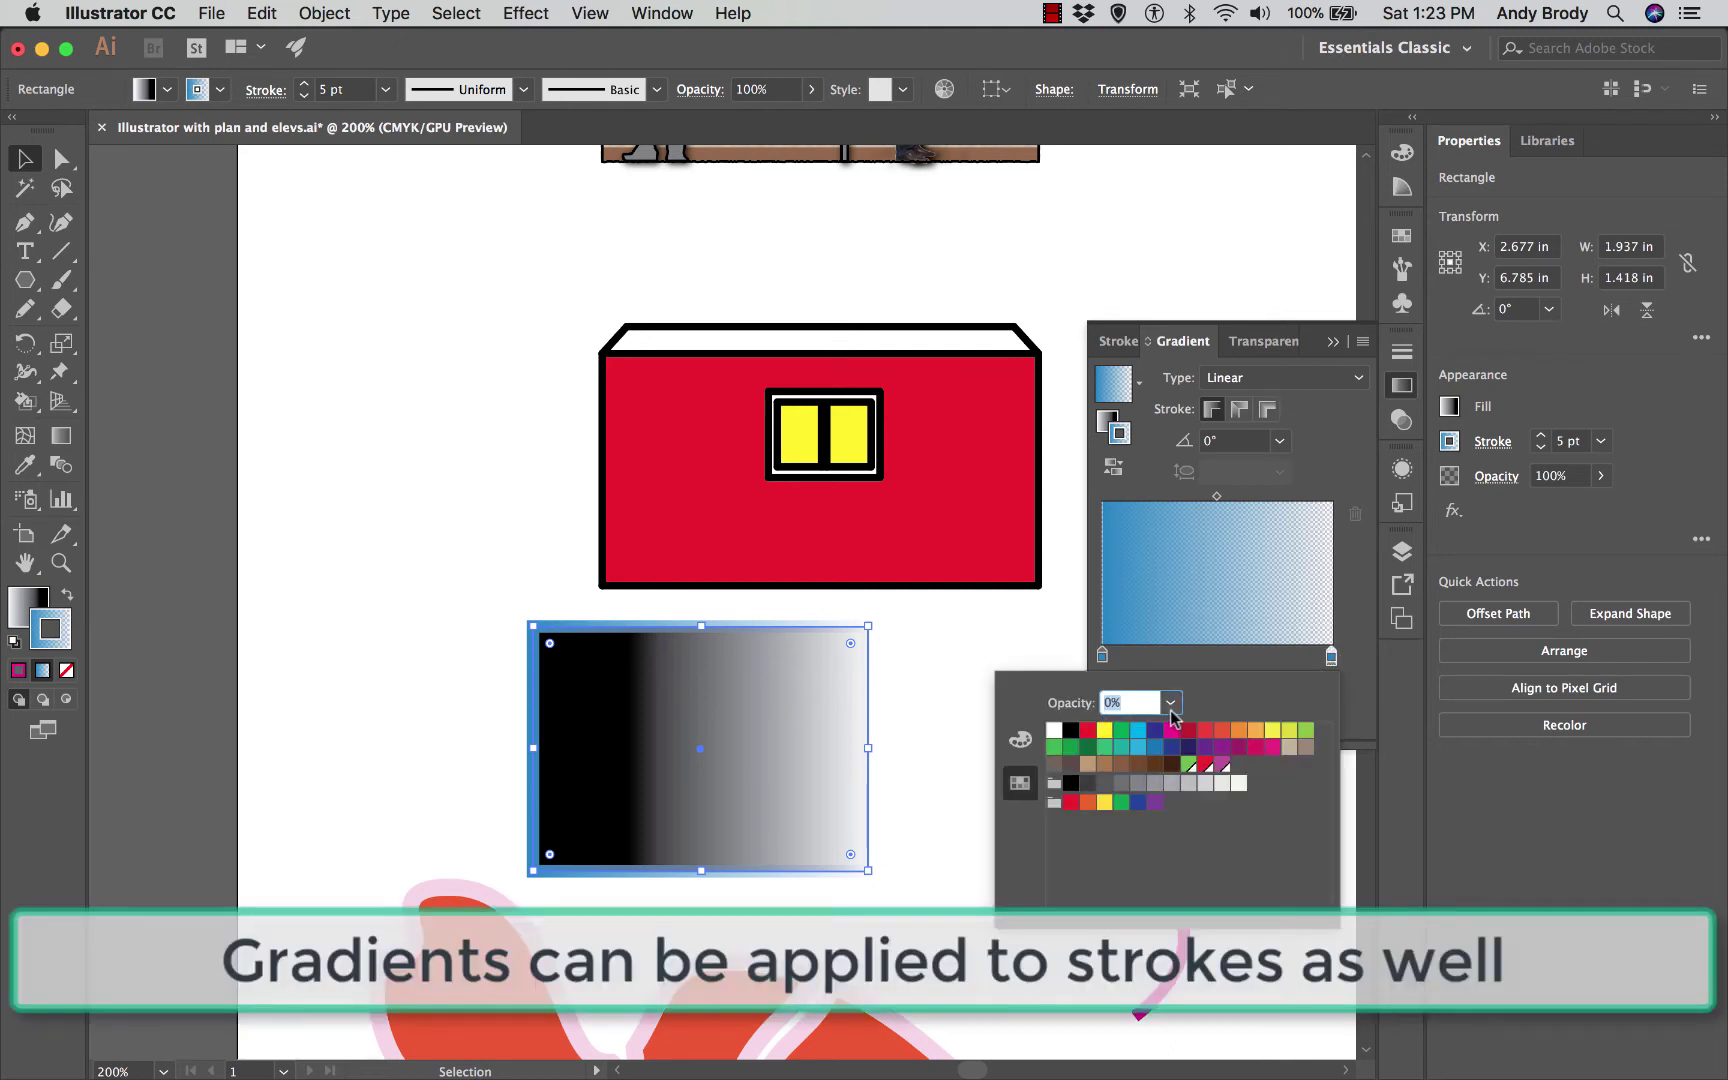
{"action": "left_click", "coordinate": [1170, 703]}
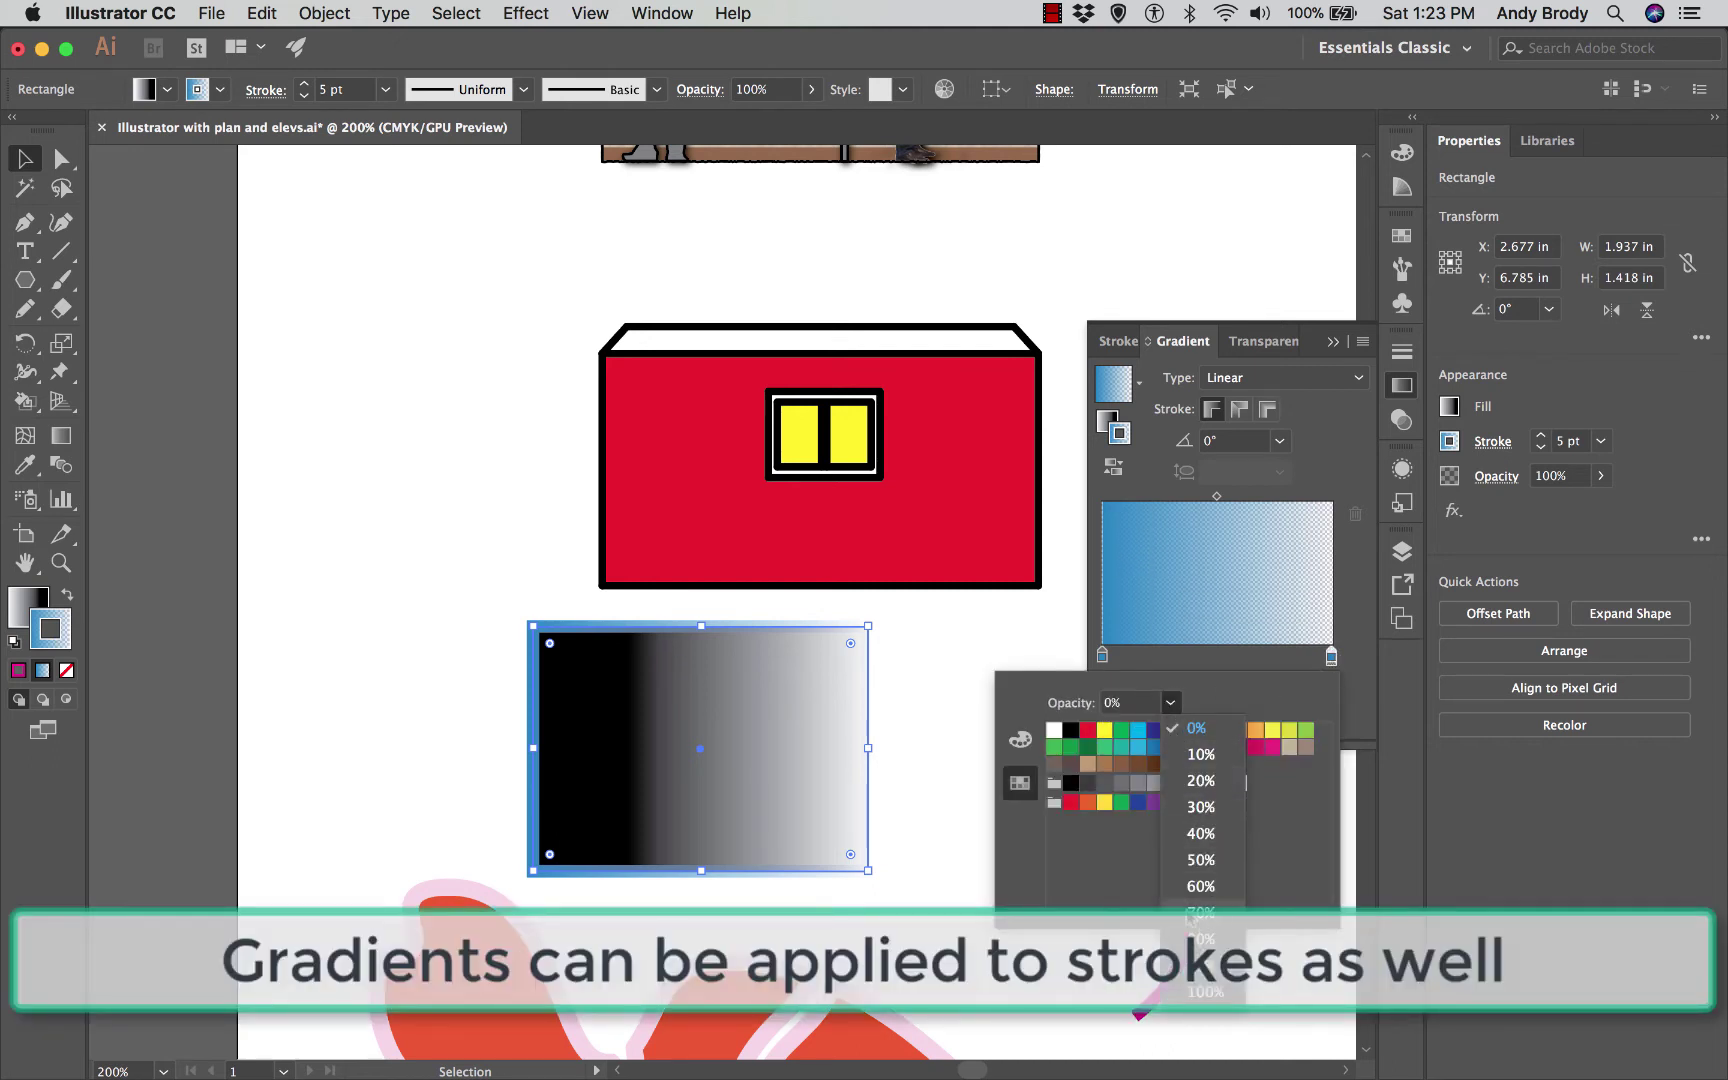
{"action": "left_click", "coordinate": [1207, 992]}
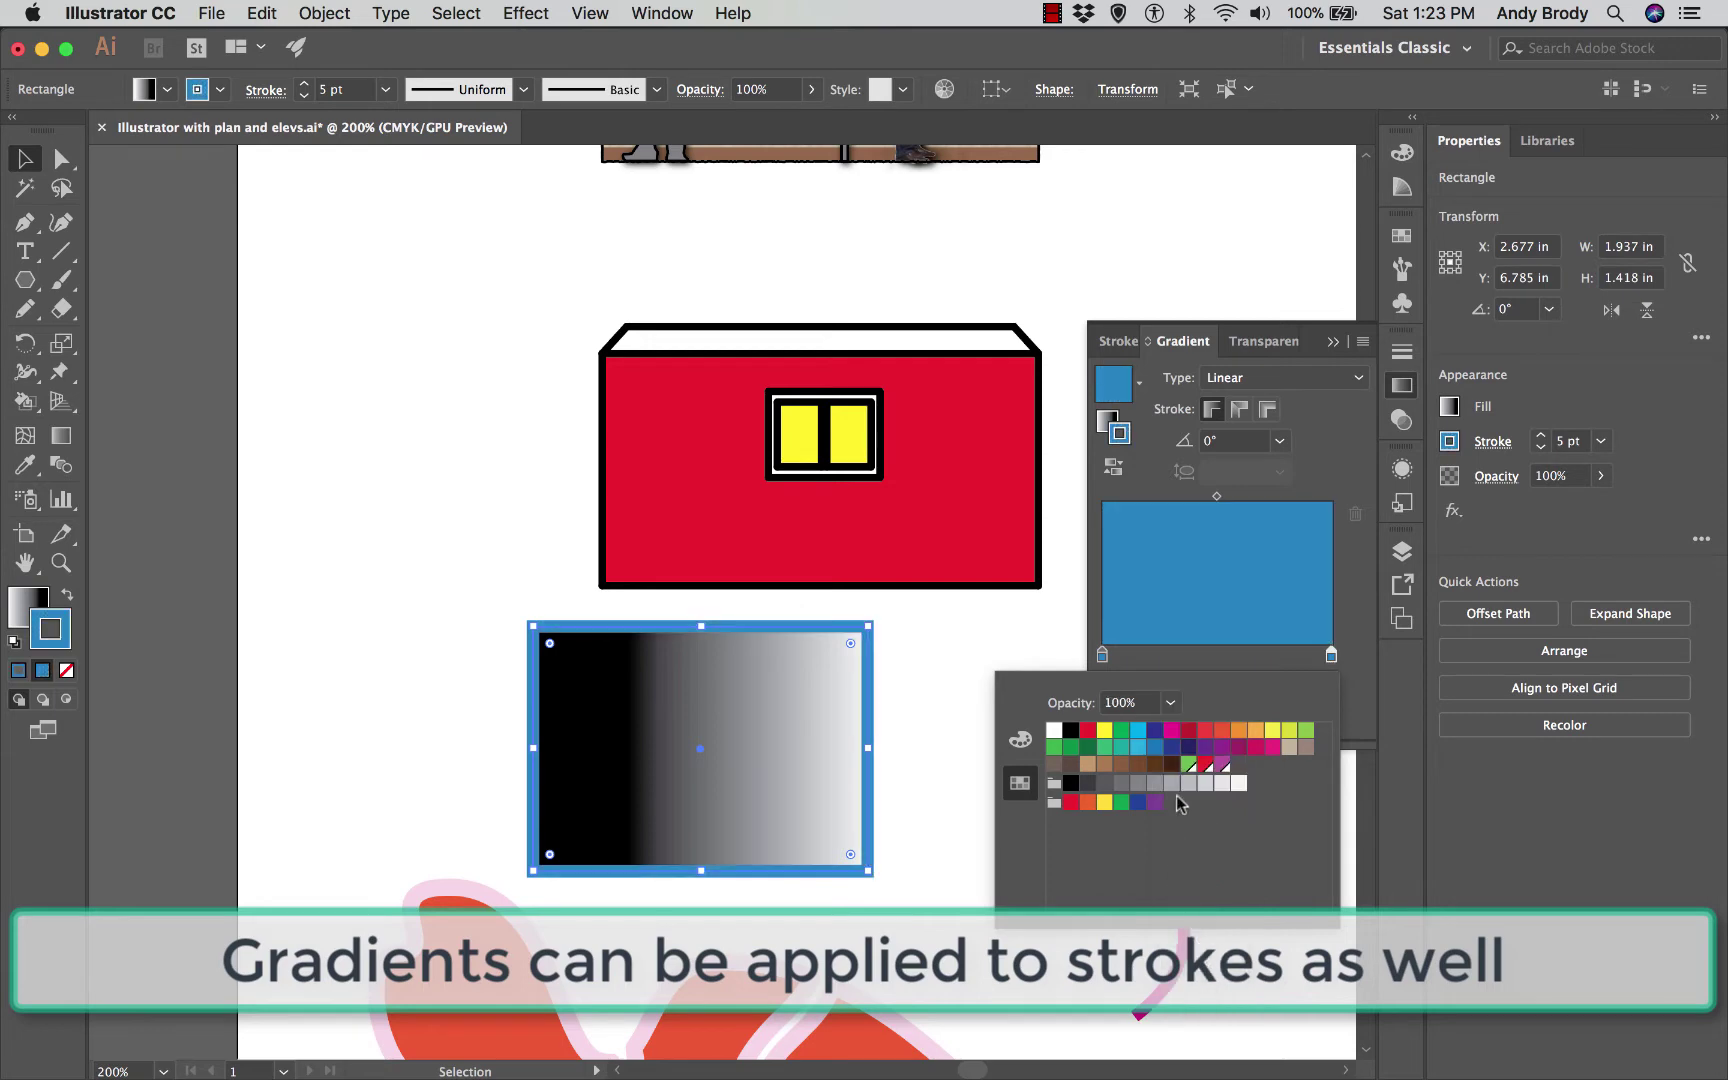
{"action": "left_click", "coordinate": [1306, 732]}
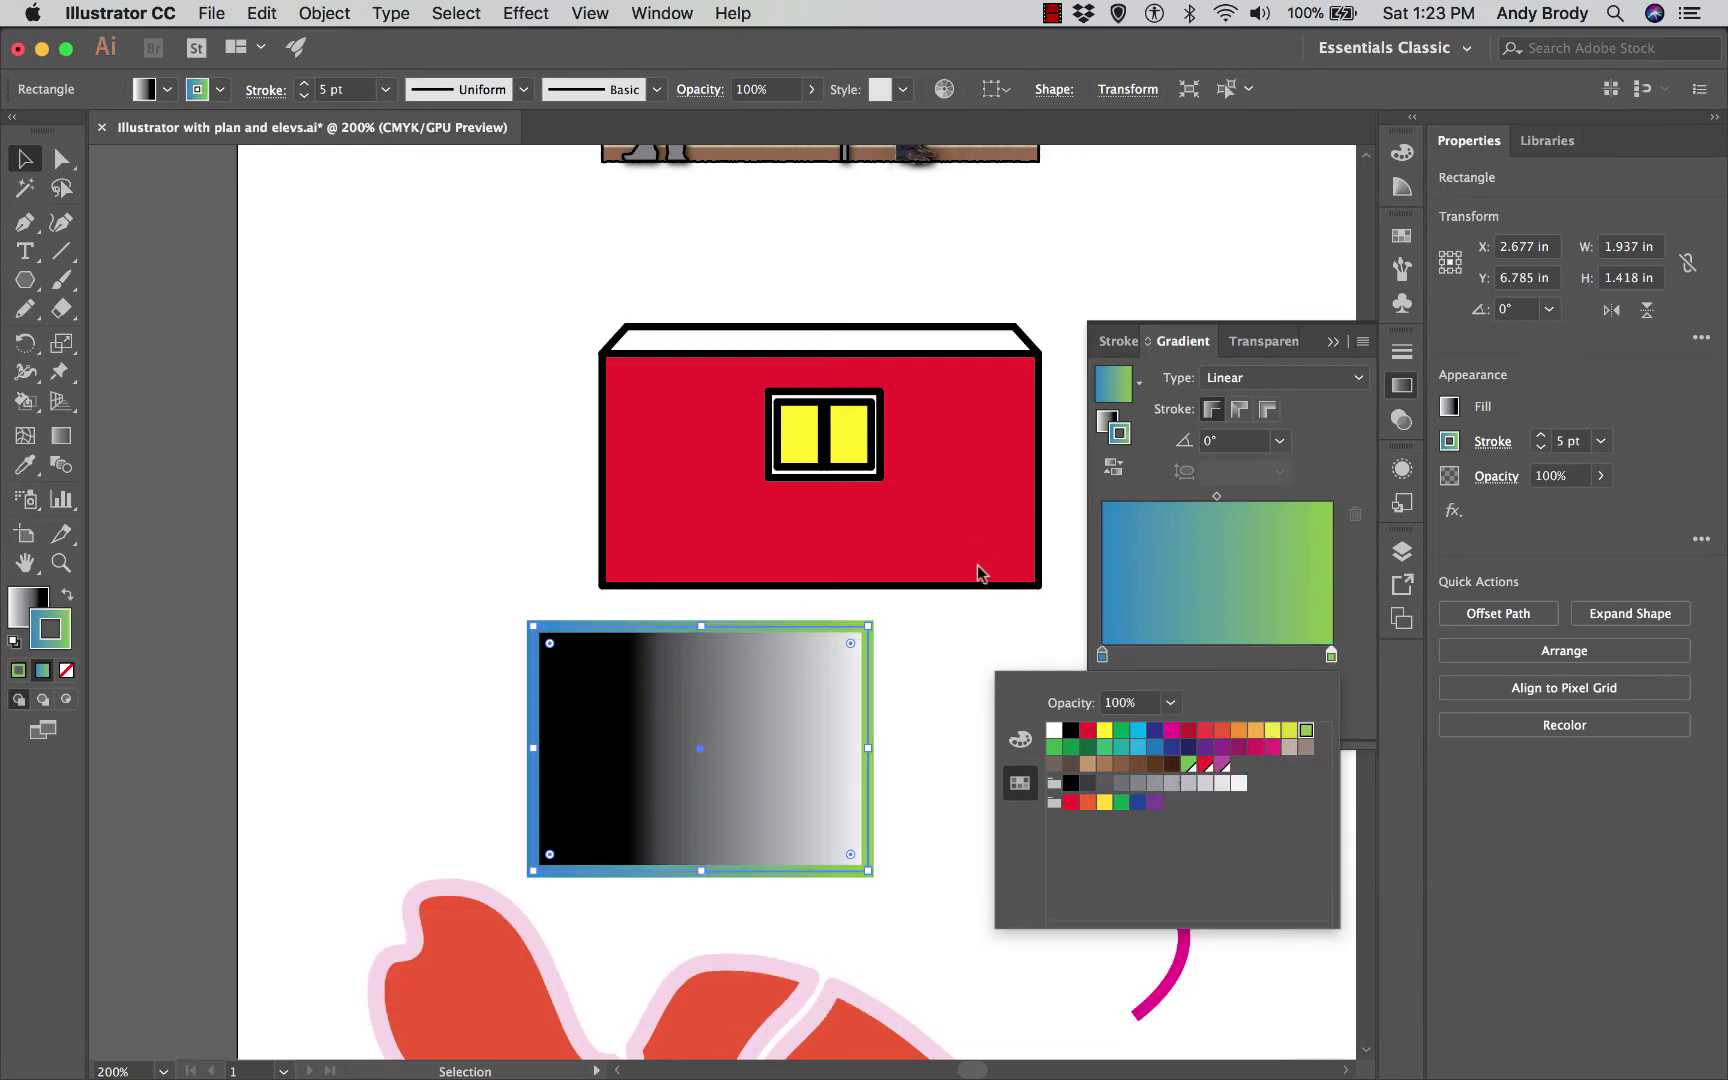
{"action": "left_click", "coordinate": [1003, 638]}
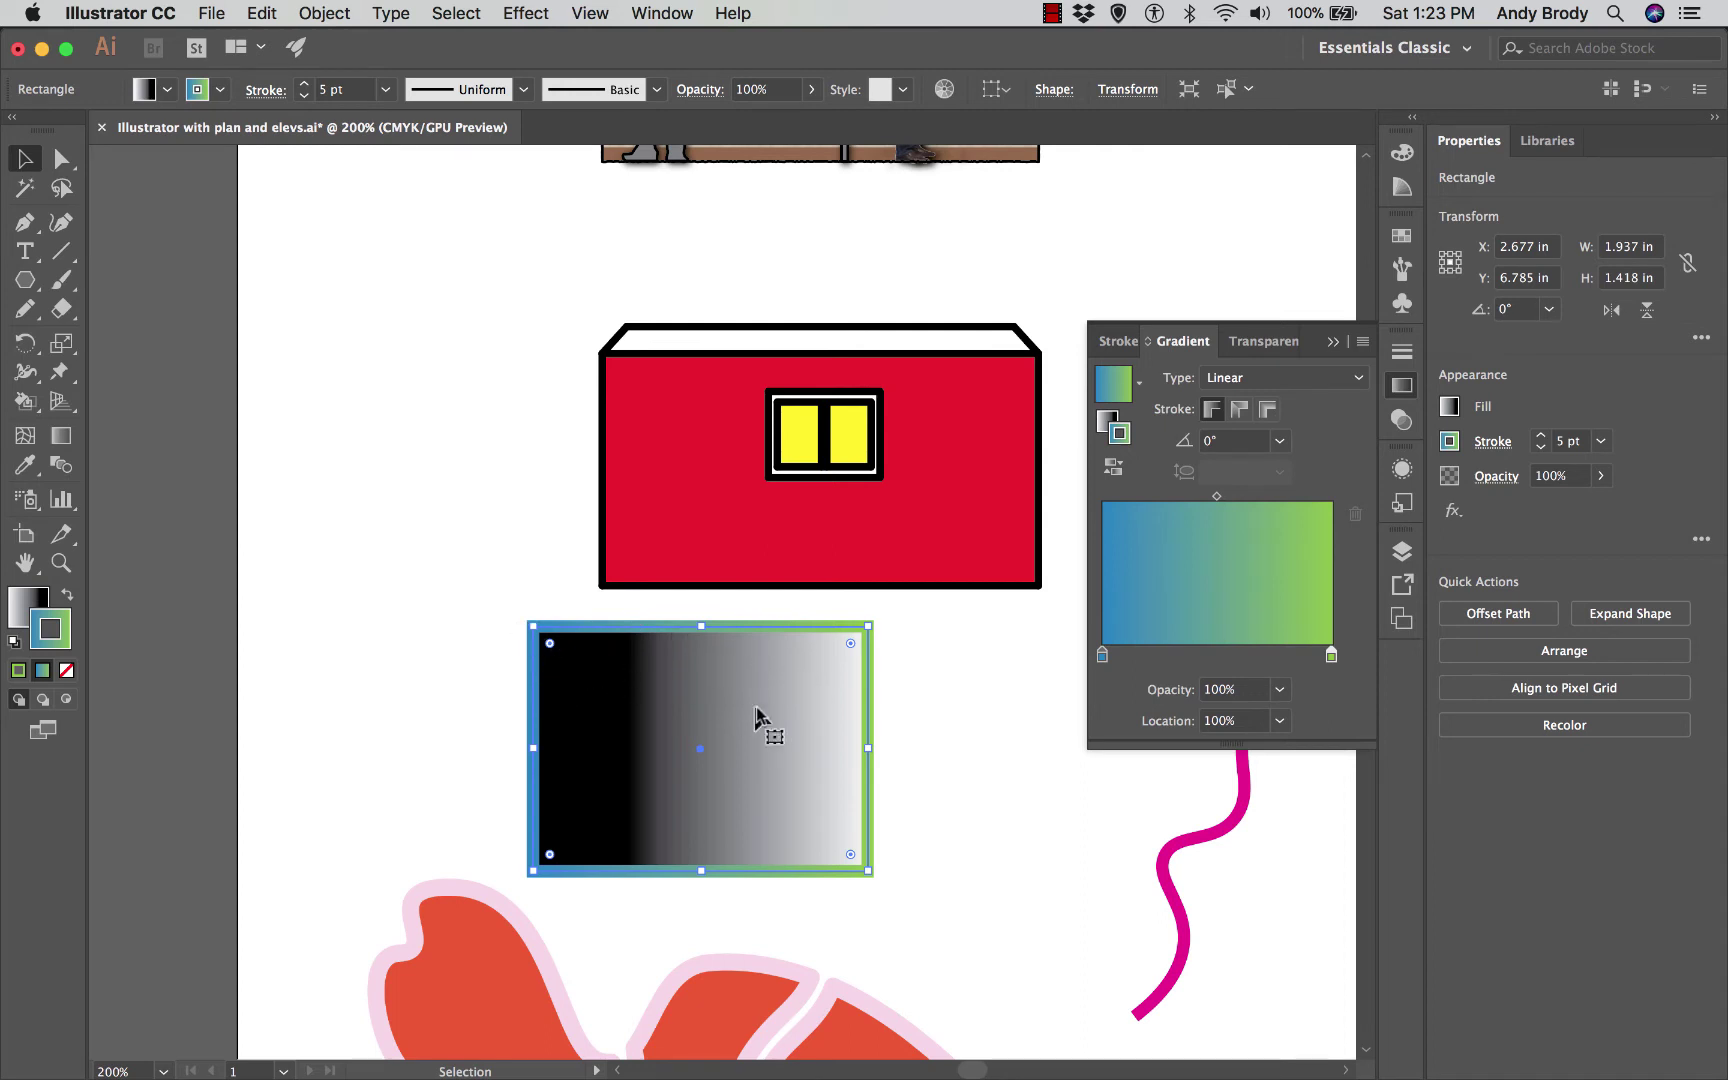
Step: Set the light green end stop of the rectangle's stroke gradient to 0% opacity and deselect the rectangle
{"action": "double_click", "coordinate": [1331, 656]}
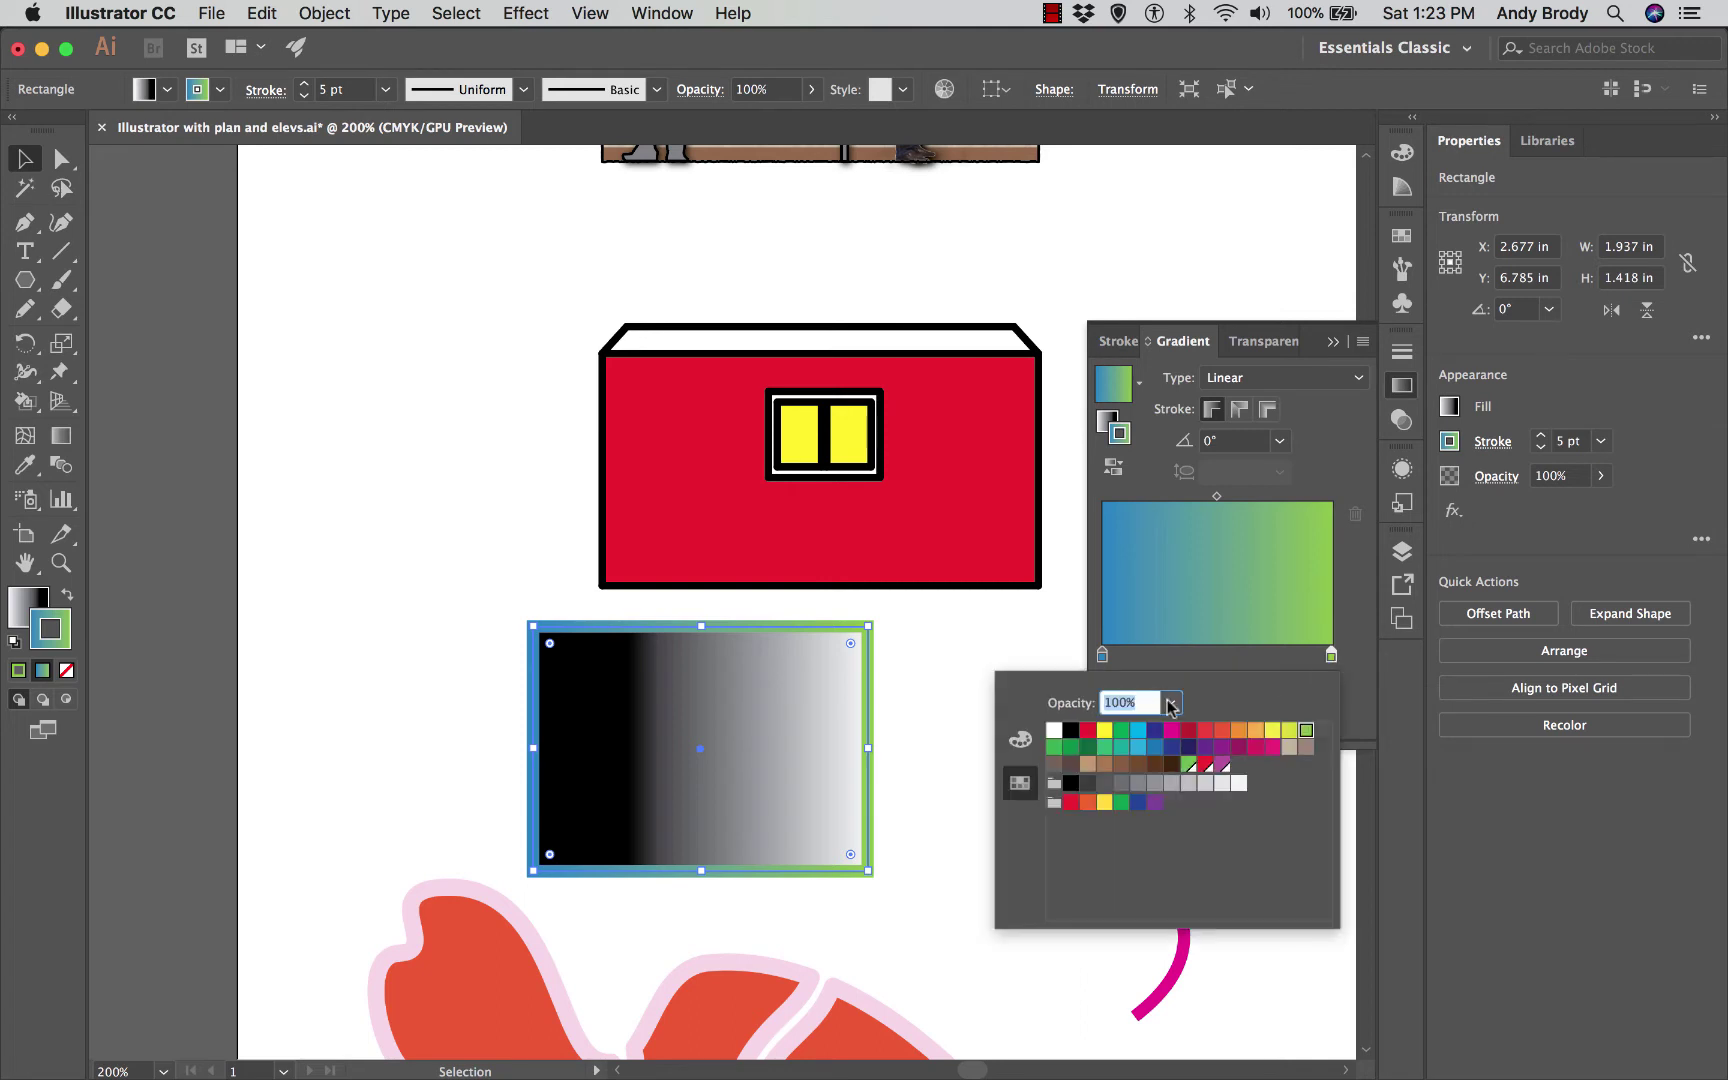
{"action": "left_click", "coordinate": [1170, 705]}
{"action": "left_click", "coordinate": [1195, 722]}
{"action": "left_click", "coordinate": [948, 652]}
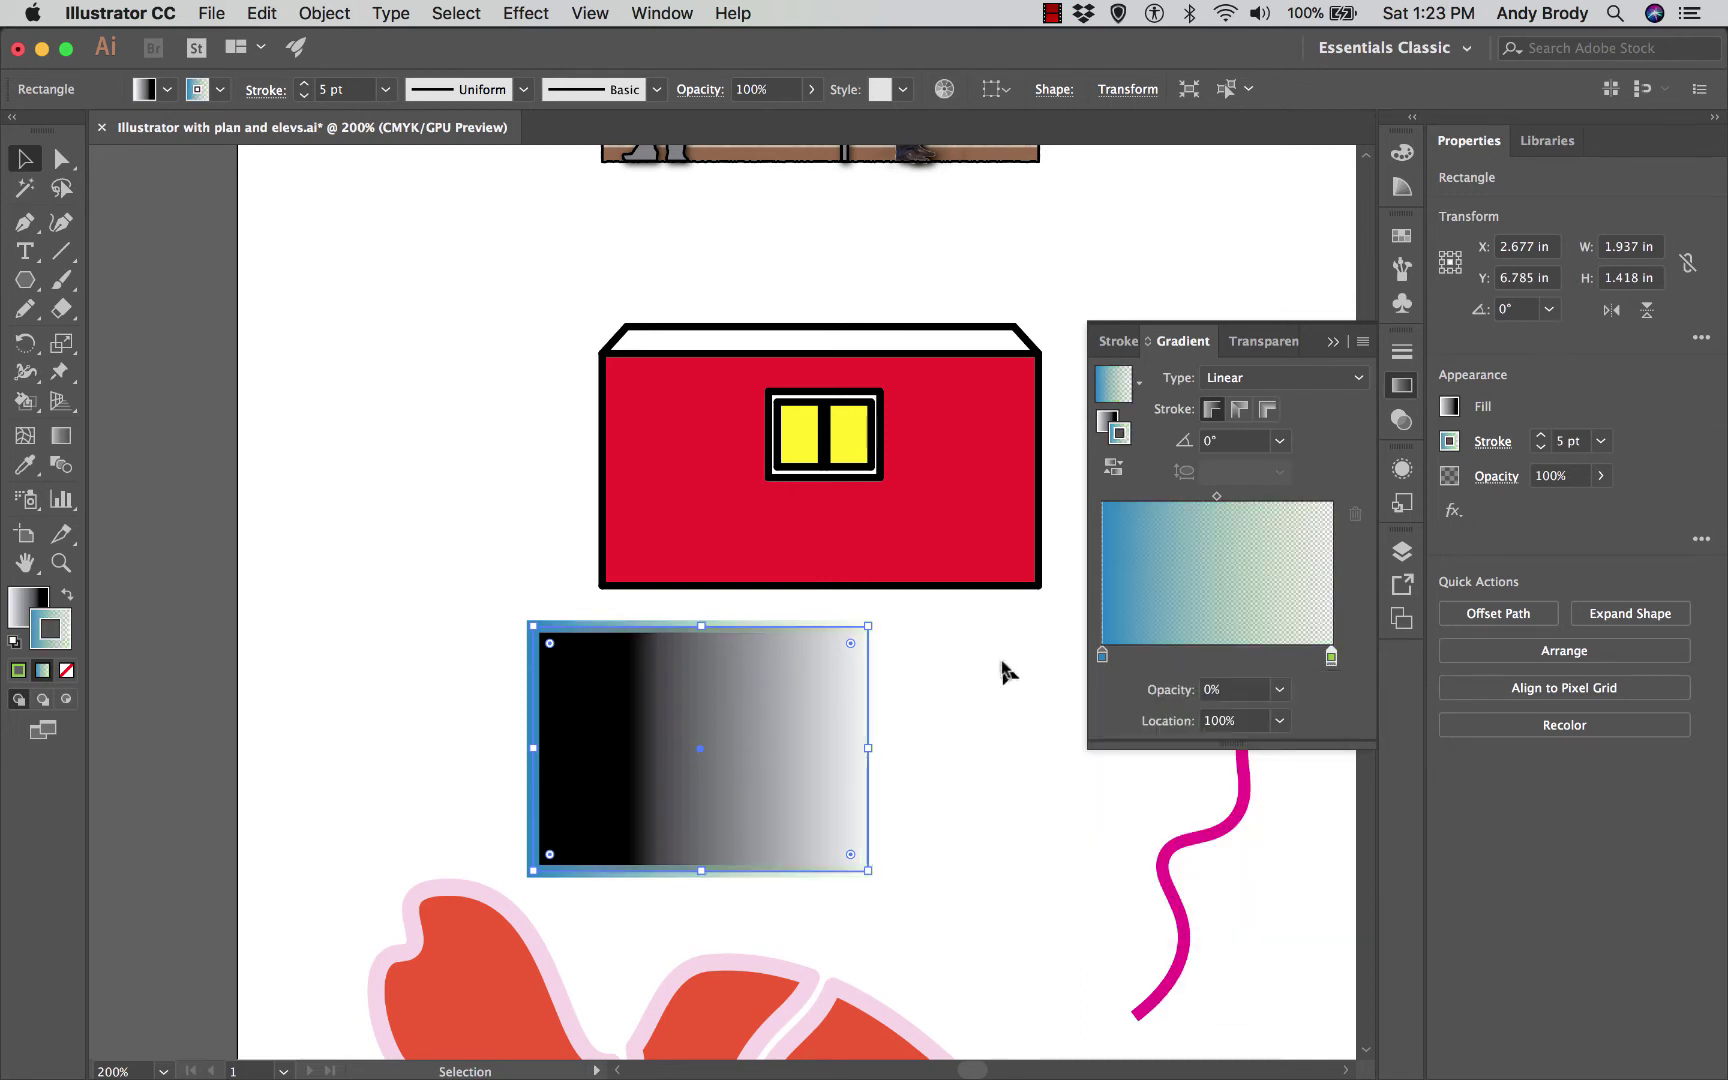
{"action": "left_click", "coordinate": [444, 494]}
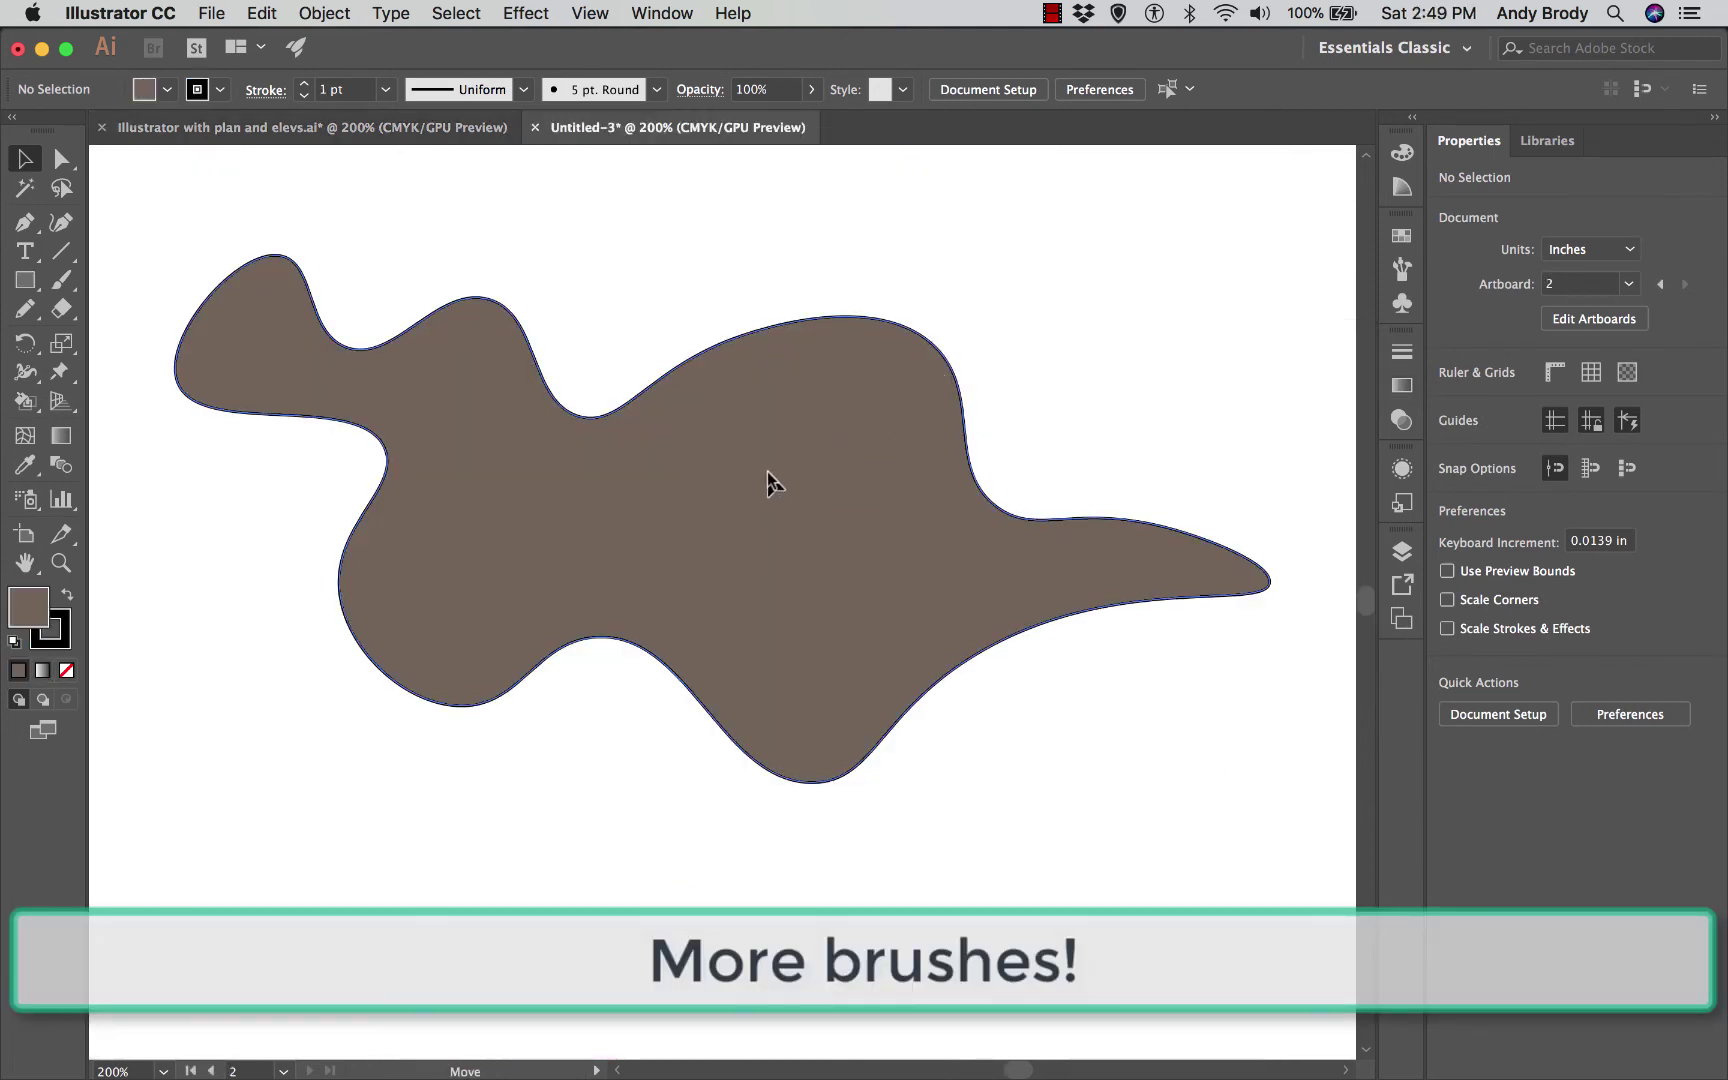
Step: Nudge the brown freeform shape slightly, give its stroke the double-bulge variable width profile and a 5 pt weight, and deselect it
{"action": "left_click_drag", "start_coordinate": [767, 471], "coordinate": [778, 494]}
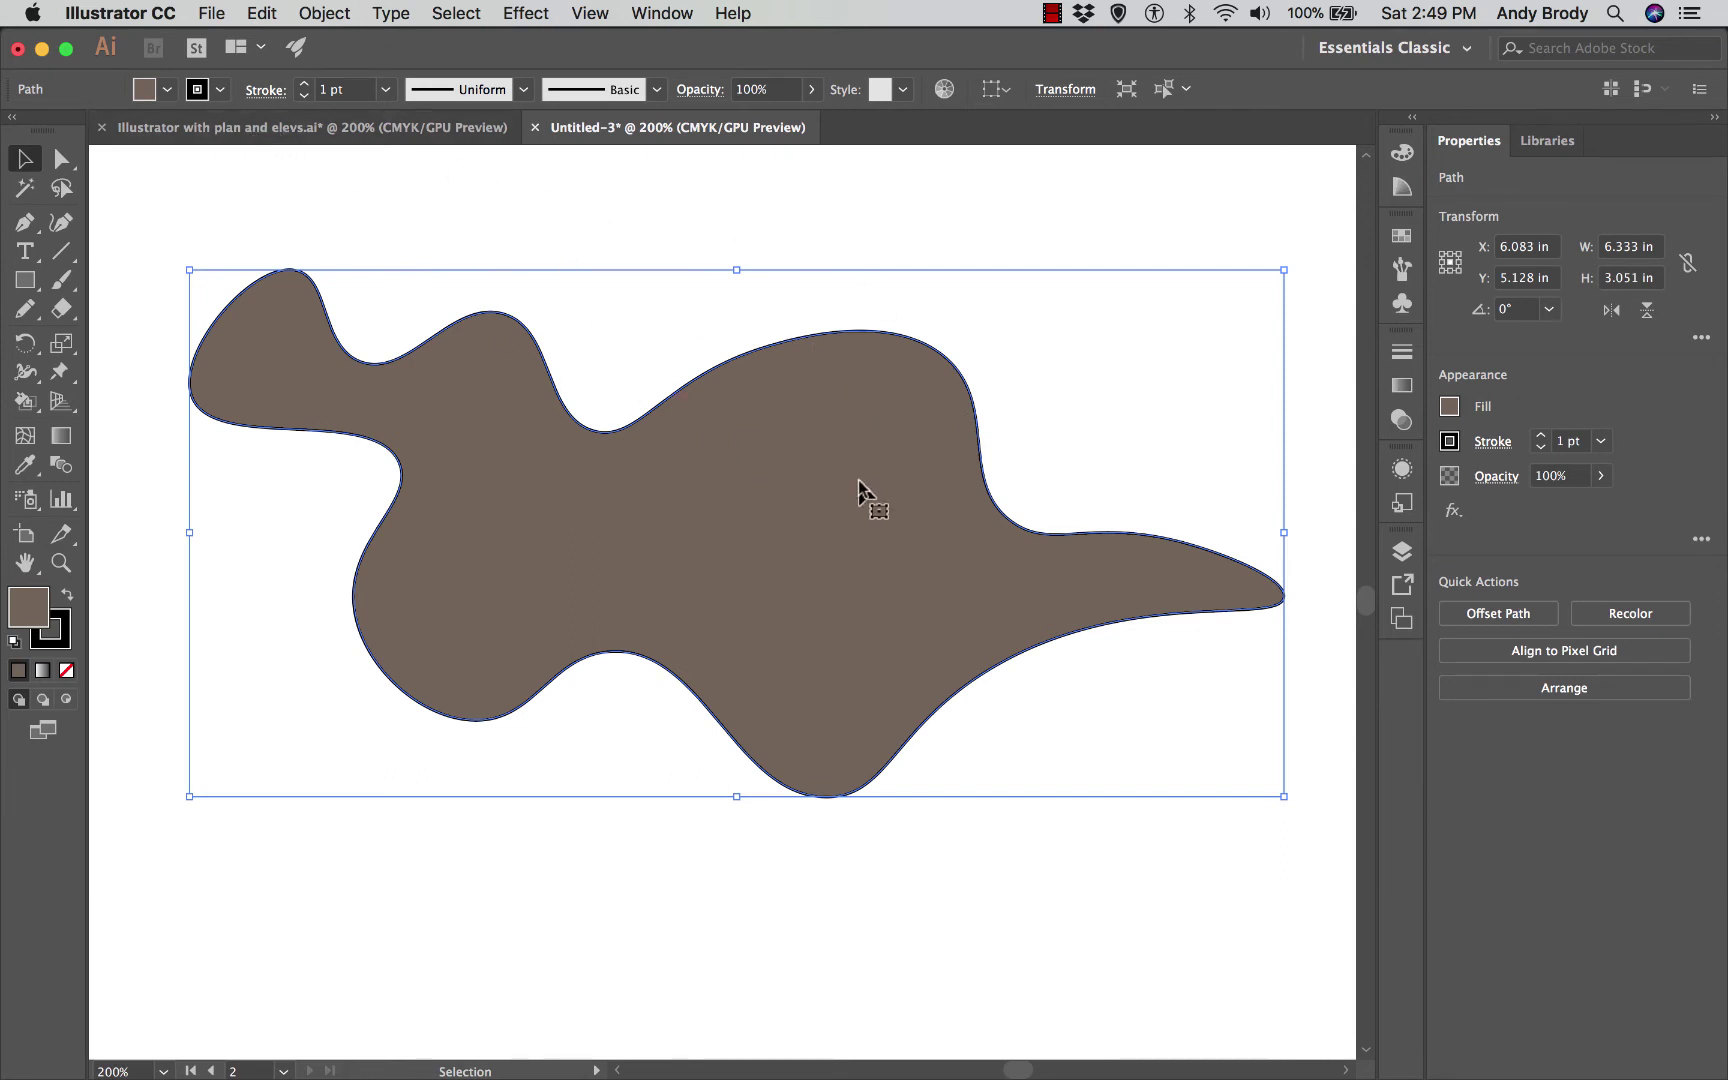
{"action": "left_click", "coordinate": [622, 234]}
{"action": "left_click", "coordinate": [572, 433]}
{"action": "left_click", "coordinate": [523, 92]}
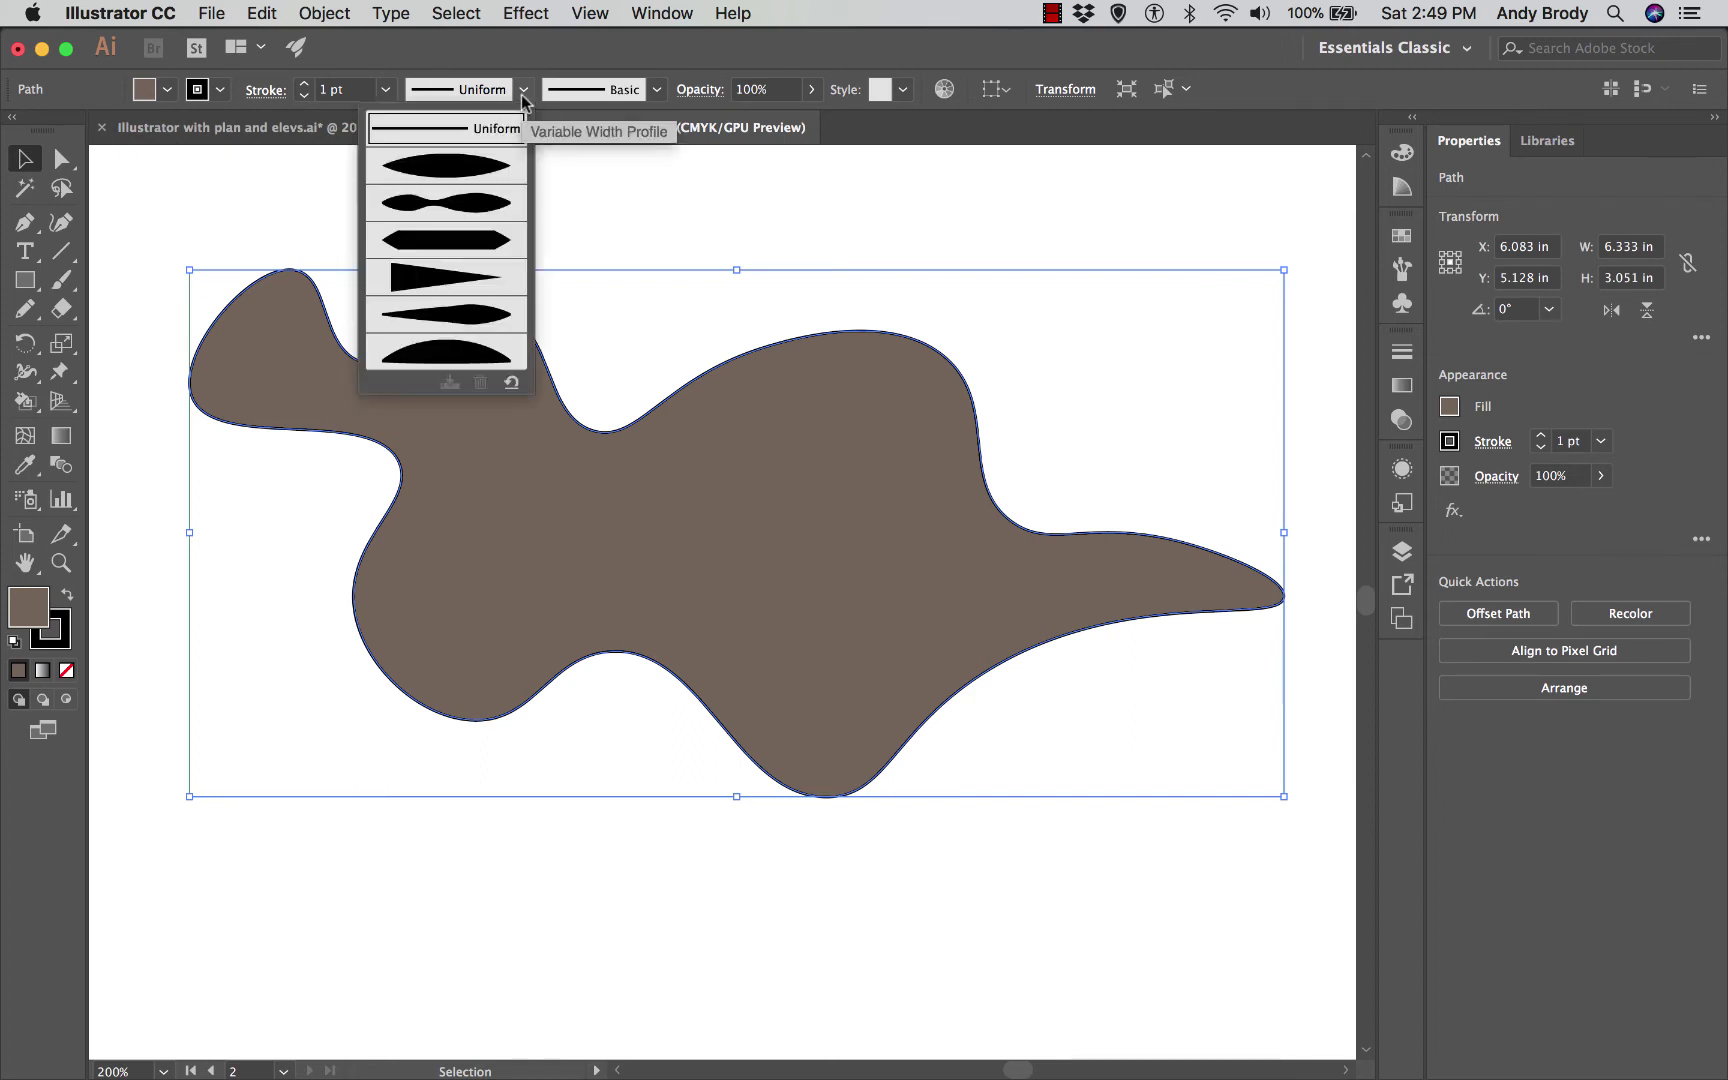
{"action": "left_click", "coordinate": [478, 206]}
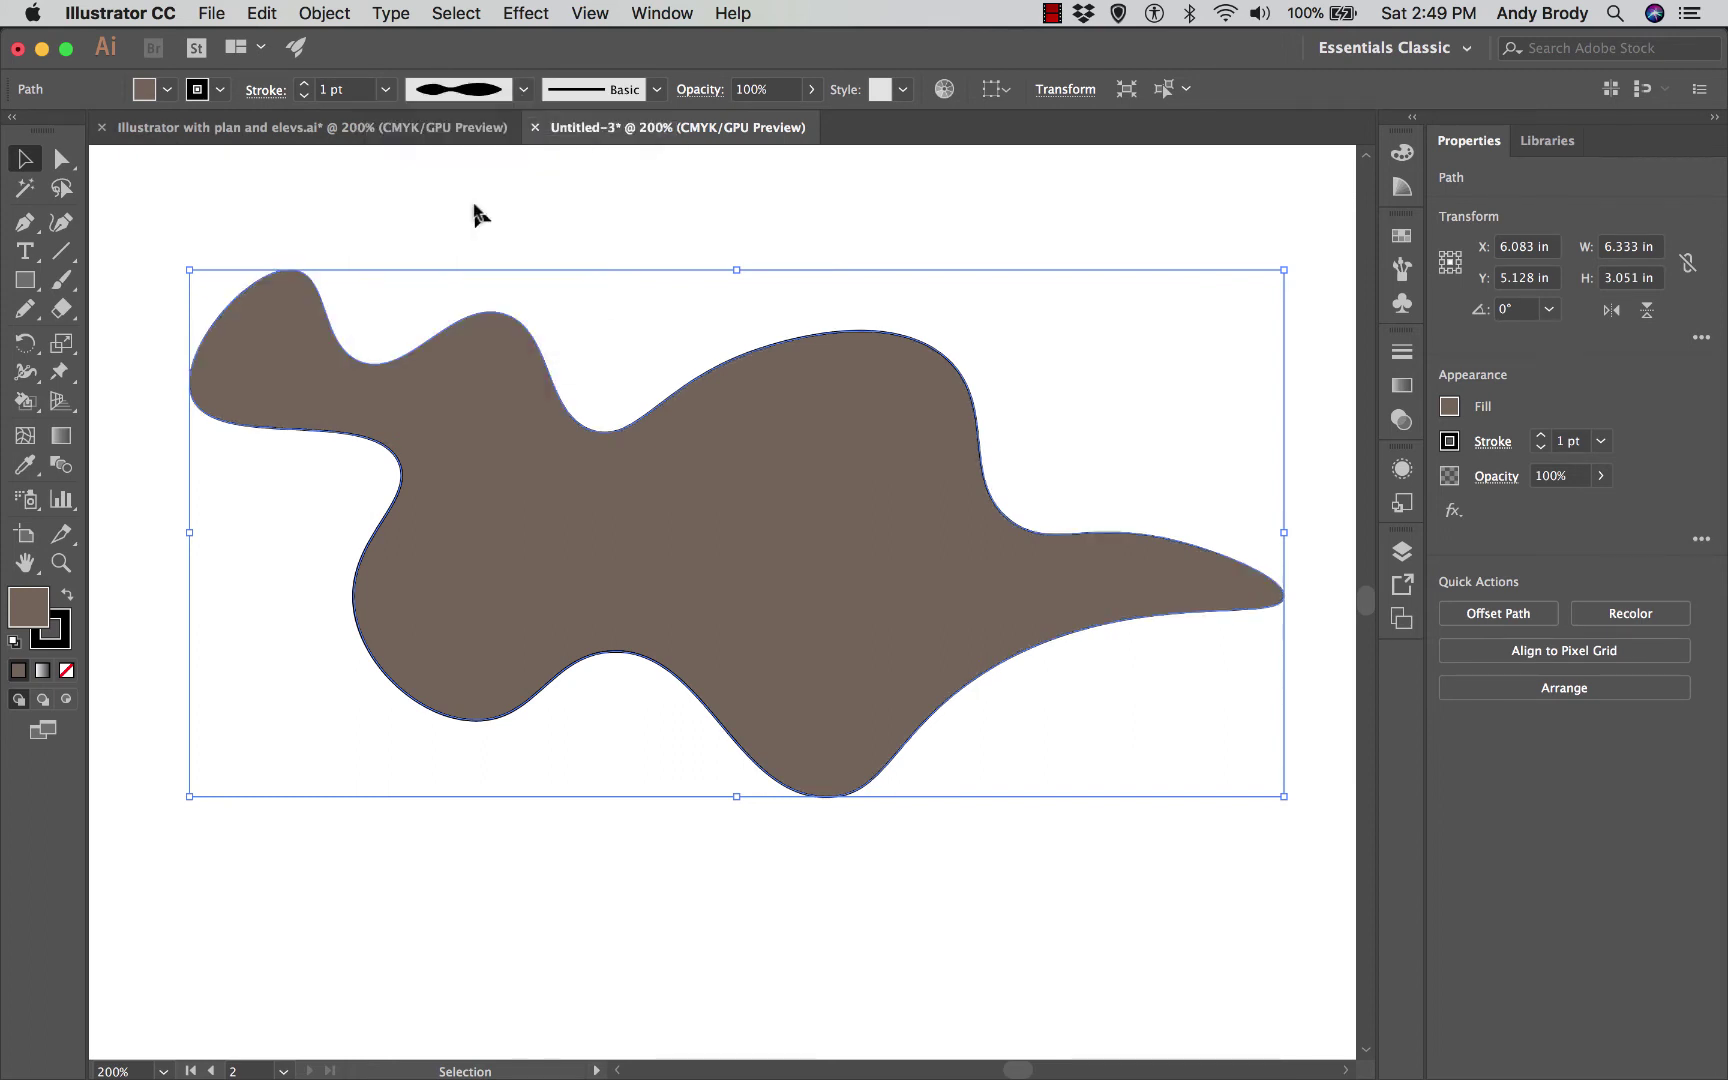
{"action": "left_click", "coordinate": [386, 89]}
{"action": "left_click", "coordinate": [420, 318]}
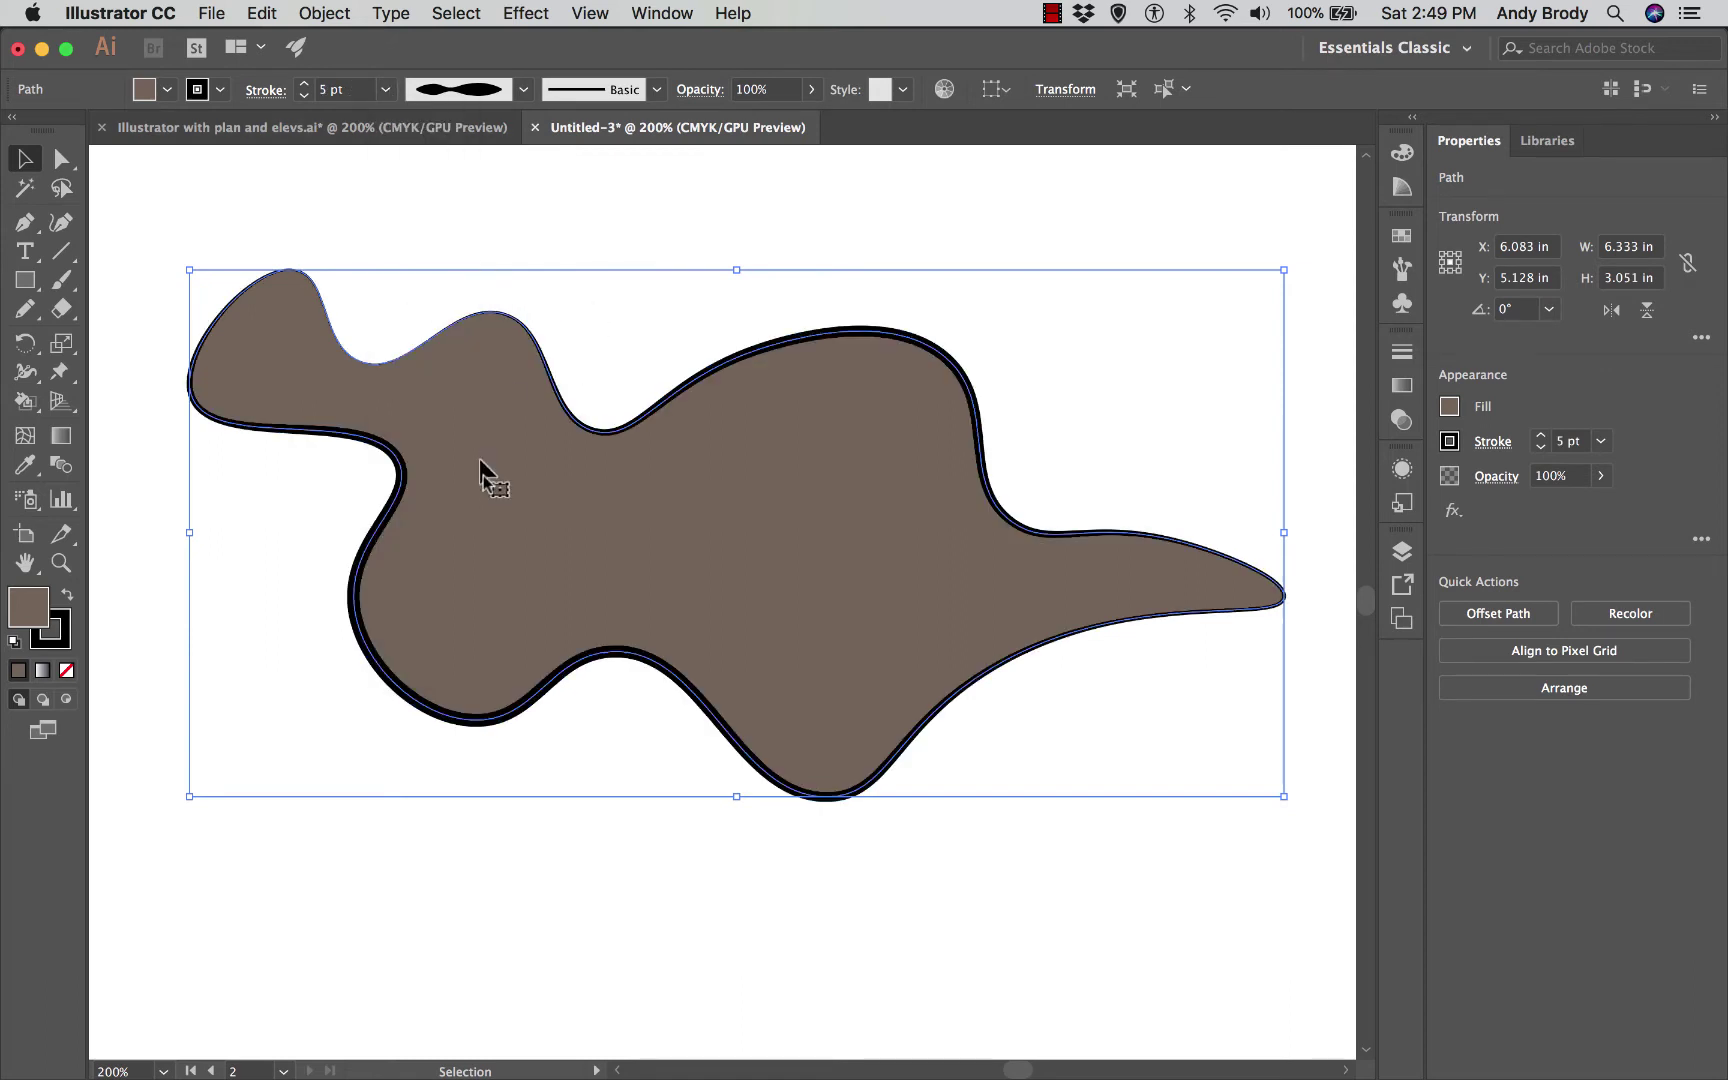
{"action": "left_click", "coordinate": [1040, 756]}
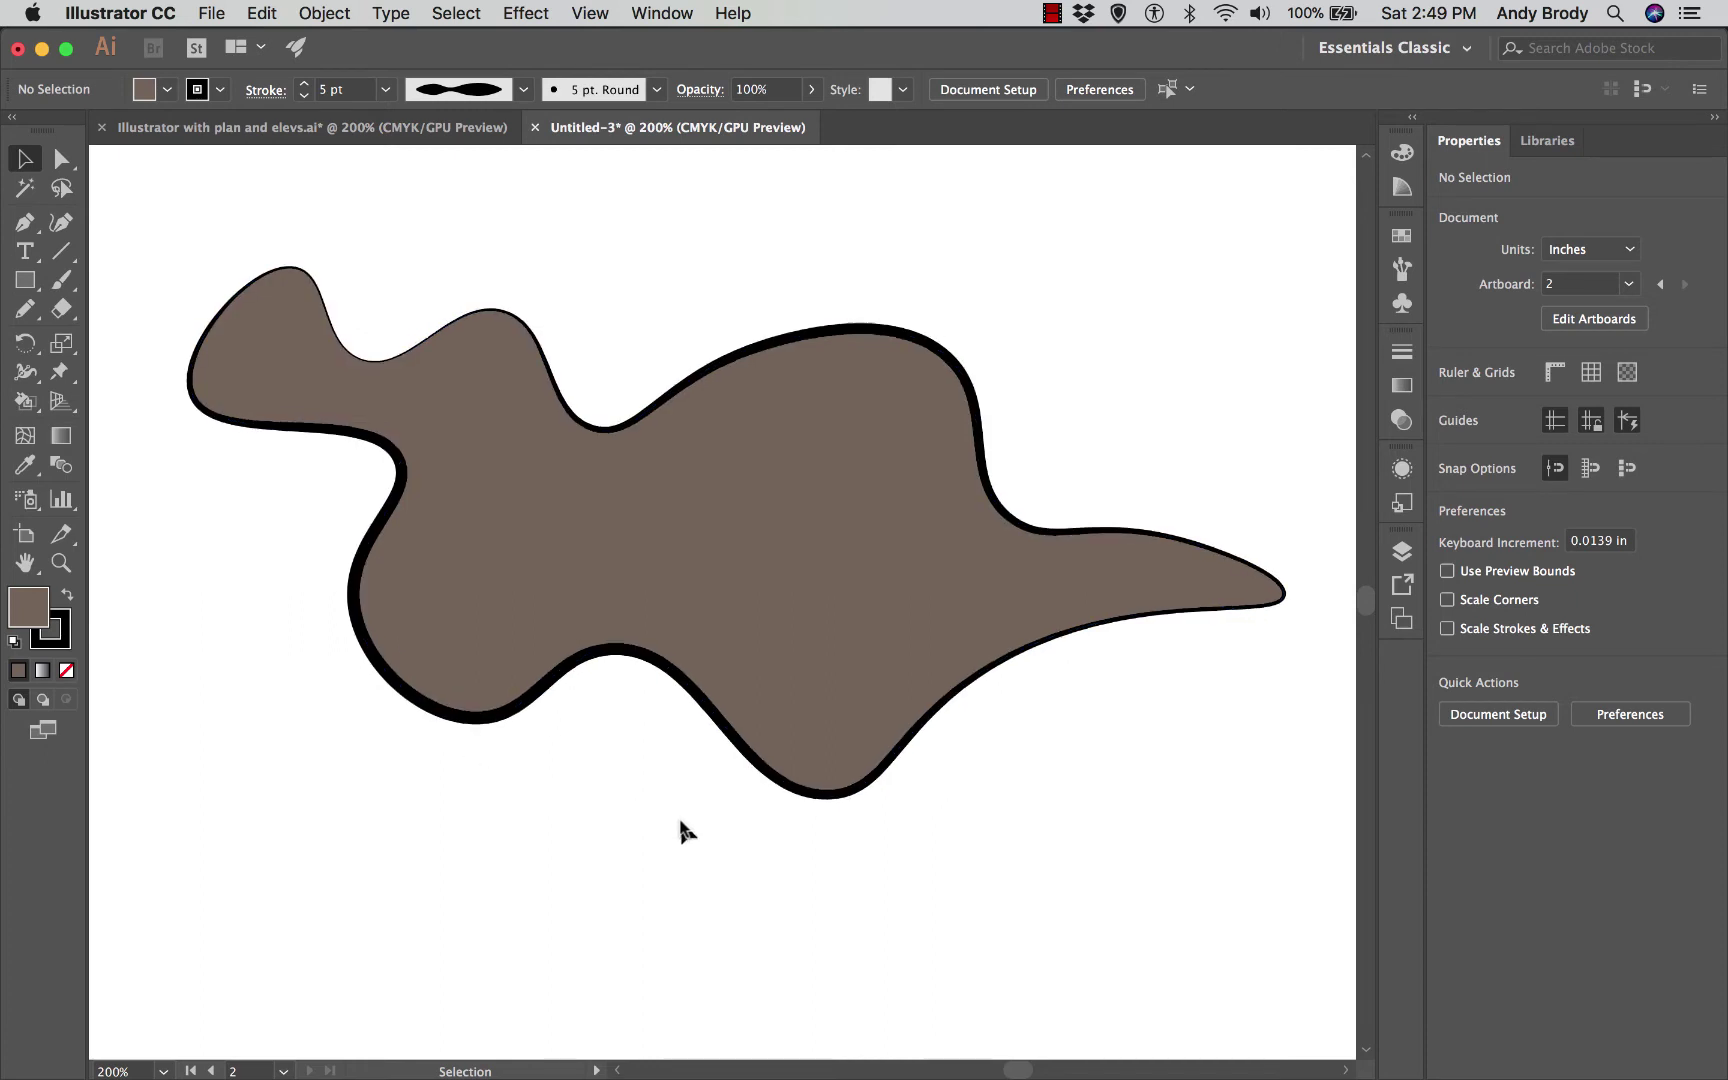
Step: With nothing selected, look at another variable width profile and set the default profile to Uniform
{"action": "left_click", "coordinate": [524, 90]}
{"action": "left_click", "coordinate": [476, 315]}
{"action": "left_click", "coordinate": [520, 92]}
{"action": "left_click", "coordinate": [476, 131]}
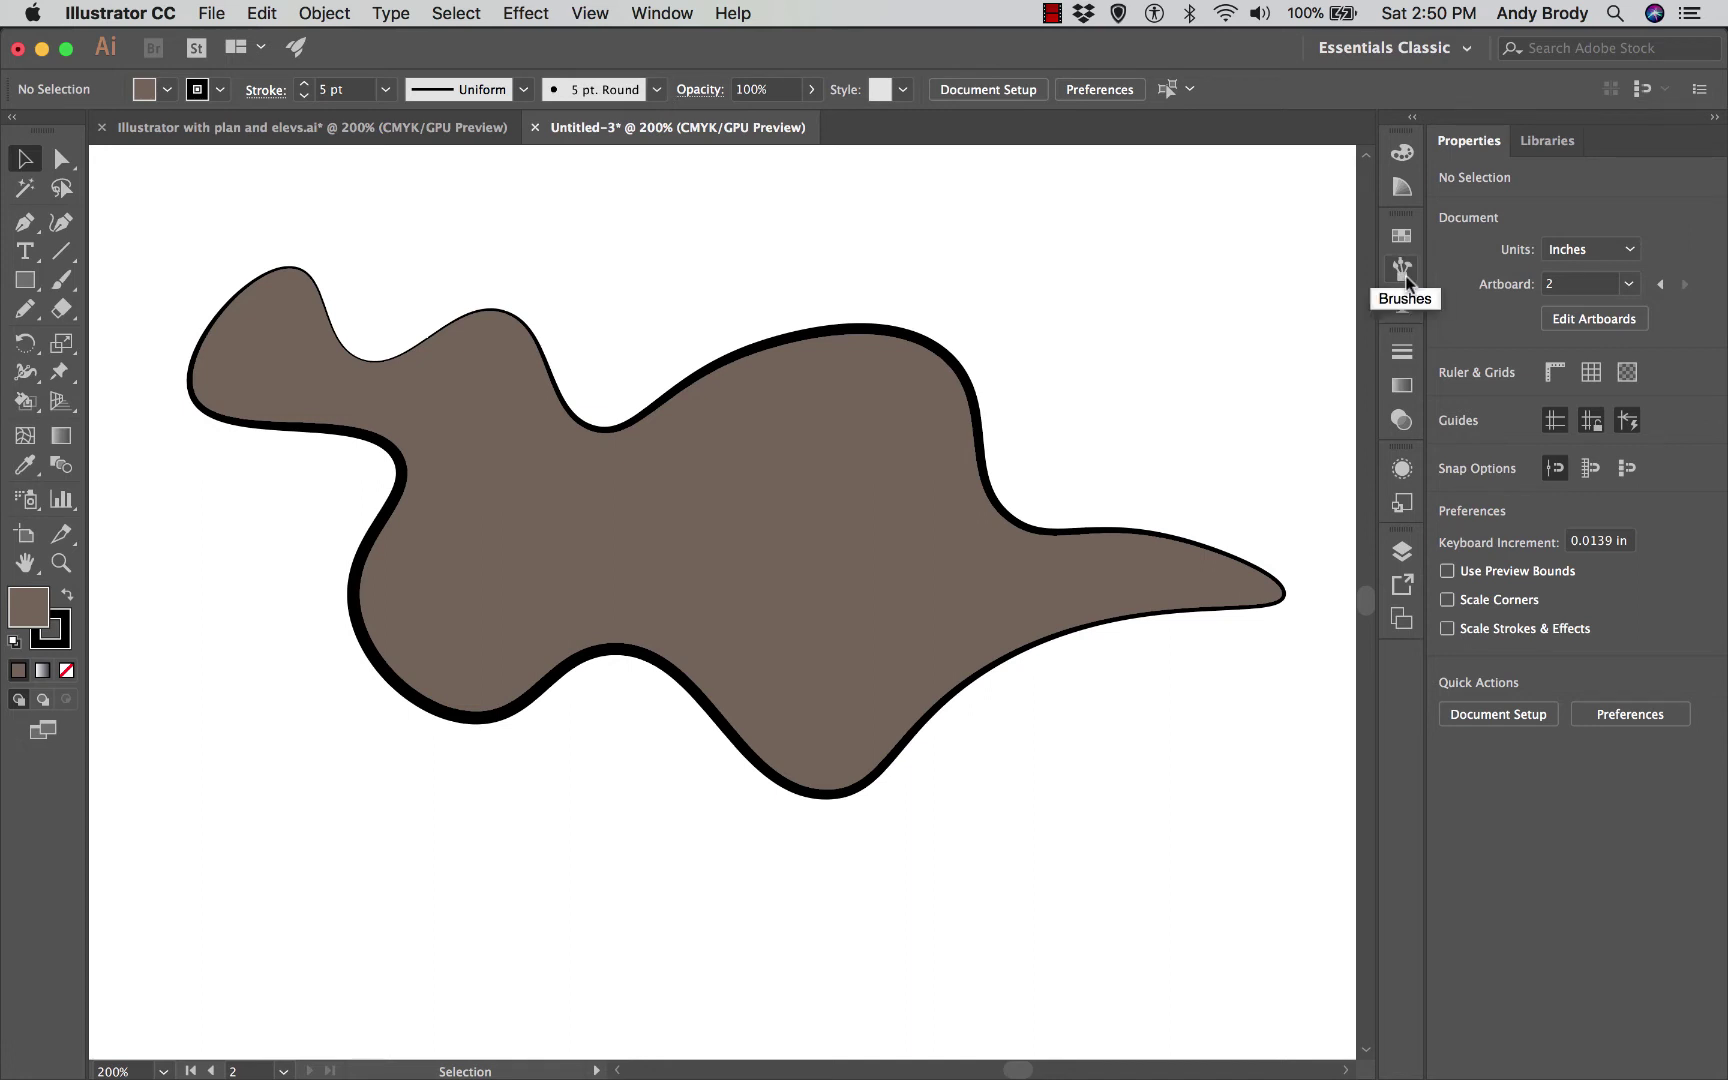
Step: Check the art brush options of the Charcoal - Feather brush and apply that brush to the brown shape's outline
{"action": "left_click", "coordinate": [1403, 268]}
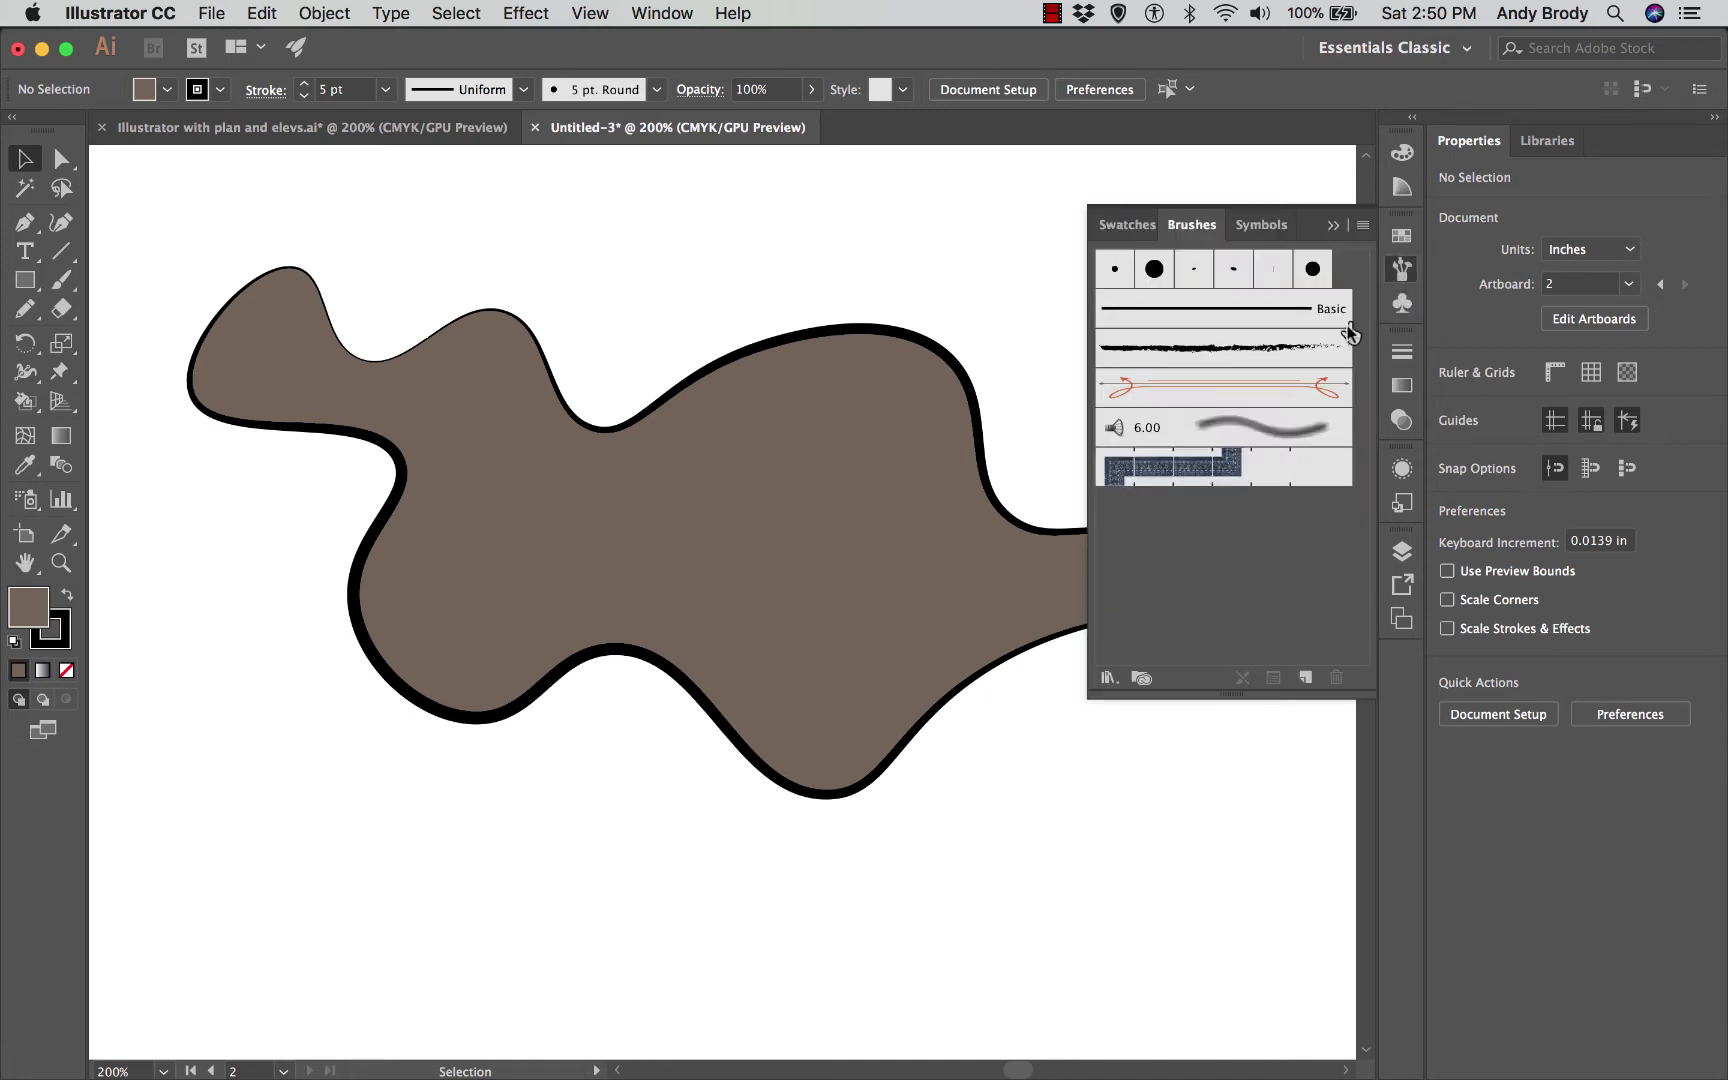
{"action": "left_click", "coordinate": [1250, 350]}
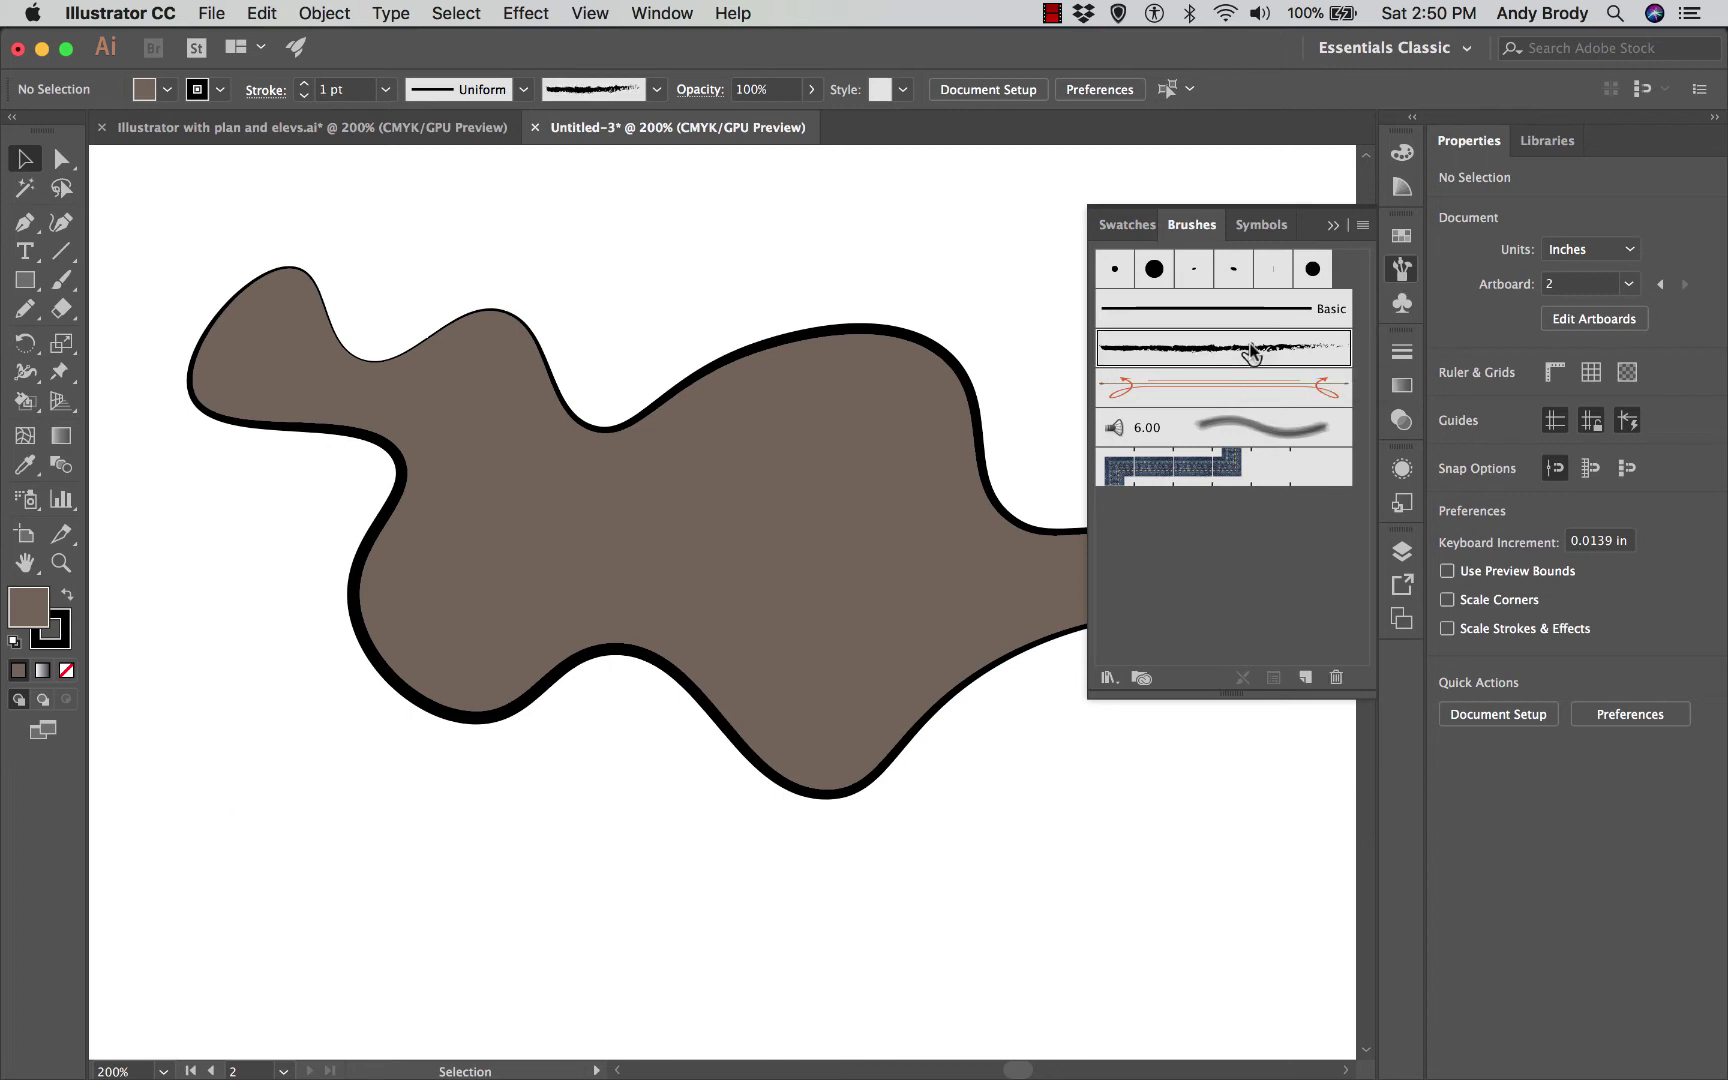
{"action": "double_click", "coordinate": [1197, 353]}
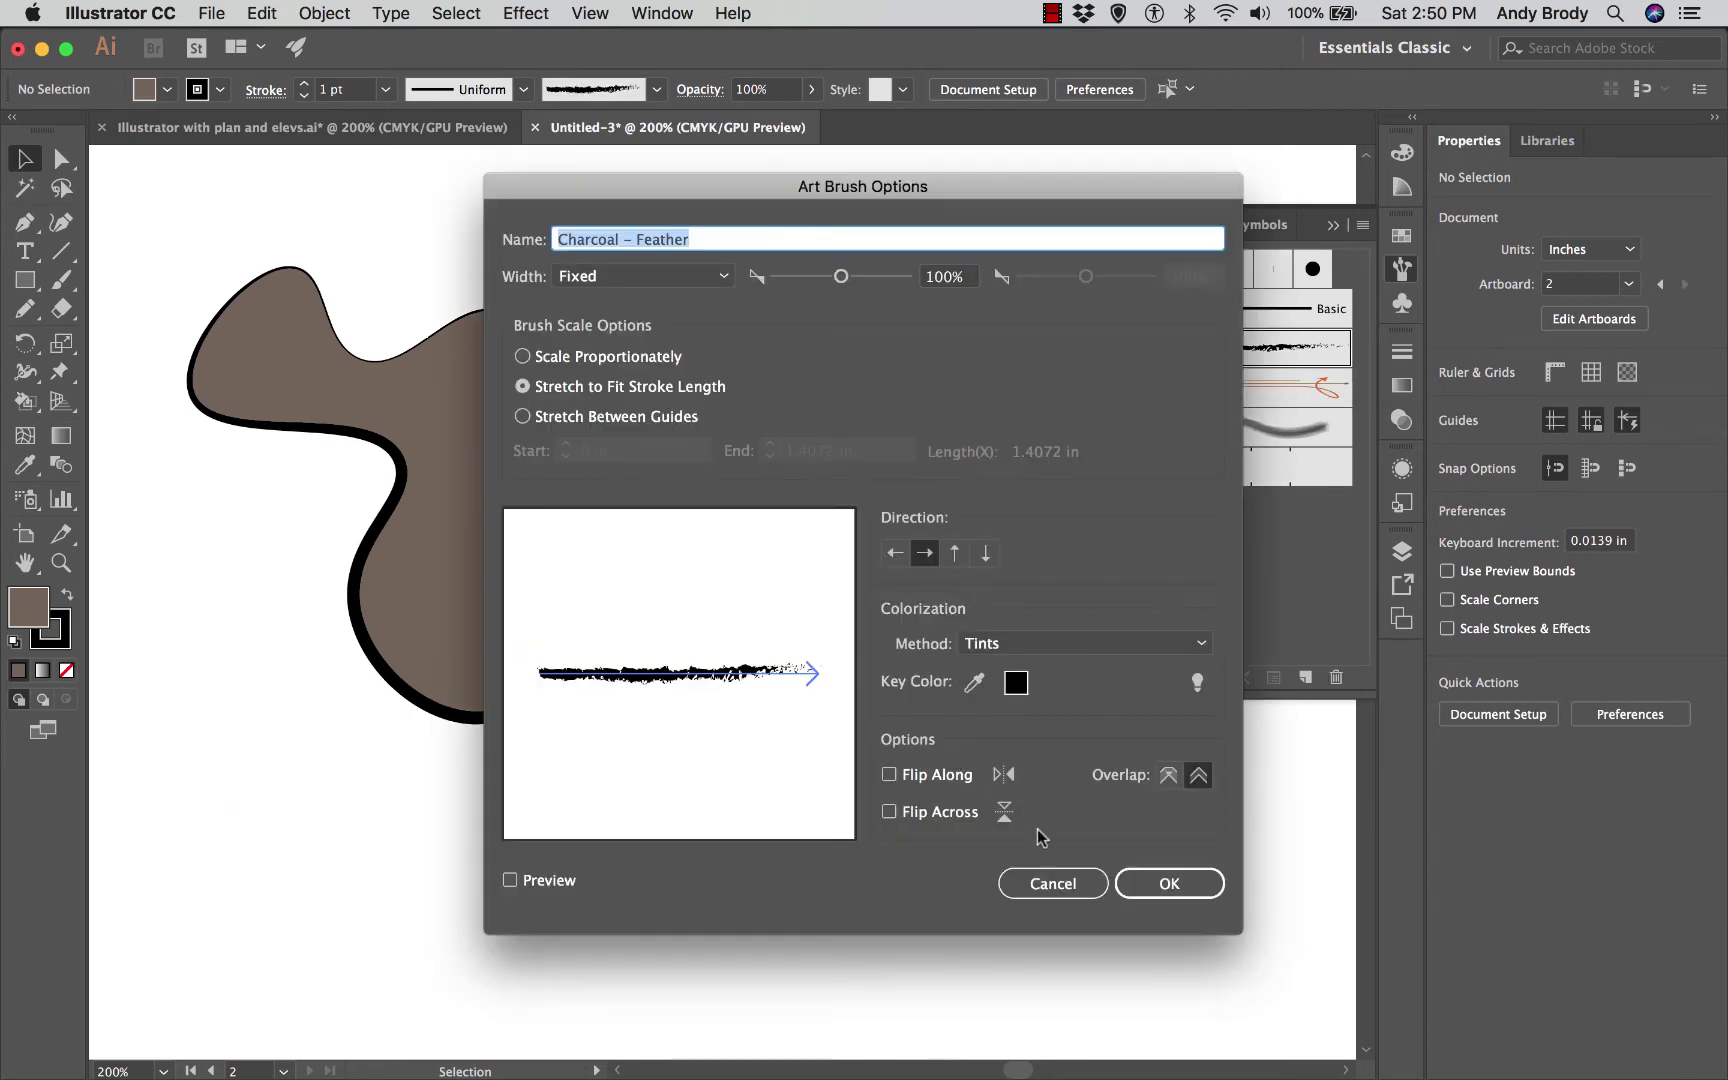
{"action": "left_click", "coordinate": [1169, 990]}
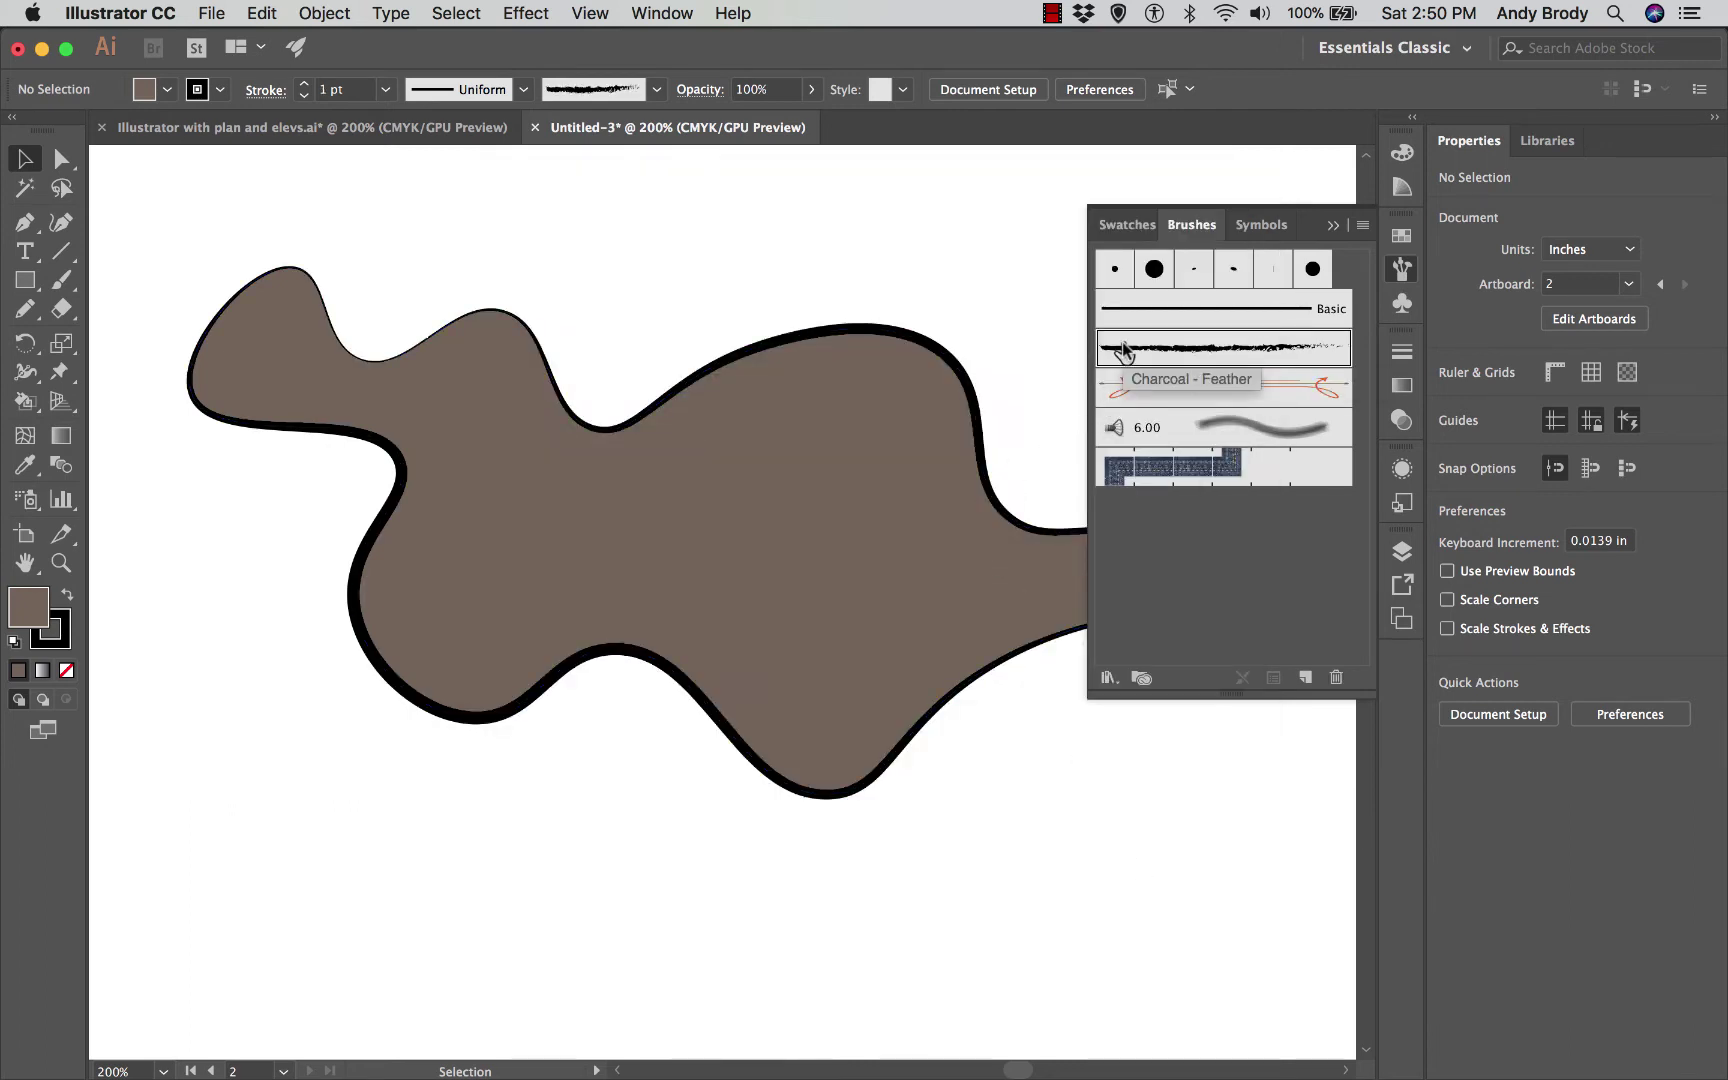
{"action": "left_click_drag", "start_coordinate": [1145, 355], "coordinate": [928, 360]}
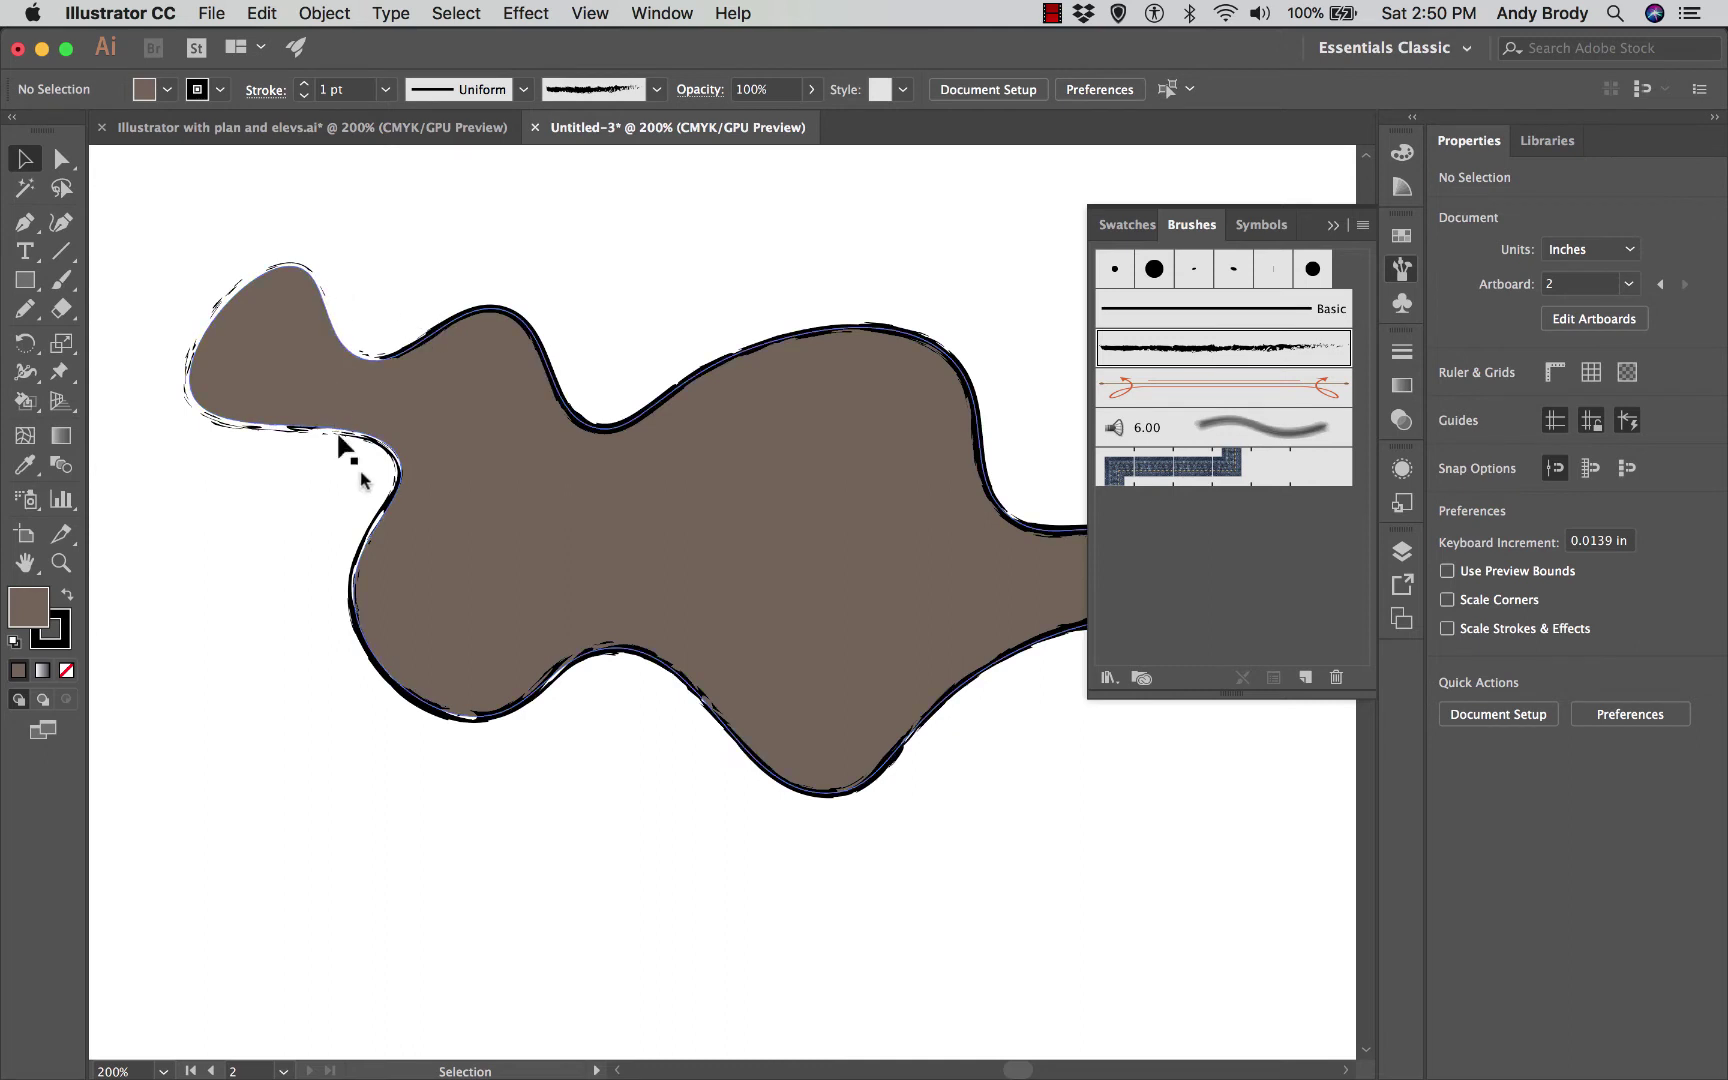
Step: Apply the soft grey 6.00 bristle brush to the freeform shape's outline and set the shape's fill to None
{"action": "mouse_move", "coordinate": [1210, 427]}
{"action": "left_mouse_down"}
{"action": "mouse_move", "coordinate": [1078, 405]}
{"action": "mouse_move", "coordinate": [928, 345]}
{"action": "mouse_move", "coordinate": [935, 425]}
{"action": "mouse_move", "coordinate": [1170, 428]}
{"action": "mouse_move", "coordinate": [983, 424]}
{"action": "mouse_move", "coordinate": [907, 362]}
{"action": "left_mouse_up"}
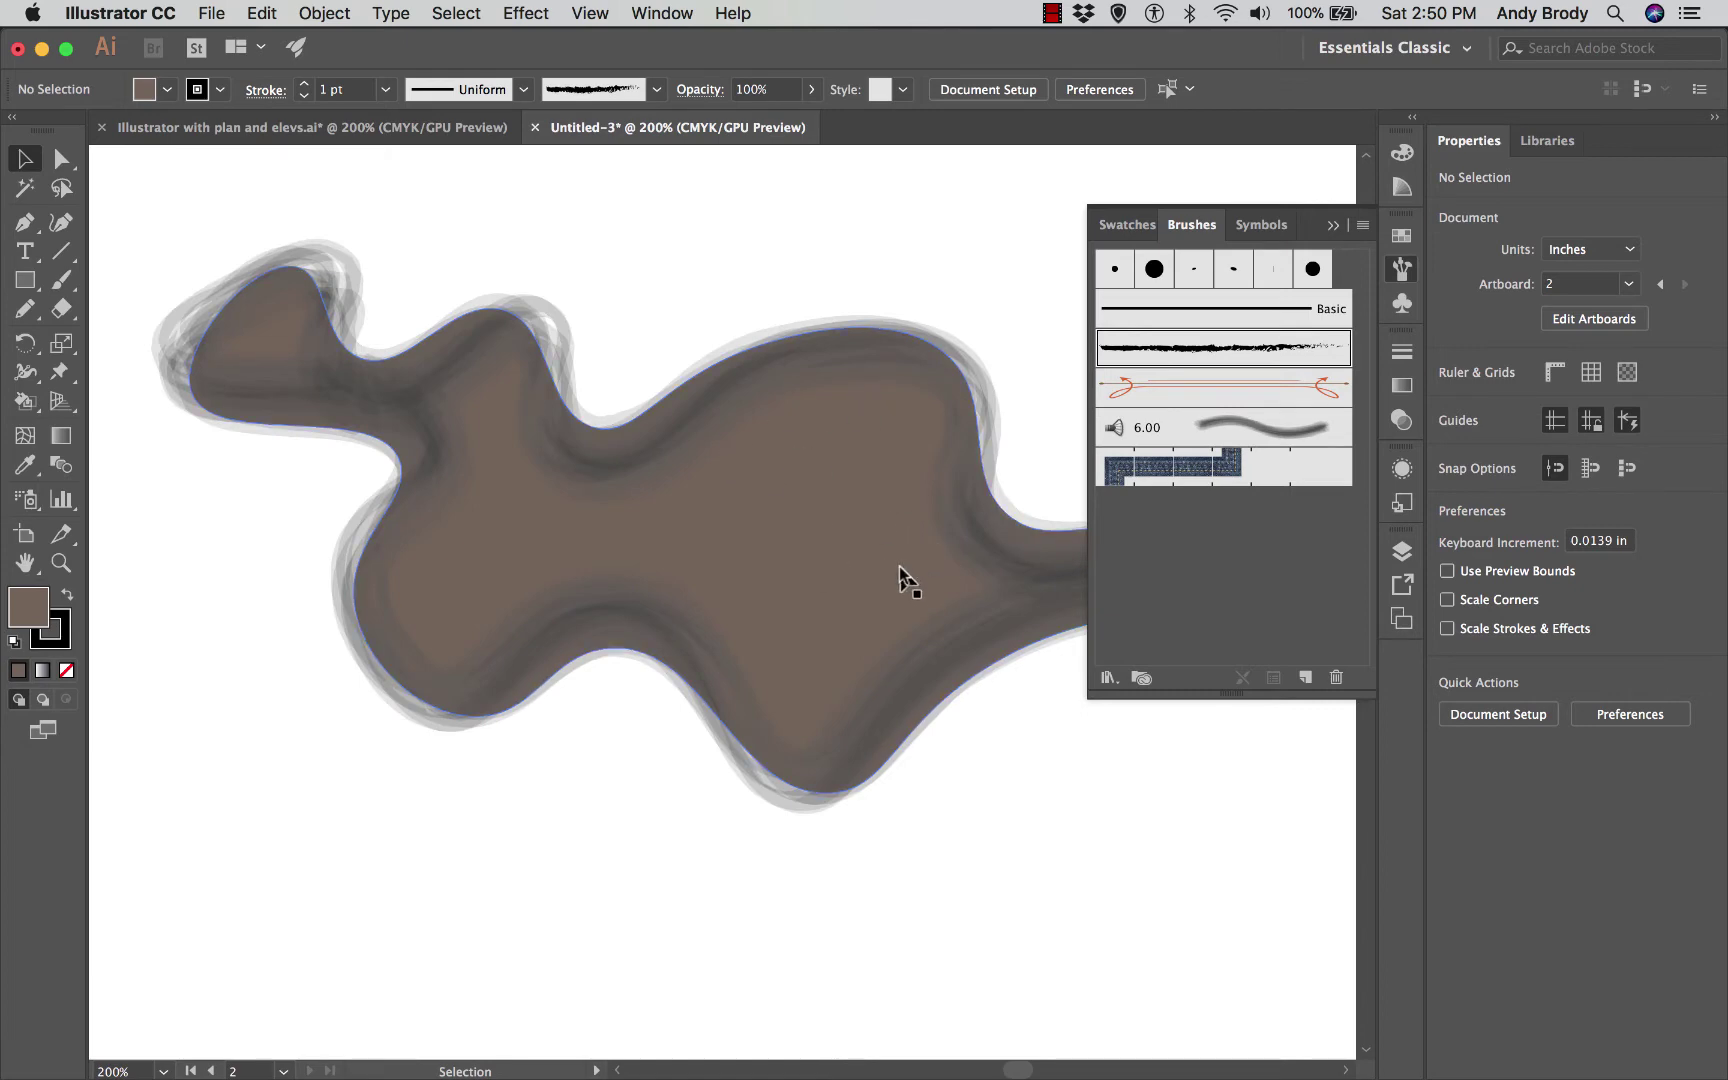
{"action": "left_click", "coordinate": [167, 92]}
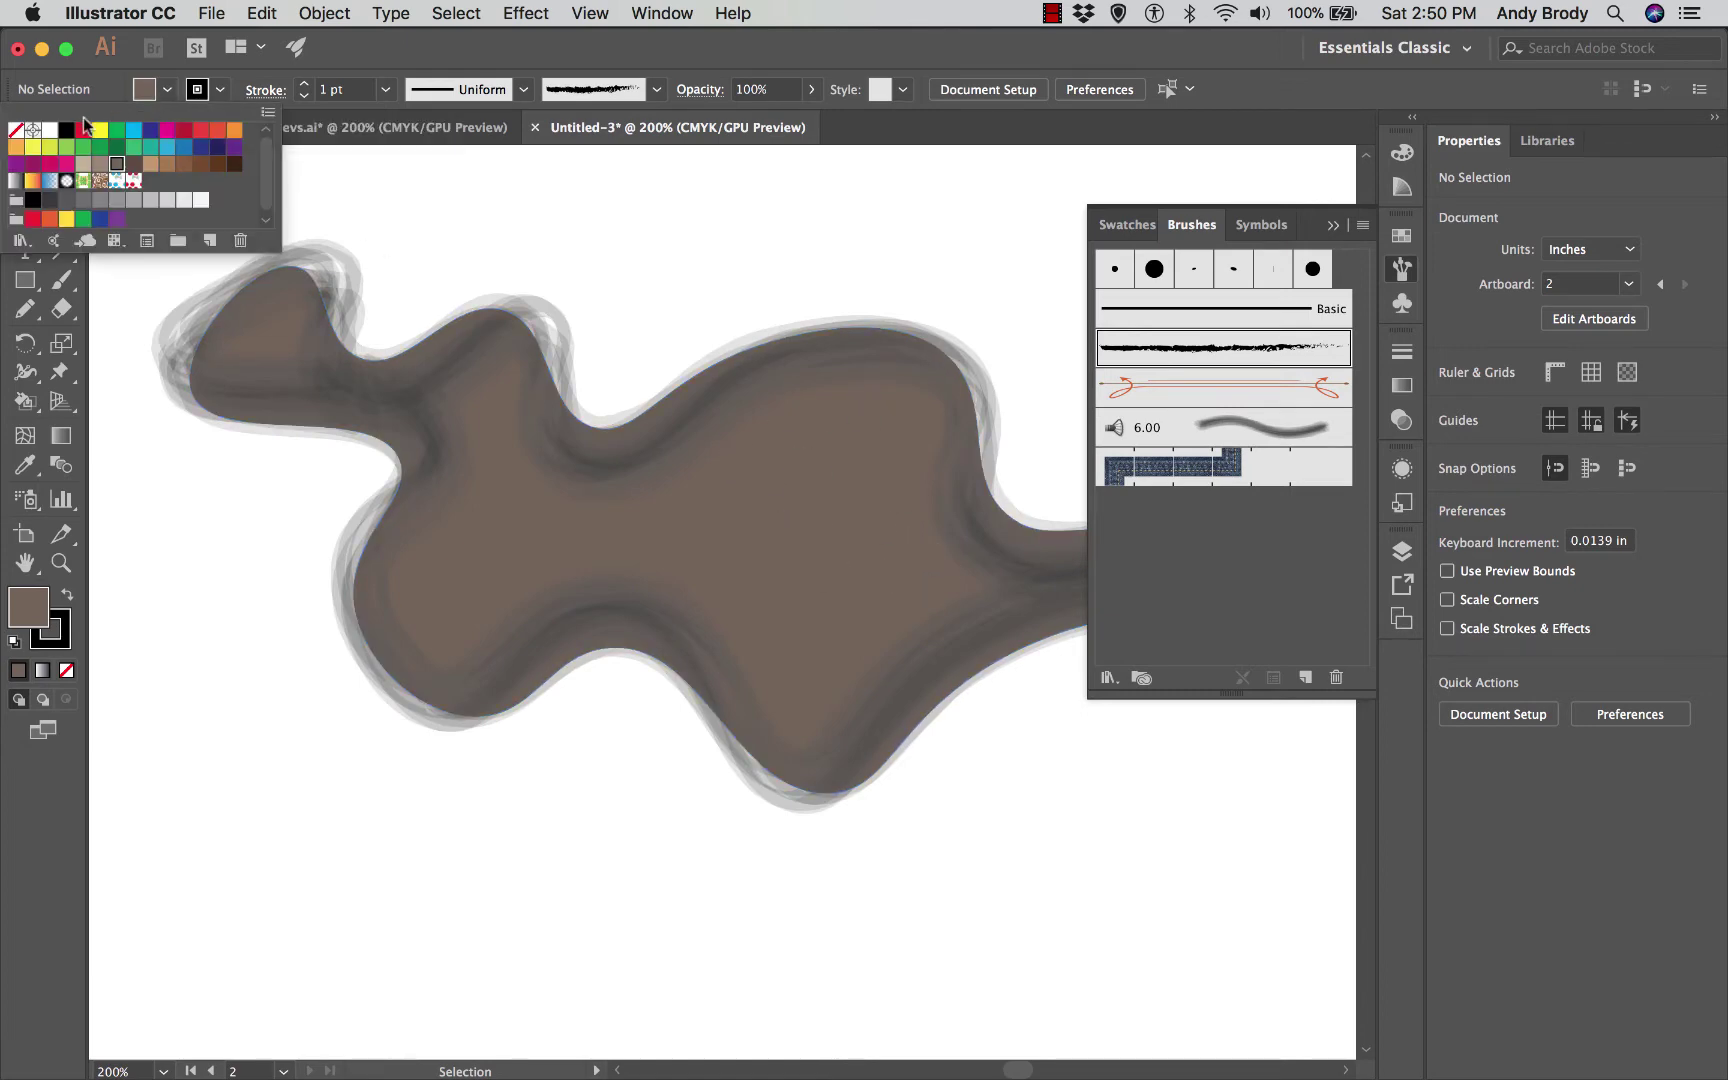
{"action": "left_click", "coordinate": [16, 129]}
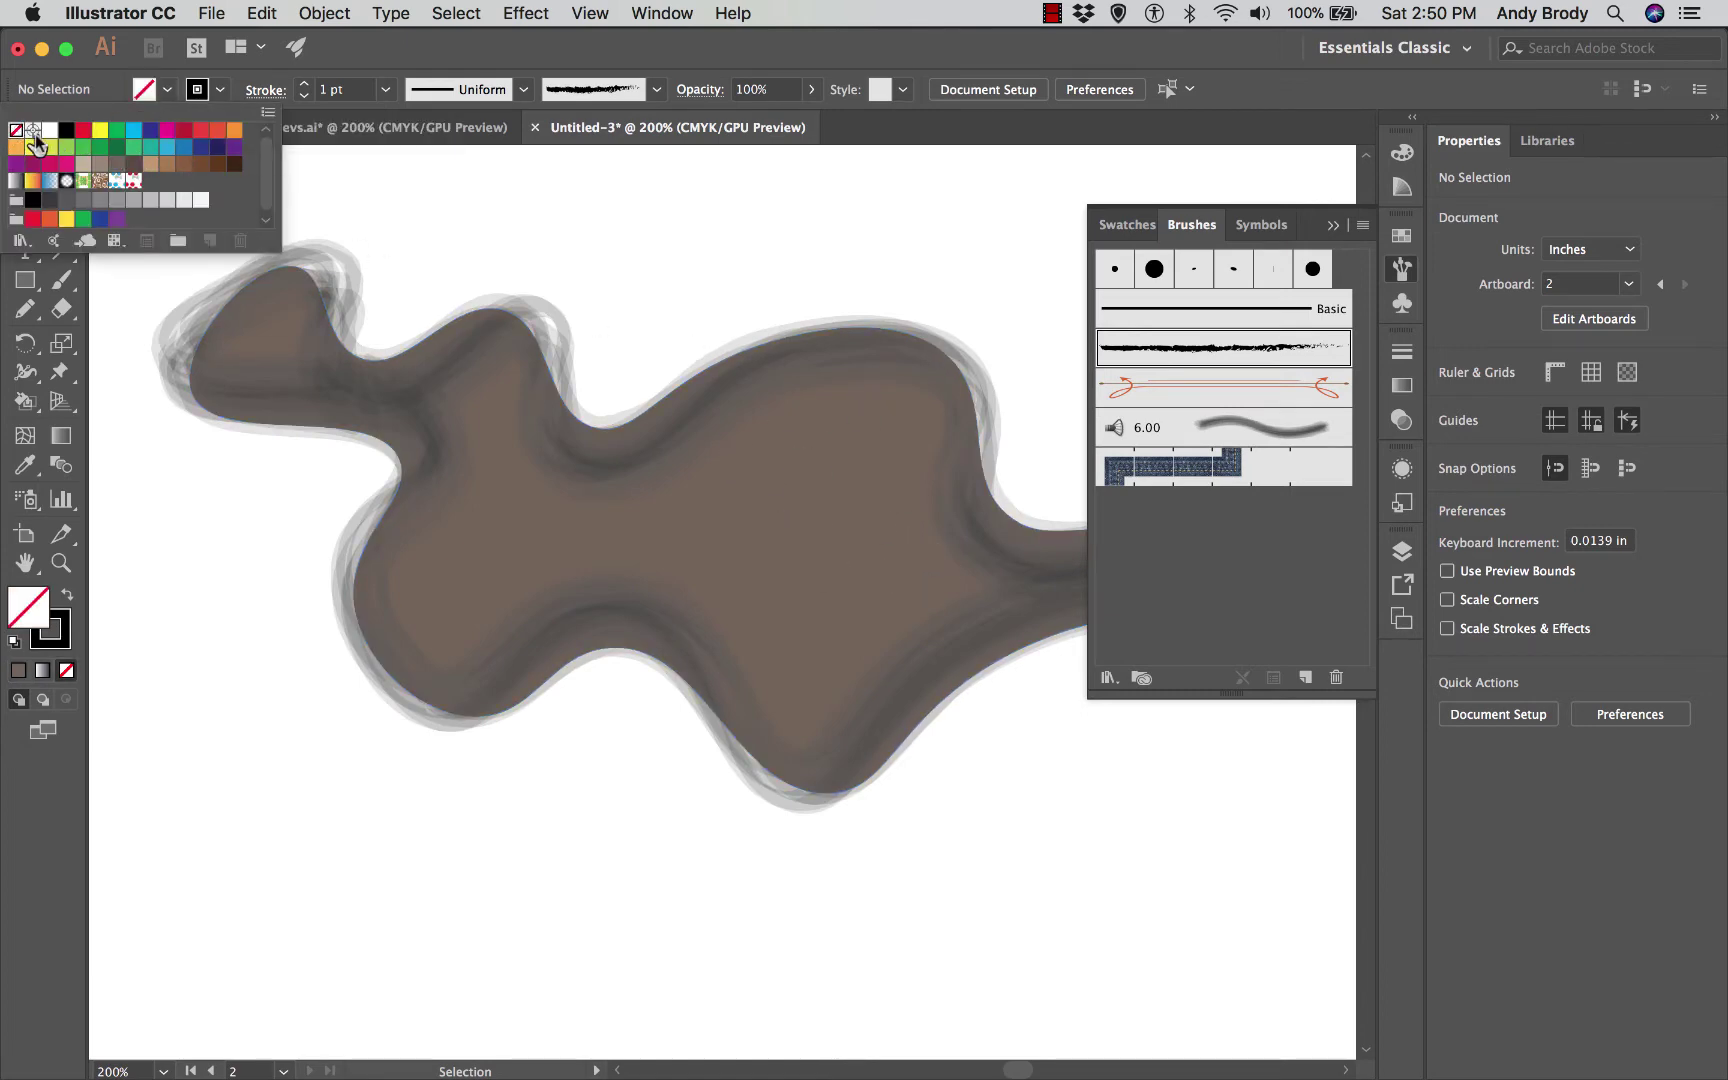
{"action": "left_click", "coordinate": [592, 234]}
{"action": "left_click", "coordinate": [512, 336]}
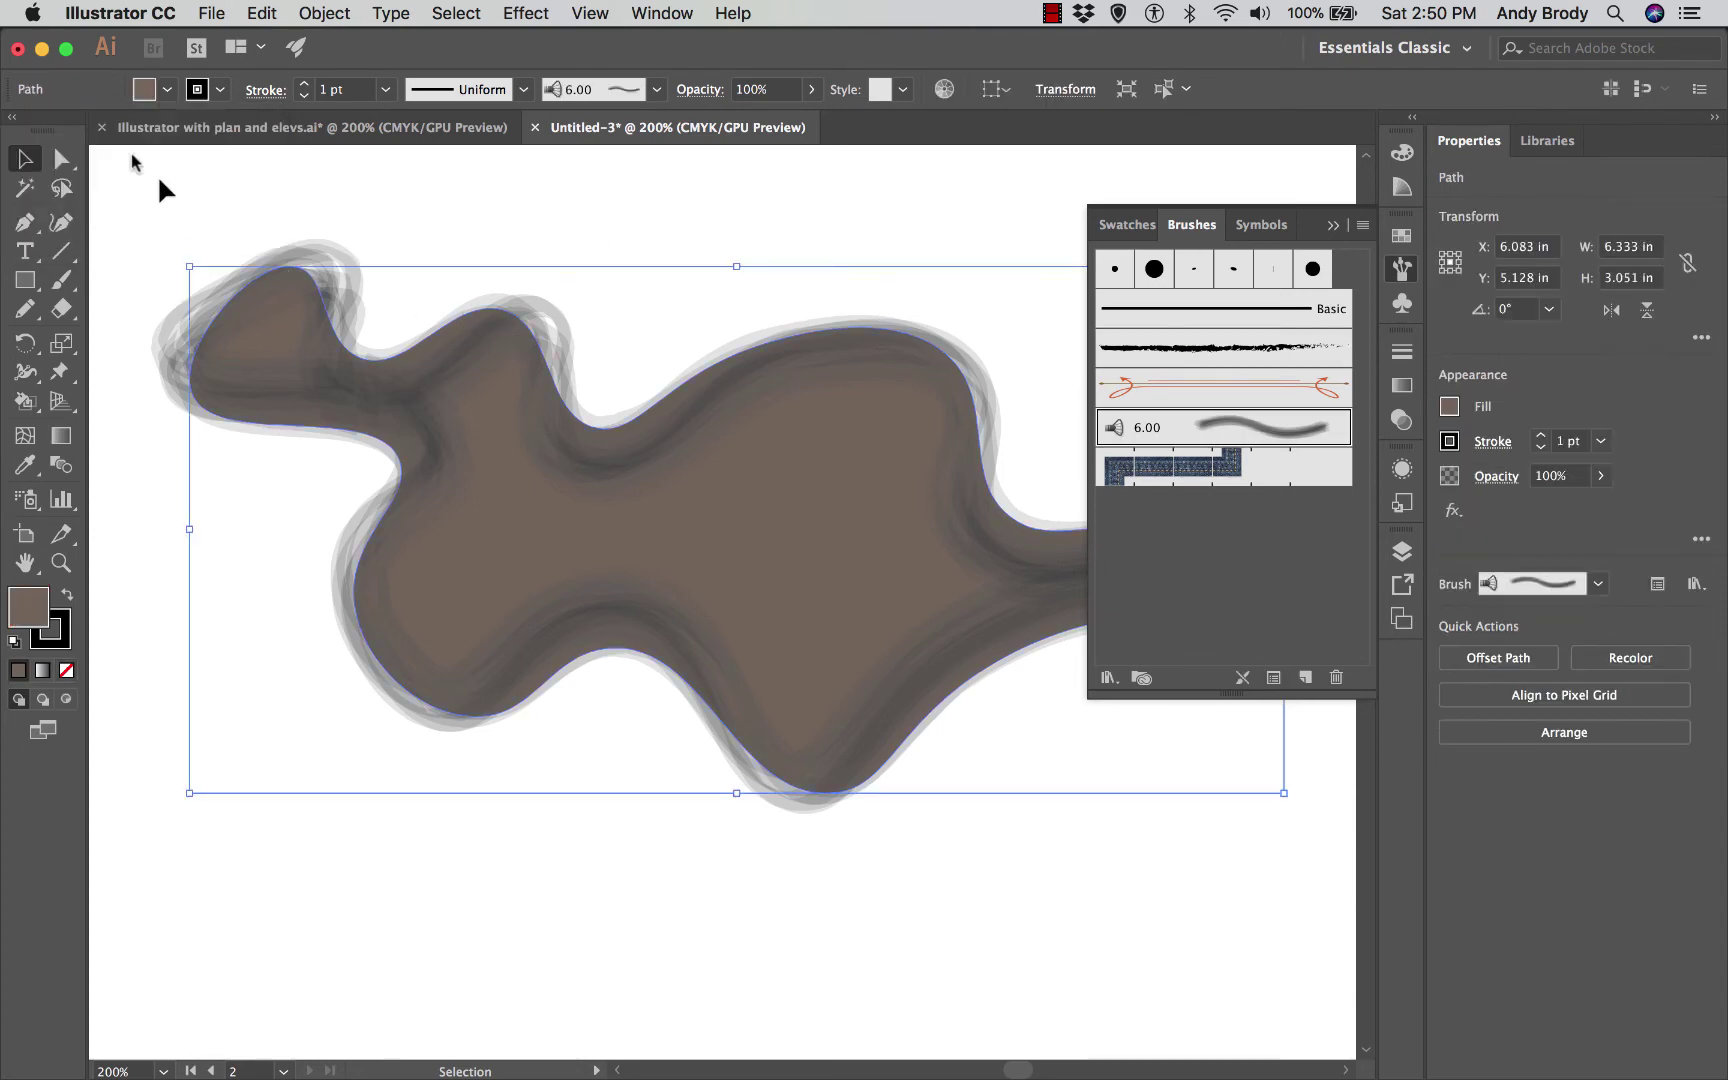
{"action": "left_click", "coordinate": [143, 100]}
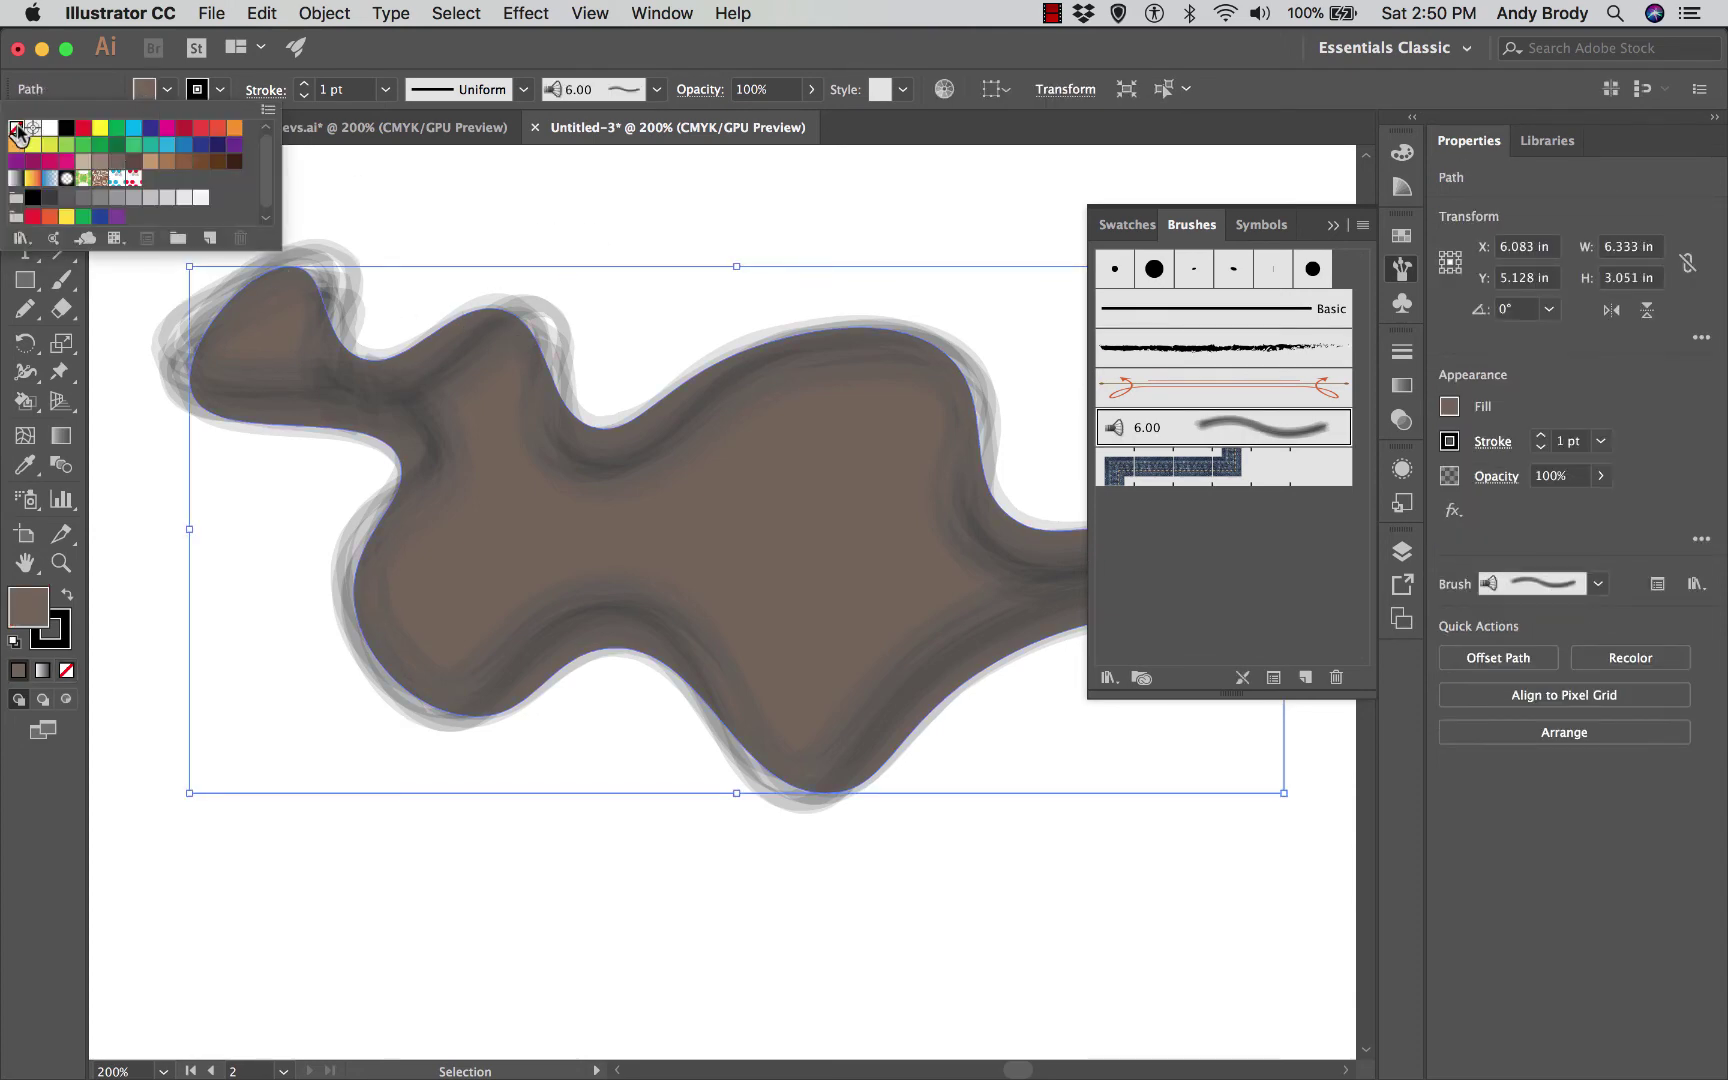
{"action": "left_click", "coordinate": [16, 129]}
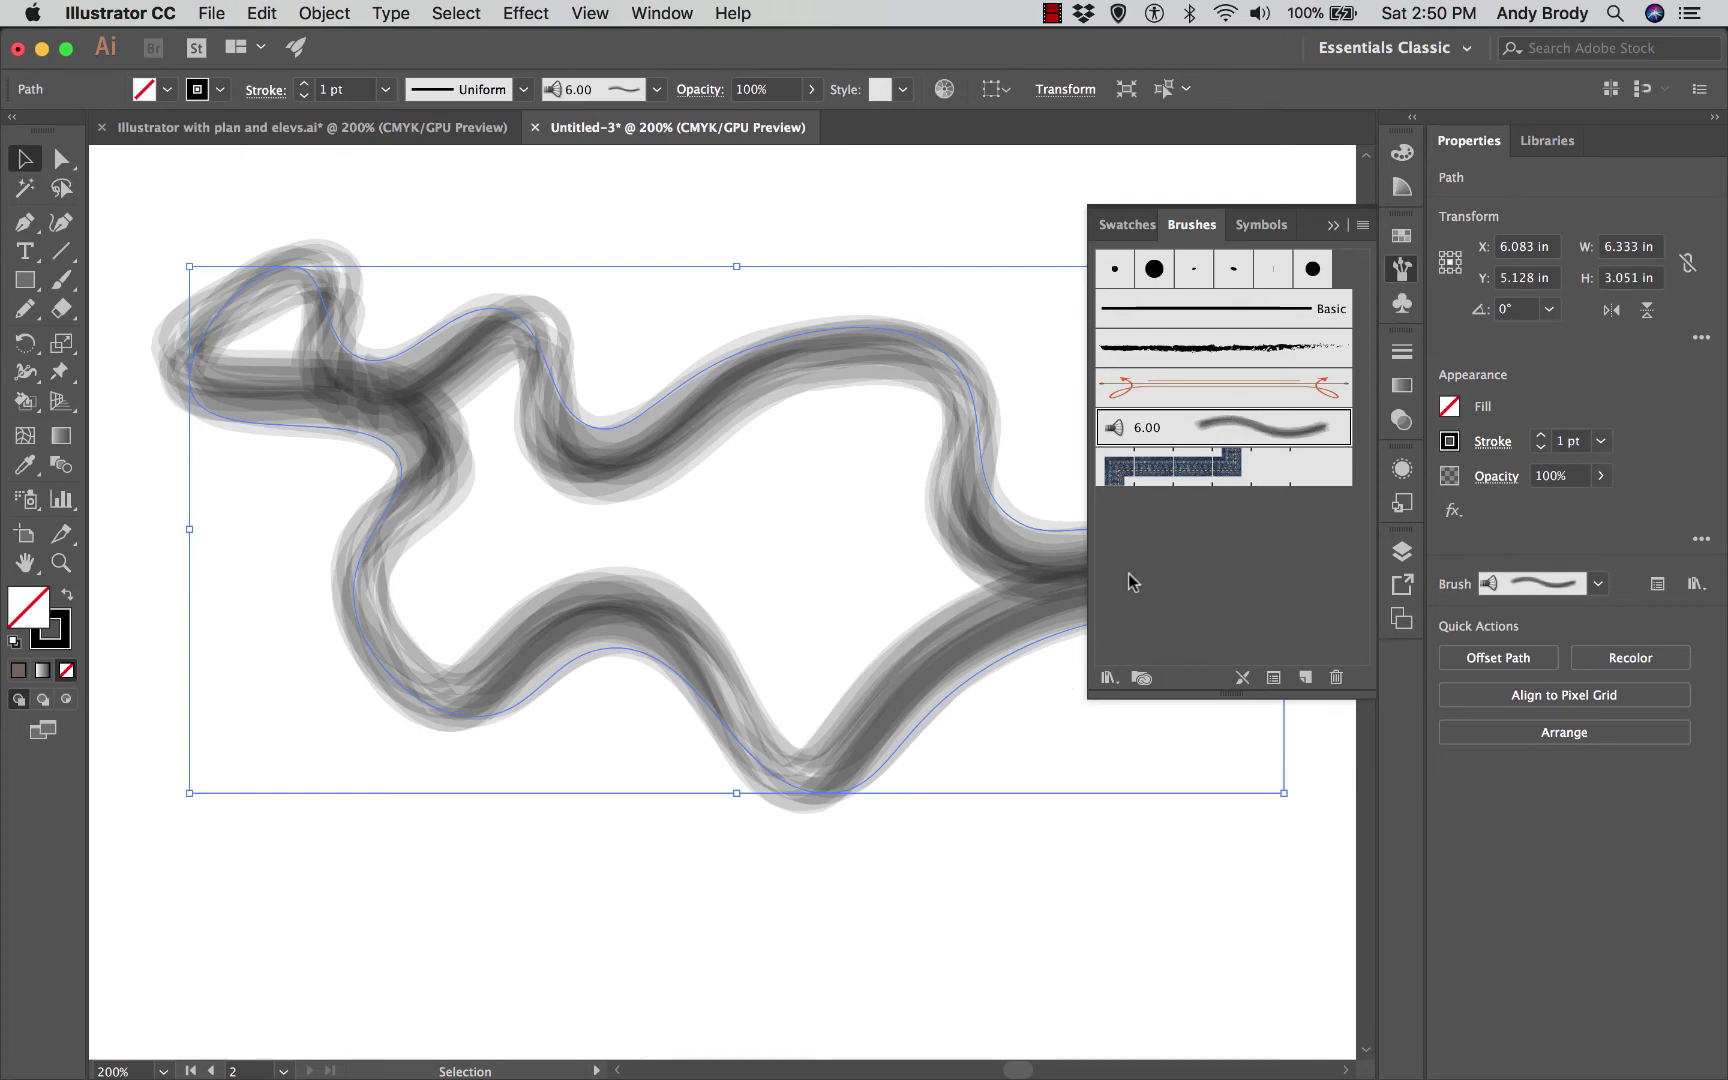
Step: Try the Denim Seam brush on the shape's outline and replace it with the red ornamental line brush
{"action": "left_click", "coordinate": [1168, 478]}
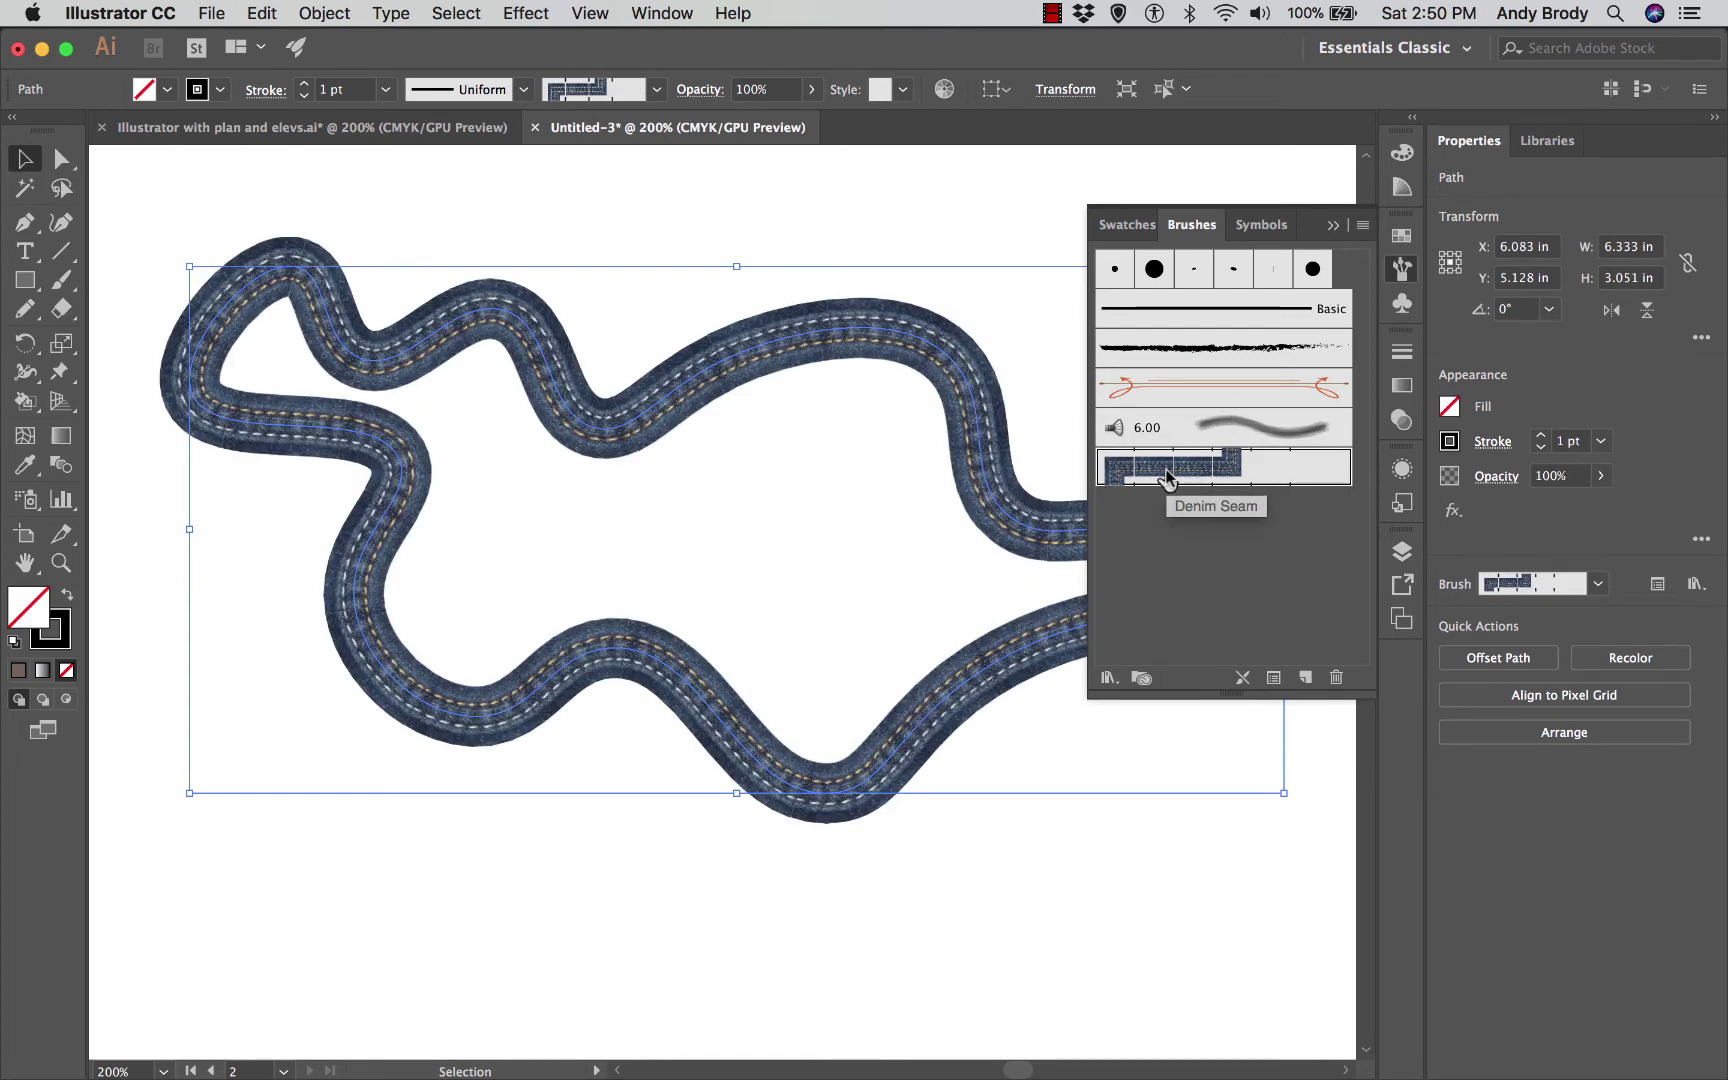
{"action": "left_click", "coordinate": [1157, 381]}
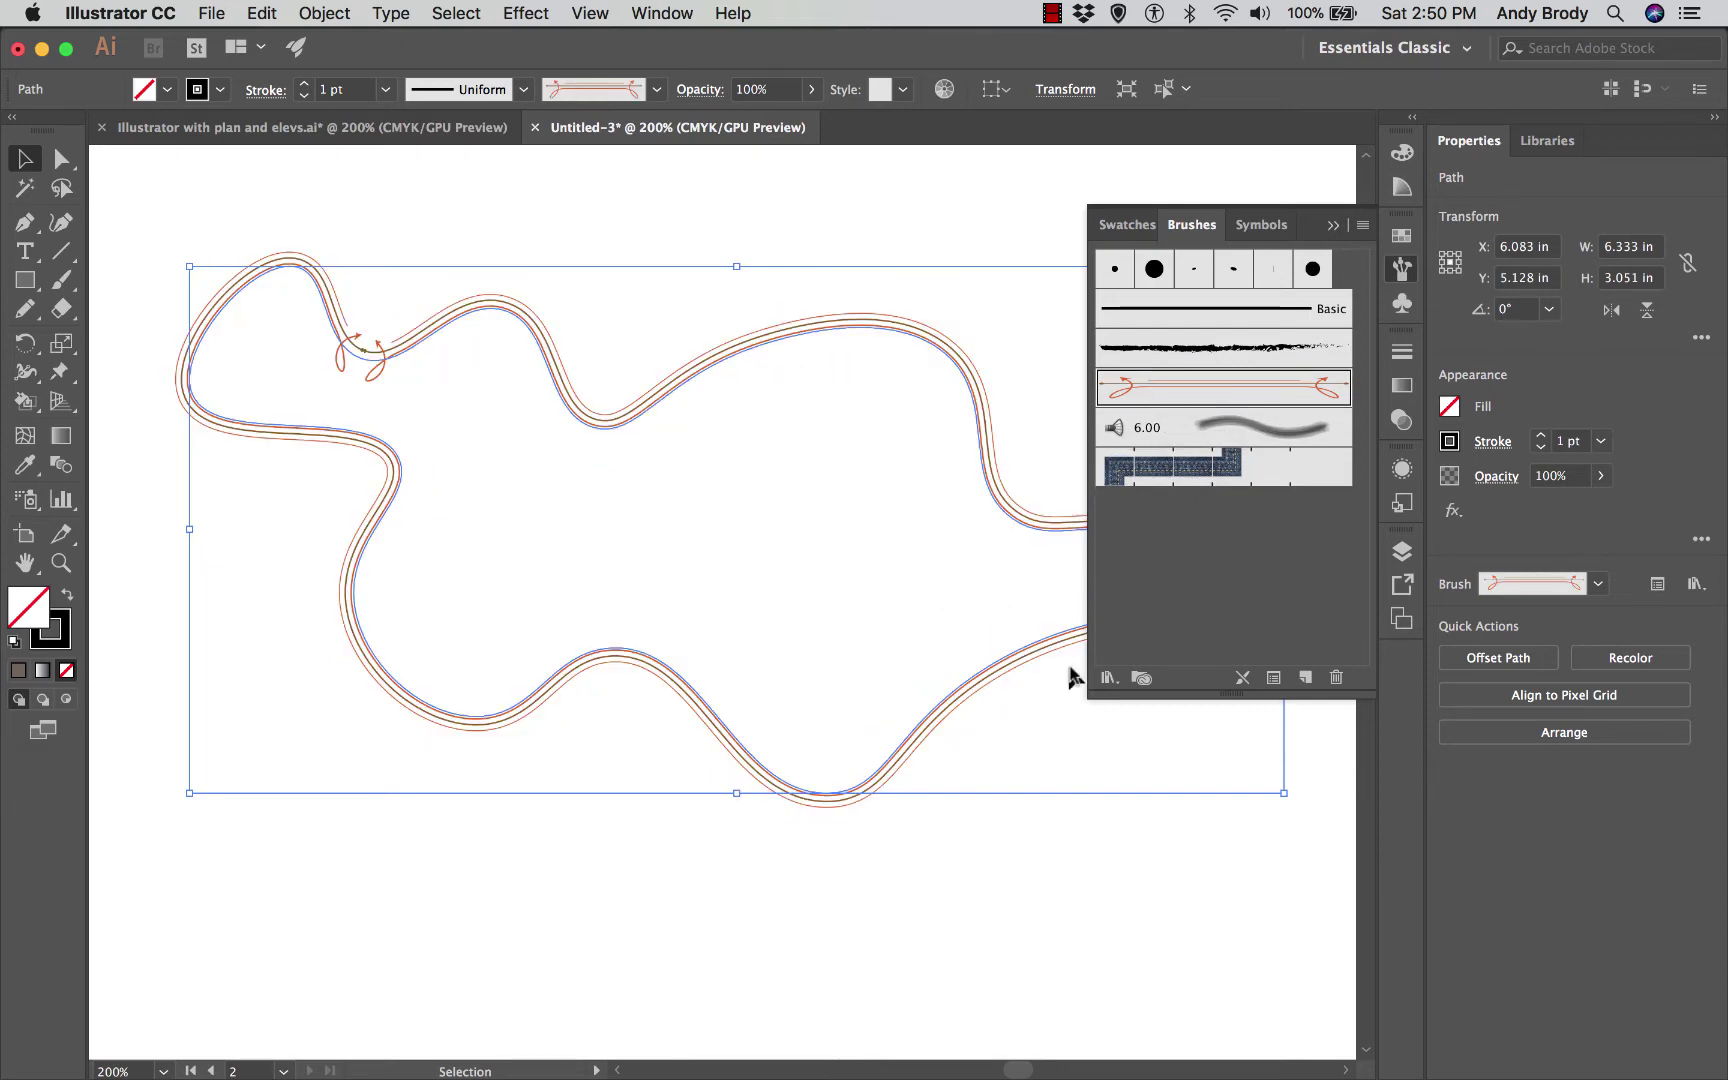
Step: Look over the available brush libraries and open the Artistic_Ink library
{"action": "left_click", "coordinate": [1111, 684]}
{"action": "left_click", "coordinate": [1111, 684]}
{"action": "left_click", "coordinate": [1111, 684]}
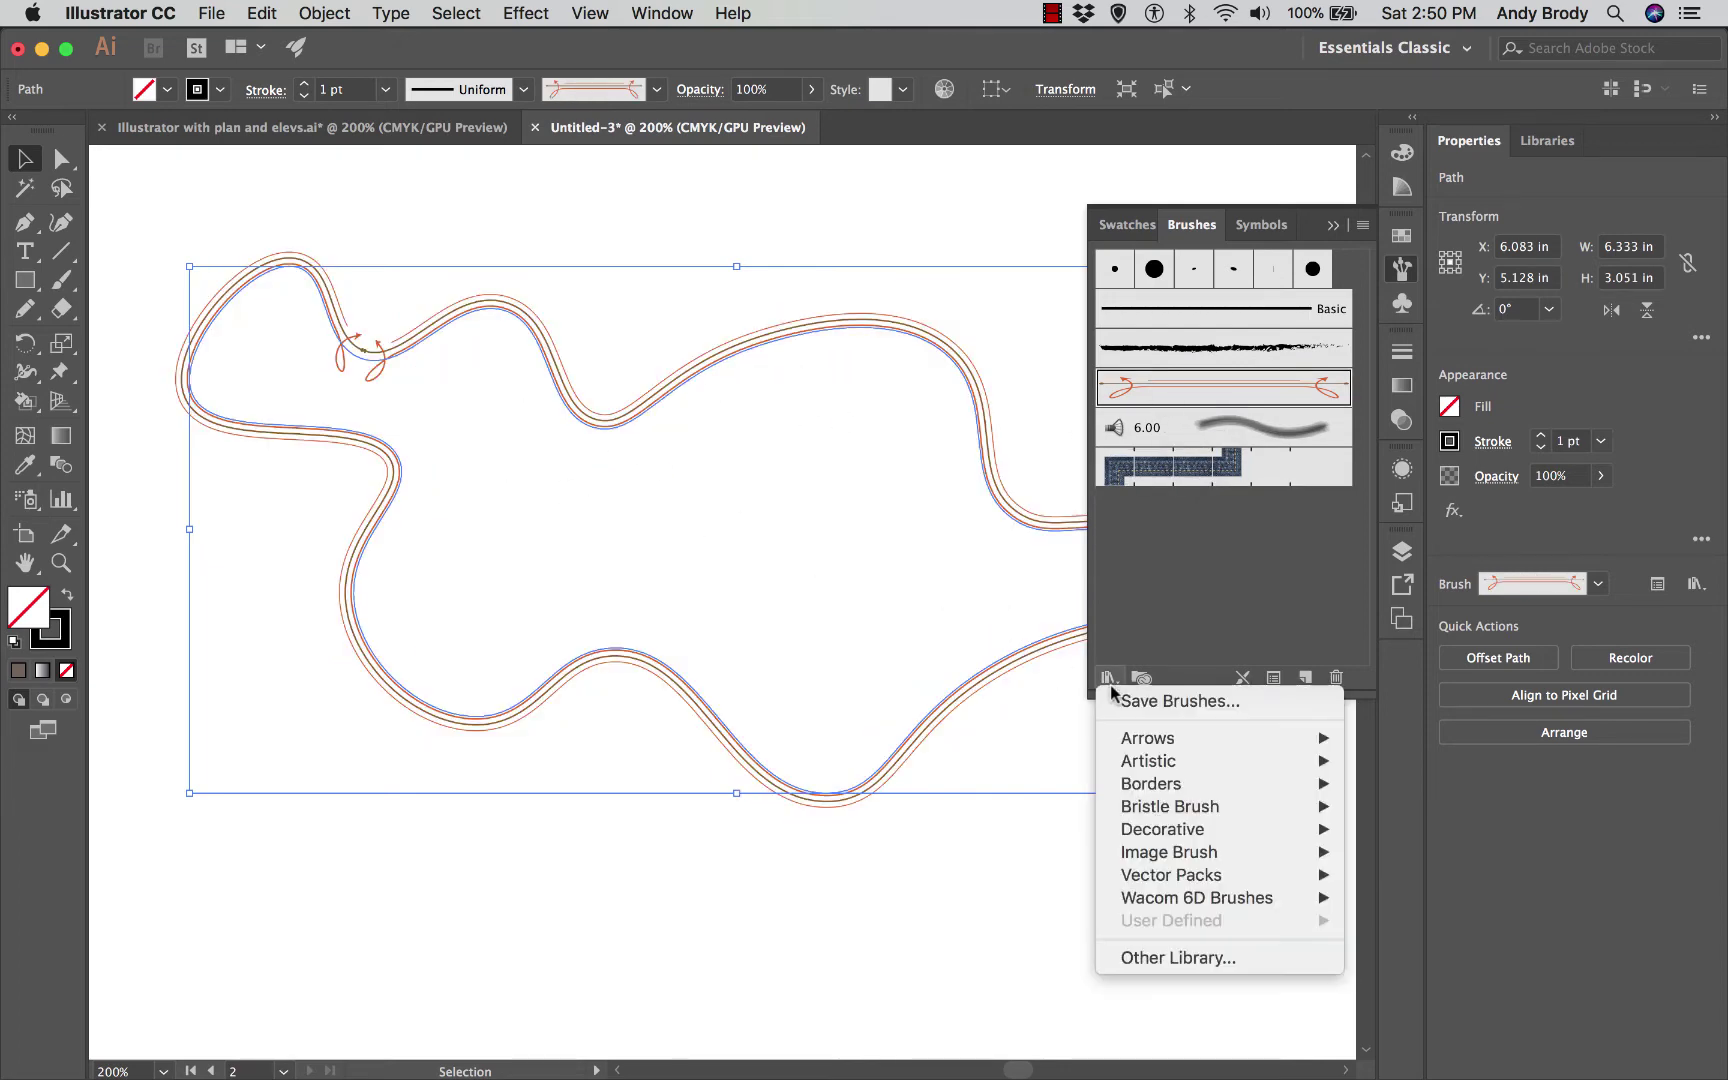
{"action": "left_click", "coordinate": [1111, 684]}
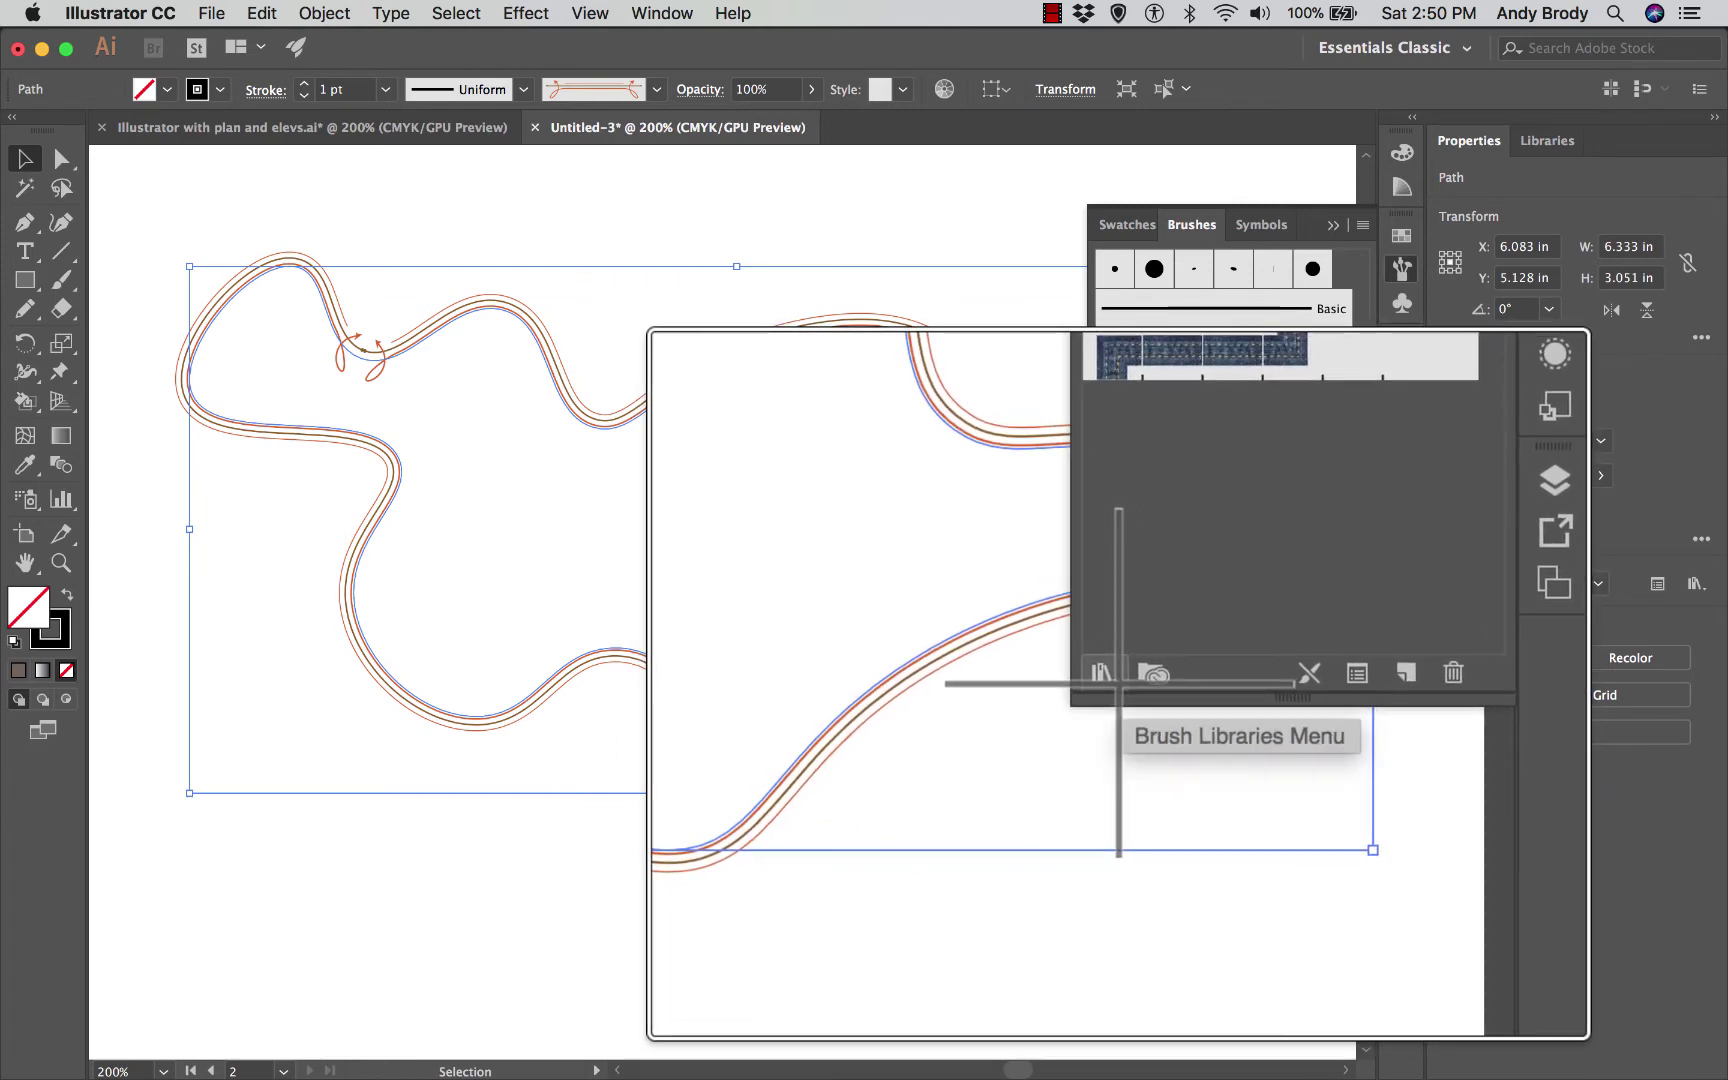
{"action": "left_click", "coordinate": [1108, 679]}
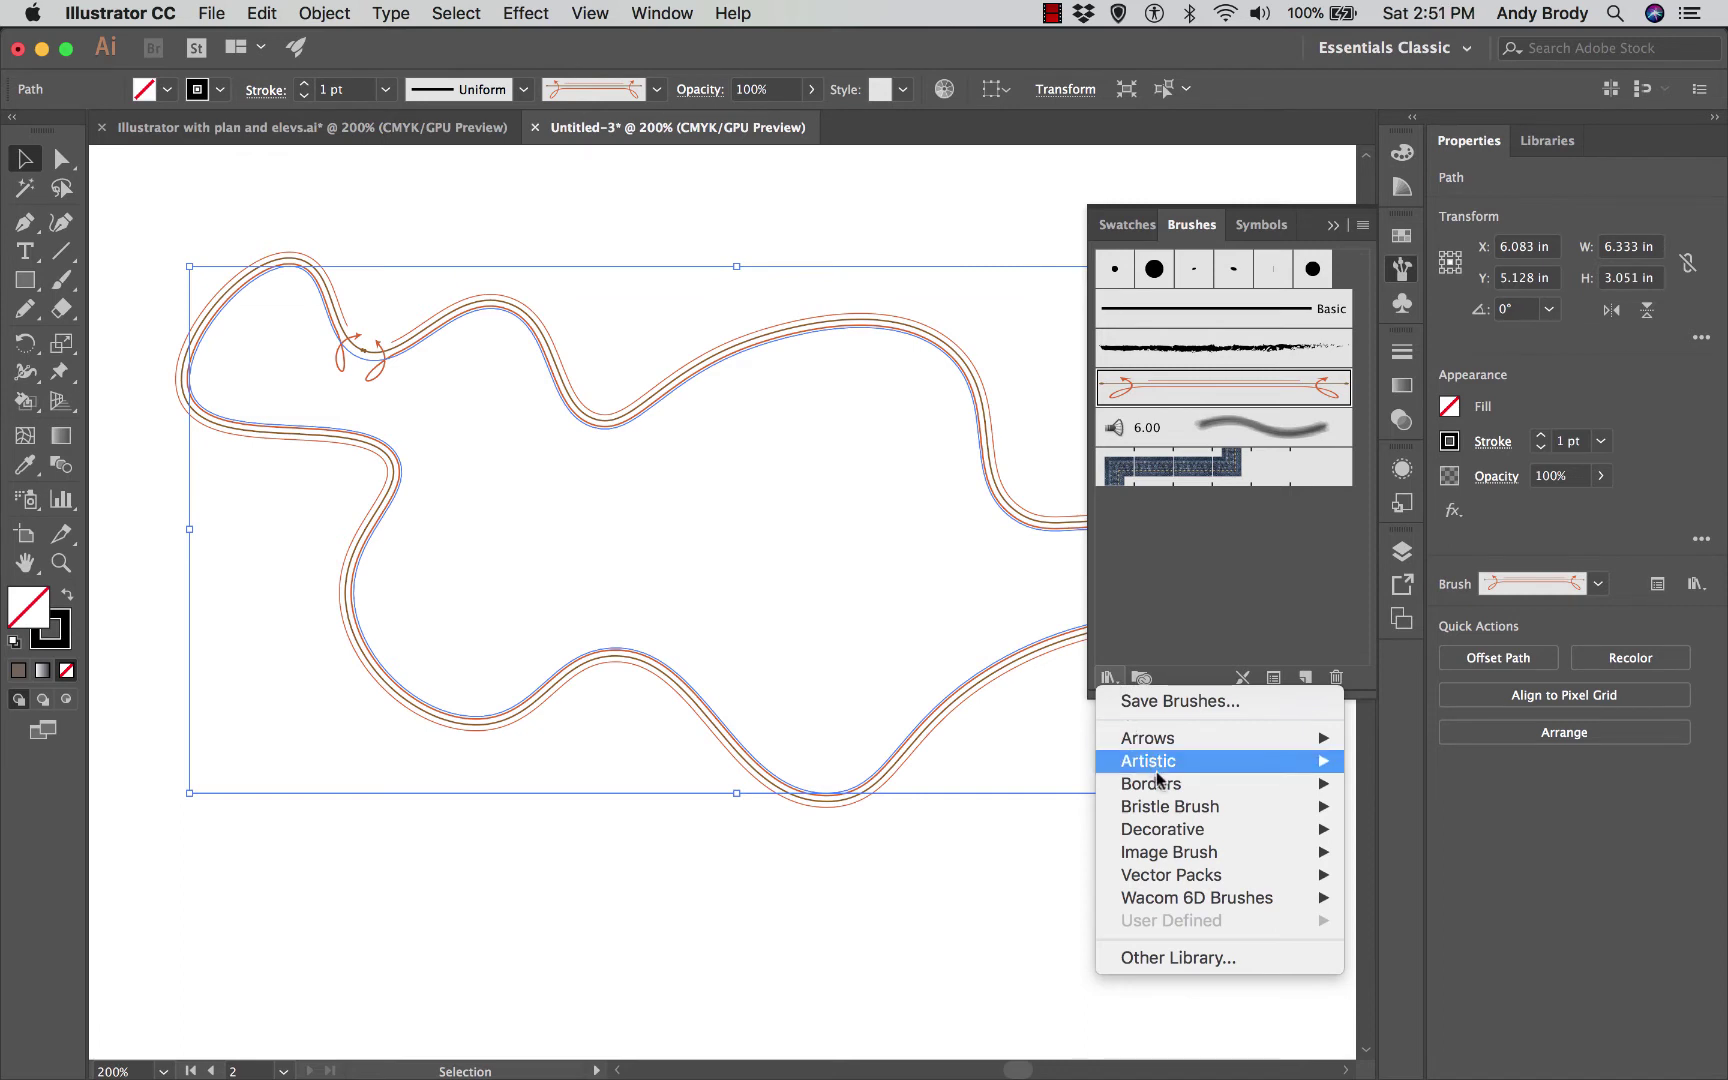
{"action": "mouse_move", "coordinate": [1192, 768]}
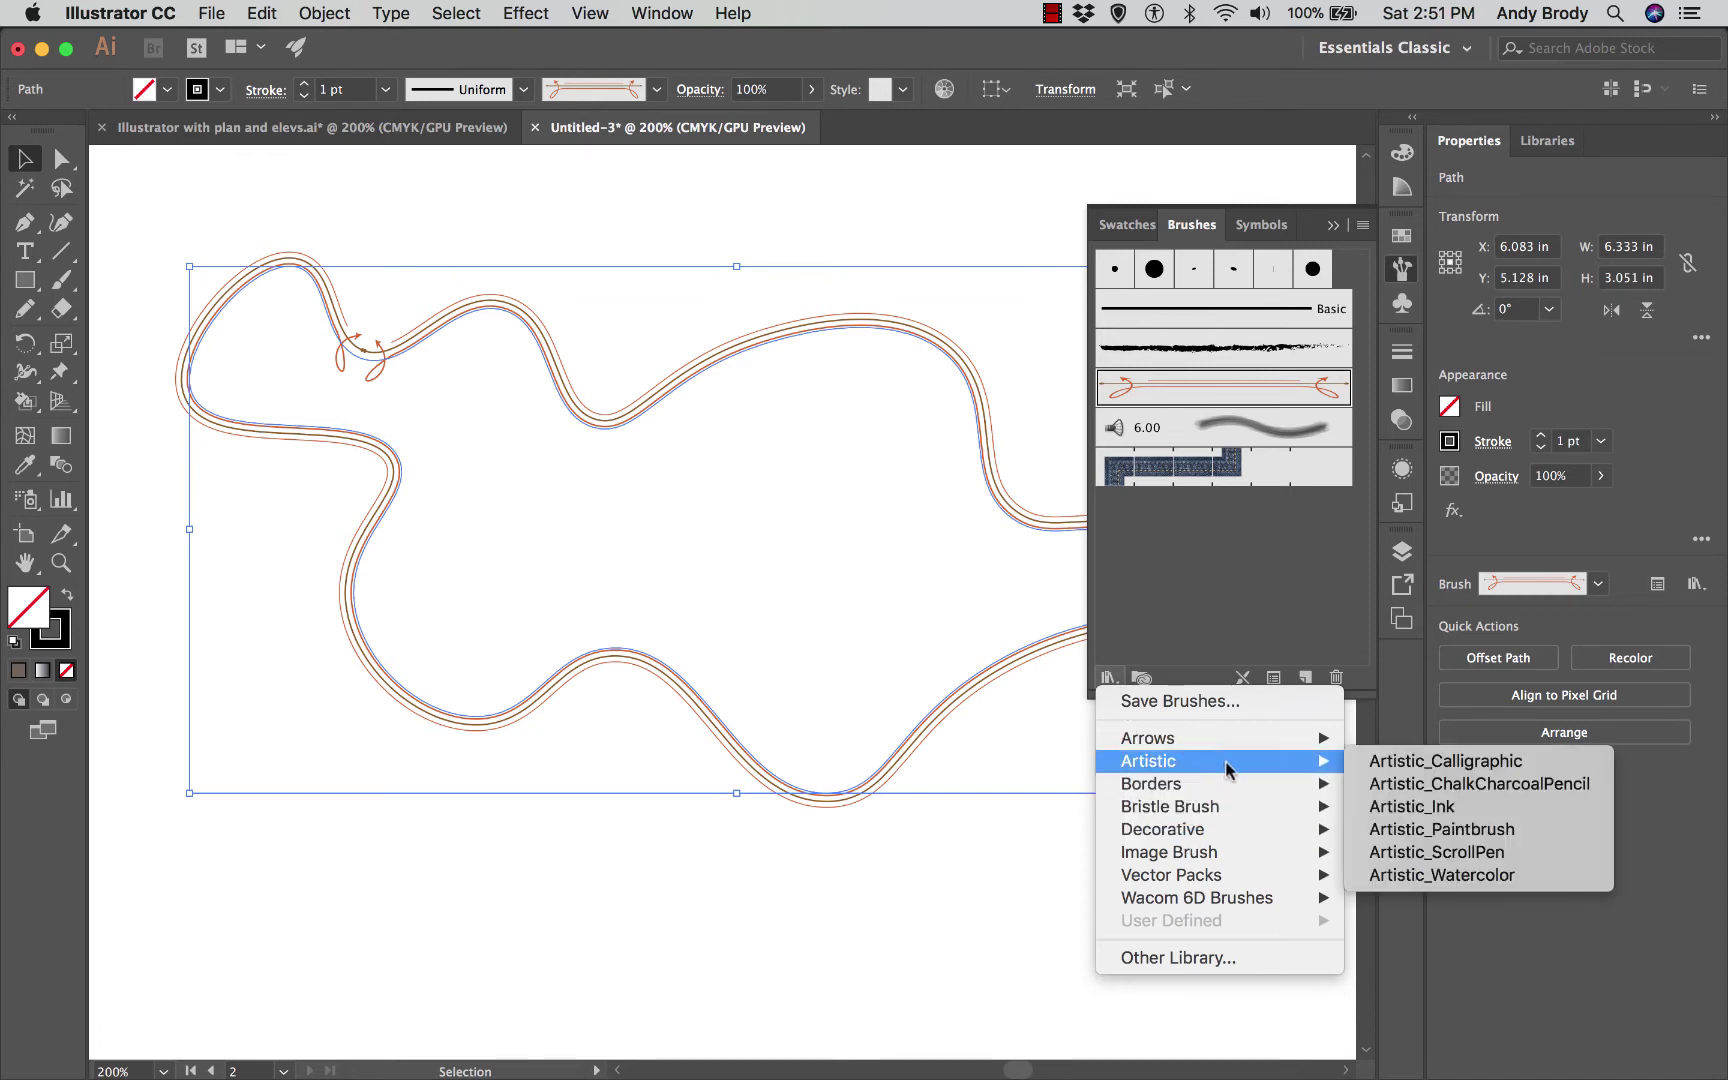
{"action": "left_click", "coordinate": [1411, 807]}
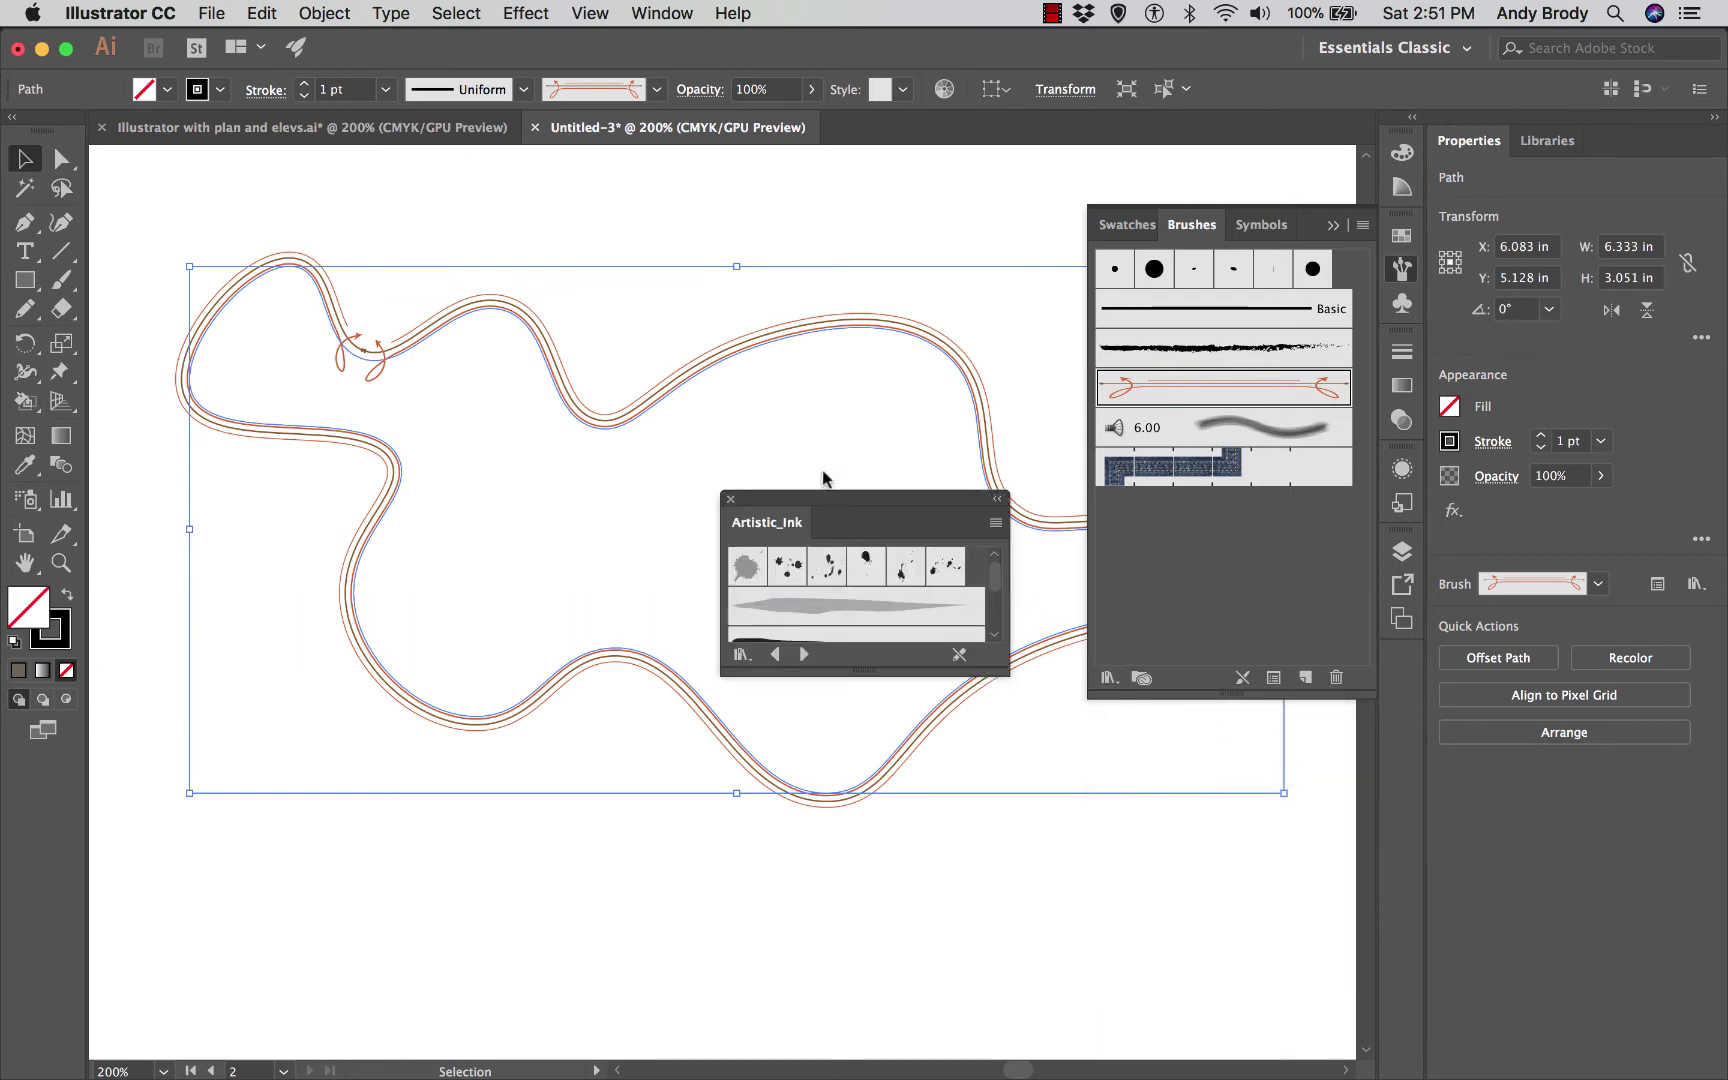
Step: Enlarge the Artistic_Ink library, apply its Marker - Rough brush to the shape's outline and check that brush's art brush options
{"action": "mouse_move", "coordinate": [848, 500]}
{"action": "left_mouse_down"}
{"action": "mouse_move", "coordinate": [920, 202]}
{"action": "mouse_move", "coordinate": [896, 204]}
{"action": "left_mouse_up"}
{"action": "mouse_move", "coordinate": [1040, 380]}
{"action": "left_mouse_down"}
{"action": "mouse_move", "coordinate": [1053, 883]}
{"action": "mouse_move", "coordinate": [1076, 1003]}
{"action": "mouse_move", "coordinate": [1062, 1015]}
{"action": "left_mouse_up"}
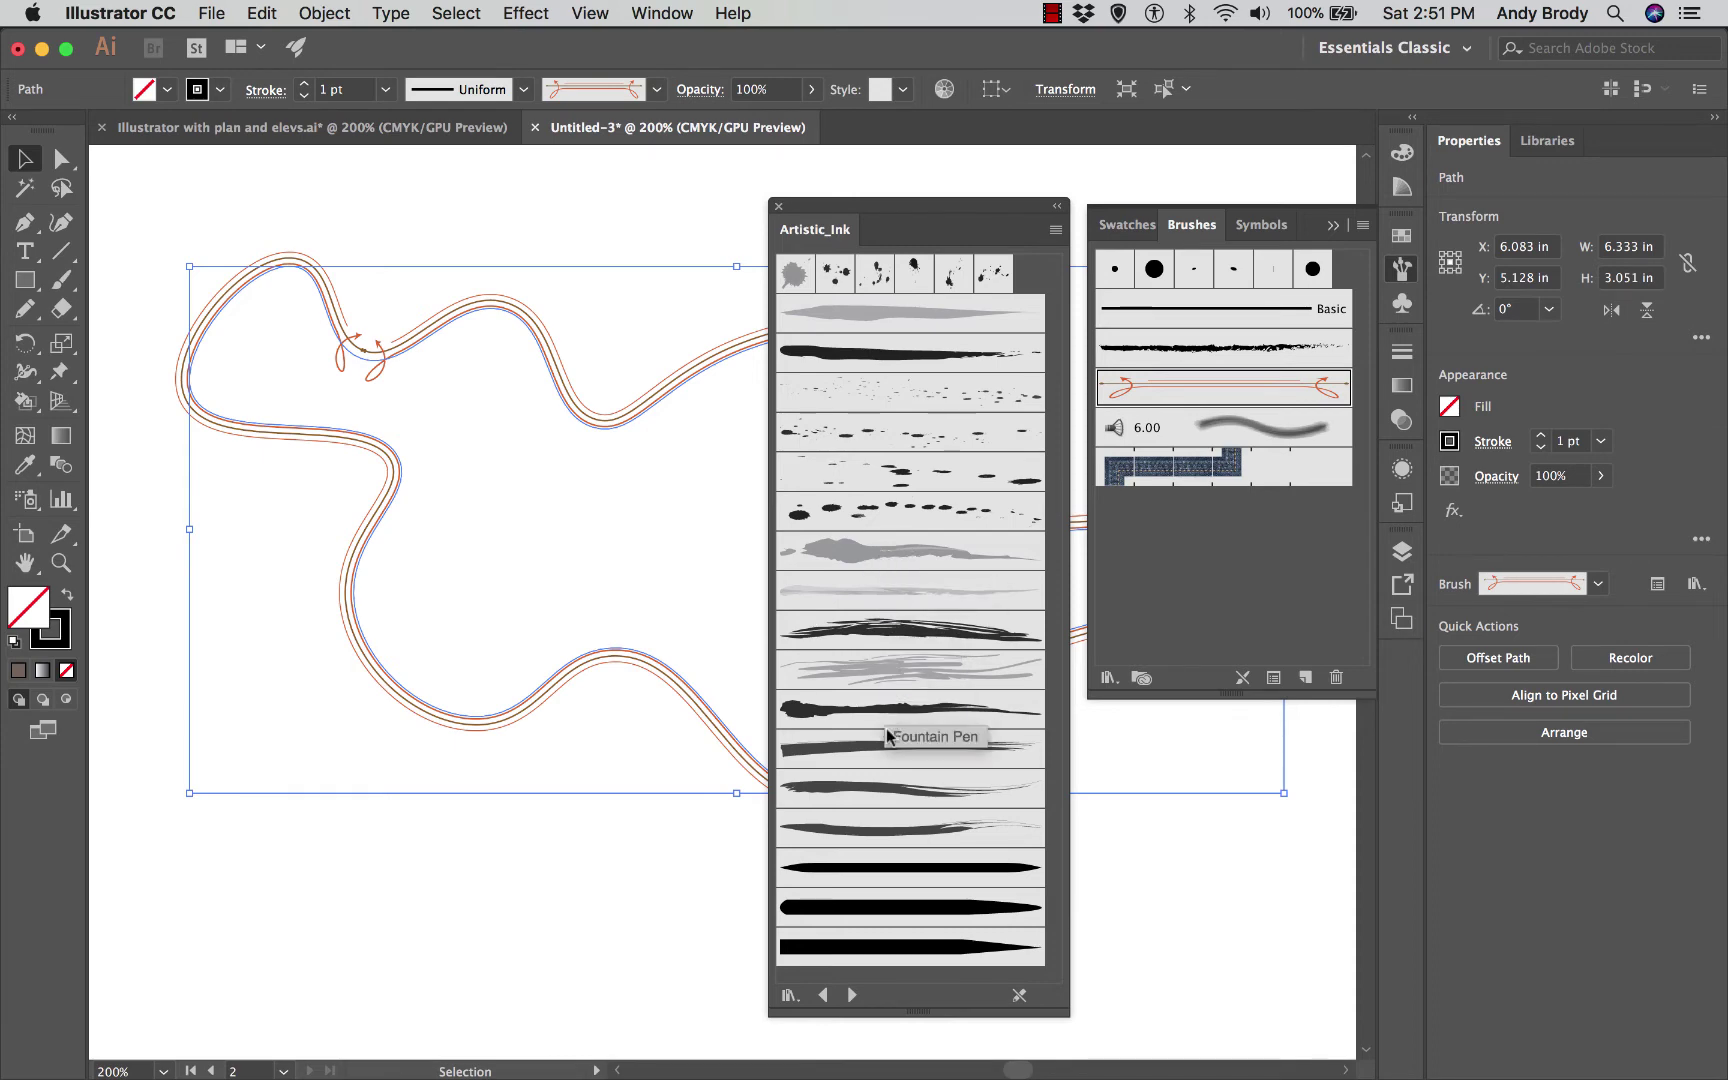
{"action": "mouse_move", "coordinate": [875, 779]}
{"action": "left_mouse_down"}
{"action": "mouse_move", "coordinate": [728, 735]}
{"action": "mouse_move", "coordinate": [650, 668]}
{"action": "left_mouse_up"}
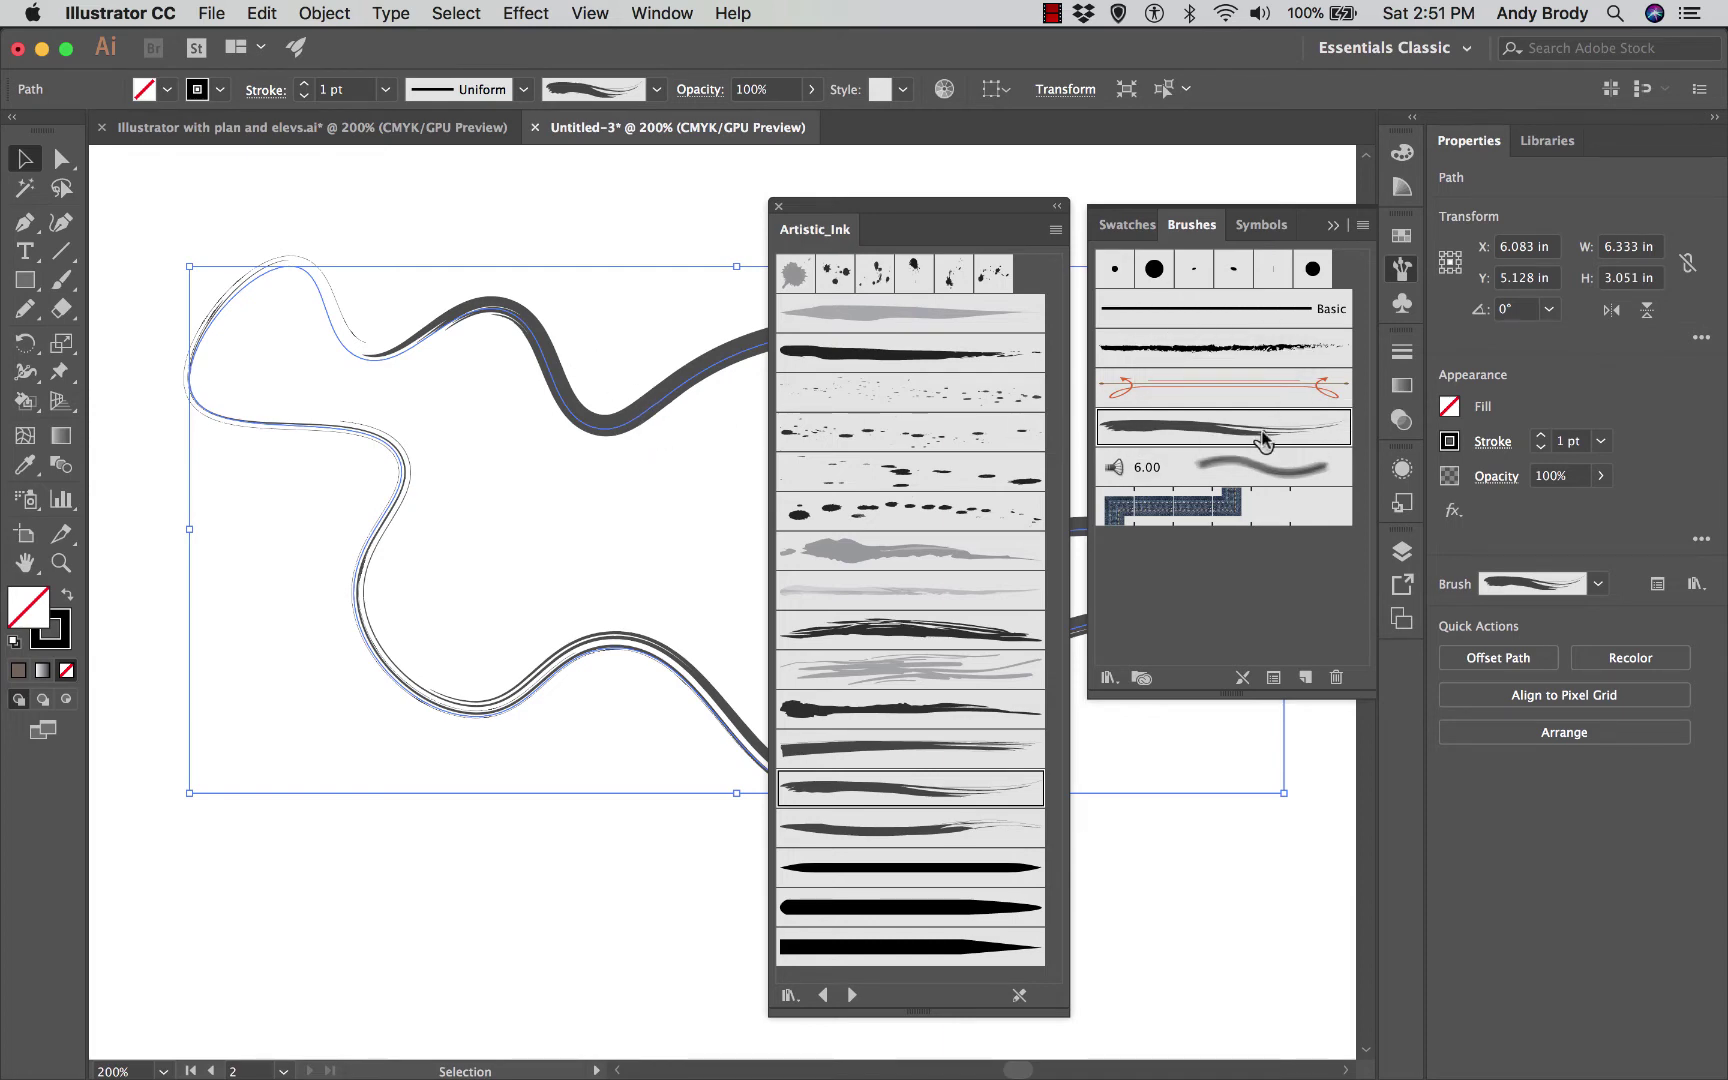
{"action": "double_click", "coordinate": [1230, 437]}
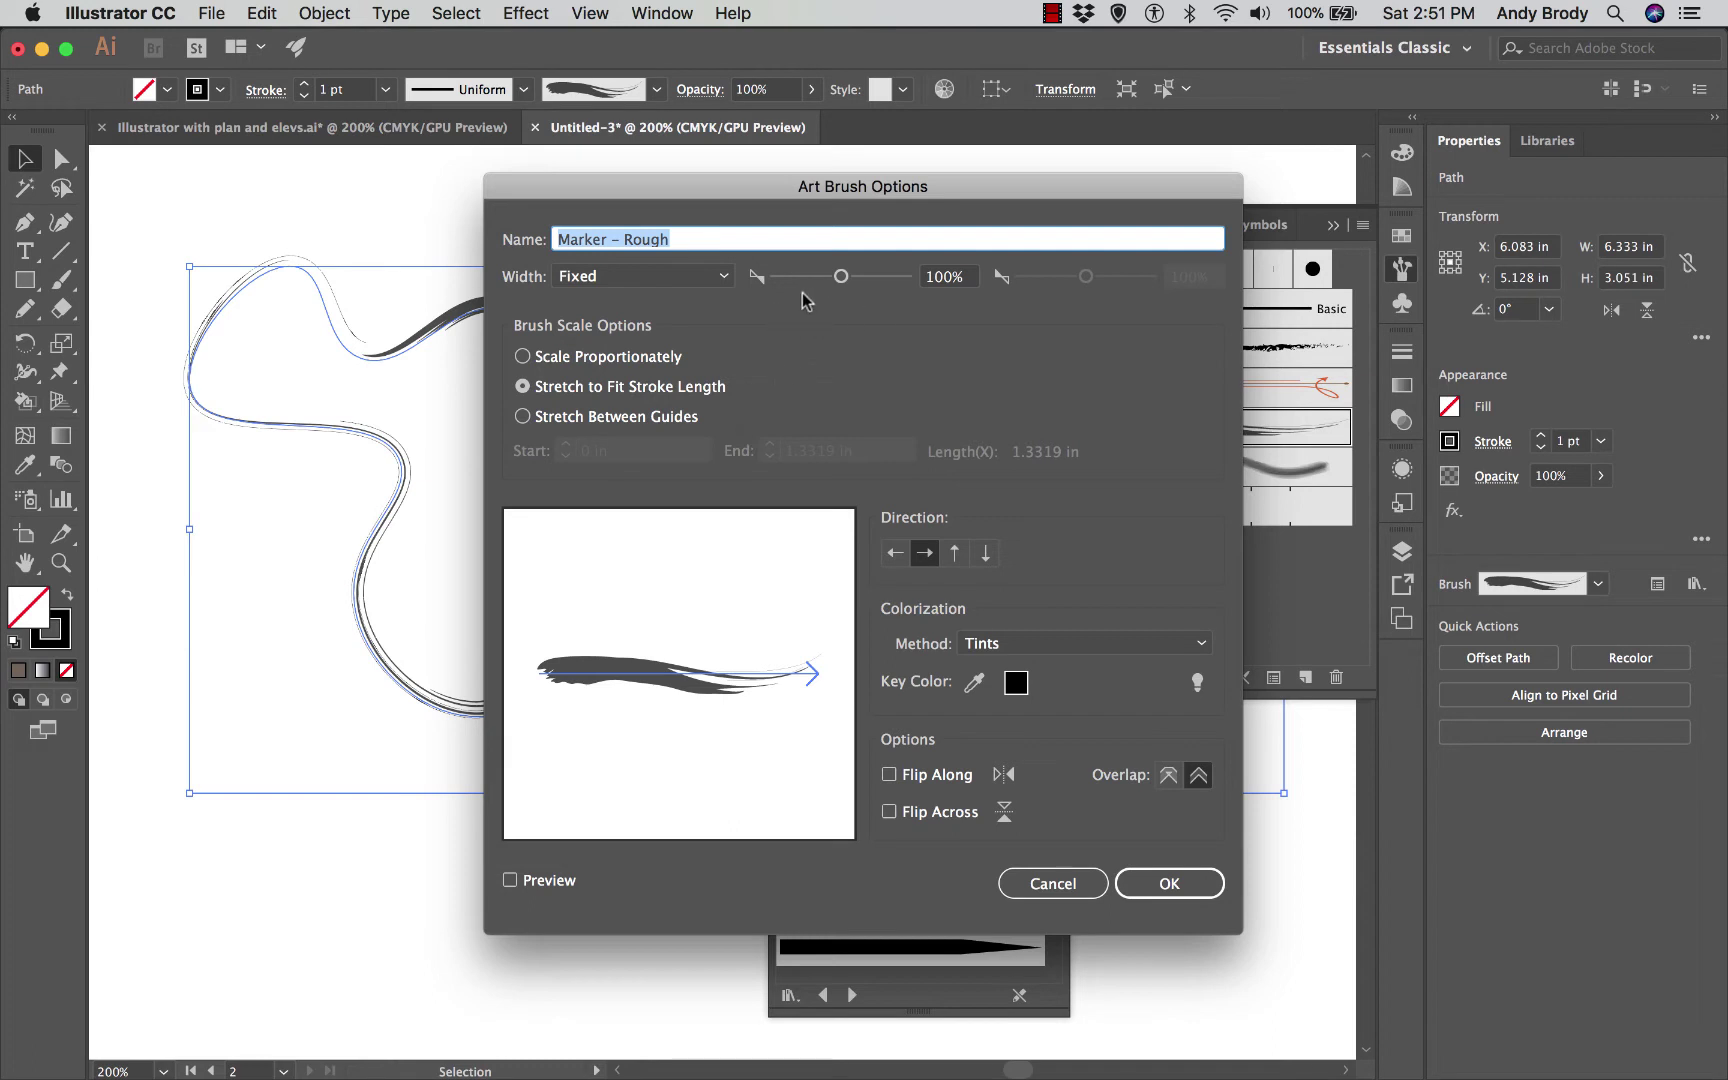
{"action": "left_click", "coordinate": [1075, 883]}
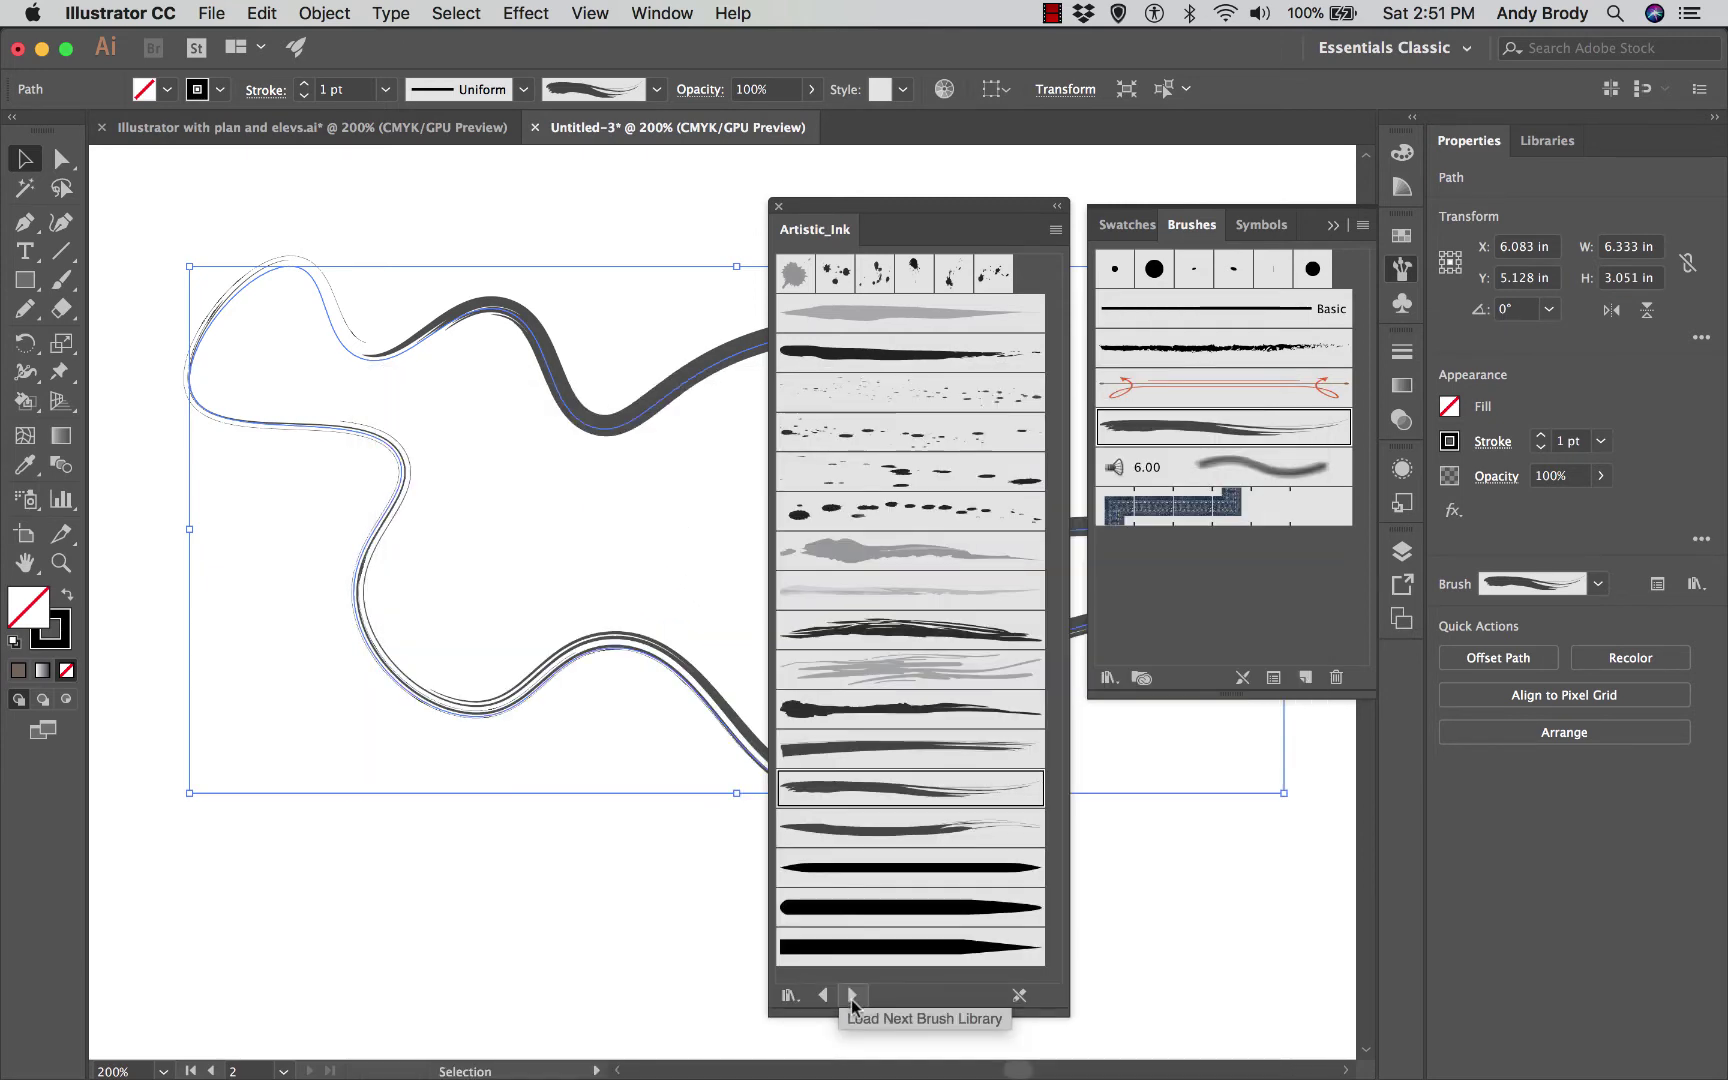
Step: Advance through the brush libraries to Artistic_ScrollPen and apply its wavy parallel-line brush to the shape's outline
{"action": "left_click", "coordinate": [851, 996]}
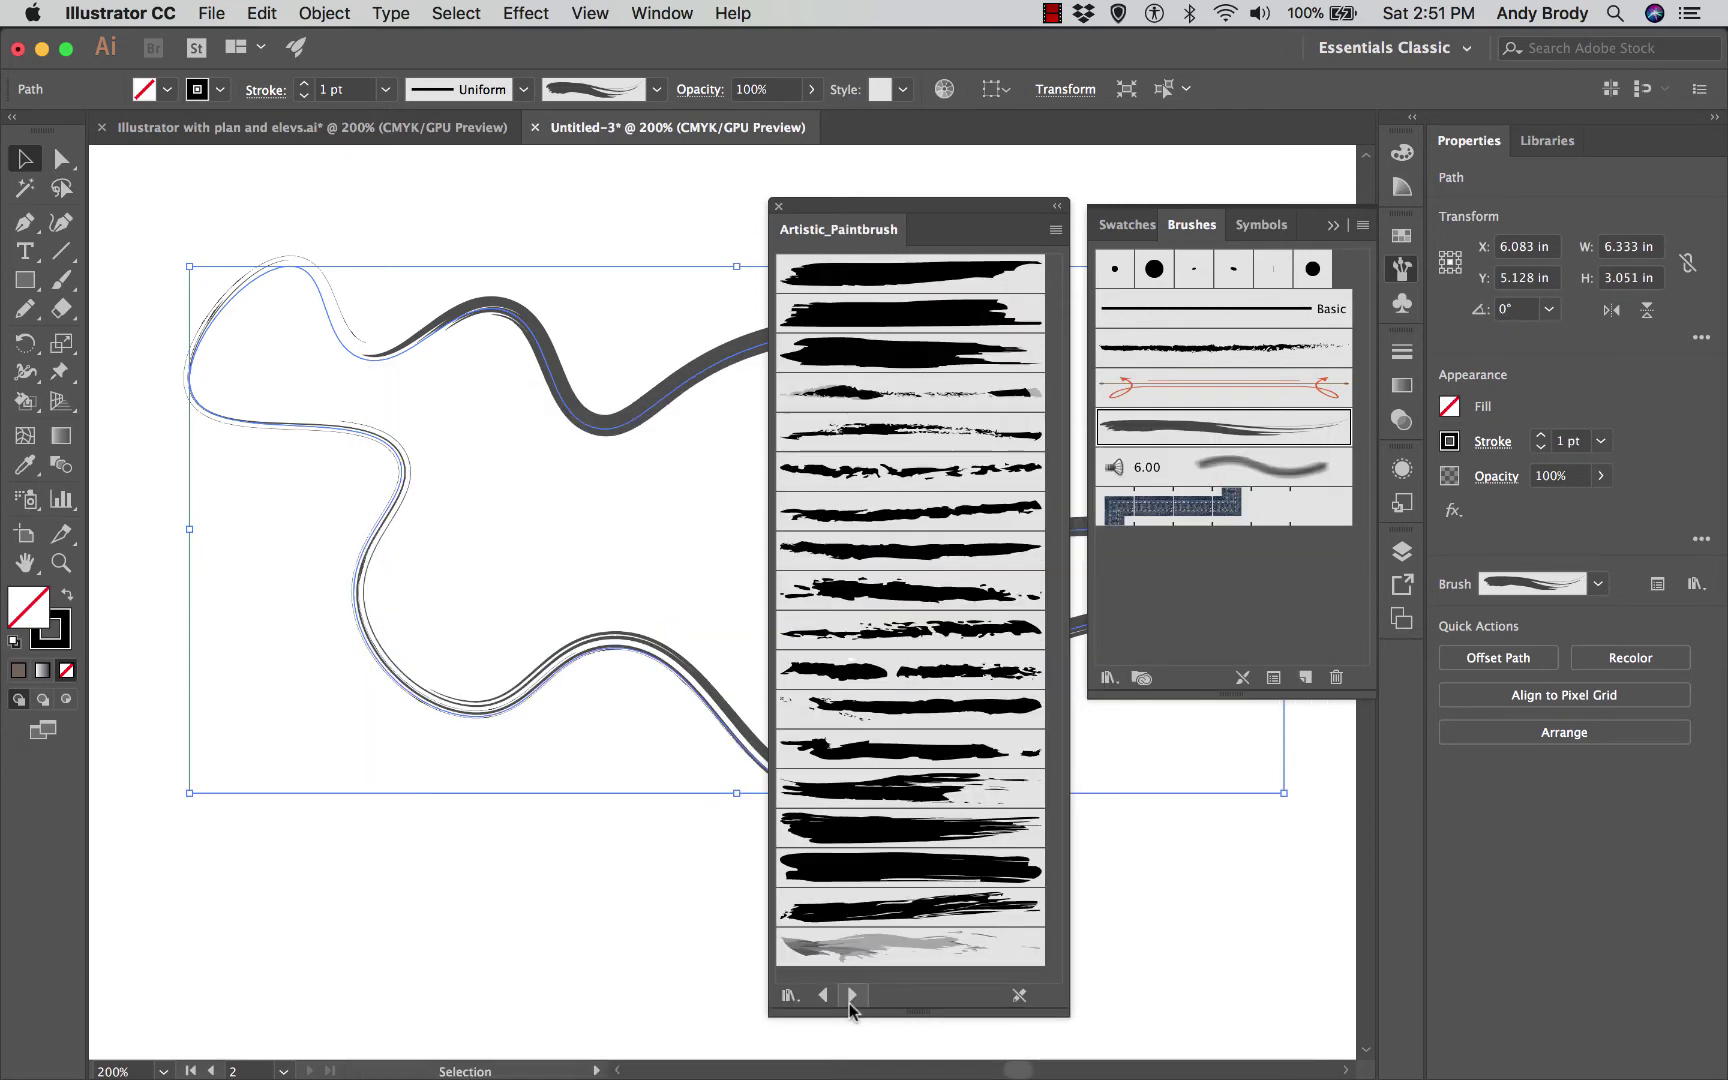
{"action": "left_click", "coordinate": [851, 996]}
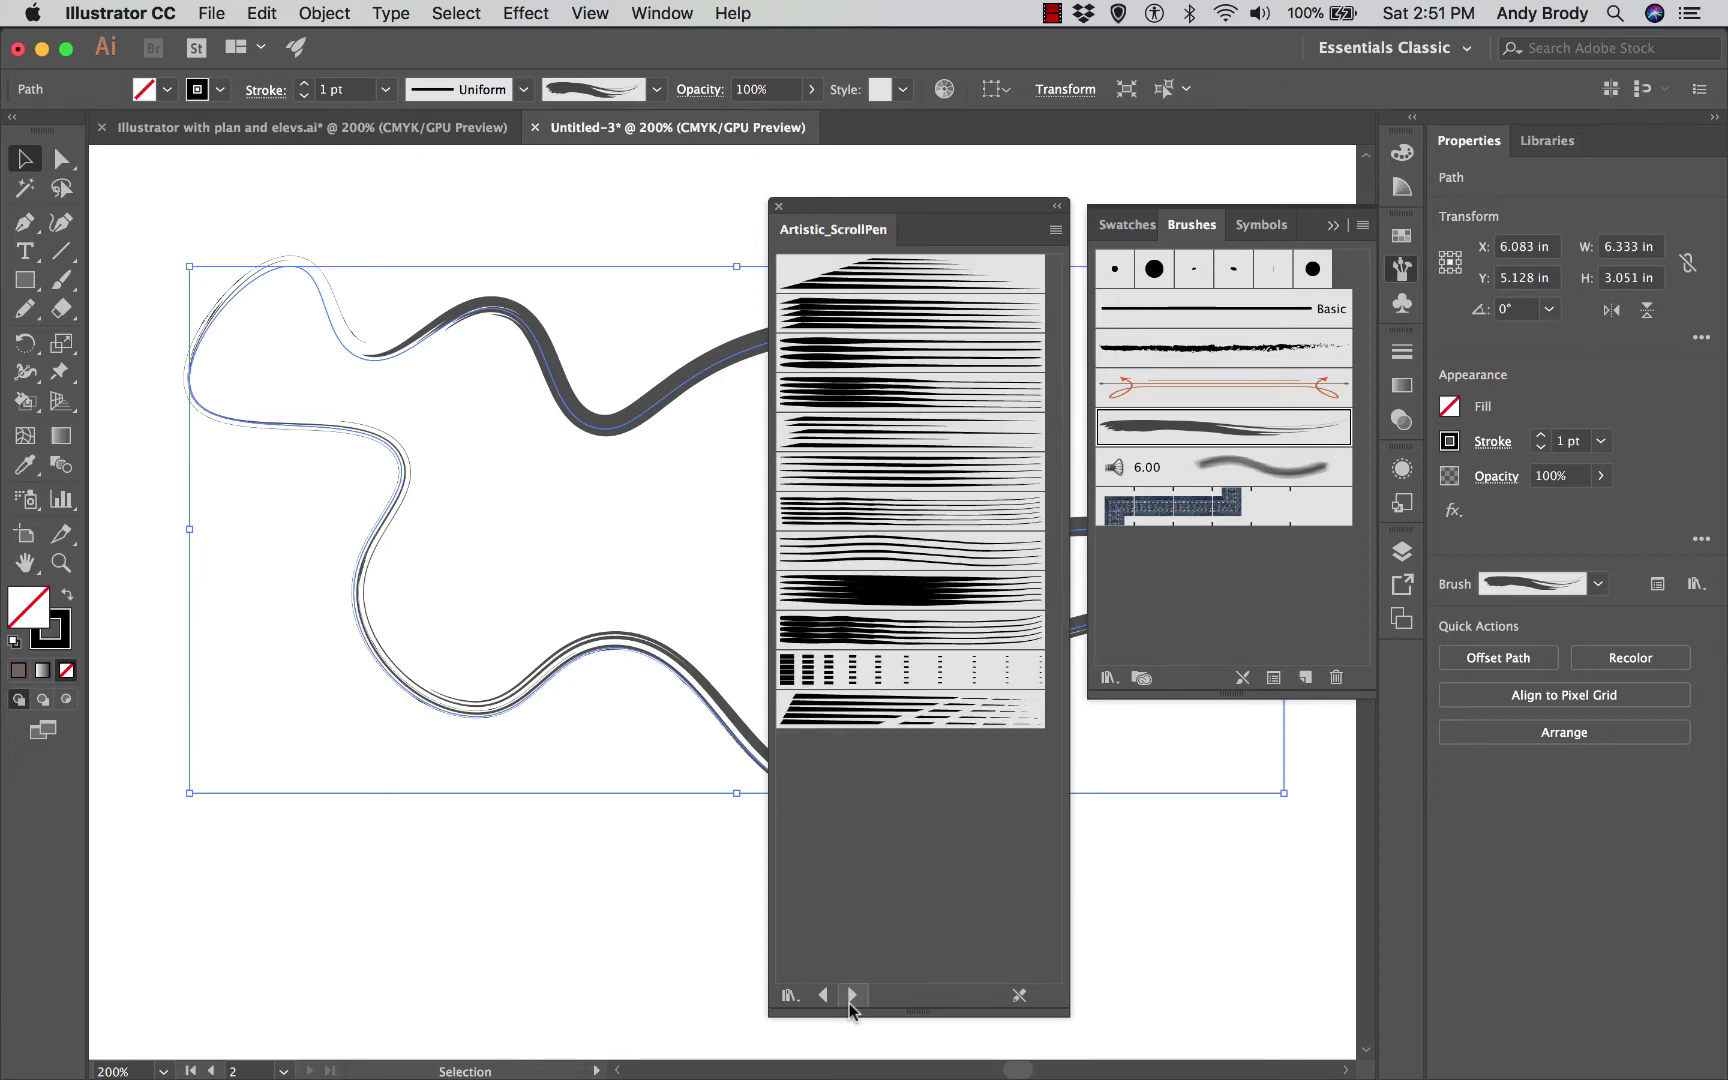
{"action": "left_click", "coordinate": [851, 566]}
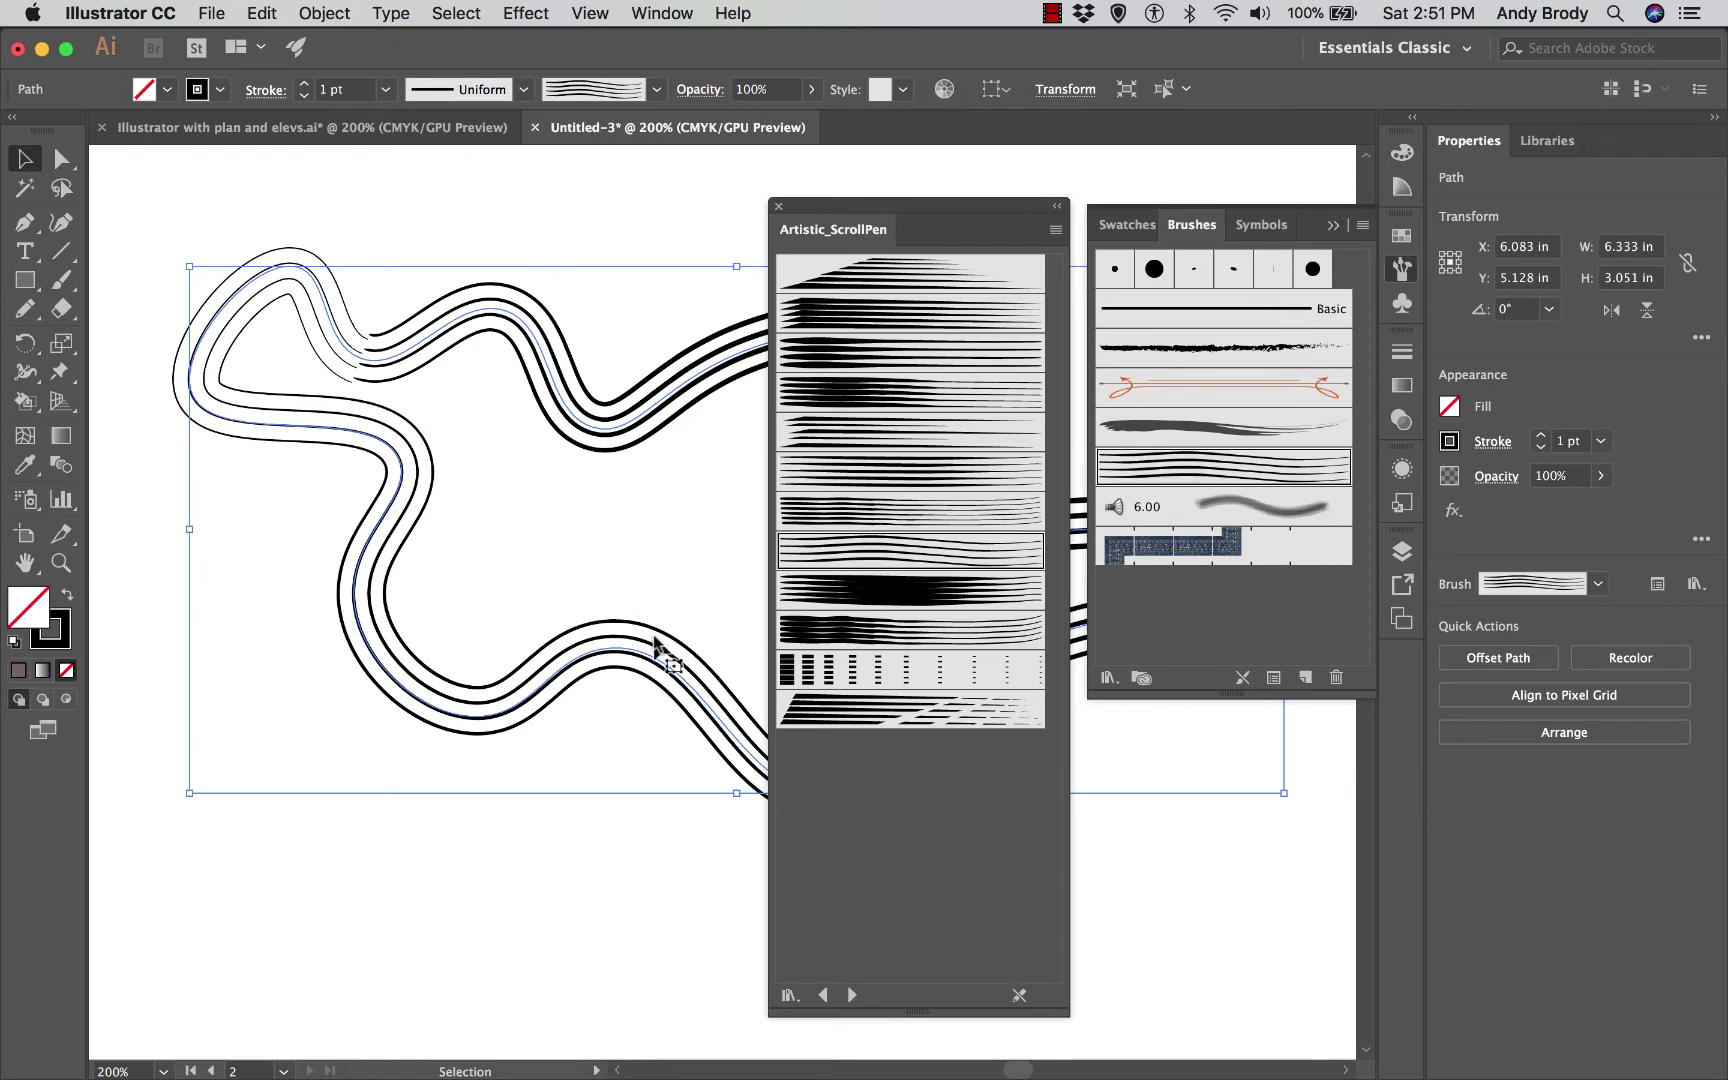
Step: Load the Artistic_Watercolor library, apply one of its grey watercolor strokes to the shape's outline and close the library
{"action": "left_click", "coordinate": [853, 995]}
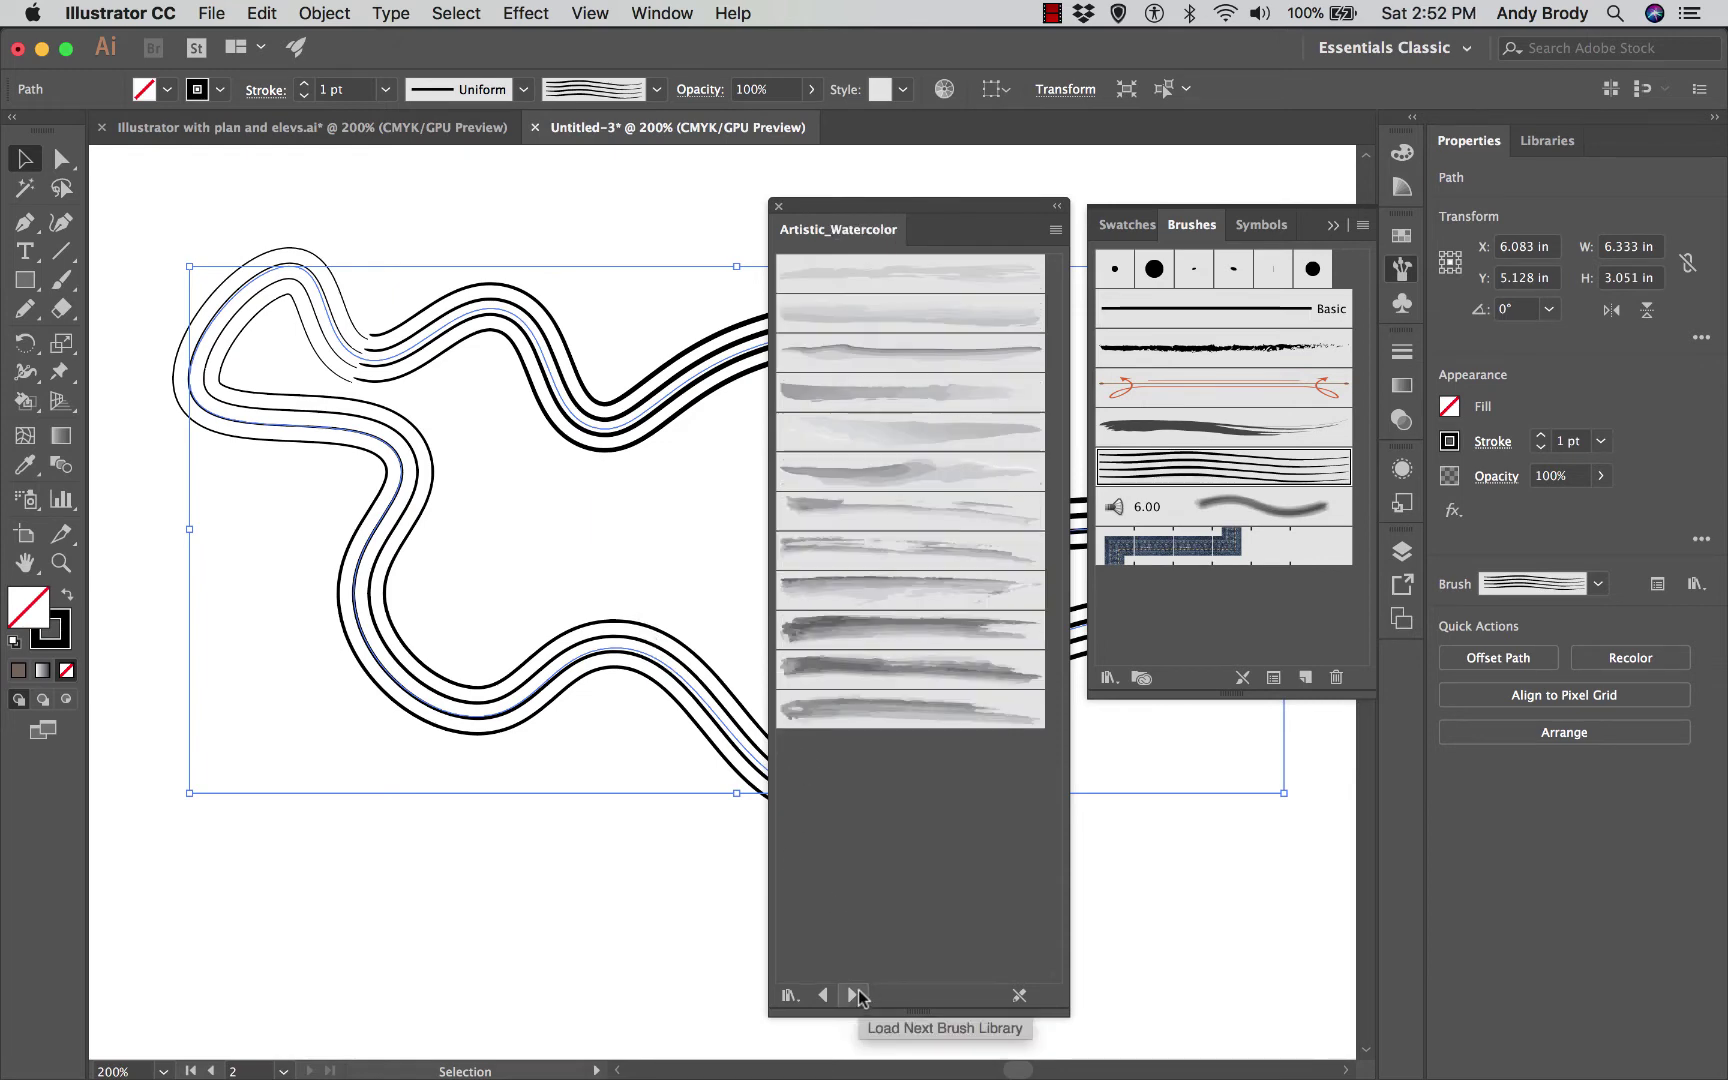
{"action": "left_click", "coordinate": [872, 594]}
{"action": "left_click_drag", "start_coordinate": [872, 594], "coordinate": [405, 505]}
{"action": "left_click", "coordinate": [567, 548]}
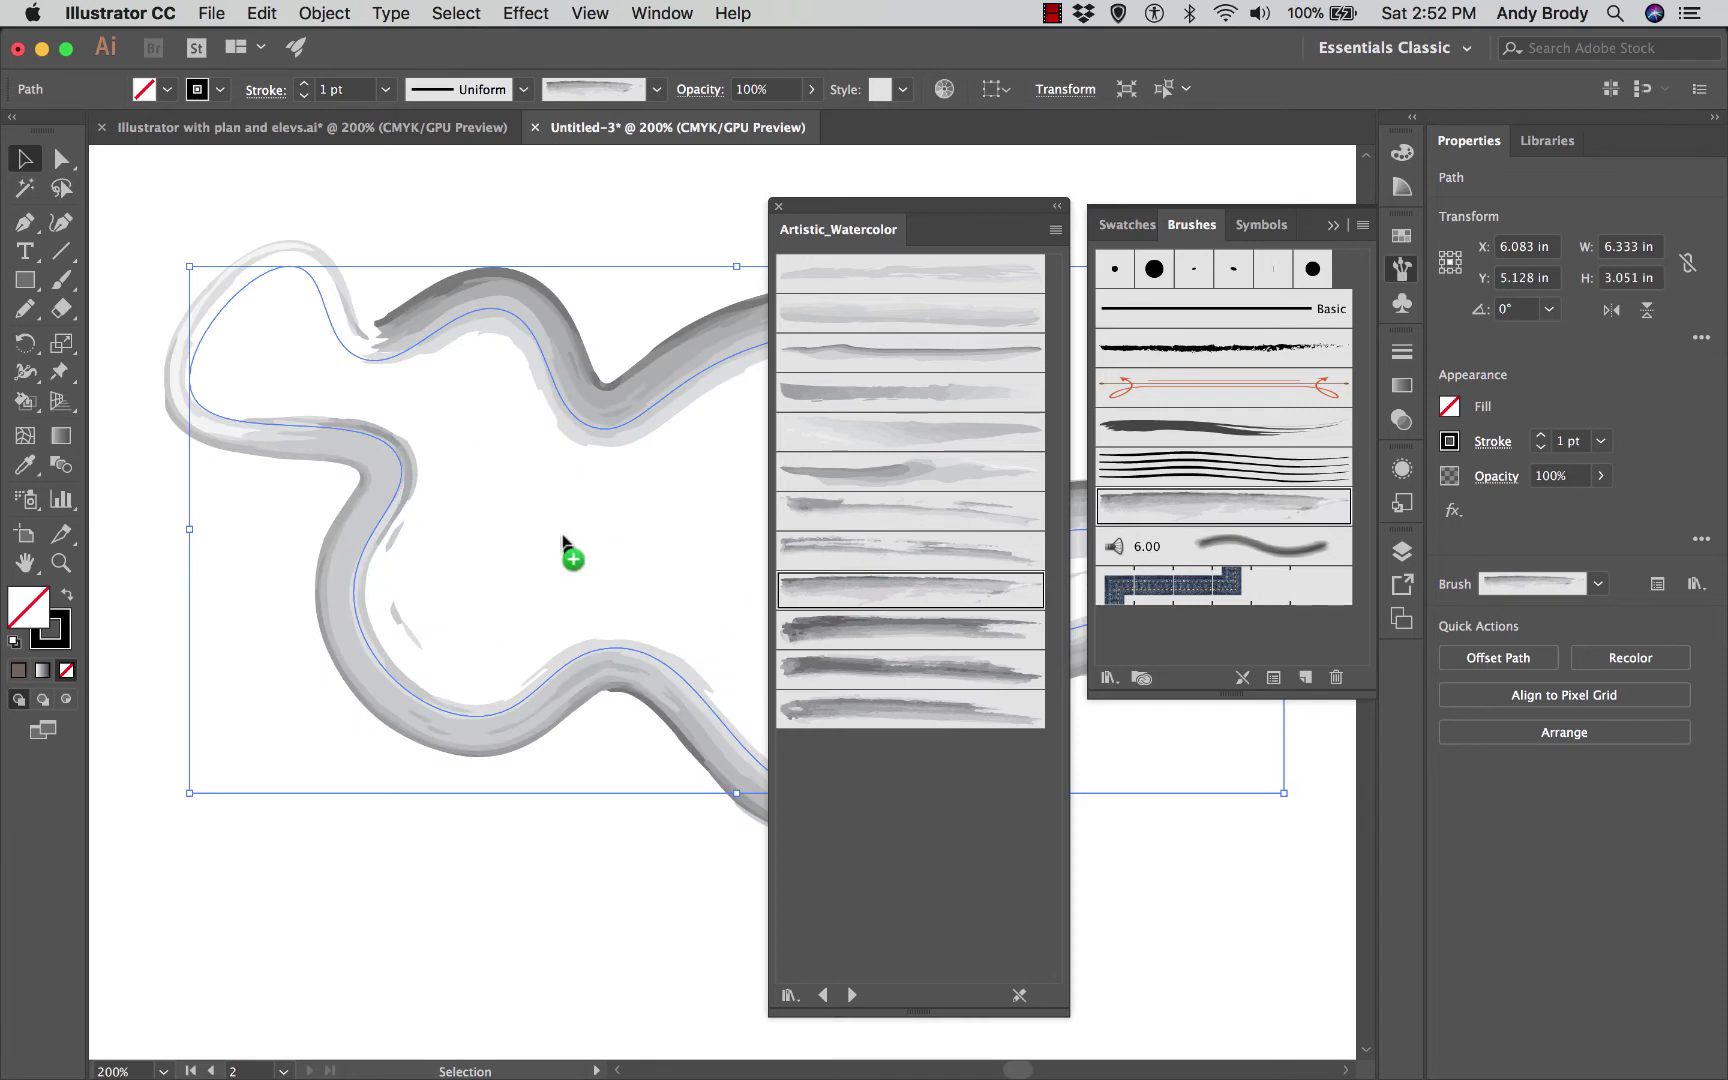
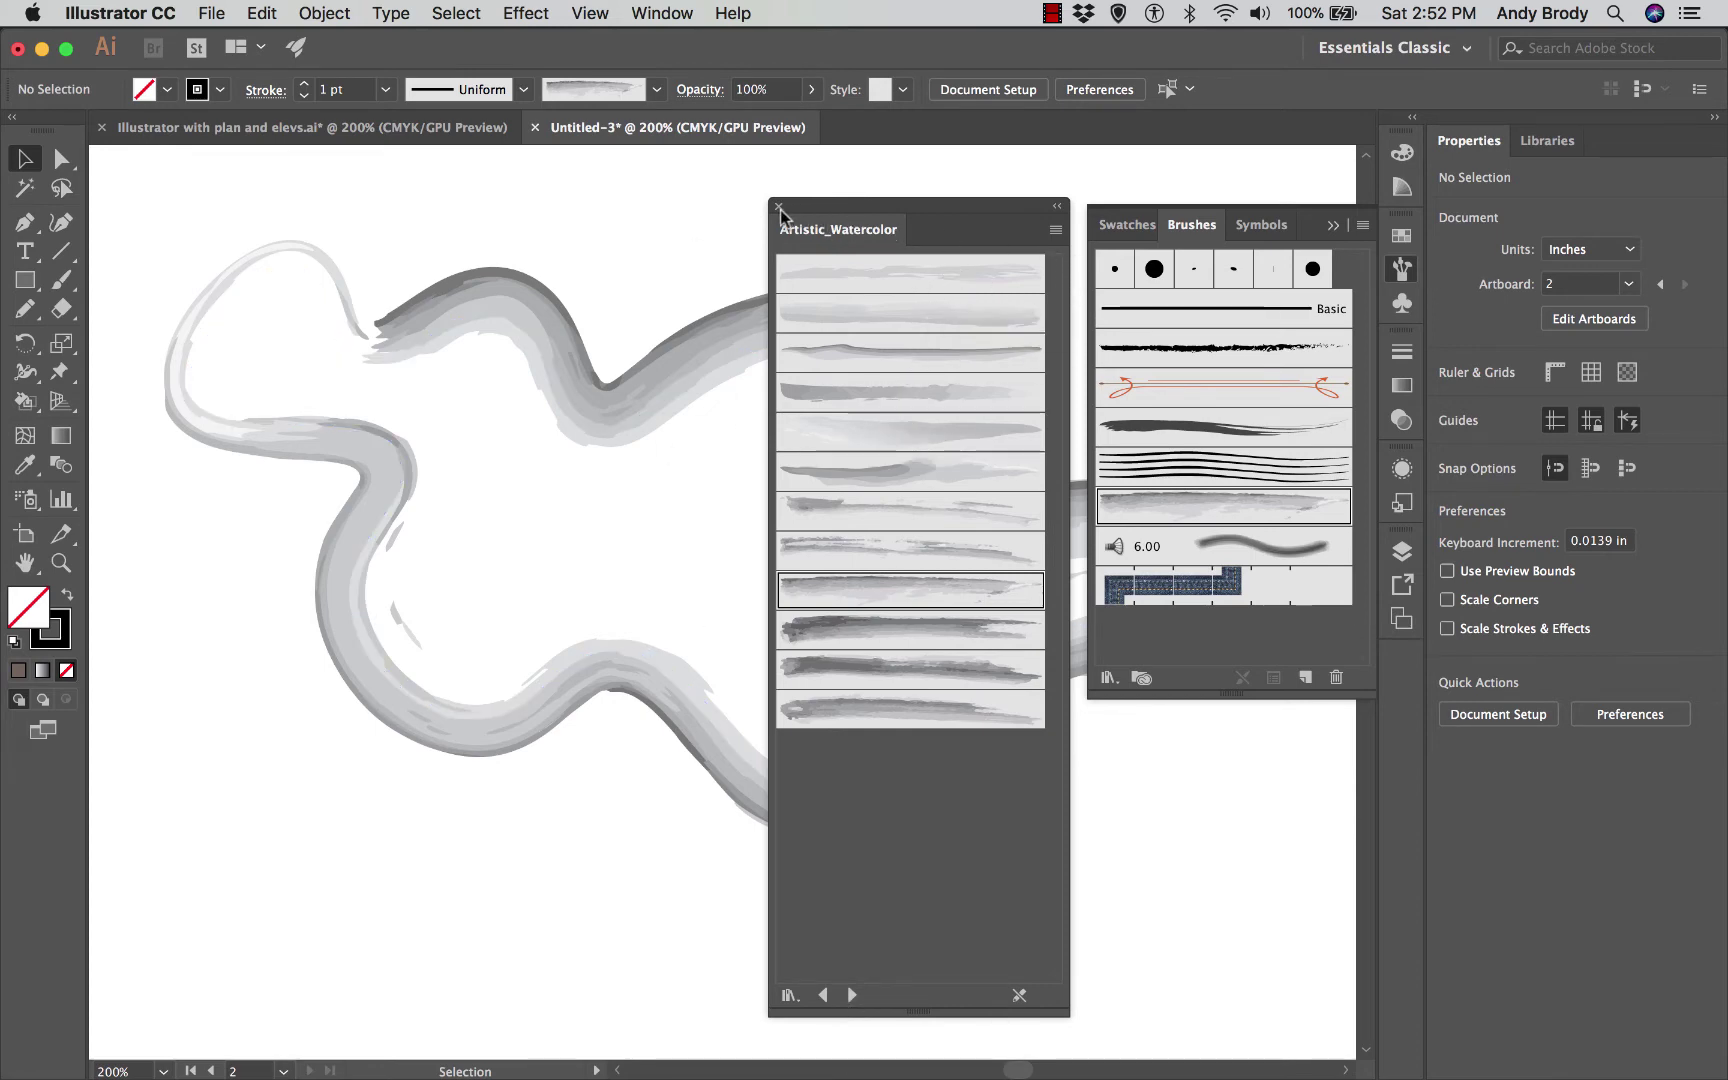
{"action": "left_click", "coordinate": [779, 206]}
{"action": "left_click", "coordinate": [656, 92]}
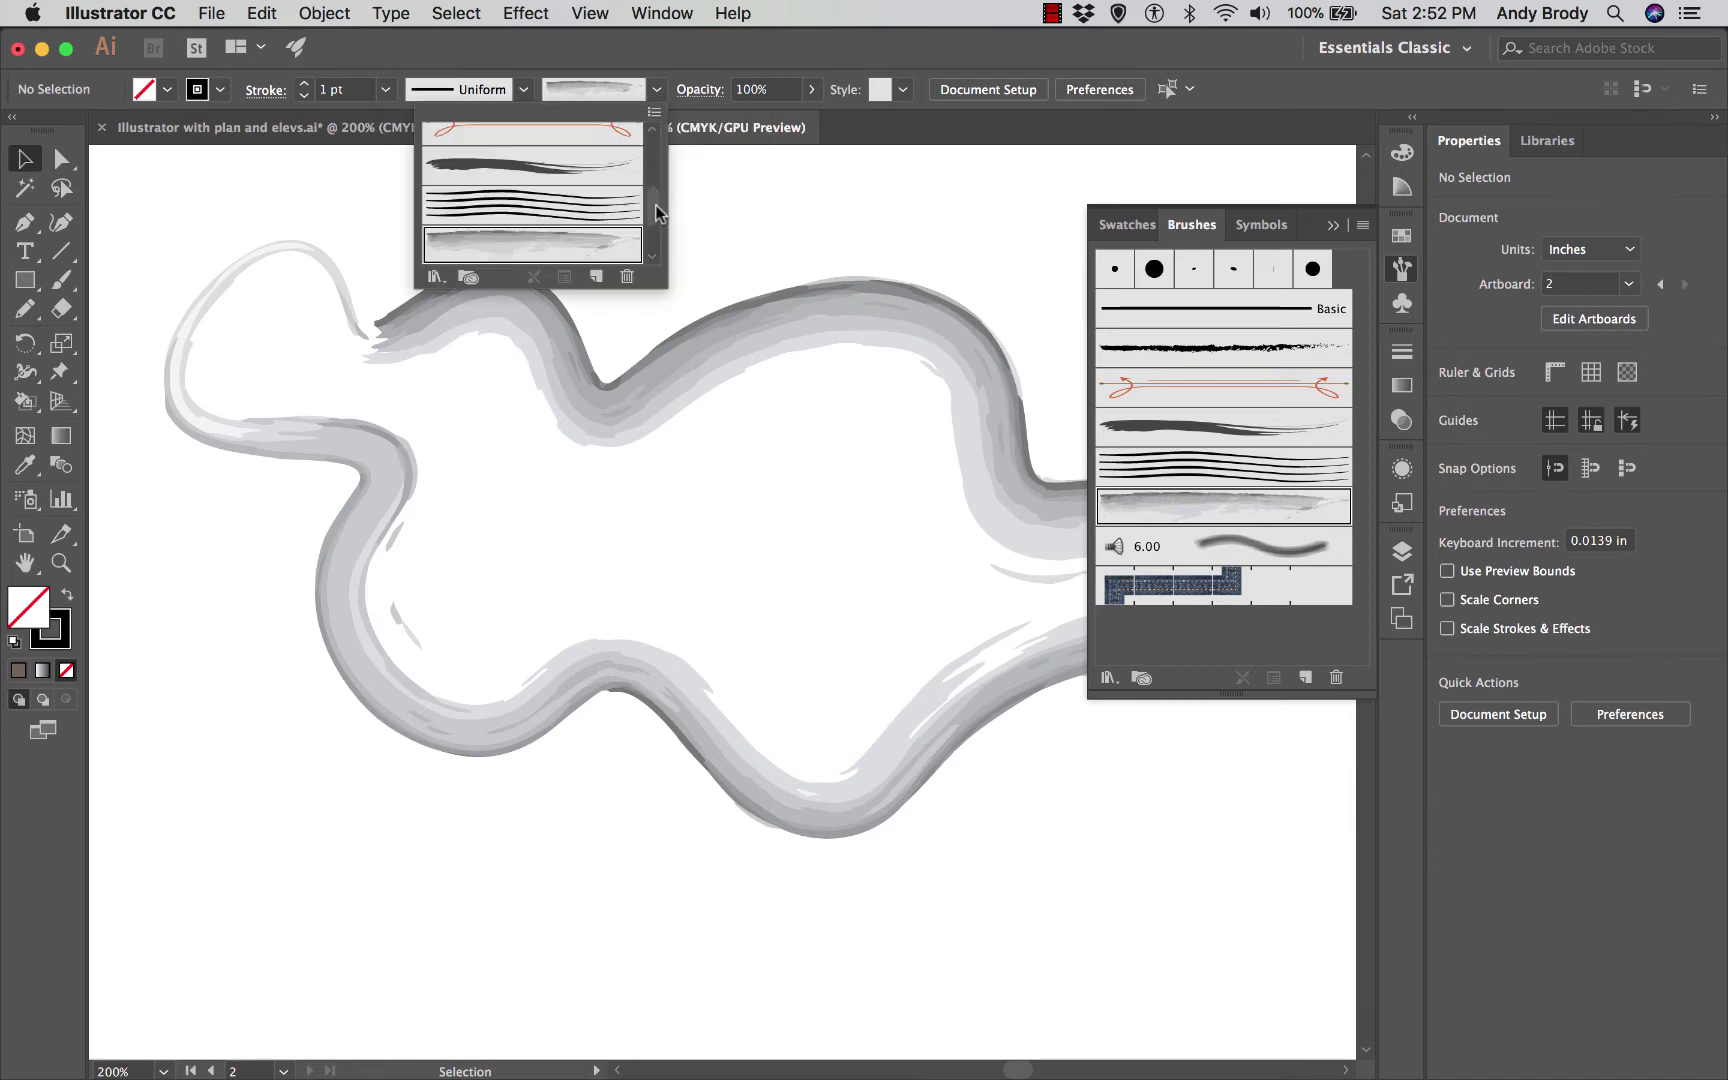
{"action": "scroll", "coordinate": [598, 200], "scroll_direction": "up", "scroll_amount": 5}
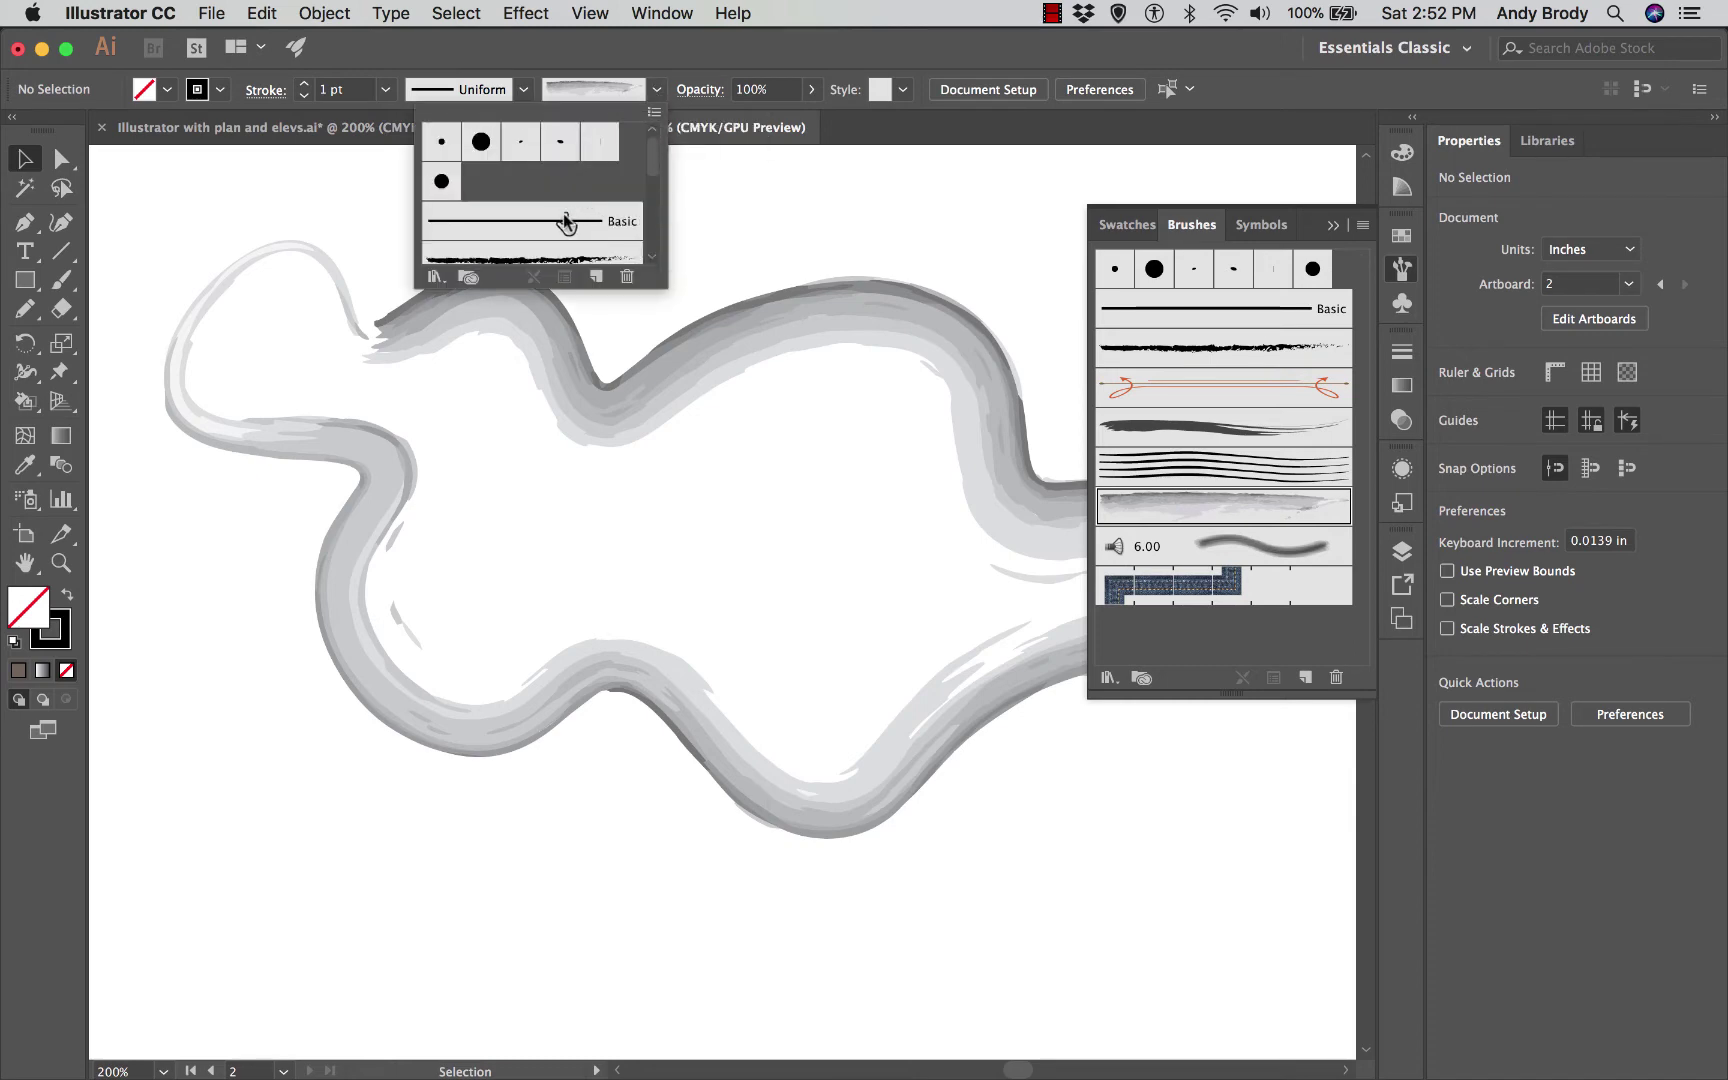
{"action": "left_click", "coordinate": [567, 222]}
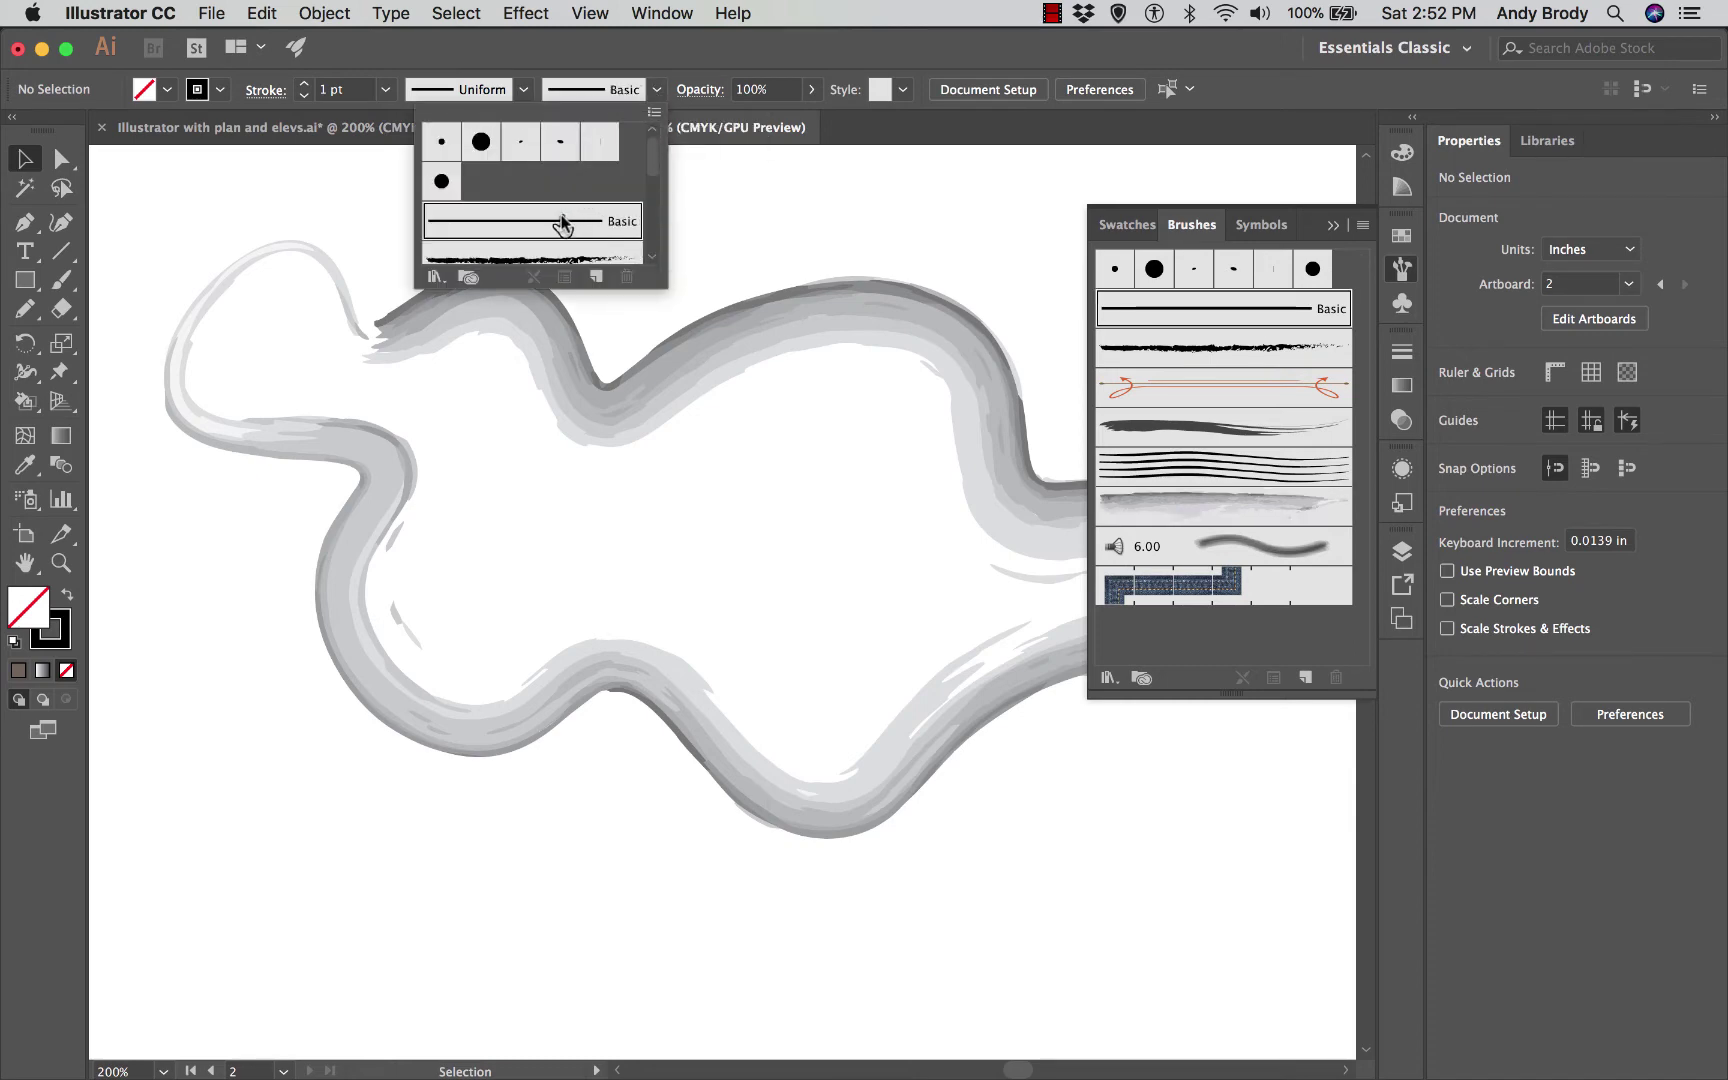
Step: Select the freeform shape, set its outline back to the Basic brush and deselect it
{"action": "left_click", "coordinate": [748, 340]}
{"action": "left_click", "coordinate": [745, 339]}
{"action": "left_click", "coordinate": [624, 95]}
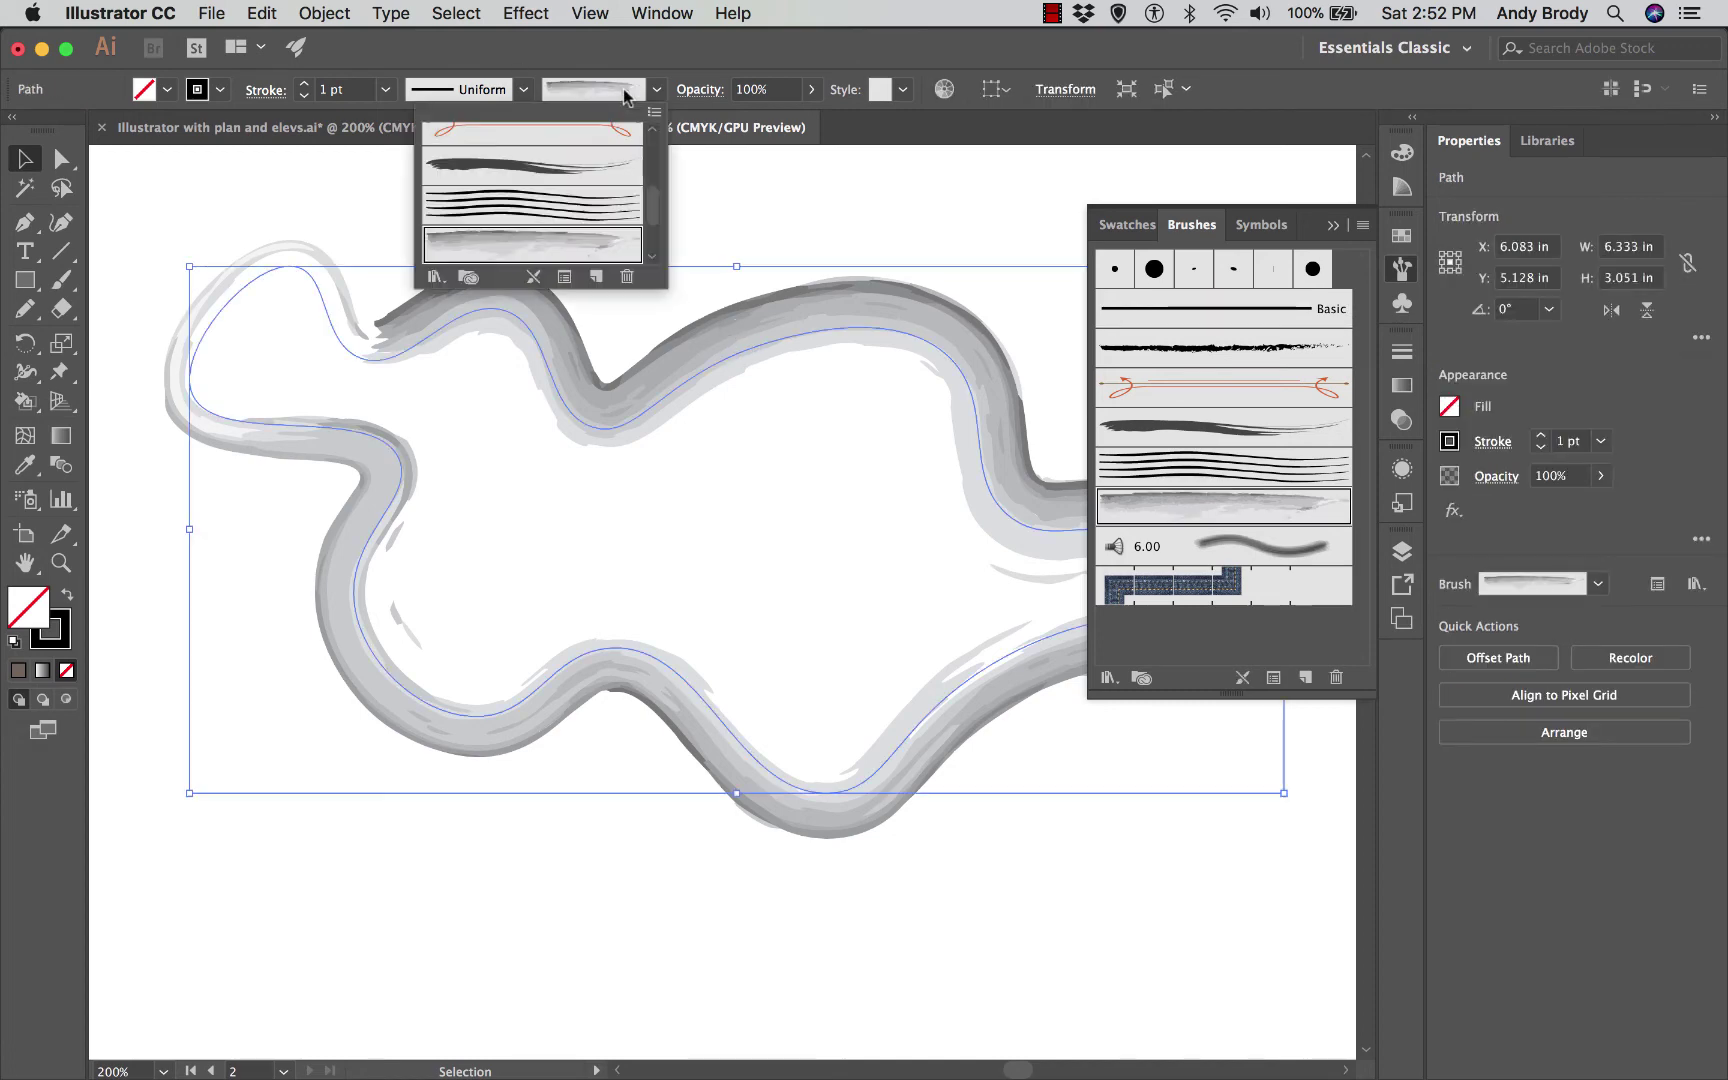
{"action": "scroll", "coordinate": [571, 180], "scroll_direction": "up", "scroll_amount": 5}
{"action": "left_click", "coordinate": [530, 222]}
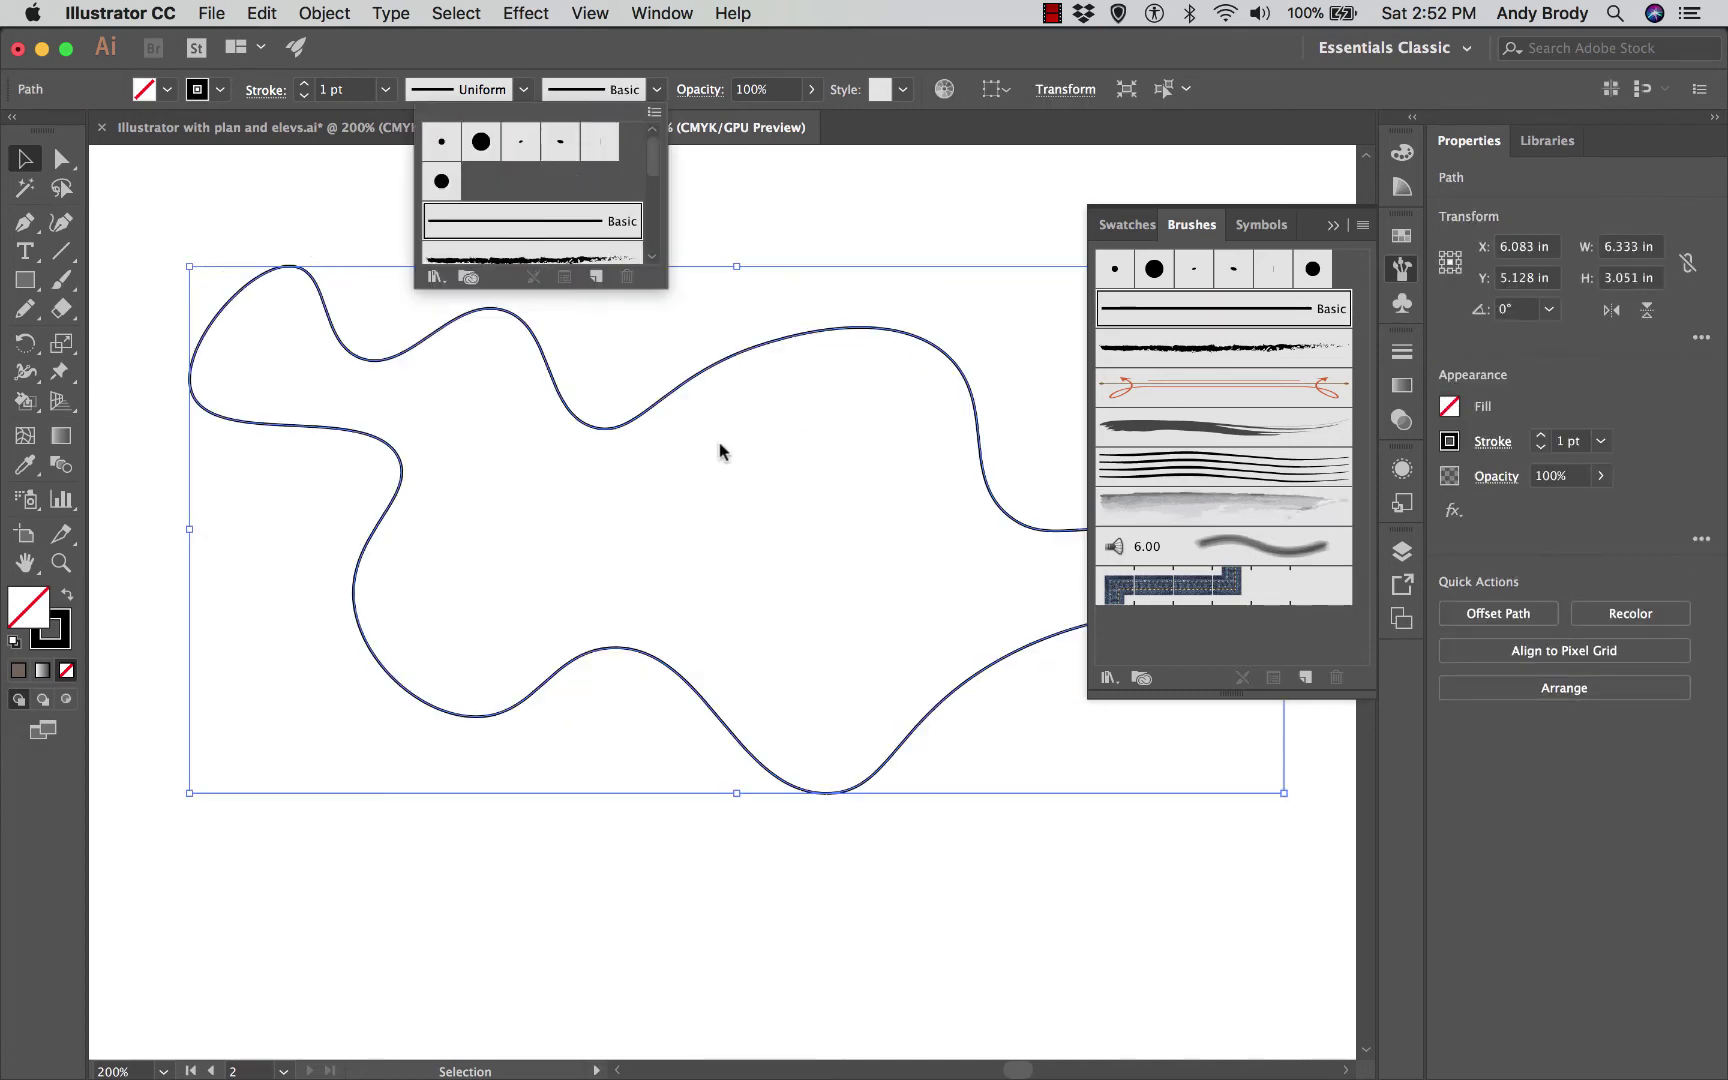
{"action": "left_click", "coordinate": [850, 475]}
{"action": "left_click", "coordinate": [878, 814]}
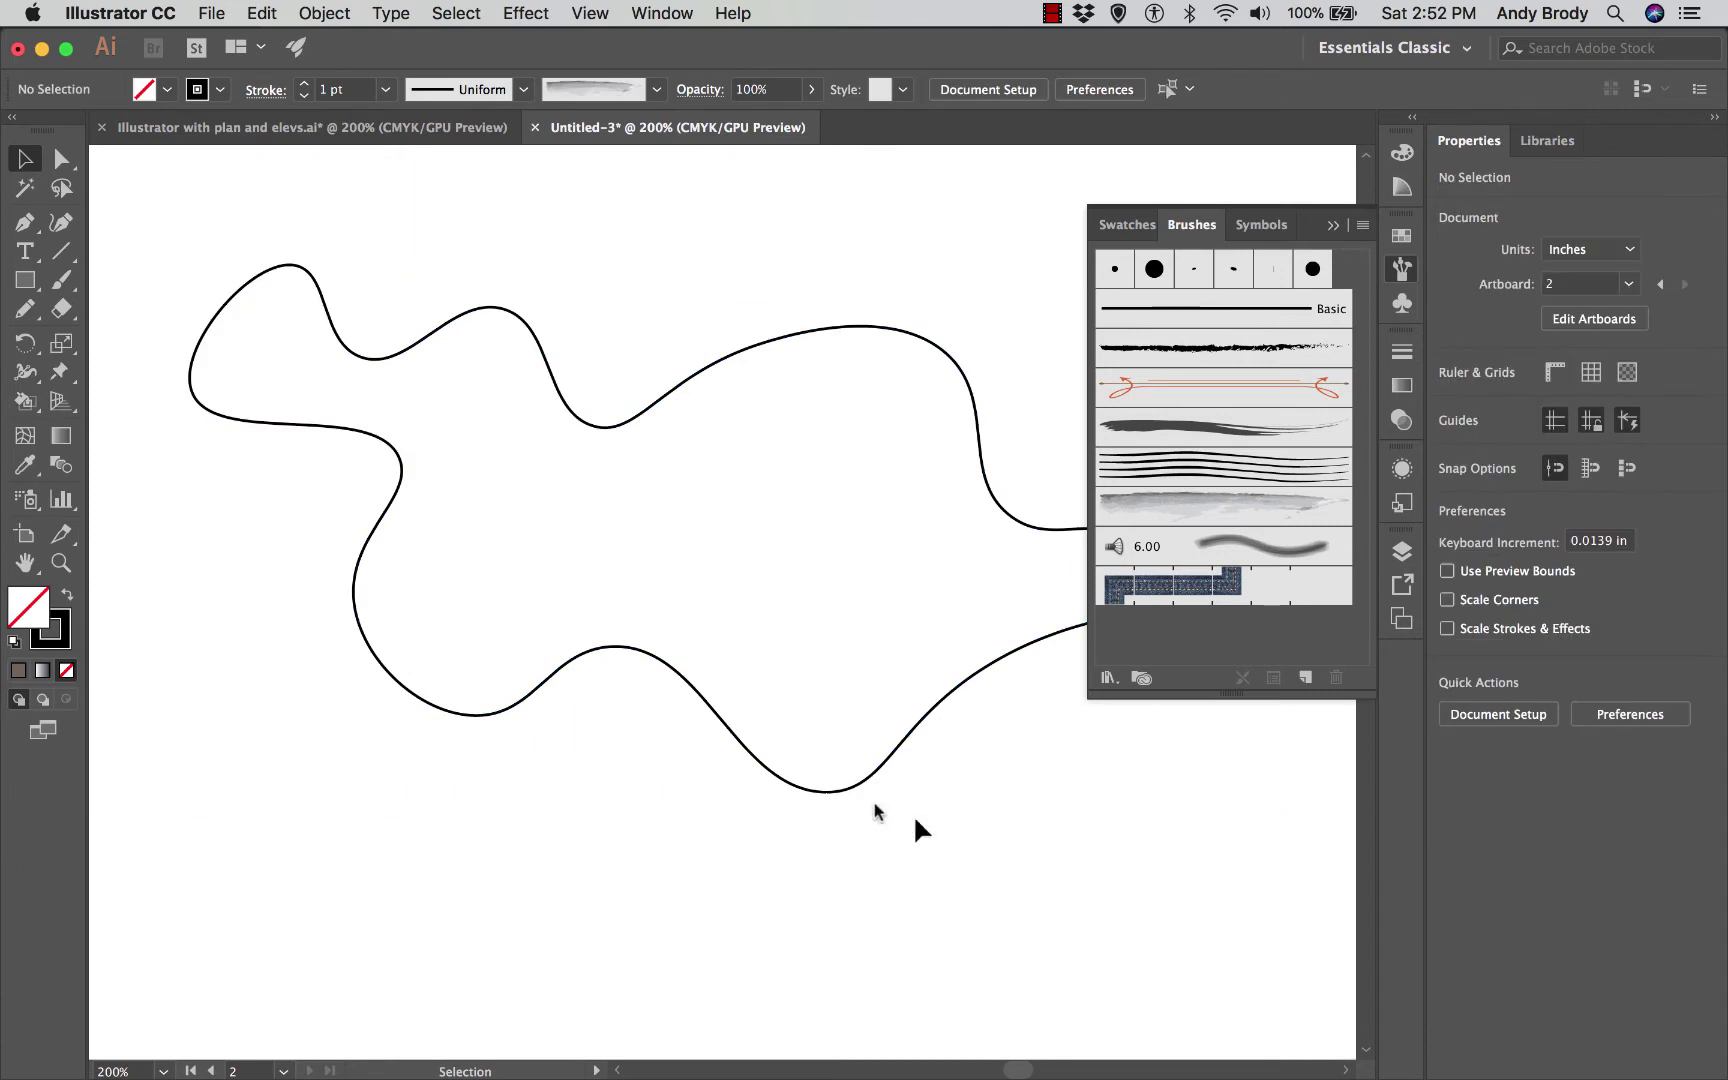
Step: Select the shape, show the color swatches as large thumbnails and extend the swatch area so all of them fit
{"action": "left_click", "coordinate": [767, 764]}
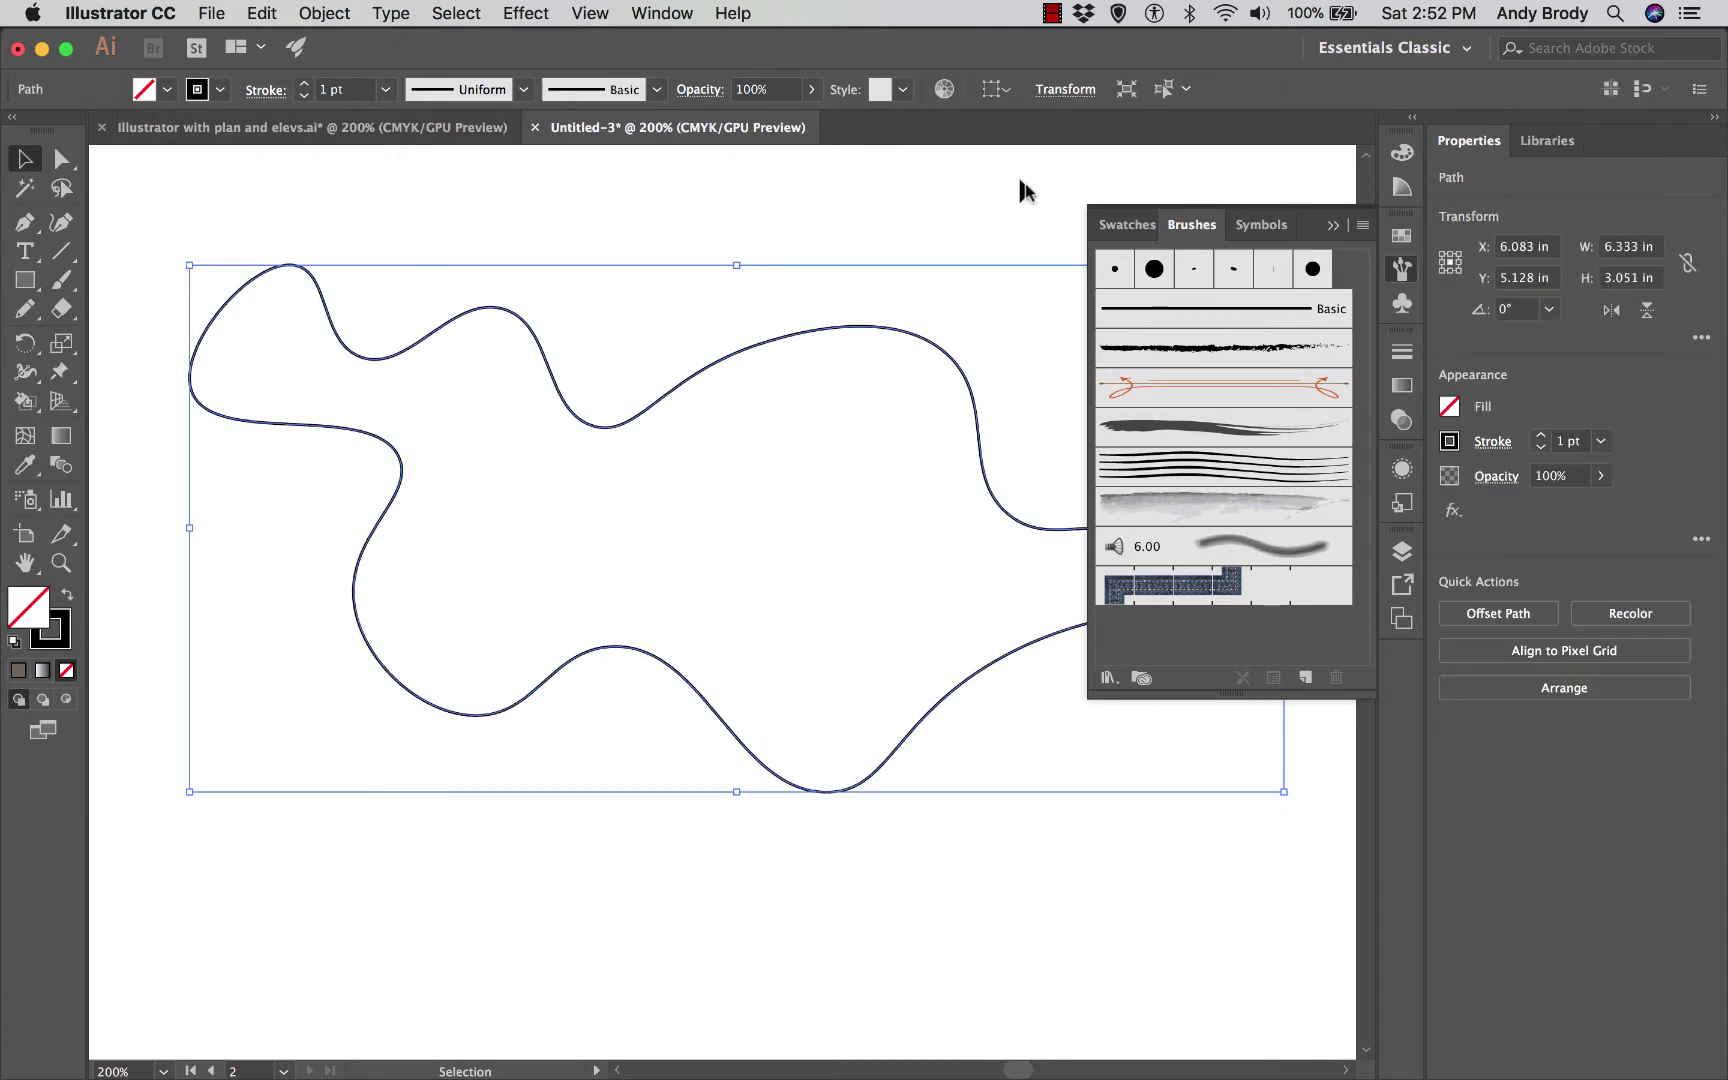
{"action": "left_click", "coordinate": [1124, 228]}
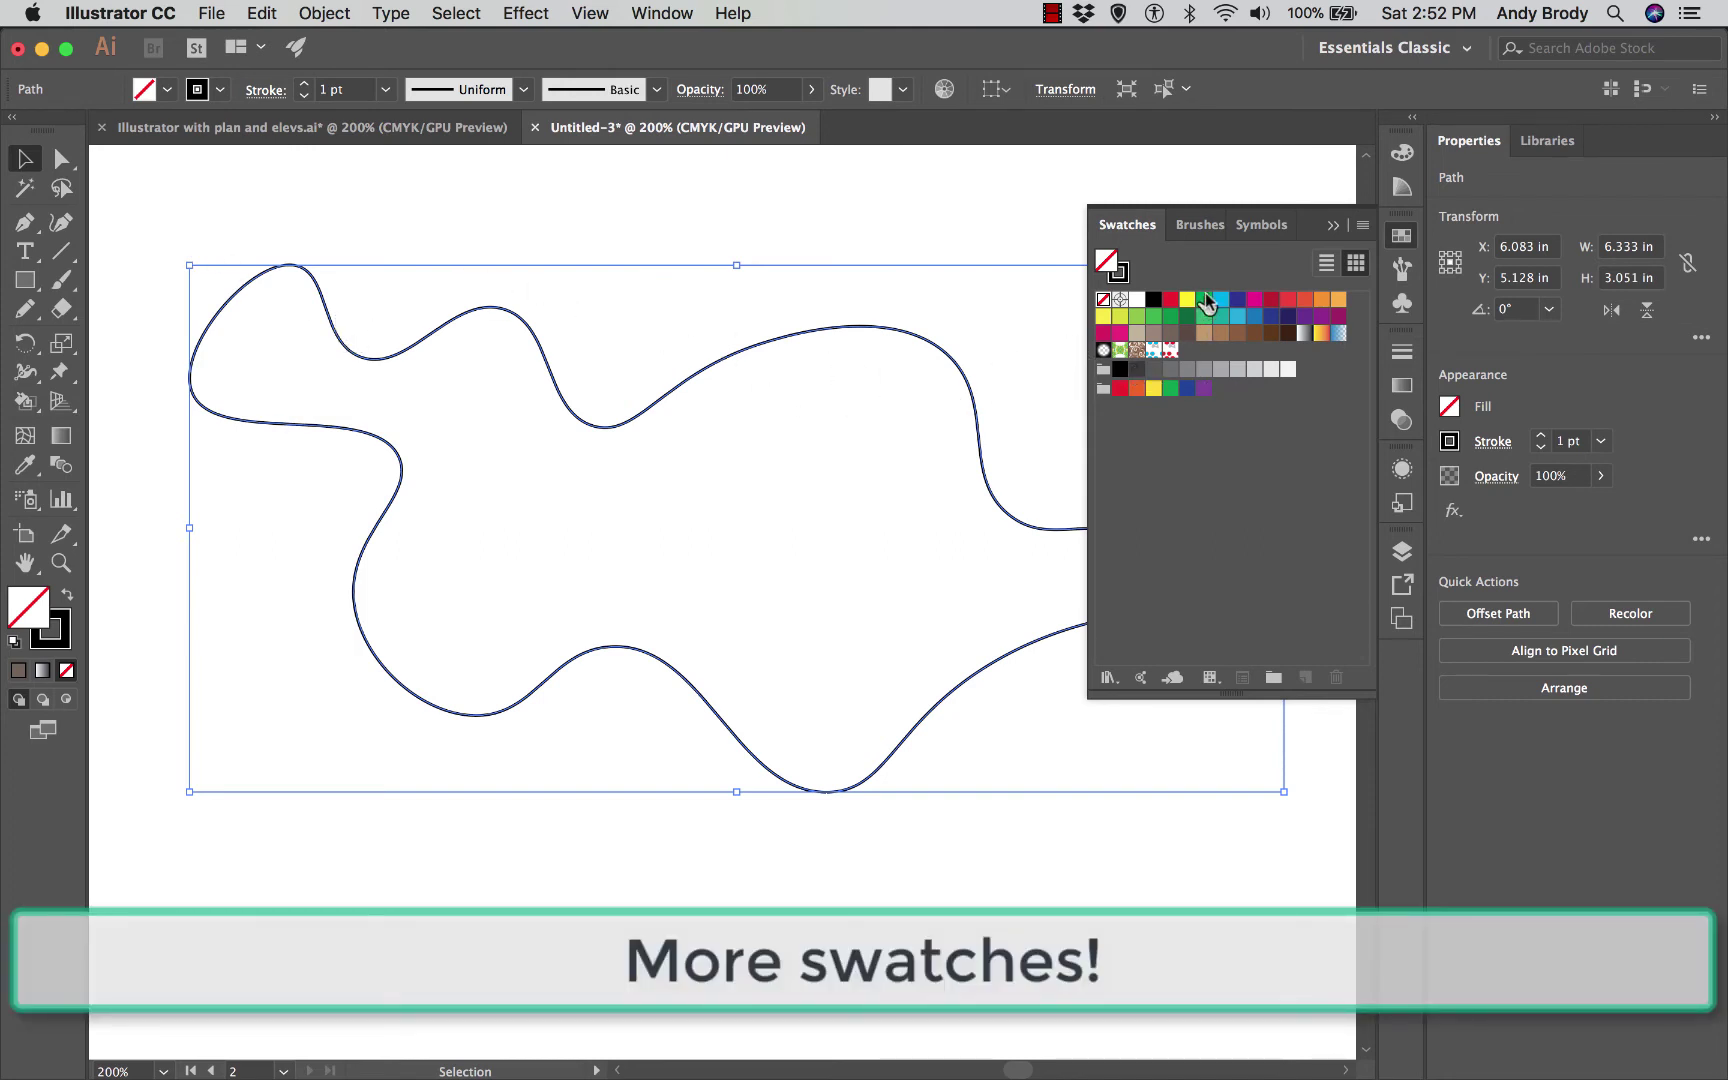
{"action": "left_click", "coordinate": [1361, 225]}
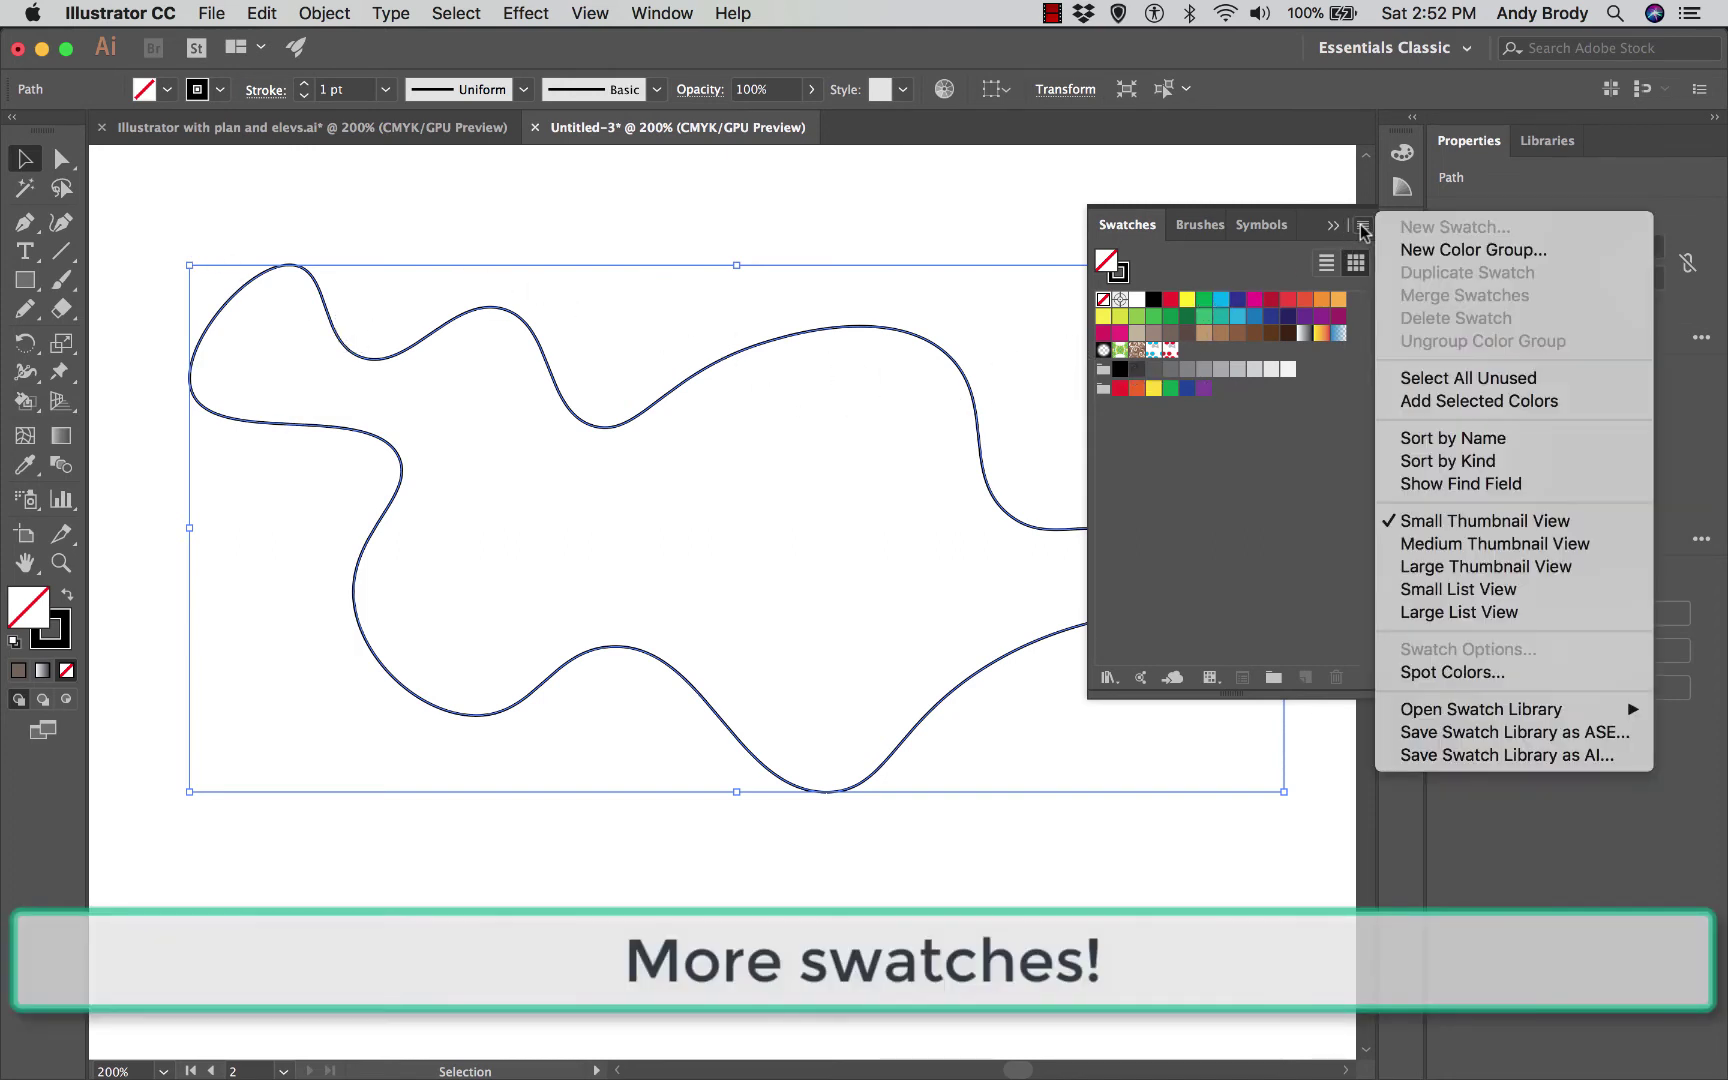
{"action": "left_click", "coordinate": [1440, 566]}
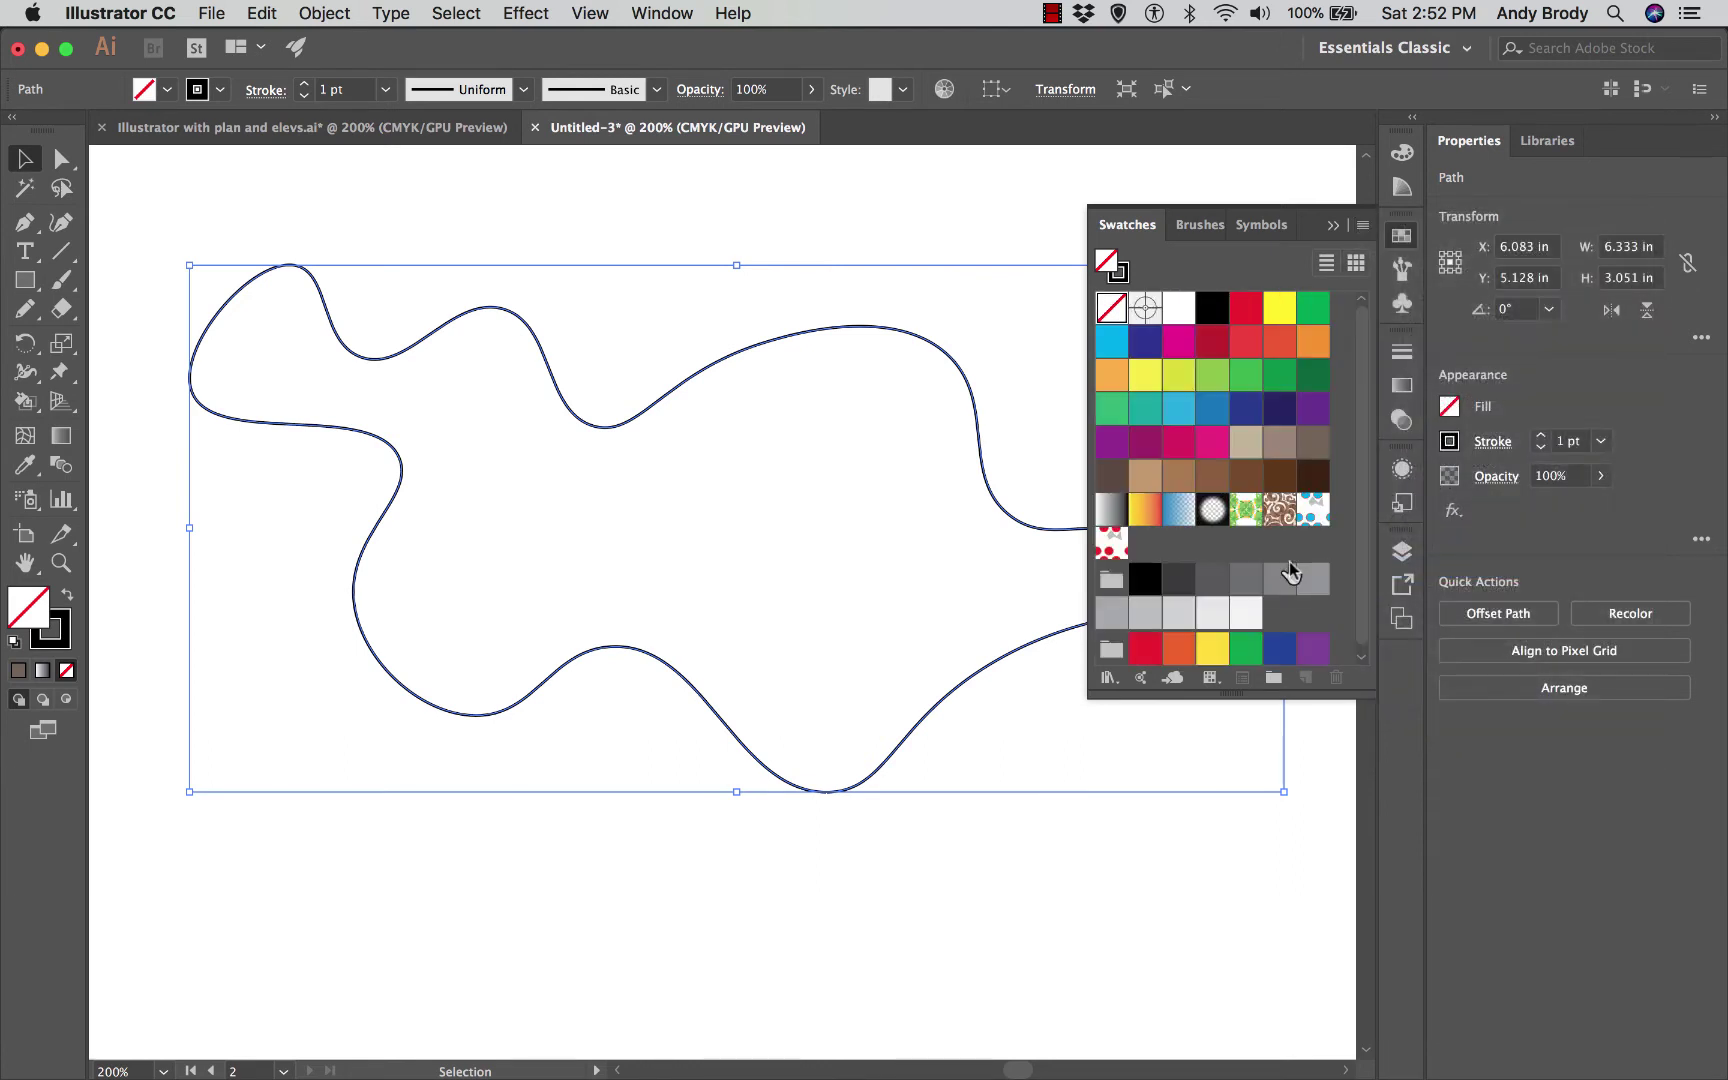
{"action": "left_click_drag", "start_coordinate": [1350, 690], "coordinate": [1369, 912]}
Step: Fill the shape with the blue C=85 M=50 Y=0 K=0 swatch and check its swatch options and the opacity control
{"action": "mouse_move", "coordinate": [1215, 410]}
{"action": "left_mouse_down"}
{"action": "mouse_move", "coordinate": [880, 474]}
{"action": "mouse_move", "coordinate": [1063, 453]}
{"action": "mouse_move", "coordinate": [1206, 404]}
{"action": "left_mouse_up"}
{"action": "double_click", "coordinate": [1212, 408]}
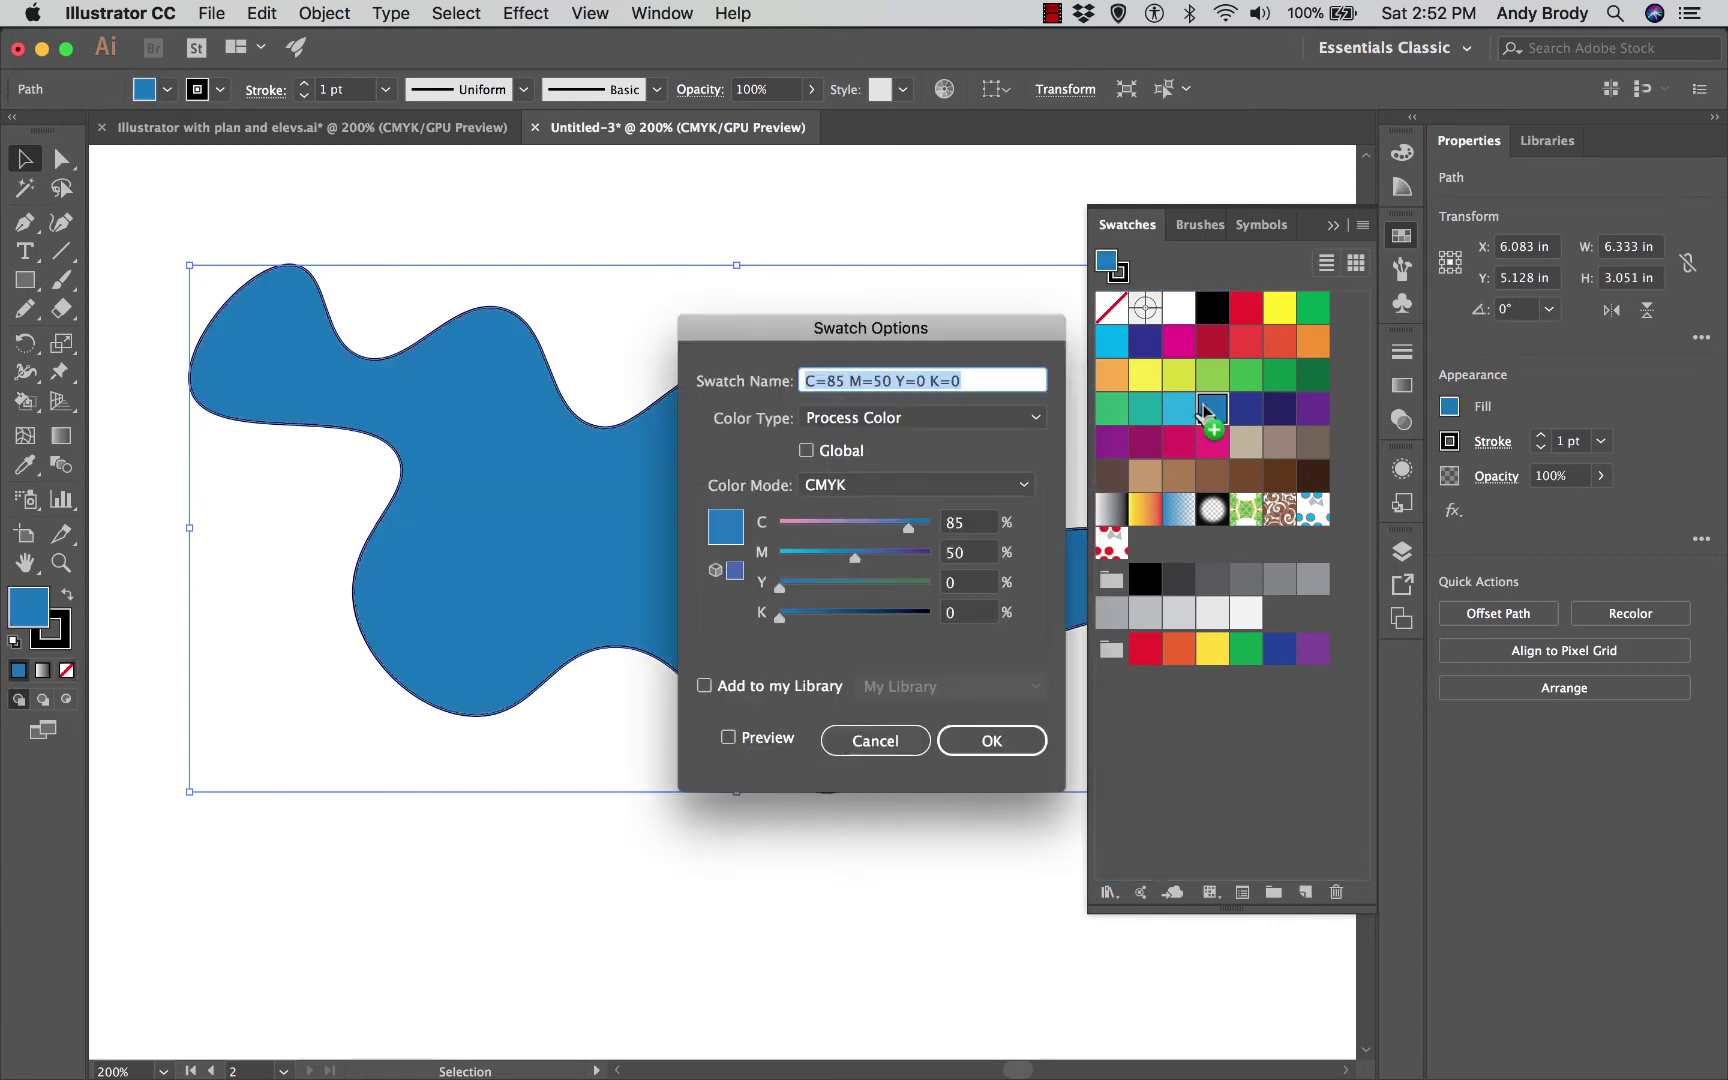
{"action": "left_click", "coordinate": [899, 742]}
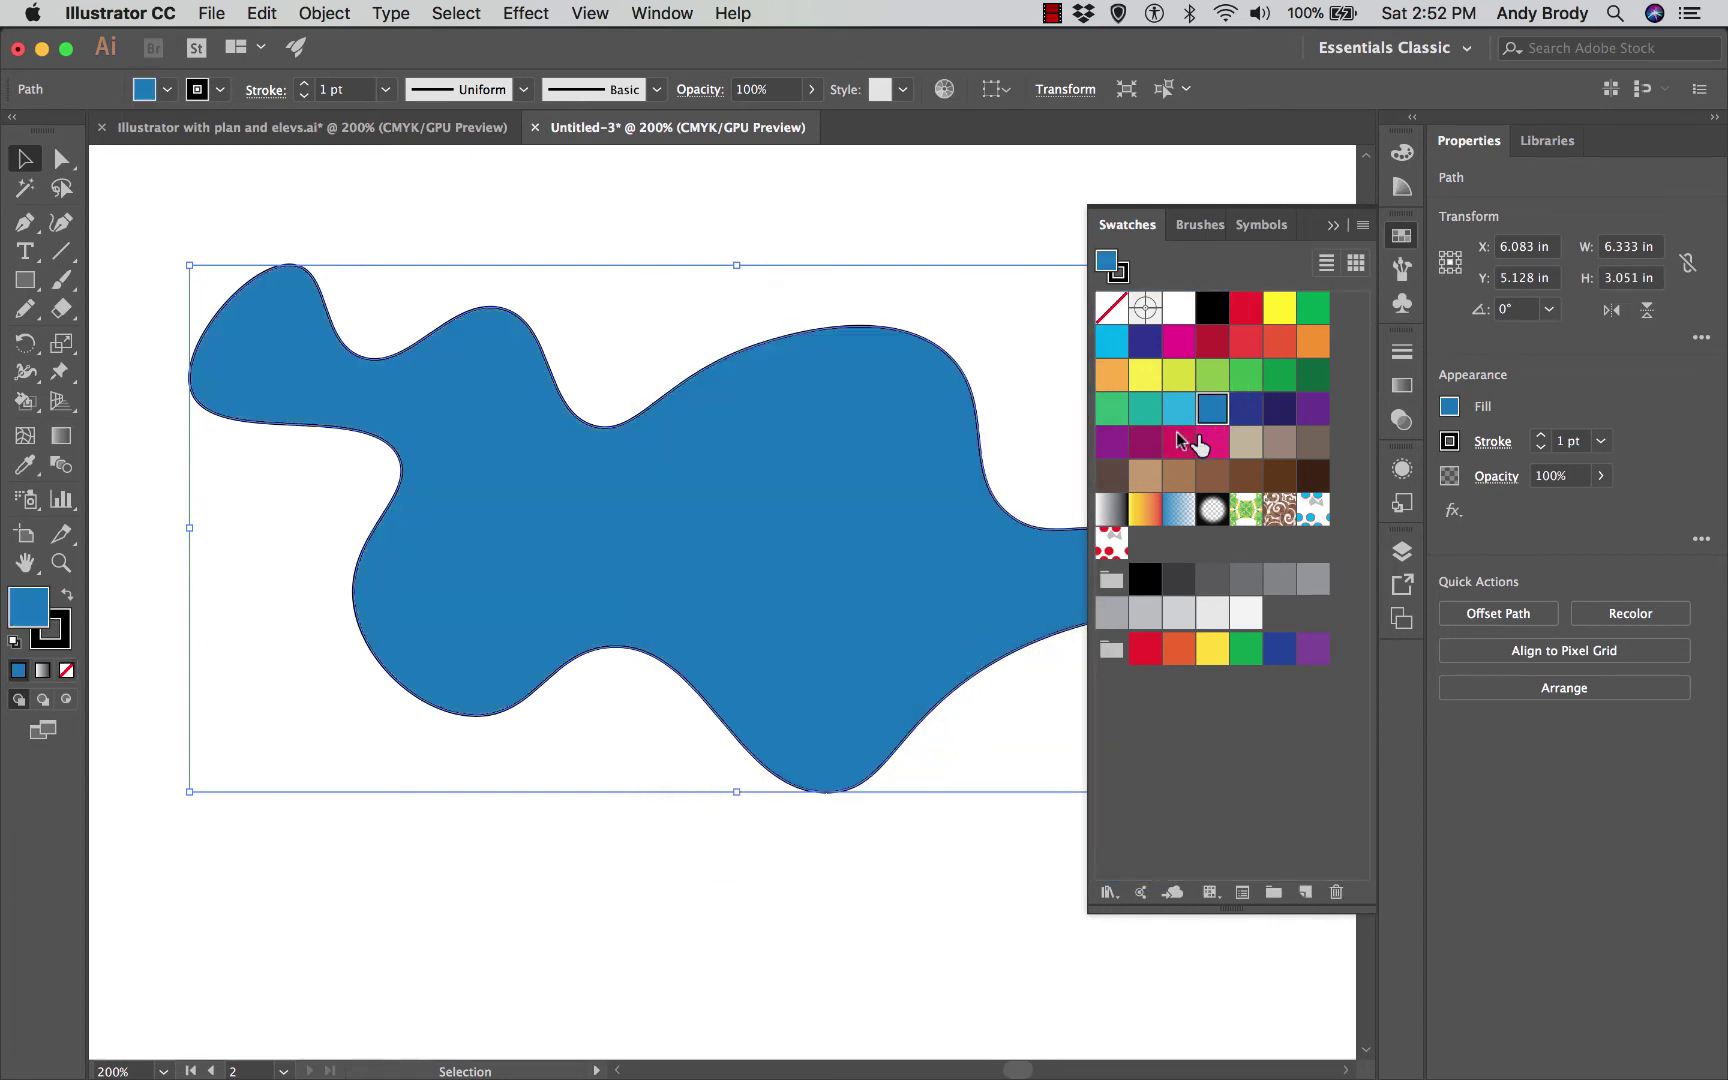
{"action": "left_click", "coordinate": [813, 91]}
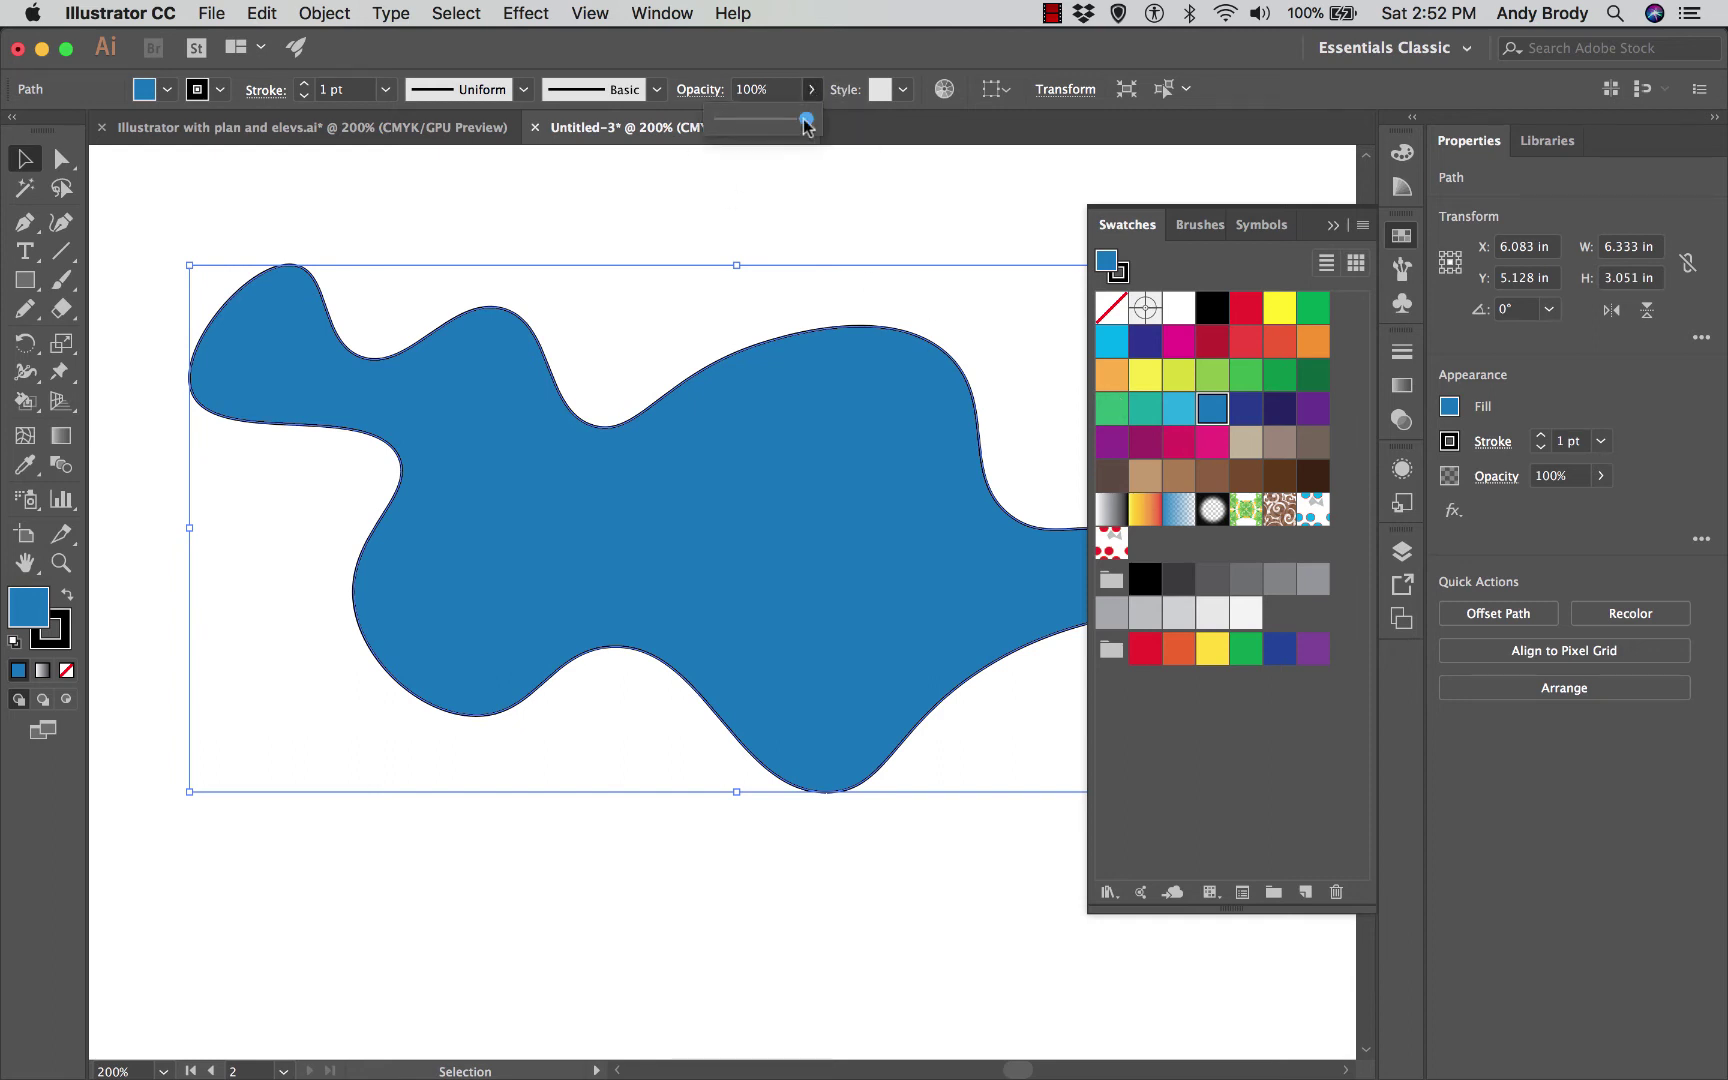
{"action": "mouse_move", "coordinate": [806, 122]}
{"action": "left_mouse_down"}
{"action": "mouse_move", "coordinate": [775, 122]}
{"action": "mouse_move", "coordinate": [826, 127]}
{"action": "left_mouse_up"}
Step: Darken the shape's blue swatch by raising its K value to 41%
{"action": "double_click", "coordinate": [1211, 408]}
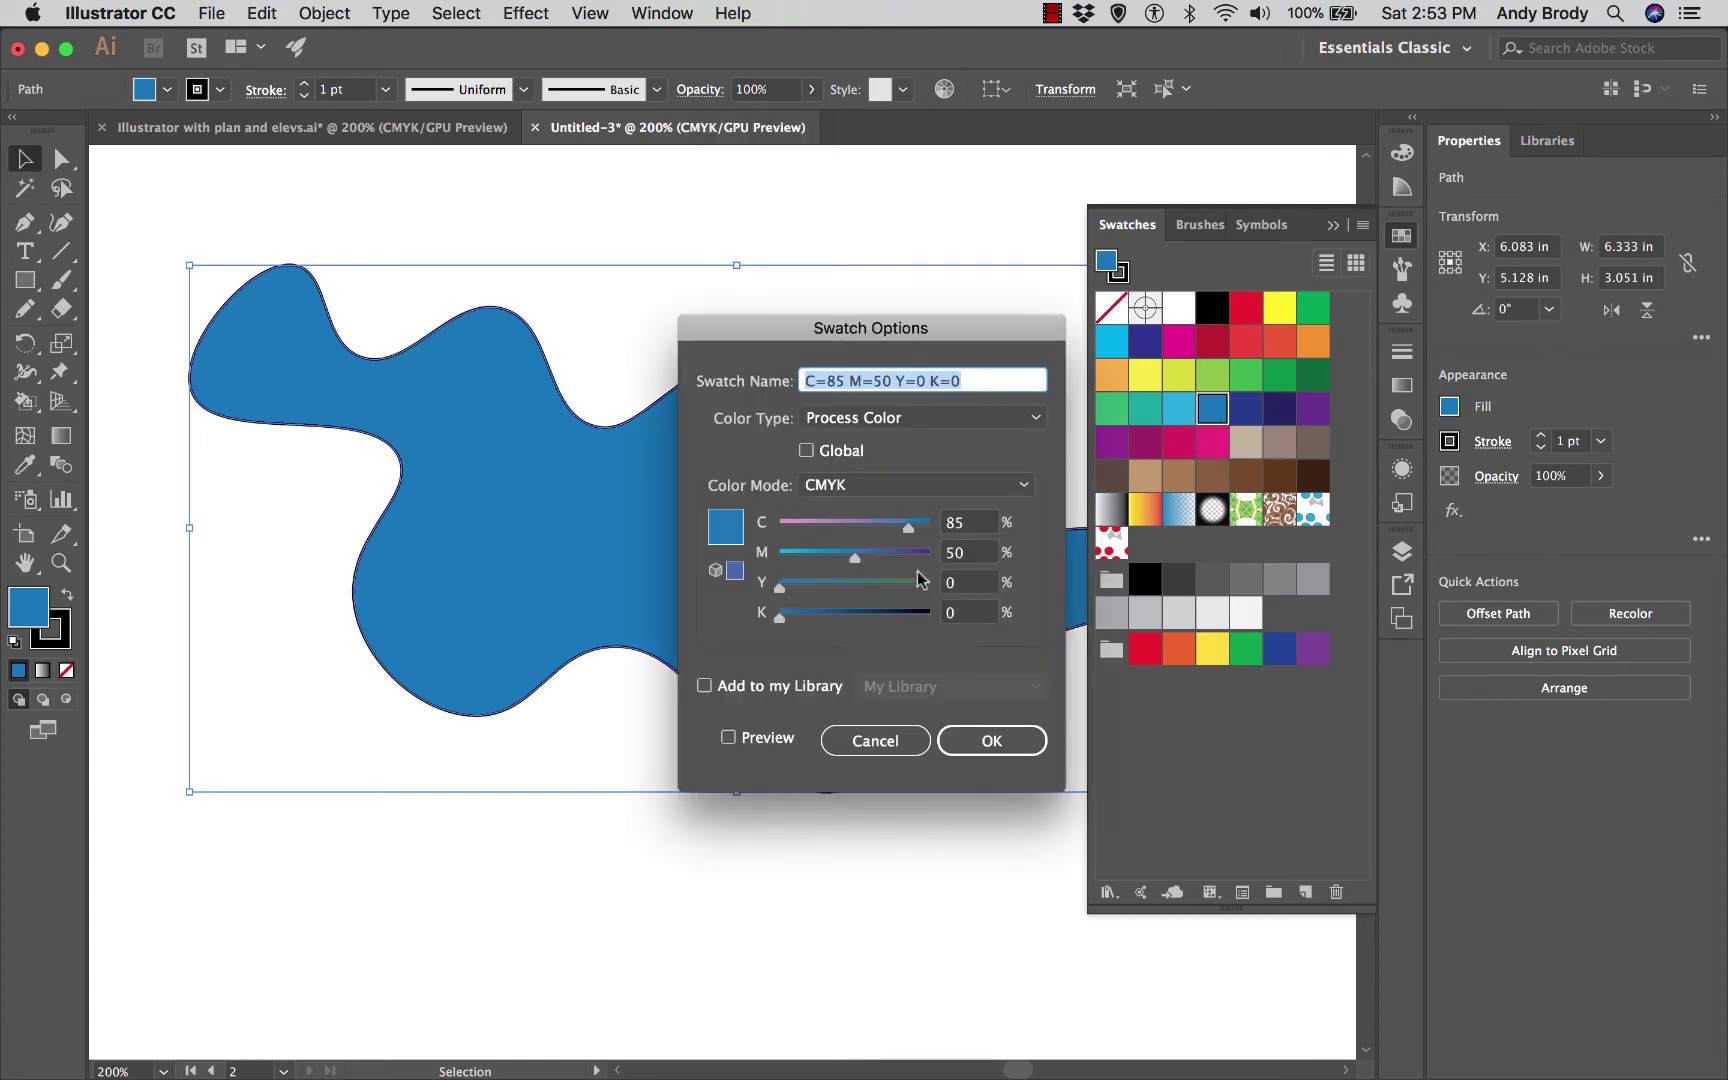
{"action": "left_click_drag", "start_coordinate": [777, 337], "coordinate": [255, 500]}
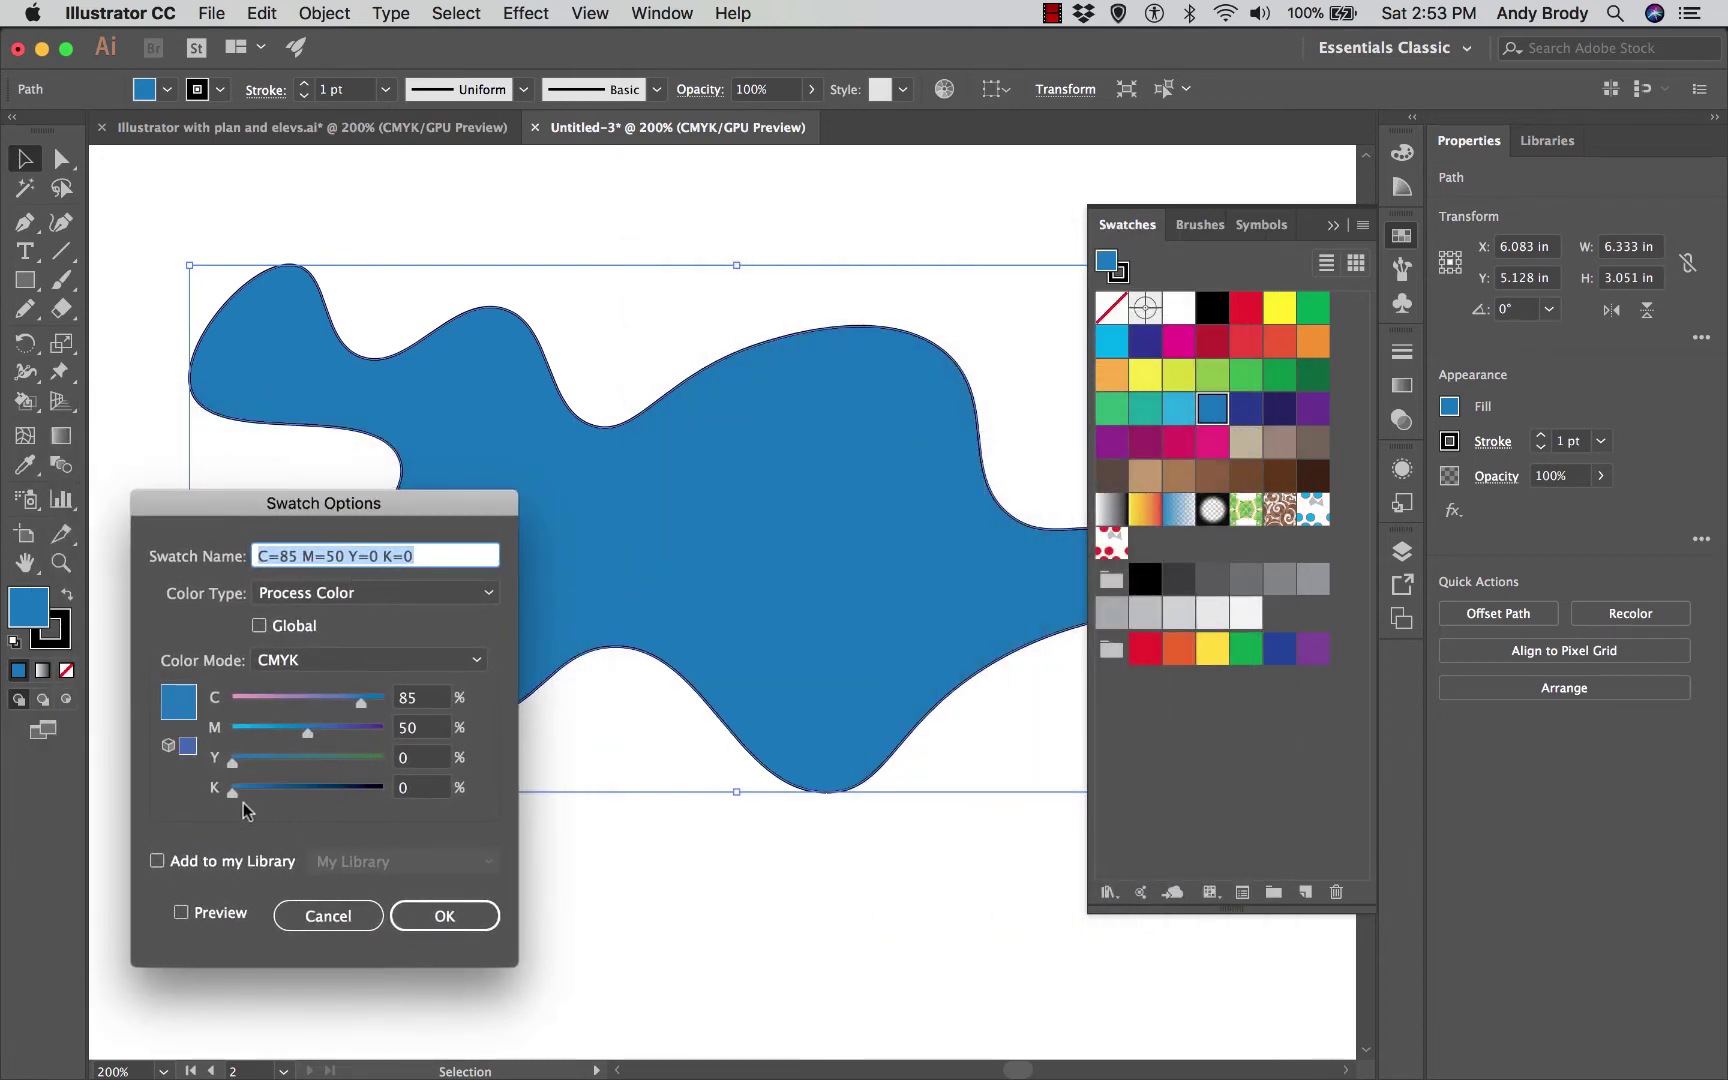
{"action": "left_click_drag", "start_coordinate": [231, 795], "coordinate": [288, 825]}
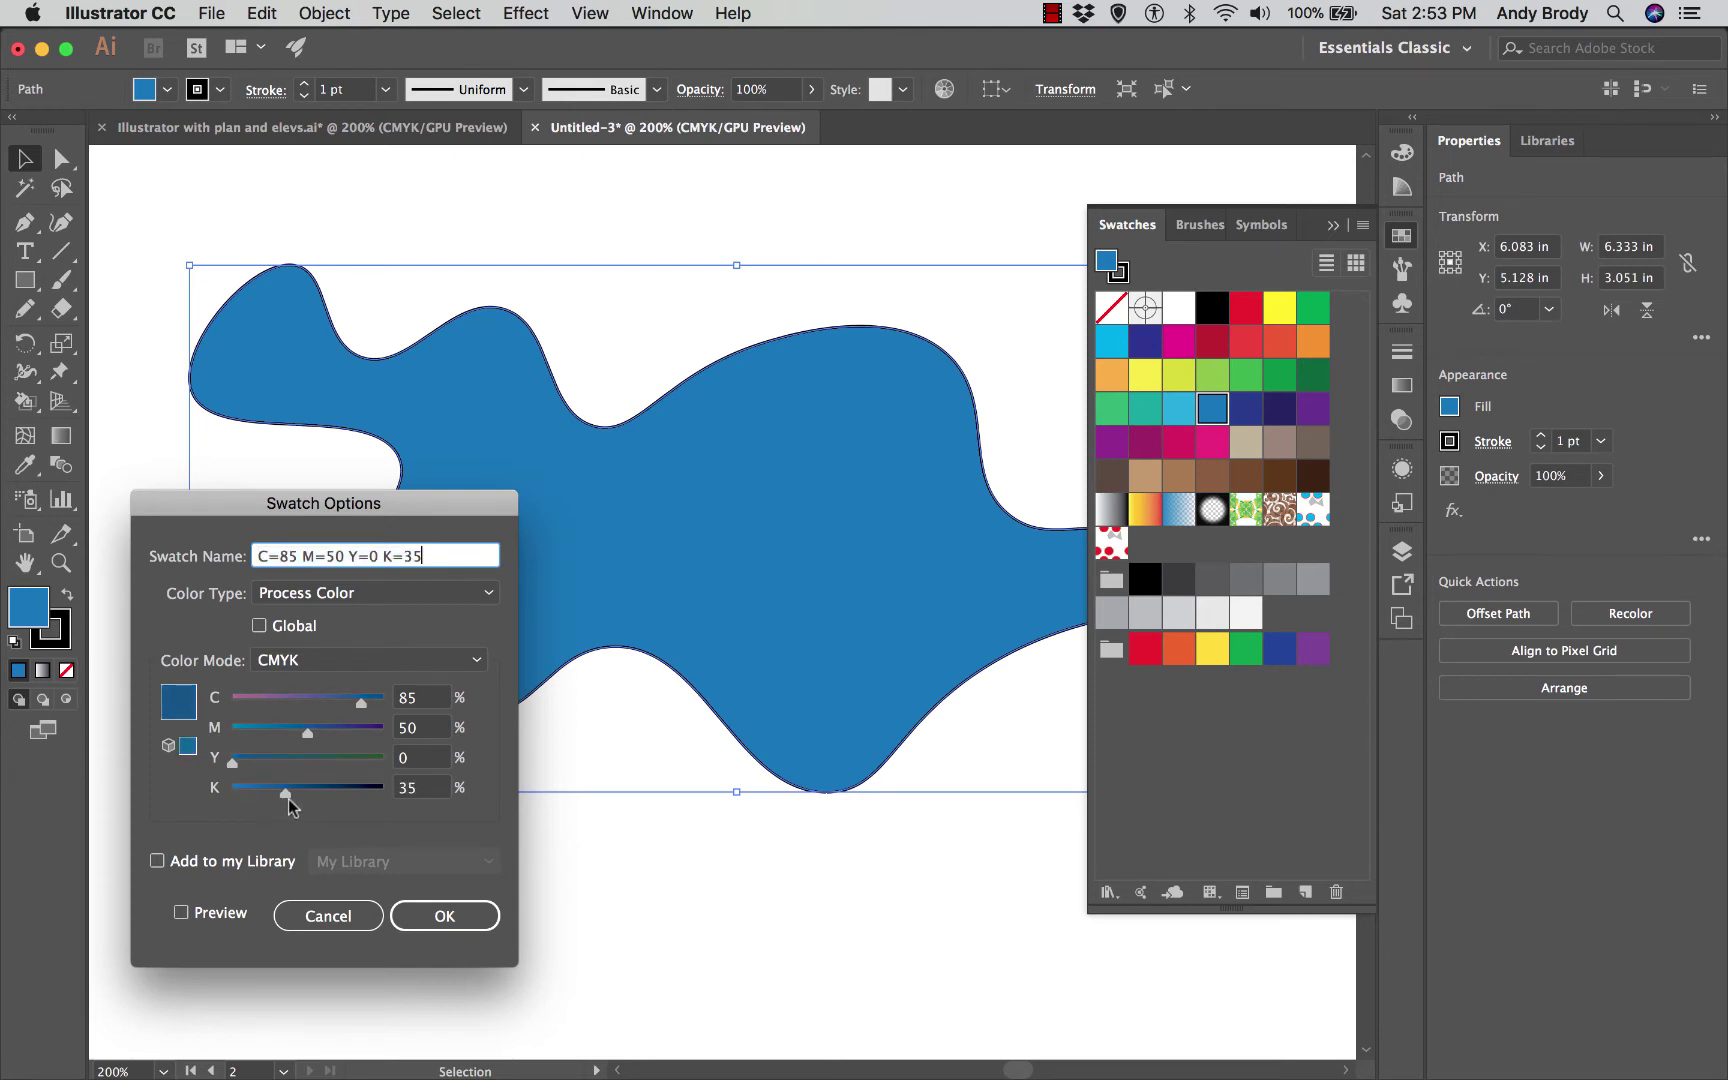
{"action": "mouse_move", "coordinate": [284, 798]}
{"action": "left_mouse_down"}
{"action": "mouse_move", "coordinate": [314, 802]}
{"action": "mouse_move", "coordinate": [293, 800]}
{"action": "left_mouse_up"}
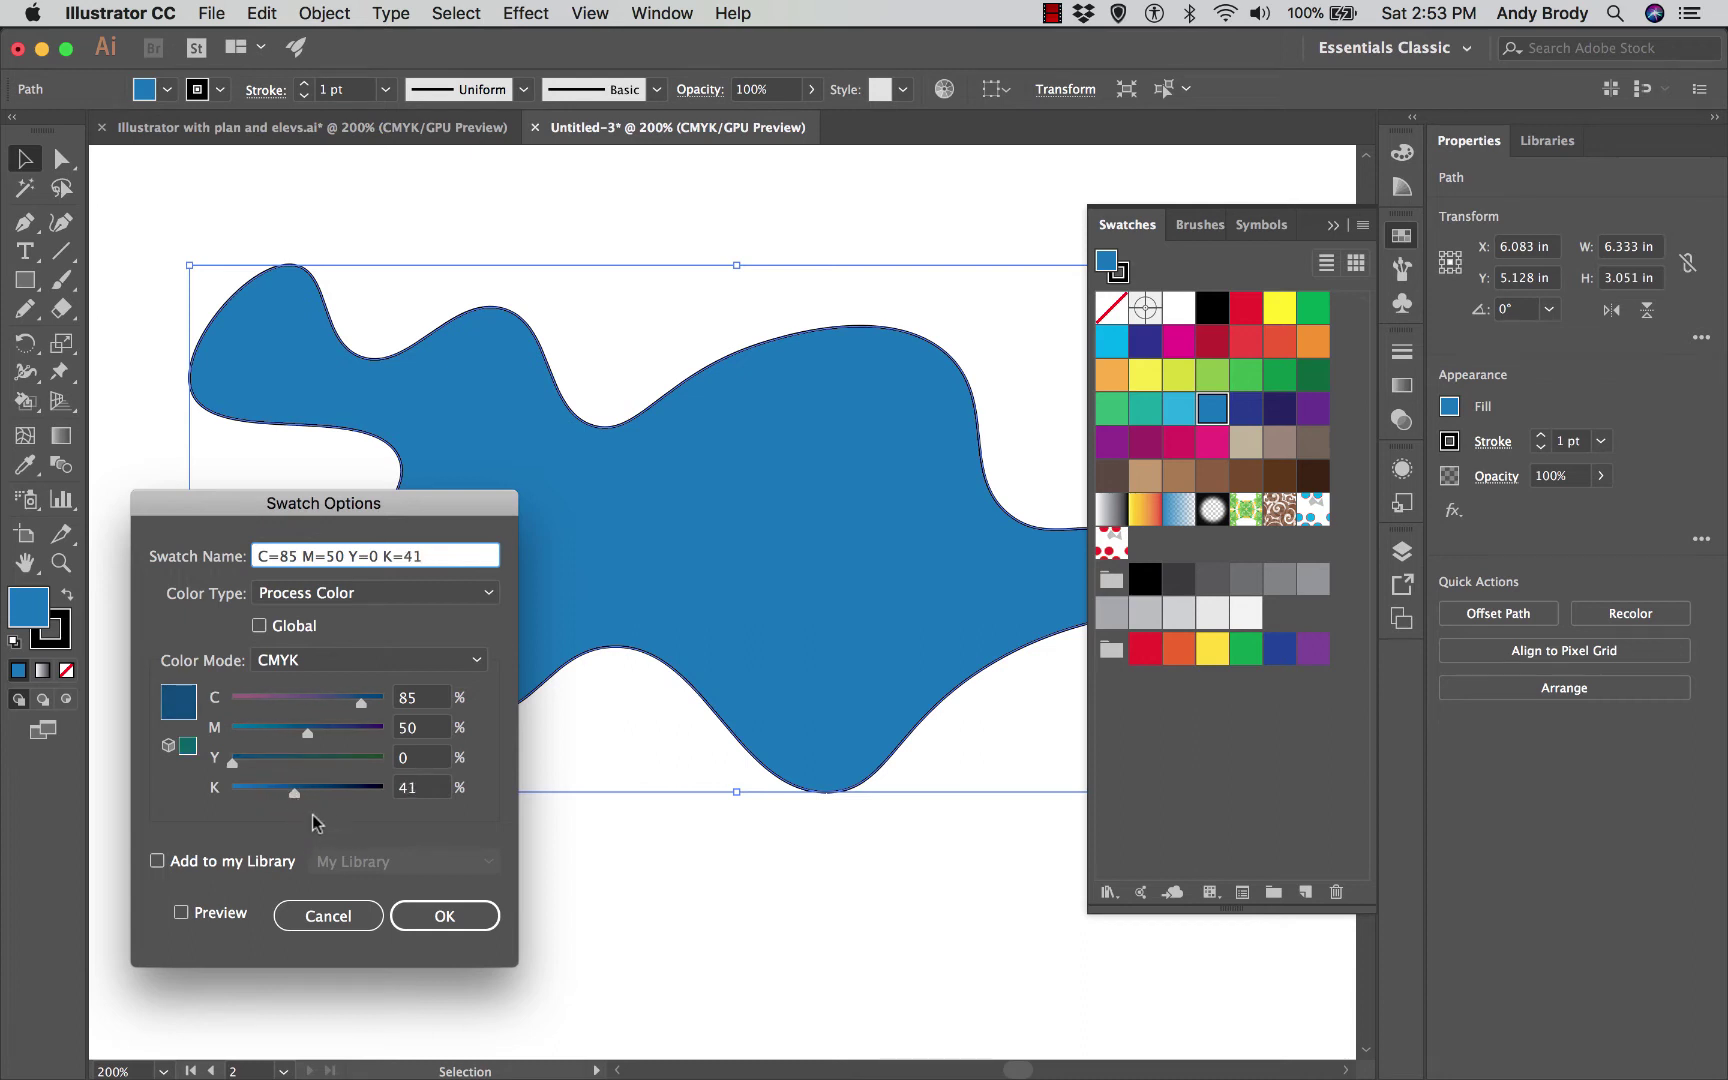
{"action": "left_click", "coordinate": [444, 916]}
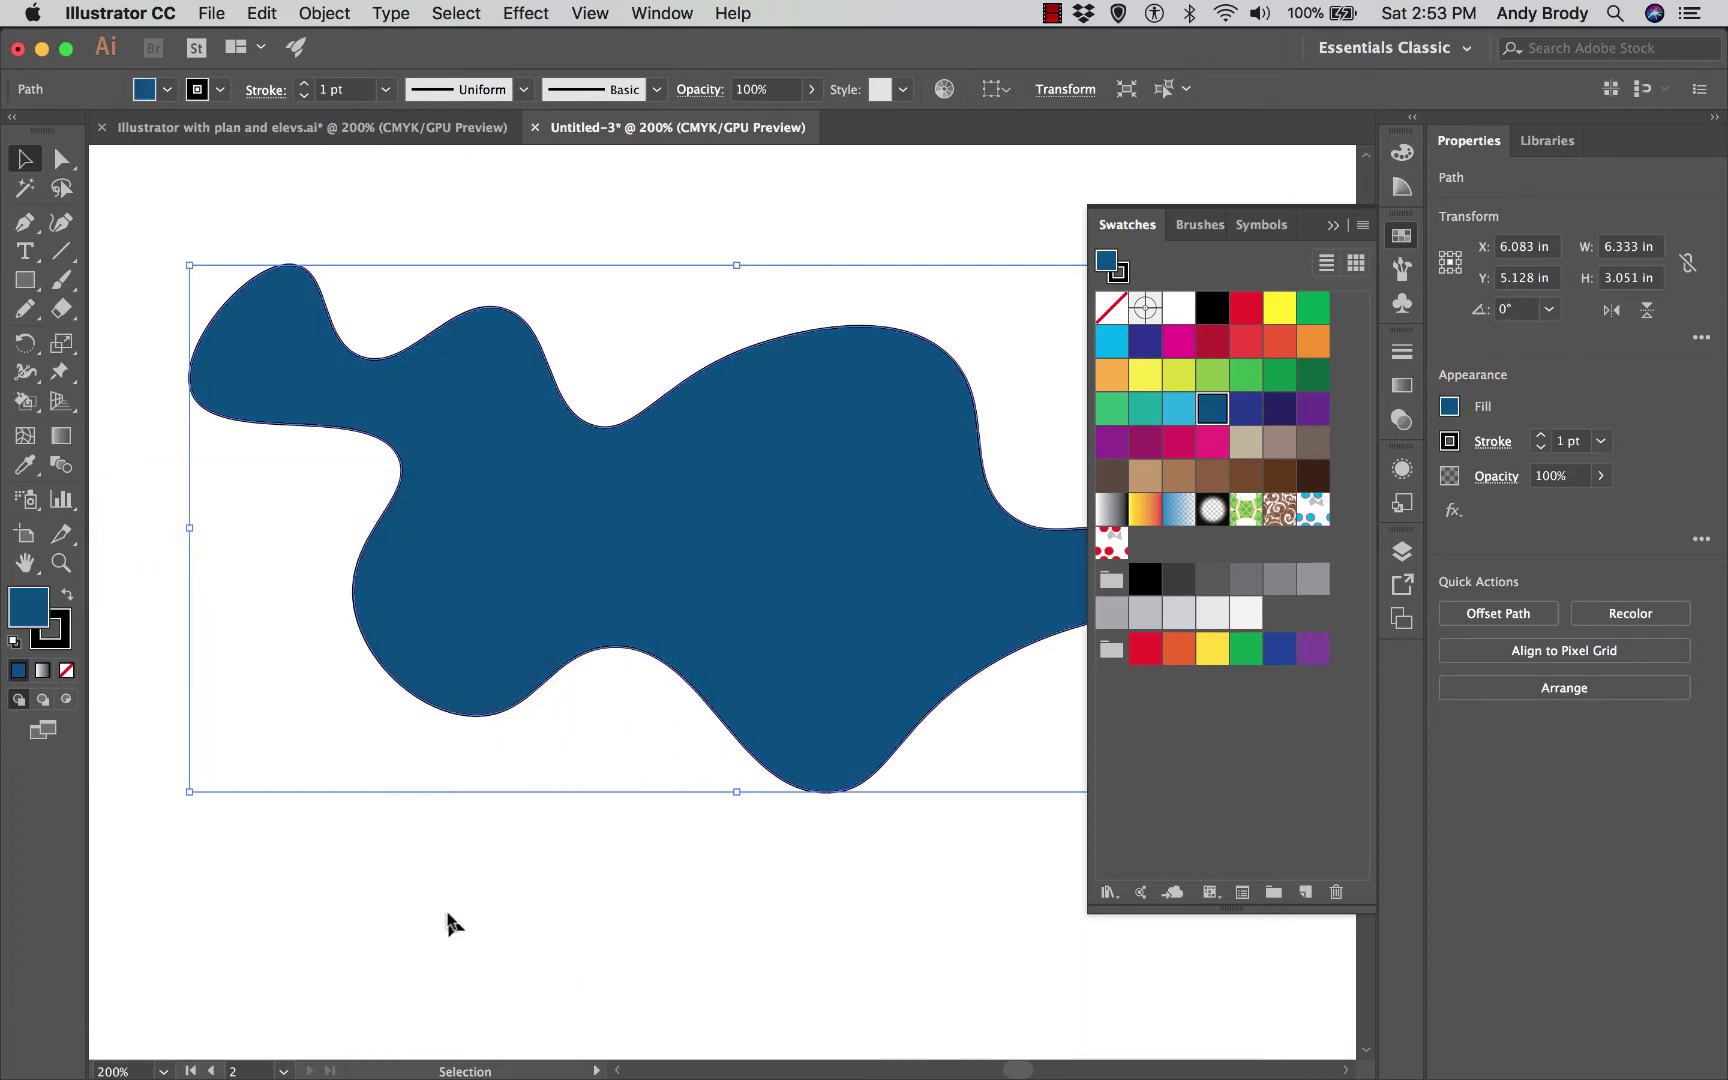
Step: Edit the shape's blue swatch to K 0% and M 16%, then deselect the shape
{"action": "double_click", "coordinate": [1218, 406]}
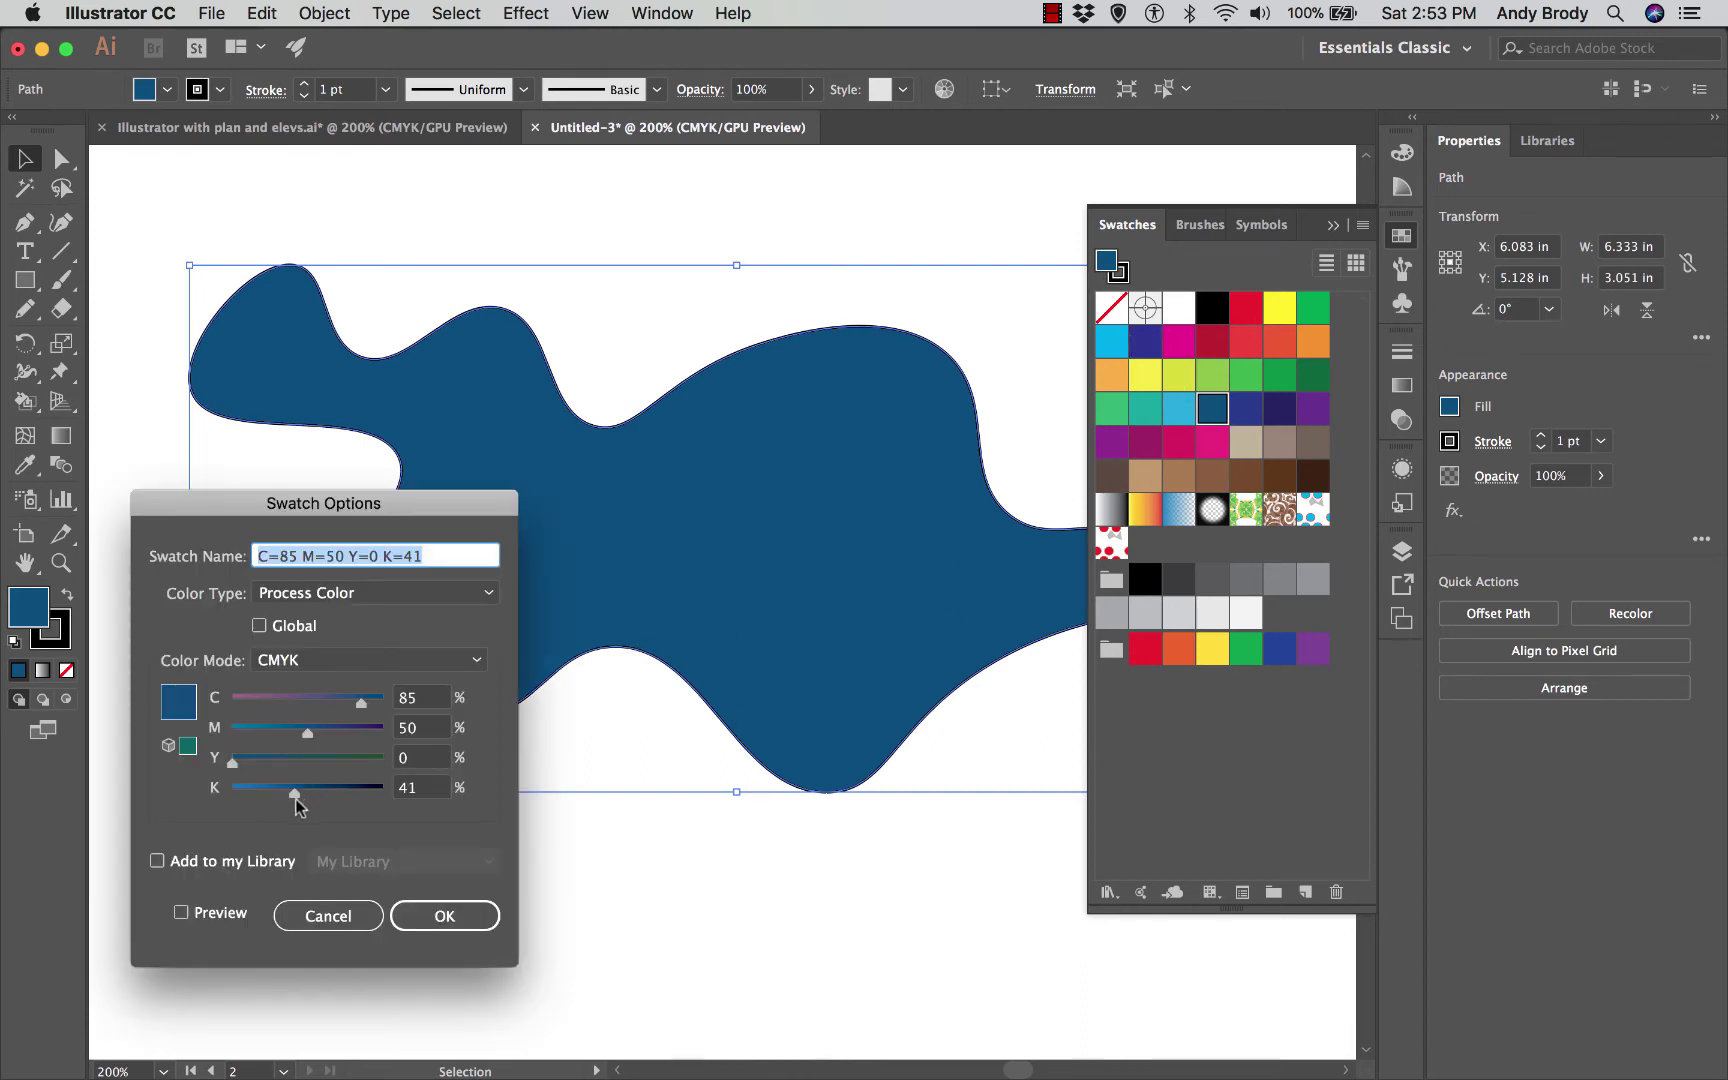
{"action": "left_click_drag", "start_coordinate": [293, 795], "coordinate": [229, 787]}
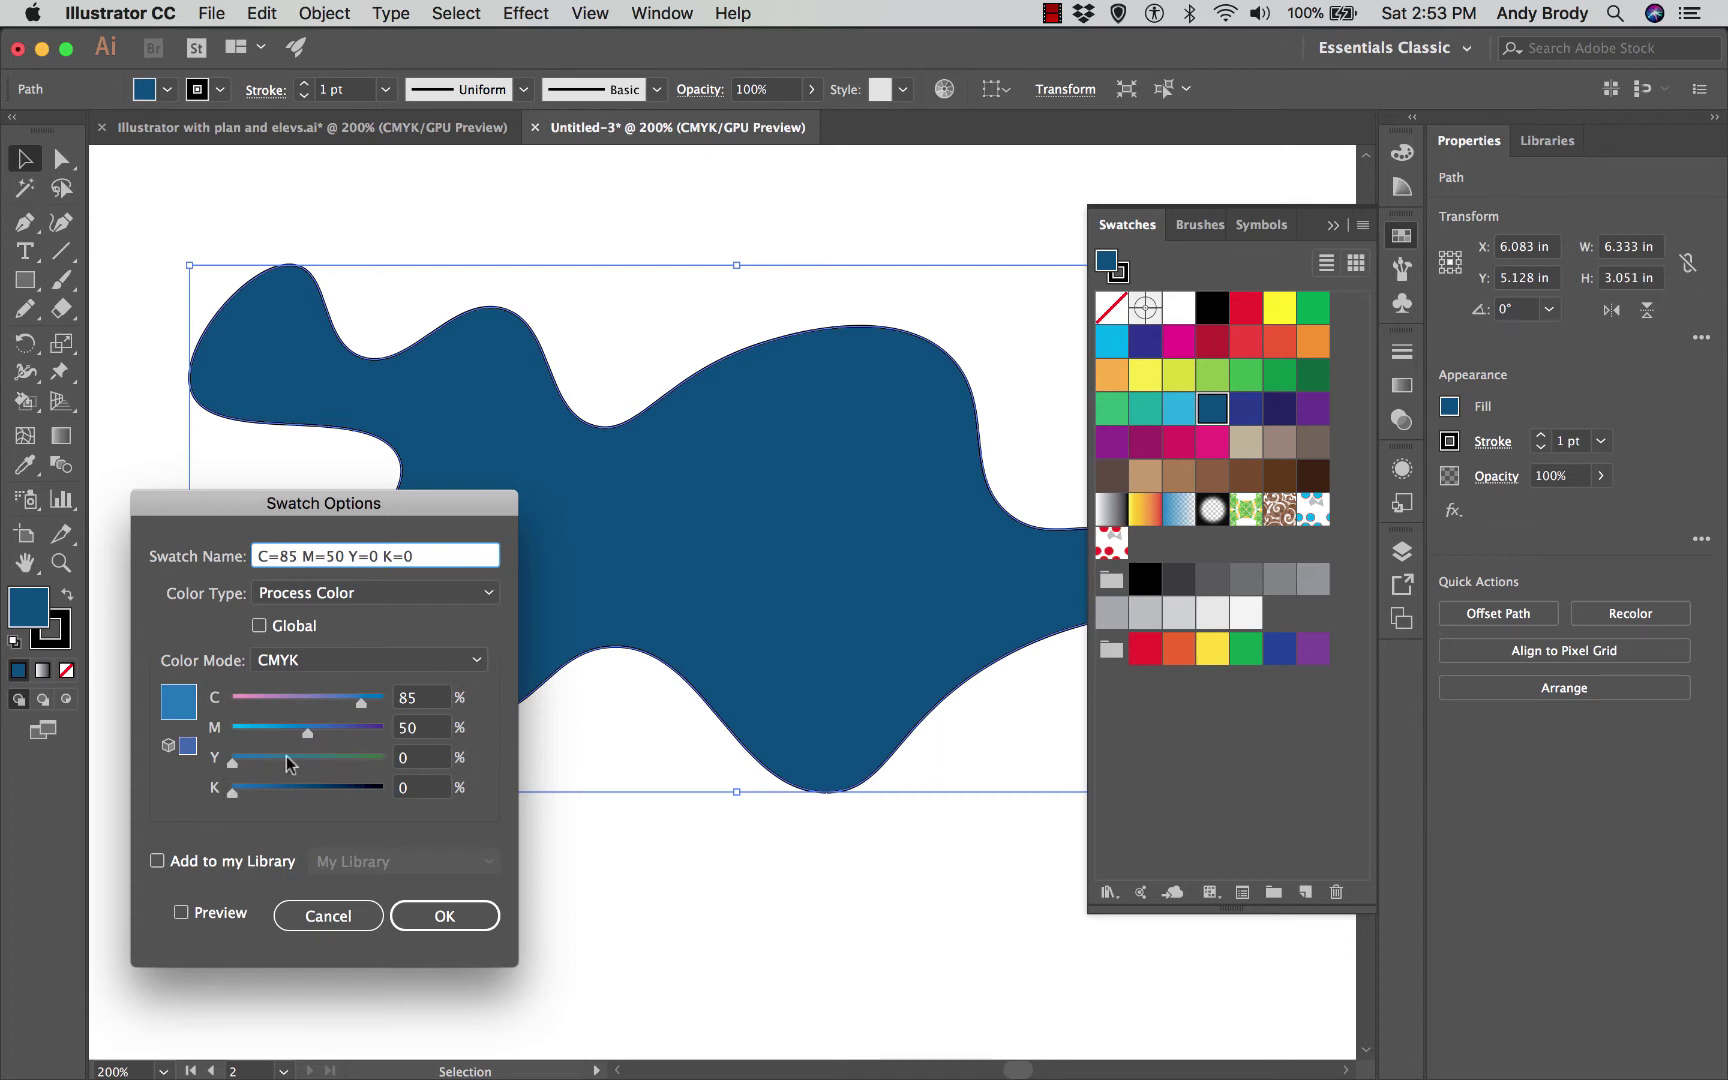
{"action": "left_click_drag", "start_coordinate": [304, 731], "coordinate": [256, 737]}
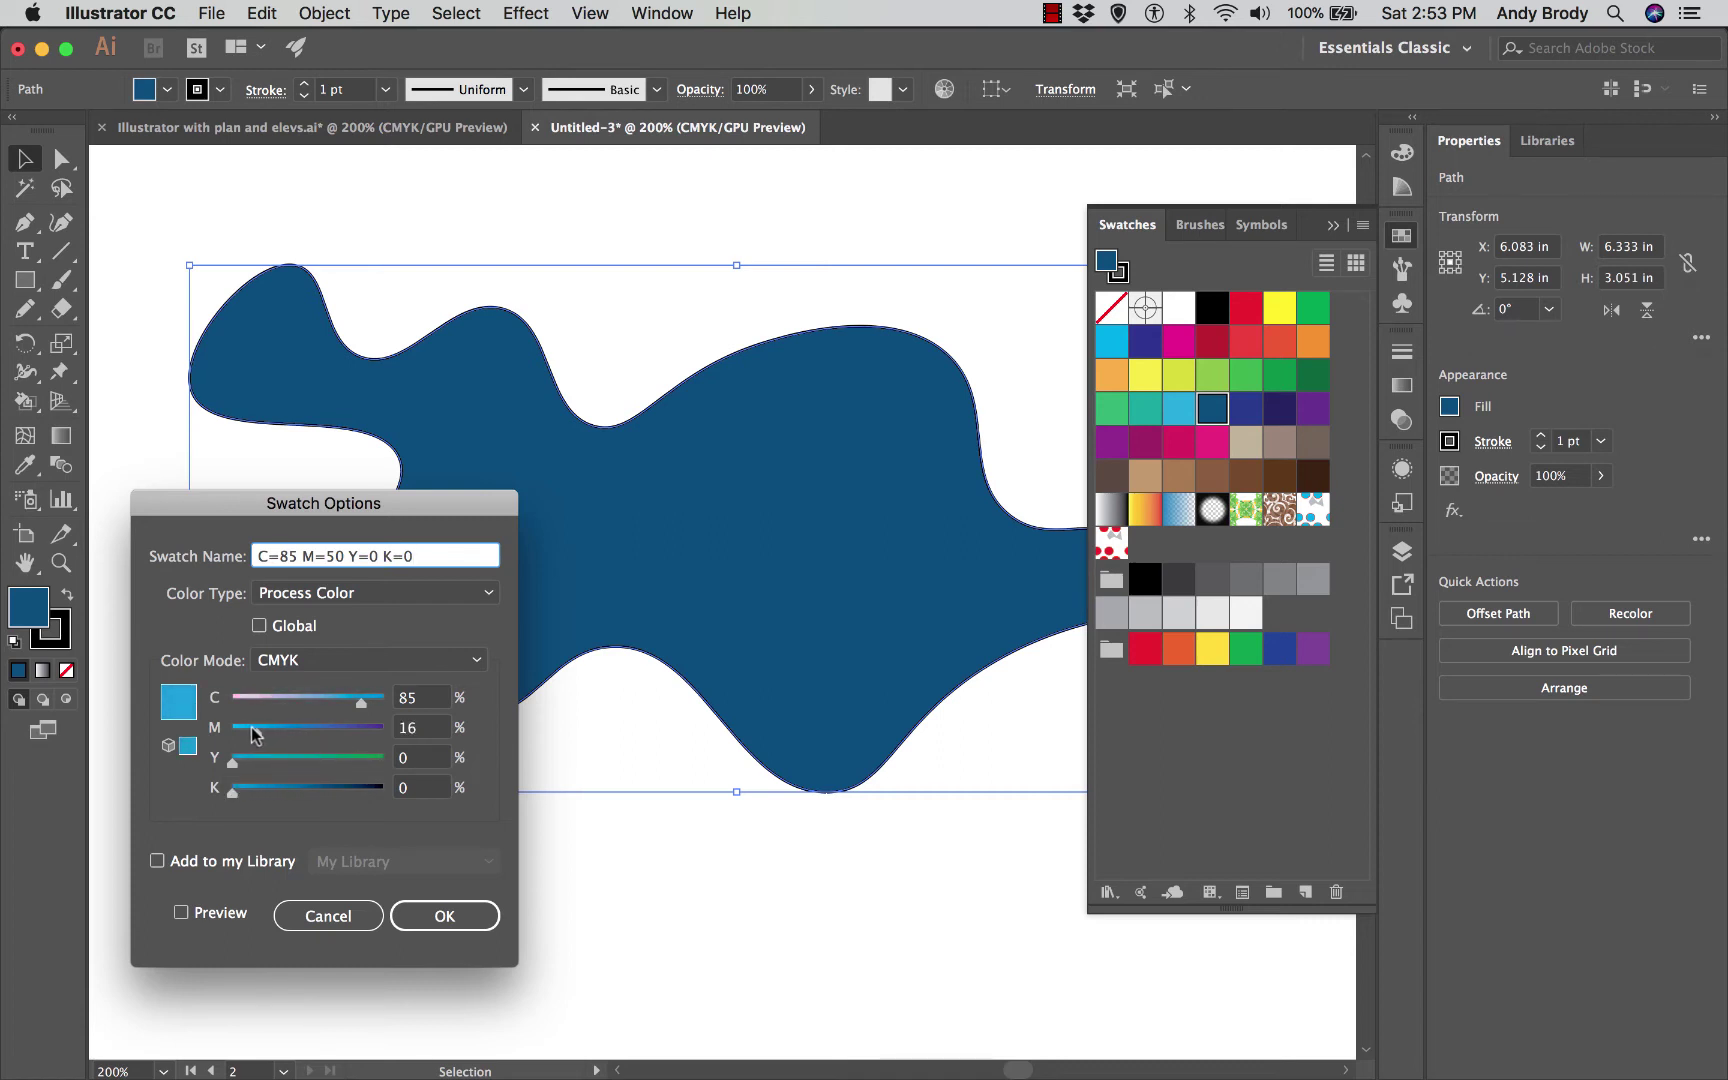
{"action": "left_click", "coordinate": [420, 912]}
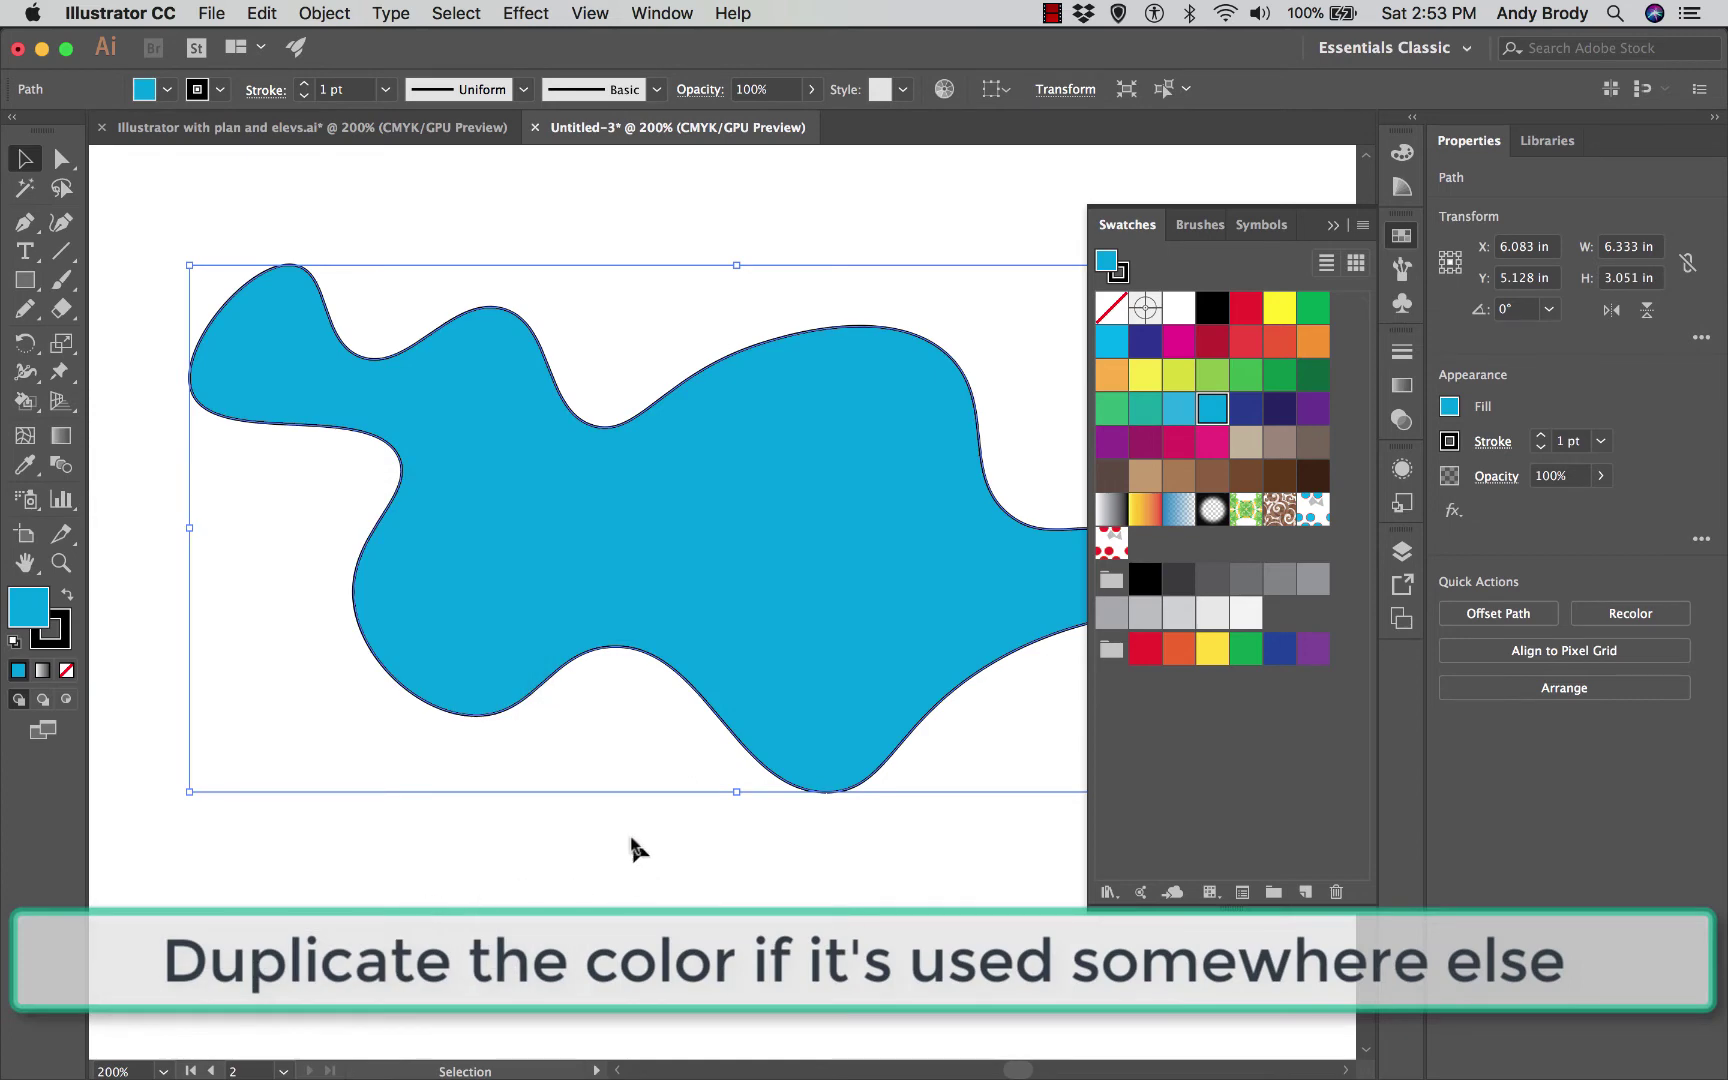
{"action": "left_click", "coordinate": [630, 830]}
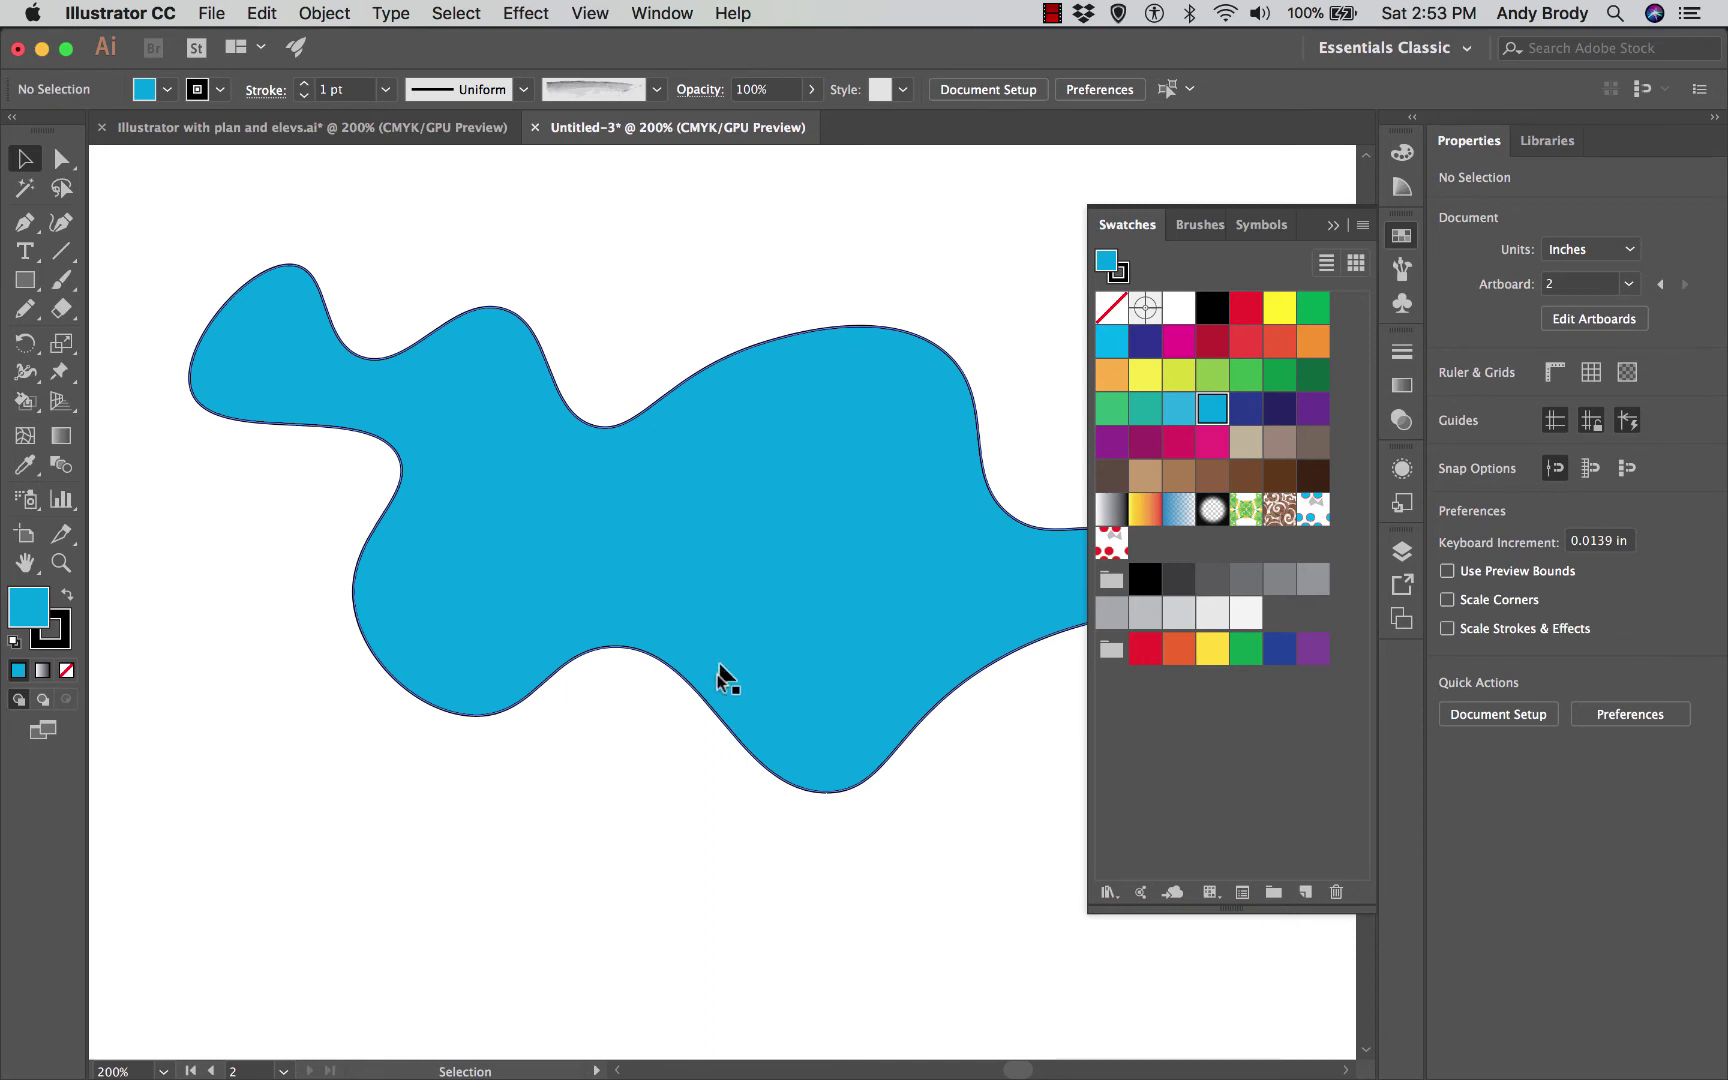
Step: Open the Fades gradient swatch library and move it clear of the Swatches panel, above the blue blob
{"action": "left_click", "coordinate": [1113, 895]}
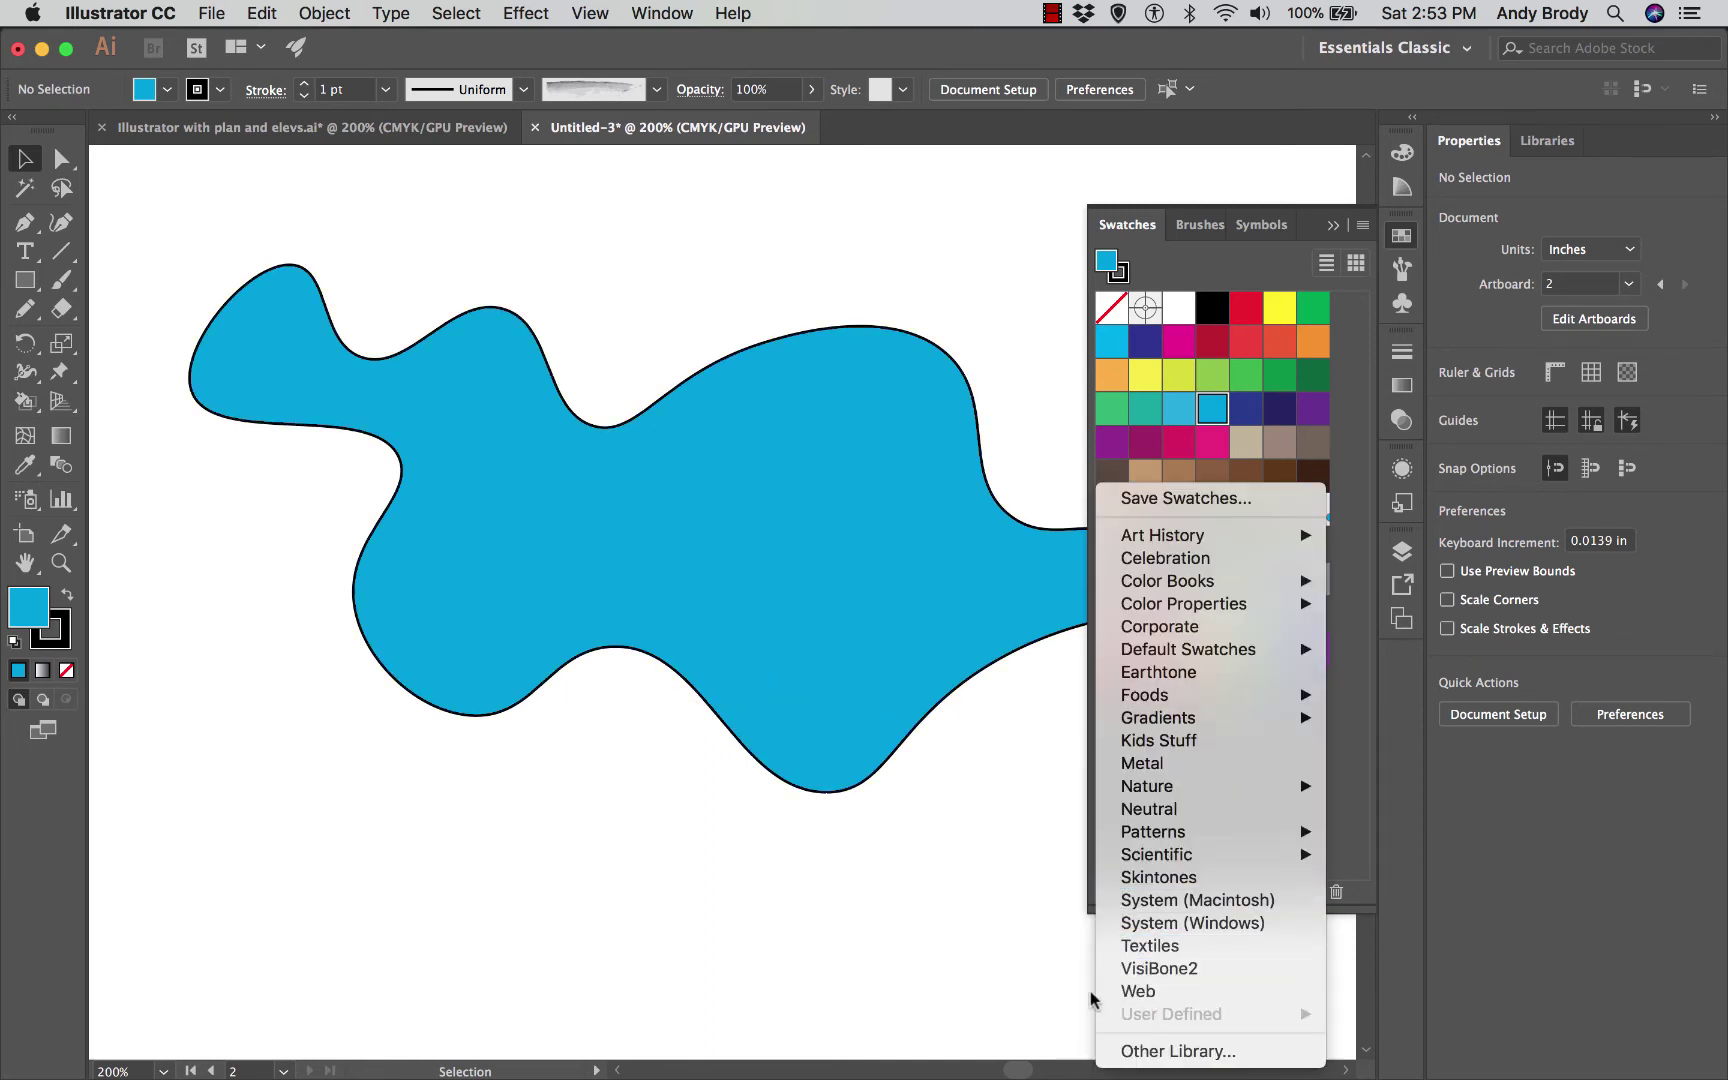
{"action": "left_click", "coordinate": [1060, 842]}
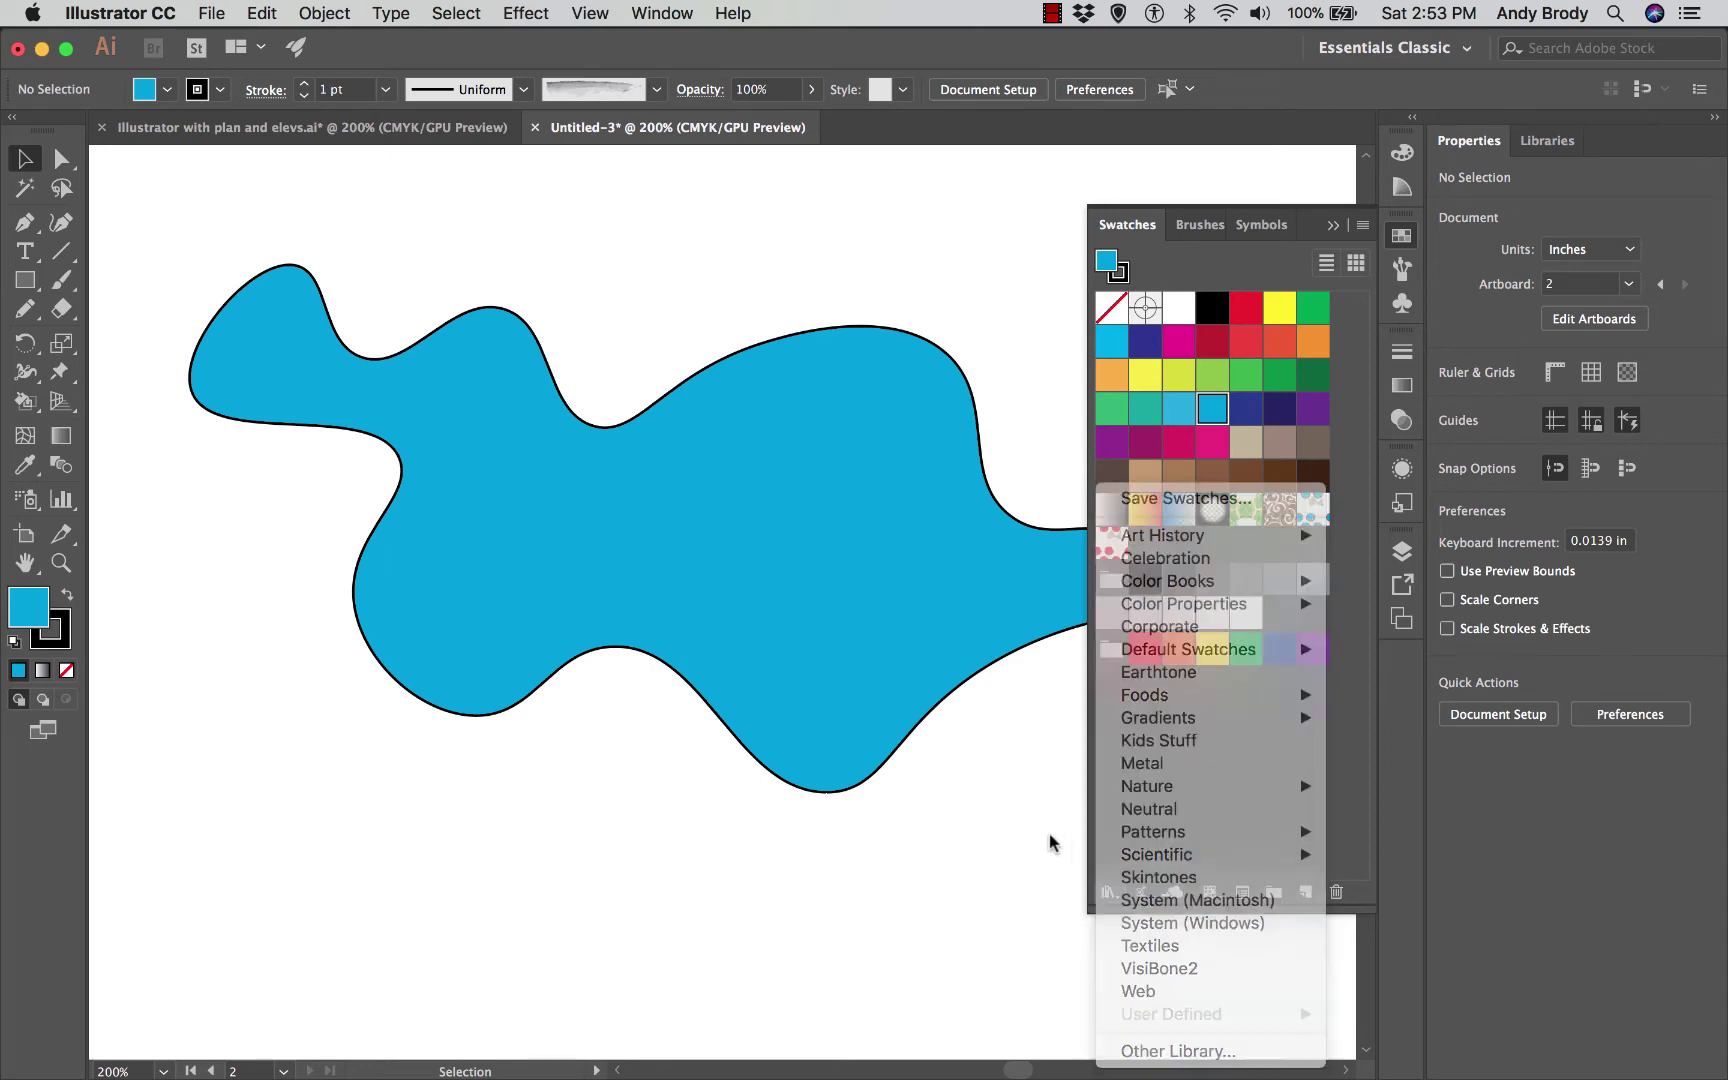
{"action": "left_click", "coordinate": [1113, 895]}
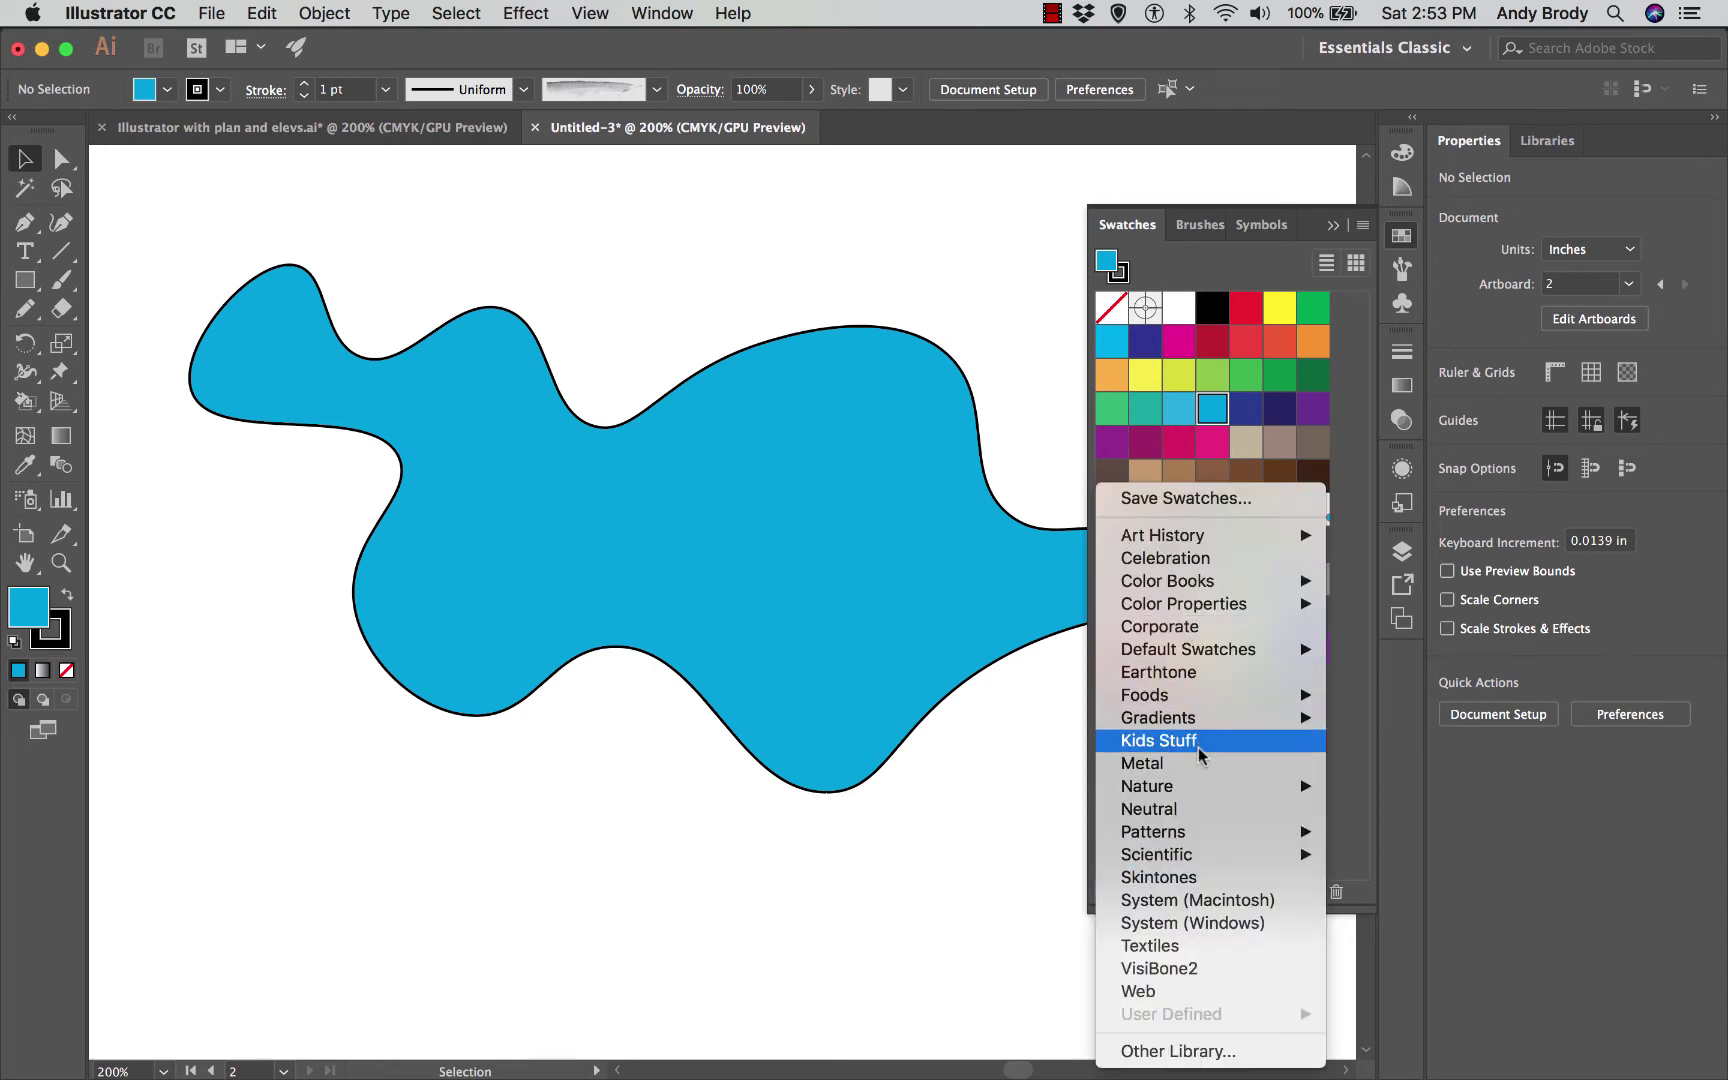
{"action": "mouse_move", "coordinate": [1206, 720]}
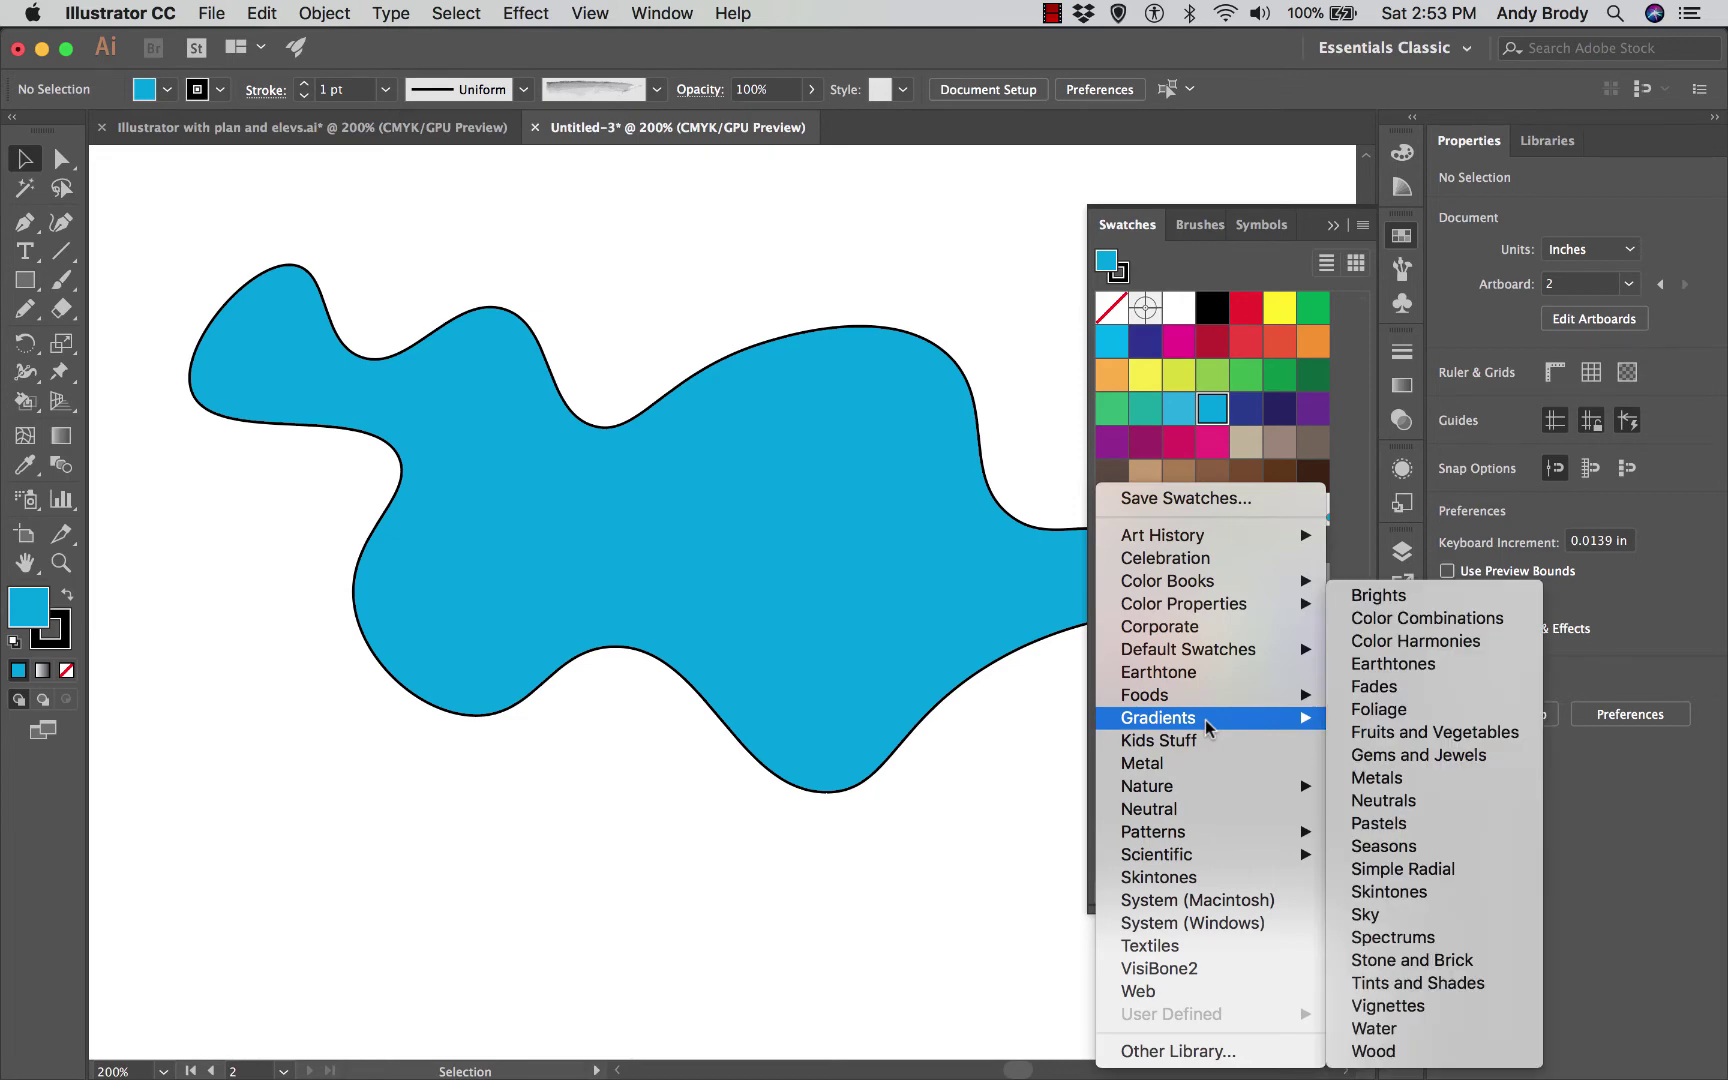
{"action": "left_click", "coordinate": [1362, 690]}
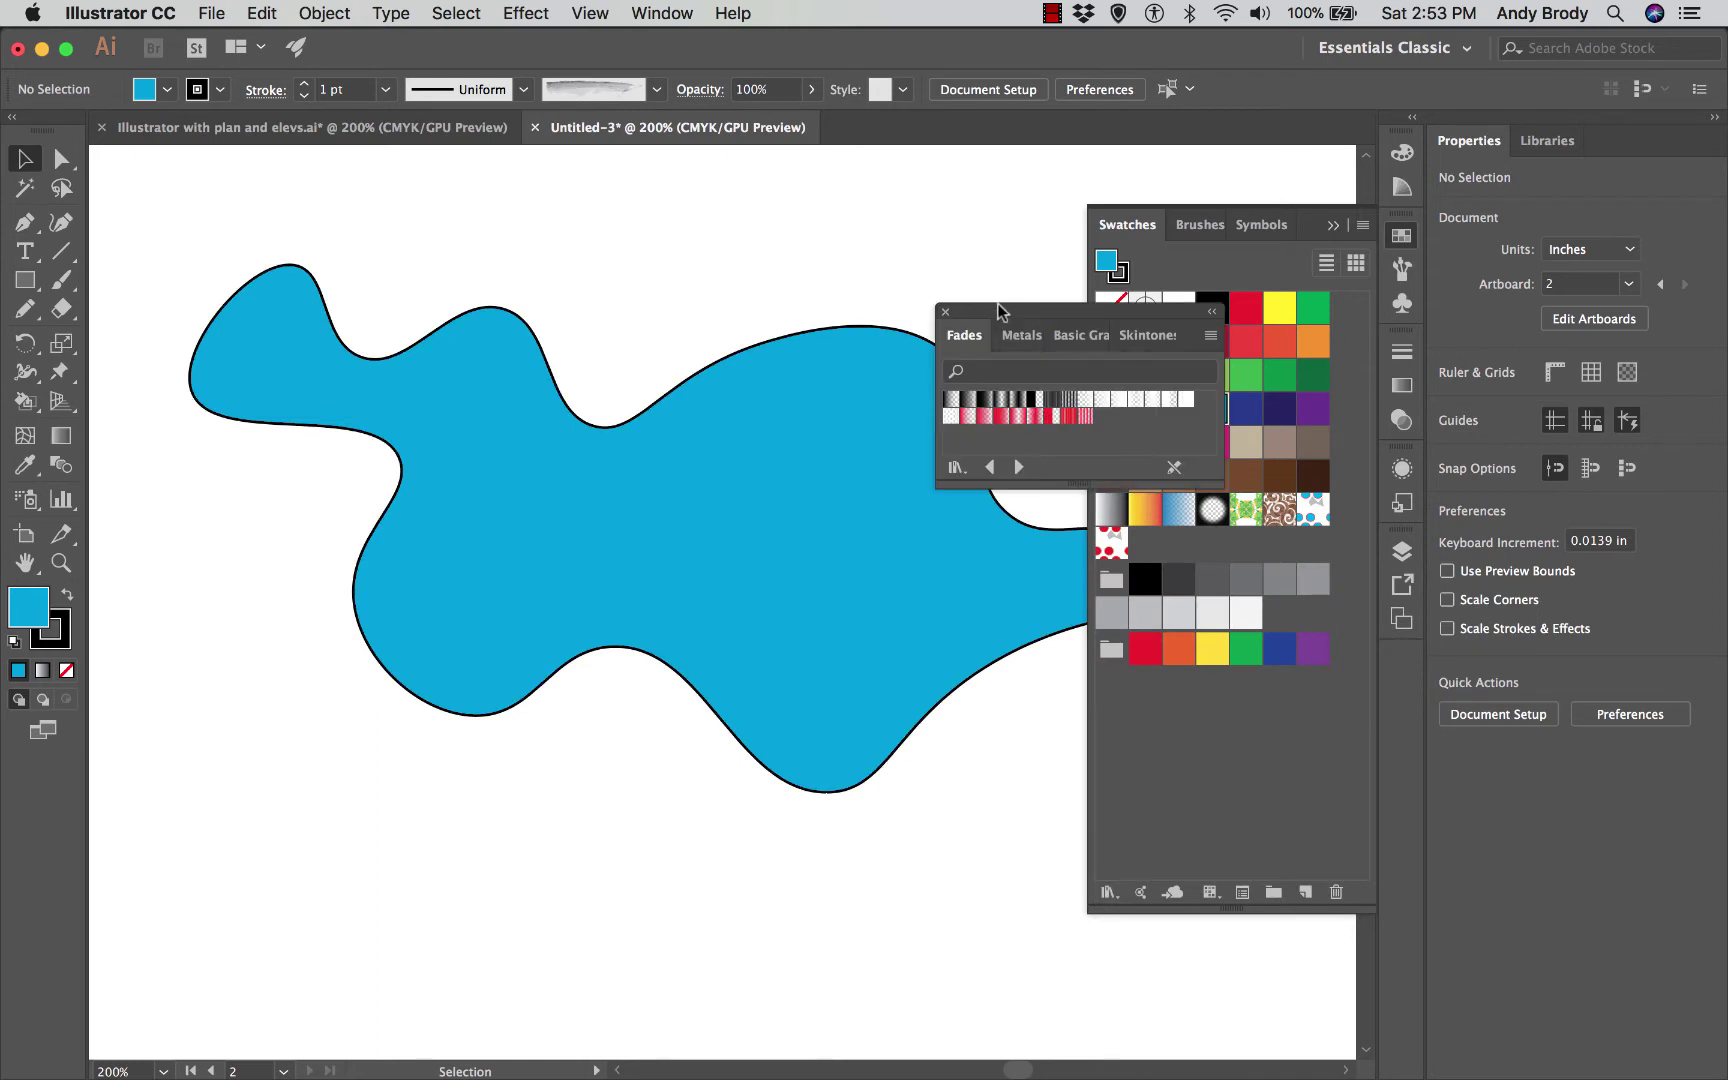
{"action": "left_click_drag", "start_coordinate": [997, 310], "coordinate": [683, 177]}
Step: Fill the blue blob with the first black fade gradient from the Fades library, and close that library
{"action": "left_click", "coordinate": [628, 558]}
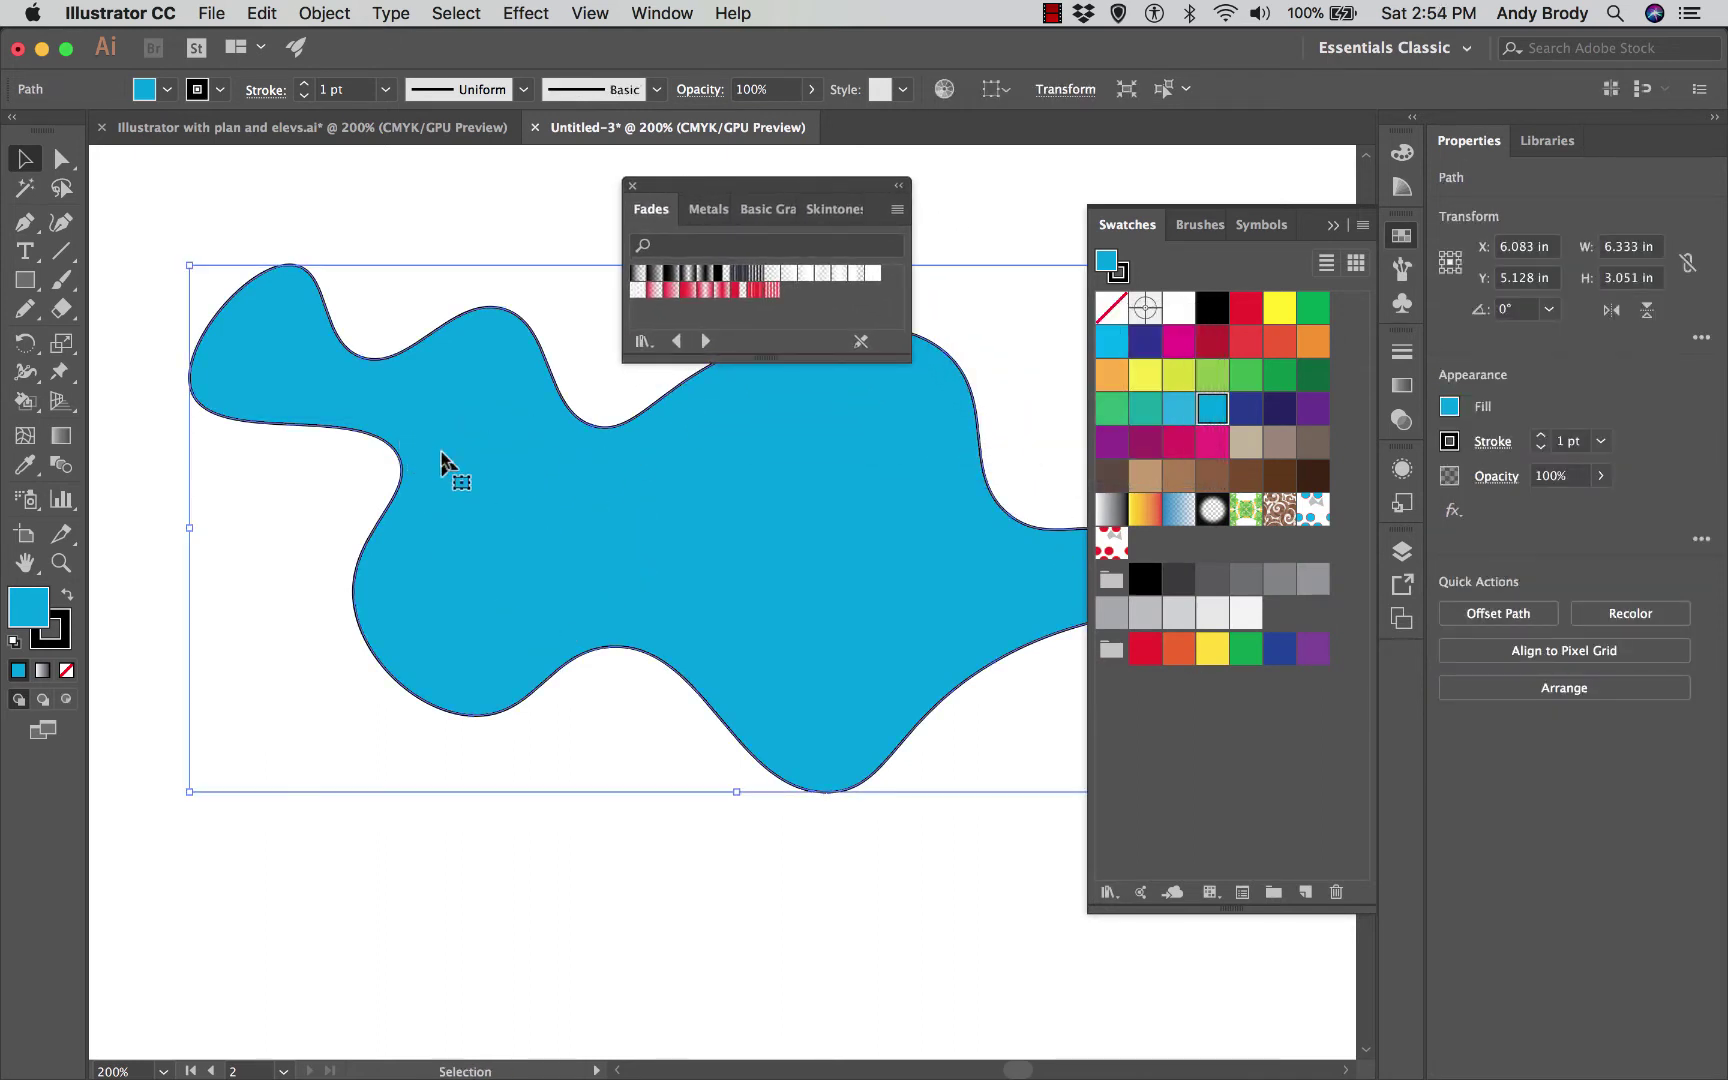
{"action": "left_click", "coordinate": [261, 14]}
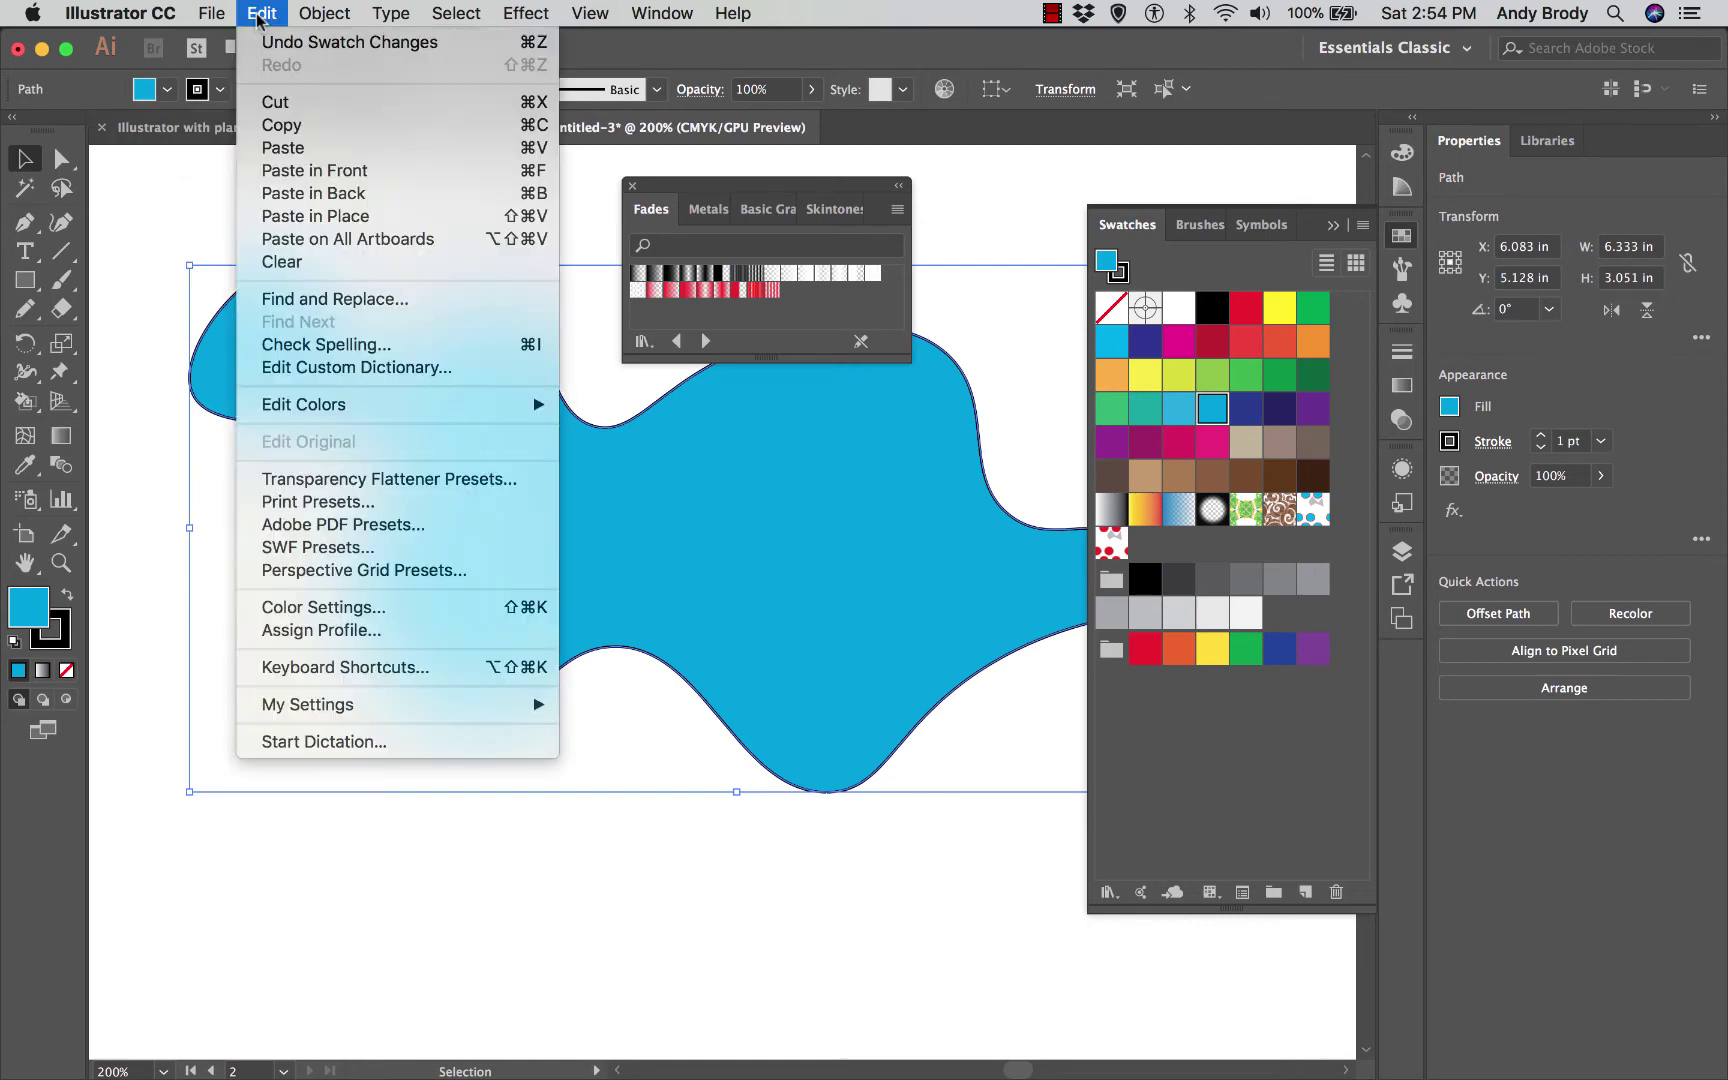
{"action": "left_click", "coordinate": [305, 218]}
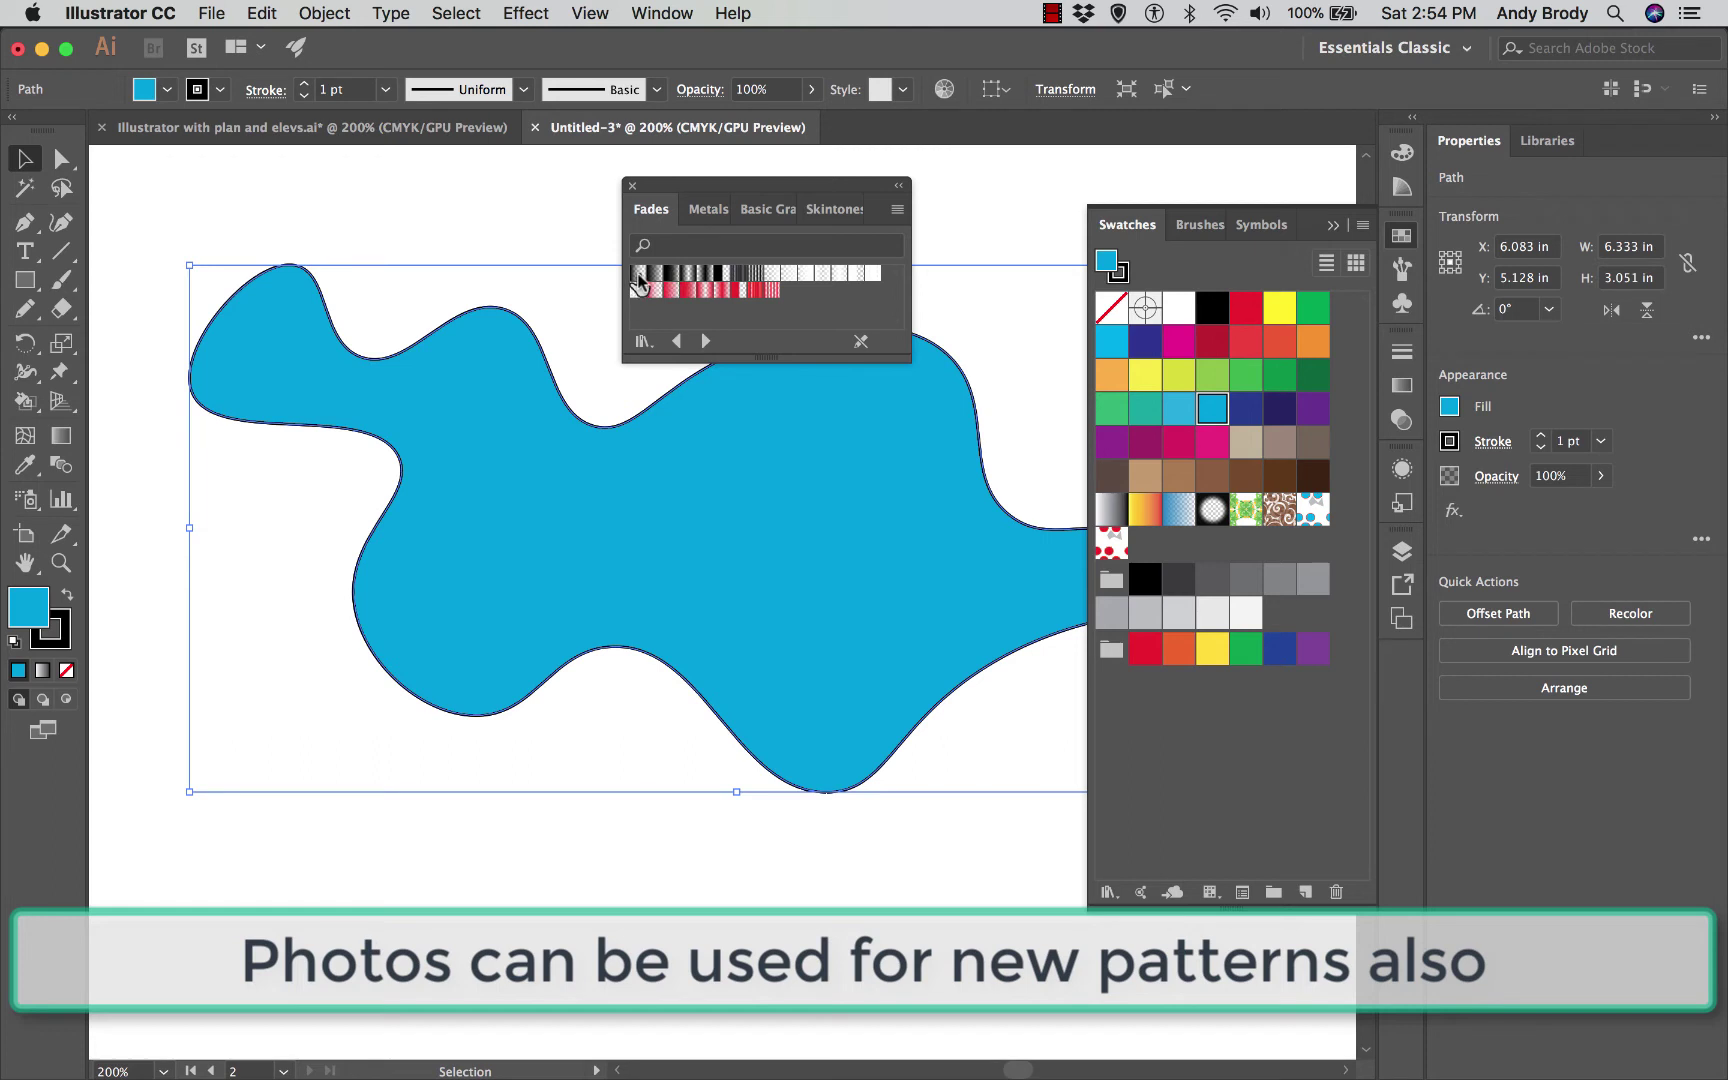
{"action": "left_click_drag", "start_coordinate": [638, 283], "coordinate": [717, 494]}
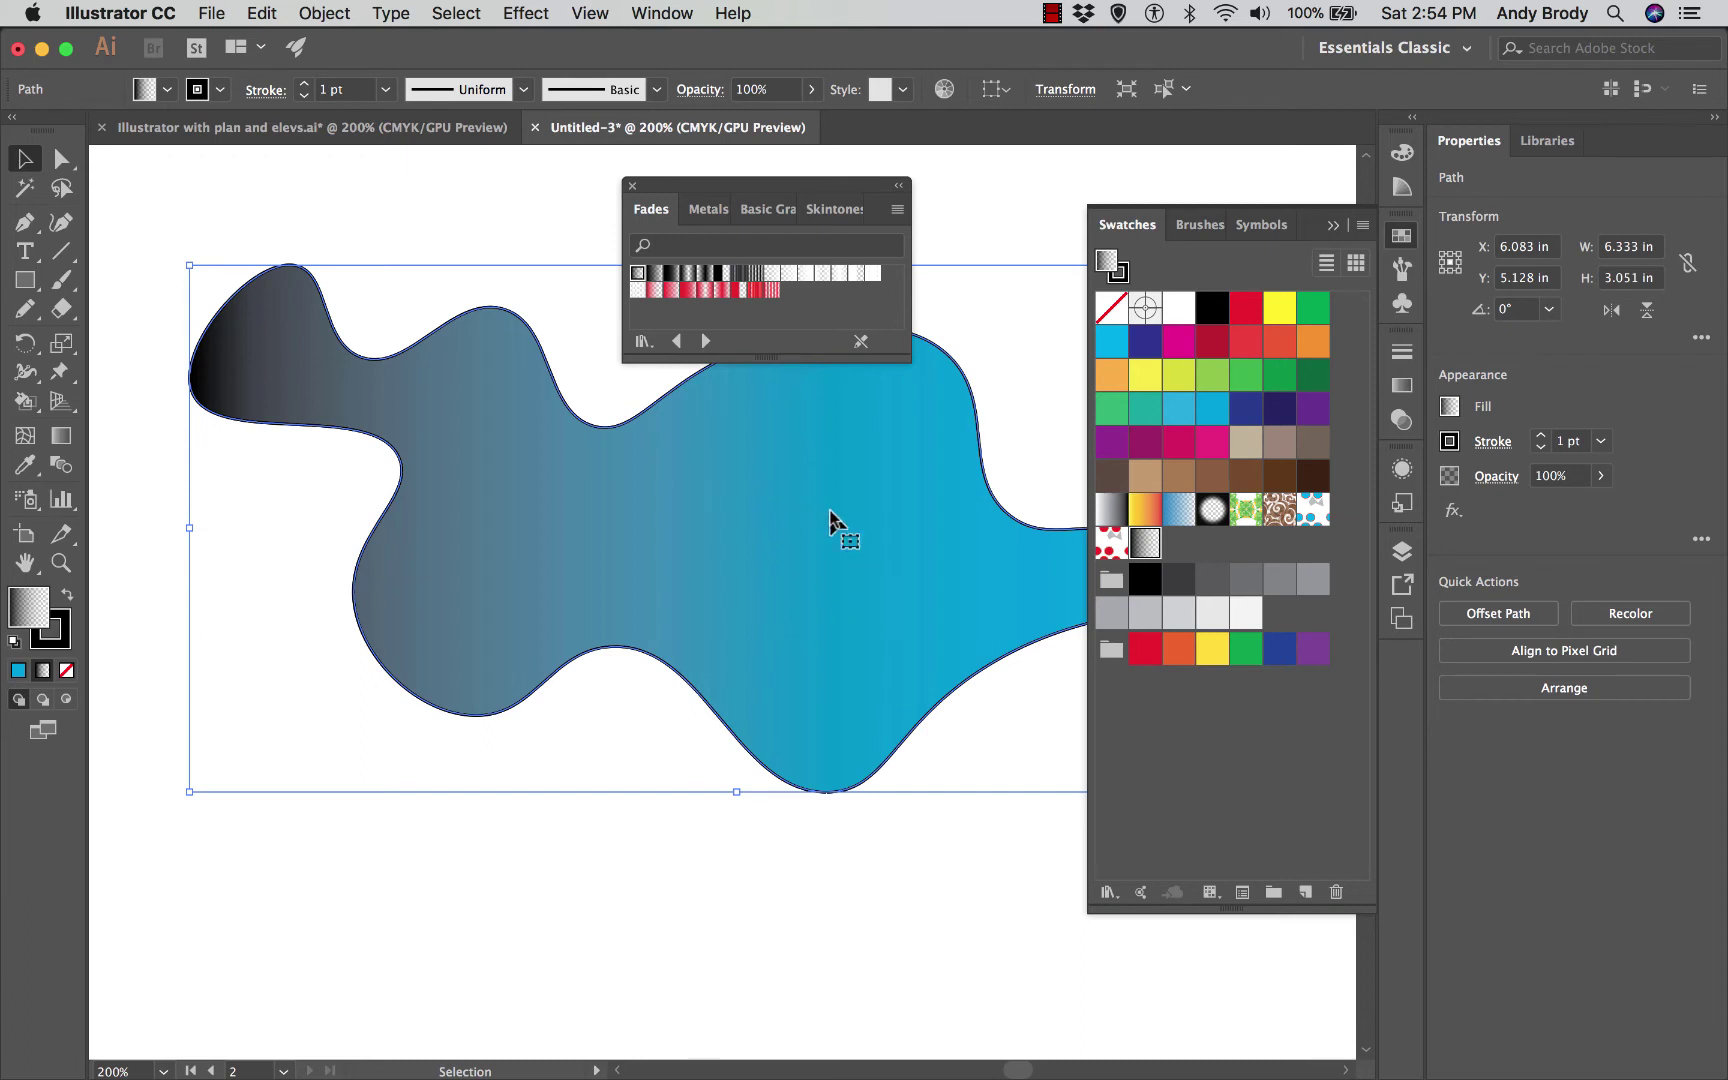
{"action": "left_click", "coordinate": [631, 186]}
{"action": "left_click", "coordinate": [535, 284]}
{"action": "left_click", "coordinate": [550, 520]}
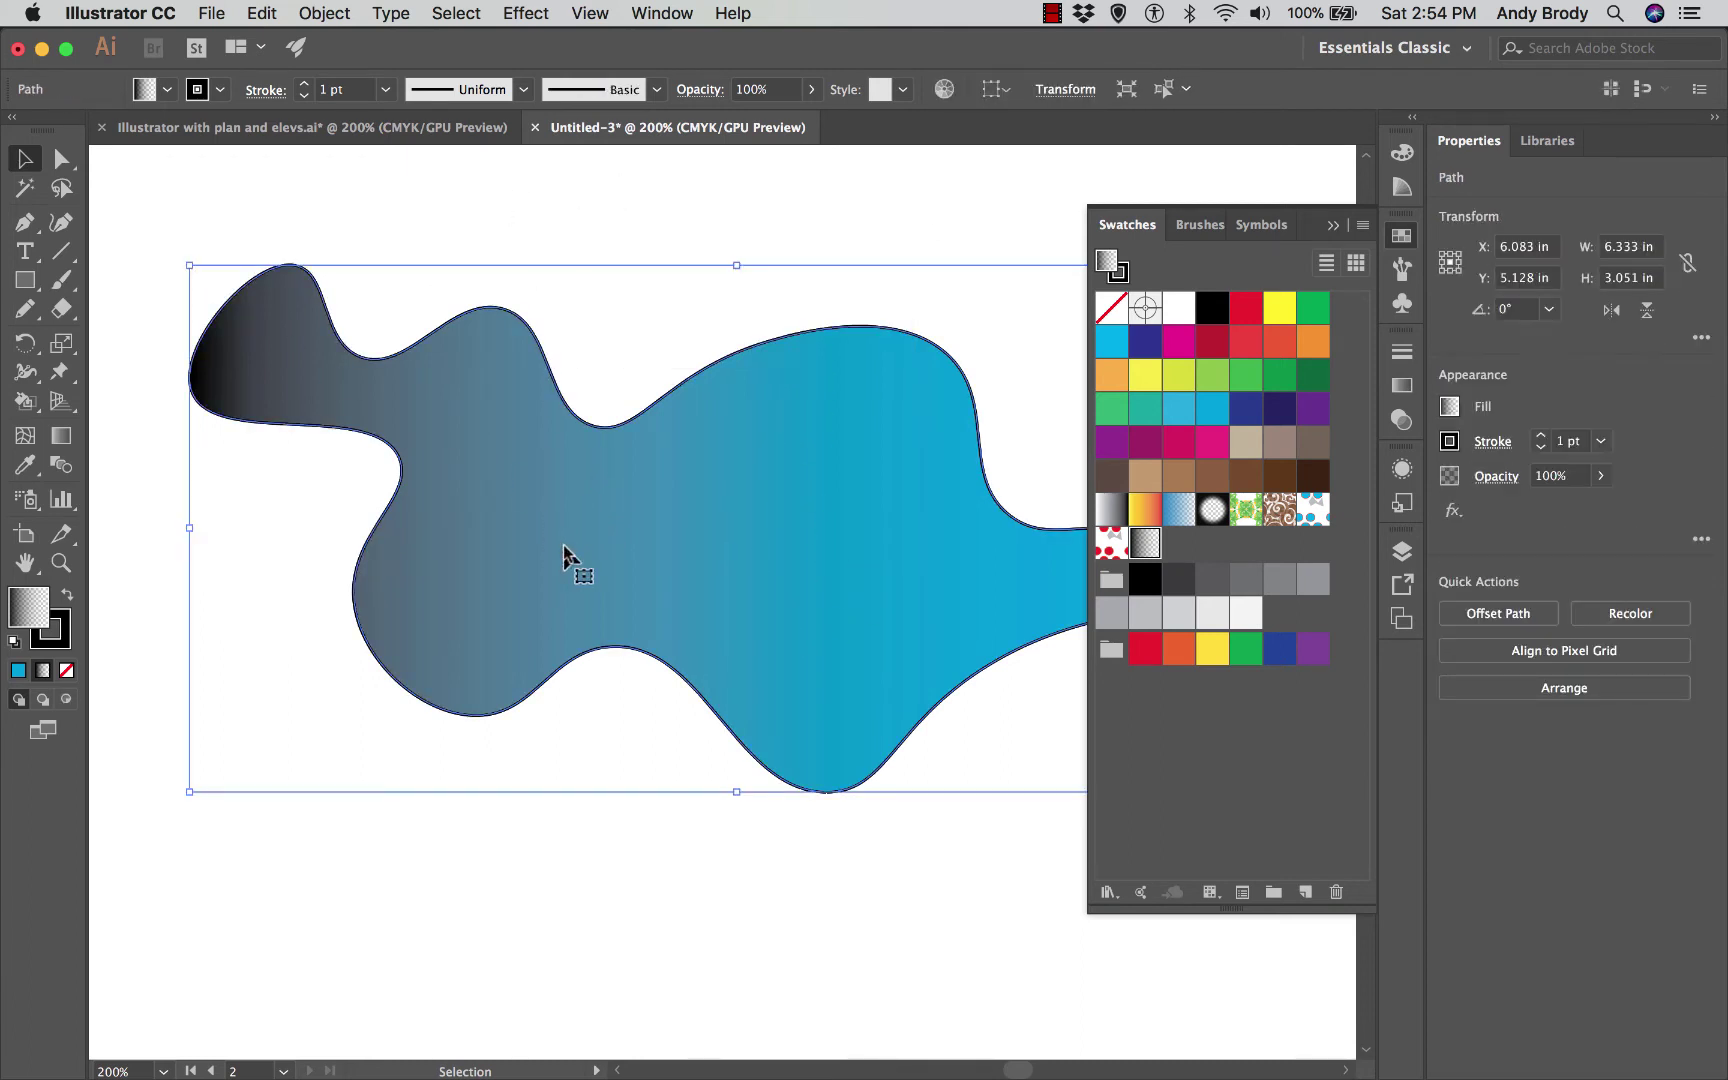
{"action": "mouse_move", "coordinate": [657, 580]}
{"action": "left_mouse_down"}
{"action": "mouse_move", "coordinate": [690, 685]}
{"action": "mouse_move", "coordinate": [694, 629]}
{"action": "mouse_move", "coordinate": [733, 636]}
{"action": "mouse_move", "coordinate": [656, 573]}
{"action": "left_mouse_up"}
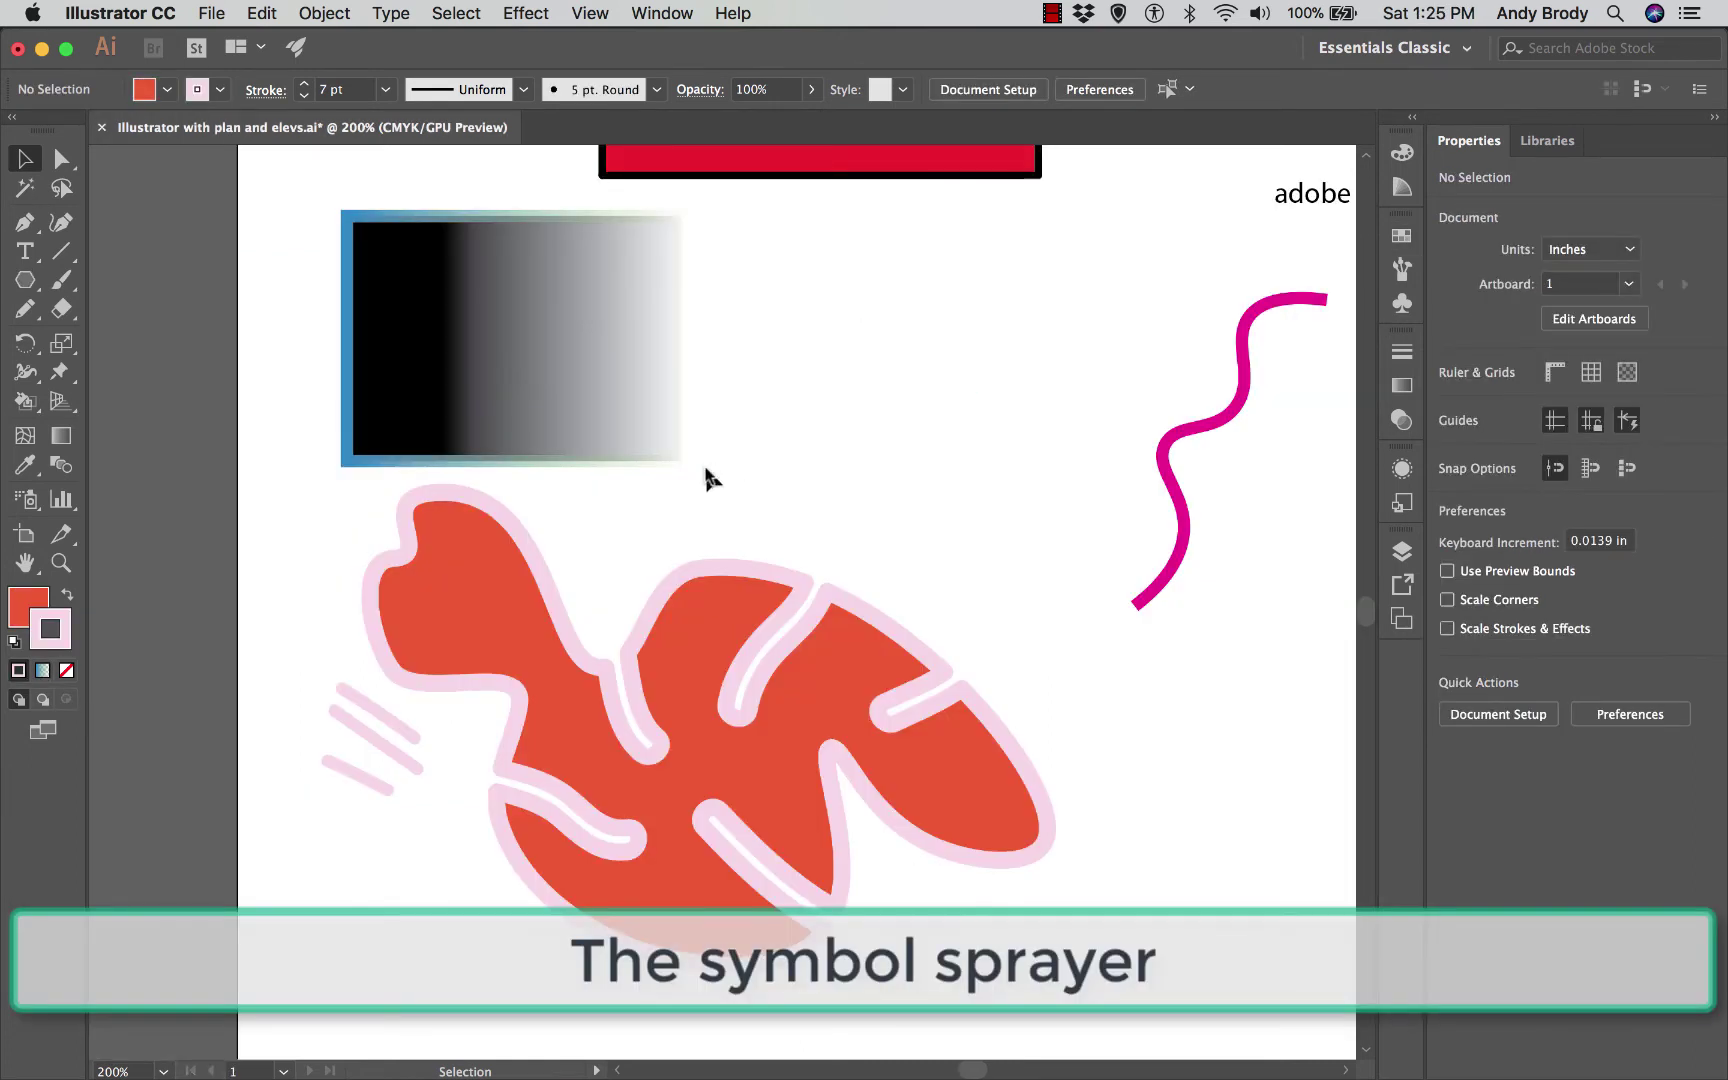
Step: Spray the black ink splat symbol in three places across the red shape with the Symbol Sprayer, and delete the sprayed set
{"action": "left_click", "coordinate": [22, 502]}
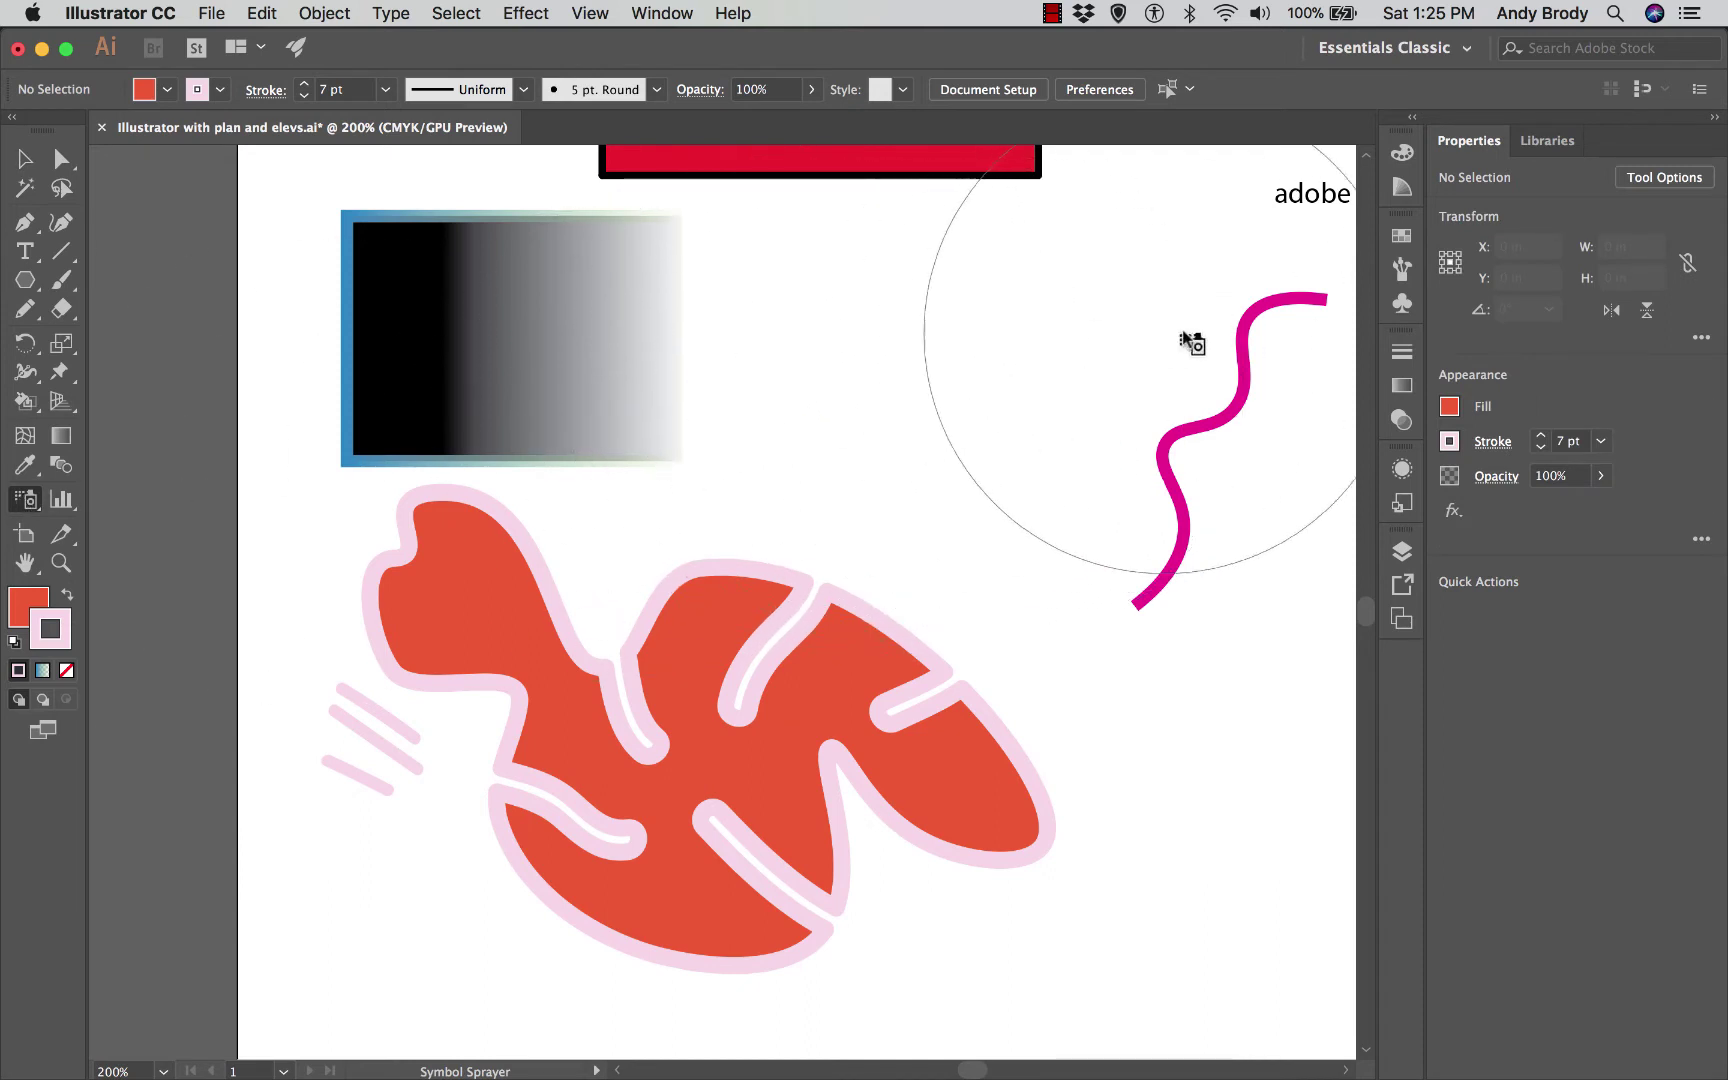
{"action": "left_click", "coordinate": [1402, 303]}
{"action": "left_click", "coordinate": [1156, 266]}
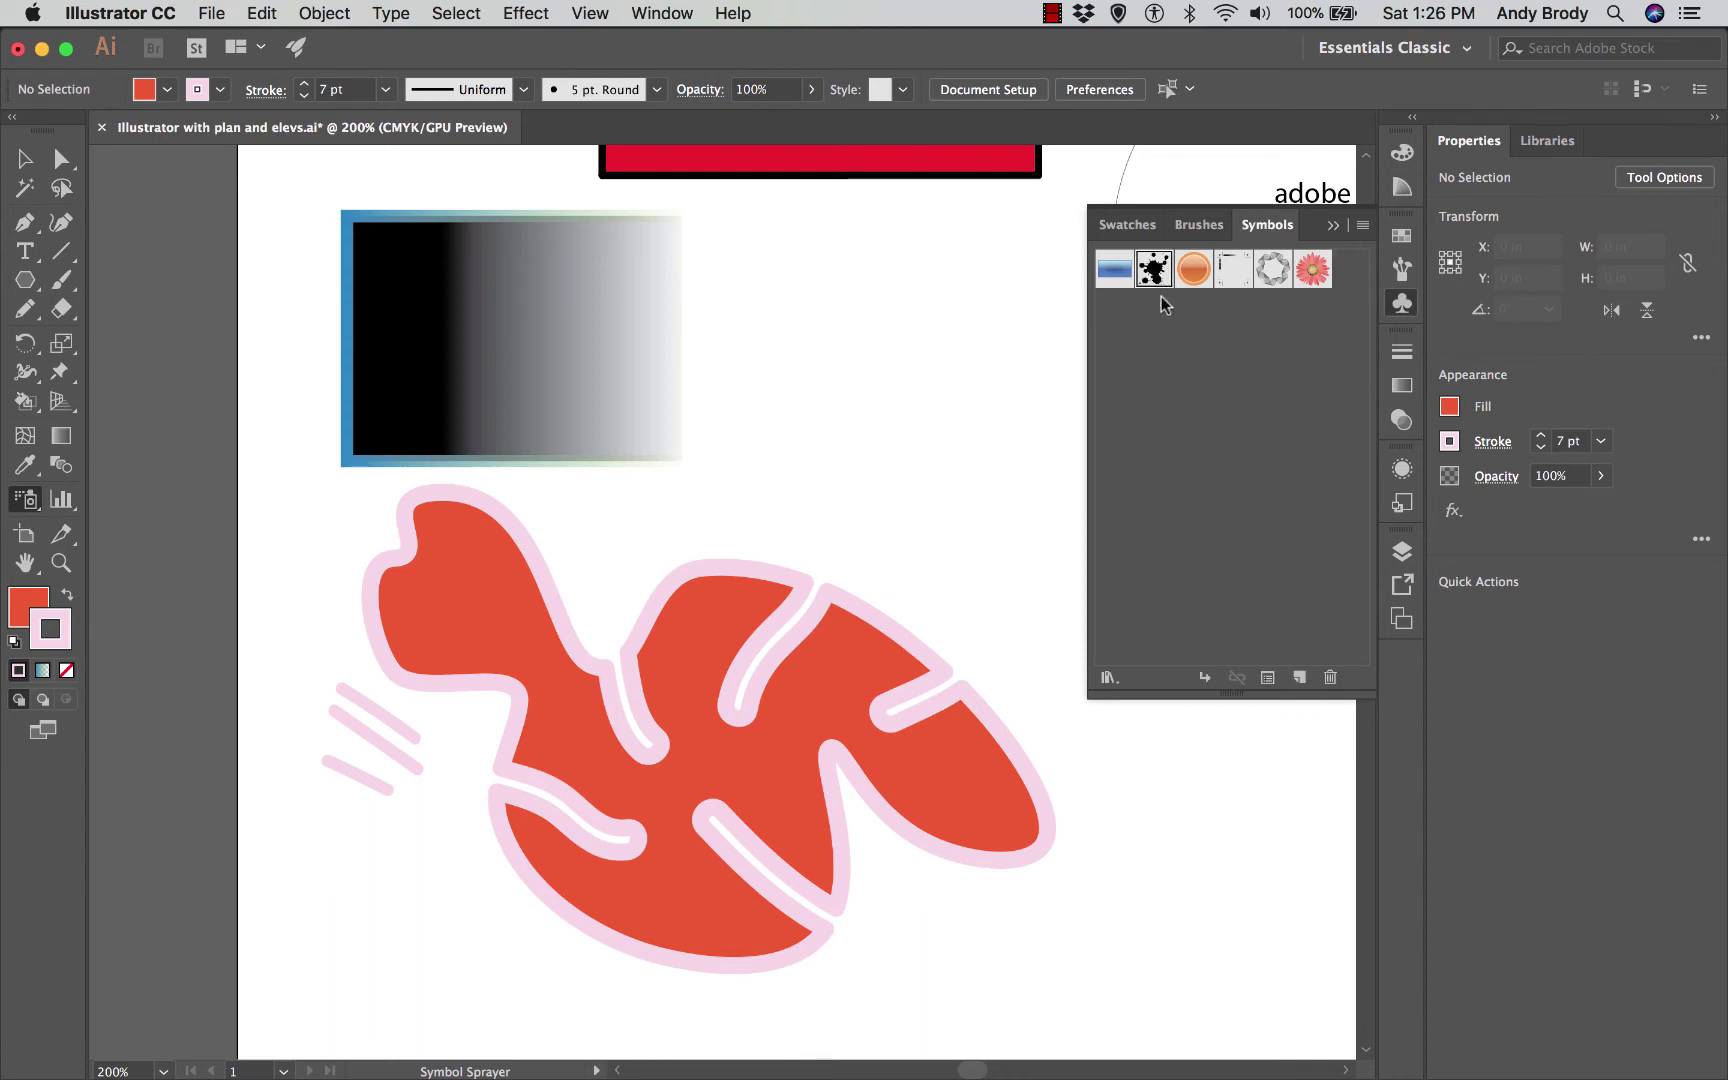
{"action": "left_click", "coordinate": [1332, 226]}
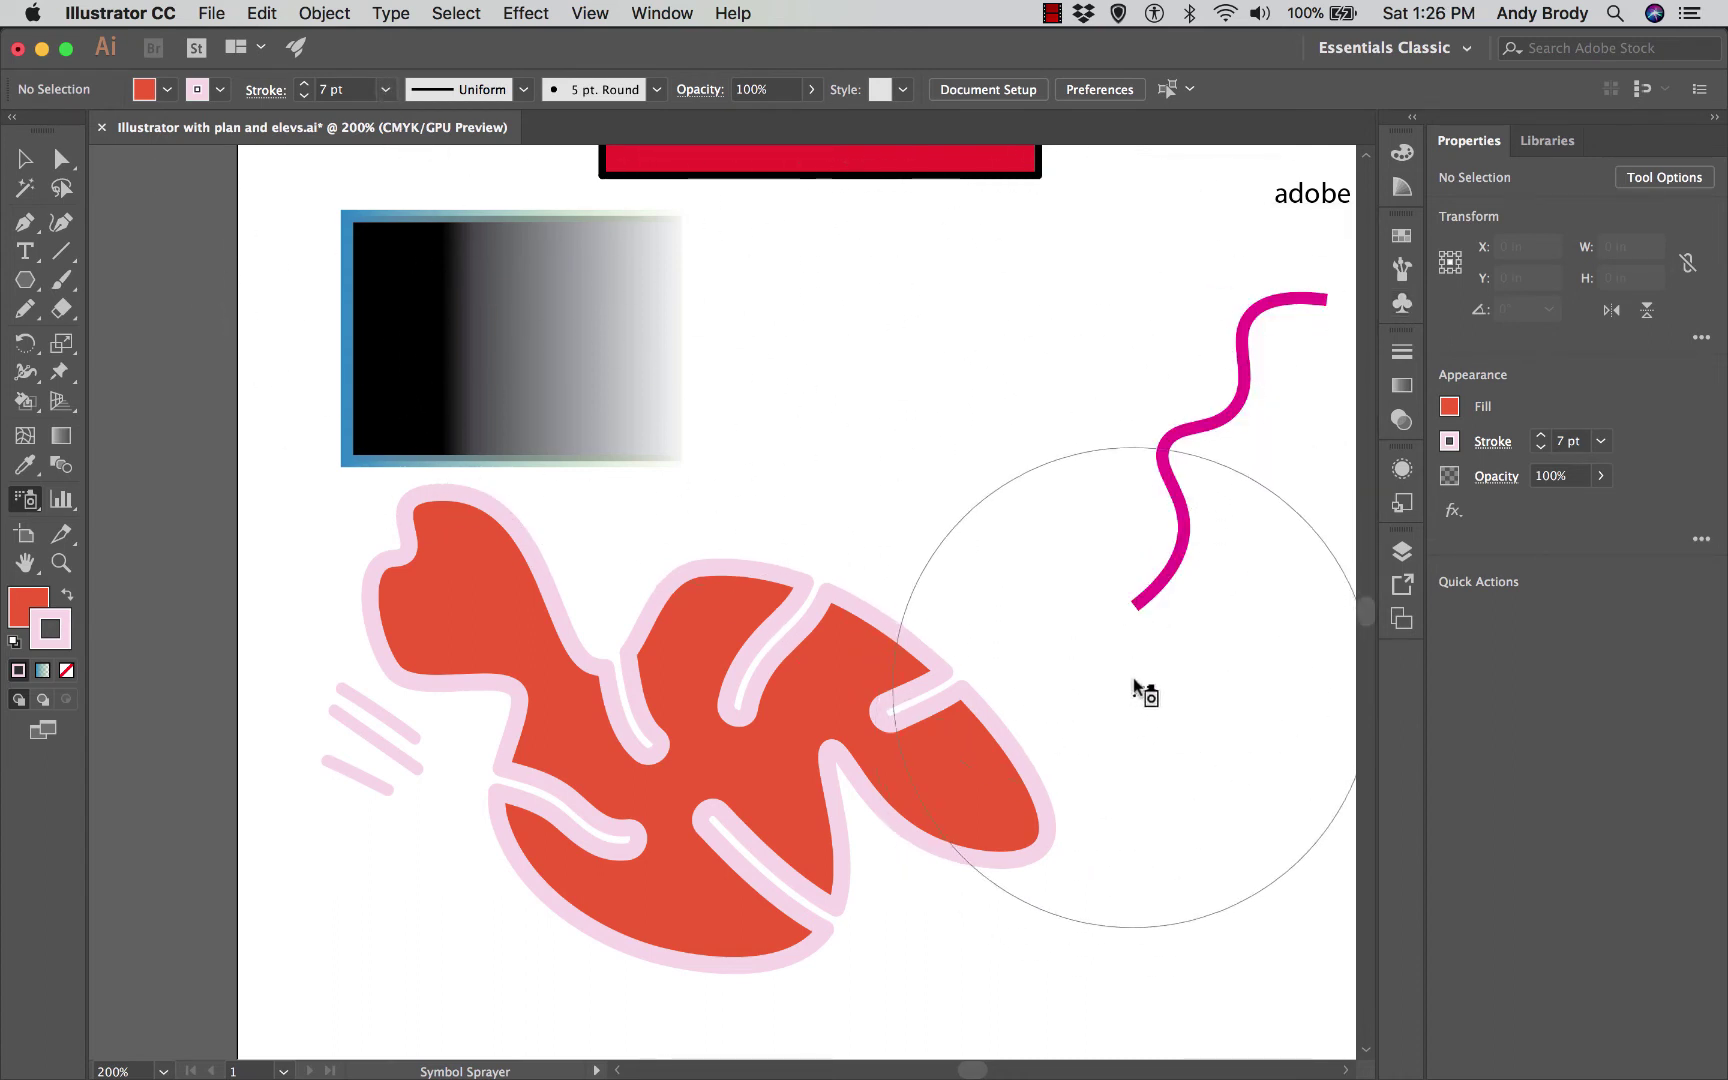
{"action": "left_click_drag", "start_coordinate": [1142, 694], "coordinate": [955, 625]}
{"action": "mouse_move", "coordinate": [725, 571]}
{"action": "left_mouse_down"}
{"action": "mouse_move", "coordinate": [425, 742]}
{"action": "mouse_move", "coordinate": [42, 670]}
{"action": "left_mouse_up"}
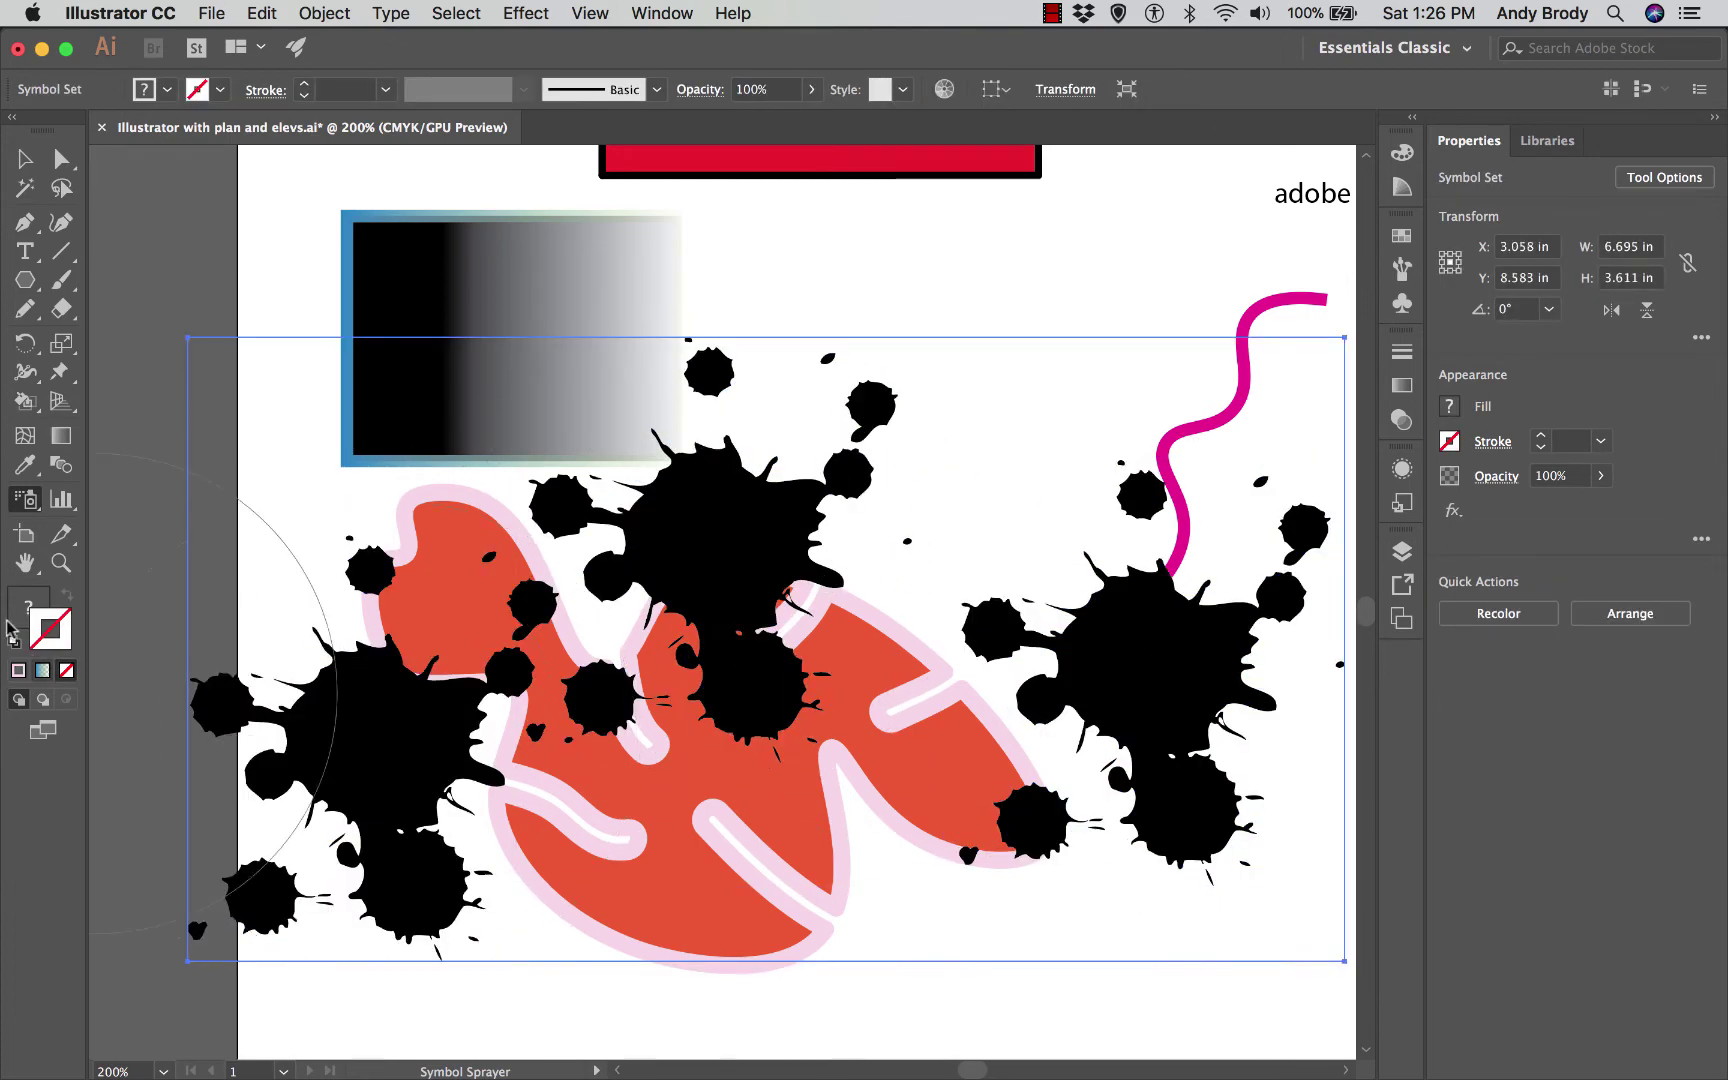
{"action": "left_click", "coordinate": [25, 158]}
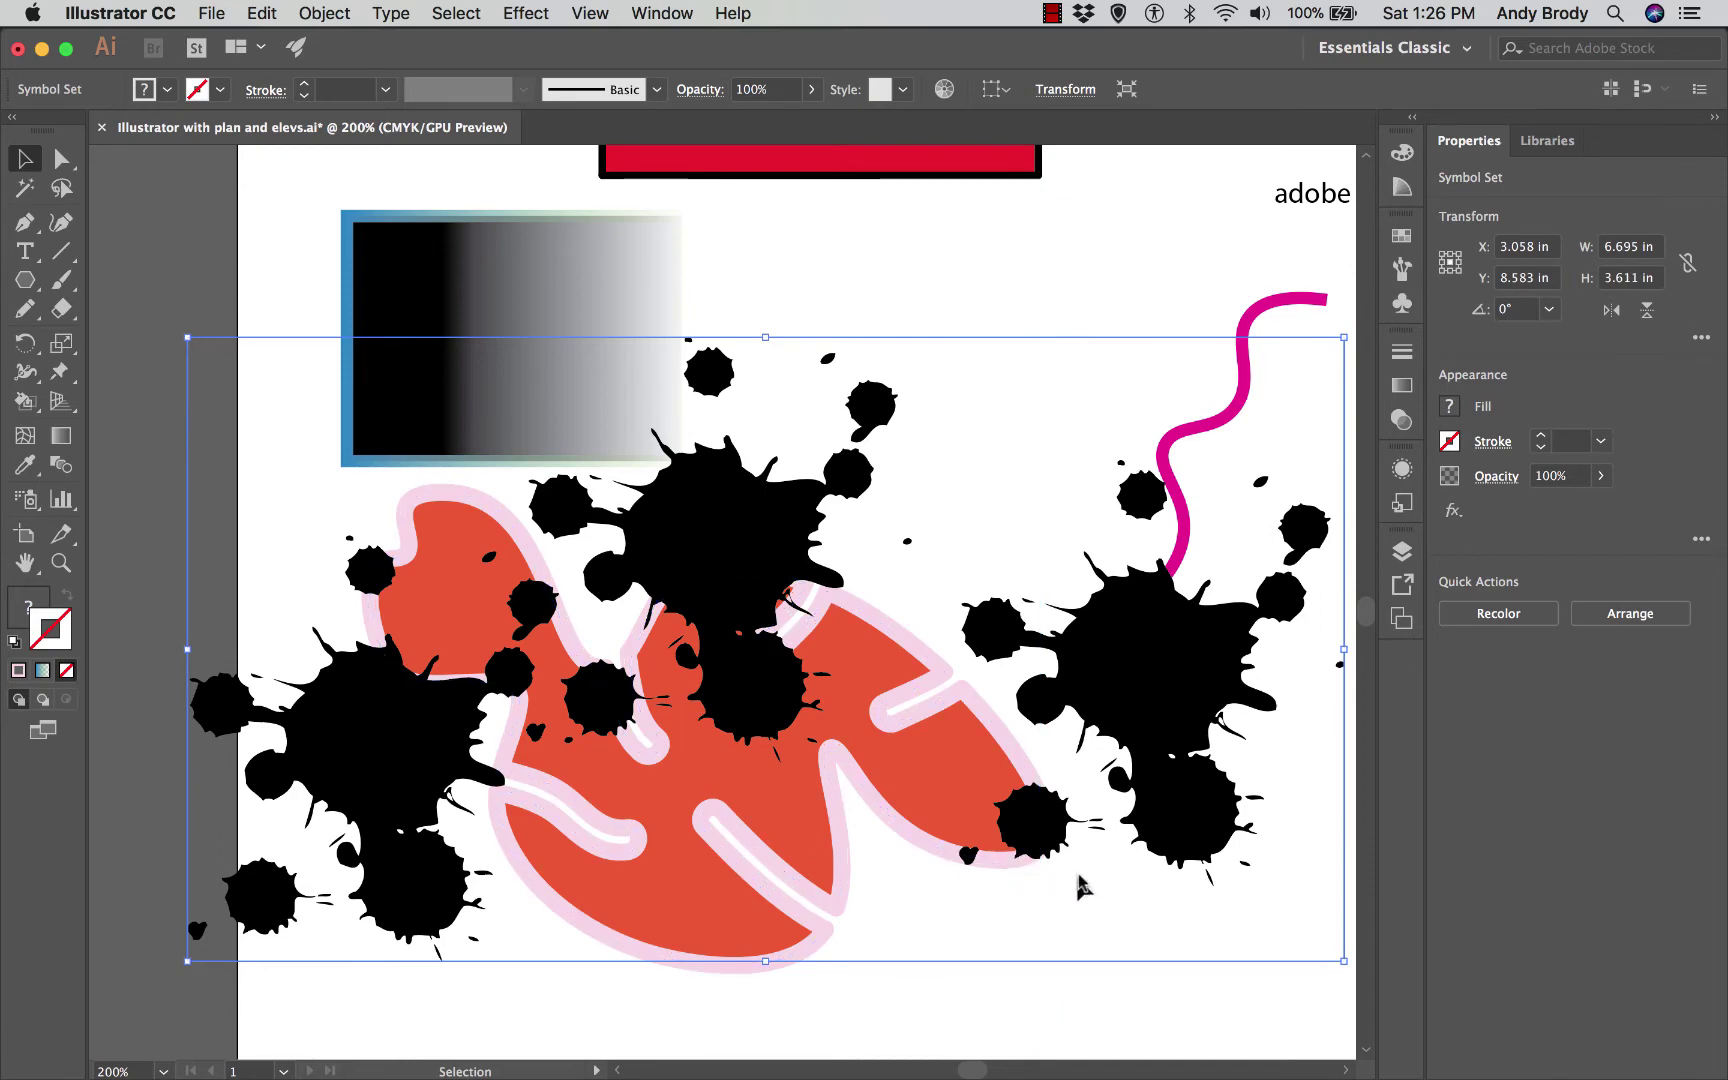
{"action": "key", "text": "Delete"}
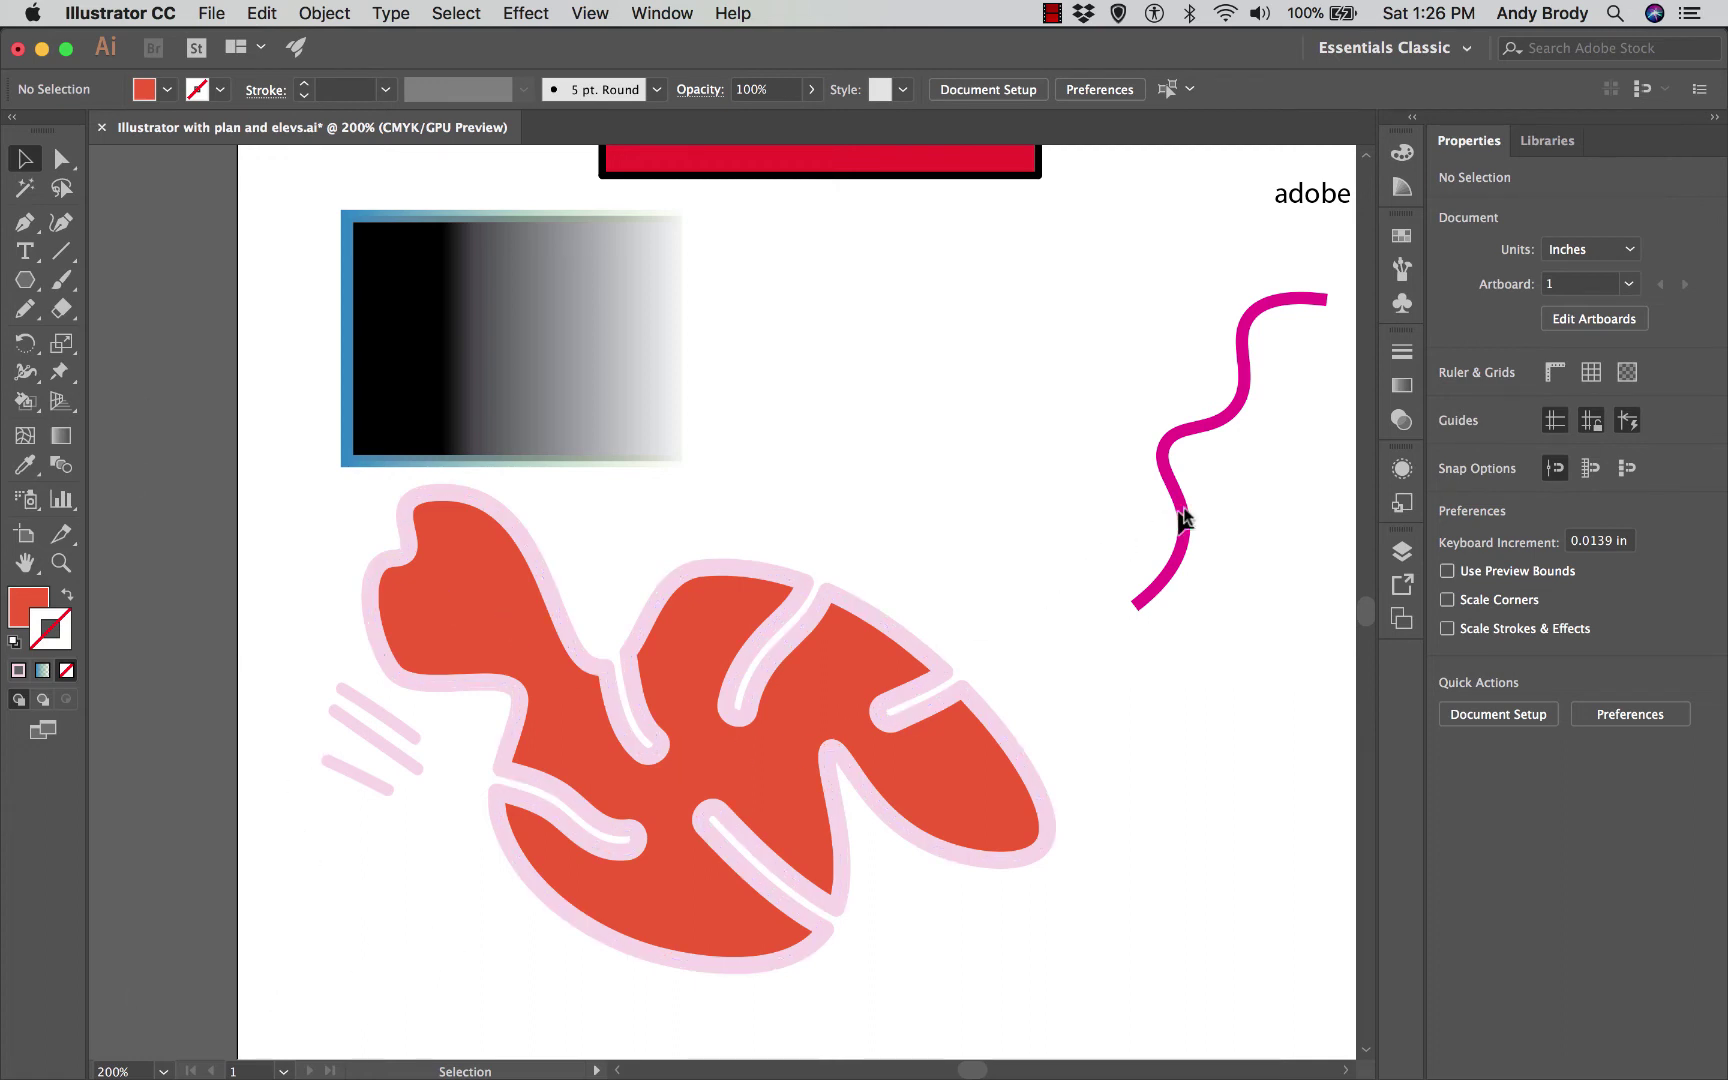
Step: Rotate the red shape about 0.6° counterclockwise around a base point placed just above it
{"action": "left_click", "coordinate": [720, 770]}
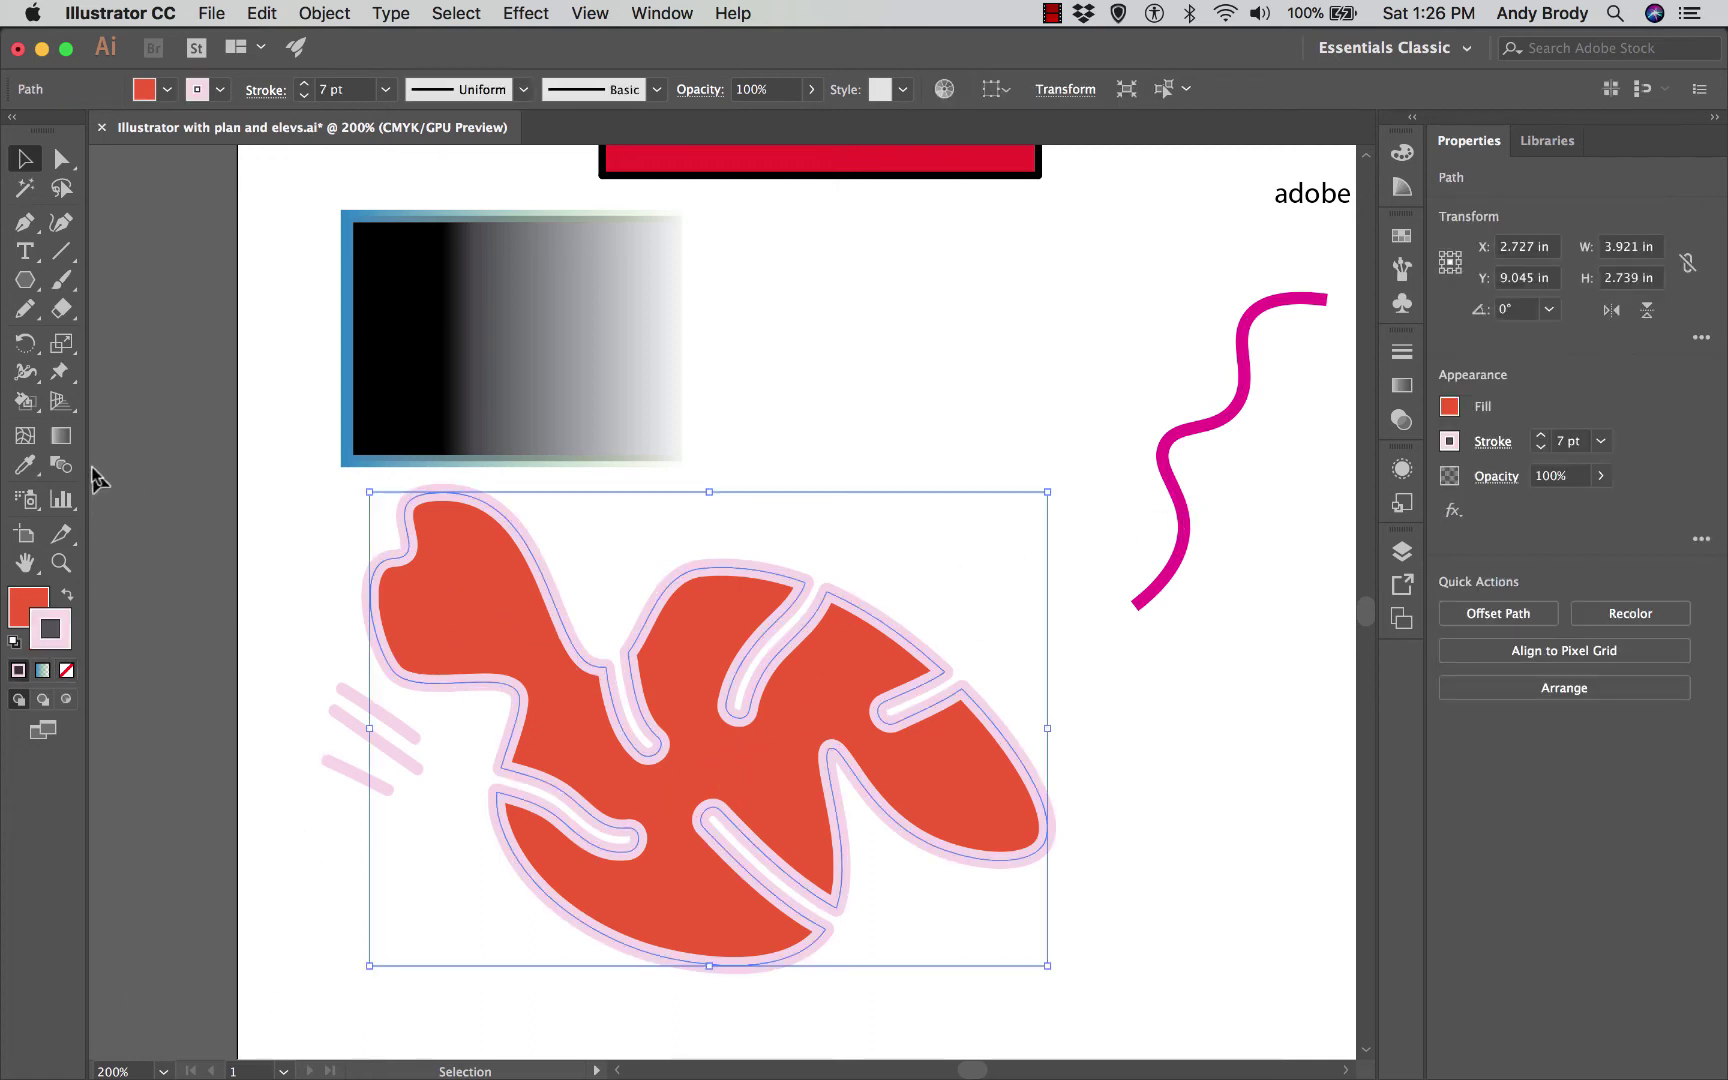
{"action": "left_click", "coordinate": [27, 345]}
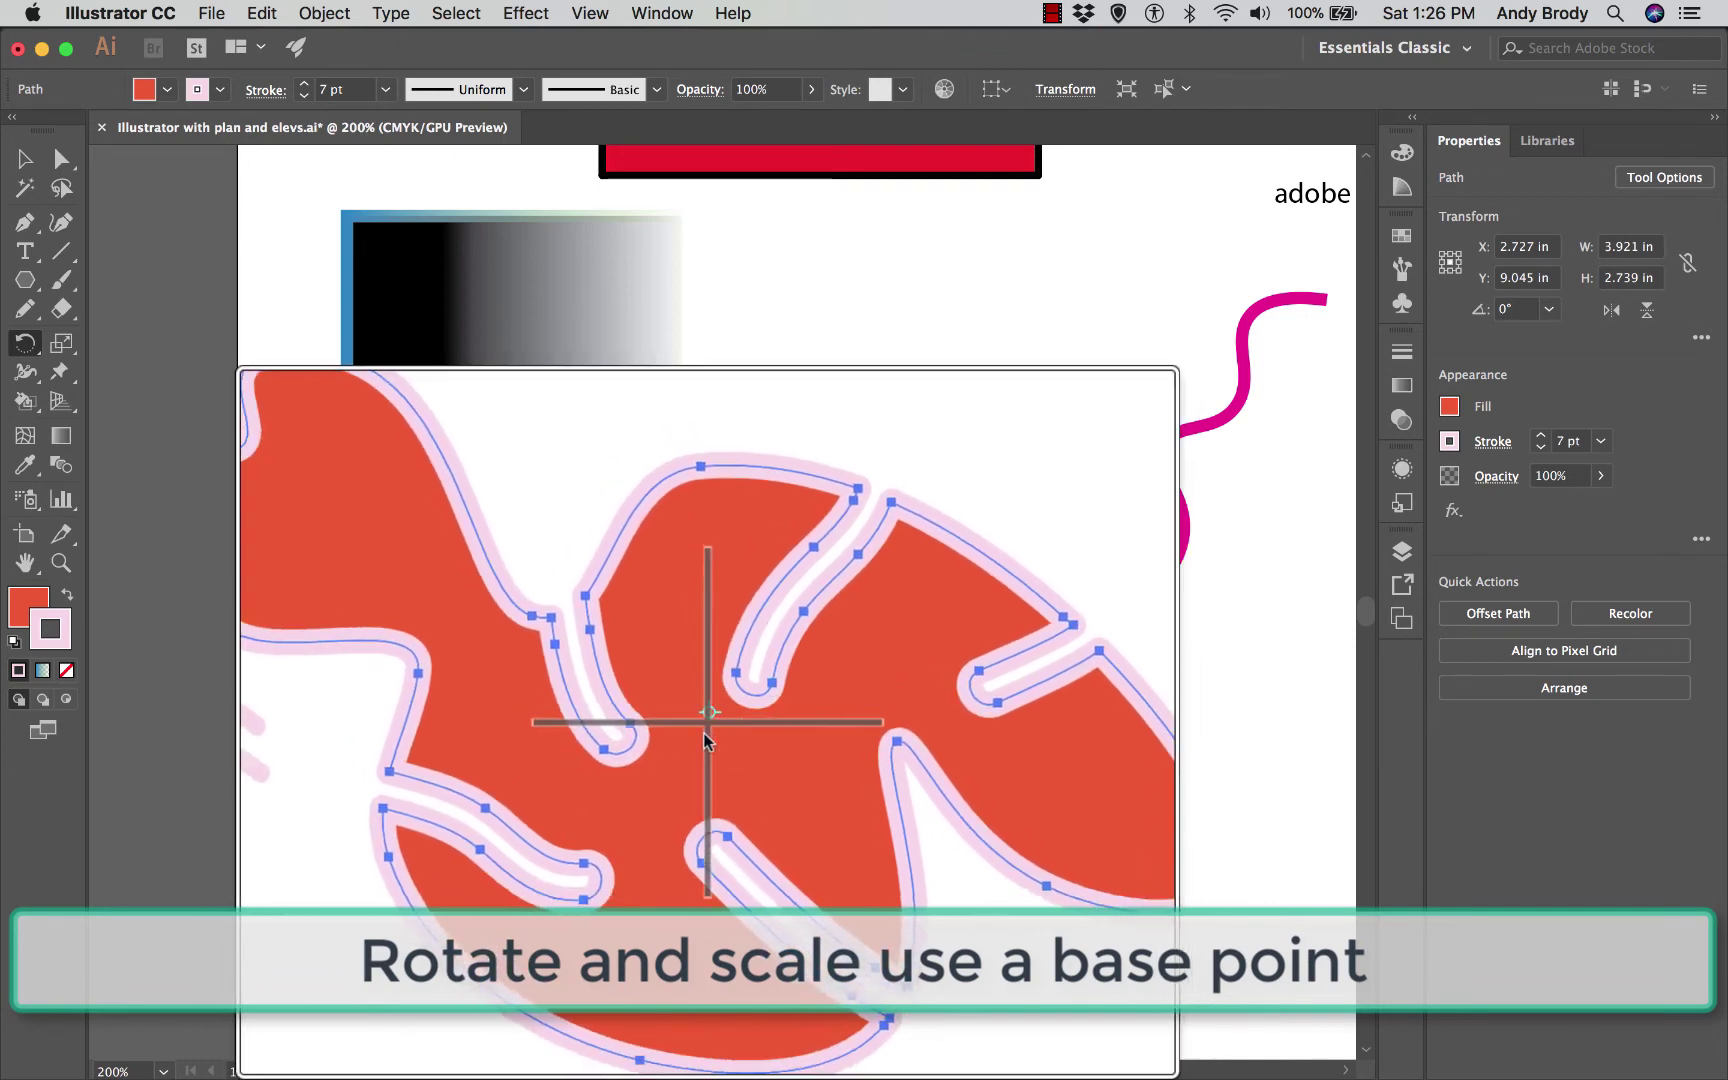
{"action": "left_click", "coordinate": [761, 493]}
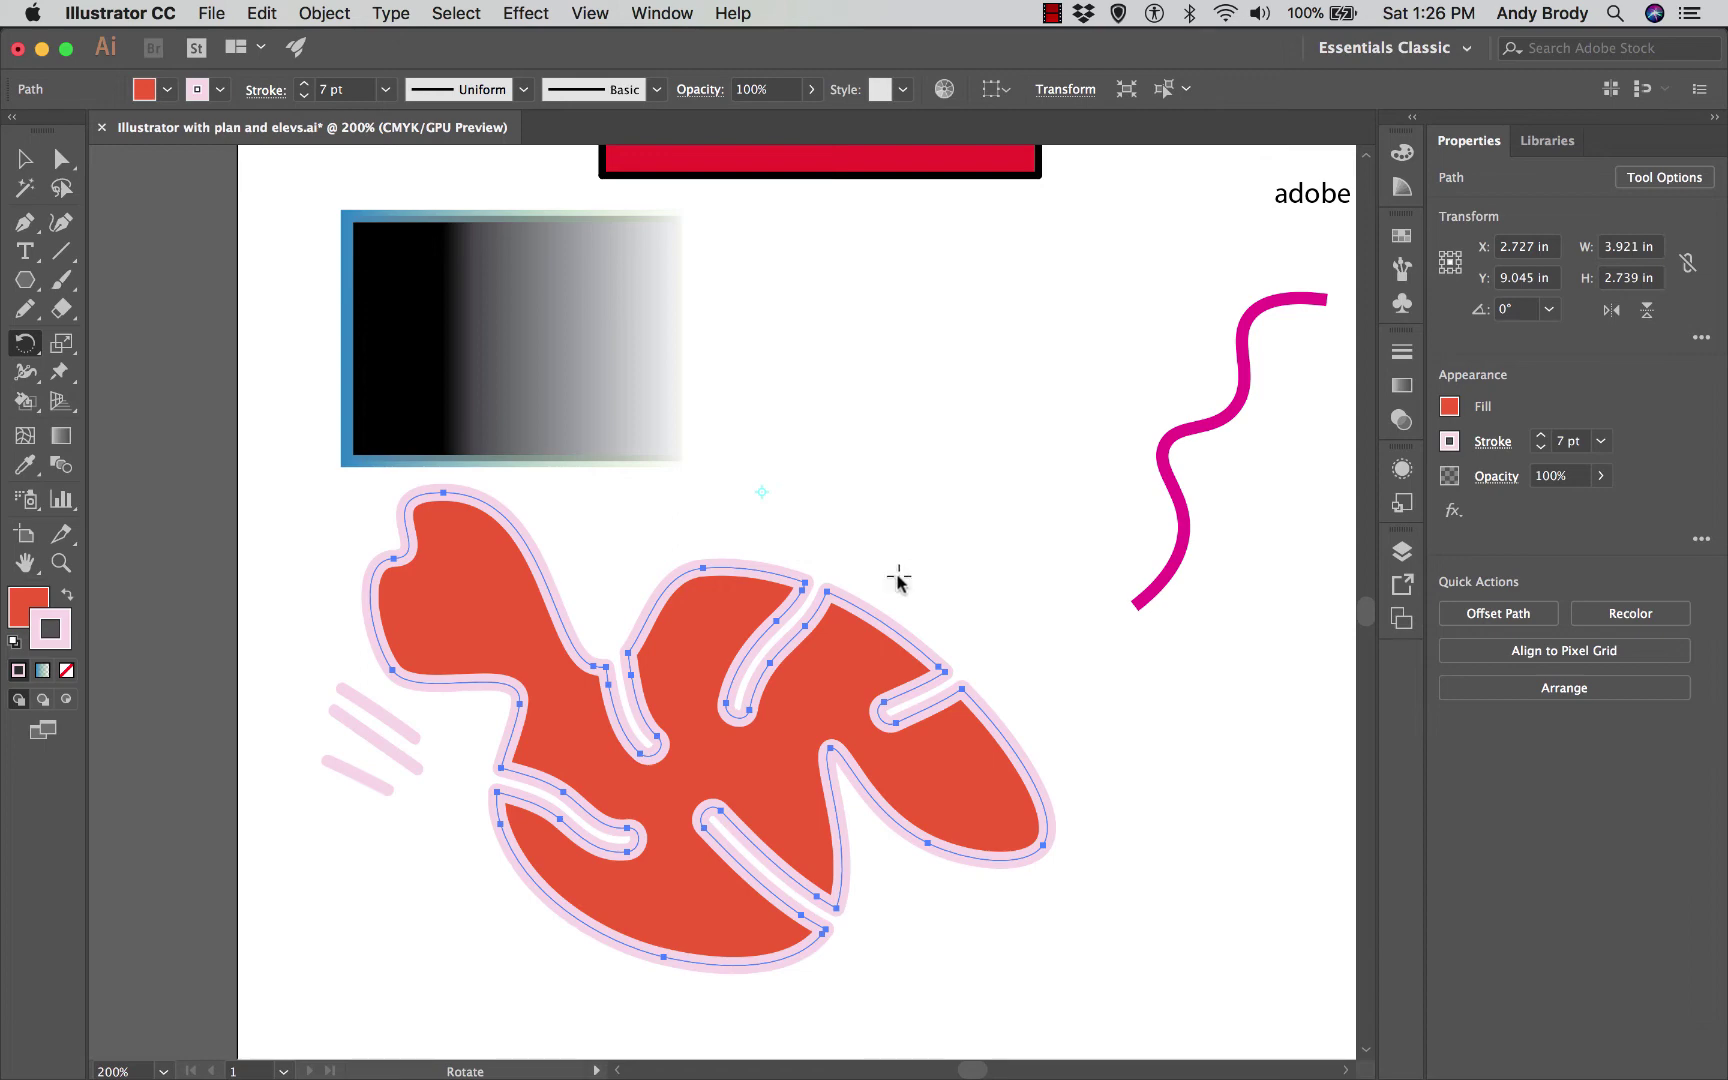
{"action": "left_click_drag", "start_coordinate": [590, 605], "coordinate": [802, 714]}
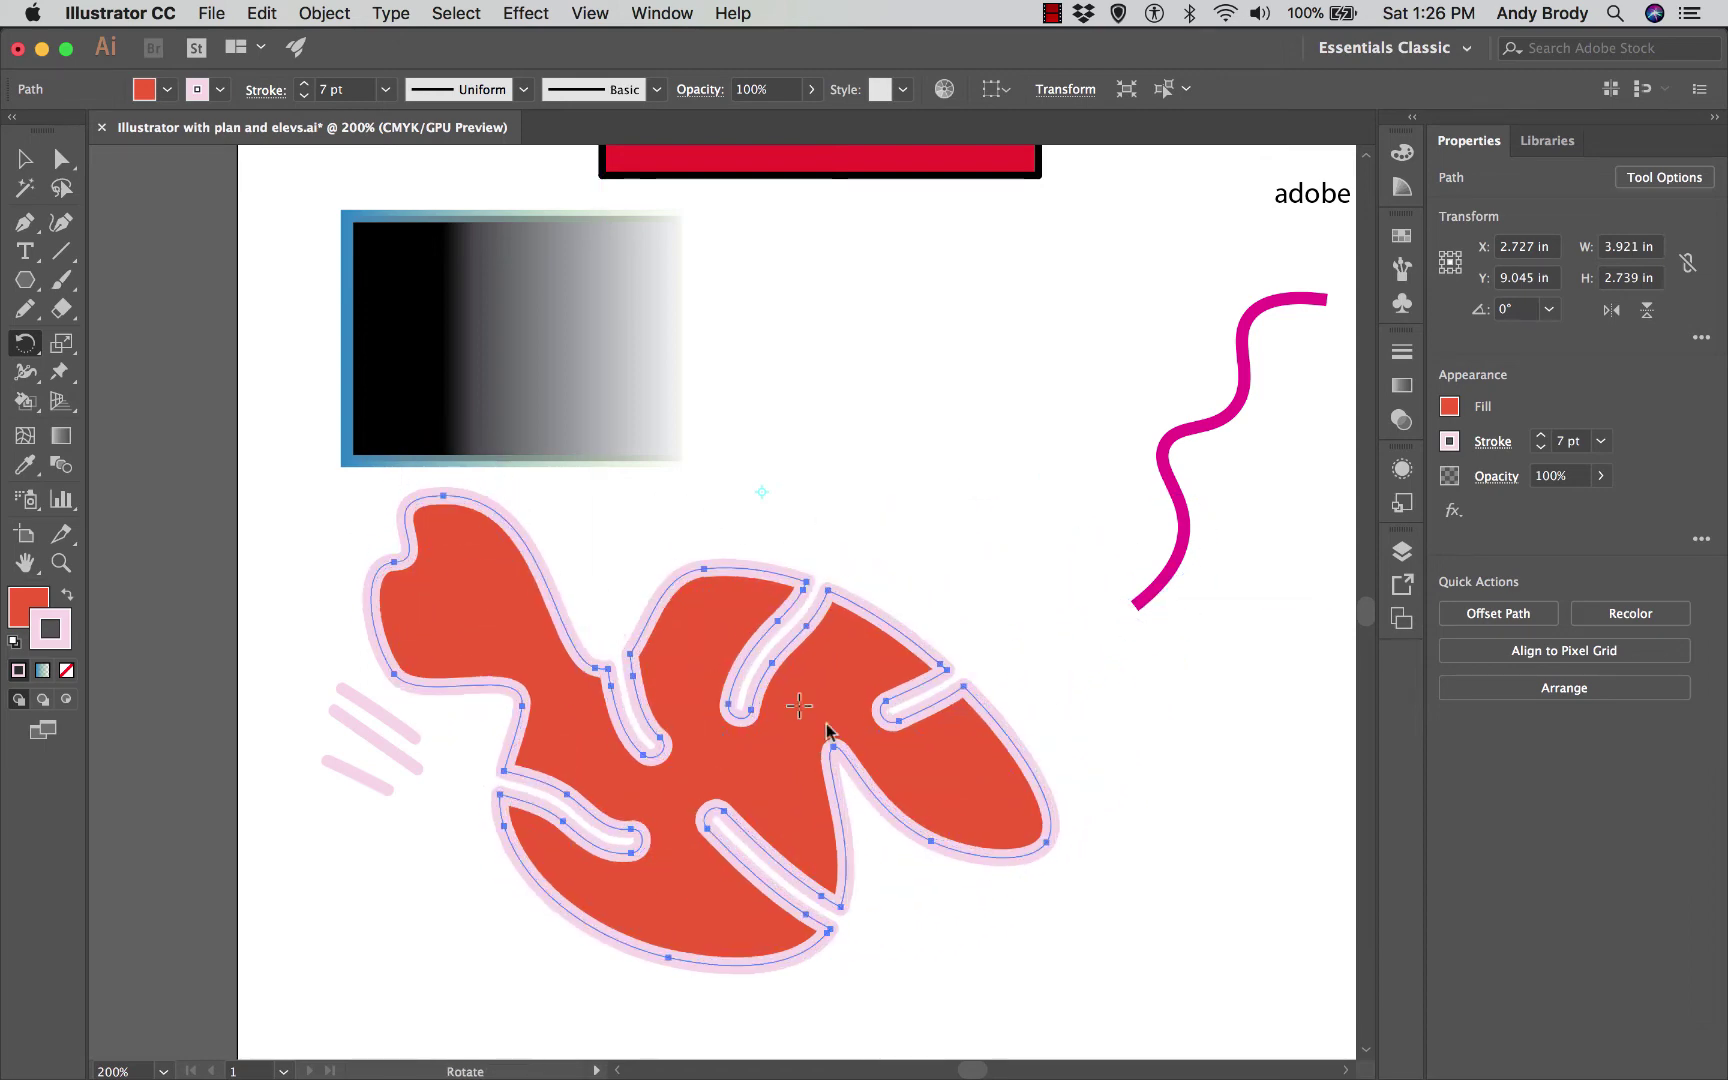
Step: Rotate the red shape about 3° clockwise around a new base point above its right half
{"action": "key", "text": "v"}
{"action": "key", "text": "r"}
{"action": "left_click", "coordinate": [845, 523]}
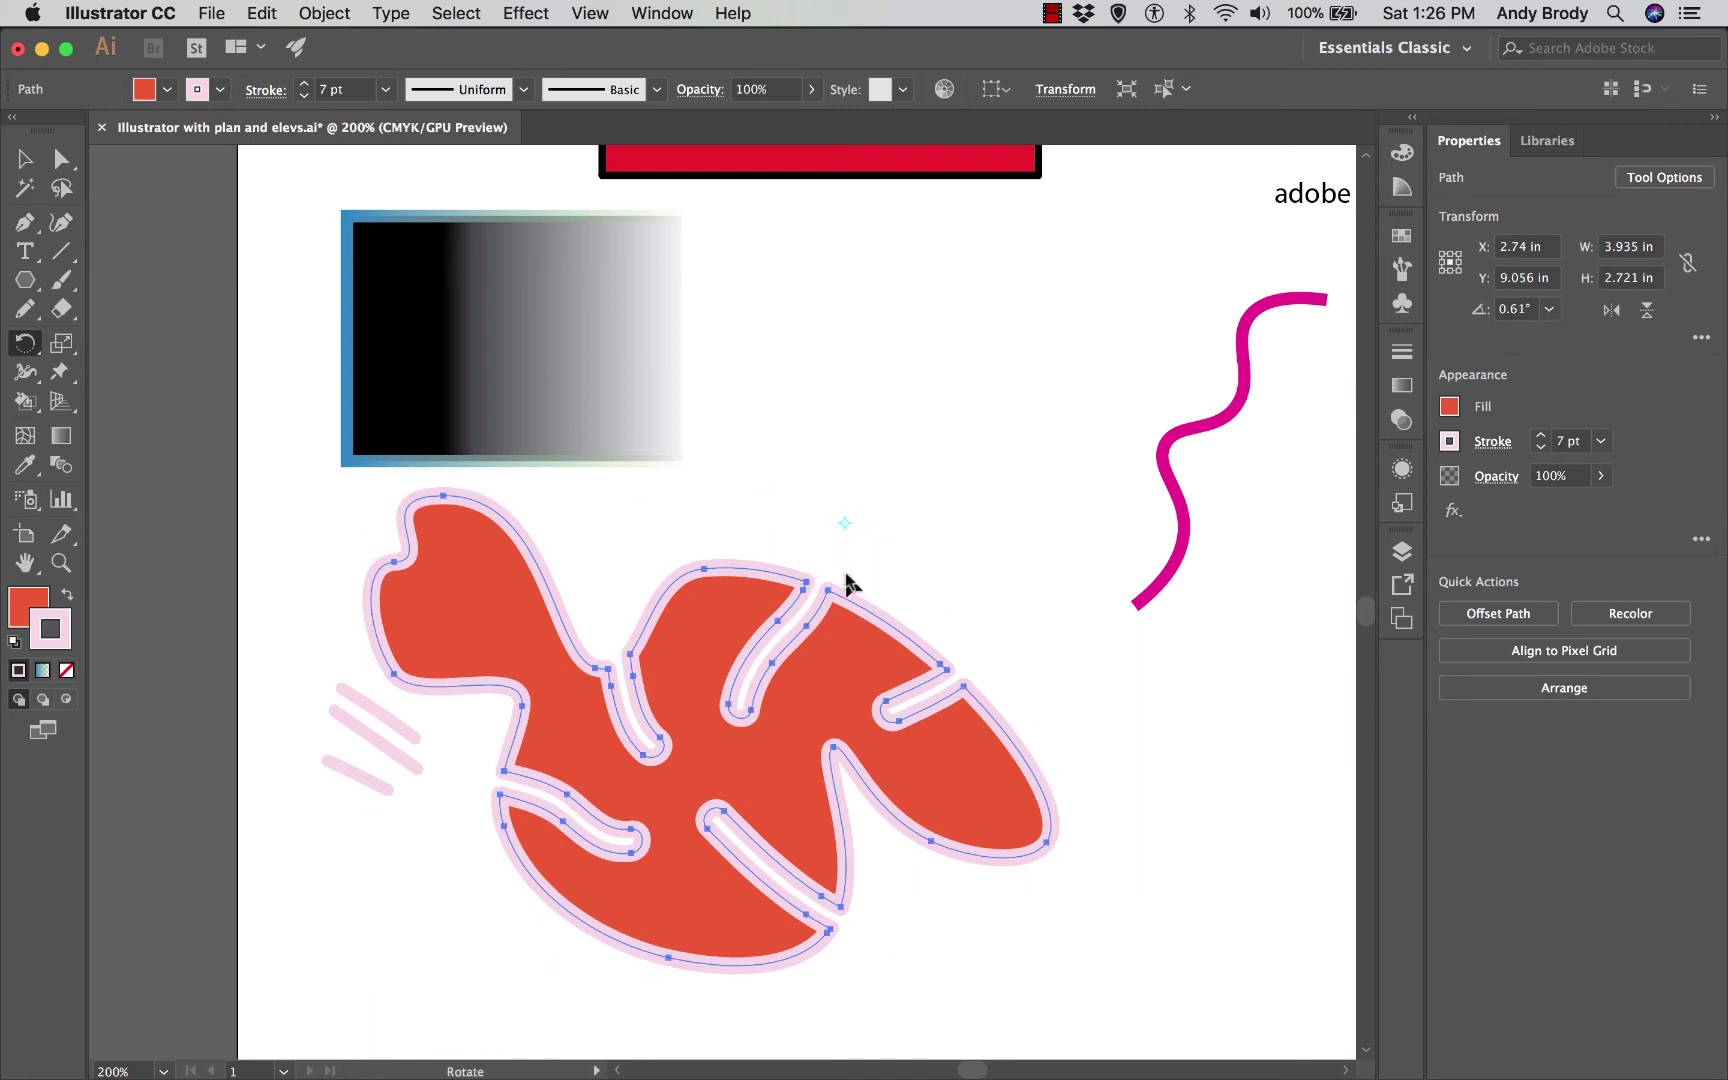
{"action": "left_click_drag", "start_coordinate": [617, 745], "coordinate": [415, 910]}
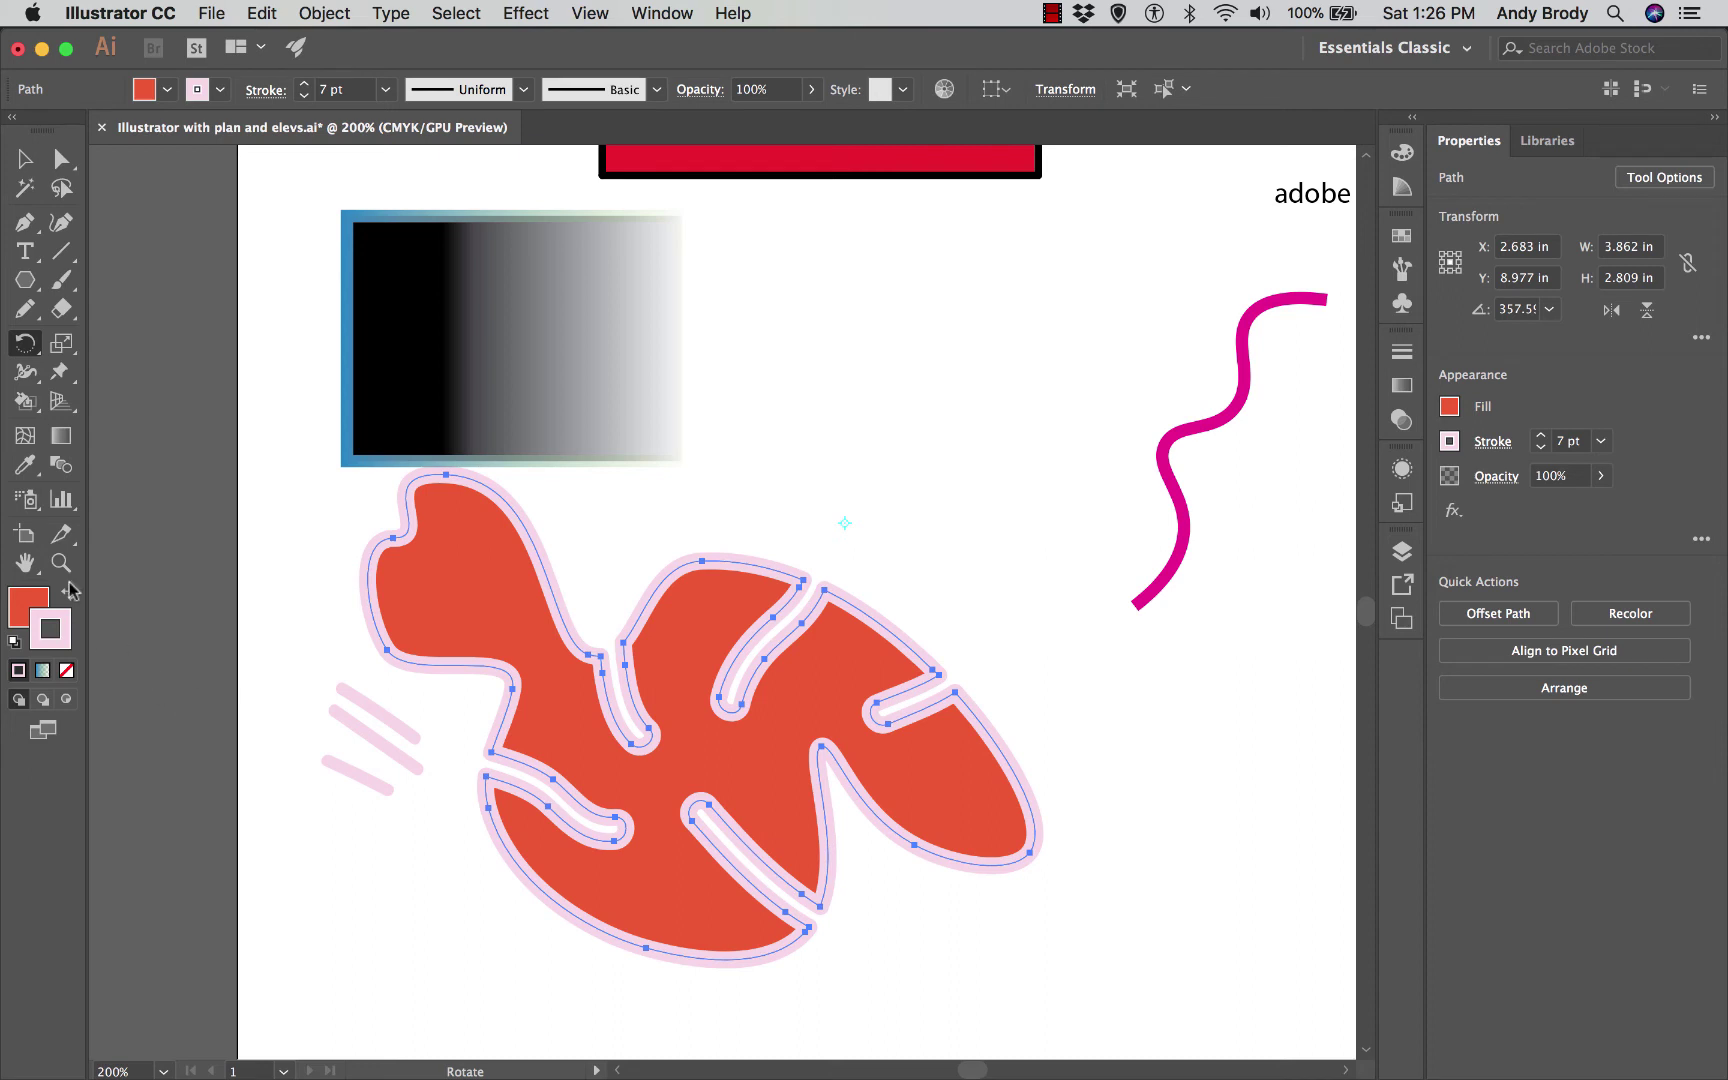
Step: Scale the red shape down around a base point near its middle, and rescale it around its upper-left lobe to about 3.39 × 3.11 in
{"action": "left_click", "coordinate": [61, 342]}
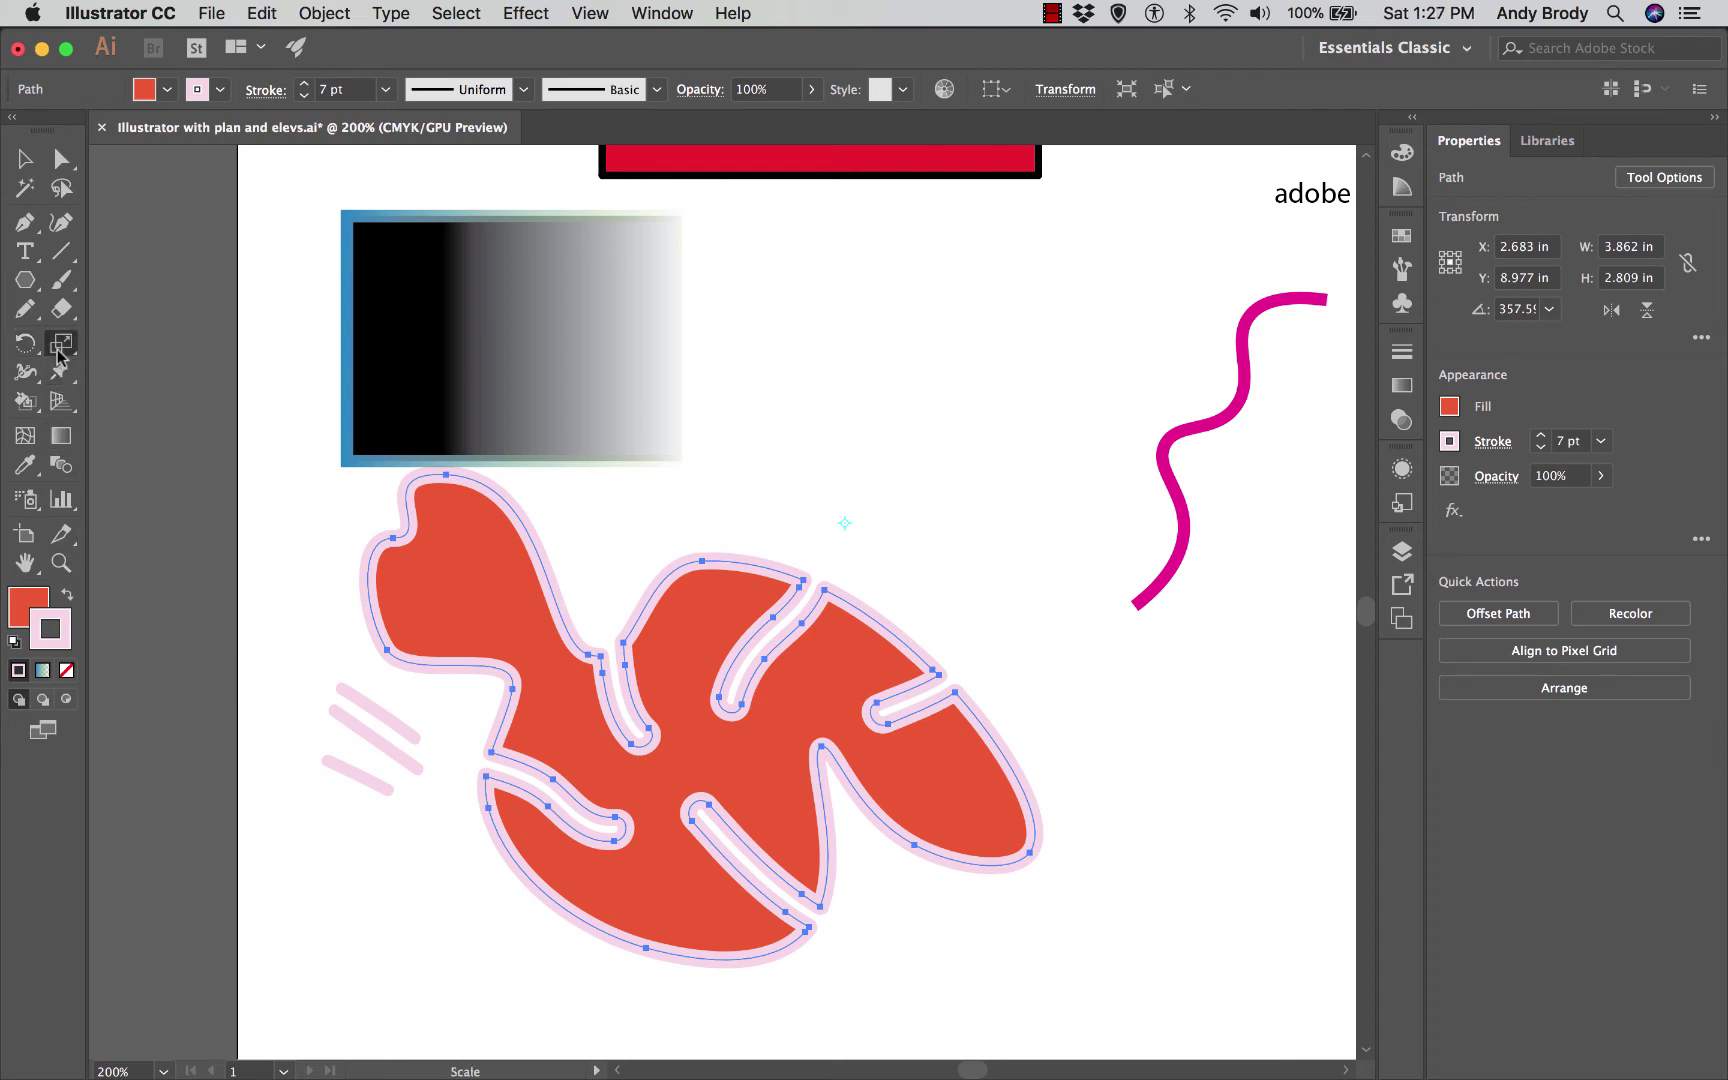
{"action": "left_click", "coordinate": [806, 775]}
{"action": "left_click_drag", "start_coordinate": [405, 494], "coordinate": [455, 579]}
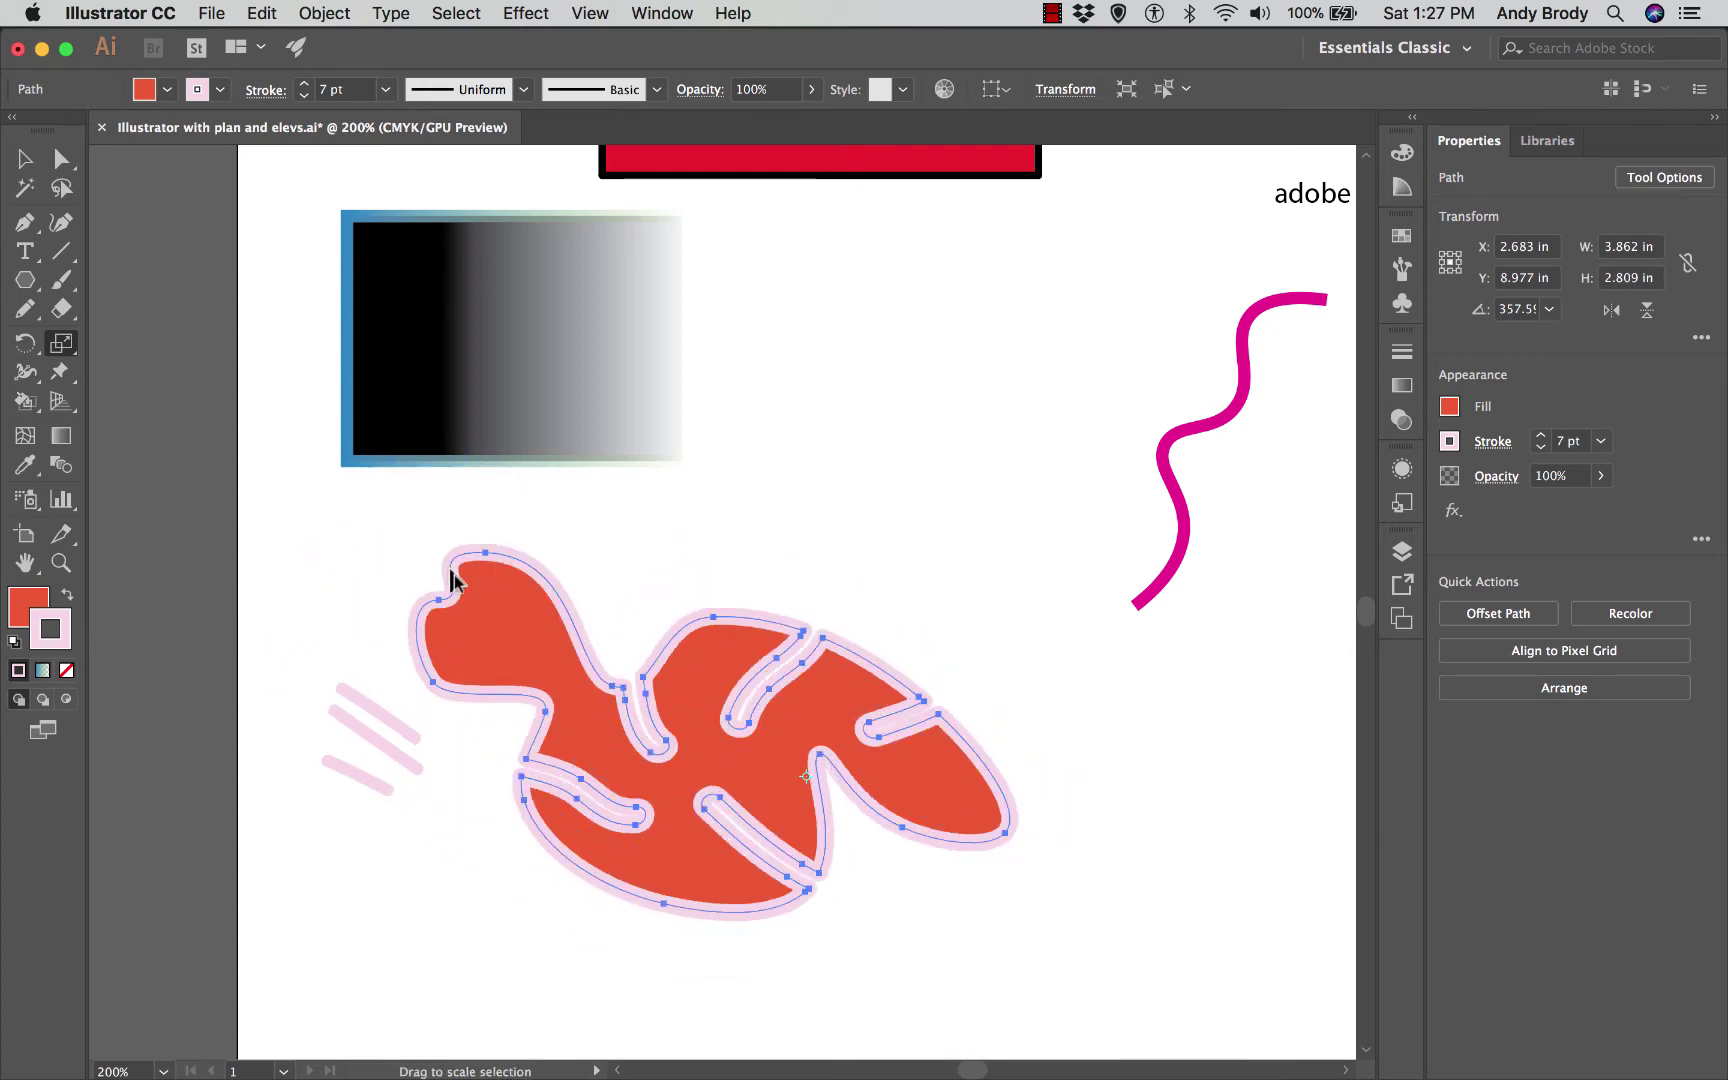
{"action": "left_click", "coordinate": [503, 636]}
{"action": "left_click_drag", "start_coordinate": [920, 728], "coordinate": [915, 770]}
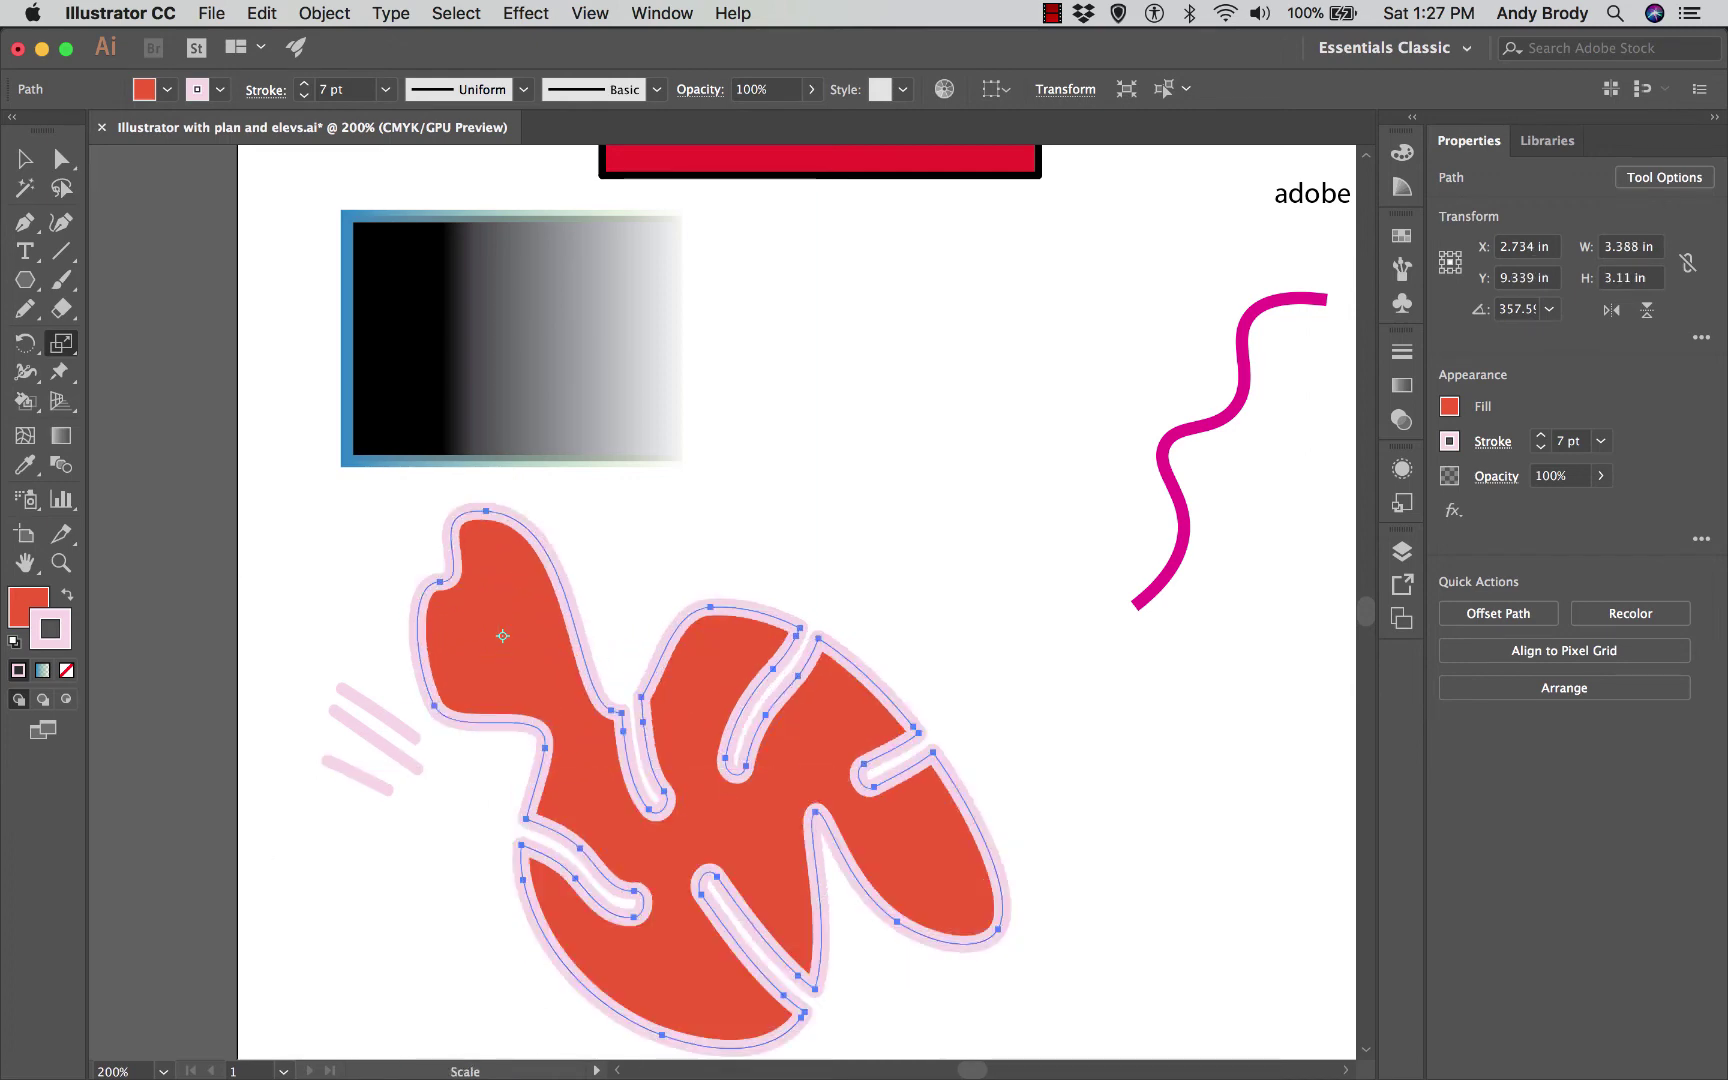
{"action": "left_click", "coordinate": [73, 351]}
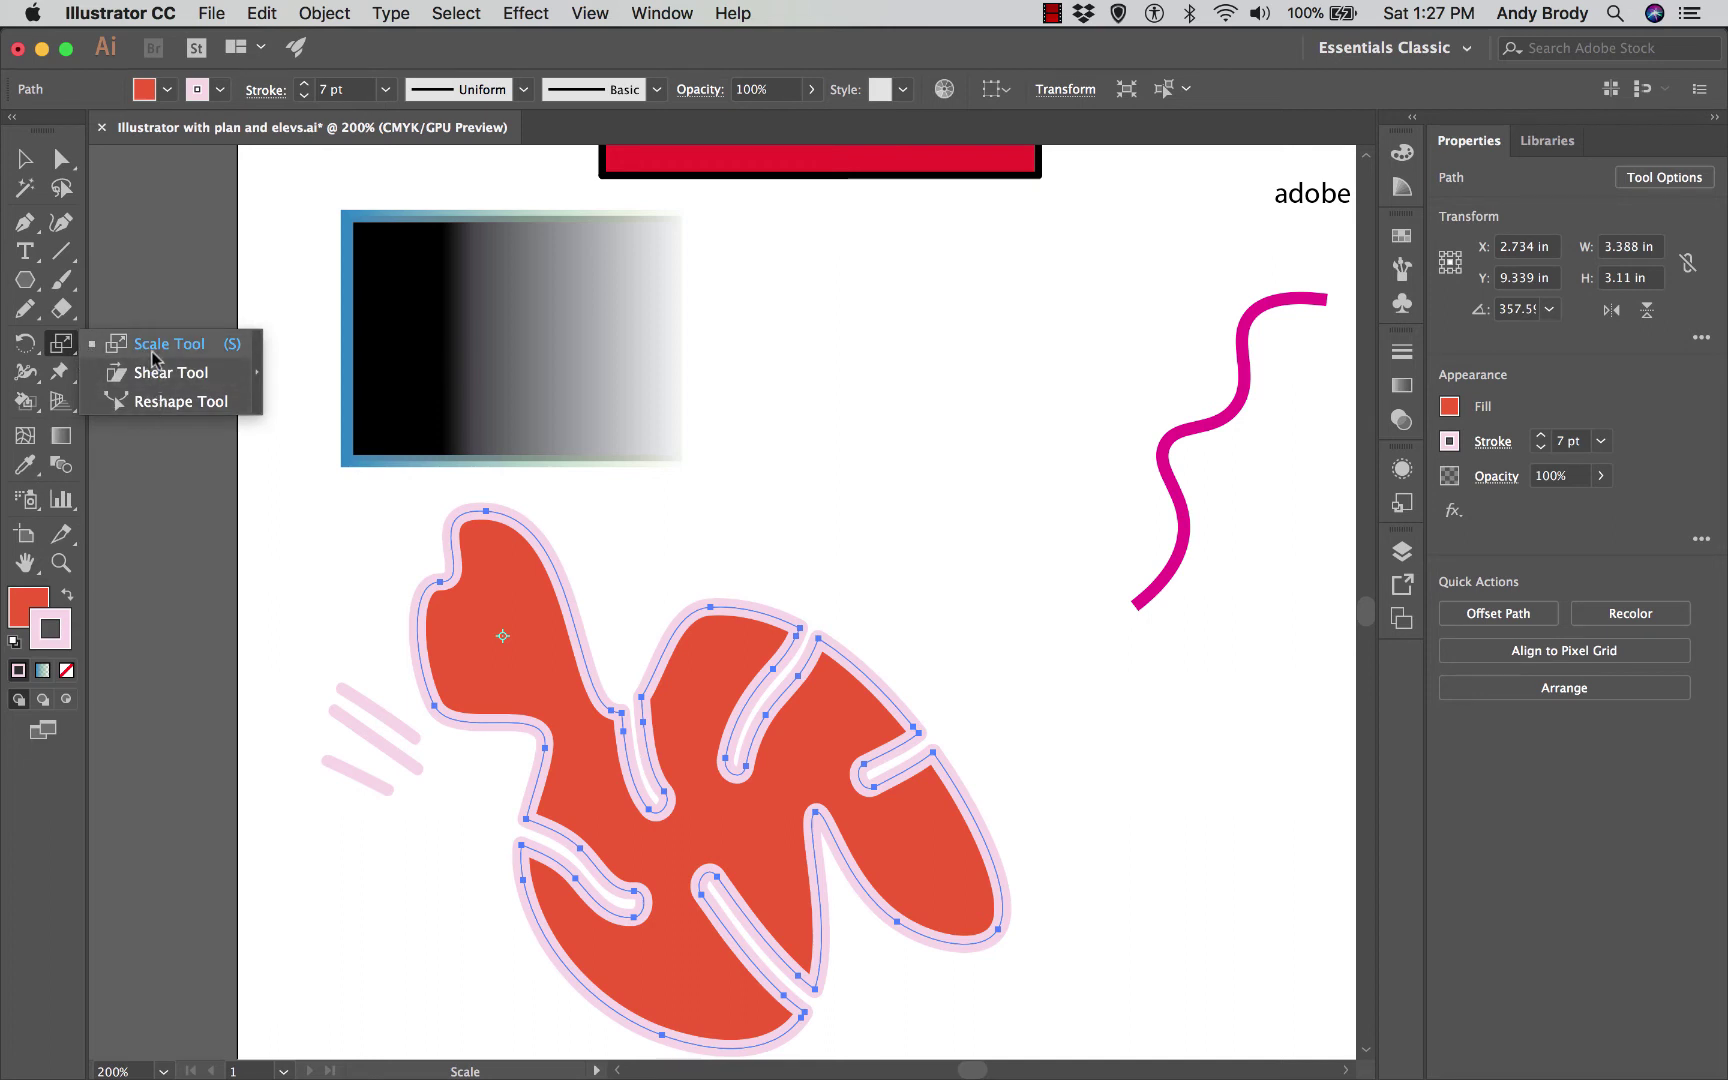
{"action": "left_click", "coordinate": [132, 352]}
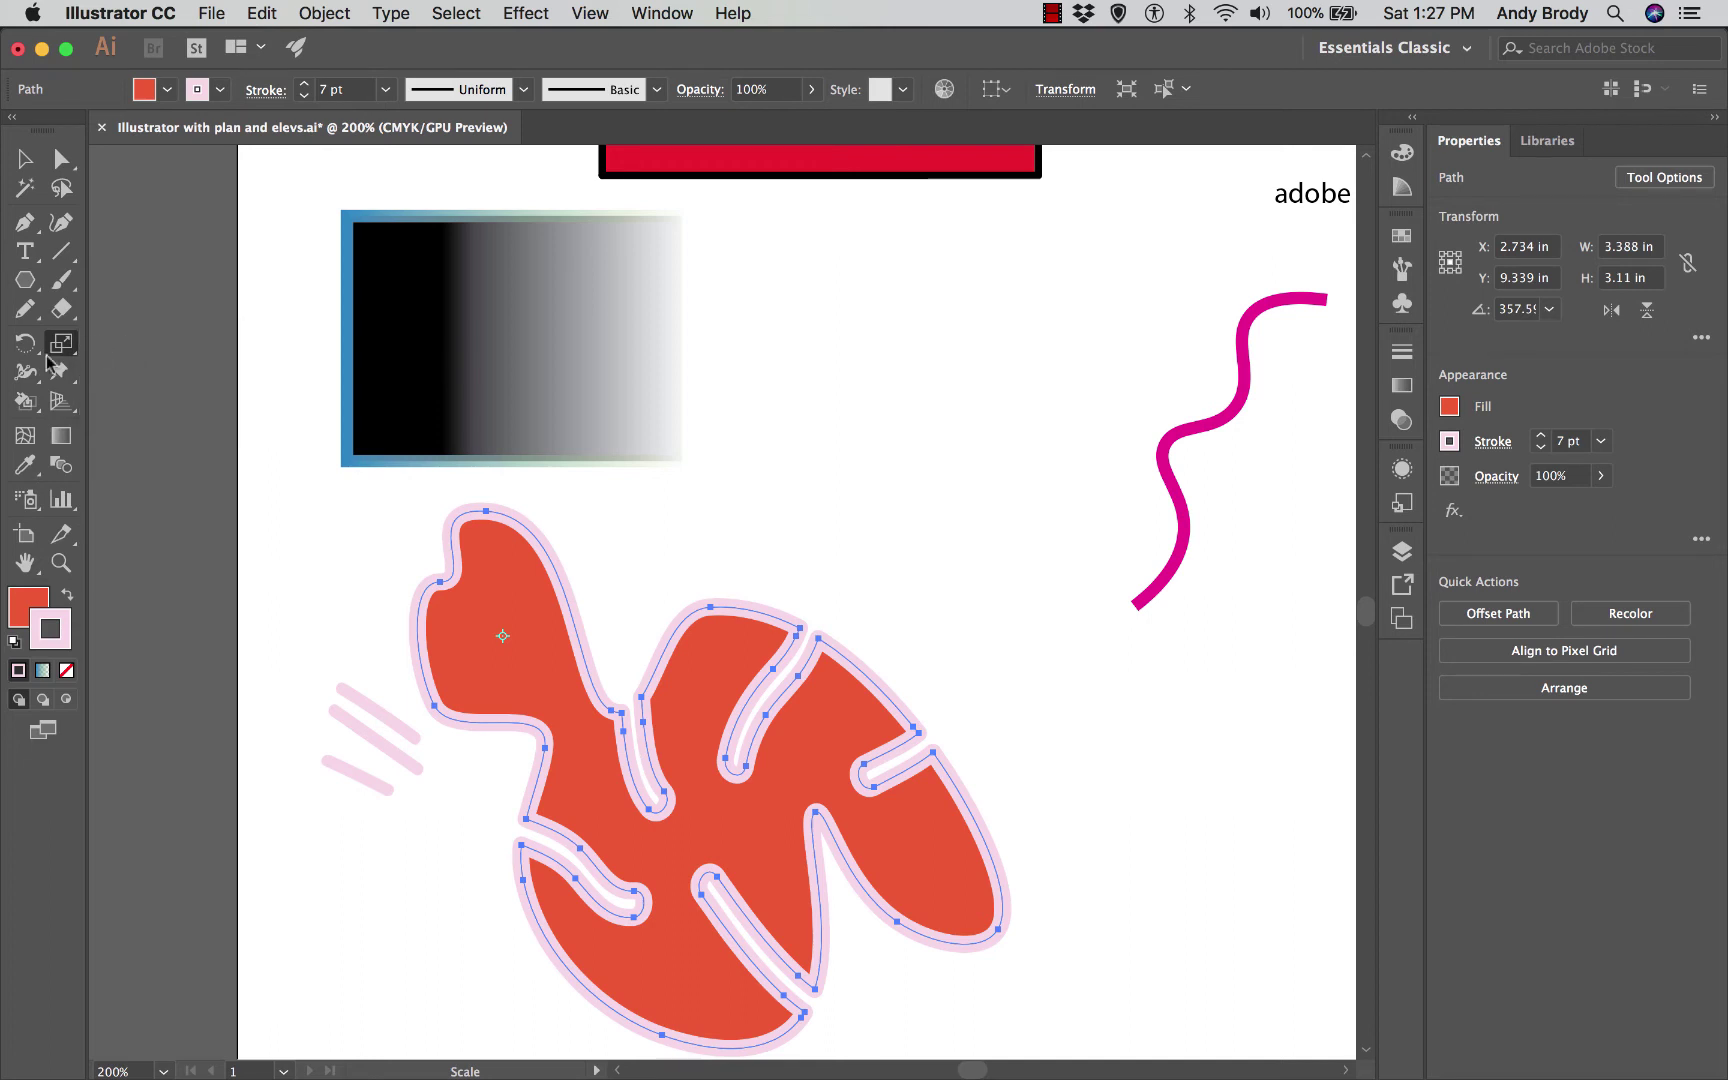
{"action": "left_click", "coordinate": [25, 343]}
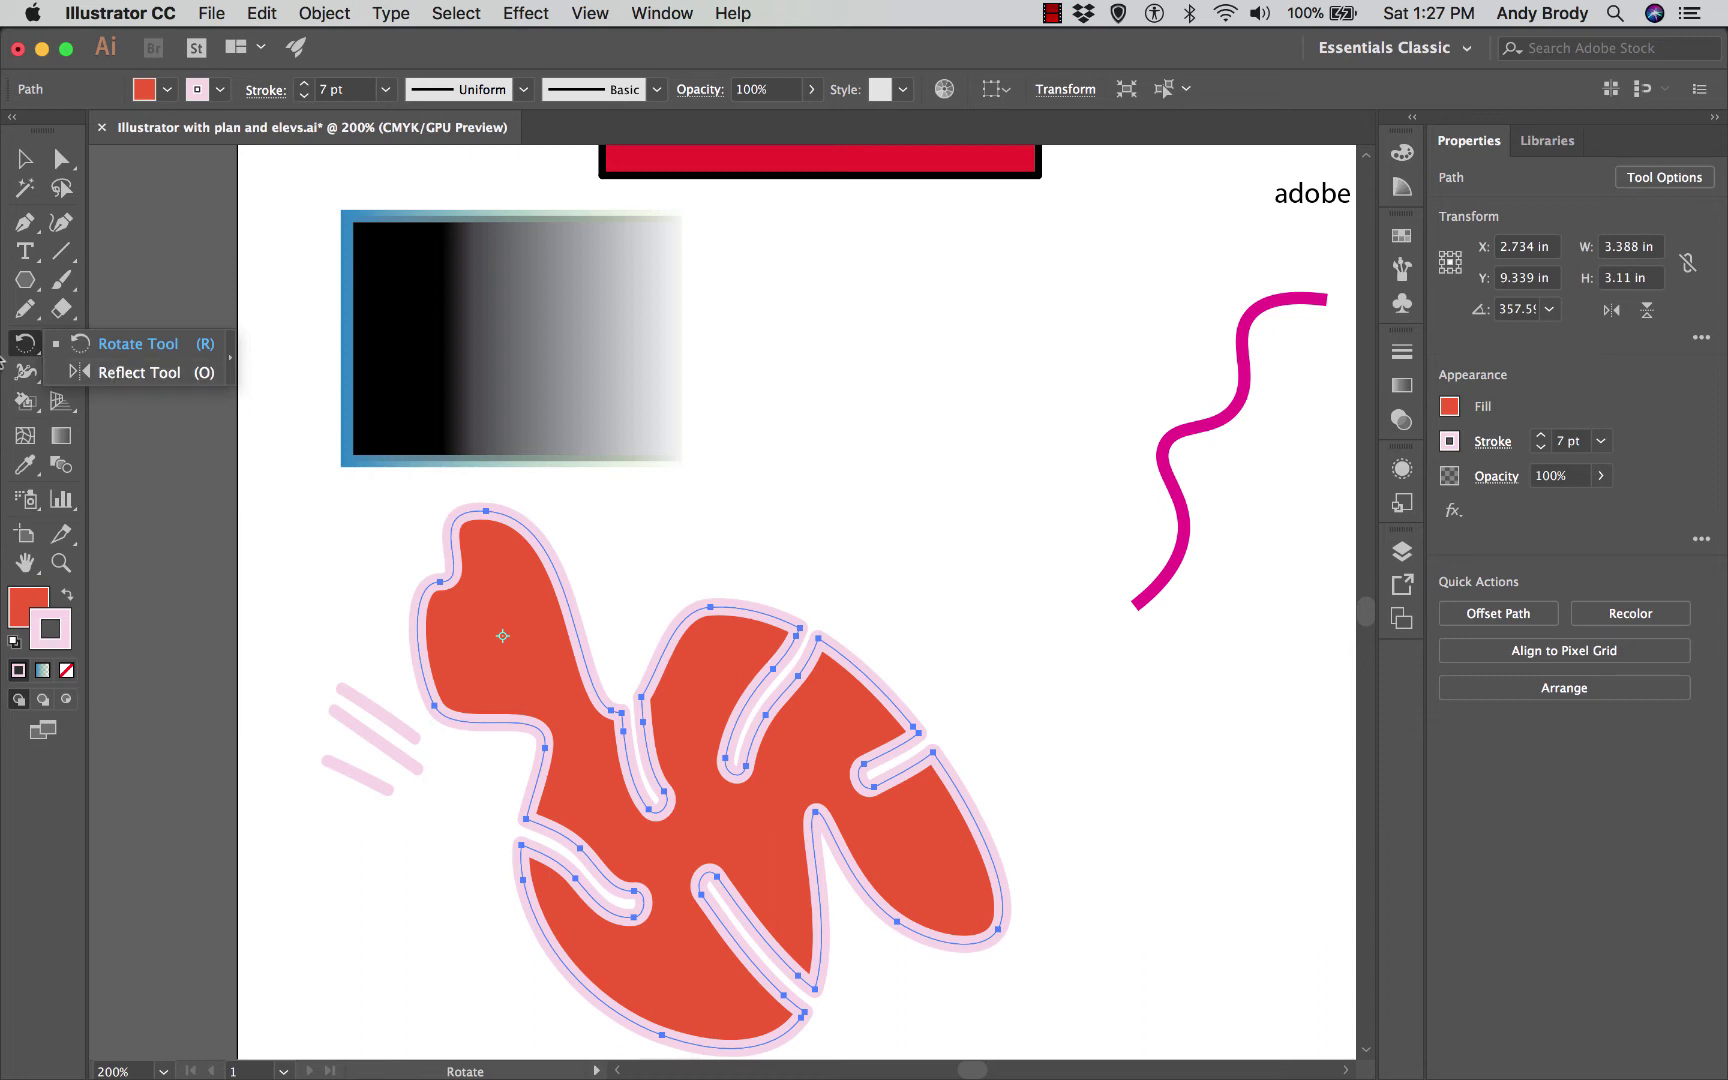
{"action": "left_click", "coordinate": [22, 344]}
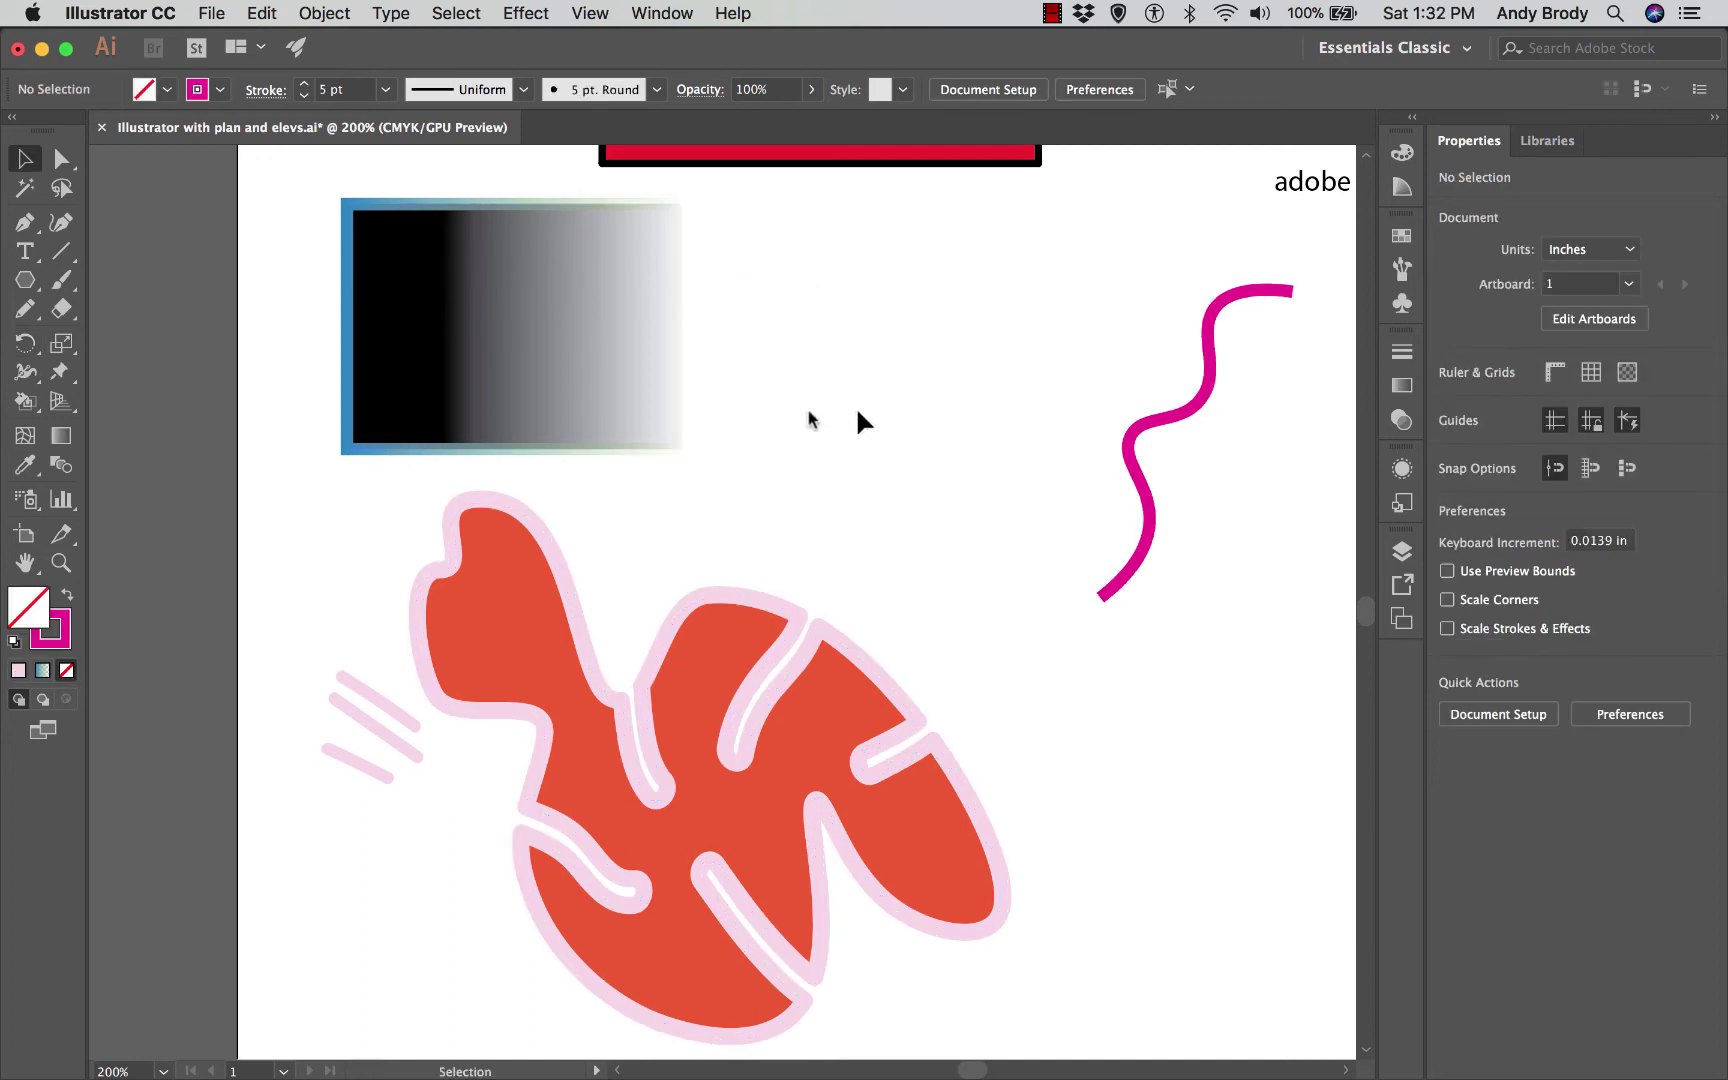
Step: Try making a copy of the magenta squiggle rotated 30.43° about its own centre, and undo that copy
{"action": "left_click", "coordinate": [1143, 490]}
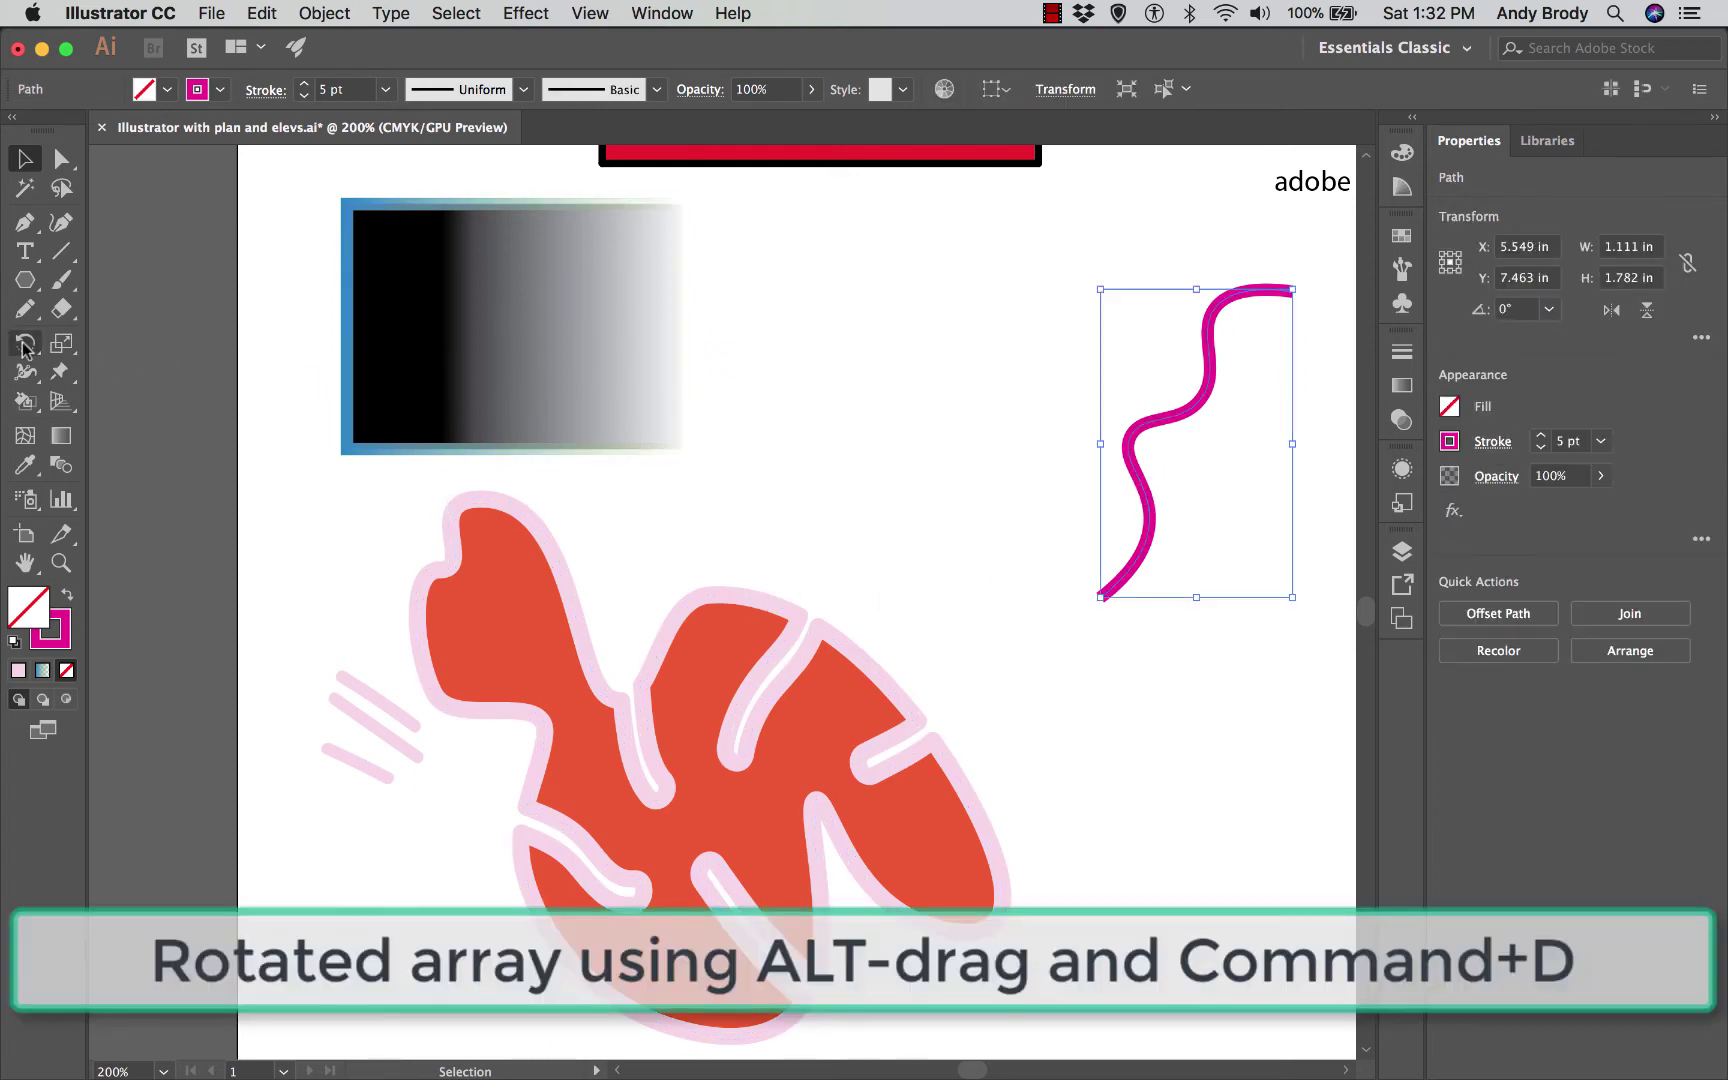
{"action": "double_click", "coordinate": [24, 343]}
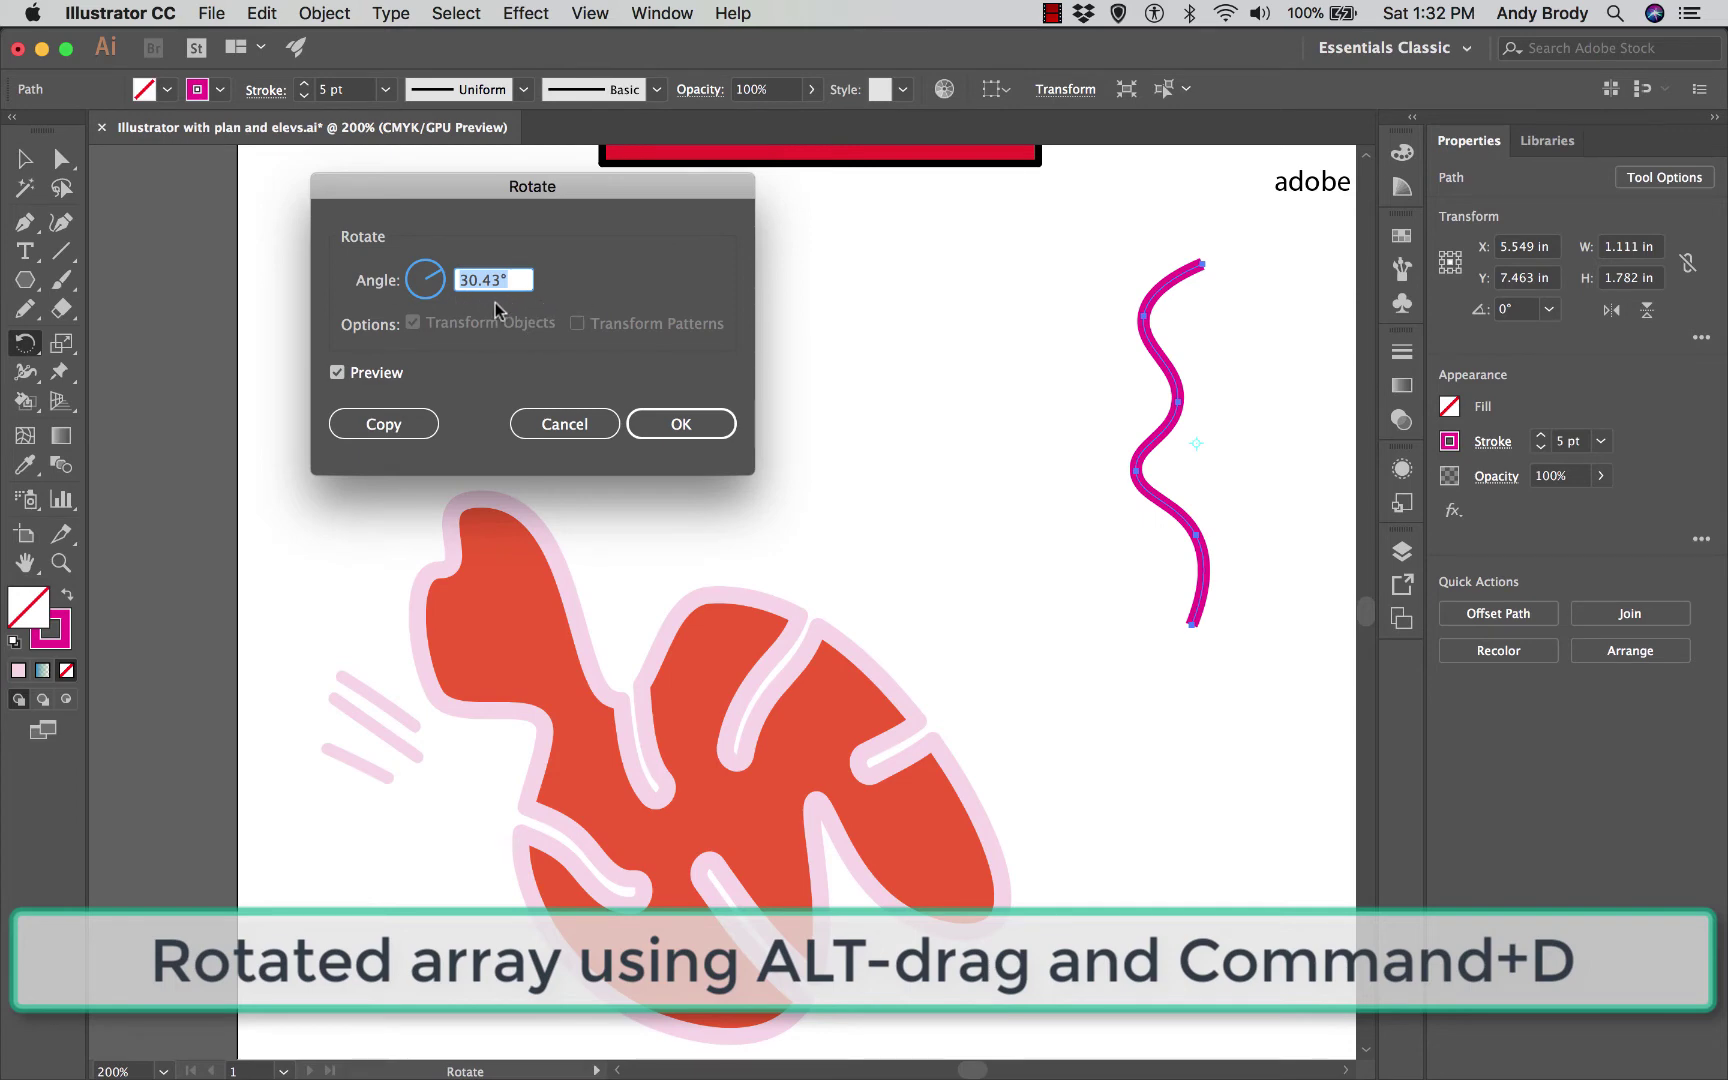
{"action": "left_click", "coordinate": [394, 425]}
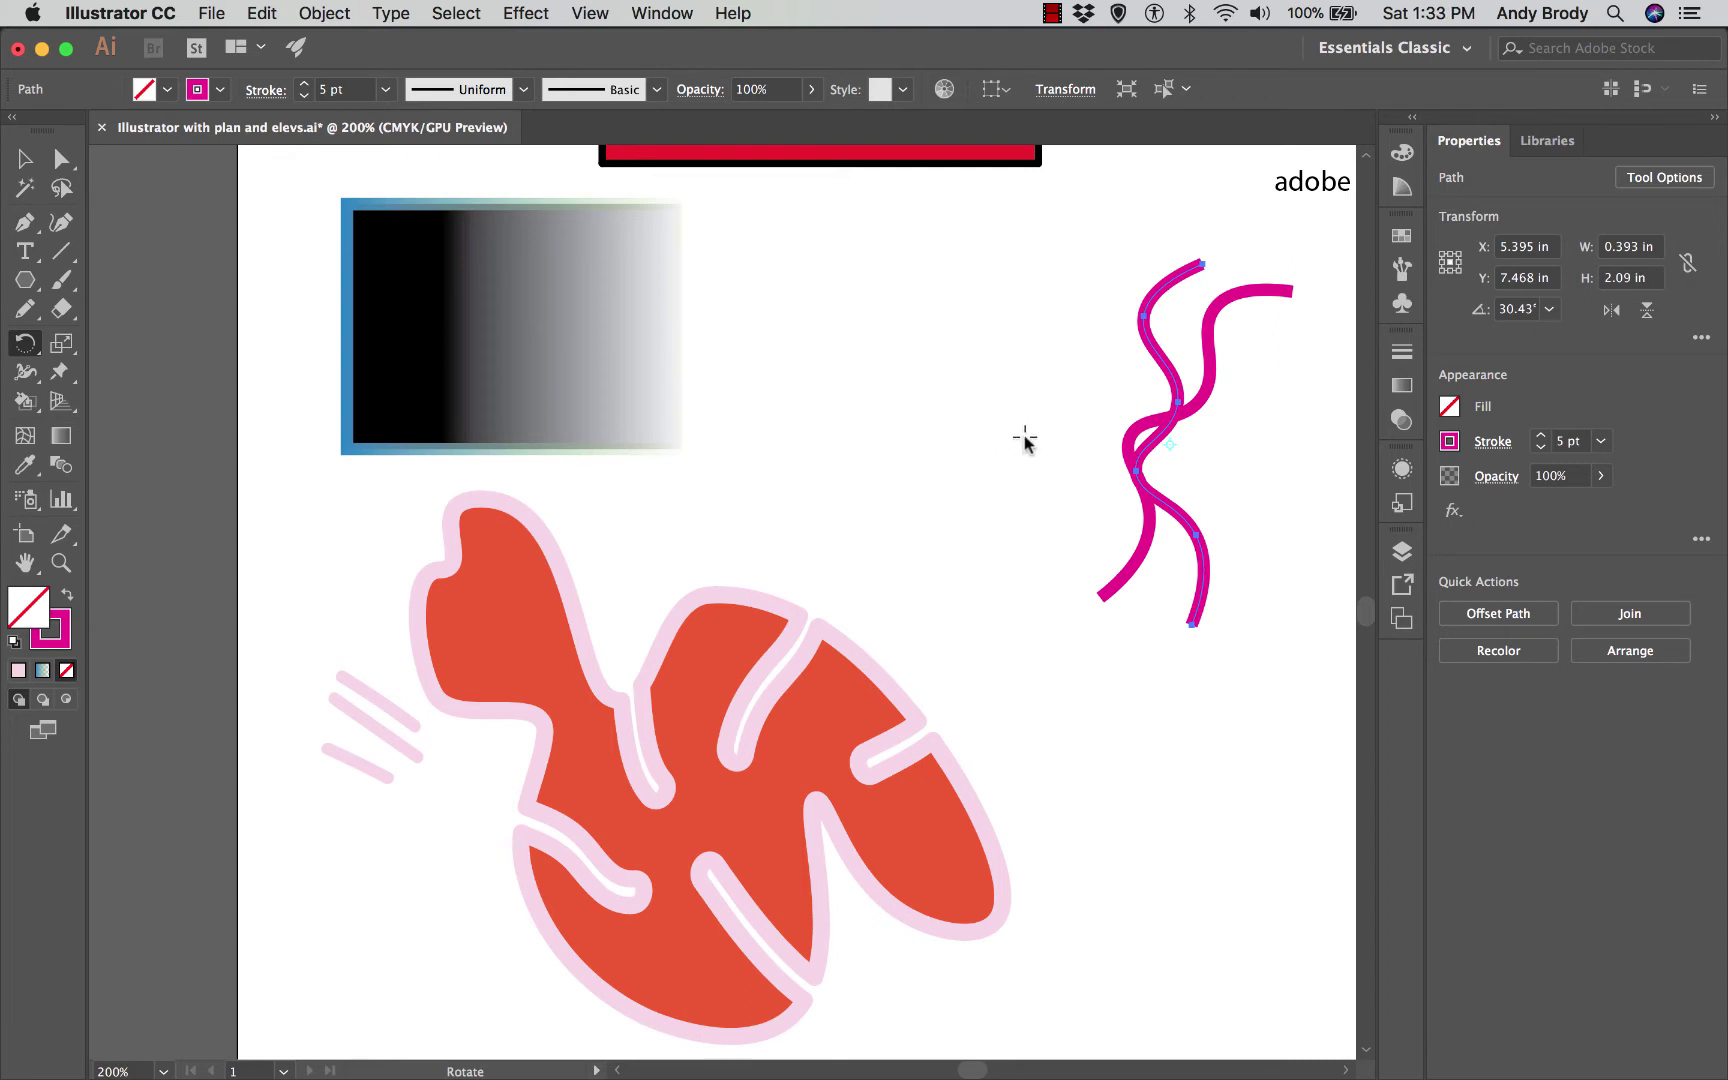
{"action": "key", "text": "ctrl+z"}
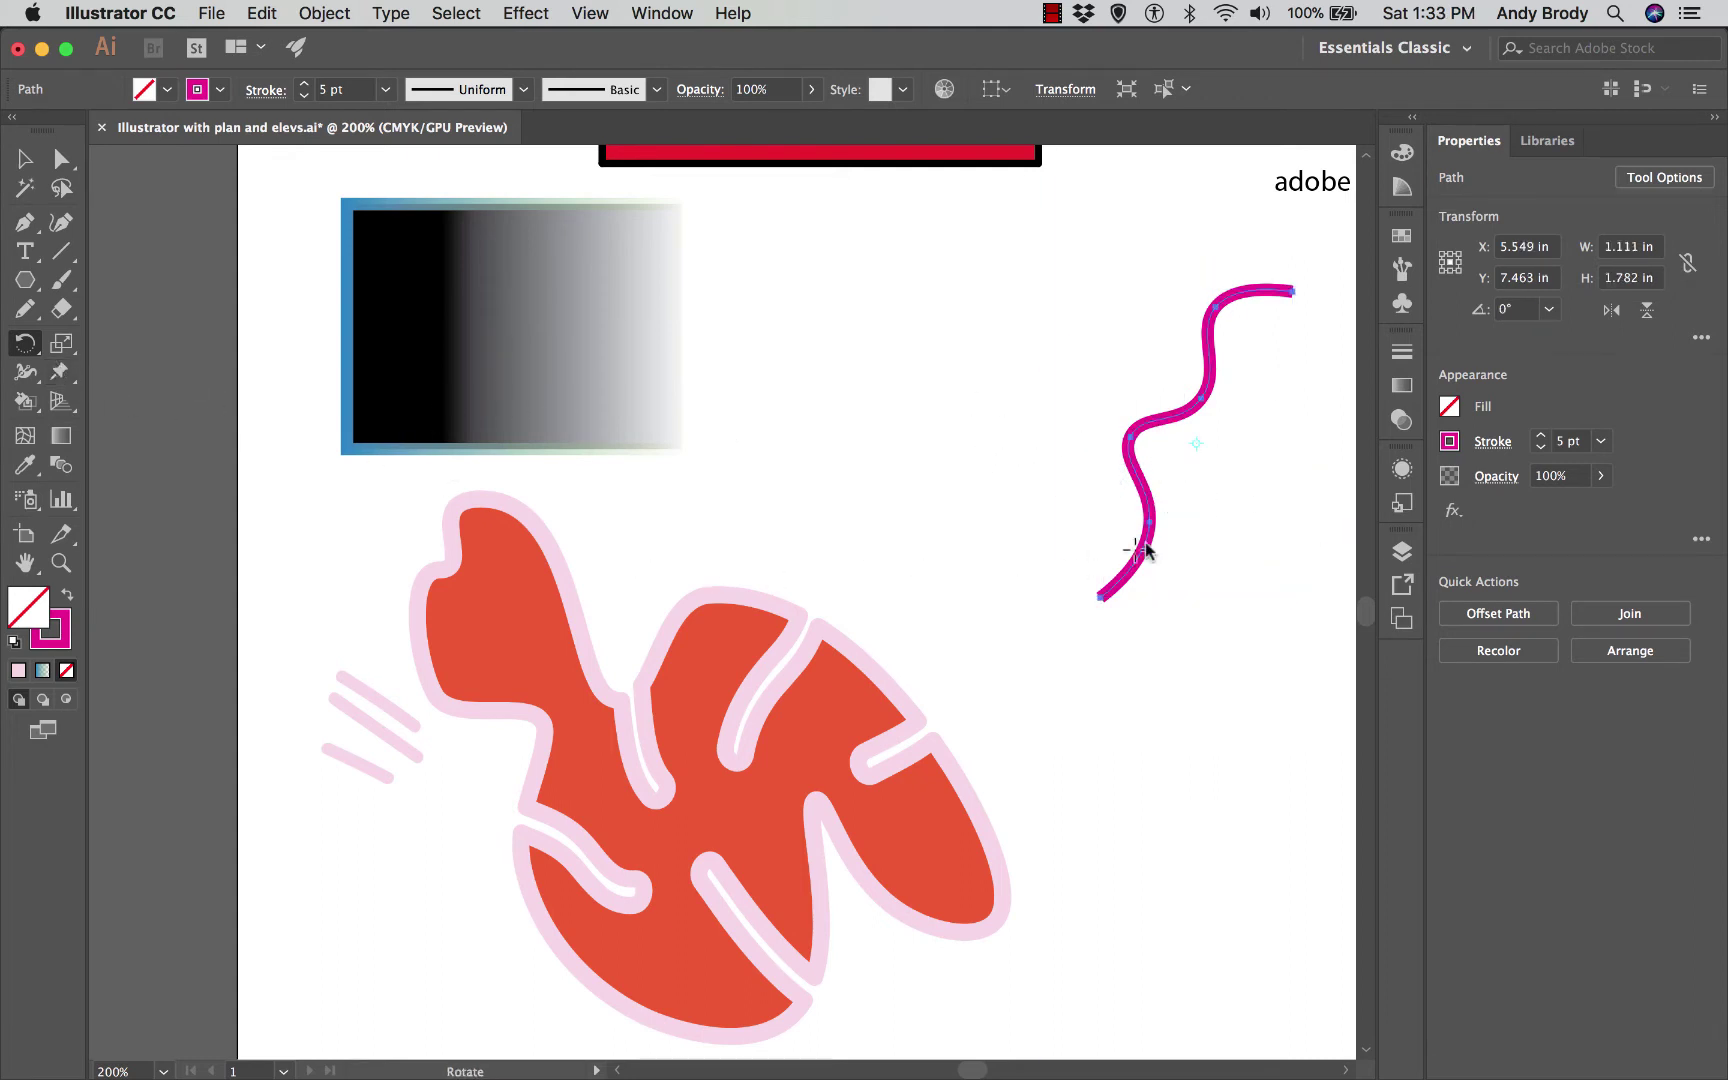
Step: Create a copy of the magenta squiggle rotated about 34° around a base point just below its lower end
{"action": "left_click", "coordinate": [1101, 596]}
{"action": "left_click_drag", "start_coordinate": [1132, 572], "coordinate": [1077, 551]}
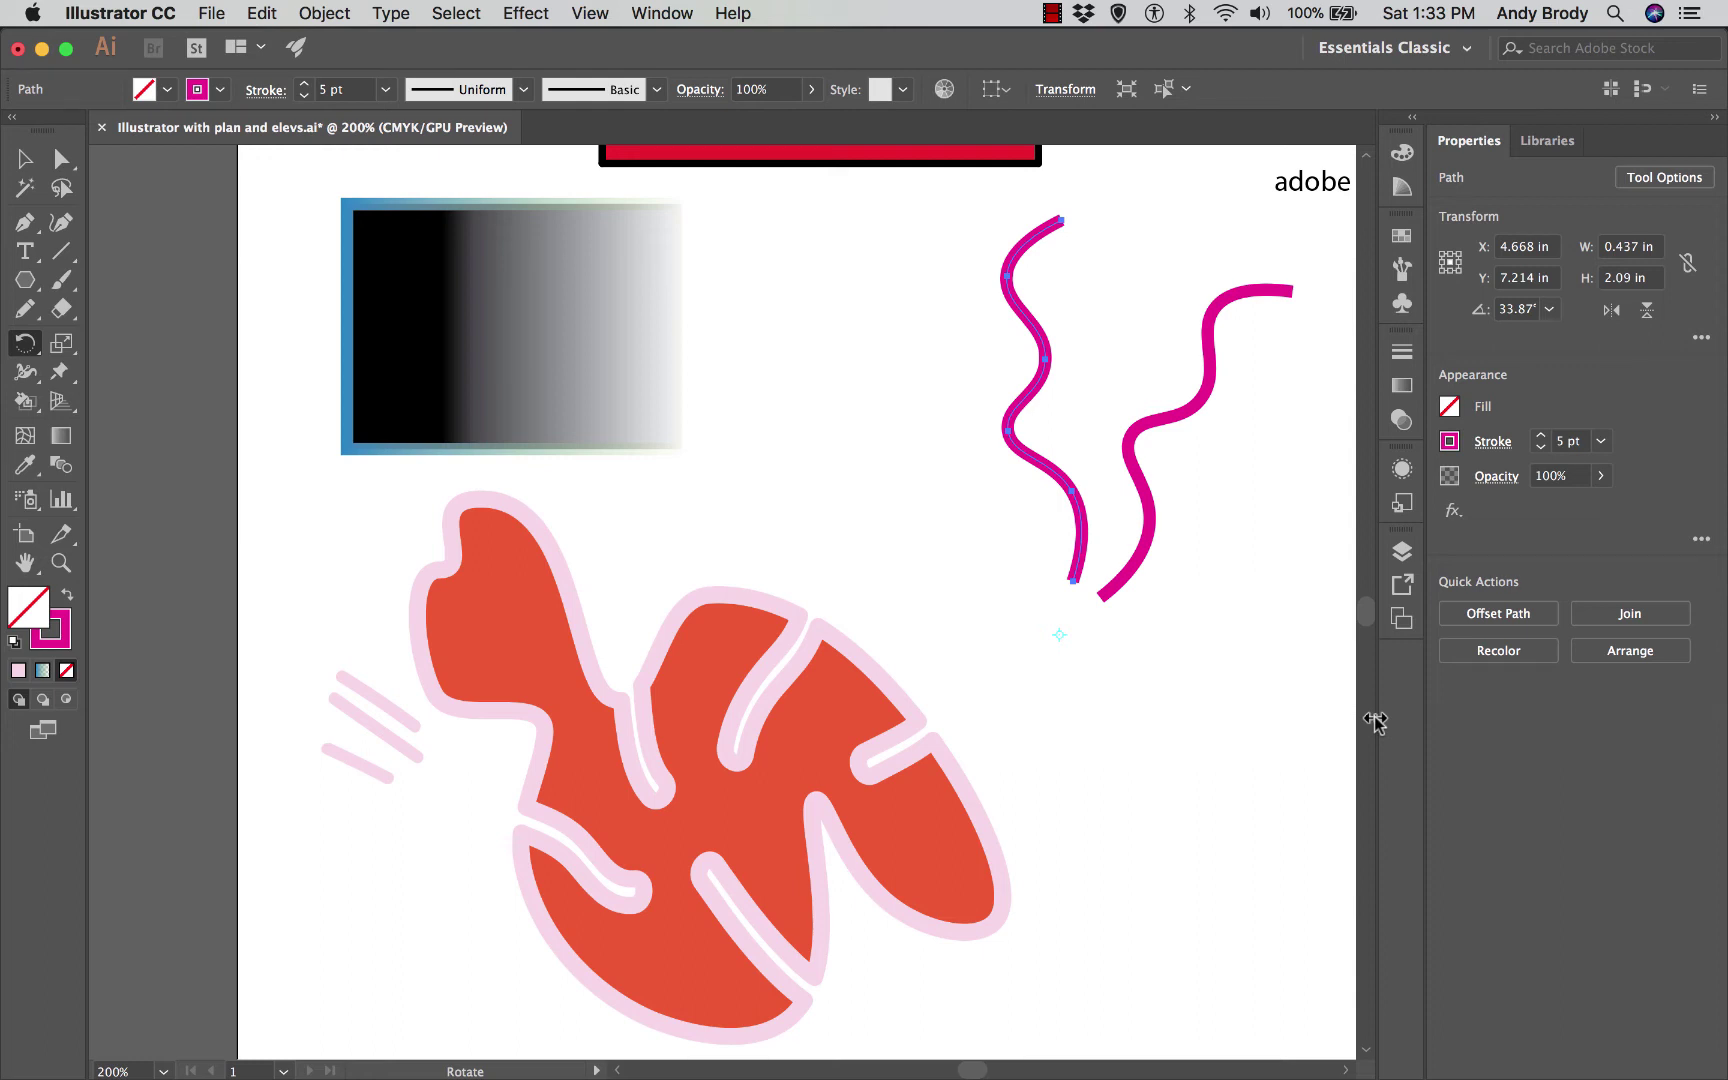
Step: Repeat the rotated copy of the magenta squiggle around the same base point to build a radial array
{"action": "key", "text": "super+d"}
{"action": "key", "text": "super+d"}
{"action": "key", "text": "super+d"}
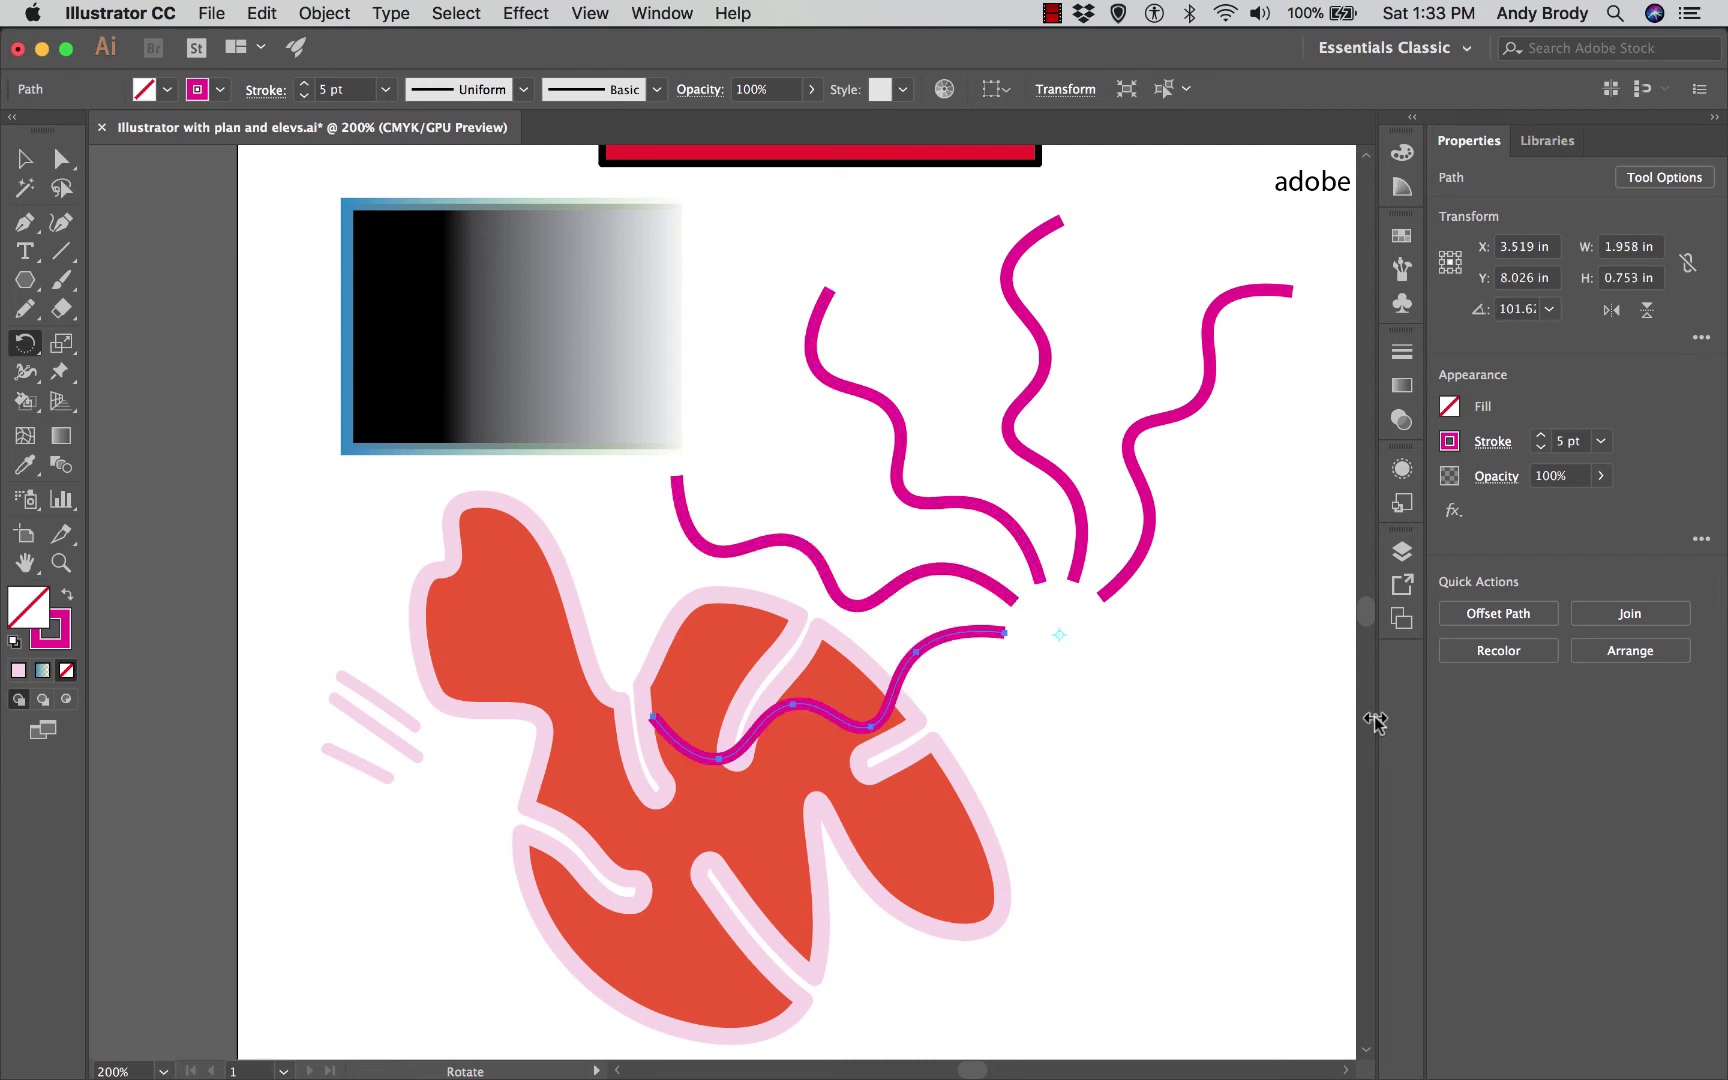
{"action": "key", "text": "super+d"}
{"action": "key", "text": "super+d"}
{"action": "key", "text": "super+d"}
{"action": "key", "text": "super+d"}
{"action": "key", "text": "super+d"}
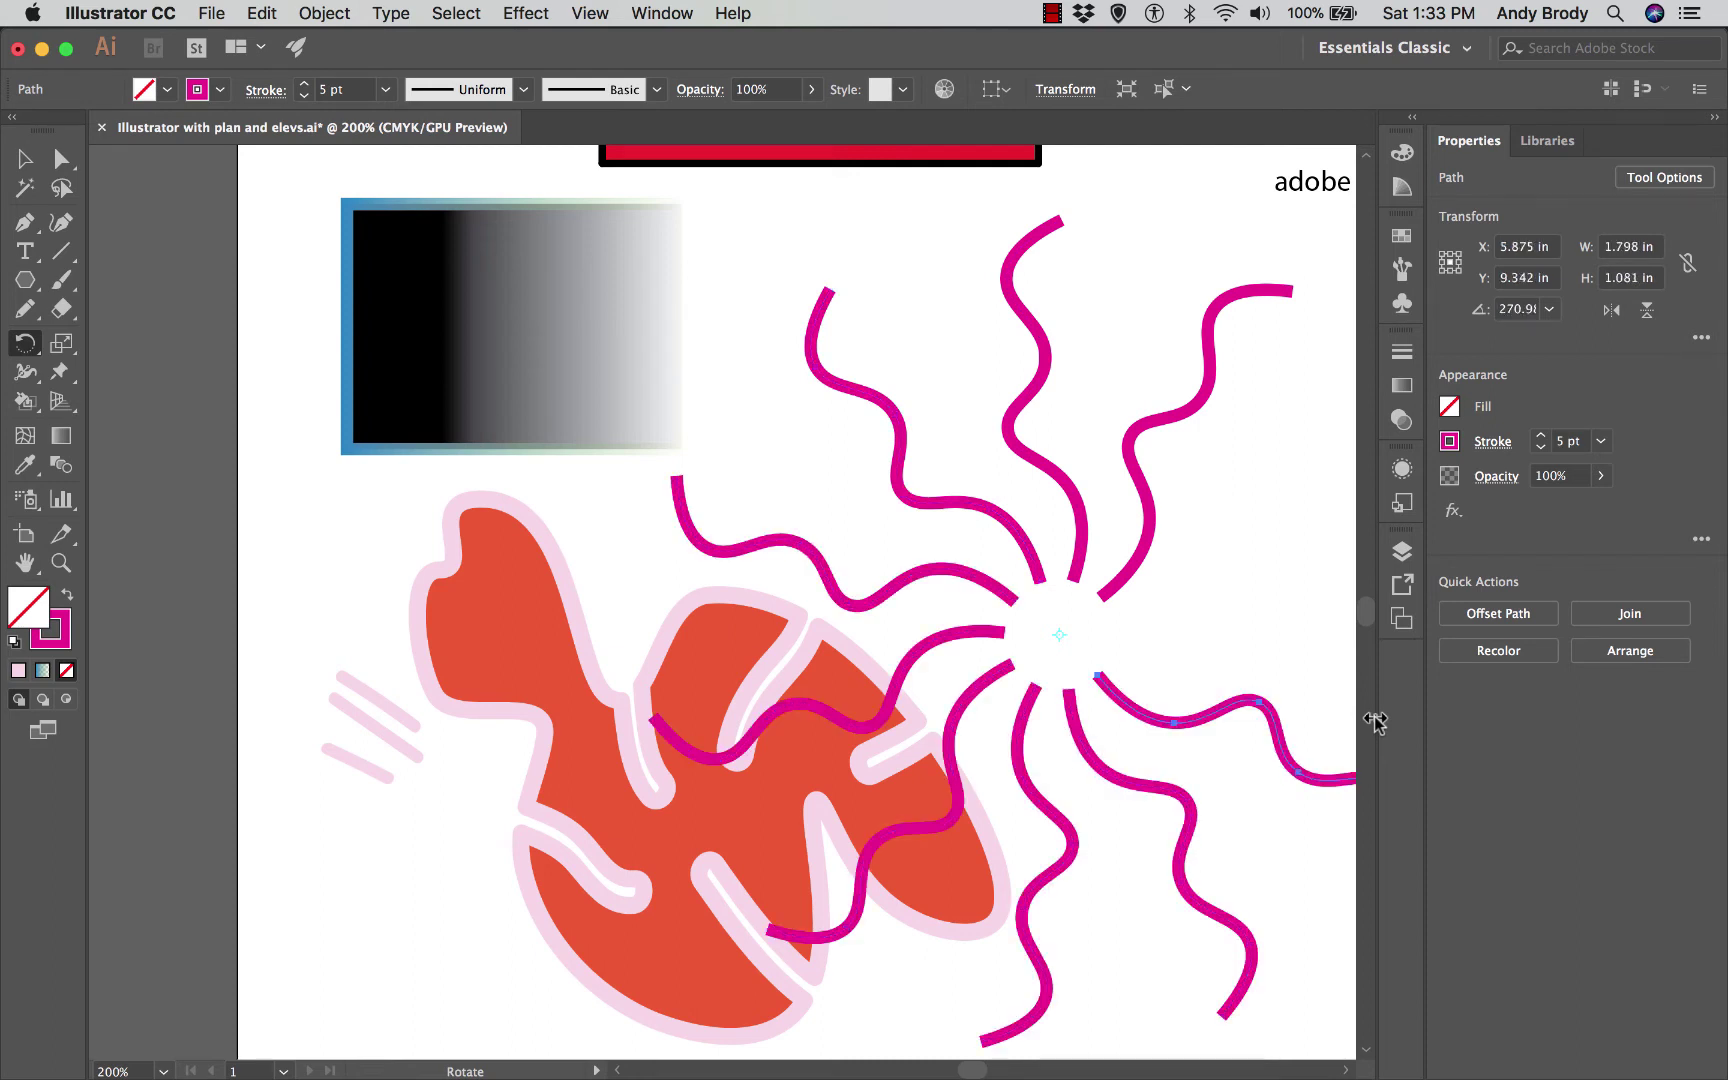
{"action": "key", "text": "super+d"}
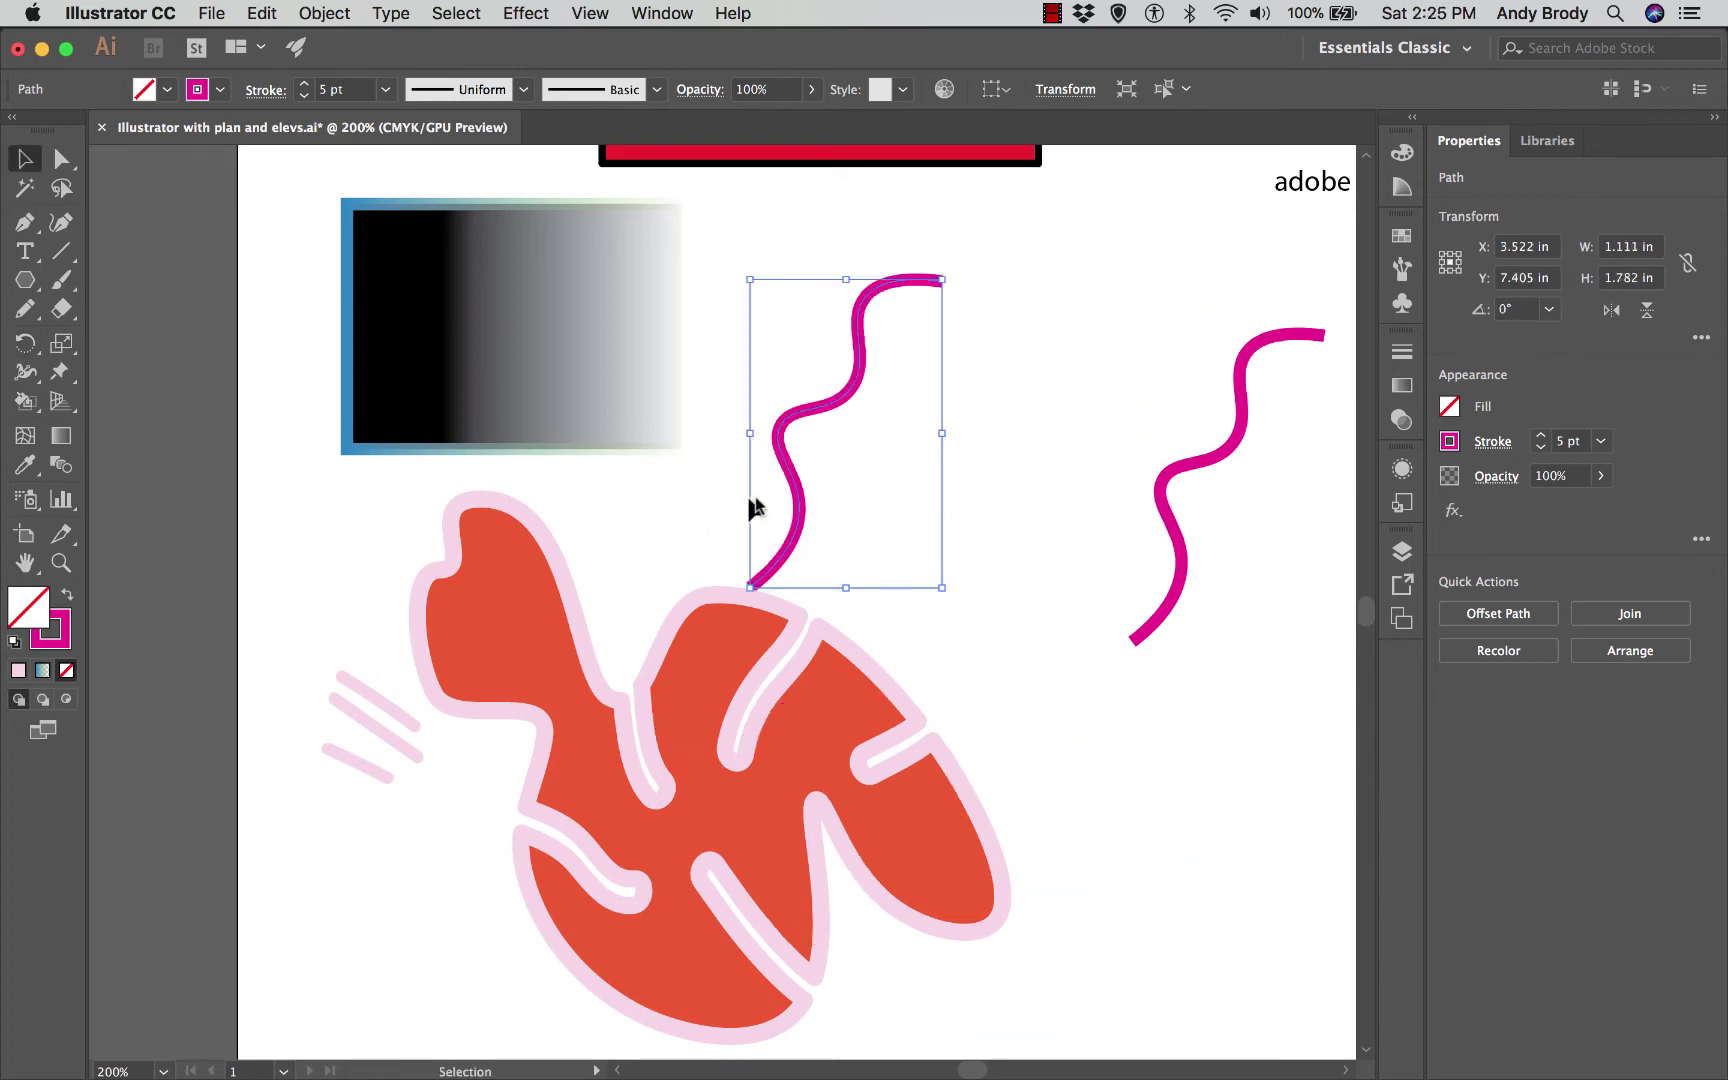
Step: Set up a previewed Move of the left magenta squiggle by 1 in horizontally and -1 in vertically
{"action": "right_click", "coordinate": [792, 487]}
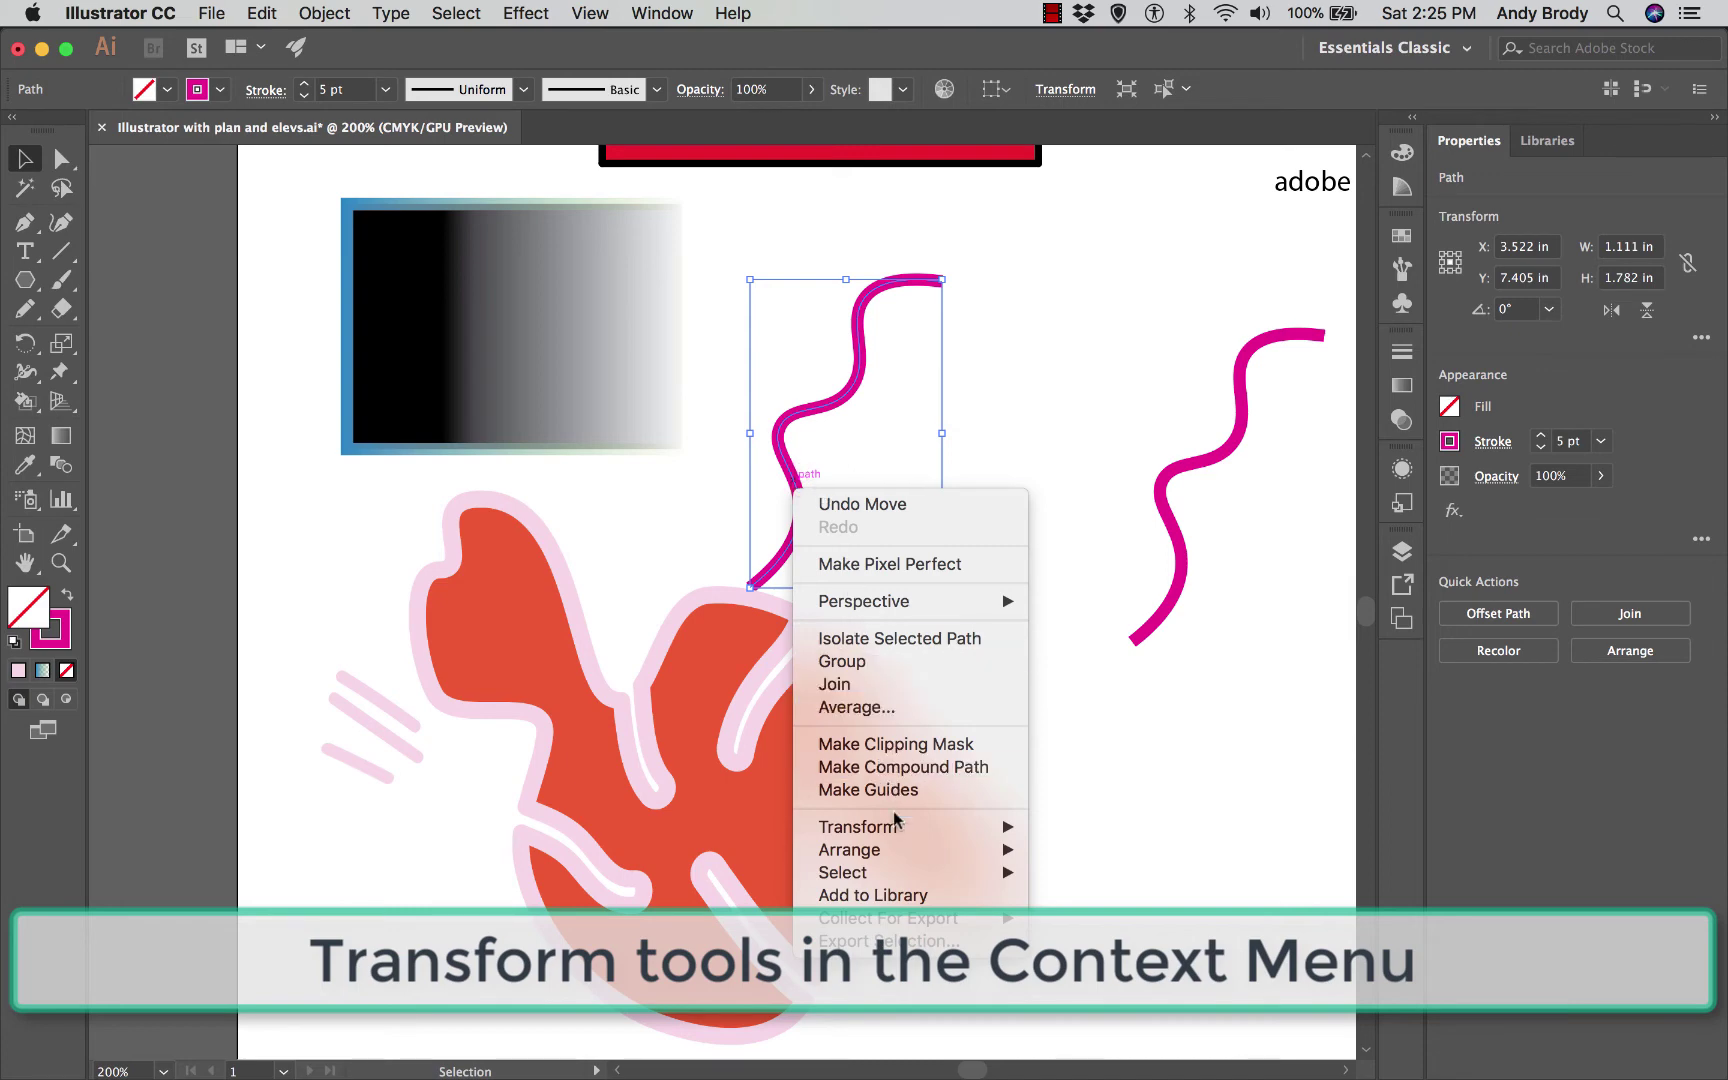
{"action": "mouse_move", "coordinate": [911, 836]}
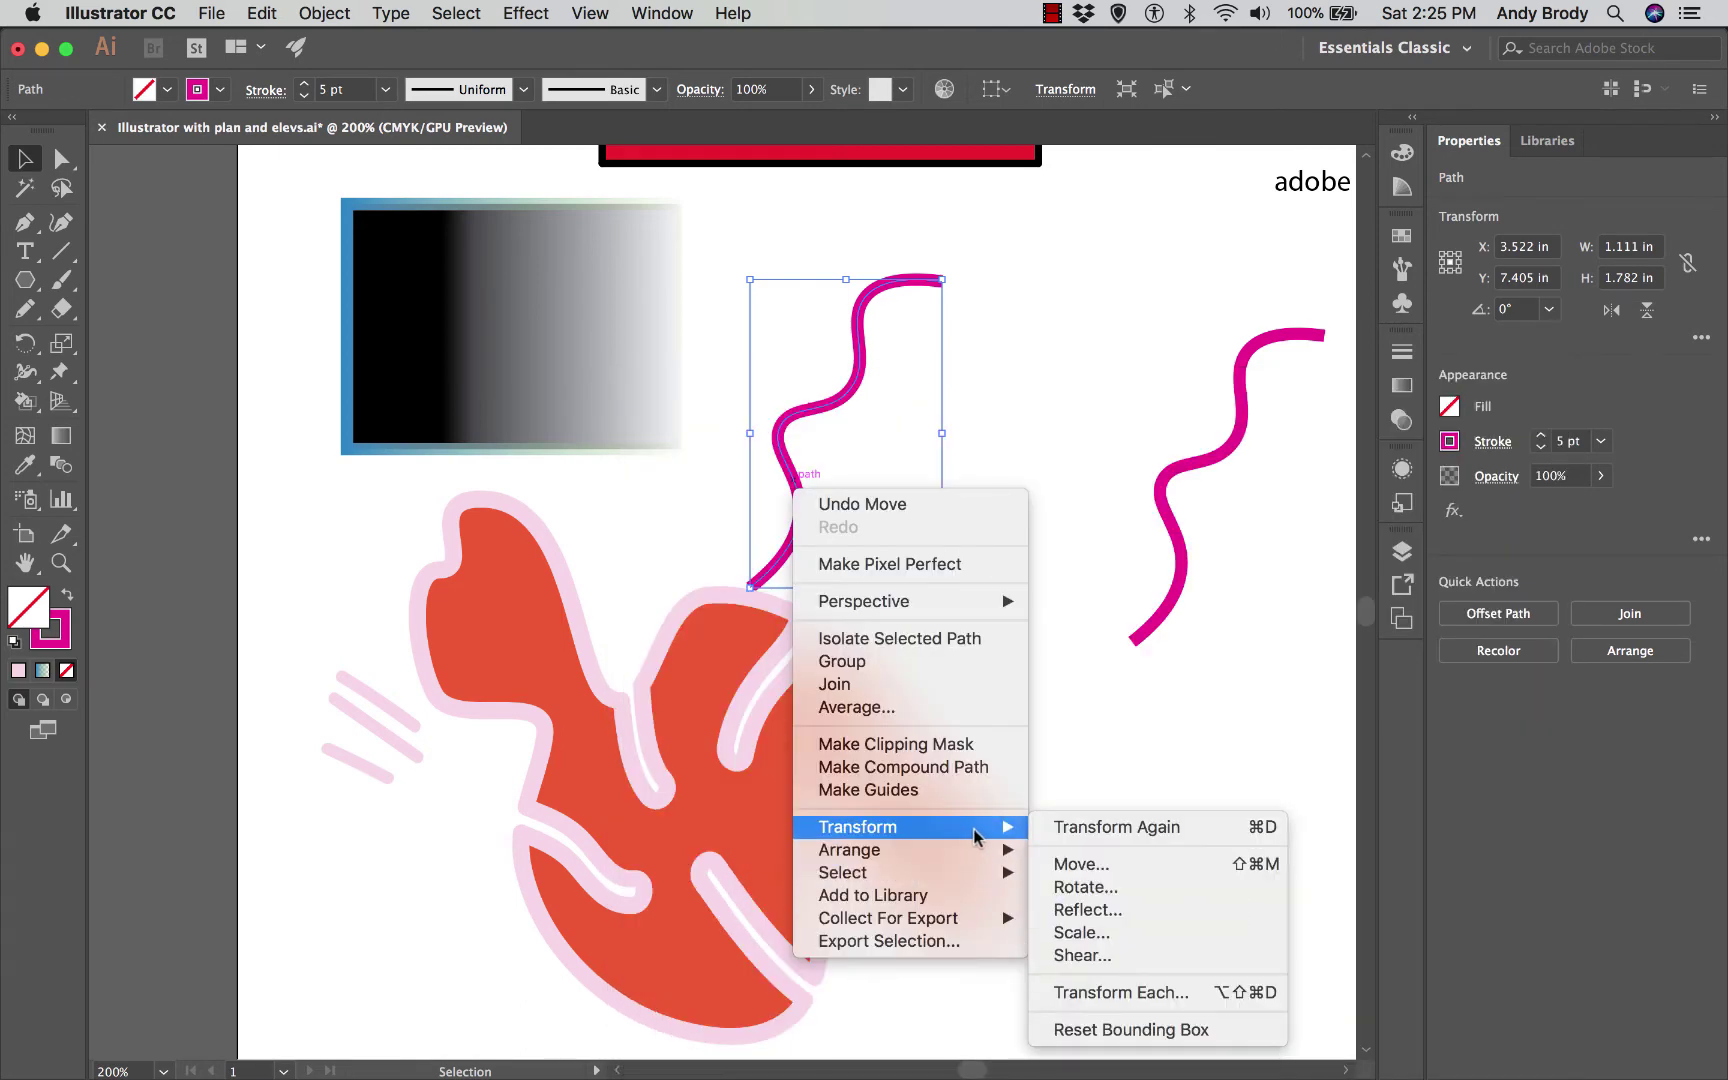
{"action": "left_click", "coordinate": [1067, 865]}
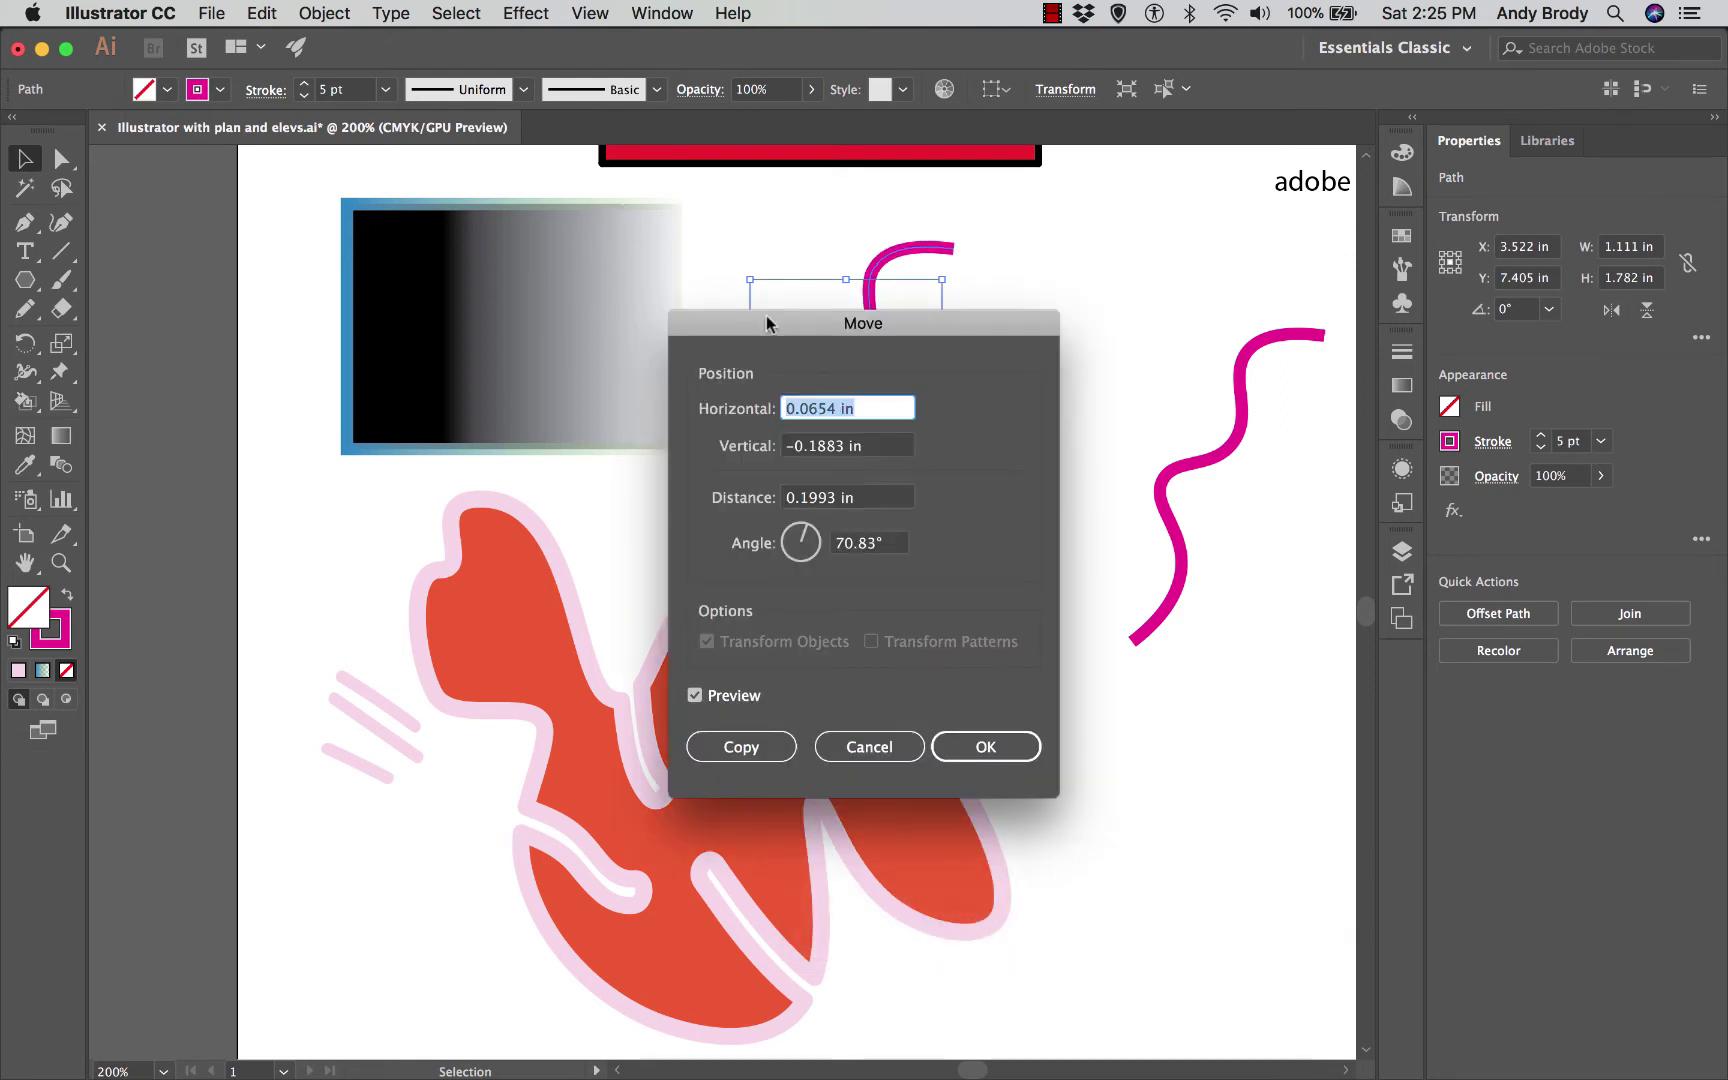
{"action": "left_click_drag", "start_coordinate": [765, 315], "coordinate": [328, 180]}
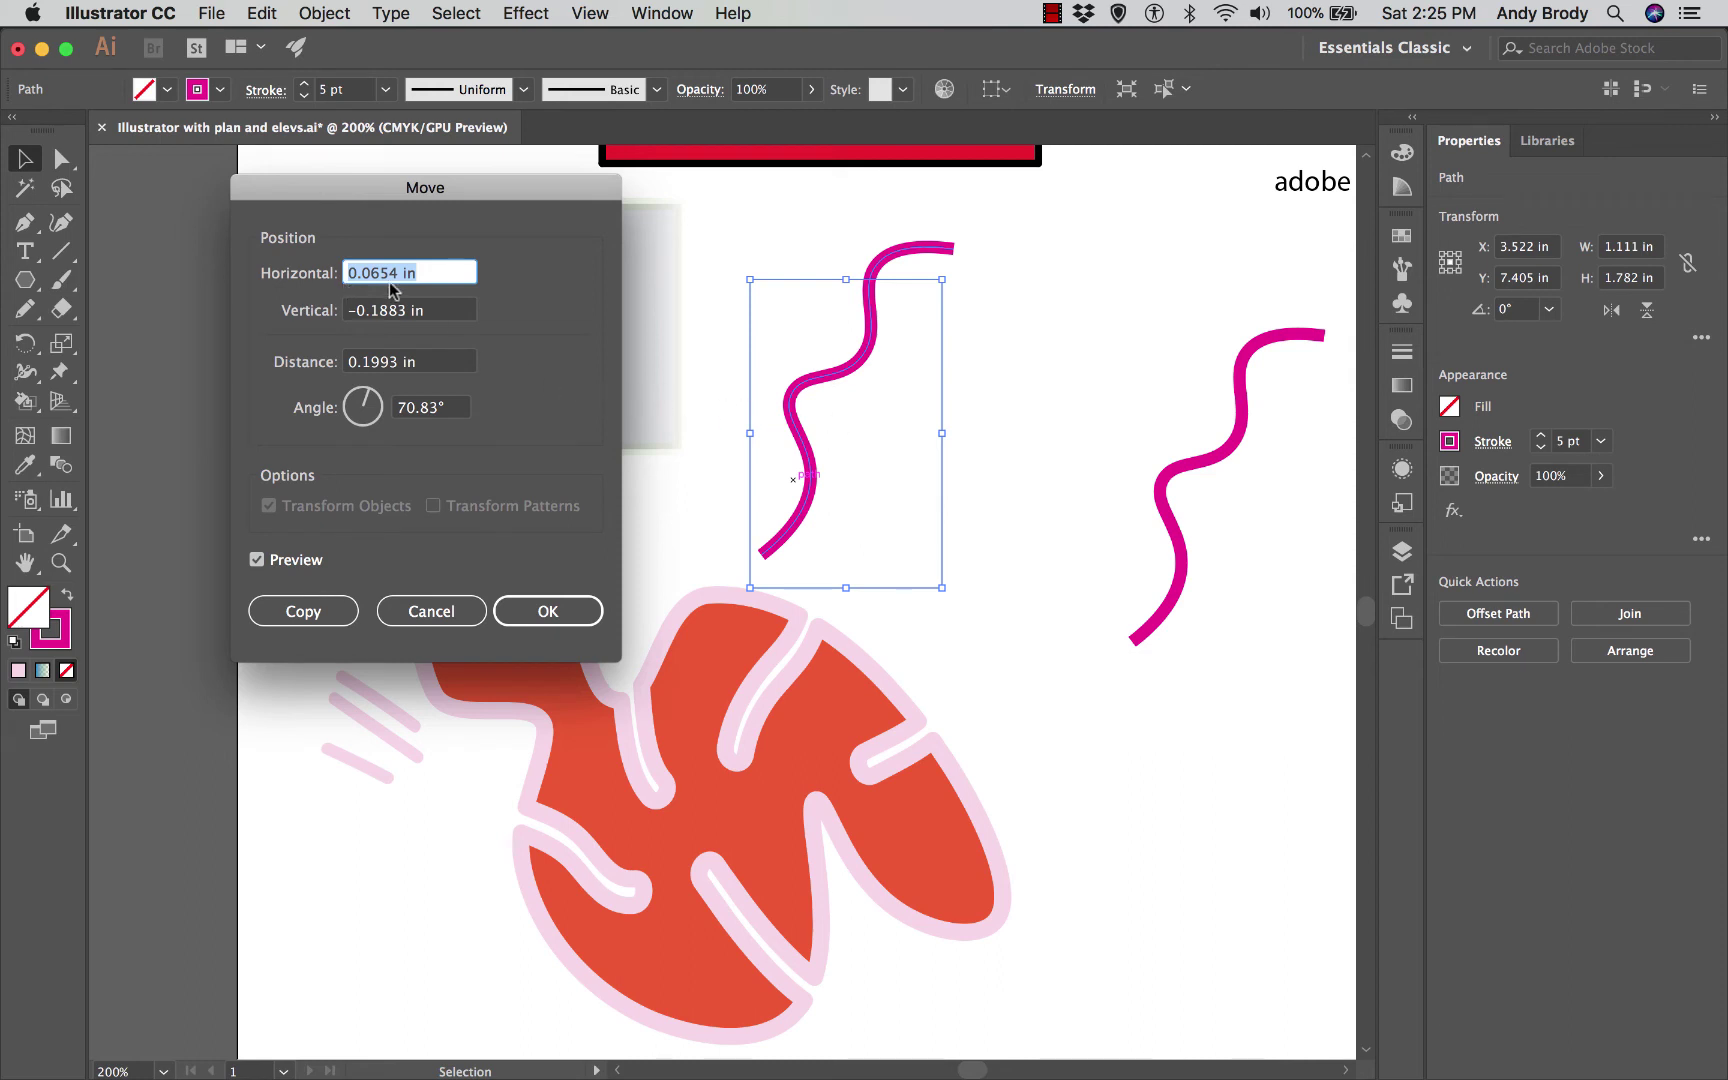
{"action": "type", "text": "1"}
{"action": "left_click", "coordinate": [402, 311]}
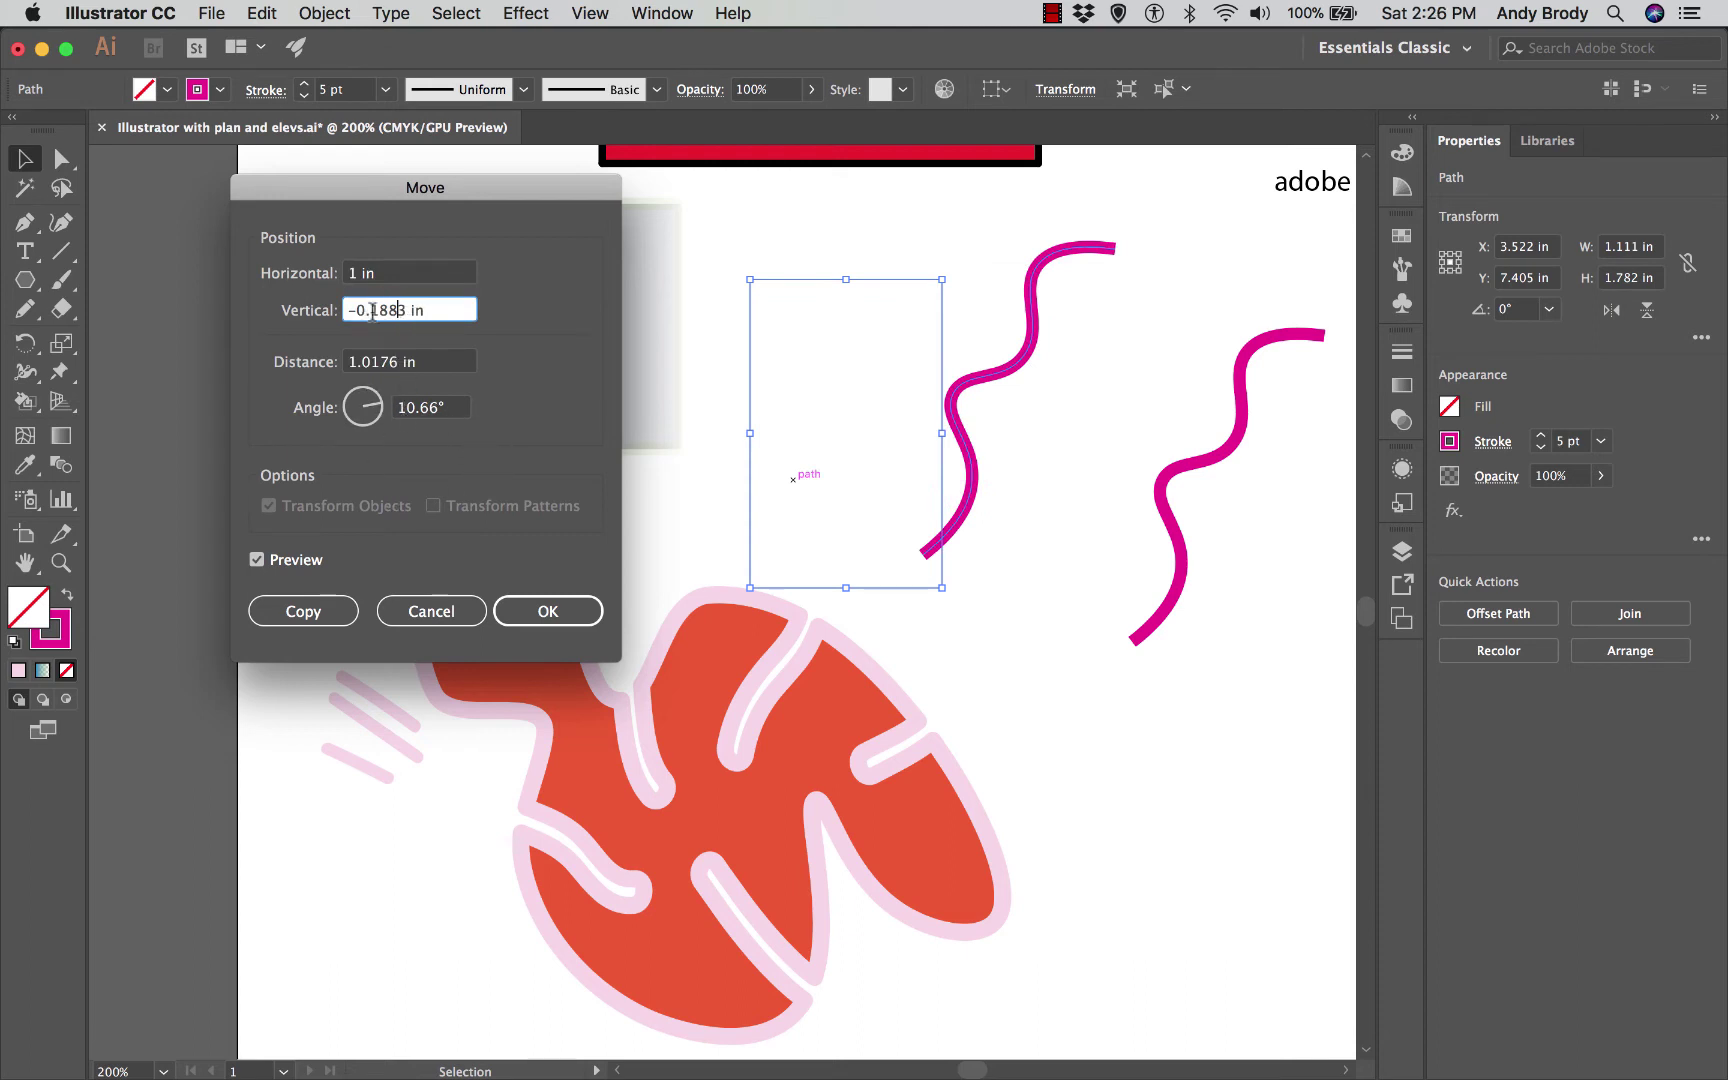
{"action": "left_click_drag", "start_coordinate": [405, 312], "coordinate": [360, 309]}
{"action": "type", "text": "1"}
{"action": "left_click", "coordinate": [397, 366]}
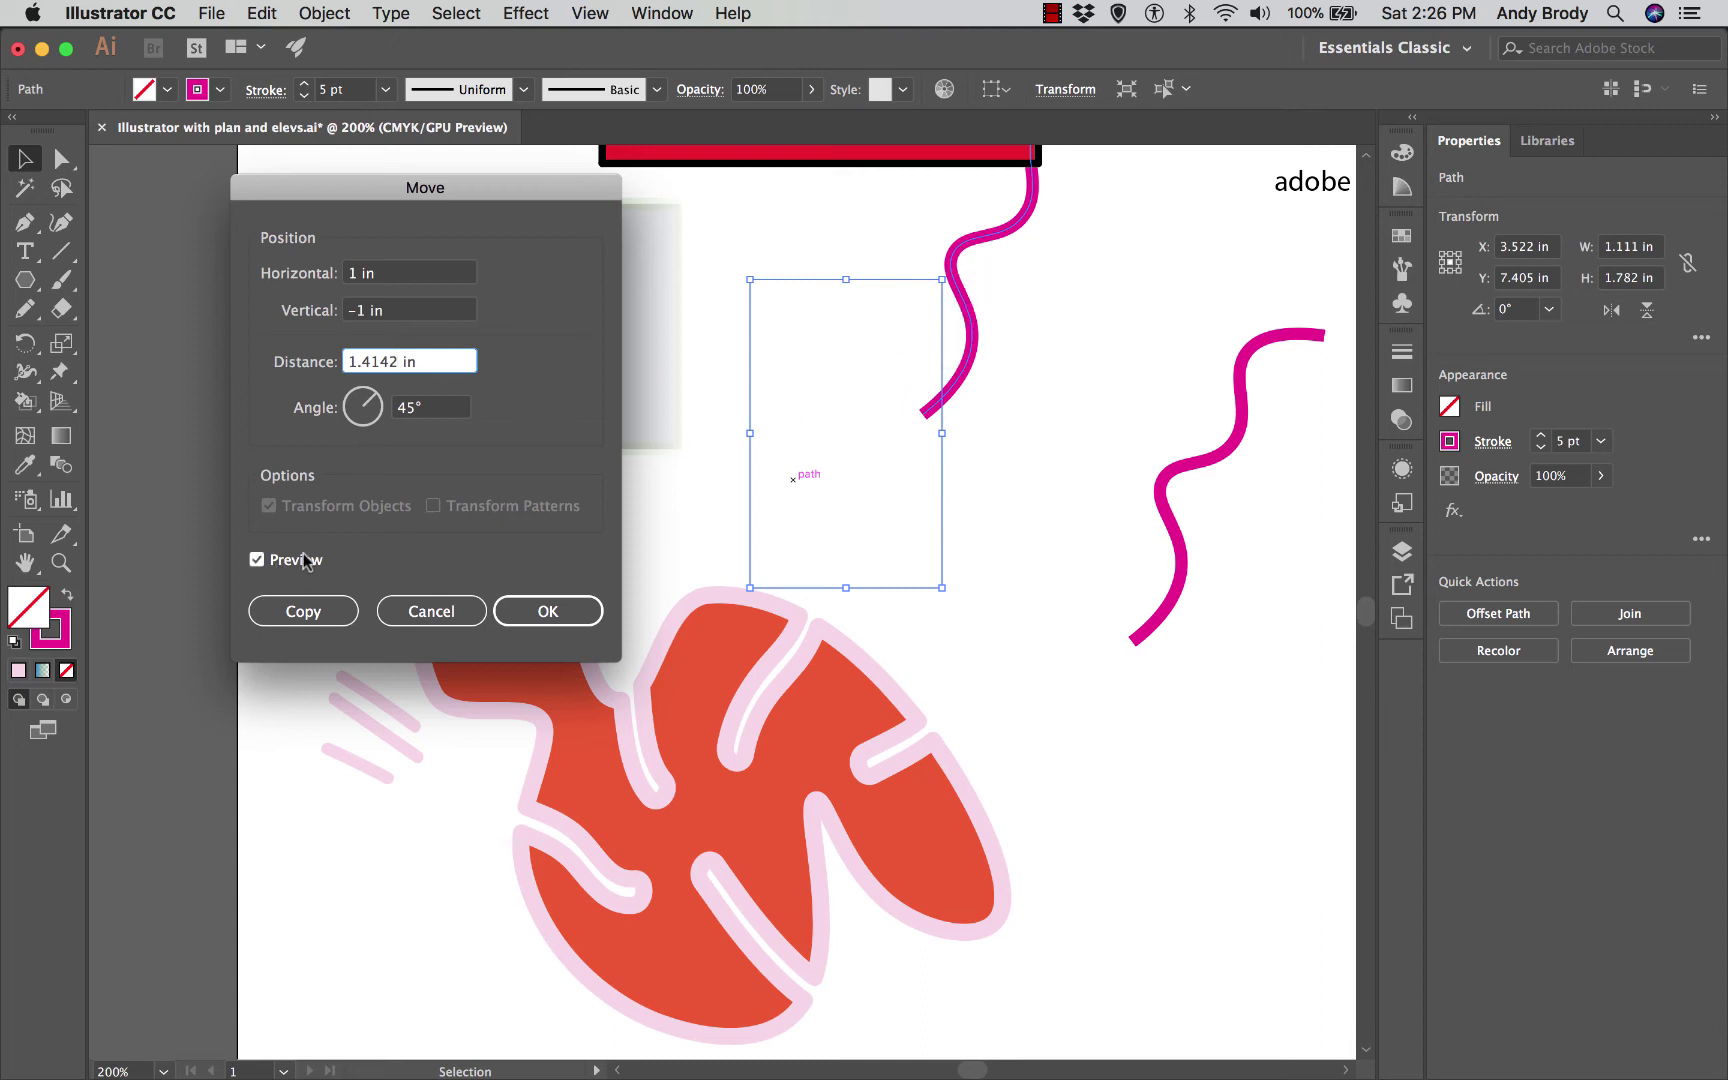
Step: Change the move angle to 55° and create the moved squiggle as a copy
{"action": "left_click", "coordinate": [382, 413]}
{"action": "mouse_move", "coordinate": [382, 413]}
{"action": "left_mouse_down"}
{"action": "mouse_move", "coordinate": [356, 428]}
{"action": "mouse_move", "coordinate": [373, 428]}
{"action": "mouse_move", "coordinate": [371, 394]}
{"action": "left_mouse_up"}
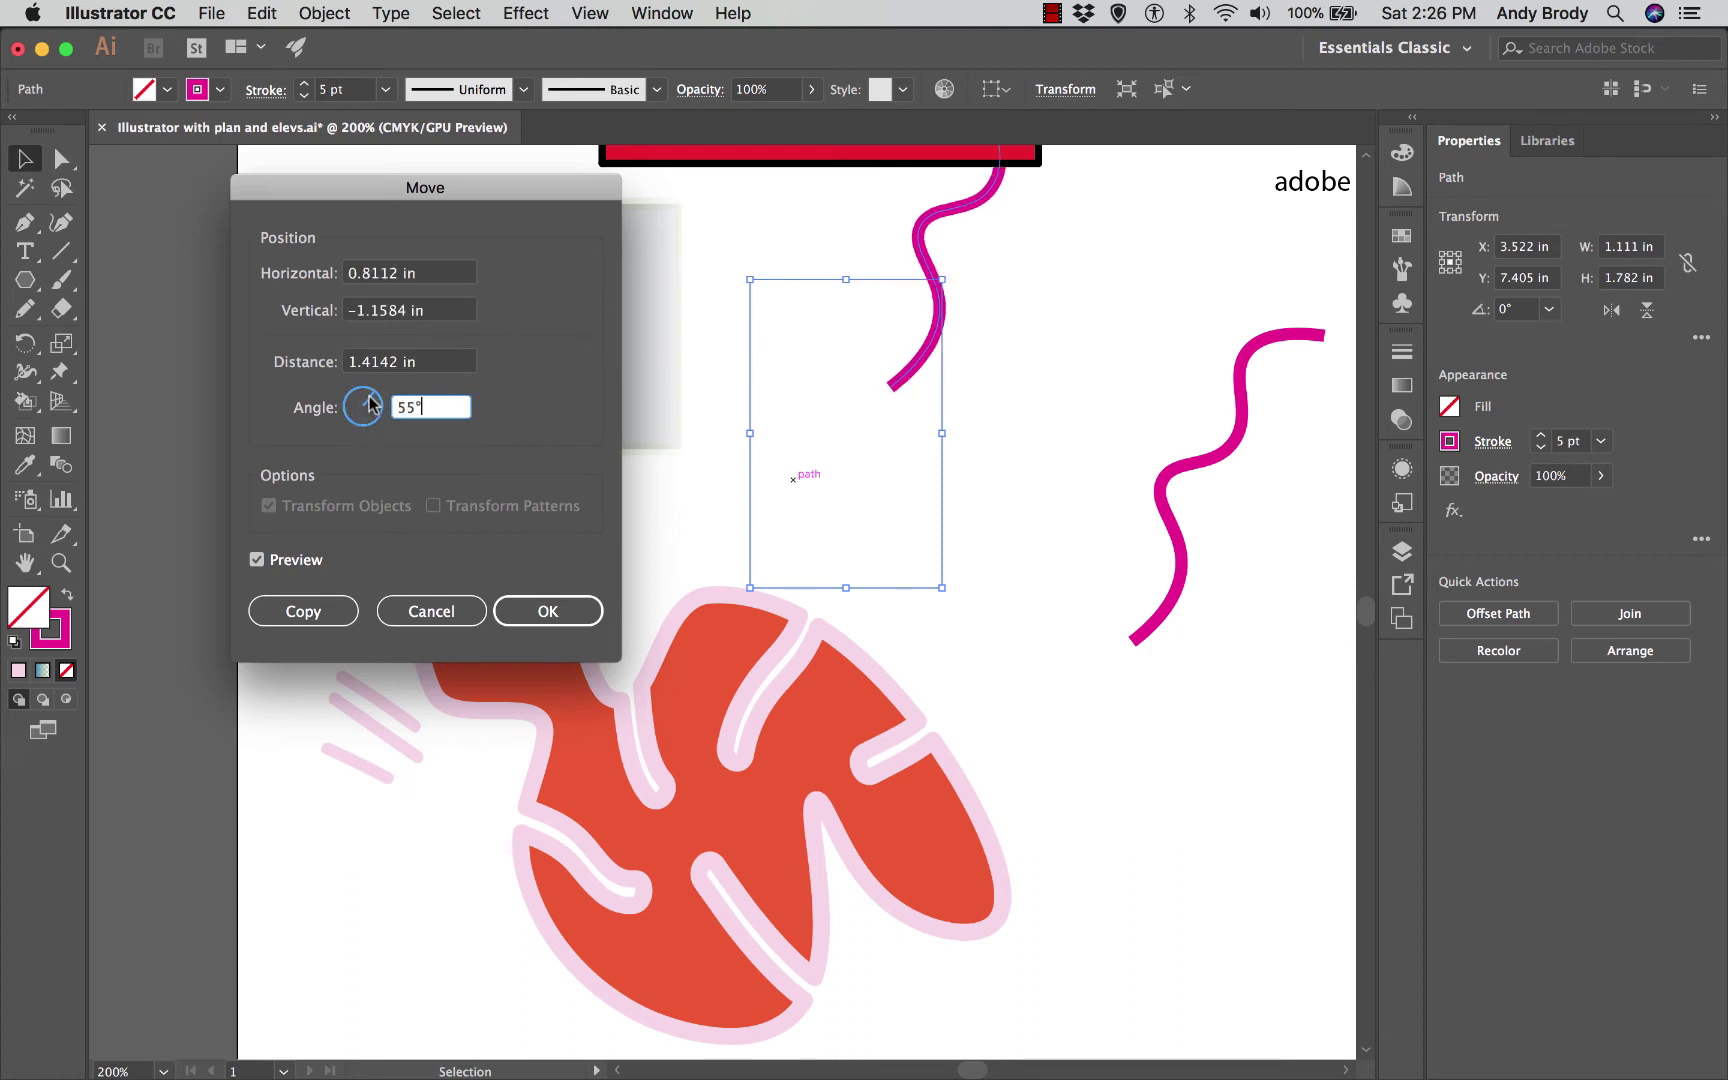
{"action": "left_click", "coordinate": [316, 614]}
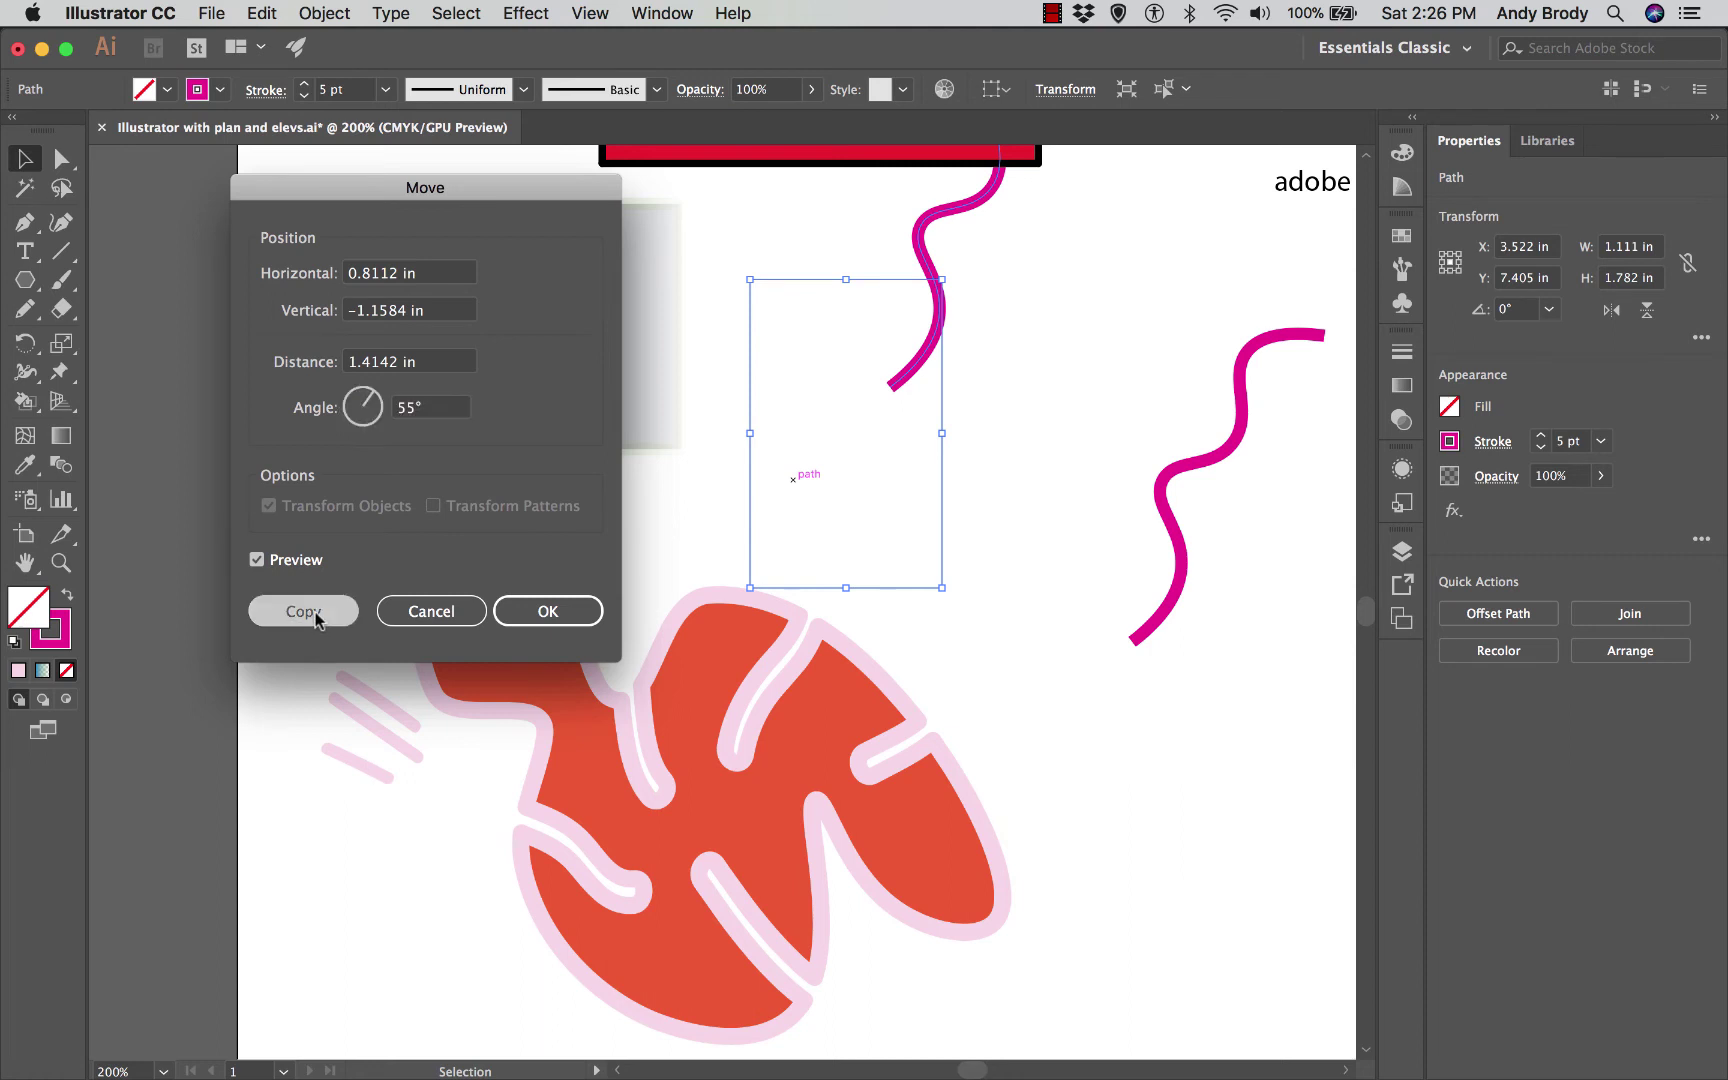
Step: Try repeating the moved copy of the squiggle, and undo all the copies
{"action": "scroll", "coordinate": [1018, 516], "scroll_direction": "up", "scroll_amount": 5}
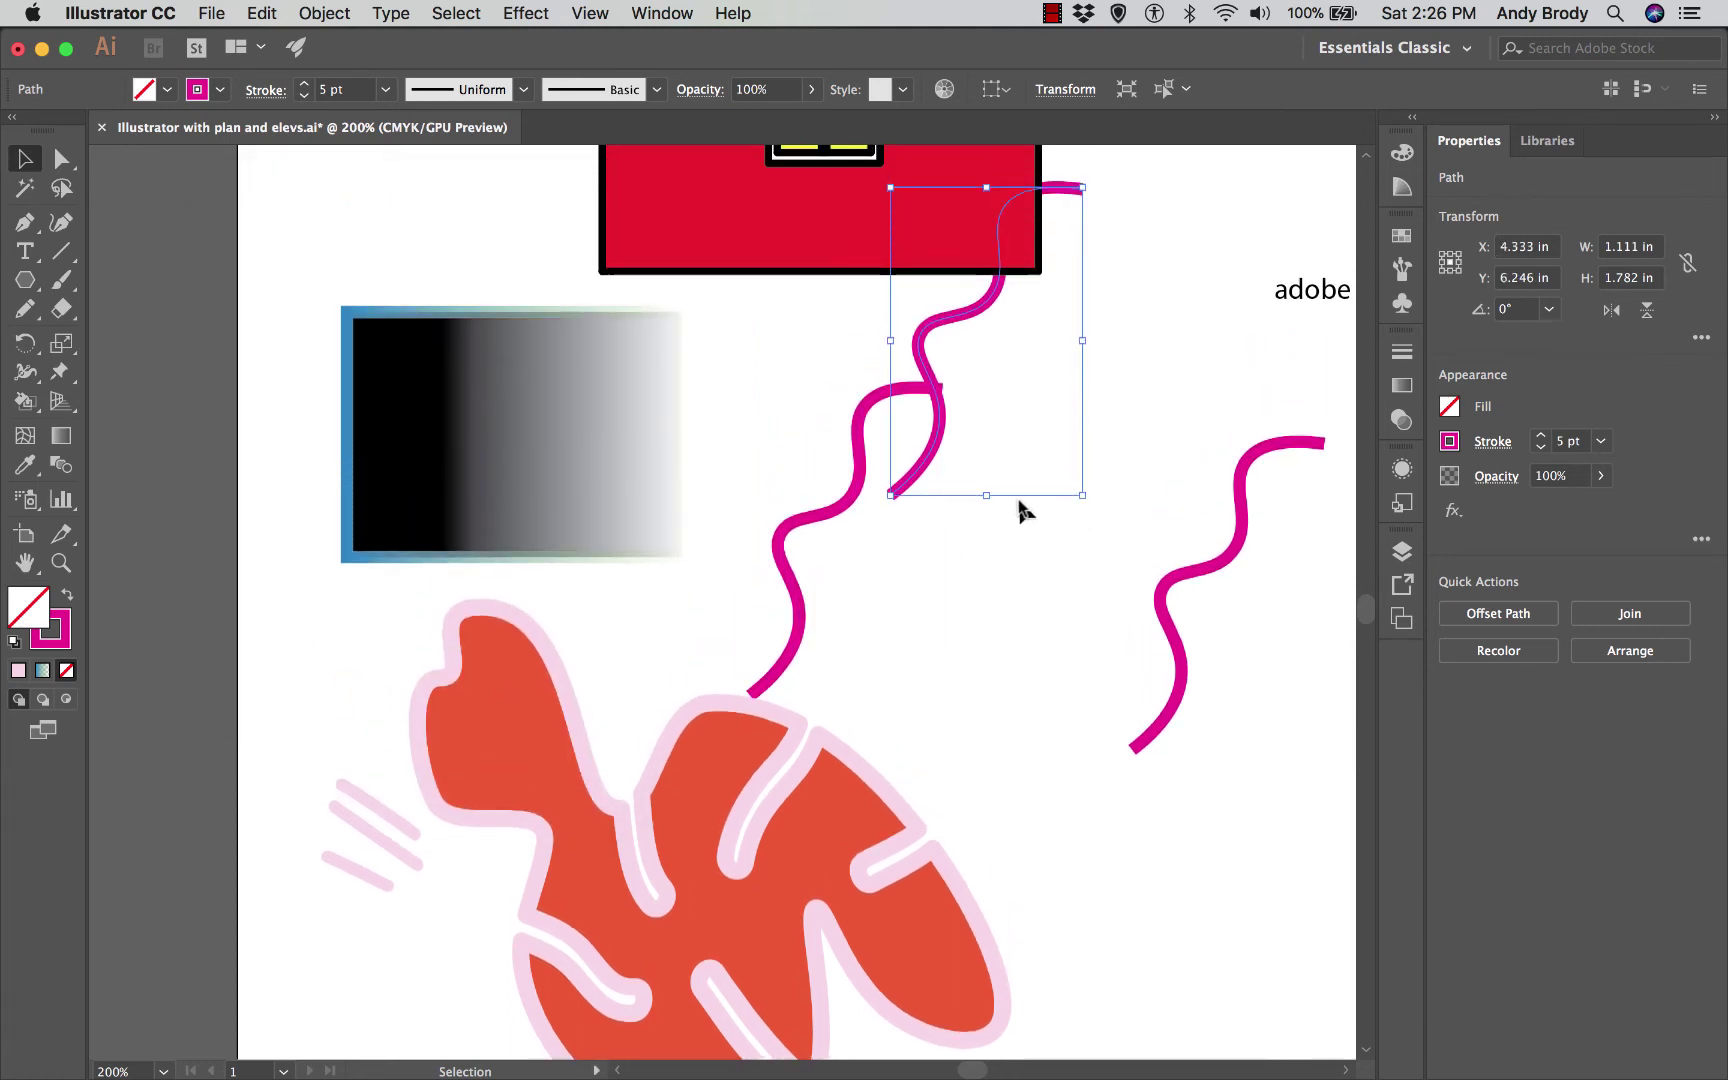
{"action": "key", "text": "super+d"}
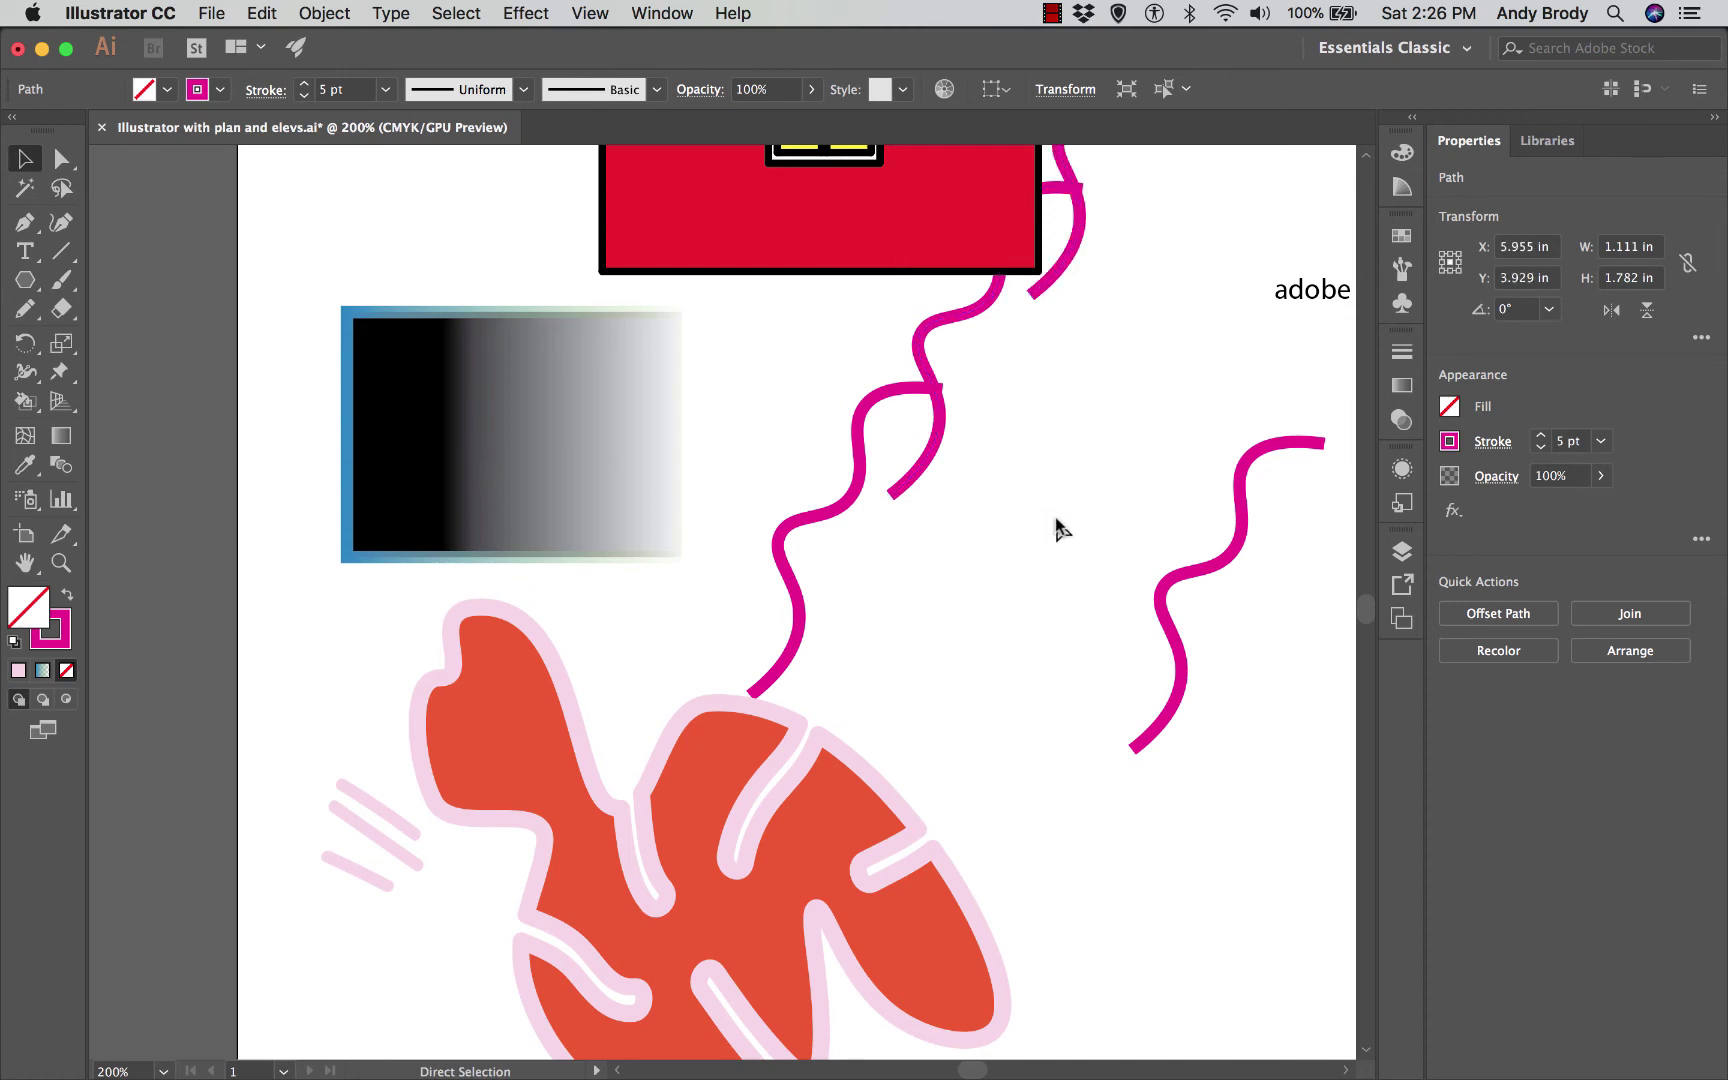
{"action": "key", "text": "super+z"}
{"action": "key", "text": "super+z"}
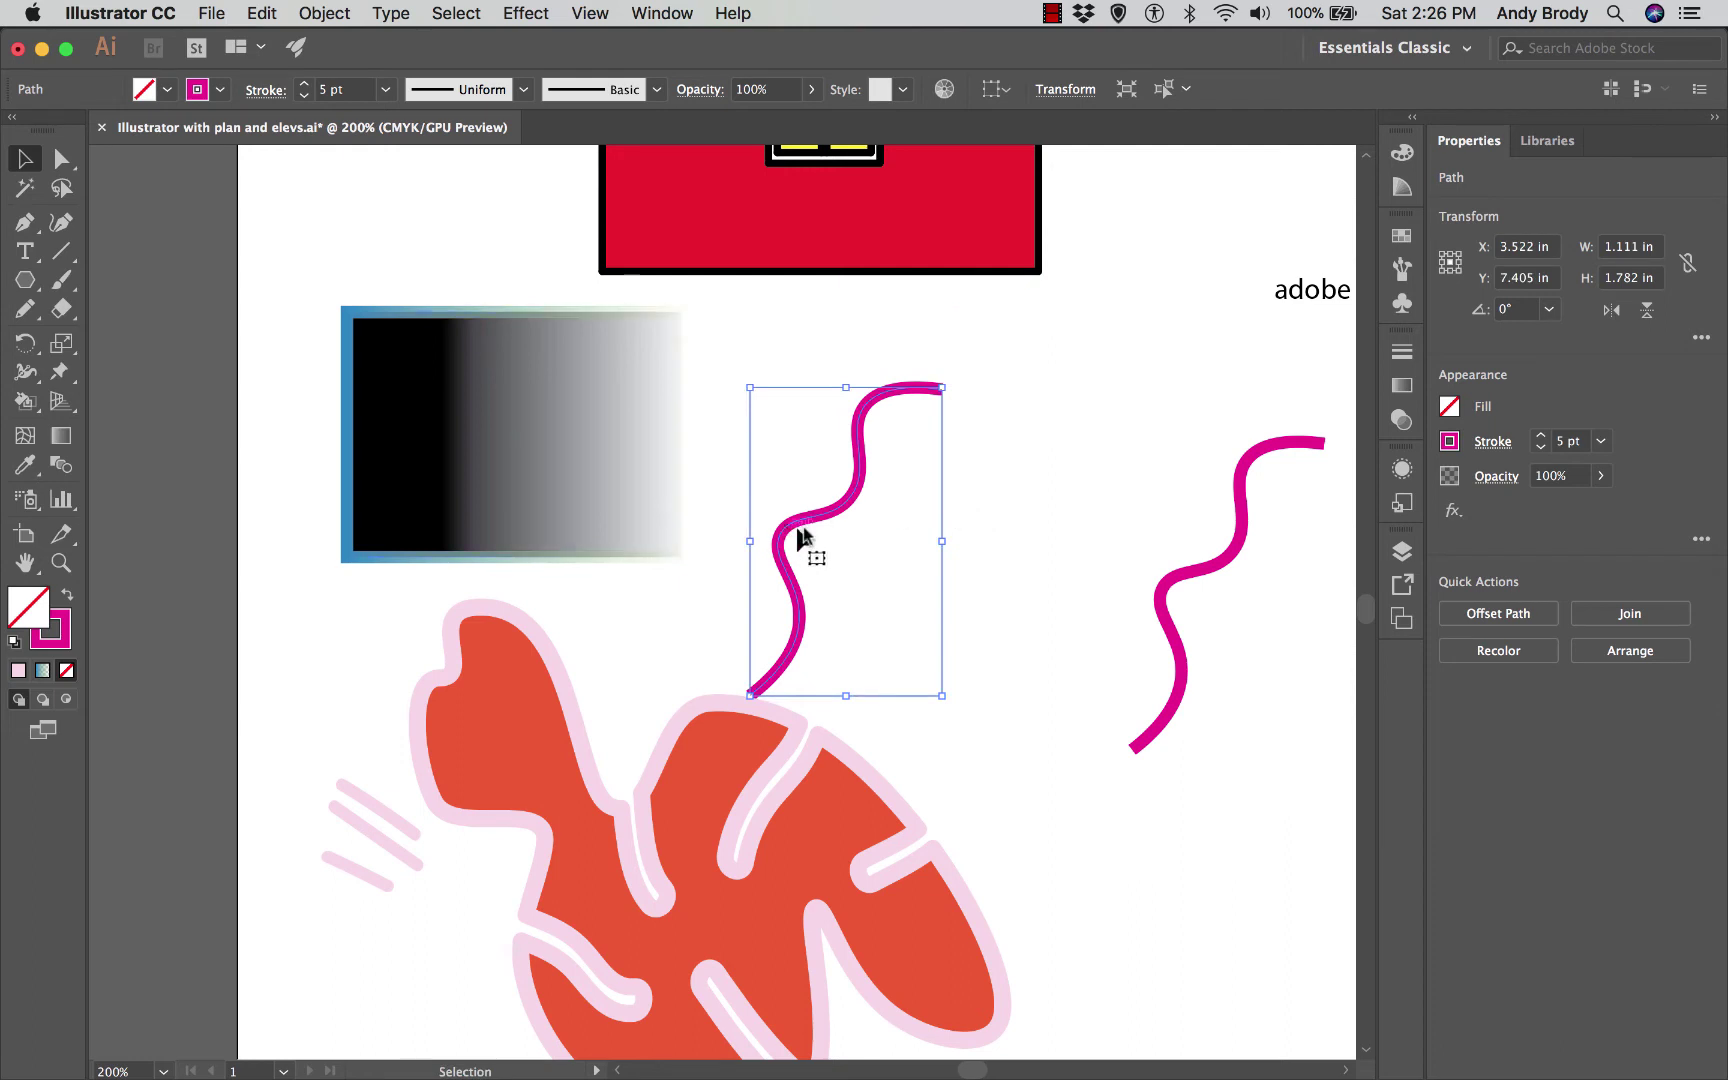
Step: Shear the left squiggle by 317° along the vertical axis
{"action": "right_click", "coordinate": [807, 527]}
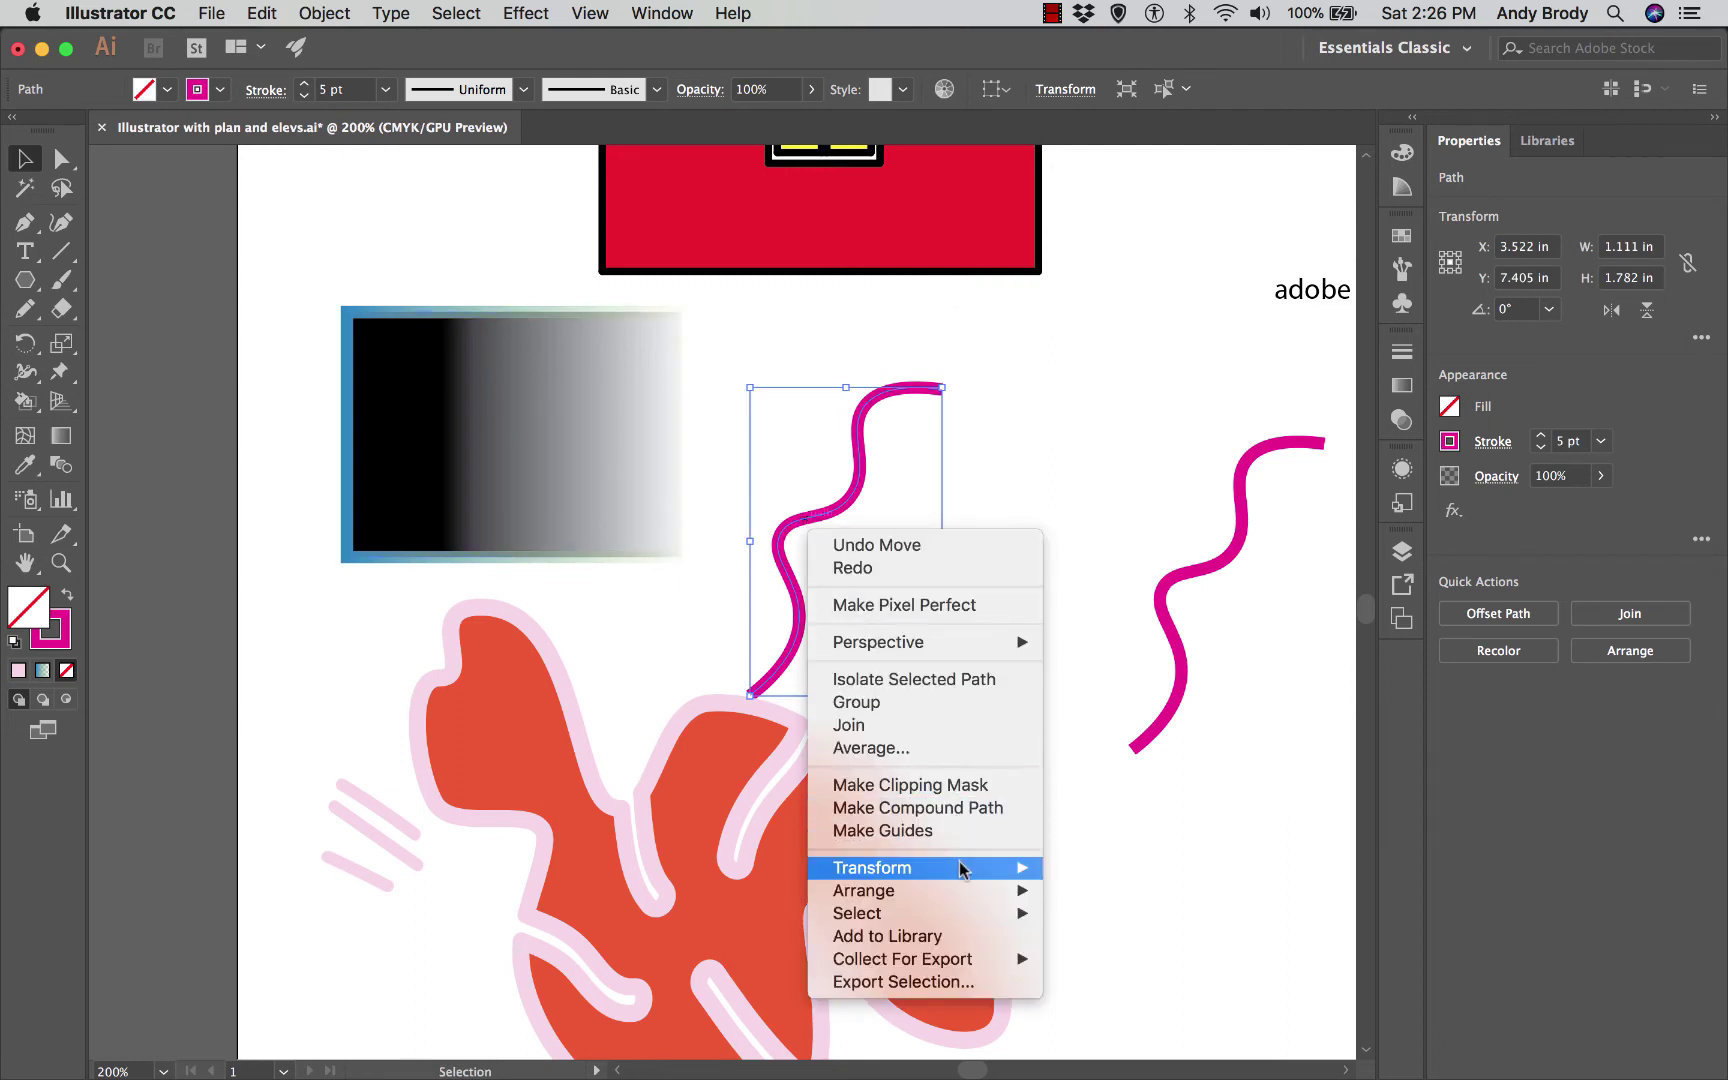
{"action": "mouse_move", "coordinate": [969, 880]}
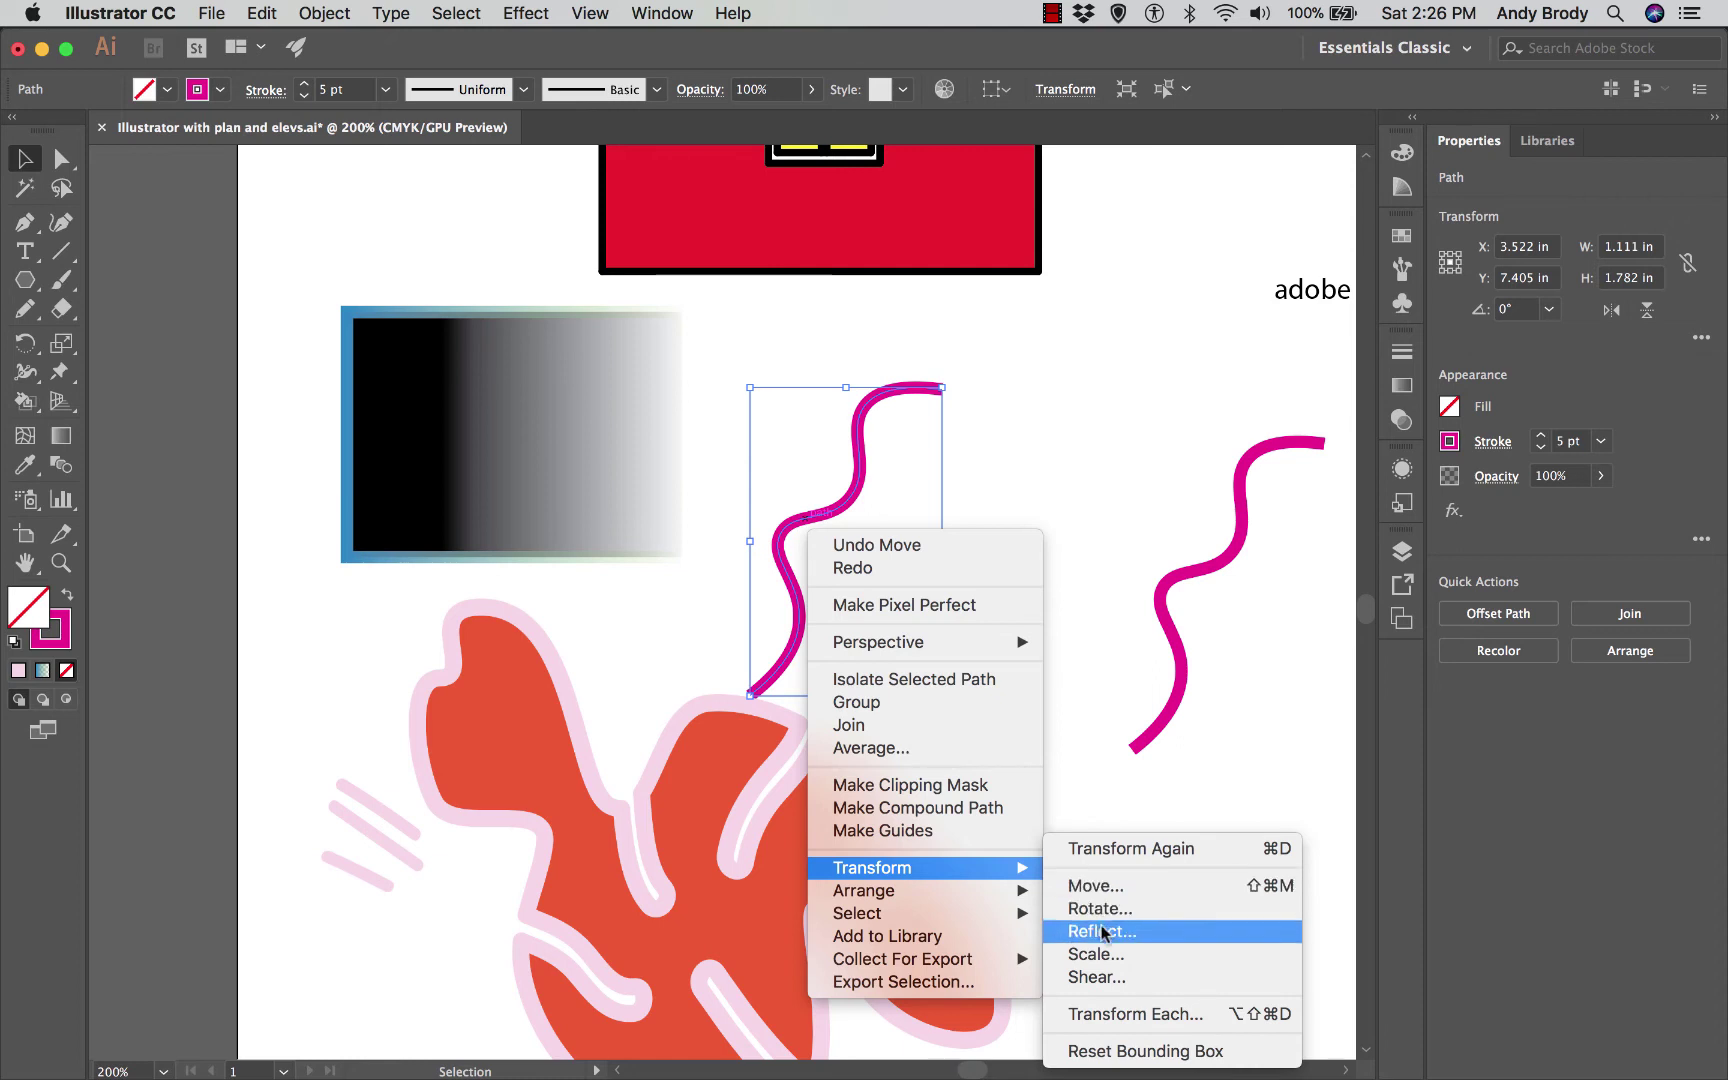
{"action": "left_click", "coordinate": [1104, 977]}
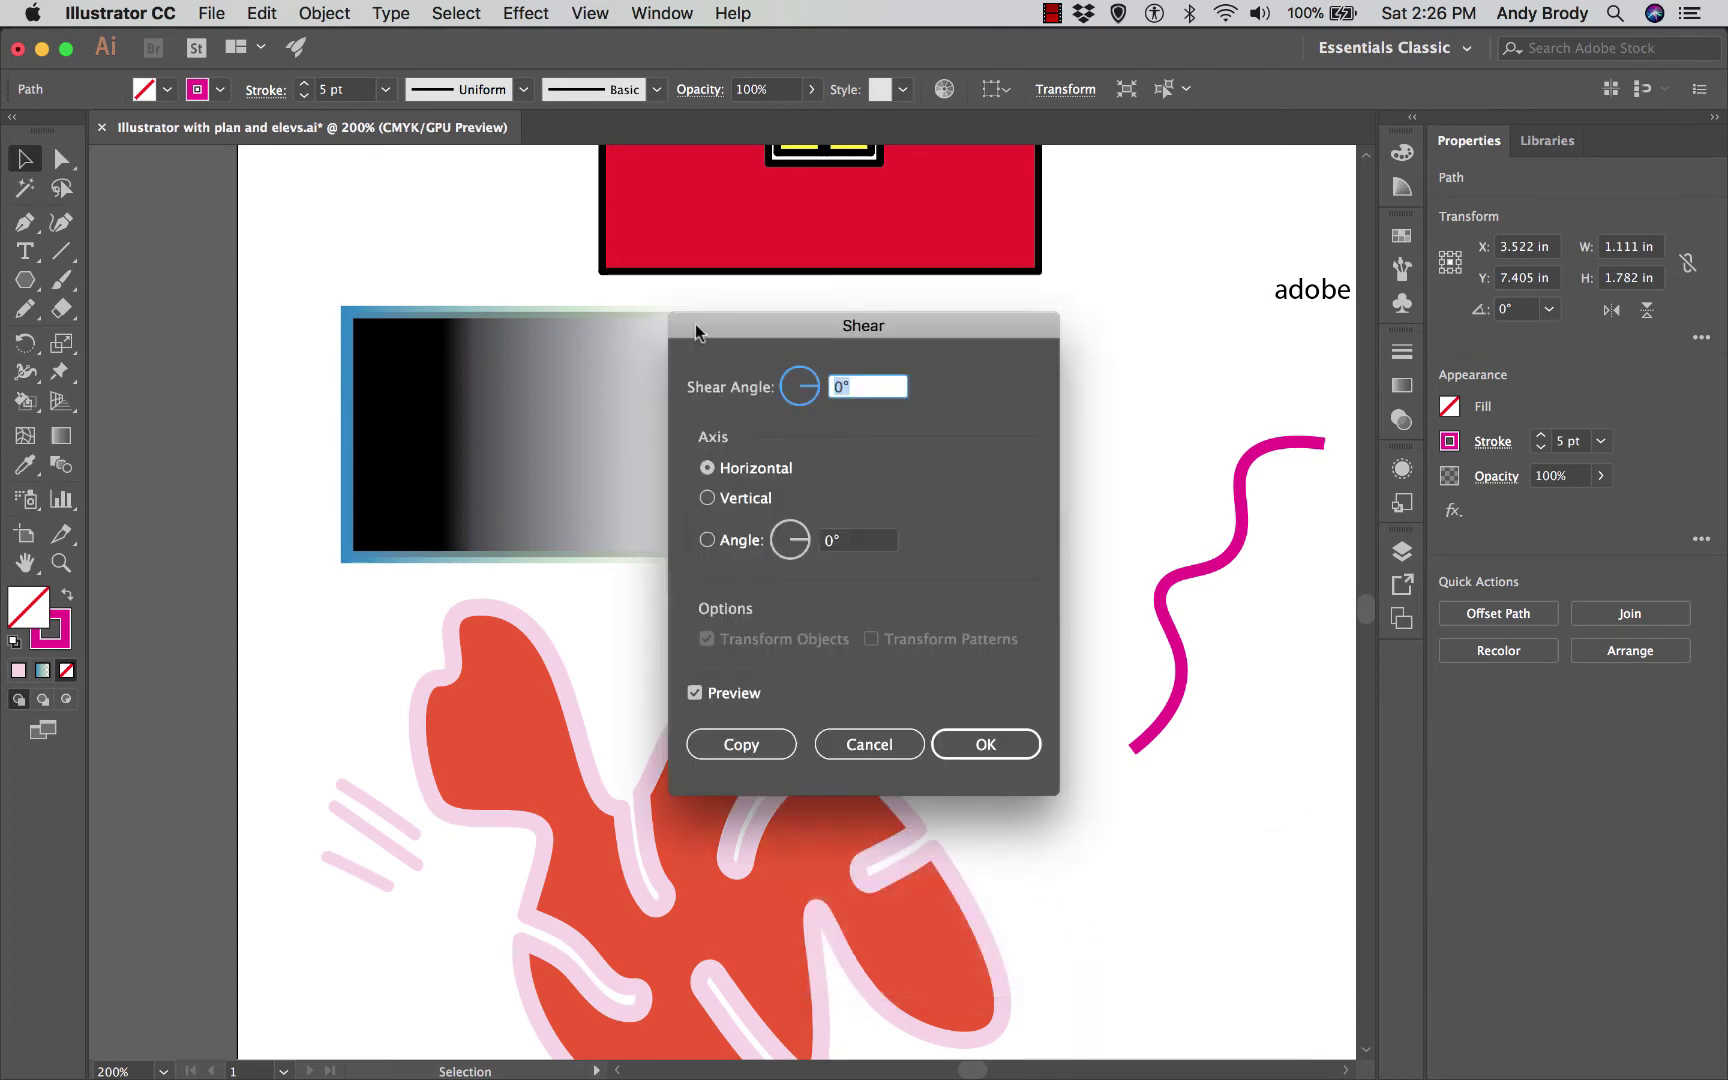
{"action": "left_click_drag", "start_coordinate": [708, 334], "coordinate": [286, 234]}
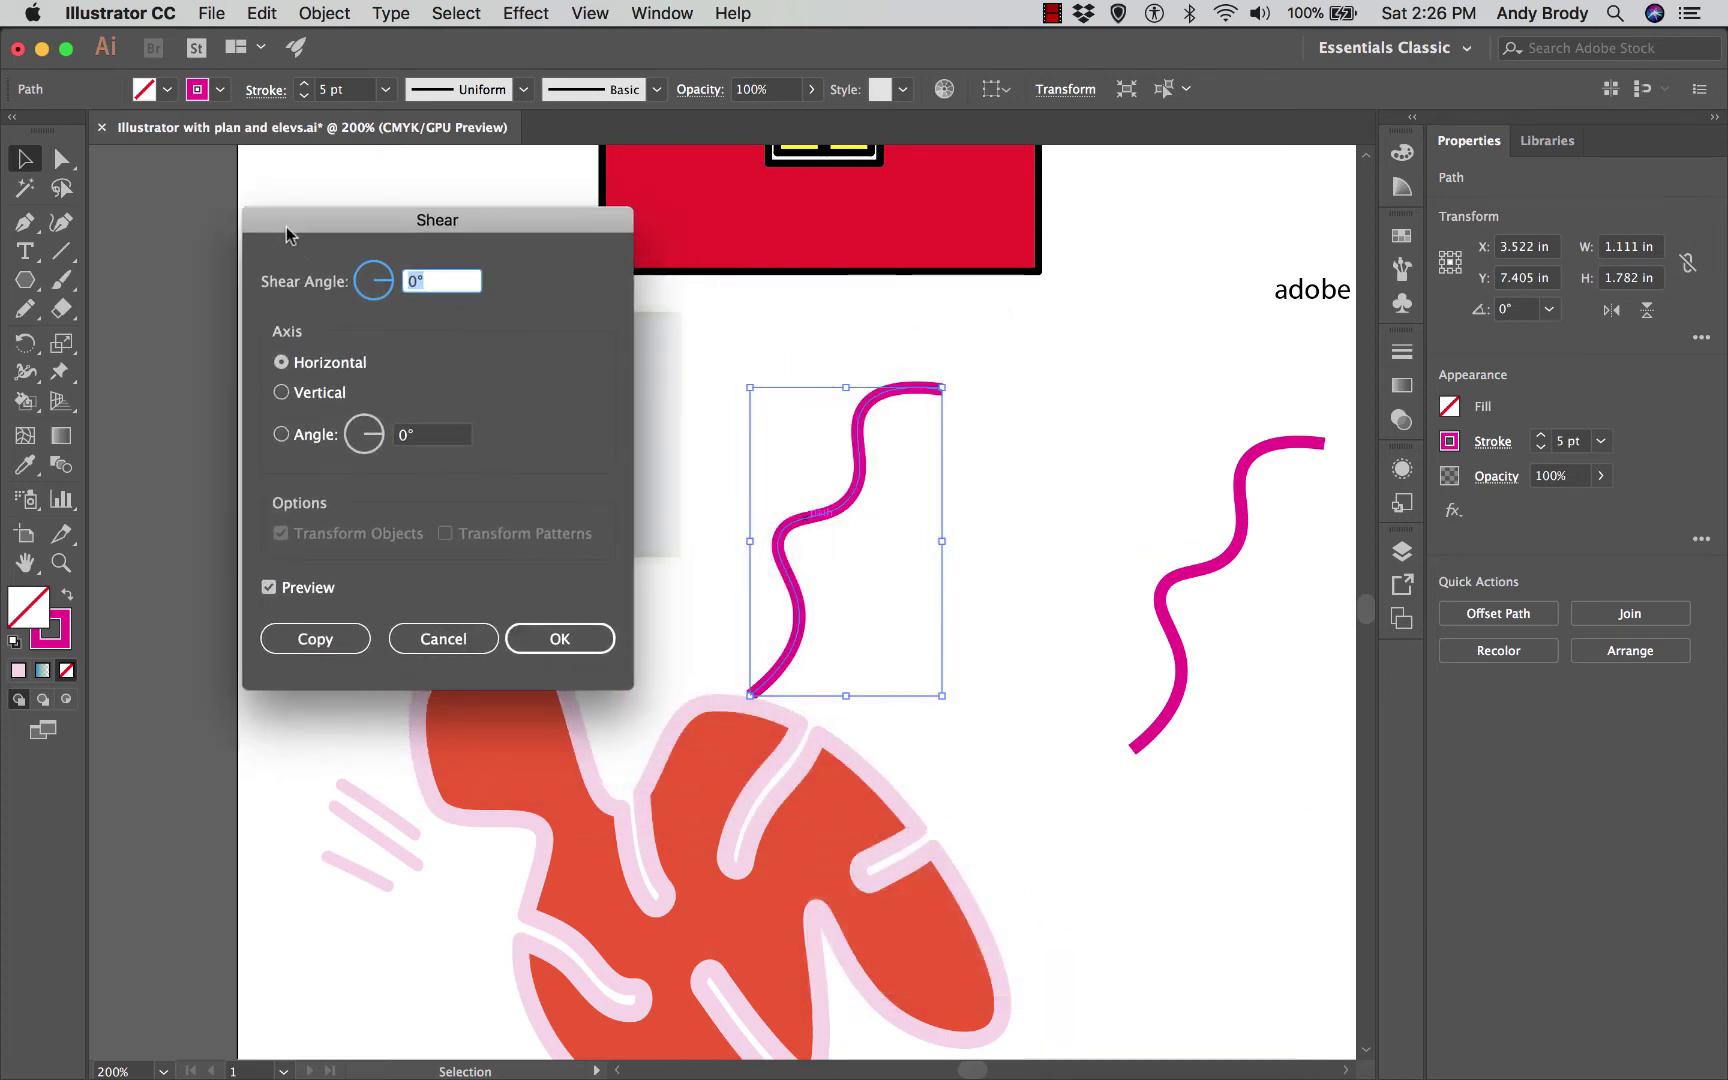
{"action": "left_click", "coordinate": [374, 444]}
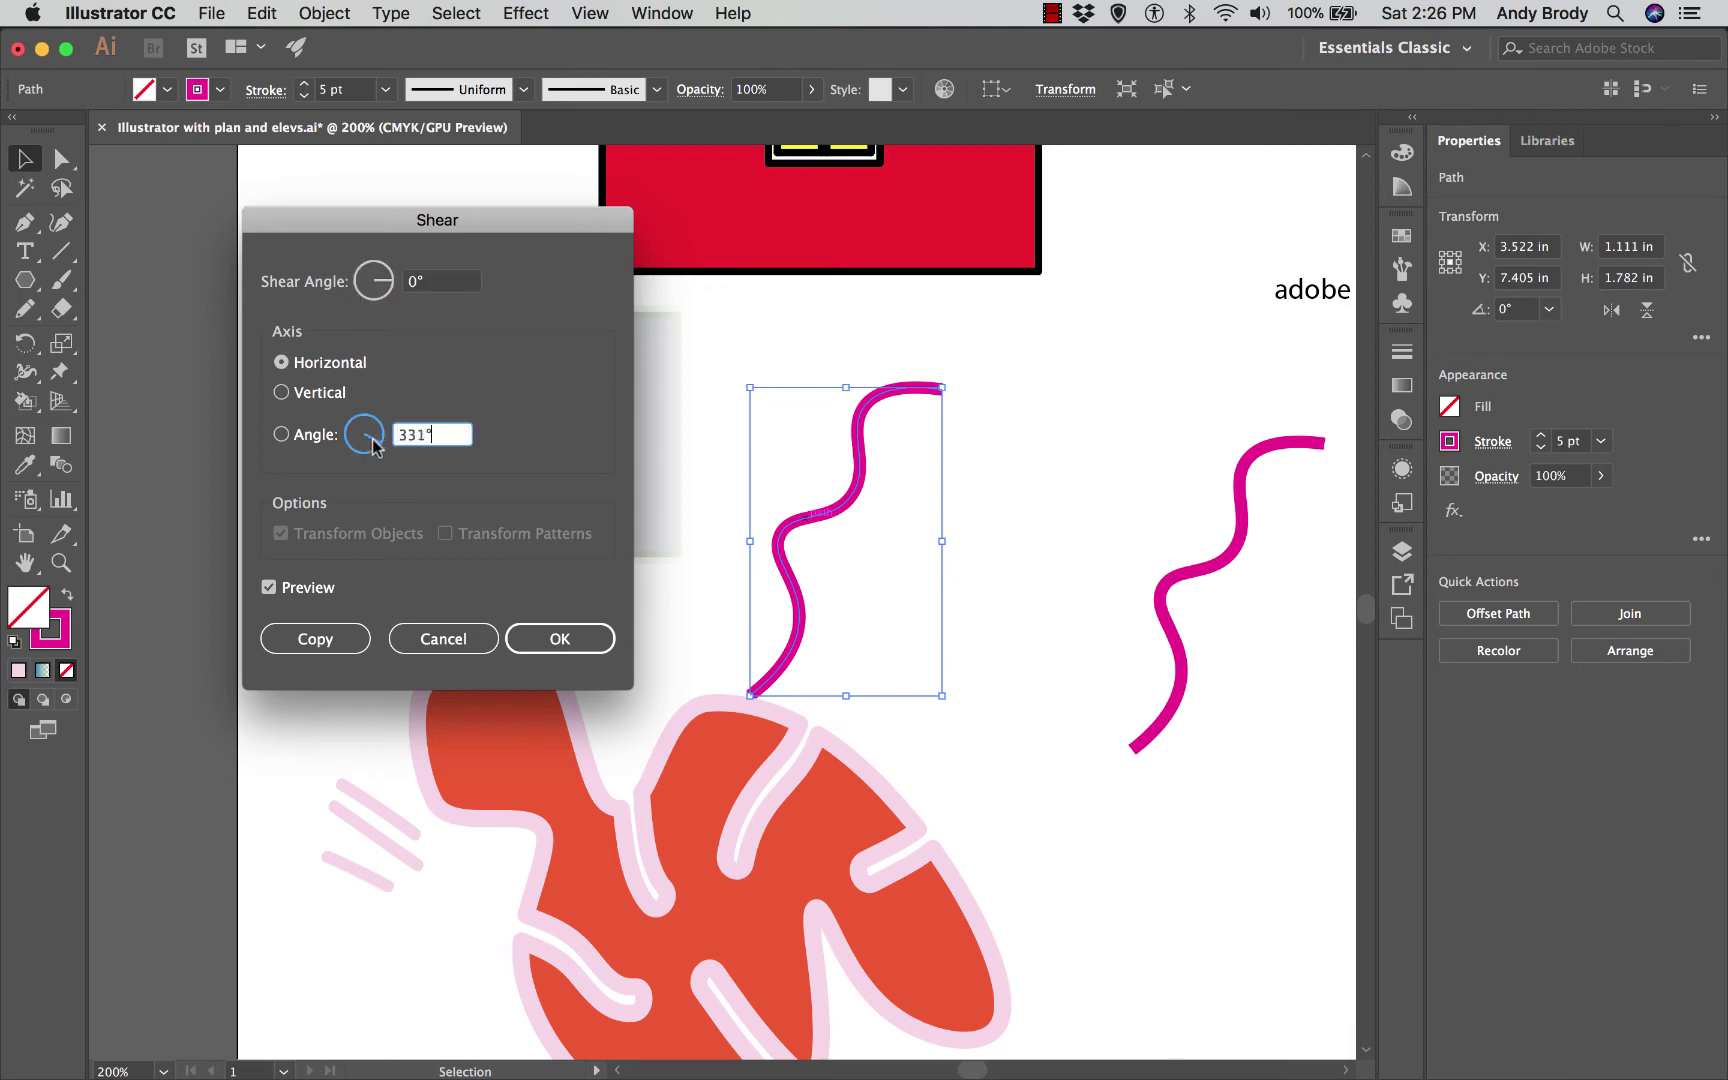
{"action": "left_click", "coordinate": [283, 393]}
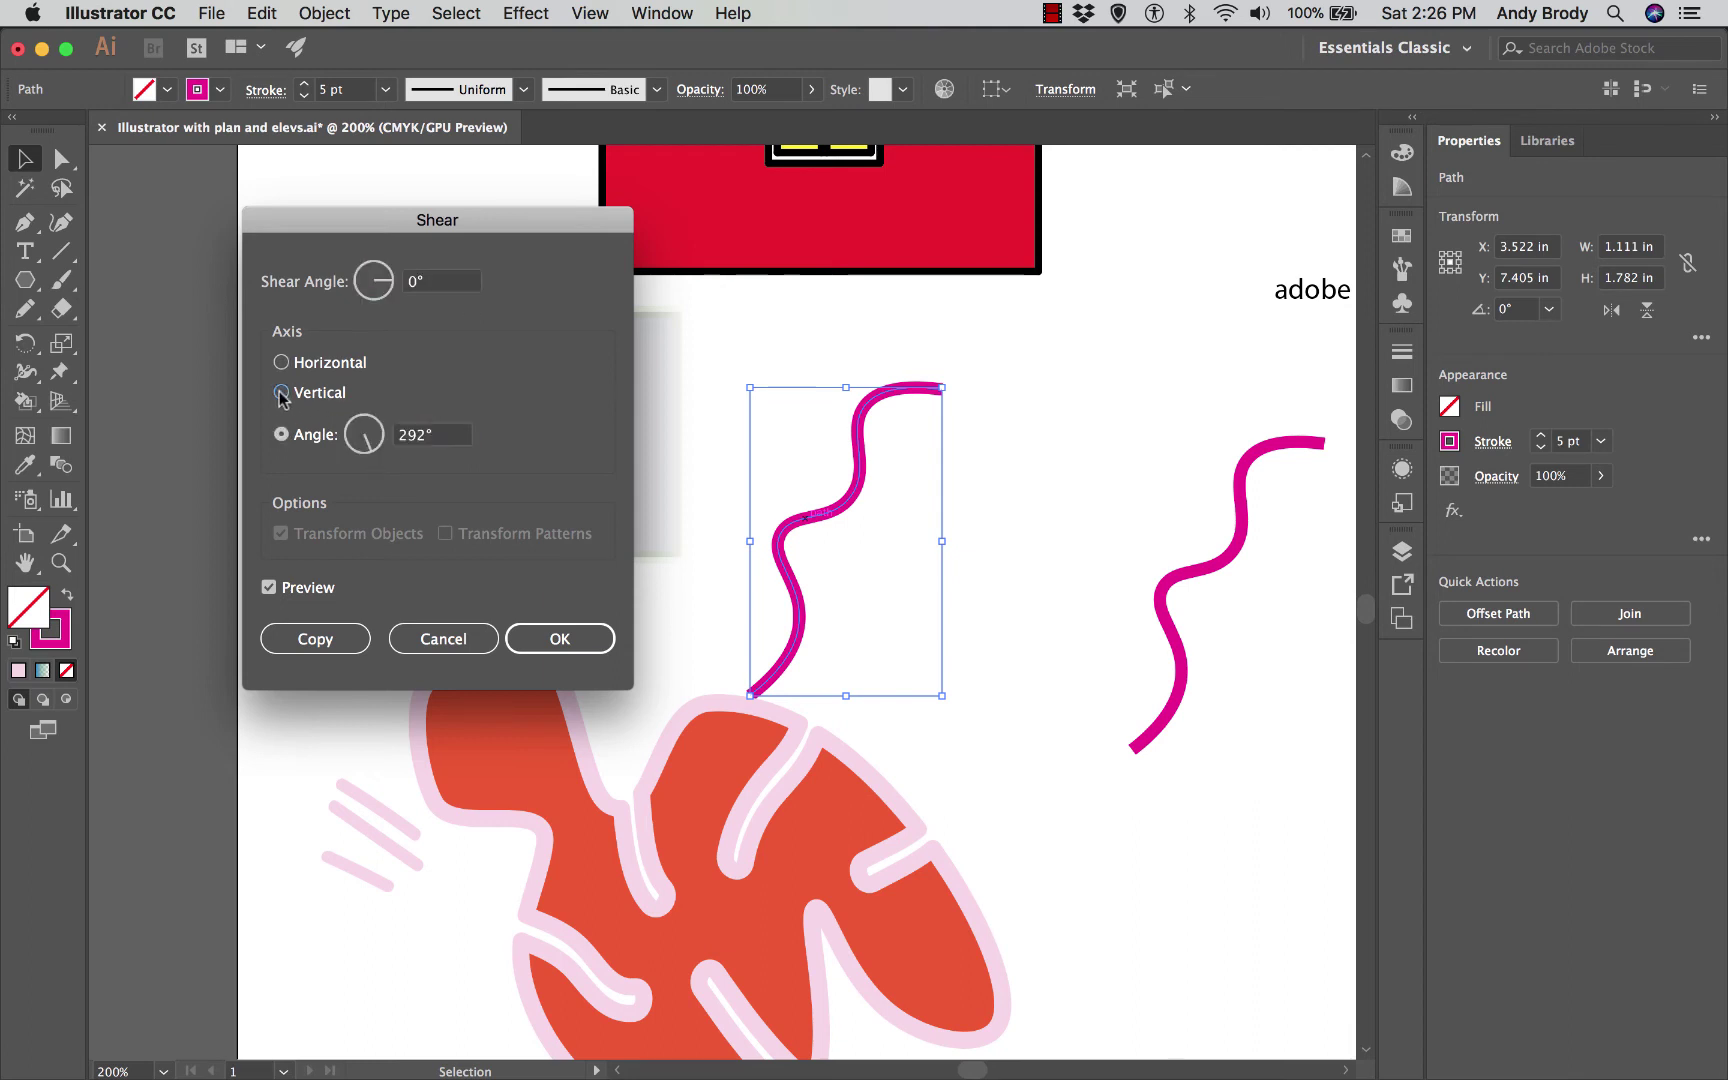
{"action": "left_click", "coordinate": [380, 299]}
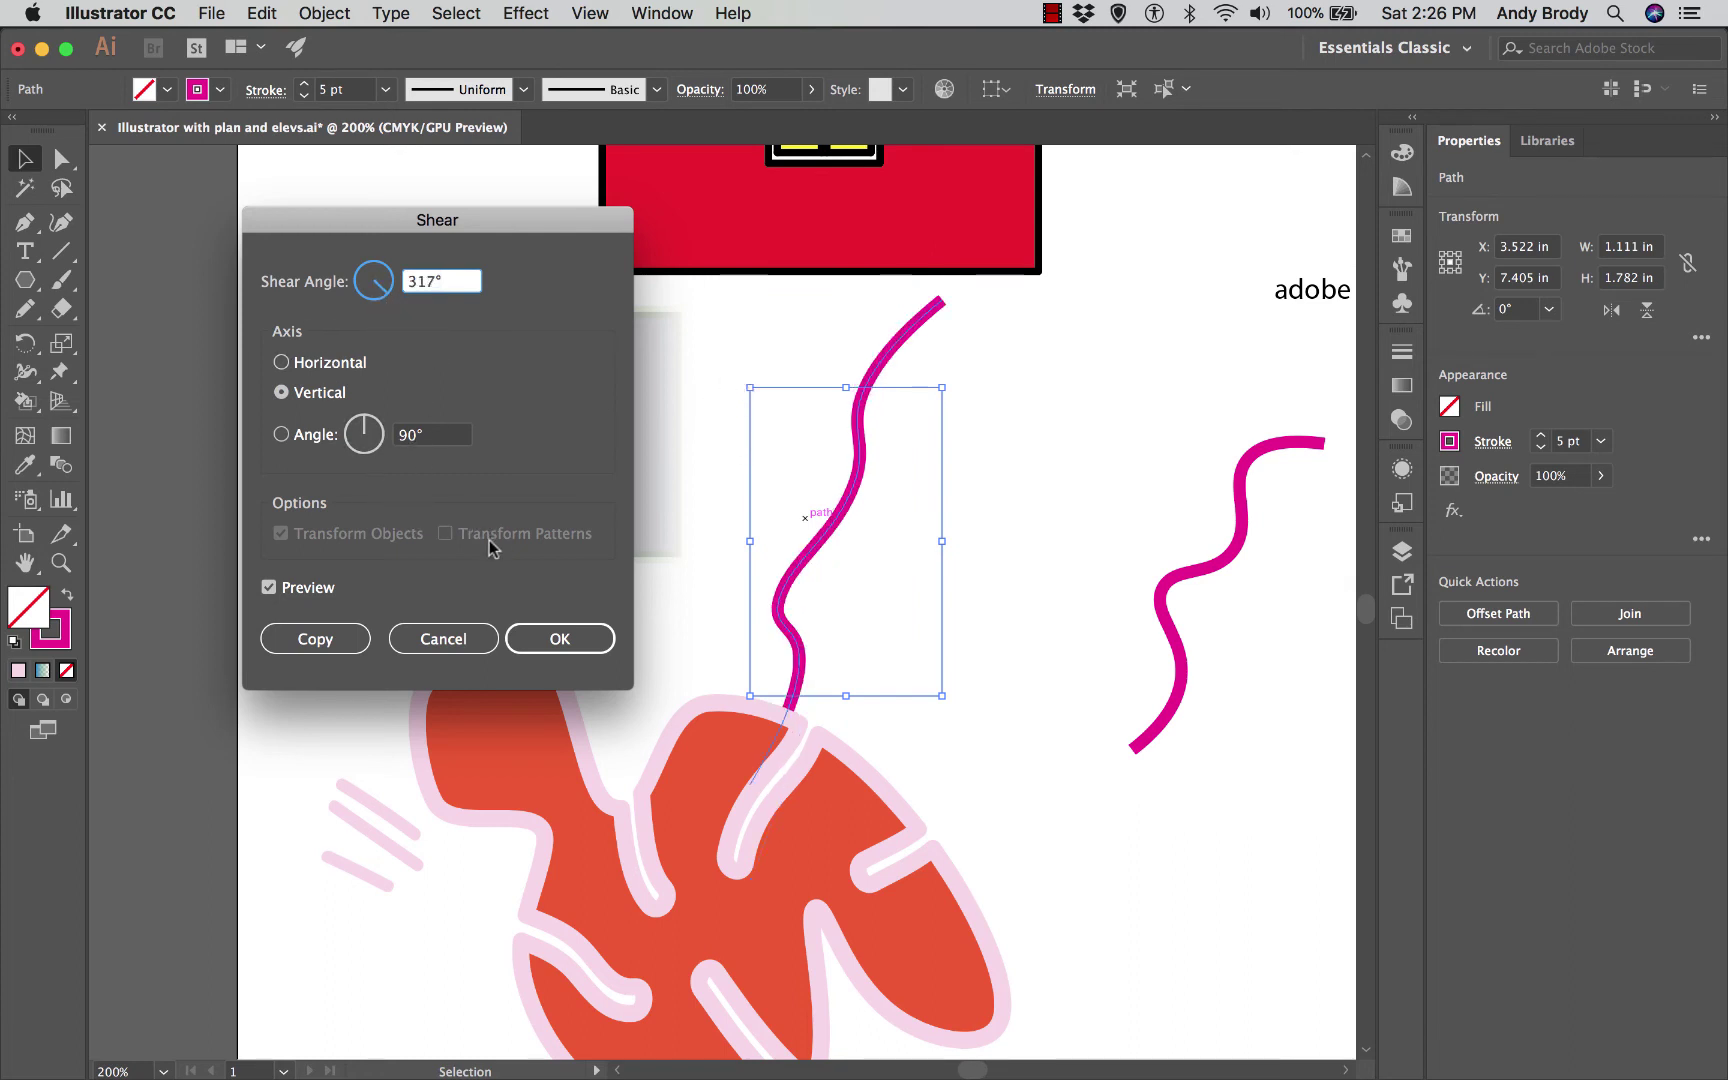
{"action": "left_click", "coordinate": [563, 641]}
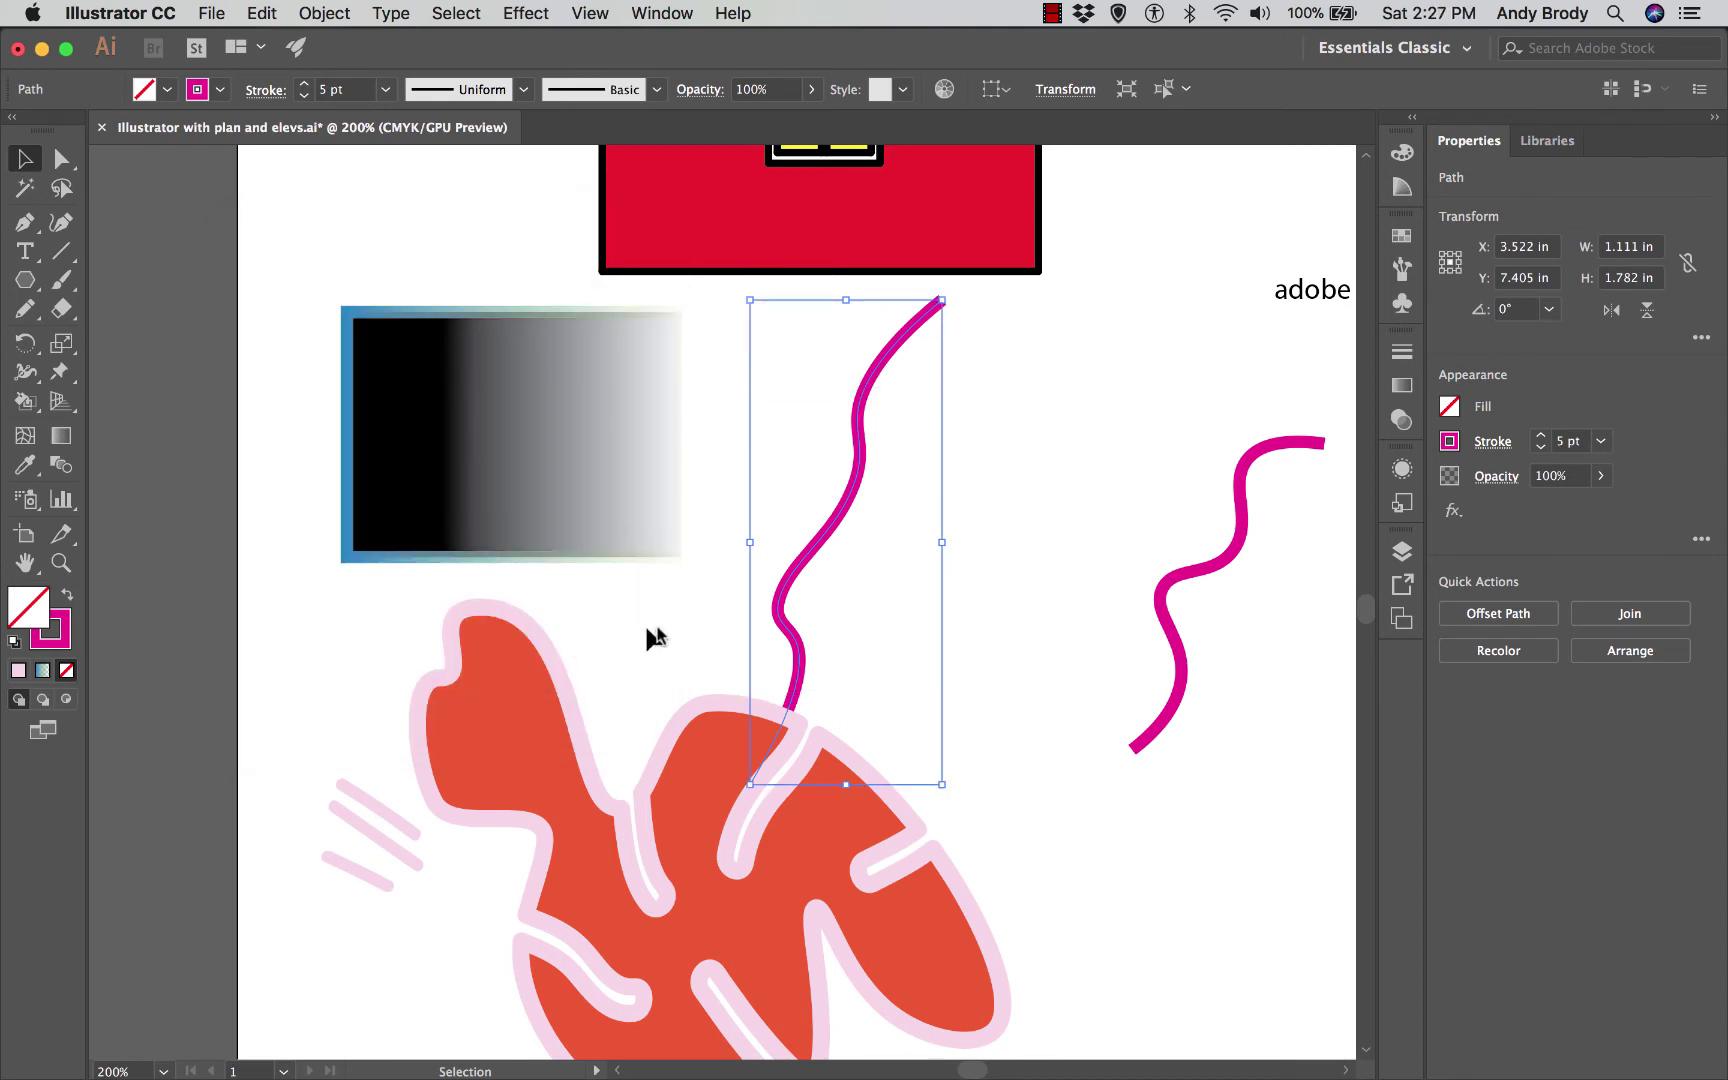
Step: Replace the sheared squiggle with a copy of the remaining one, placed at about X 3.79 in, Y 7.17 in
{"action": "left_click", "coordinate": [1035, 600]}
{"action": "left_click", "coordinate": [829, 516]}
{"action": "left_click", "coordinate": [833, 517]}
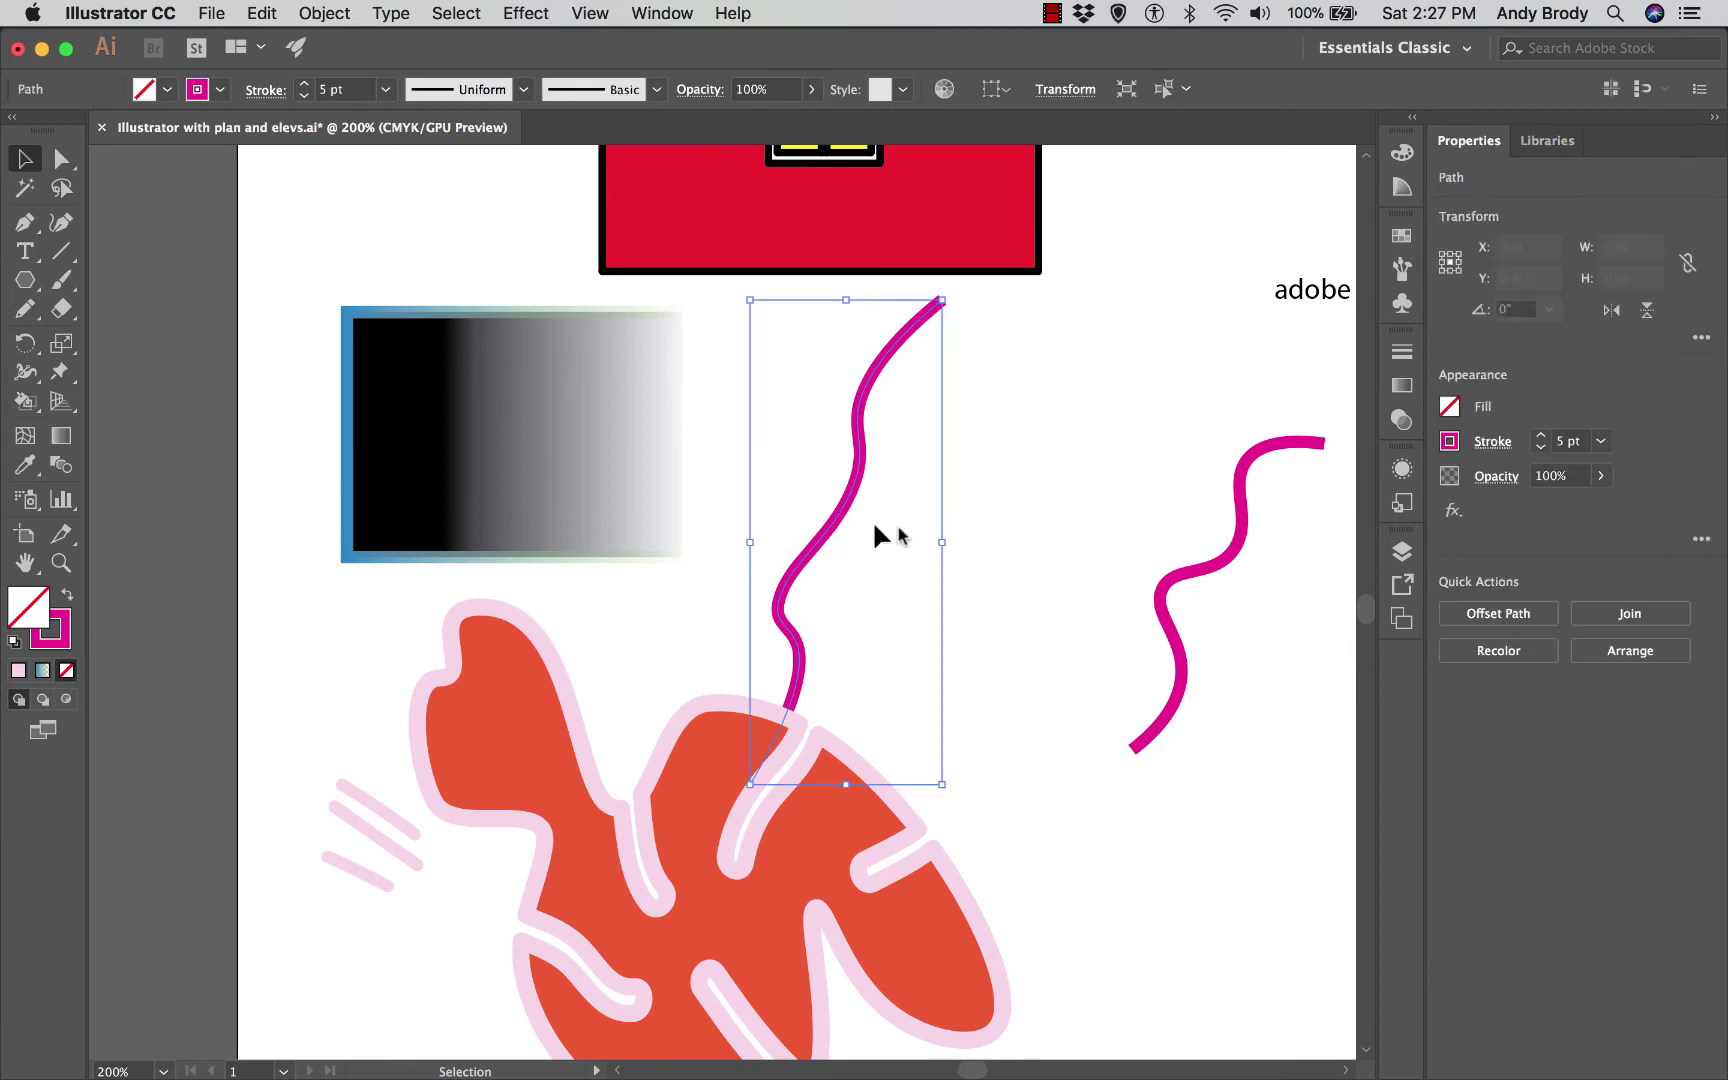
{"action": "key", "text": "Delete"}
{"action": "left_click", "coordinate": [1168, 598]}
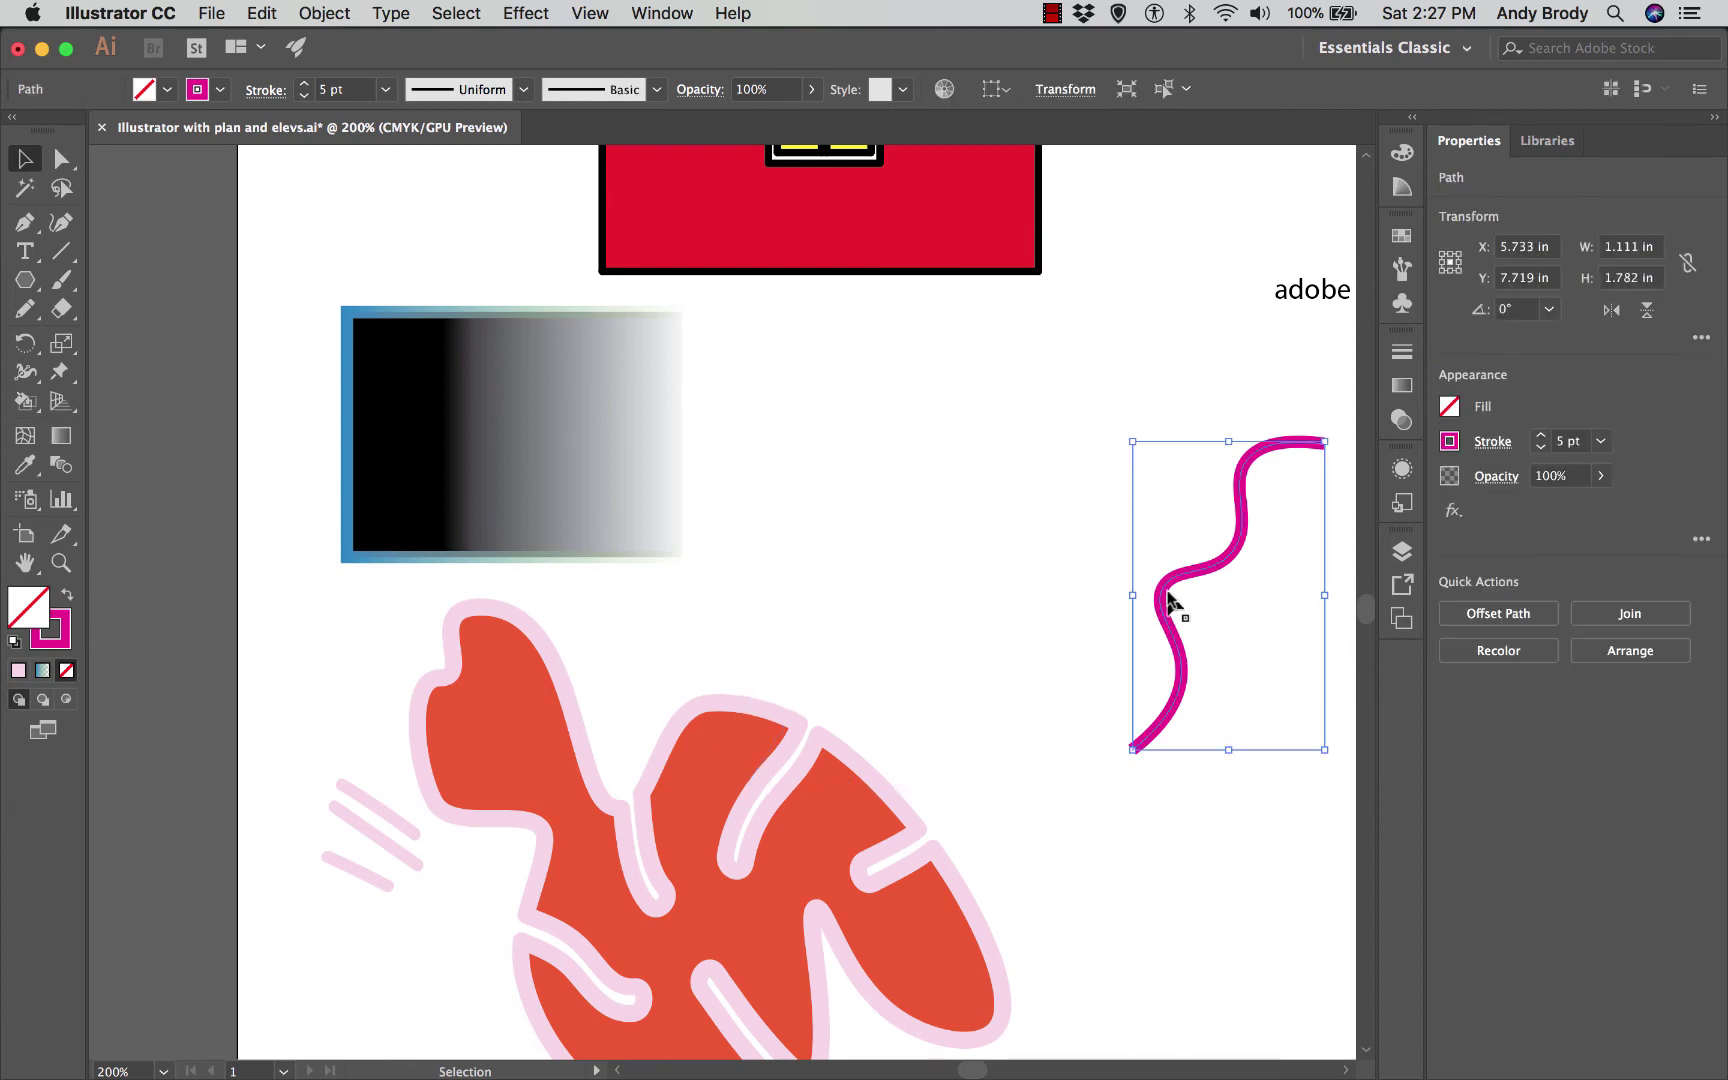
{"action": "left_click_drag", "start_coordinate": [1167, 592], "coordinate": [836, 495]}
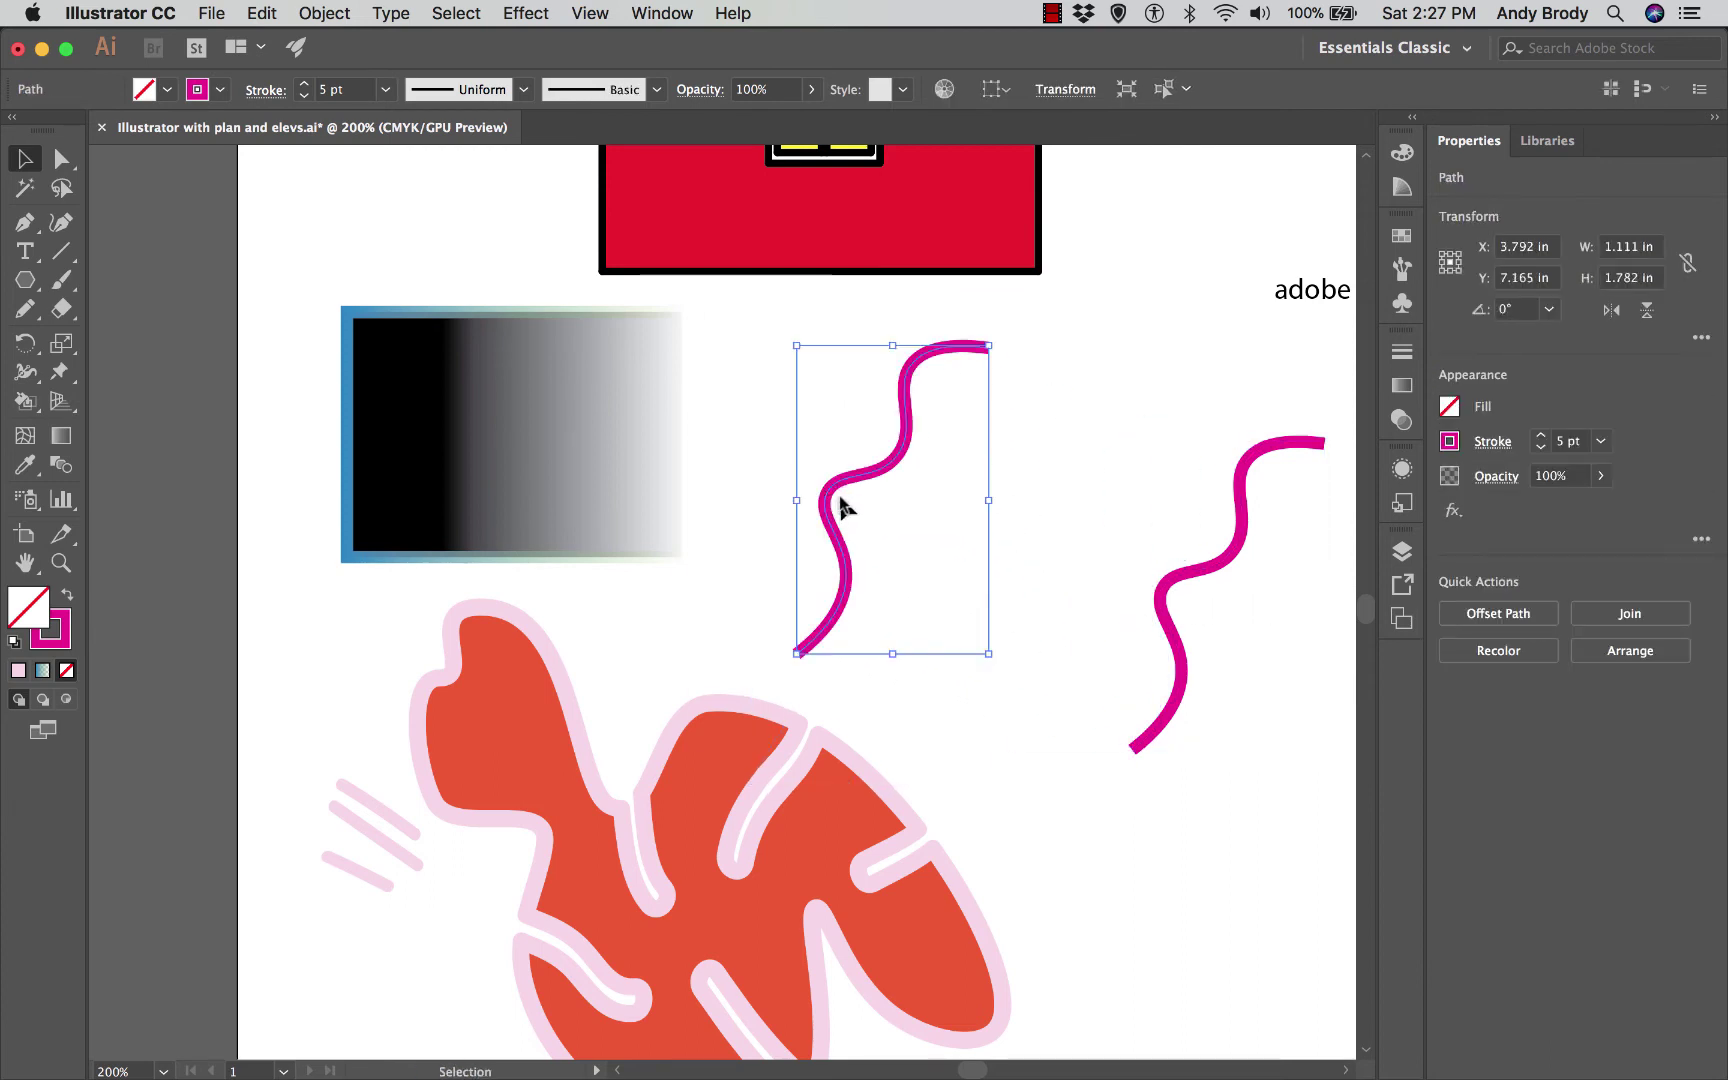
Step: Scale the copied squiggle uniformly to 50%
{"action": "right_click", "coordinate": [838, 493]}
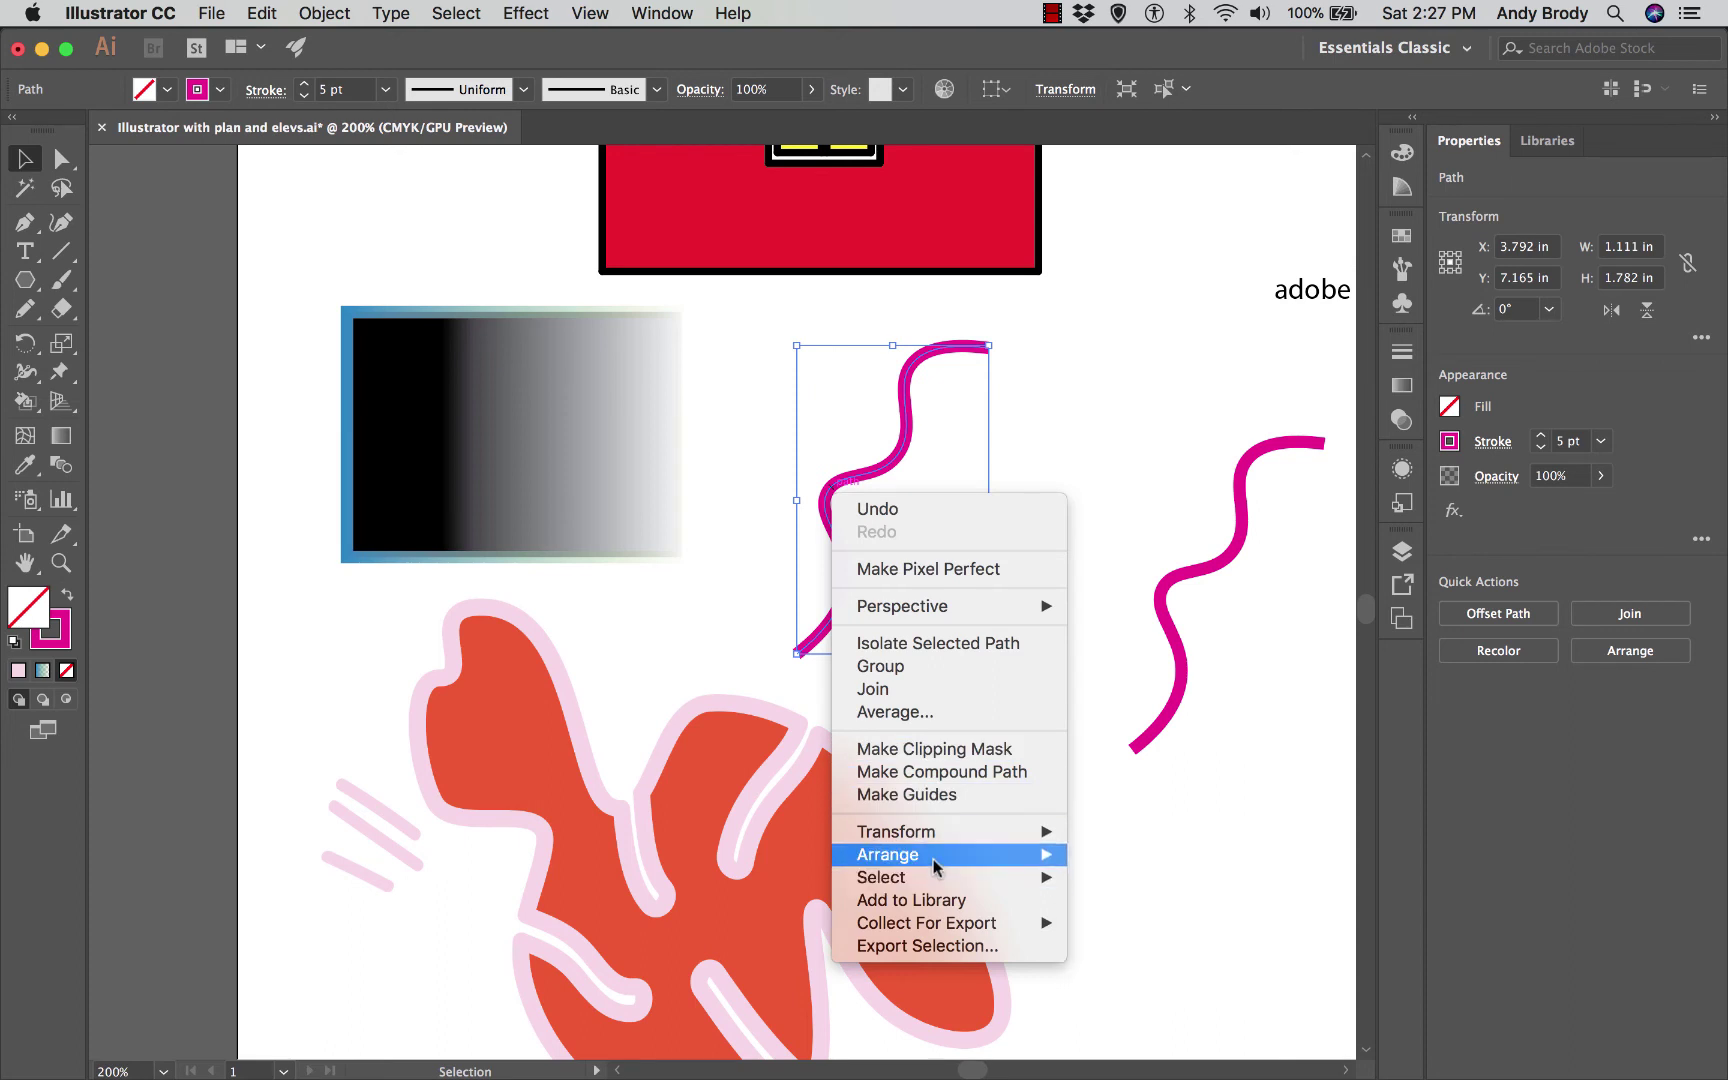
{"action": "mouse_move", "coordinate": [937, 862]}
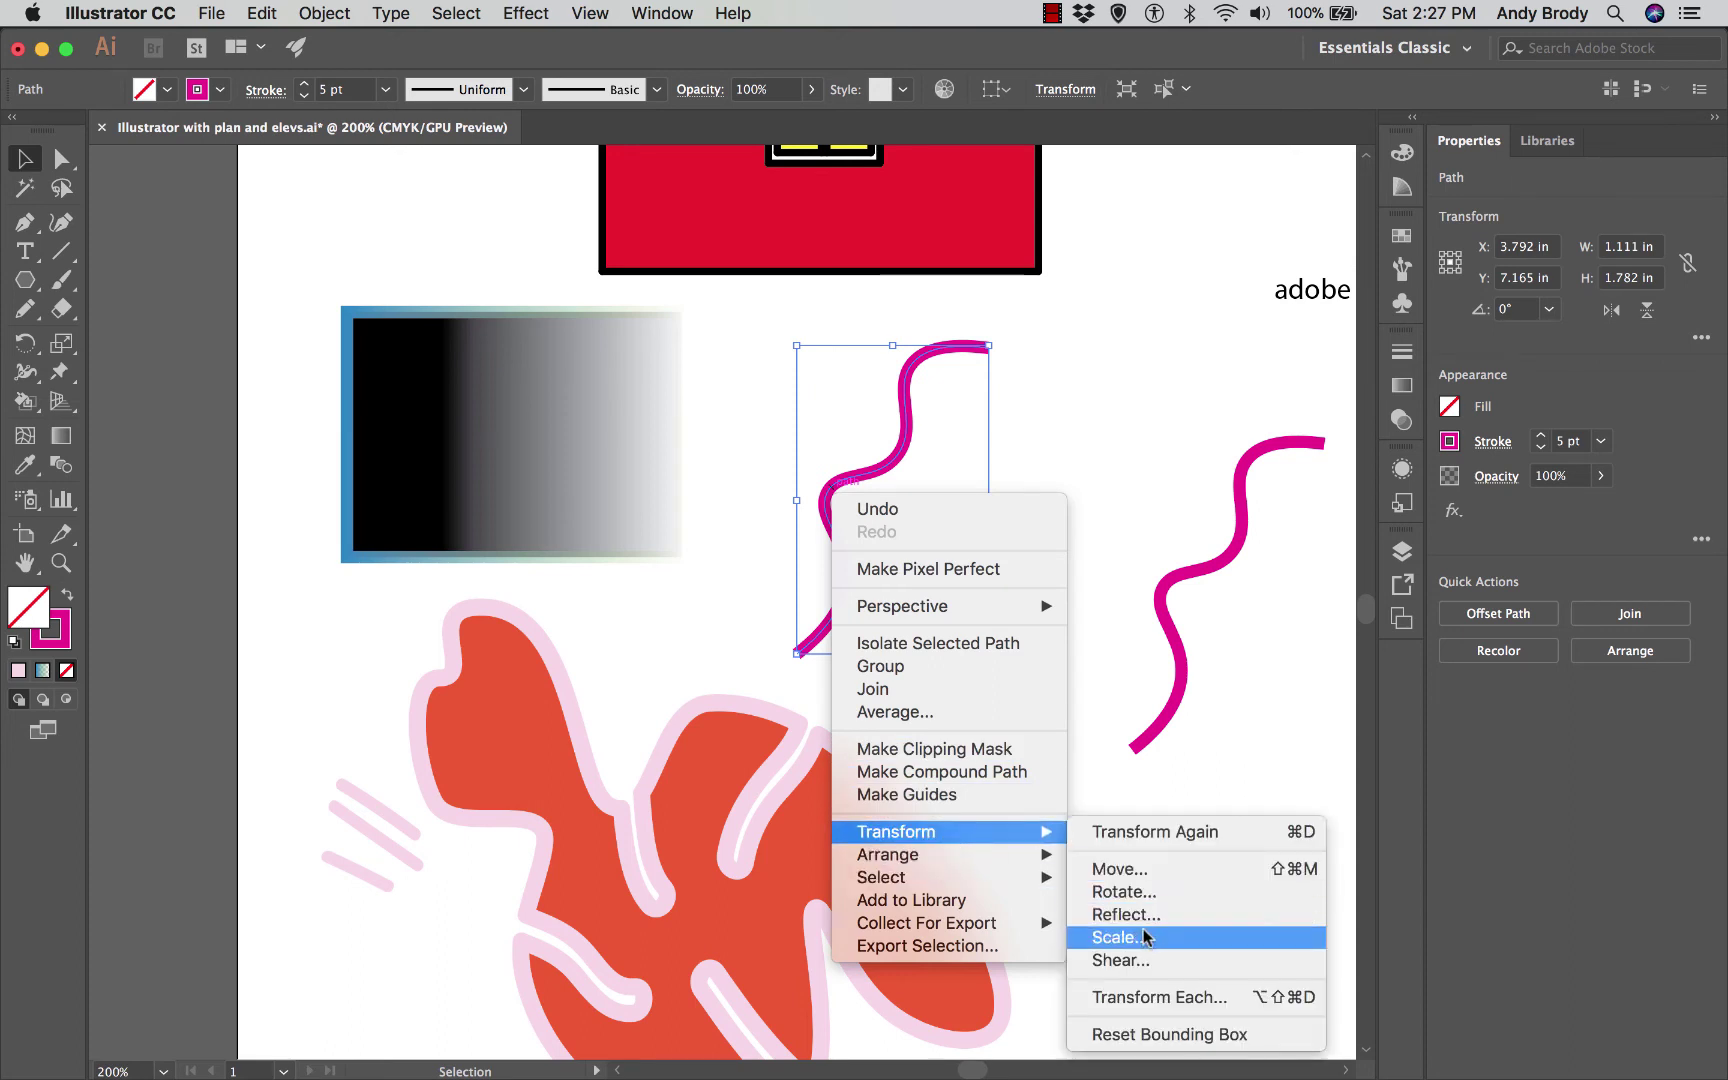
{"action": "left_click", "coordinate": [1142, 935]}
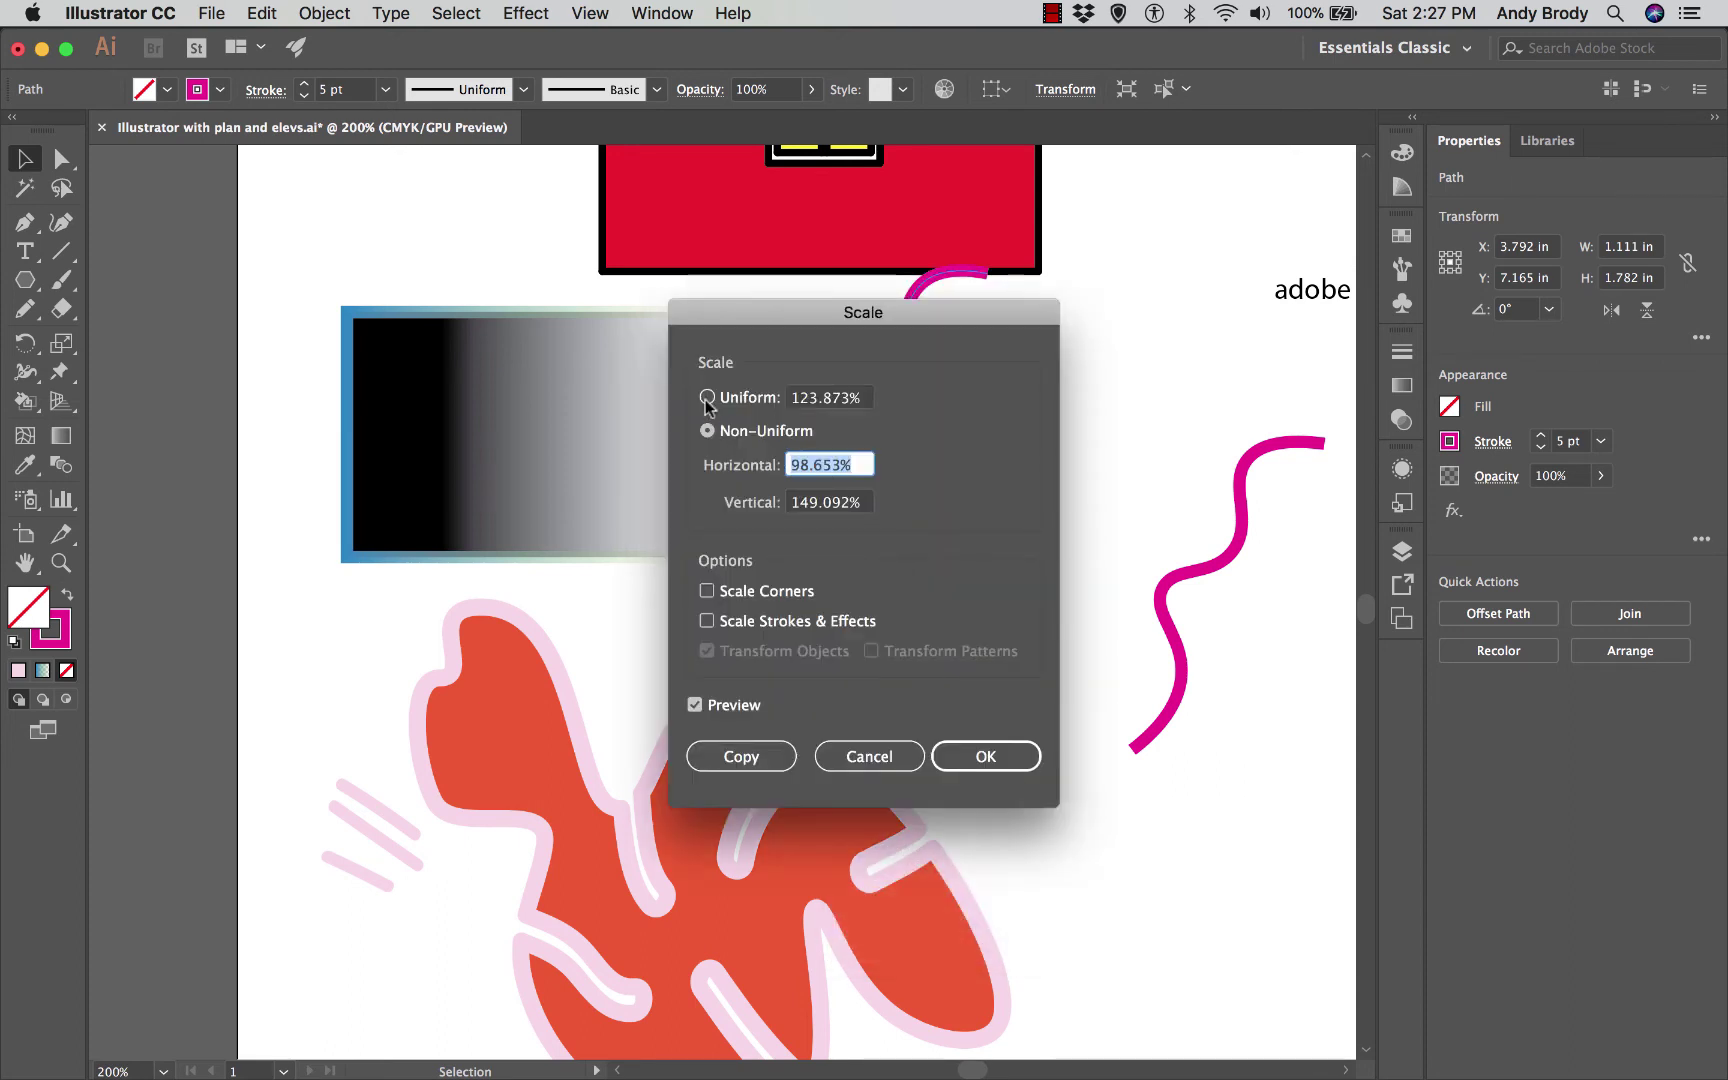
{"action": "left_click", "coordinate": [707, 398]}
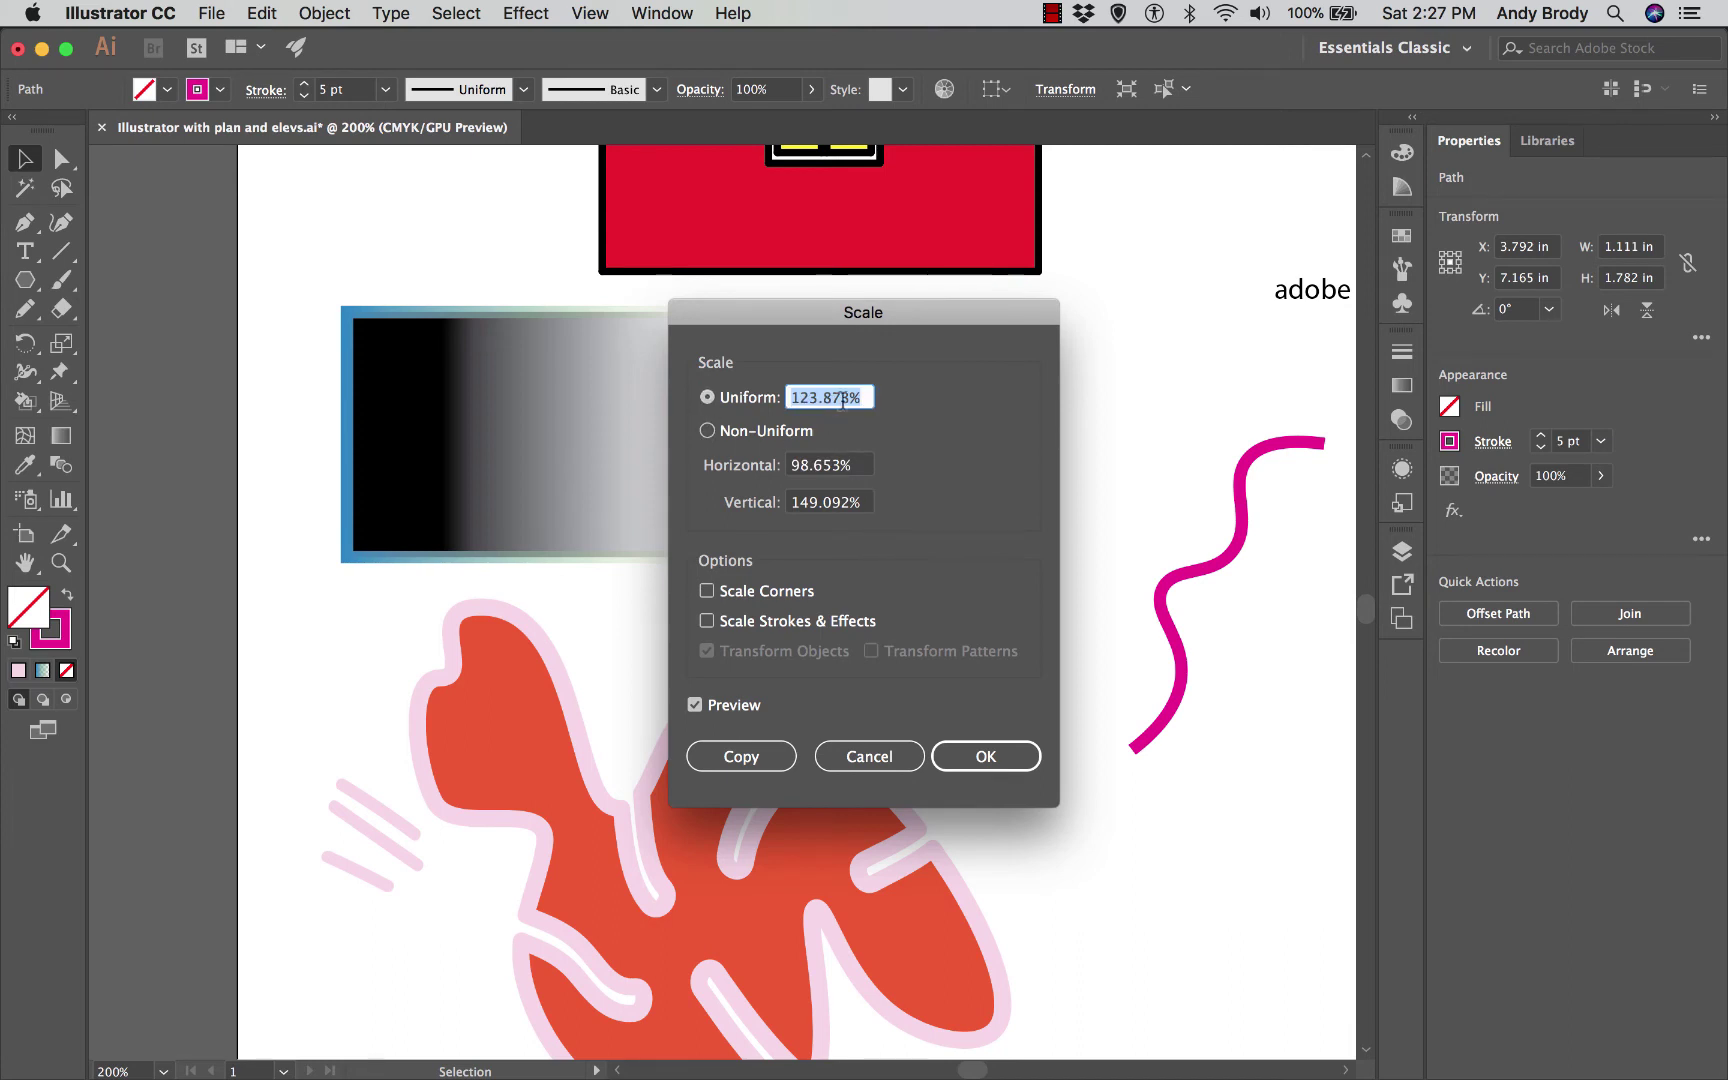
{"action": "type", "text": "50"}
{"action": "left_click_drag", "start_coordinate": [738, 310], "coordinate": [365, 222]}
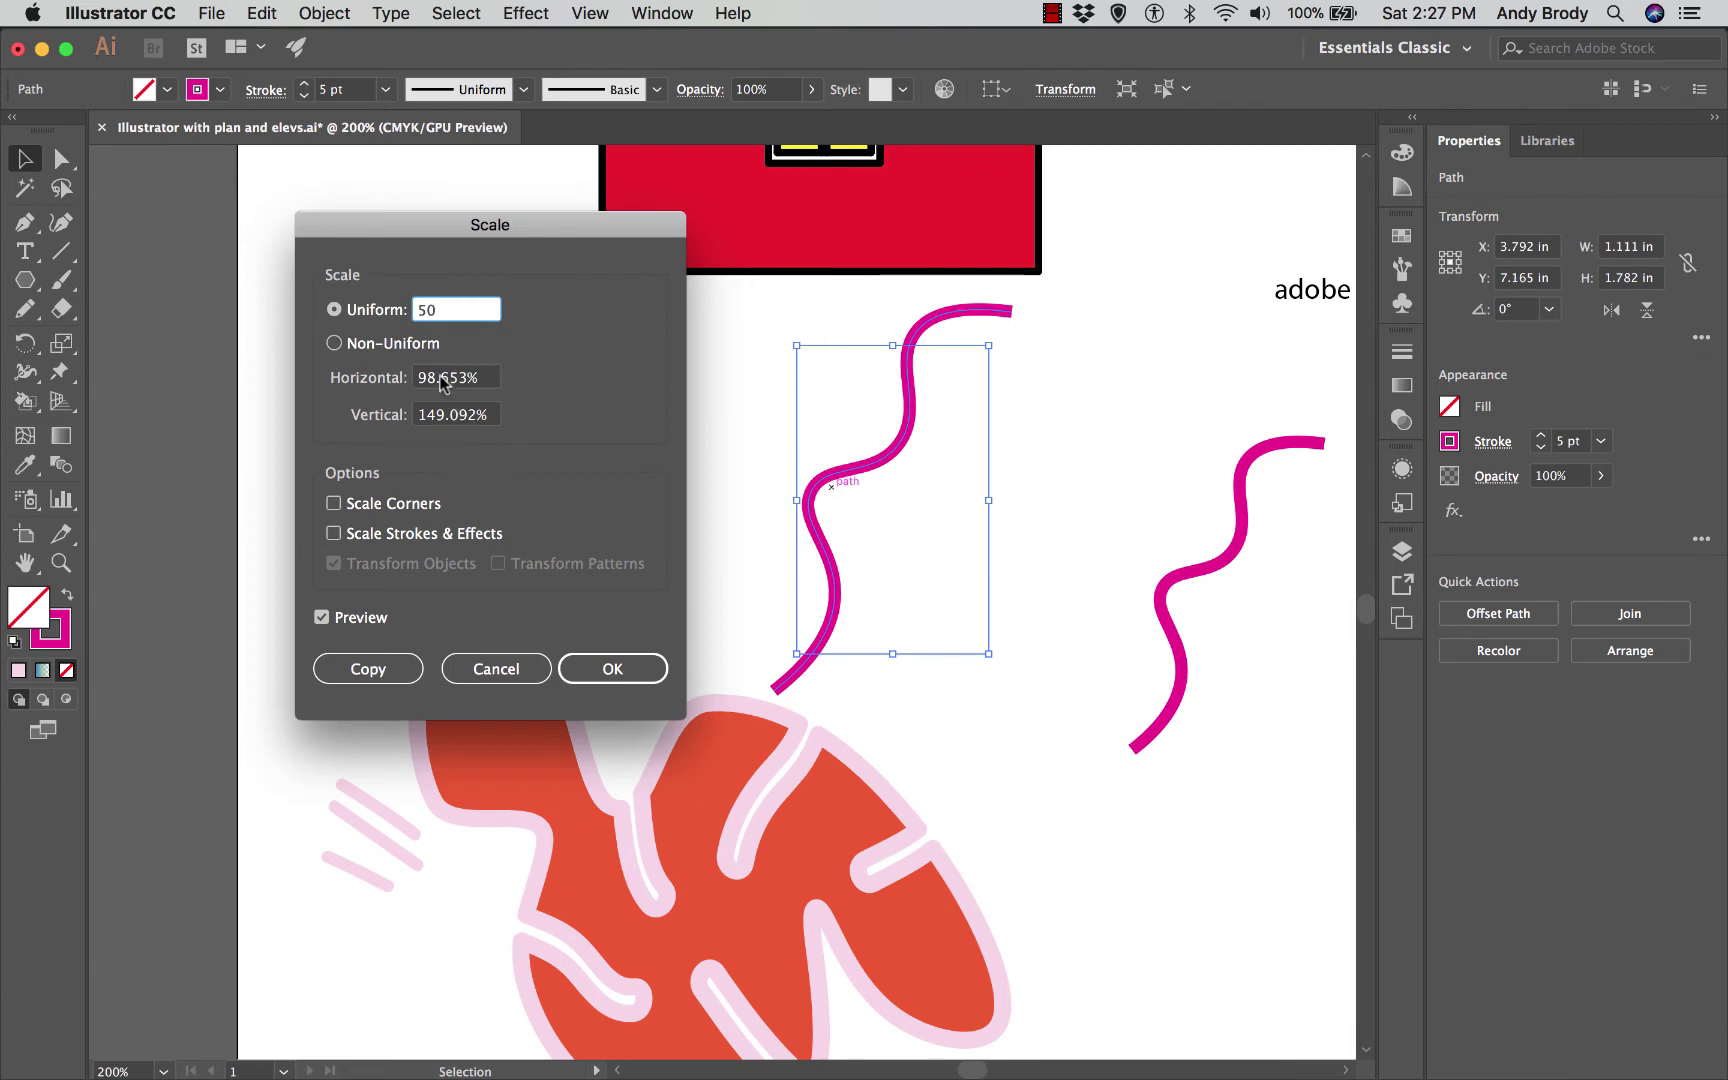
{"action": "left_click", "coordinate": [443, 379]}
{"action": "left_click", "coordinate": [600, 665]}
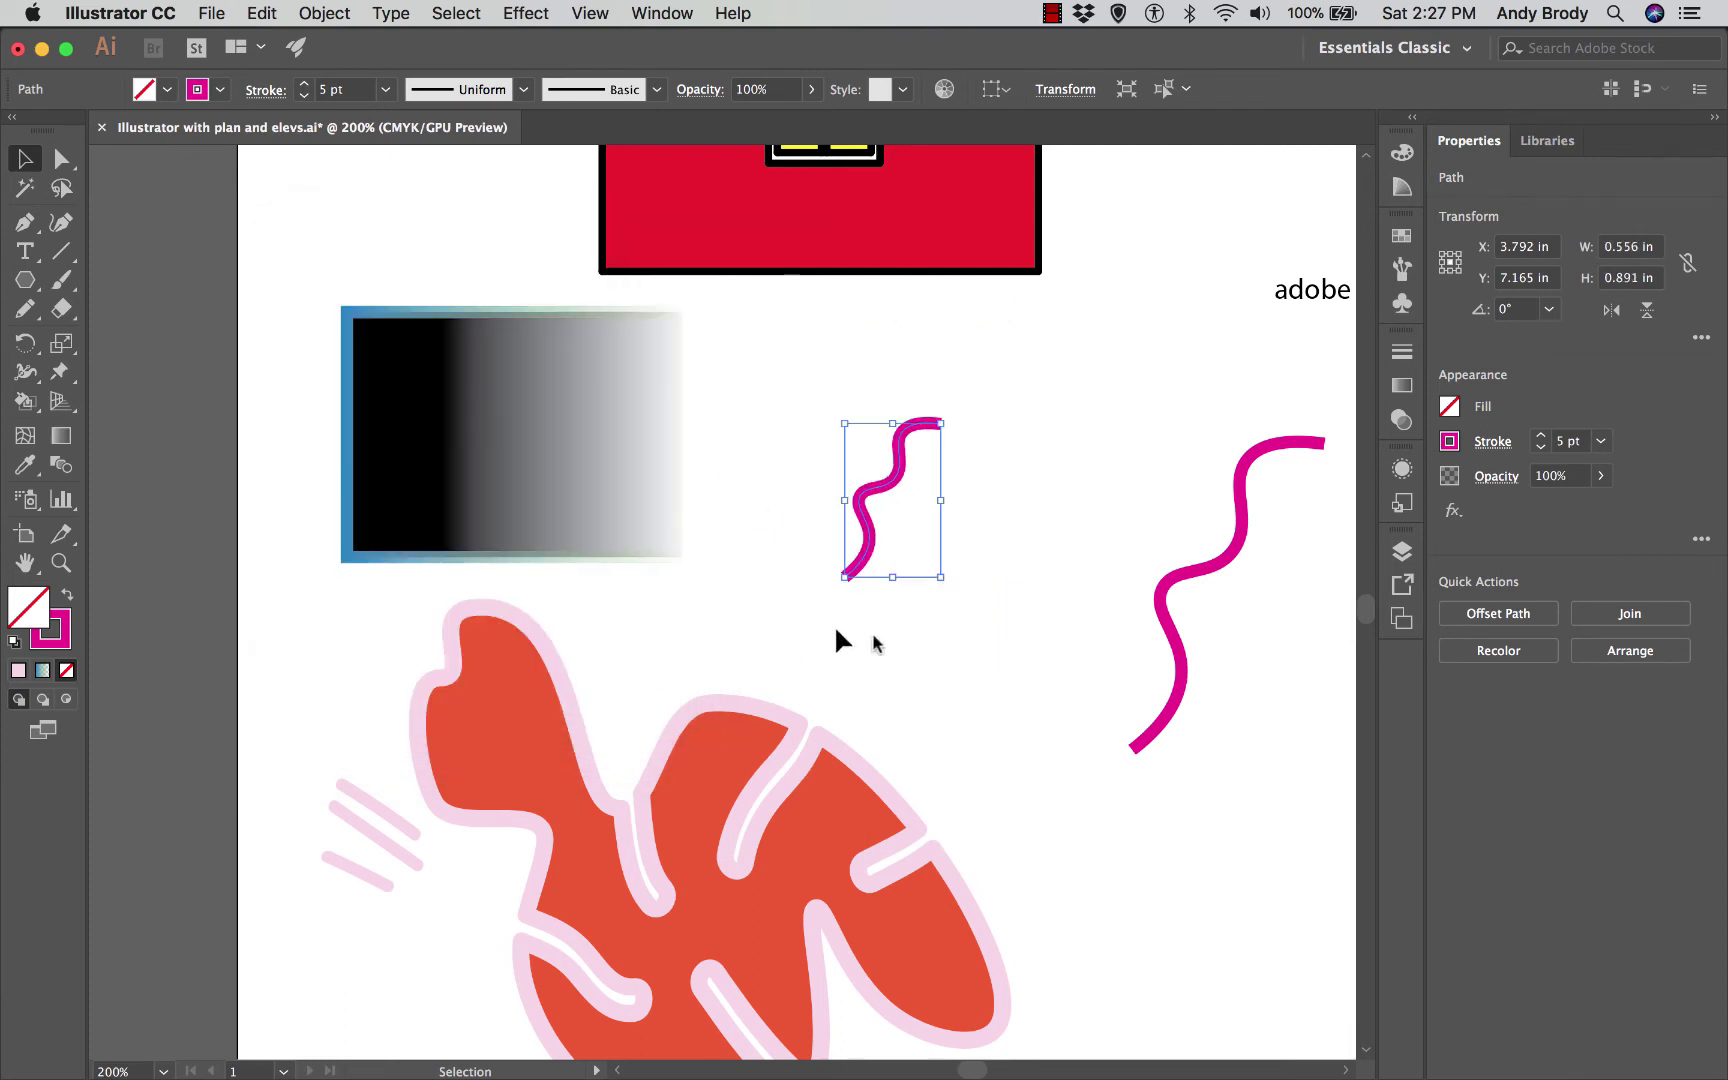
Step: Blend the small and large squiggles with spacing set to 12 specified steps
{"action": "left_click", "coordinate": [1018, 663]}
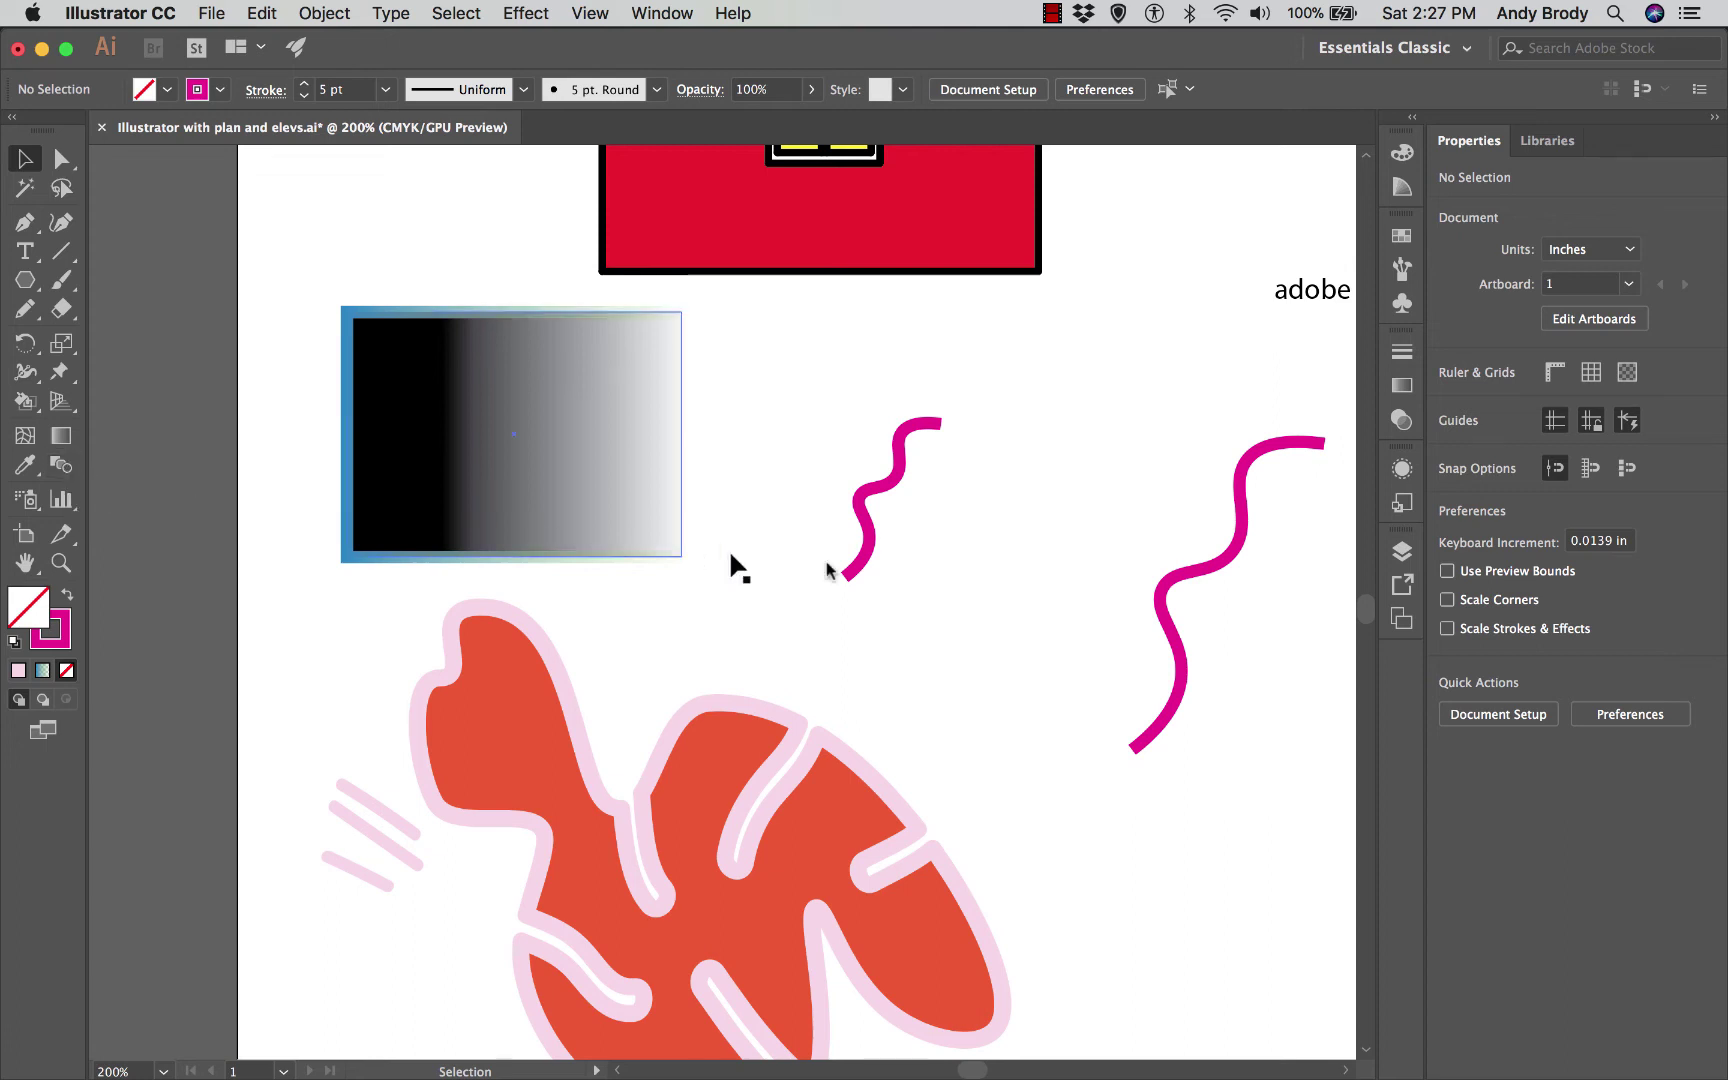
{"action": "mouse_move", "coordinate": [1218, 620]}
{"action": "left_mouse_down"}
{"action": "mouse_move", "coordinate": [895, 522]}
{"action": "mouse_move", "coordinate": [880, 501]}
{"action": "left_mouse_up"}
{"action": "left_click", "coordinate": [1135, 605]}
{"action": "left_click", "coordinate": [1168, 595]}
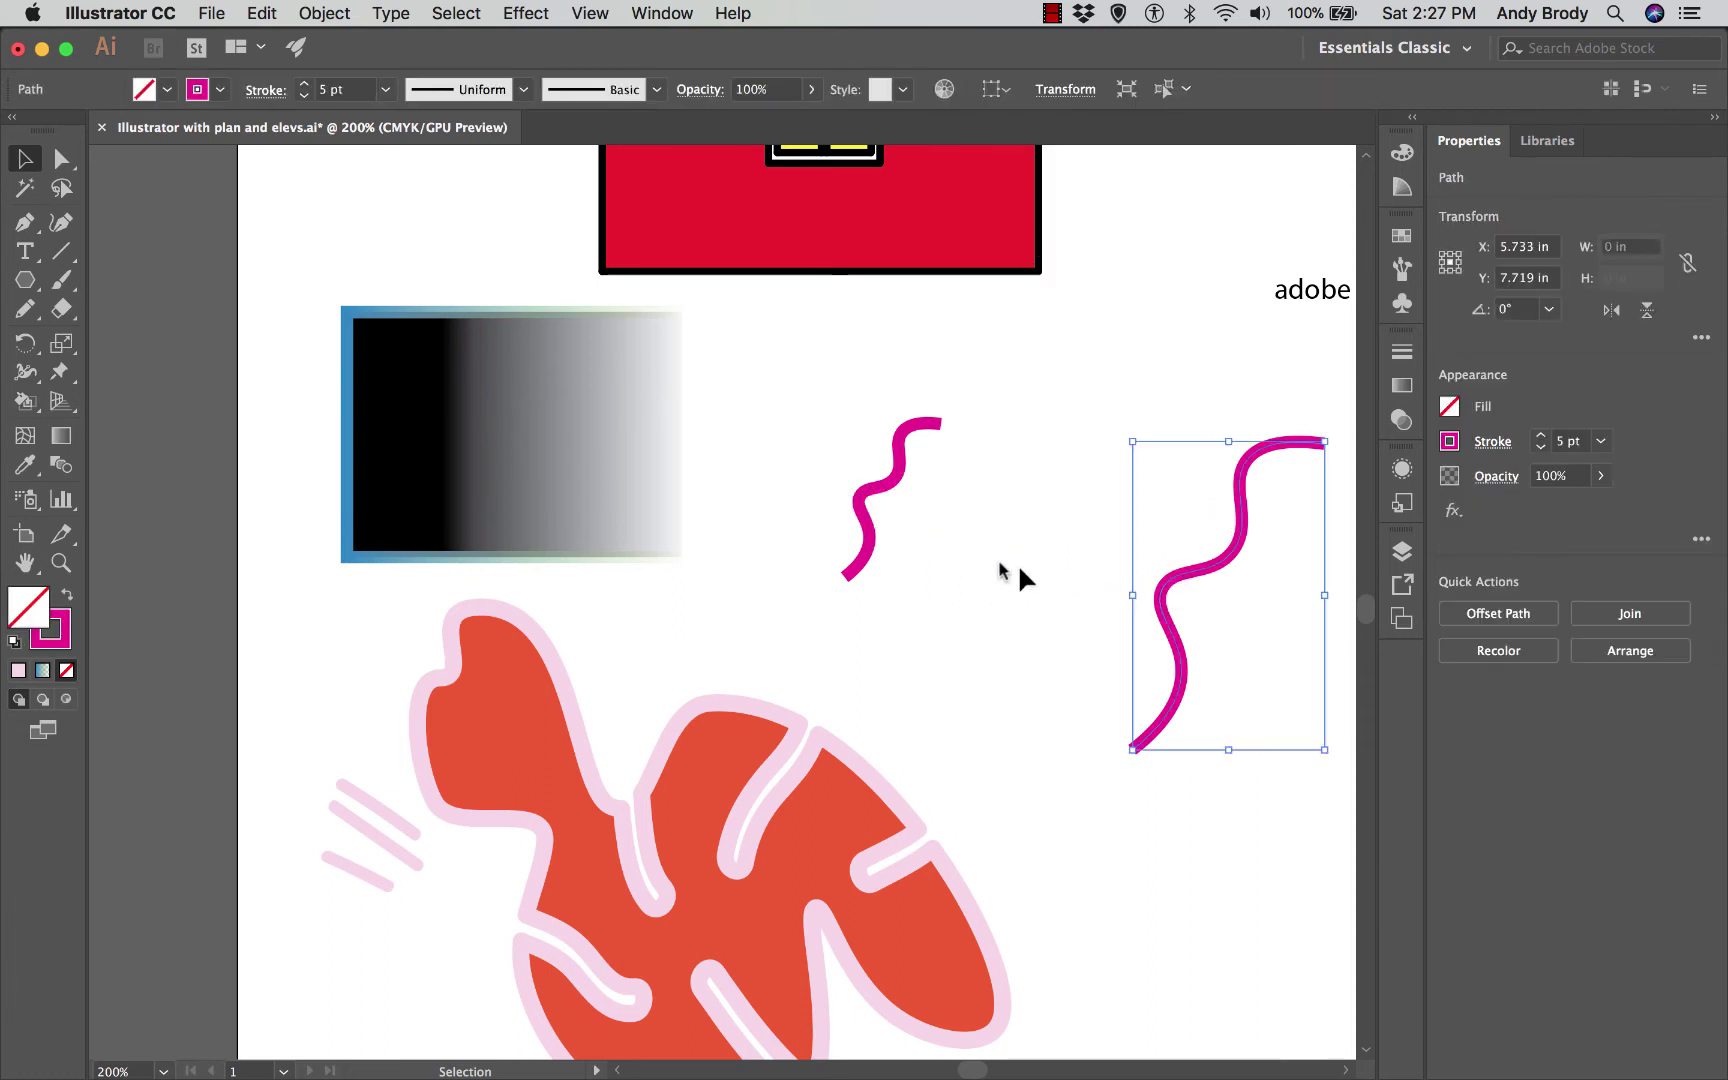
{"action": "left_click", "coordinate": [867, 503], "text": "shift"}
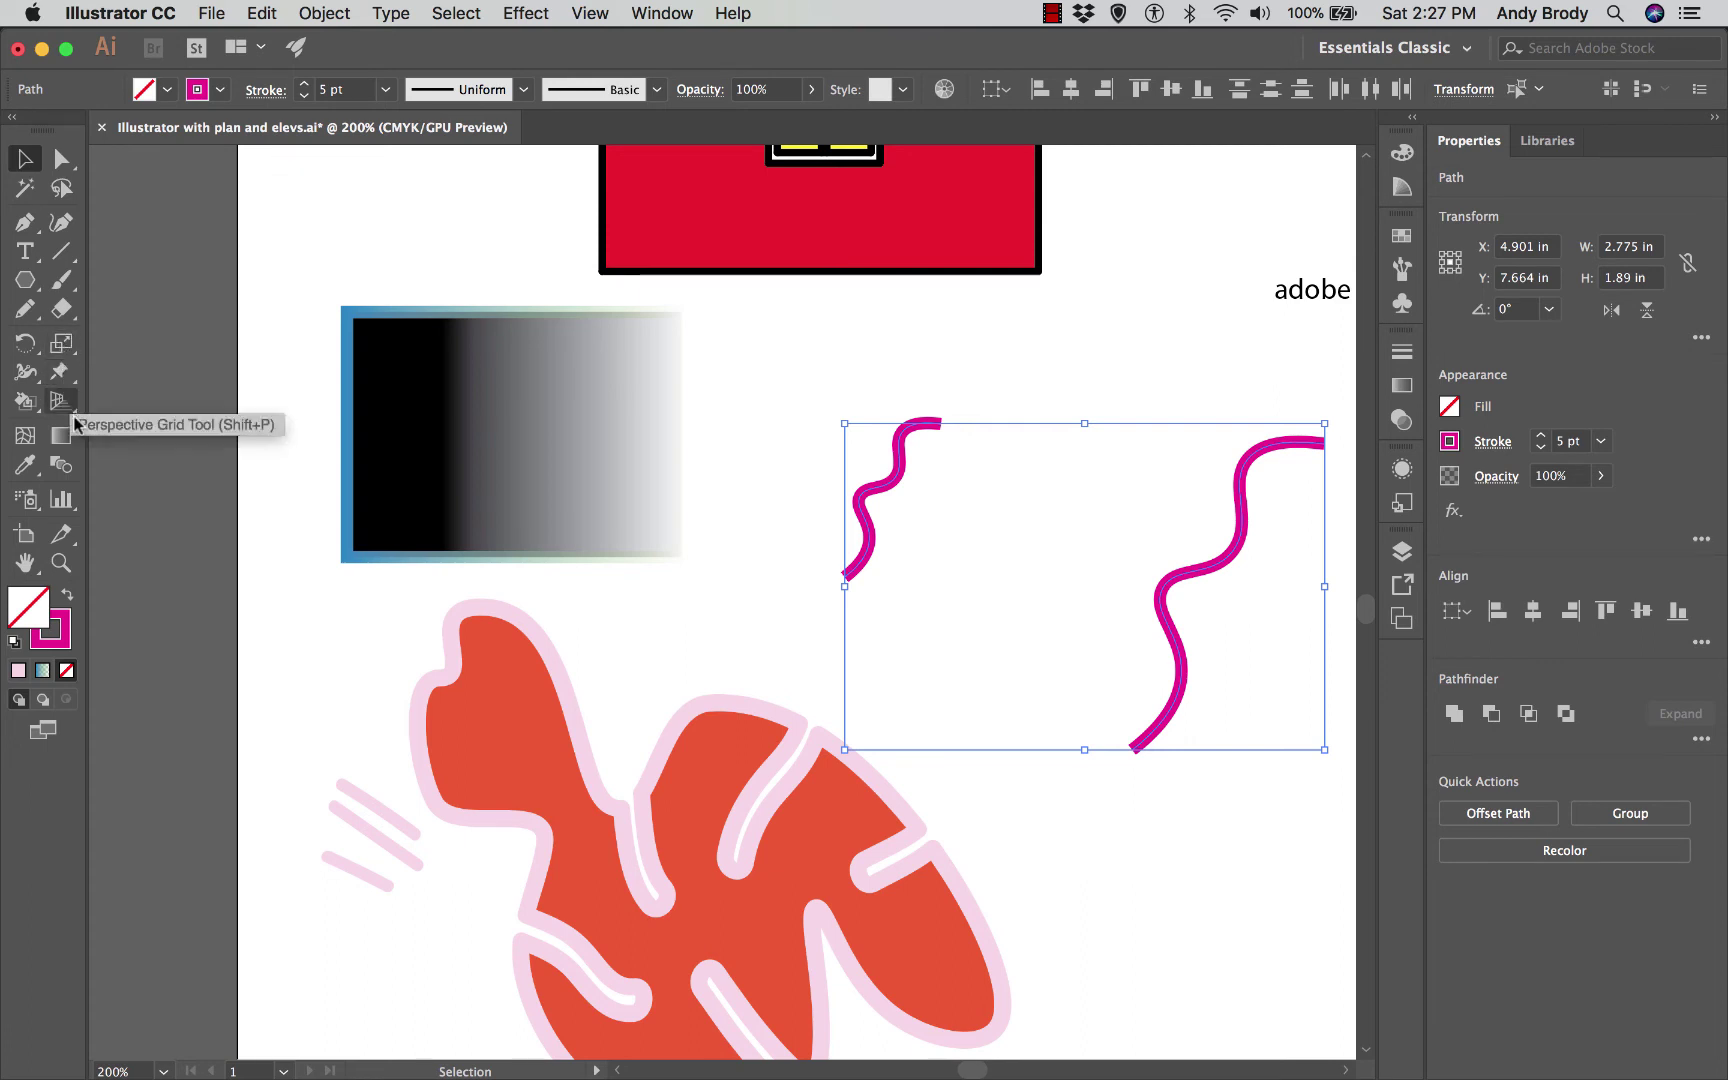
{"action": "left_click", "coordinate": [62, 468]}
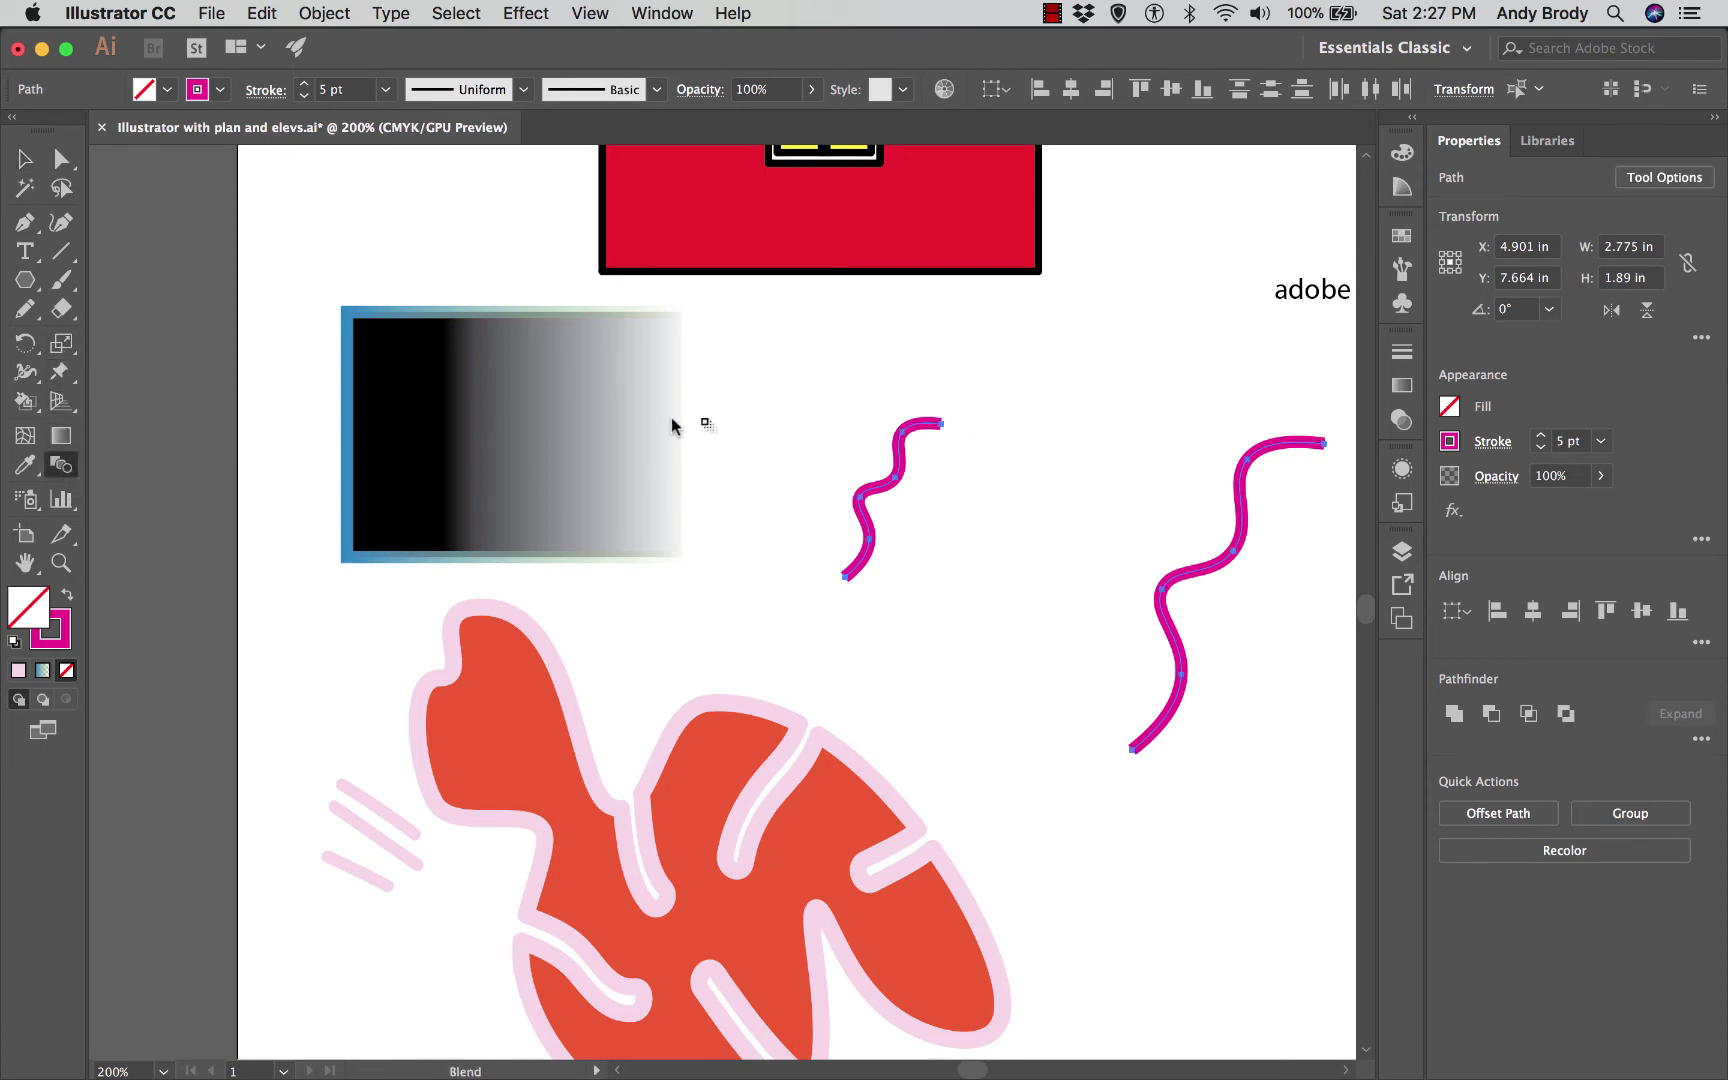
{"action": "double_click", "coordinate": [62, 468]}
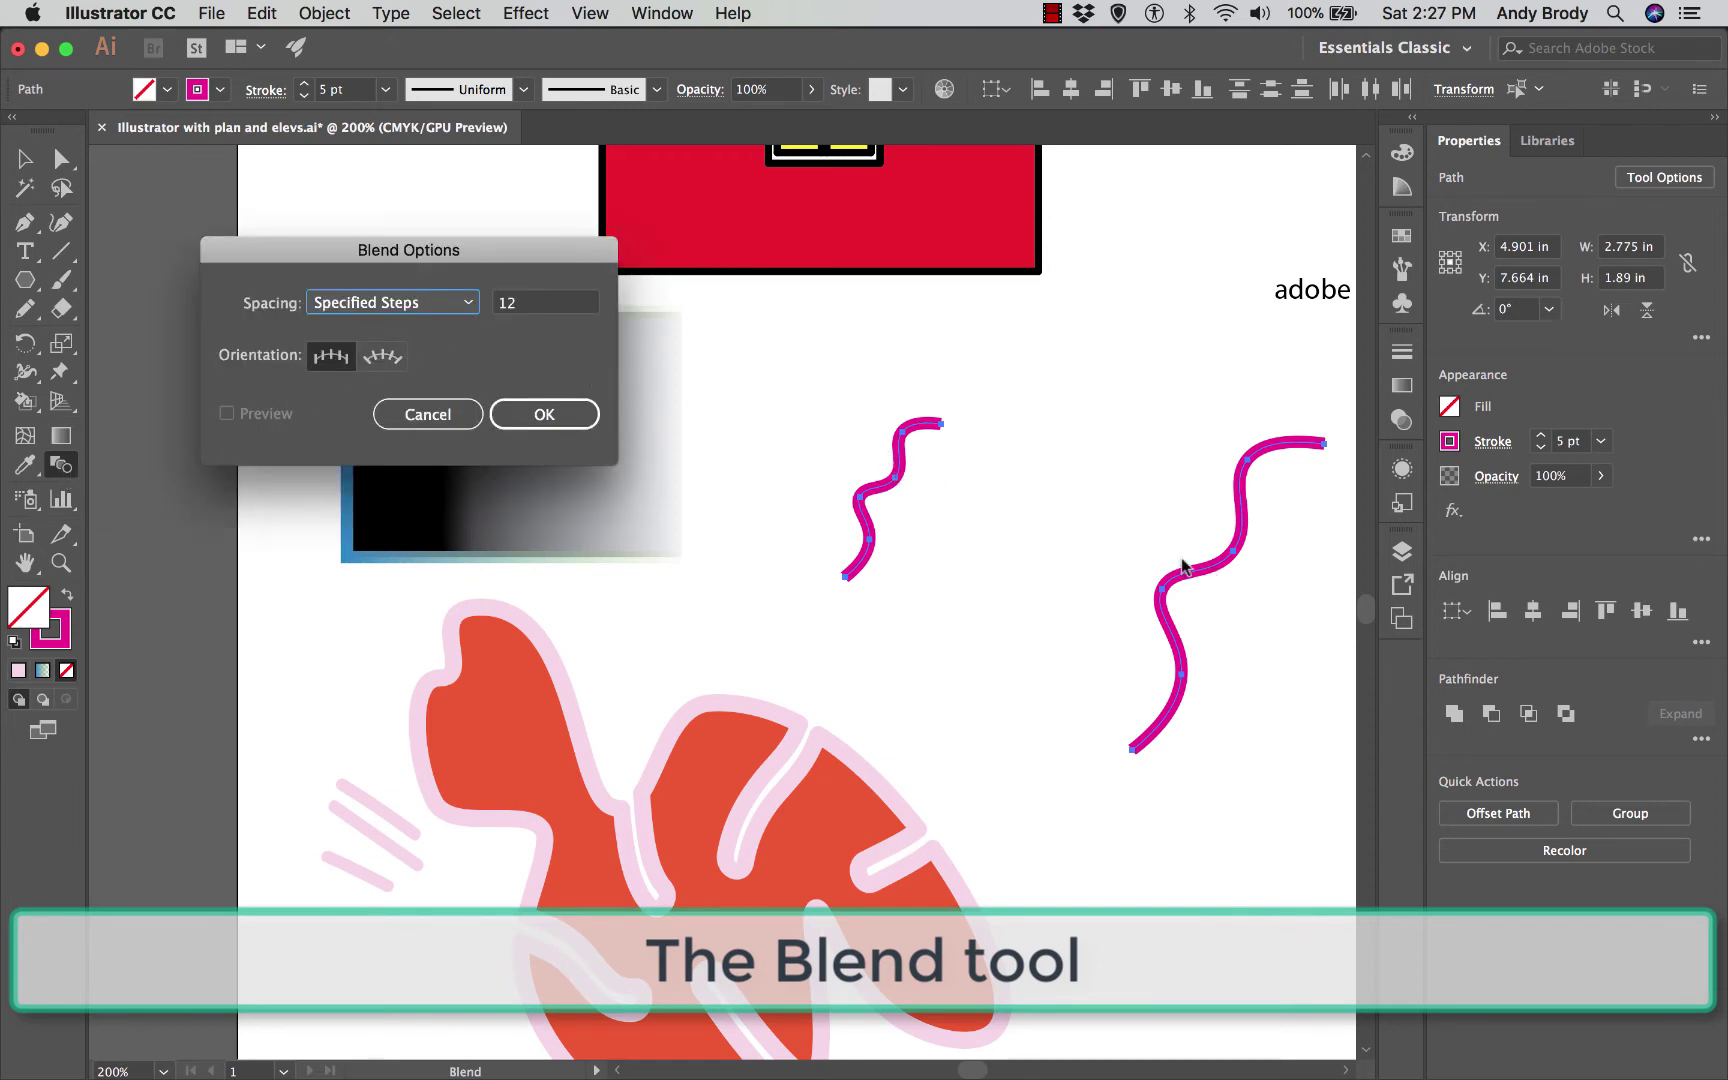
{"action": "left_click", "coordinate": [466, 305]}
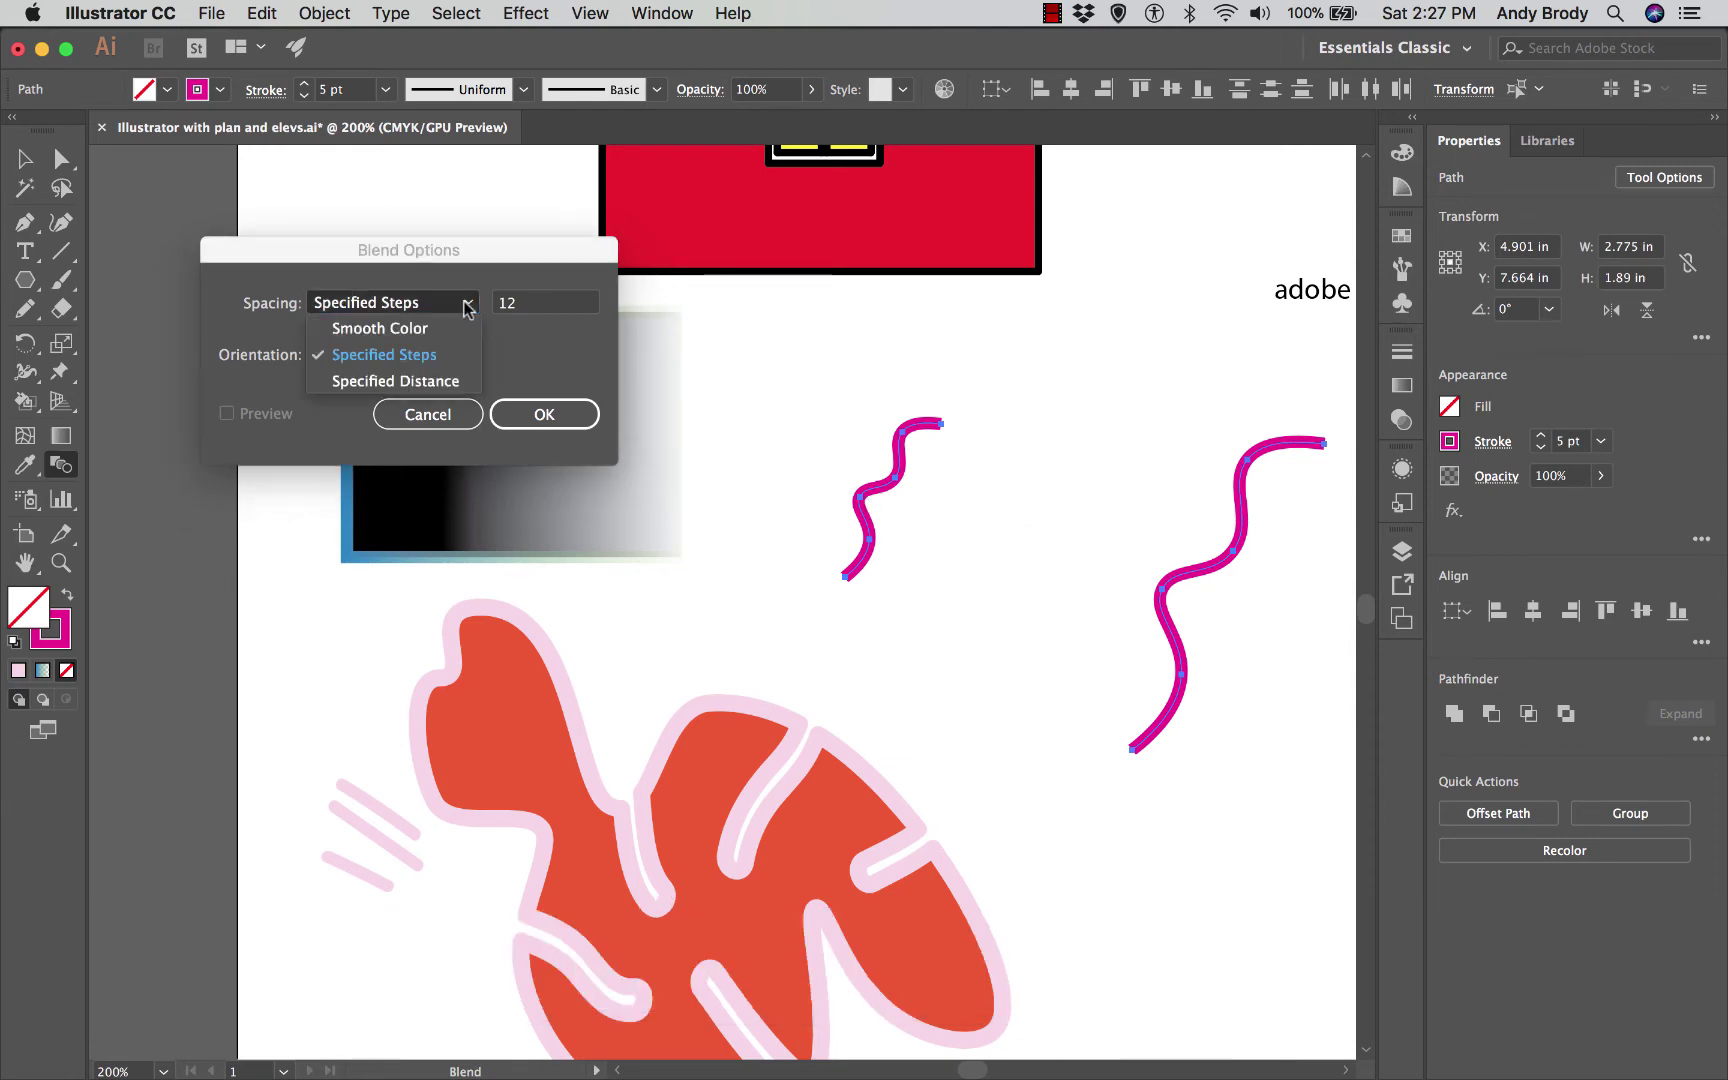
{"action": "left_click", "coordinate": [447, 376]}
{"action": "left_click", "coordinate": [568, 424]}
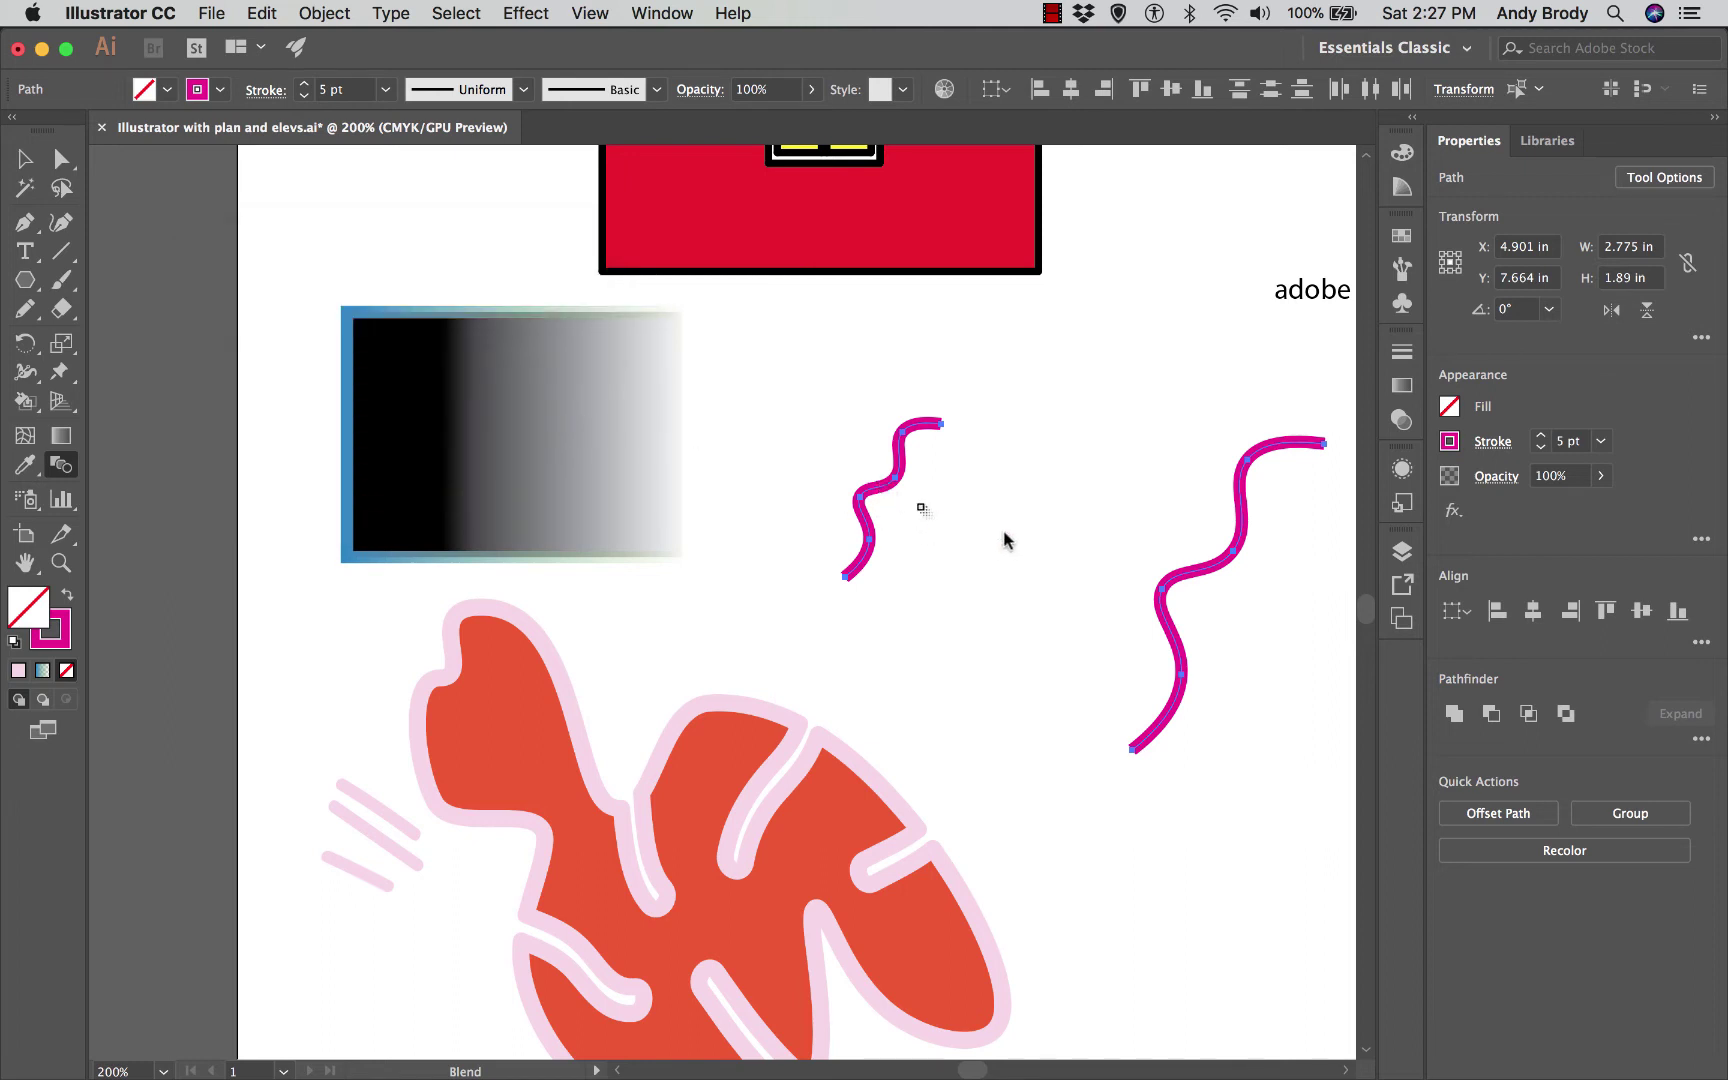
{"action": "left_click", "coordinate": [1173, 582]}
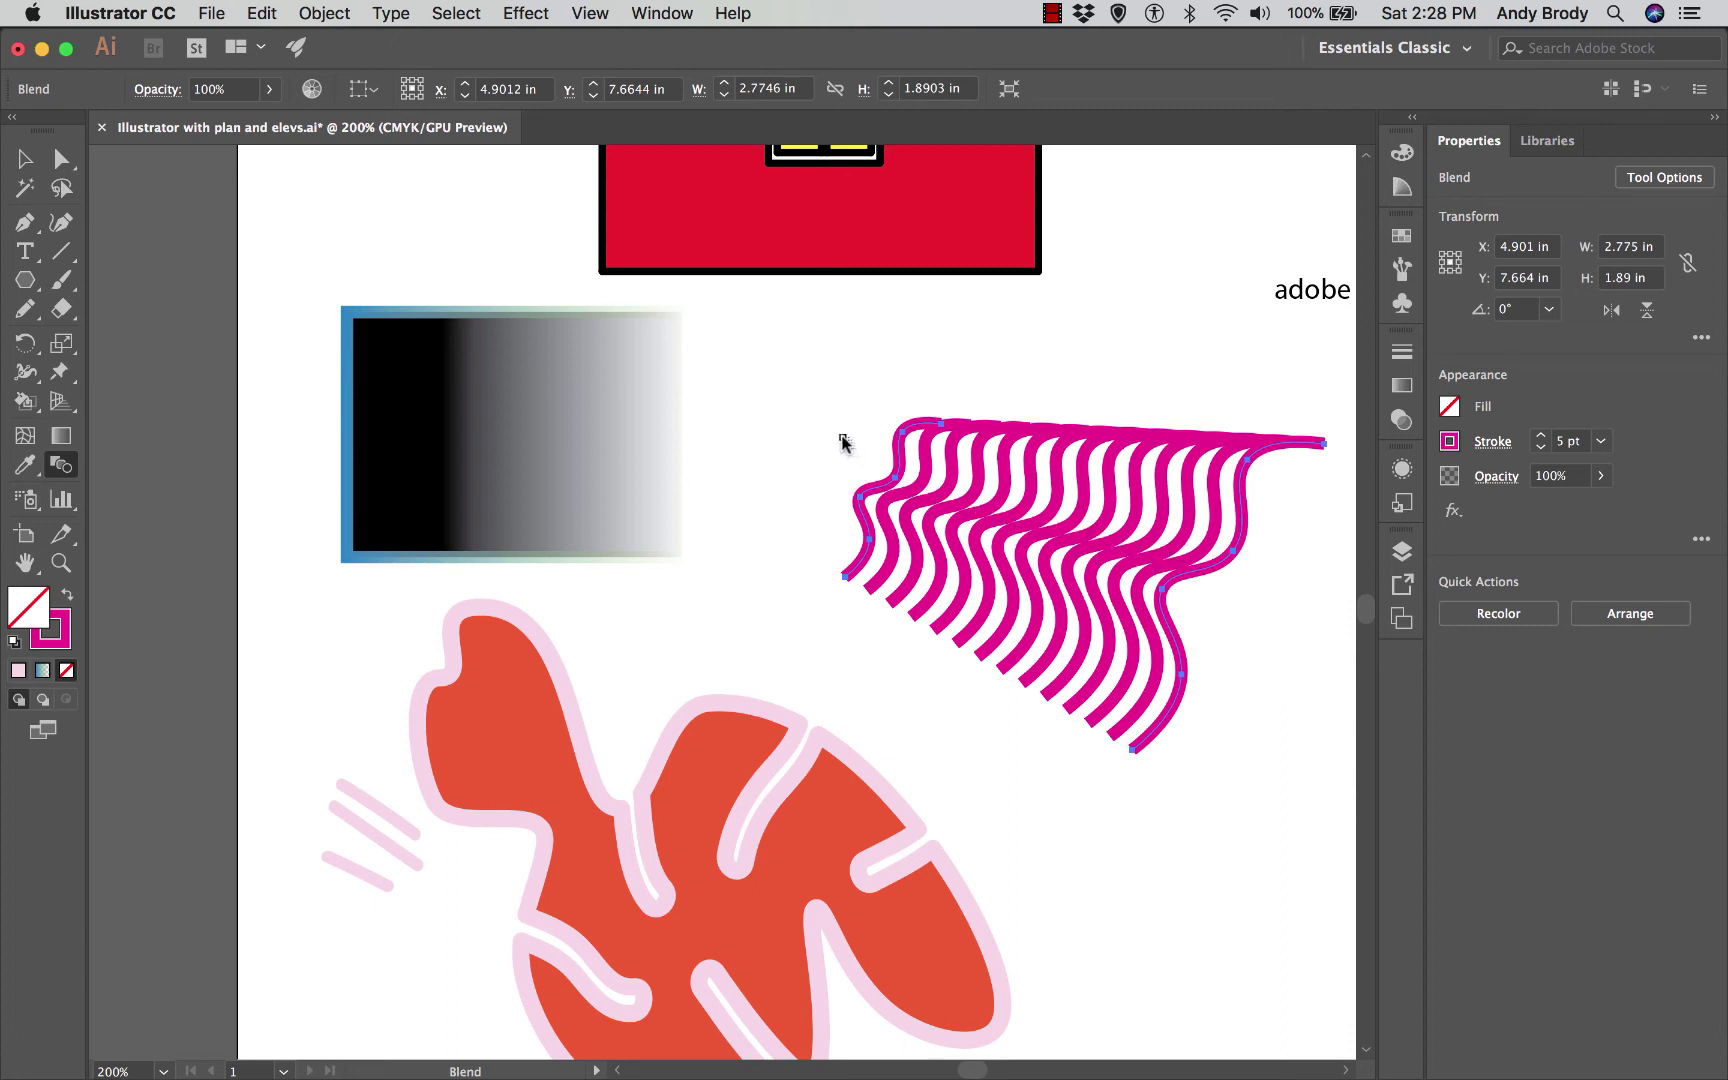
Step: Place four Puppet Warp pins on the red shape: upper-left lobe, lower centre, upper centre and right lobe
{"action": "scroll", "coordinate": [775, 642], "scroll_direction": "down", "scroll_amount": 5}
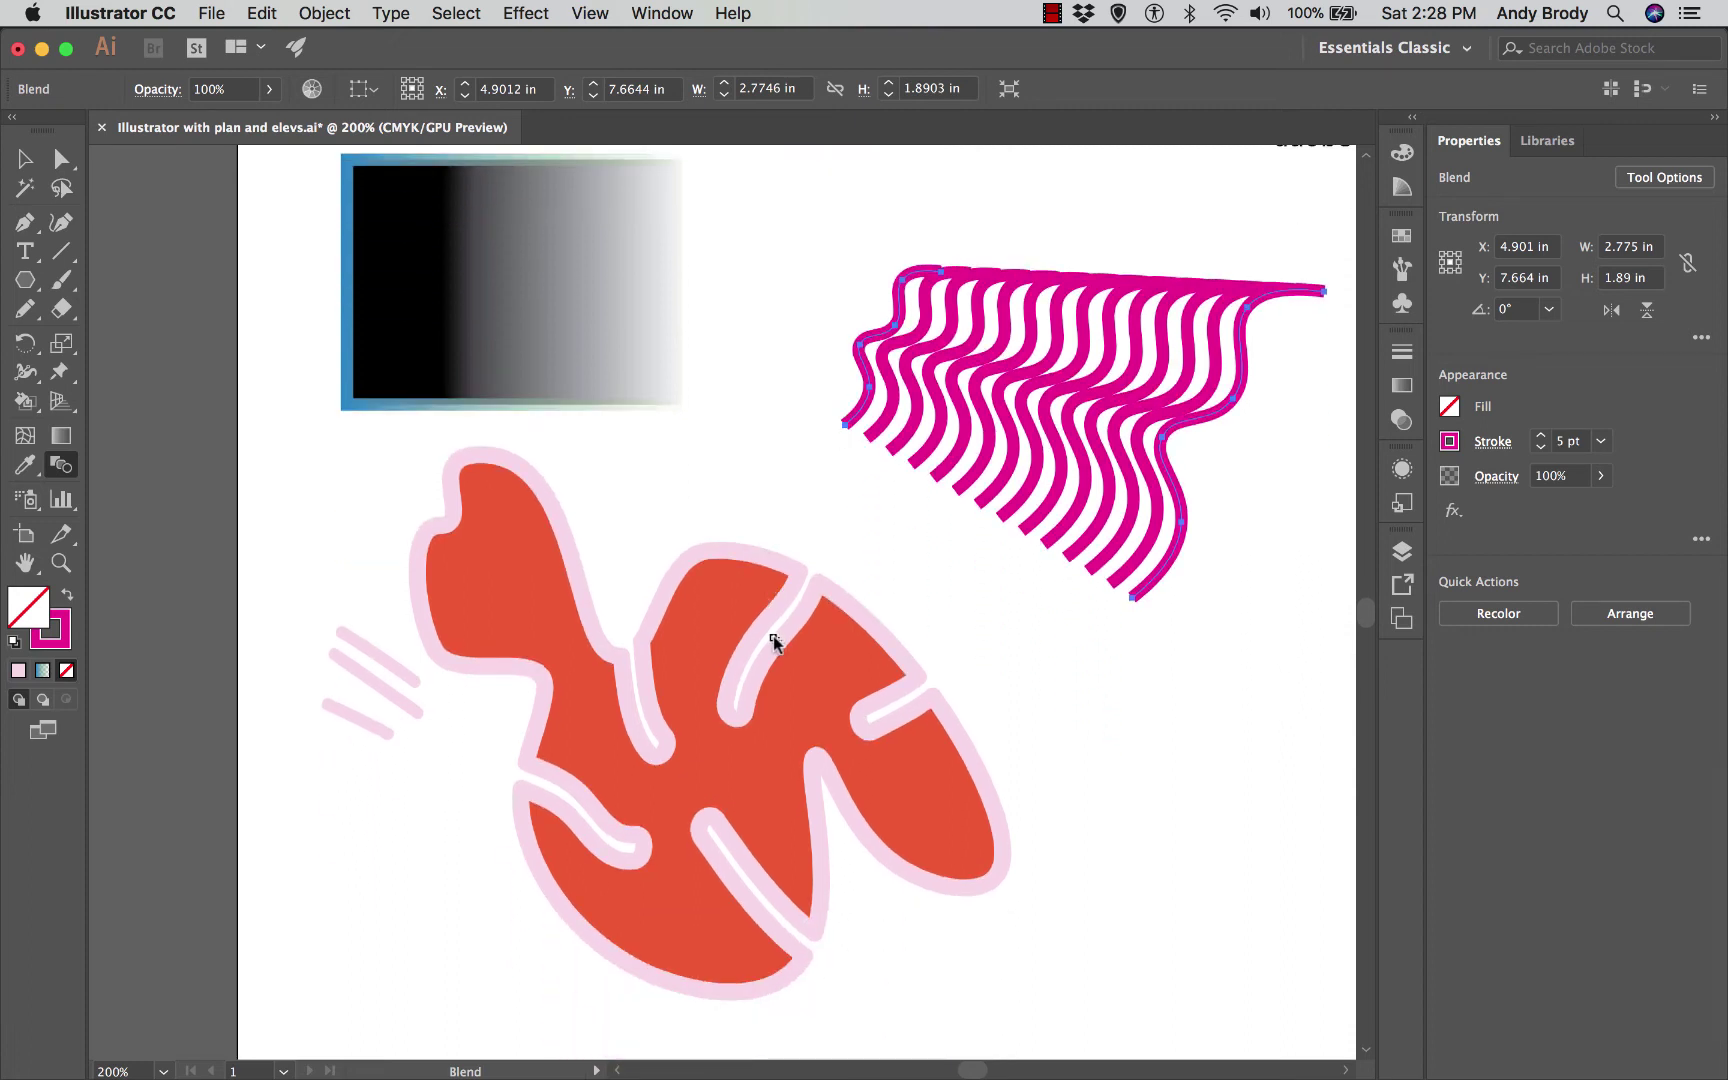
{"action": "left_click", "coordinate": [61, 158]}
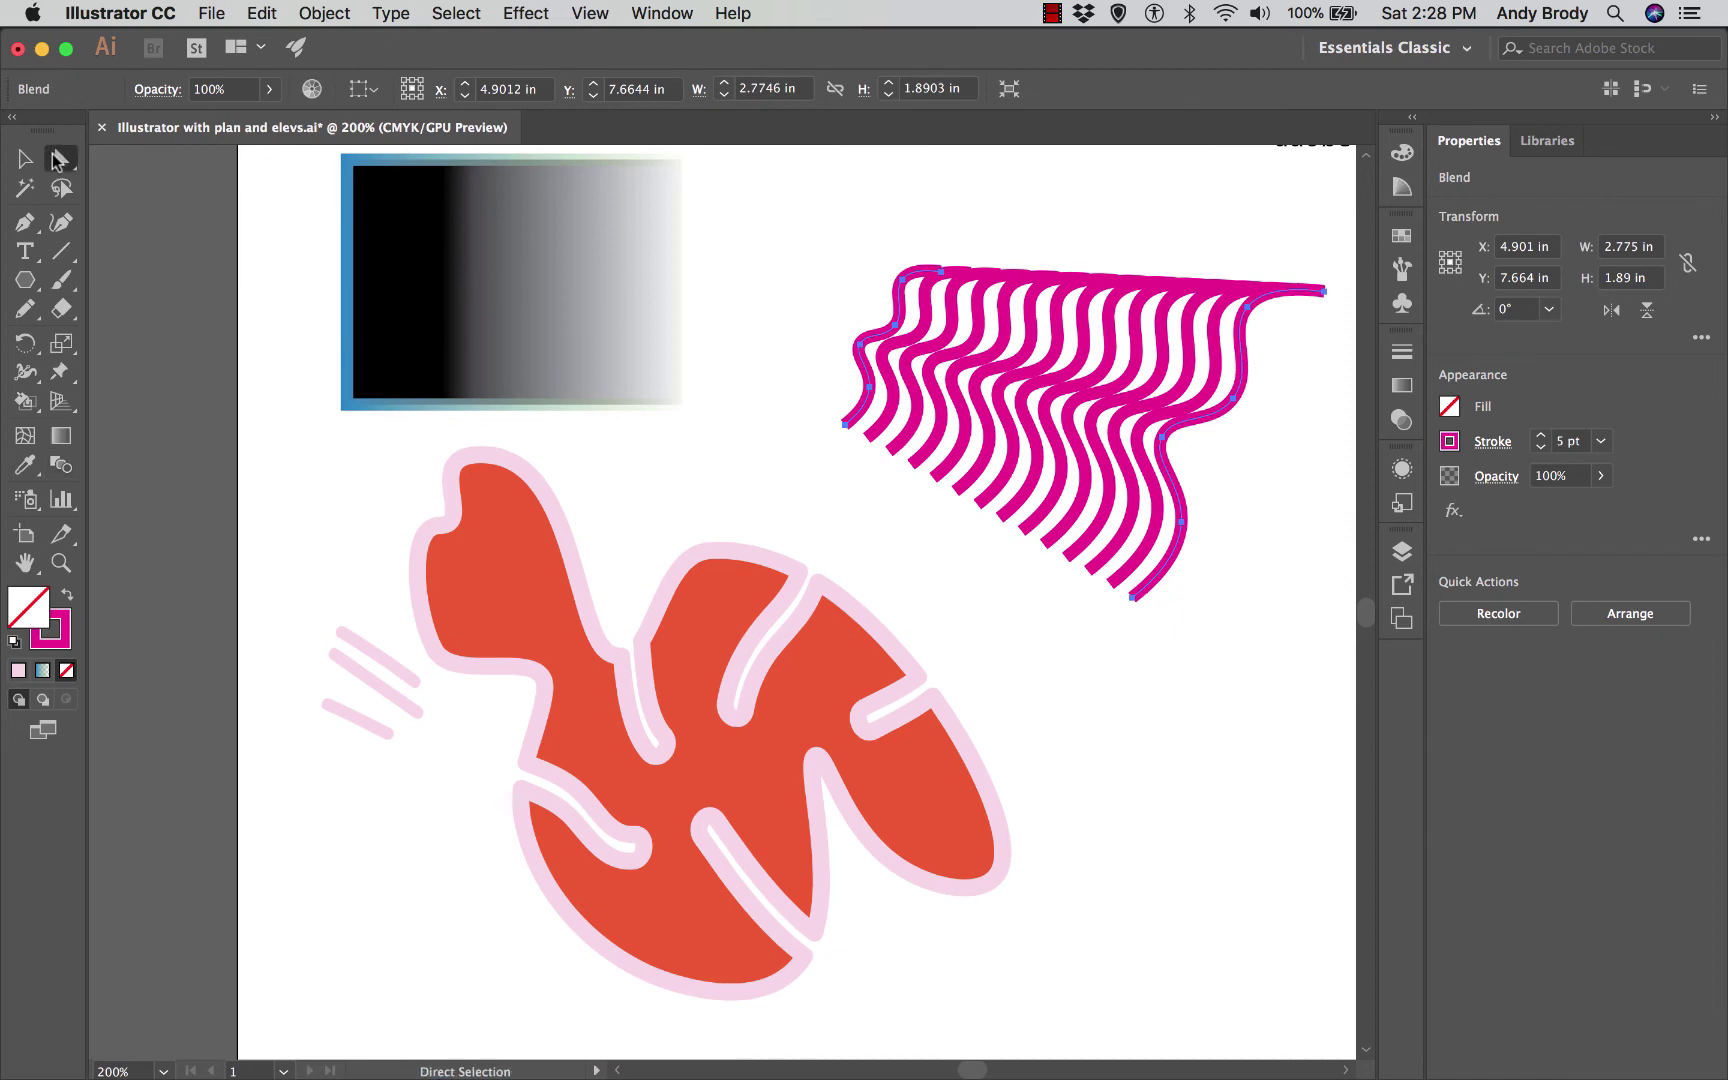
{"action": "left_click", "coordinate": [24, 158]}
{"action": "left_click", "coordinate": [662, 668]}
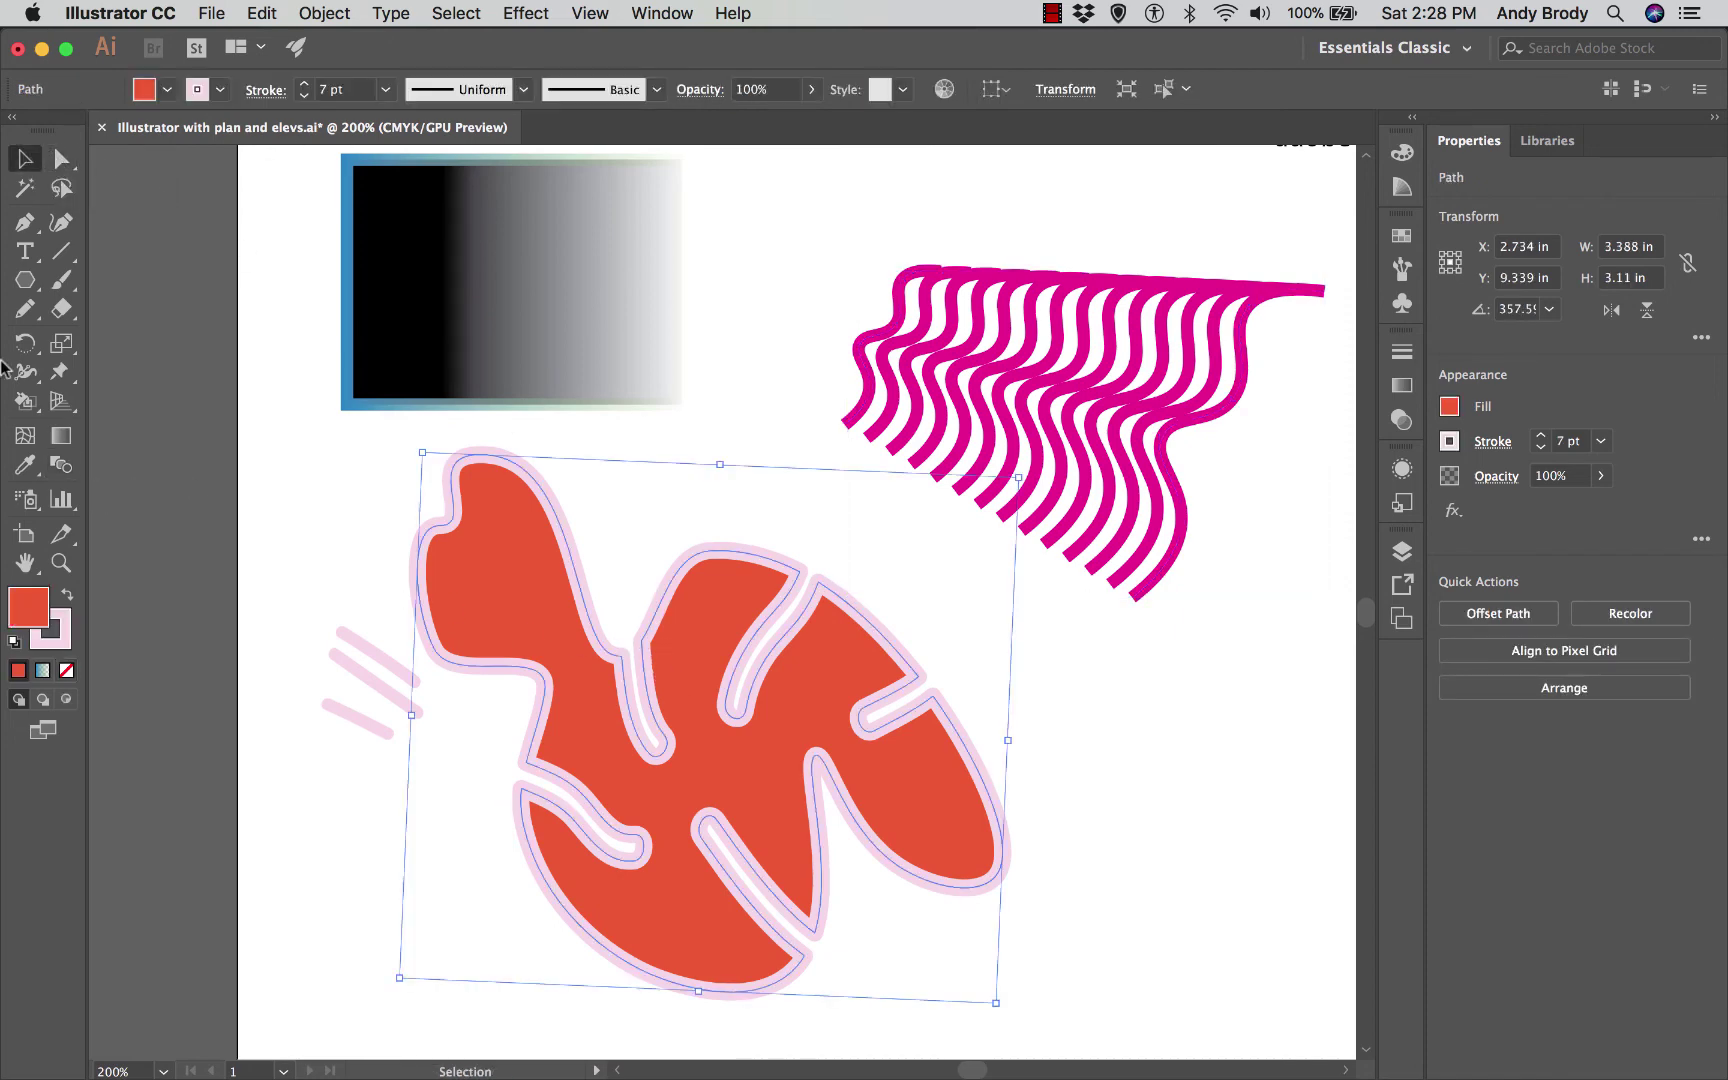
{"action": "left_click", "coordinate": [60, 375]}
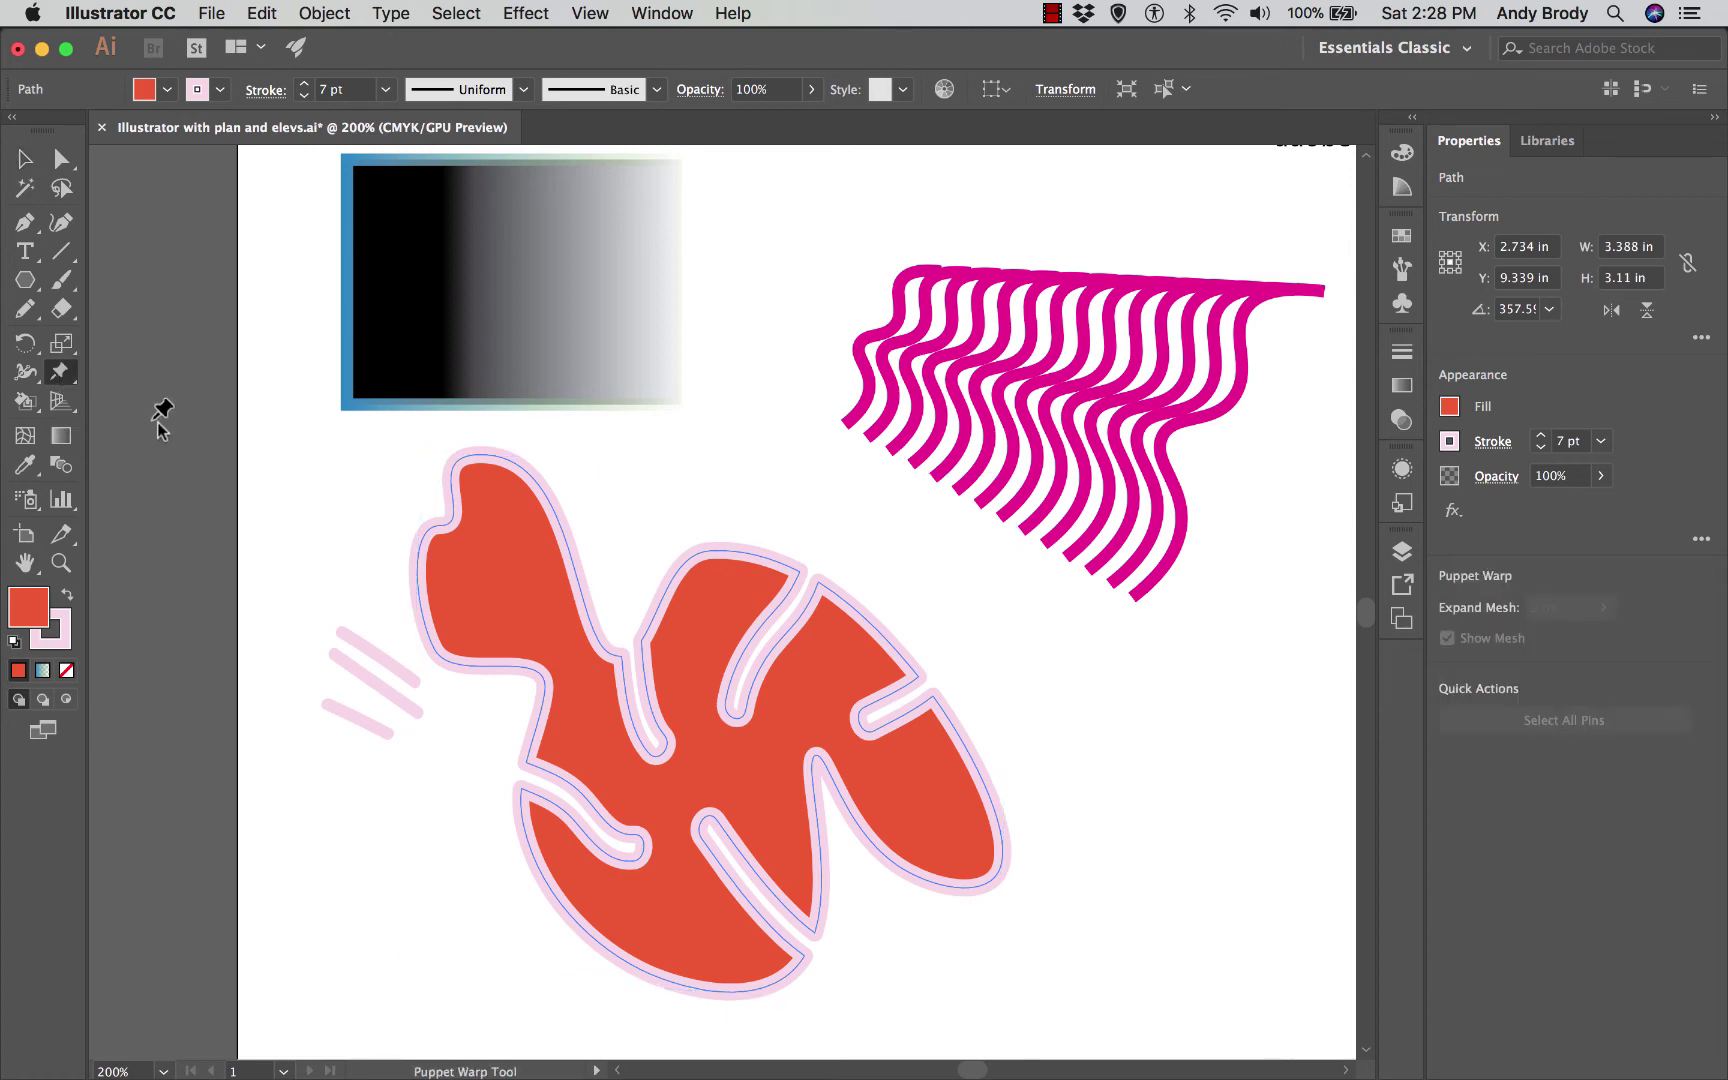
{"action": "left_click", "coordinate": [504, 587]}
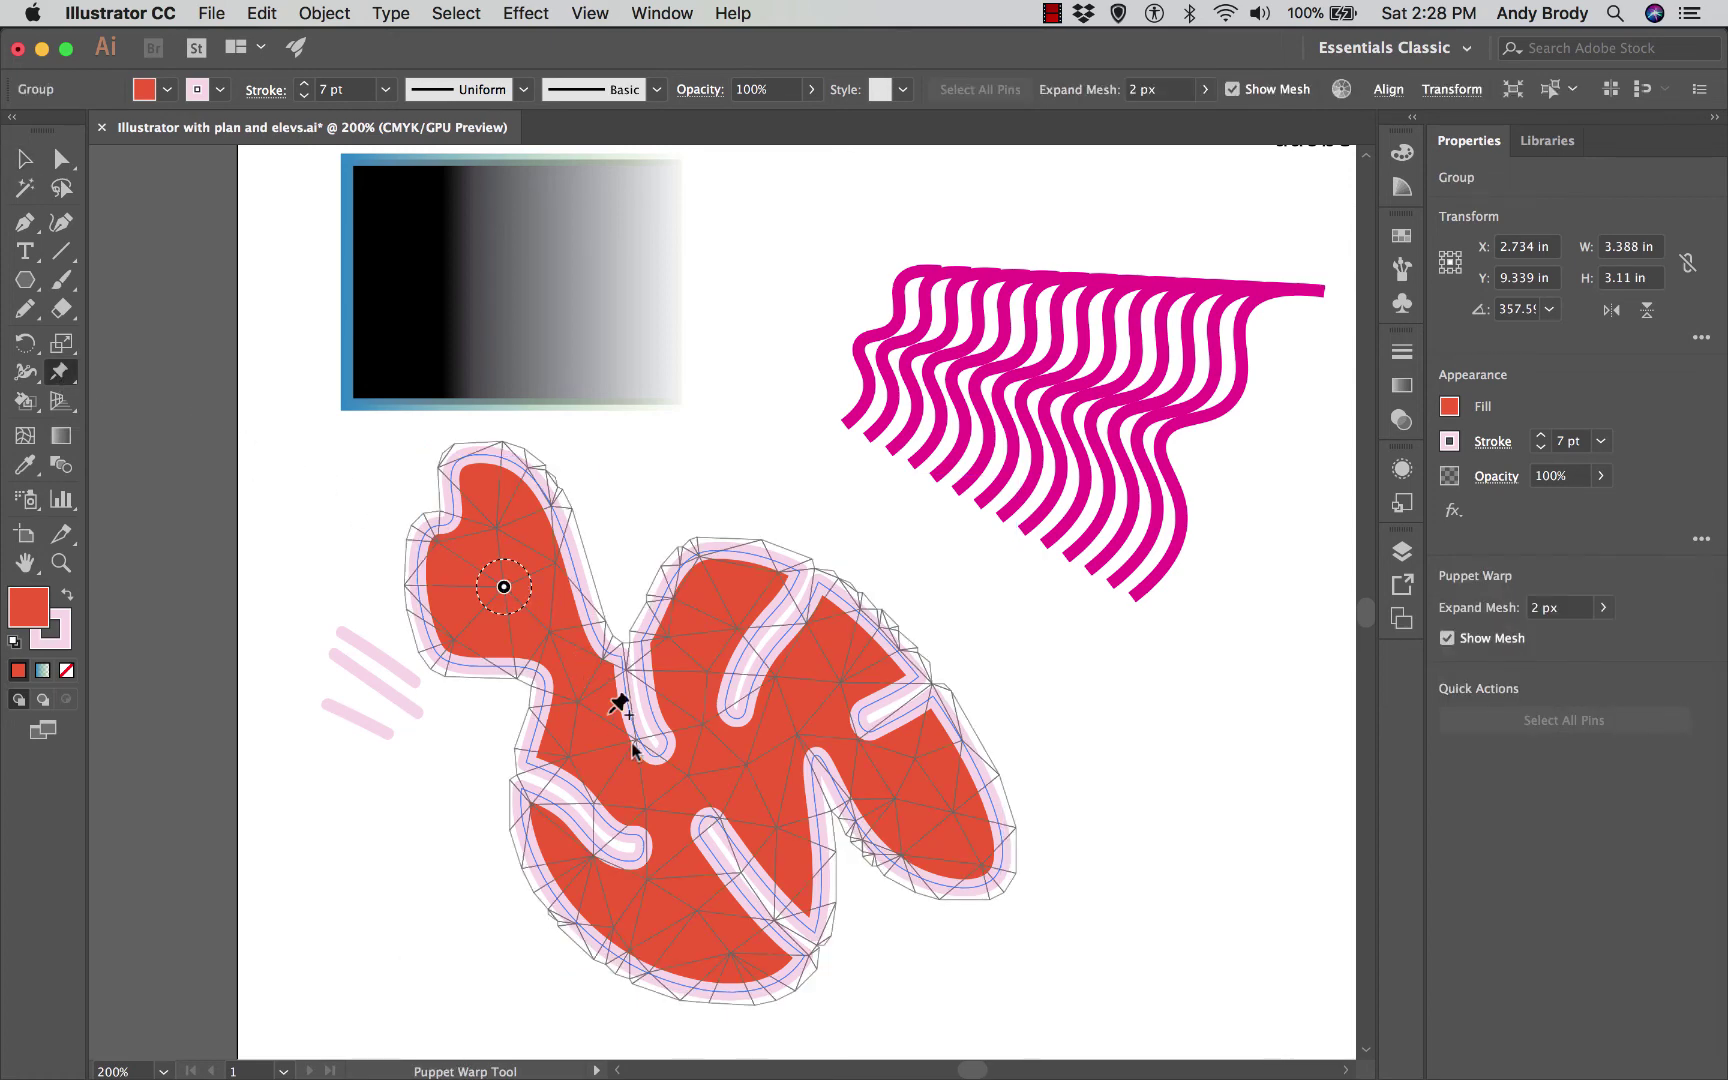
{"action": "left_click", "coordinate": [668, 800]}
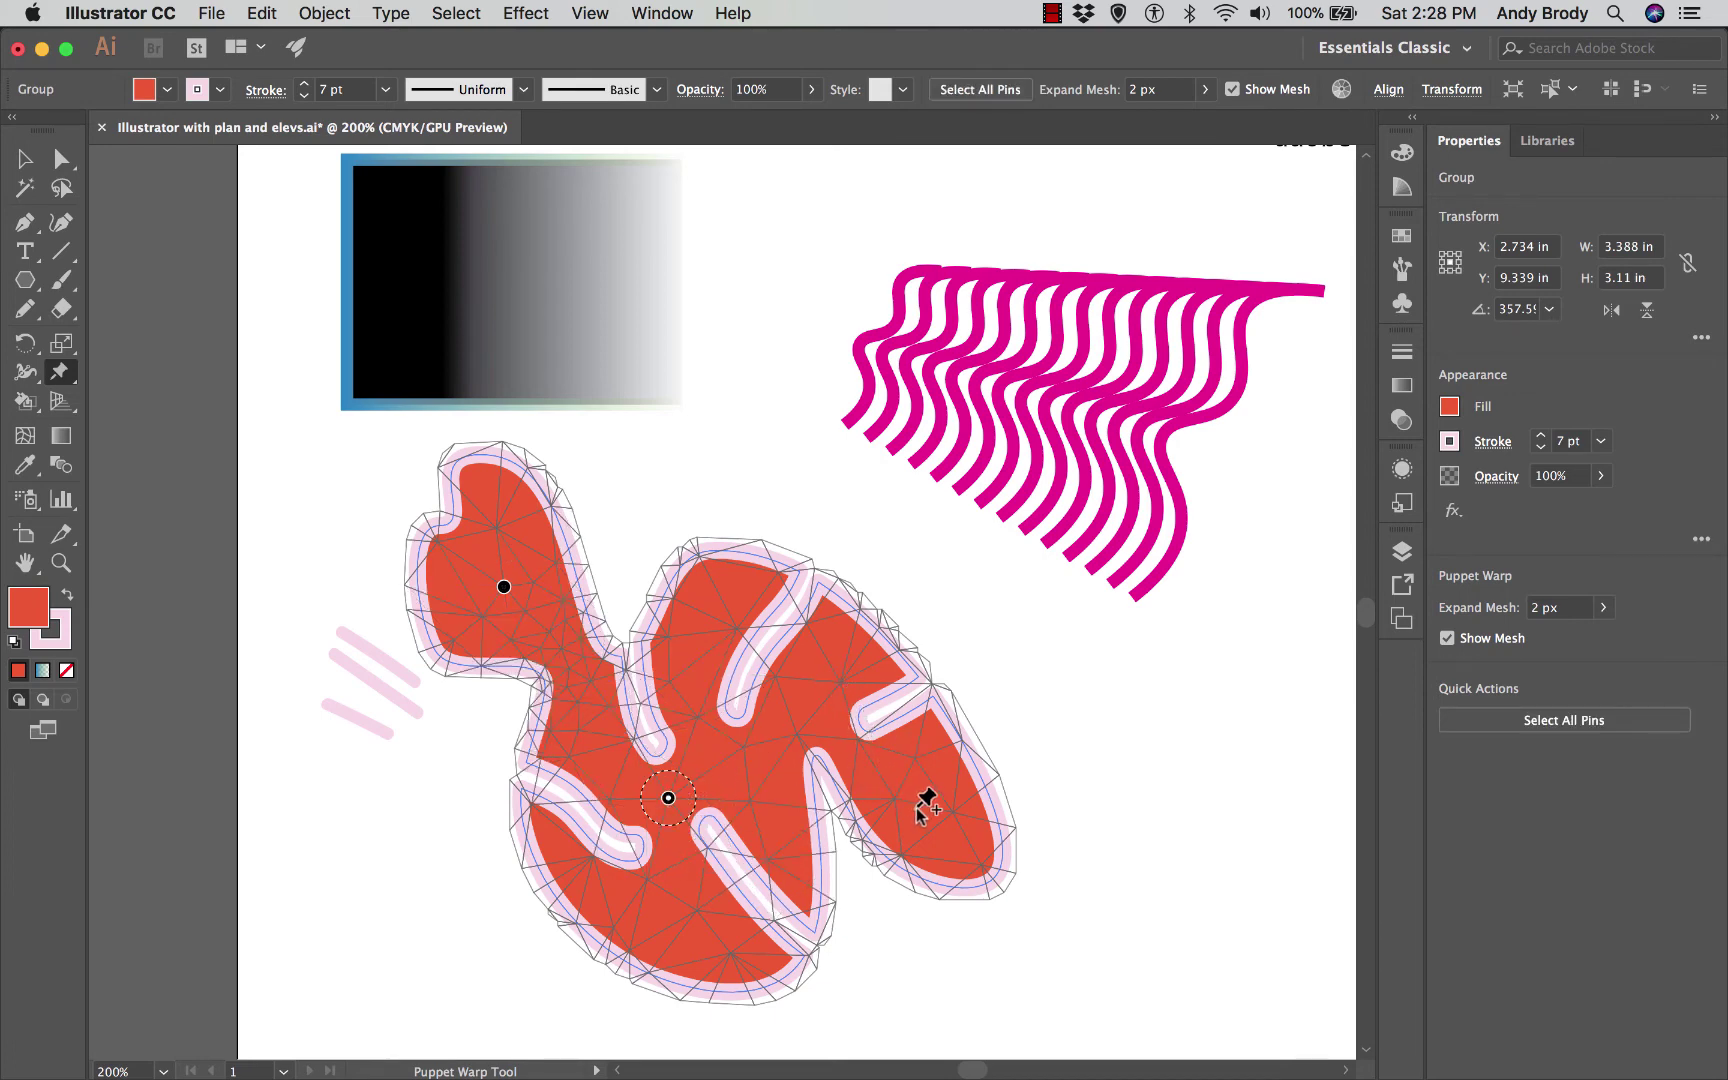
{"action": "left_click", "coordinate": [801, 669]}
{"action": "left_click", "coordinate": [916, 795]}
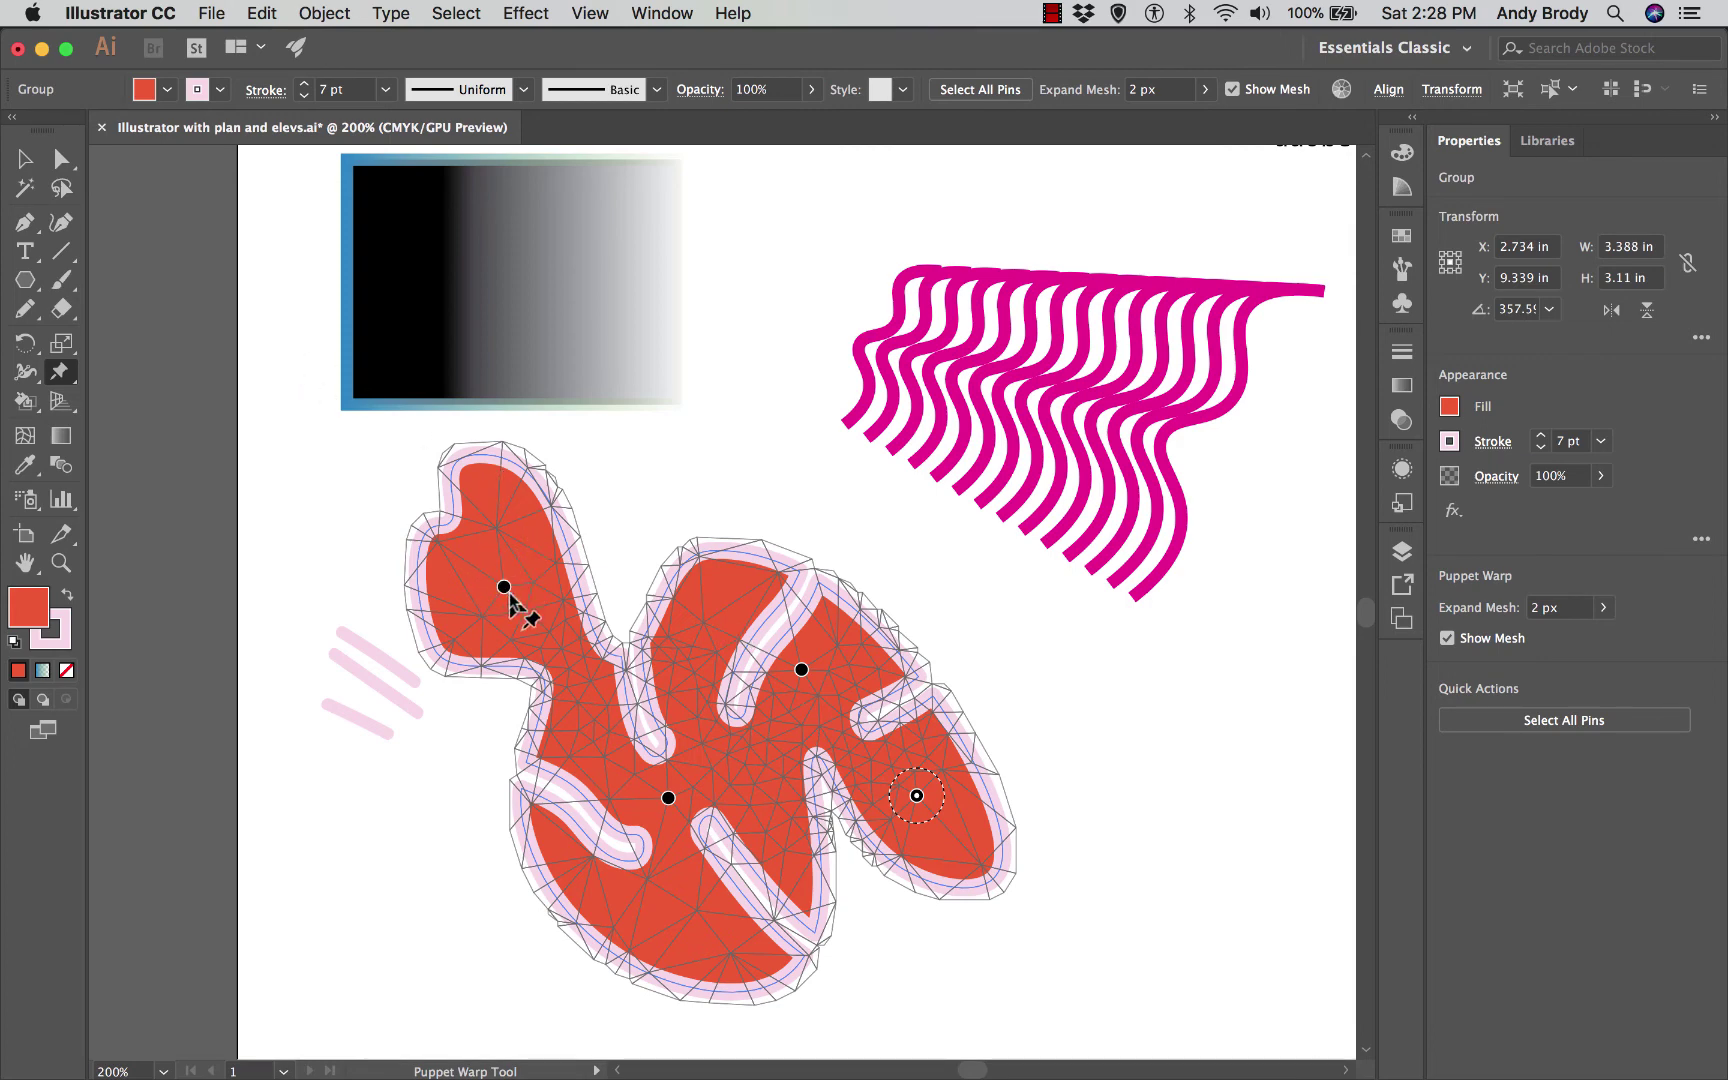
Step: Warp the red shape to about 6.7 by 3.19 in by pulling its end pins outward and upper pin upward, and shift it slightly right and down
{"action": "mouse_move", "coordinate": [506, 590]}
{"action": "left_mouse_down"}
{"action": "mouse_move", "coordinate": [482, 540]}
{"action": "mouse_move", "coordinate": [487, 478]}
{"action": "mouse_move", "coordinate": [378, 586]}
{"action": "mouse_move", "coordinate": [366, 729]}
{"action": "mouse_move", "coordinate": [397, 814]}
{"action": "mouse_move", "coordinate": [359, 655]}
{"action": "mouse_move", "coordinate": [486, 563]}
{"action": "mouse_move", "coordinate": [278, 482]}
{"action": "mouse_move", "coordinate": [256, 531]}
{"action": "left_mouse_up"}
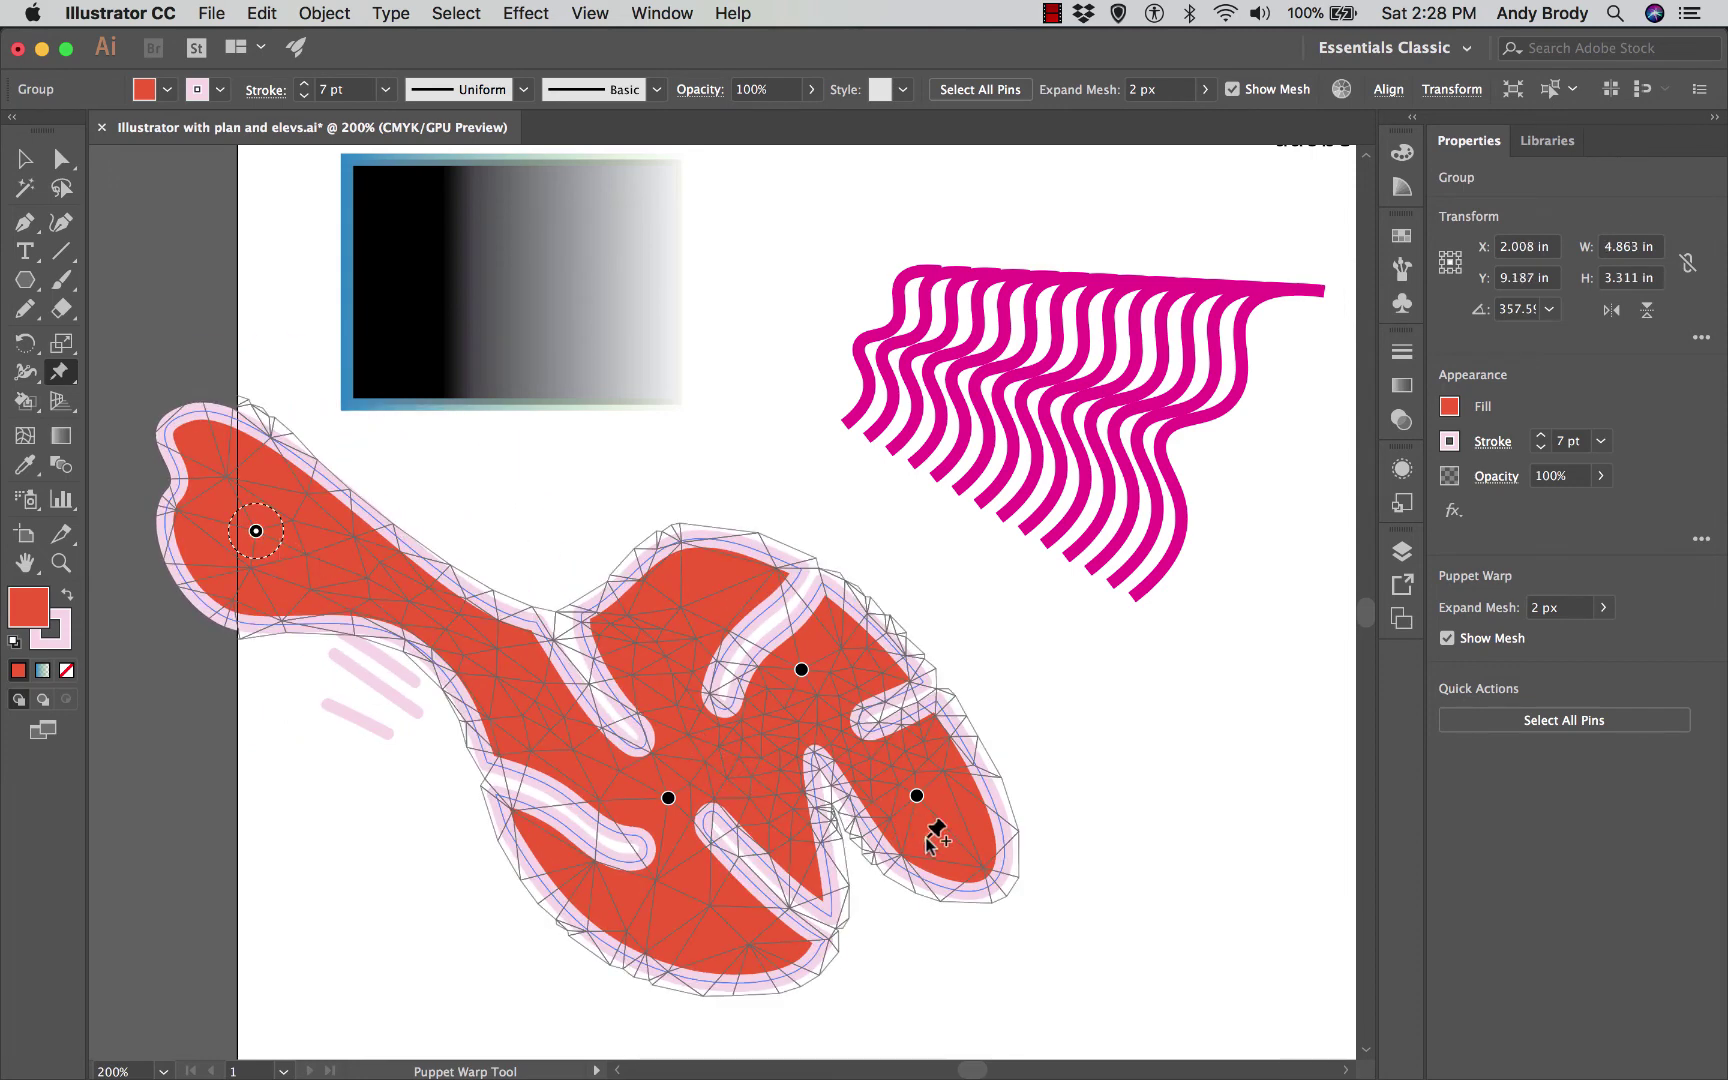
{"action": "left_click_drag", "start_coordinate": [916, 795], "coordinate": [1223, 767]}
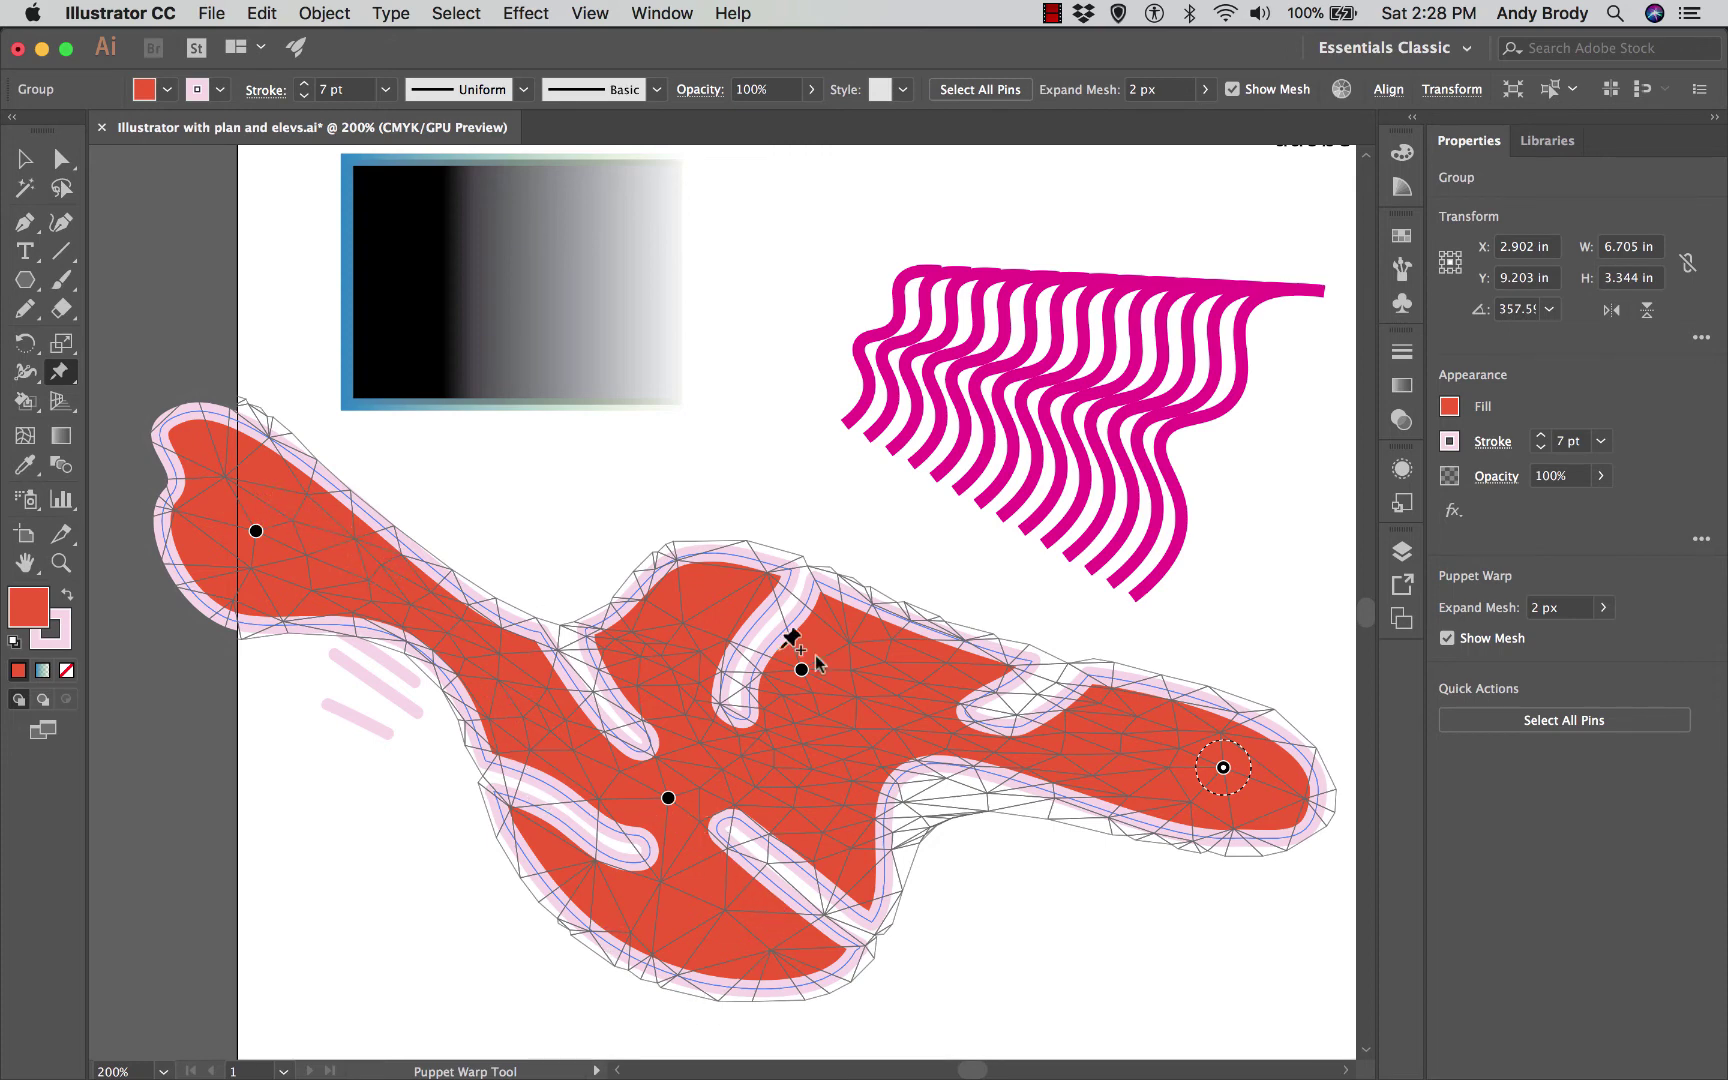
{"action": "left_click_drag", "start_coordinate": [801, 670], "coordinate": [758, 544]}
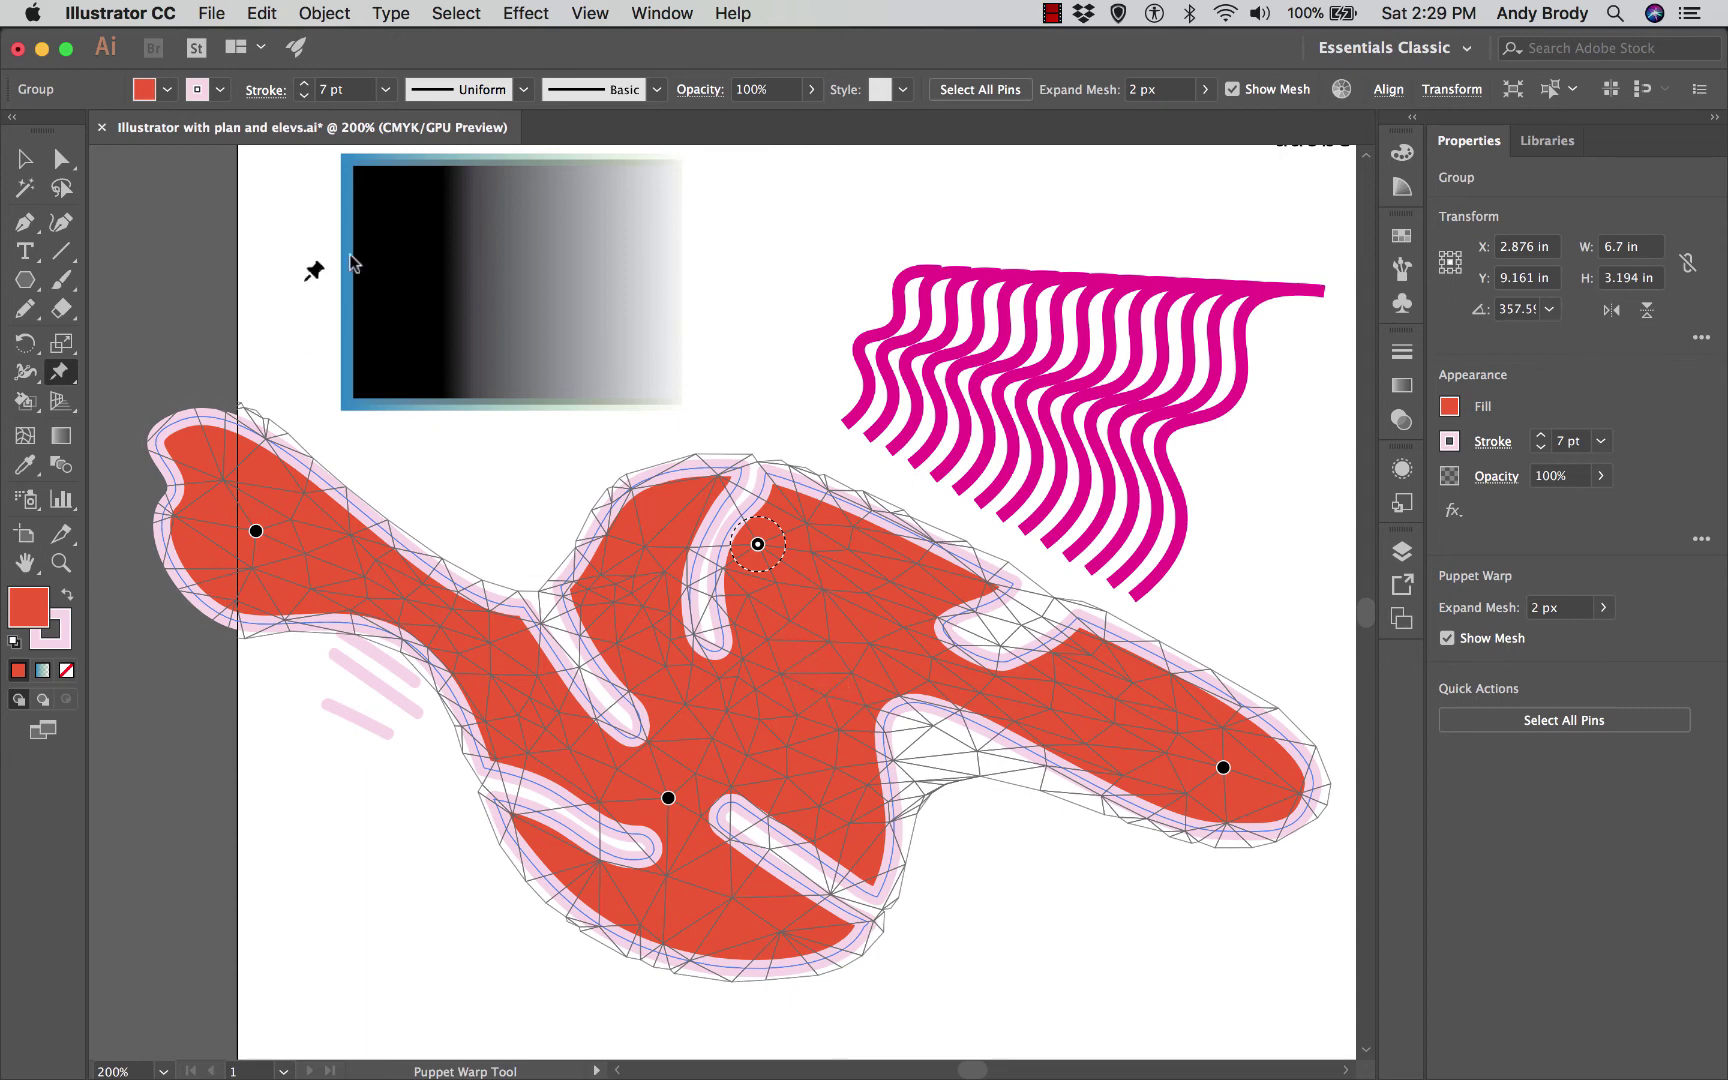
{"action": "key", "text": "v"}
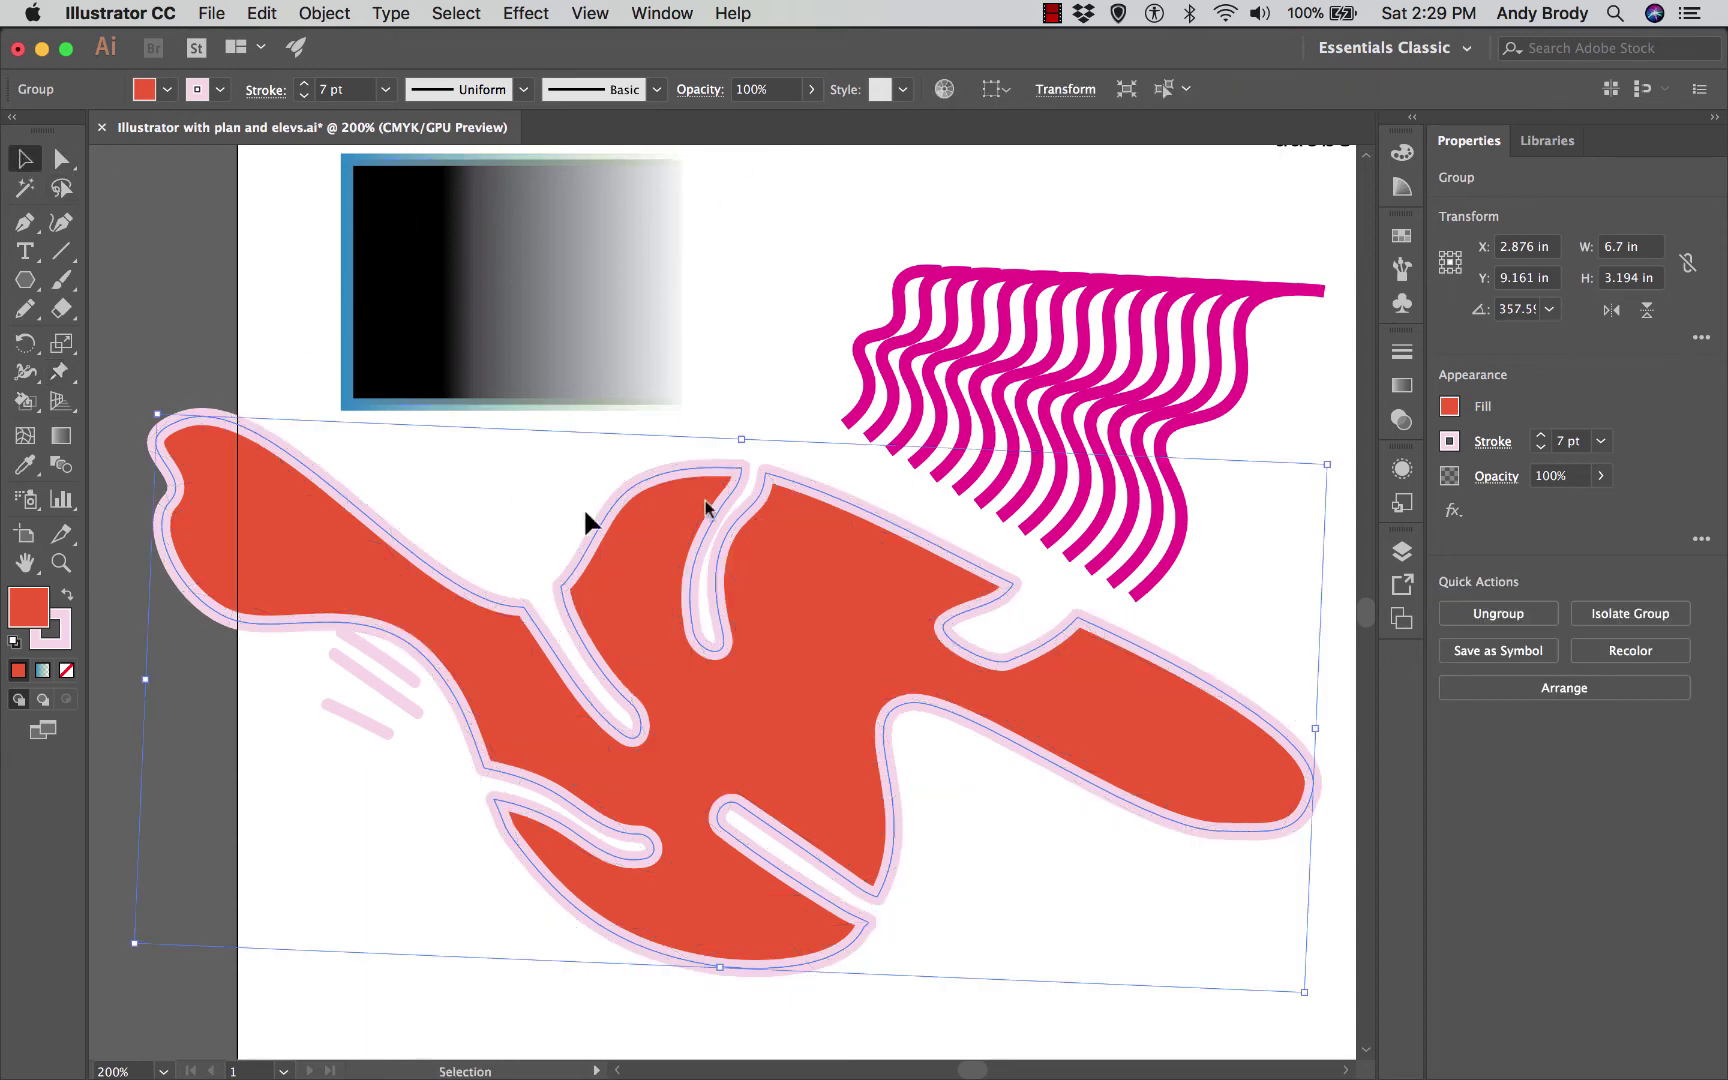
{"action": "left_click_drag", "start_coordinate": [755, 597], "coordinate": [779, 609]}
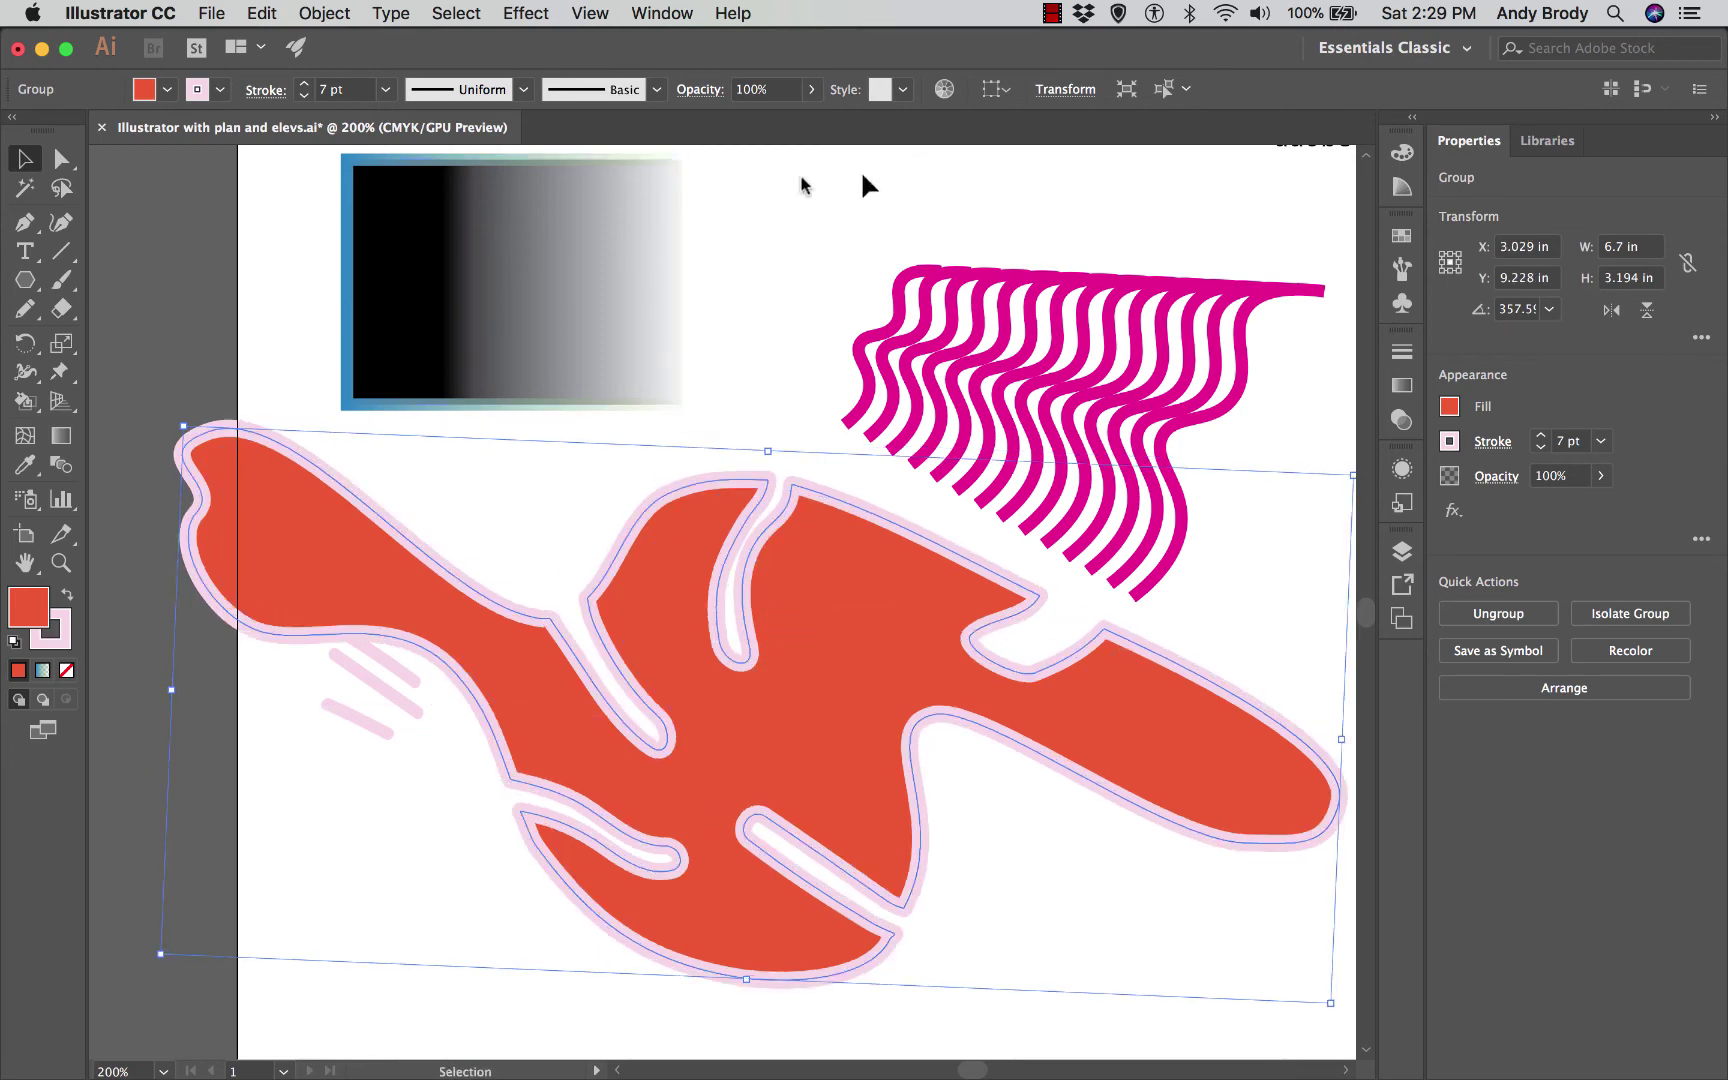
{"action": "left_click", "coordinate": [1052, 13]}
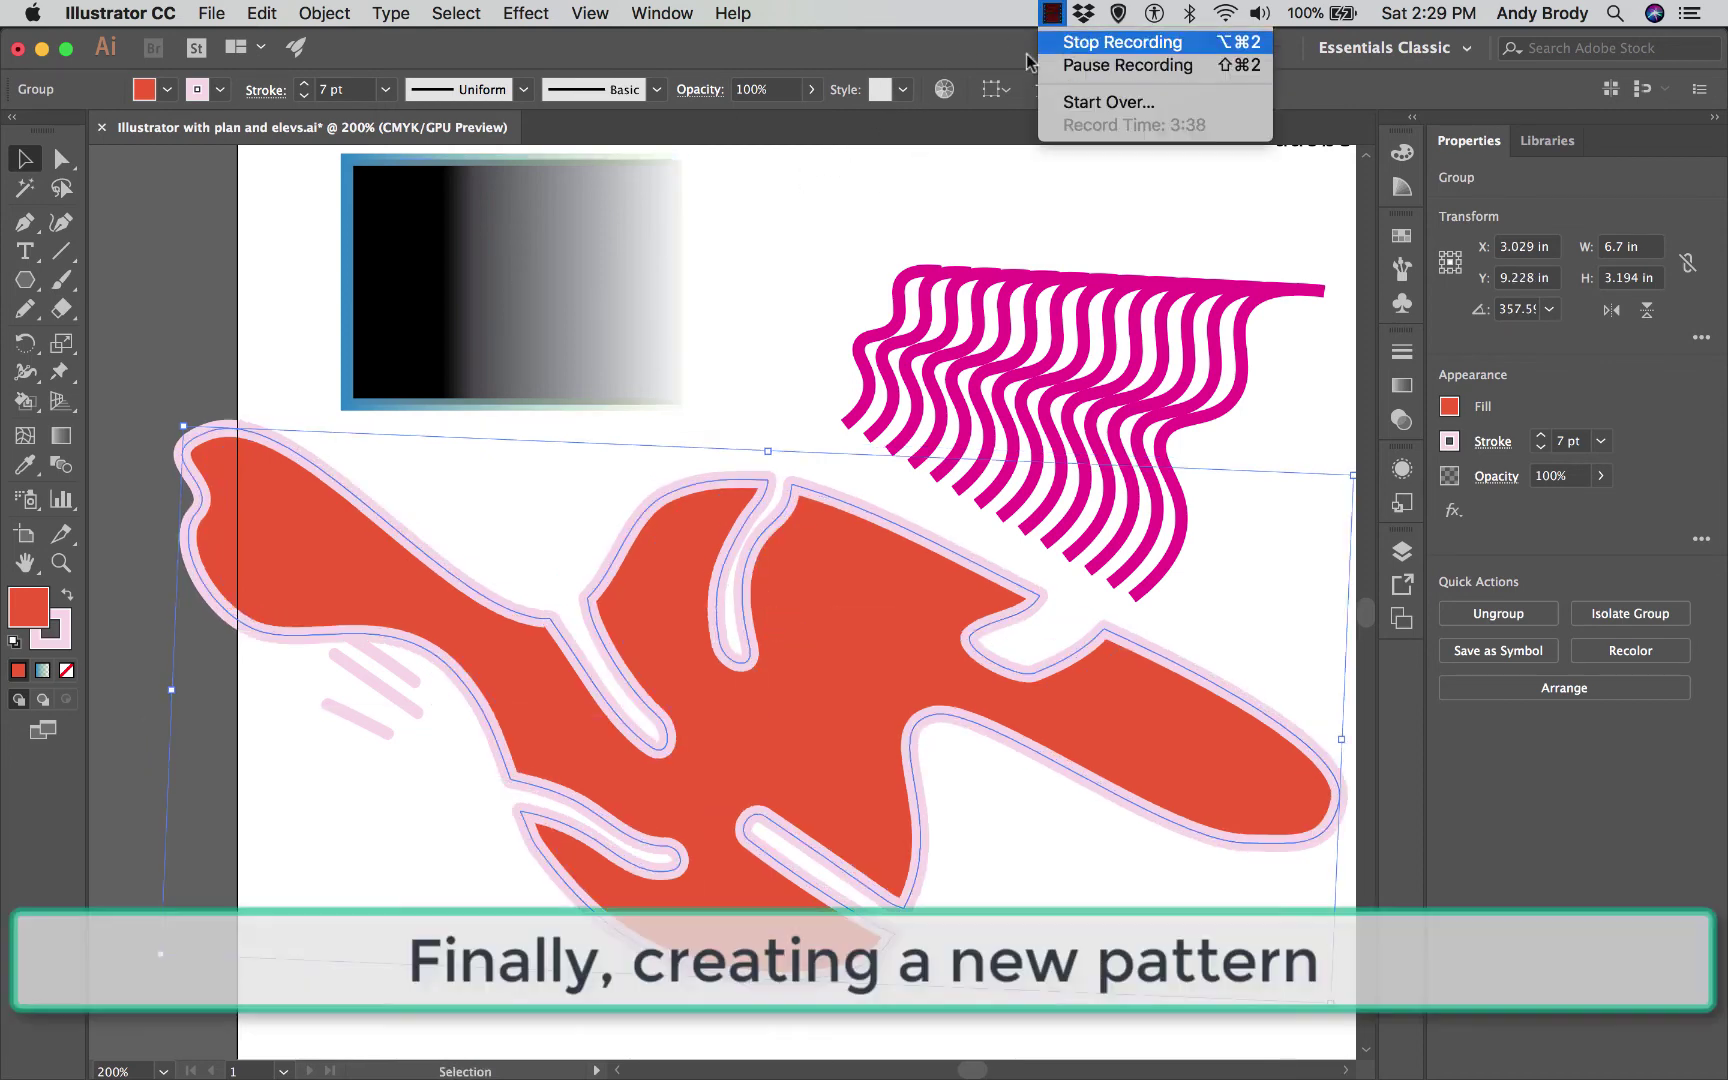
{"action": "left_click", "coordinate": [1100, 36]}
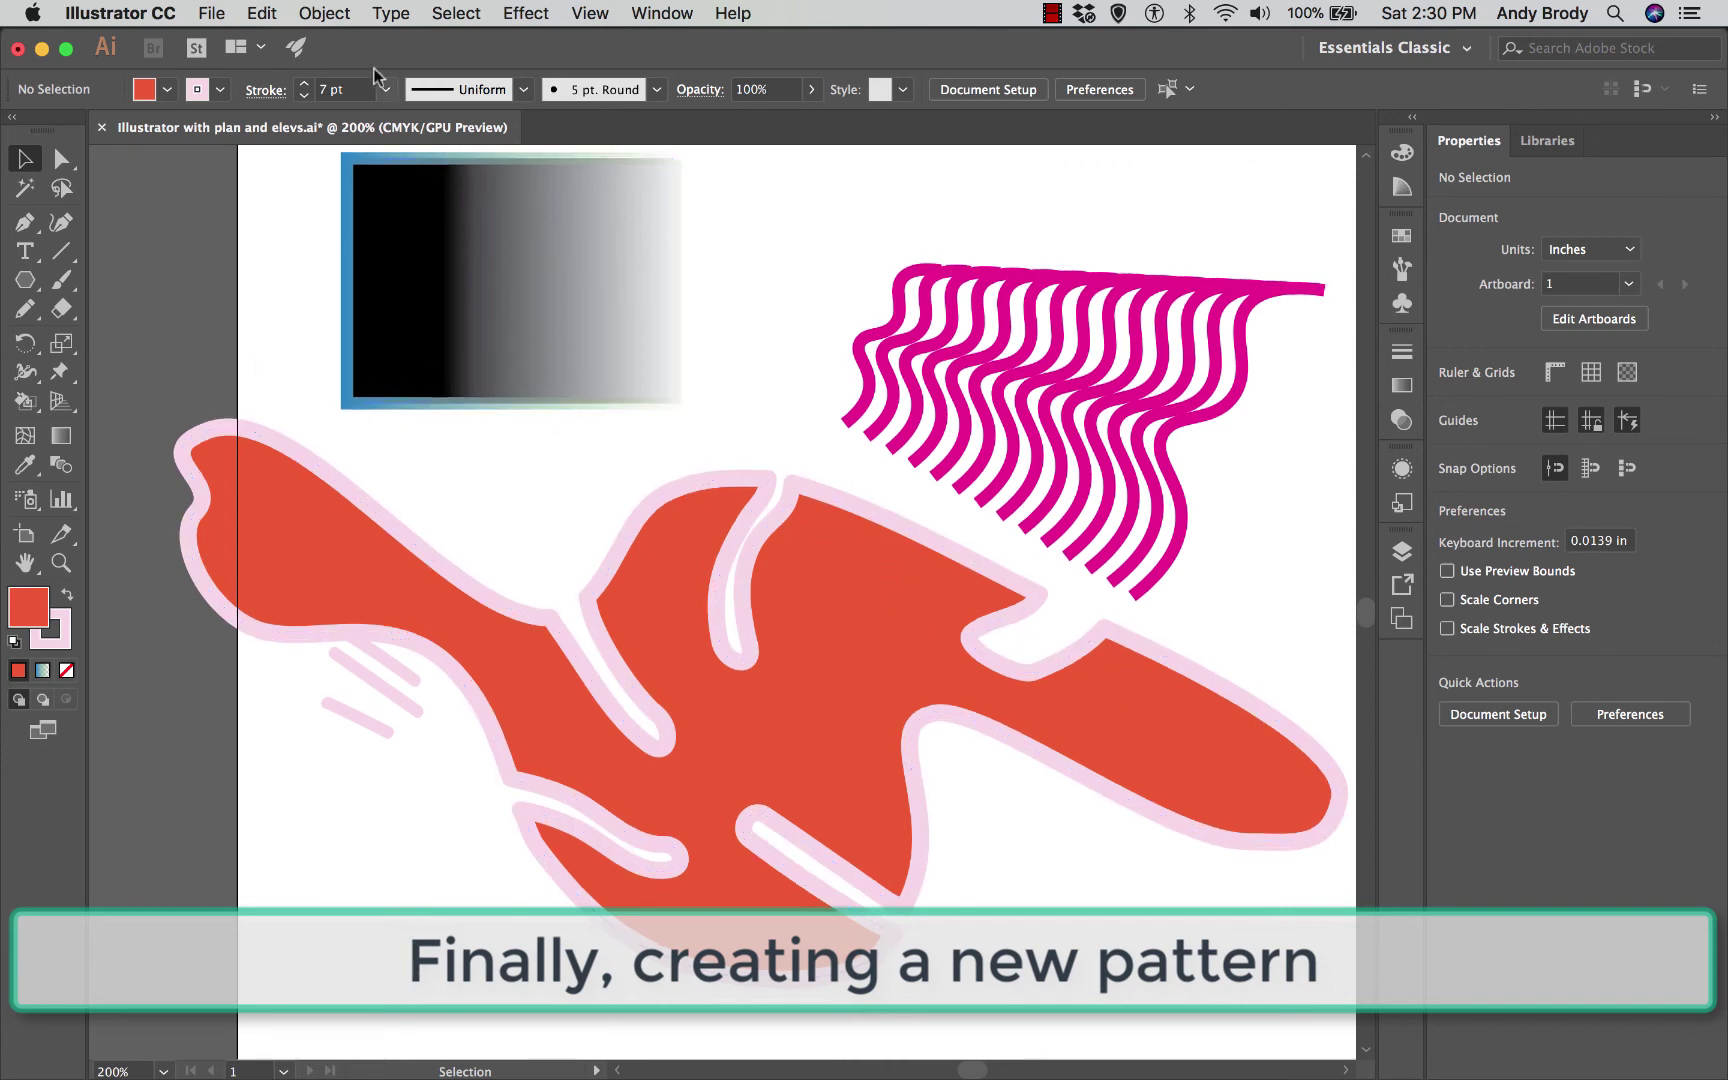
Step: Create a new print document measured in inches, 12 in wide and 12 in high, with 1 artboard
{"action": "left_click", "coordinate": [213, 13]}
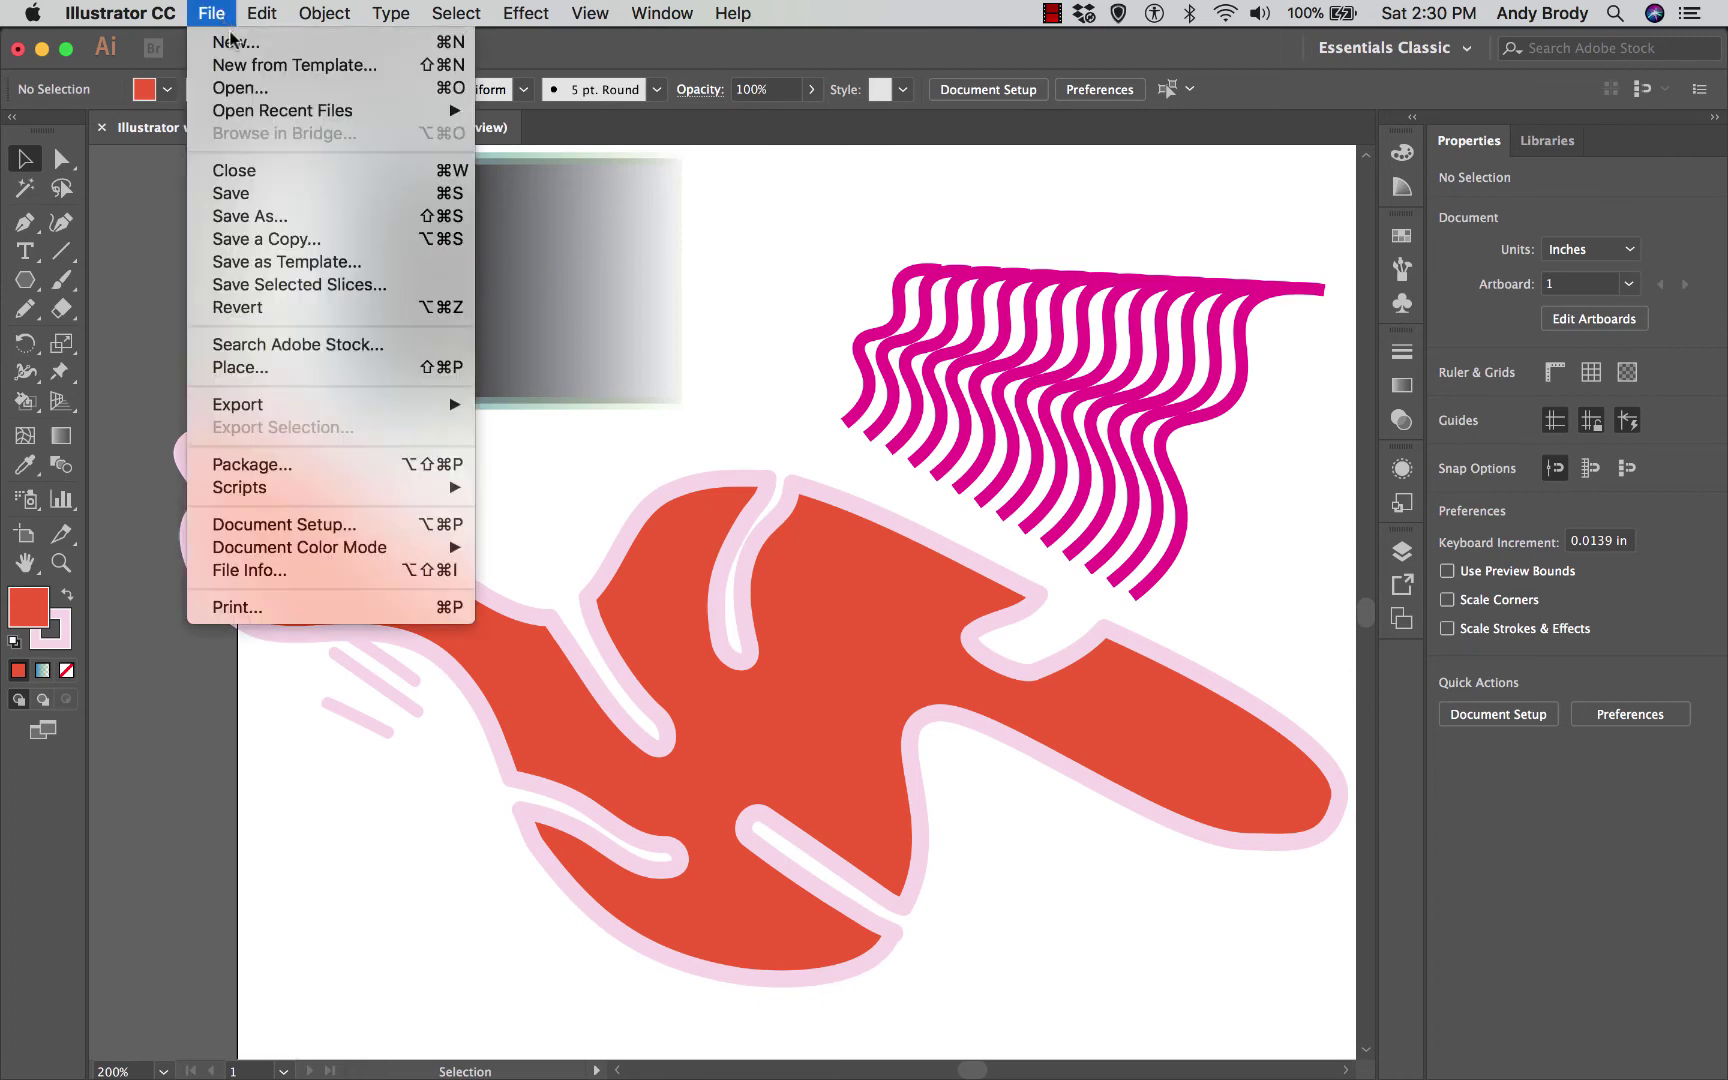
{"action": "left_click", "coordinate": [233, 42]}
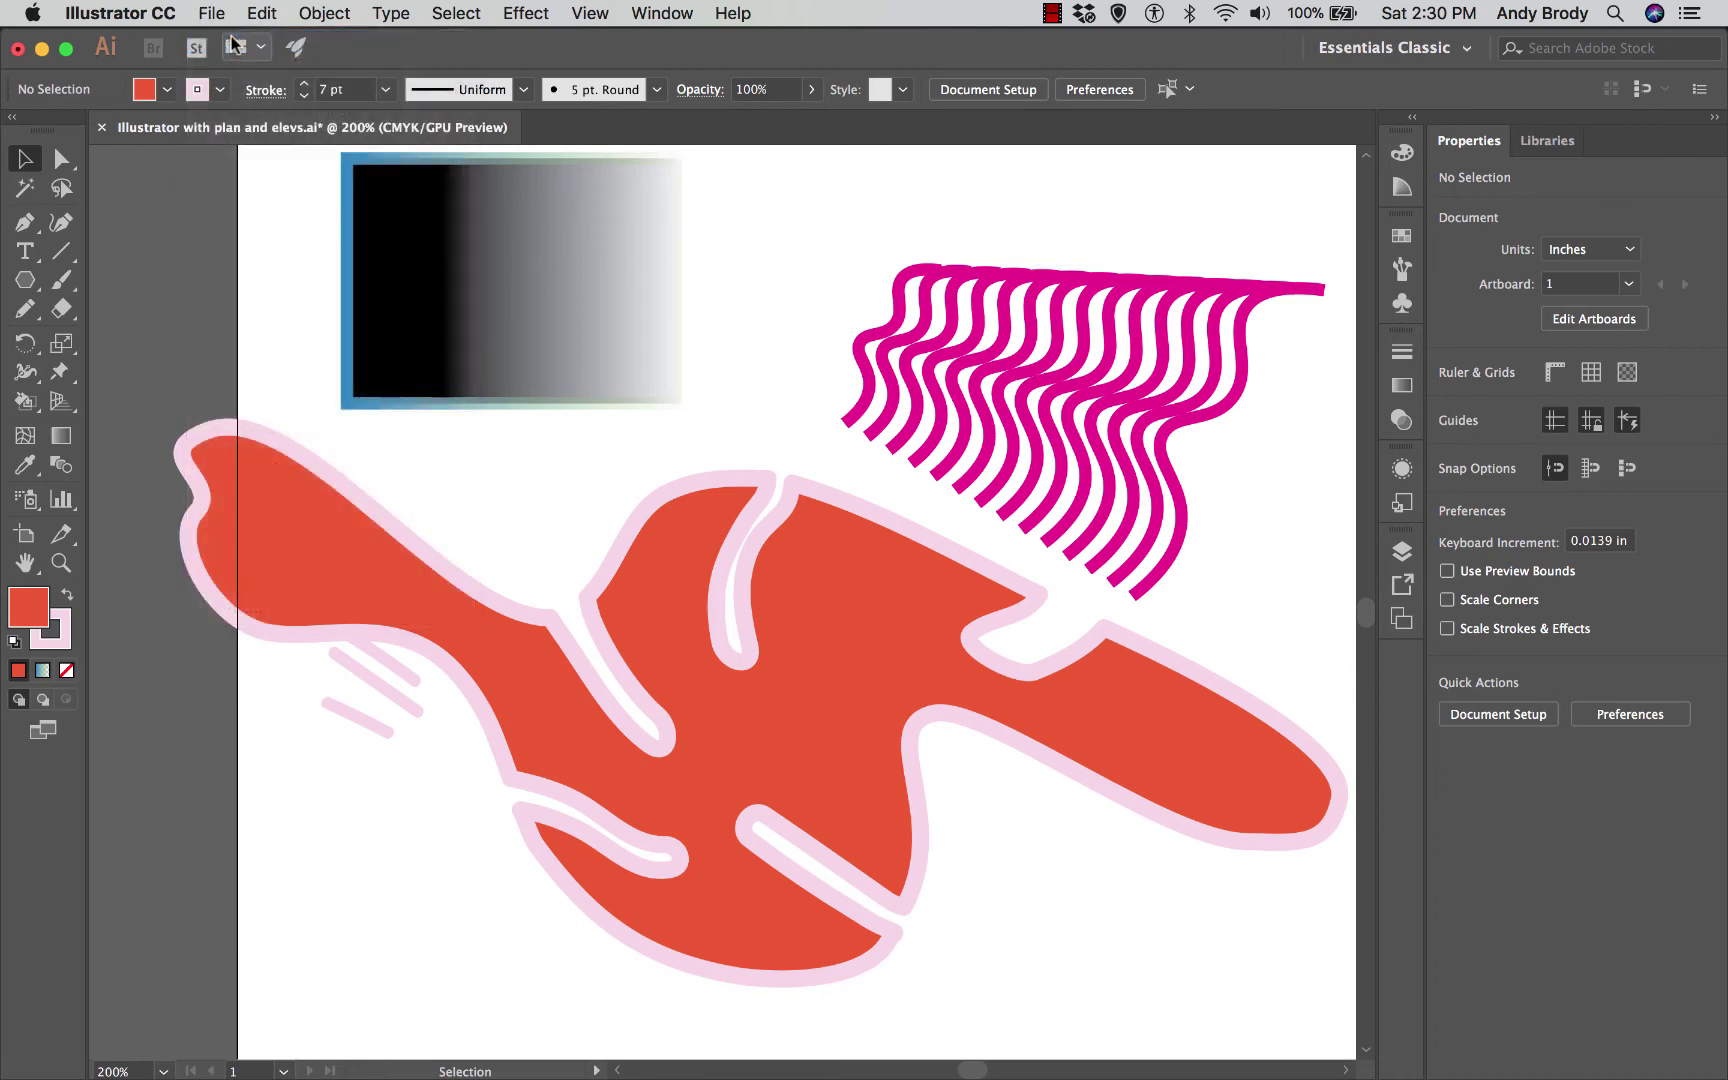
{"action": "left_click_drag", "start_coordinate": [578, 172], "coordinate": [575, 158]}
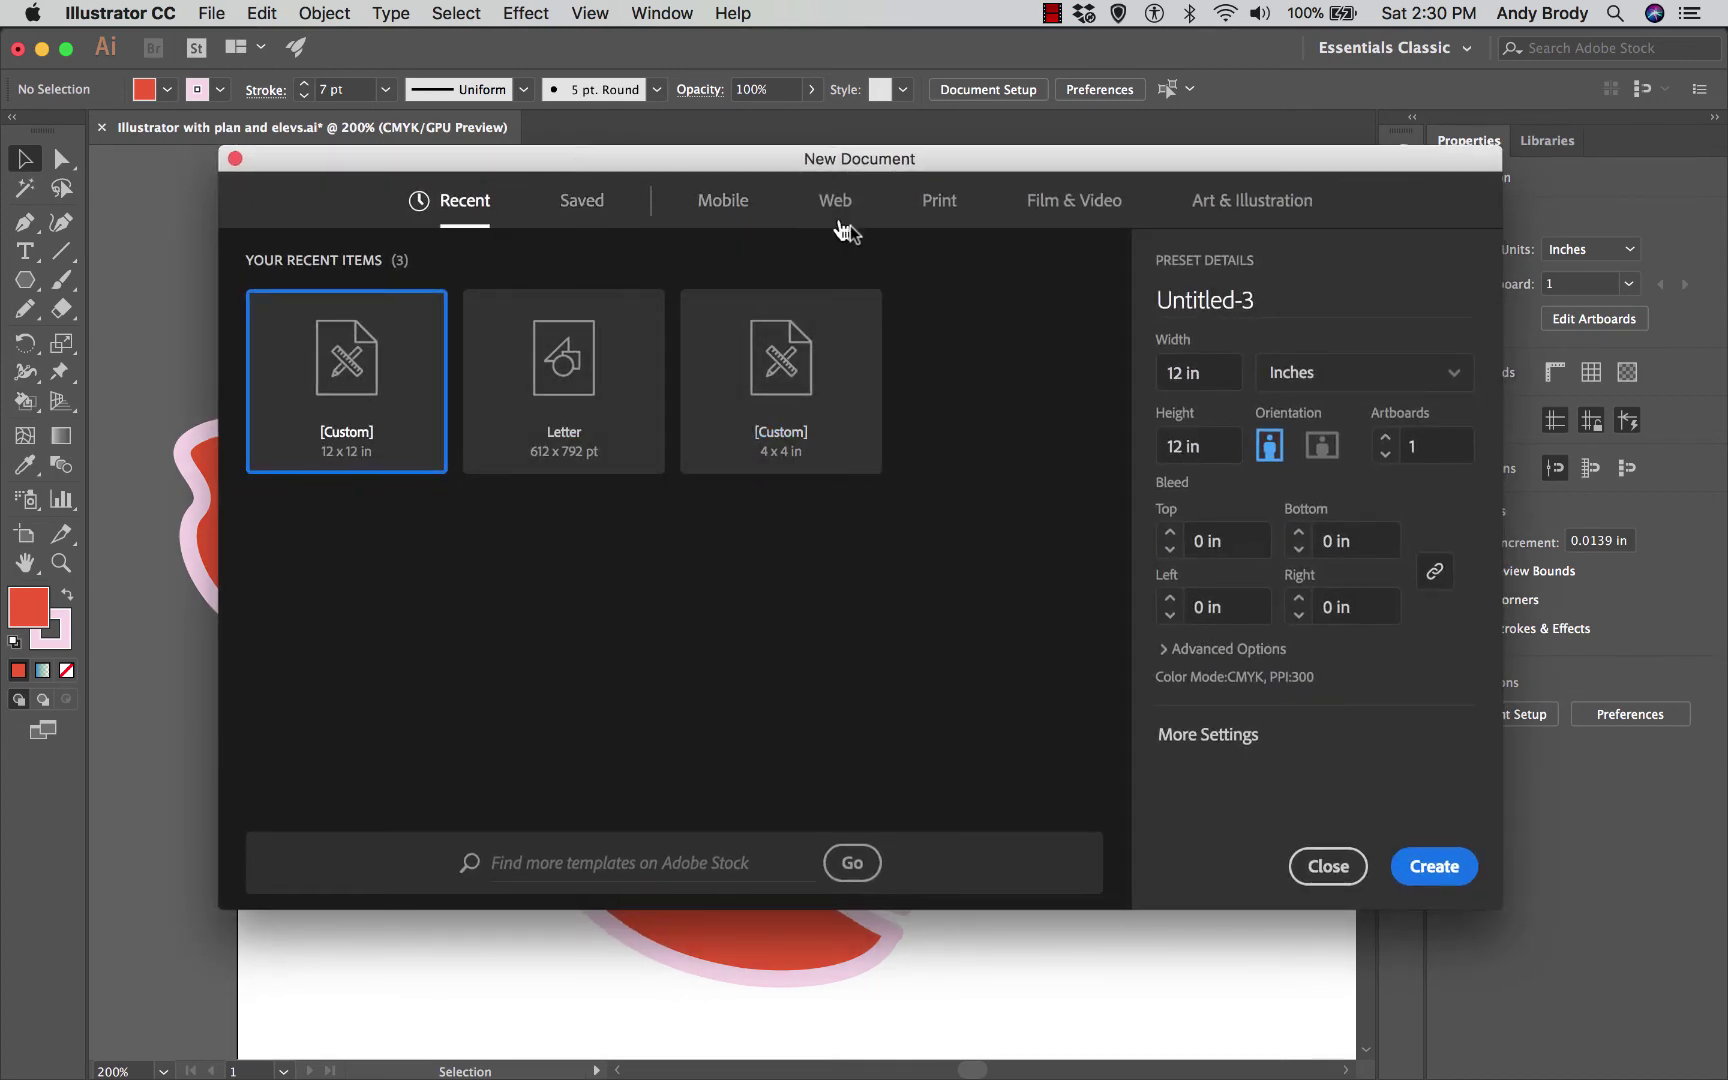
{"action": "left_click", "coordinate": [935, 210]}
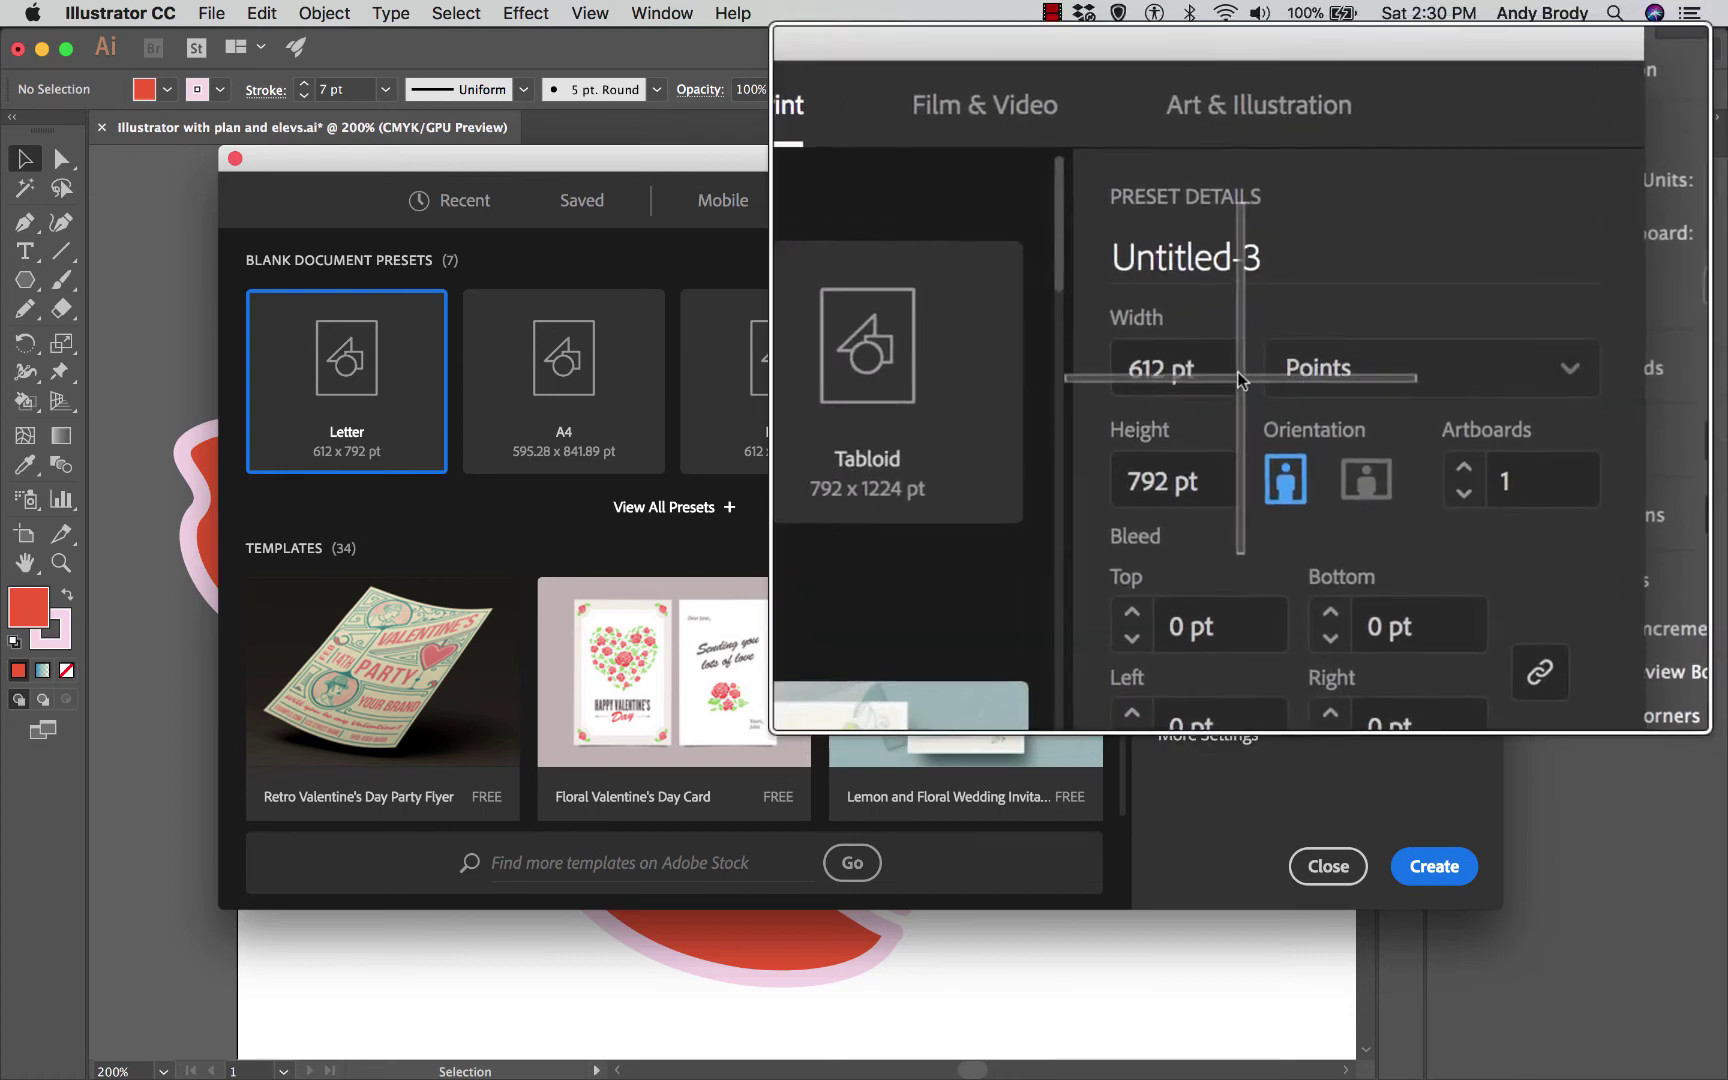
{"action": "left_click", "coordinate": [1446, 373]}
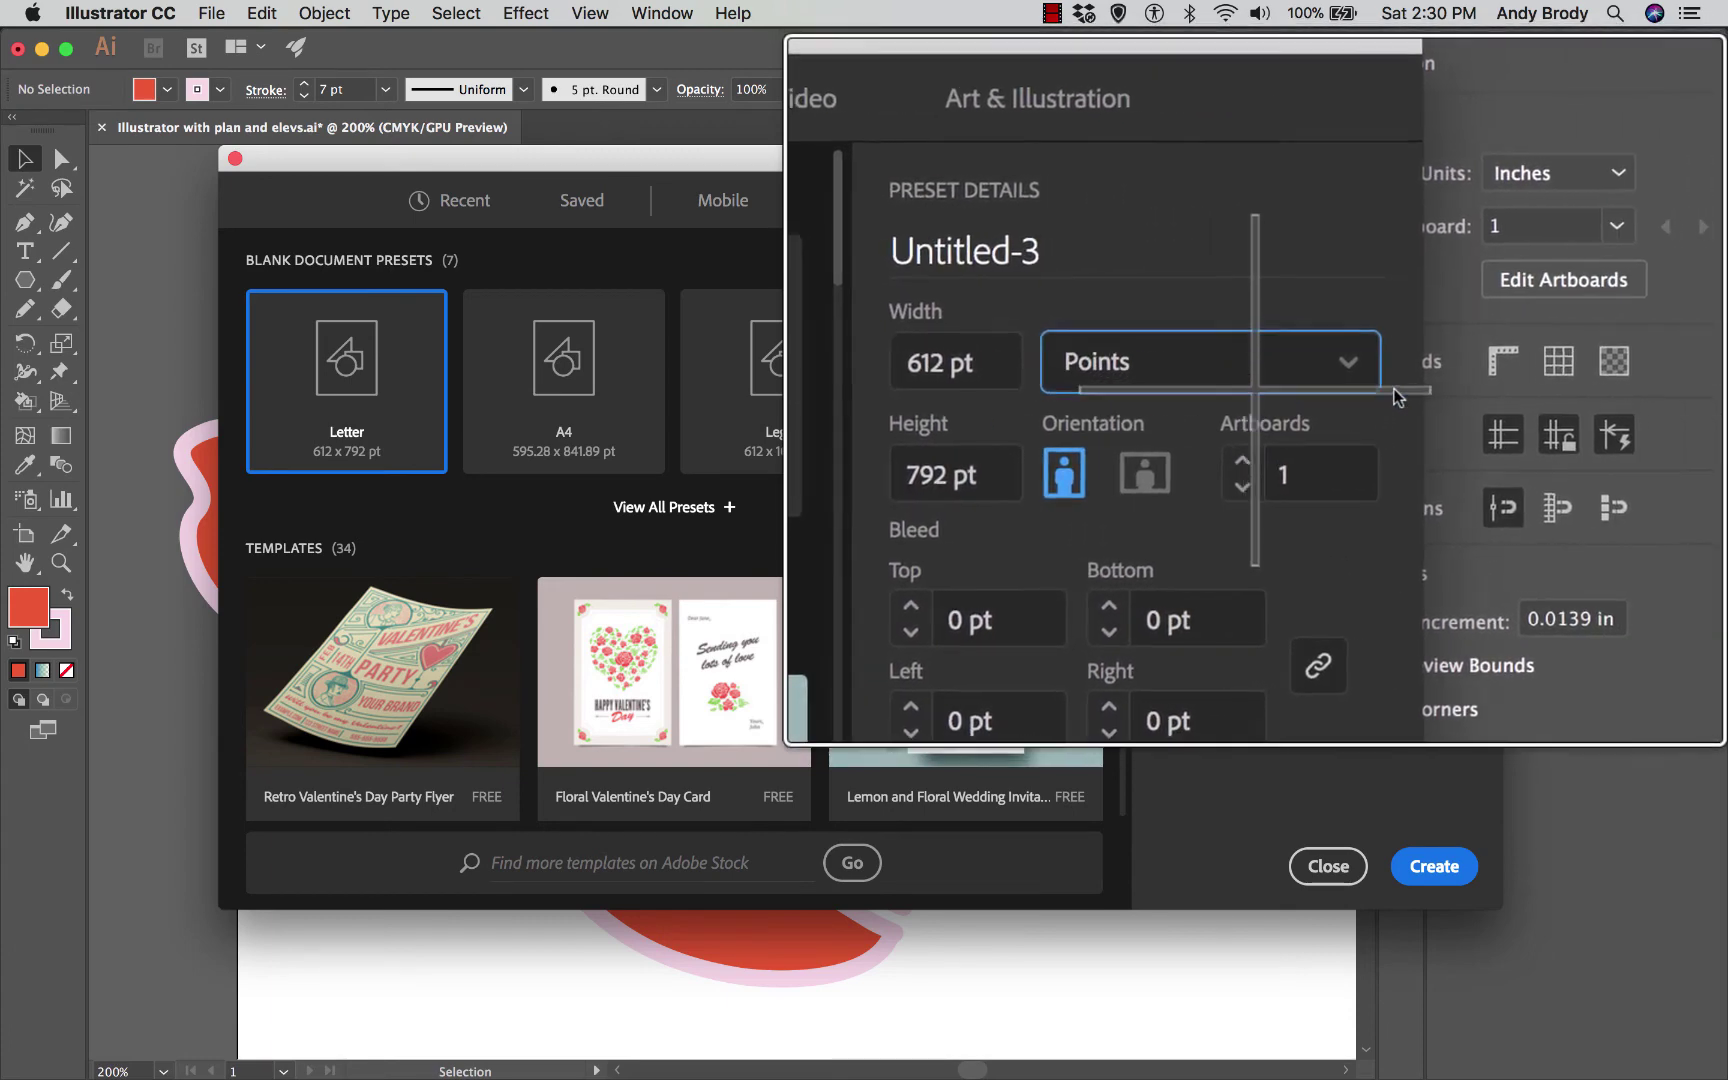
{"action": "left_click", "coordinate": [1436, 378]}
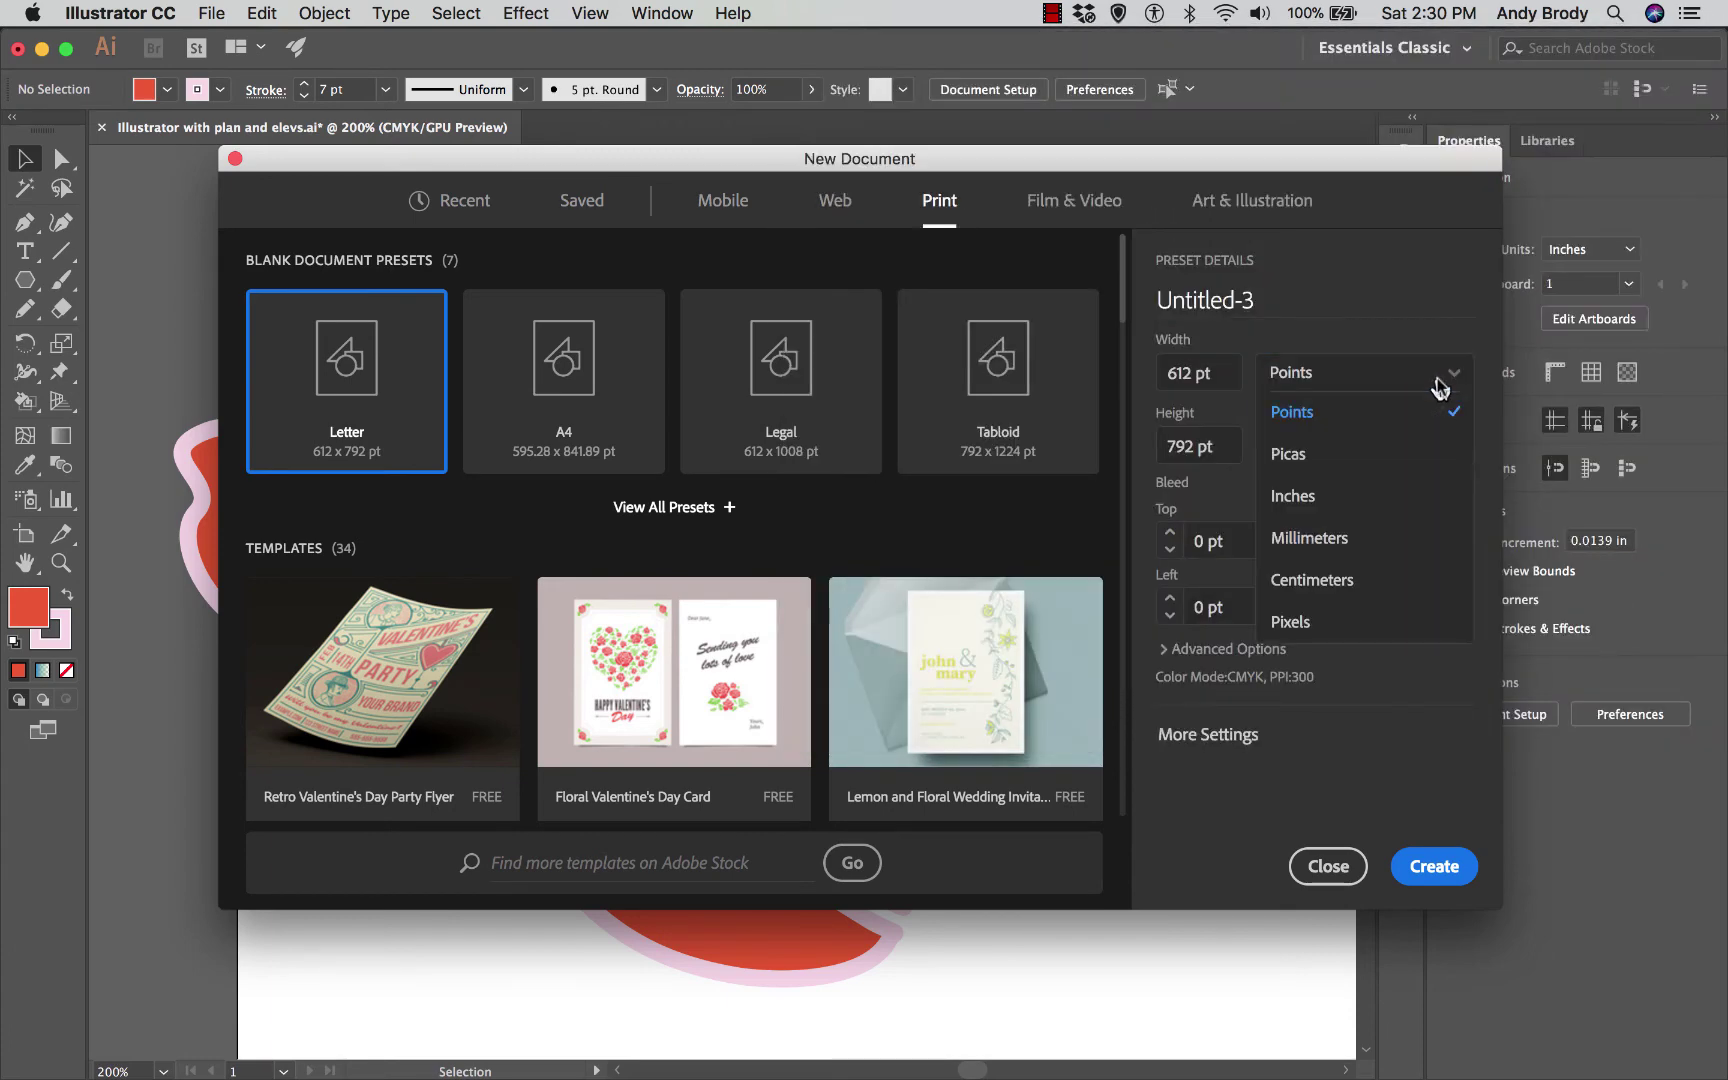
{"action": "left_click", "coordinate": [1300, 498]}
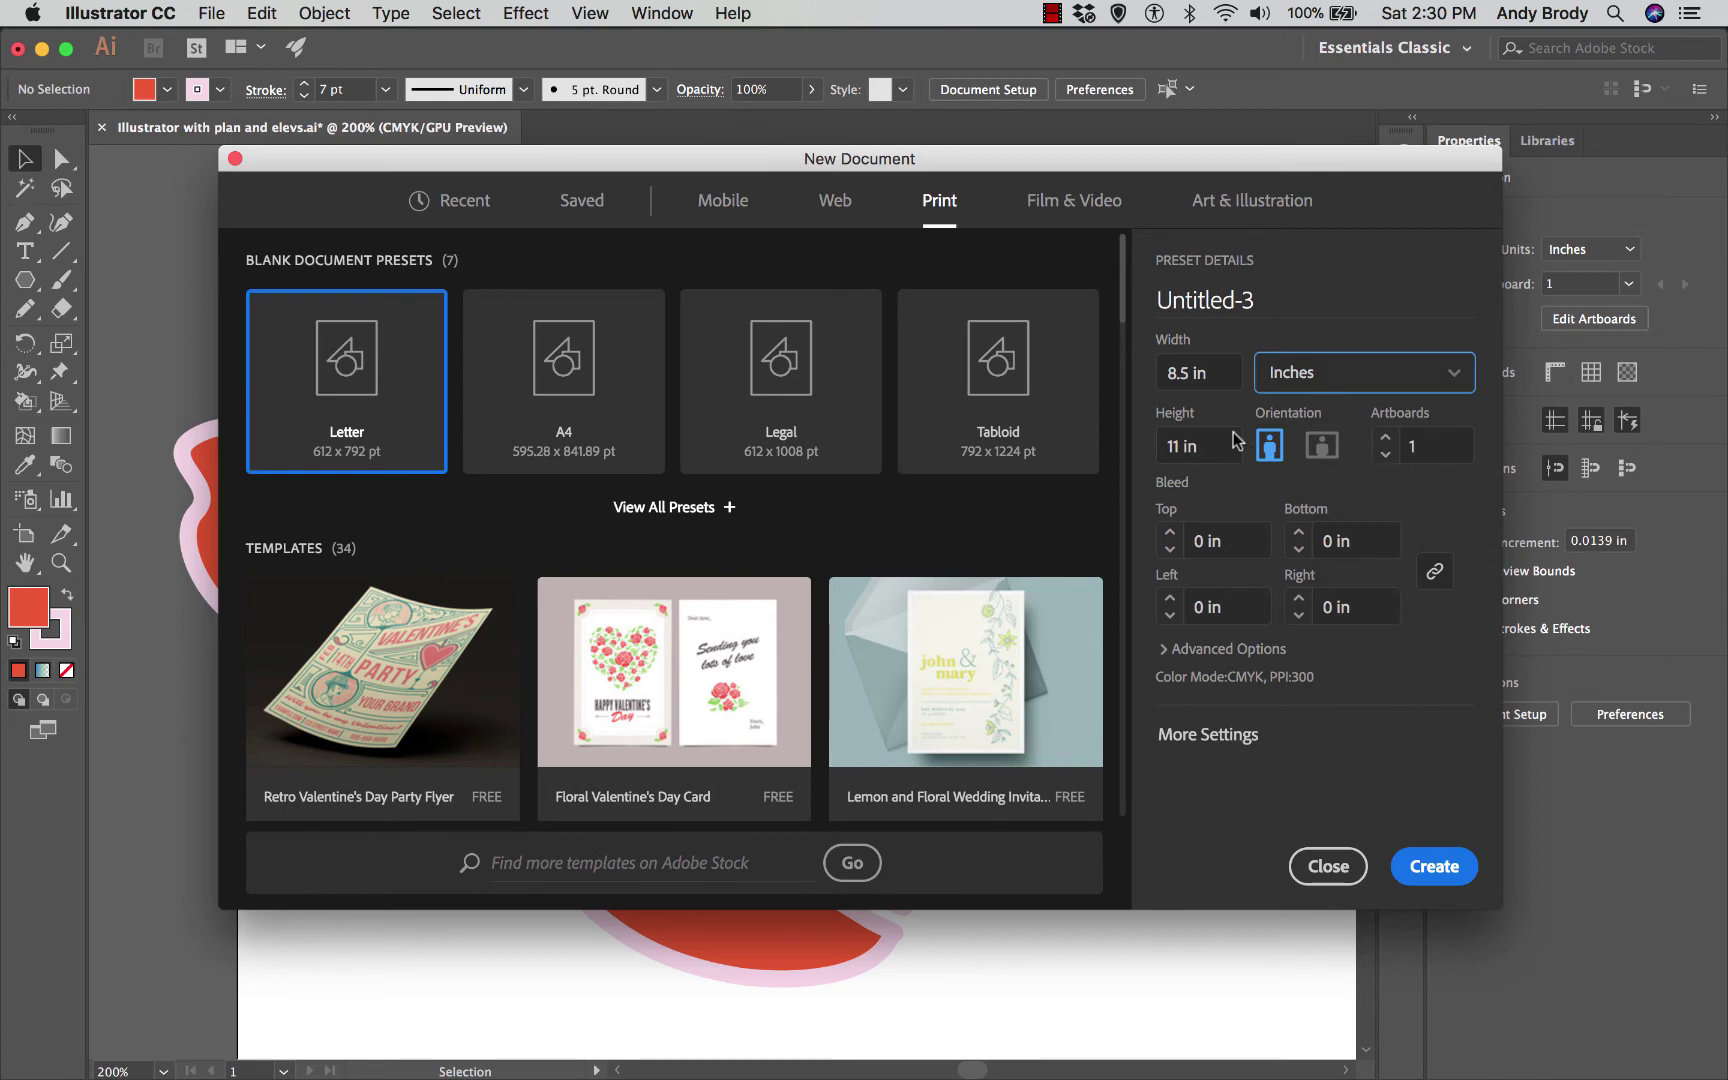
{"action": "double_click", "coordinate": [1188, 376]}
{"action": "type", "text": "12"}
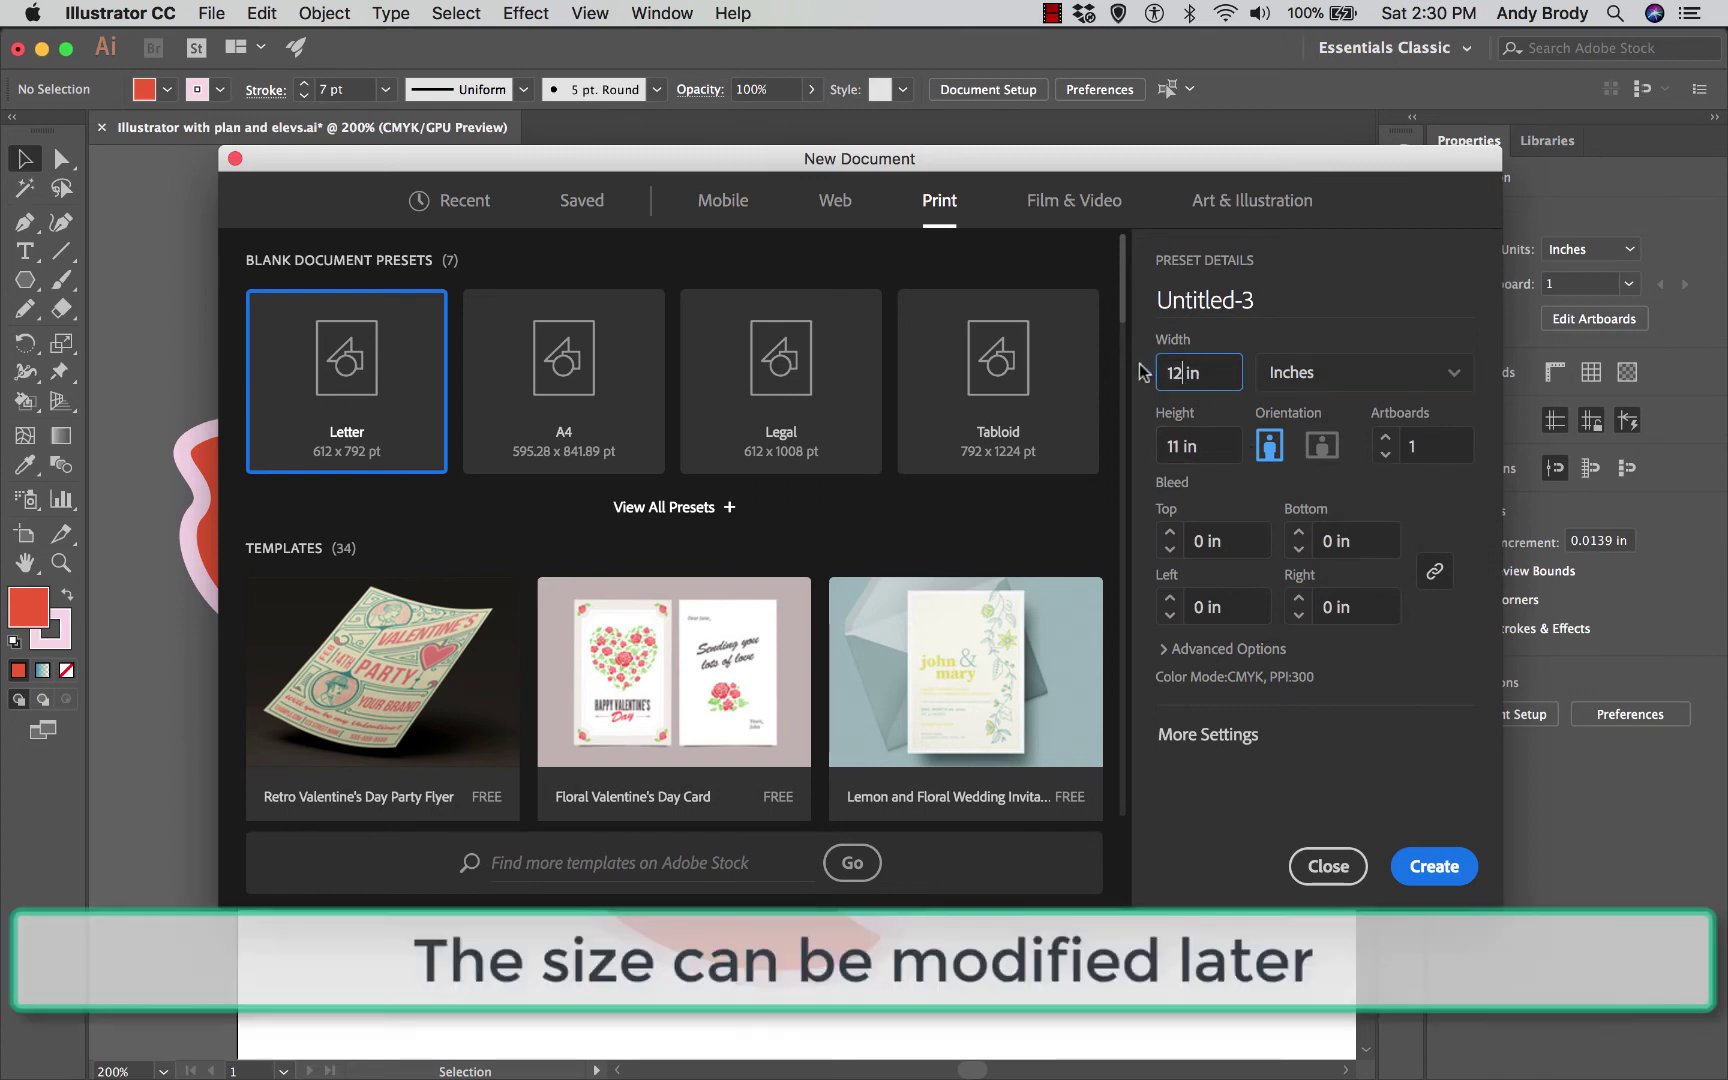
{"action": "key", "text": "Tab"}
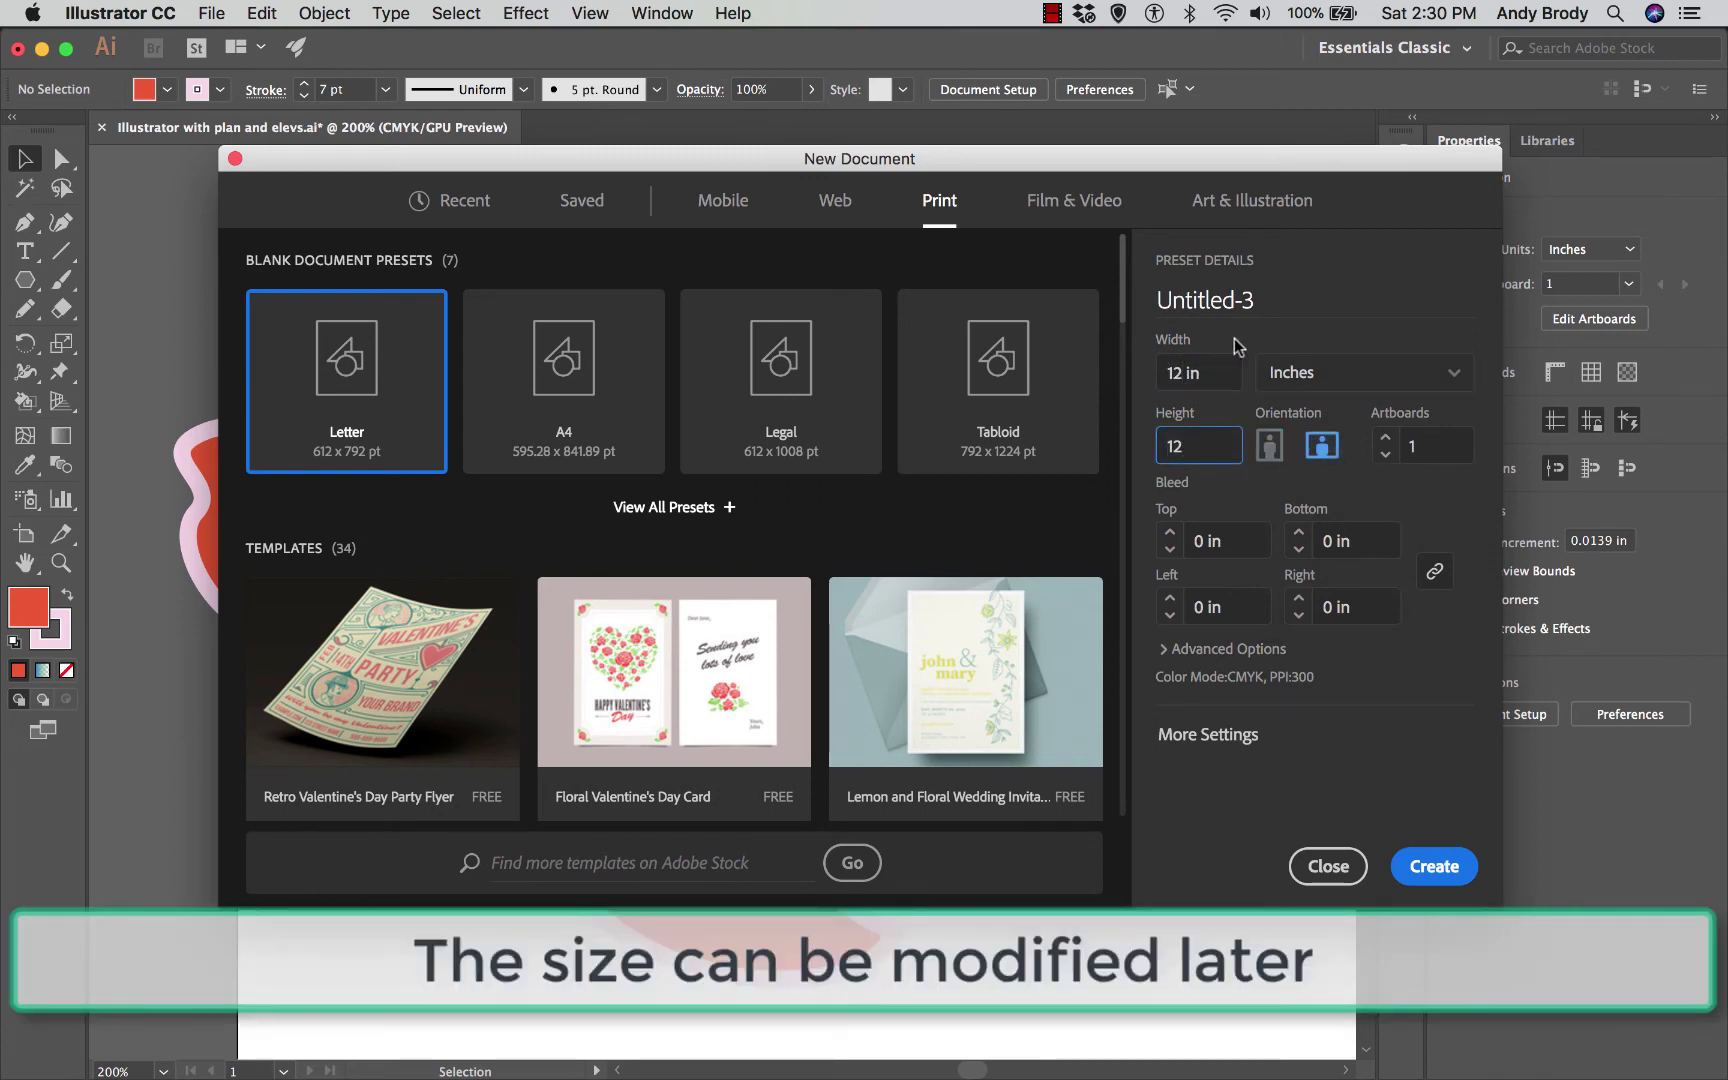
{"action": "double_click", "coordinate": [1438, 452]}
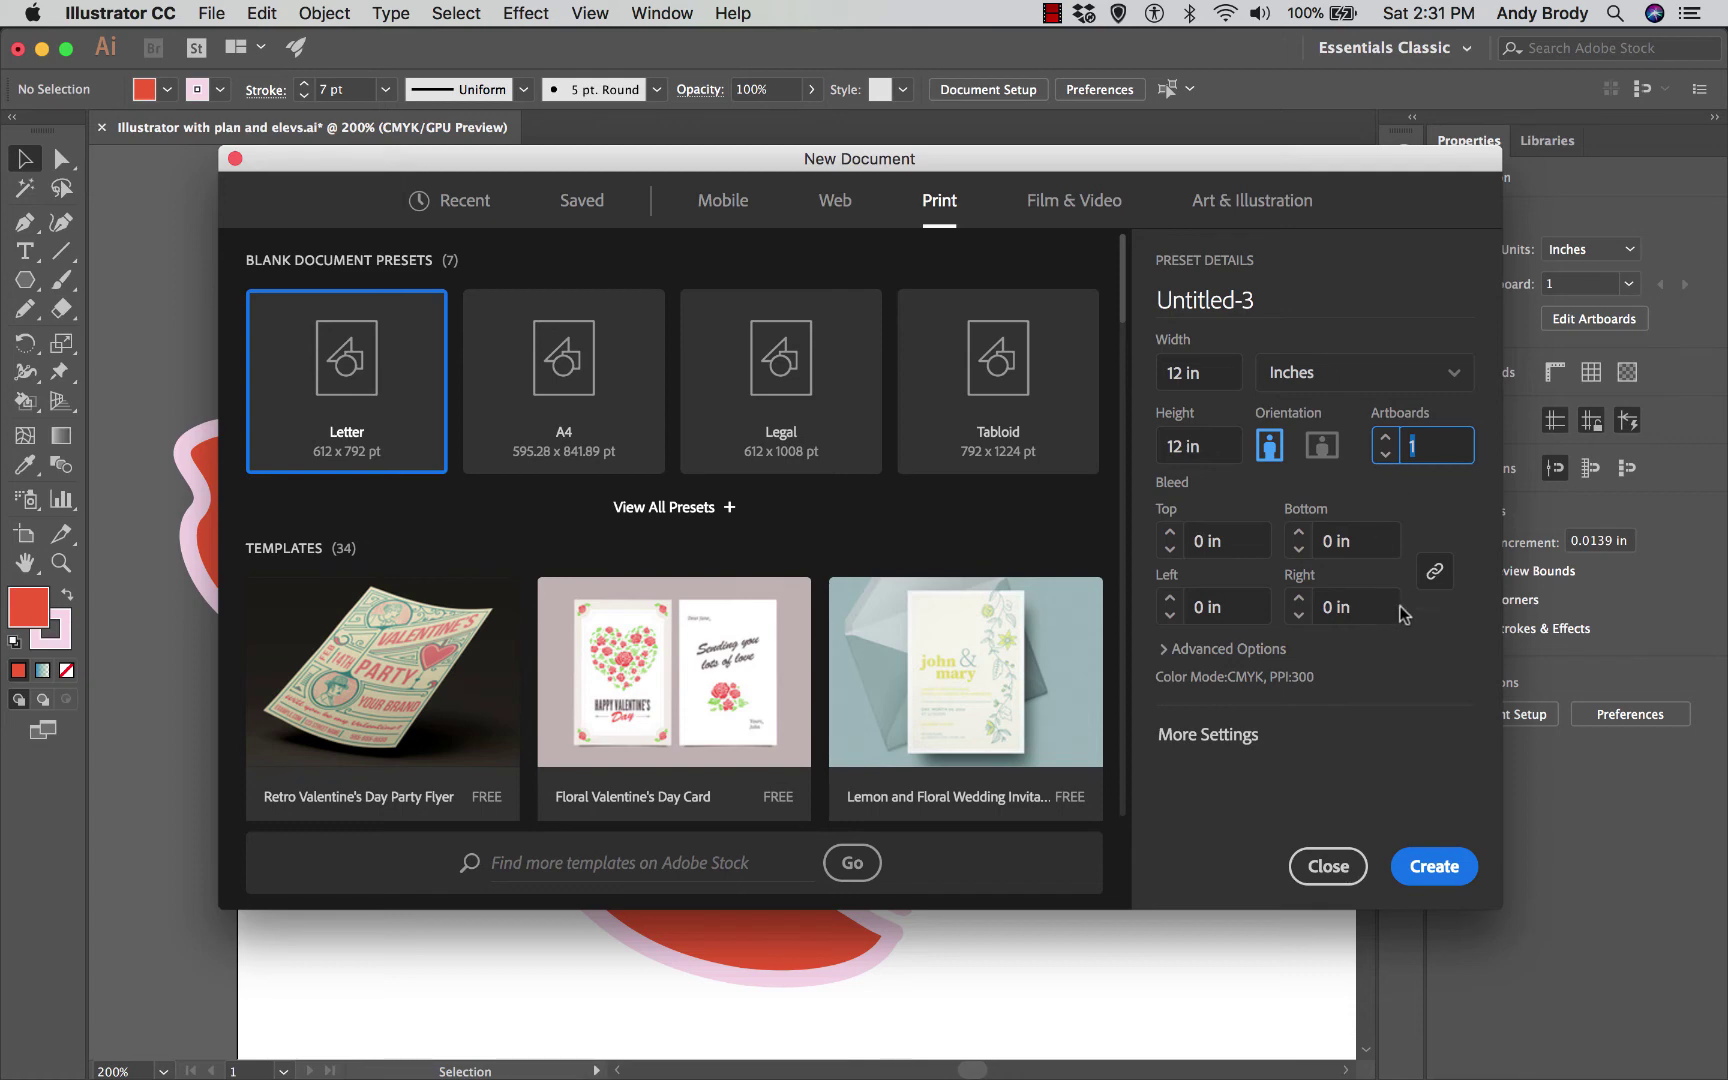
{"action": "left_click", "coordinate": [1420, 864]}
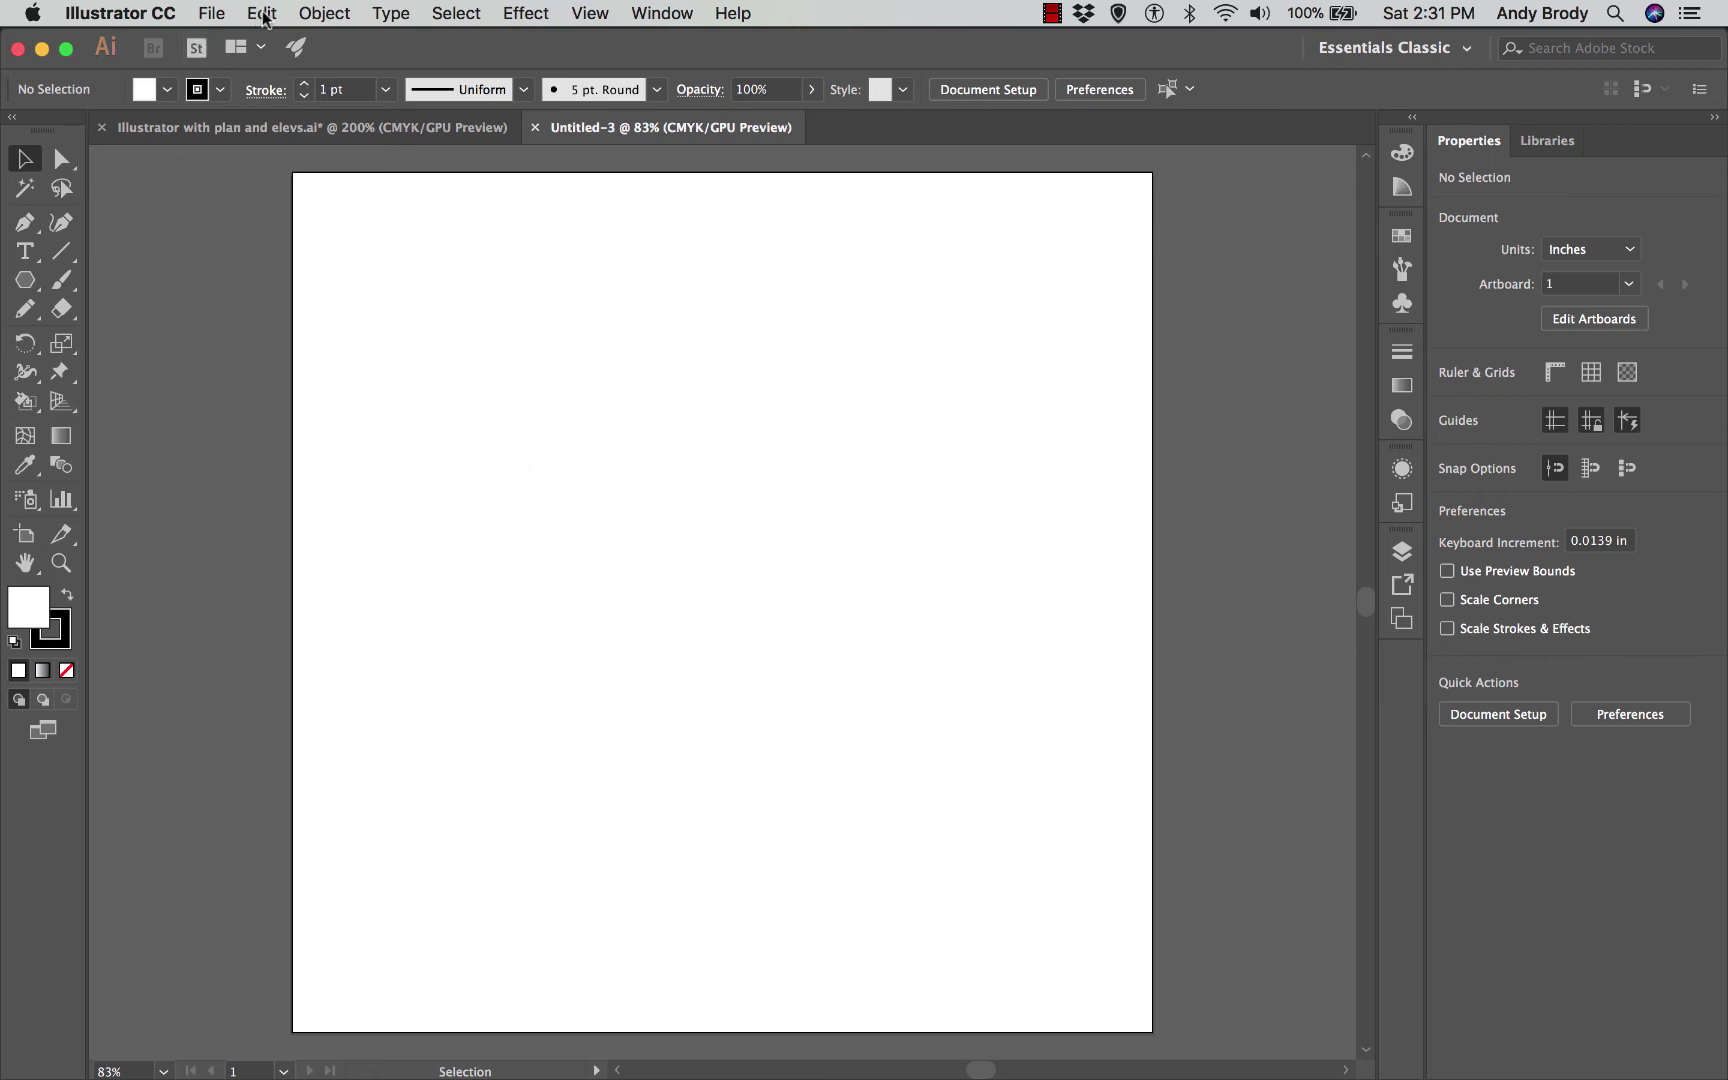
Step: Make a new pattern and dismiss the pattern-editing notice with the option not to show it again
{"action": "left_click", "coordinate": [305, 14]}
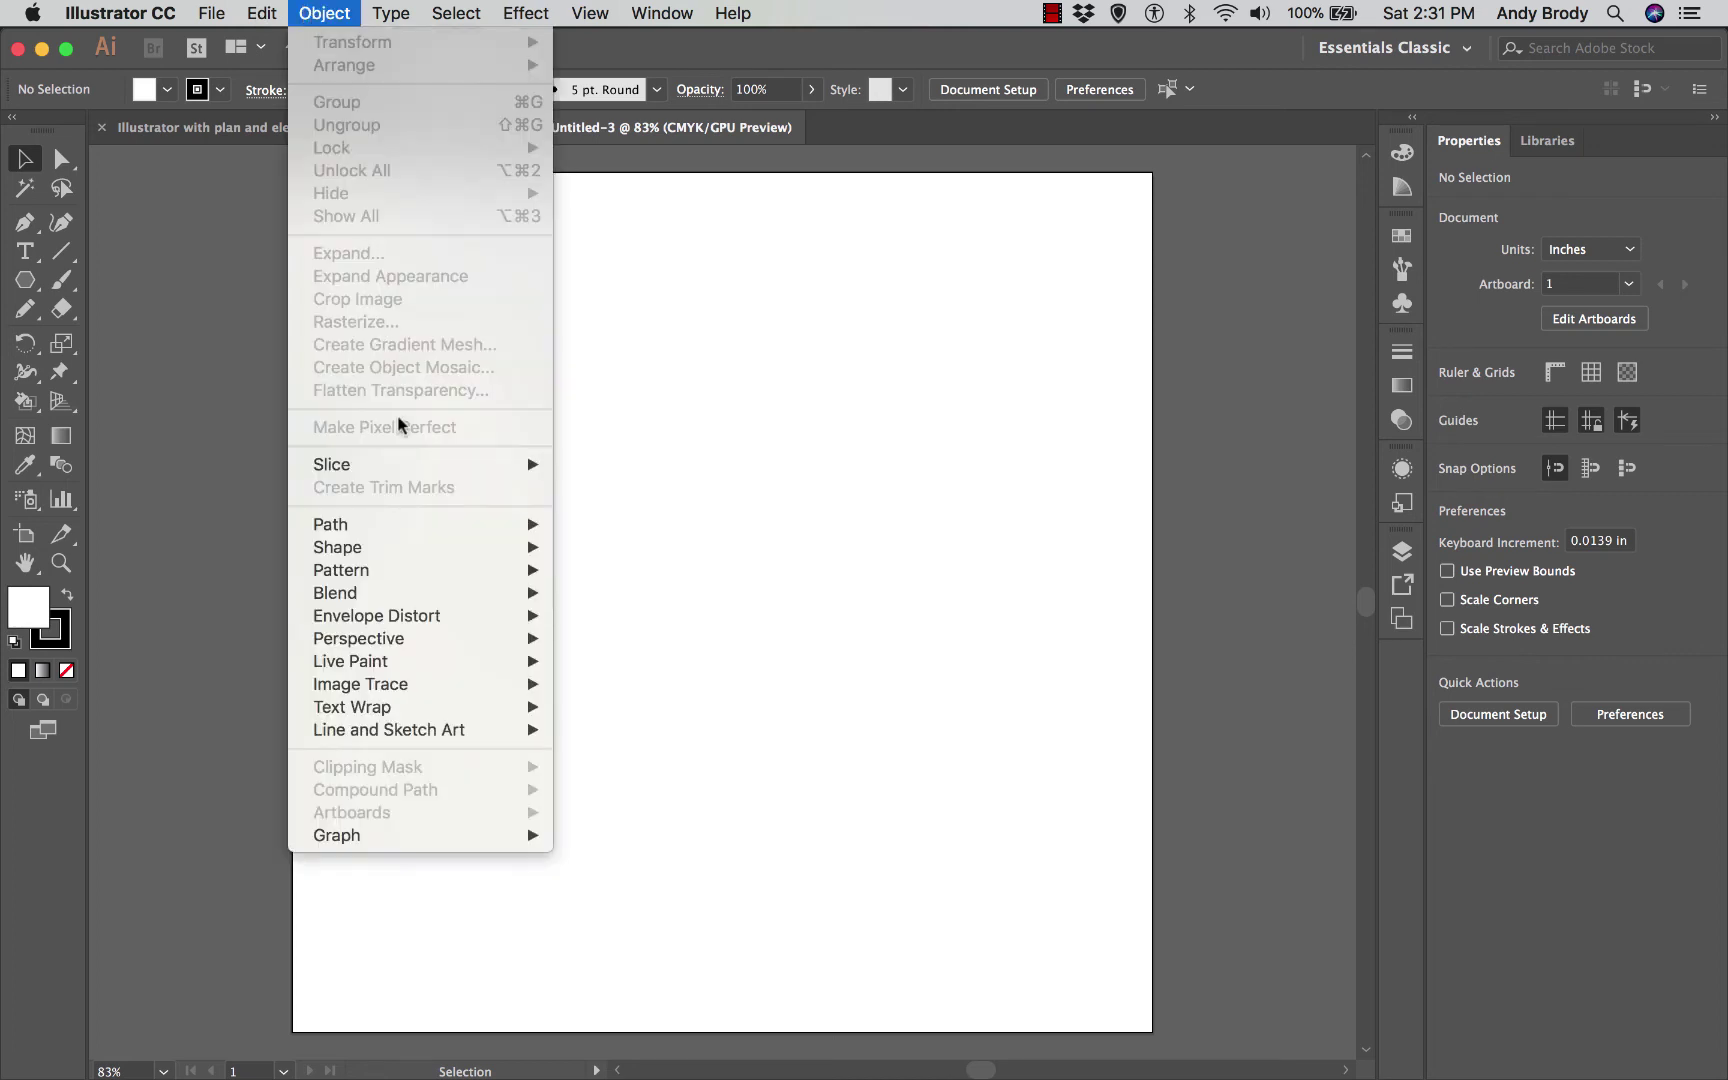
{"action": "mouse_move", "coordinate": [412, 576]}
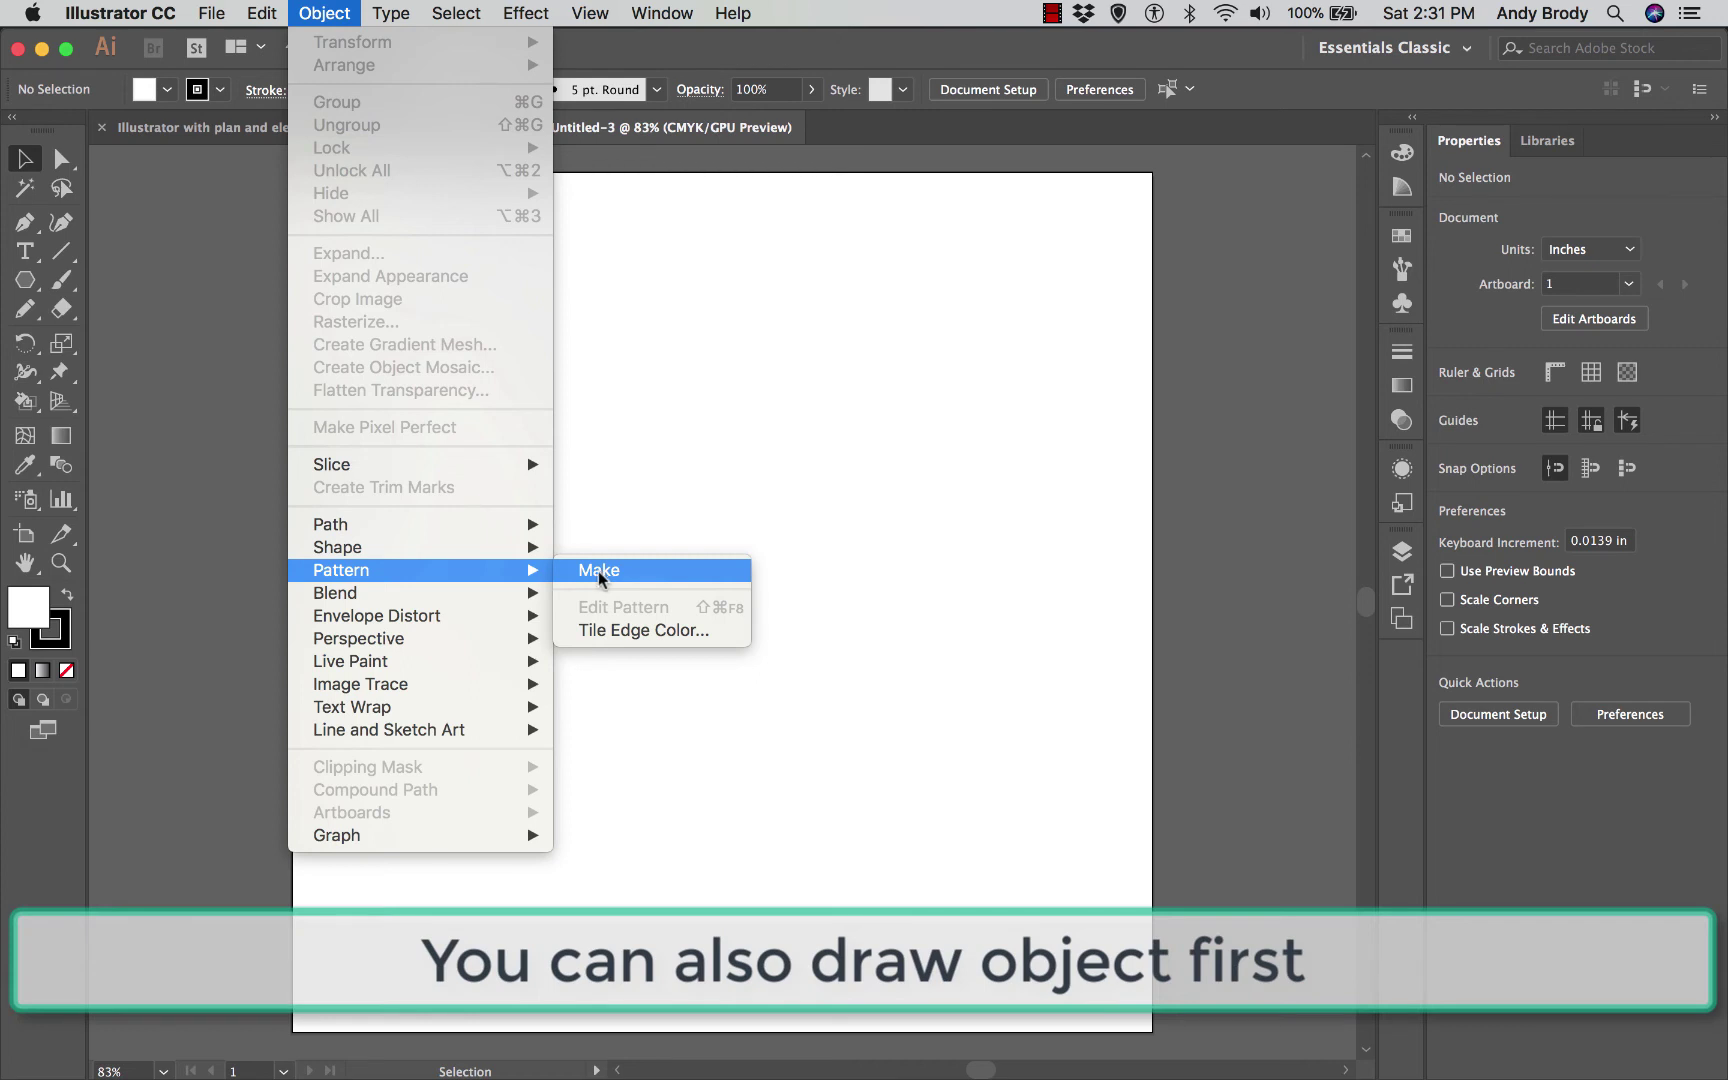
{"action": "left_click", "coordinate": [599, 571]}
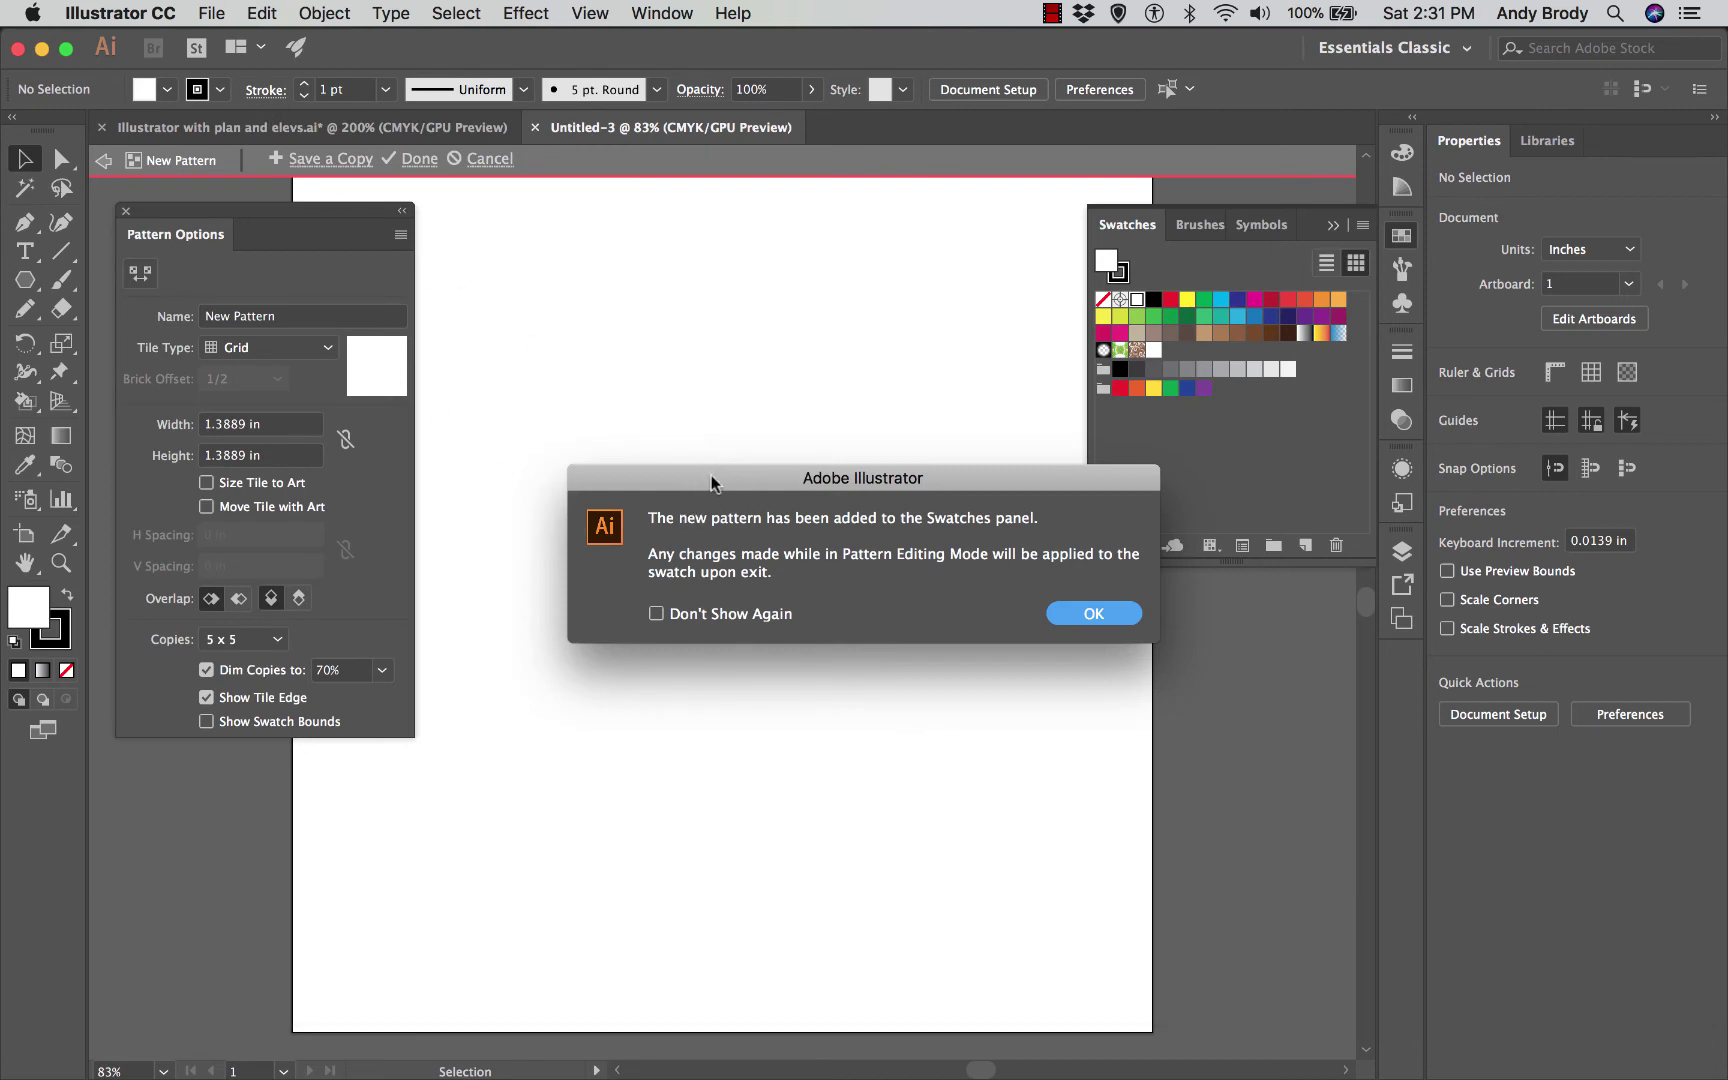
{"action": "left_click_drag", "start_coordinate": [711, 476], "coordinate": [603, 409]}
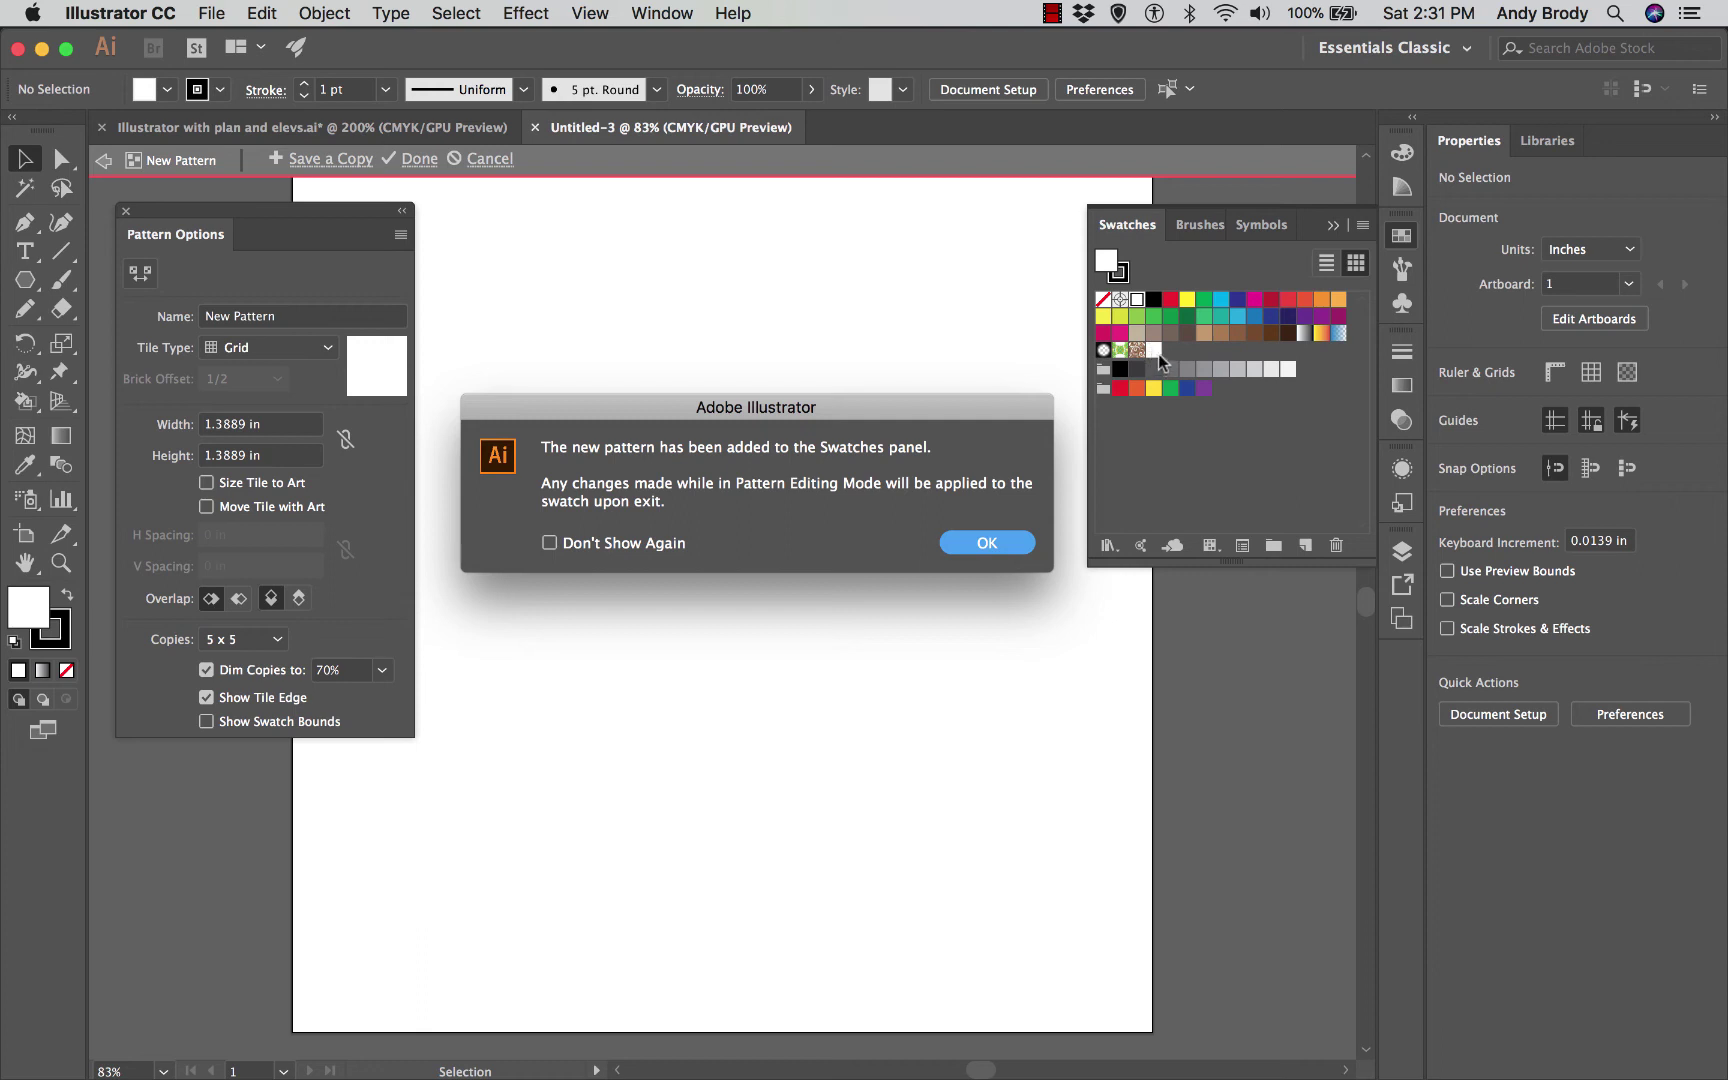
{"action": "left_click", "coordinate": [551, 543]}
{"action": "left_click", "coordinate": [981, 546]}
Step: Rename the new pattern with the owner's surname followed by "'s dog"
{"action": "left_click", "coordinate": [249, 425]}
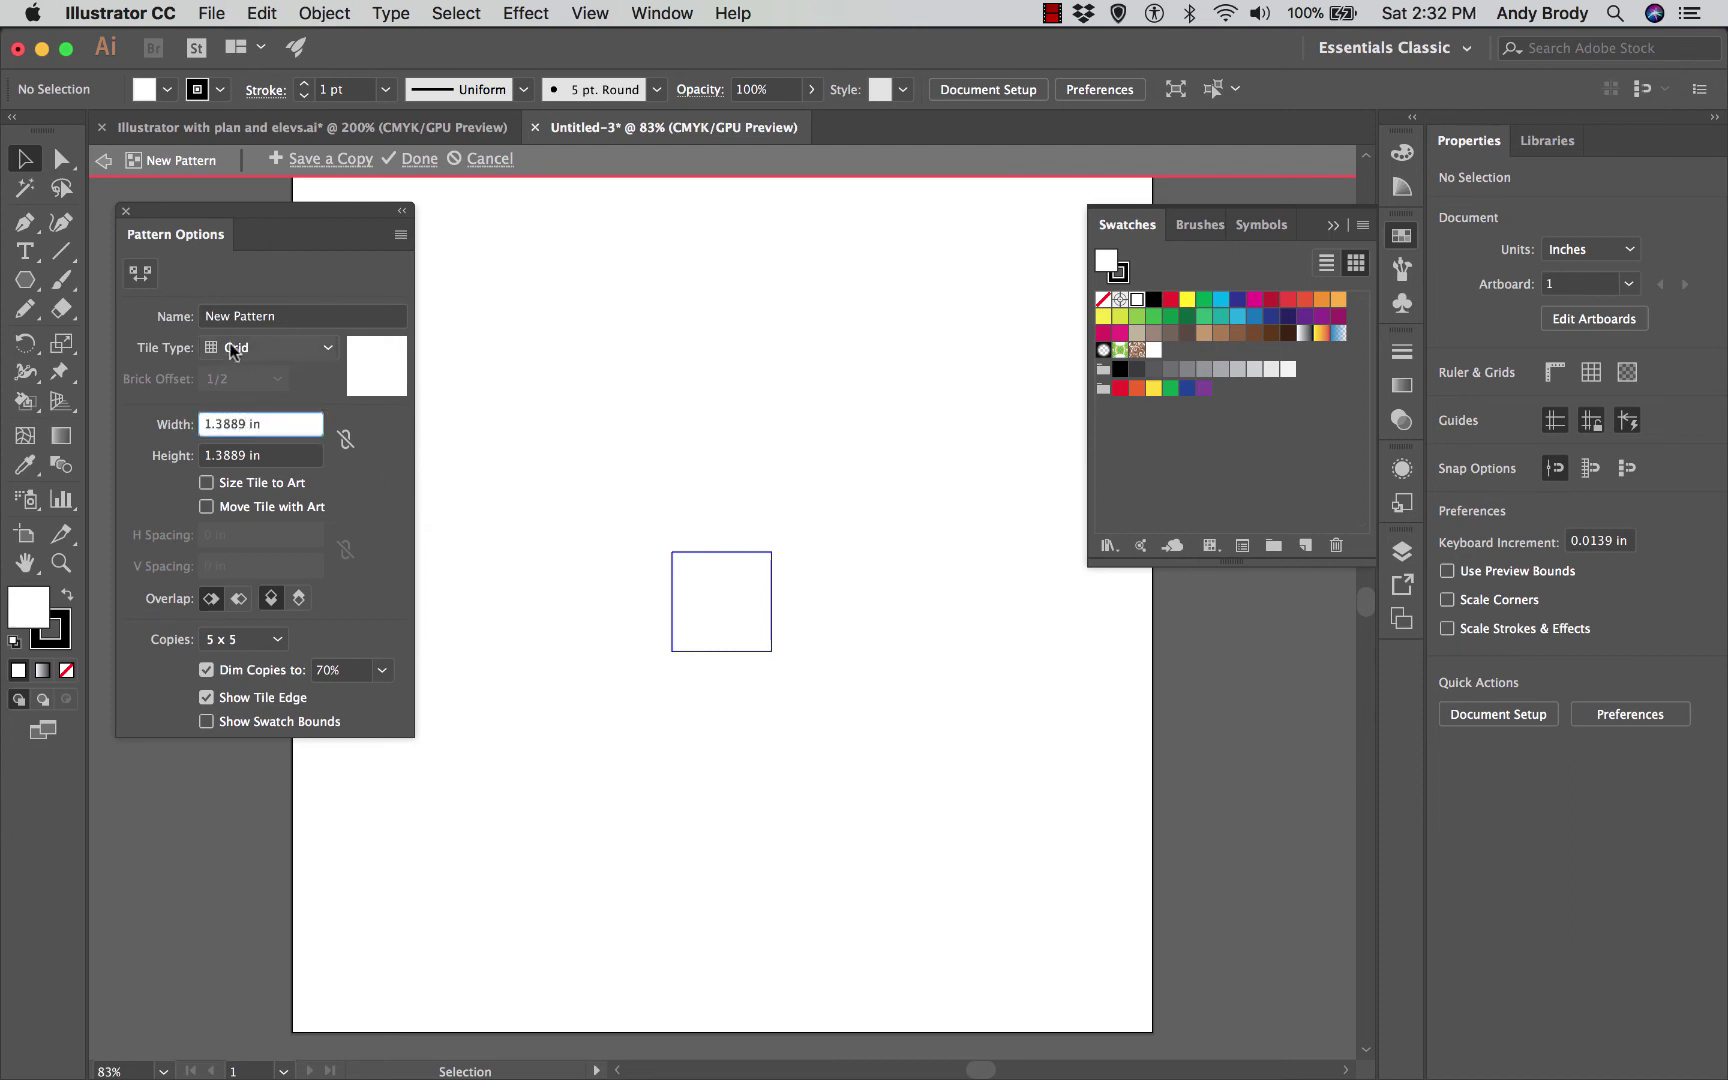
{"action": "left_click_drag", "start_coordinate": [284, 327], "coordinate": [206, 300]}
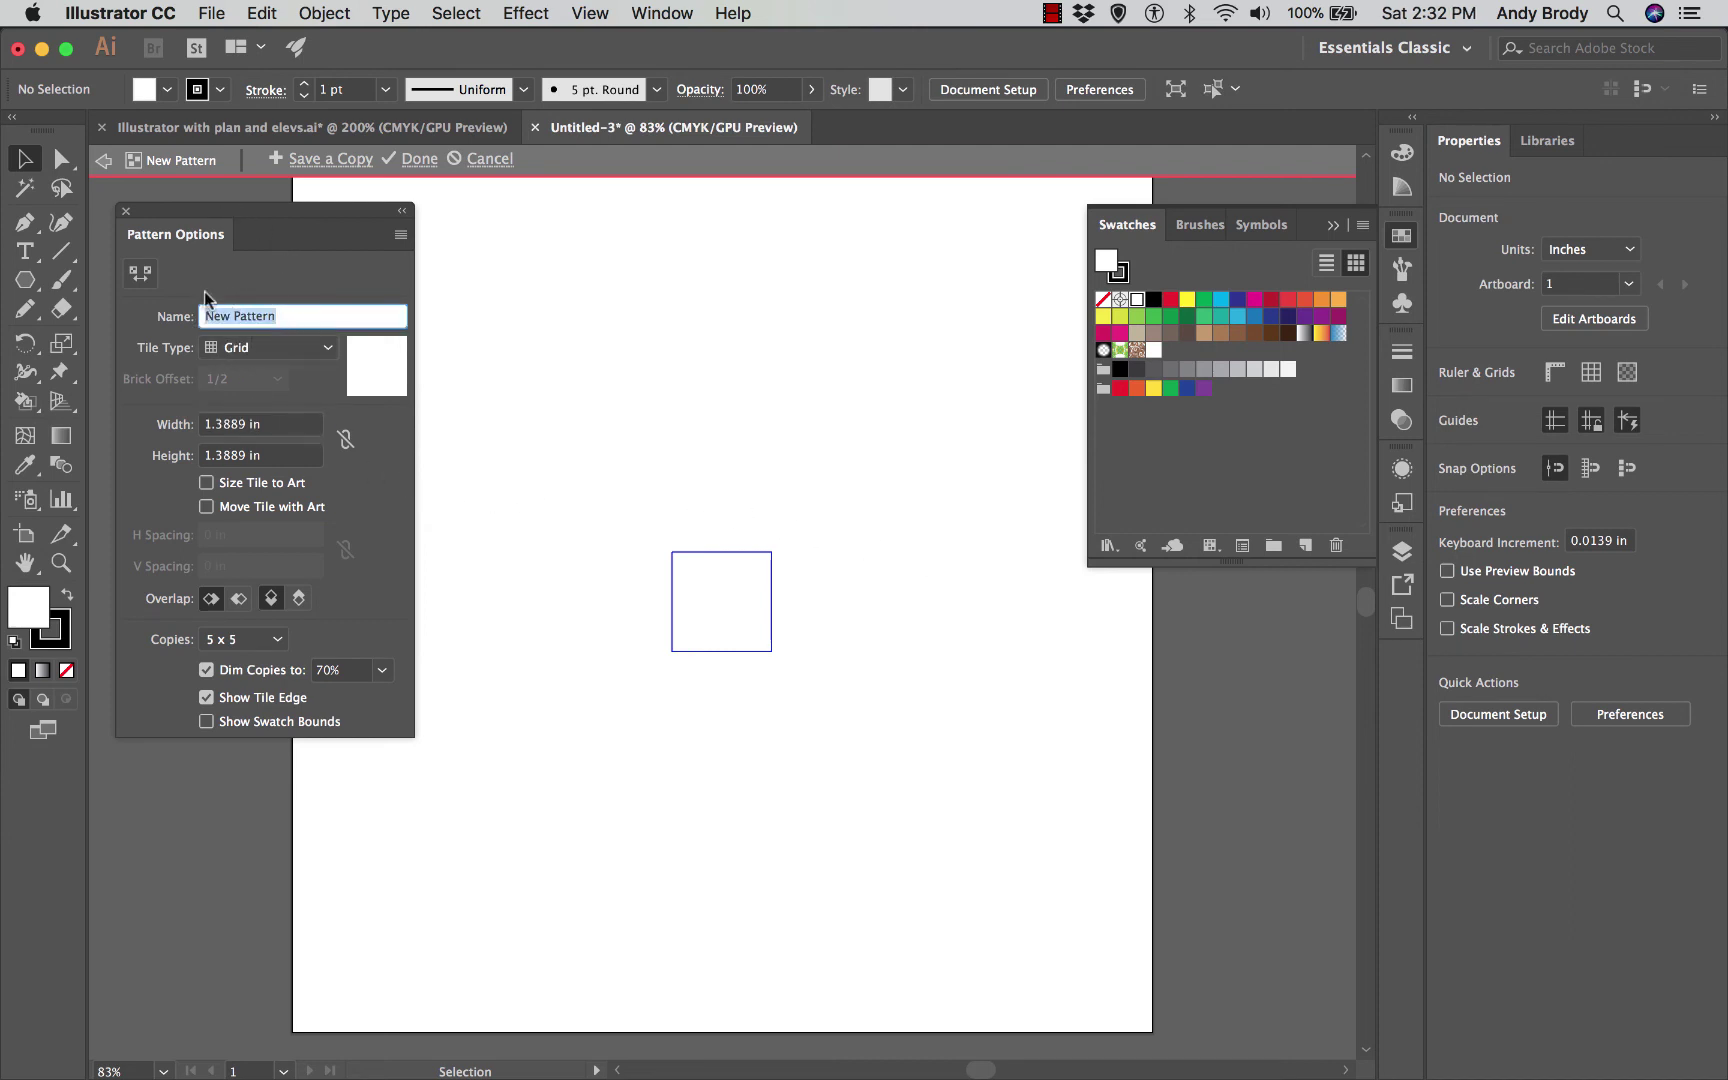
{"action": "type", "text": "Brody's dog"}
Step: Set the pattern tile's width and height to 4 in each
{"action": "left_click", "coordinate": [239, 423]}
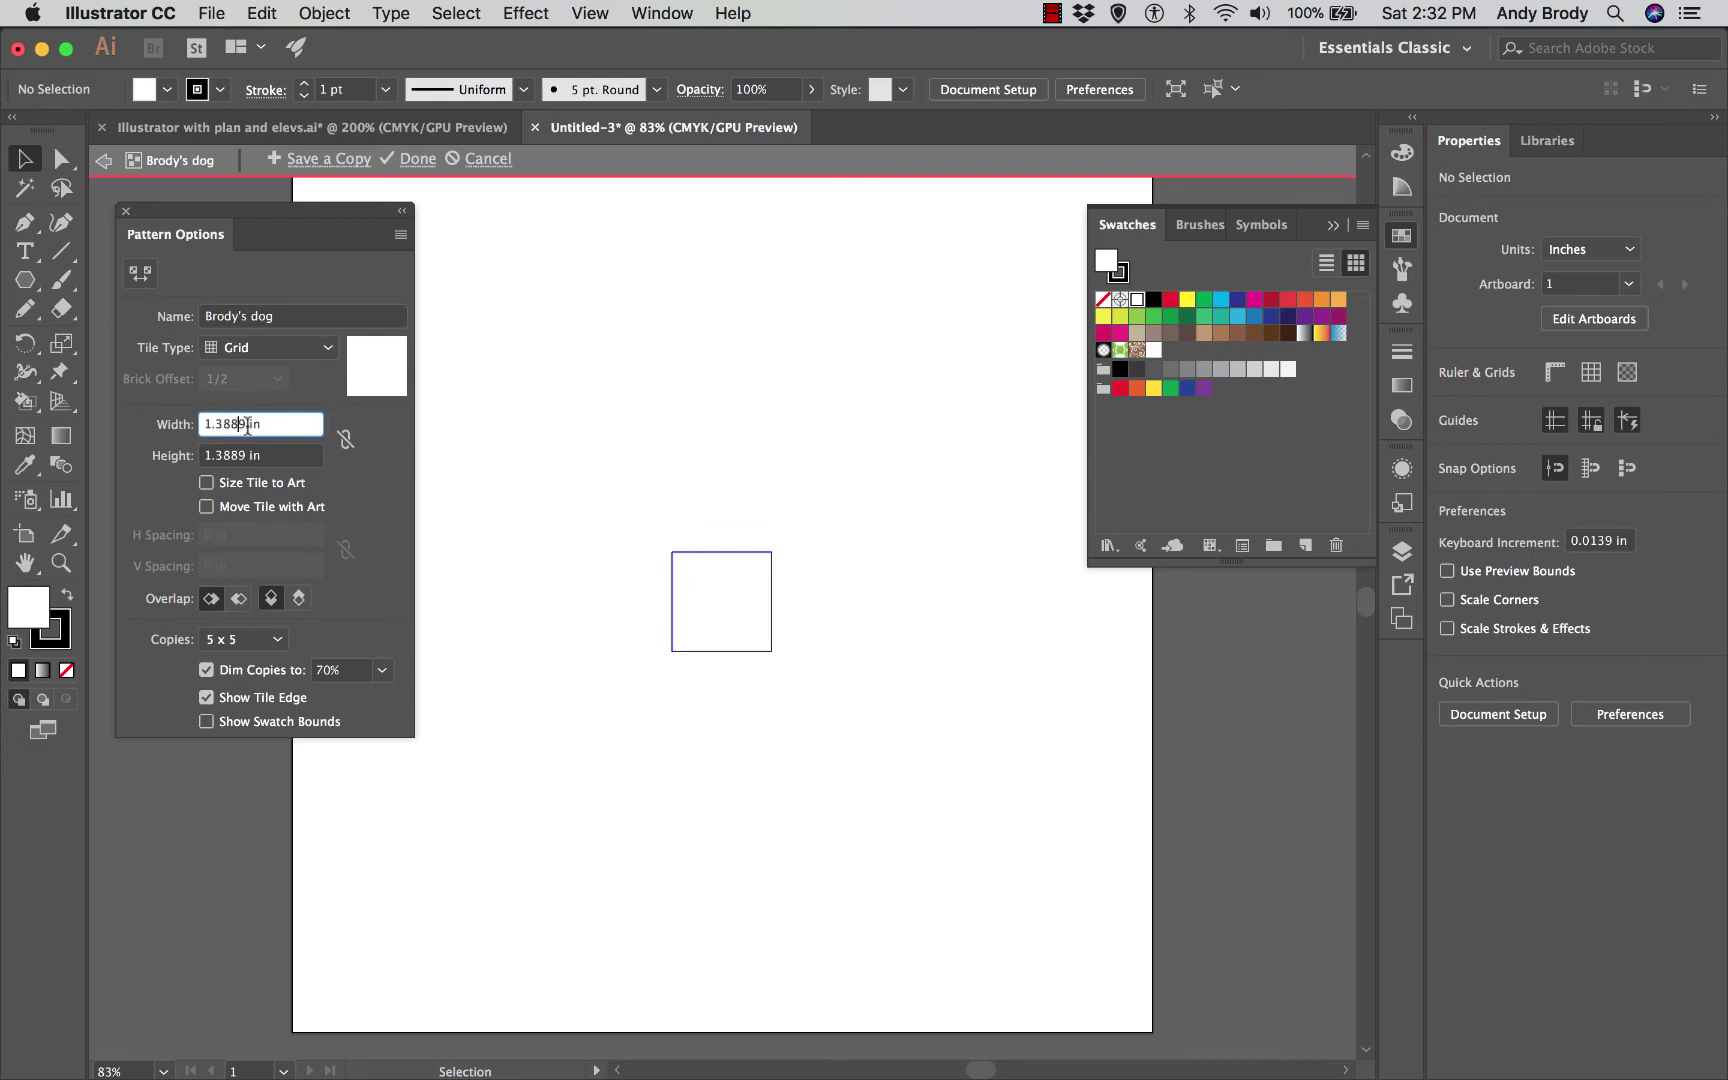
{"action": "left_click_drag", "start_coordinate": [239, 423], "coordinate": [186, 413]}
{"action": "type", "text": "4"}
{"action": "key", "text": "Tab"}
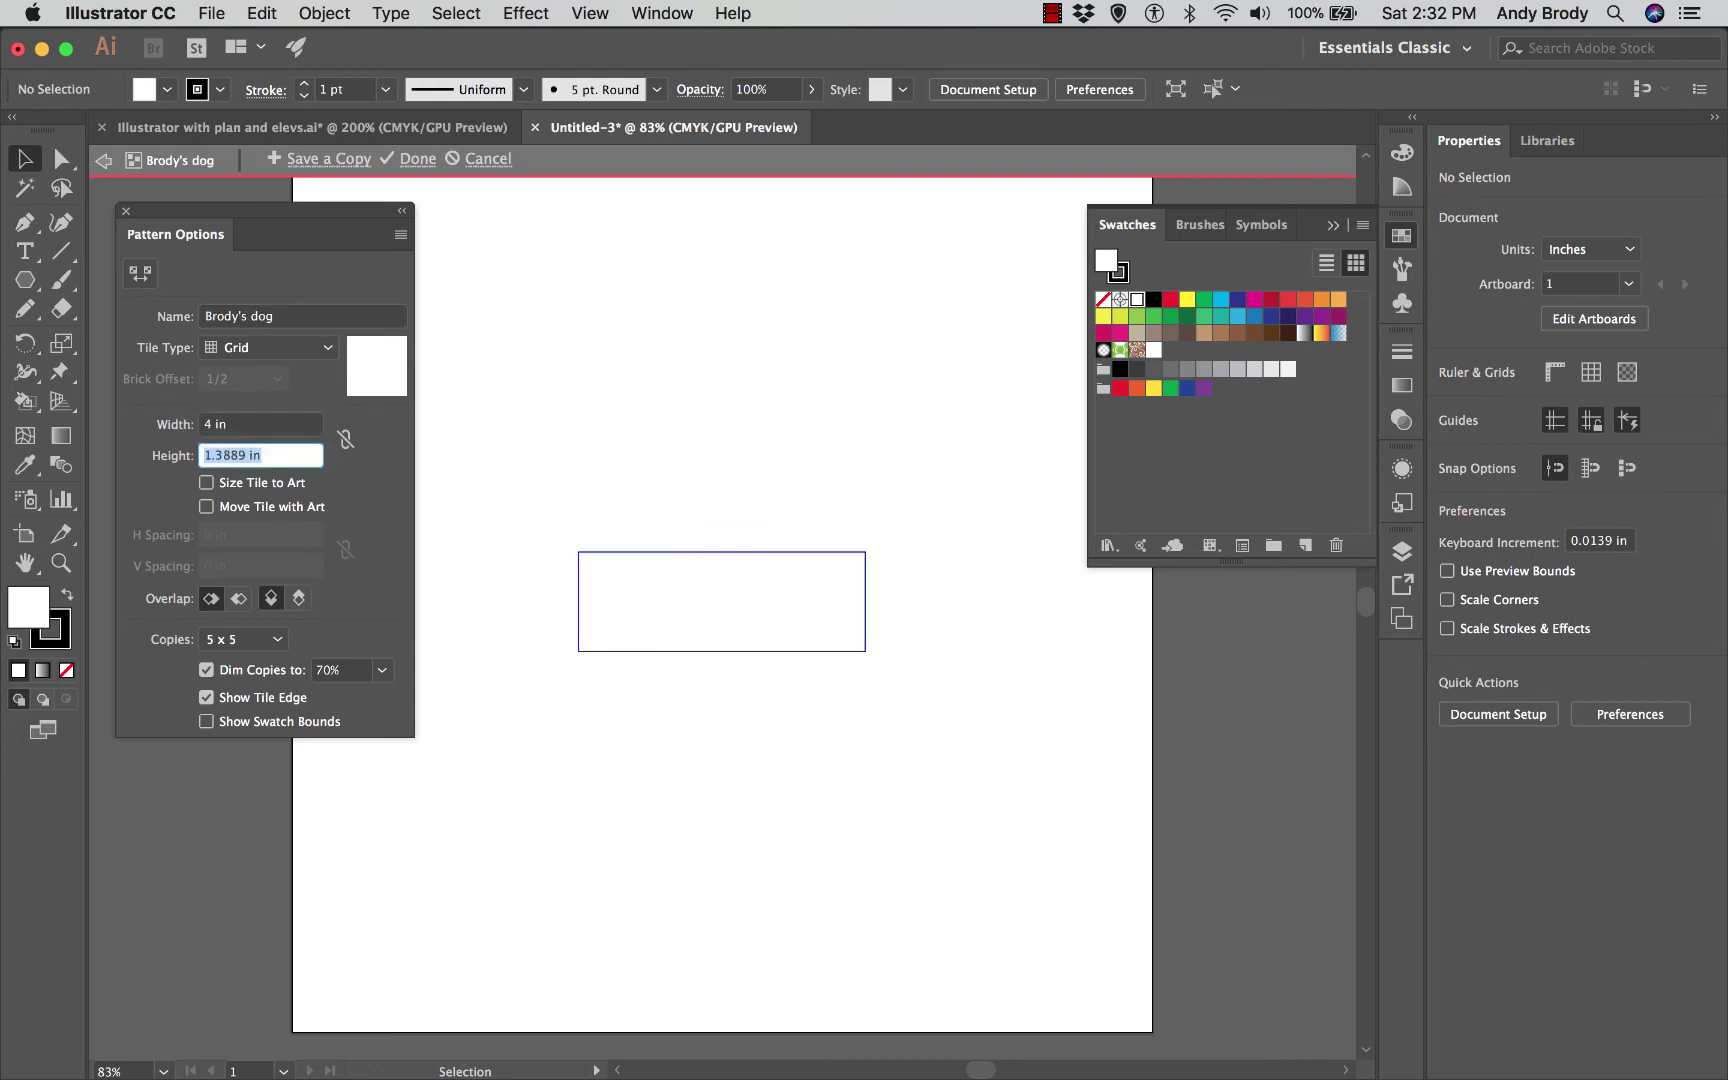
{"action": "type", "text": "4"}
{"action": "key", "text": "Return"}
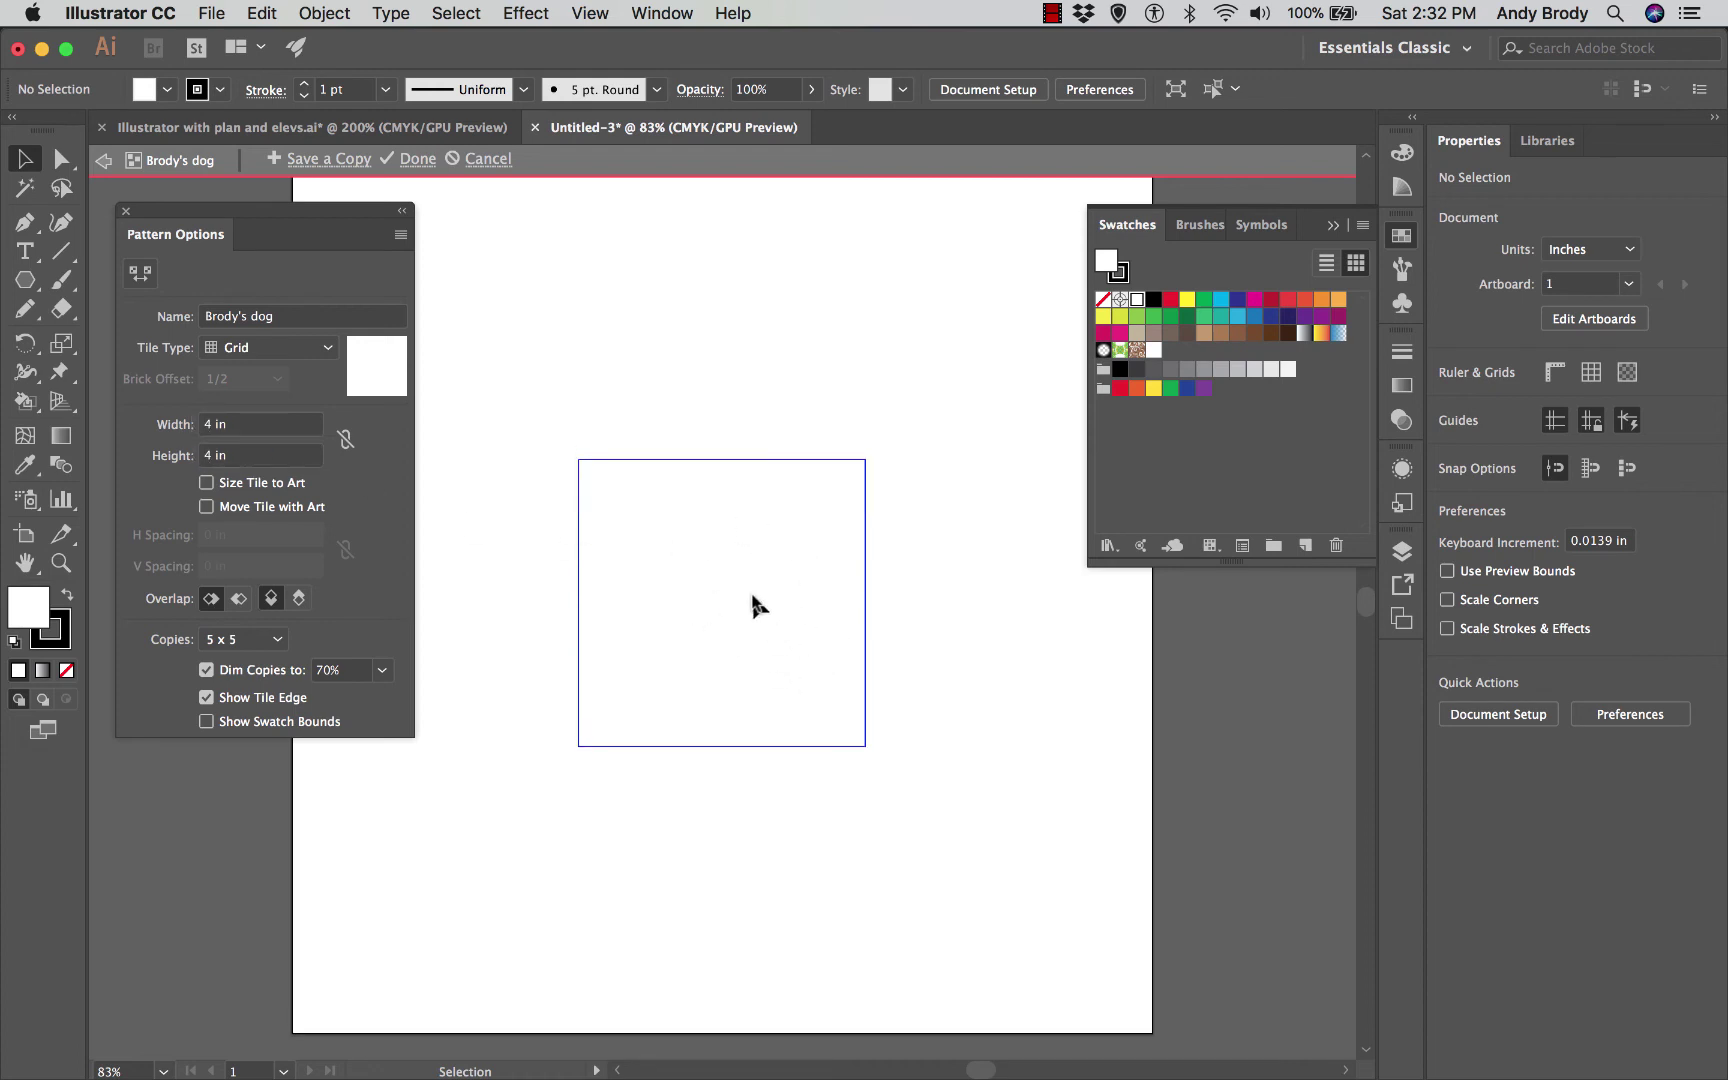
Step: Draw an ellipse about 1.08 by 1 in just right of the pattern tile's centre
{"action": "key", "text": "super+1"}
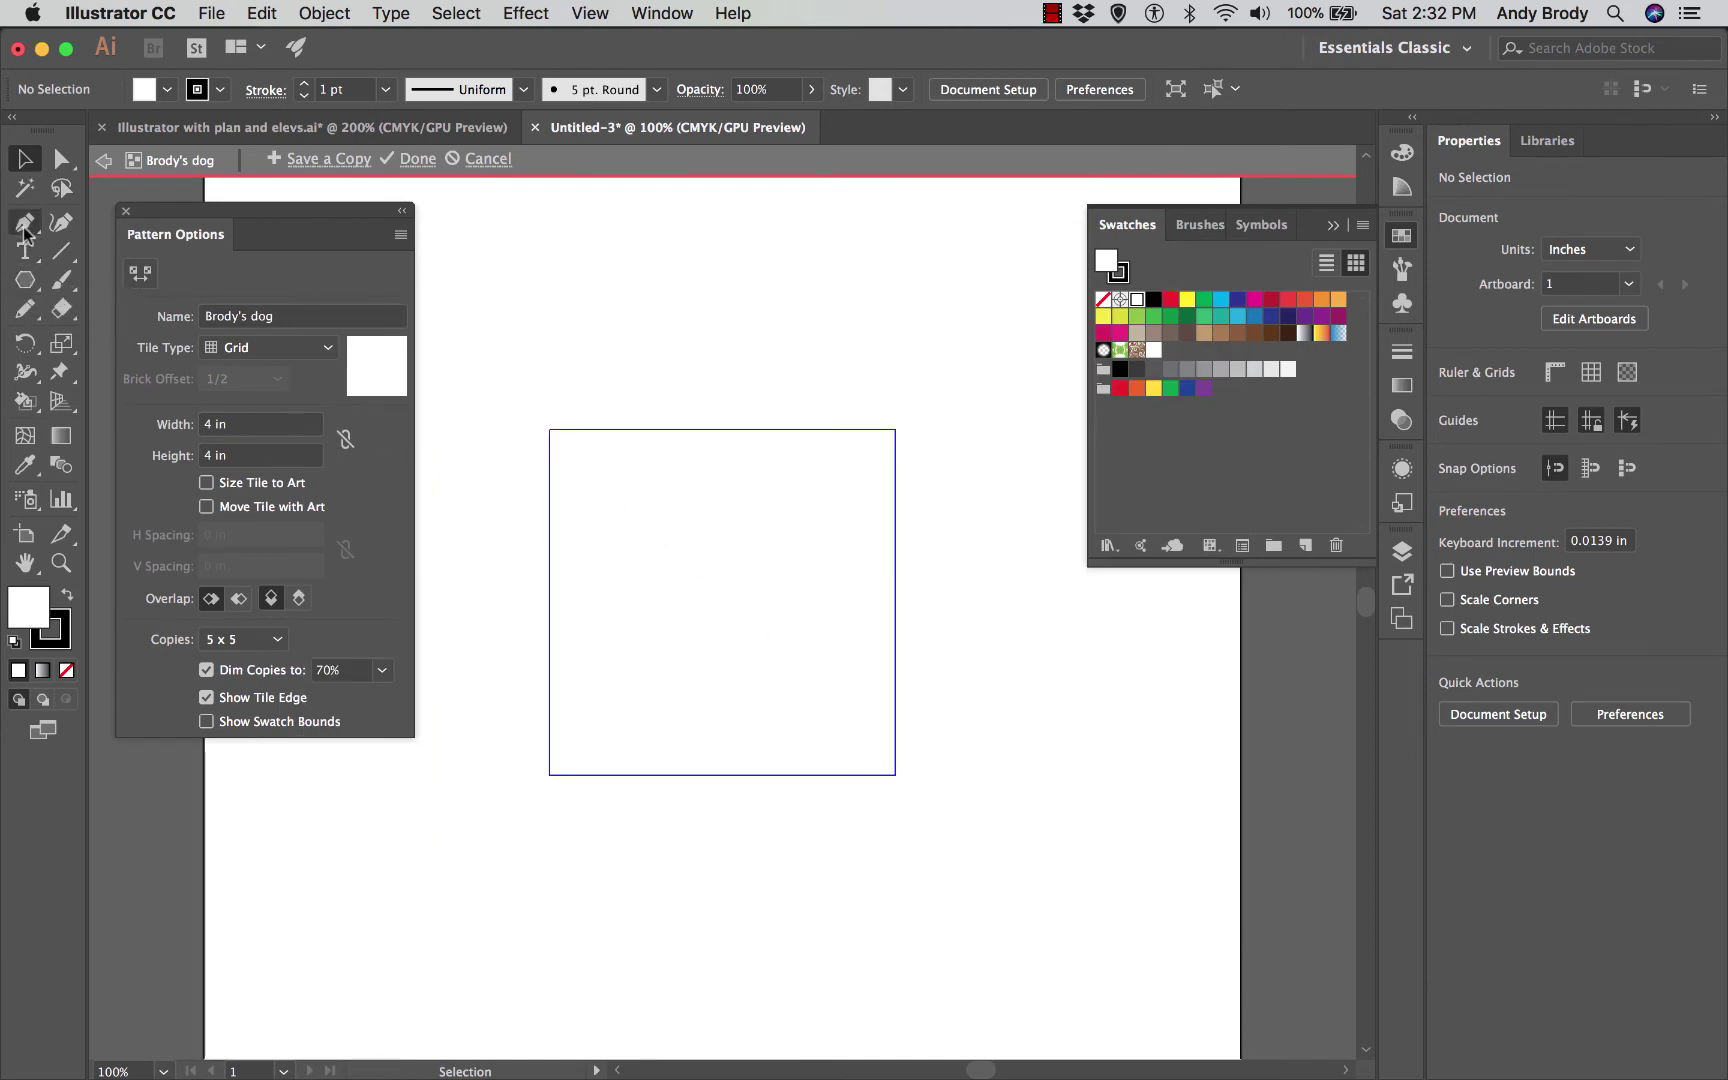
{"action": "left_click_drag", "start_coordinate": [27, 282], "coordinate": [90, 338]}
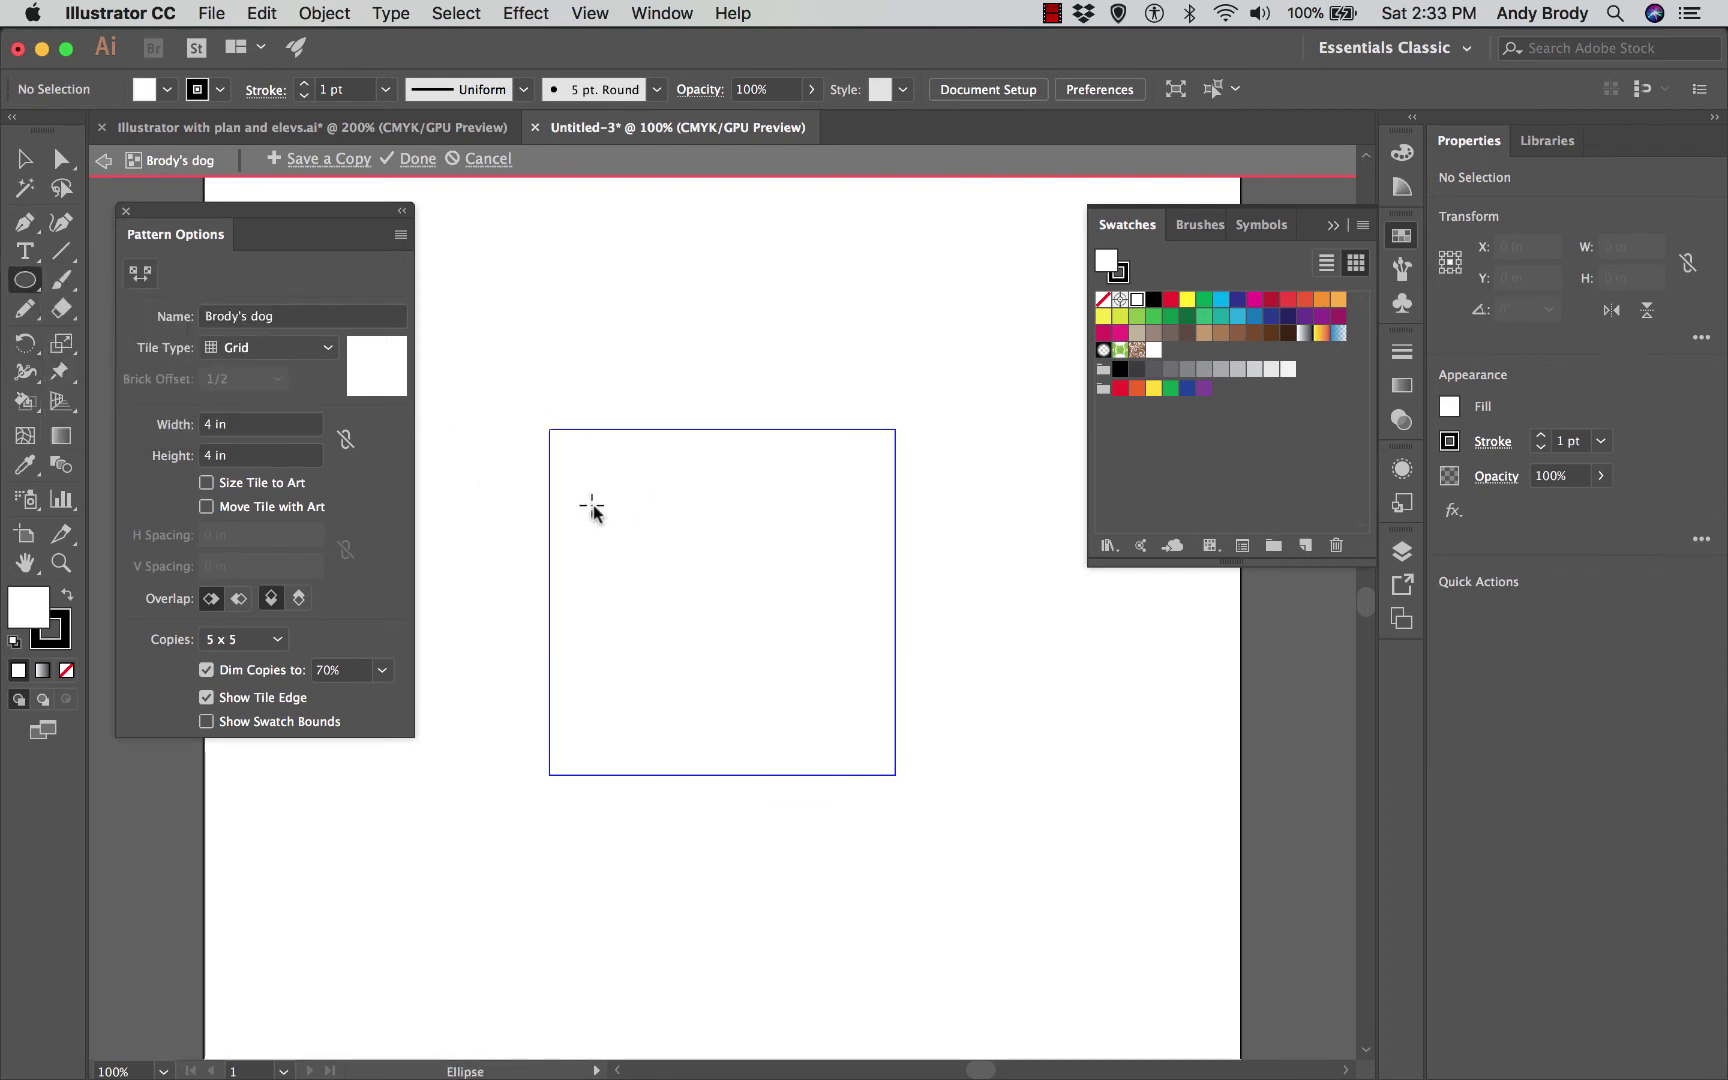
{"action": "left_click_drag", "start_coordinate": [721, 588], "coordinate": [816, 674]}
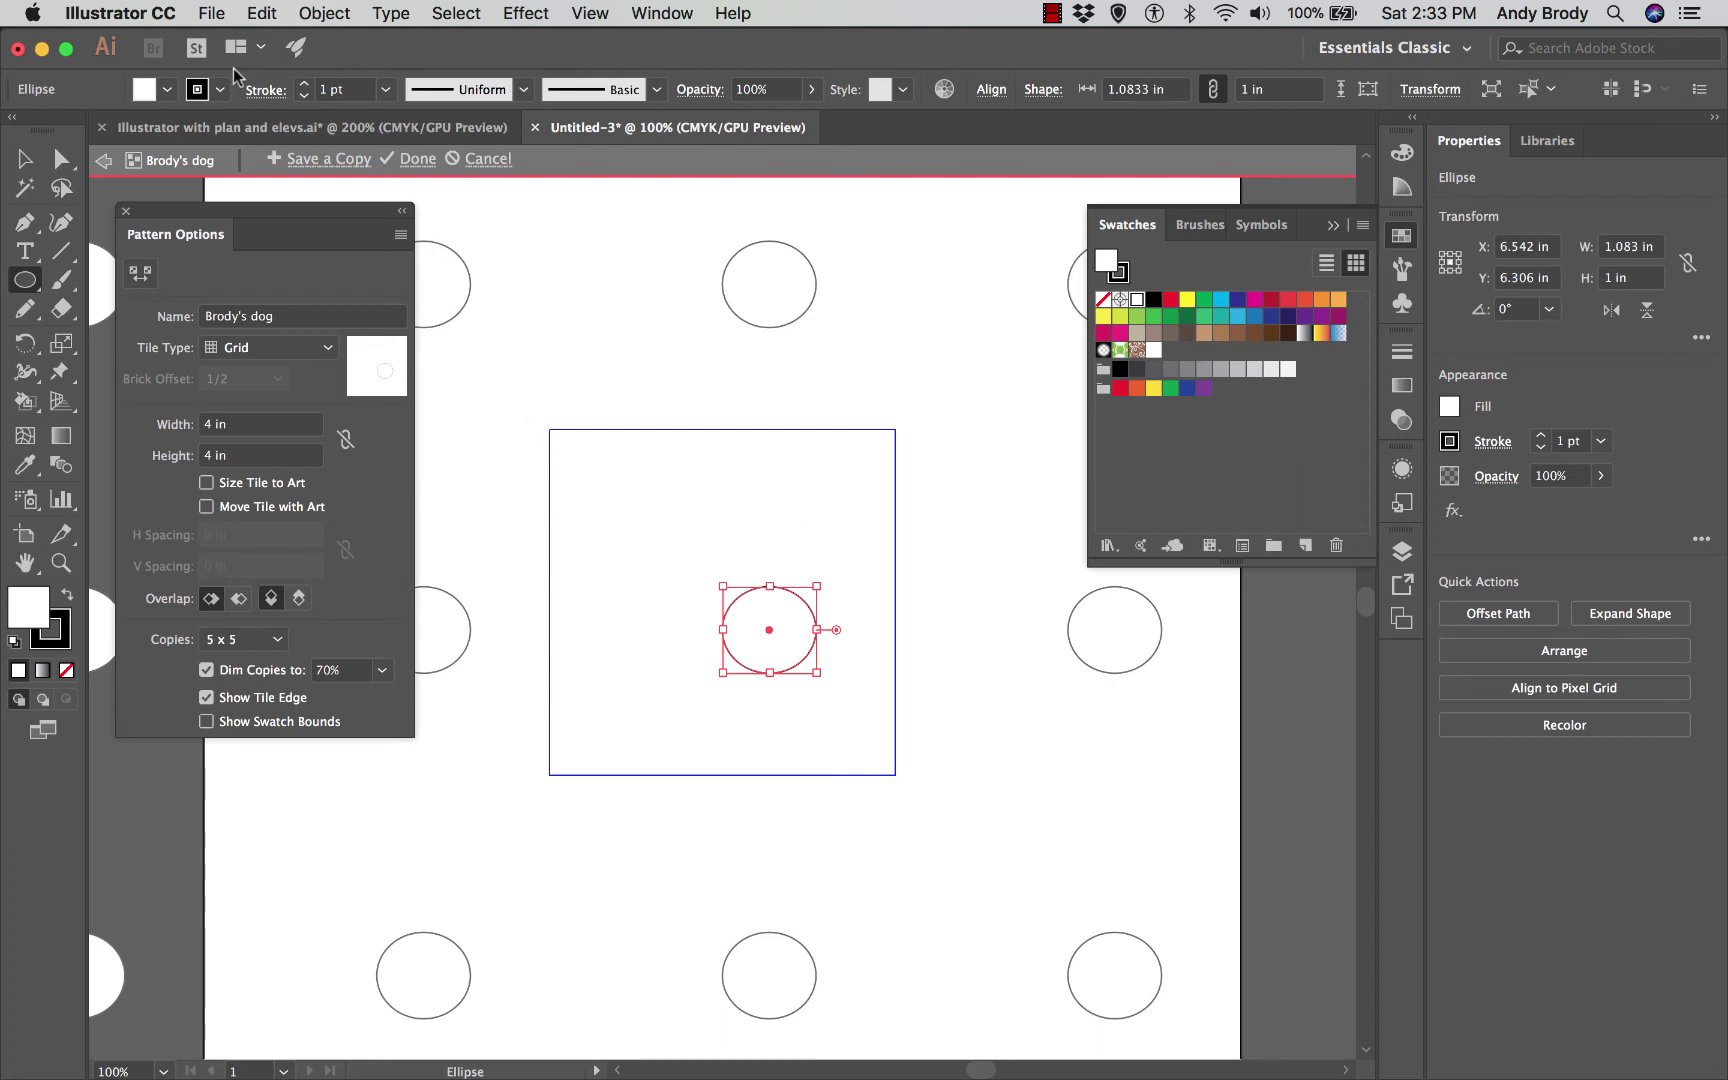
Step: Give the ellipse a cyan fill and a red 4 pt stroke
{"action": "left_click", "coordinate": [216, 90]}
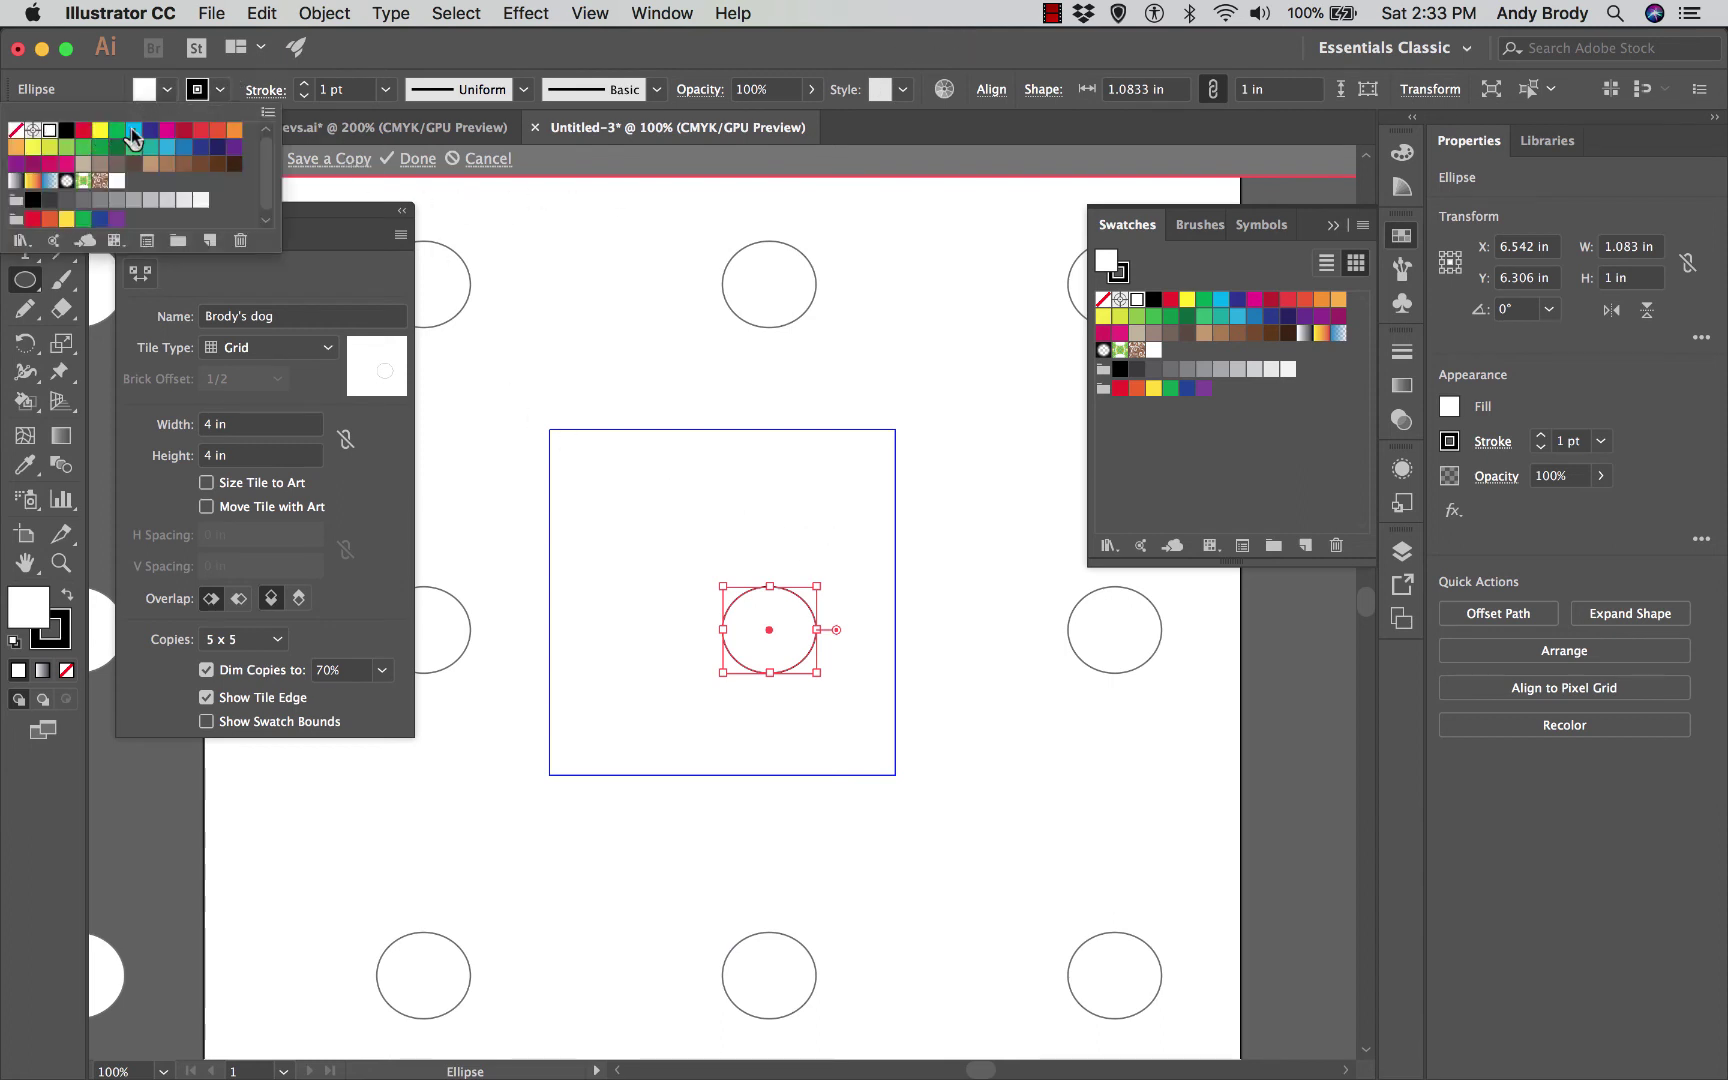
{"action": "left_click", "coordinate": [133, 130]}
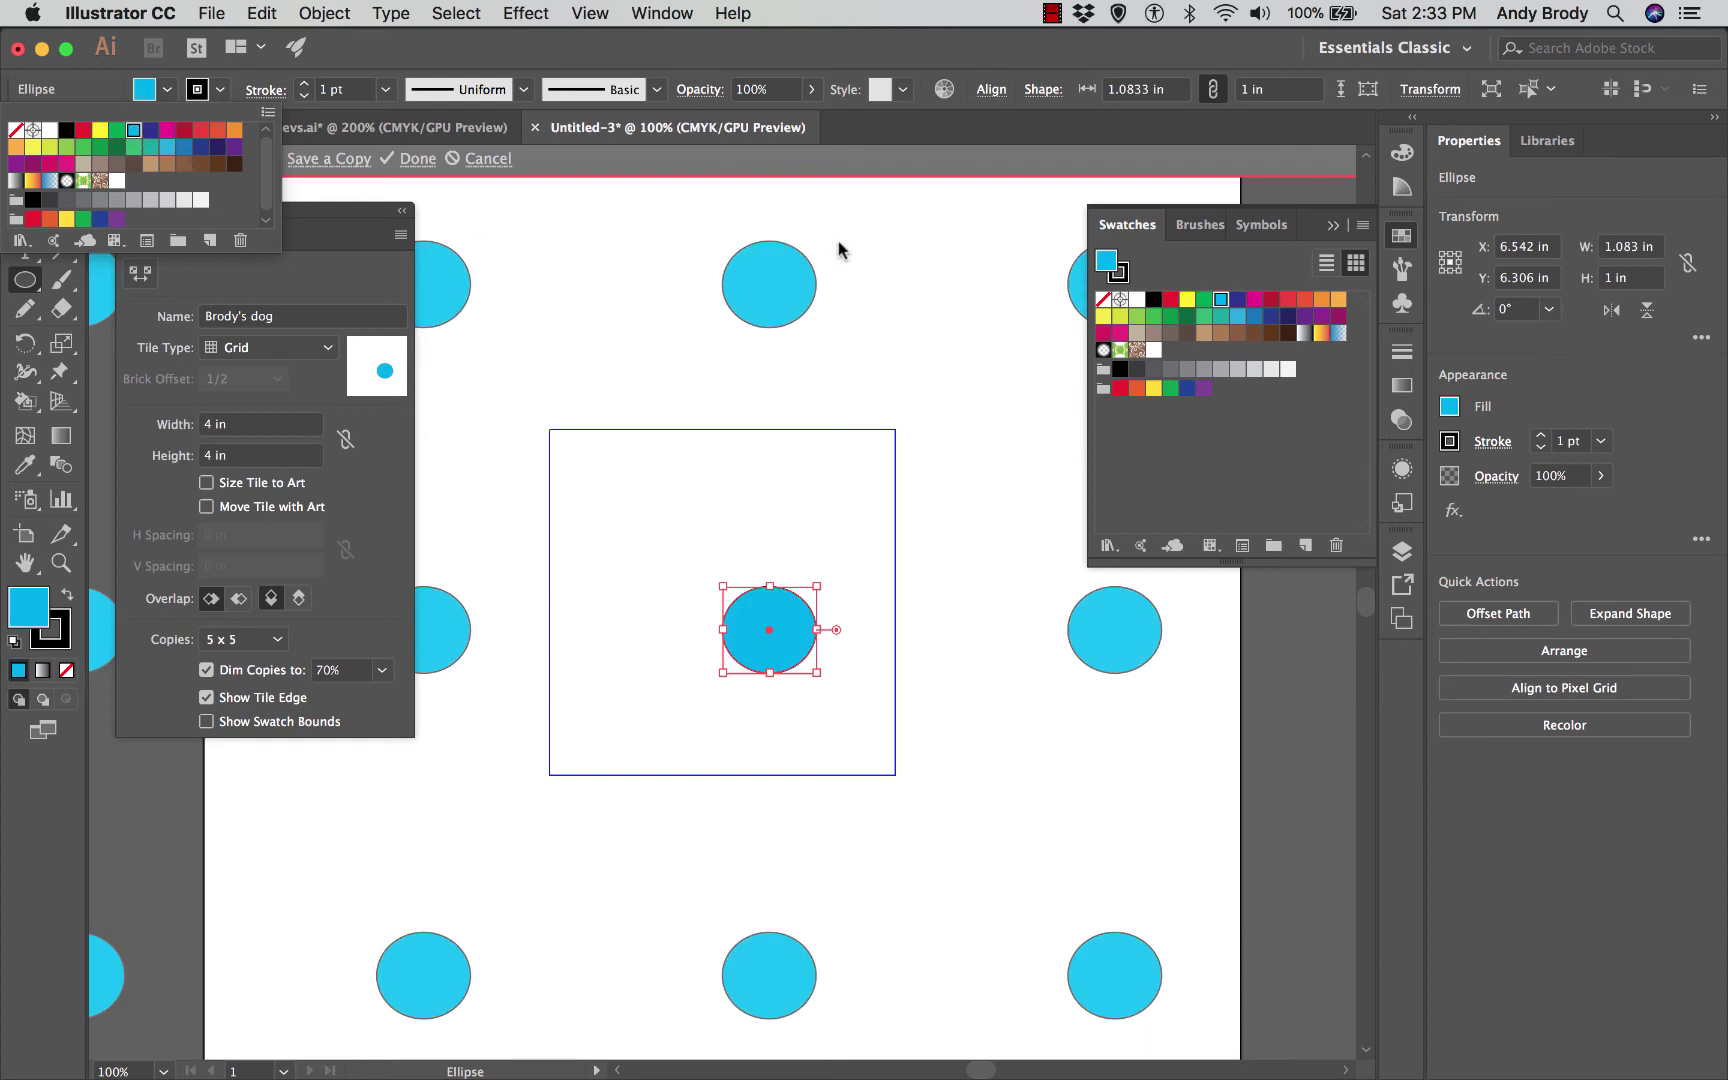
{"action": "left_click", "coordinate": [218, 90]}
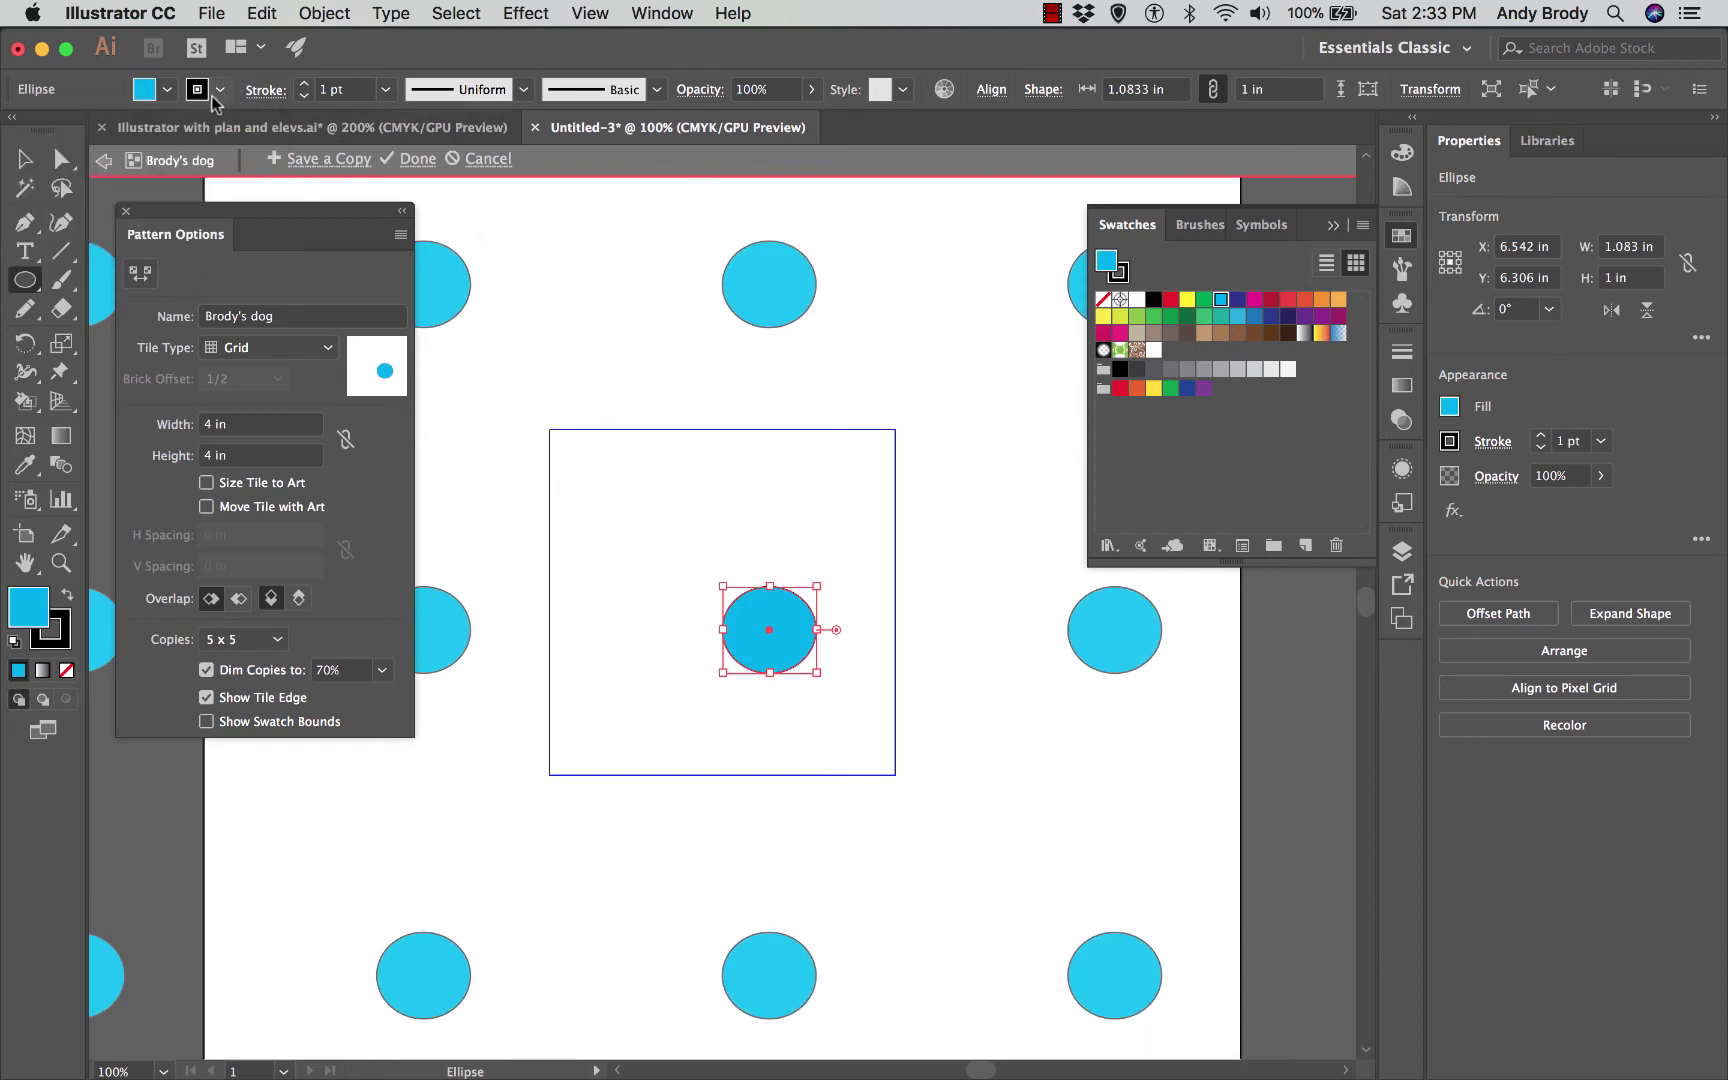
{"action": "left_click", "coordinate": [218, 90]}
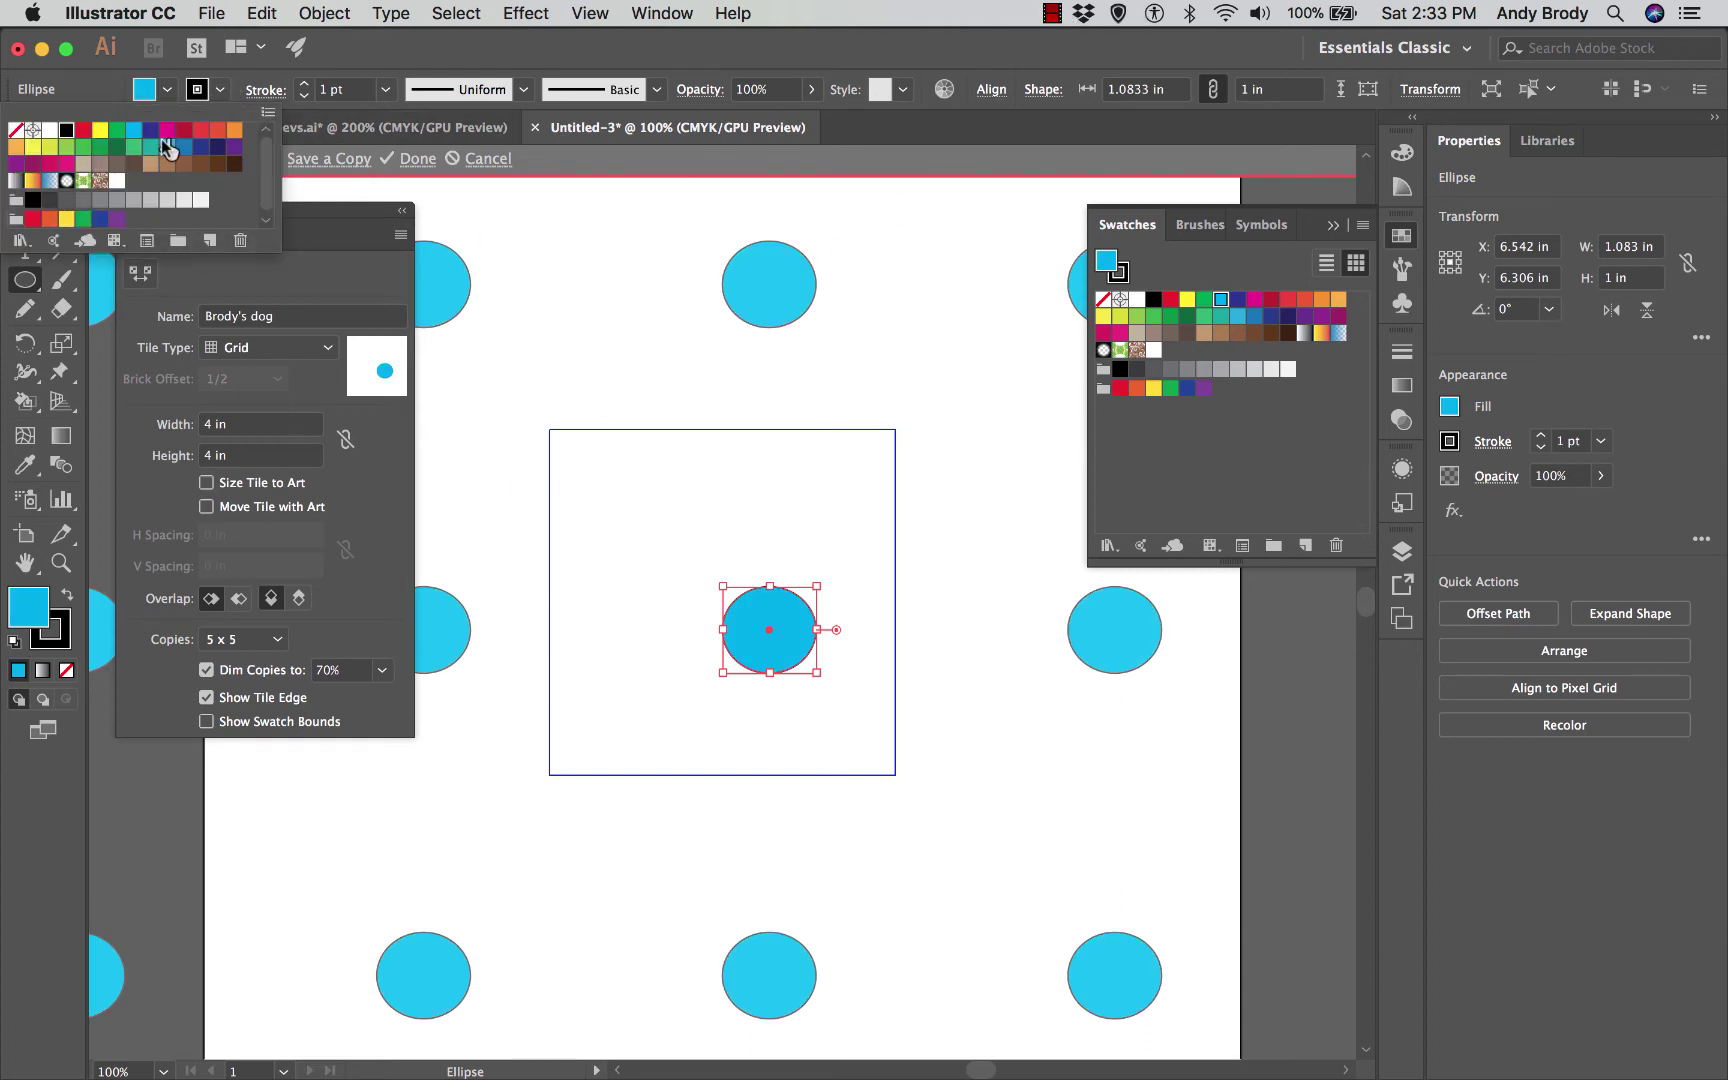
{"action": "left_click", "coordinate": [84, 130]}
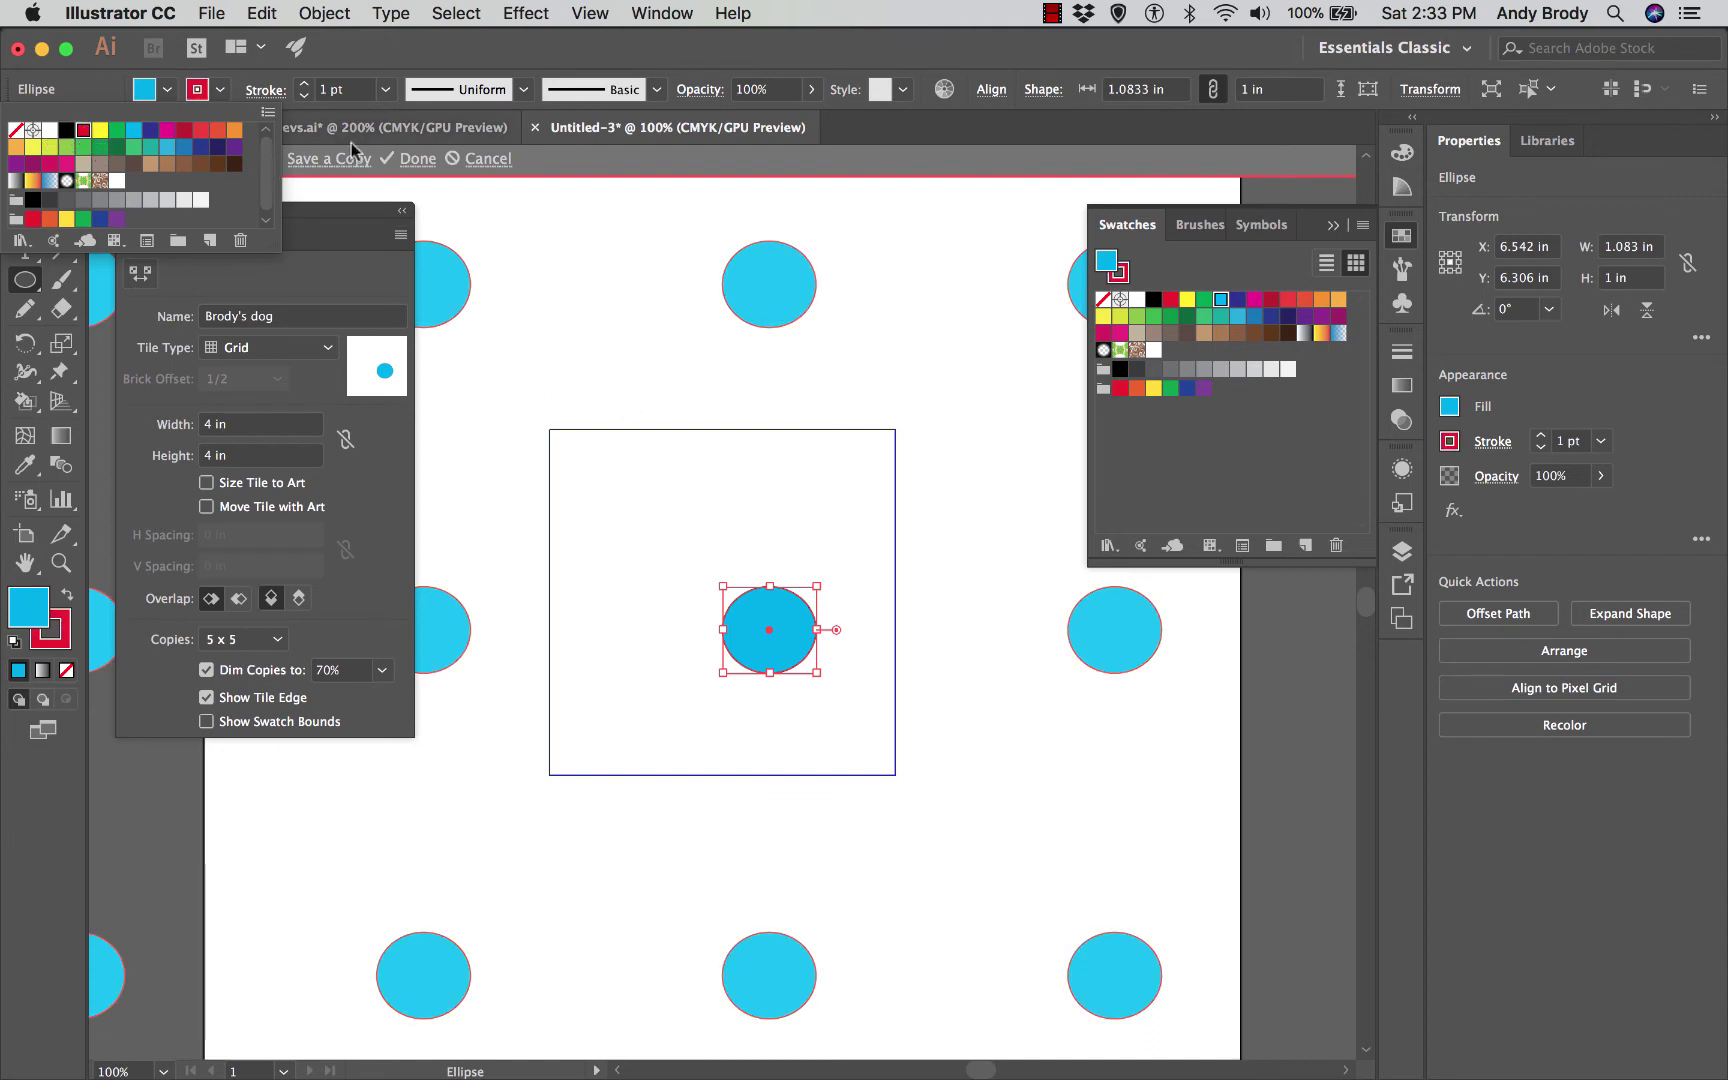
{"action": "left_click", "coordinate": [384, 93]}
{"action": "left_click", "coordinate": [385, 92]}
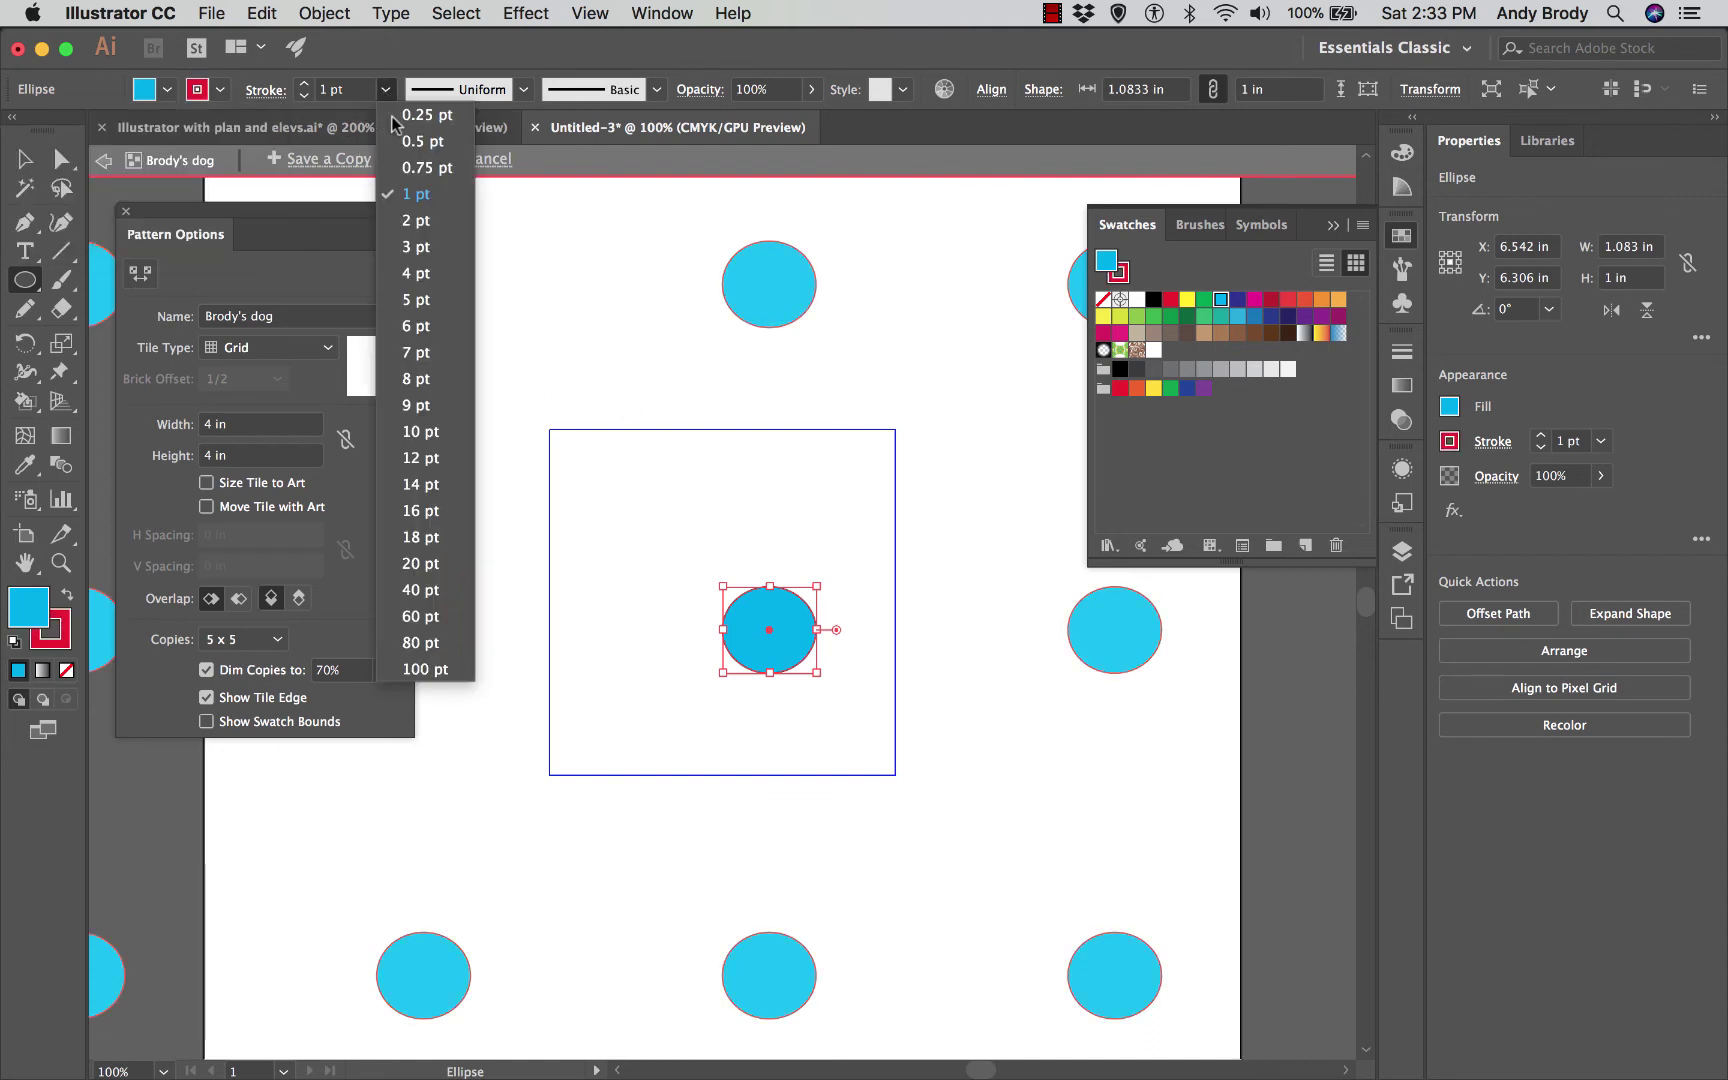
{"action": "left_click", "coordinate": [405, 284]}
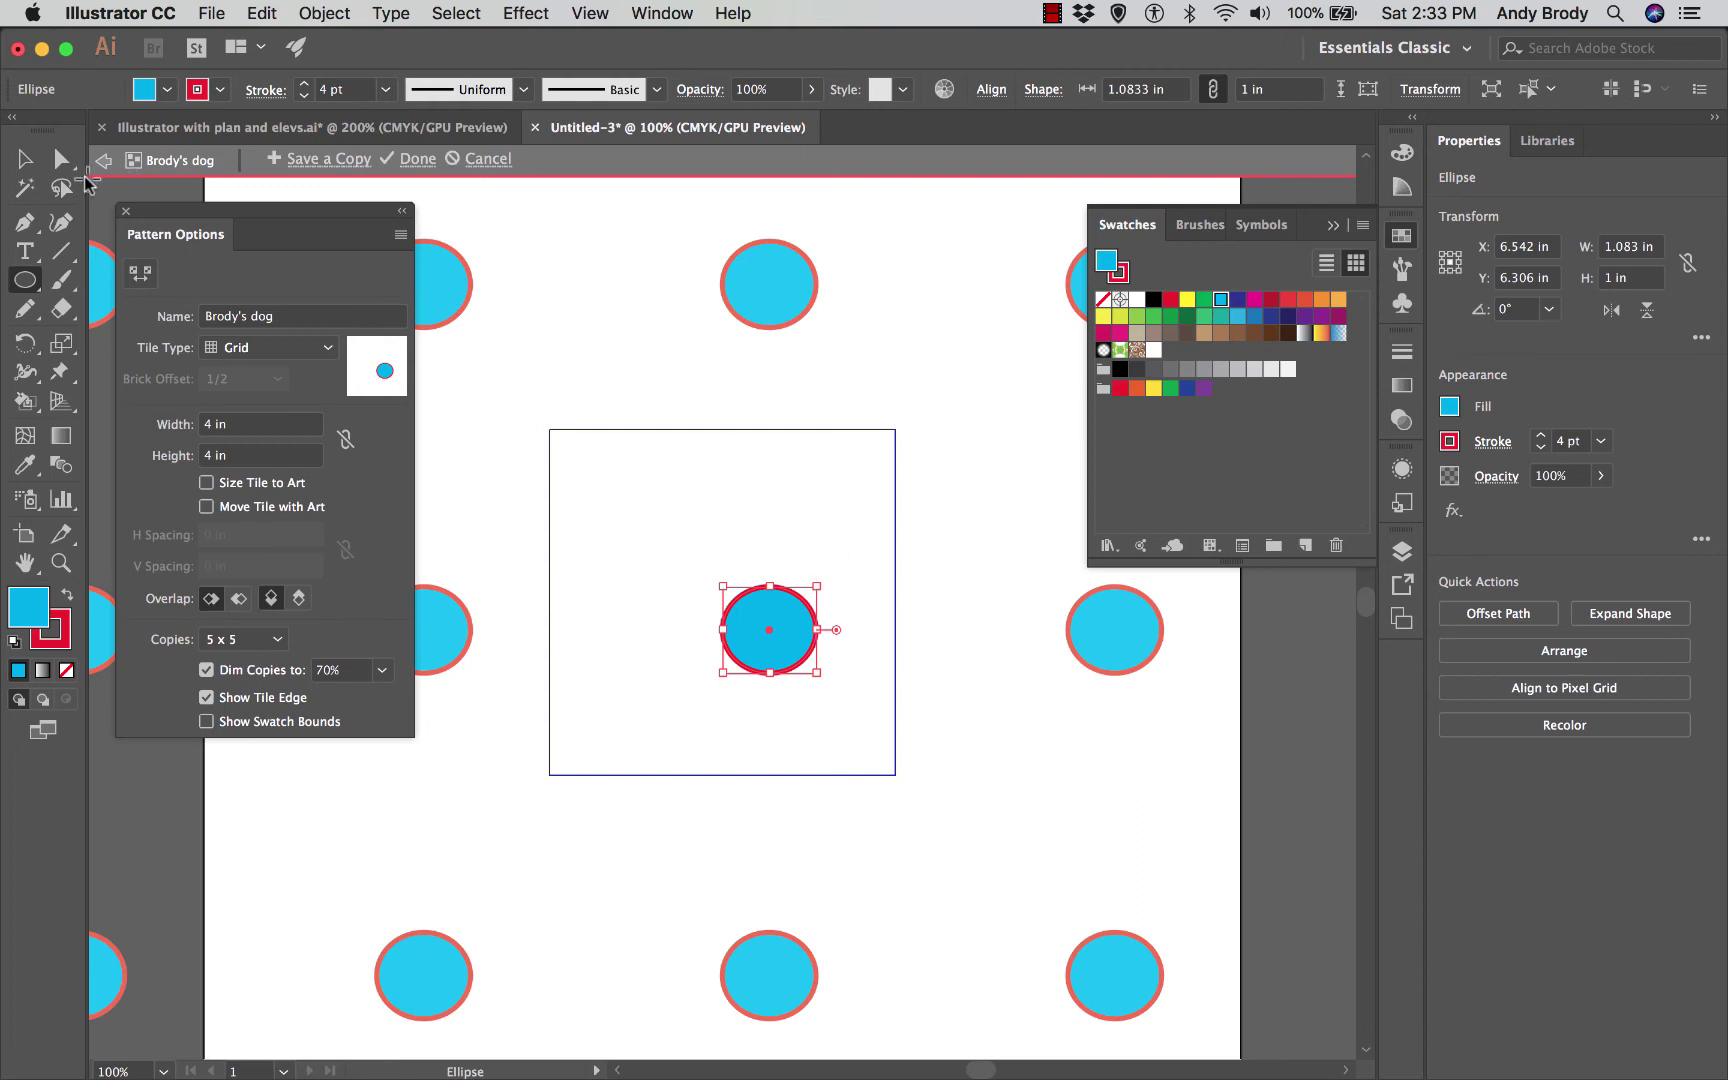
Step: Duplicate the ellipse about 1.5 in to its left at the same height inside the tile
{"action": "left_click", "coordinate": [24, 160]}
{"action": "left_click", "coordinate": [740, 544]}
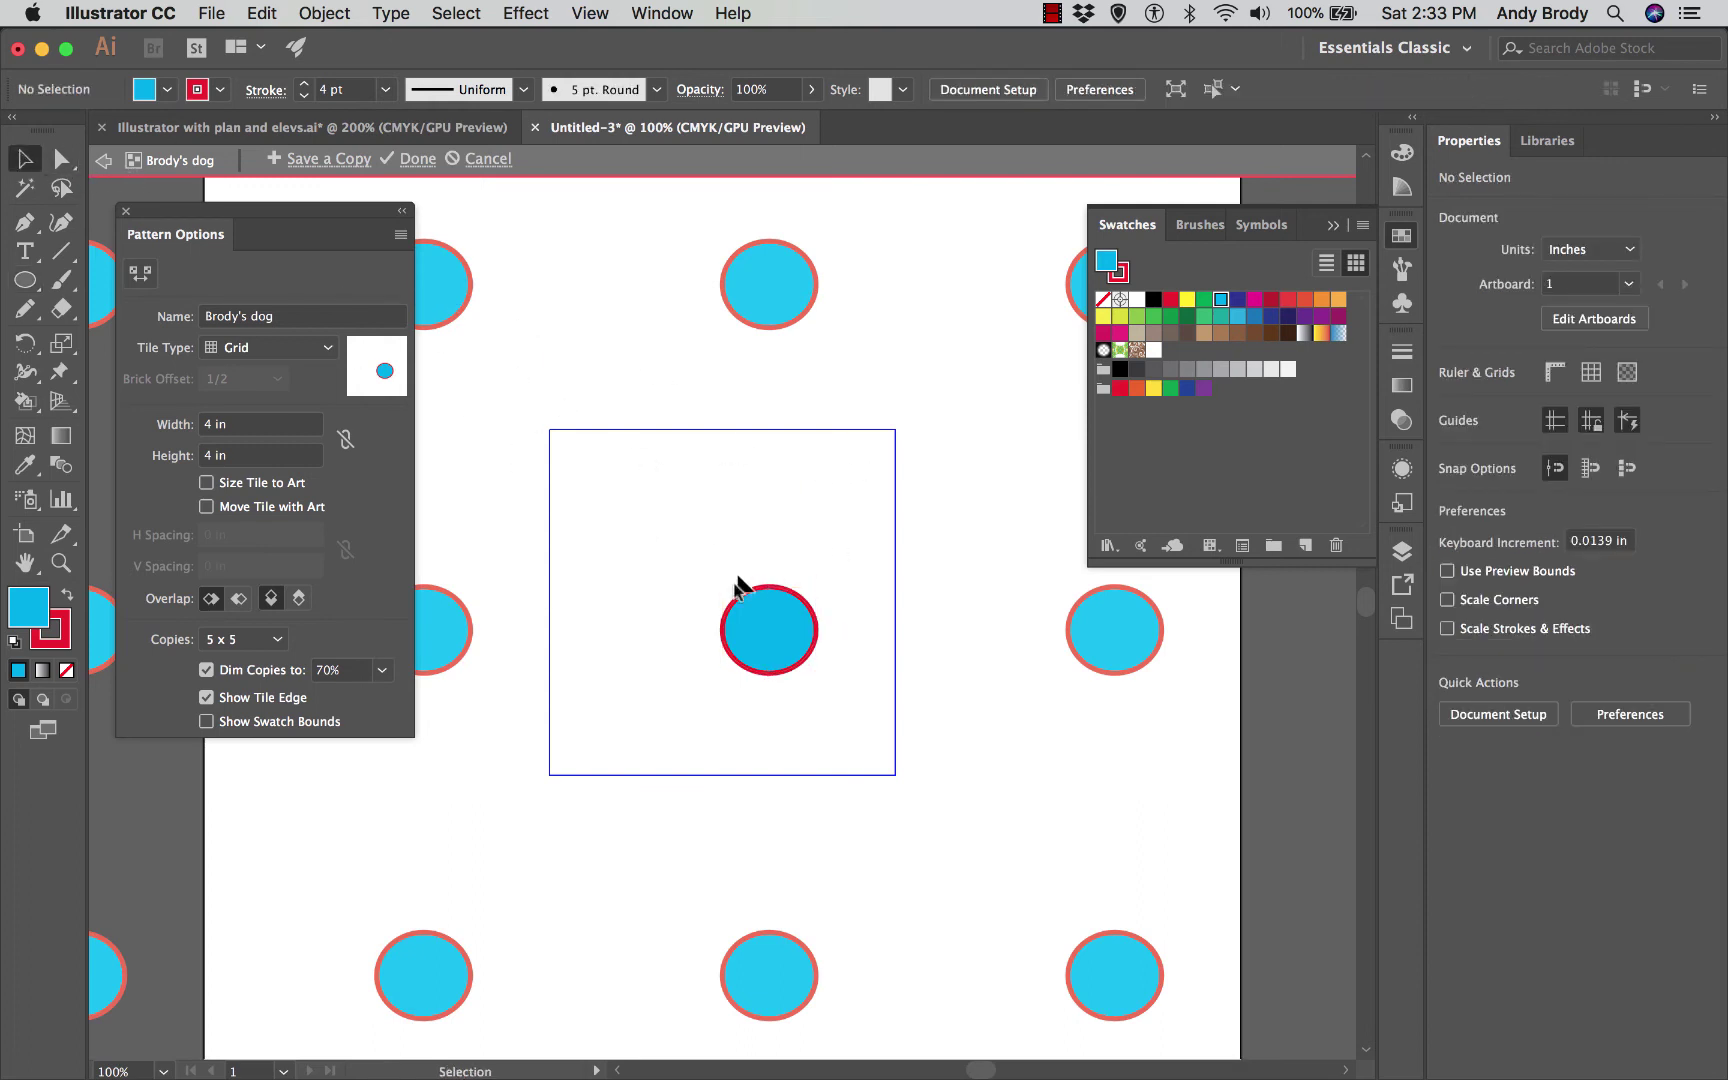
{"action": "left_click_drag", "start_coordinate": [768, 628], "coordinate": [770, 633]}
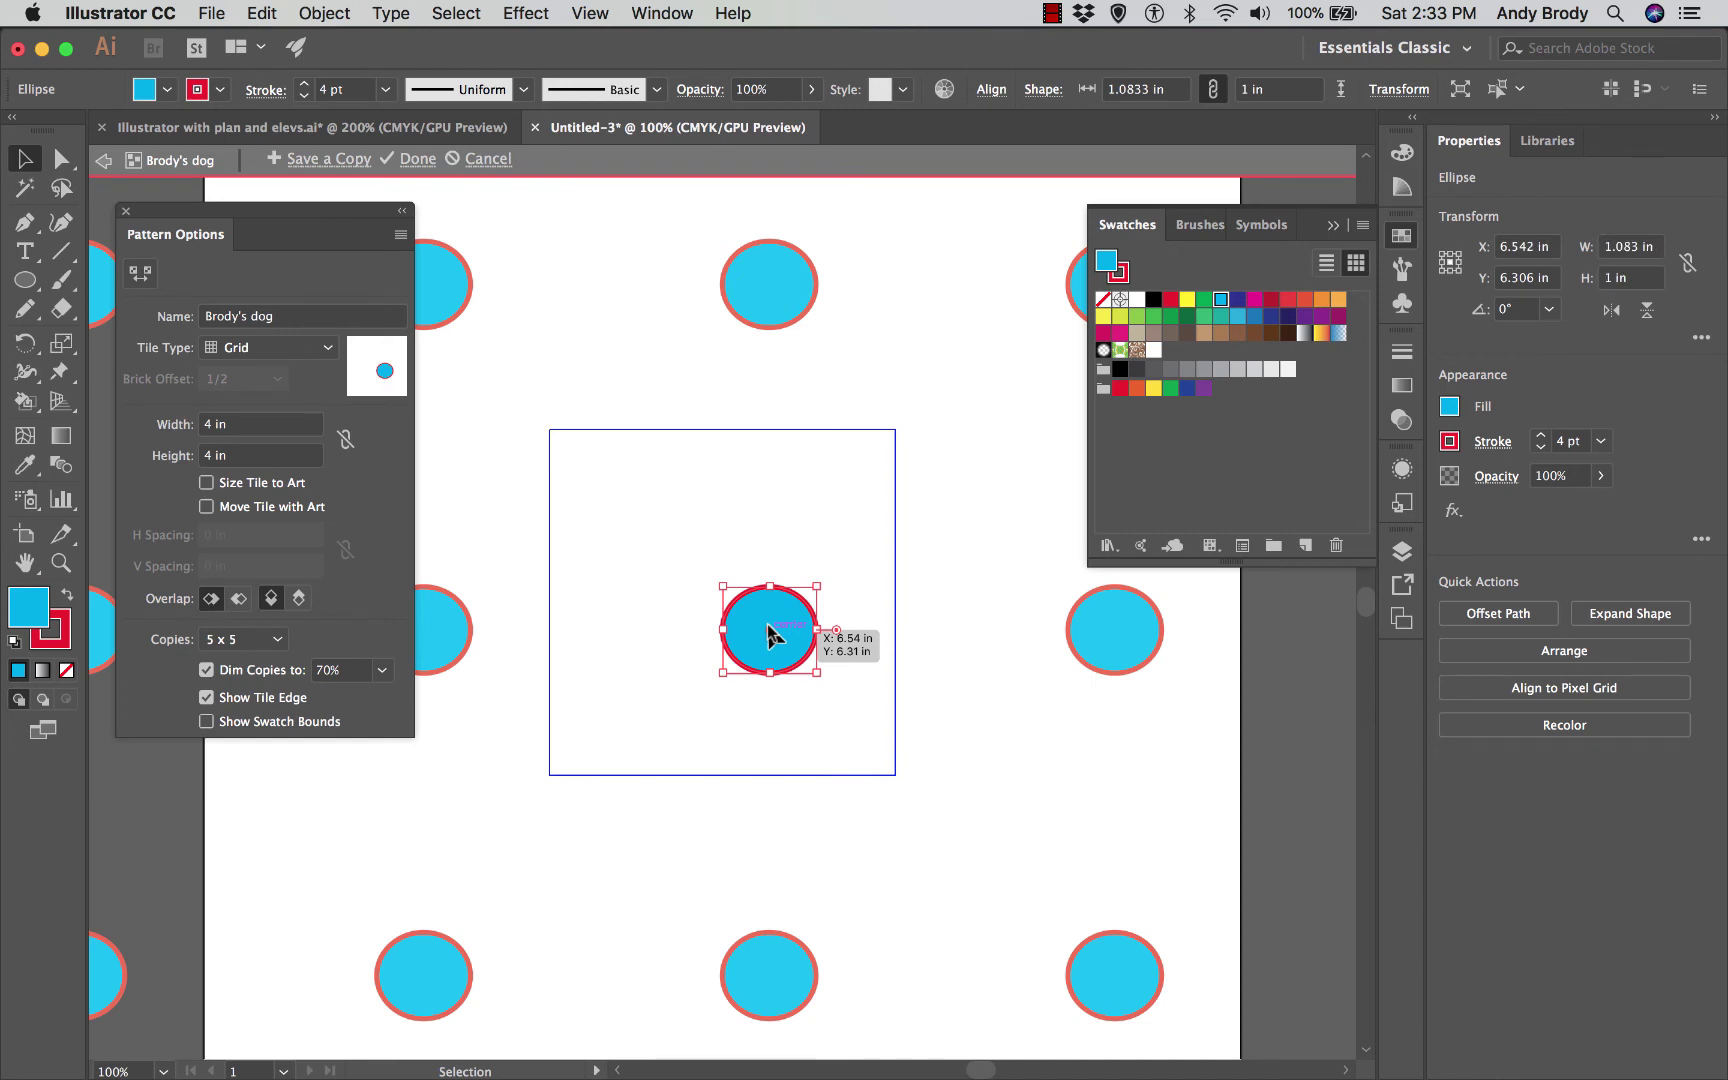
{"action": "left_click_drag", "start_coordinate": [768, 632], "coordinate": [639, 636]}
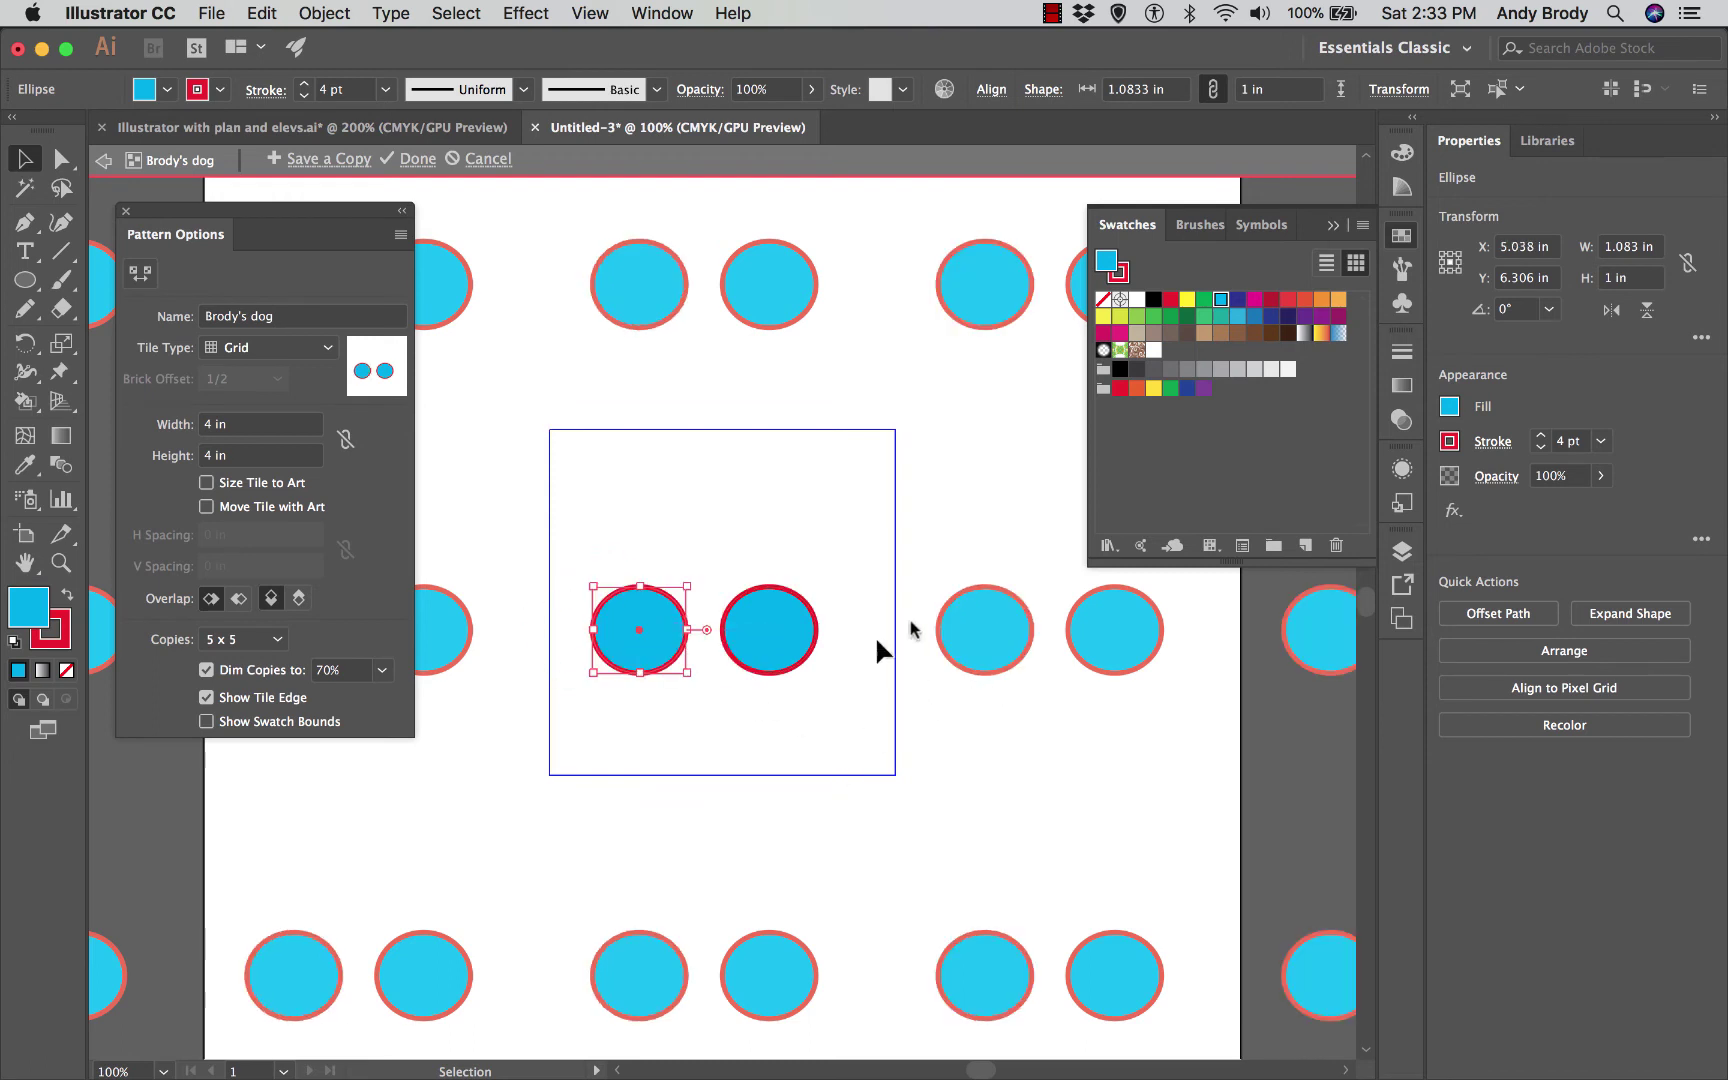
Step: Duplicate both ellipses about 2.18 in straight up so the copies straddle the tile's upper edge, and deselect them
{"action": "left_click", "coordinate": [800, 648], "text": "shift"}
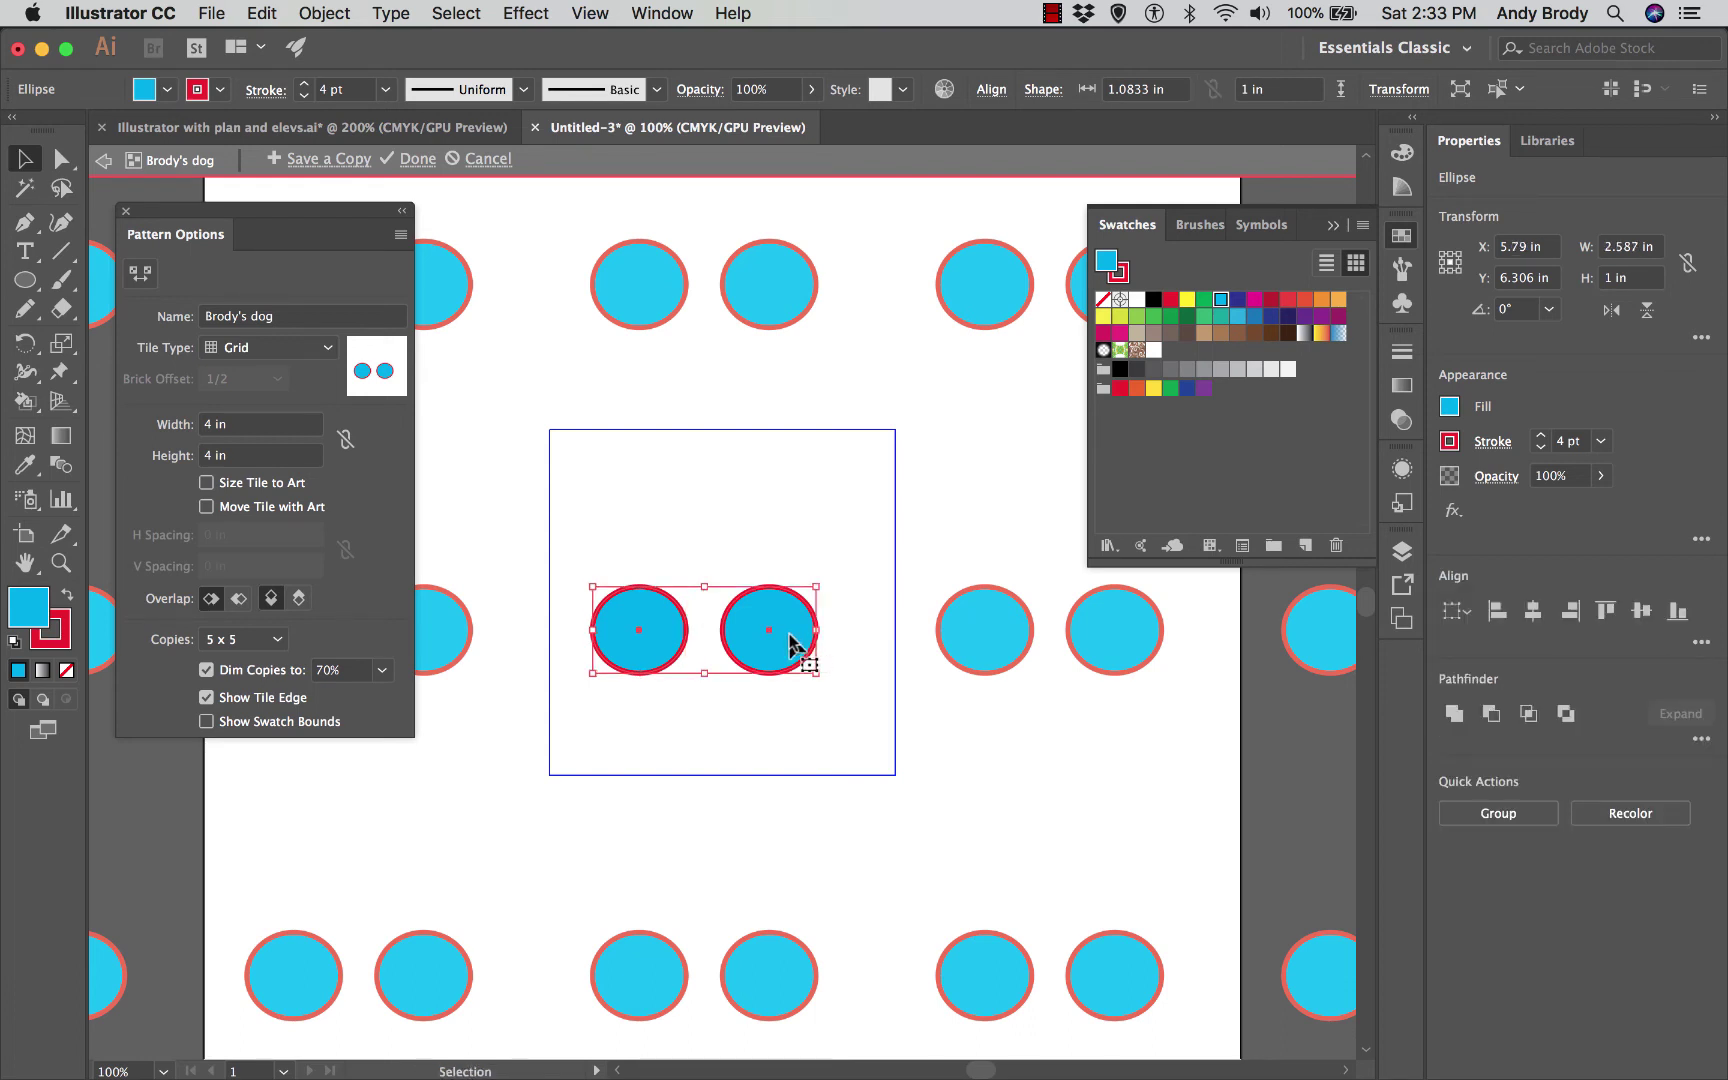
{"action": "right_click", "coordinate": [779, 627]}
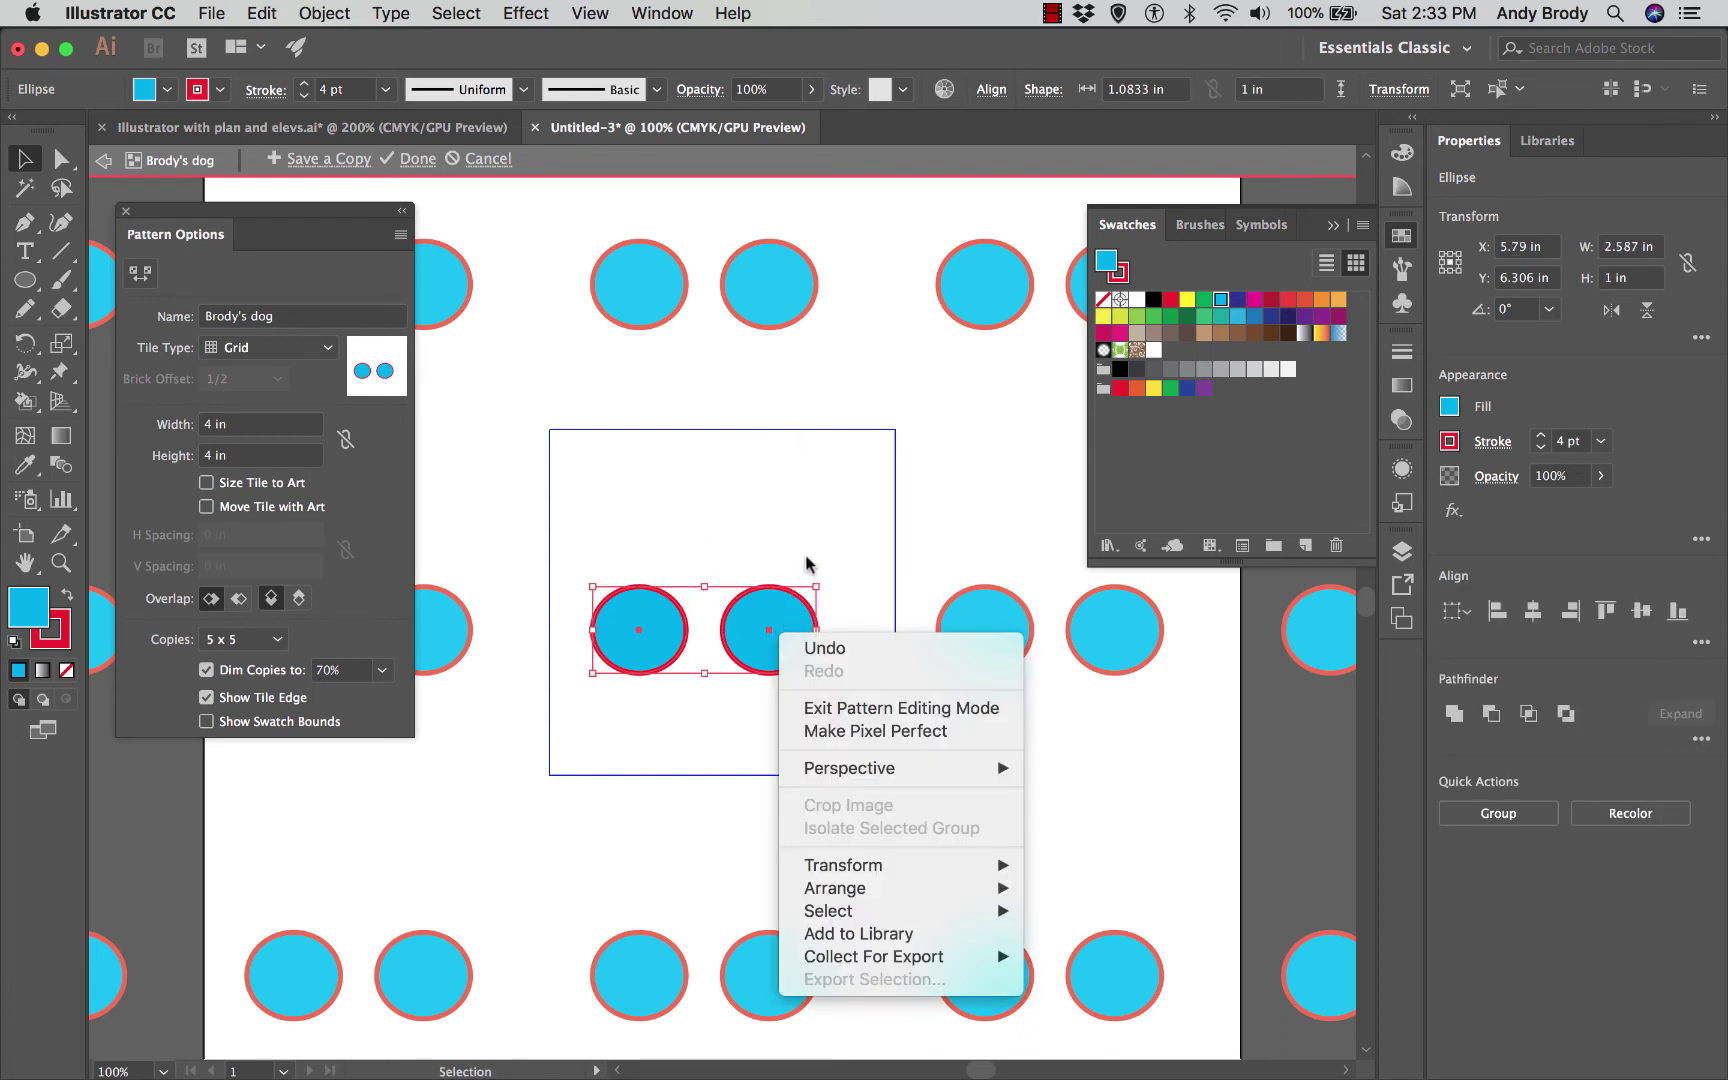
{"action": "left_click", "coordinate": [803, 568]}
{"action": "left_click_drag", "start_coordinate": [791, 617], "coordinate": [784, 433]}
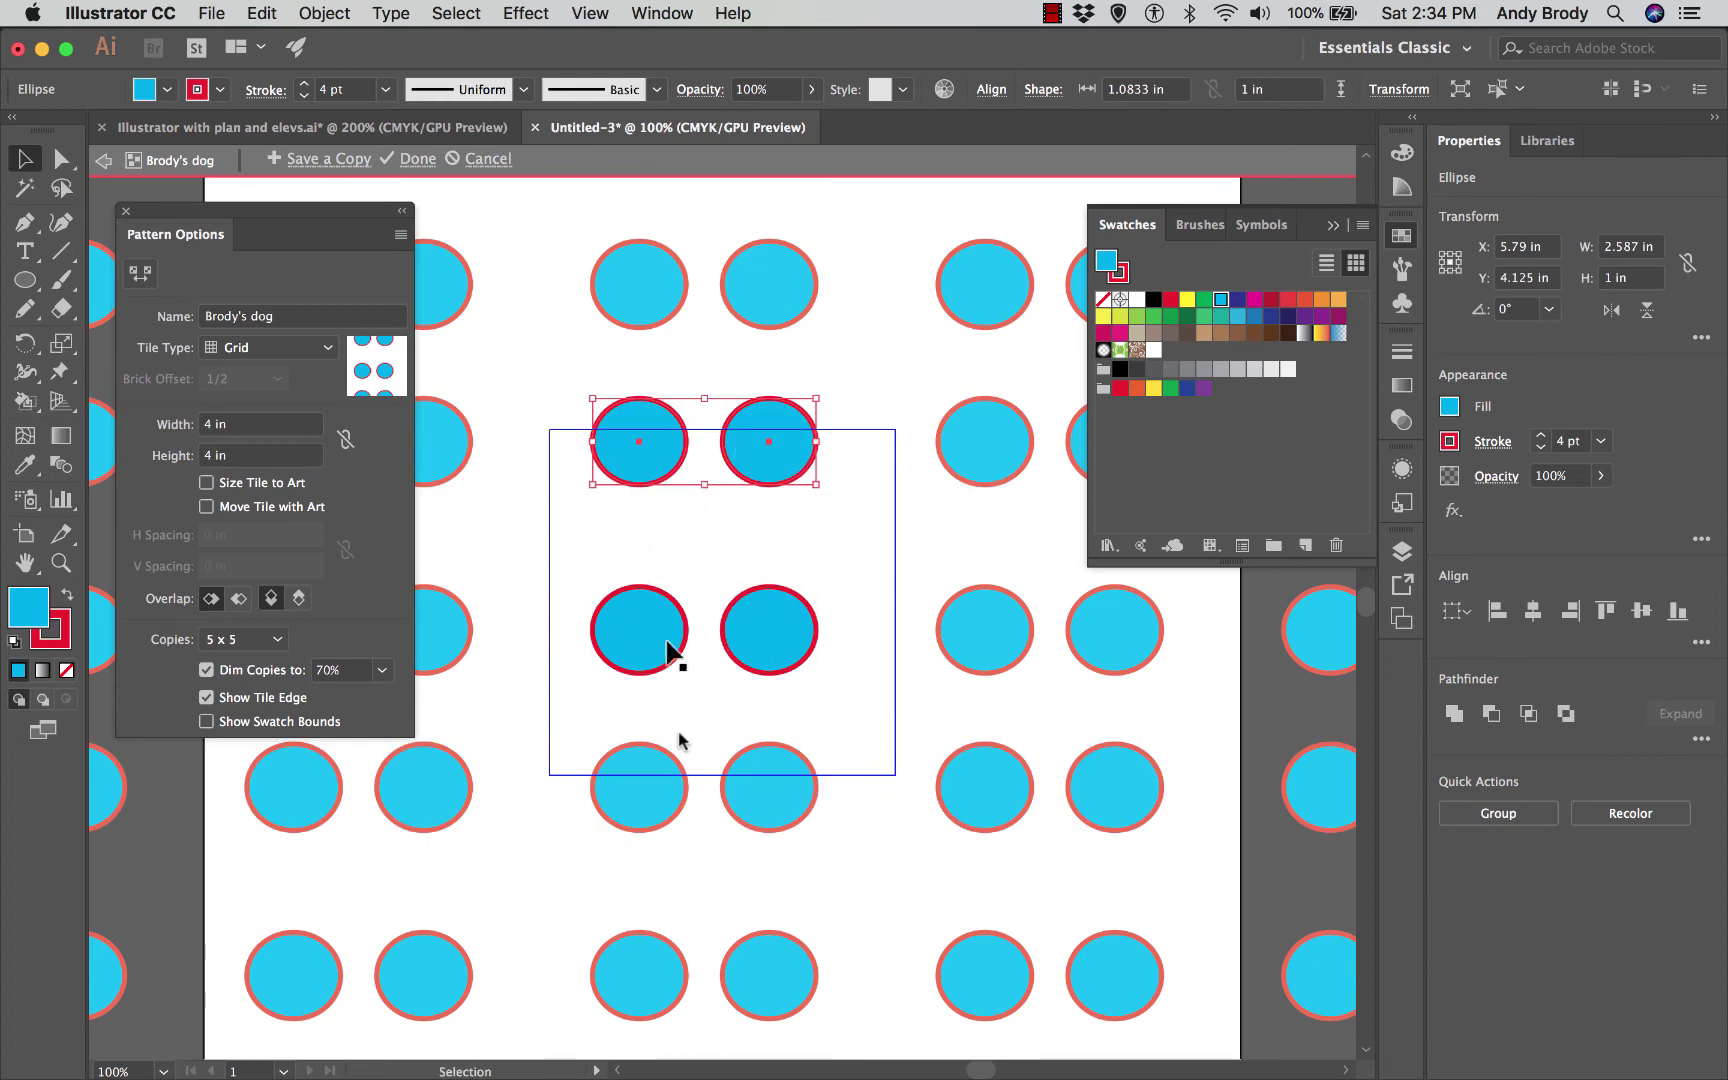
{"action": "left_click", "coordinate": [704, 800]}
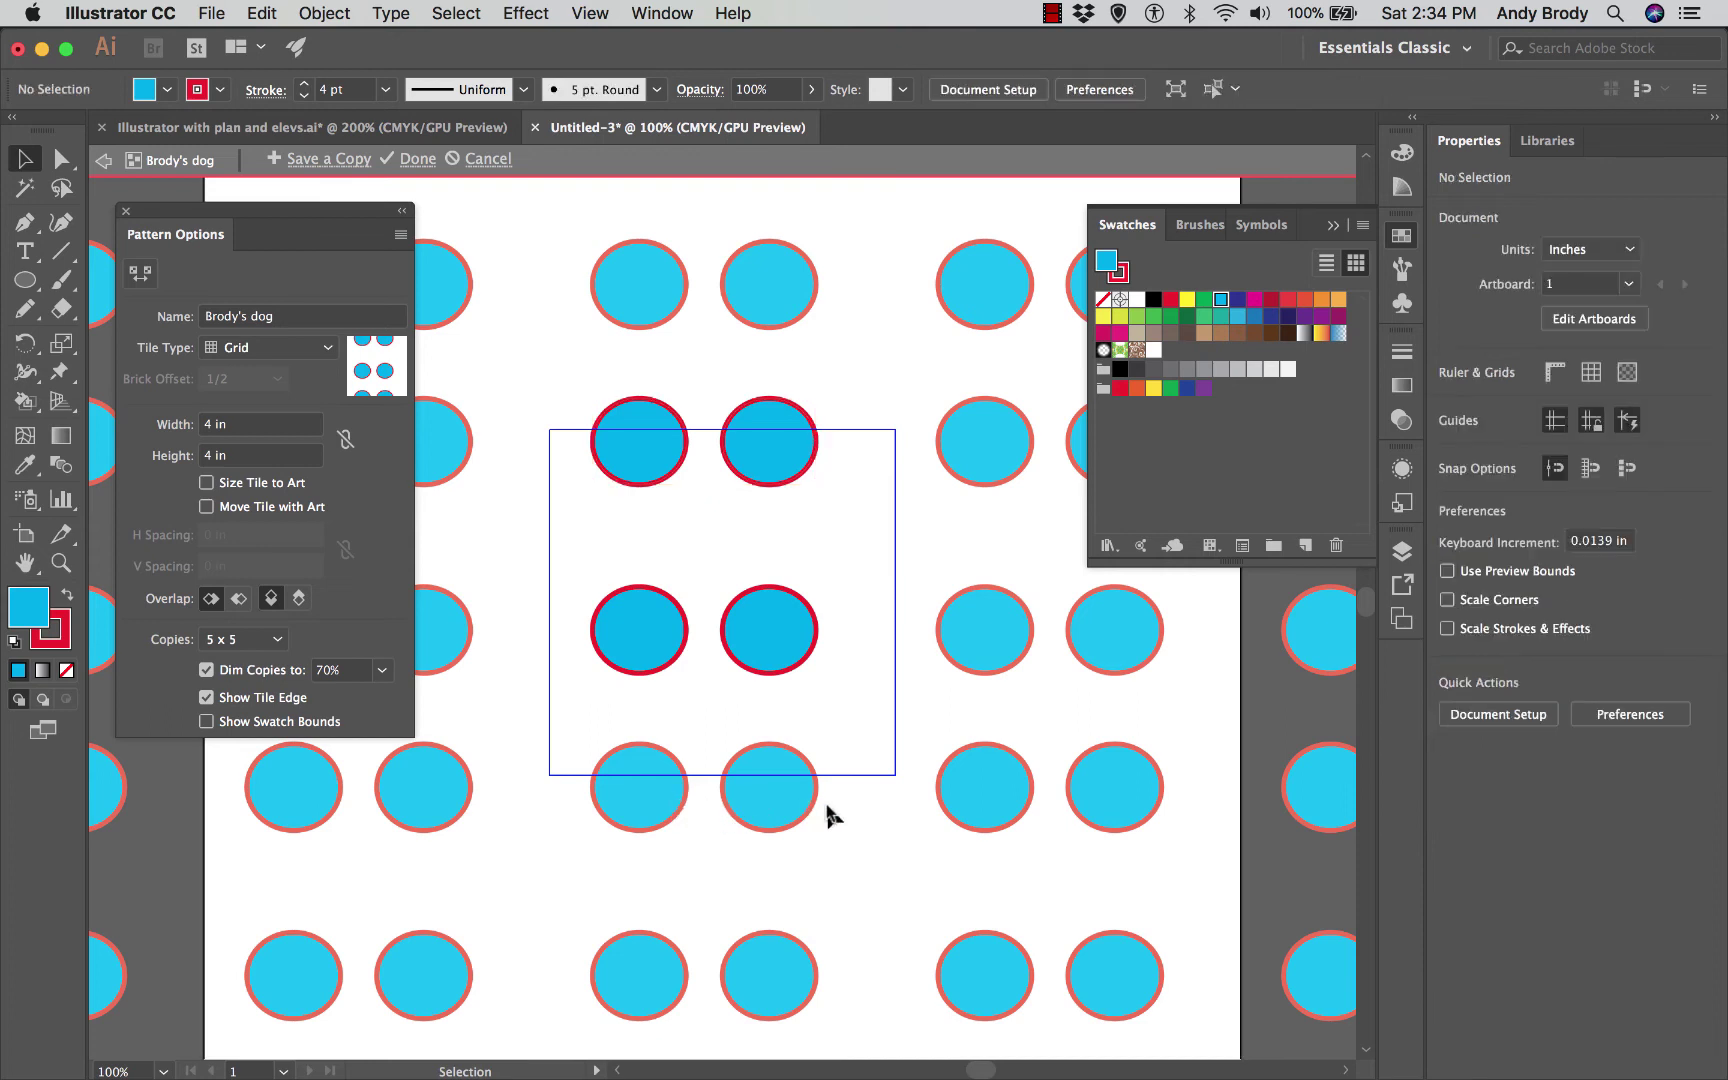
{"action": "left_click", "coordinate": [770, 665]}
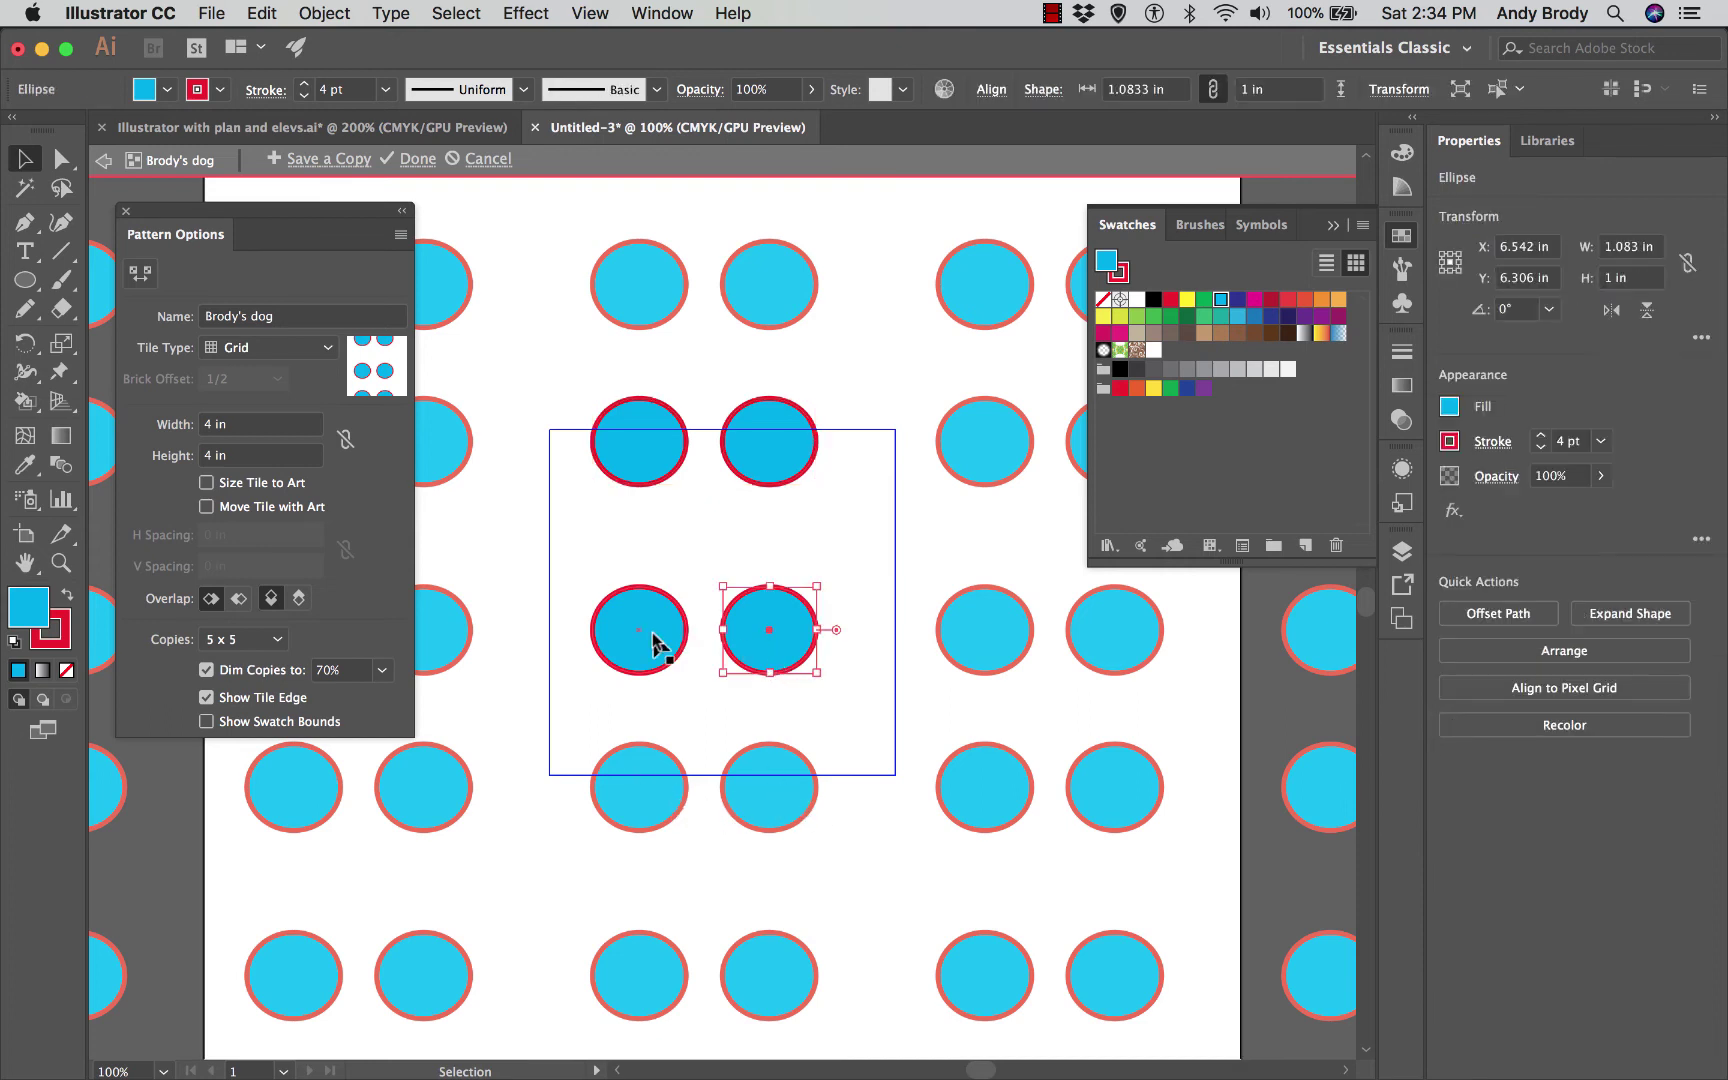
{"action": "left_click", "coordinate": [662, 641]}
{"action": "left_click", "coordinate": [757, 472]}
{"action": "left_click", "coordinate": [666, 468]}
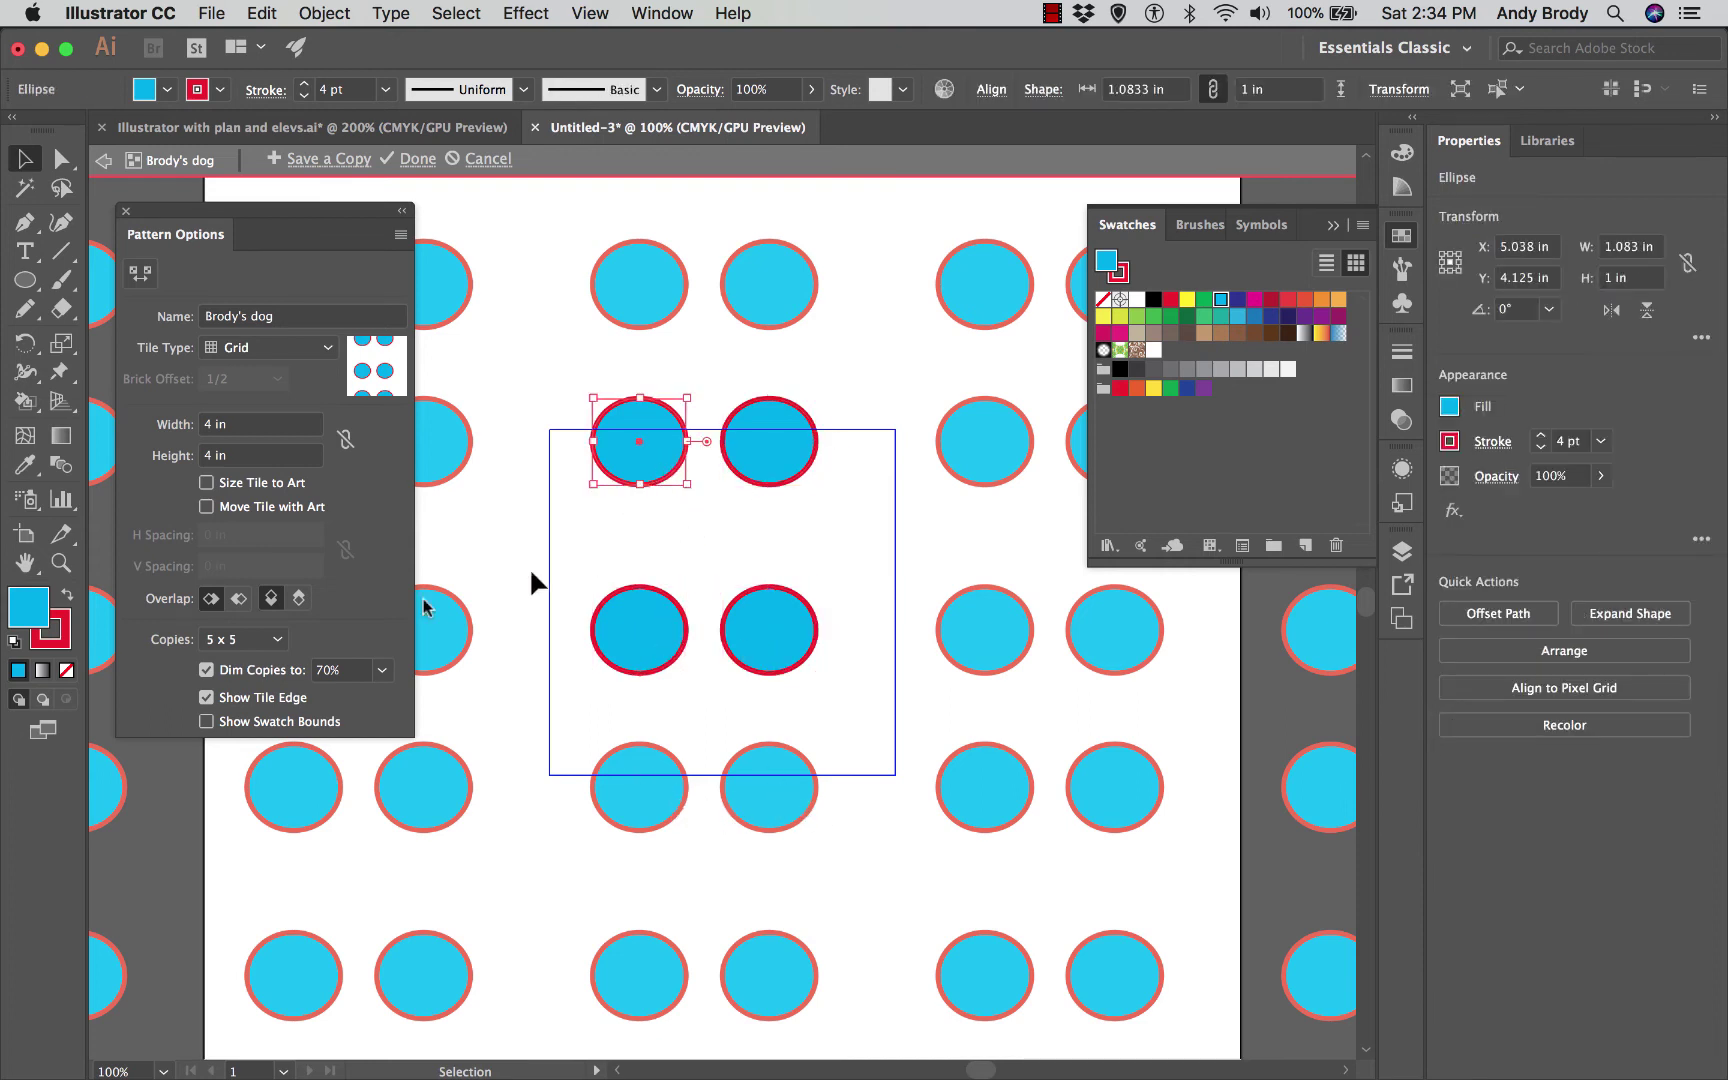
Step: Dim the pattern's repeated copies to 30%
{"action": "left_click", "coordinate": [382, 670]}
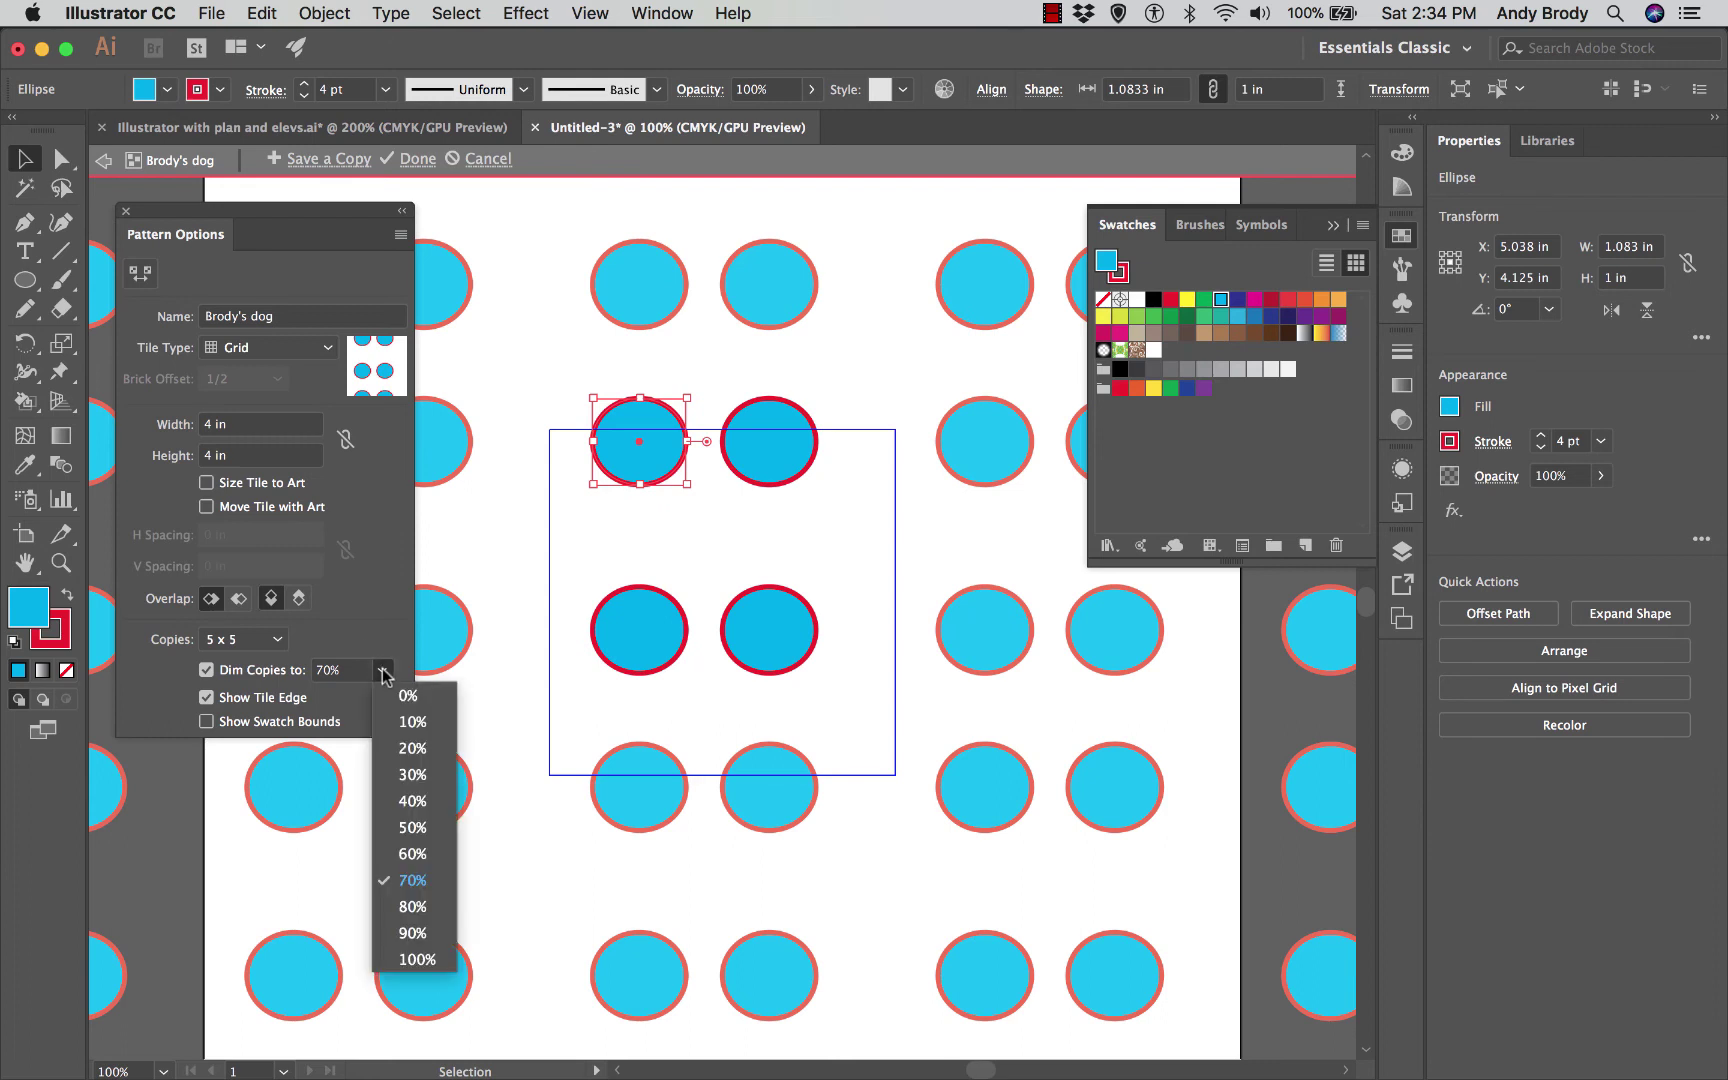
{"action": "left_click", "coordinate": [410, 830]}
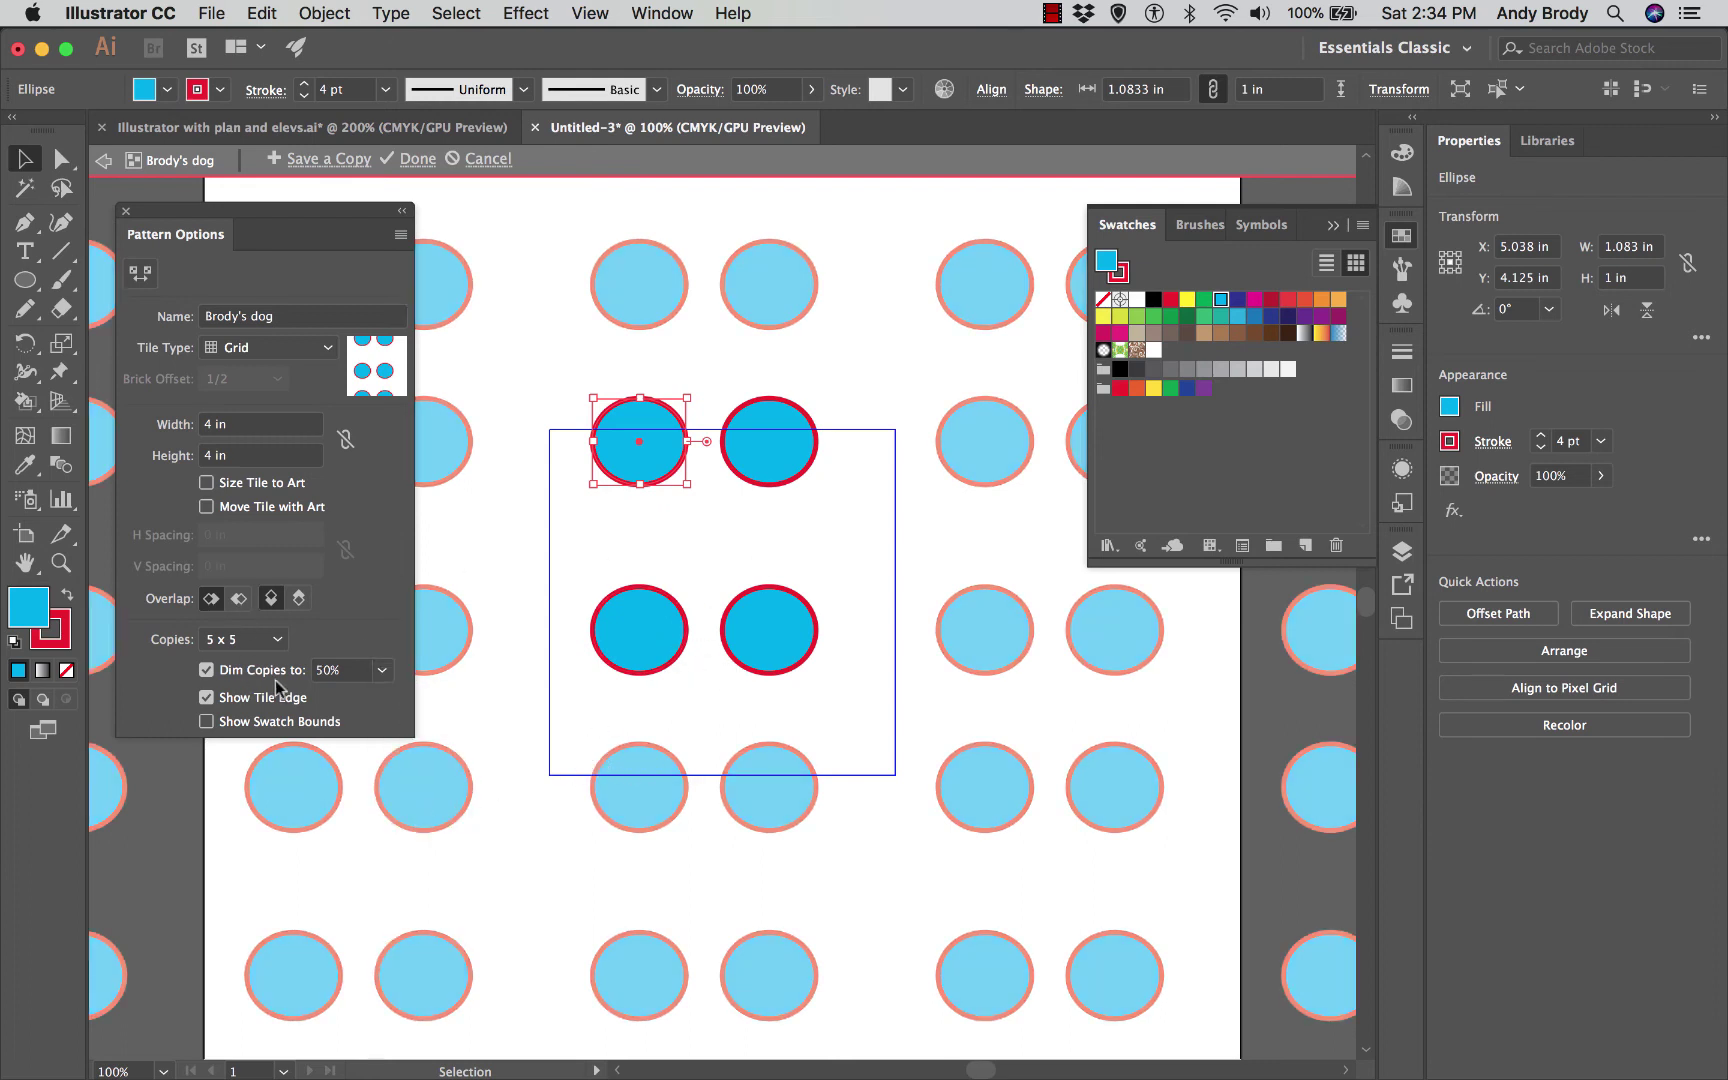
{"action": "left_click", "coordinate": [382, 670]}
{"action": "left_click", "coordinate": [402, 776]}
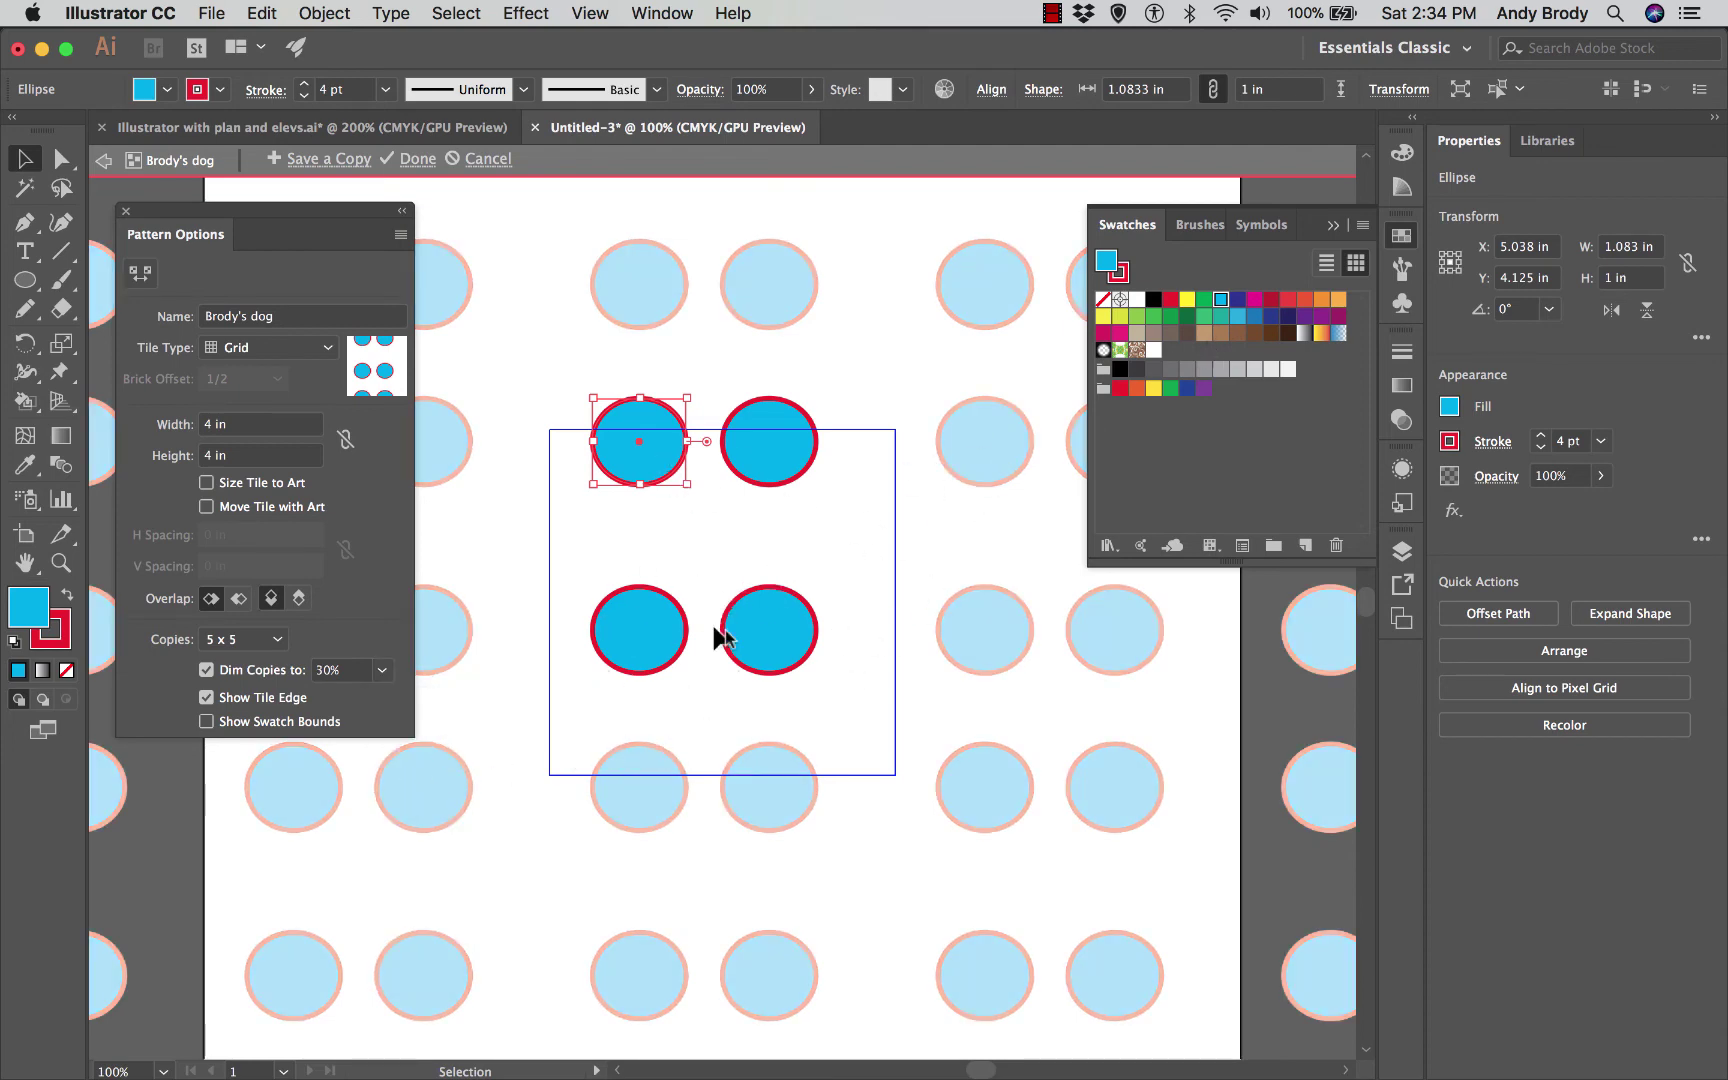
Step: Nudge the lower pair of original ellipses straight down in small increments toward the tile's lower edge
{"action": "left_click", "coordinate": [755, 655]}
{"action": "left_click", "coordinate": [671, 652], "text": "shift"}
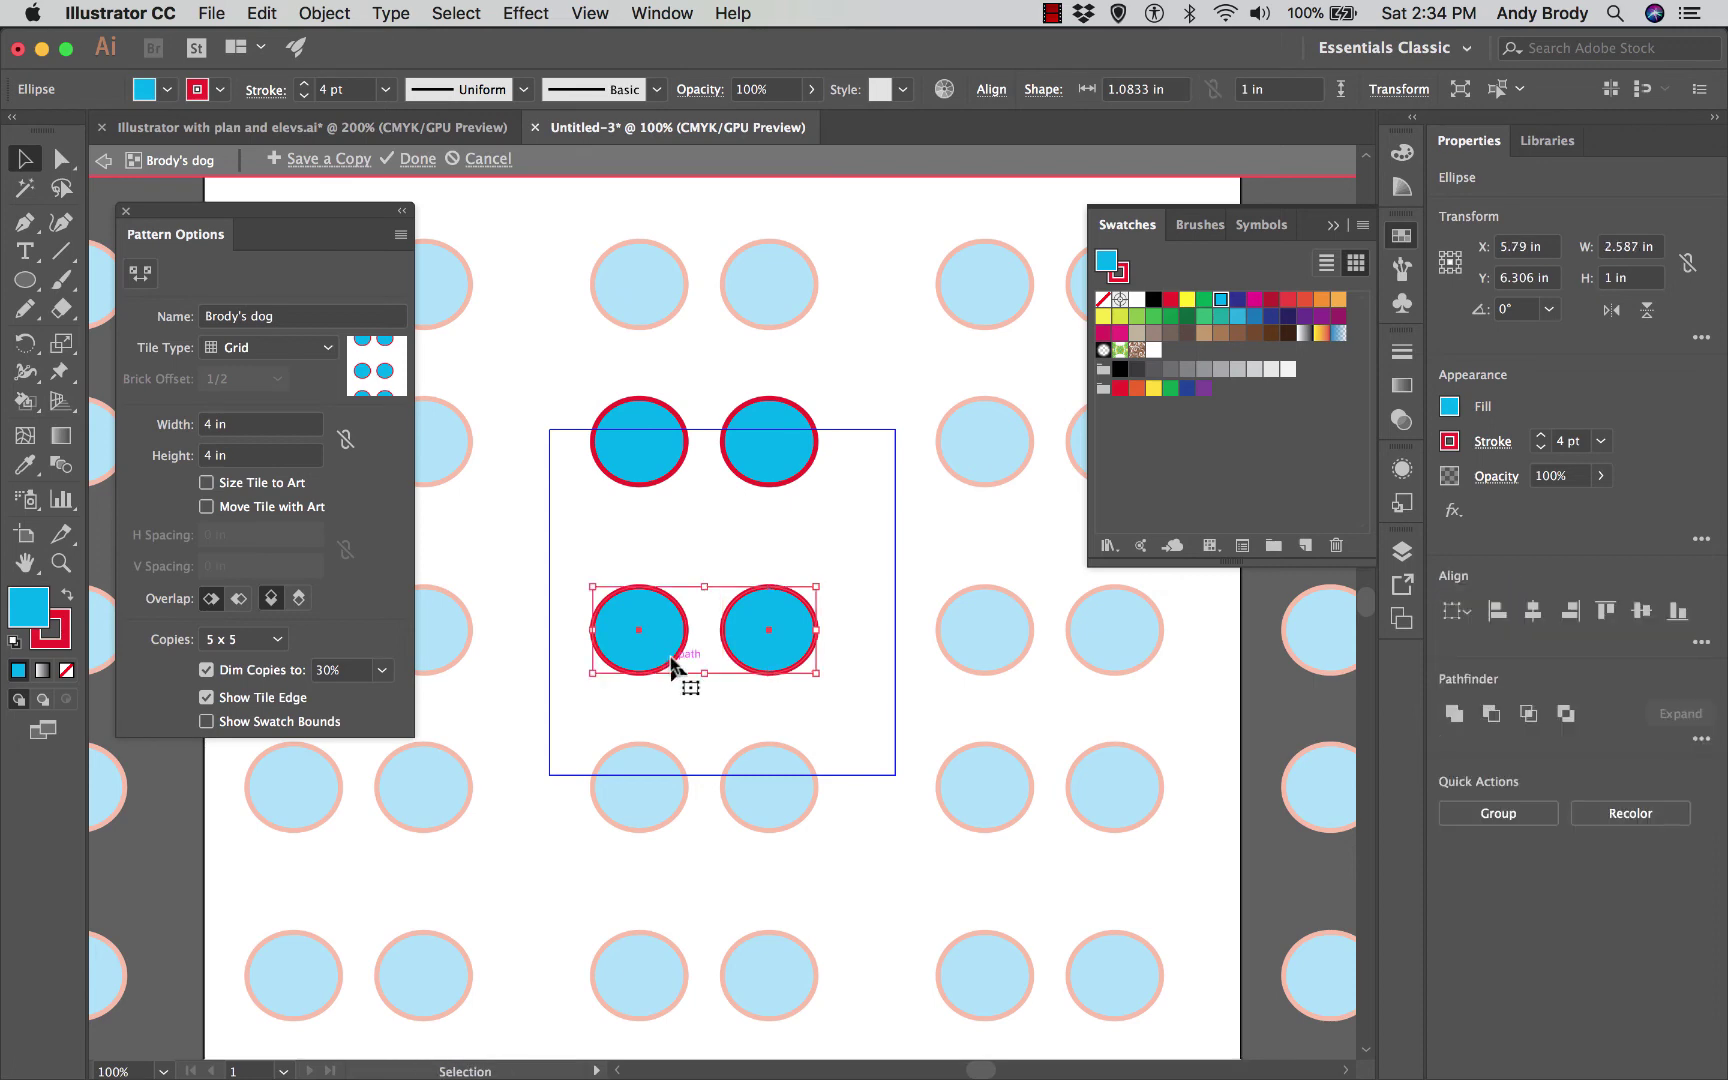
{"action": "key", "text": "Down"}
{"action": "key", "text": "Down"}
{"action": "key", "text": "Down"}
{"action": "key", "text": "Down"}
{"action": "key", "text": "Down"}
{"action": "key", "text": "Down"}
{"action": "key", "text": "Down"}
{"action": "key", "text": "Down"}
{"action": "key", "text": "Down"}
{"action": "key", "text": "Down"}
{"action": "key", "text": "Down"}
{"action": "key", "text": "Down"}
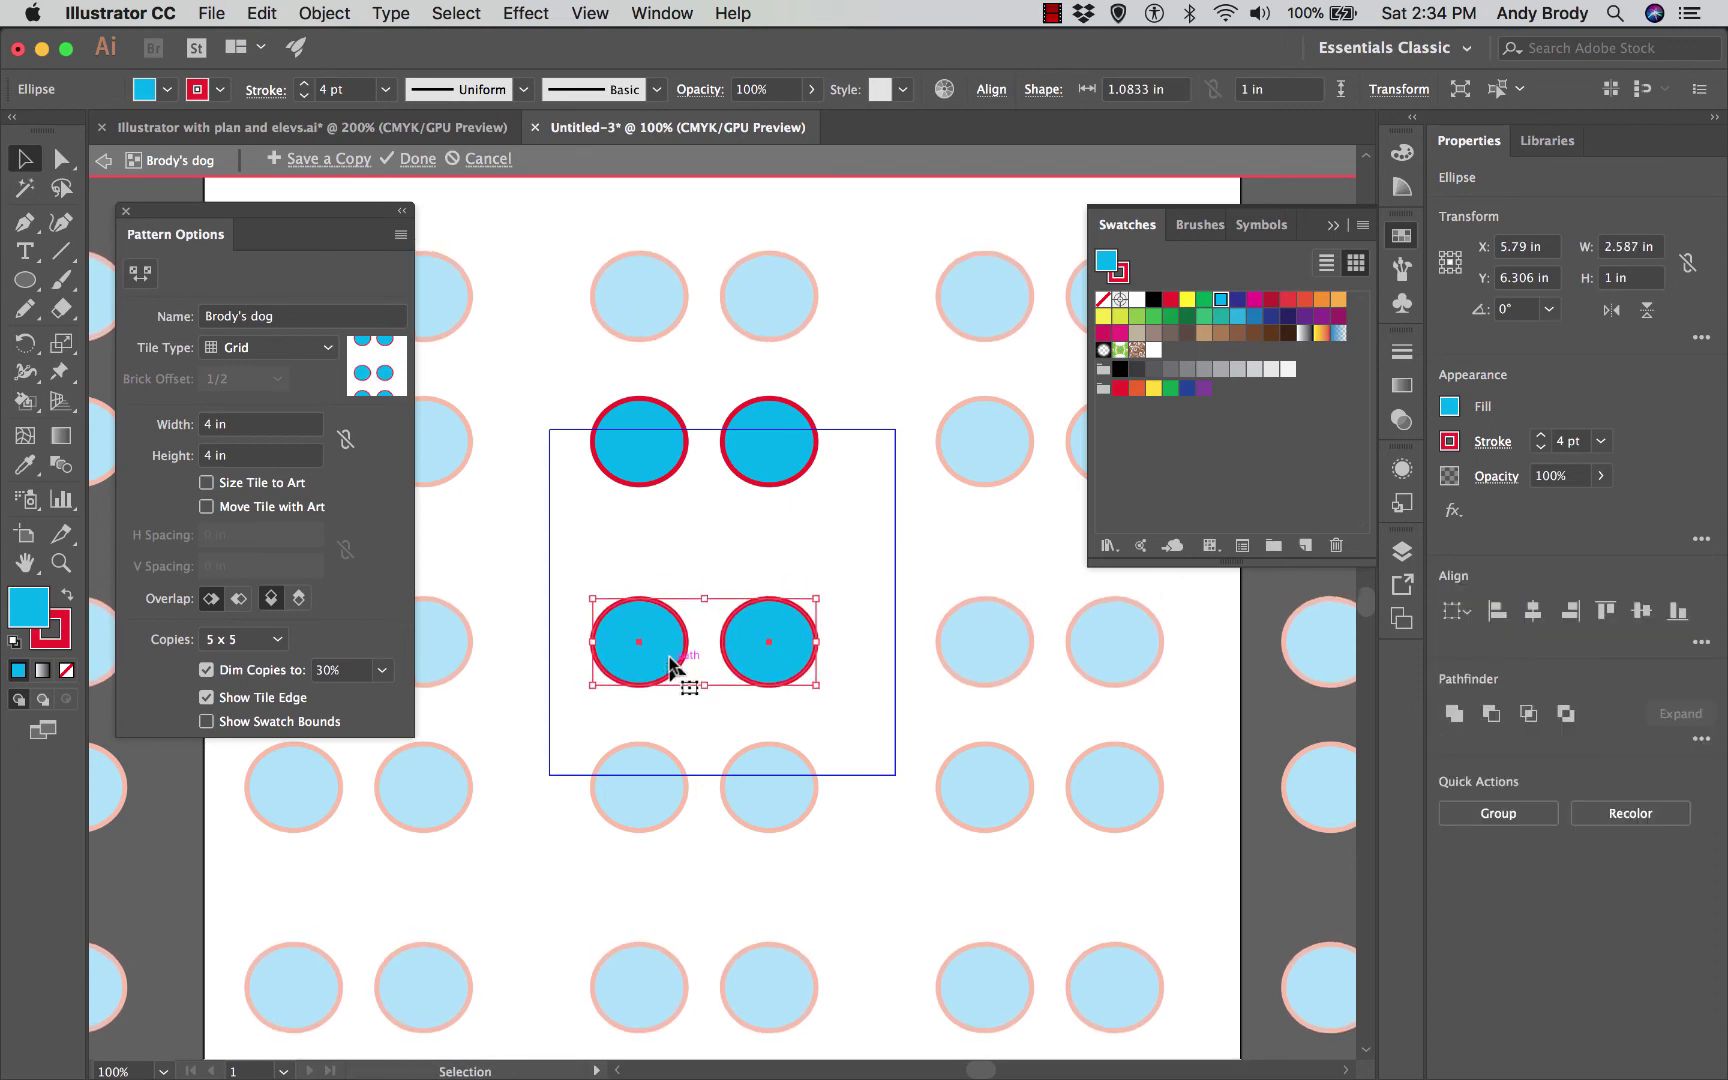
{"action": "key", "text": "Down"}
{"action": "key", "text": "Down"}
{"action": "key", "text": "Down"}
{"action": "key", "text": "Down"}
{"action": "key", "text": "Down"}
{"action": "key", "text": "Down"}
{"action": "key", "text": "Down"}
{"action": "key", "text": "Down"}
{"action": "key", "text": "Down"}
{"action": "key", "text": "Down"}
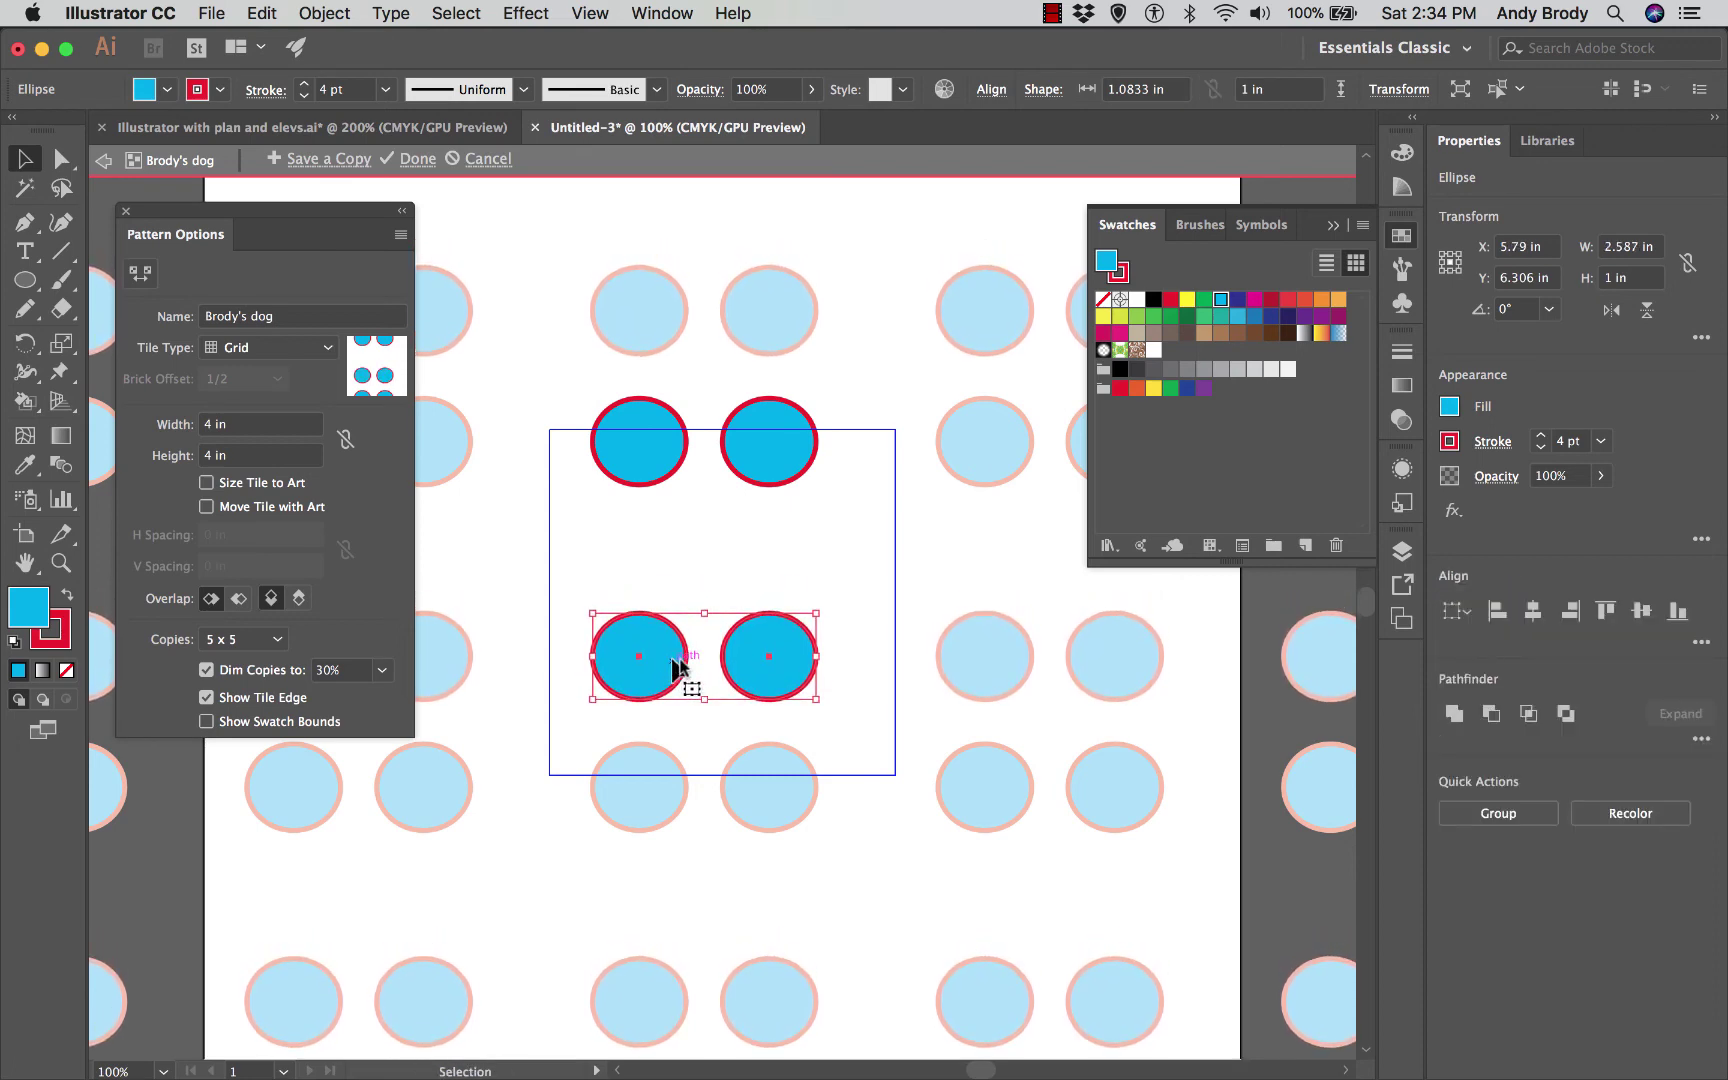
{"action": "key", "text": "Down"}
{"action": "key", "text": "Down"}
{"action": "key", "text": "Down"}
{"action": "key", "text": "Down"}
{"action": "key", "text": "Down"}
{"action": "key", "text": "Down"}
{"action": "key", "text": "Down"}
{"action": "key", "text": "Down"}
{"action": "key", "text": "Down"}
{"action": "key", "text": "Down"}
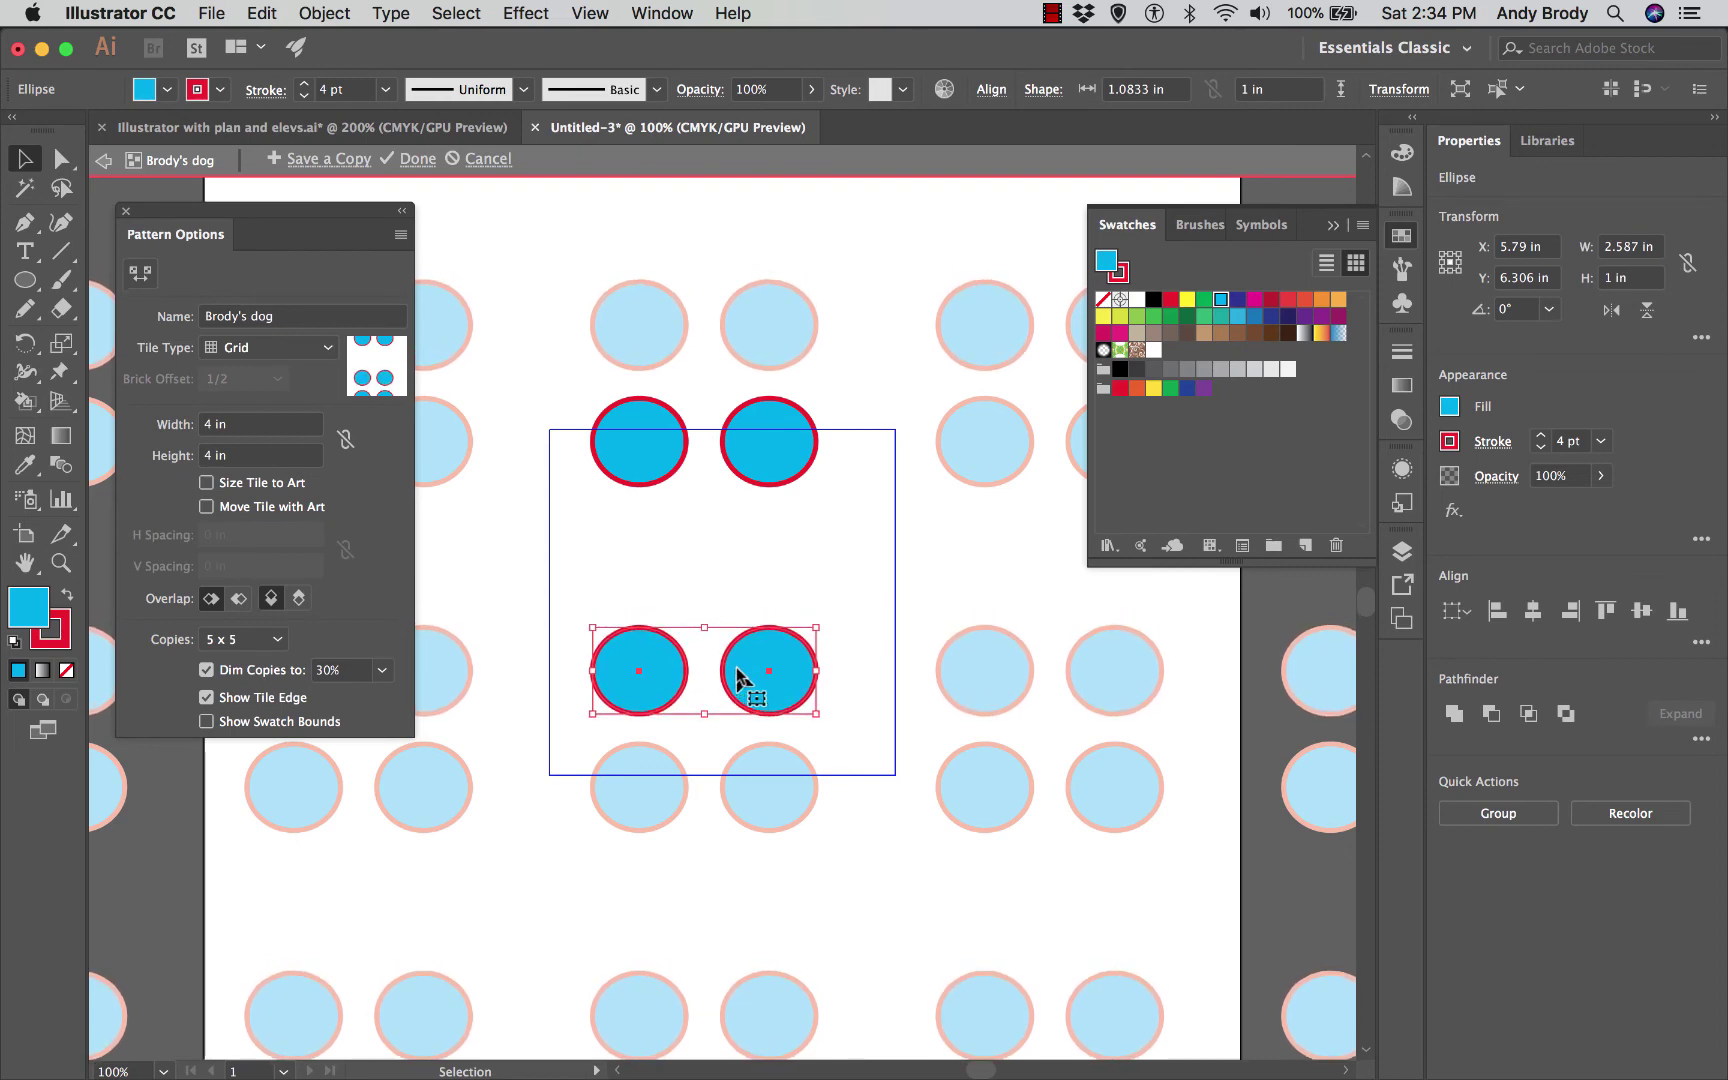
Step: Nudge the selected lower pair of ellipses further down, to a Y position of about 6.9 in
{"action": "key", "text": "Down"}
{"action": "key", "text": "Down"}
{"action": "key", "text": "Down"}
{"action": "key", "text": "Down"}
{"action": "key", "text": "Down"}
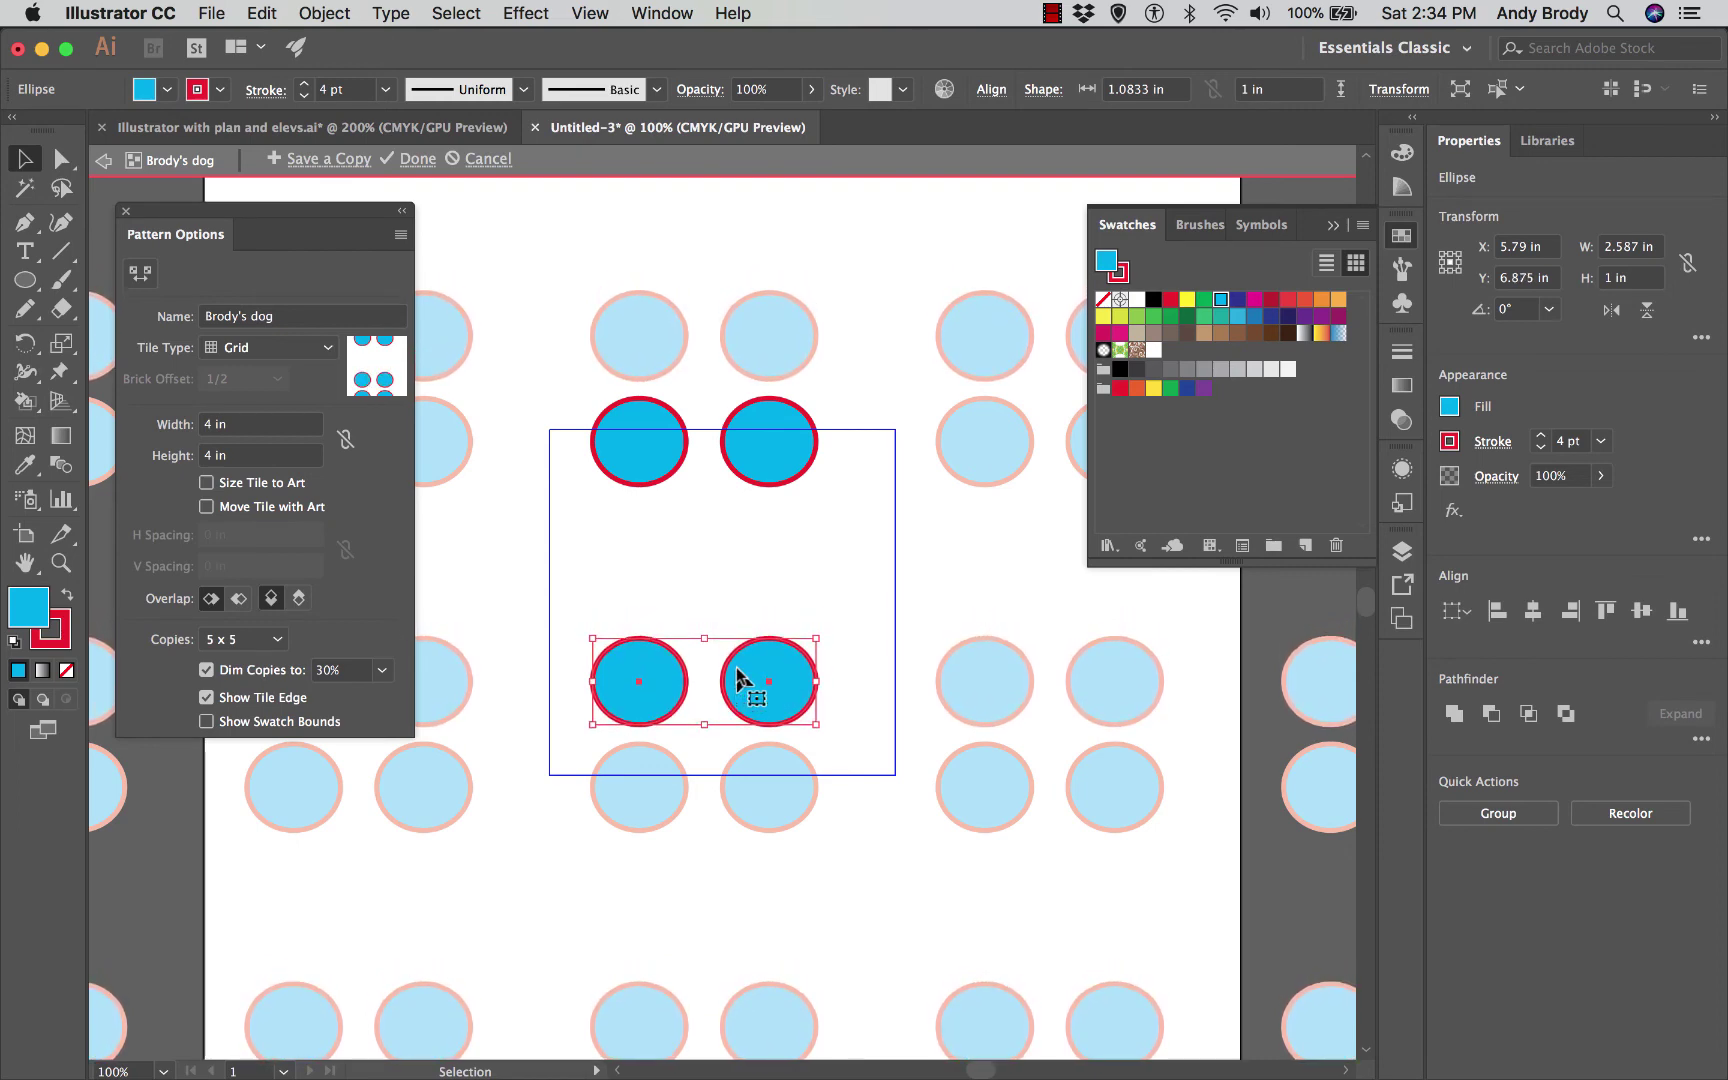
Step: Nudge the lower pair of ellipses left until one straddles the tile's left edge, at an X position of about 4.9 in
{"action": "key", "text": "Left"}
{"action": "key", "text": "Left"}
{"action": "key", "text": "Left"}
{"action": "key", "text": "Left"}
{"action": "key", "text": "Left"}
{"action": "key", "text": "Left"}
{"action": "key", "text": "Left"}
{"action": "key", "text": "Left"}
{"action": "key", "text": "Left"}
{"action": "key", "text": "Left"}
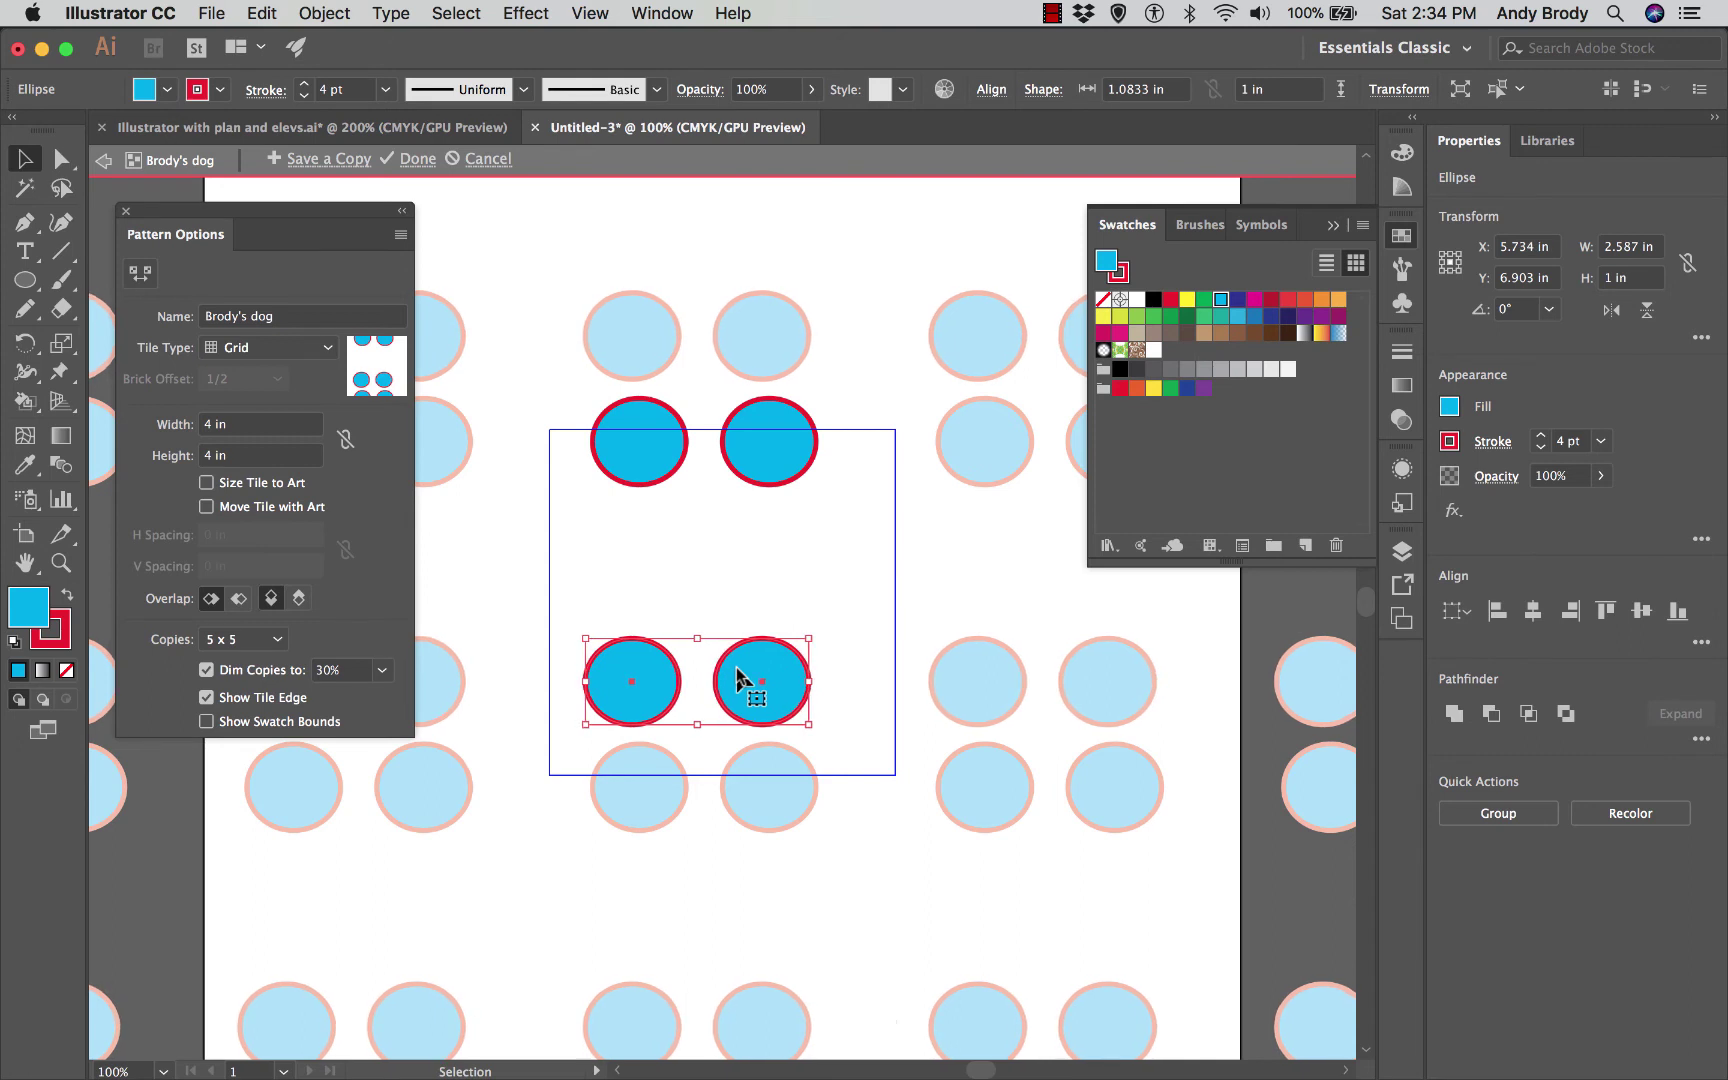
{"action": "key", "text": "Left"}
{"action": "key", "text": "Left"}
{"action": "key", "text": "Left"}
{"action": "key", "text": "Left"}
{"action": "key", "text": "Left"}
{"action": "key", "text": "Left"}
{"action": "key", "text": "Left"}
{"action": "key", "text": "Left"}
{"action": "key", "text": "Left"}
{"action": "key", "text": "Left"}
{"action": "key", "text": "Left"}
{"action": "key", "text": "Left"}
{"action": "key", "text": "Left"}
{"action": "key", "text": "Left"}
{"action": "key", "text": "Left"}
{"action": "key", "text": "Left"}
{"action": "key", "text": "Left"}
{"action": "key", "text": "Left"}
{"action": "key", "text": "Left"}
{"action": "key", "text": "Left"}
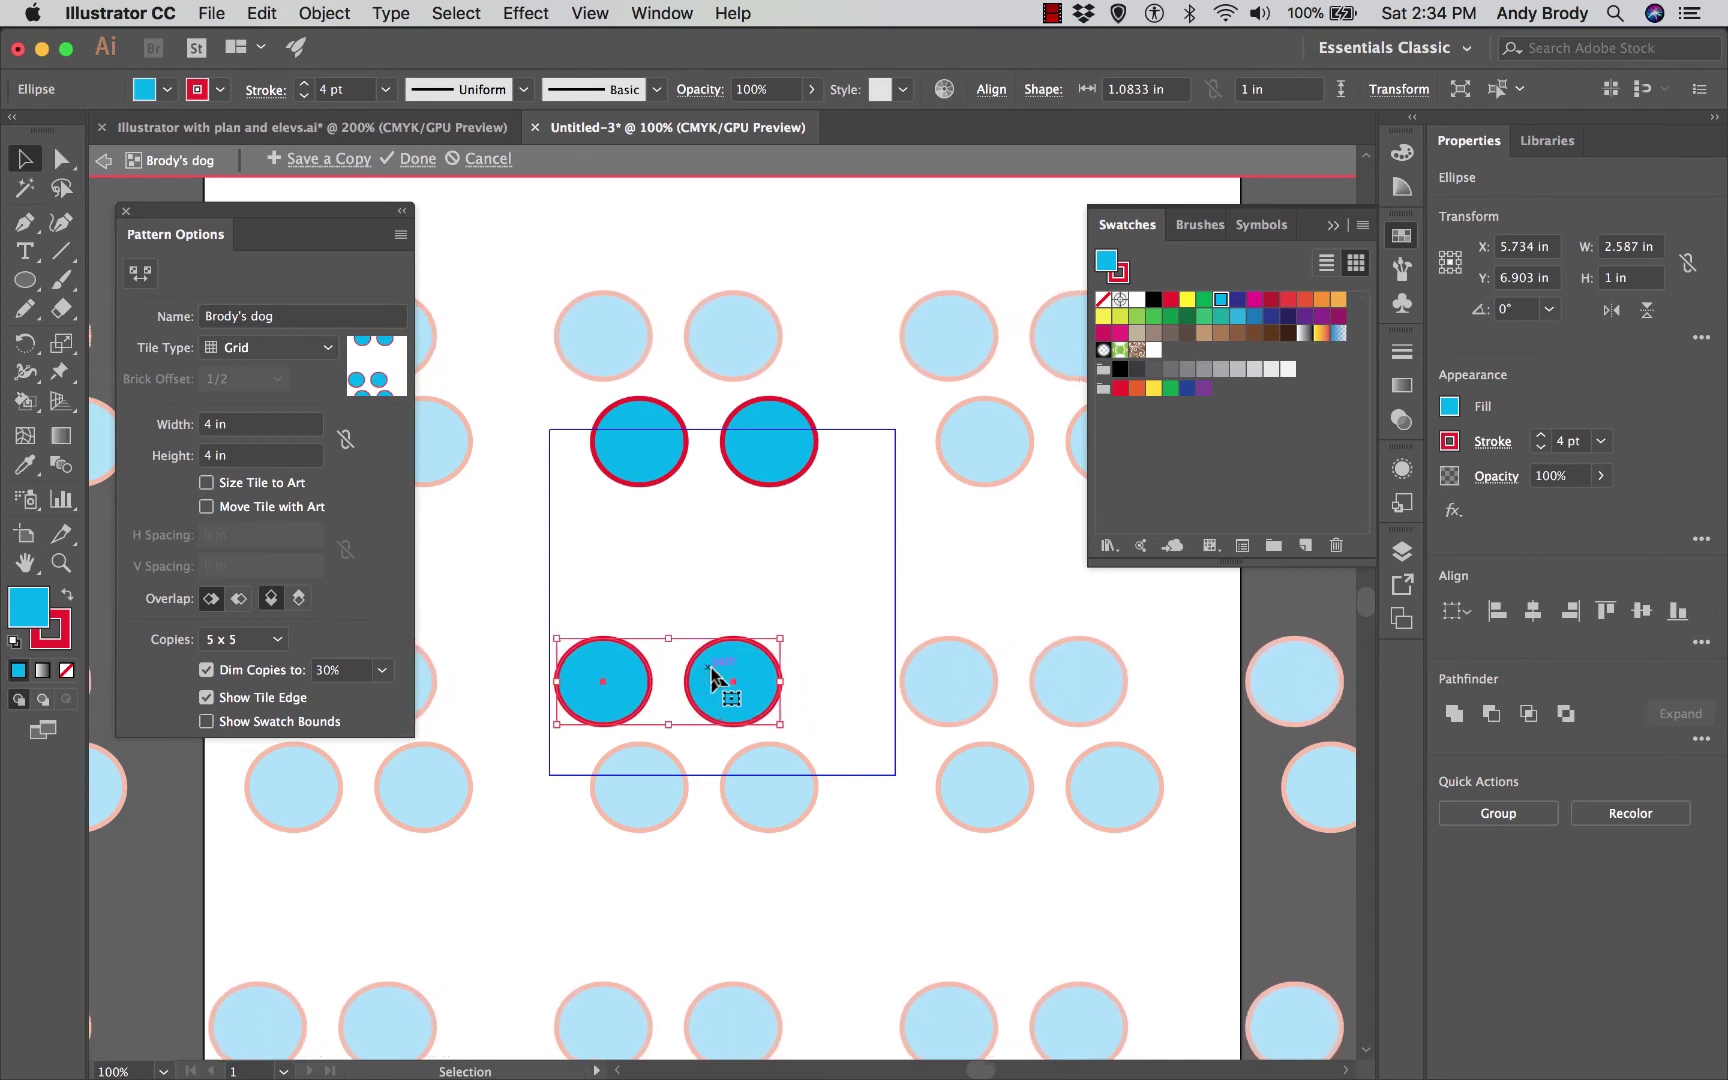
{"action": "key", "text": "Left"}
{"action": "key", "text": "Left"}
{"action": "key", "text": "Left"}
{"action": "key", "text": "Left"}
{"action": "key", "text": "Left"}
{"action": "key", "text": "Left"}
{"action": "key", "text": "Left"}
{"action": "key", "text": "Left"}
{"action": "key", "text": "Left"}
{"action": "key", "text": "Left"}
{"action": "key", "text": "Left"}
{"action": "key", "text": "Left"}
{"action": "key", "text": "Left"}
{"action": "key", "text": "Left"}
{"action": "key", "text": "Left"}
{"action": "key", "text": "Left"}
{"action": "key", "text": "Left"}
{"action": "key", "text": "Left"}
{"action": "key", "text": "Left"}
{"action": "key", "text": "Left"}
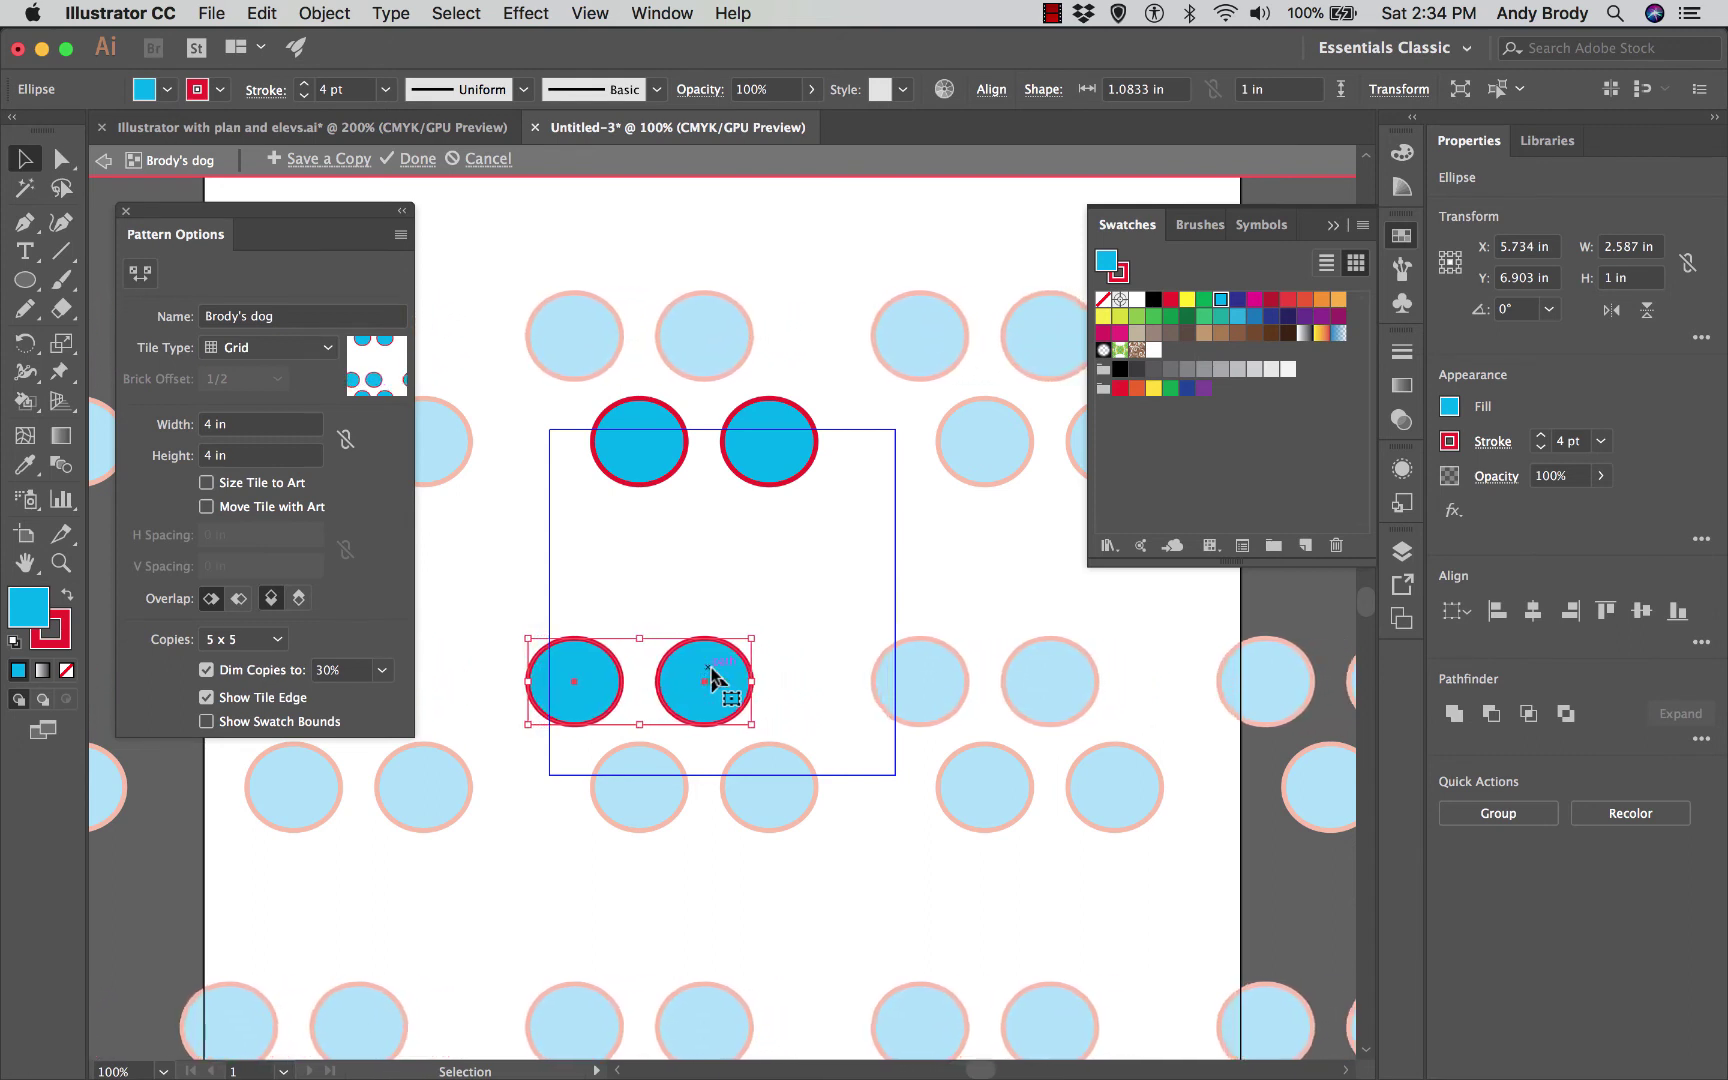
{"action": "key", "text": "Left"}
{"action": "key", "text": "Left"}
{"action": "key", "text": "Left"}
{"action": "key", "text": "Left"}
Step: Nudge the lower pair of ellipses slightly down to a Y position of 6.972 in, and deselect them
{"action": "key", "text": "Down"}
{"action": "key", "text": "Down"}
{"action": "key", "text": "Down"}
{"action": "key", "text": "Down"}
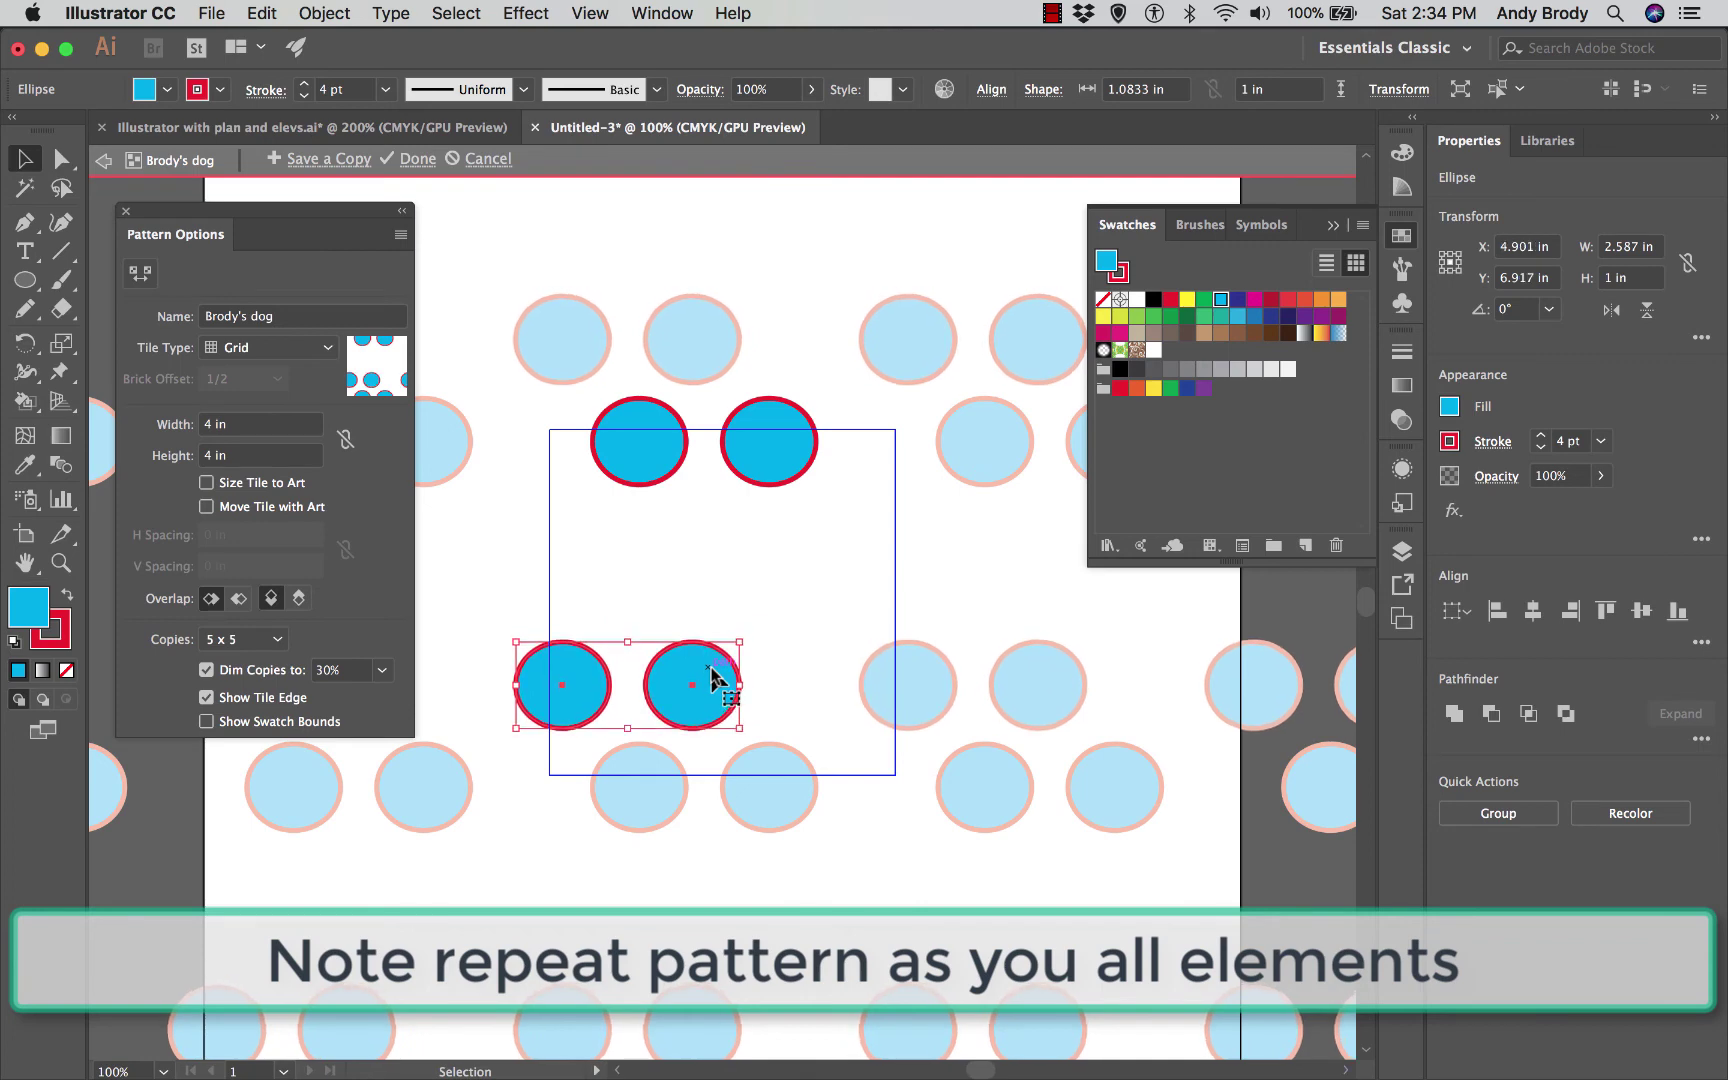
{"action": "key", "text": "Down"}
{"action": "key", "text": "Down"}
{"action": "key", "text": "Down"}
{"action": "key", "text": "Down"}
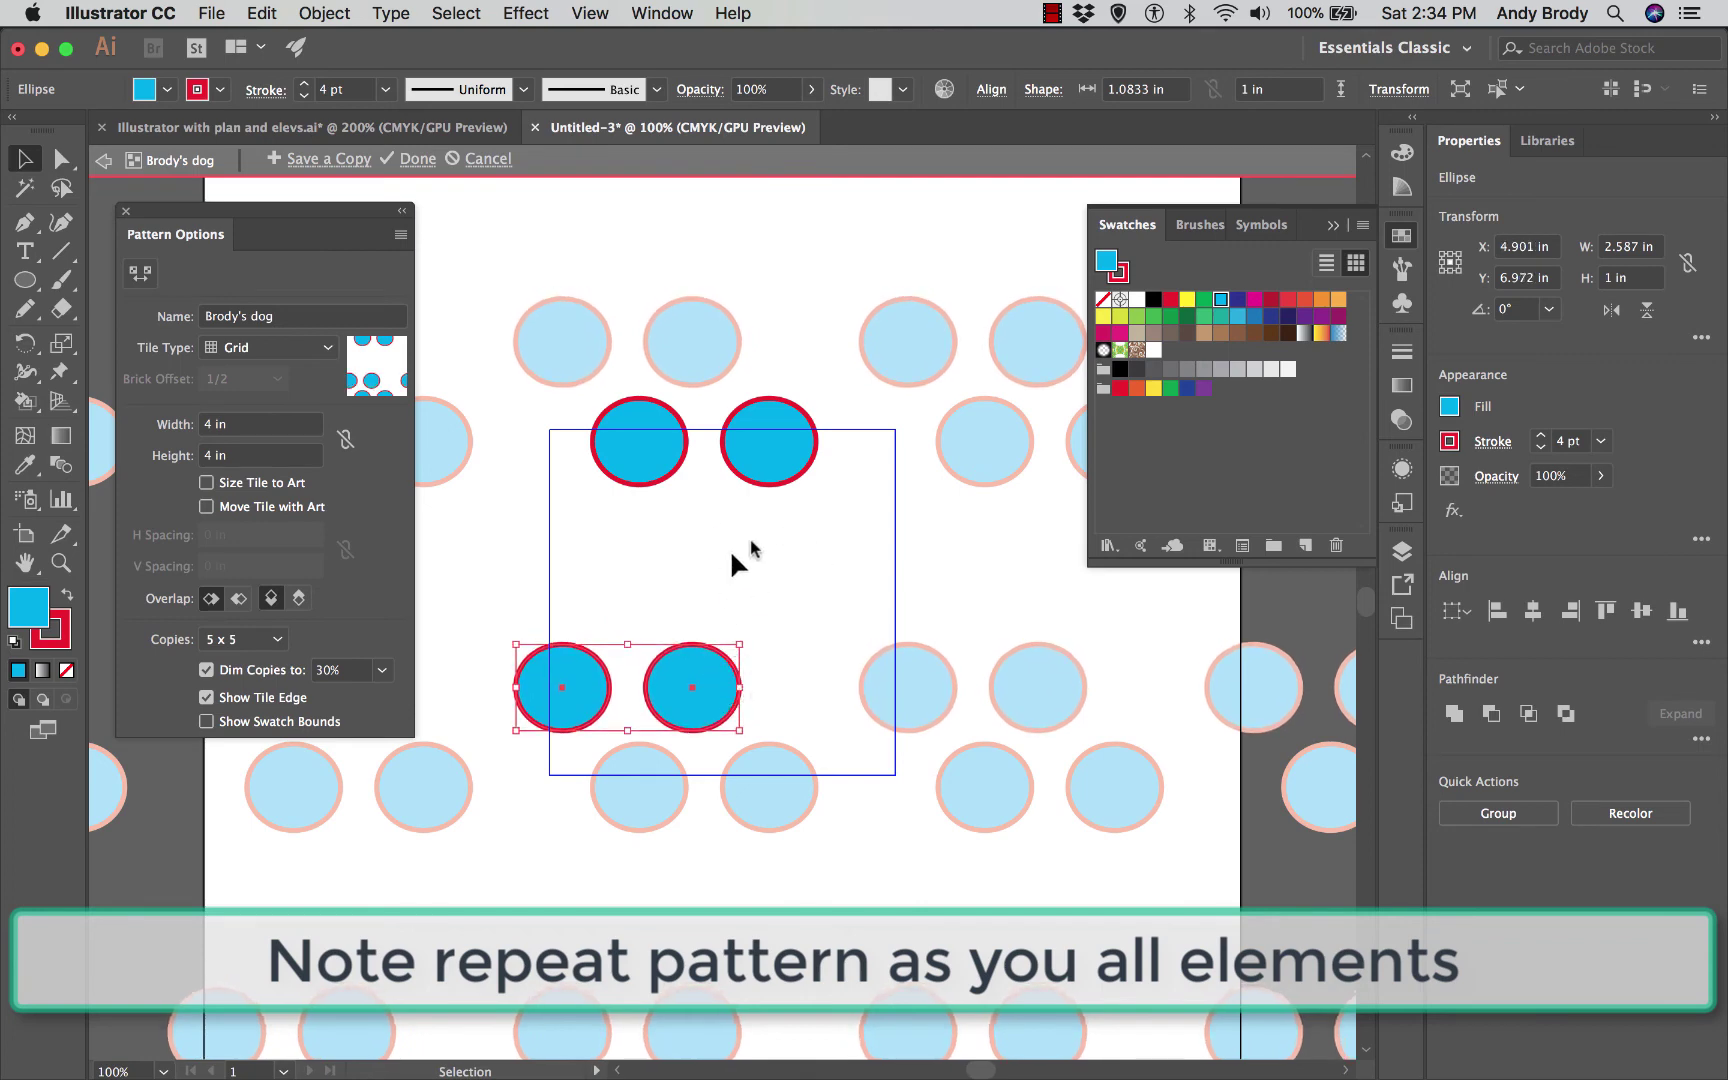
{"action": "left_click", "coordinate": [802, 606]}
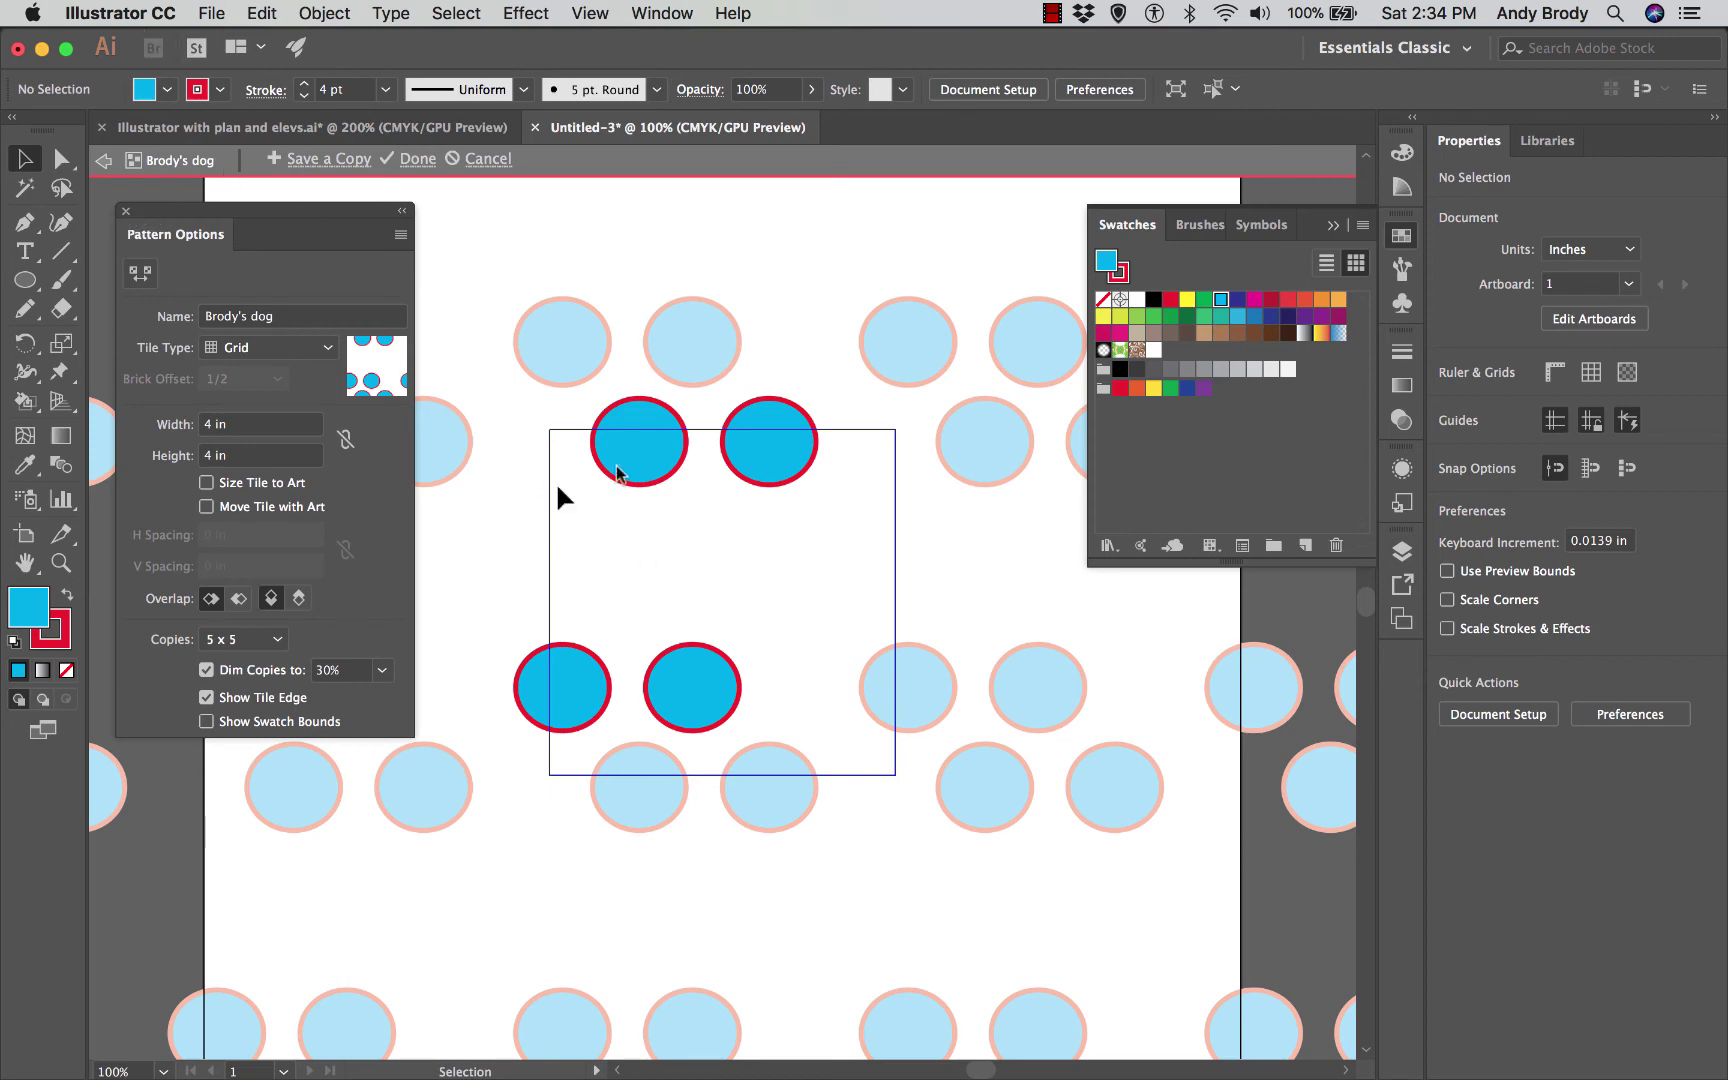
Step: Close the pattern options and draw a 4 by 4 in rectangle exactly over the pattern tile
{"action": "left_click", "coordinate": [125, 212]}
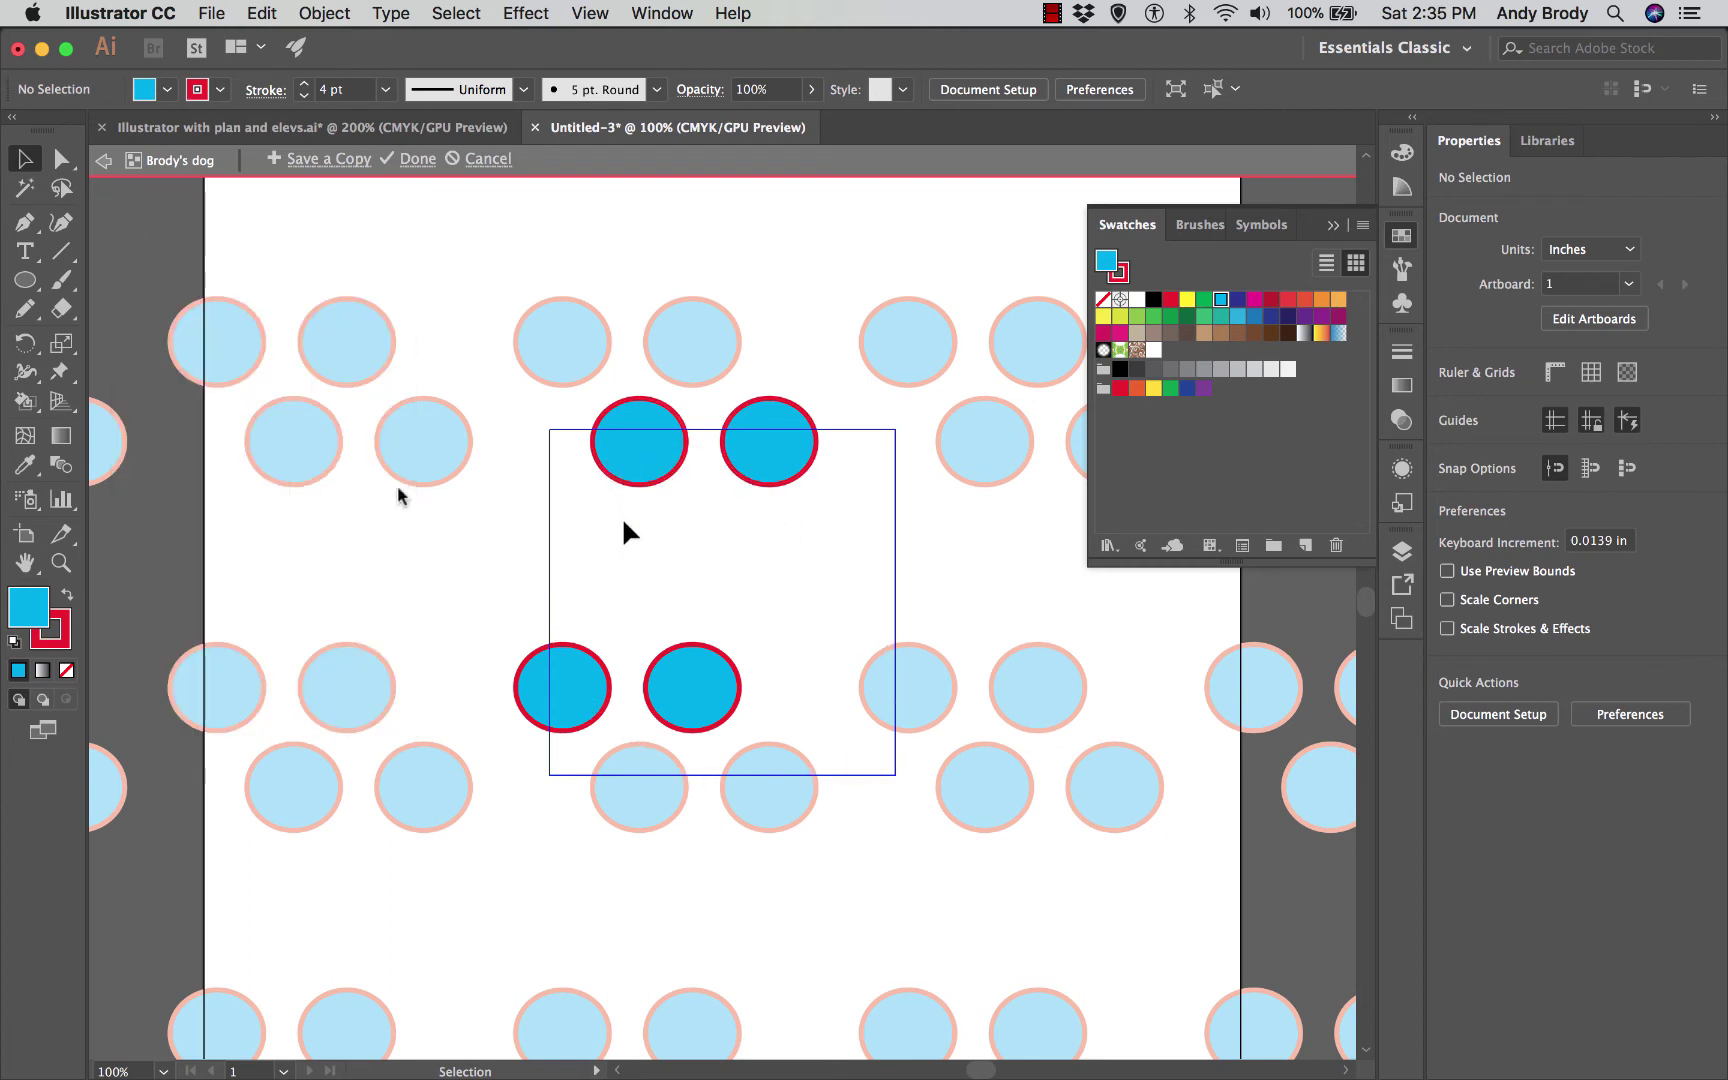
{"action": "left_click_drag", "start_coordinate": [25, 280], "coordinate": [125, 283]}
{"action": "left_click", "coordinate": [549, 433]}
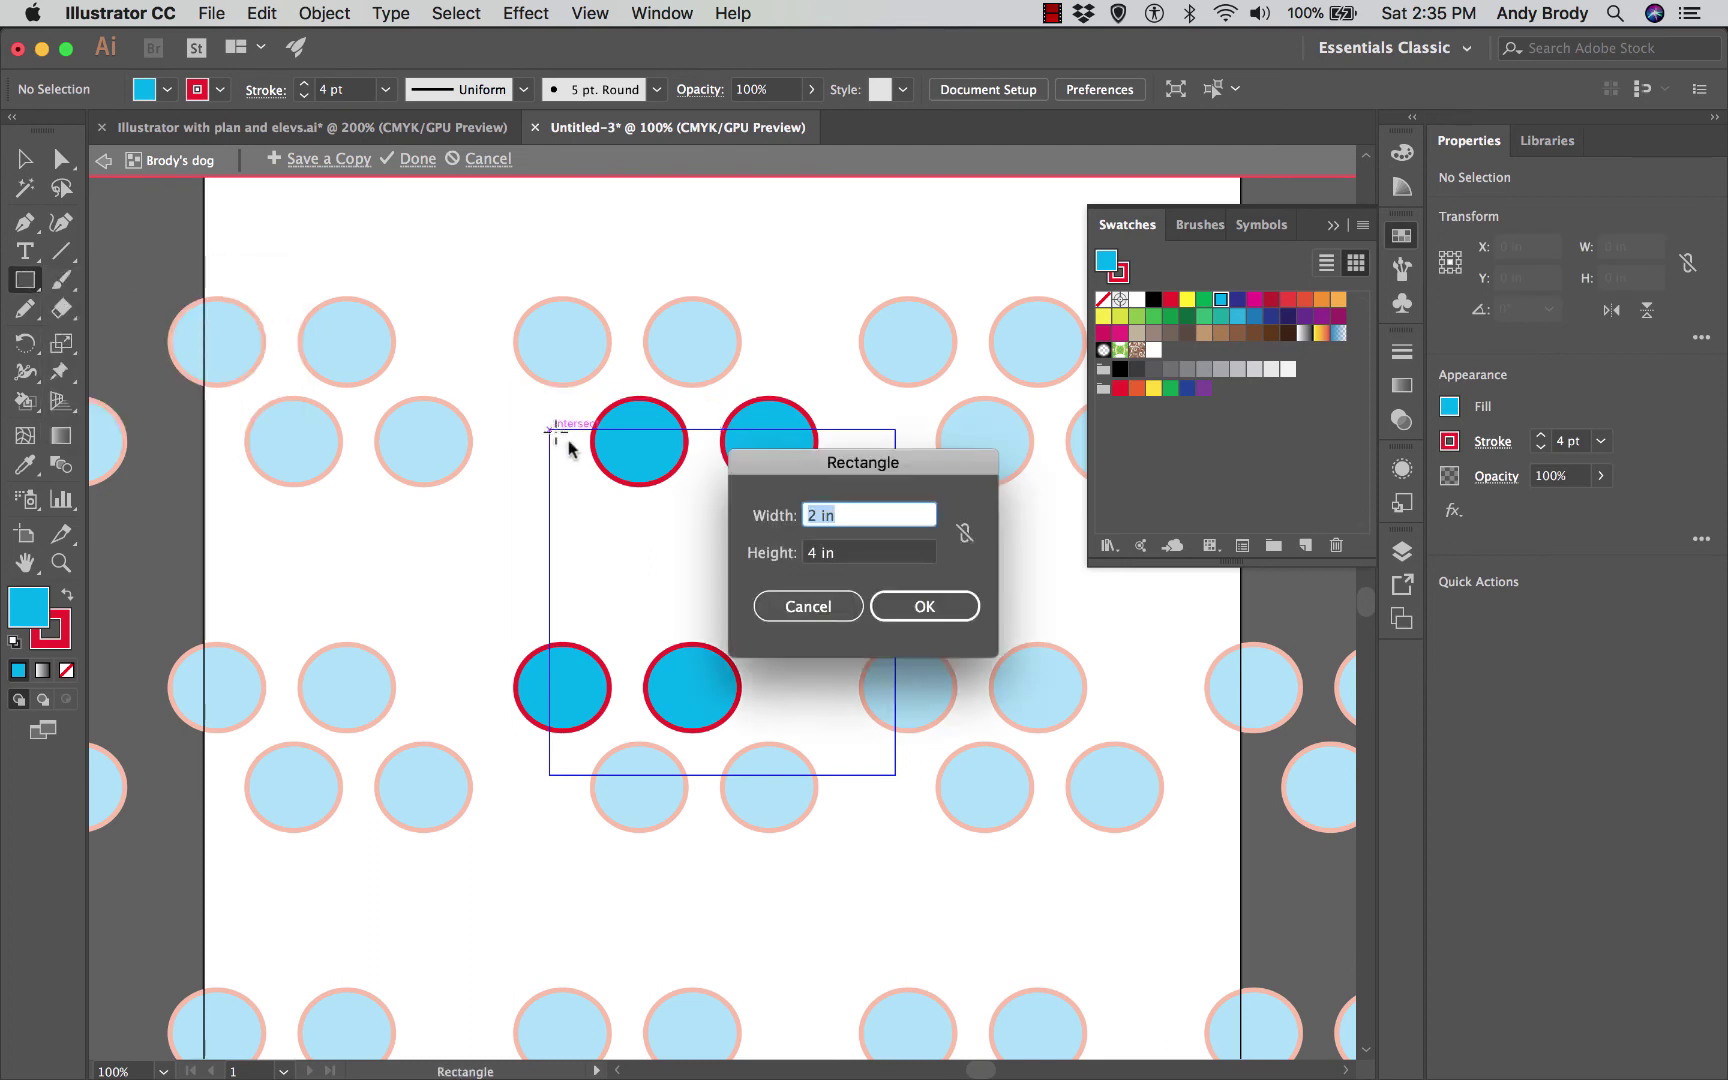
{"action": "key", "text": "Escape"}
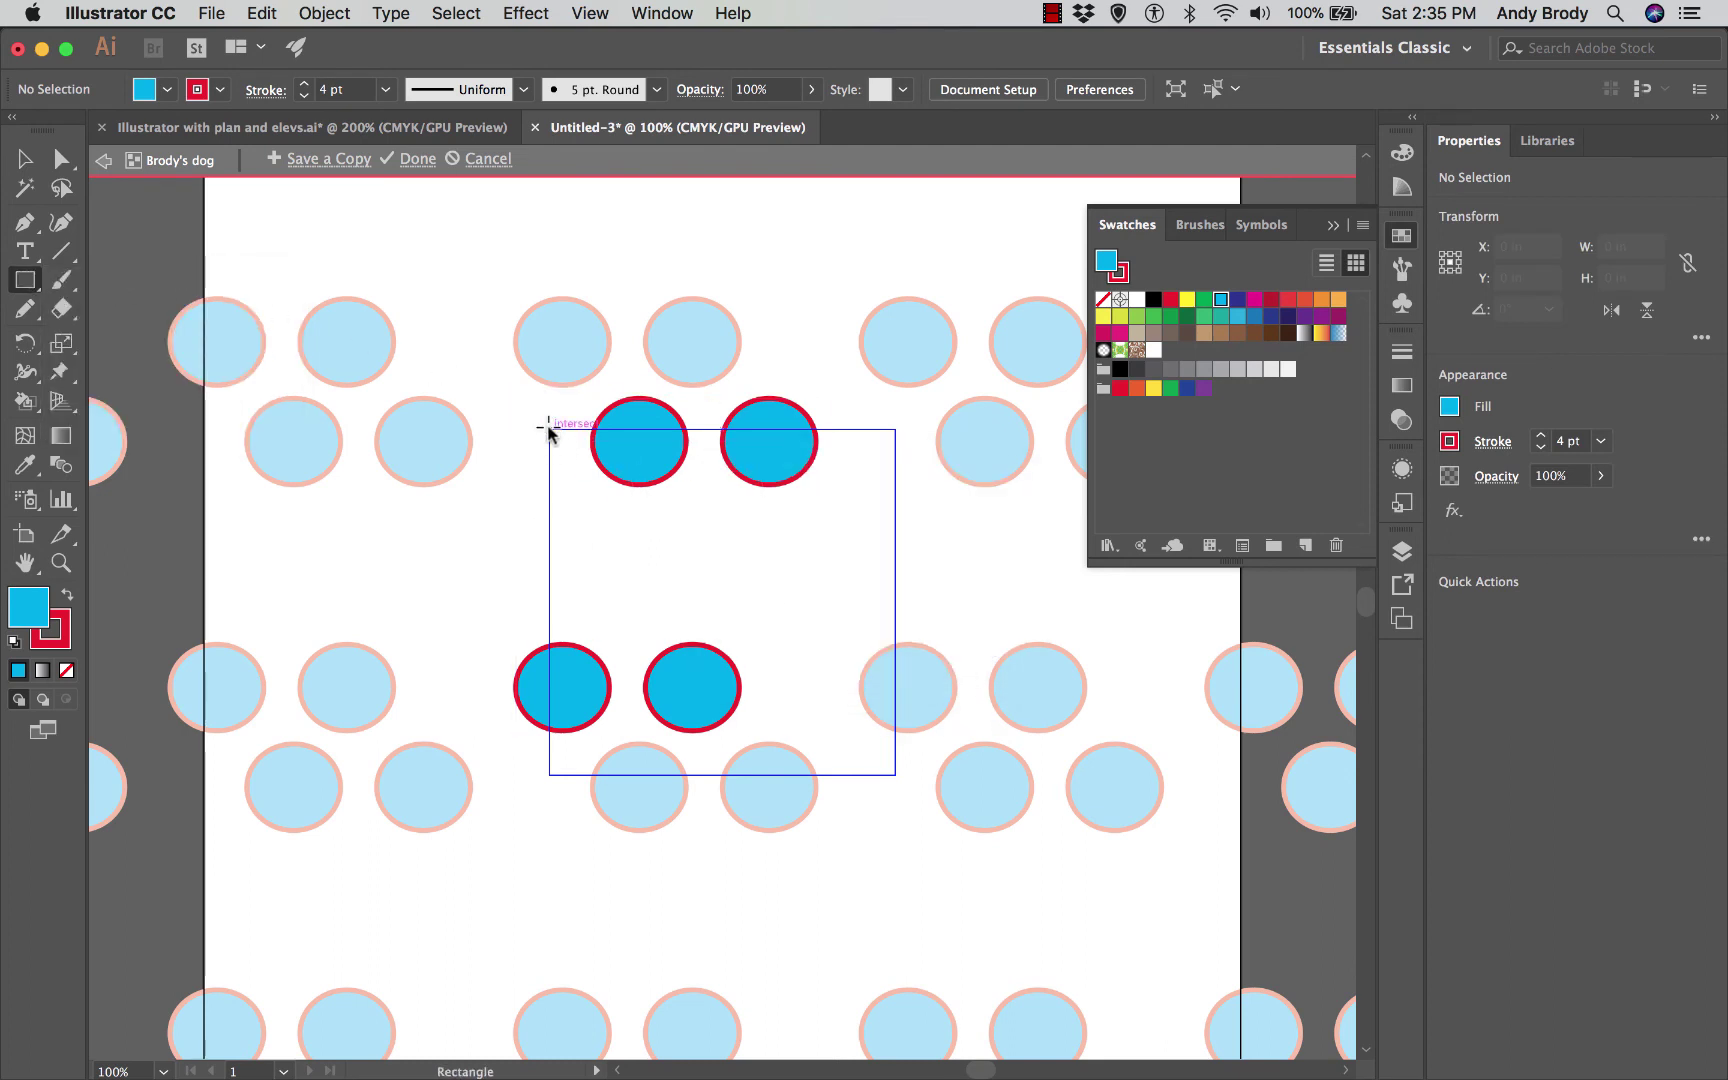
{"action": "left_click_drag", "start_coordinate": [549, 430], "coordinate": [895, 774]}
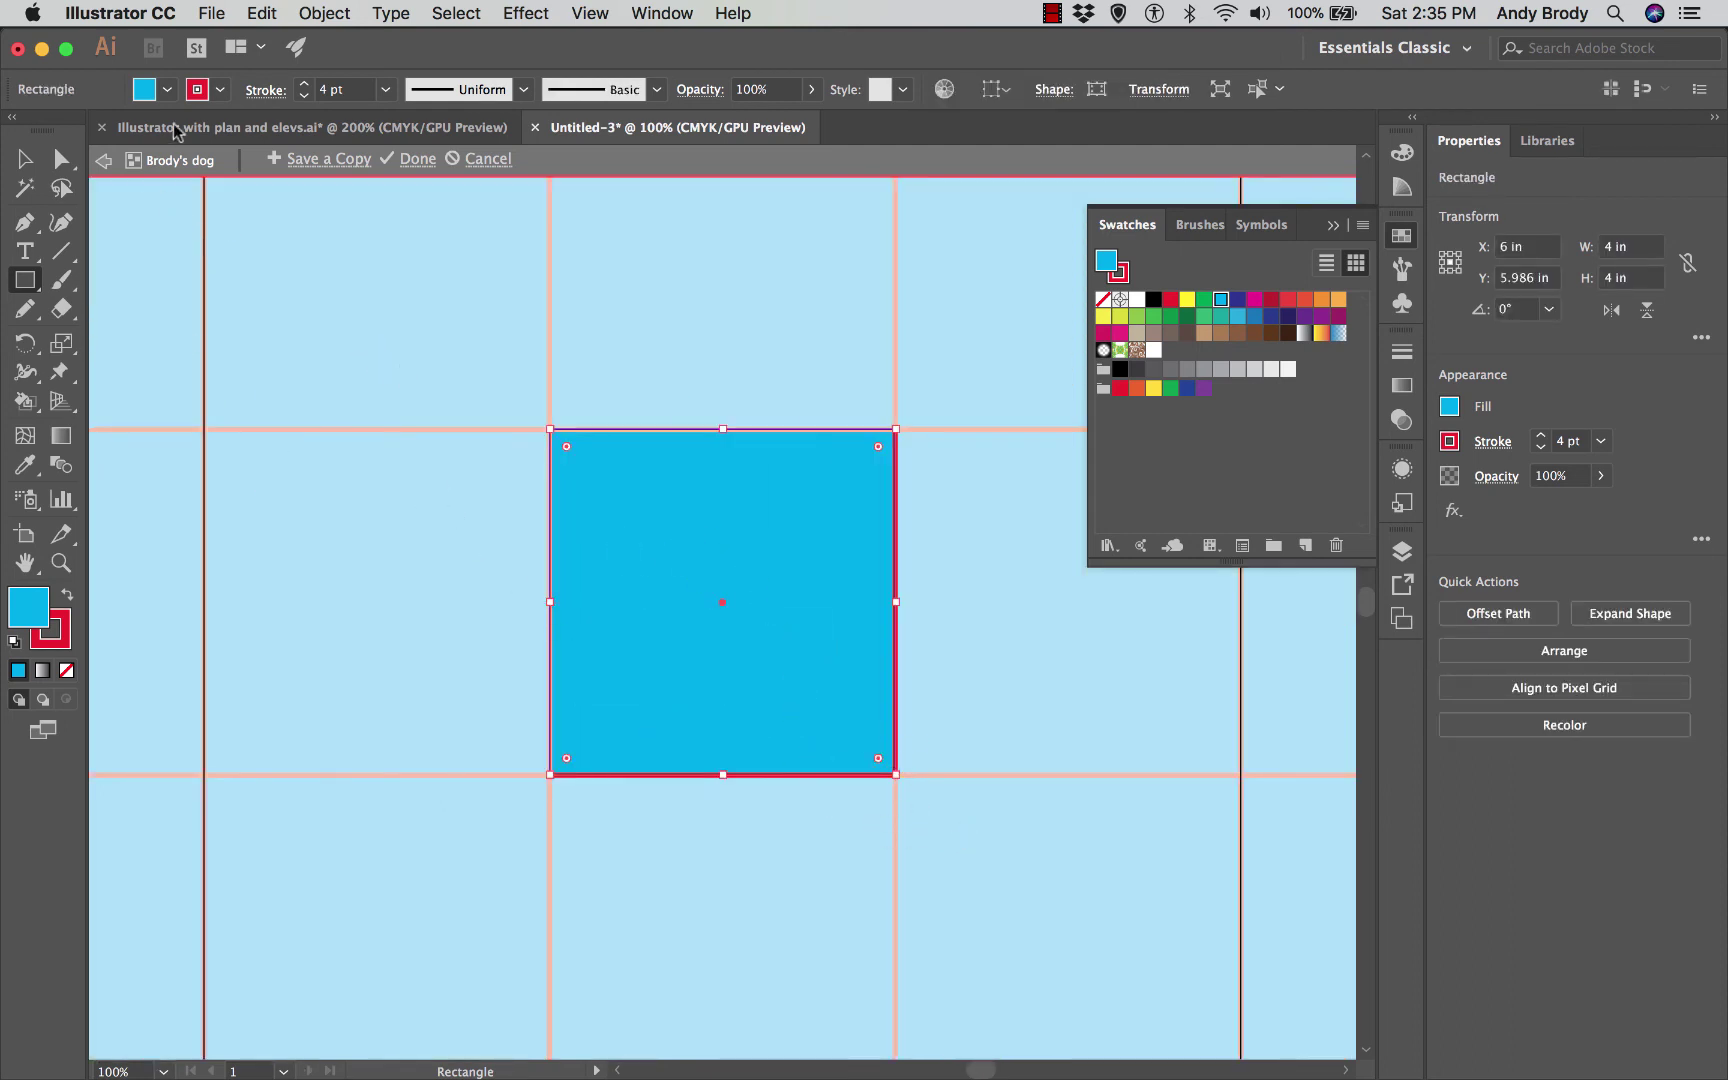
Step: Remove the rectangle's stroke and fill it with a light gray swatch
{"action": "left_click", "coordinate": [219, 92]}
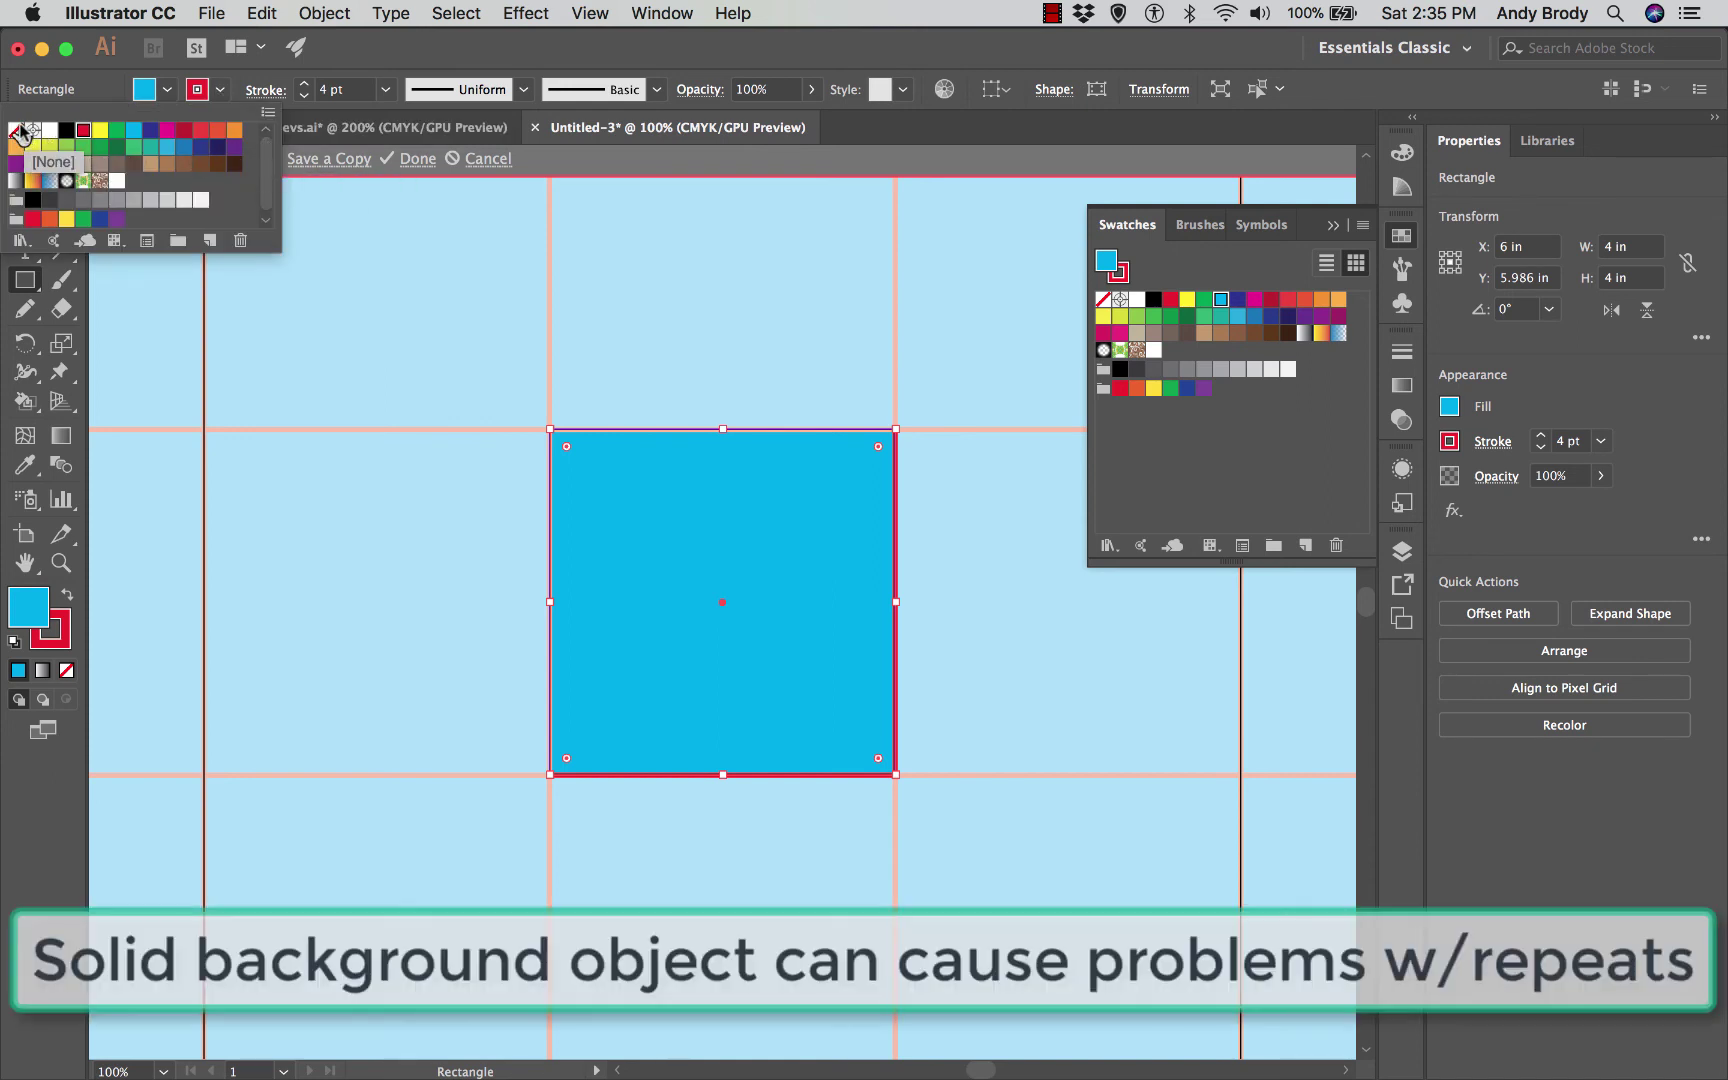
{"action": "left_click", "coordinate": [19, 130]}
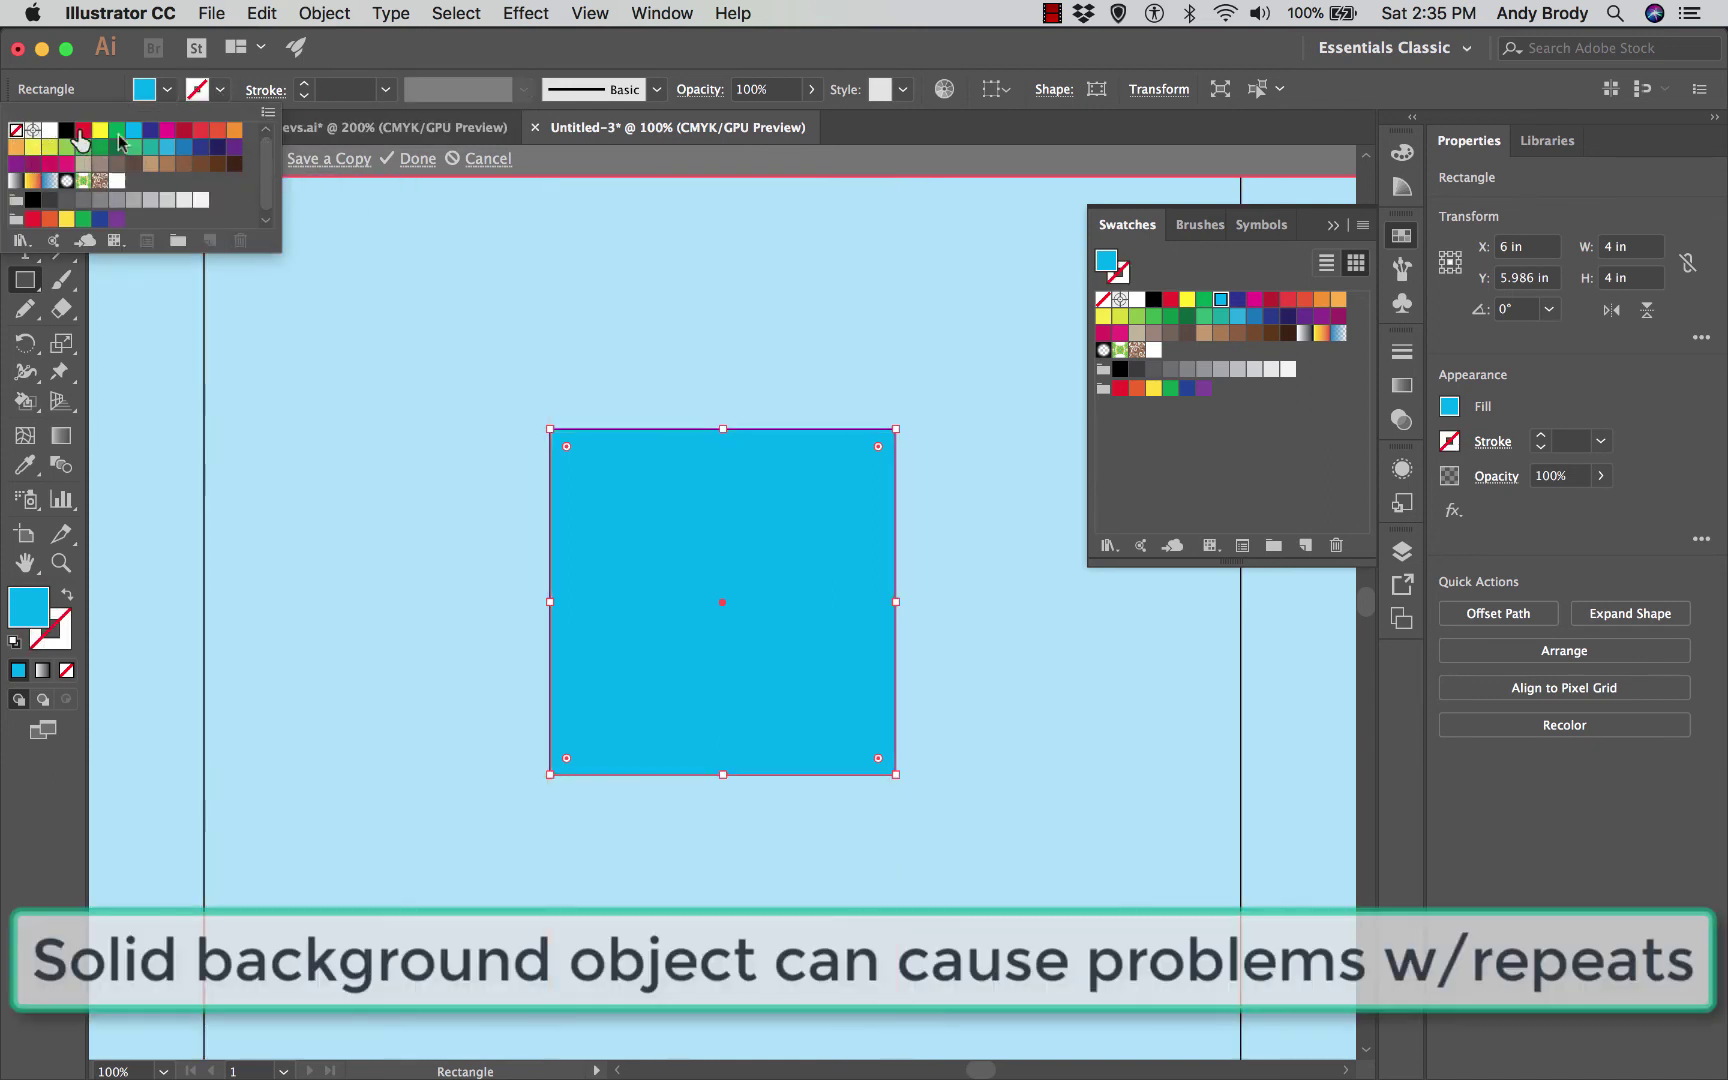
{"action": "left_click", "coordinate": [165, 93]}
{"action": "left_click", "coordinate": [165, 93]}
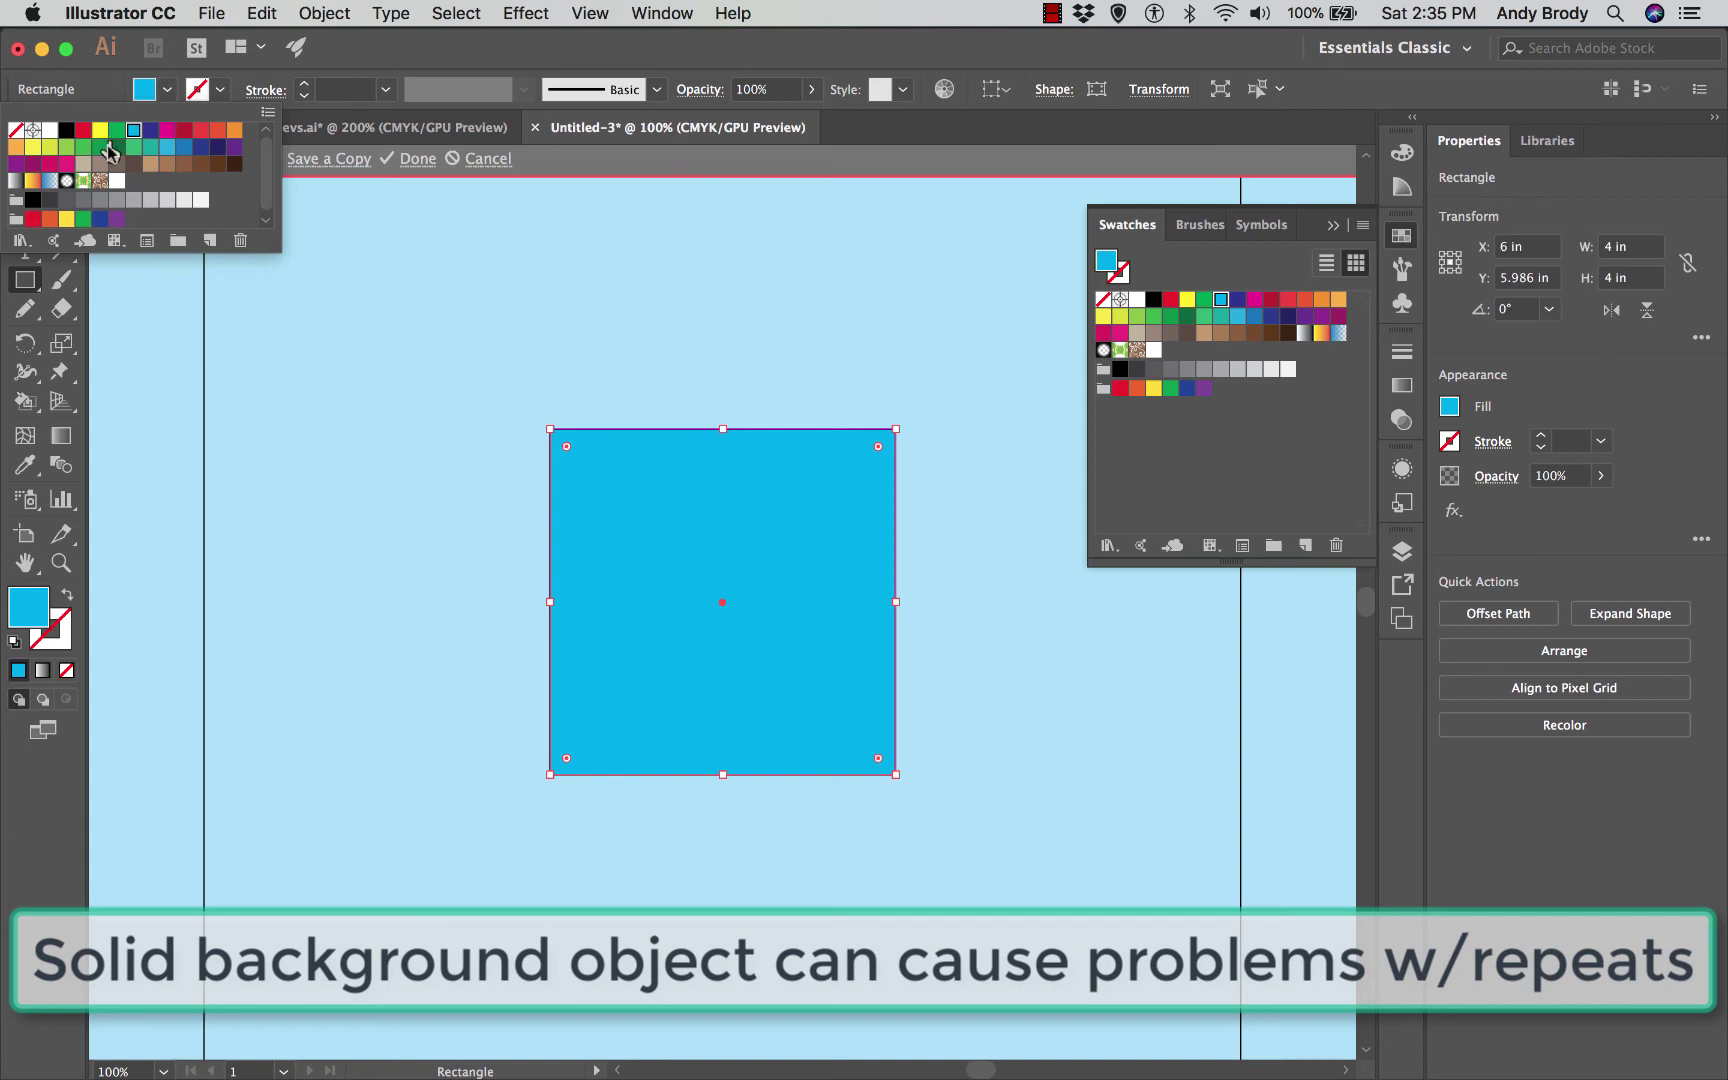
{"action": "left_click", "coordinate": [151, 201]}
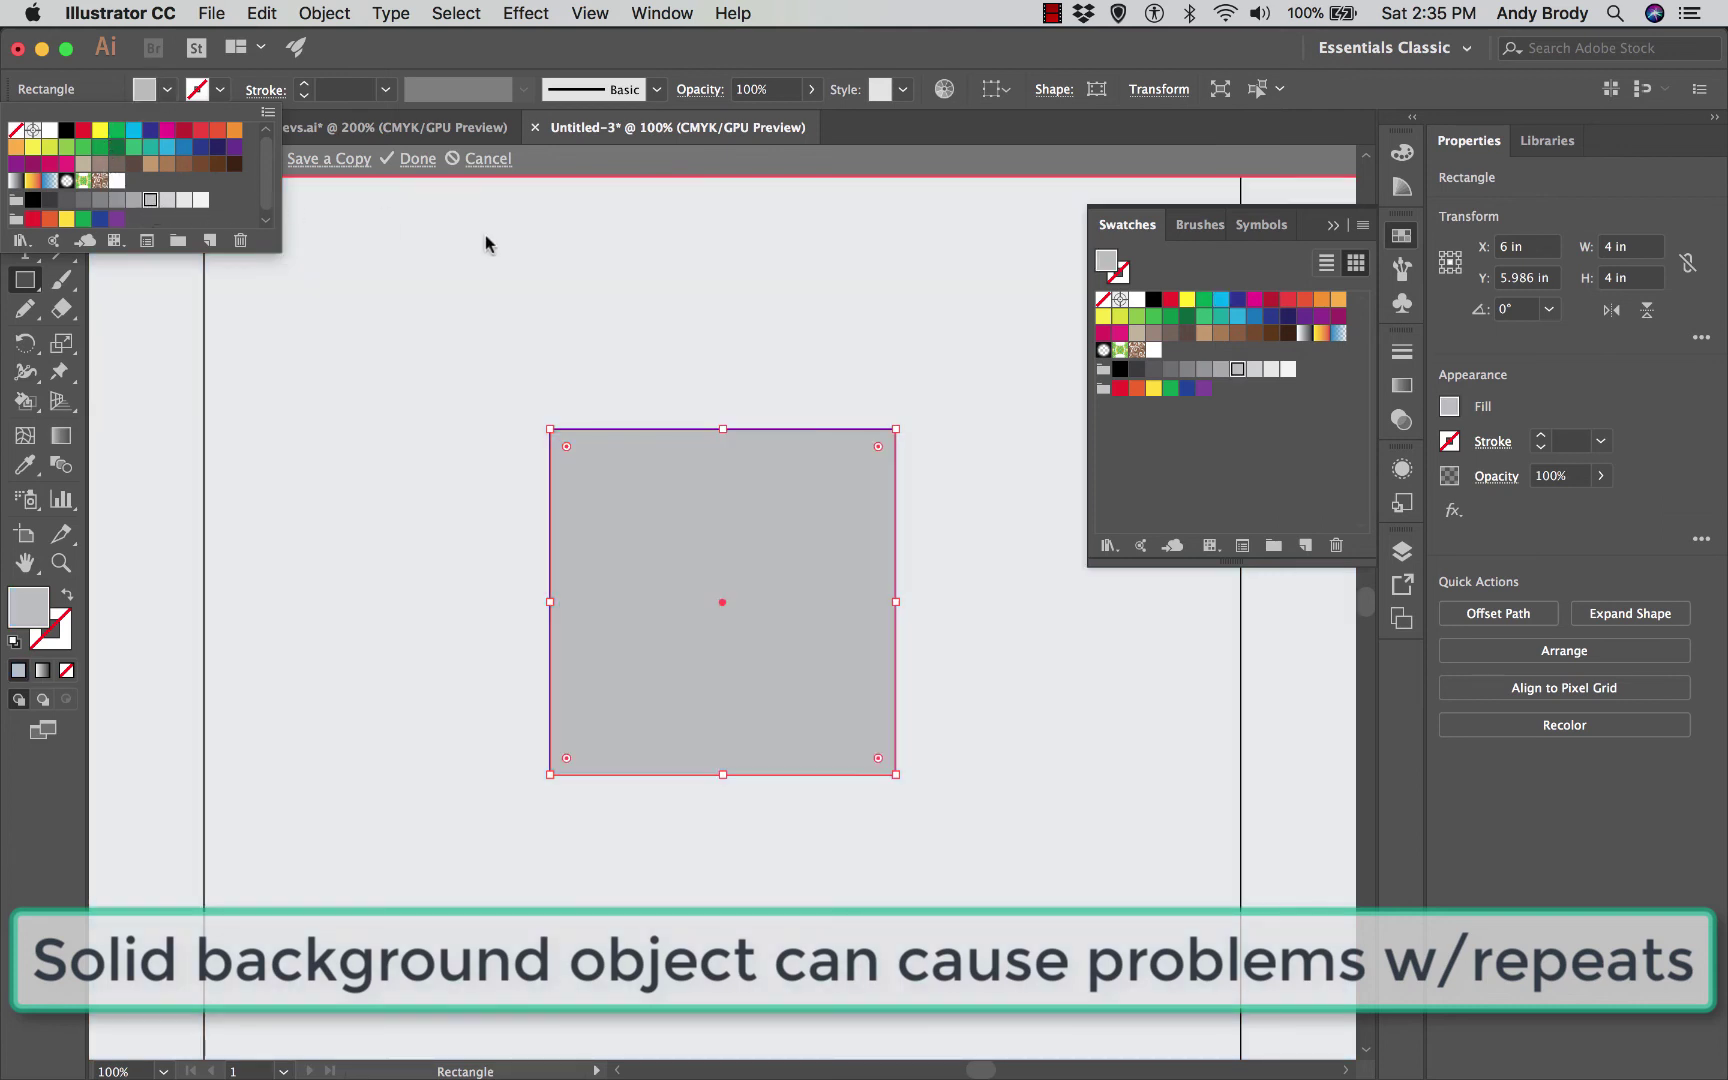
{"action": "left_click", "coordinate": [920, 320]}
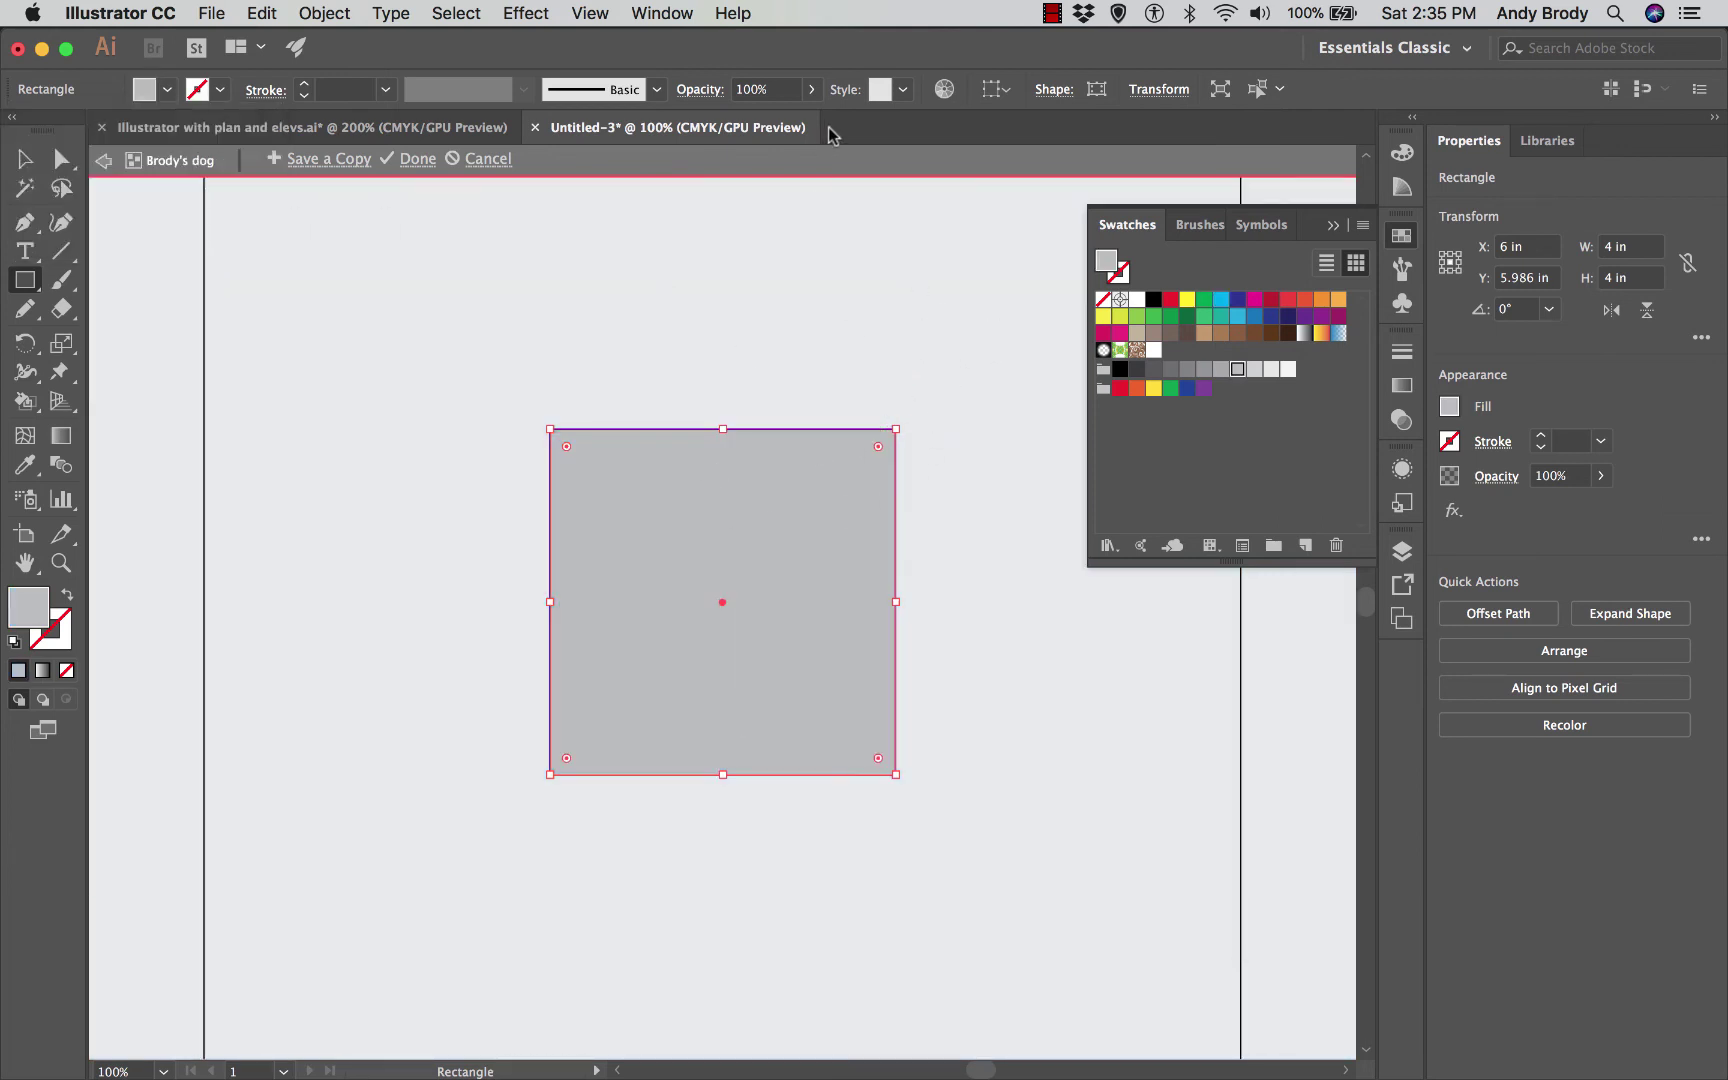
Step: Send the gray background rectangle behind all the ellipses in the tile
{"action": "right_click", "coordinate": [790, 565]}
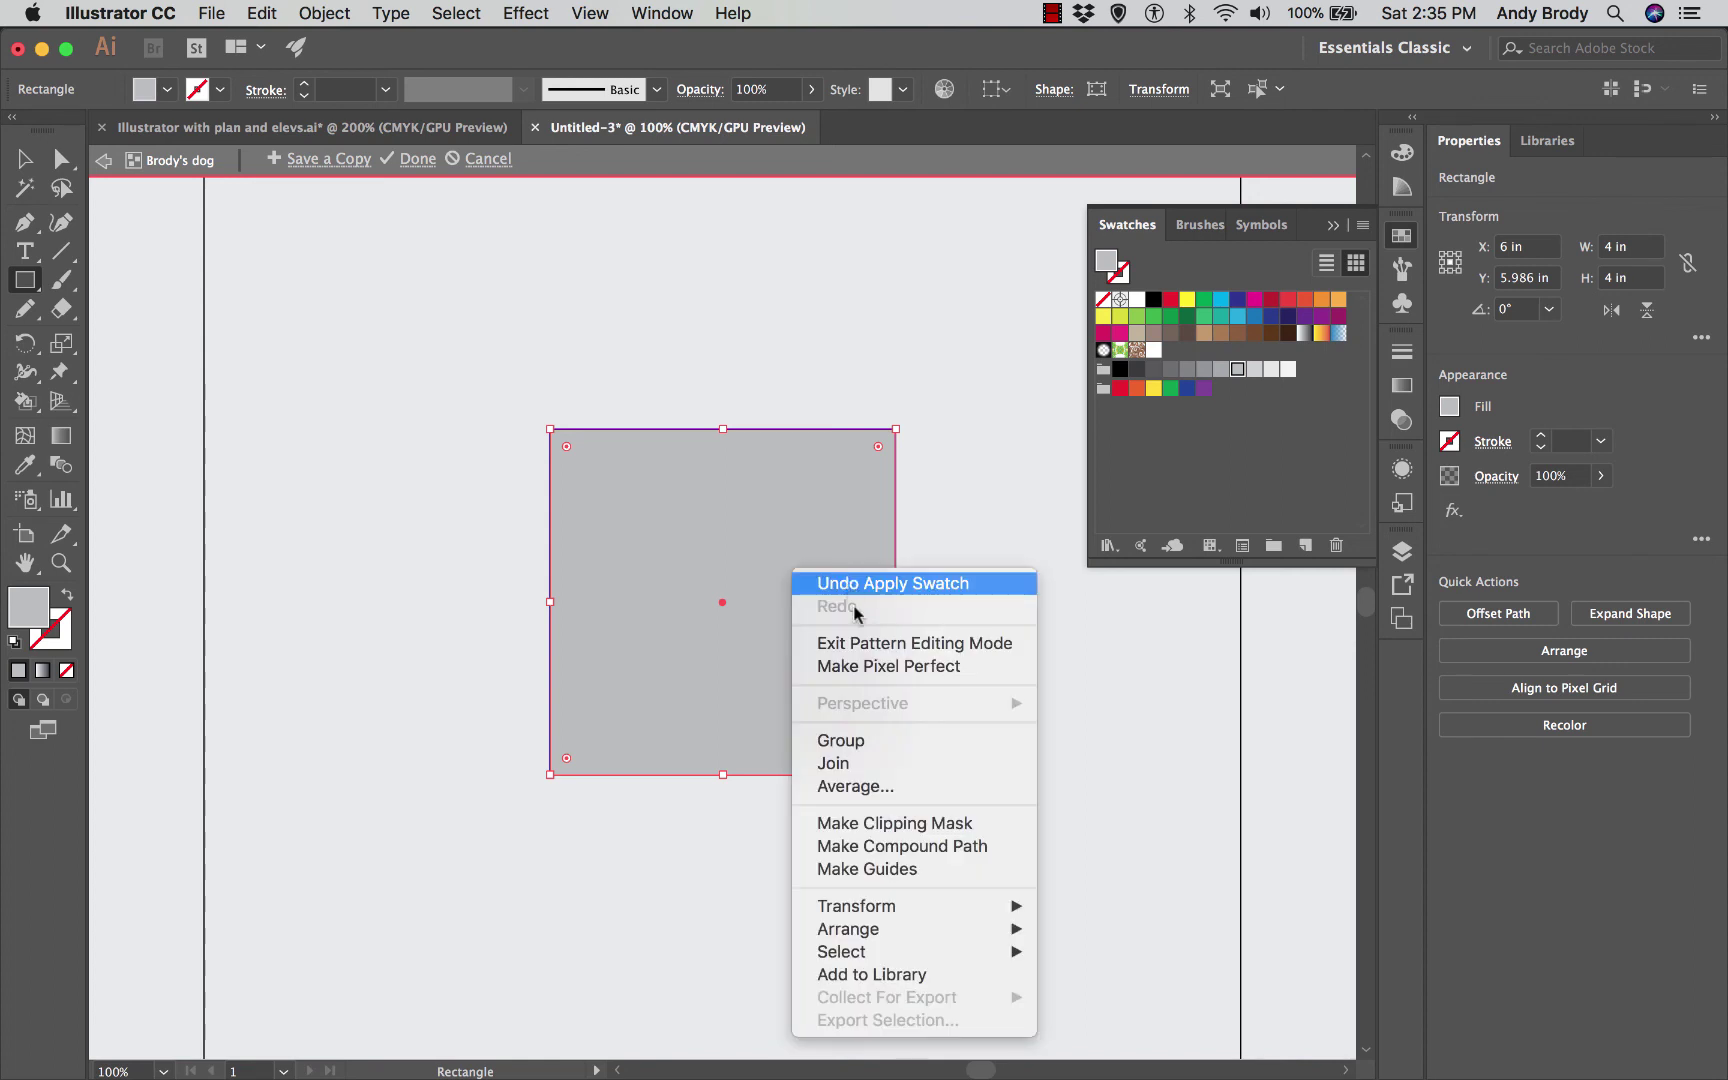
{"action": "mouse_move", "coordinate": [992, 932]}
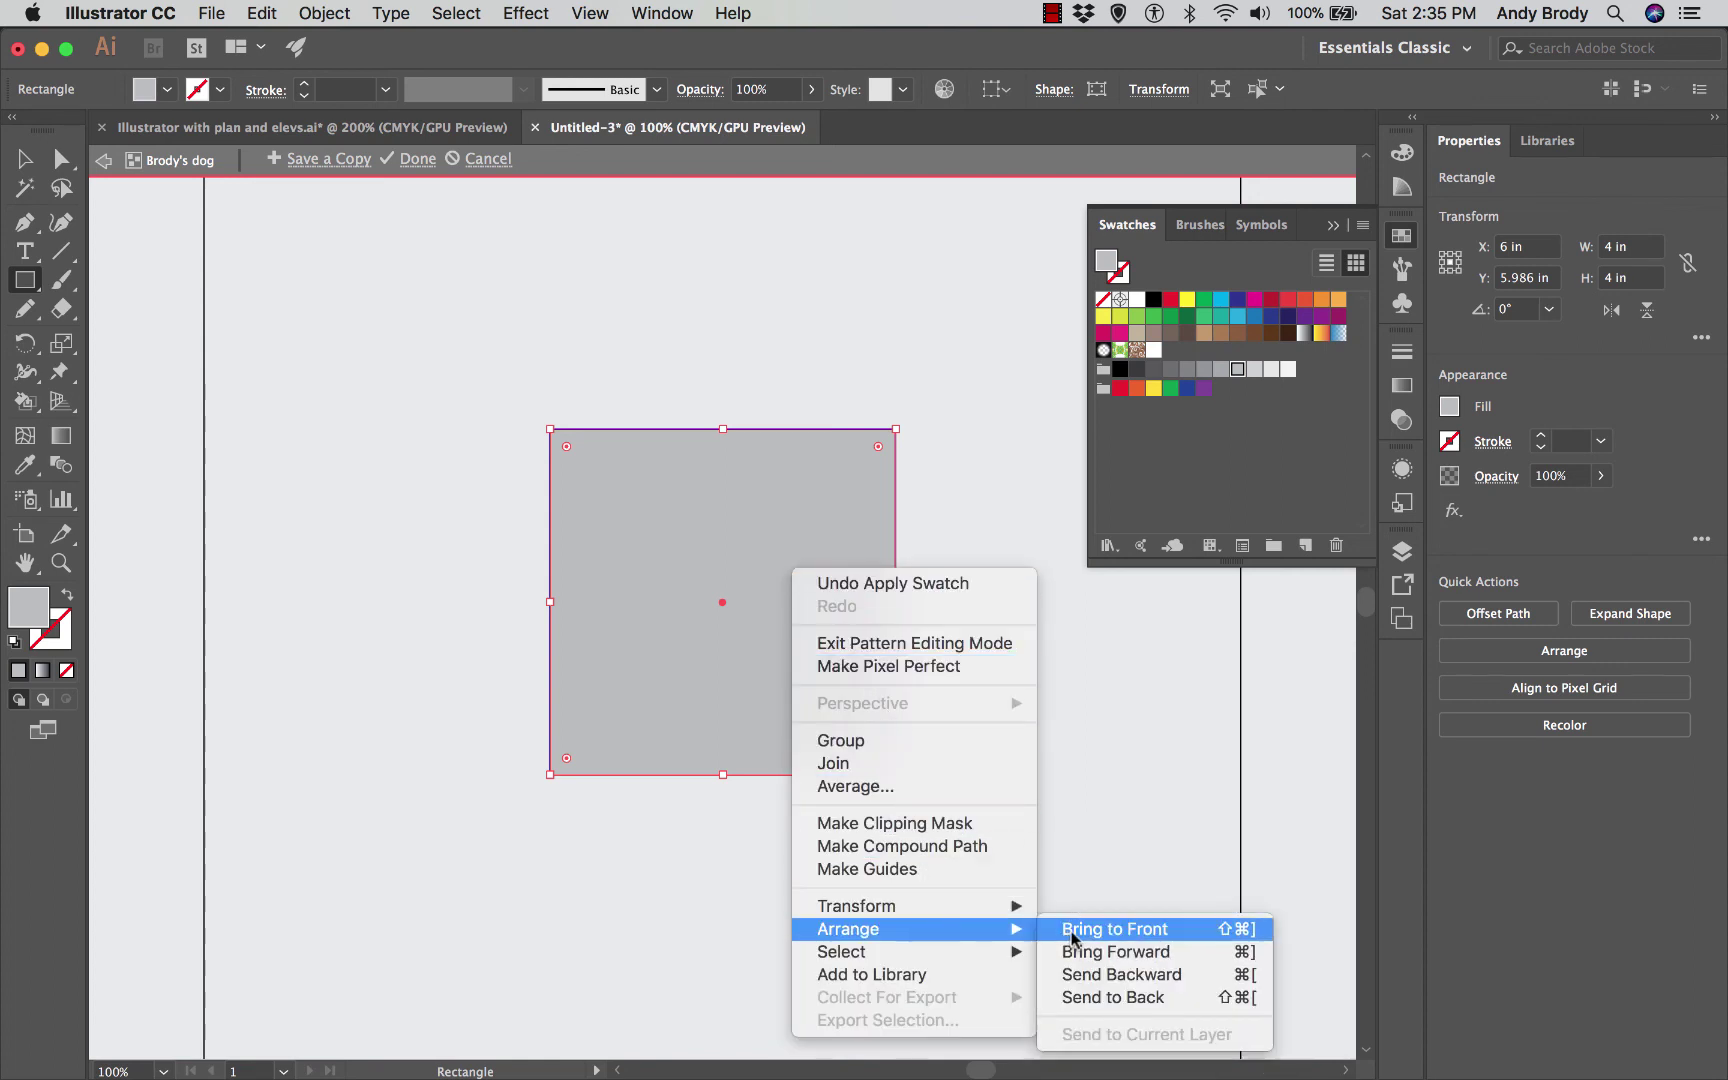
{"action": "left_click", "coordinate": [1085, 997]}
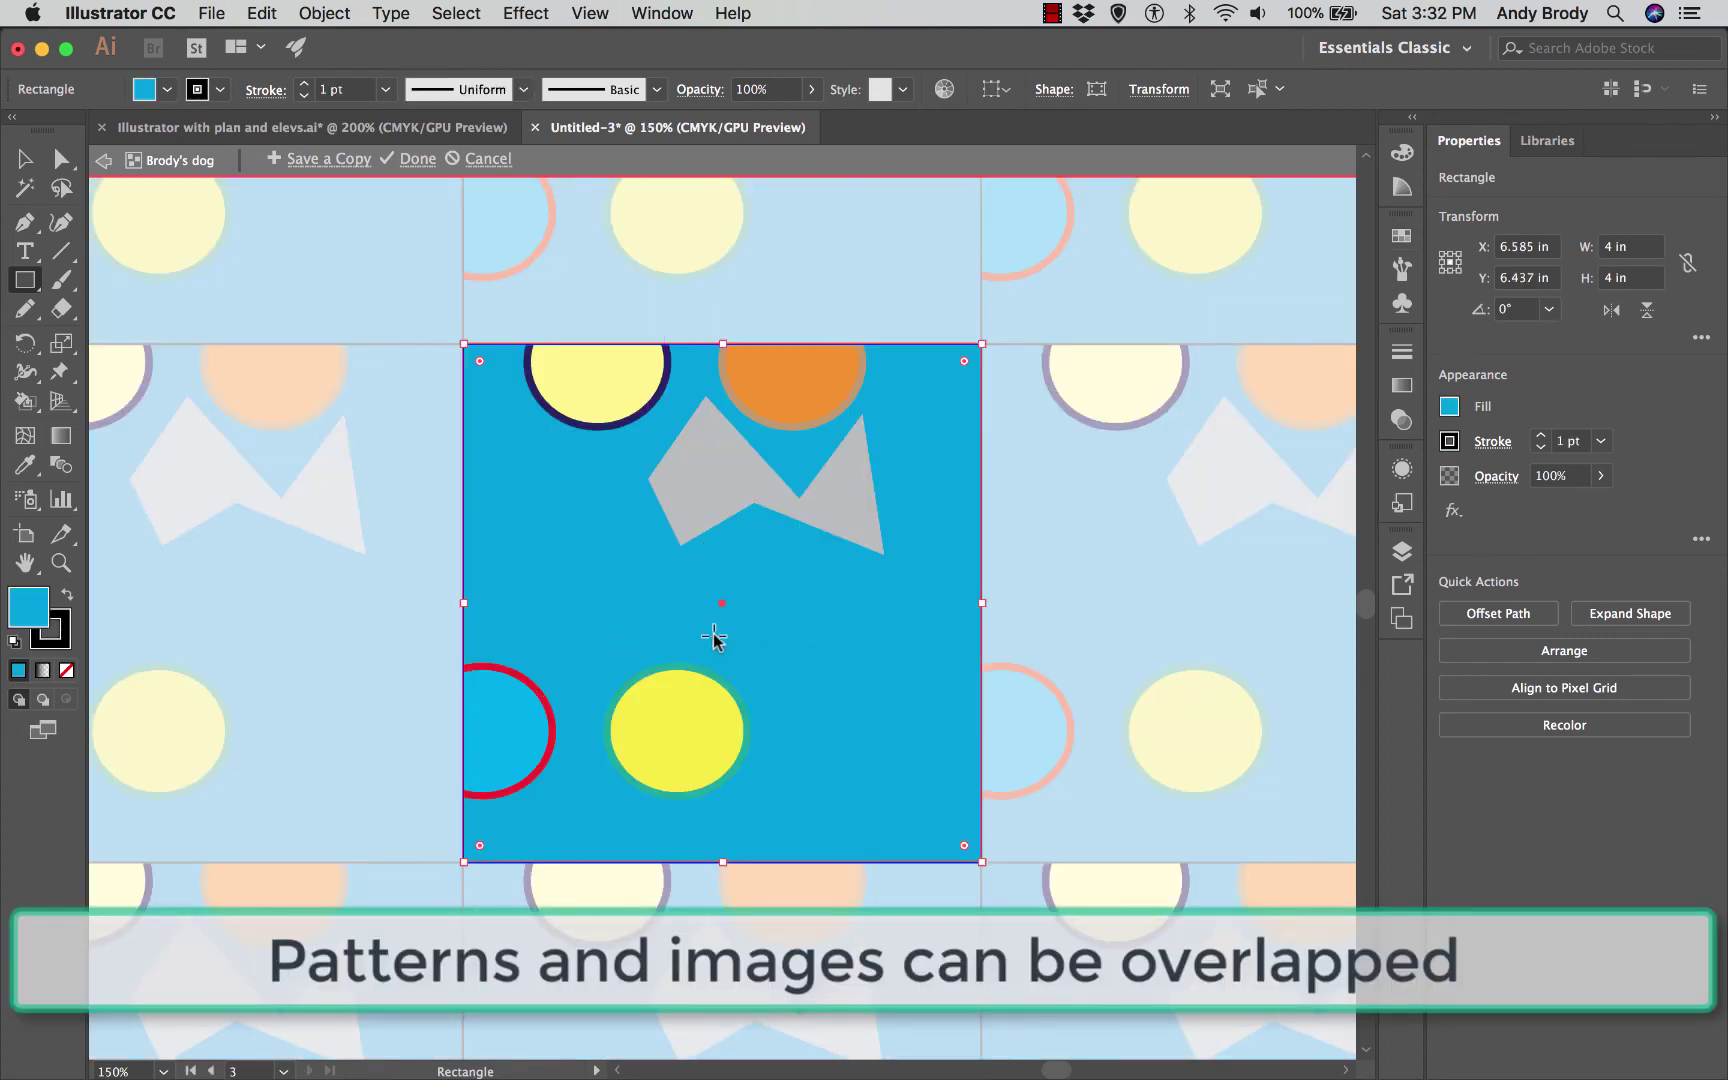
Step: Fill the blue background rectangle with a black-and-white short-dash texture from the Basic Graphics_Textures pattern library, and close the library
{"action": "left_click", "coordinate": [167, 89]}
{"action": "left_click", "coordinate": [20, 243]}
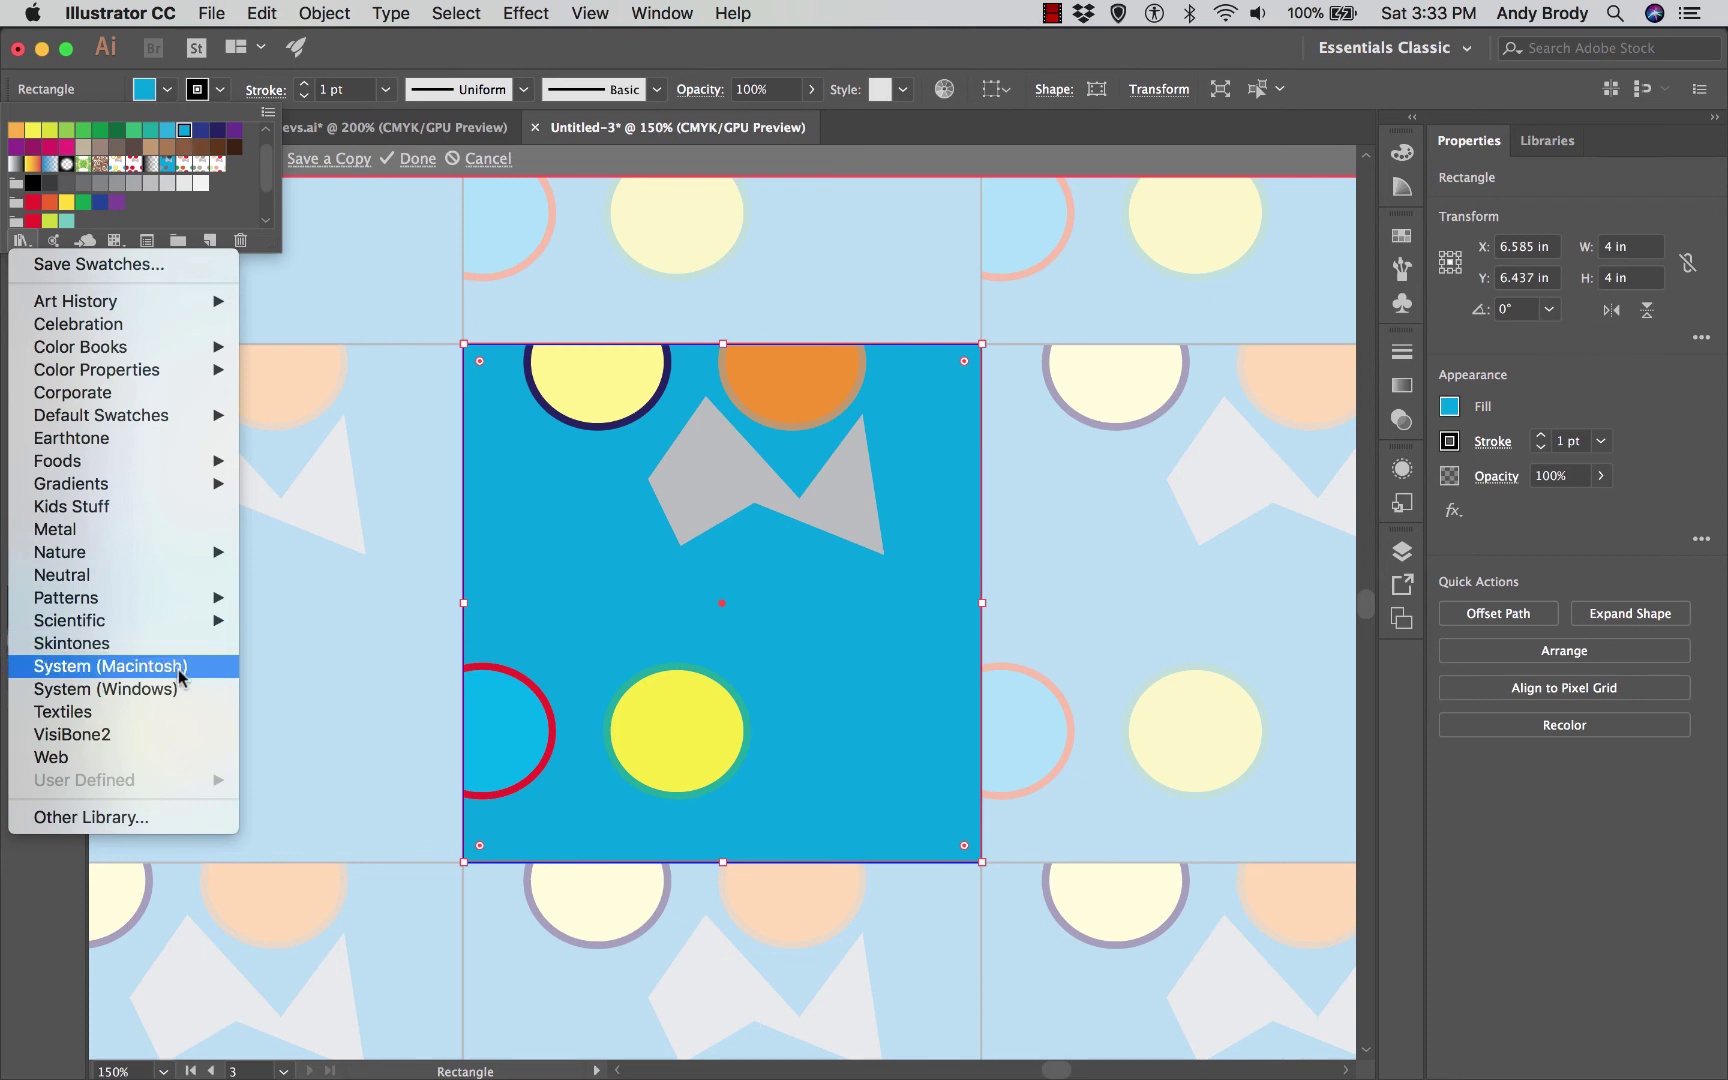
{"action": "mouse_move", "coordinate": [197, 614]}
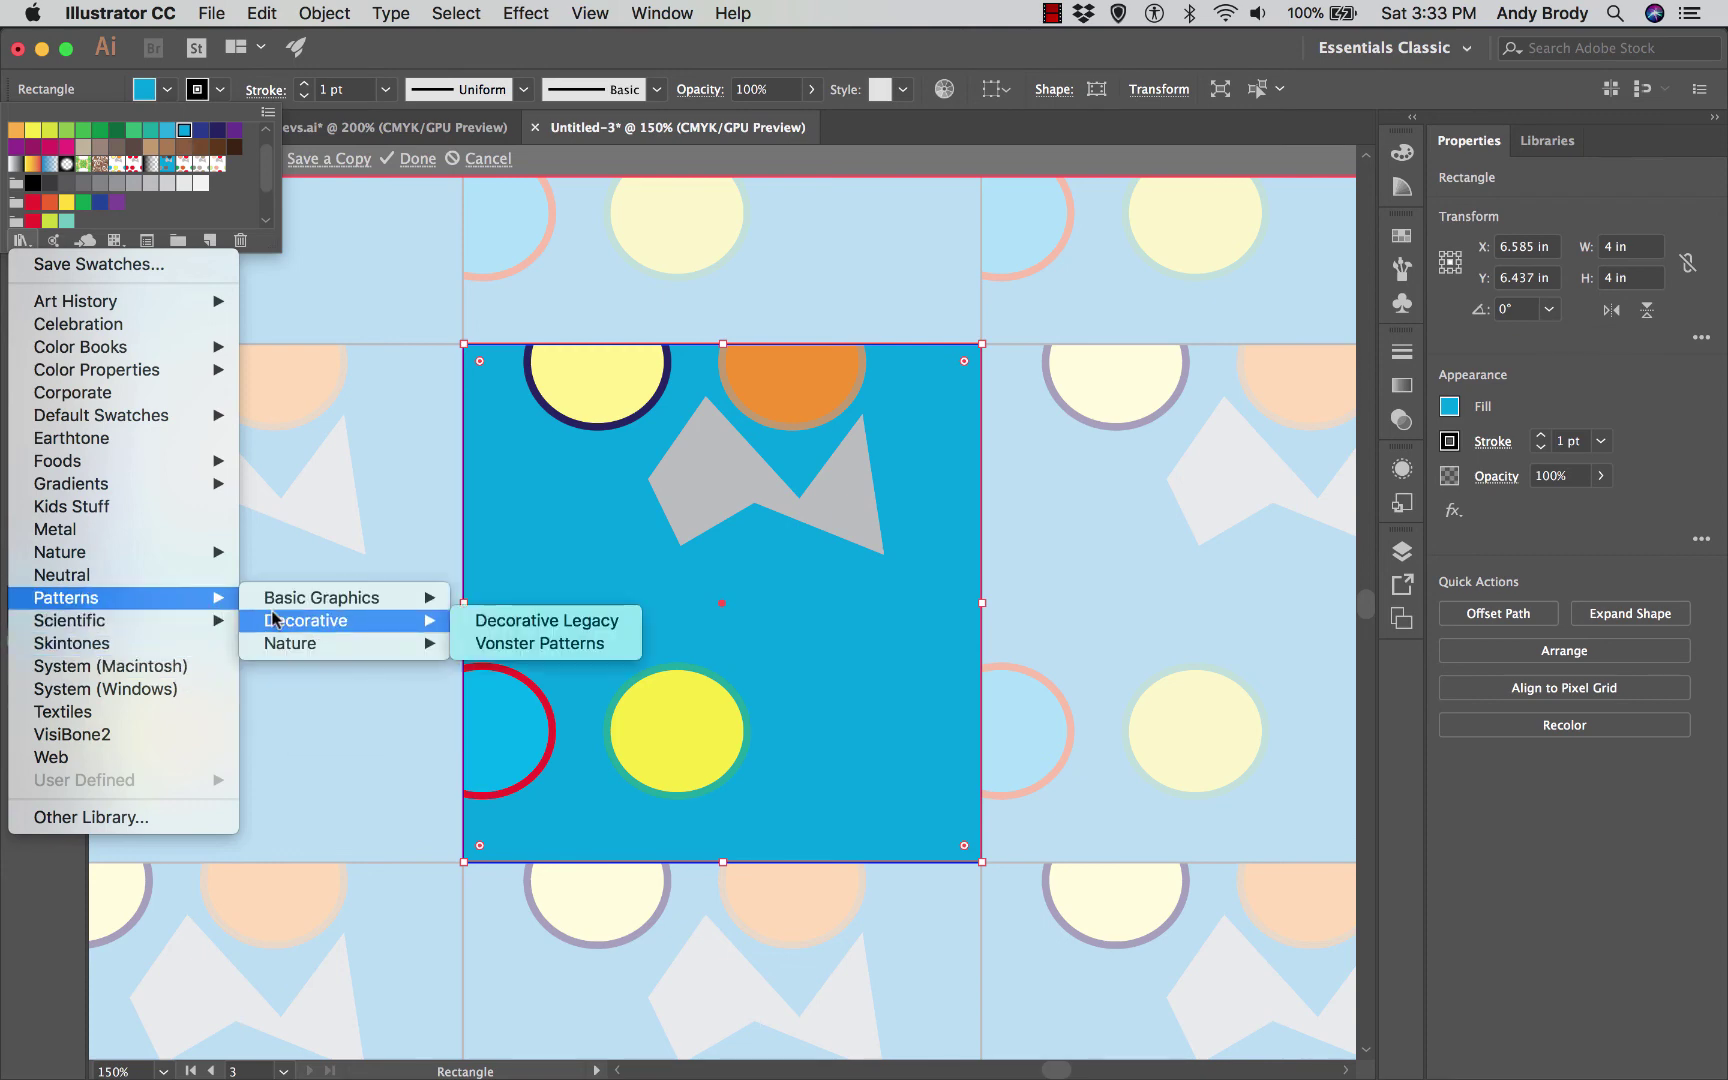
{"action": "mouse_move", "coordinate": [285, 640]}
{"action": "mouse_move", "coordinate": [293, 604]}
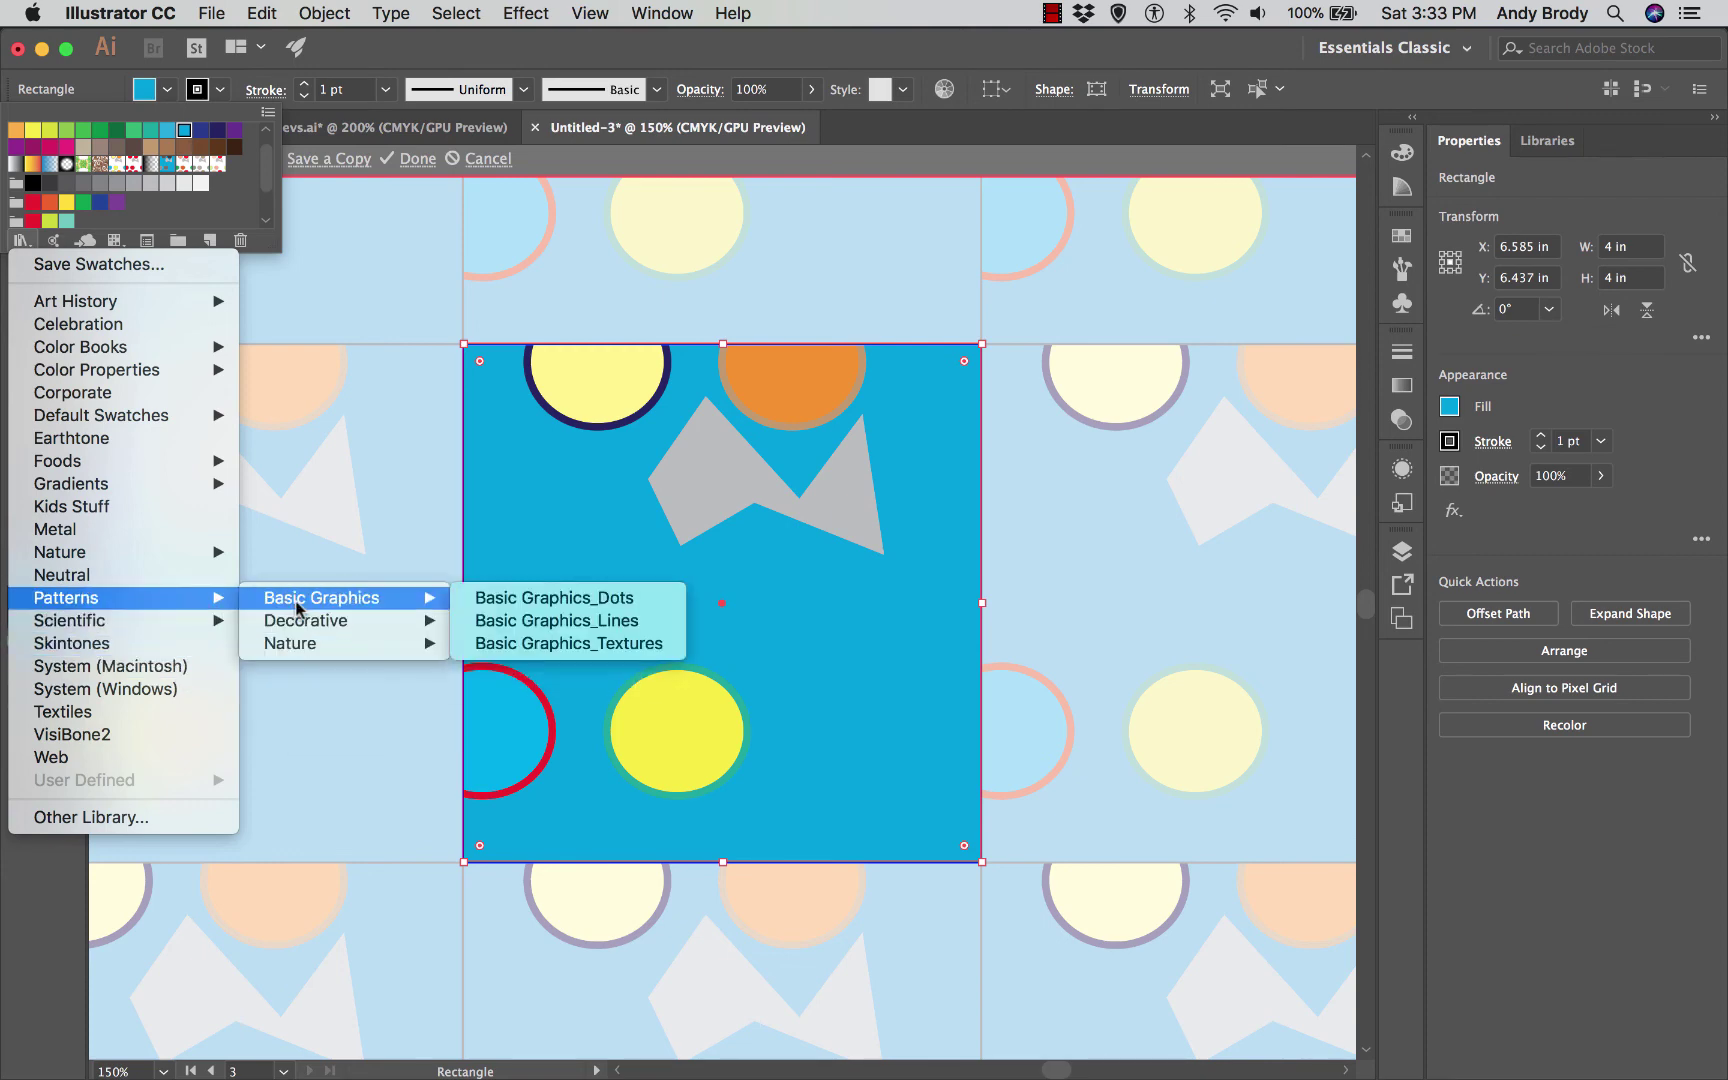
{"action": "left_click", "coordinate": [490, 648]}
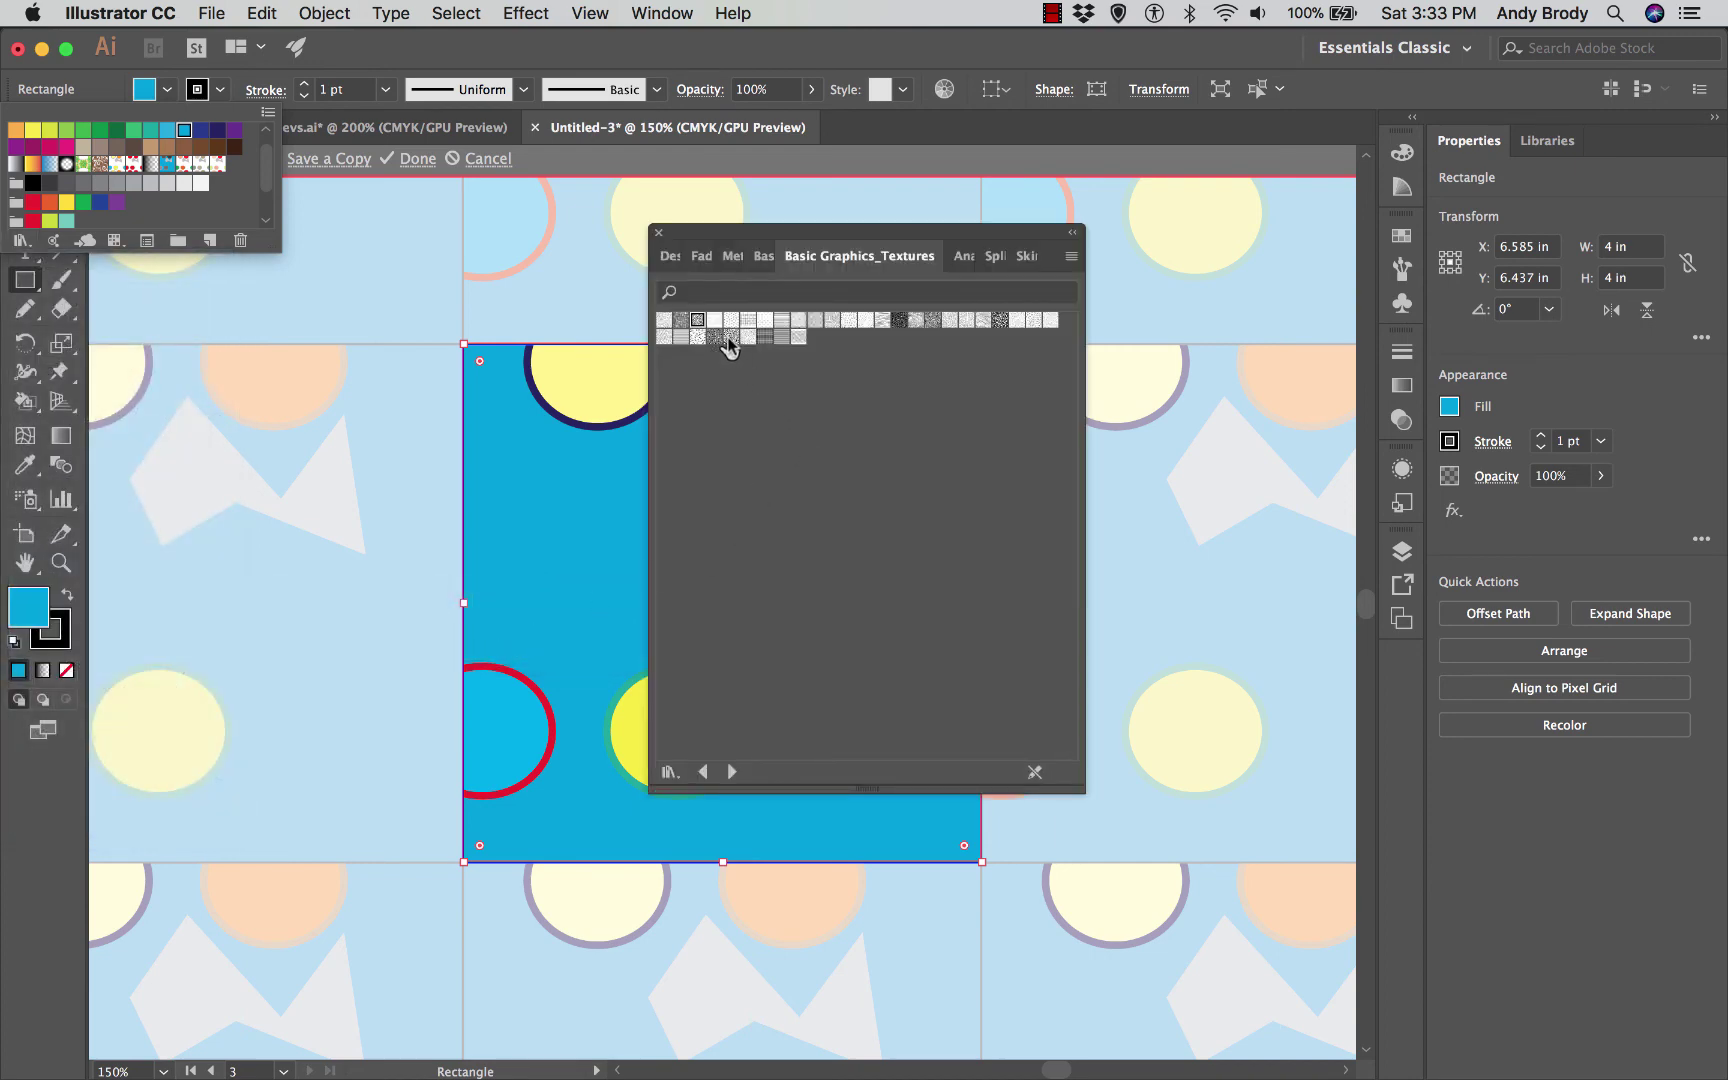
{"action": "left_click", "coordinate": [729, 338]}
{"action": "left_click", "coordinate": [729, 338]}
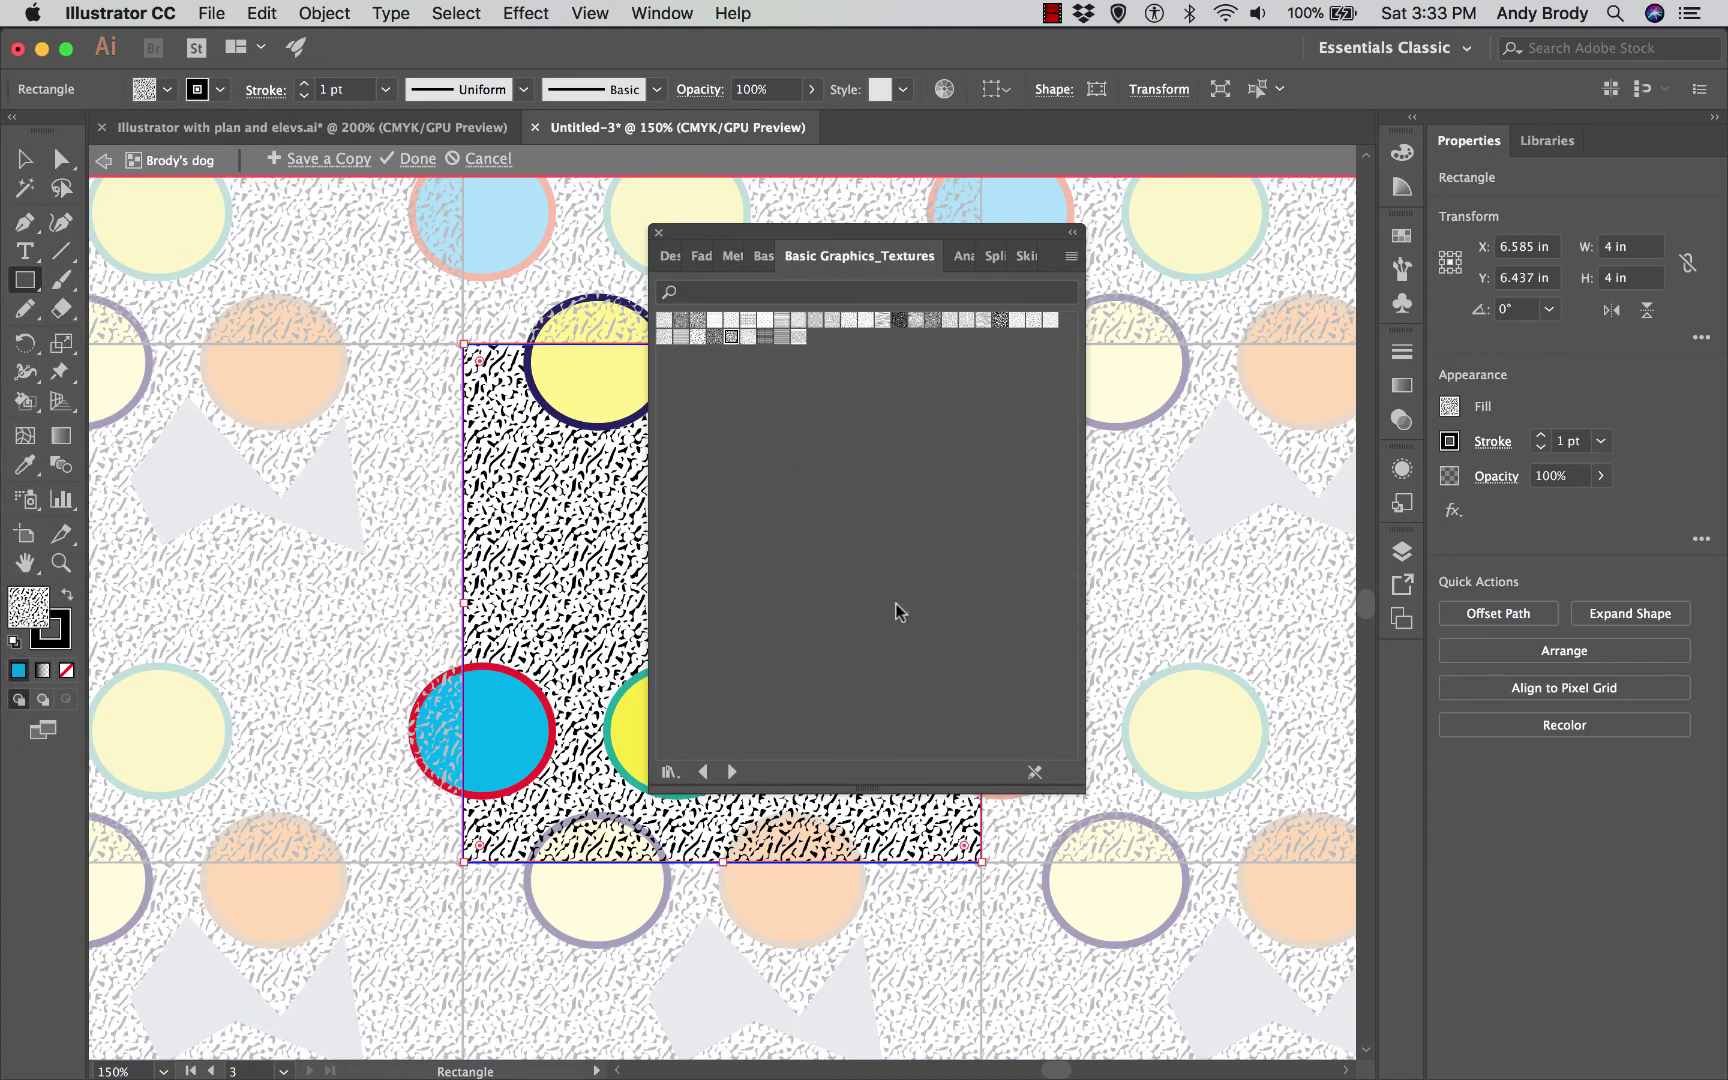
{"action": "left_click", "coordinate": [658, 232]}
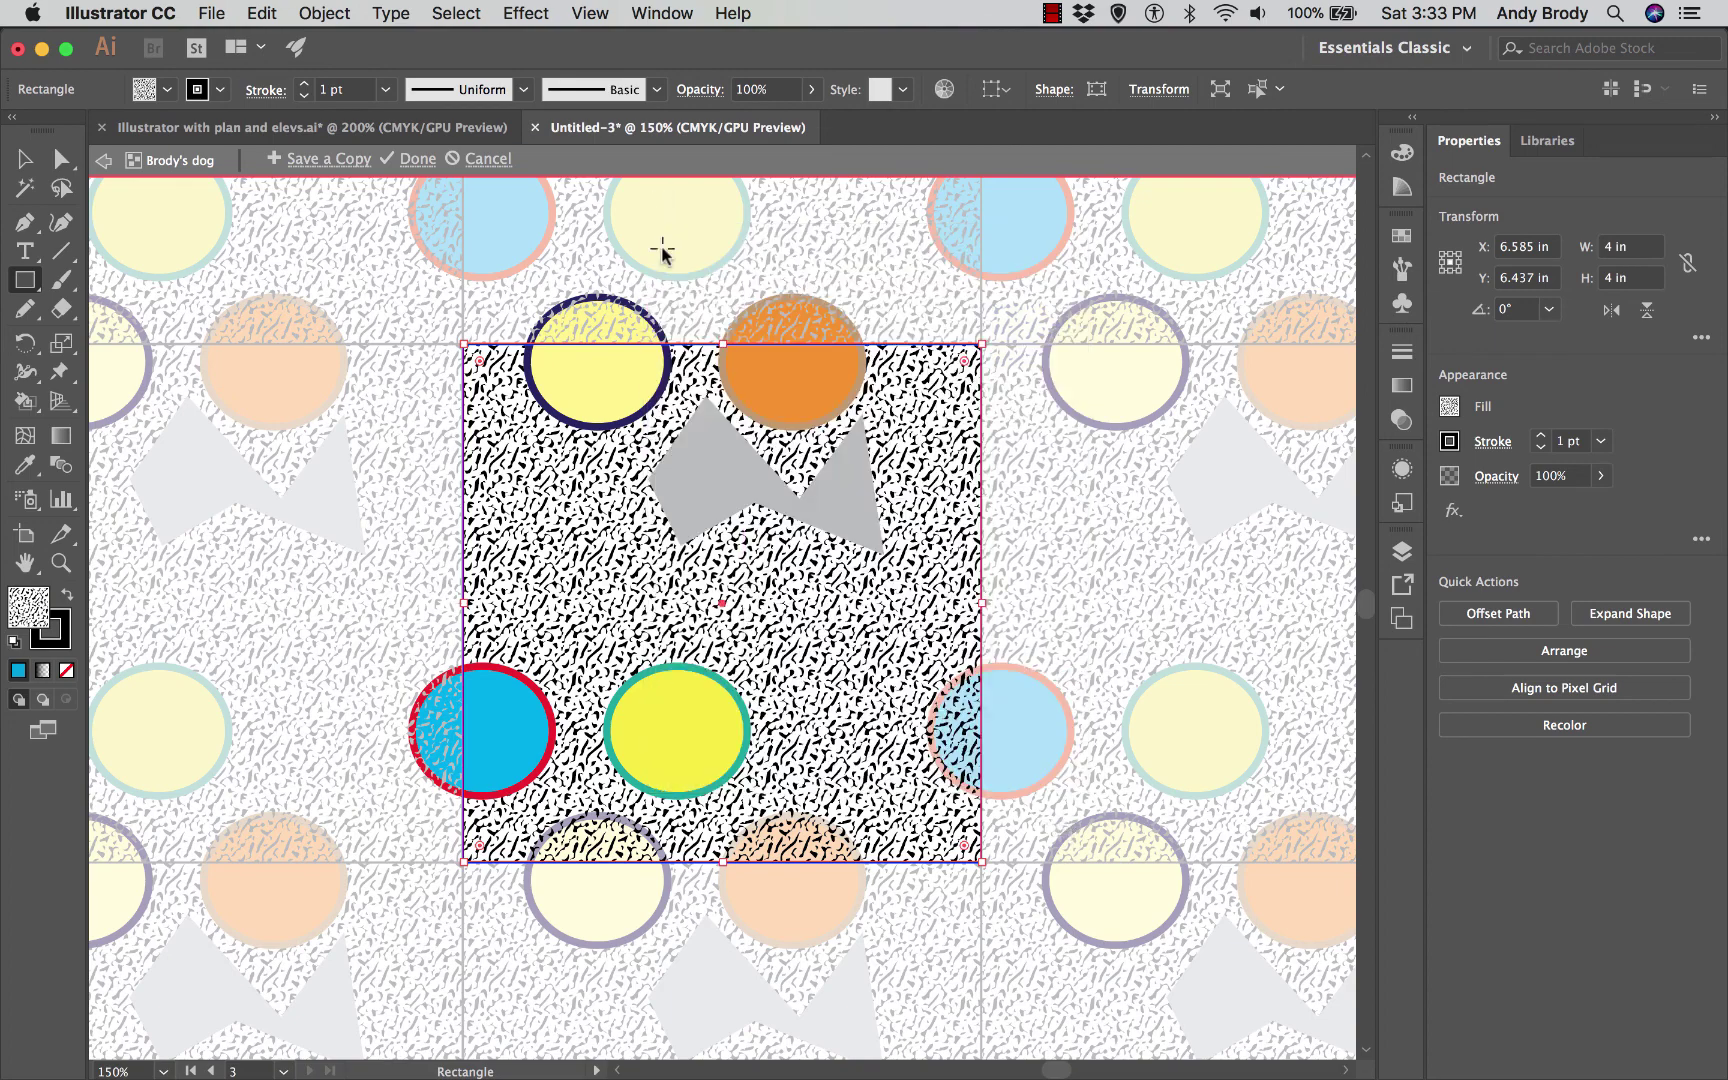
Step: Remove the black stroke from the textured background rectangle
{"action": "left_click", "coordinate": [220, 89]}
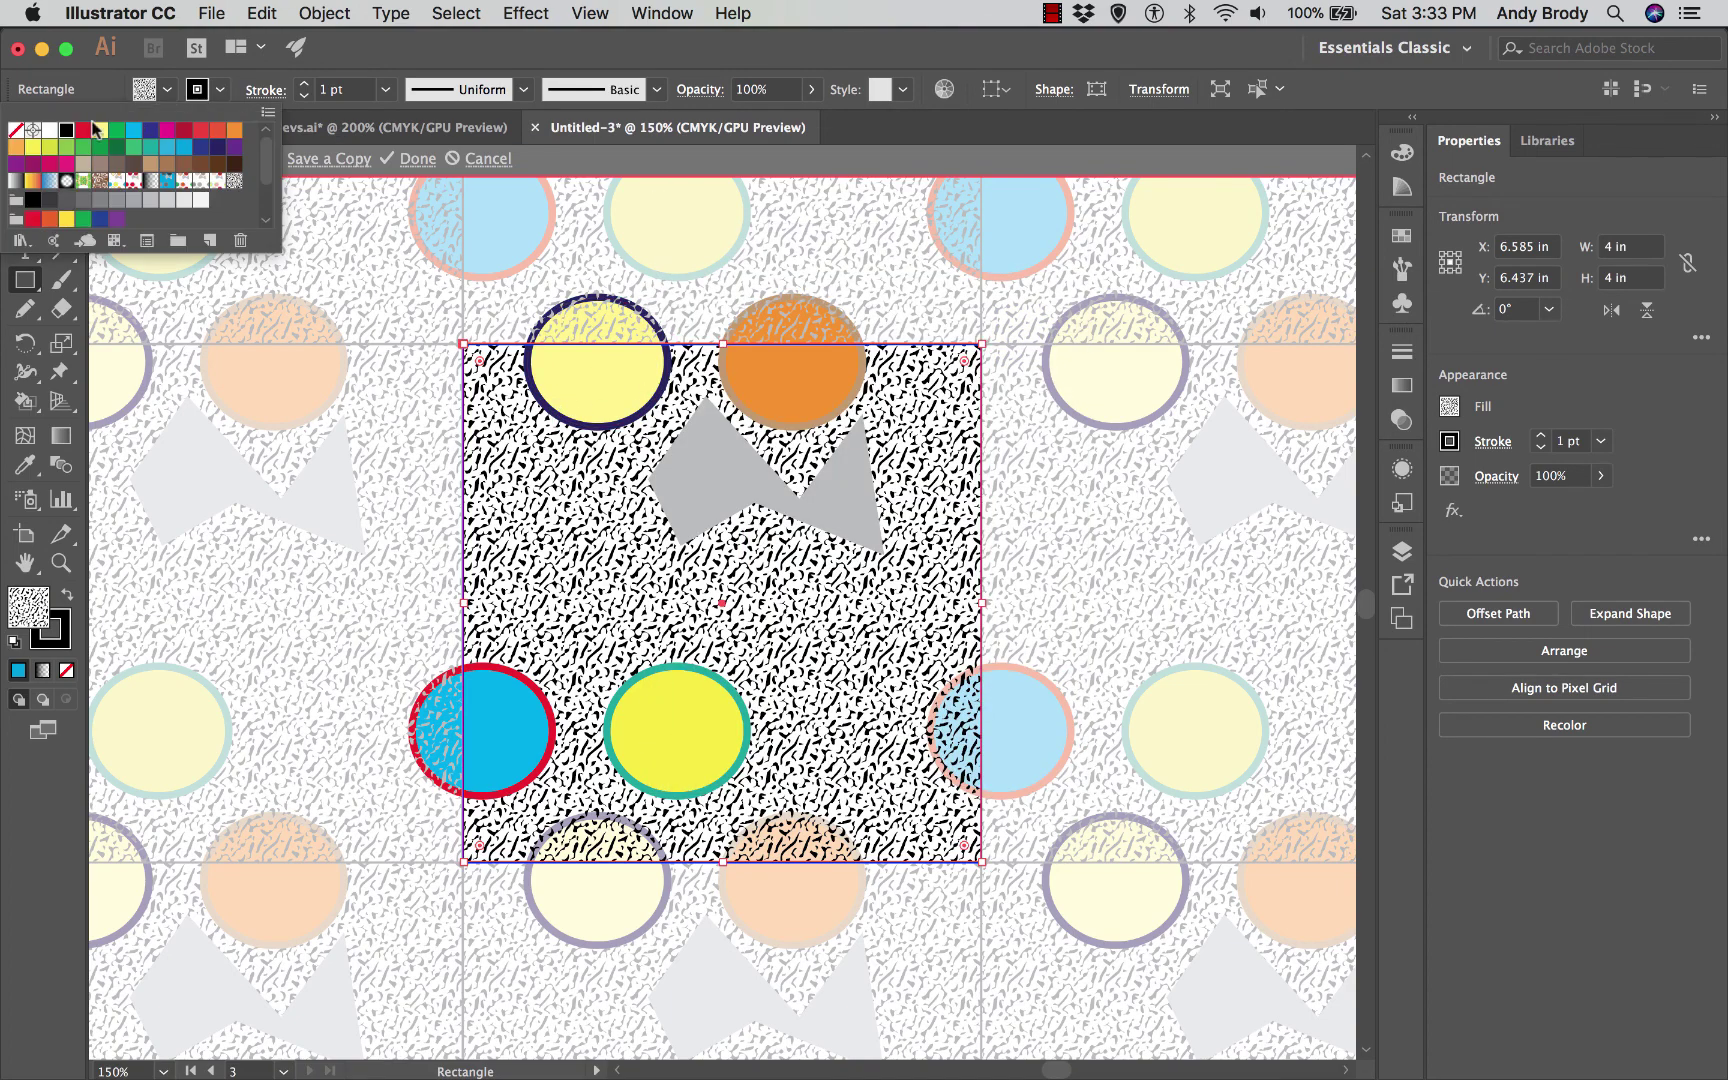
{"action": "left_click", "coordinate": [16, 130]}
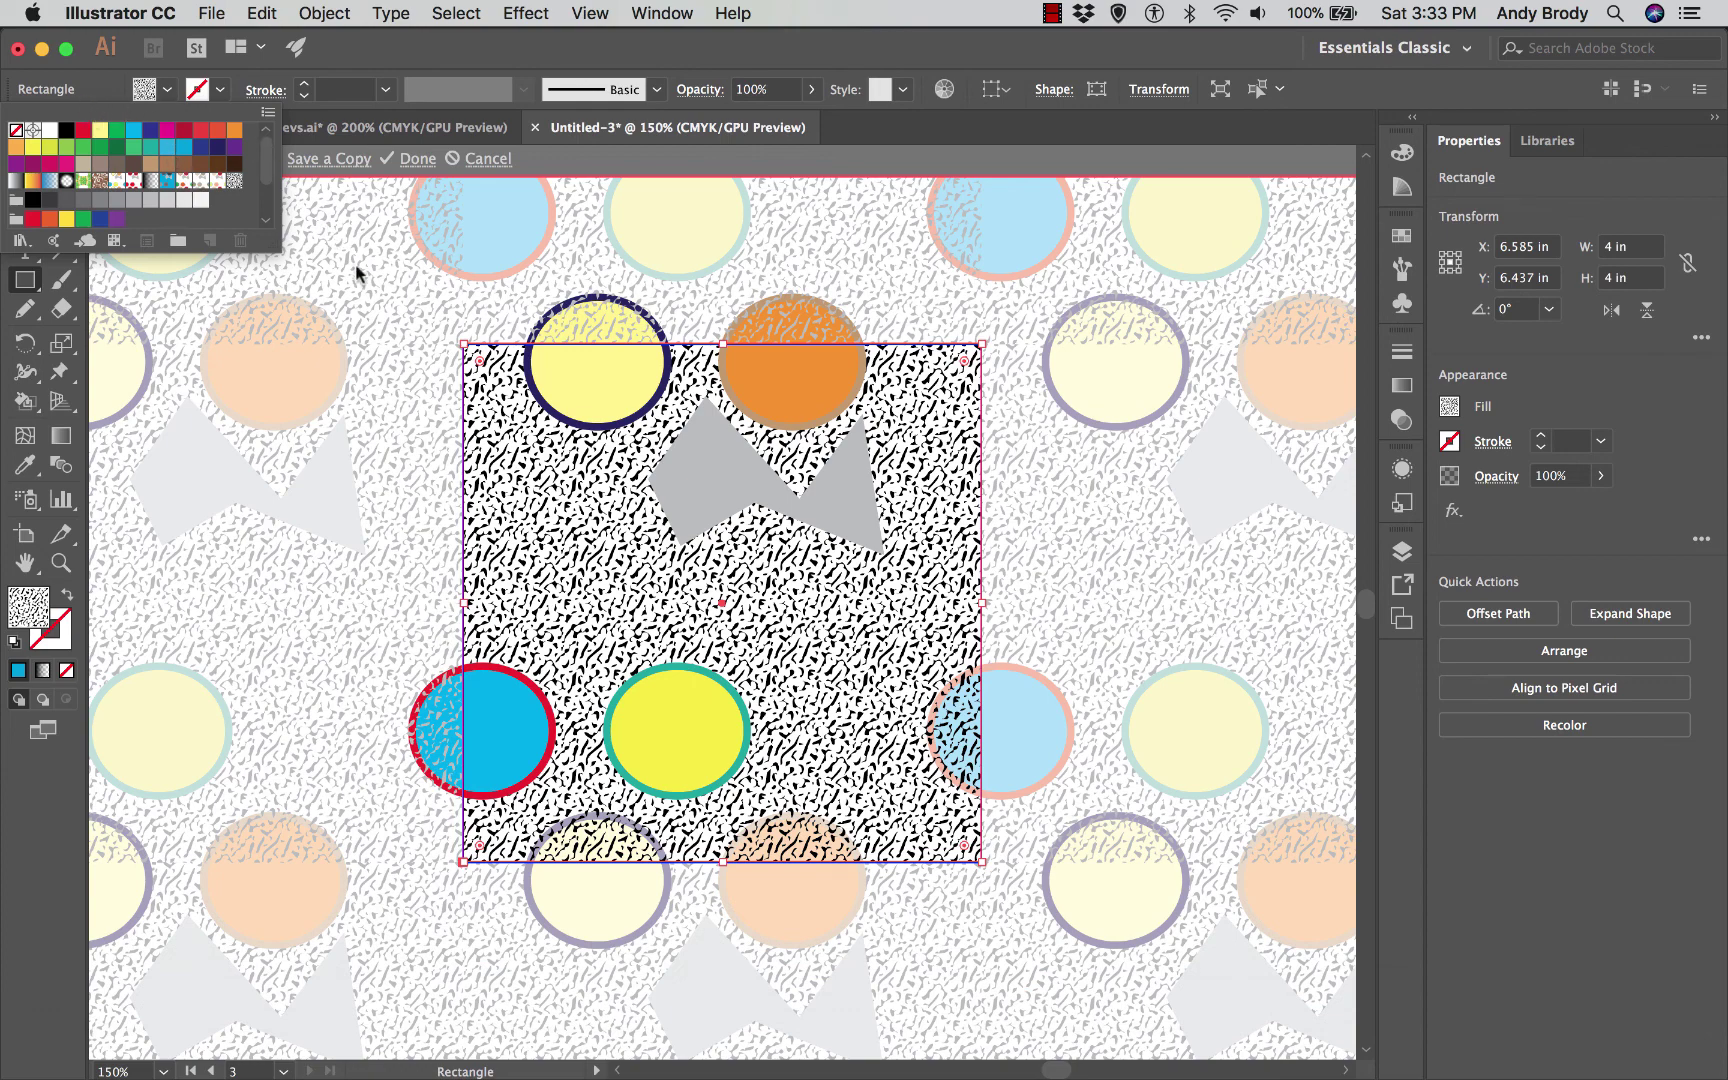
{"action": "left_click", "coordinate": [579, 545]}
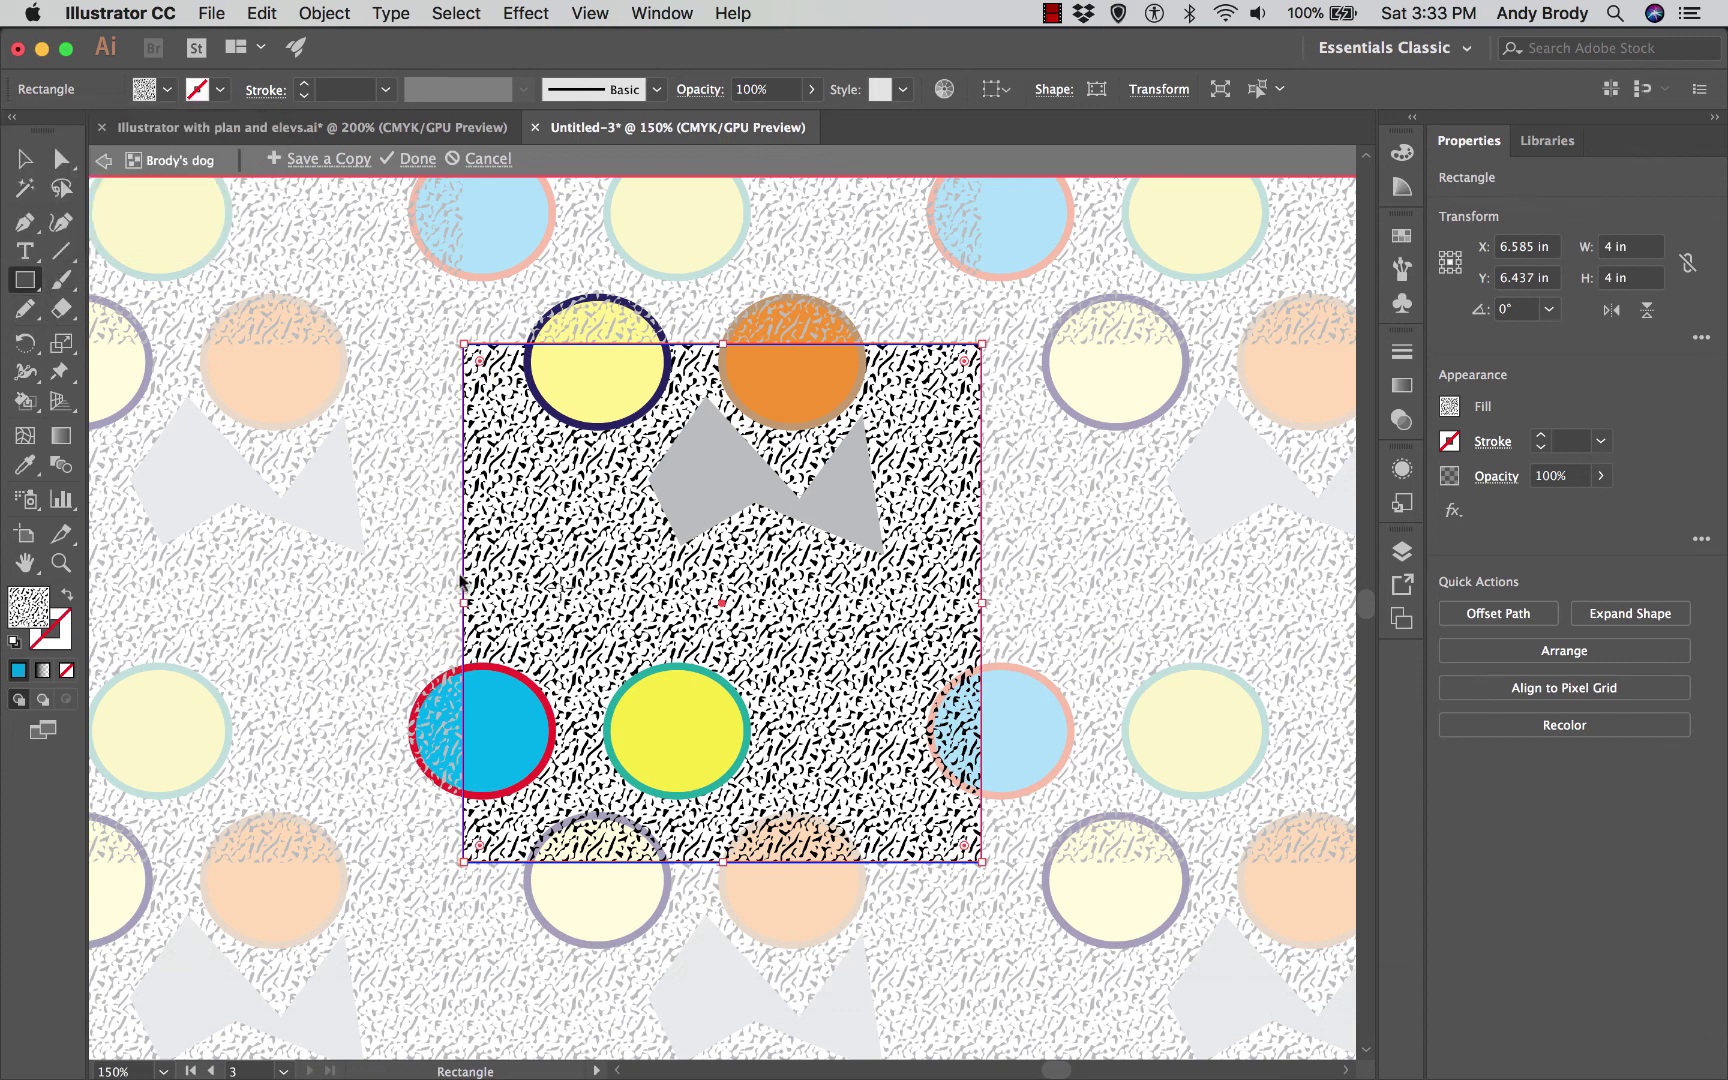
Step: Set up a move of the blue ellipse on the tile's left edge by 4 in horizontally and 0 in vertically
{"action": "left_click", "coordinate": [25, 159]}
{"action": "left_click", "coordinate": [528, 694]}
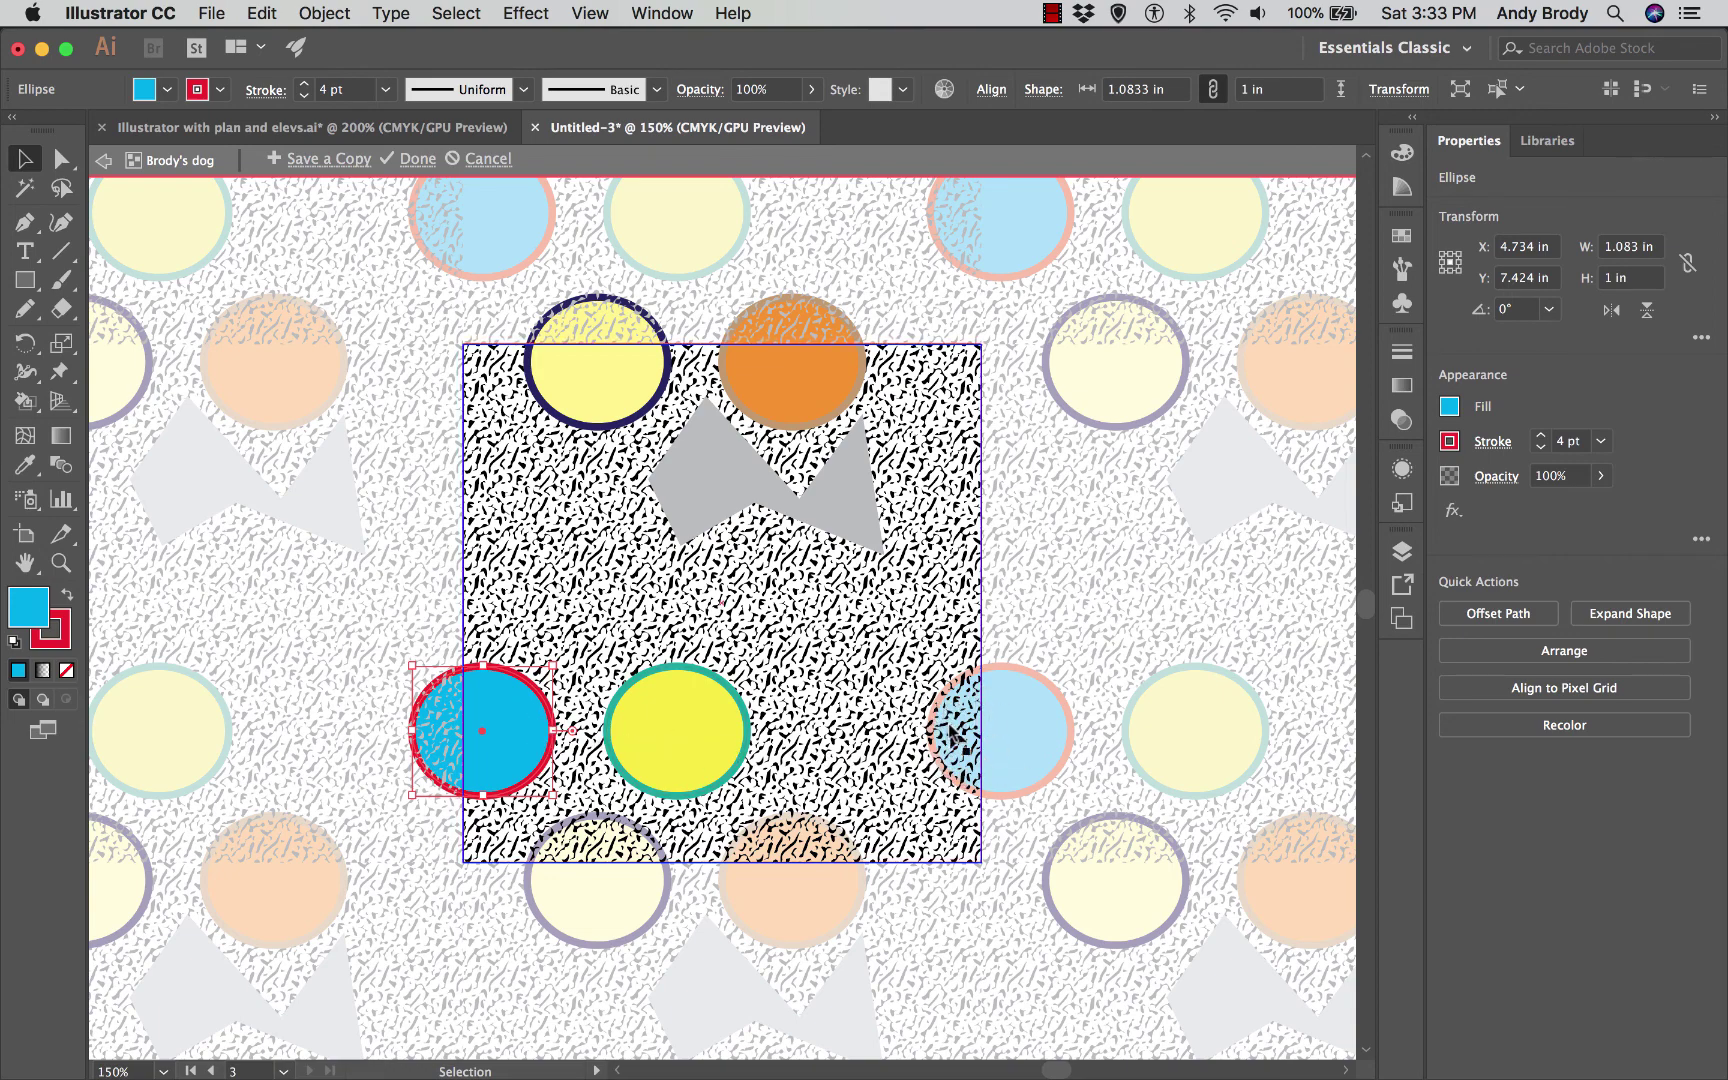
{"action": "right_click", "coordinate": [501, 711]}
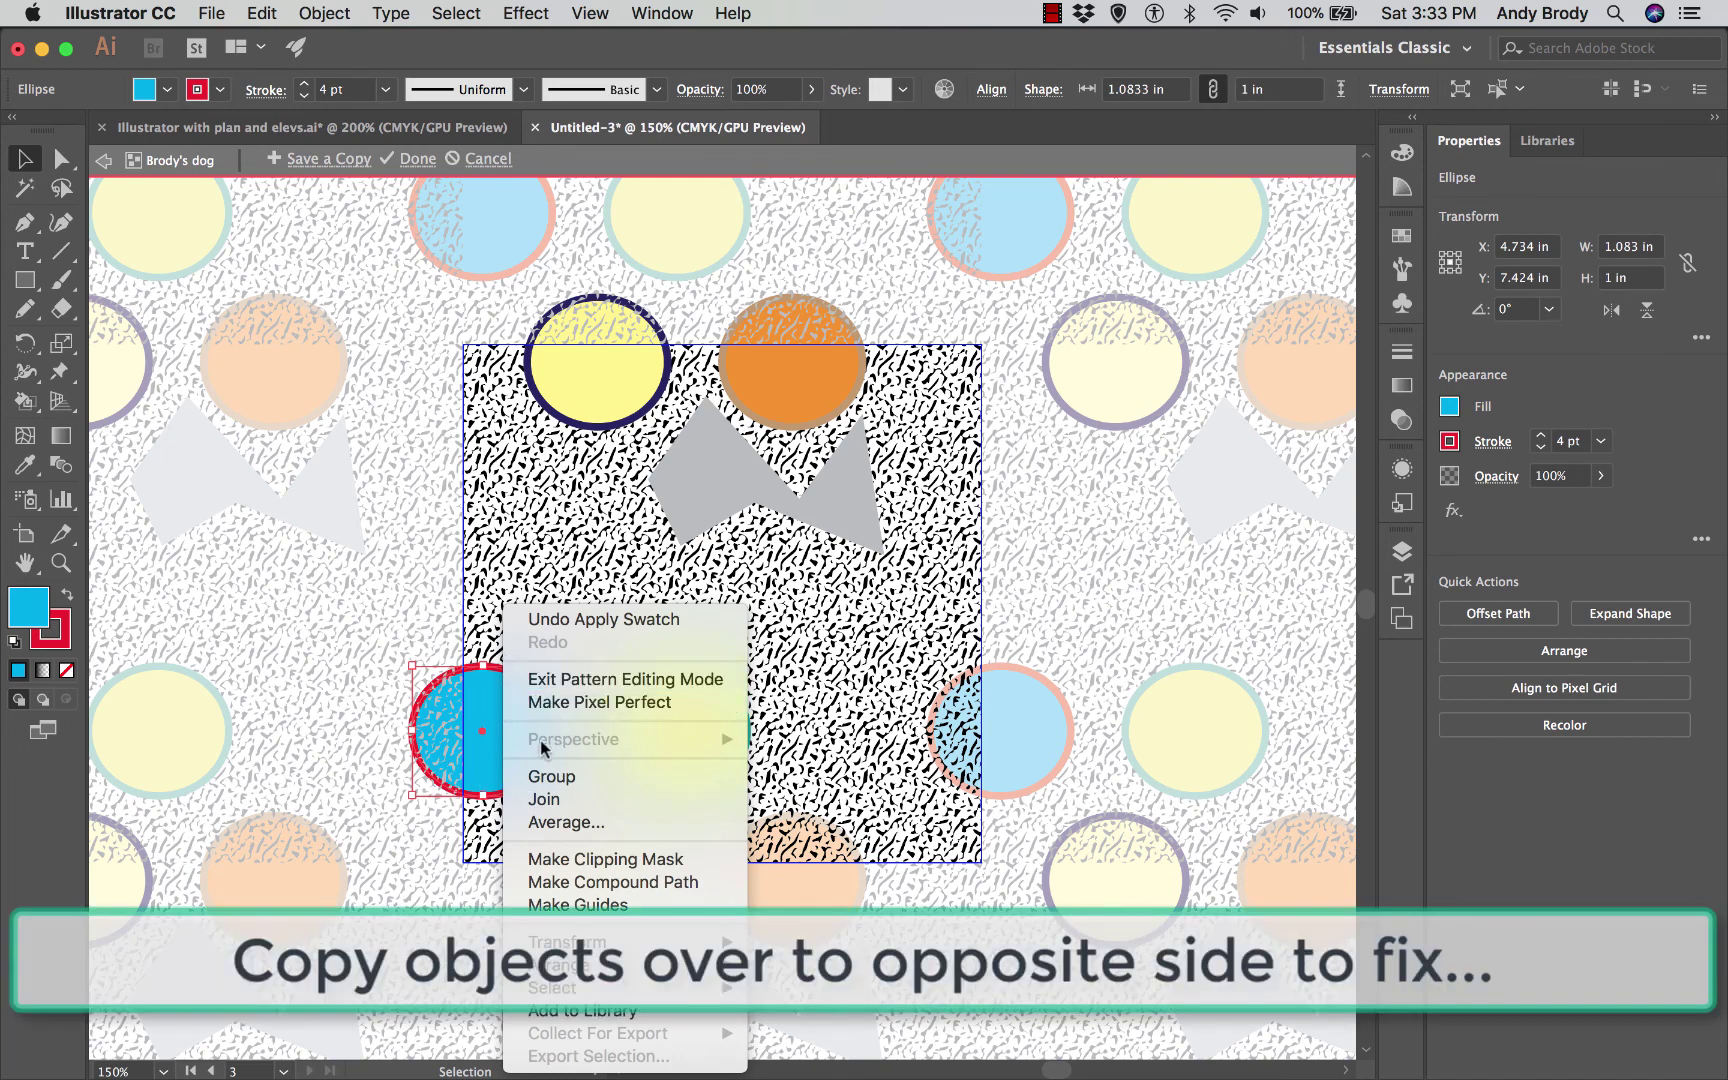
{"action": "mouse_move", "coordinate": [602, 942]}
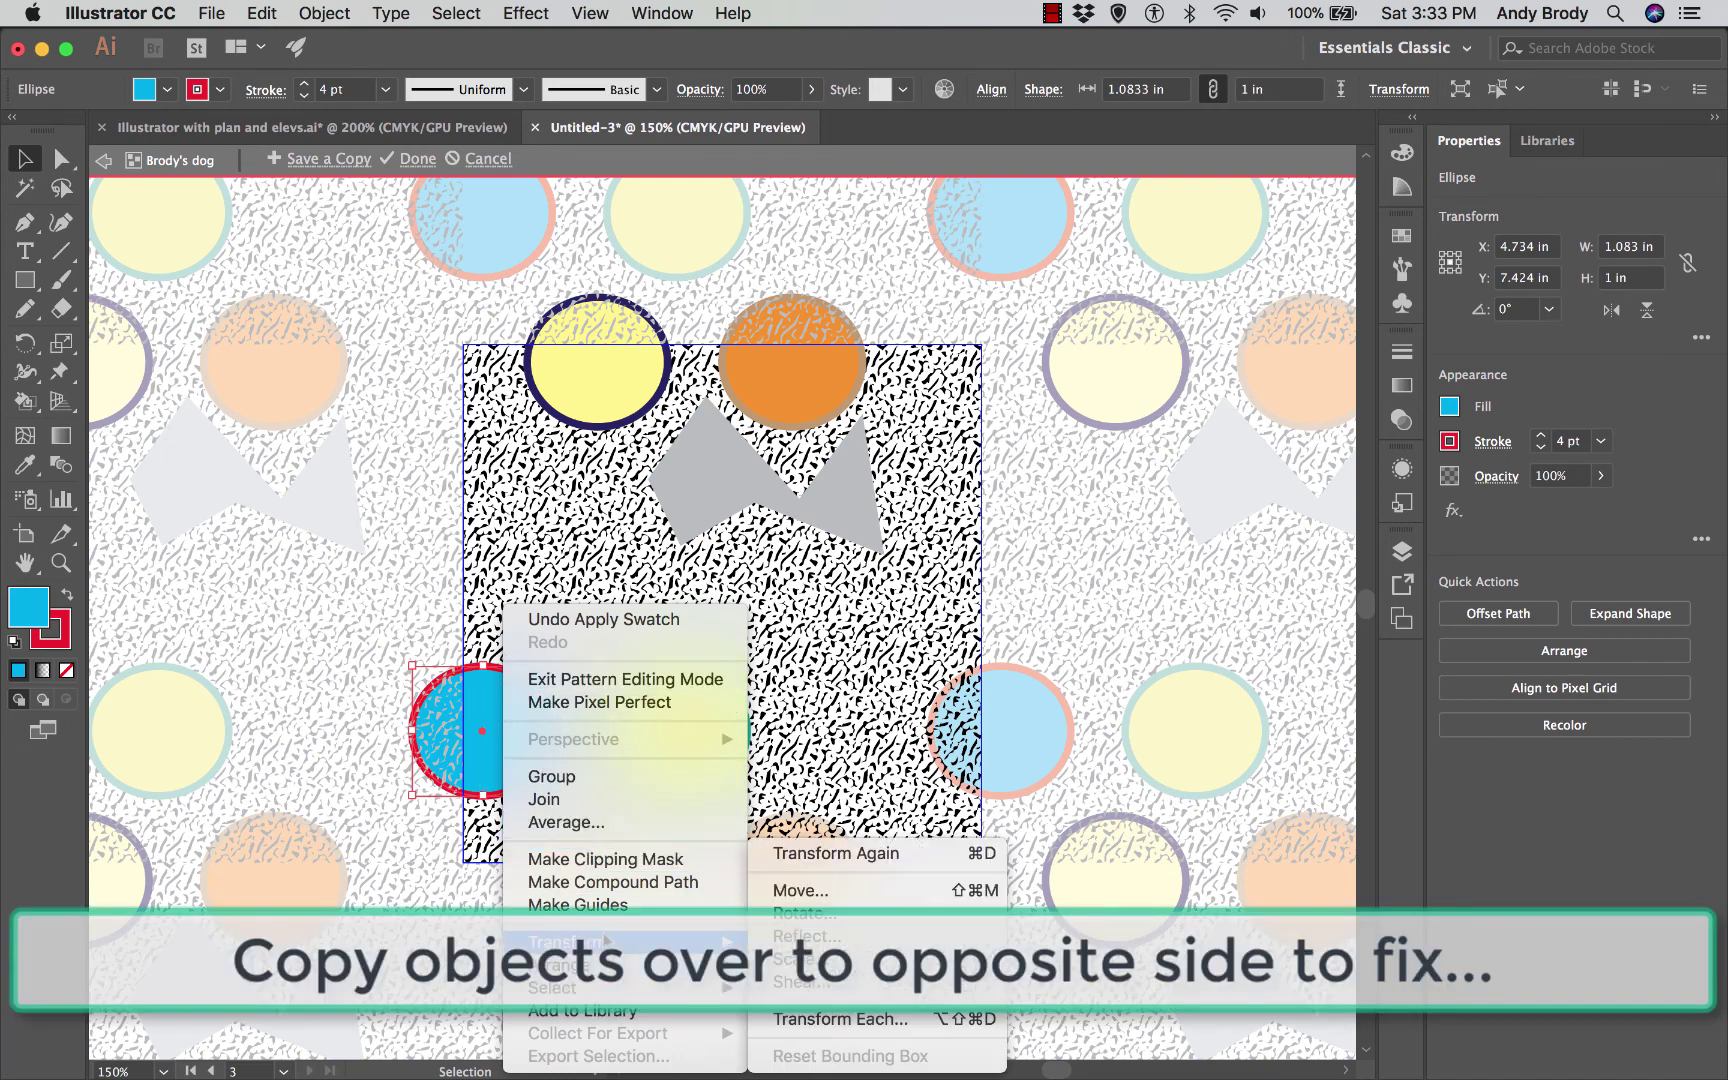
{"action": "left_click", "coordinate": [805, 890]}
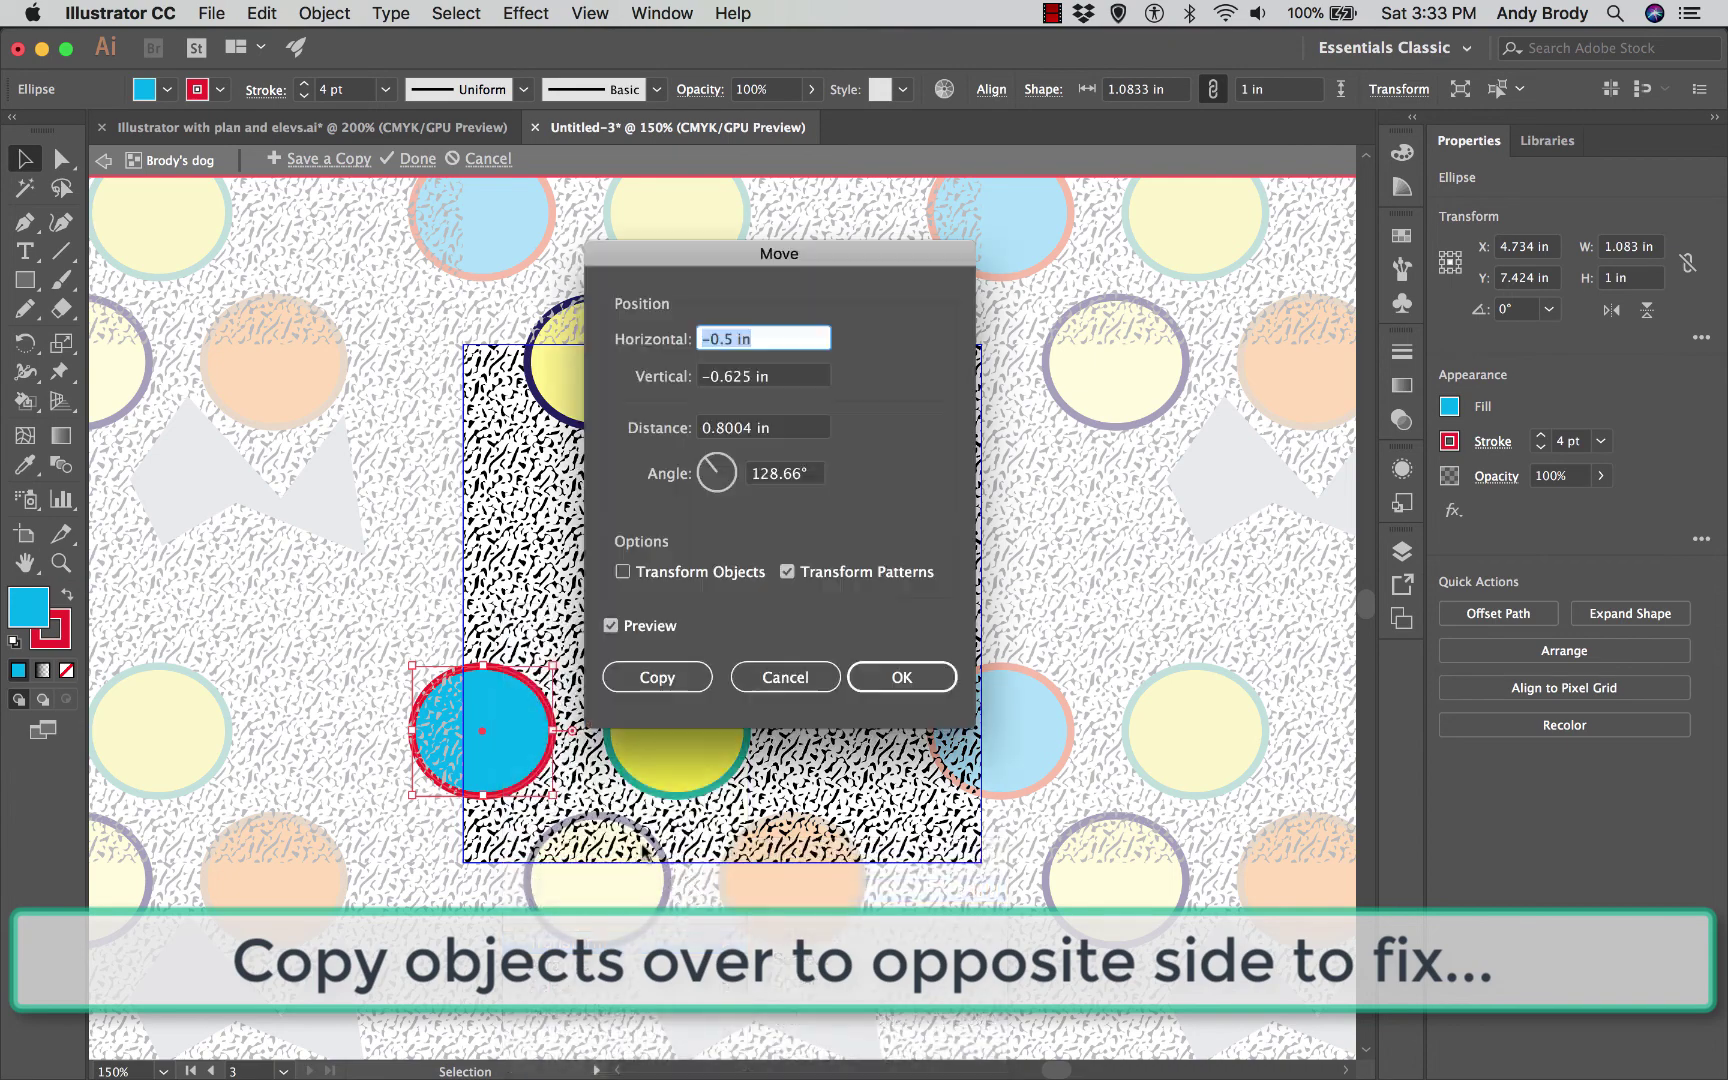
{"action": "left_click_drag", "start_coordinate": [662, 268], "coordinate": [635, 185]}
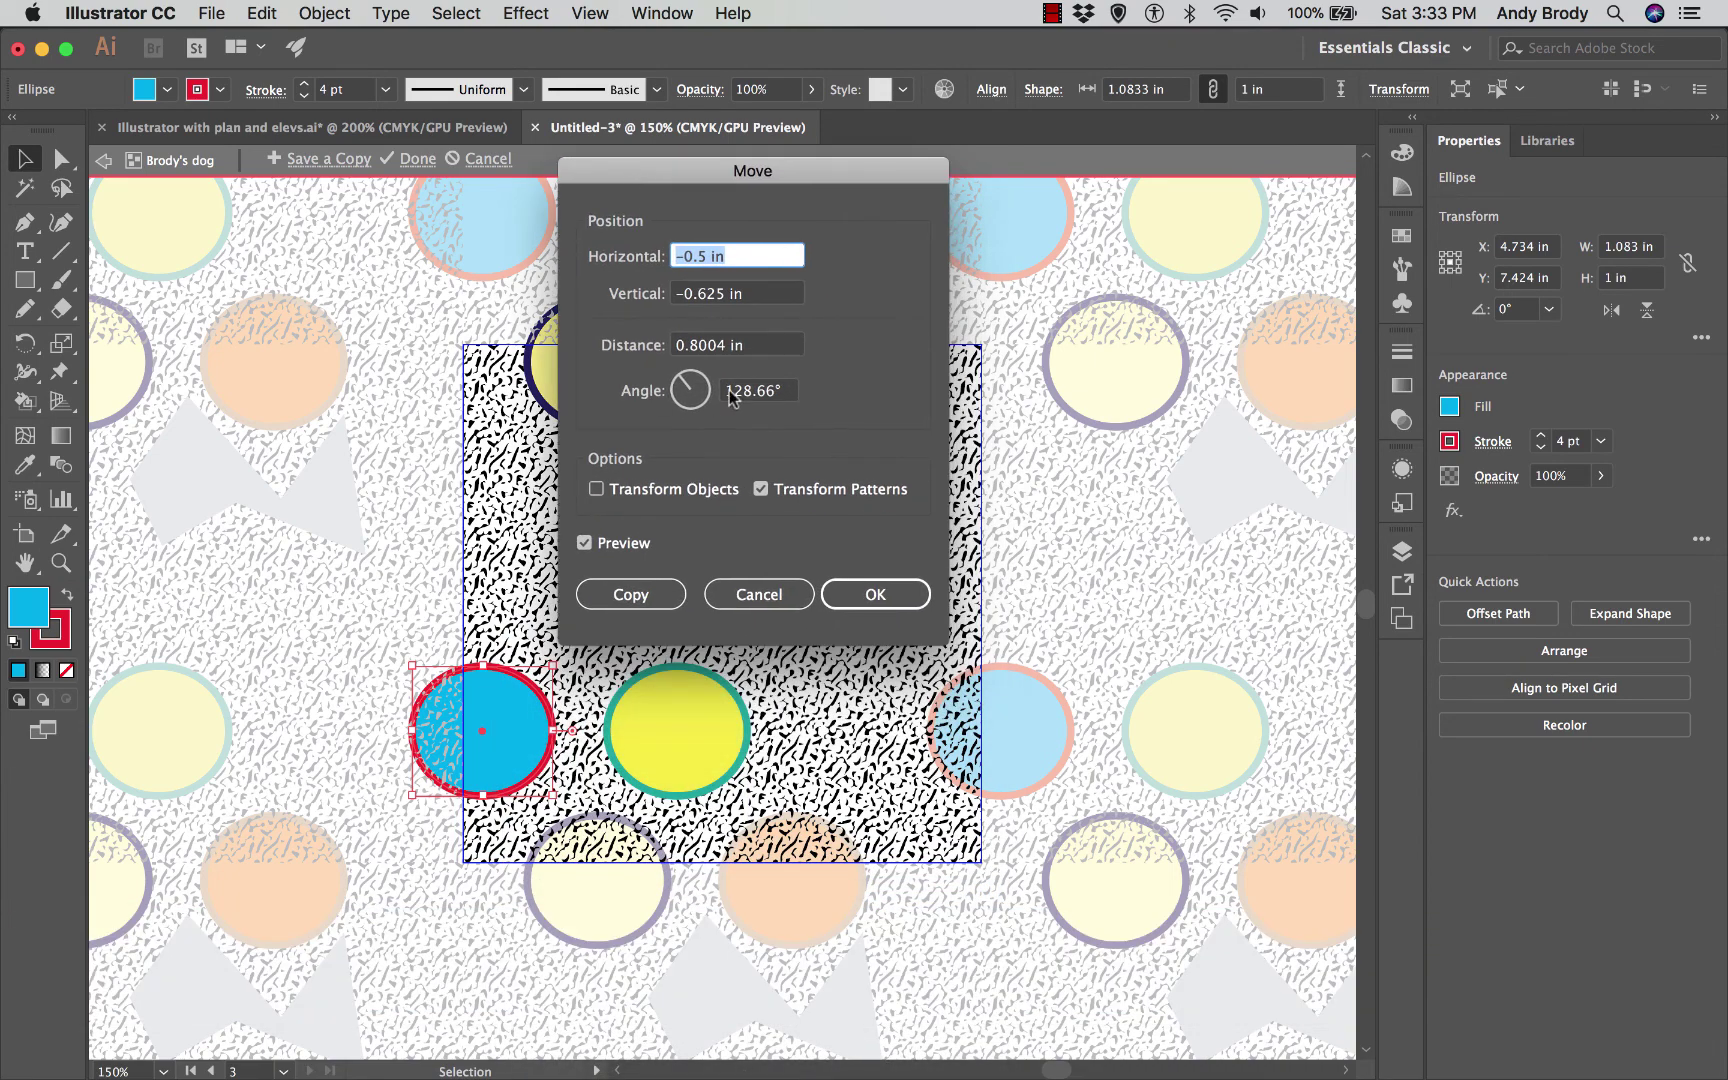
{"action": "type", "text": "4"}
{"action": "key", "text": "Tab"}
{"action": "type", "text": "0"}
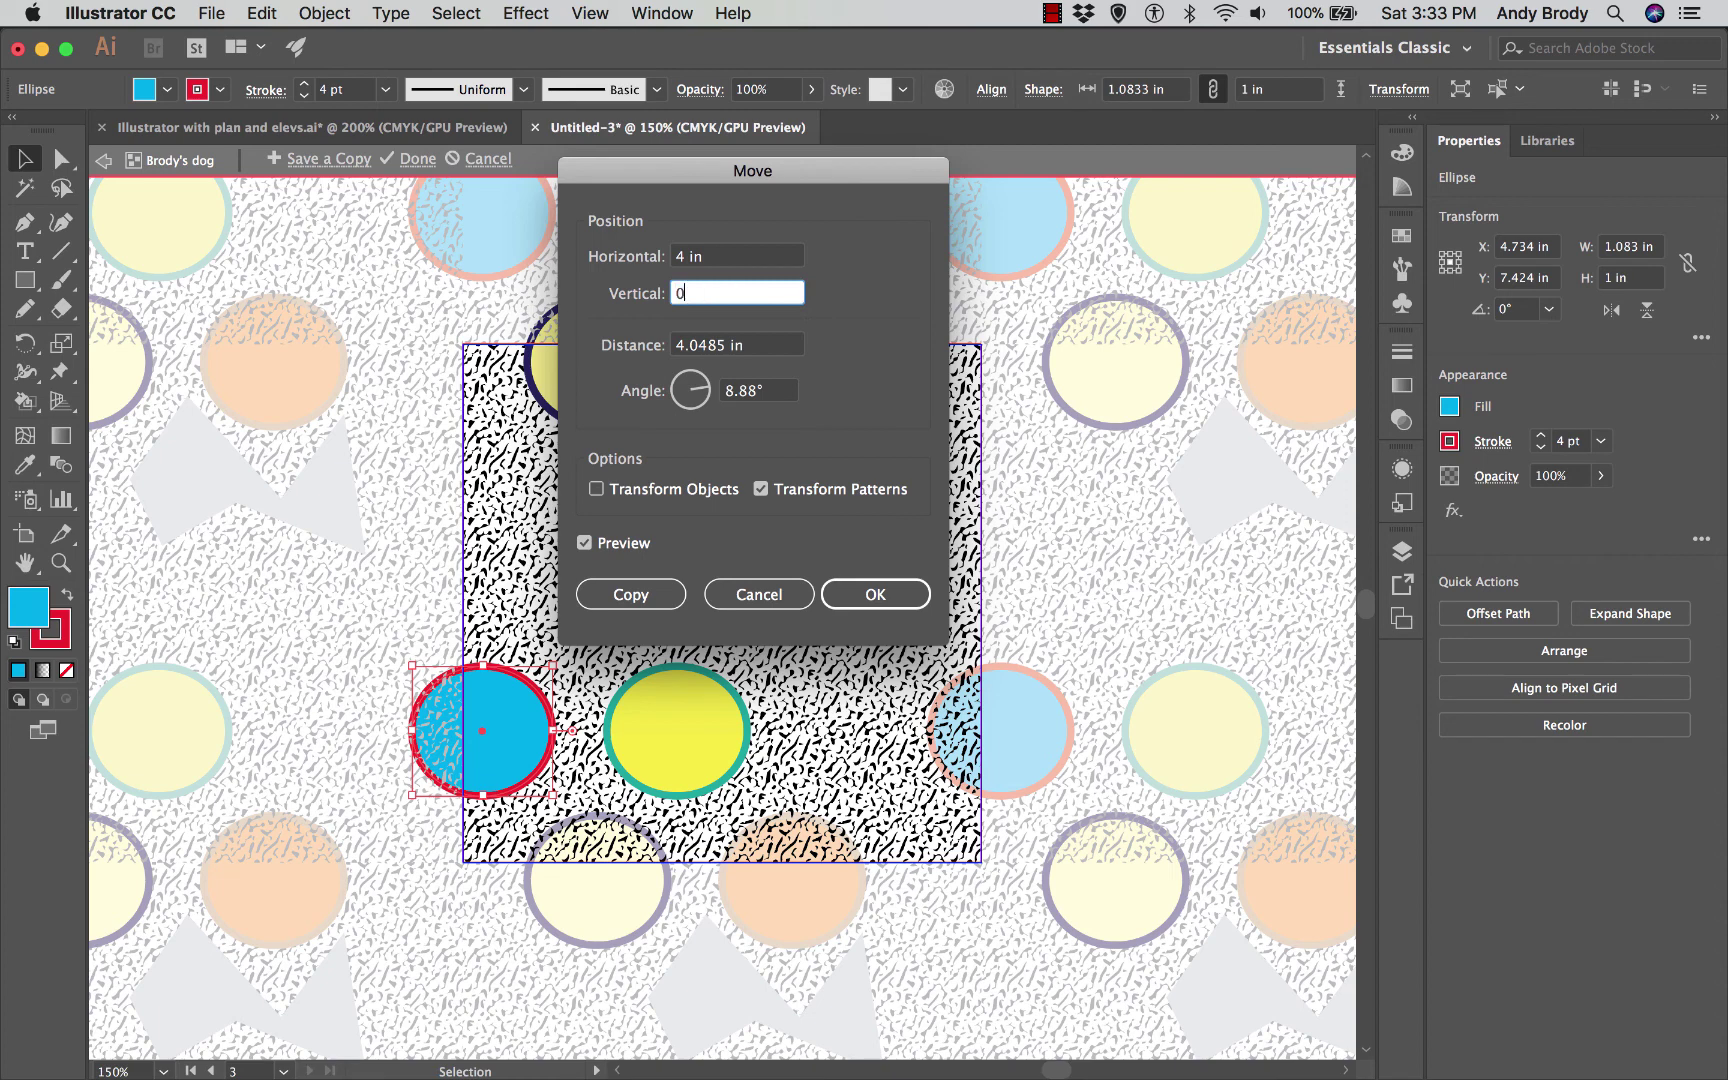
{"action": "left_click", "coordinate": [737, 347]}
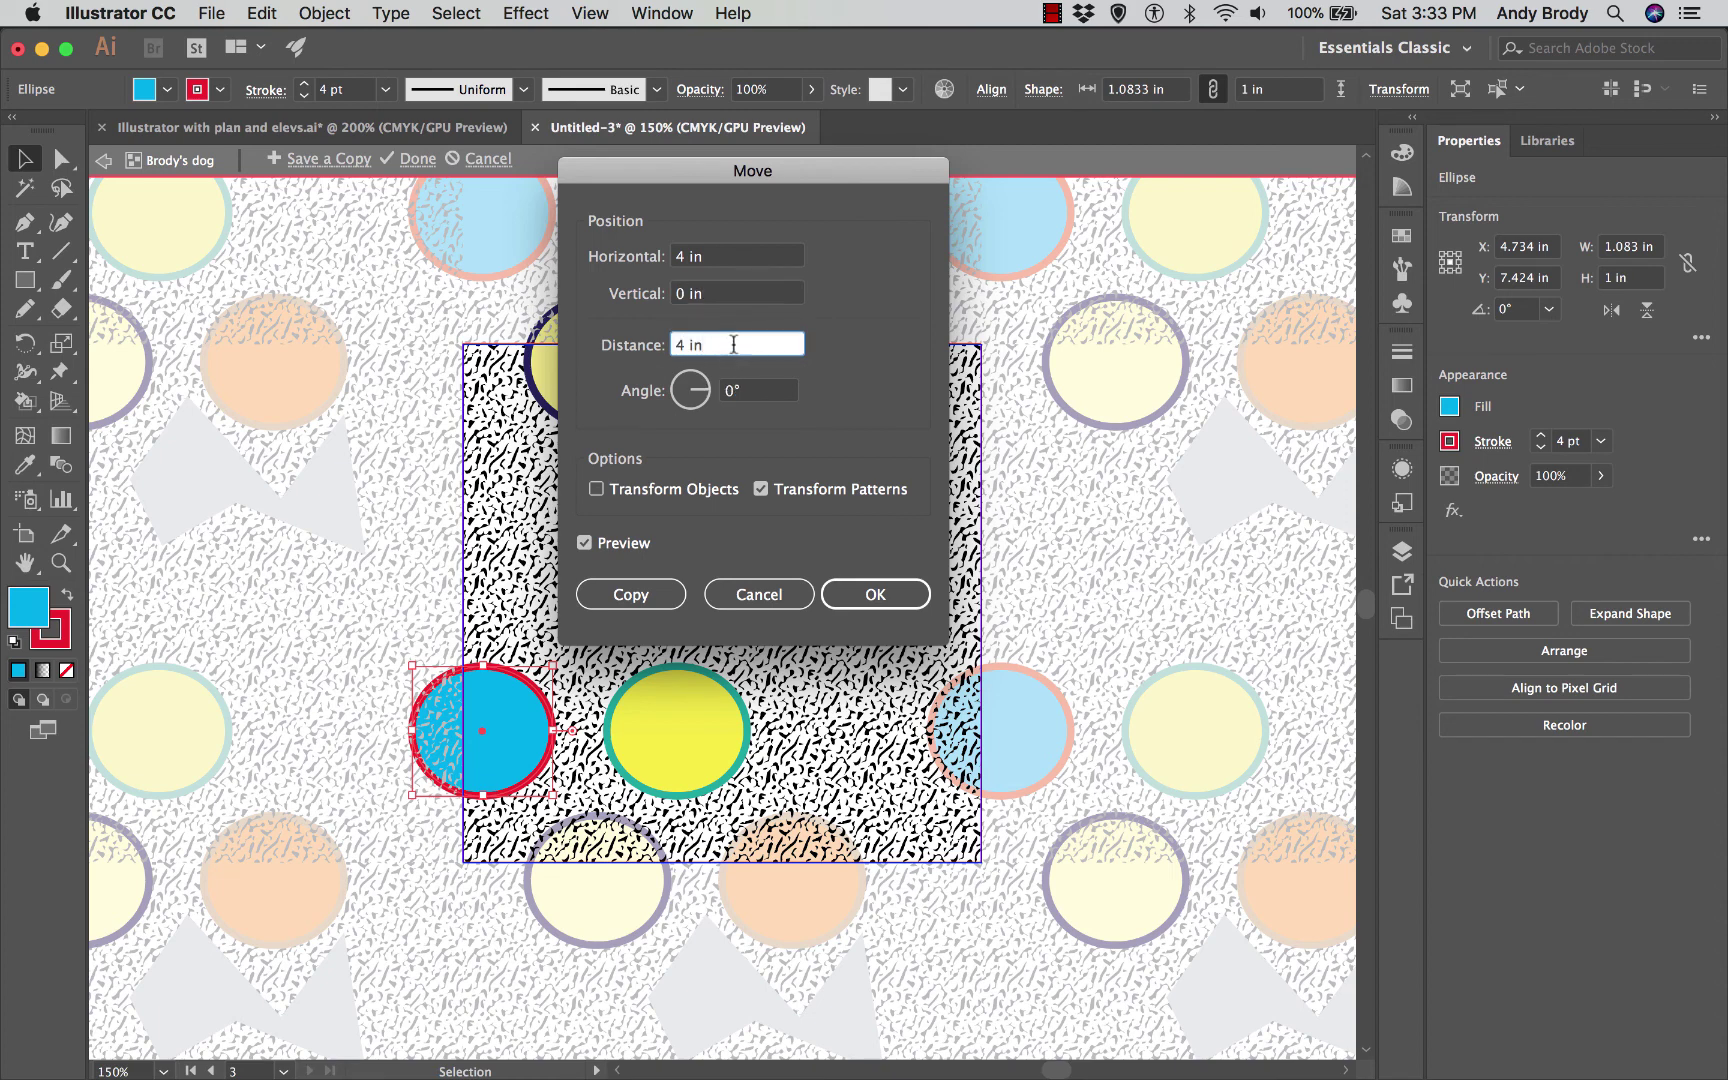
Step: Set the move to transform objects but not patterns, and apply it as a copy of the blue ellipse
{"action": "left_click", "coordinate": [597, 490]}
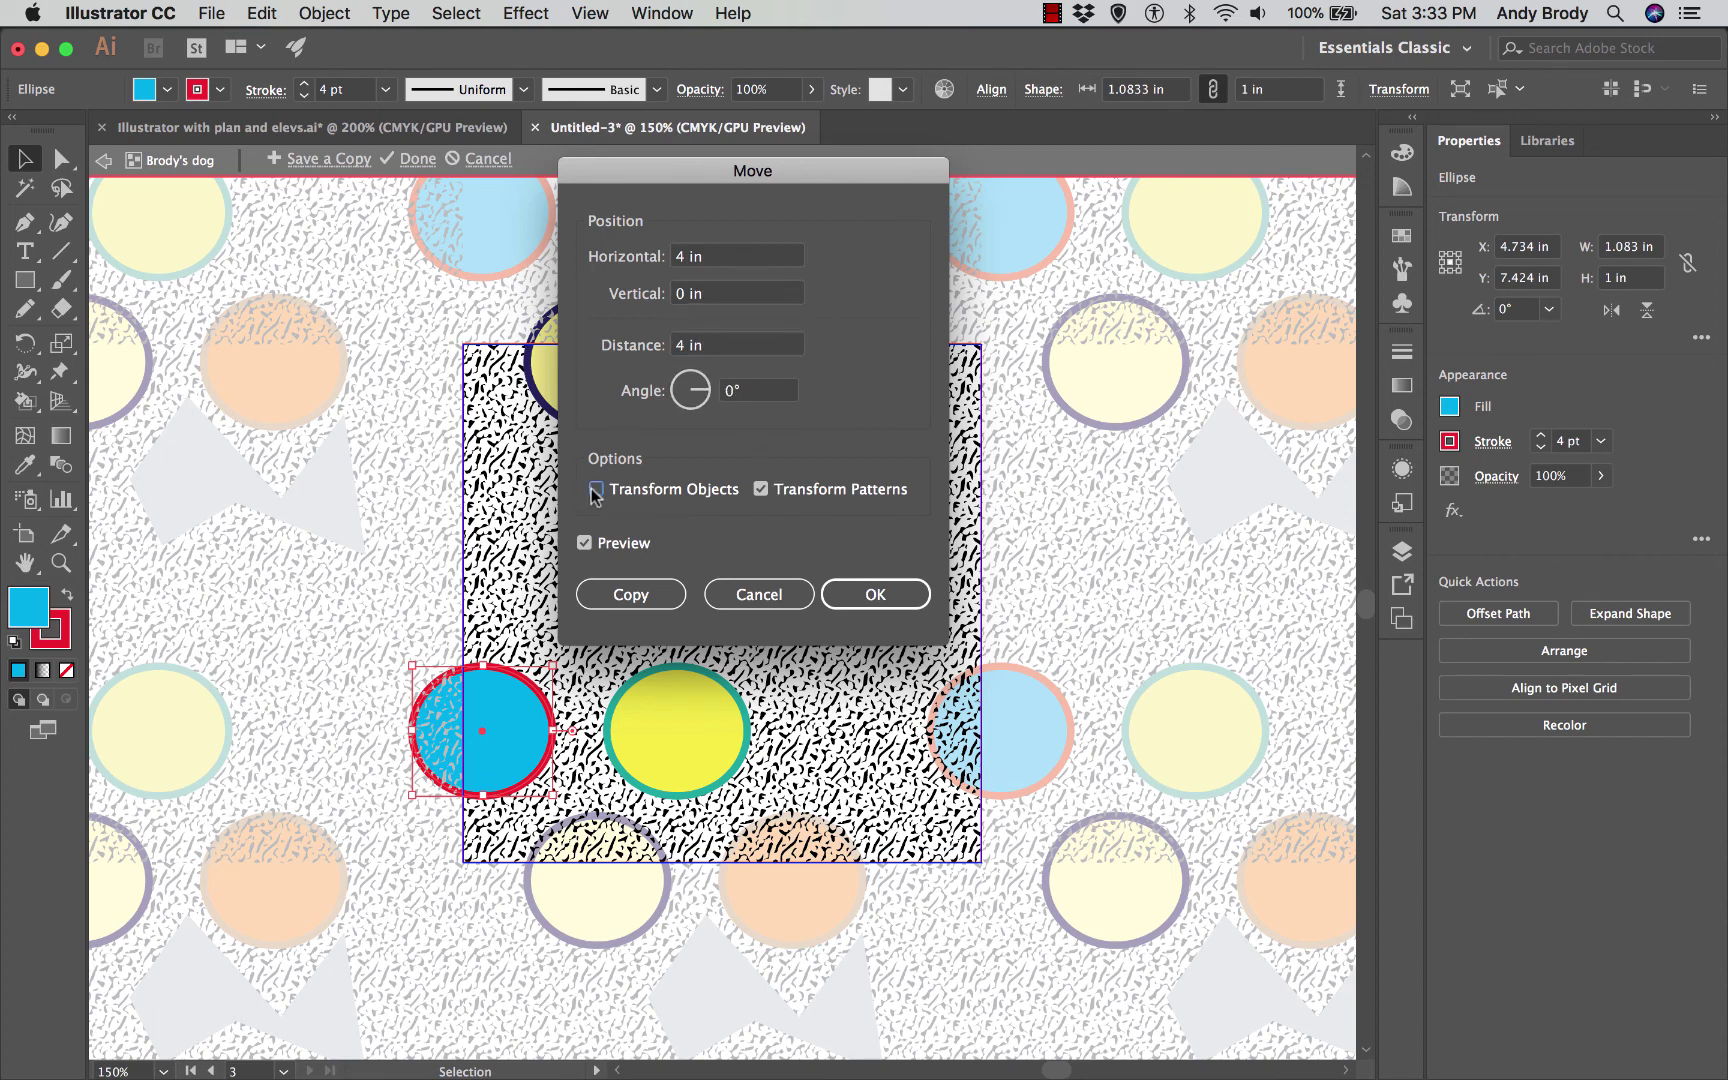
{"action": "left_click", "coordinate": [759, 490]}
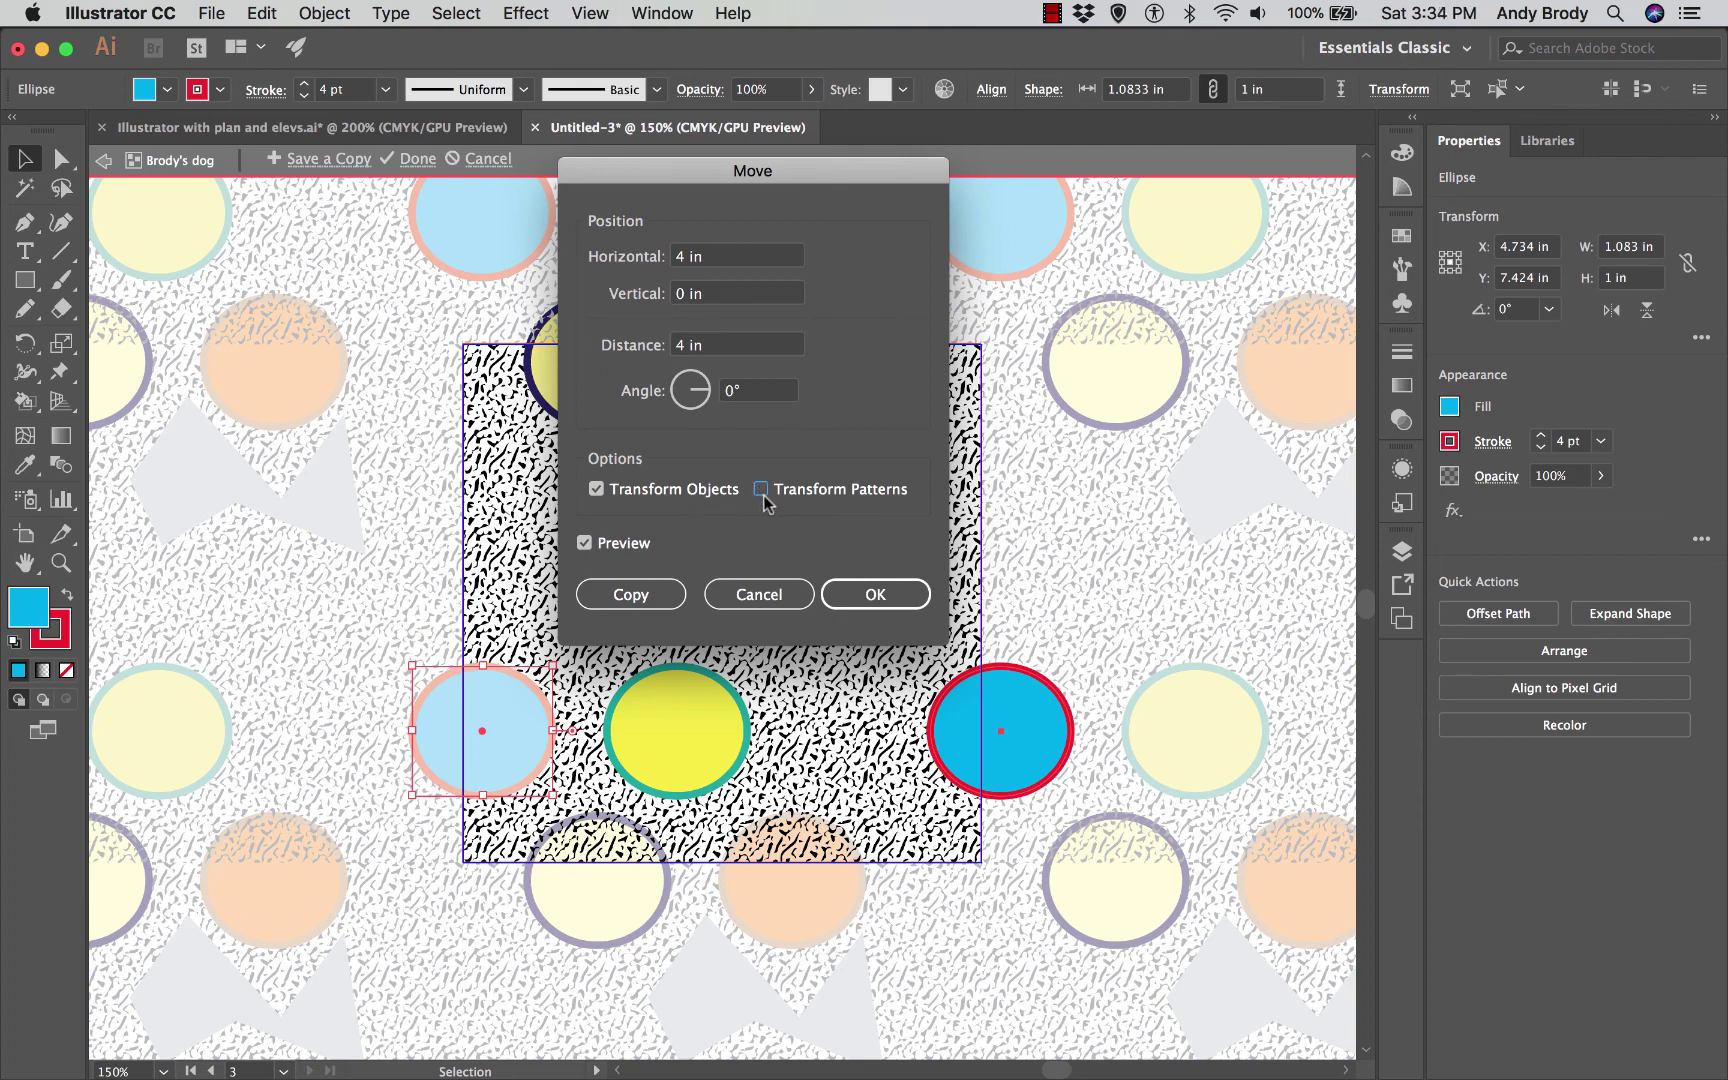
{"action": "left_click", "coordinate": [643, 596]}
{"action": "left_click", "coordinate": [855, 748]}
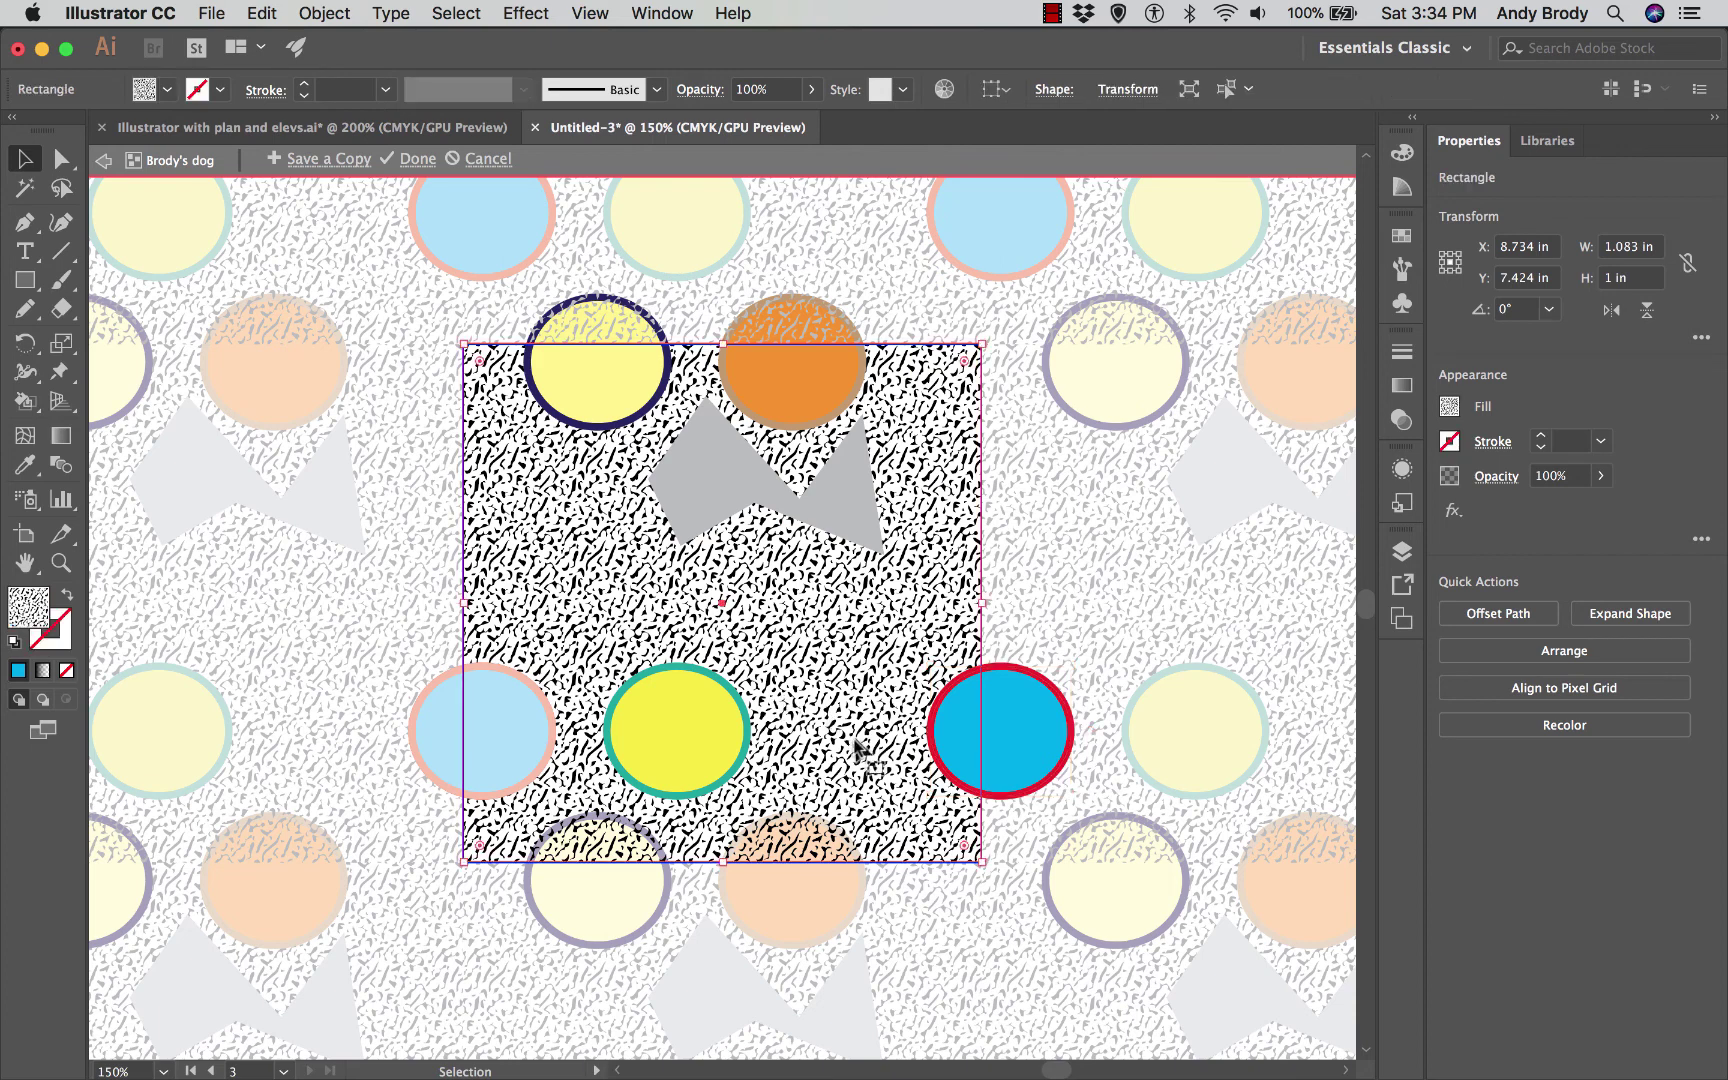
{"action": "left_click", "coordinate": [525, 725]}
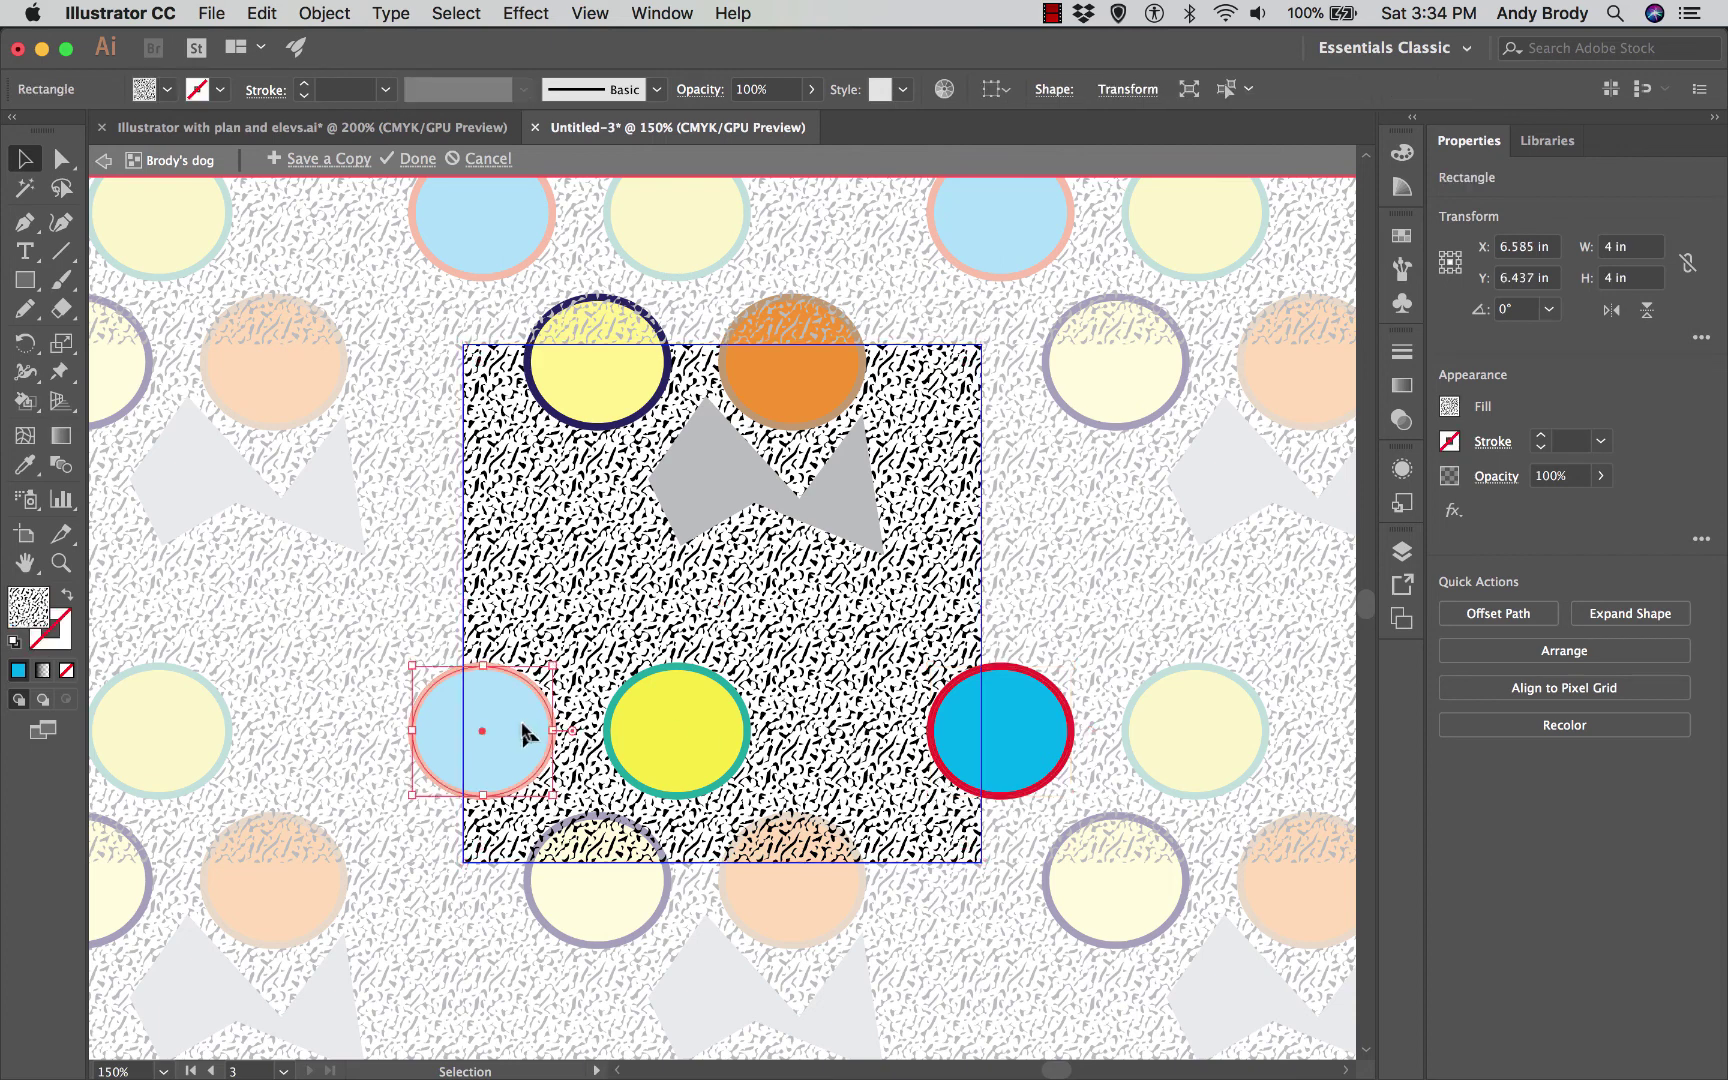
{"action": "left_click", "coordinate": [895, 742]}
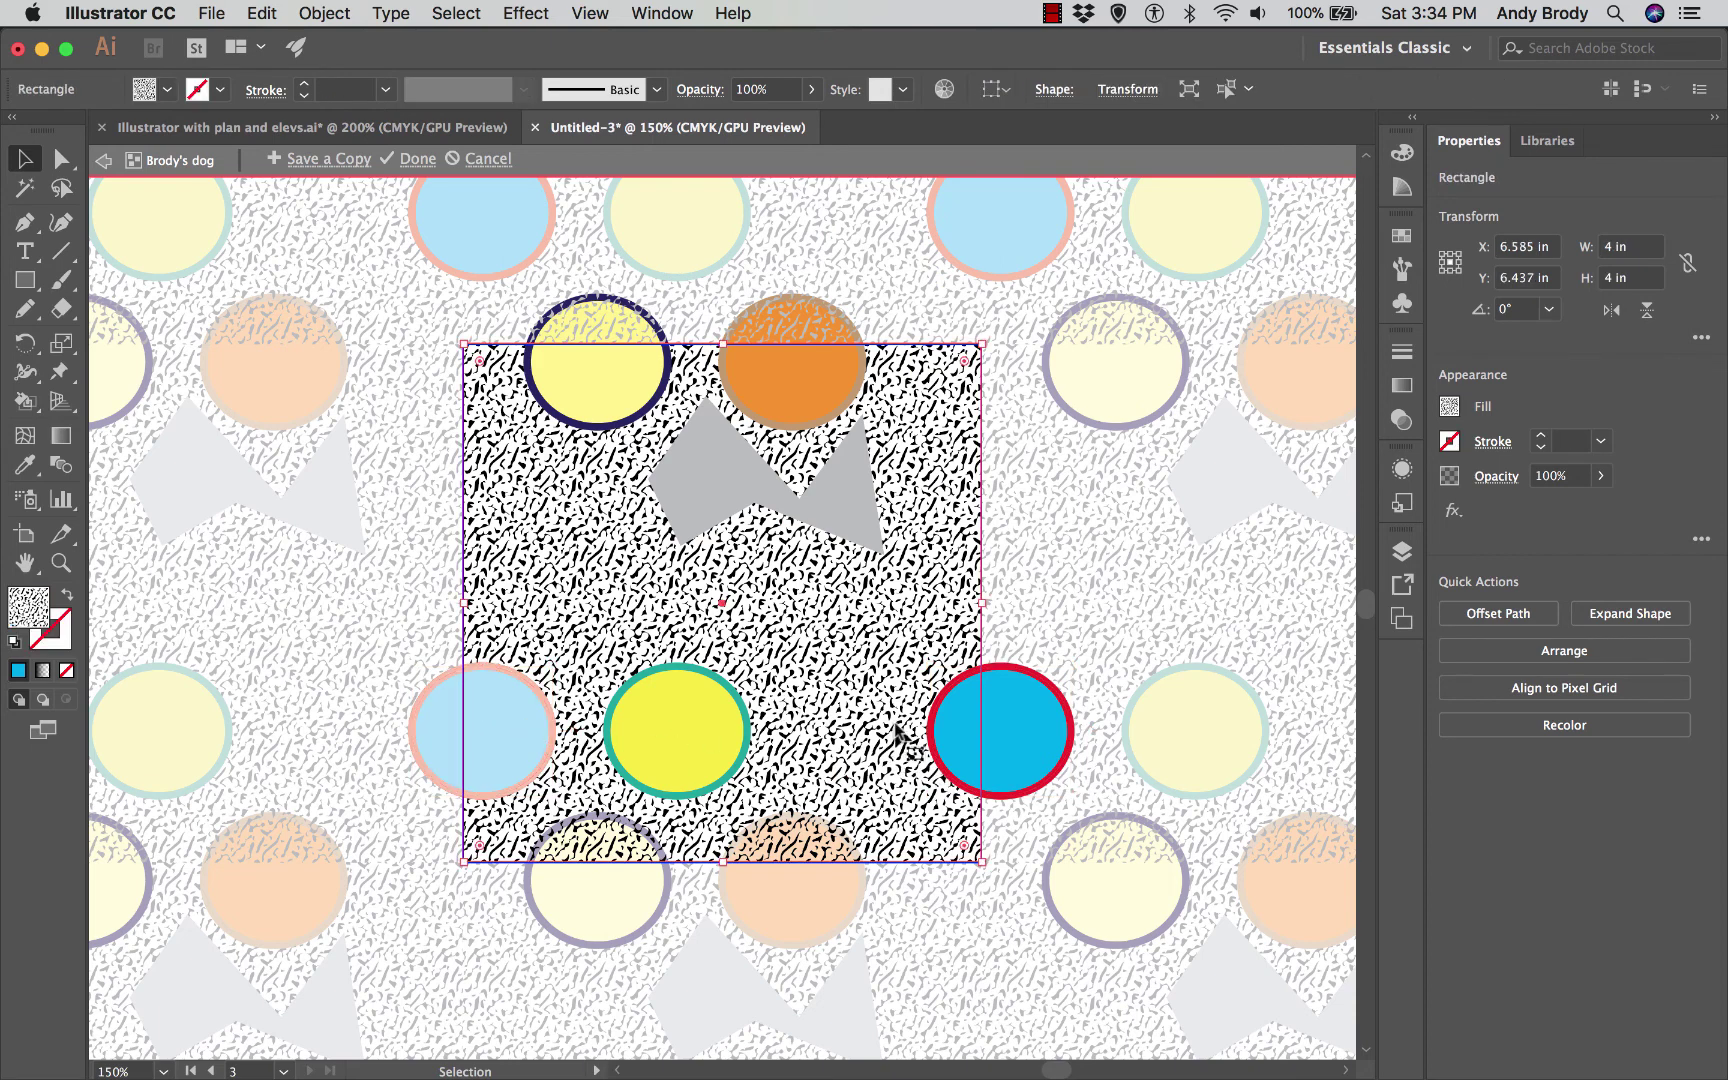
Step: Copy the pale yellow and orange ellipses on the tile's upper edge by 0 in horizontally and 4 in vertically
{"action": "left_click", "coordinate": [598, 412]}
{"action": "left_click", "coordinate": [799, 383], "text": "shift"}
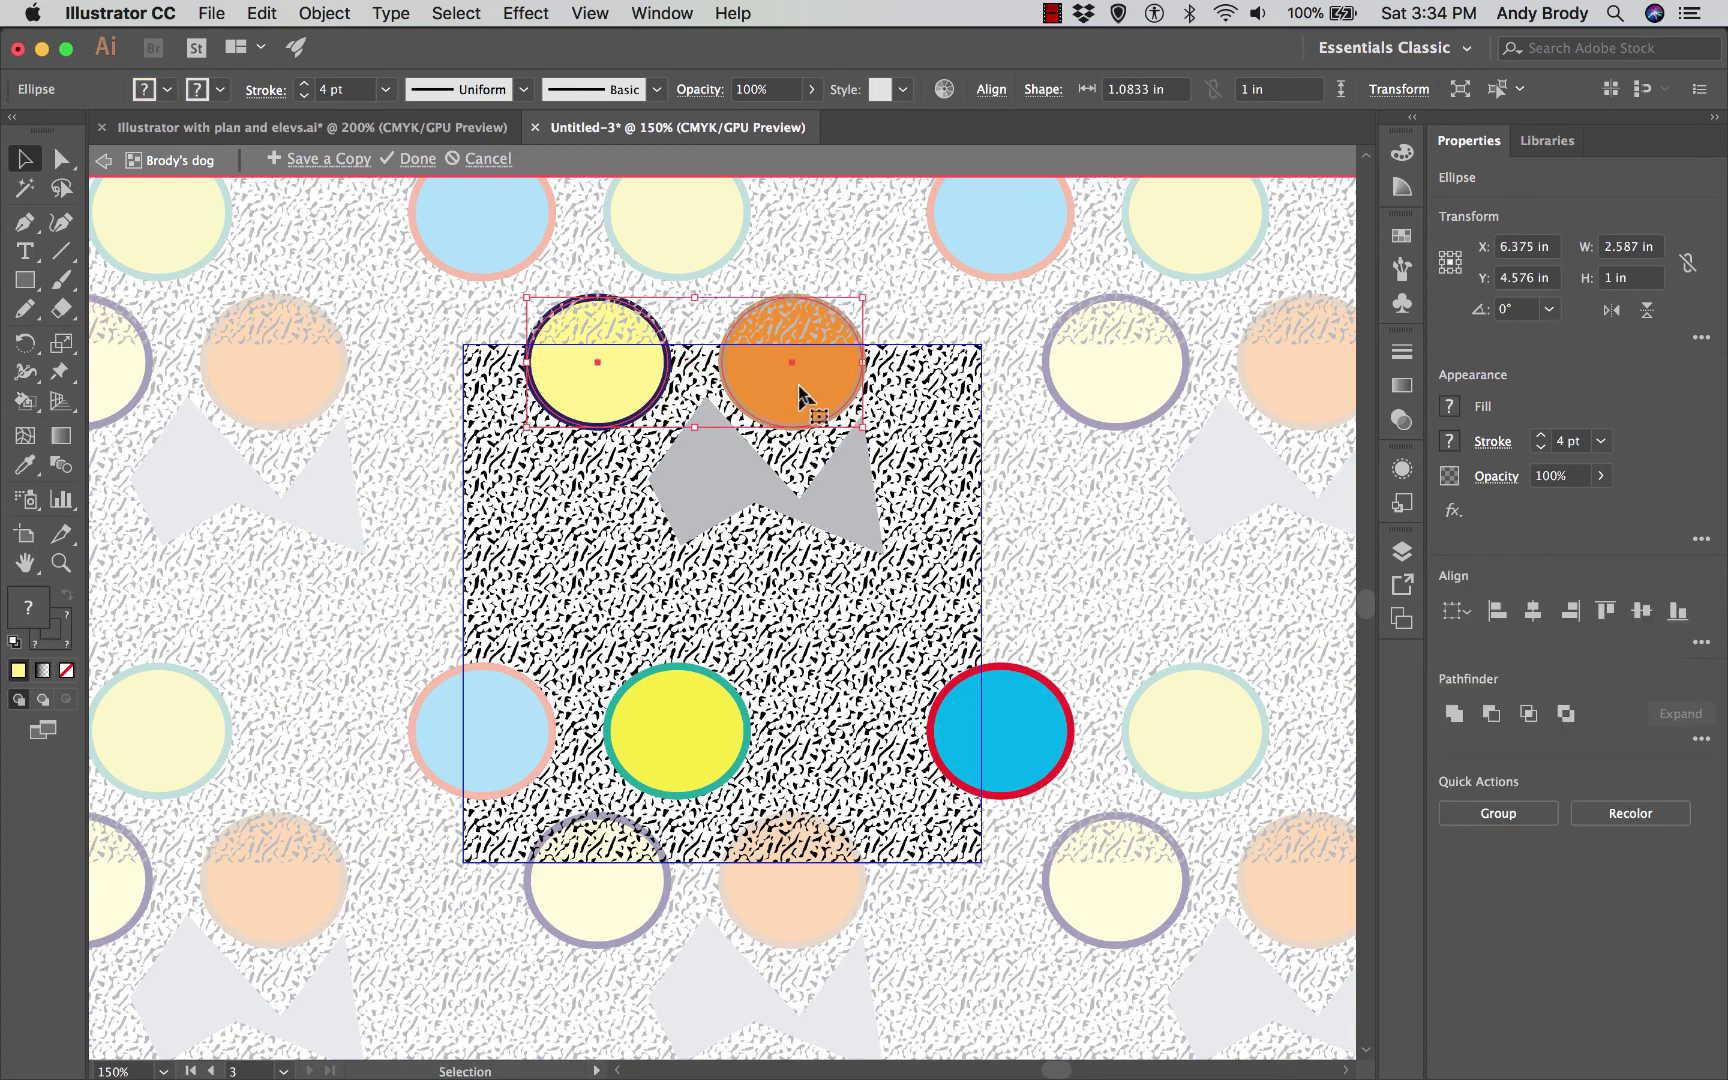
{"action": "right_click", "coordinate": [798, 384]}
{"action": "mouse_move", "coordinate": [863, 729]}
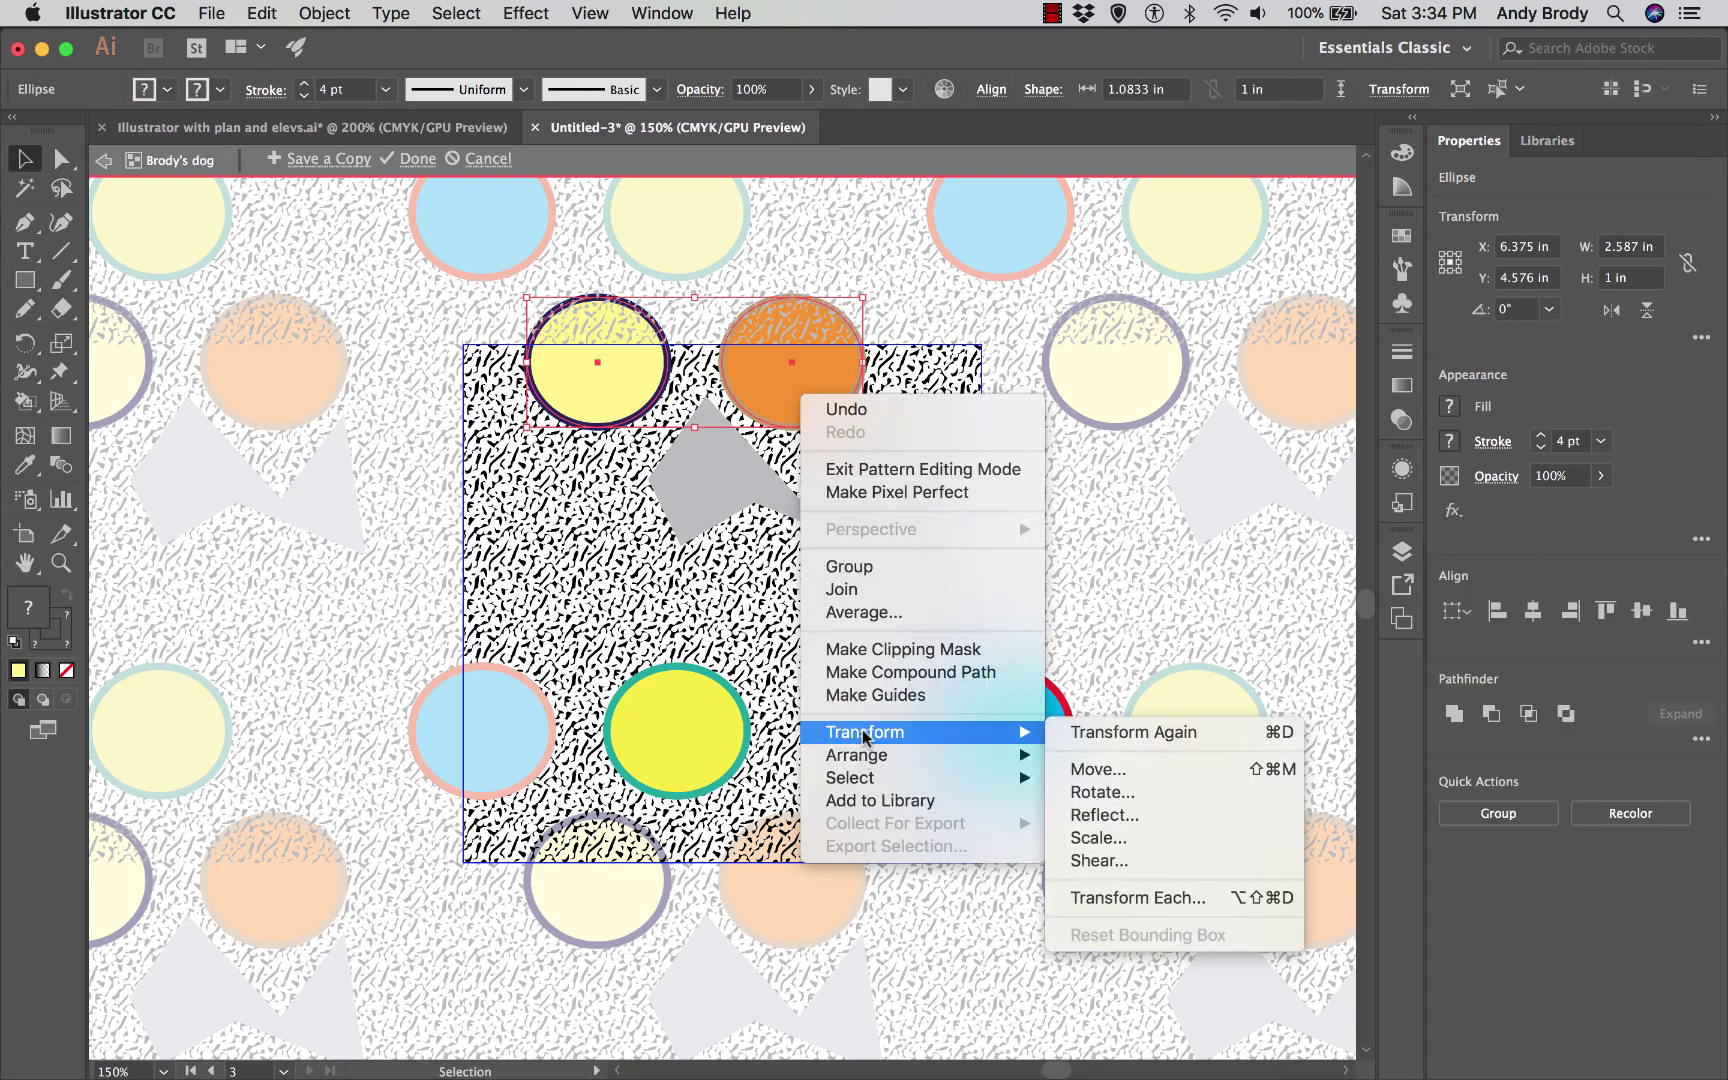
{"action": "left_click", "coordinate": [1098, 769]}
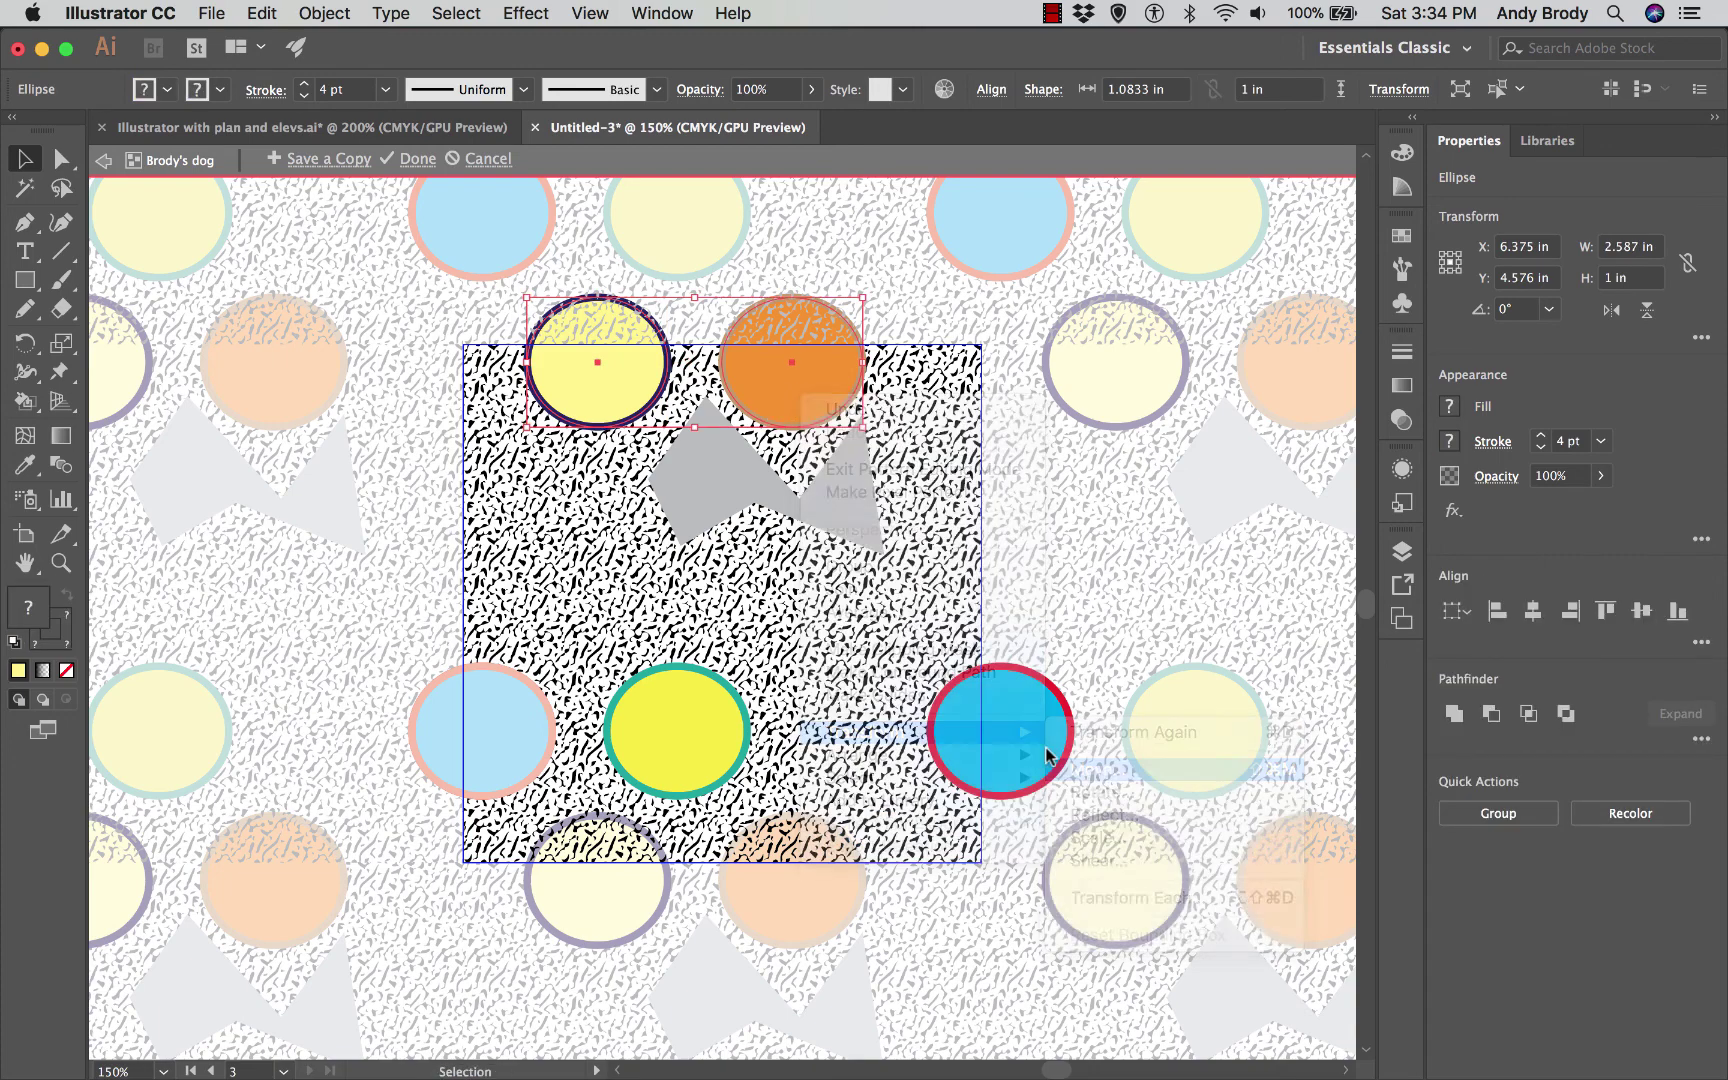
{"action": "type", "text": "0"}
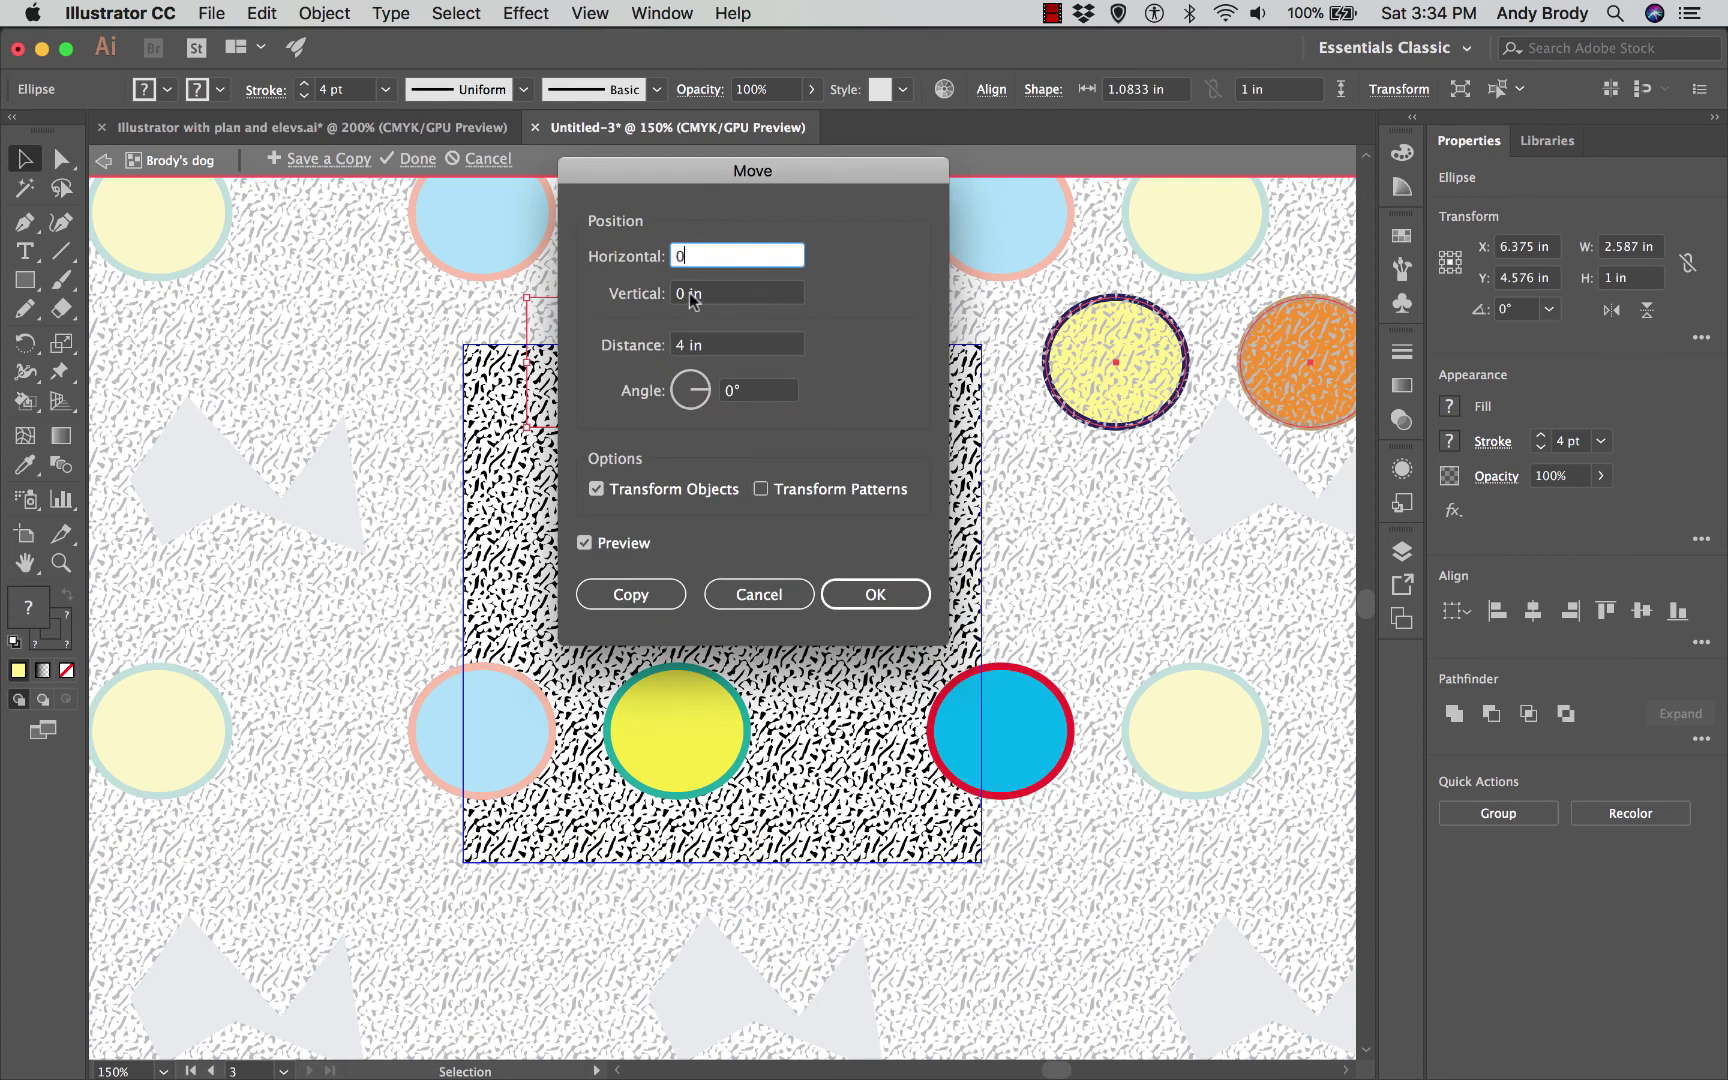
{"action": "left_click", "coordinate": [684, 294]}
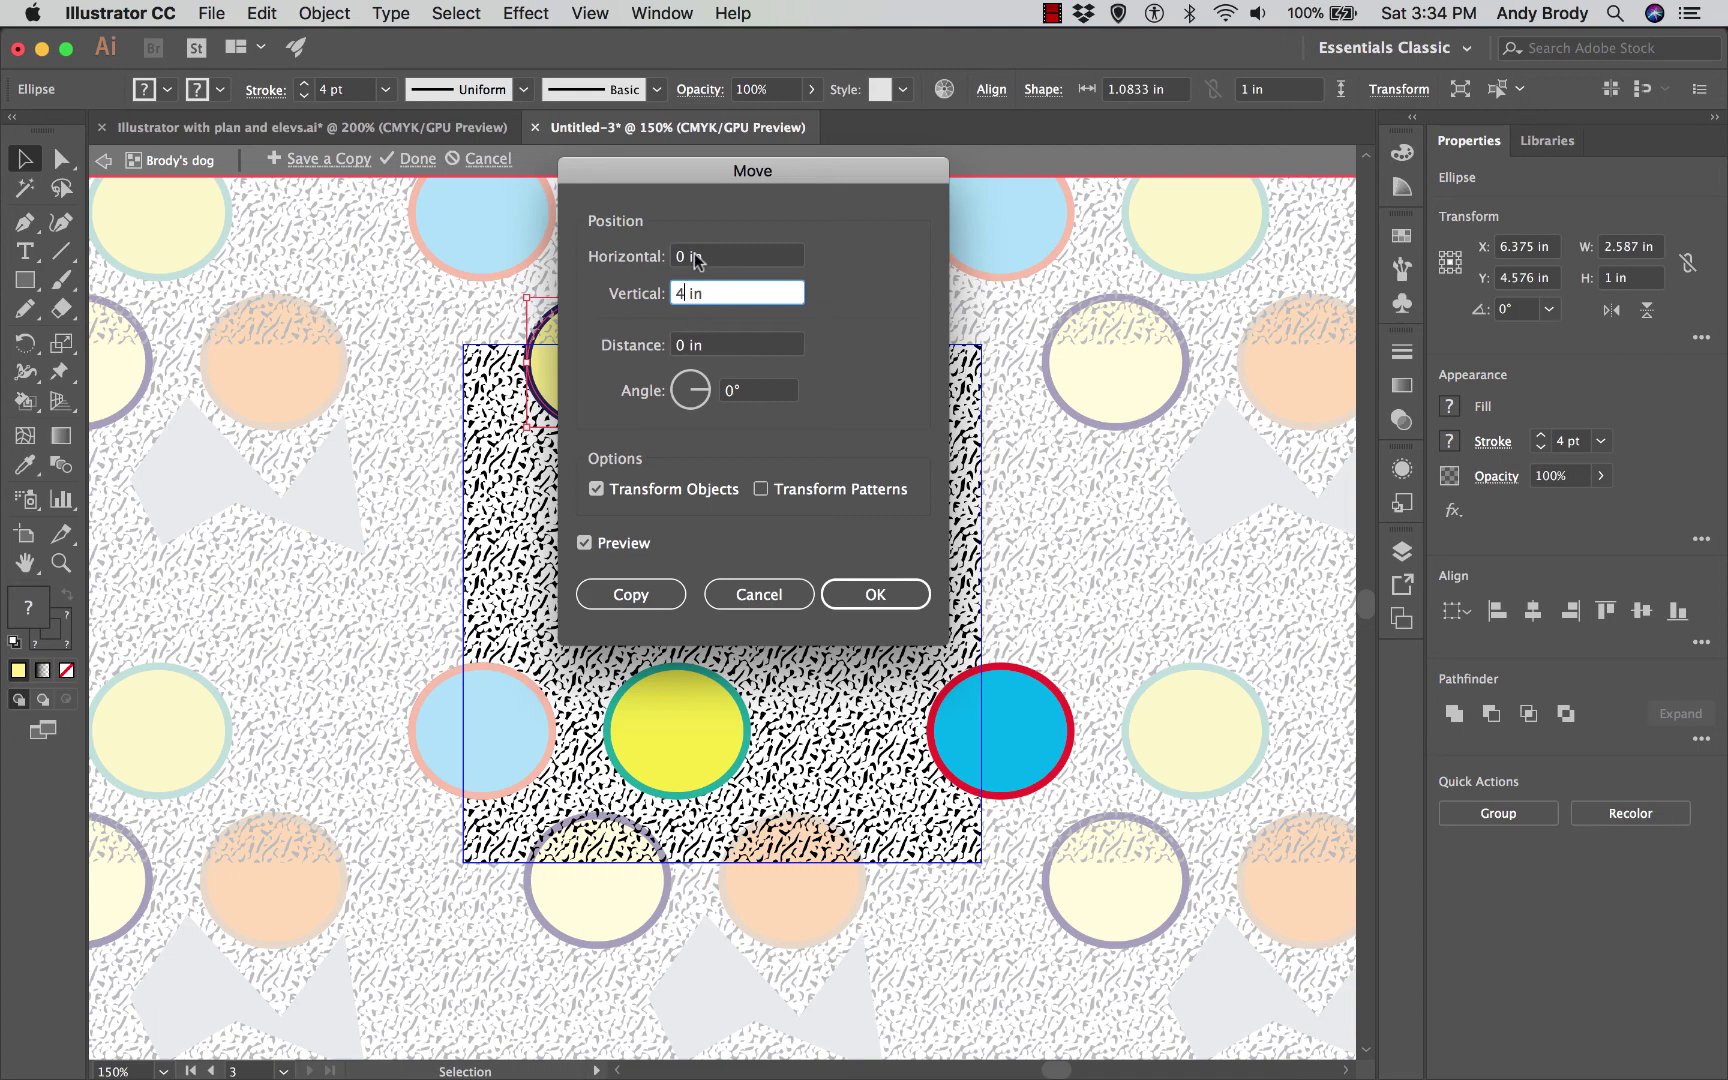
{"action": "left_click", "coordinate": [695, 257]}
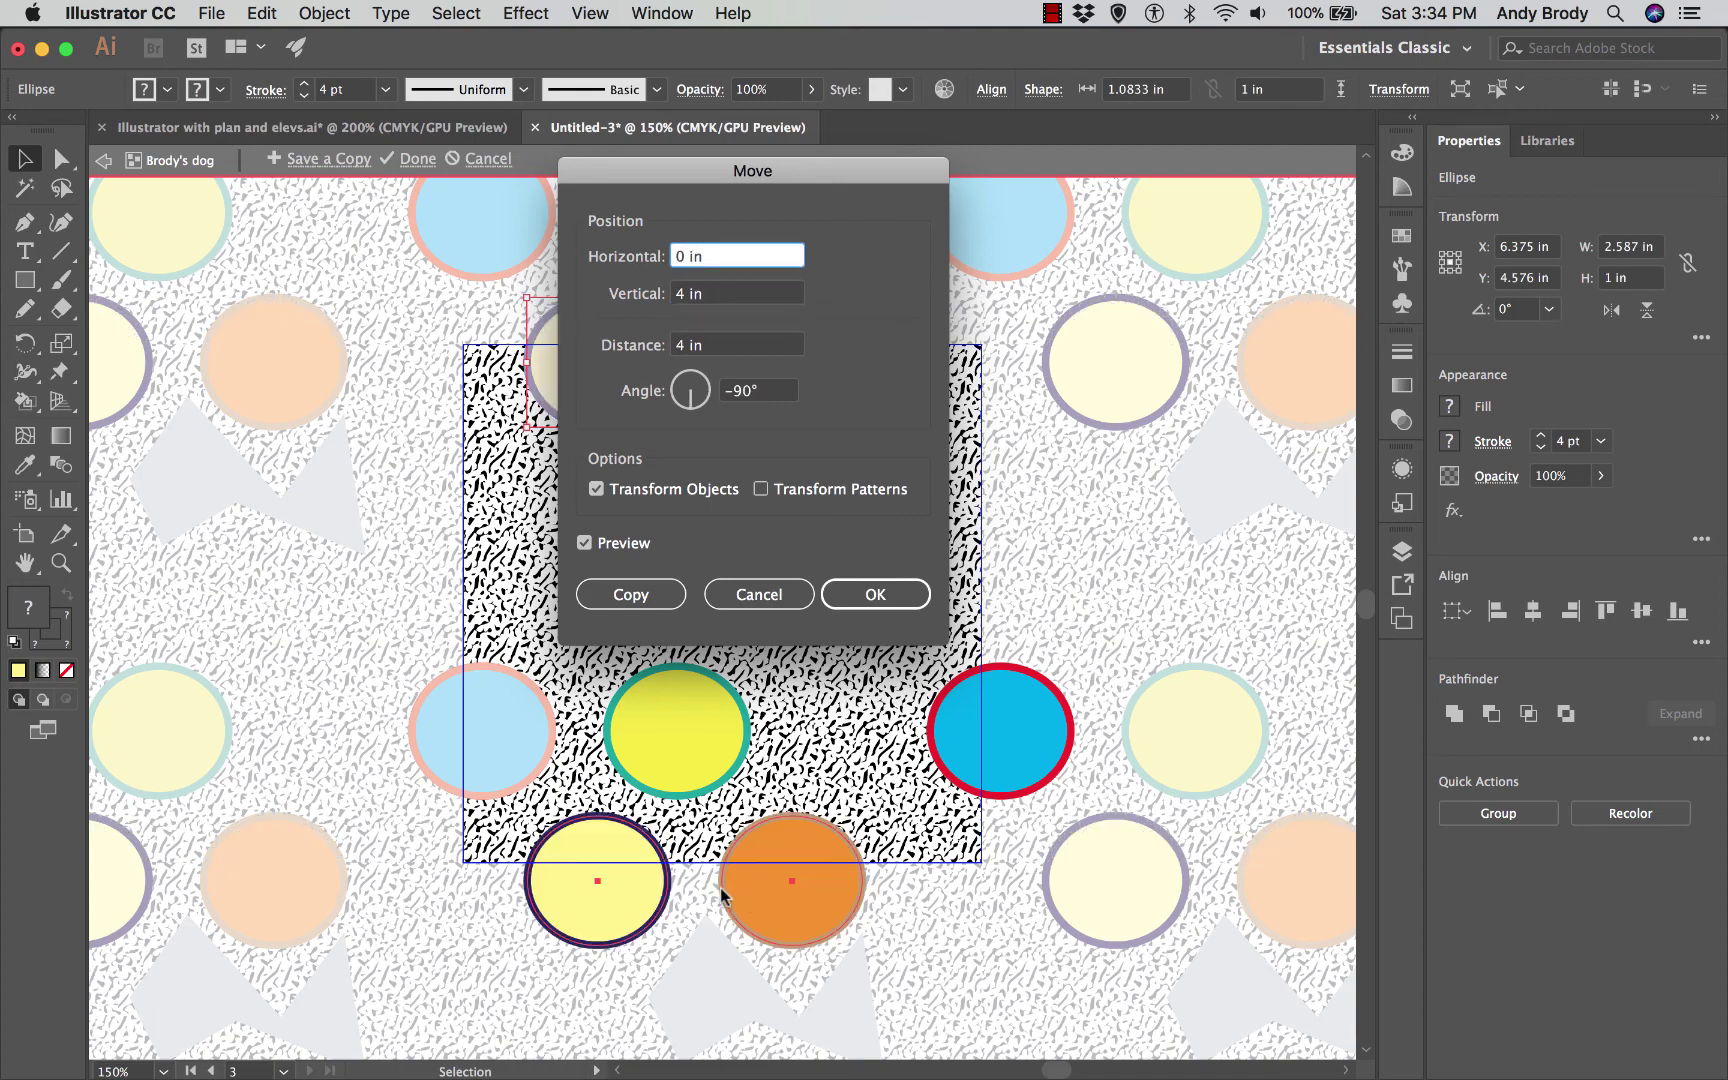
{"action": "left_click", "coordinate": [628, 603]}
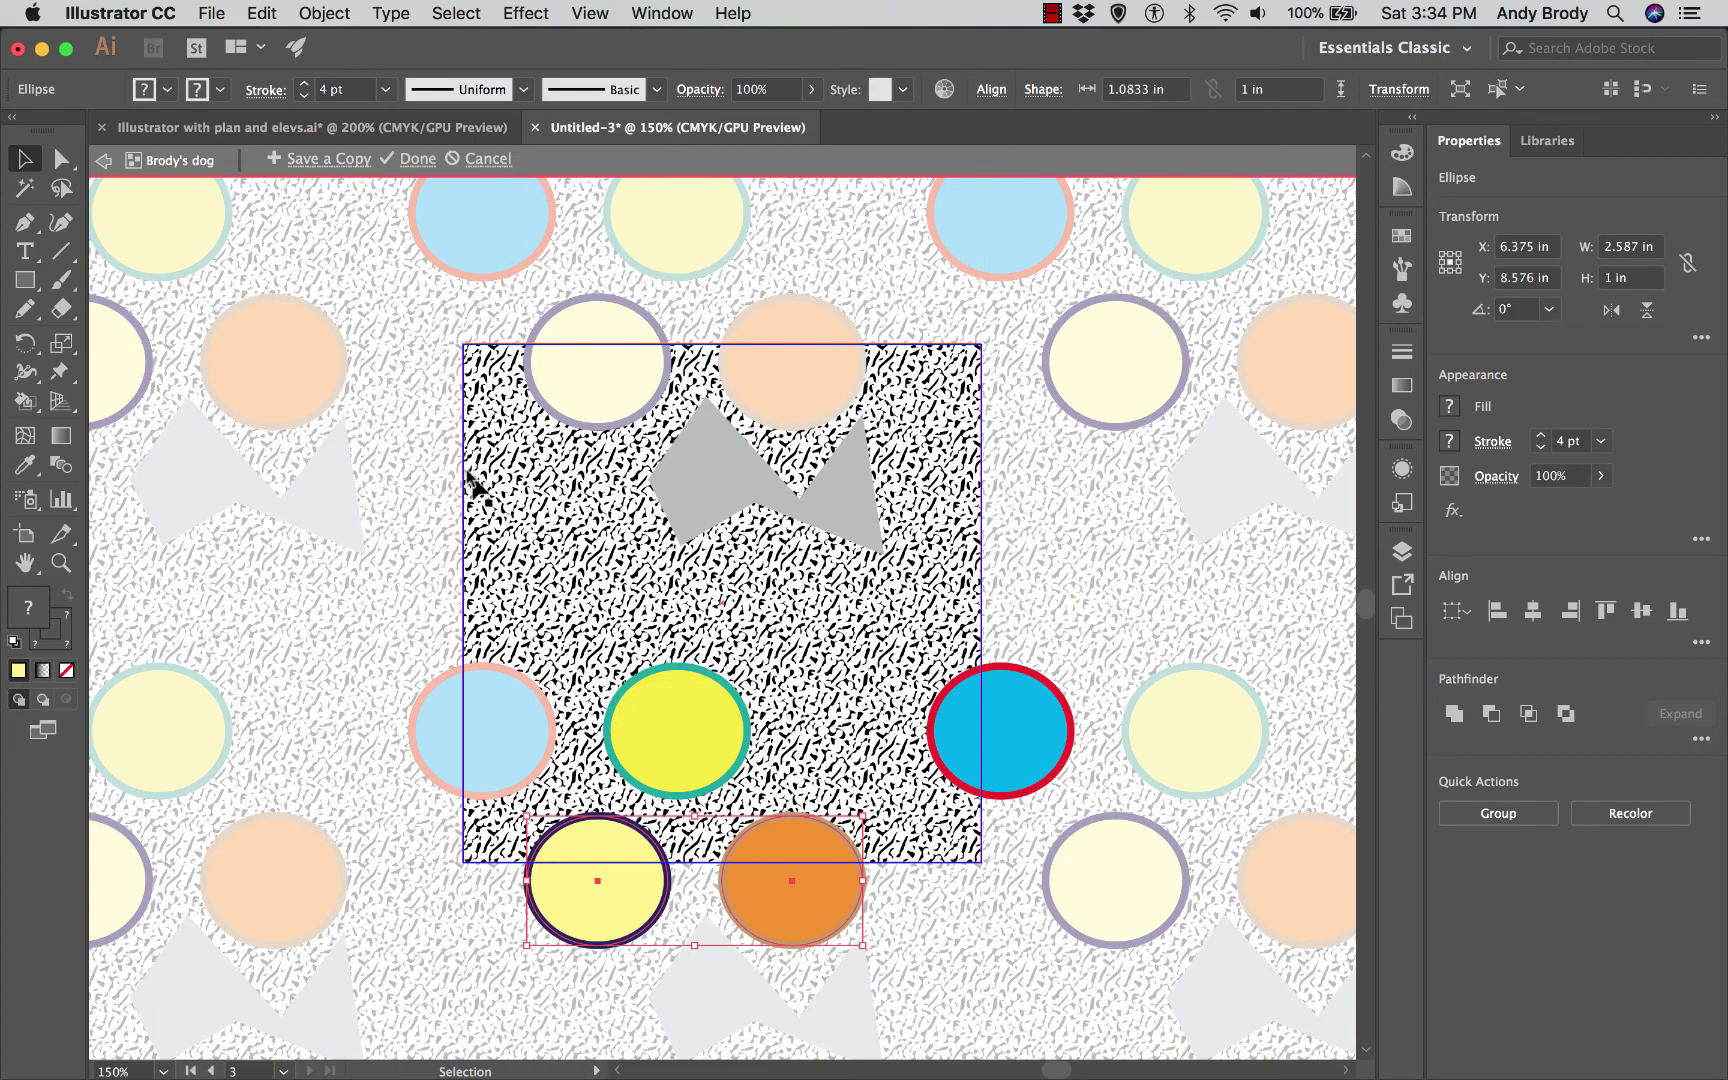
Step: Finish editing the pattern and accept expanding its active content into the swatch
{"action": "left_click", "coordinate": [436, 448]}
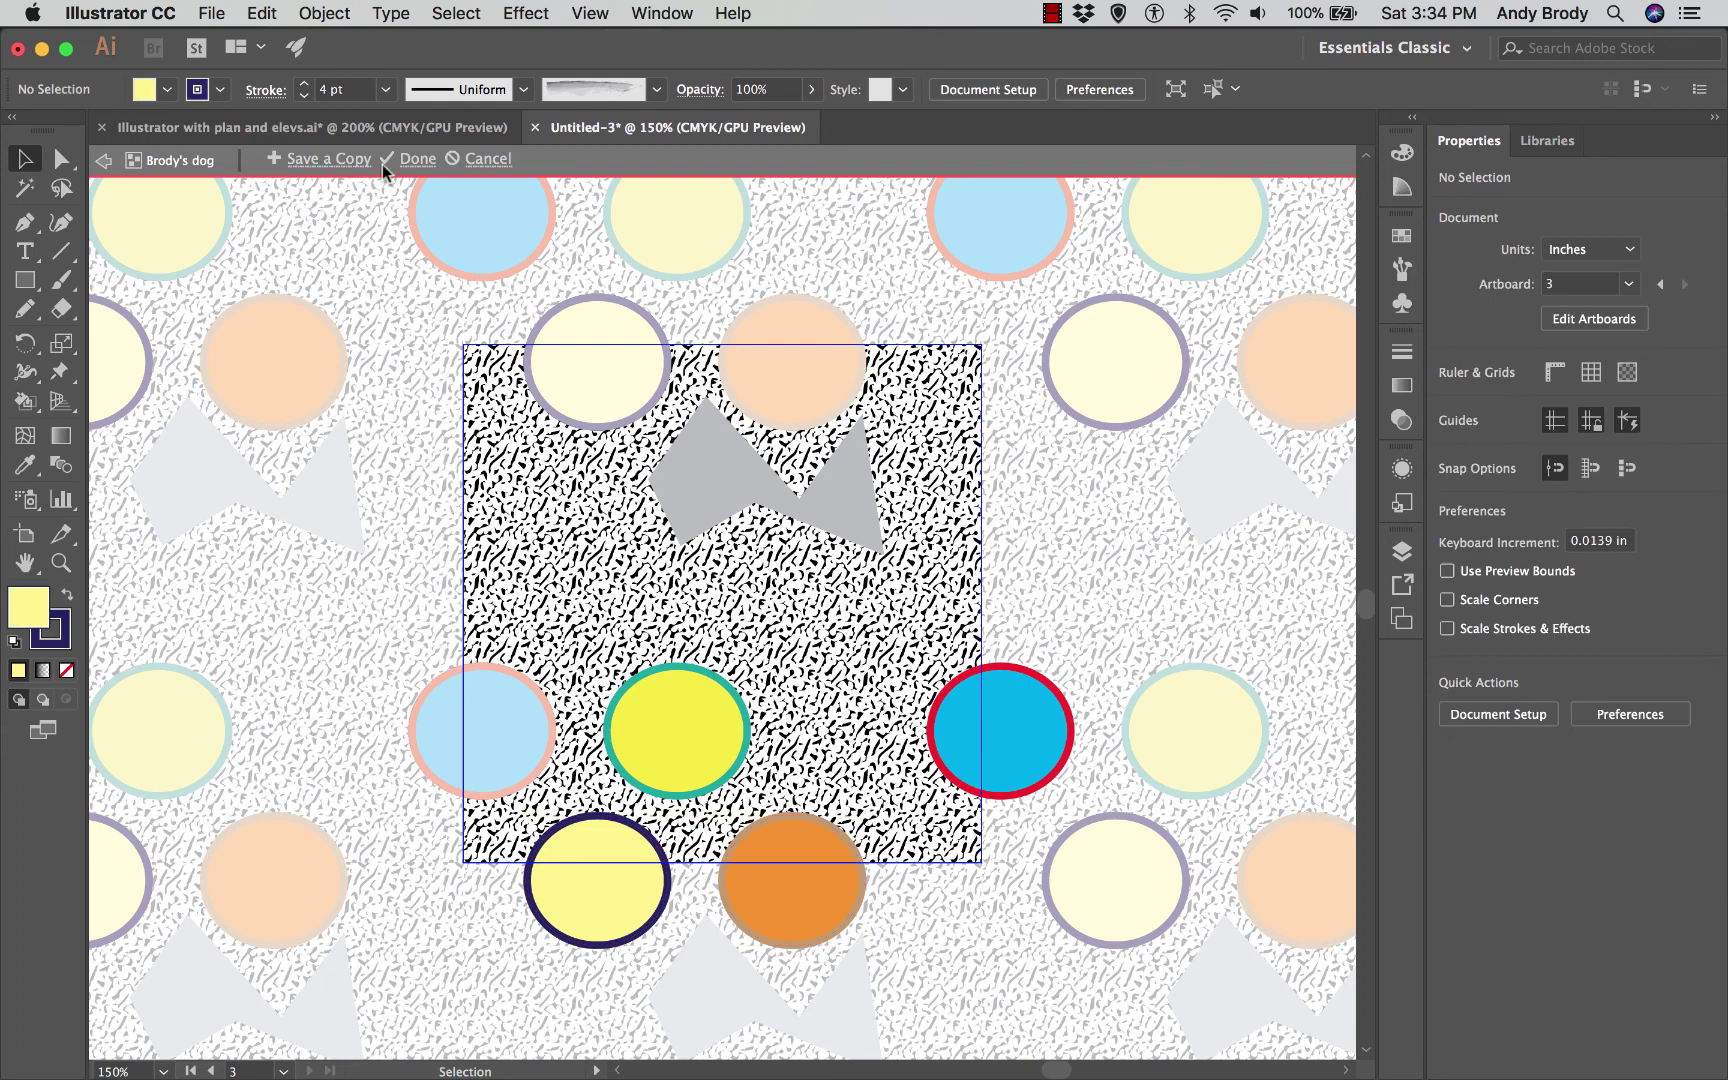
{"action": "left_click", "coordinate": [410, 160]}
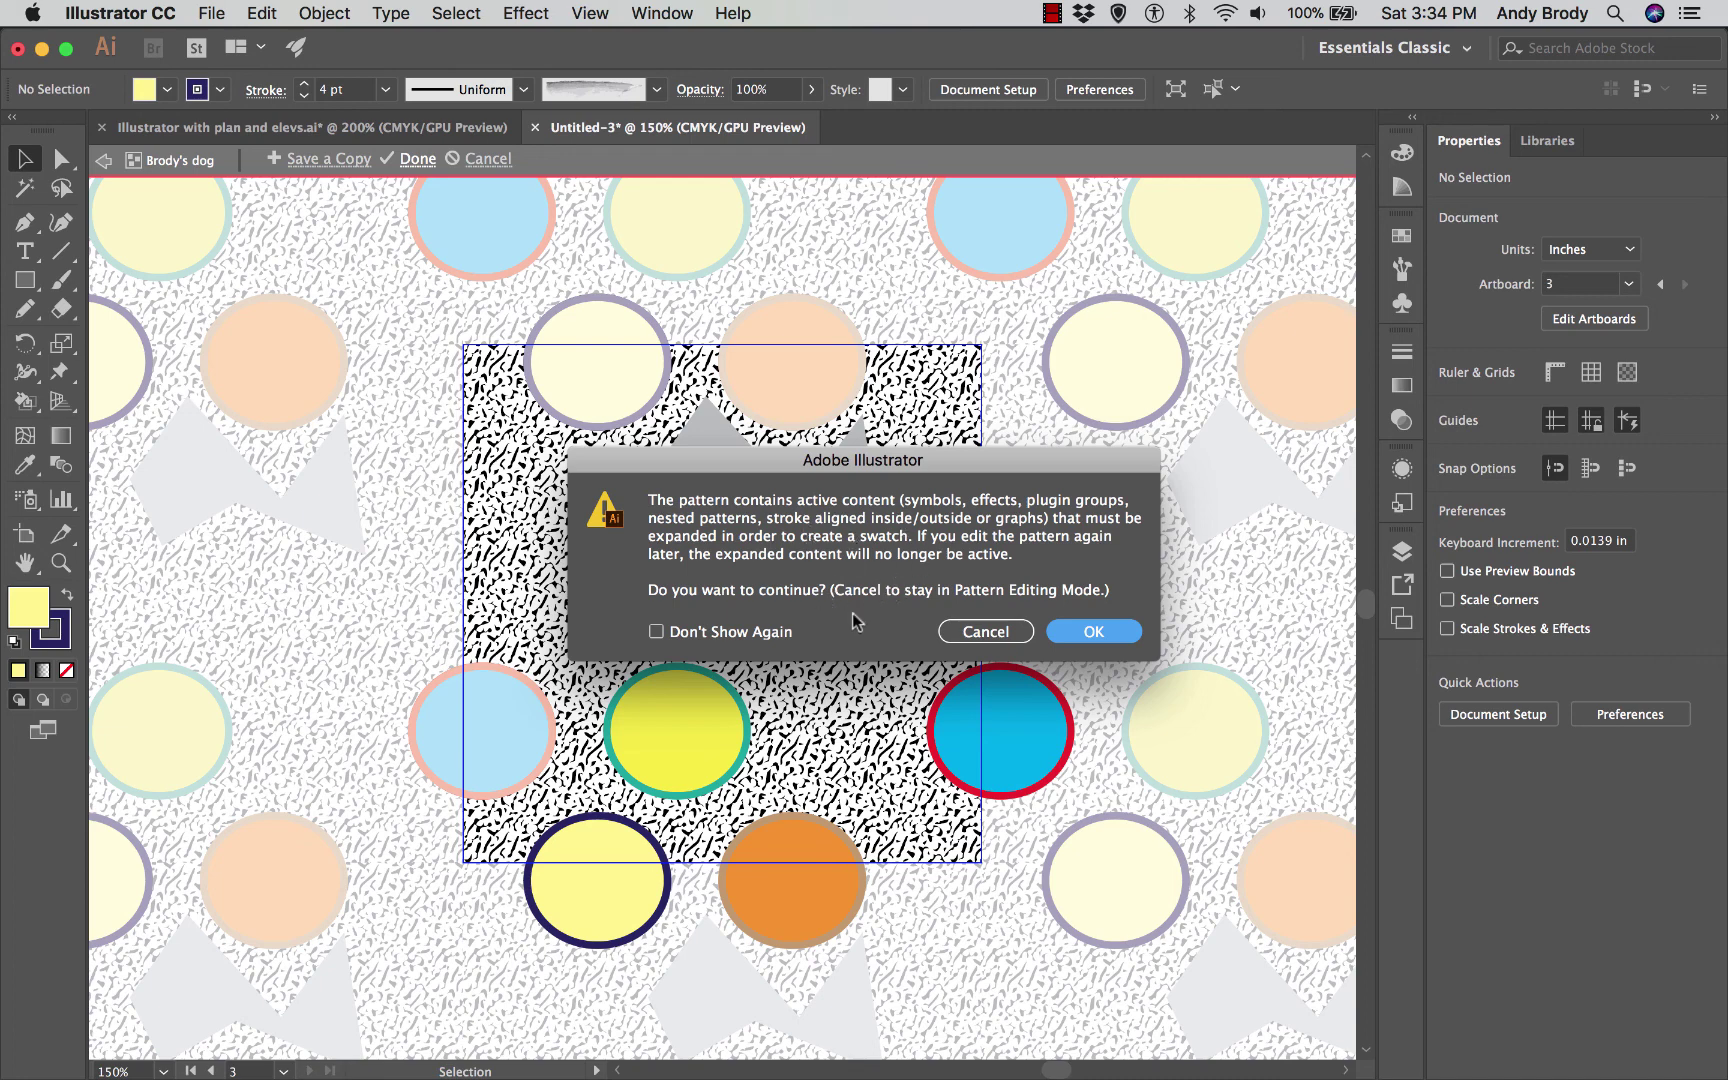
{"action": "left_click", "coordinate": [1091, 633]}
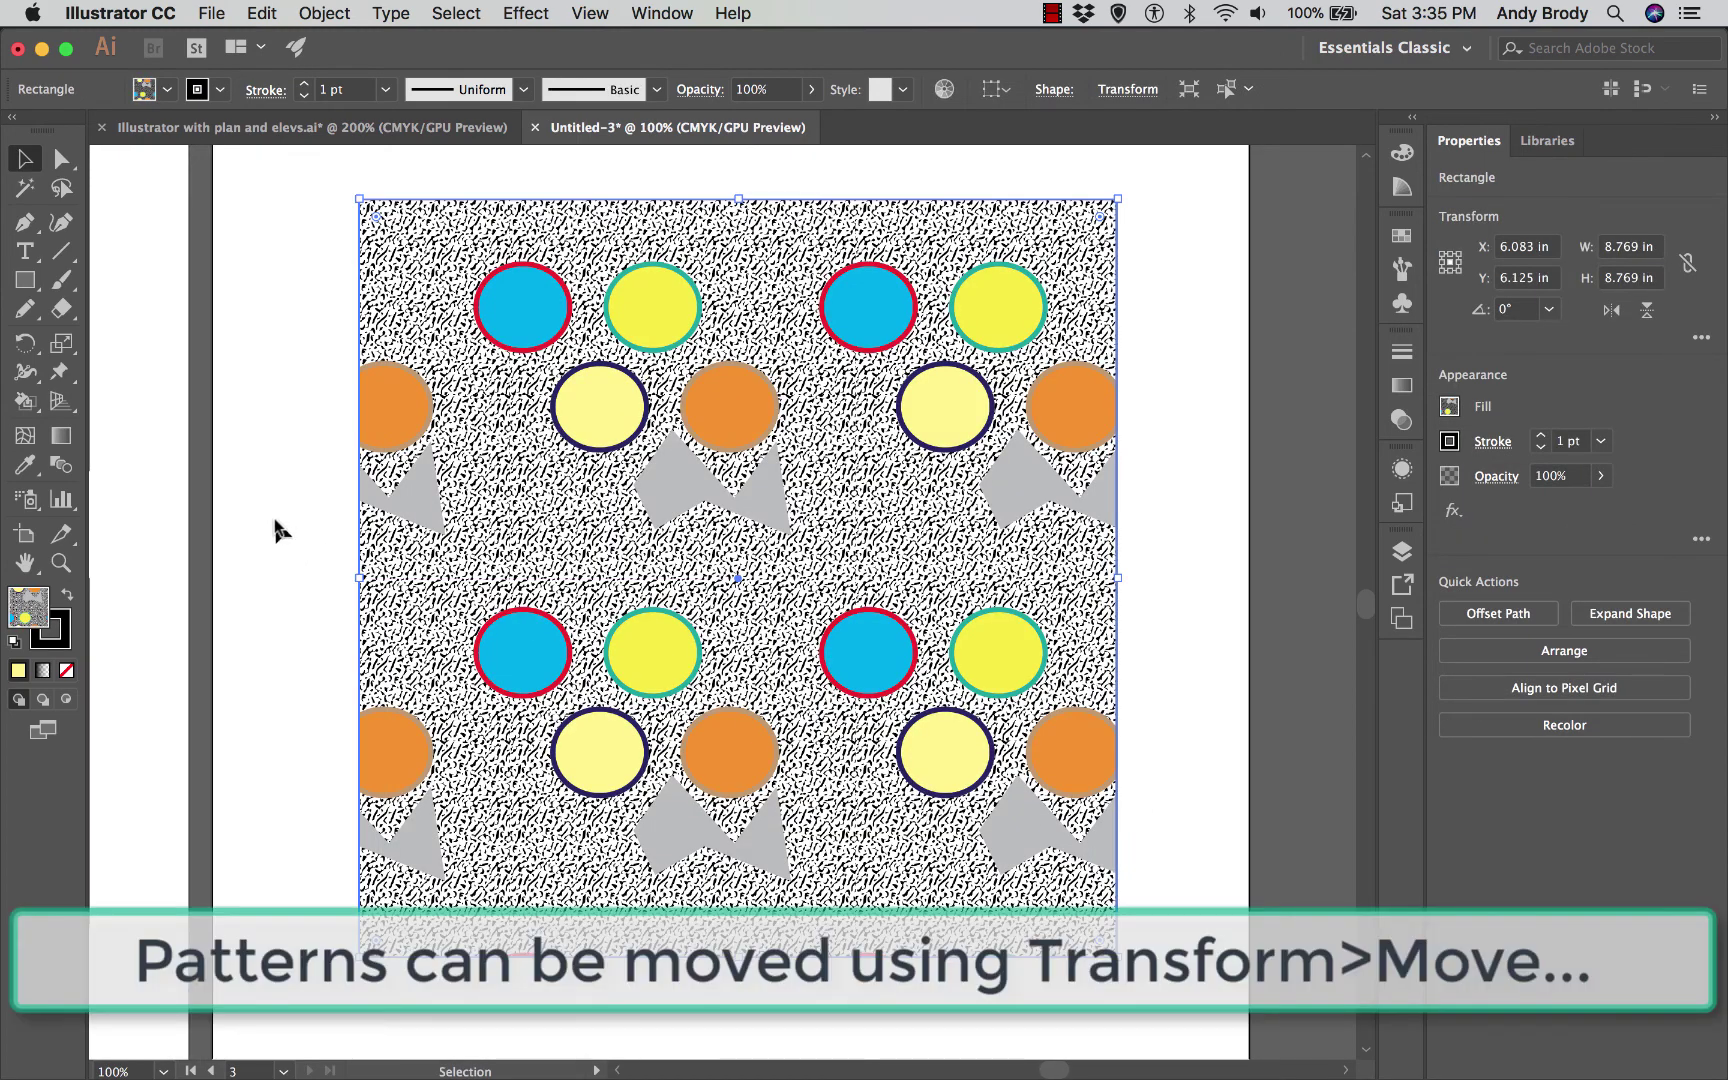
{"action": "left_click_drag", "start_coordinate": [548, 494], "coordinate": [790, 608]}
{"action": "mouse_move", "coordinate": [686, 570]}
{"action": "left_mouse_down"}
{"action": "mouse_move", "coordinate": [660, 552]}
{"action": "mouse_move", "coordinate": [710, 582]}
{"action": "mouse_move", "coordinate": [692, 582]}
{"action": "left_mouse_up"}
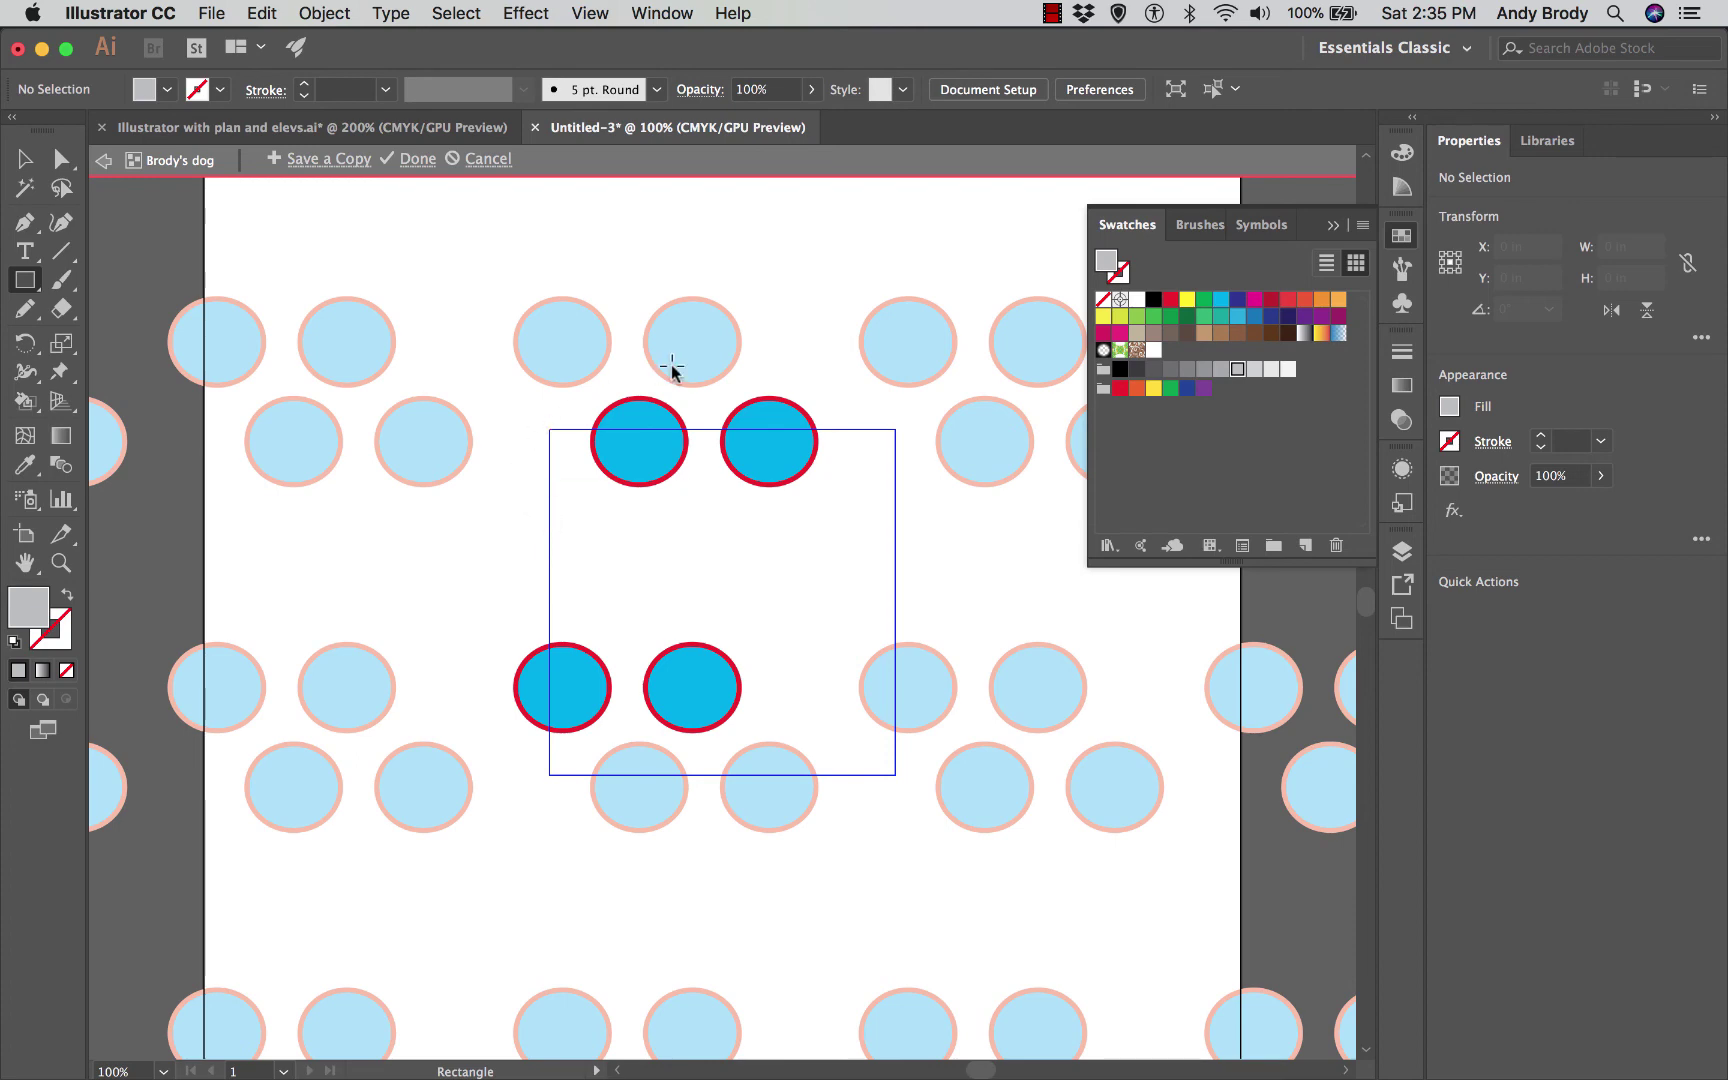
Step: Draw a closed seven-corner jagged shape about 1.82 by 1.22 in between the ellipse pairs with the Pen tool, filled gray without stroke
{"action": "left_click", "coordinate": [26, 222]}
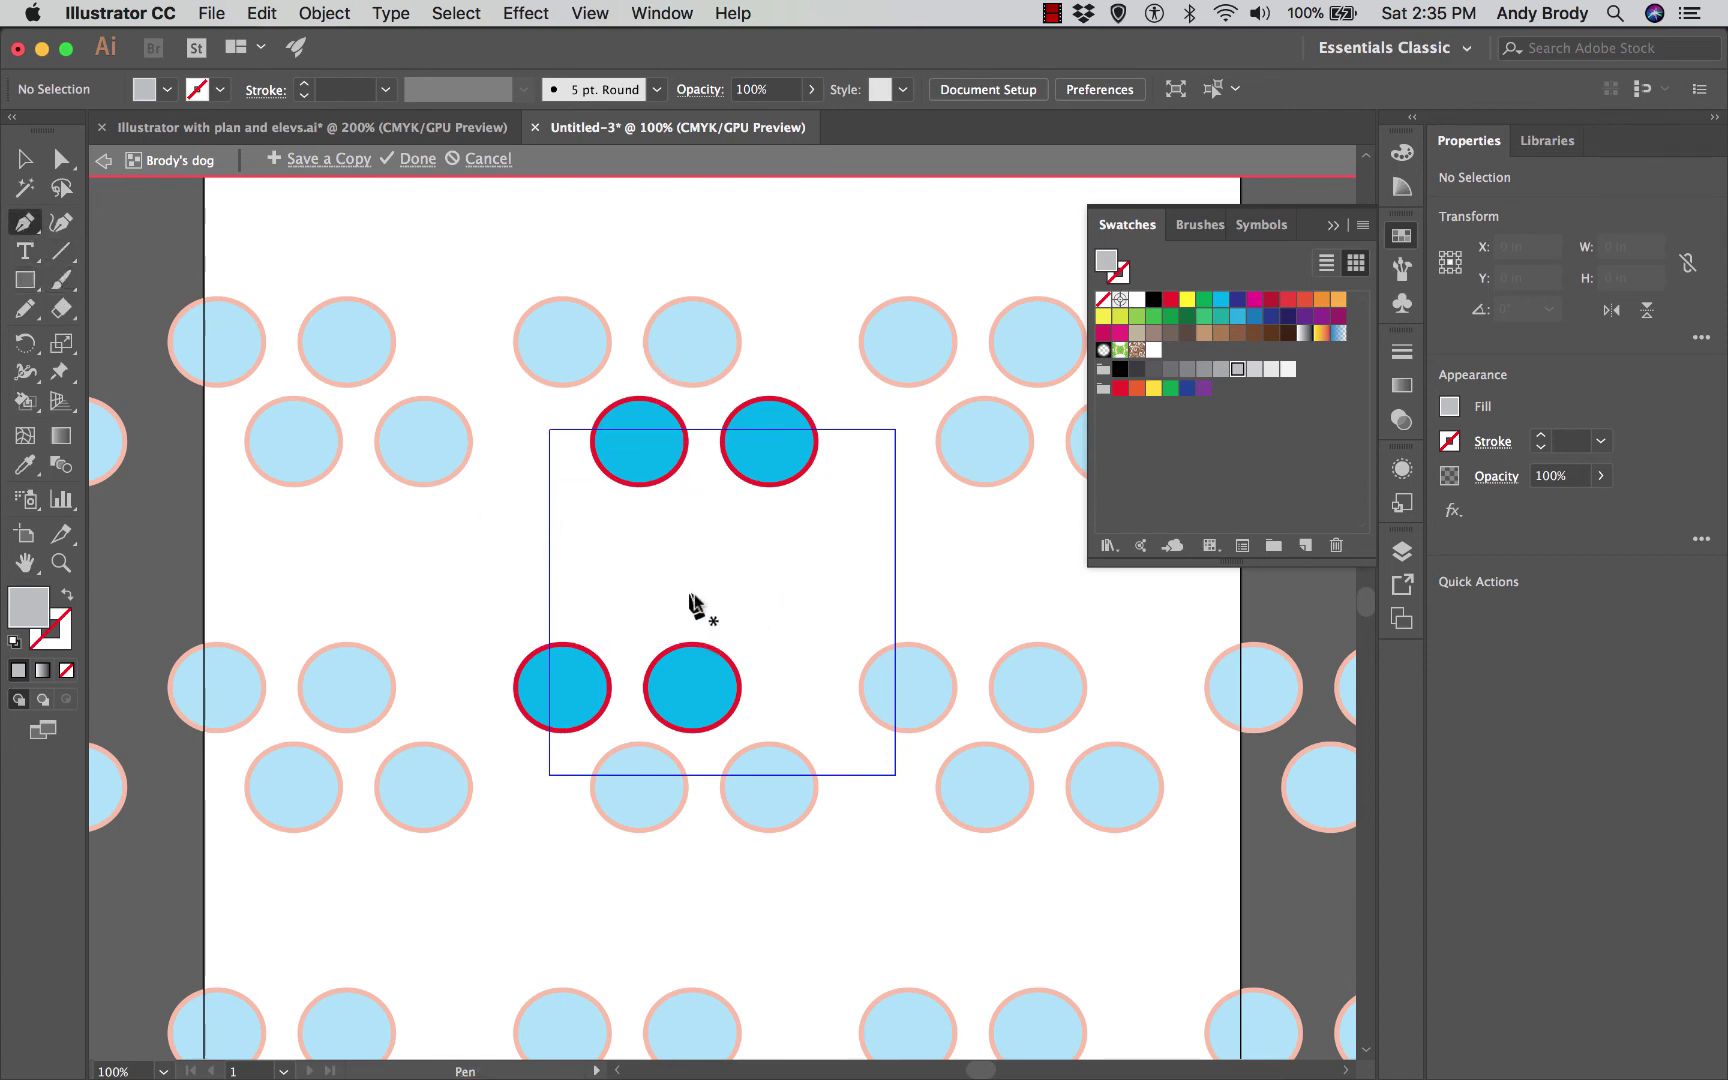
{"action": "left_click", "coordinate": [658, 579]}
{"action": "left_click", "coordinate": [697, 524]}
{"action": "left_click", "coordinate": [759, 592]}
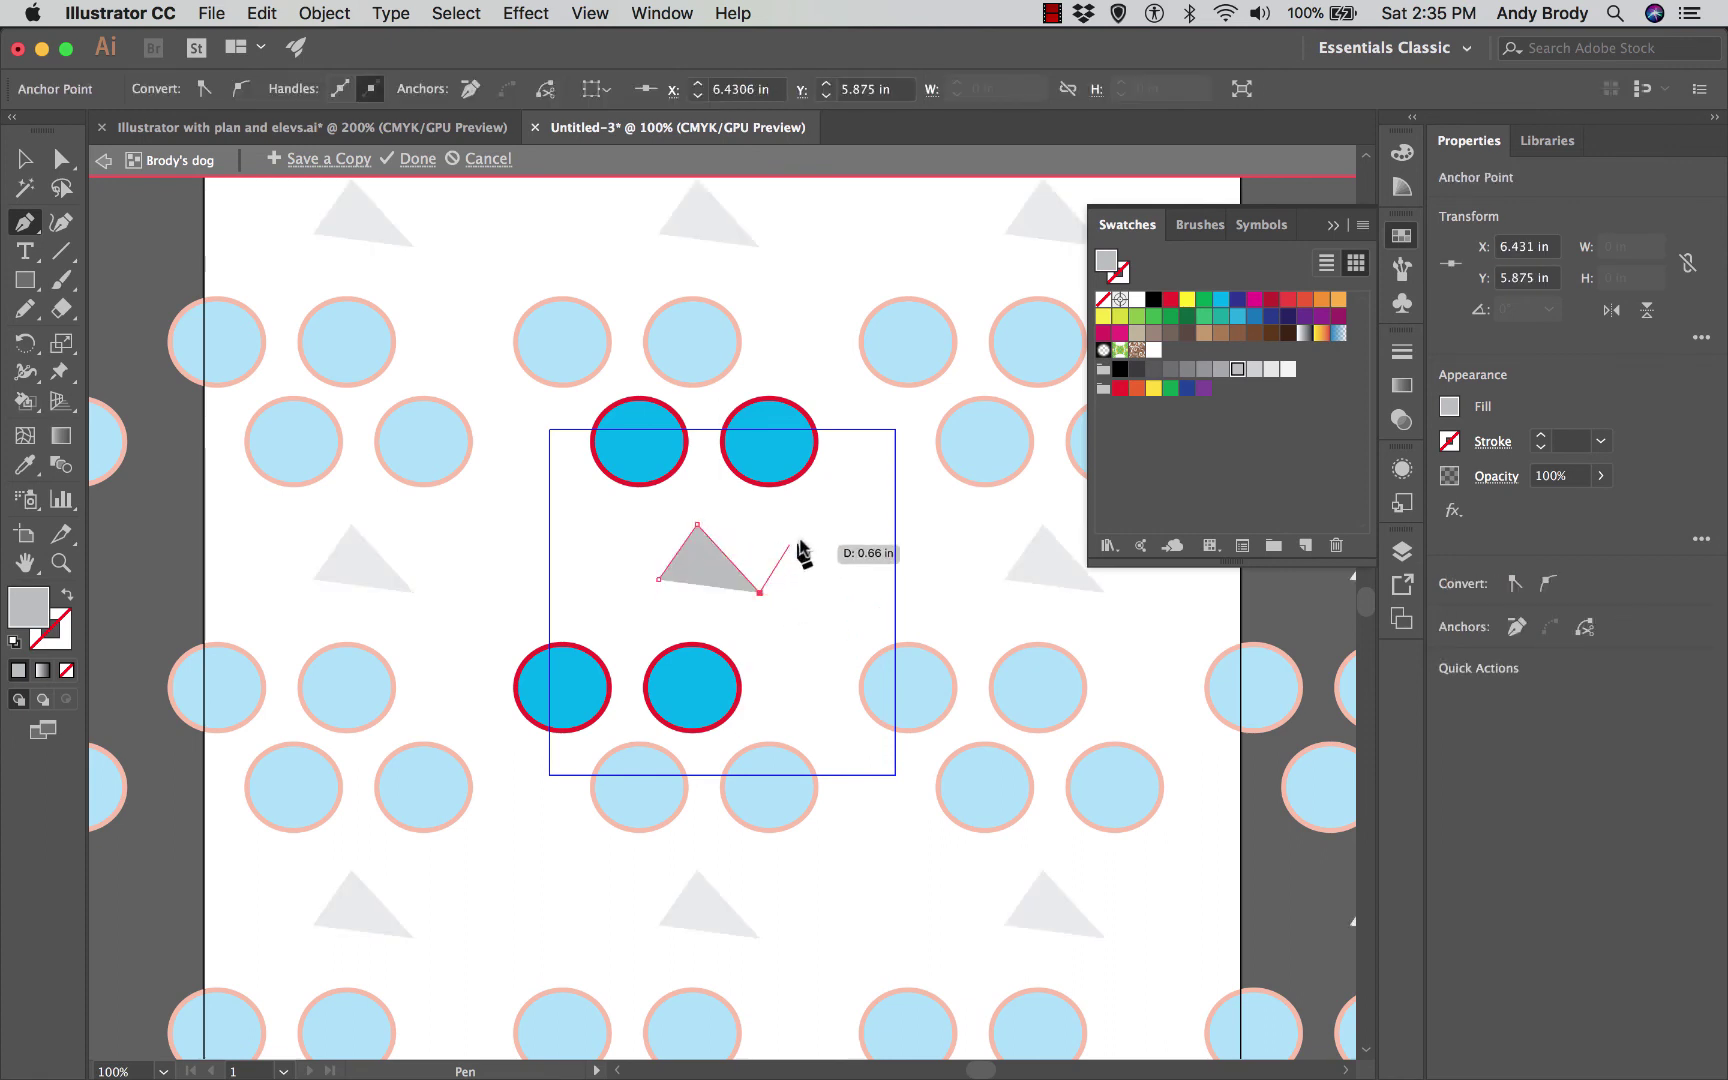
{"action": "left_click", "coordinate": [801, 537]}
{"action": "left_click", "coordinate": [816, 629]}
{"action": "left_click", "coordinate": [730, 595]}
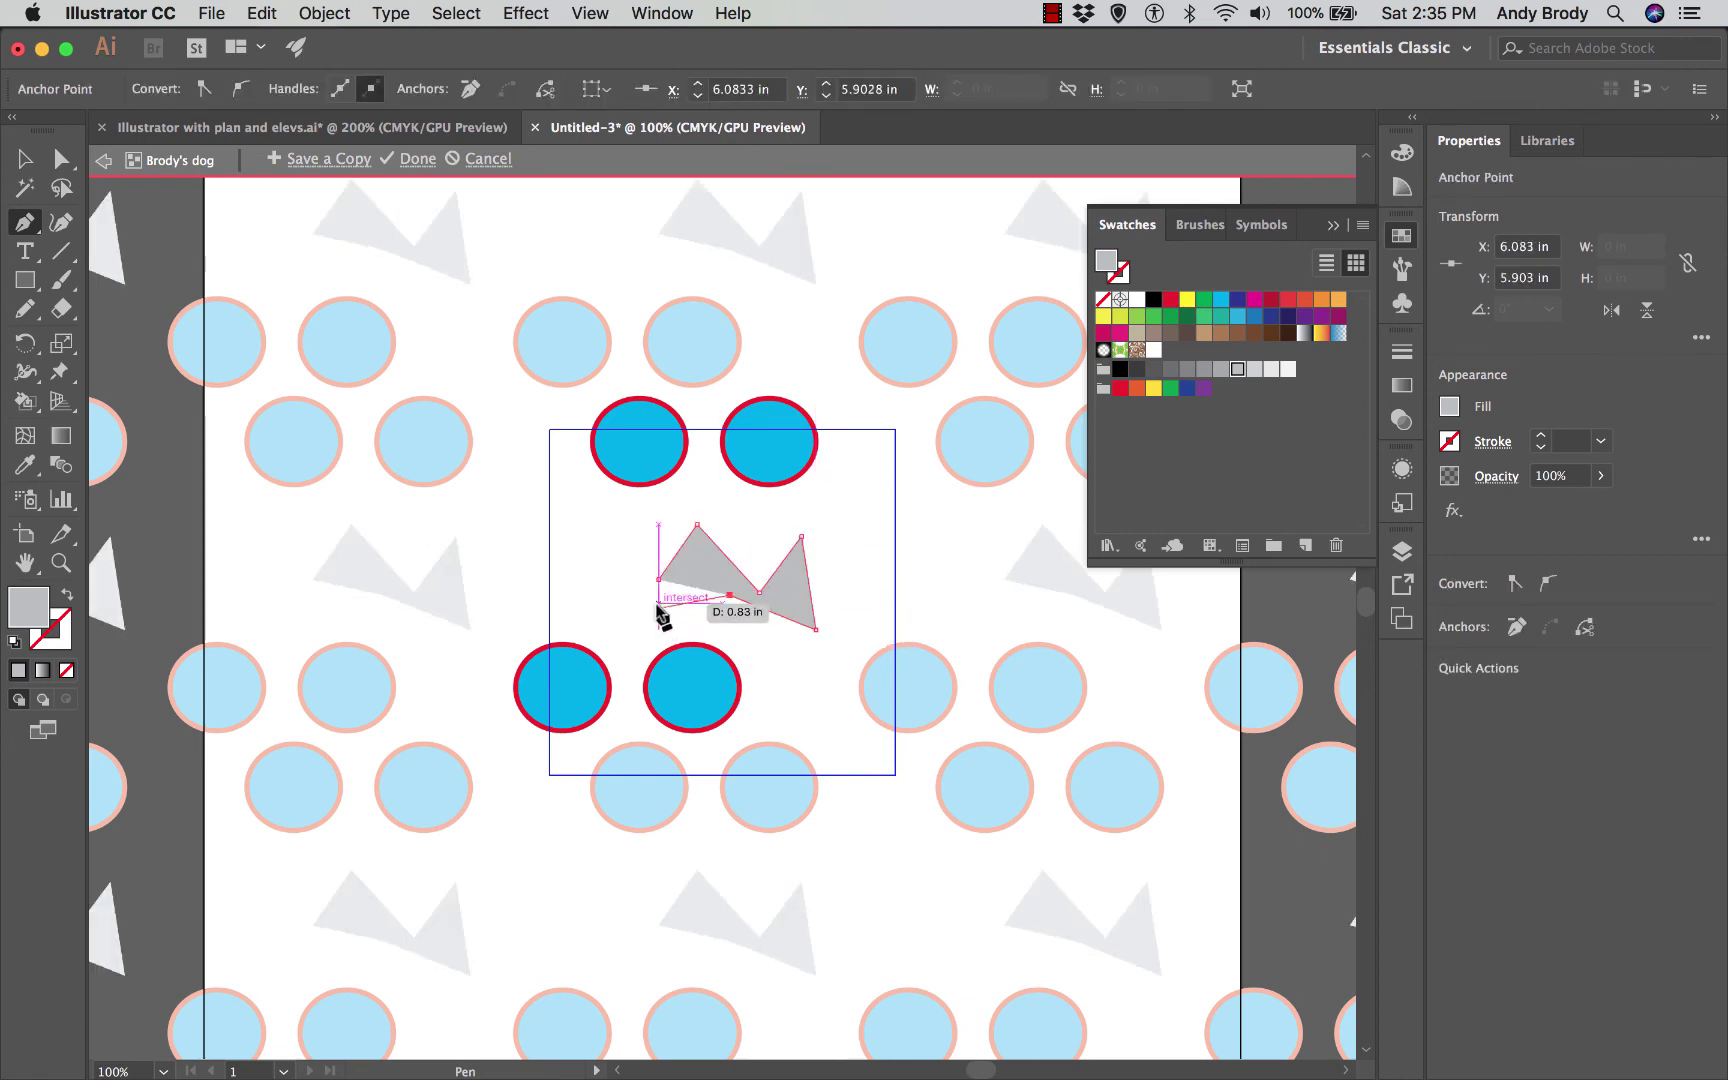
{"action": "left_click", "coordinate": [680, 623]}
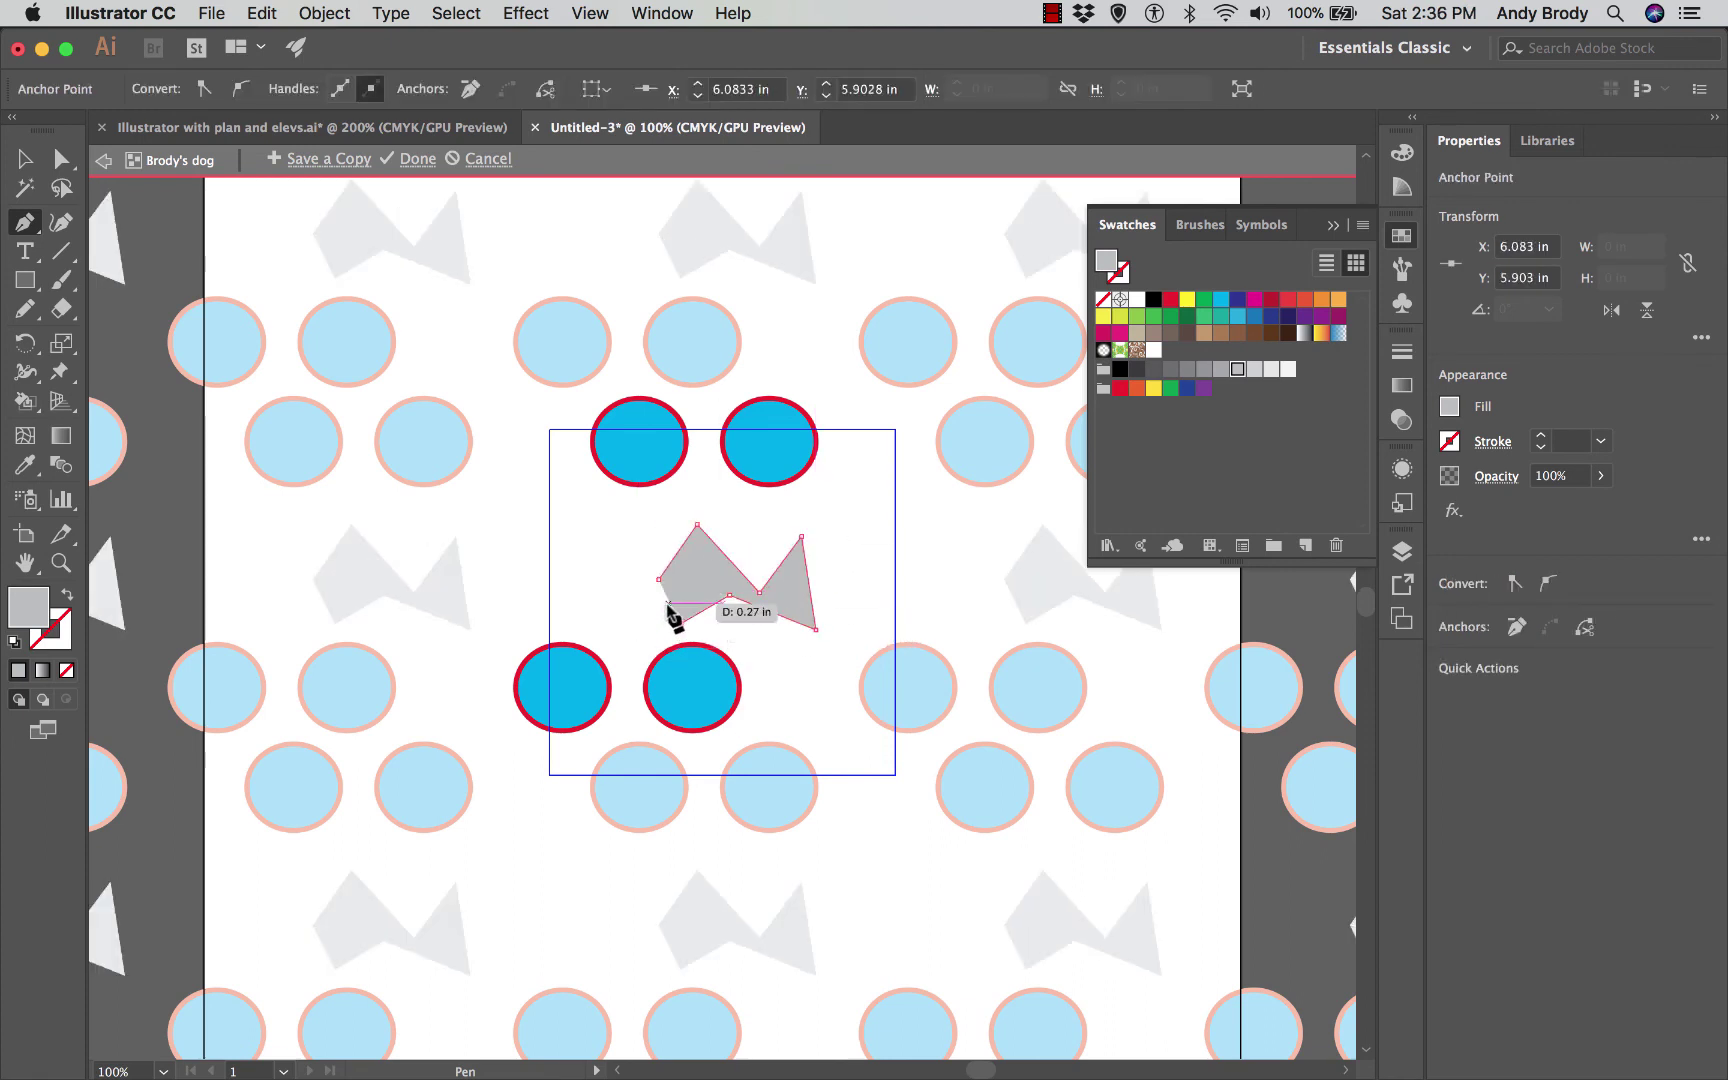
{"action": "left_click", "coordinate": [658, 579]}
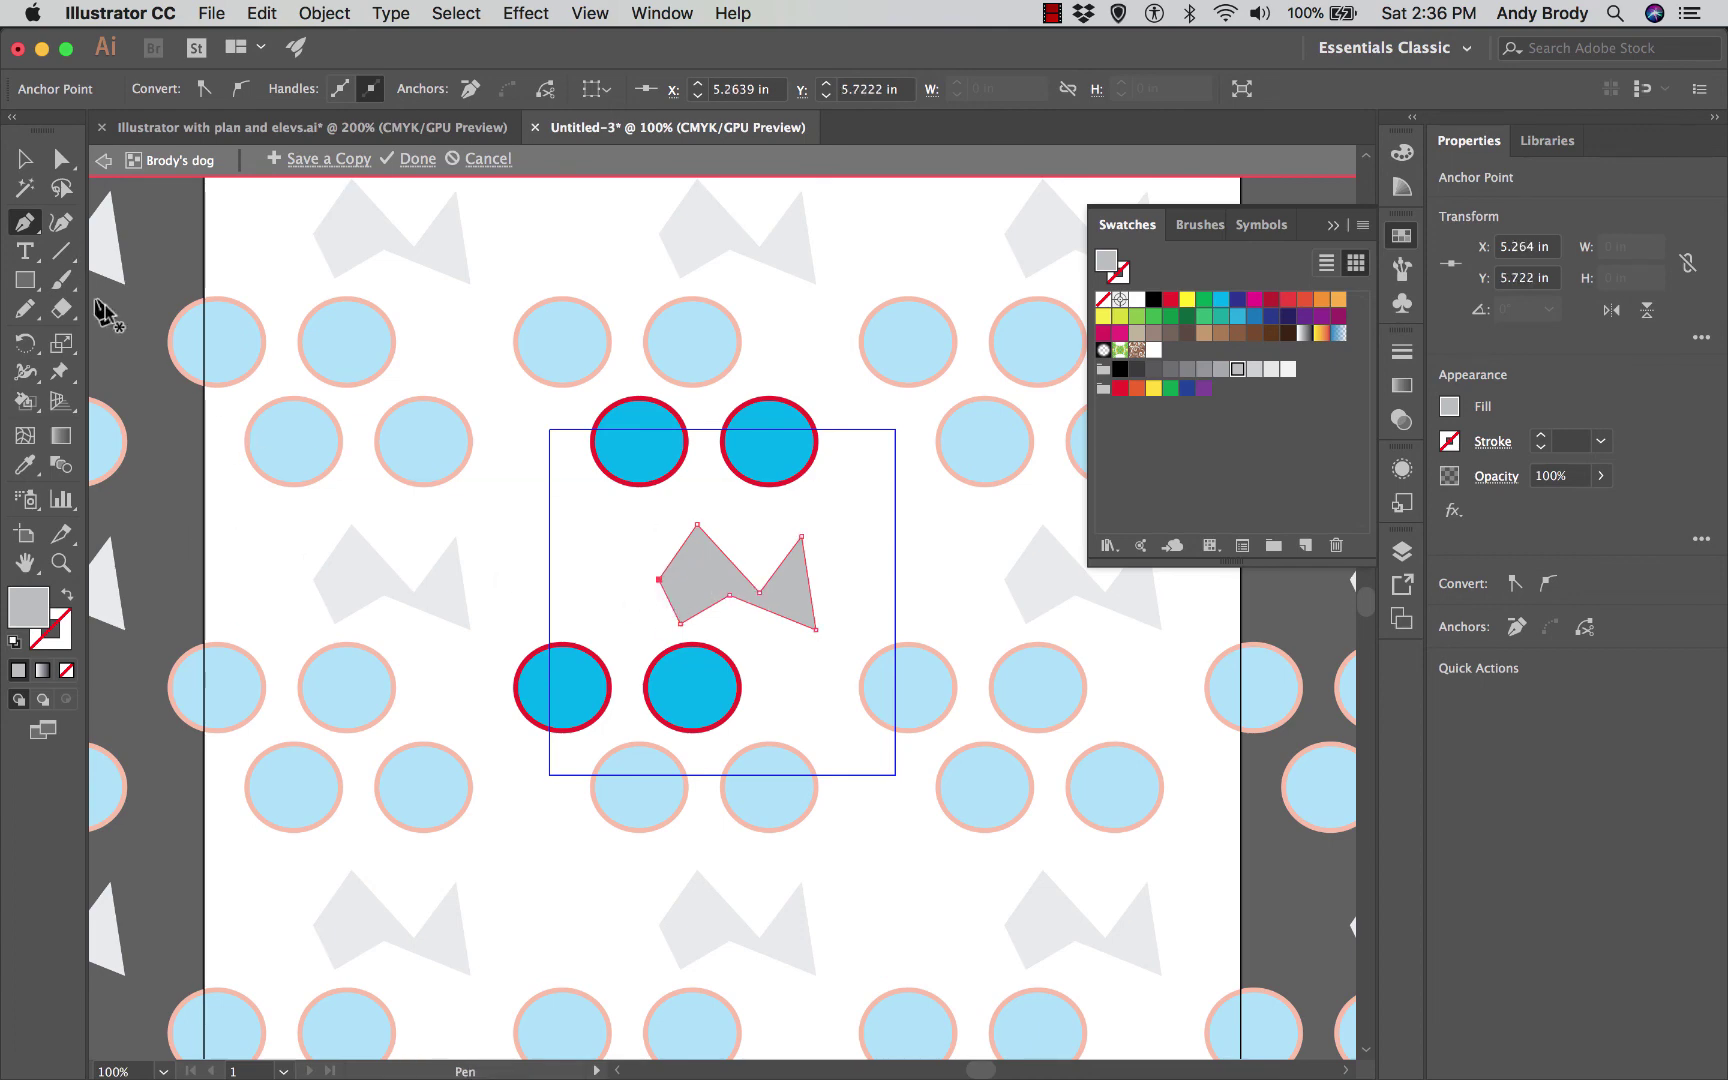
Step: Move the gray jagged shape up so it slightly overlaps the upper pair of blue ellipses, and deselect it
{"action": "left_click", "coordinate": [25, 158]}
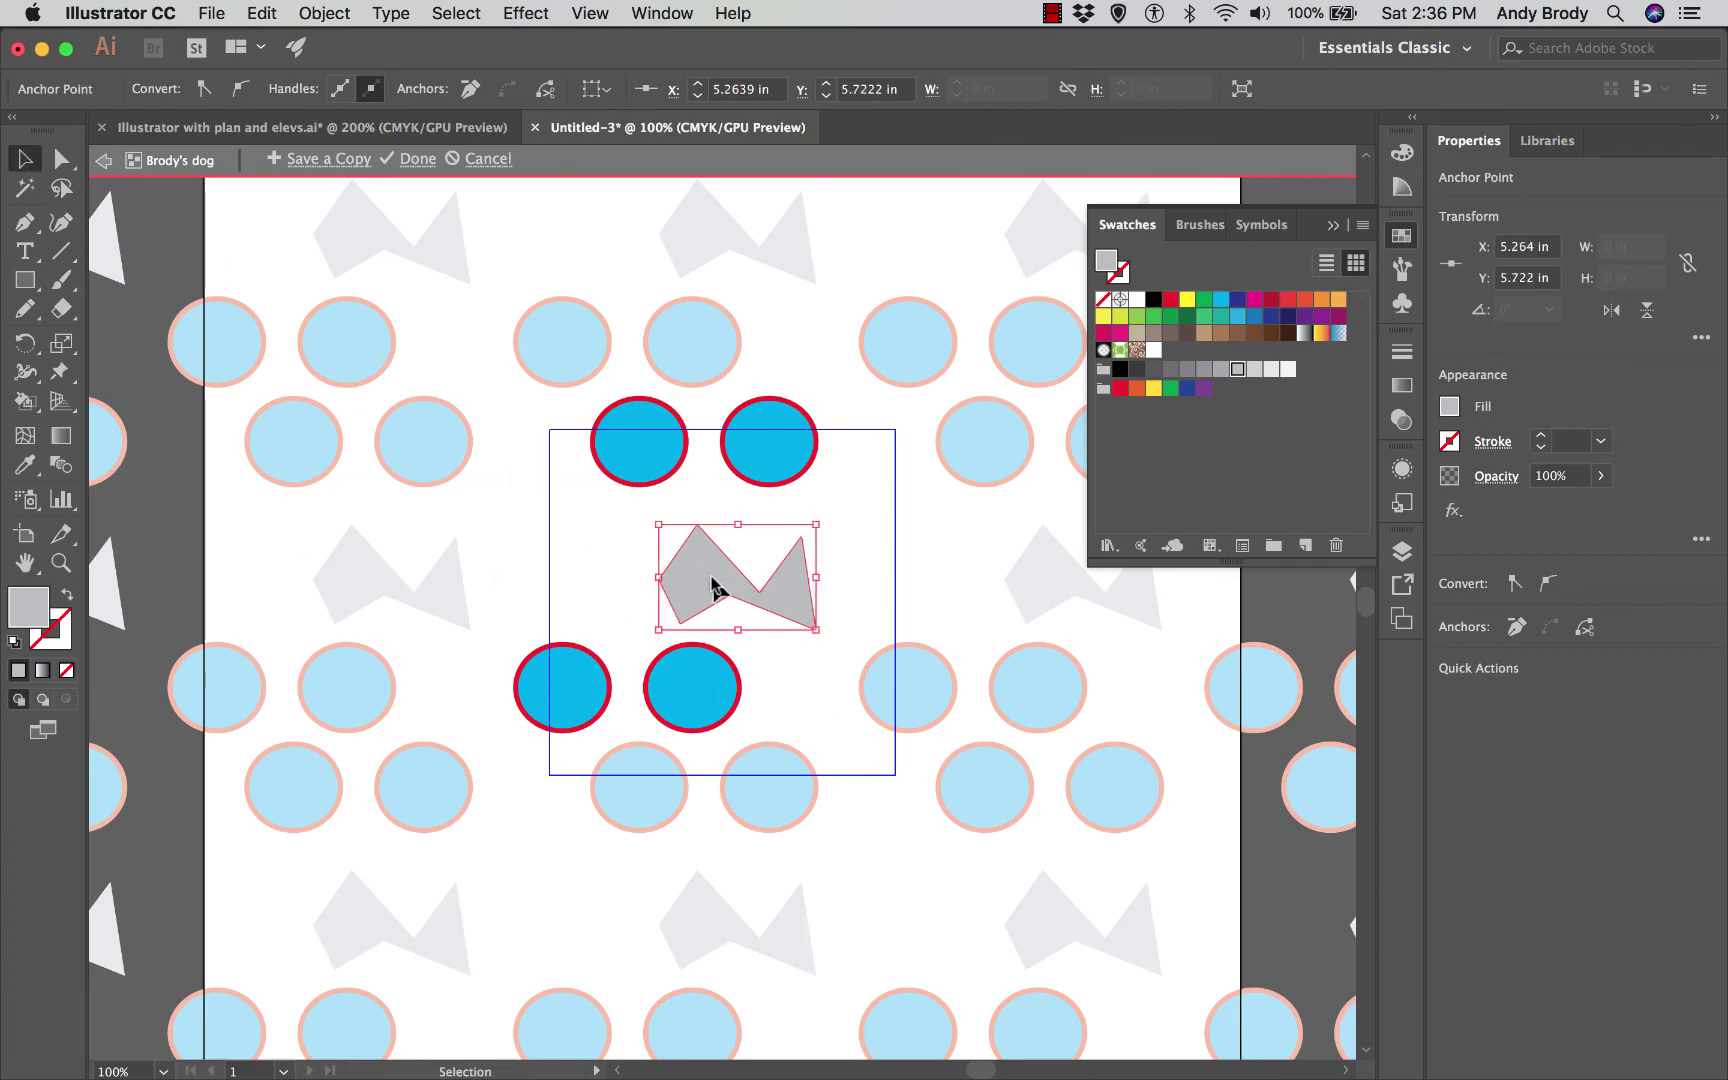
{"action": "left_click_drag", "start_coordinate": [713, 590], "coordinate": [746, 546]}
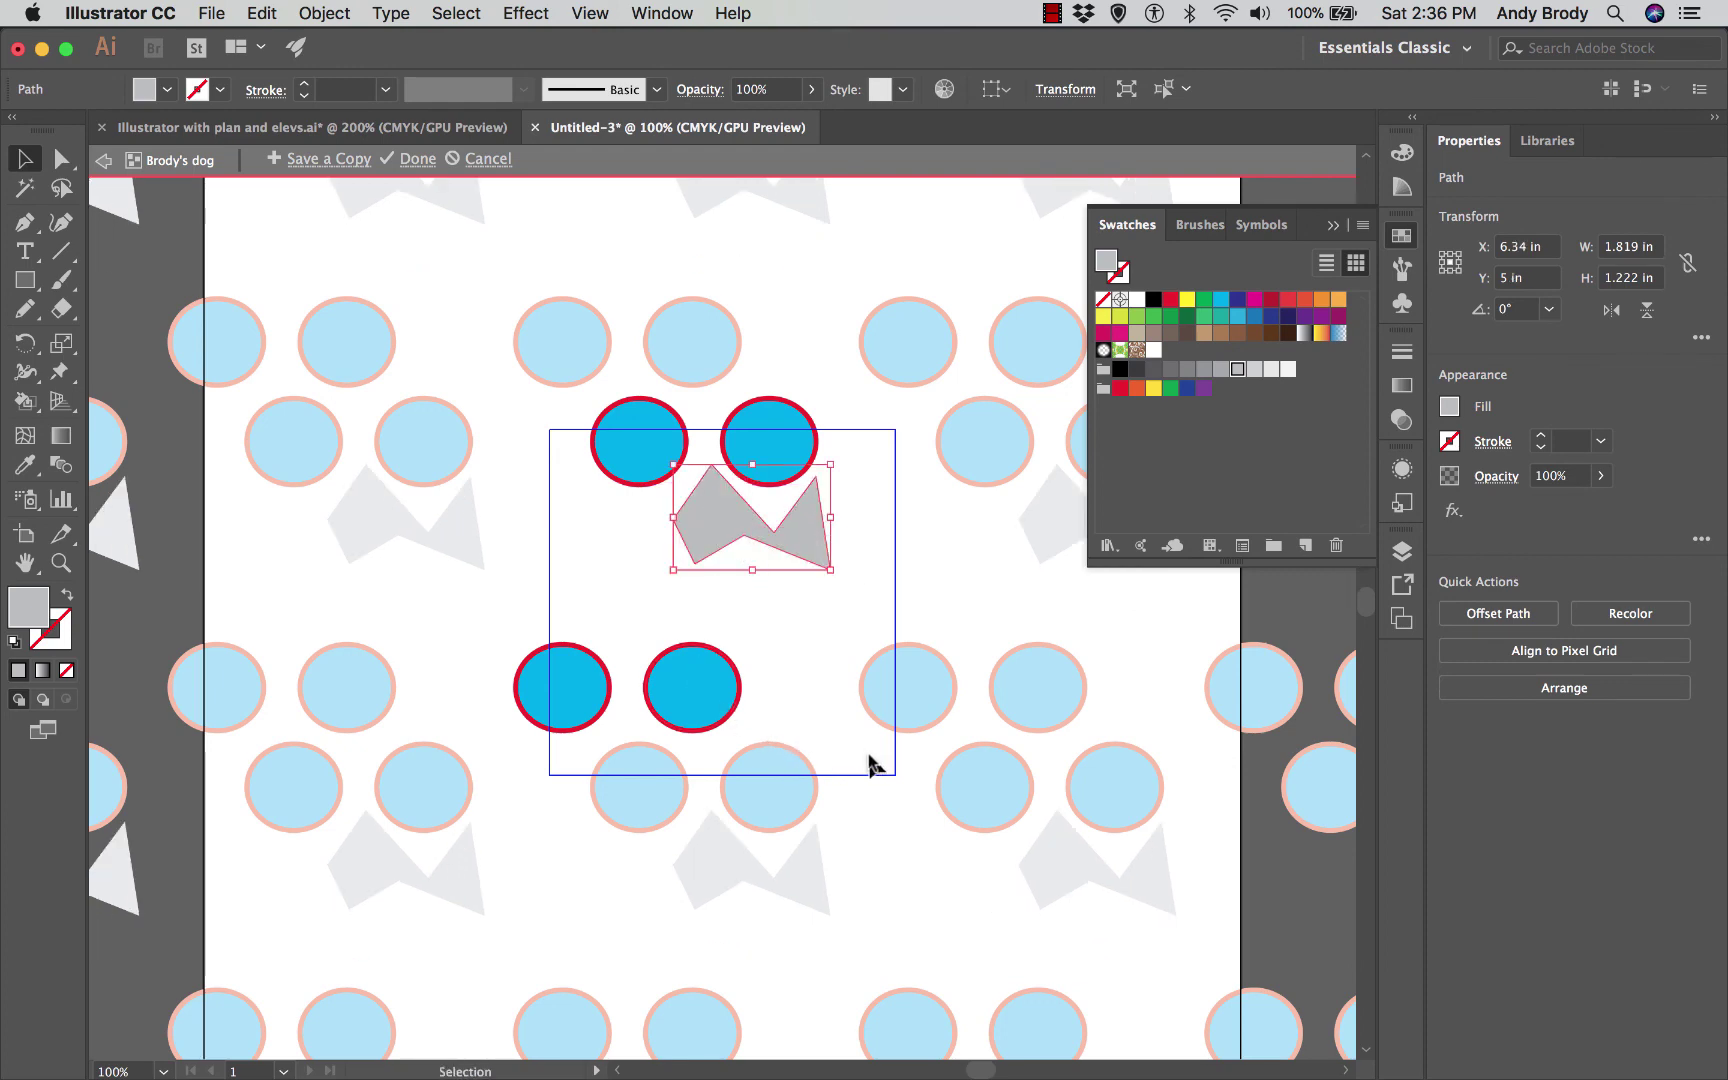
{"action": "left_click", "coordinate": [609, 544]}
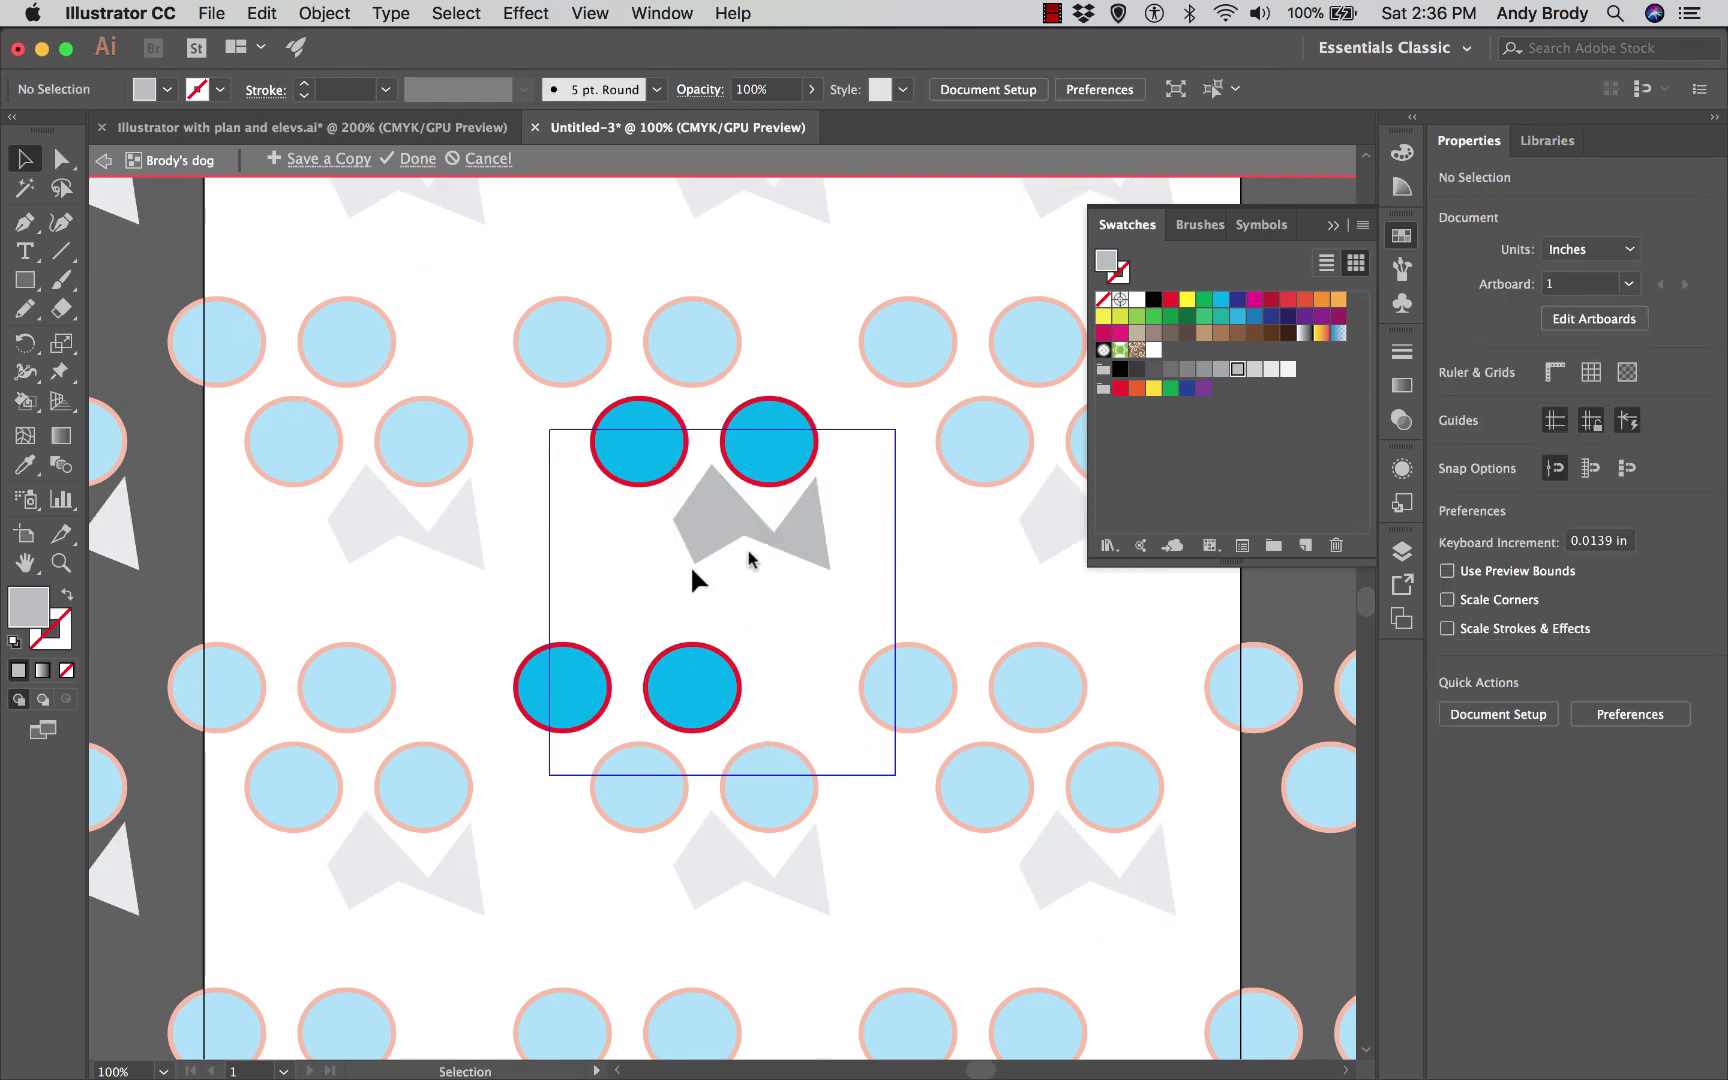
Step: Place the image vector_vs_raster.jpg over the gray jagged shape inside the tile, about 3.5 by 1.76 in
{"action": "left_click", "coordinate": [207, 13]}
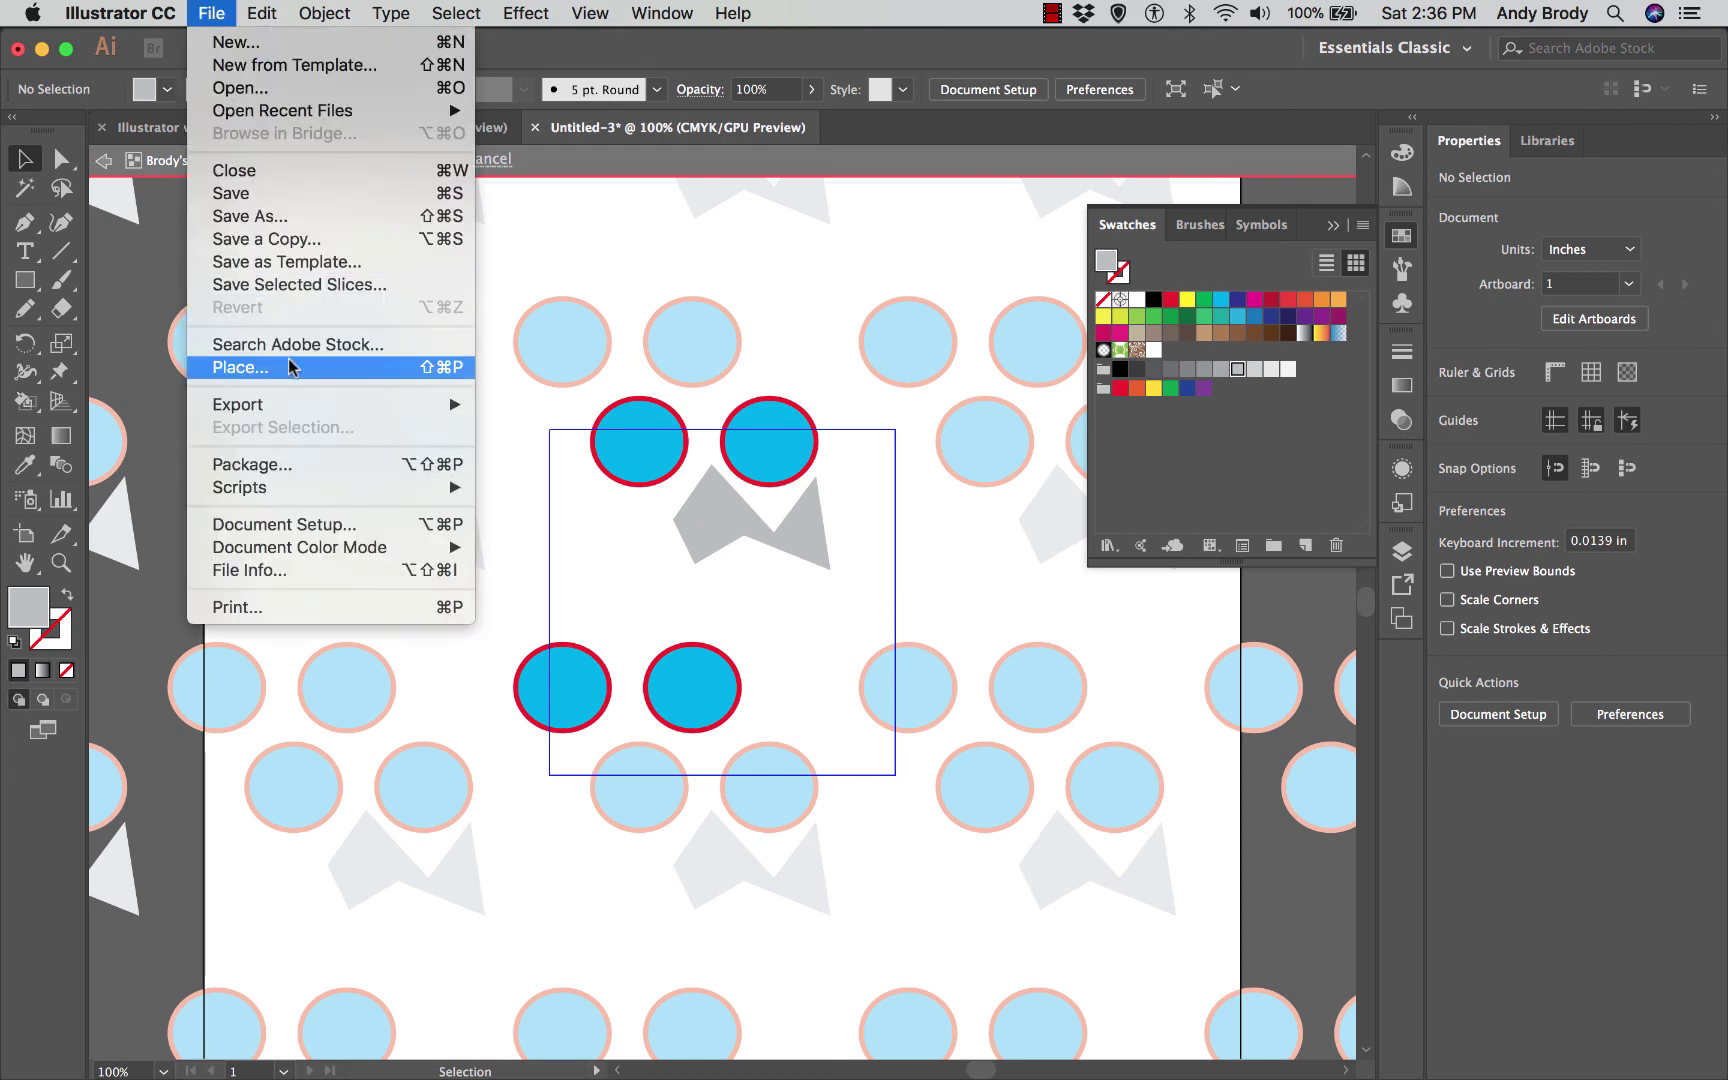
{"action": "left_click", "coordinate": [290, 367]}
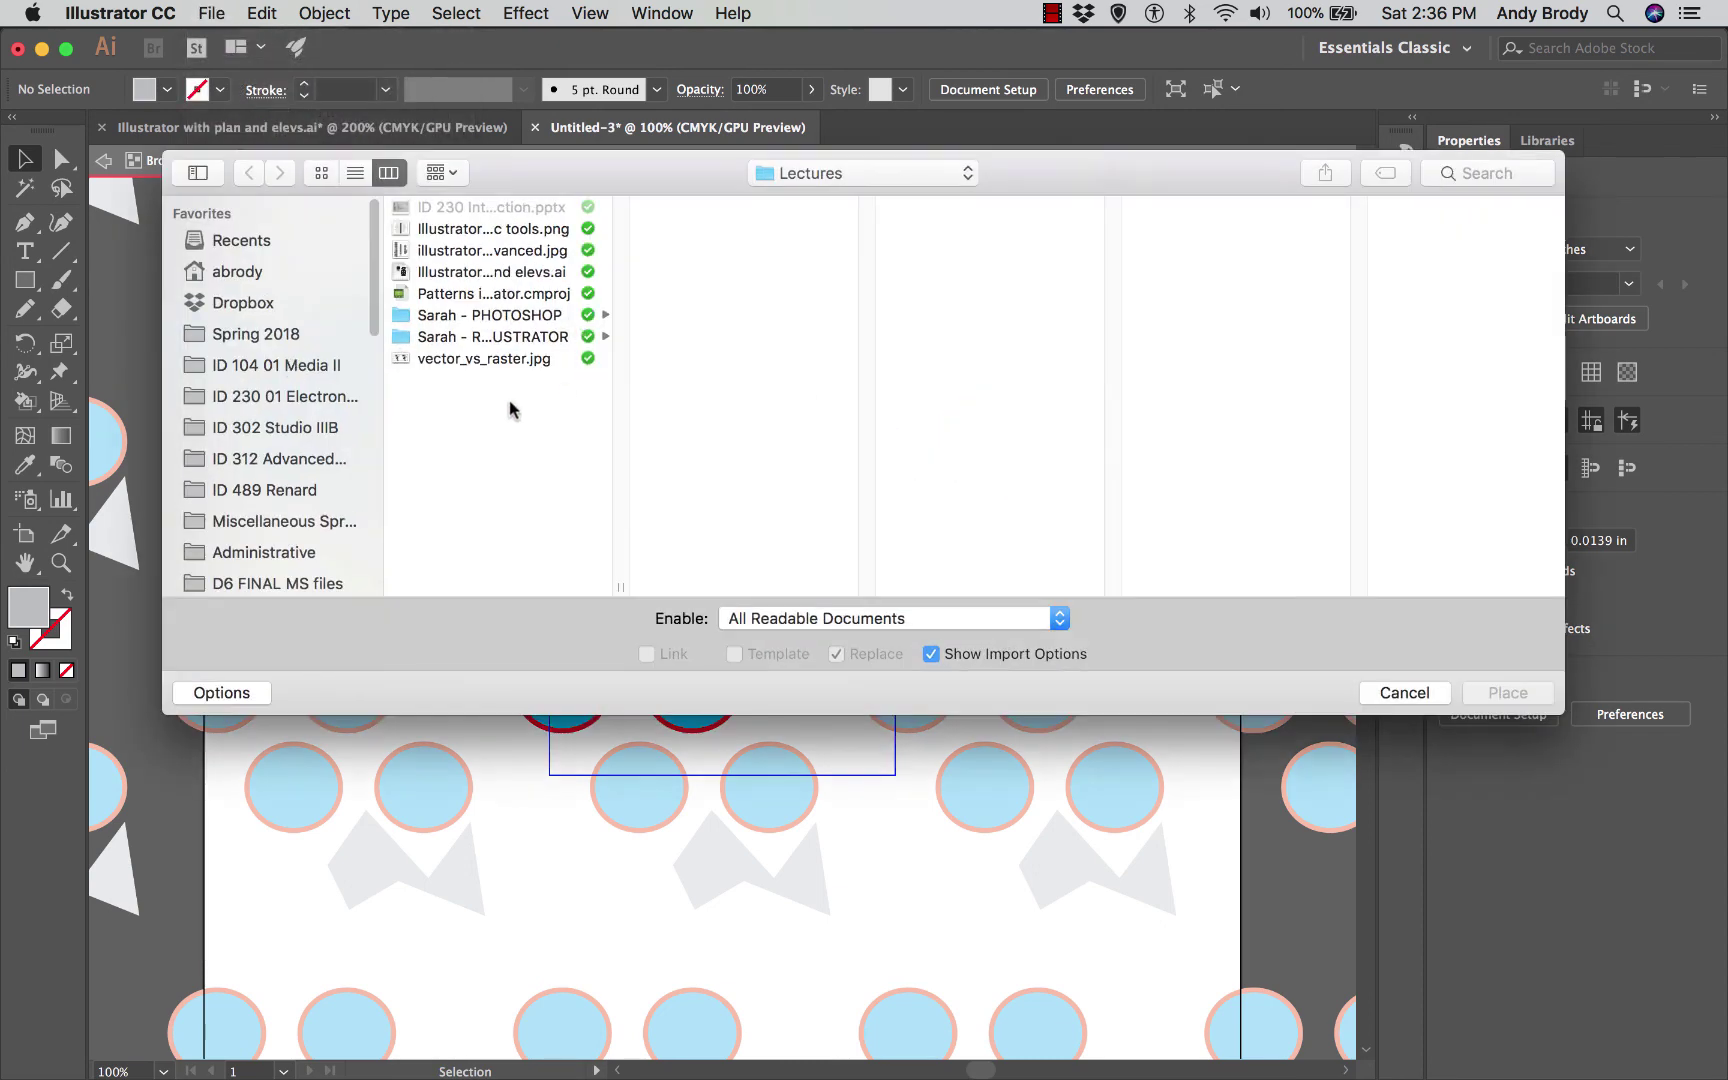
{"action": "left_click", "coordinate": [462, 360]}
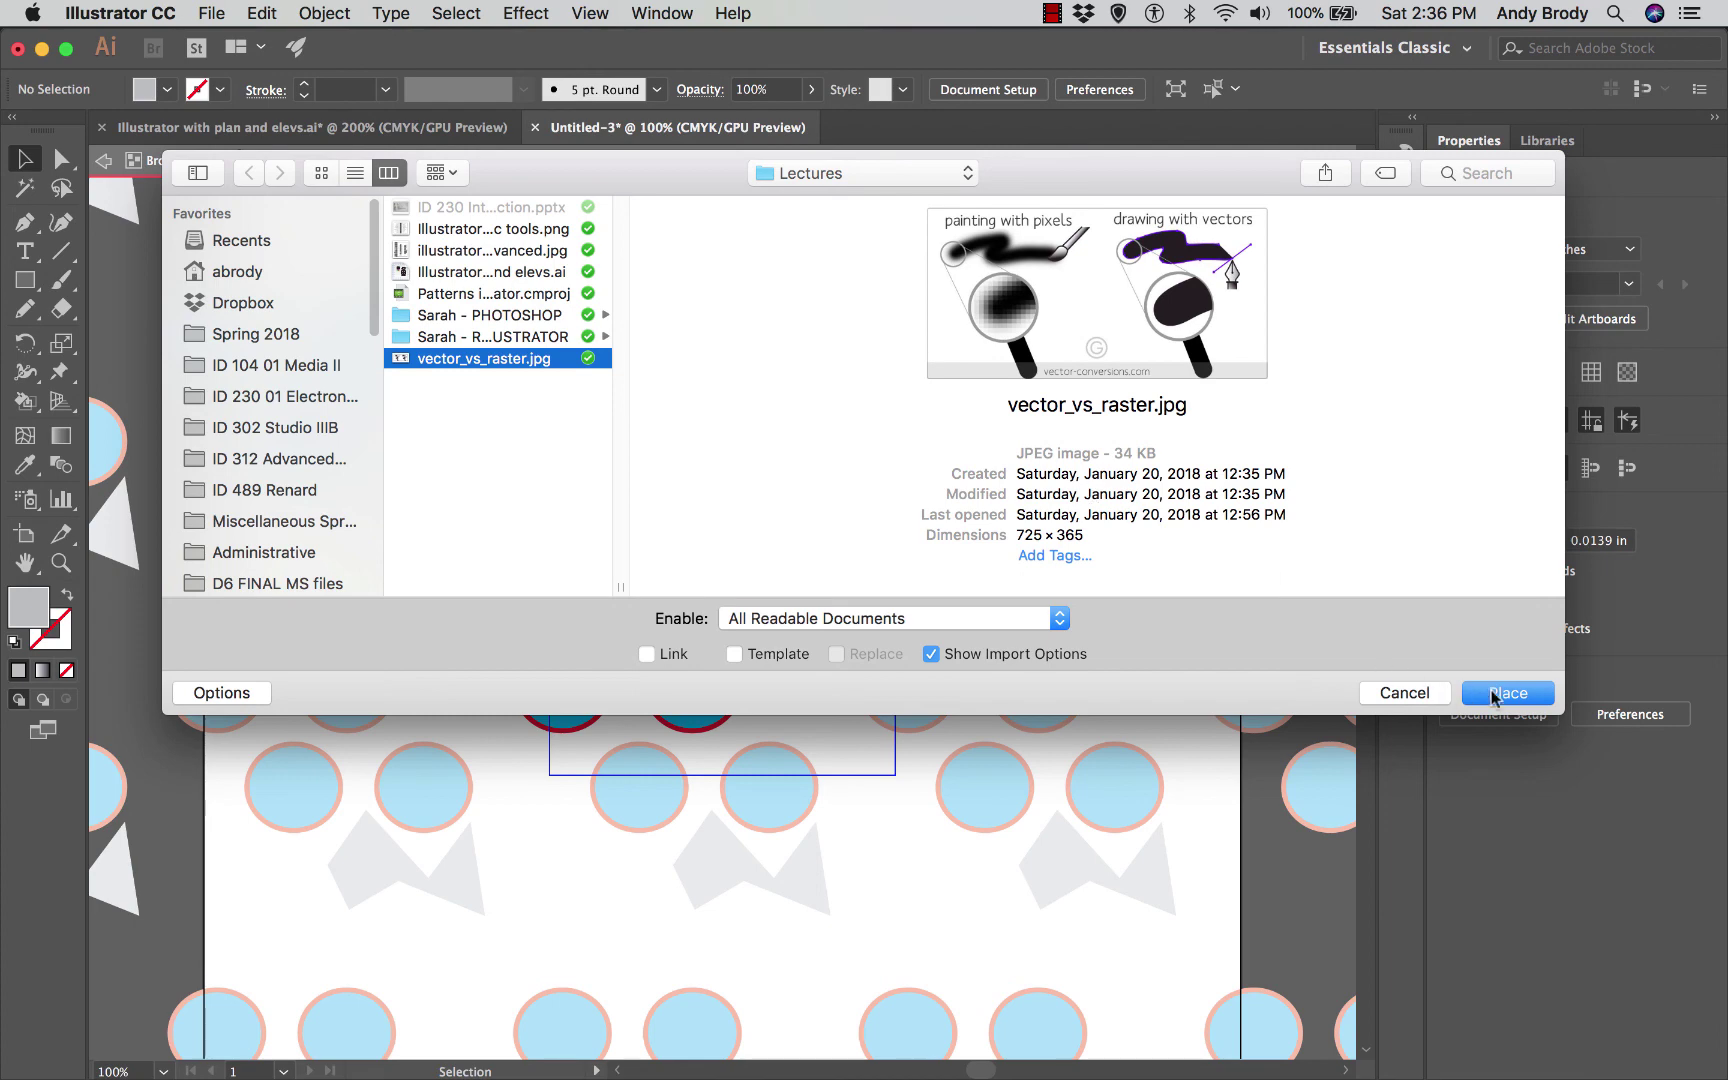
{"action": "left_click", "coordinate": [1510, 693]}
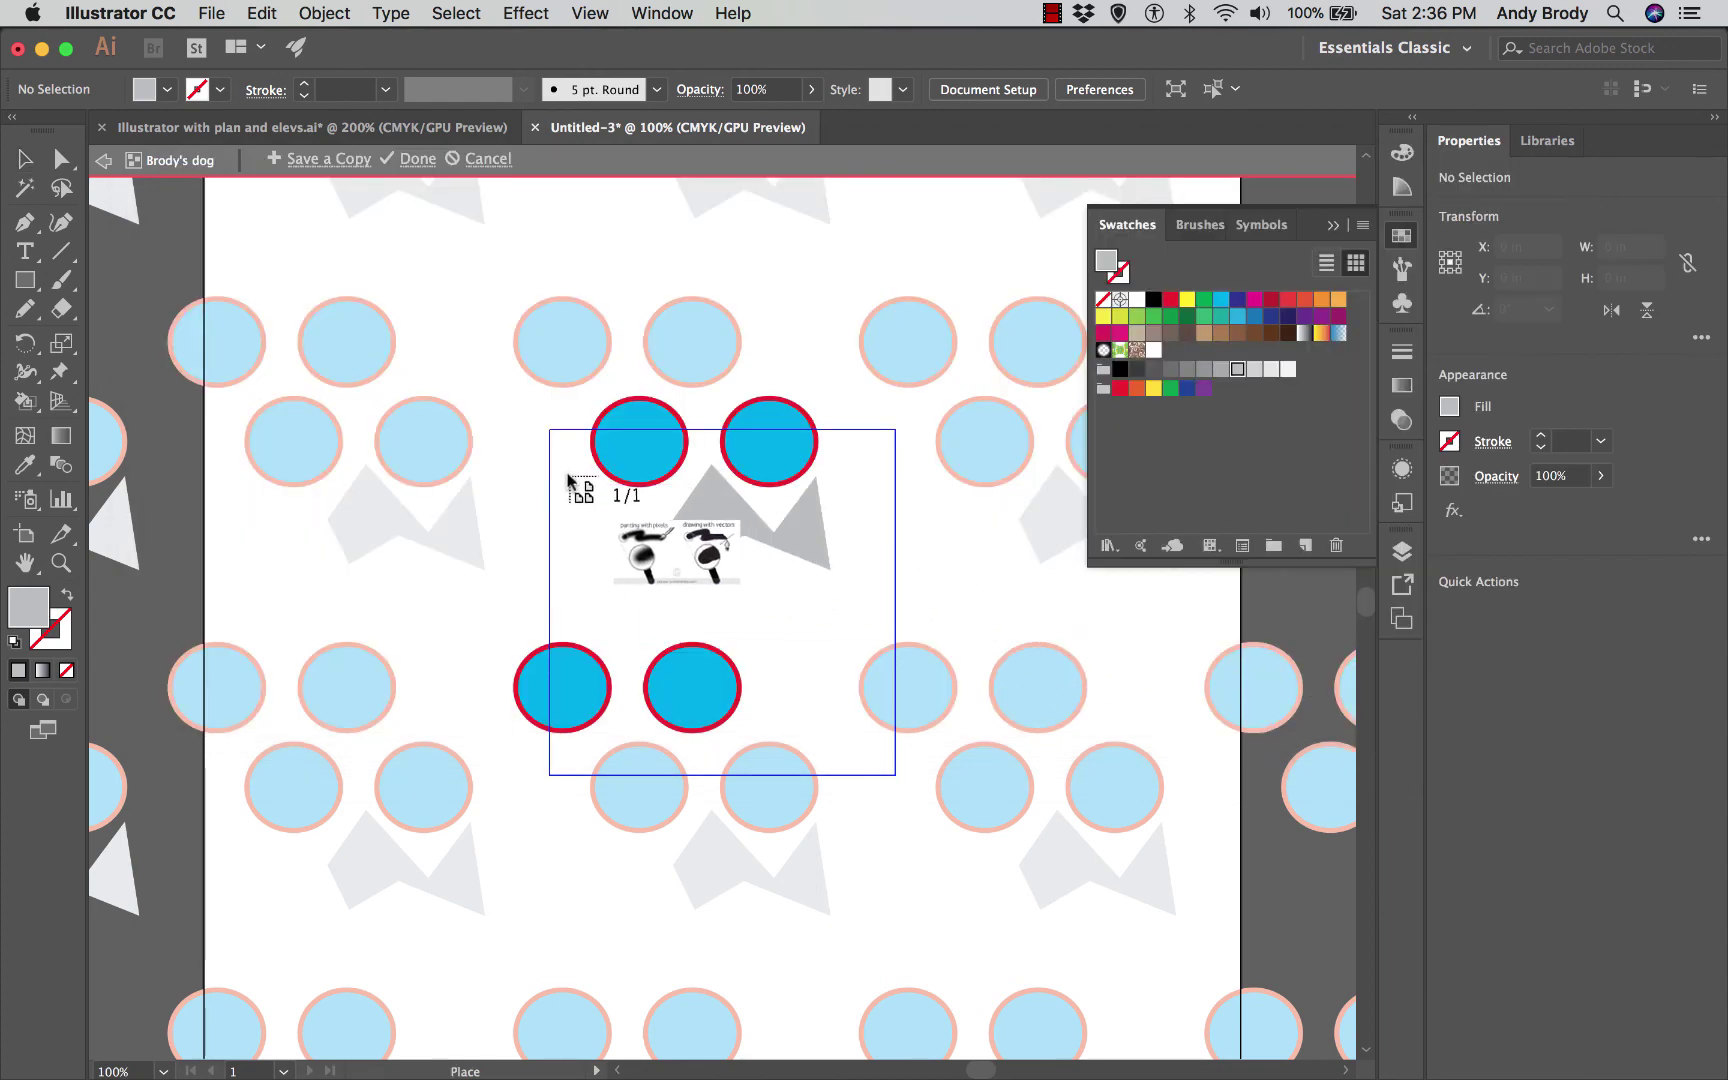
{"action": "left_click_drag", "start_coordinate": [577, 505], "coordinate": [893, 722]}
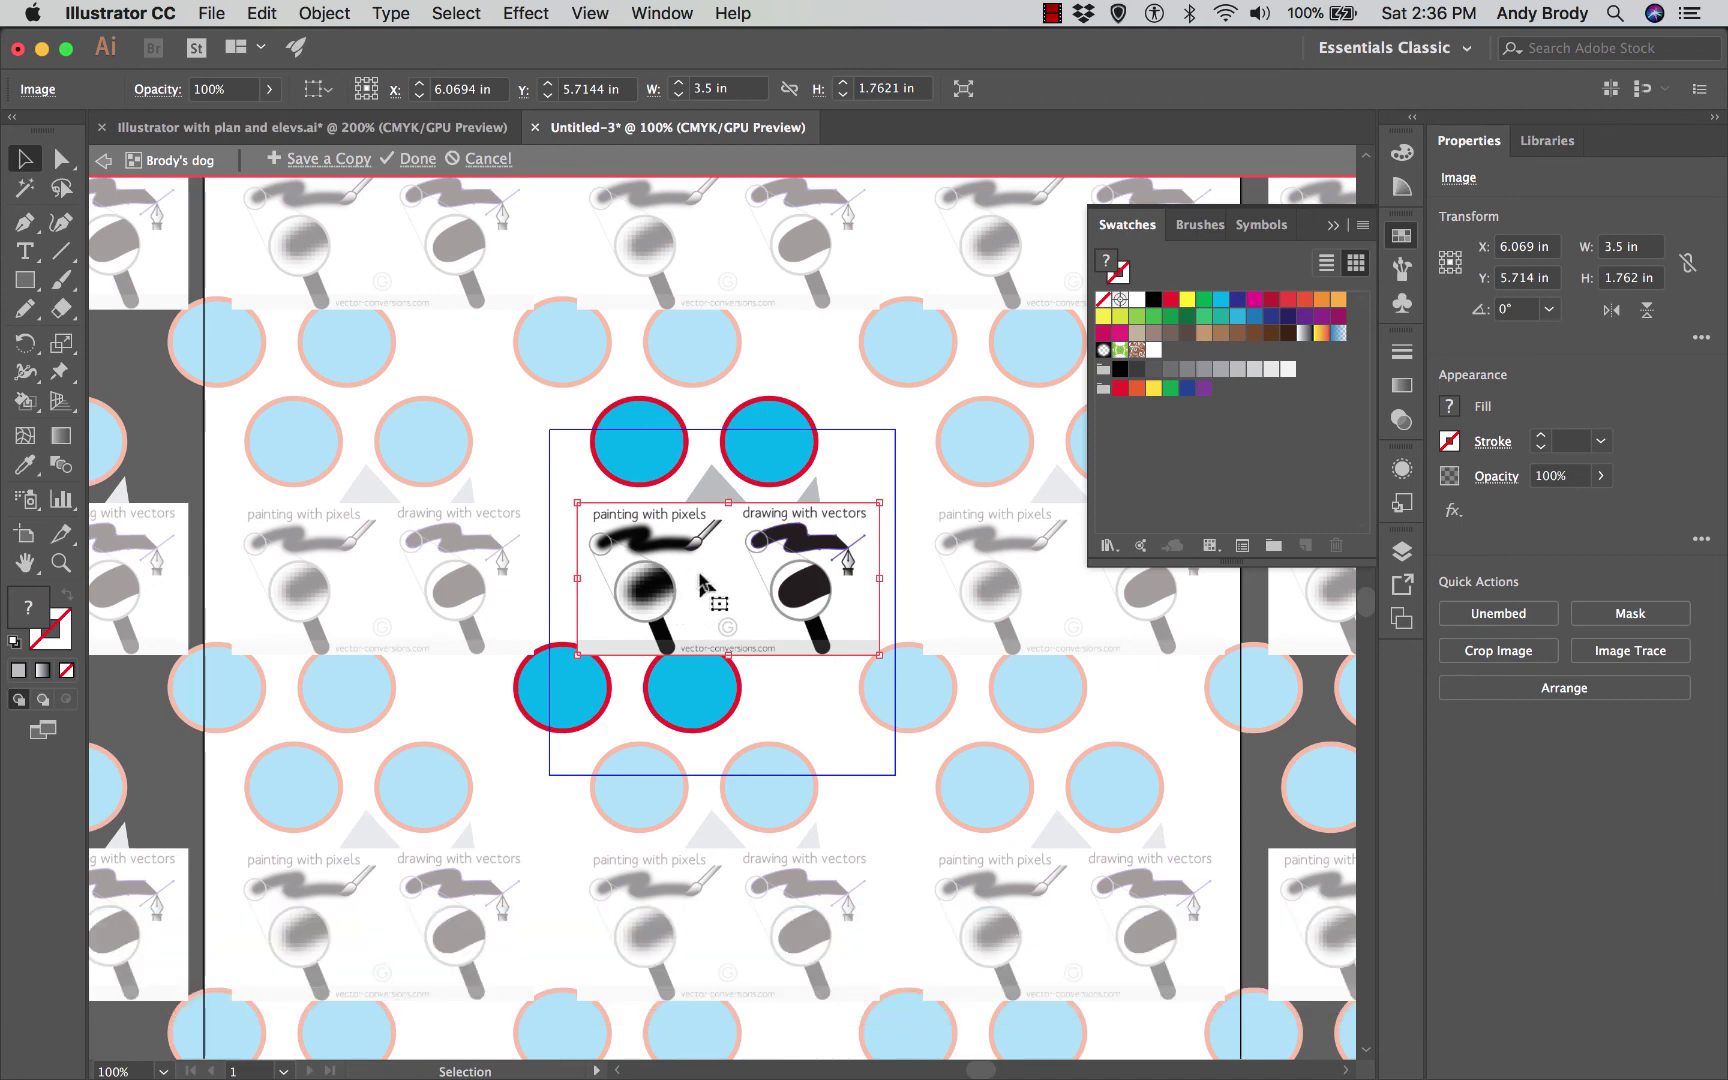
Step: Enlarge the placed image to about 4.26 by 2.51 in so it crosses the tile's edge, and delete it
{"action": "left_click_drag", "start_coordinate": [879, 655], "coordinate": [952, 735]}
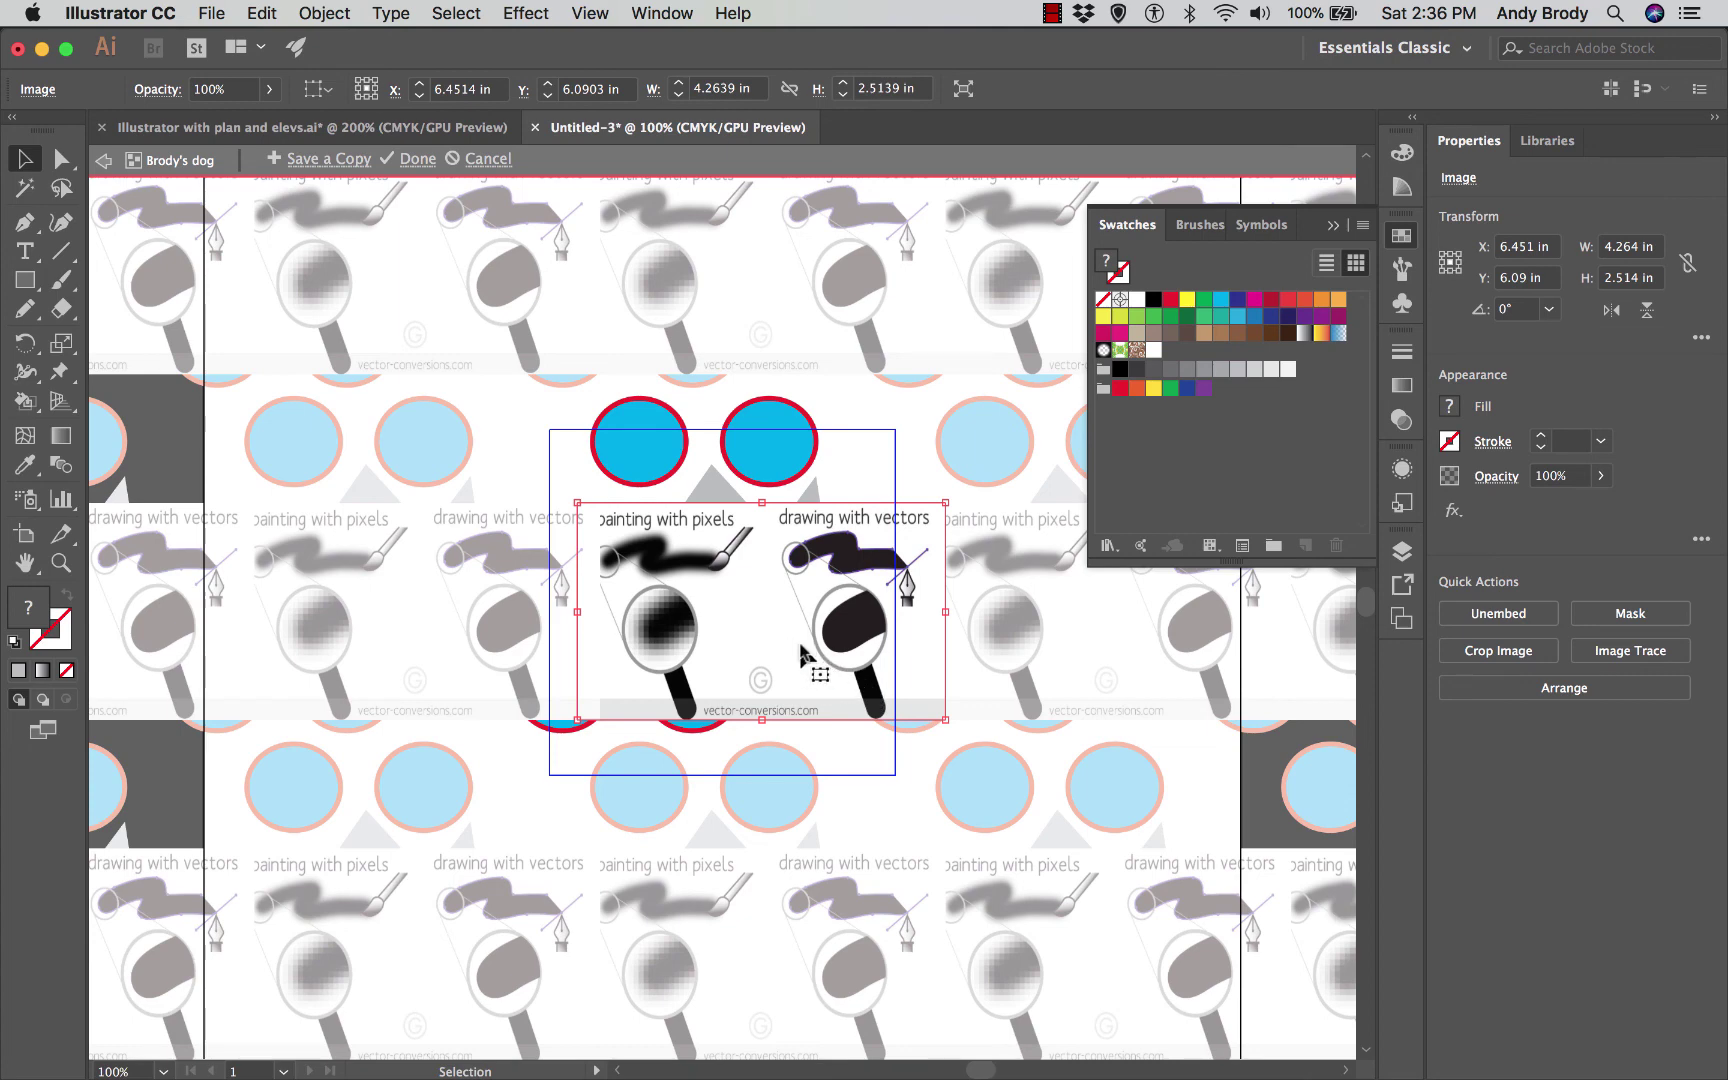
{"action": "key", "text": "Delete"}
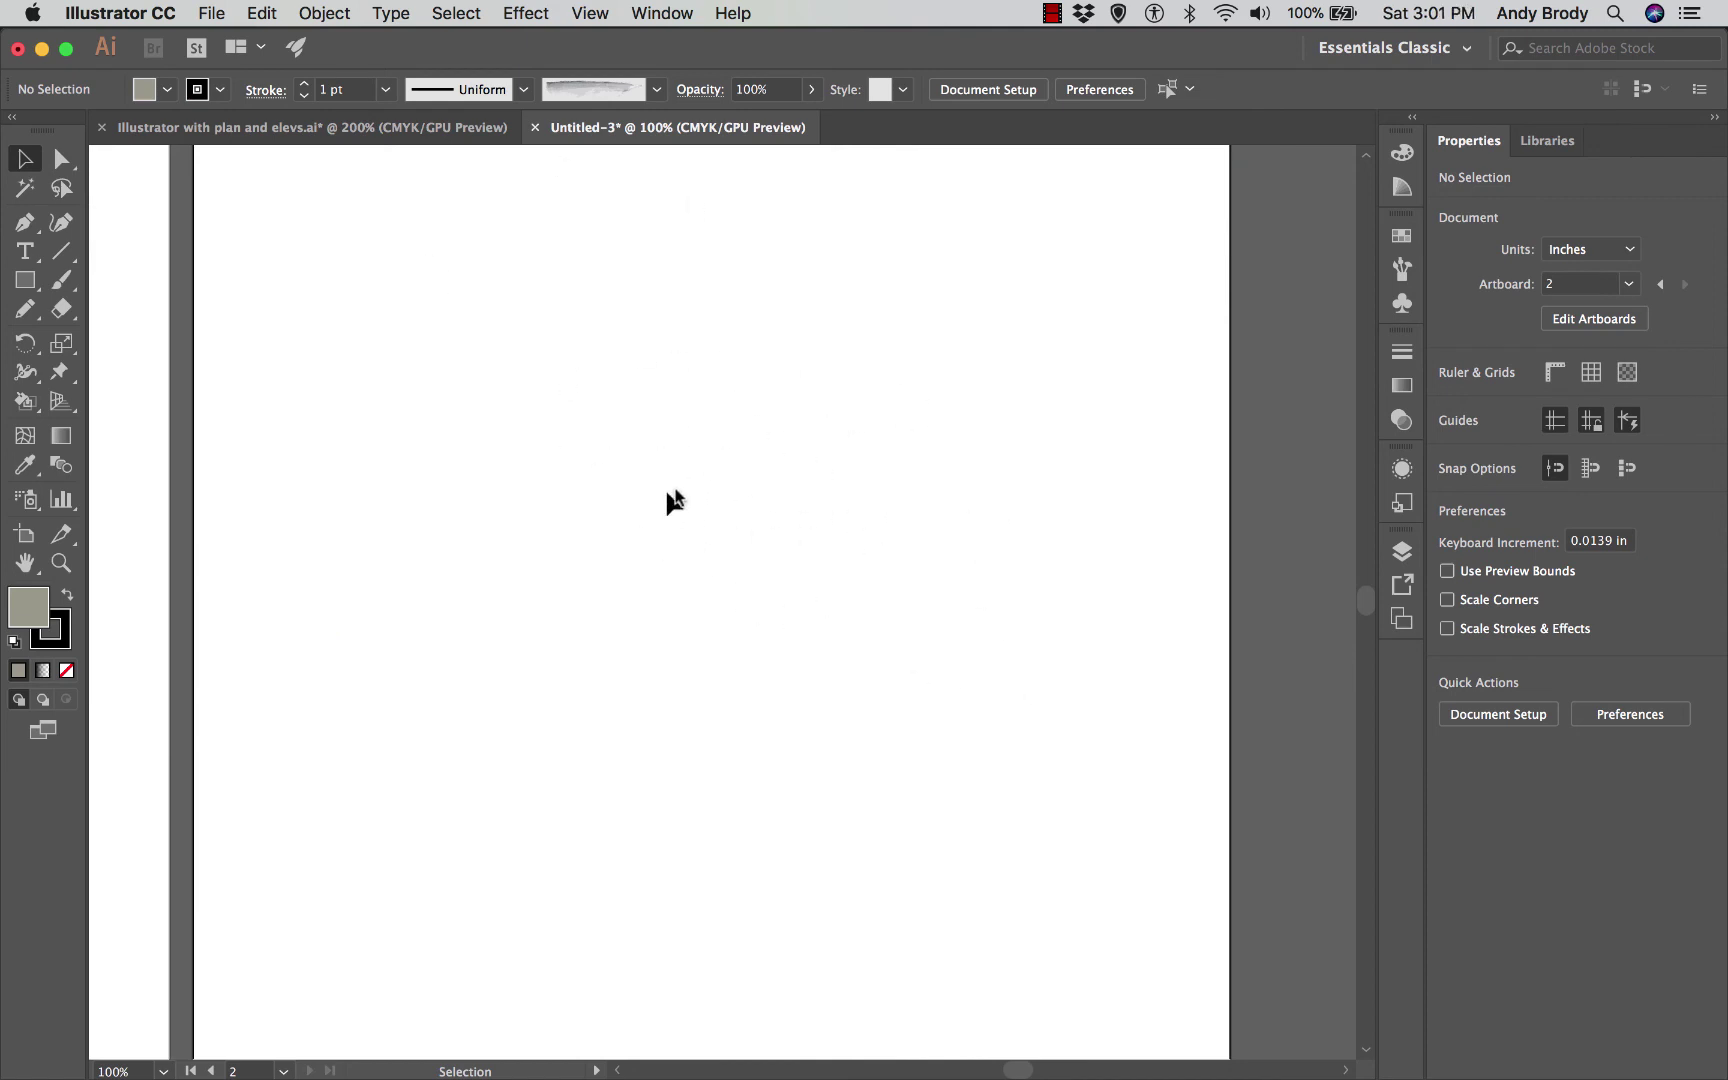
Step: Draw a 4 by 4 in square near the upper-left corner of the second artboard
{"action": "left_click", "coordinate": [167, 88]}
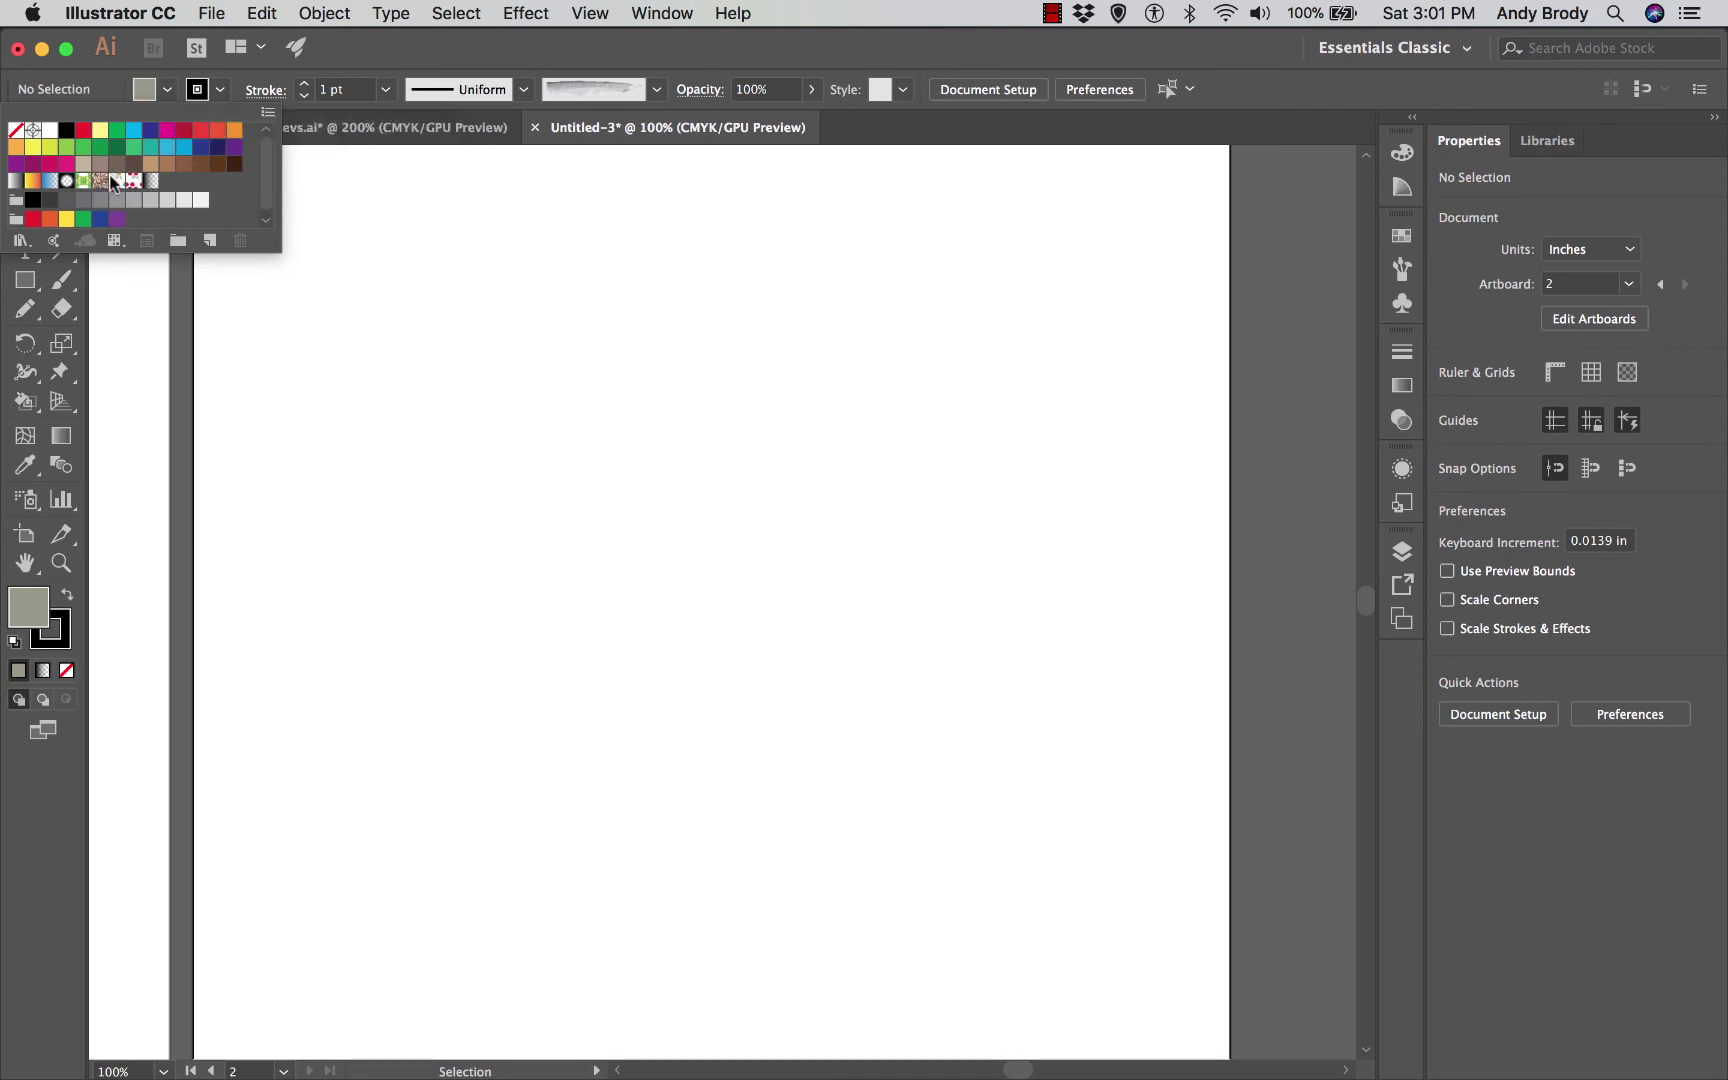
{"action": "left_click", "coordinate": [411, 252]}
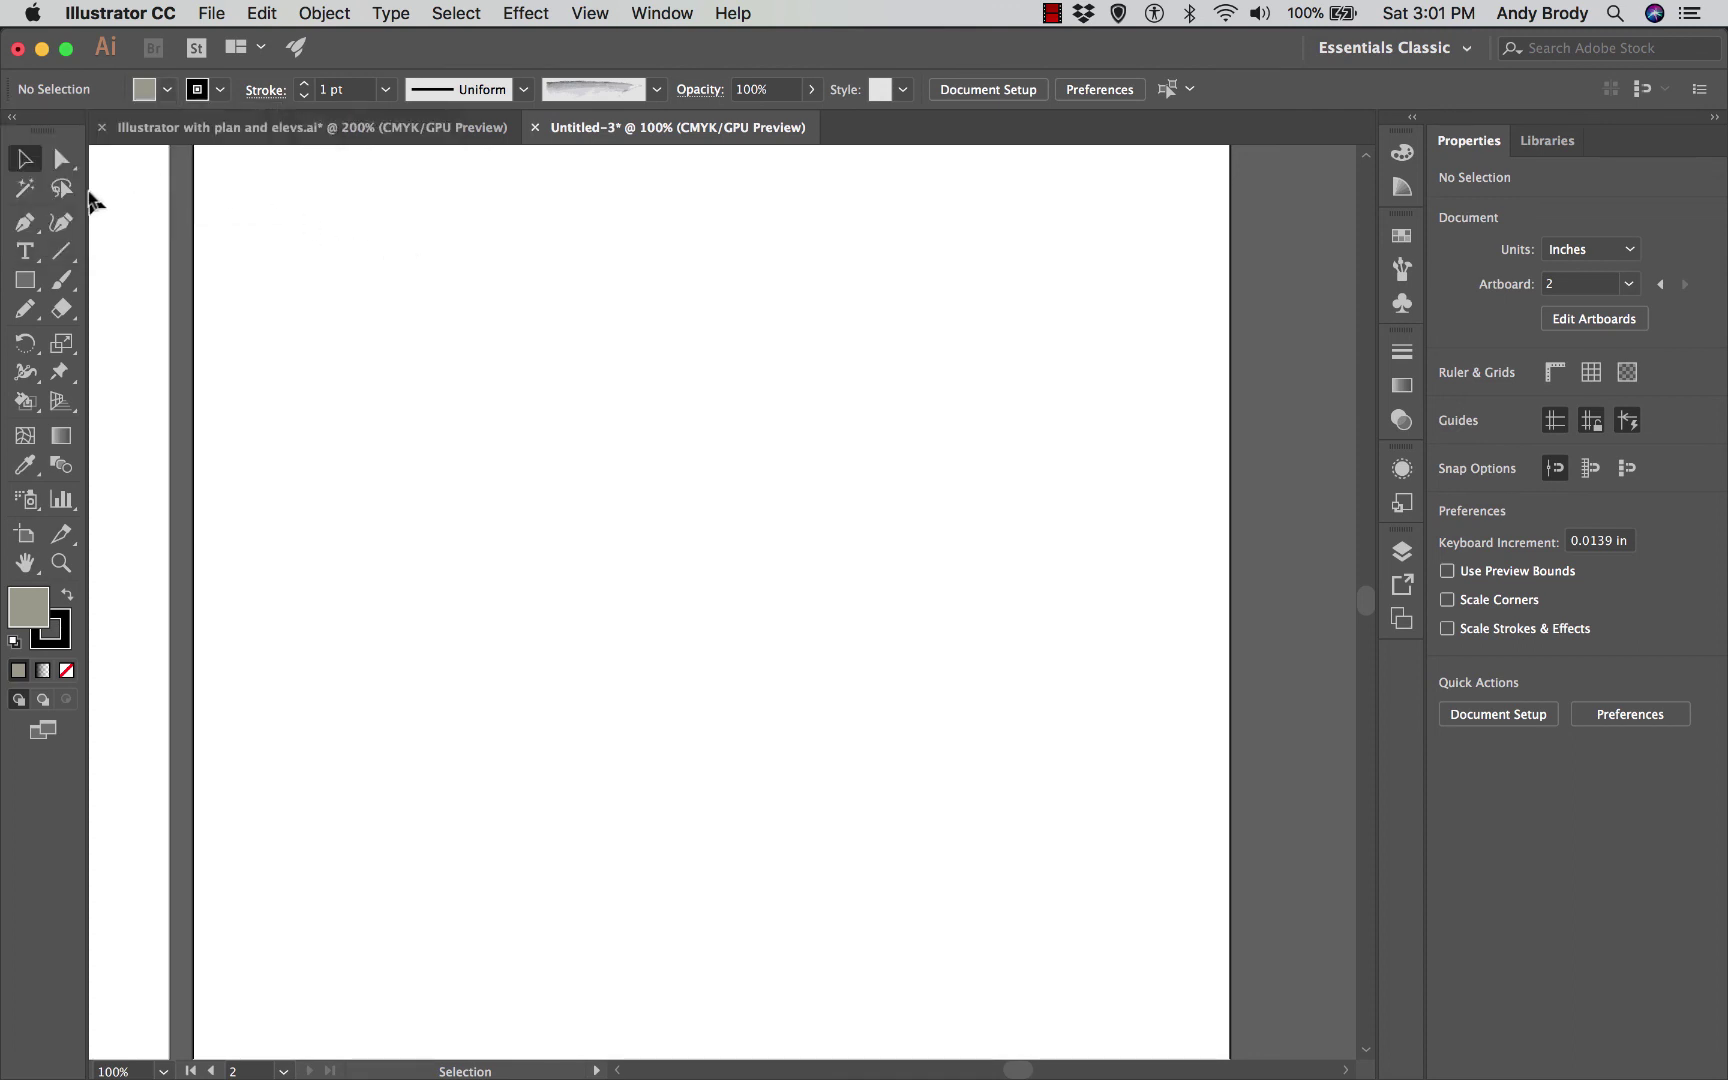
{"action": "left_click", "coordinate": [25, 282]}
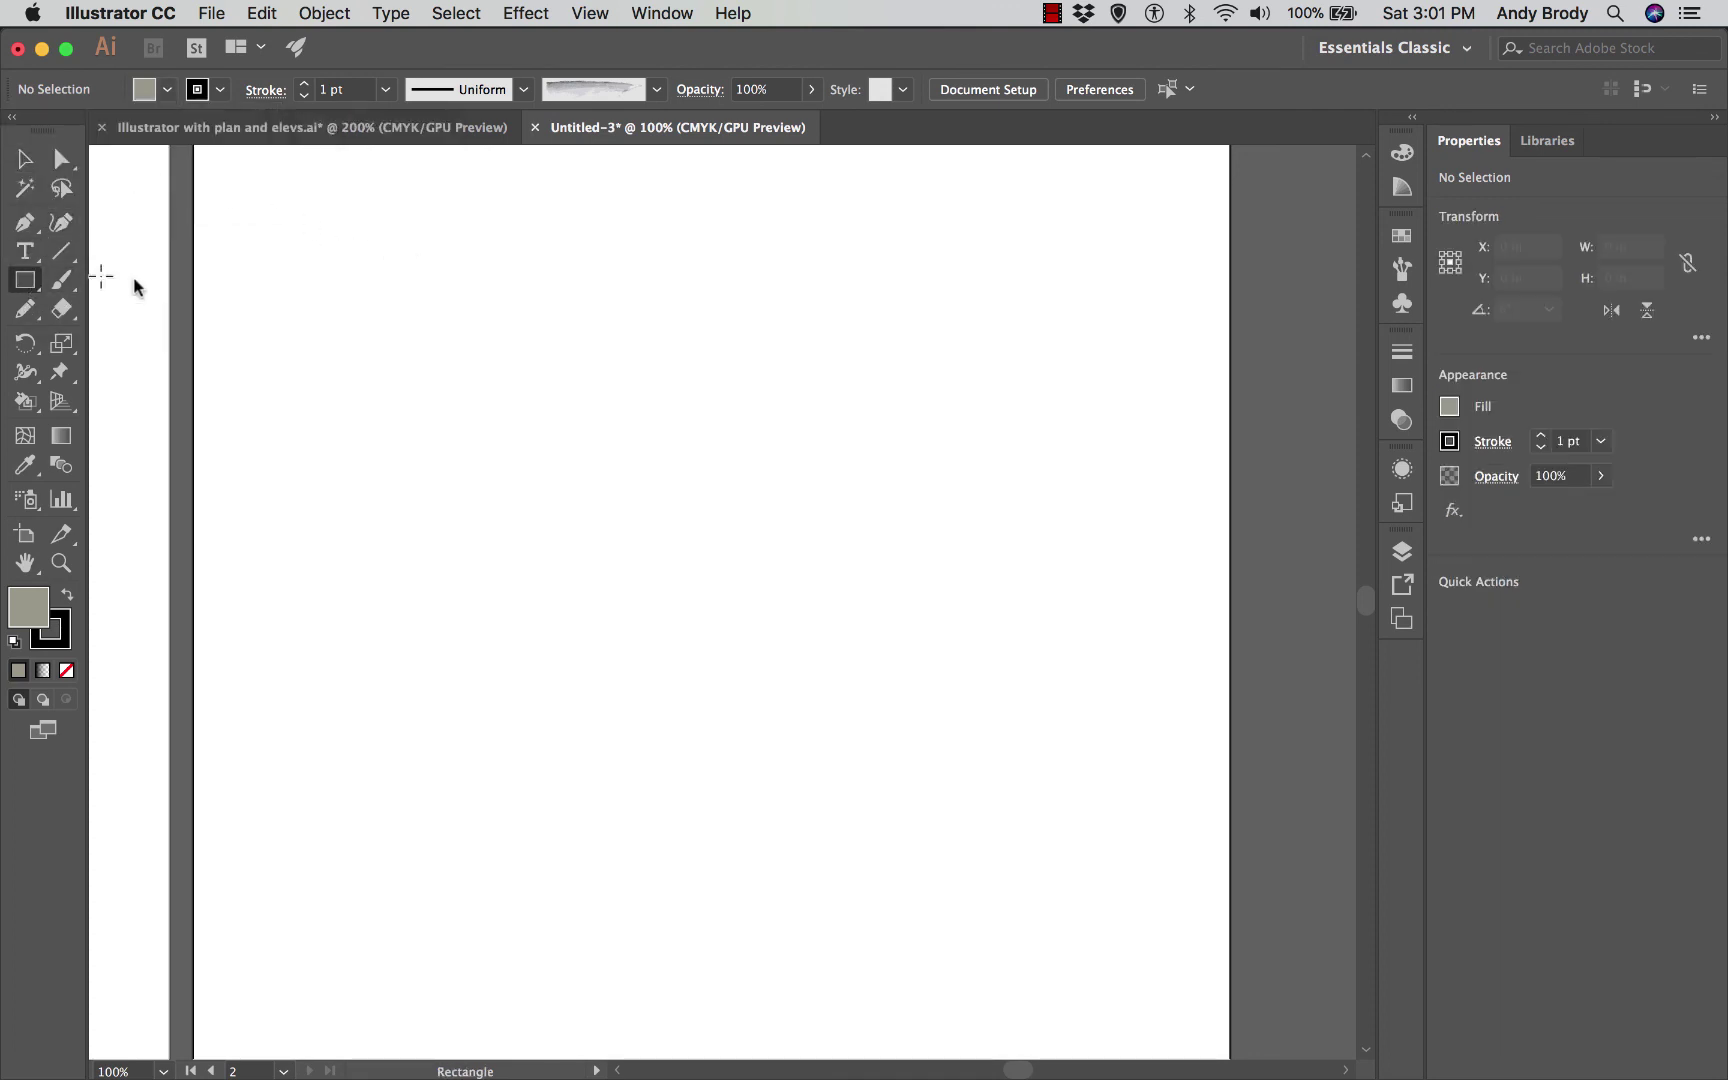
{"action": "left_click", "coordinate": [278, 213]}
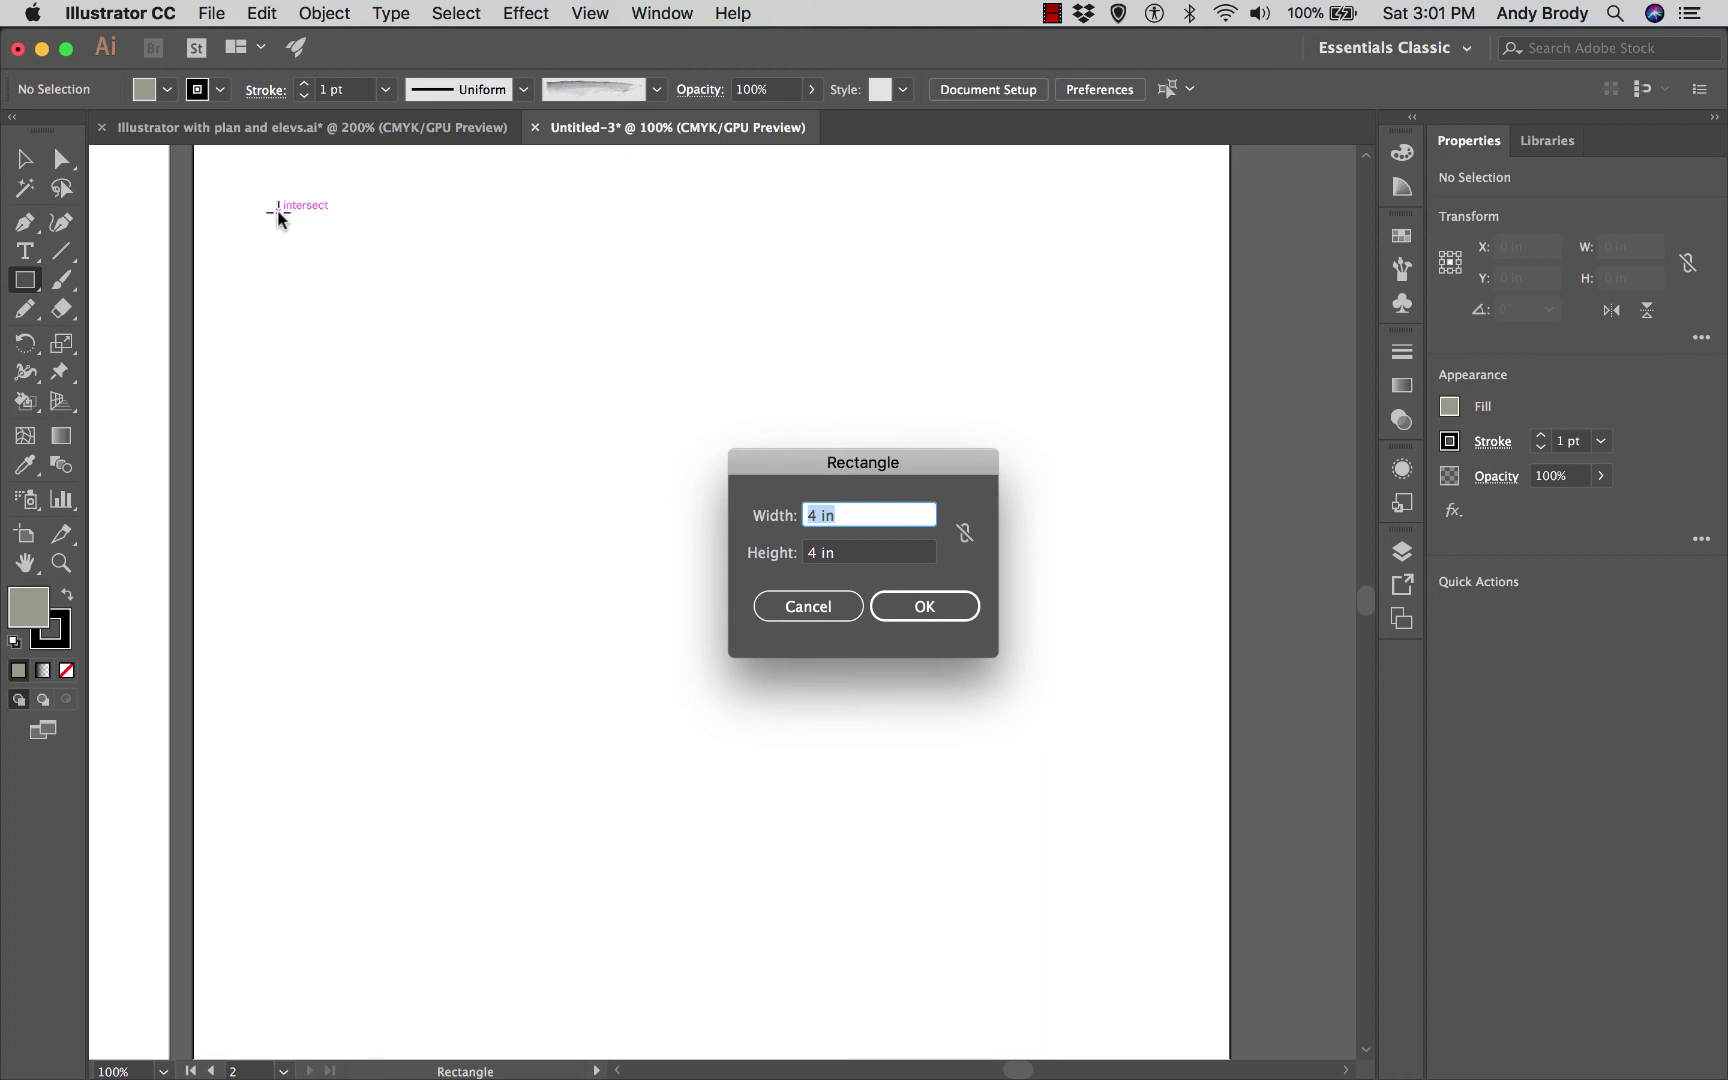
{"action": "left_click", "coordinate": [835, 552]}
{"action": "left_click", "coordinate": [923, 608]}
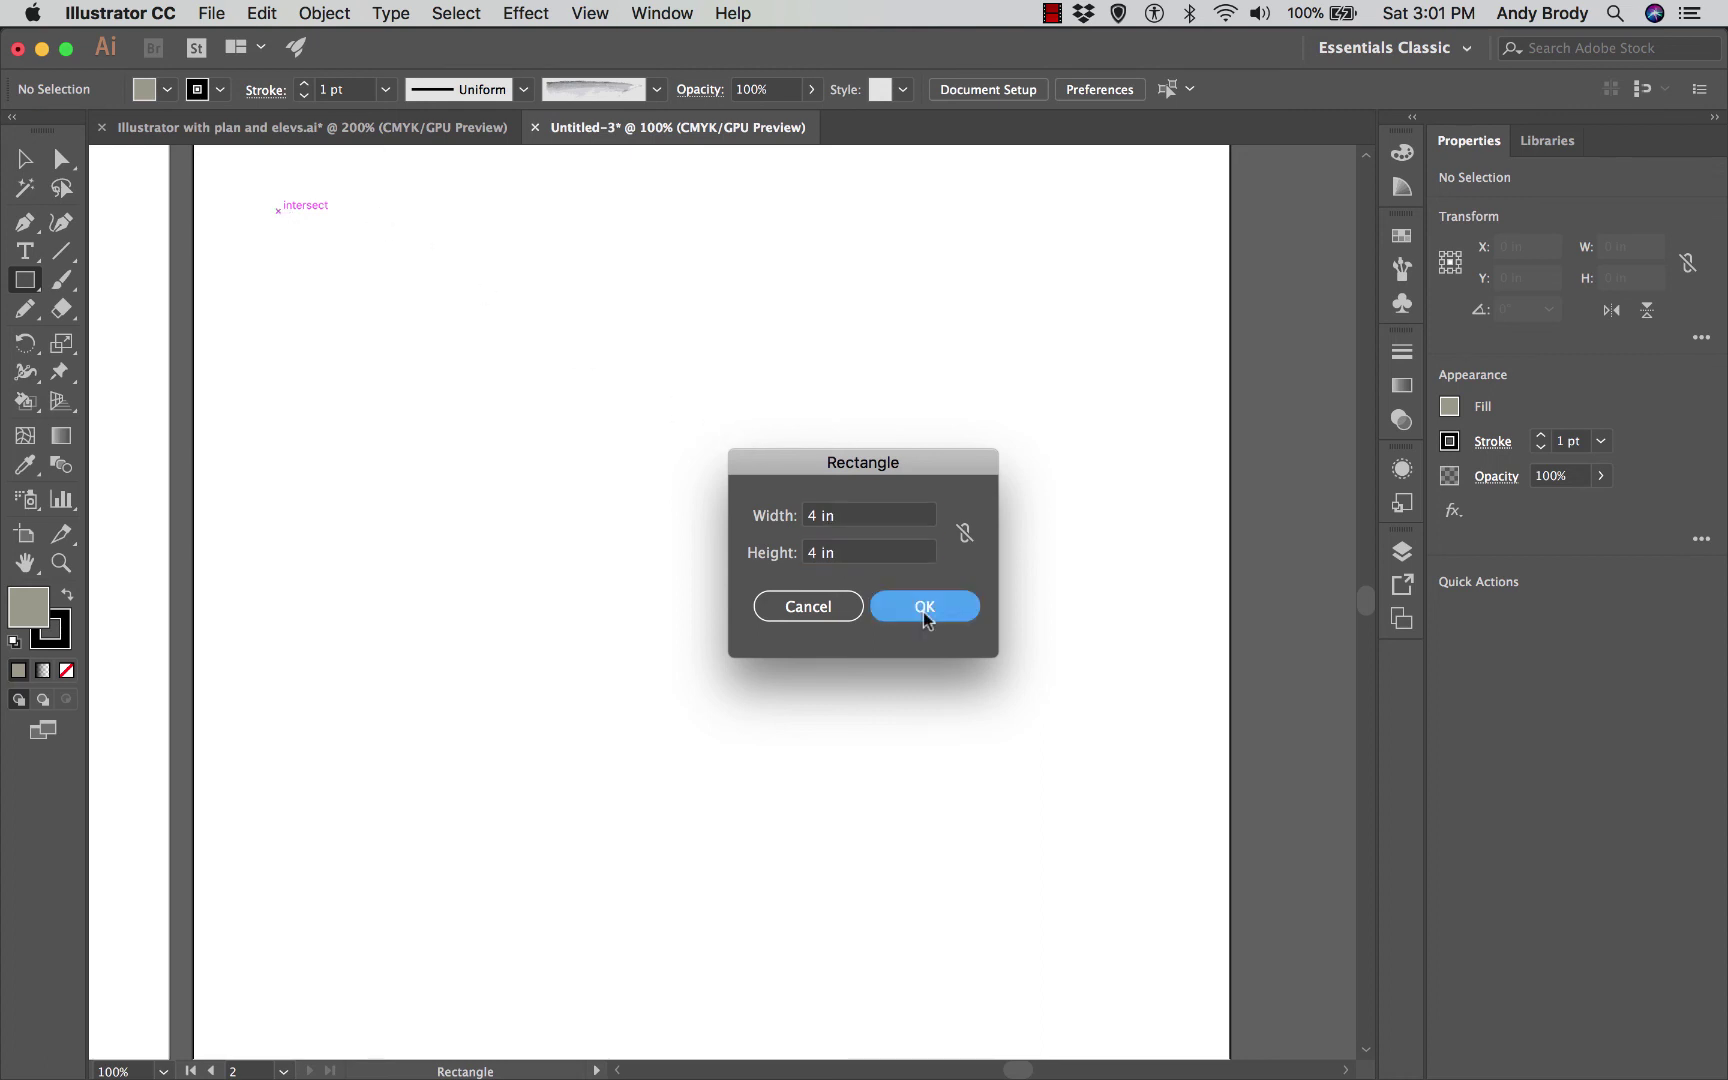
Step: Fill the square with the pattern swatch of colored ellipses and gray jagged shapes
{"action": "left_click", "coordinate": [167, 90]}
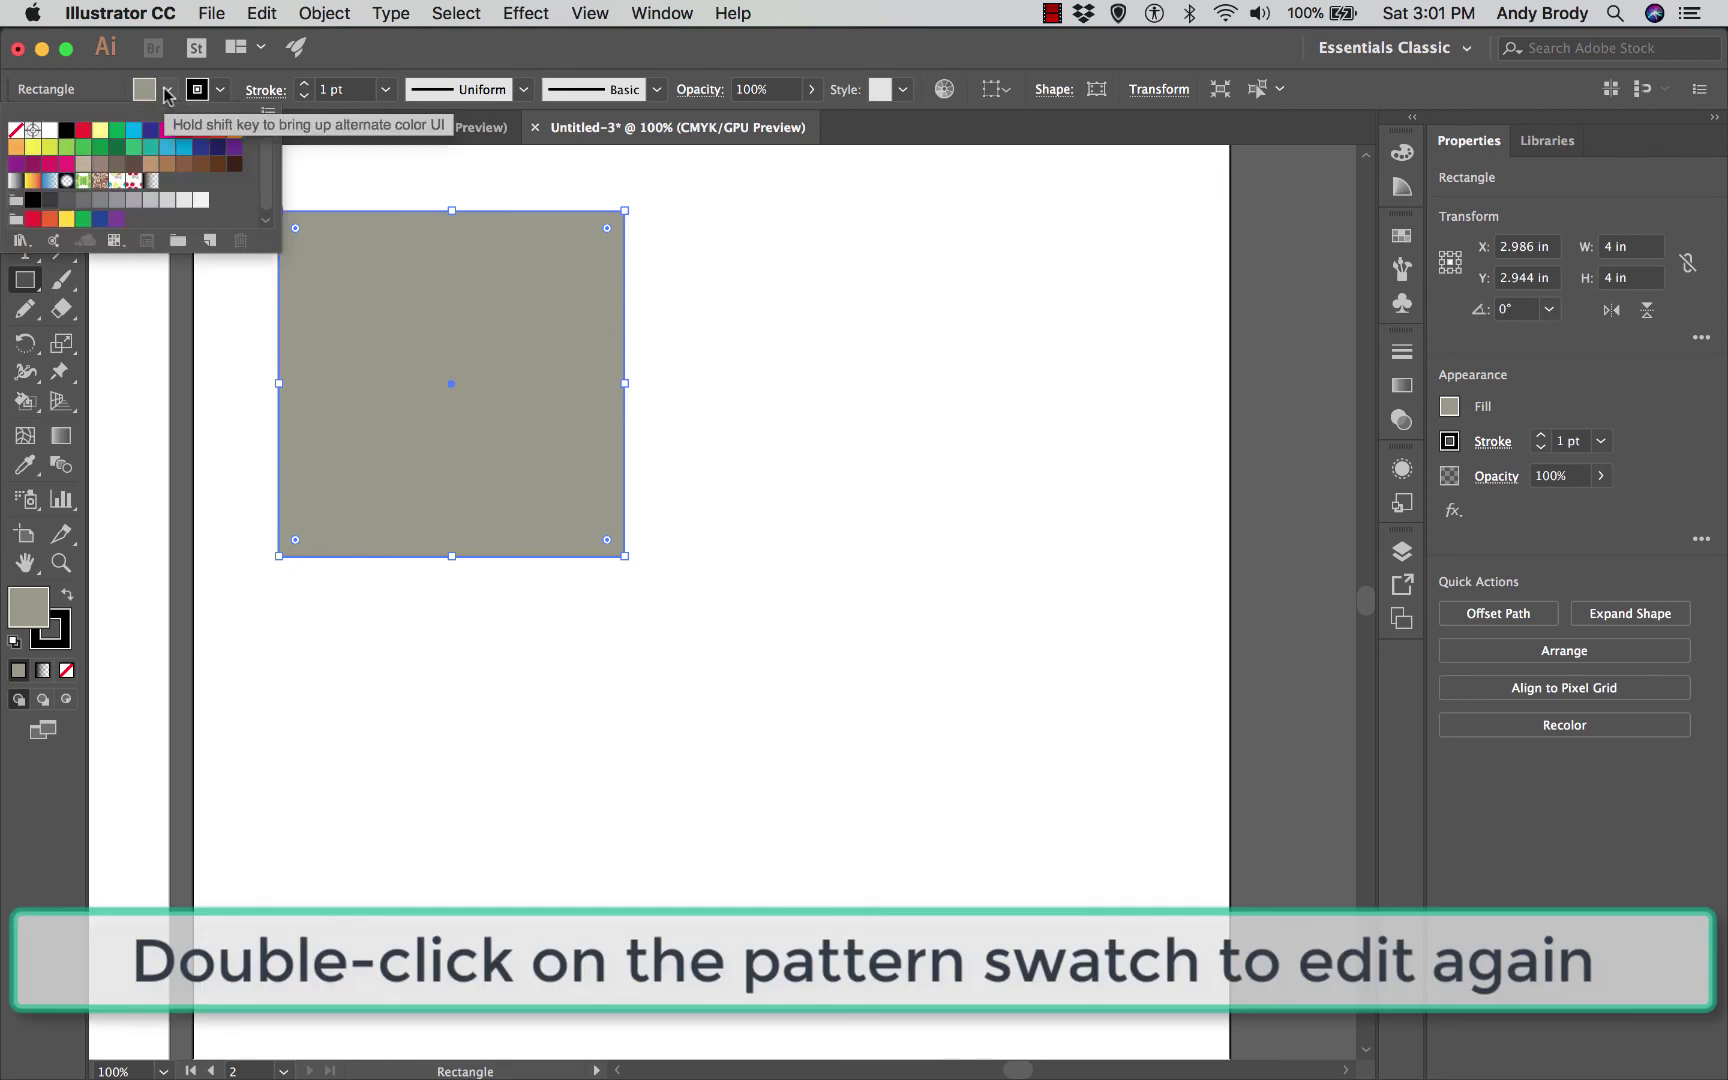
{"action": "left_click", "coordinate": [117, 180]}
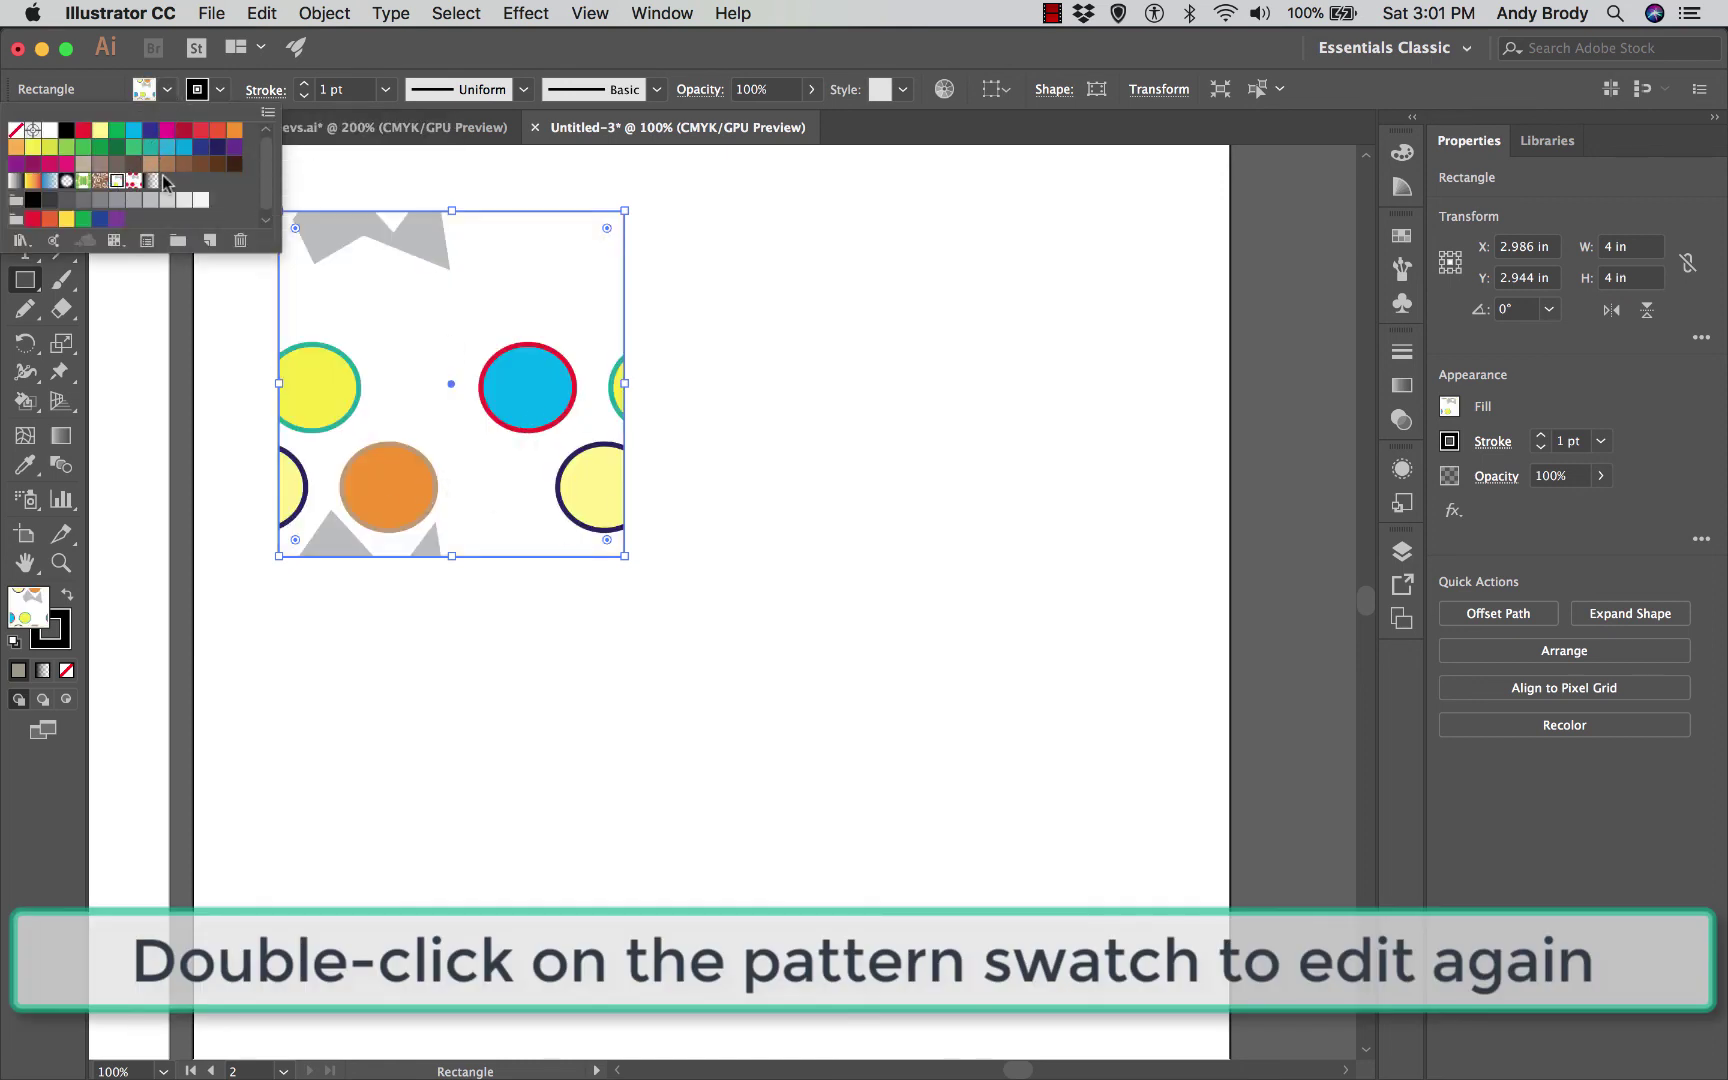
{"action": "left_click", "coordinate": [520, 679]}
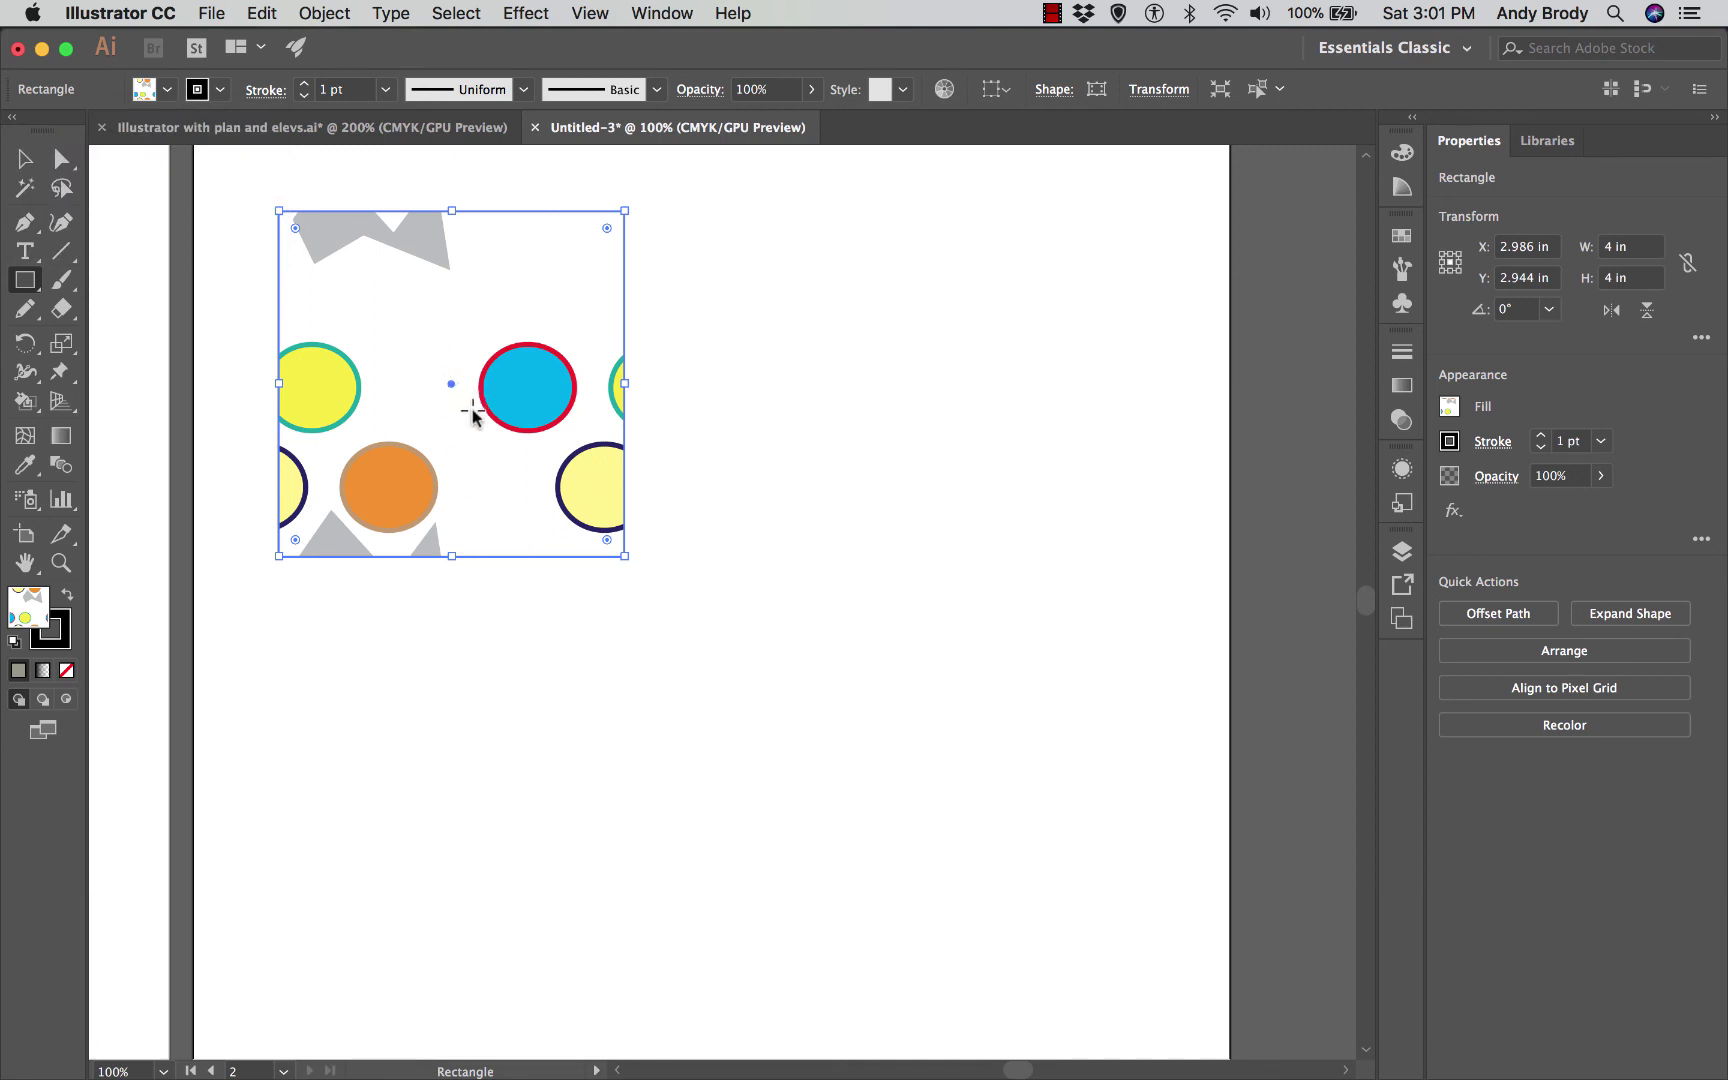
Step: Copy the patterned square about 5.49 in to the right, and copy the pair about 5.25 in down to form a two-by-two grid
{"action": "left_click", "coordinate": [25, 158]}
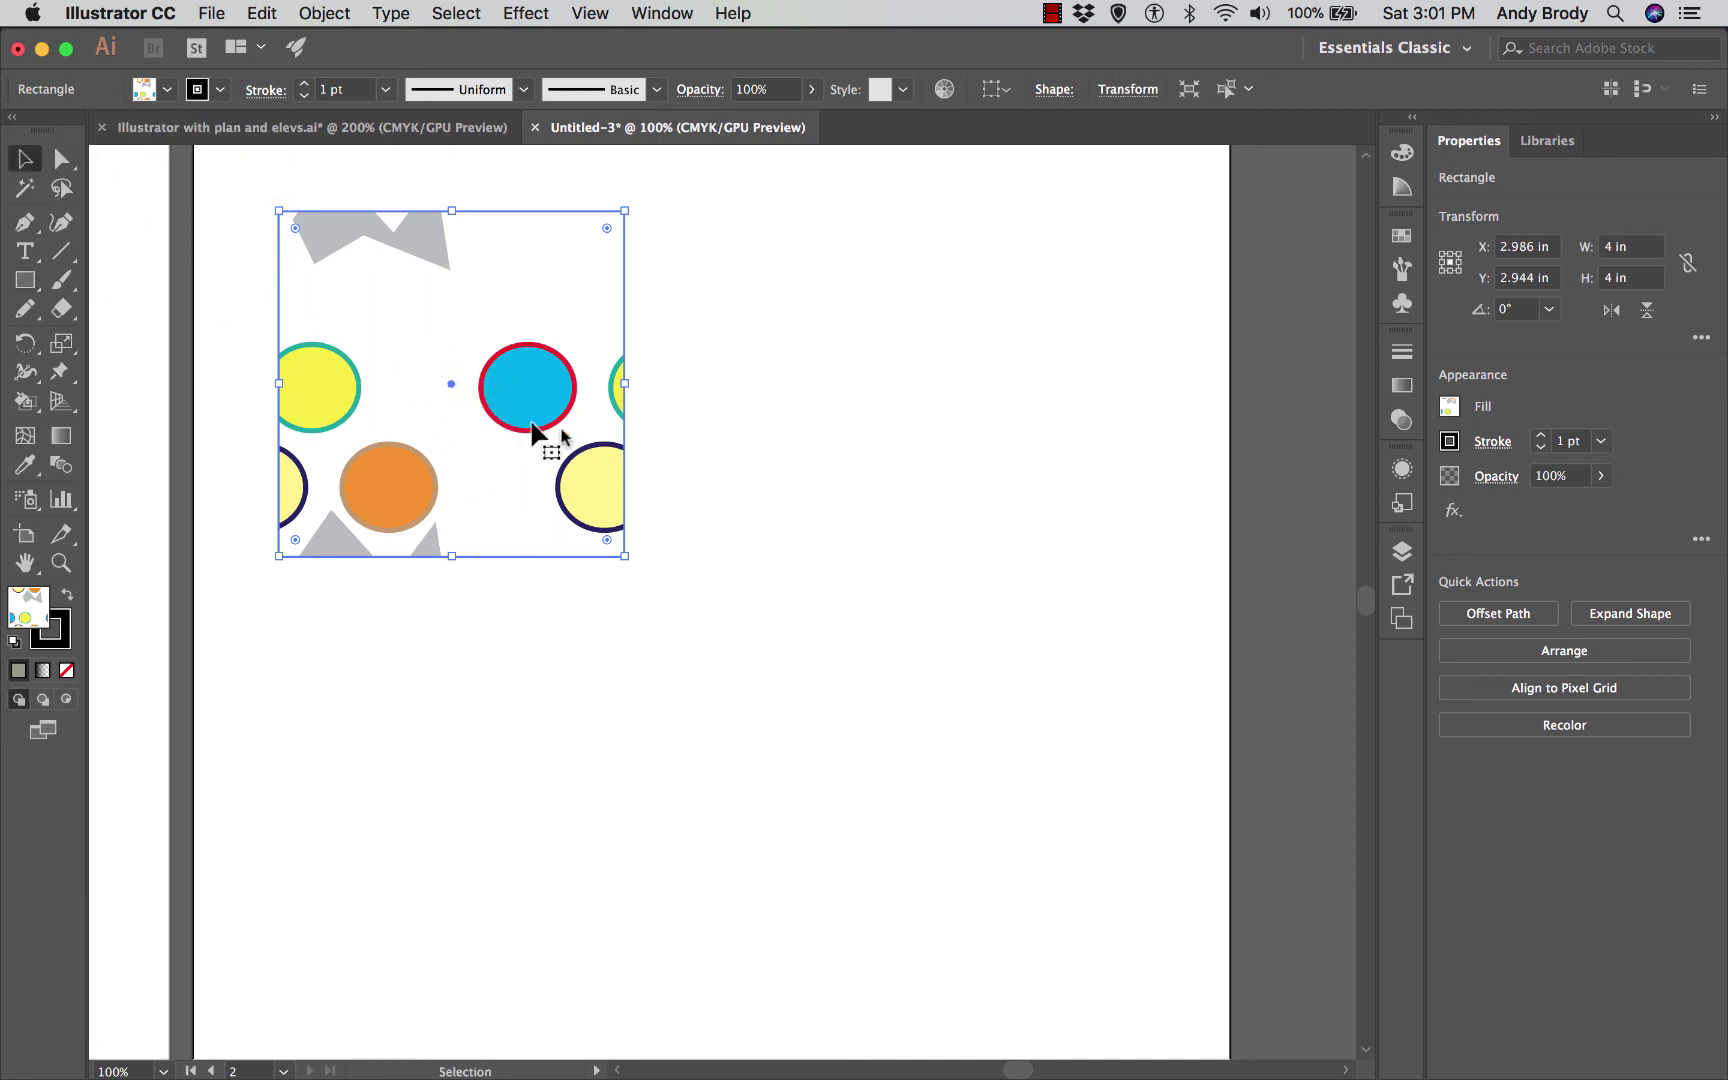
{"action": "left_click_drag", "start_coordinate": [552, 410], "coordinate": [1022, 447]}
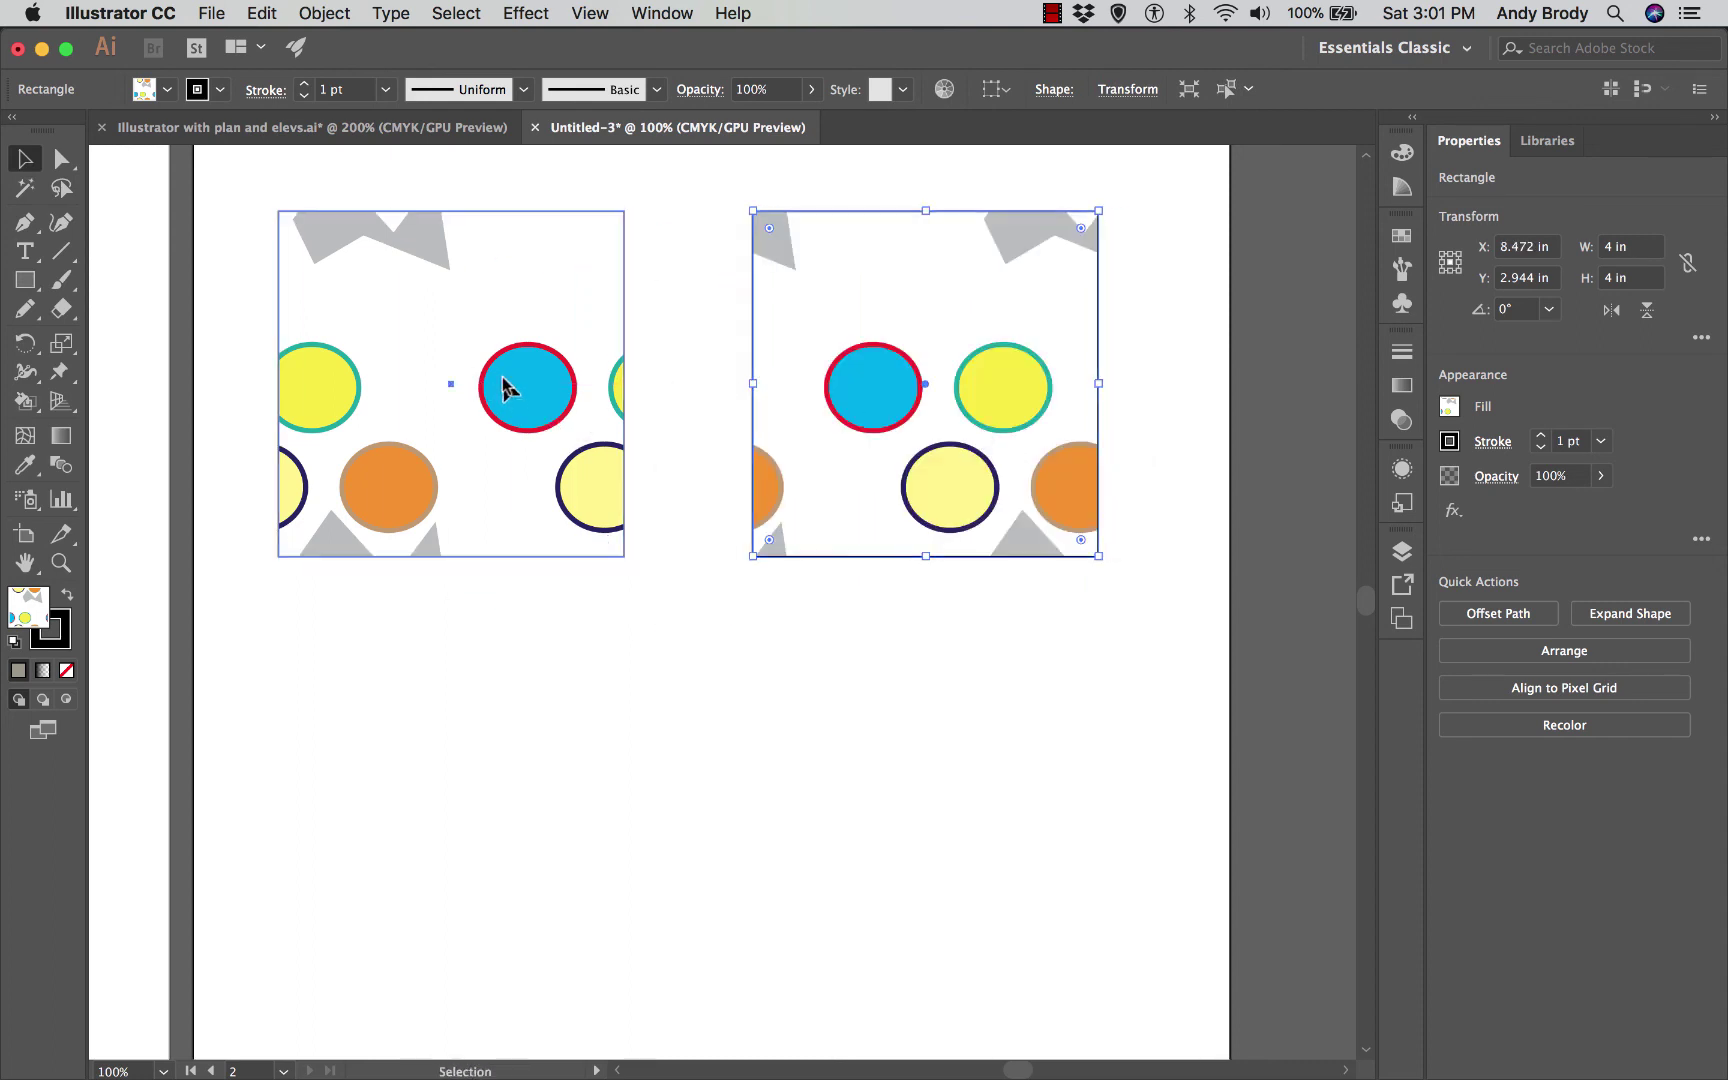
{"action": "left_click", "coordinate": [510, 392]}
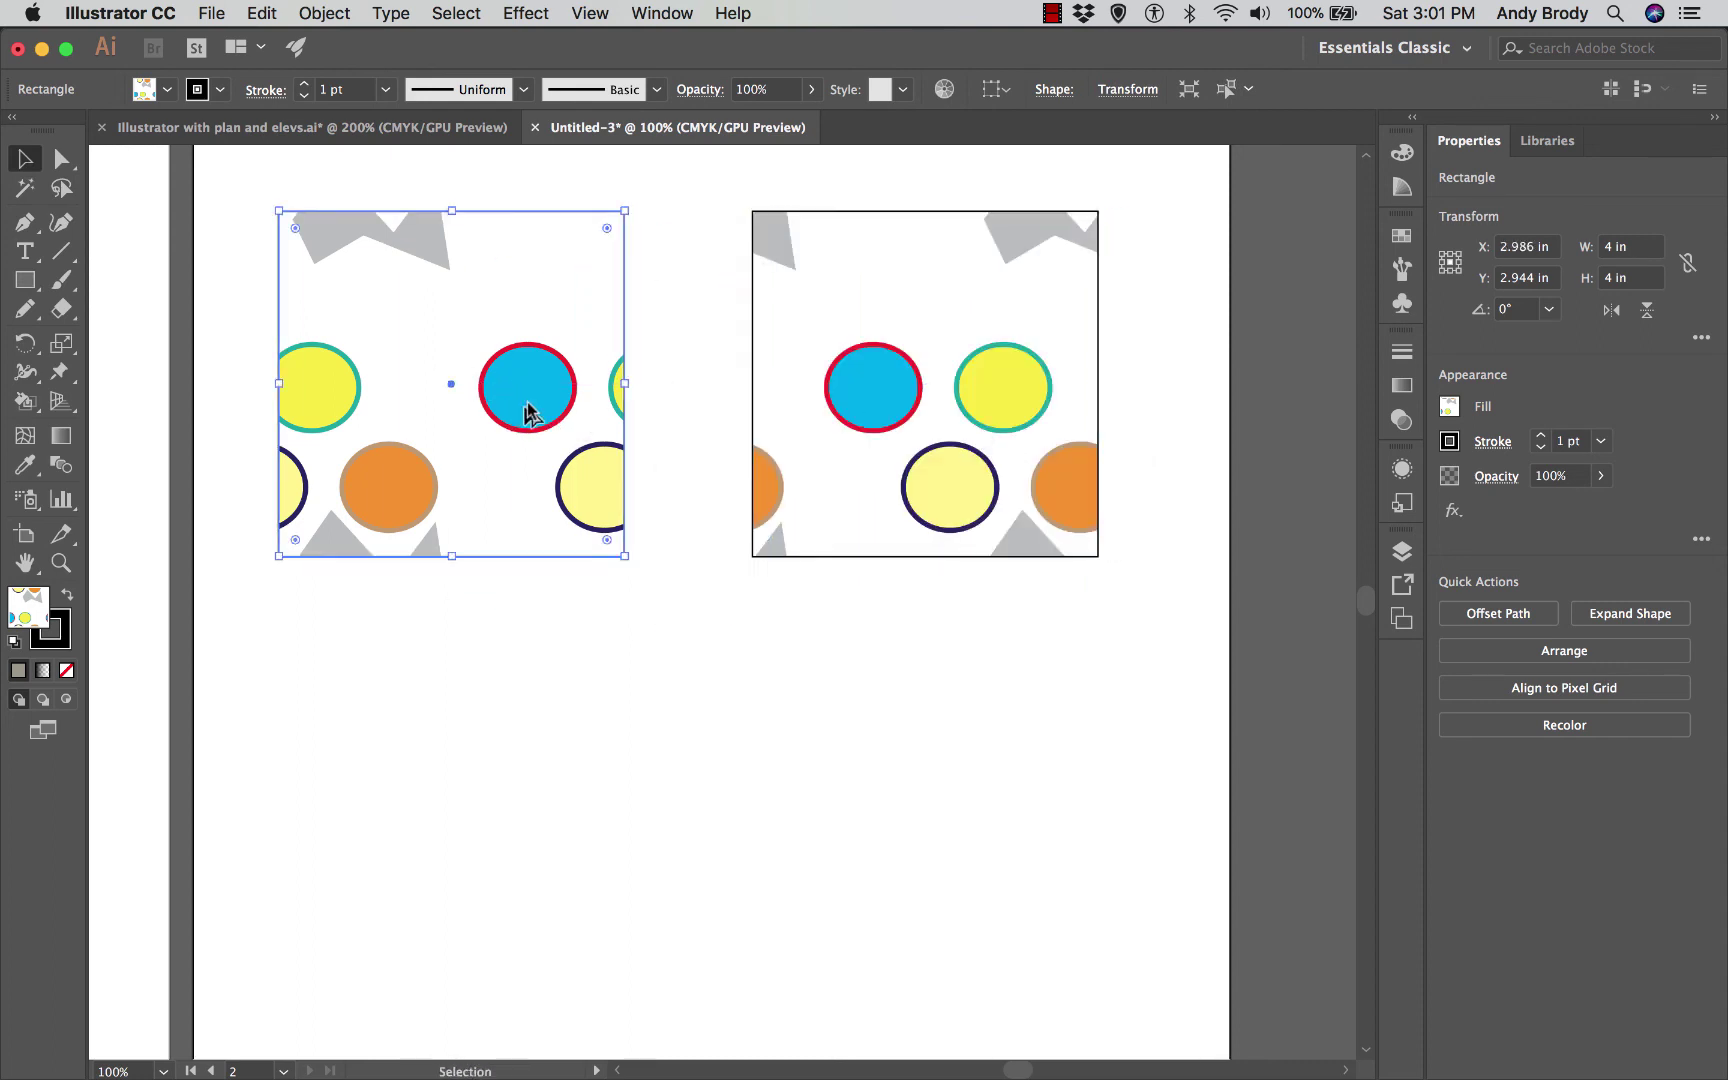
{"action": "left_click", "coordinate": [857, 414], "text": "shift"}
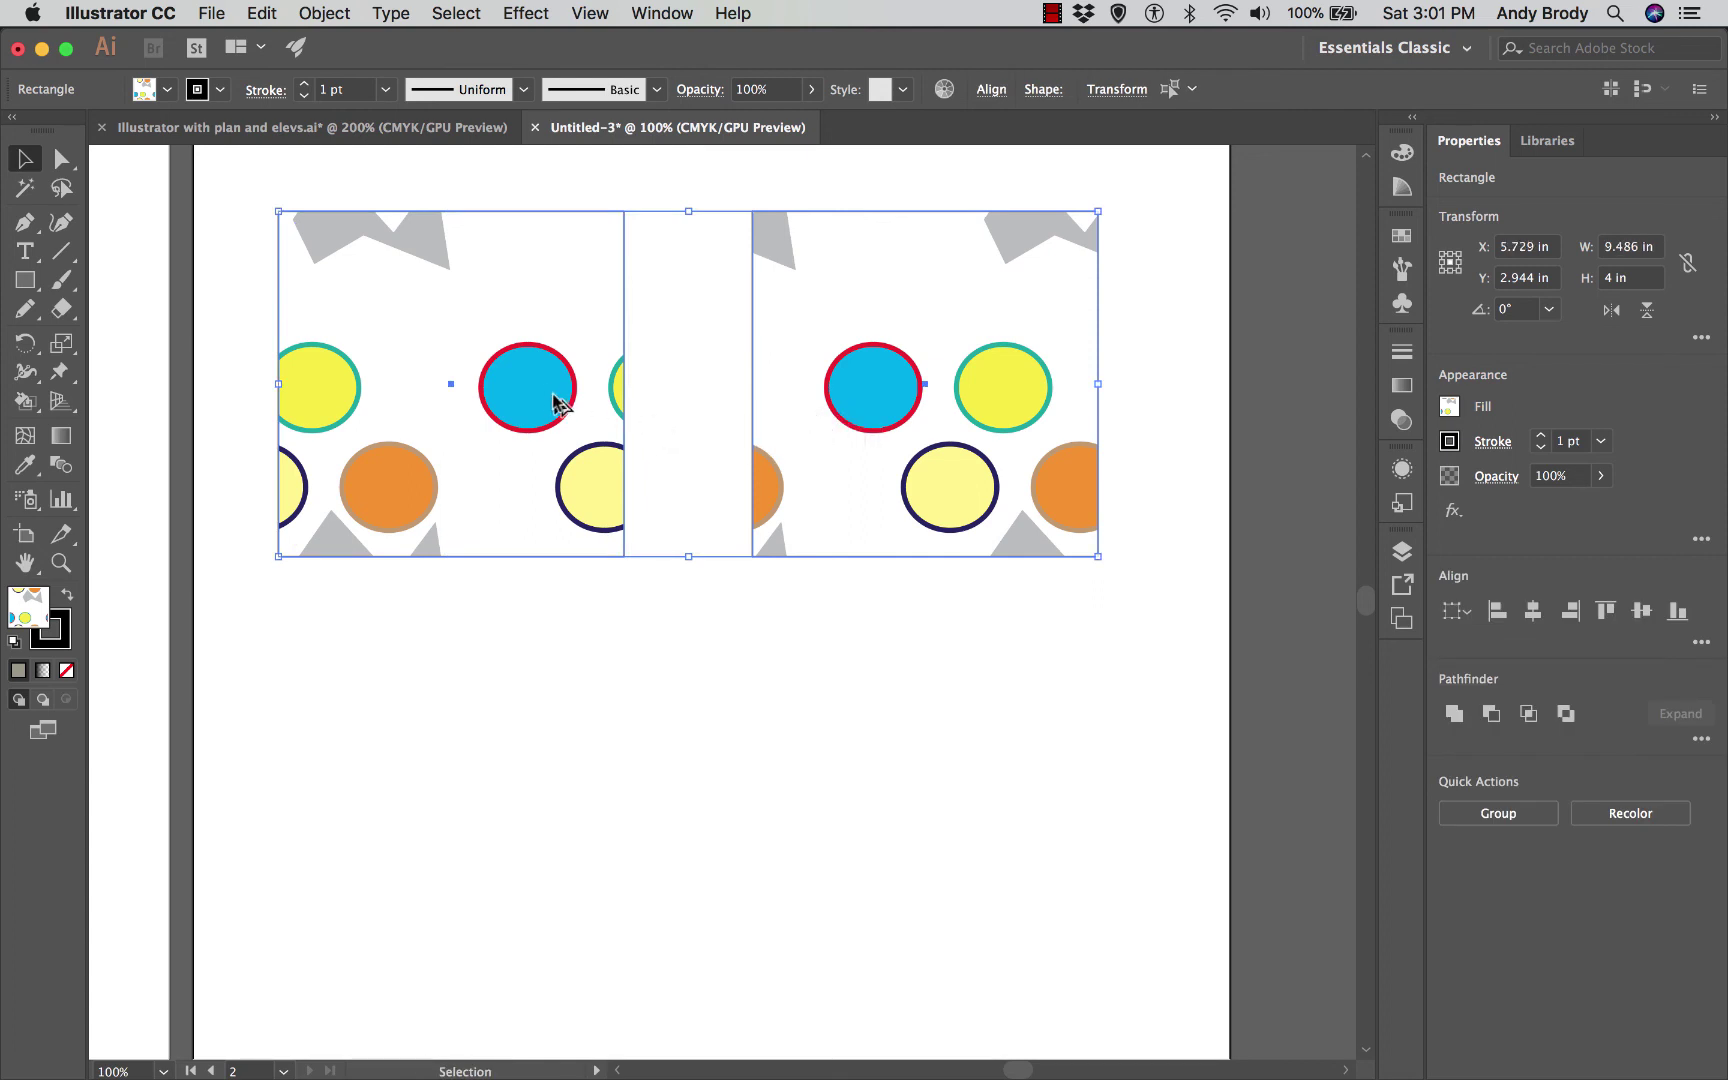
{"action": "left_click_drag", "start_coordinate": [560, 398], "coordinate": [572, 860]}
{"action": "left_click", "coordinate": [1015, 605]}
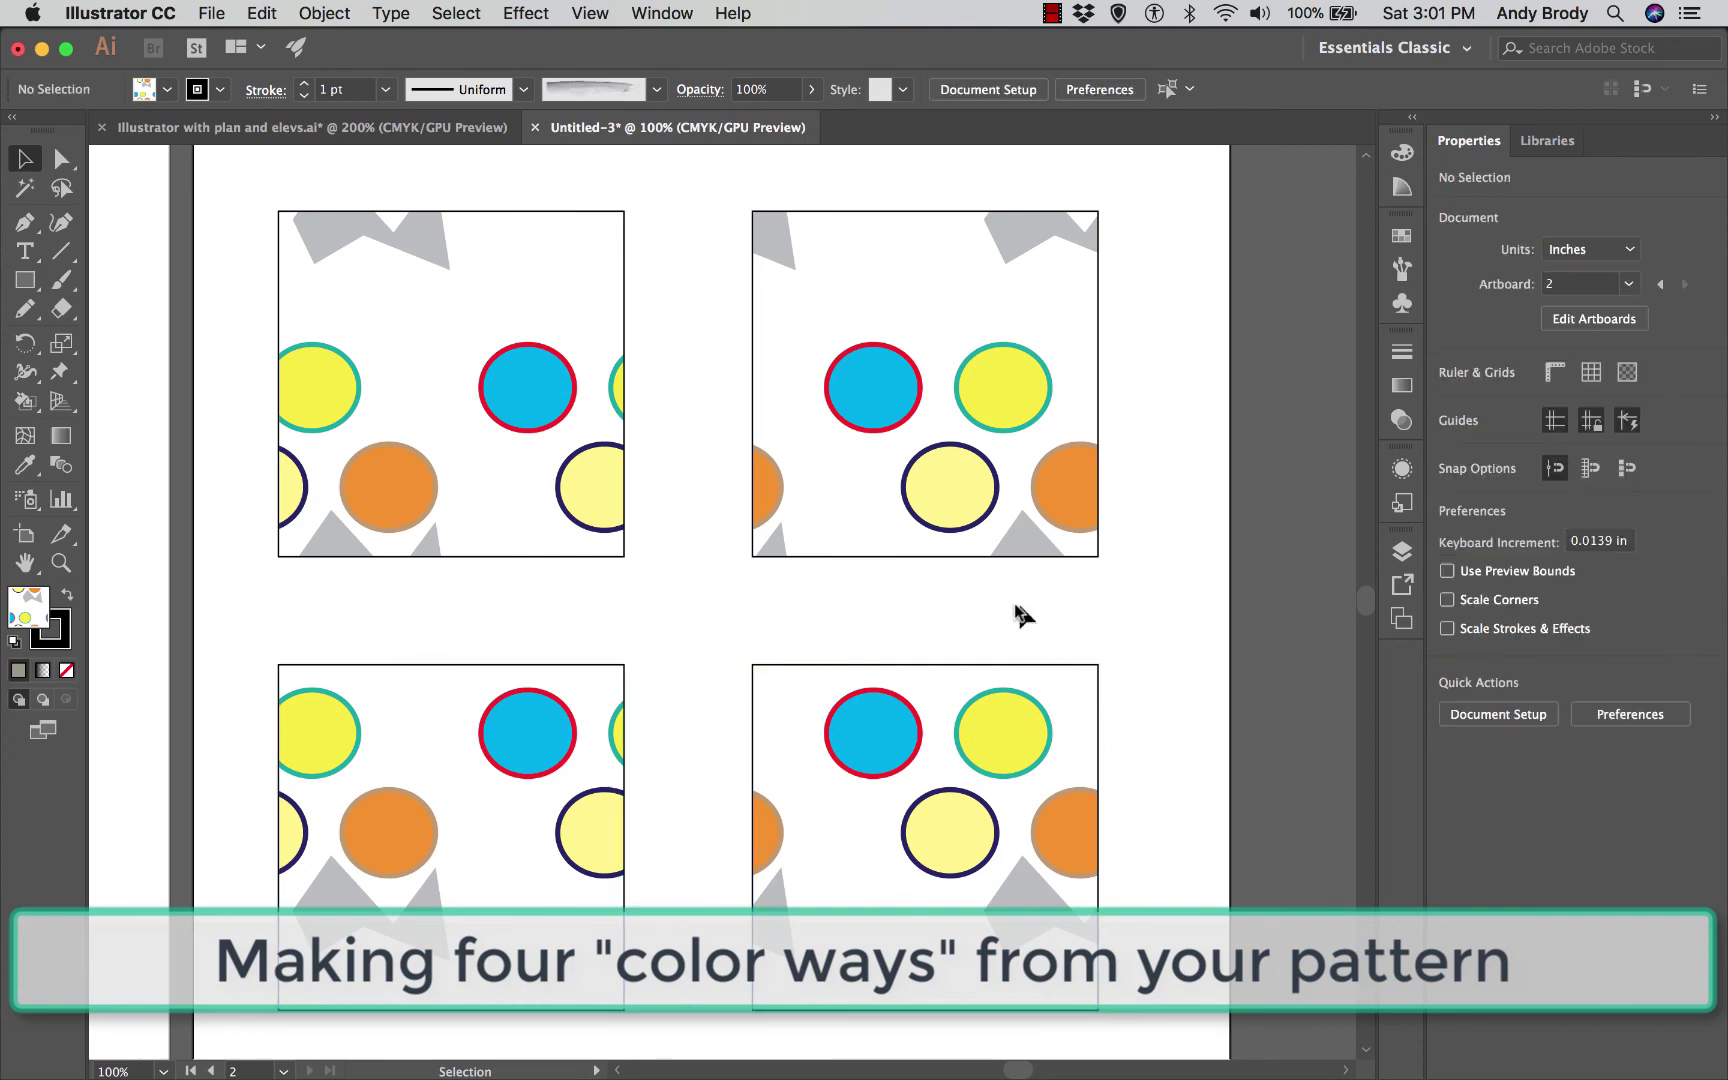
{"action": "left_click", "coordinate": [829, 535]}
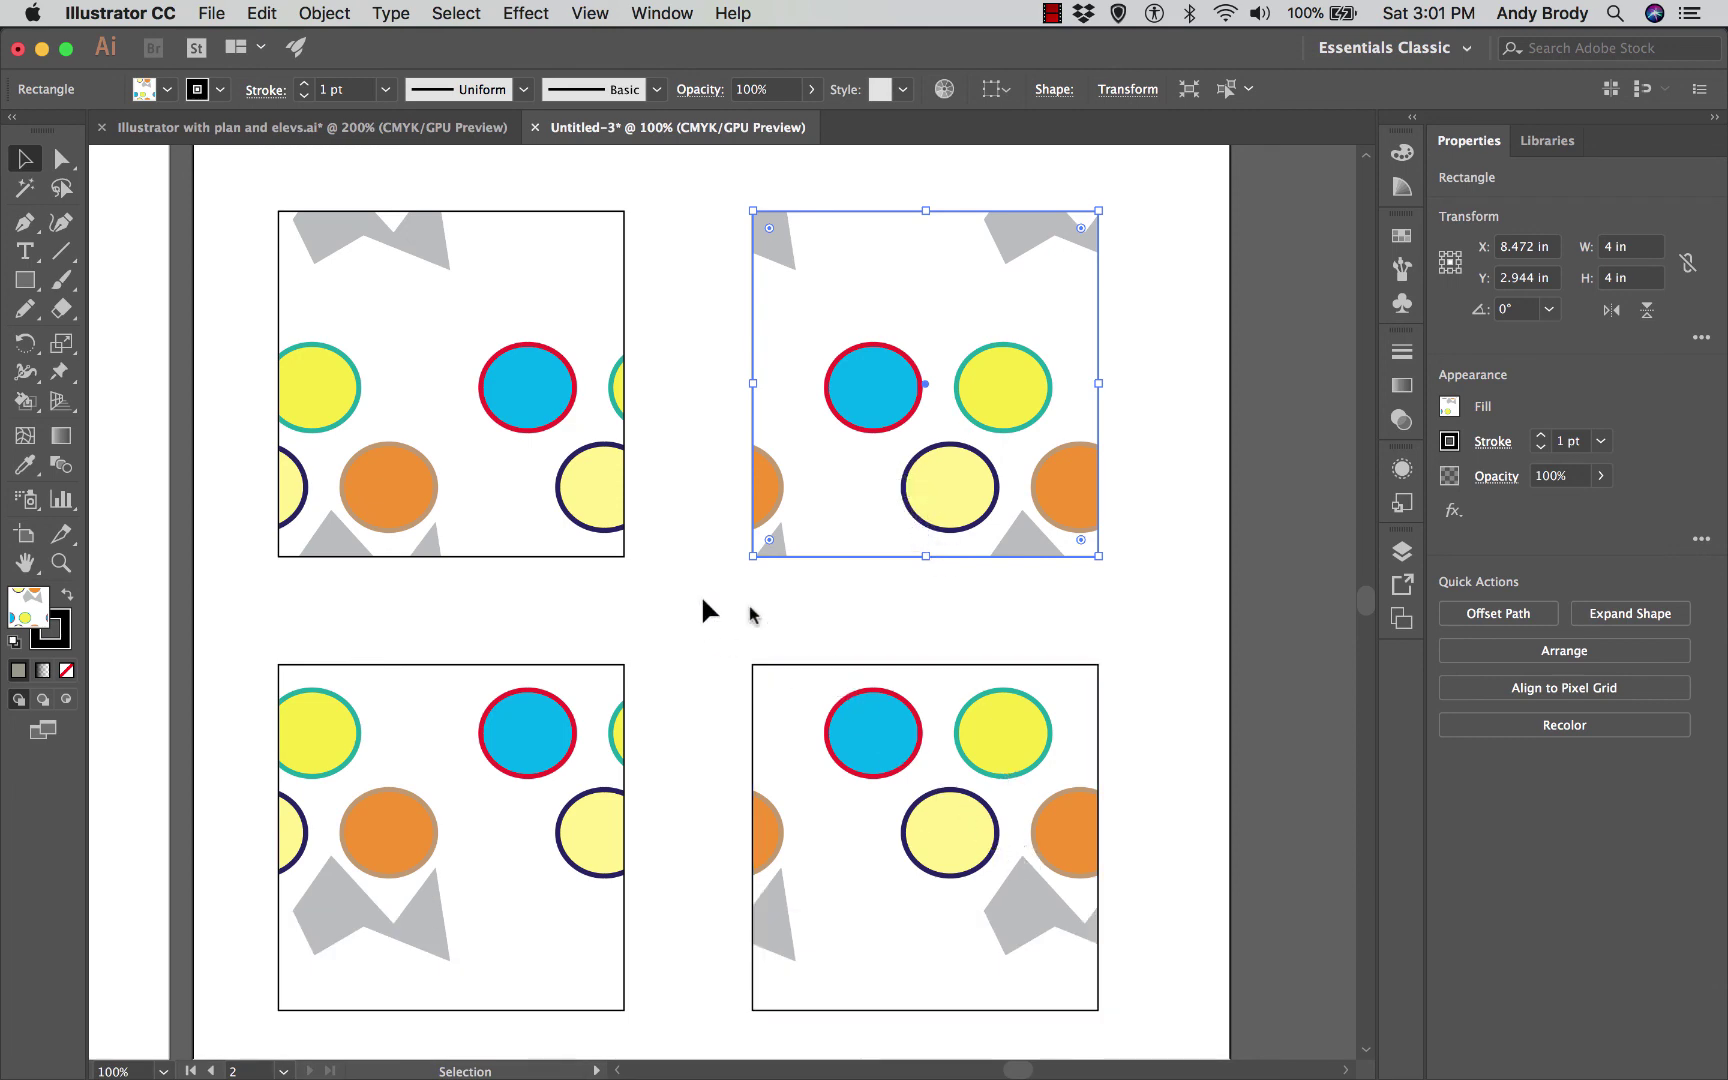
{"action": "left_click", "coordinate": [797, 622]}
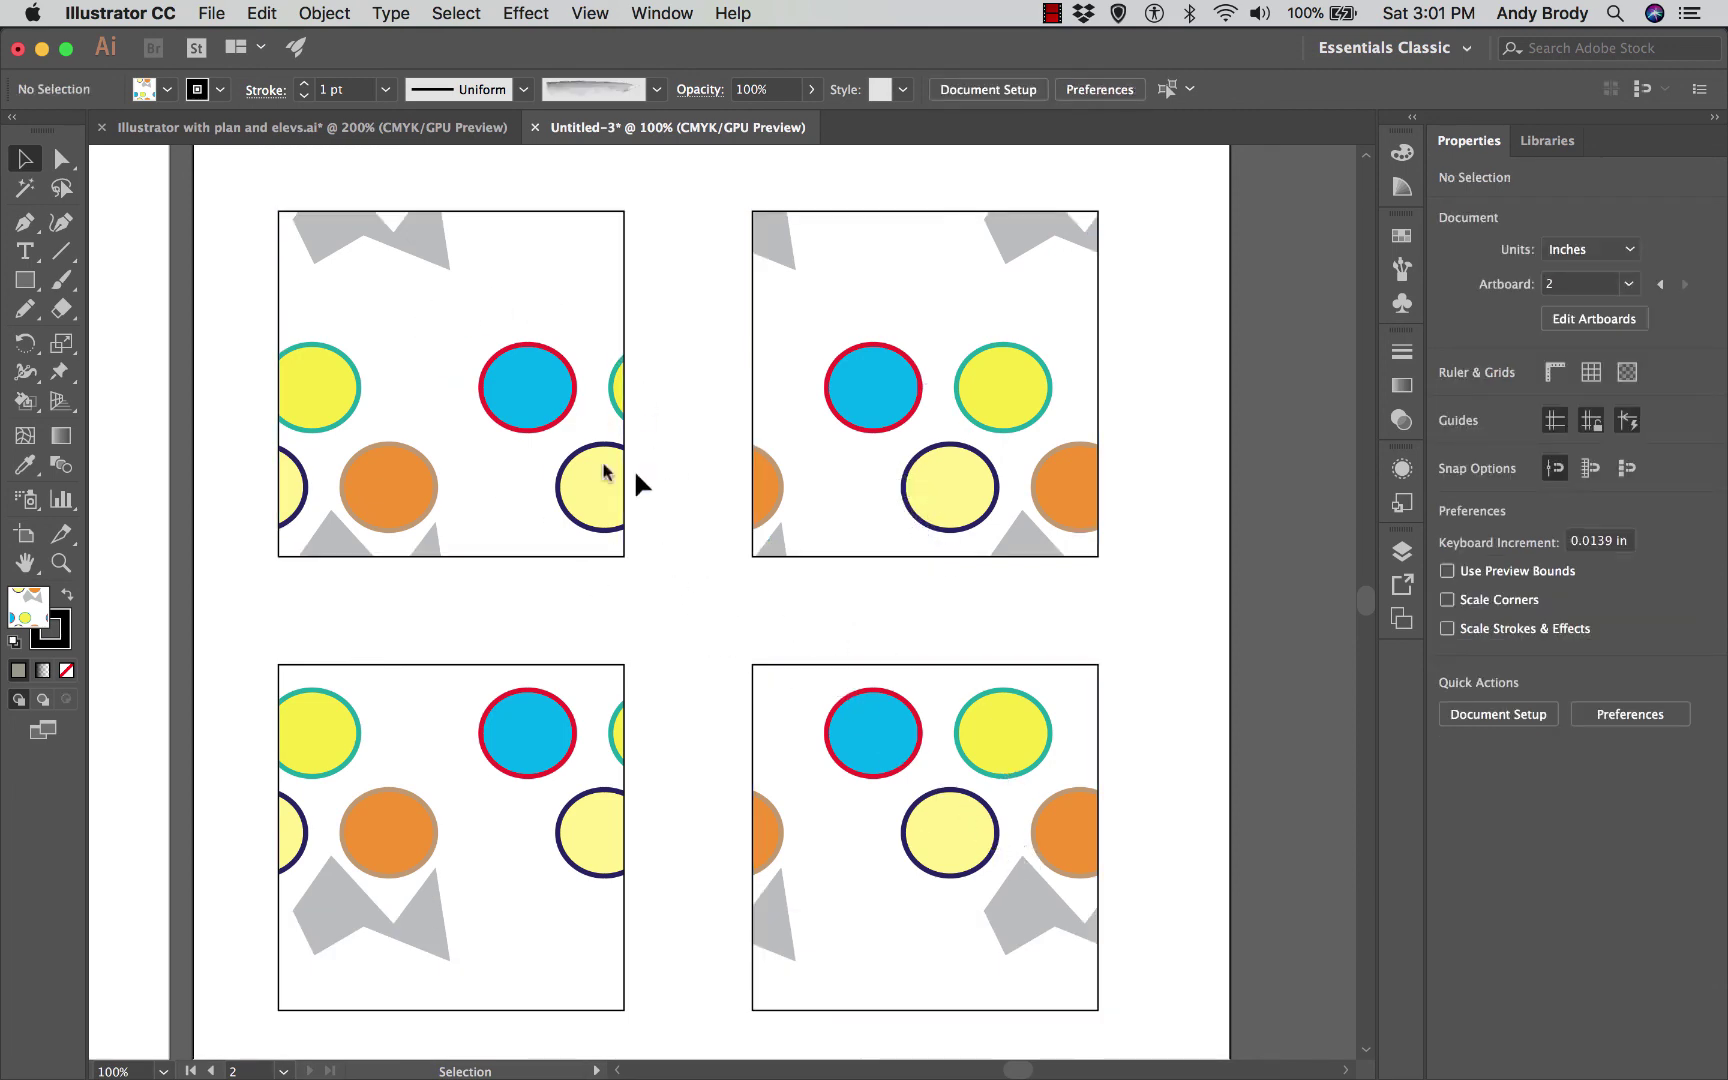
Step: Recolor the upper-right square's pattern with the Grays color group after previewing the Brights group
{"action": "left_click", "coordinate": [937, 494]}
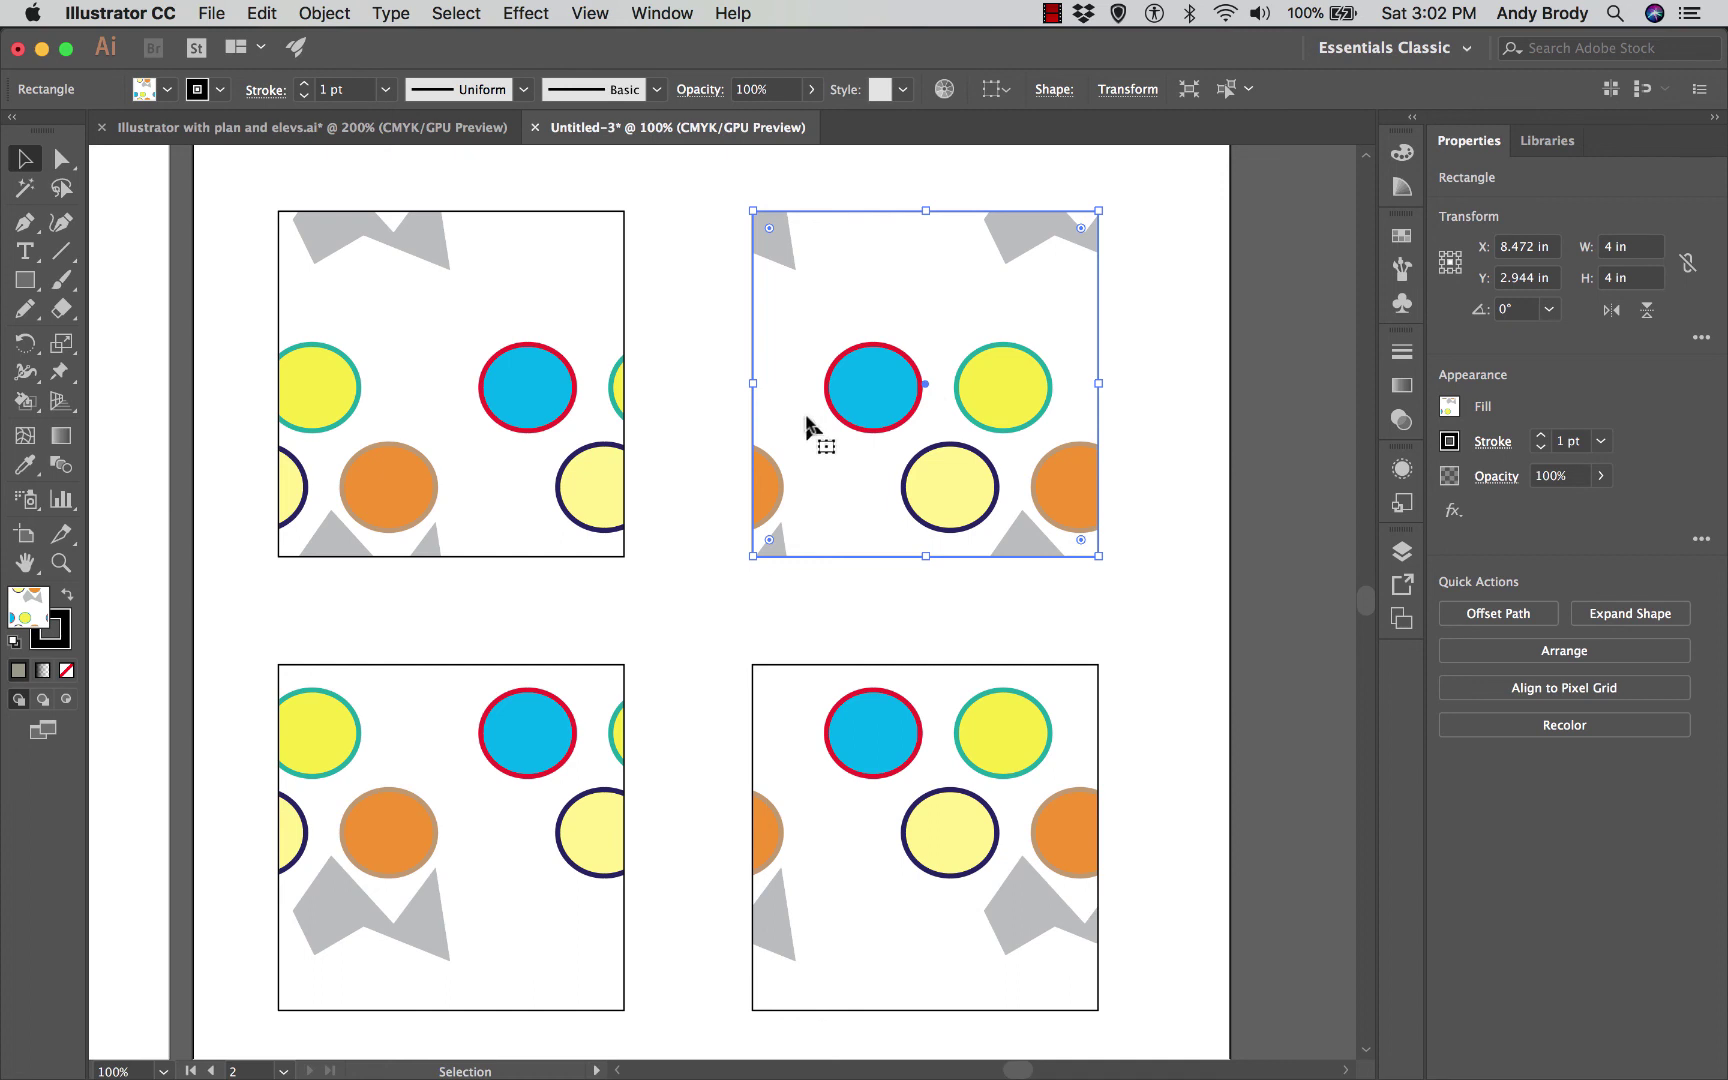
{"action": "left_click_drag", "start_coordinate": [1020, 1070], "coordinate": [1025, 1072]}
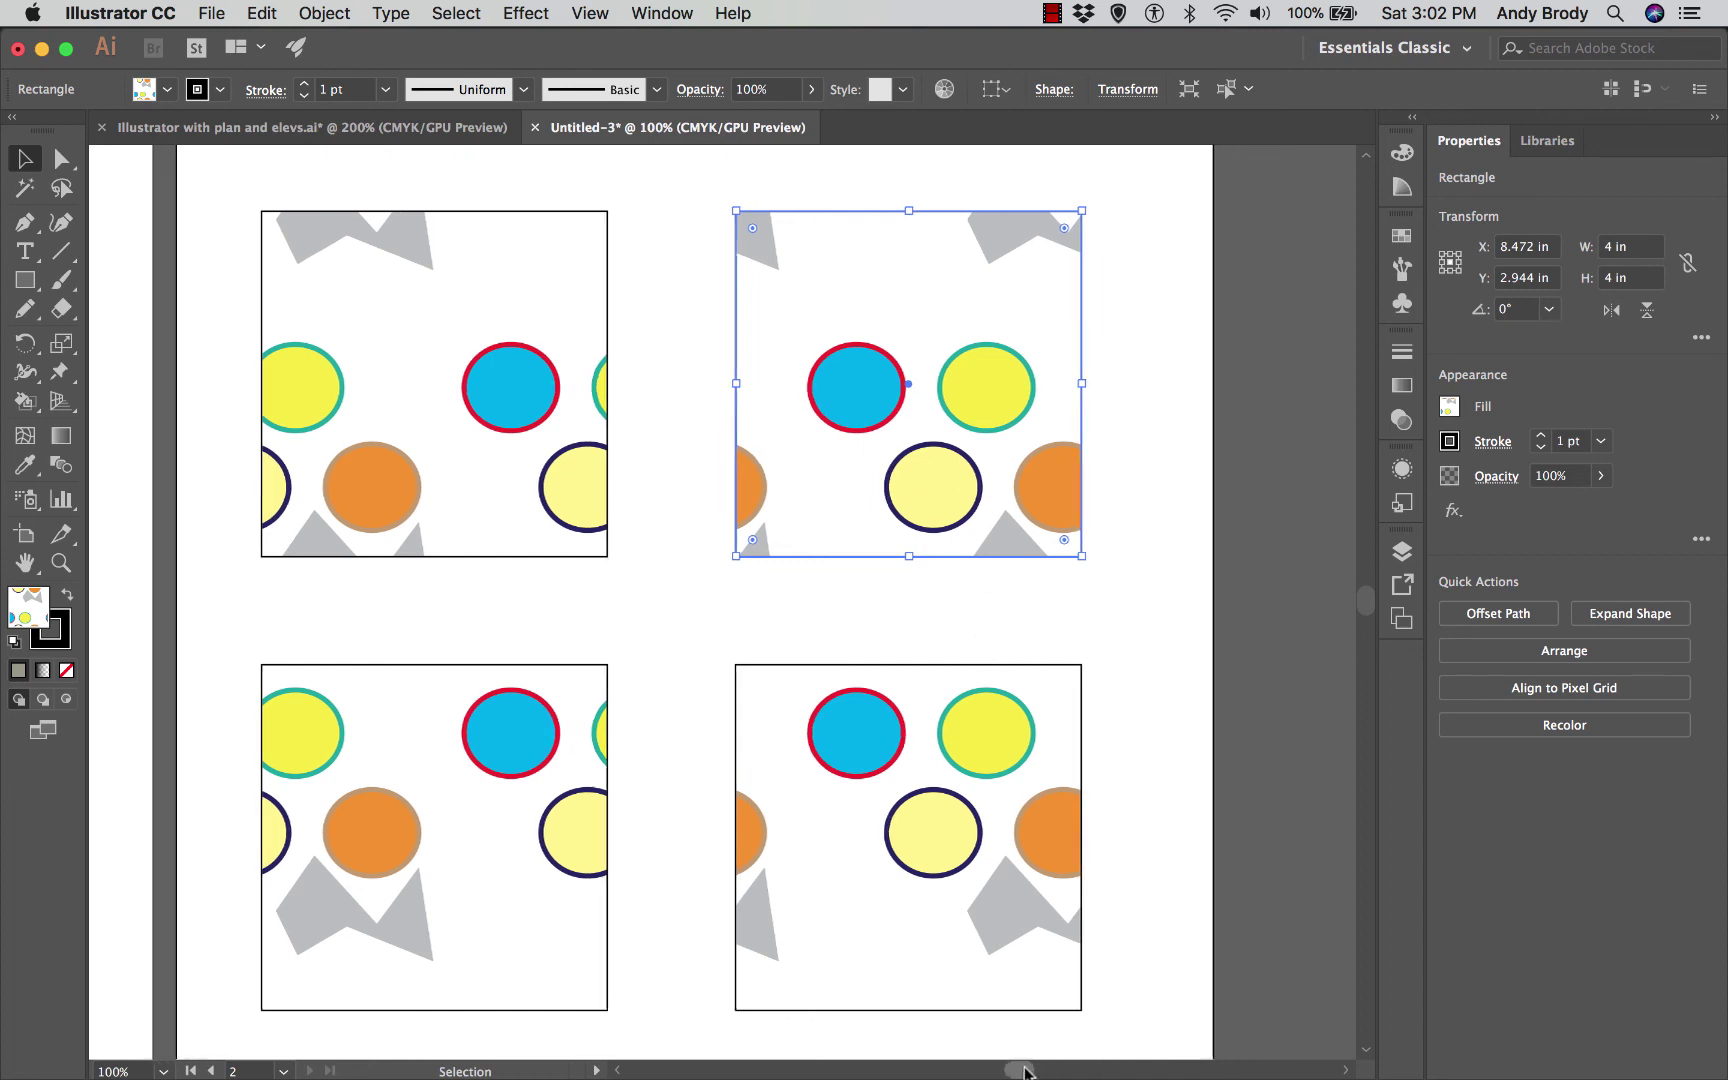
{"action": "scroll", "coordinate": [1025, 1072], "scroll_direction": "right", "scroll_amount": 15}
{"action": "scroll", "coordinate": [1025, 1072], "scroll_direction": "left", "scroll_amount": 2}
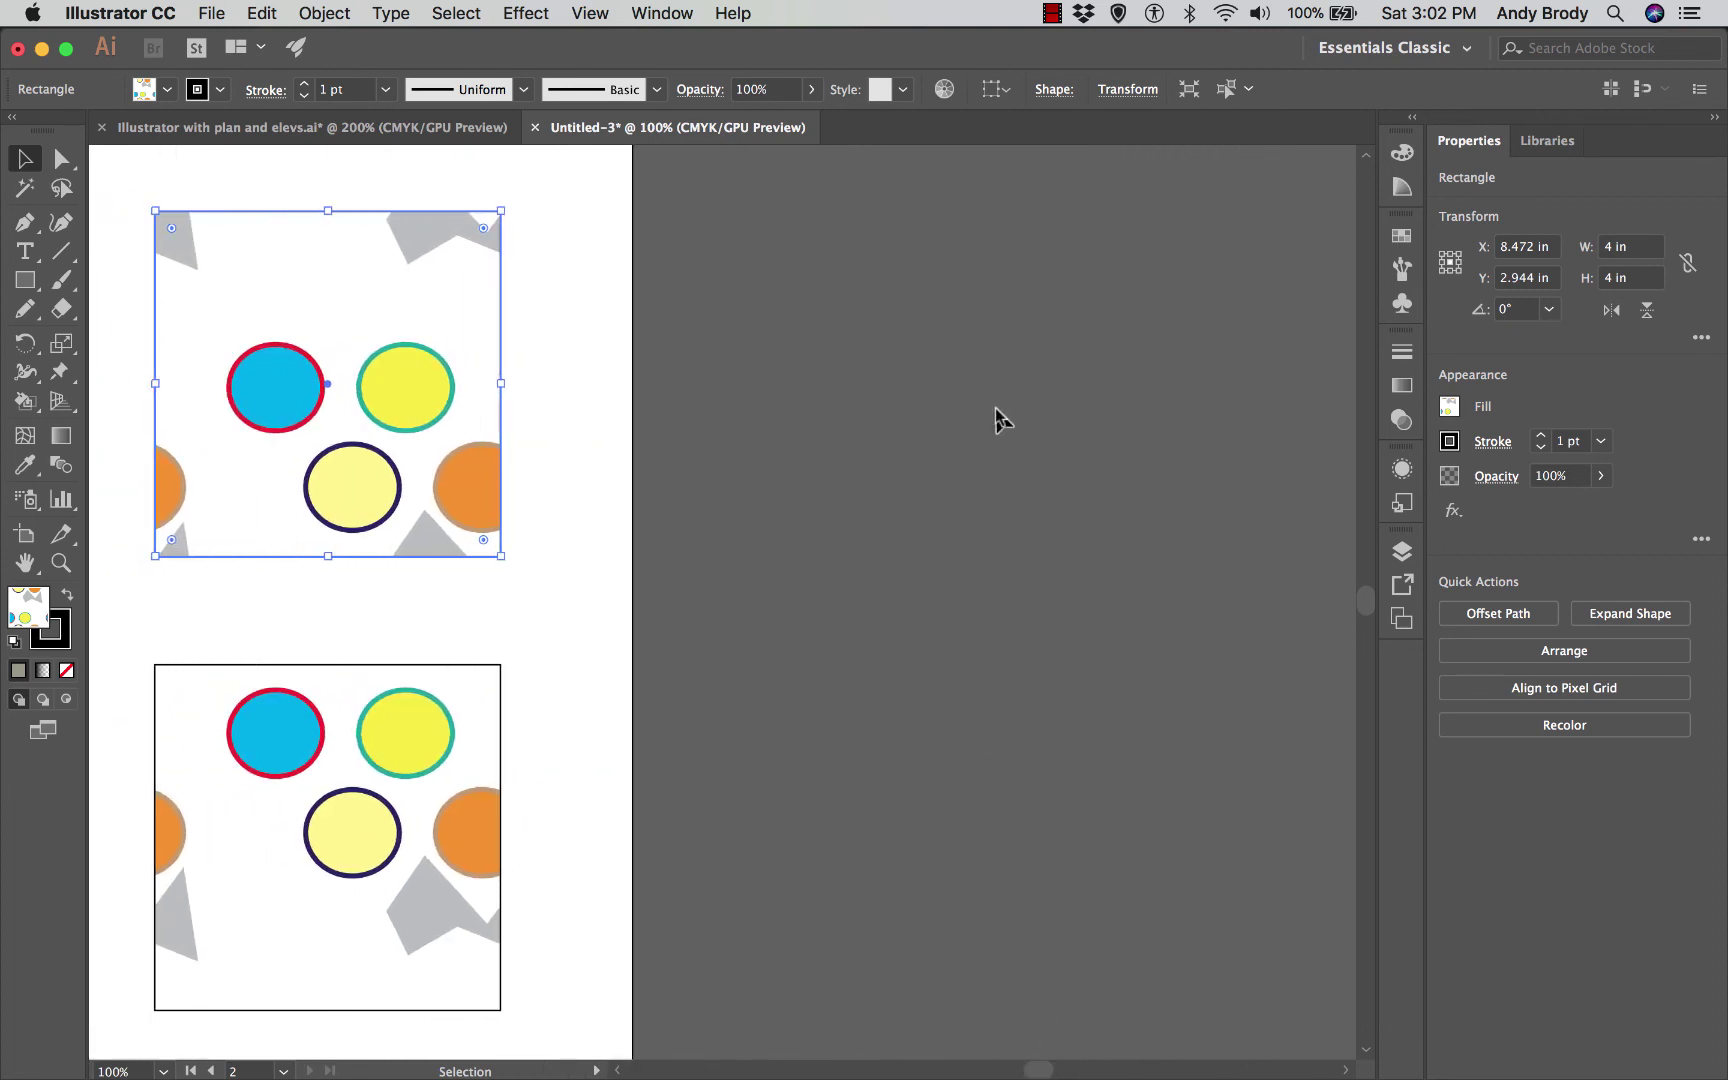
{"action": "key", "text": "alt+super+8"}
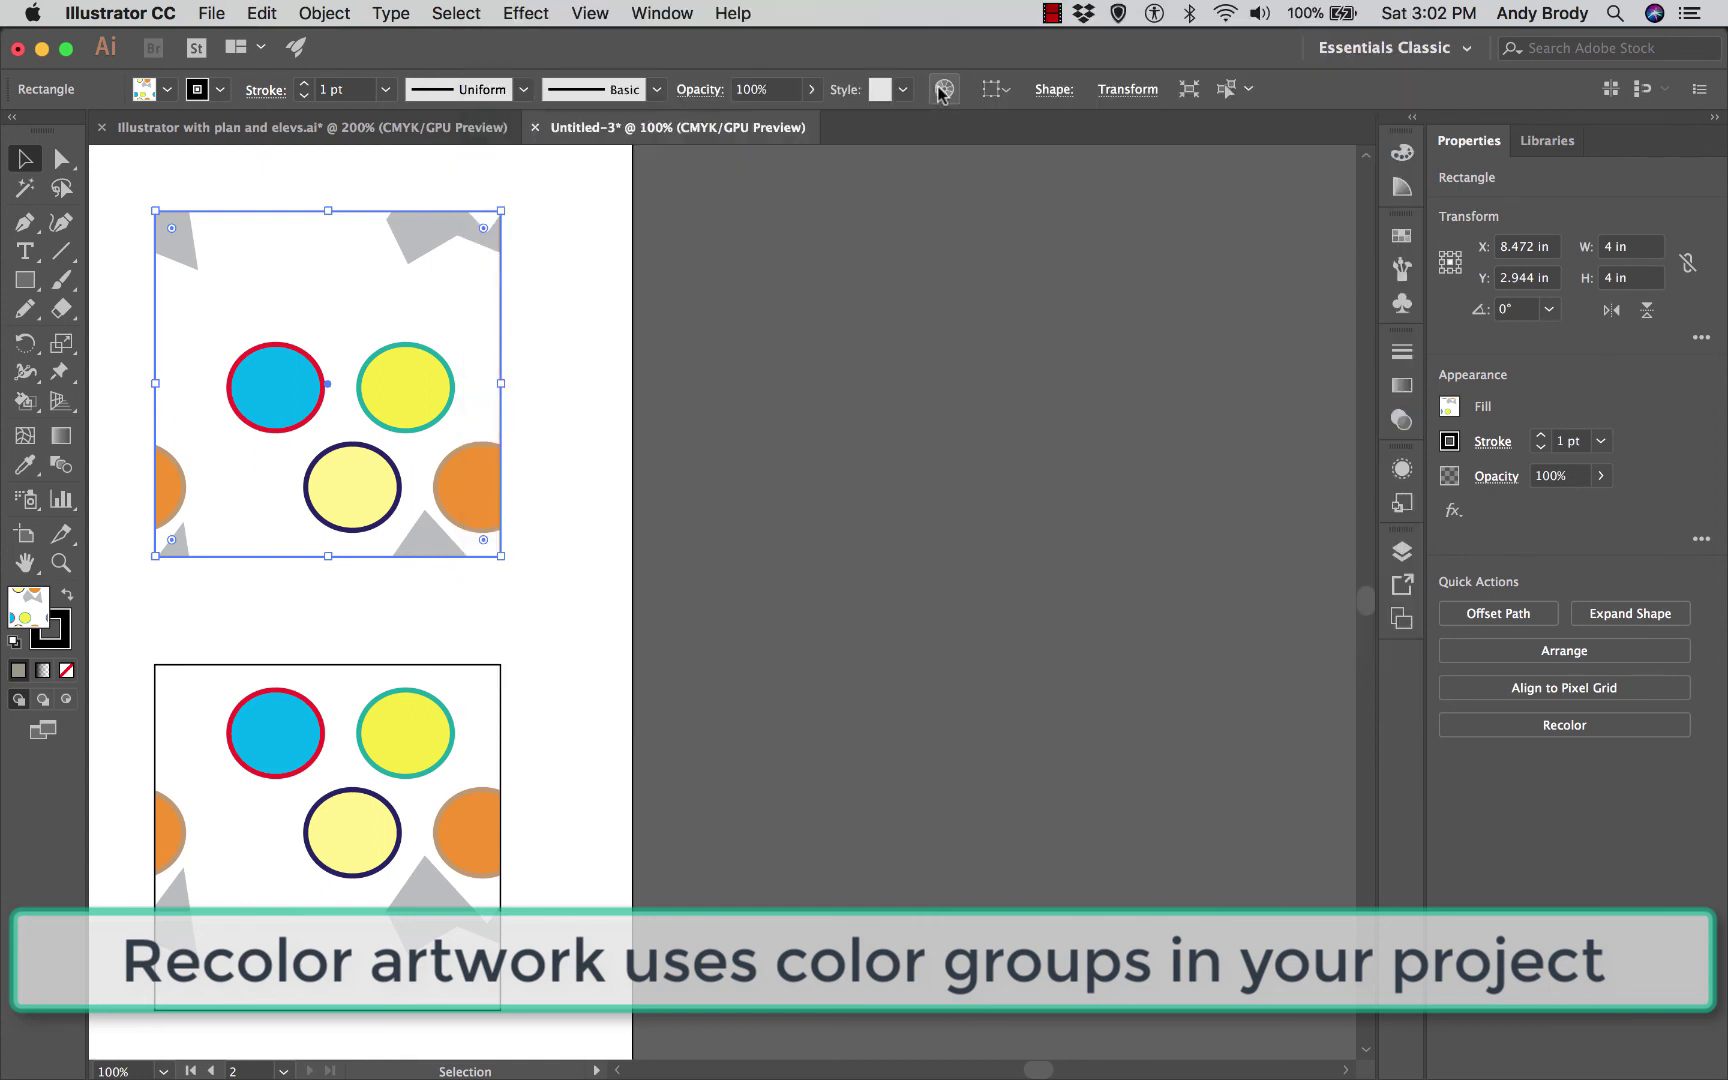
{"action": "left_click", "coordinate": [941, 91]}
{"action": "left_click_drag", "start_coordinate": [343, 222], "coordinate": [810, 170]}
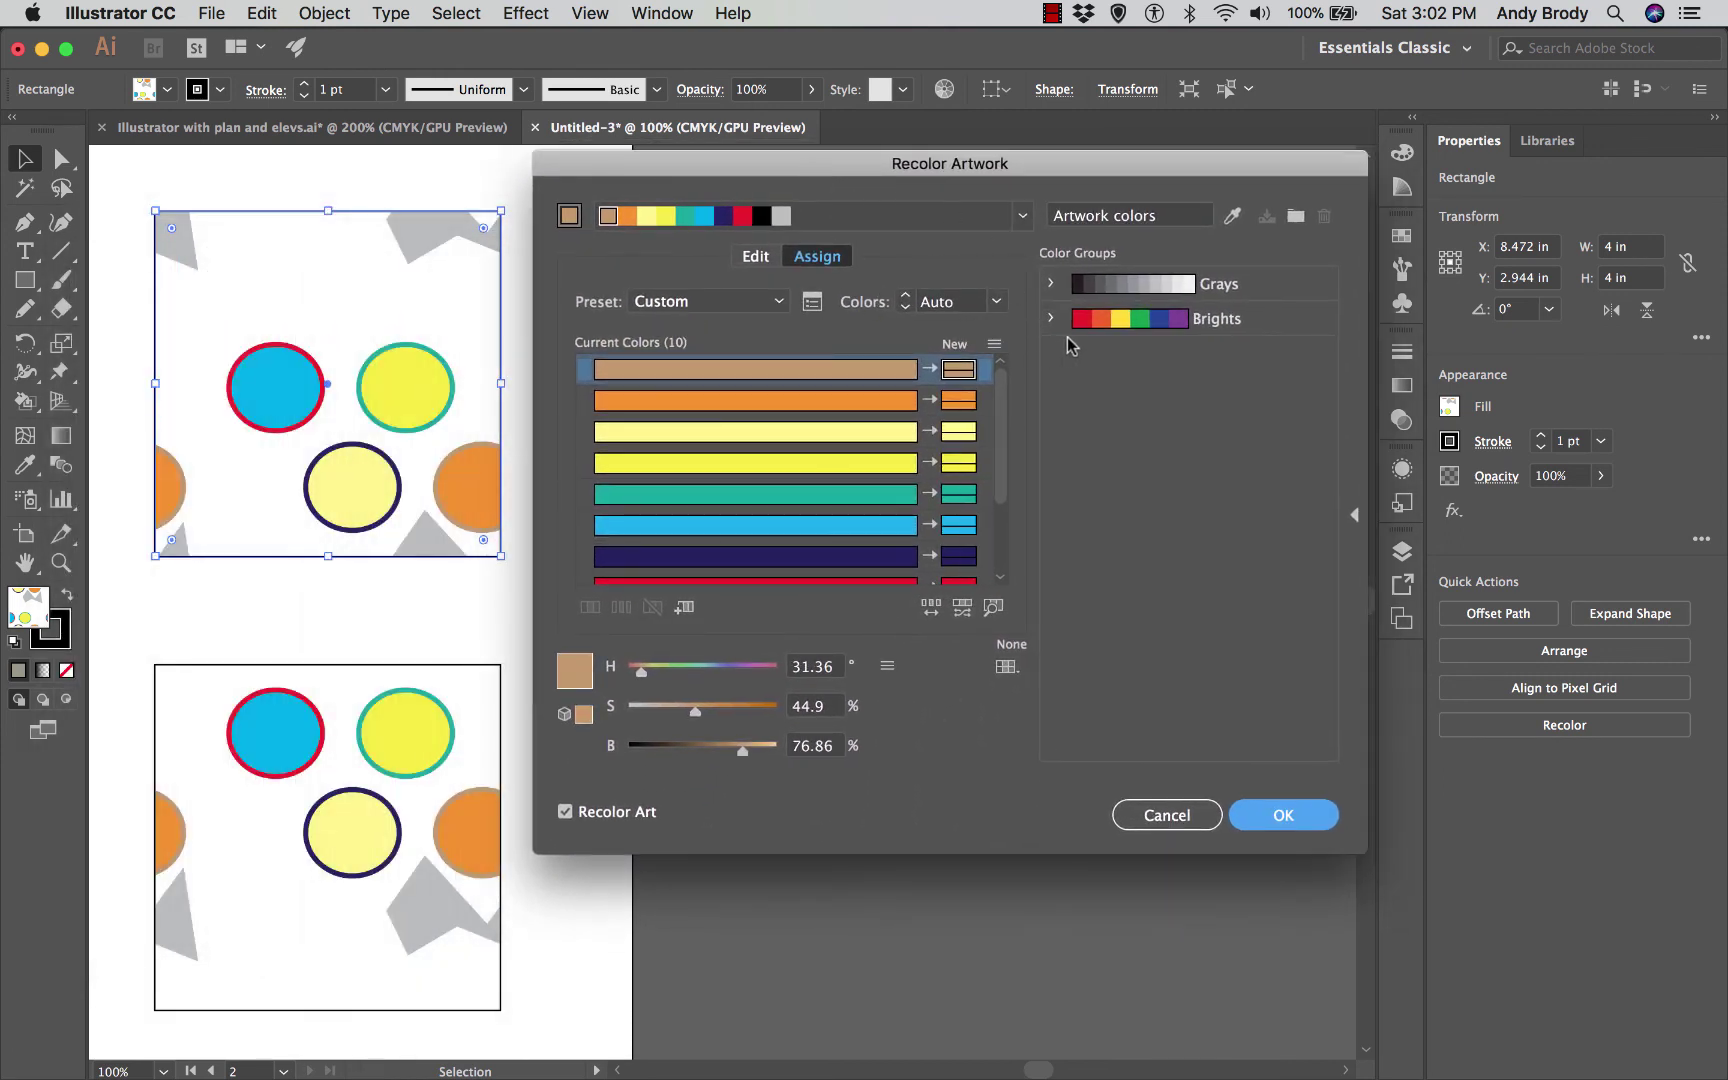
{"action": "left_click", "coordinate": [1238, 326]}
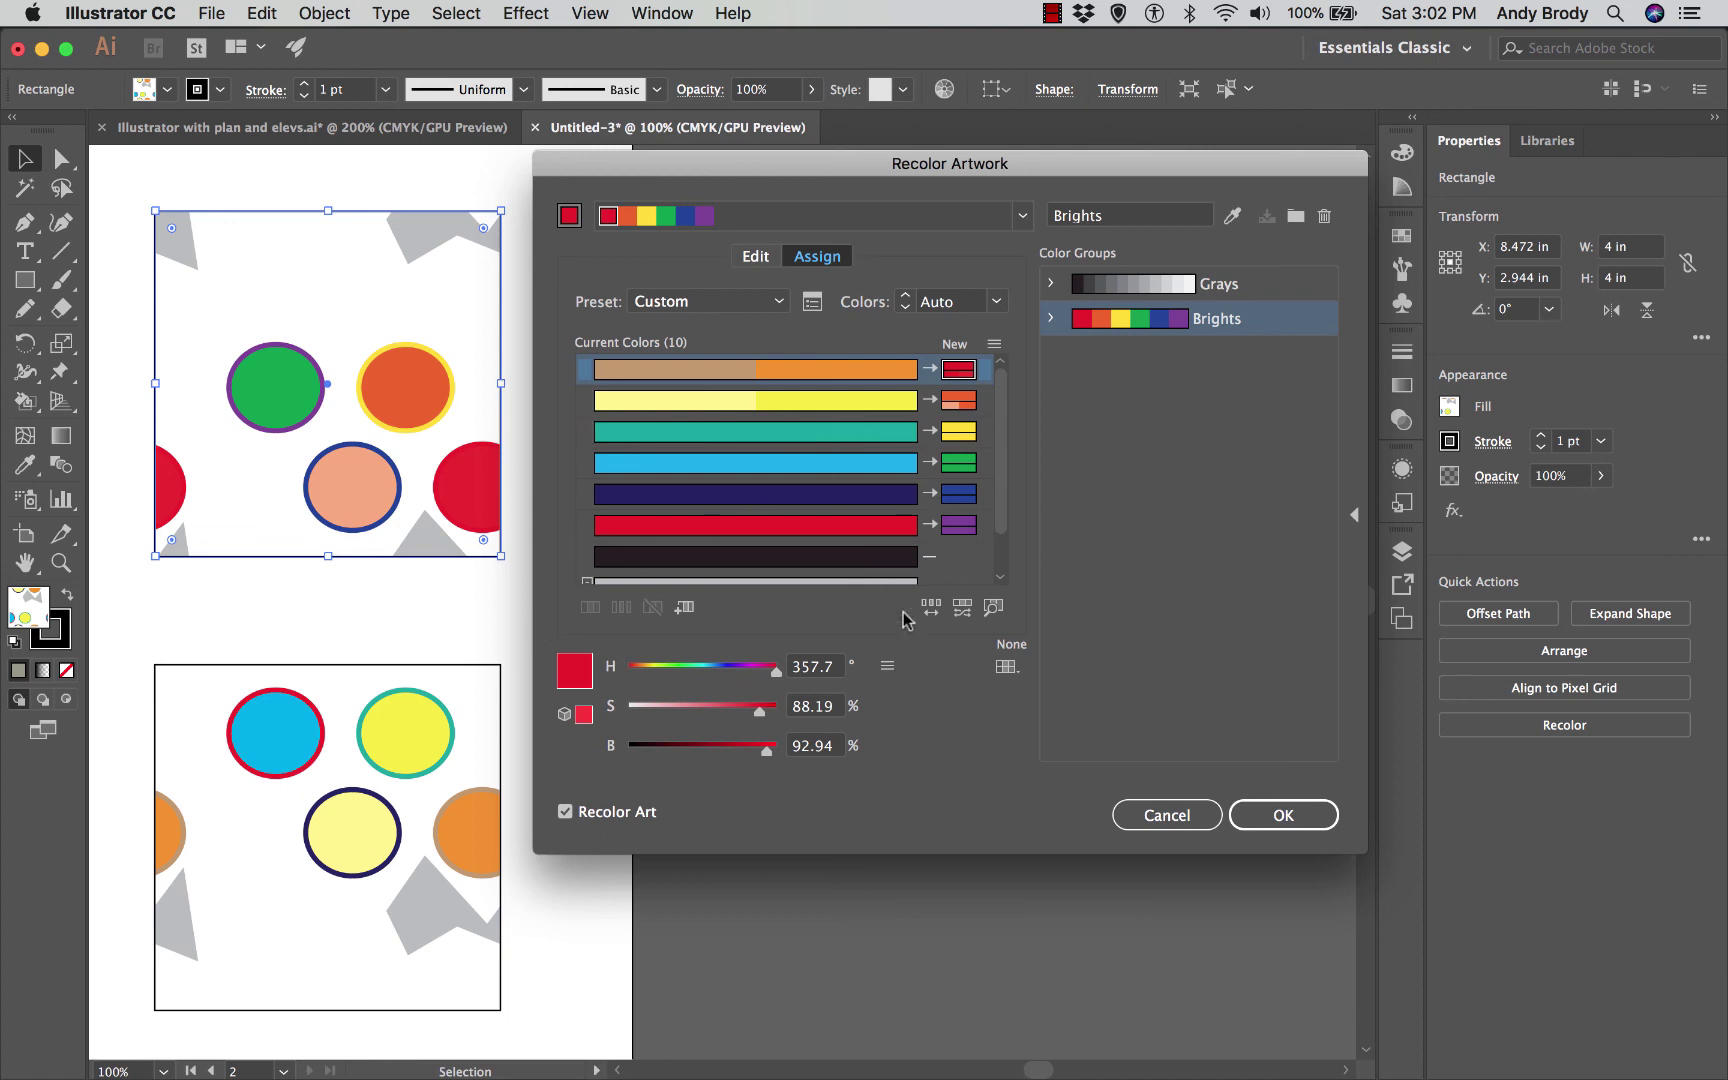
{"action": "left_click", "coordinate": [1097, 292]}
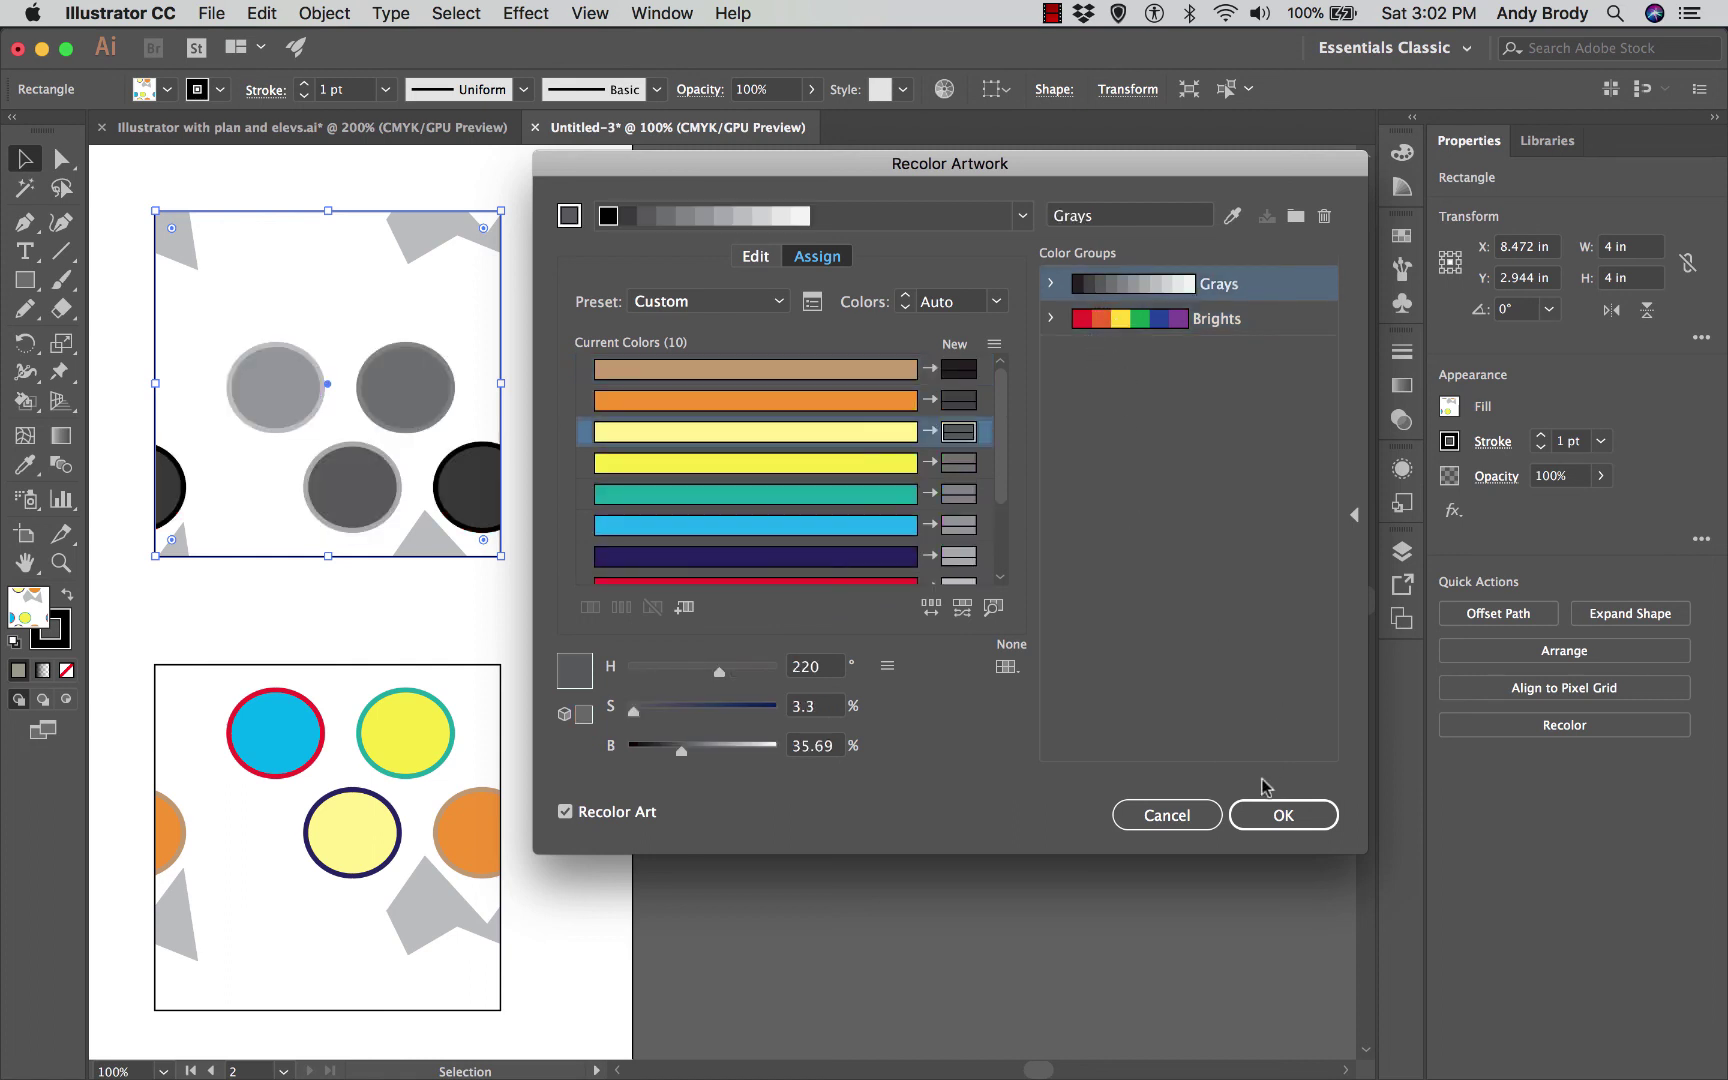
{"action": "left_click", "coordinate": [1265, 815]}
Step: Recolor the lower-right square's pattern with the Brights color group
{"action": "left_click", "coordinate": [413, 745]}
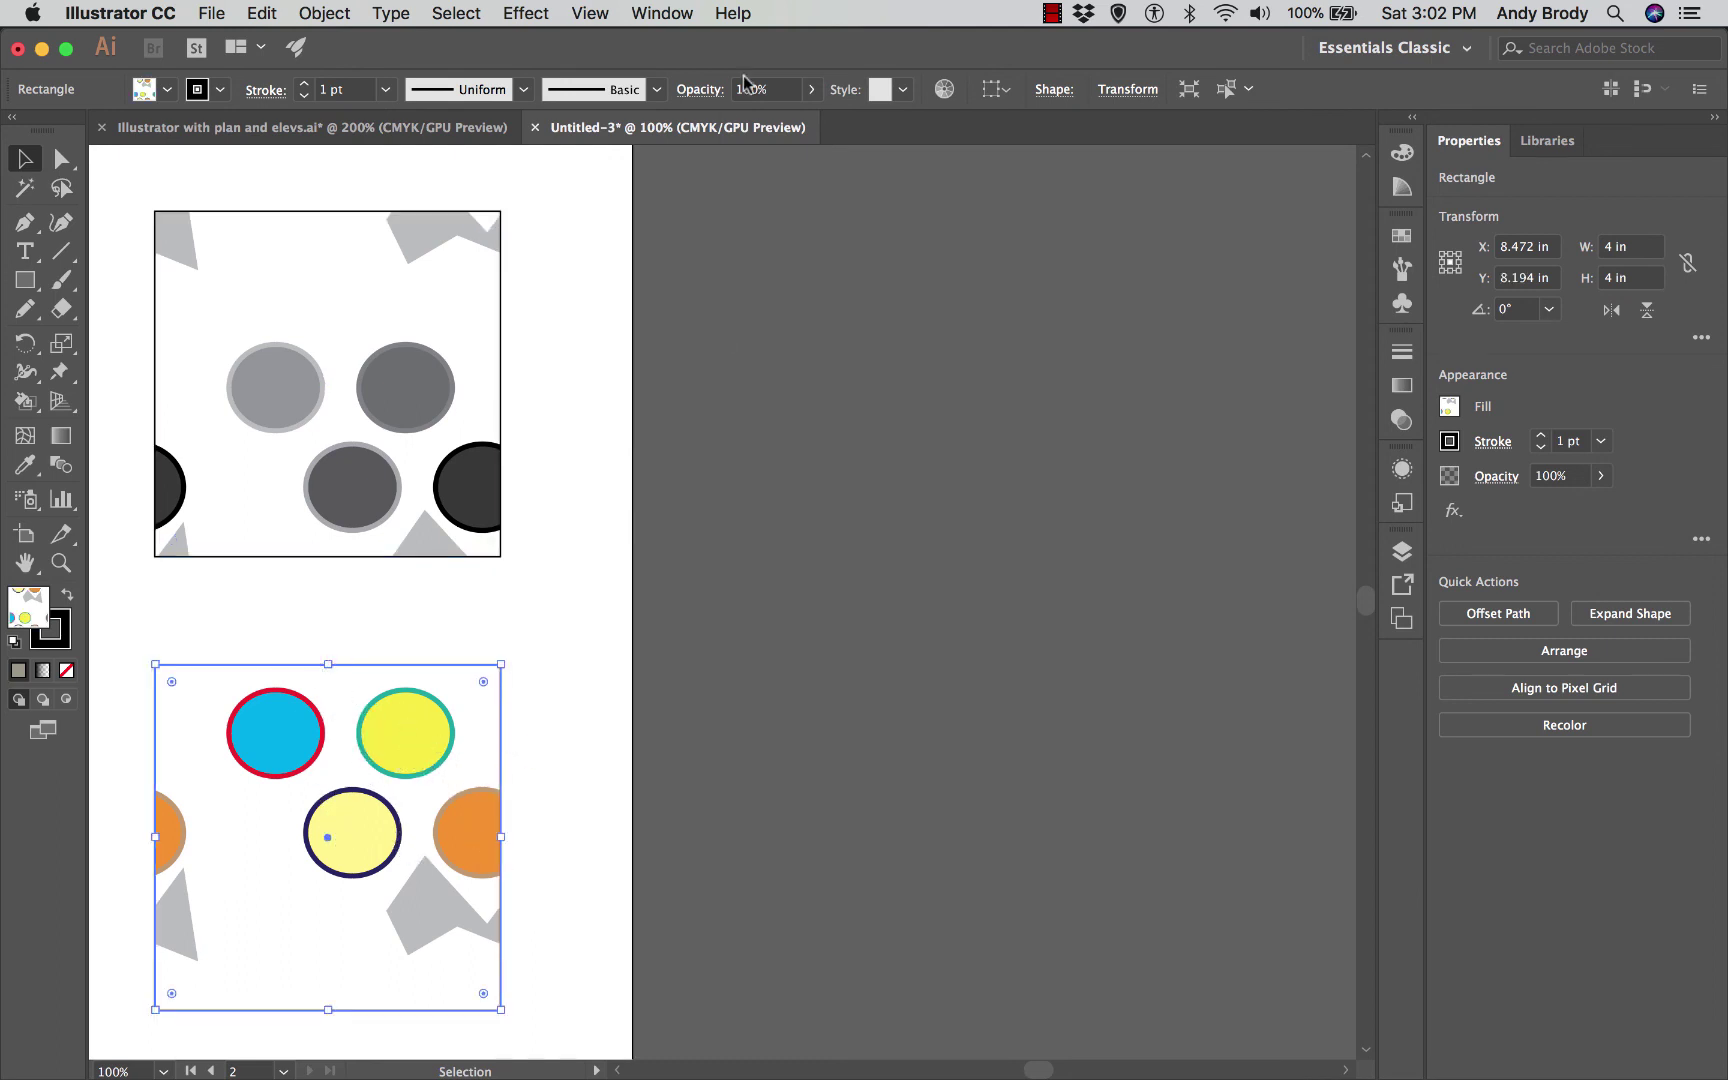
{"action": "left_click", "coordinate": [941, 89]}
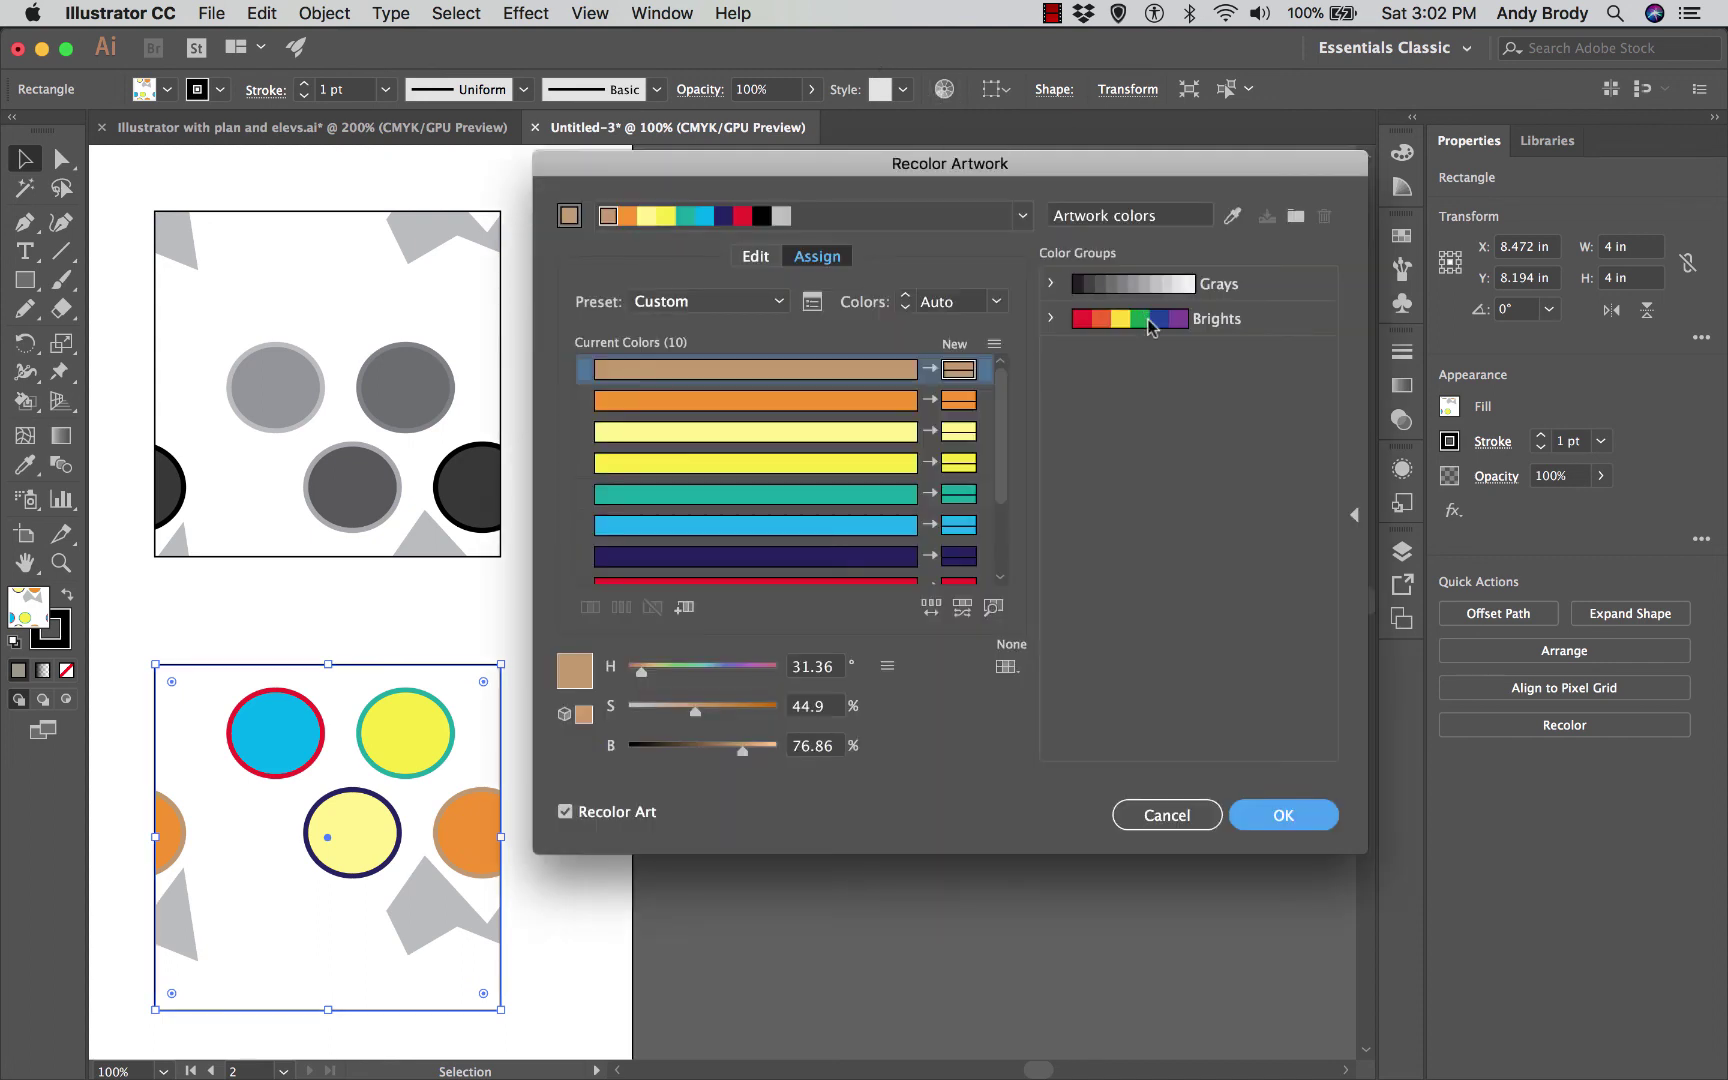
{"action": "left_click", "coordinate": [1151, 327]}
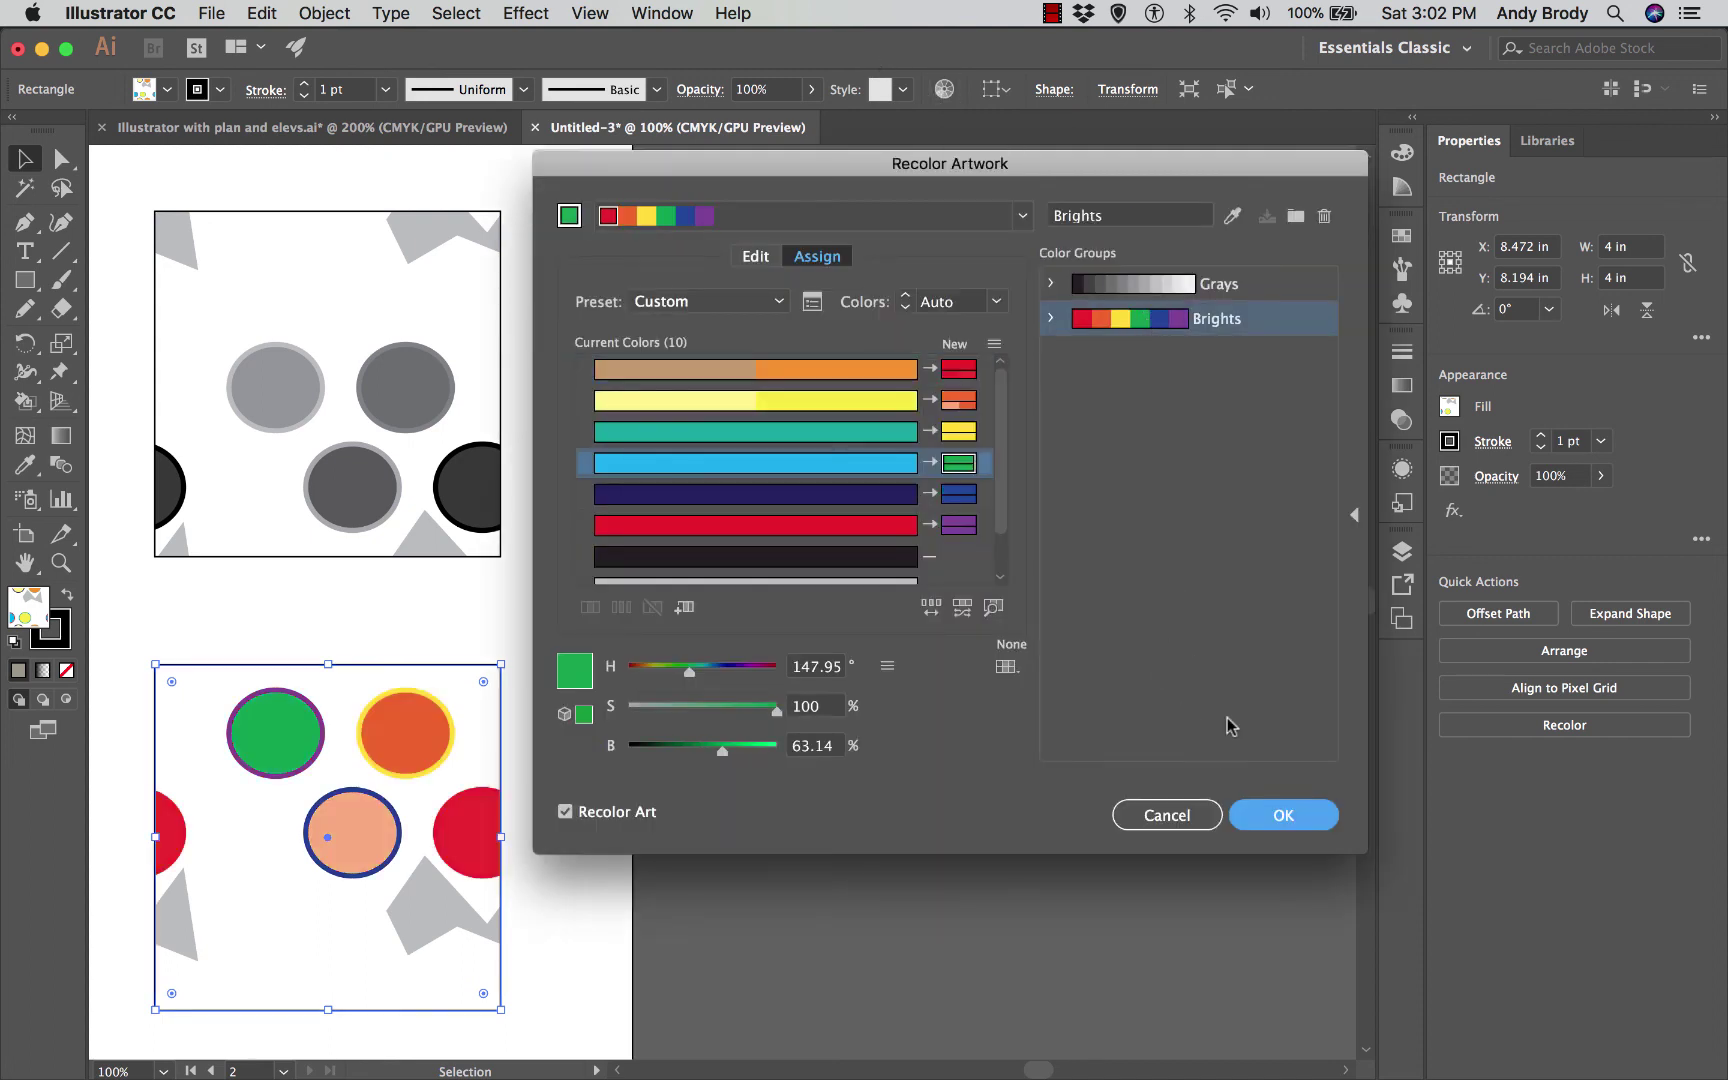
{"action": "left_click", "coordinate": [1274, 813]}
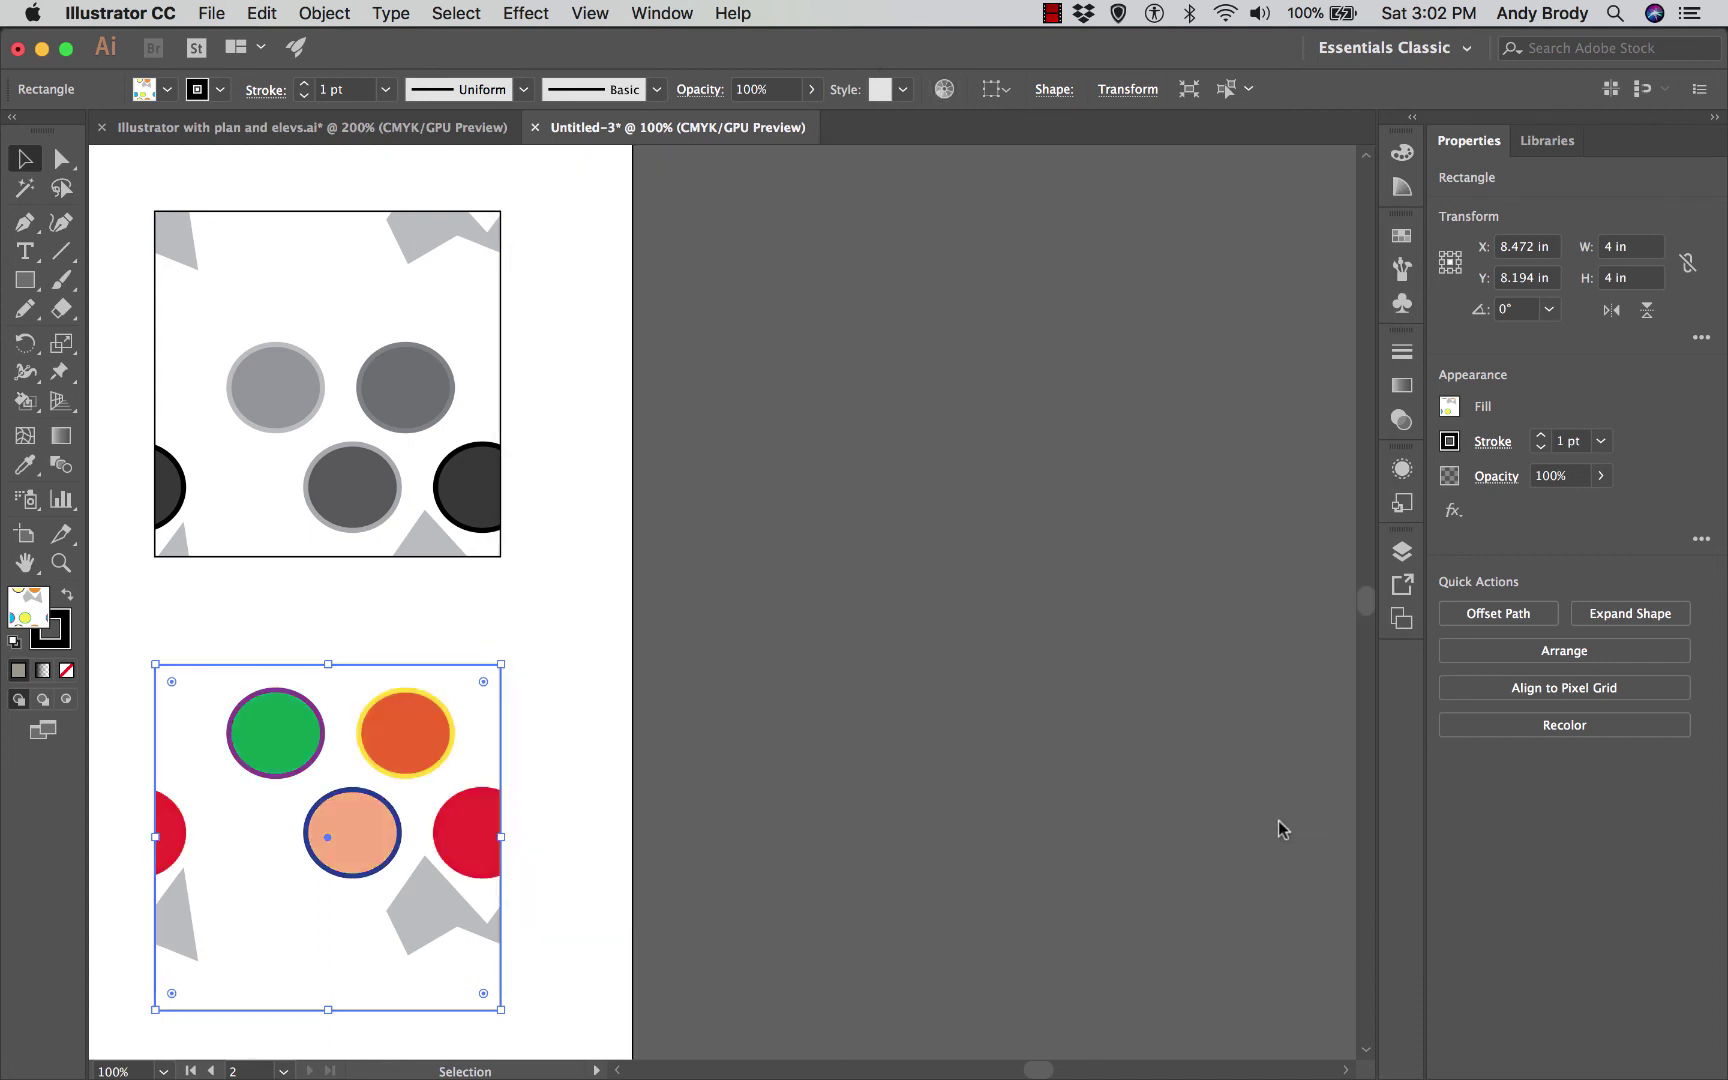
Step: Deselect the recolored square and display the document's swatches to examine the pattern variants
{"action": "left_click", "coordinate": [1048, 772]}
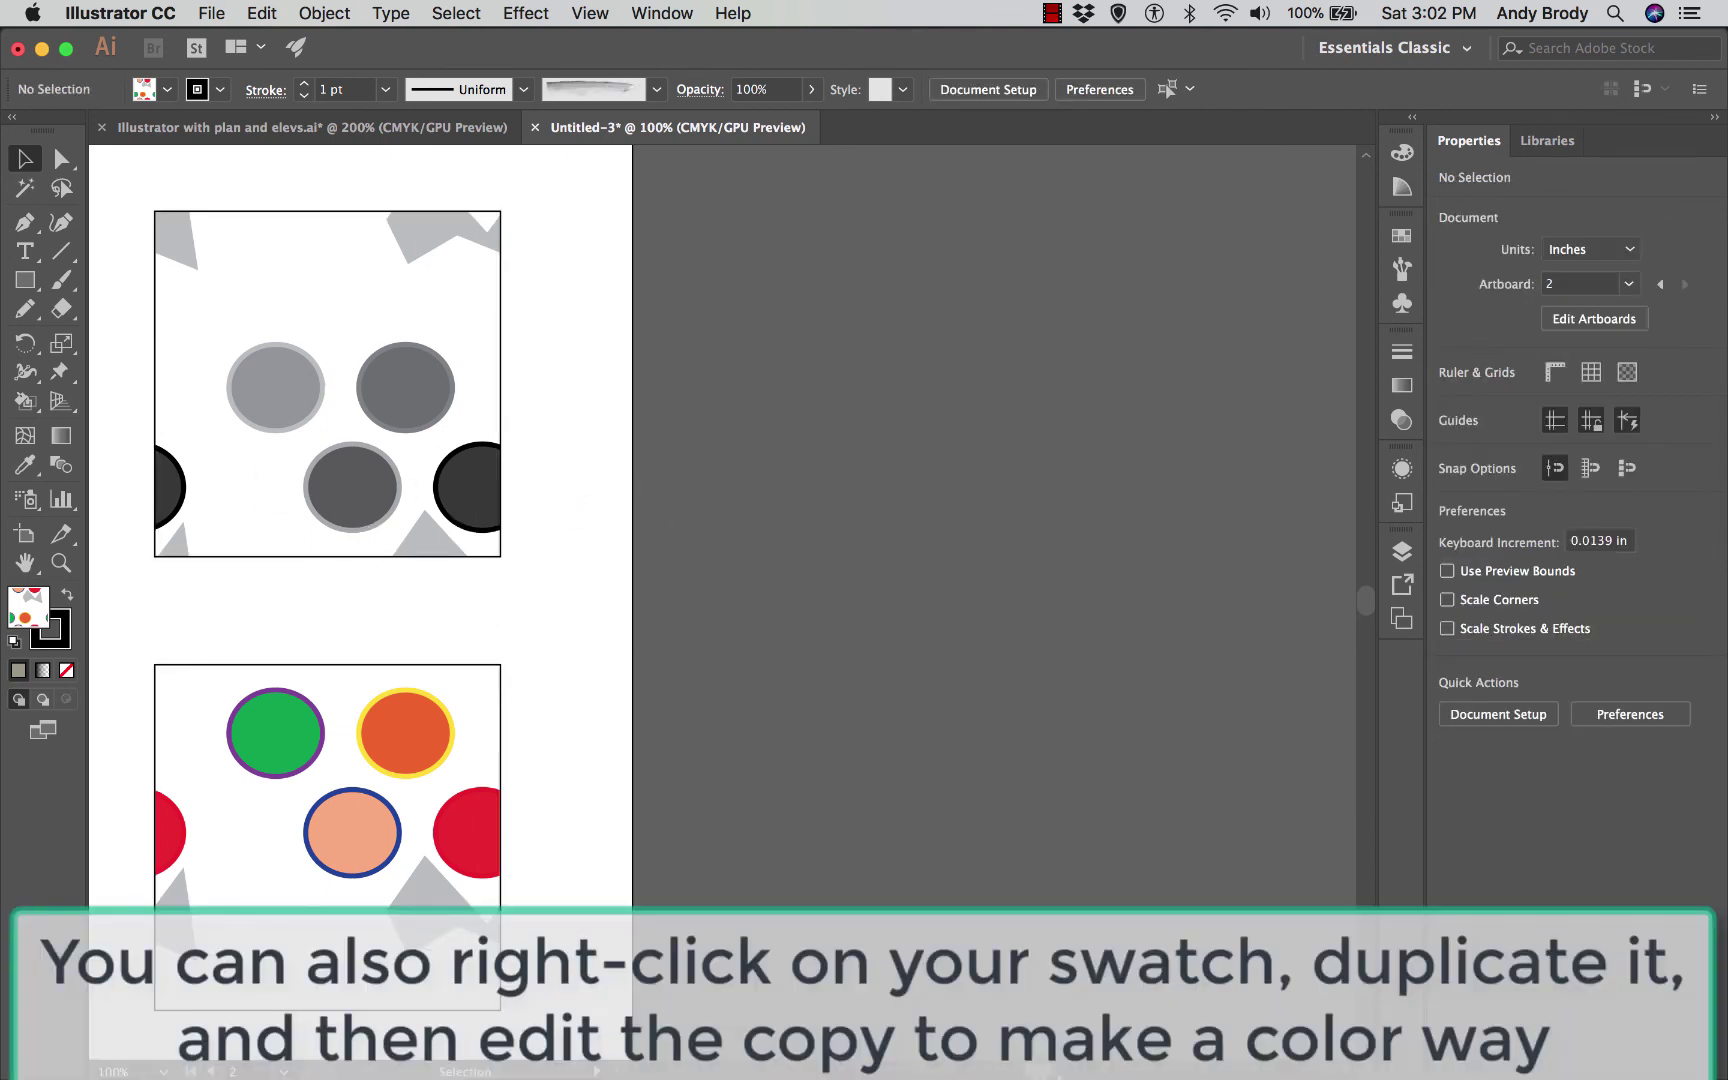
{"action": "left_click", "coordinate": [1402, 236]}
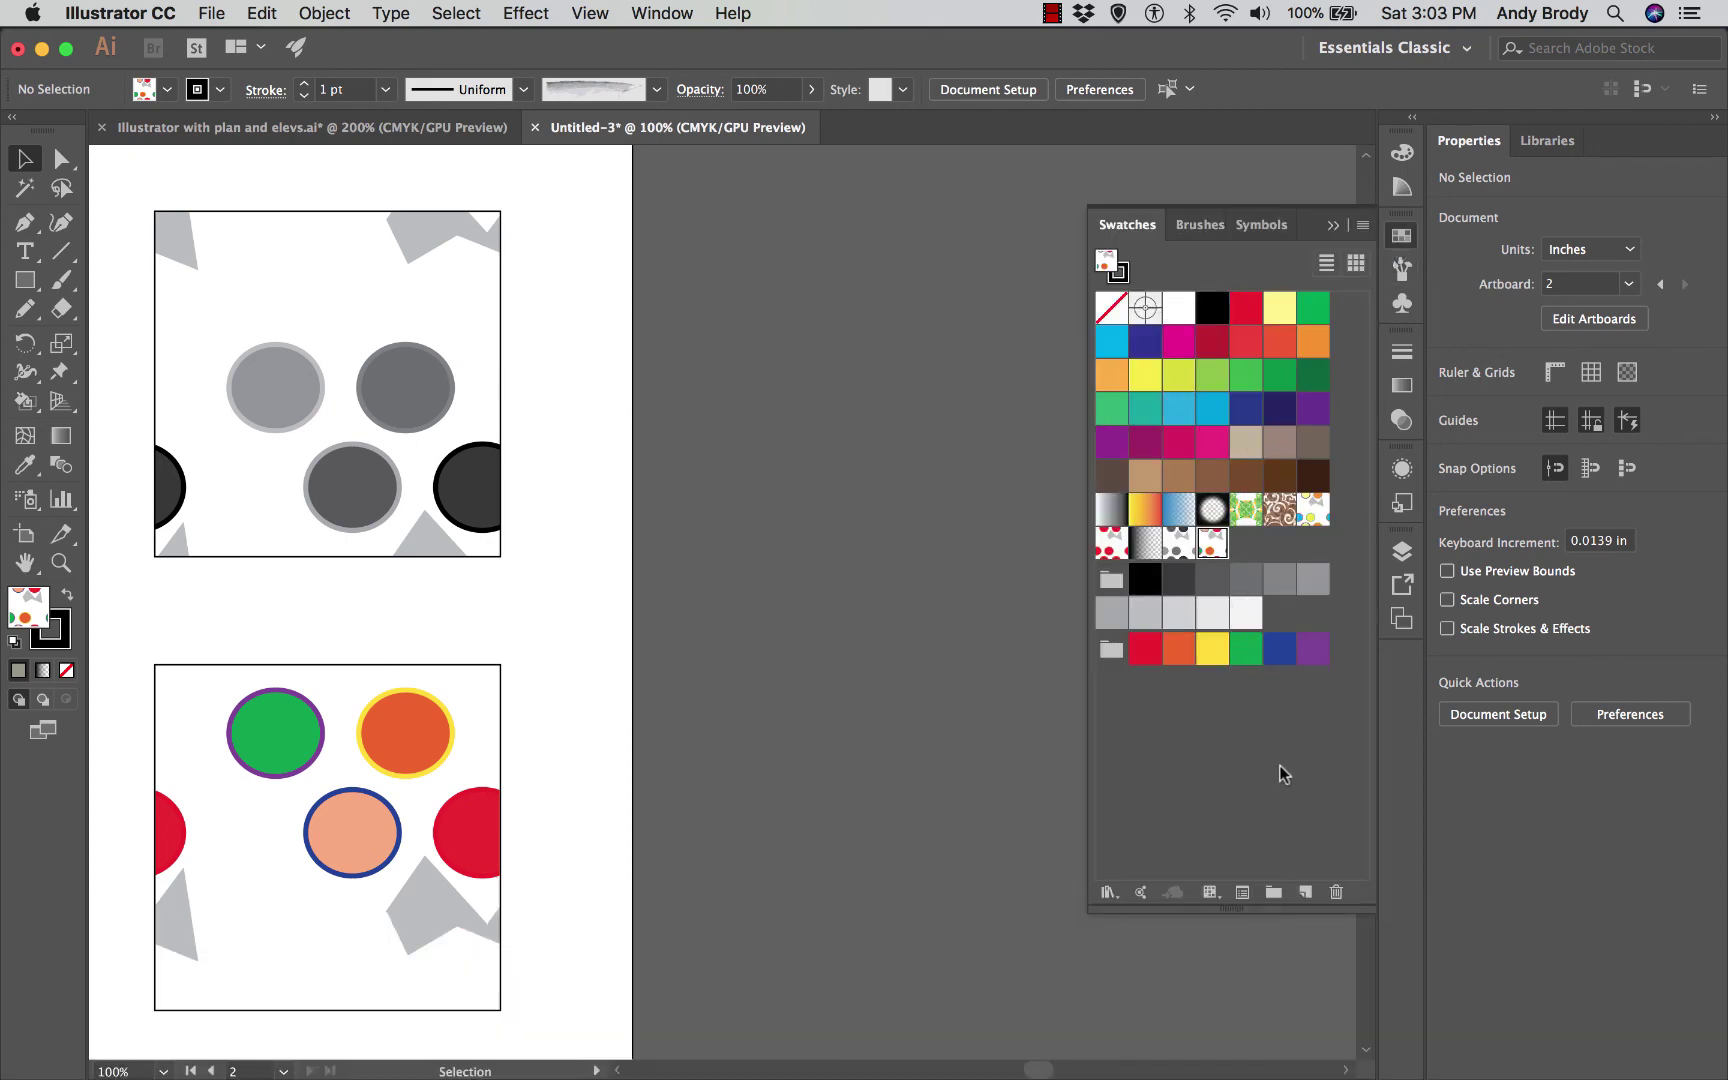
Step: Open the scientific Split Complementary swatch library, enlarge it and show its color groups as large thumbnails beside the document swatches
{"action": "left_click", "coordinate": [1108, 891]}
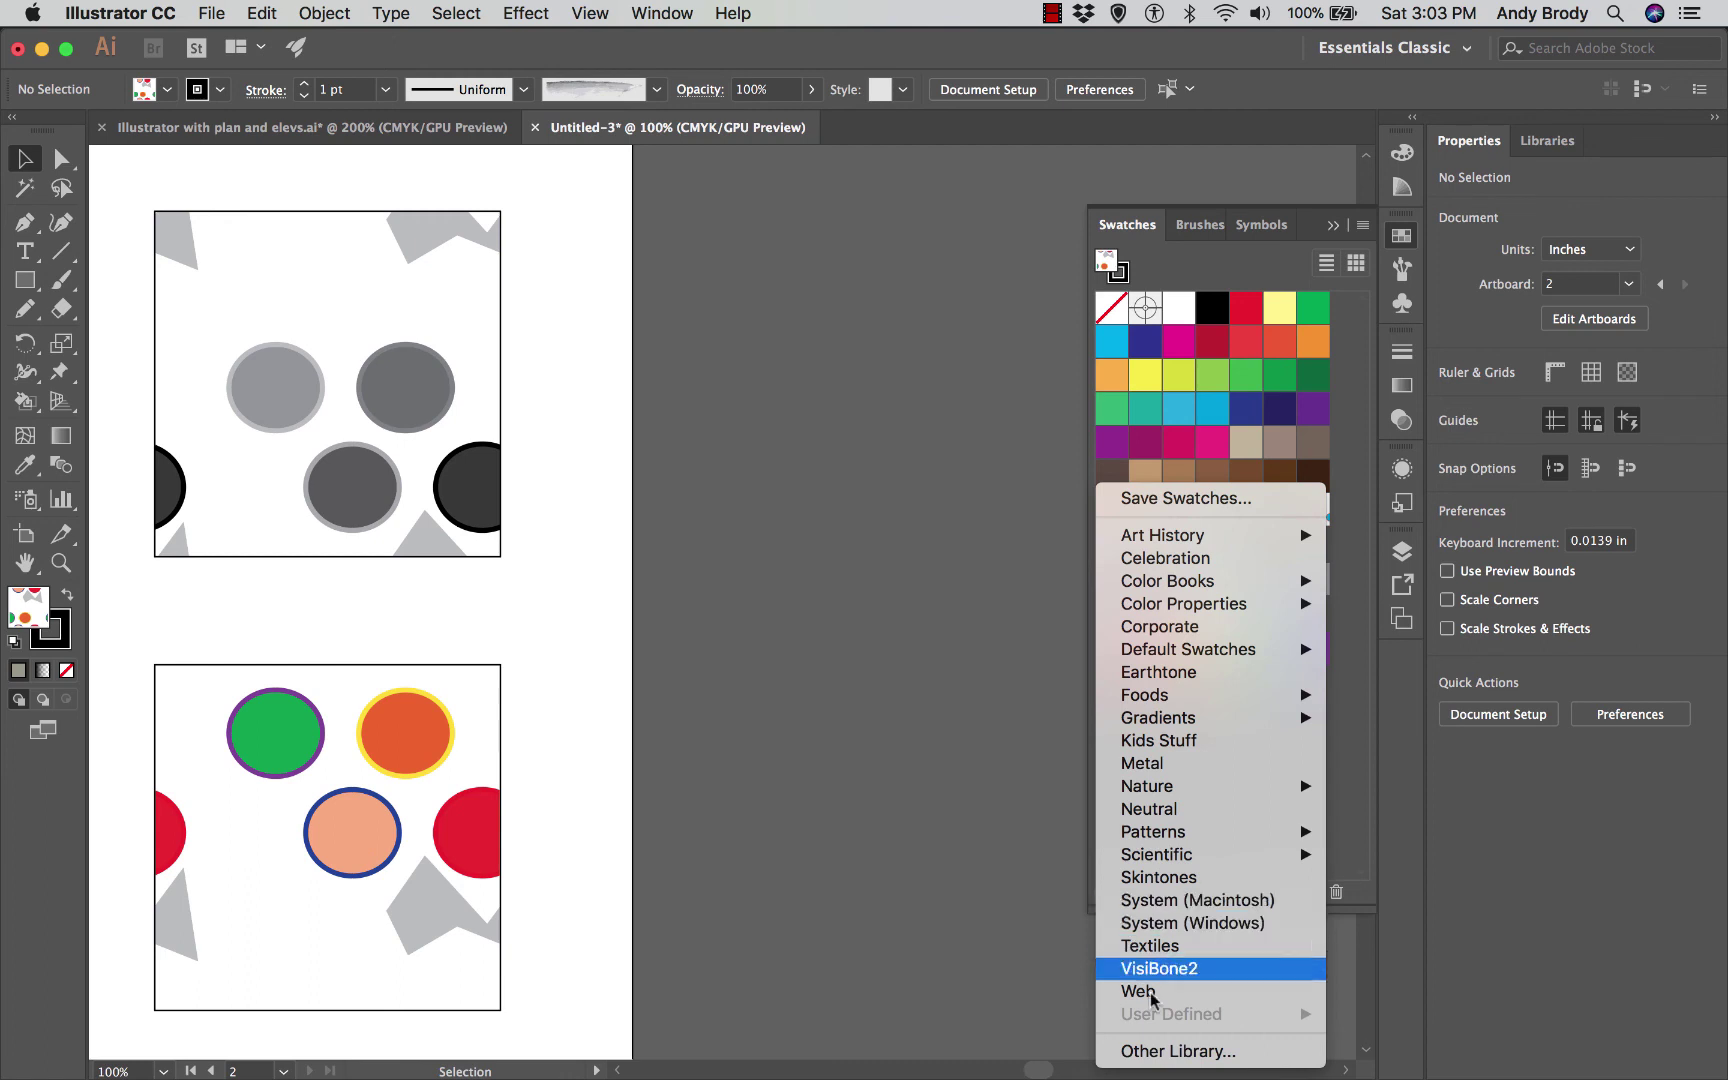
{"action": "mouse_move", "coordinate": [1180, 714]}
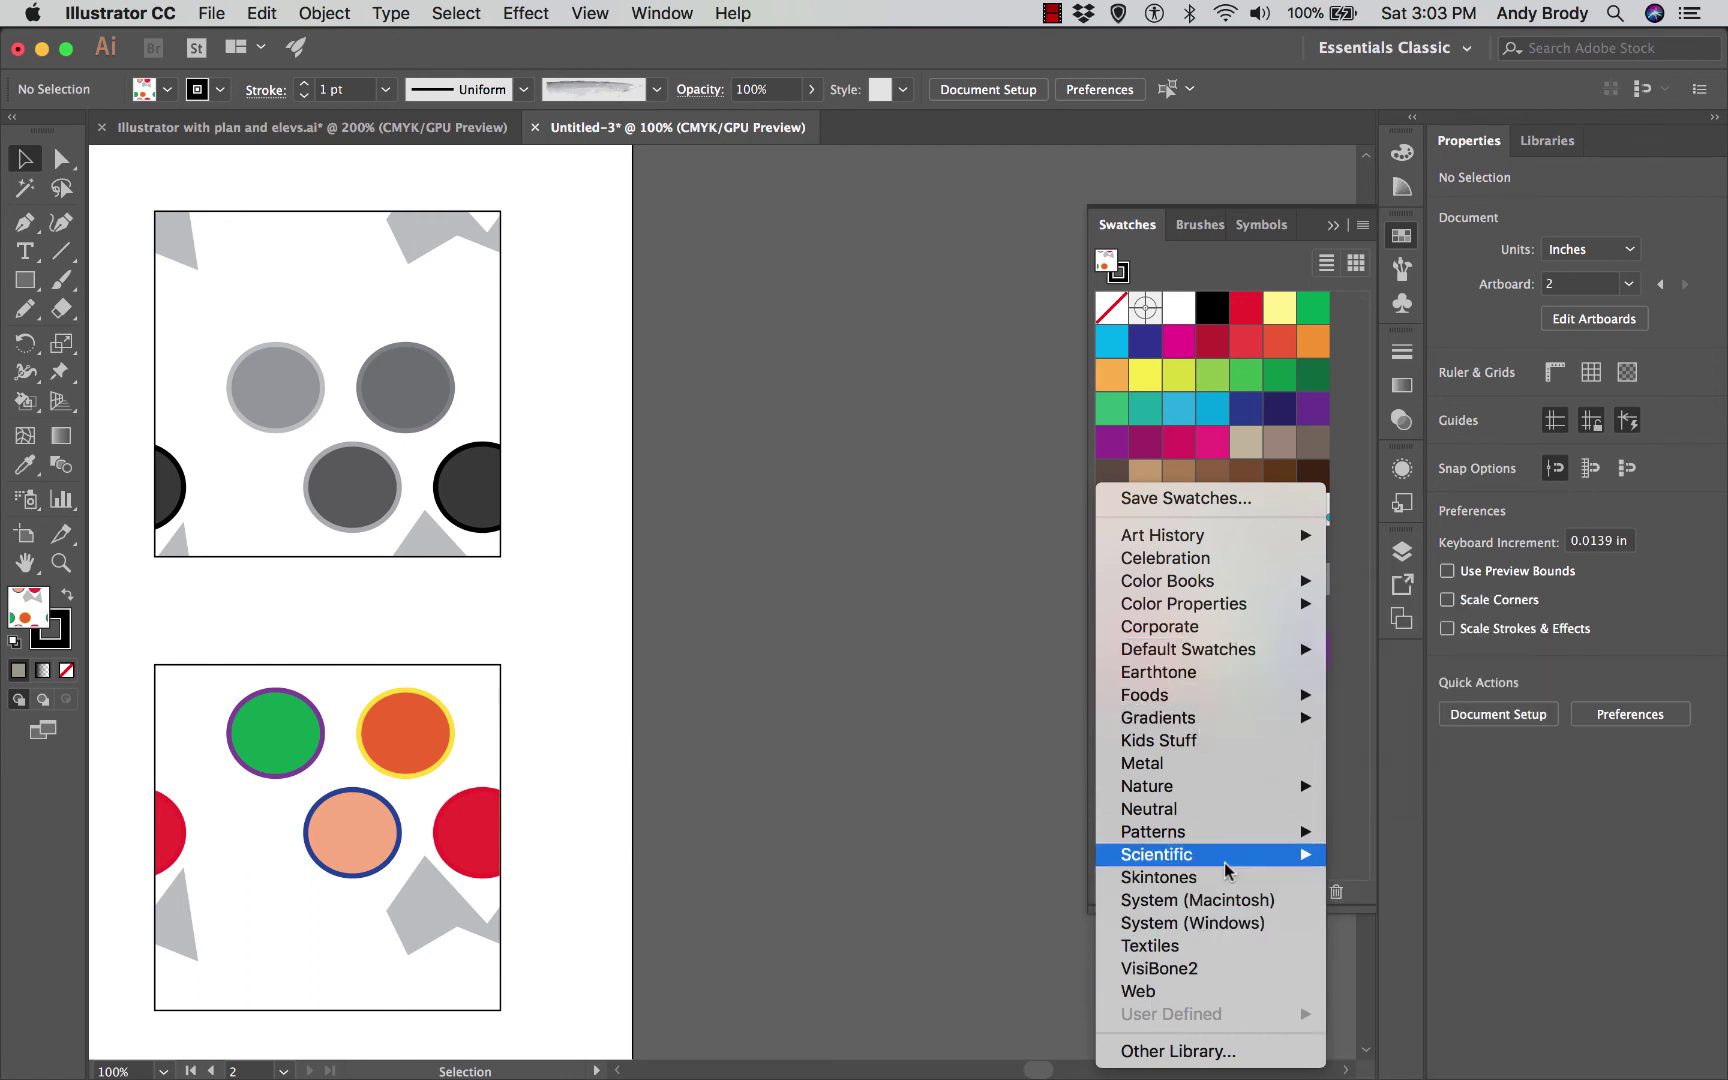
{"action": "mouse_move", "coordinate": [1234, 836]}
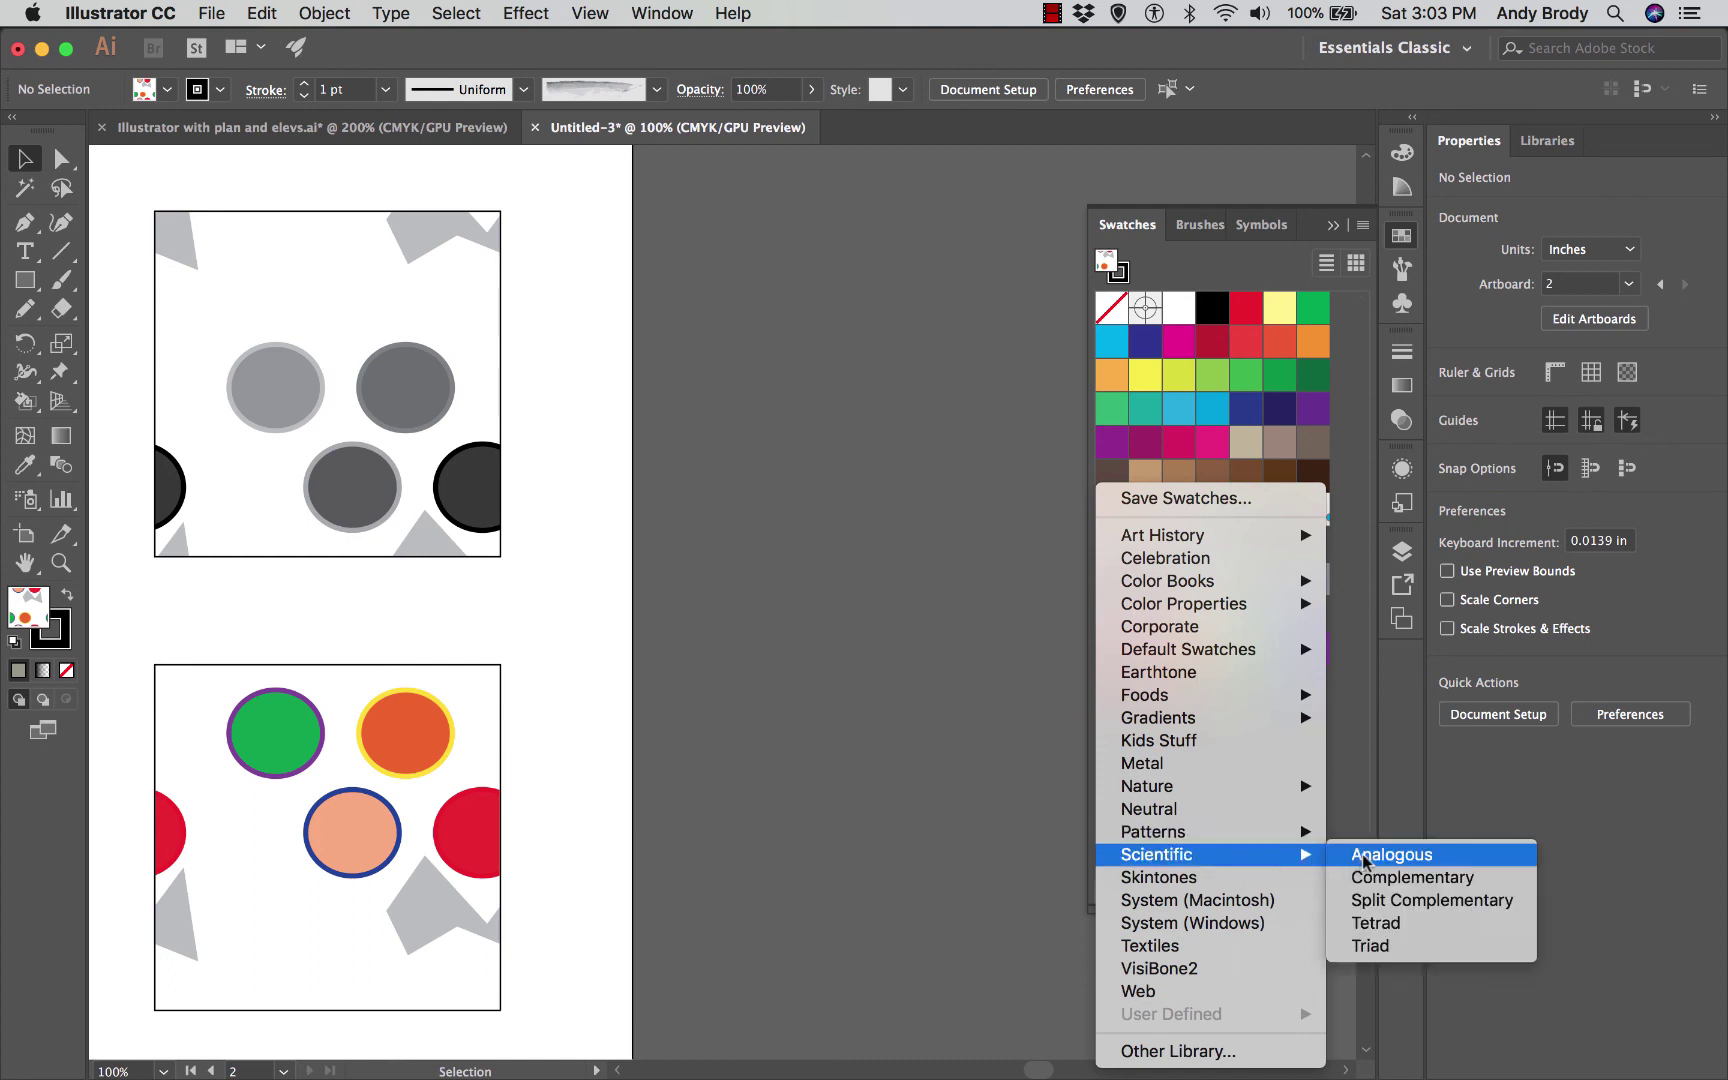
{"action": "left_click", "coordinate": [1397, 903]}
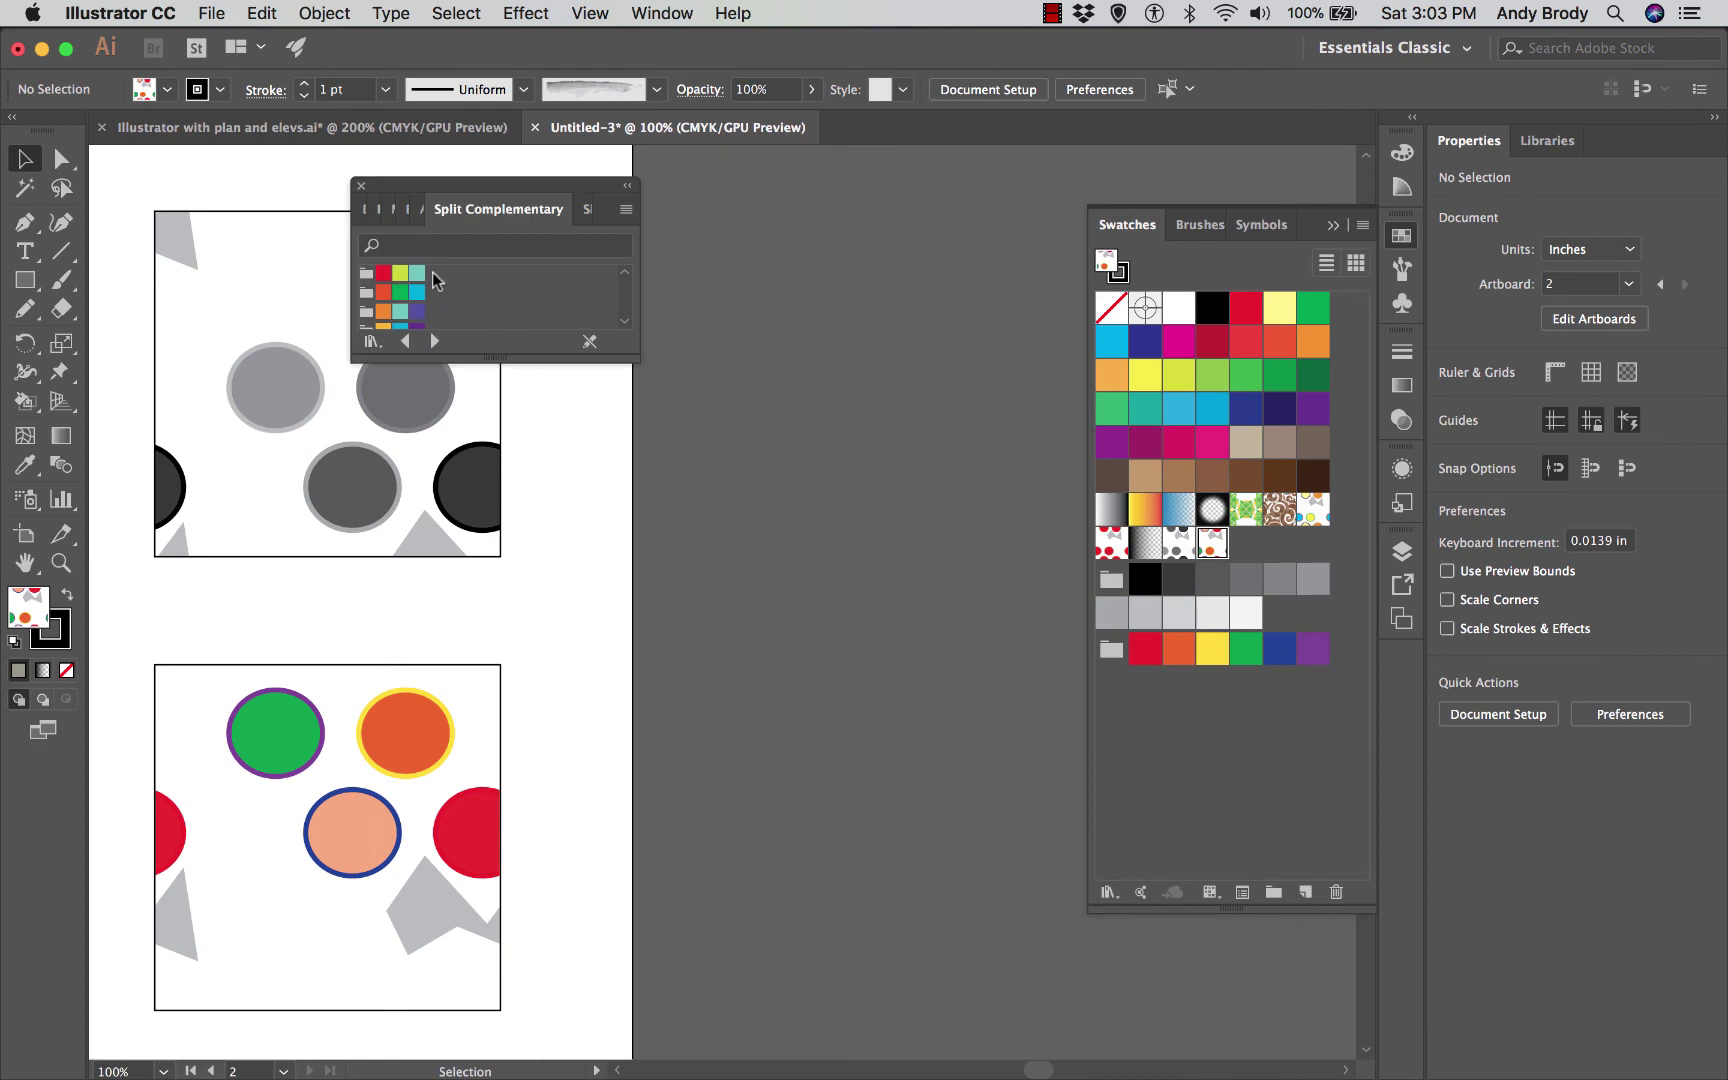
{"action": "left_click_drag", "start_coordinate": [632, 356], "coordinate": [787, 745]}
{"action": "left_click", "coordinate": [772, 210]}
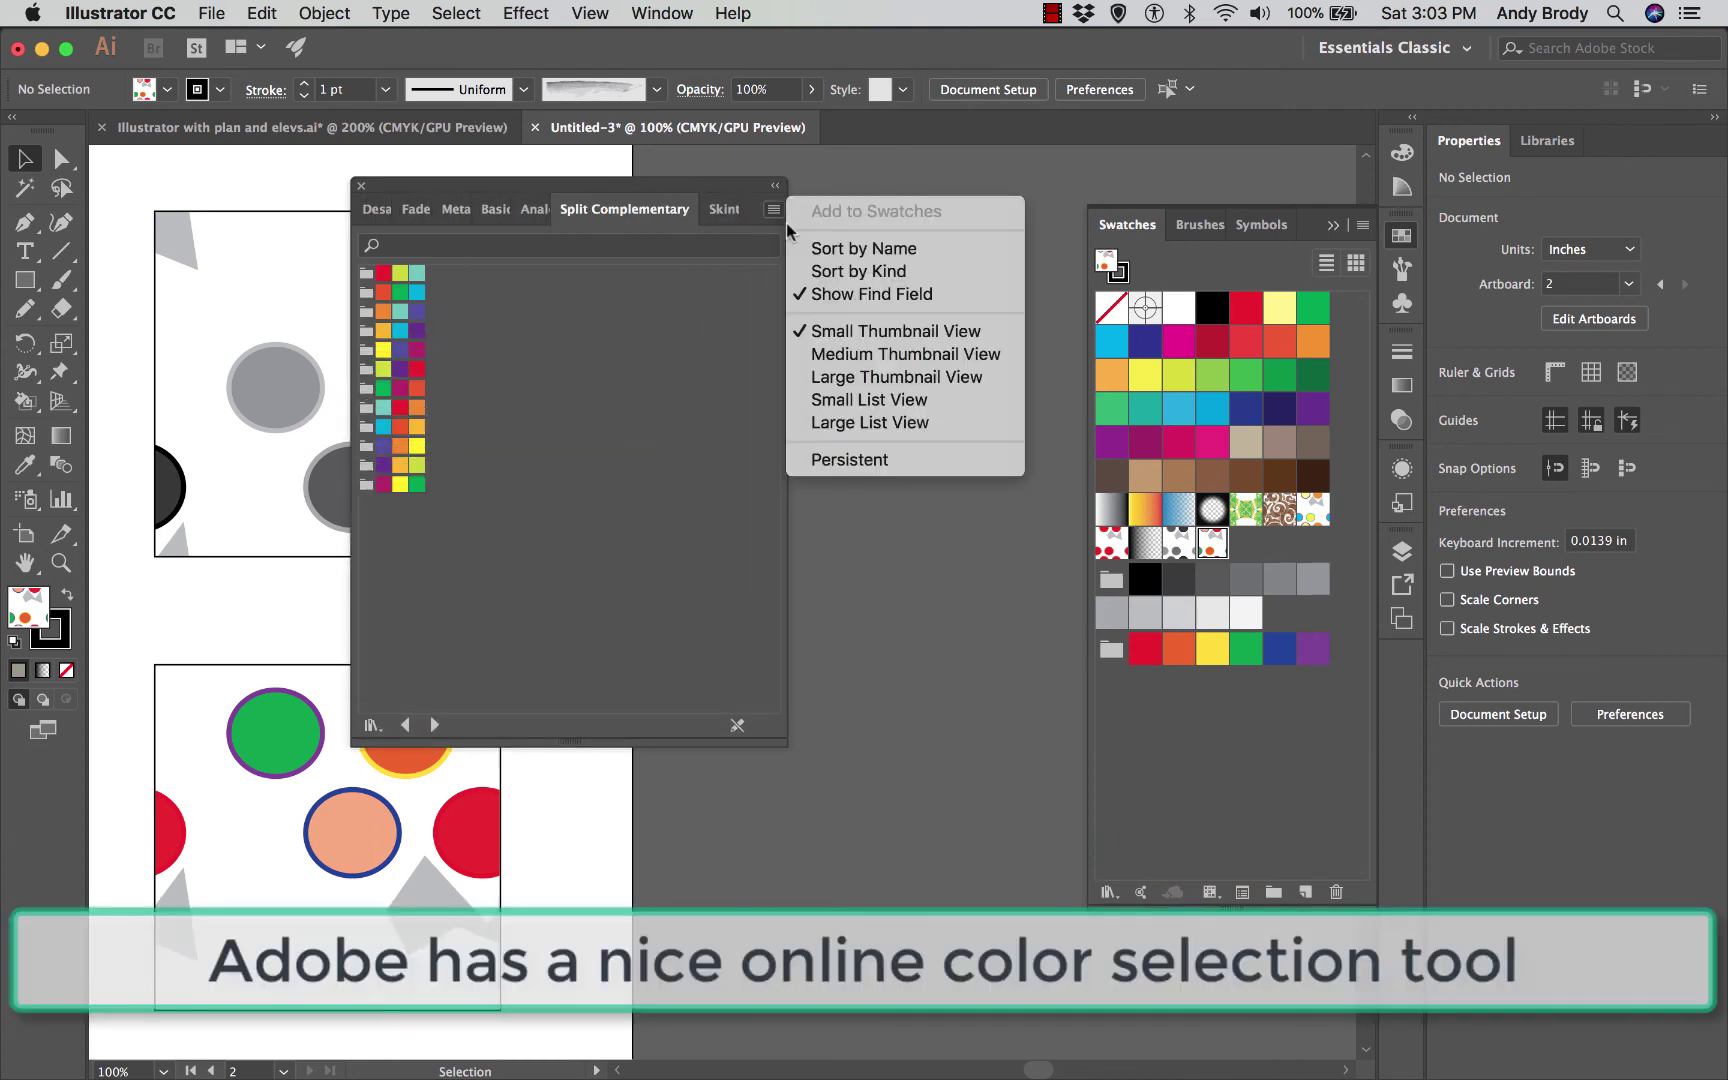
{"action": "left_click", "coordinate": [830, 378]}
{"action": "left_click_drag", "start_coordinate": [484, 193], "coordinate": [782, 240]}
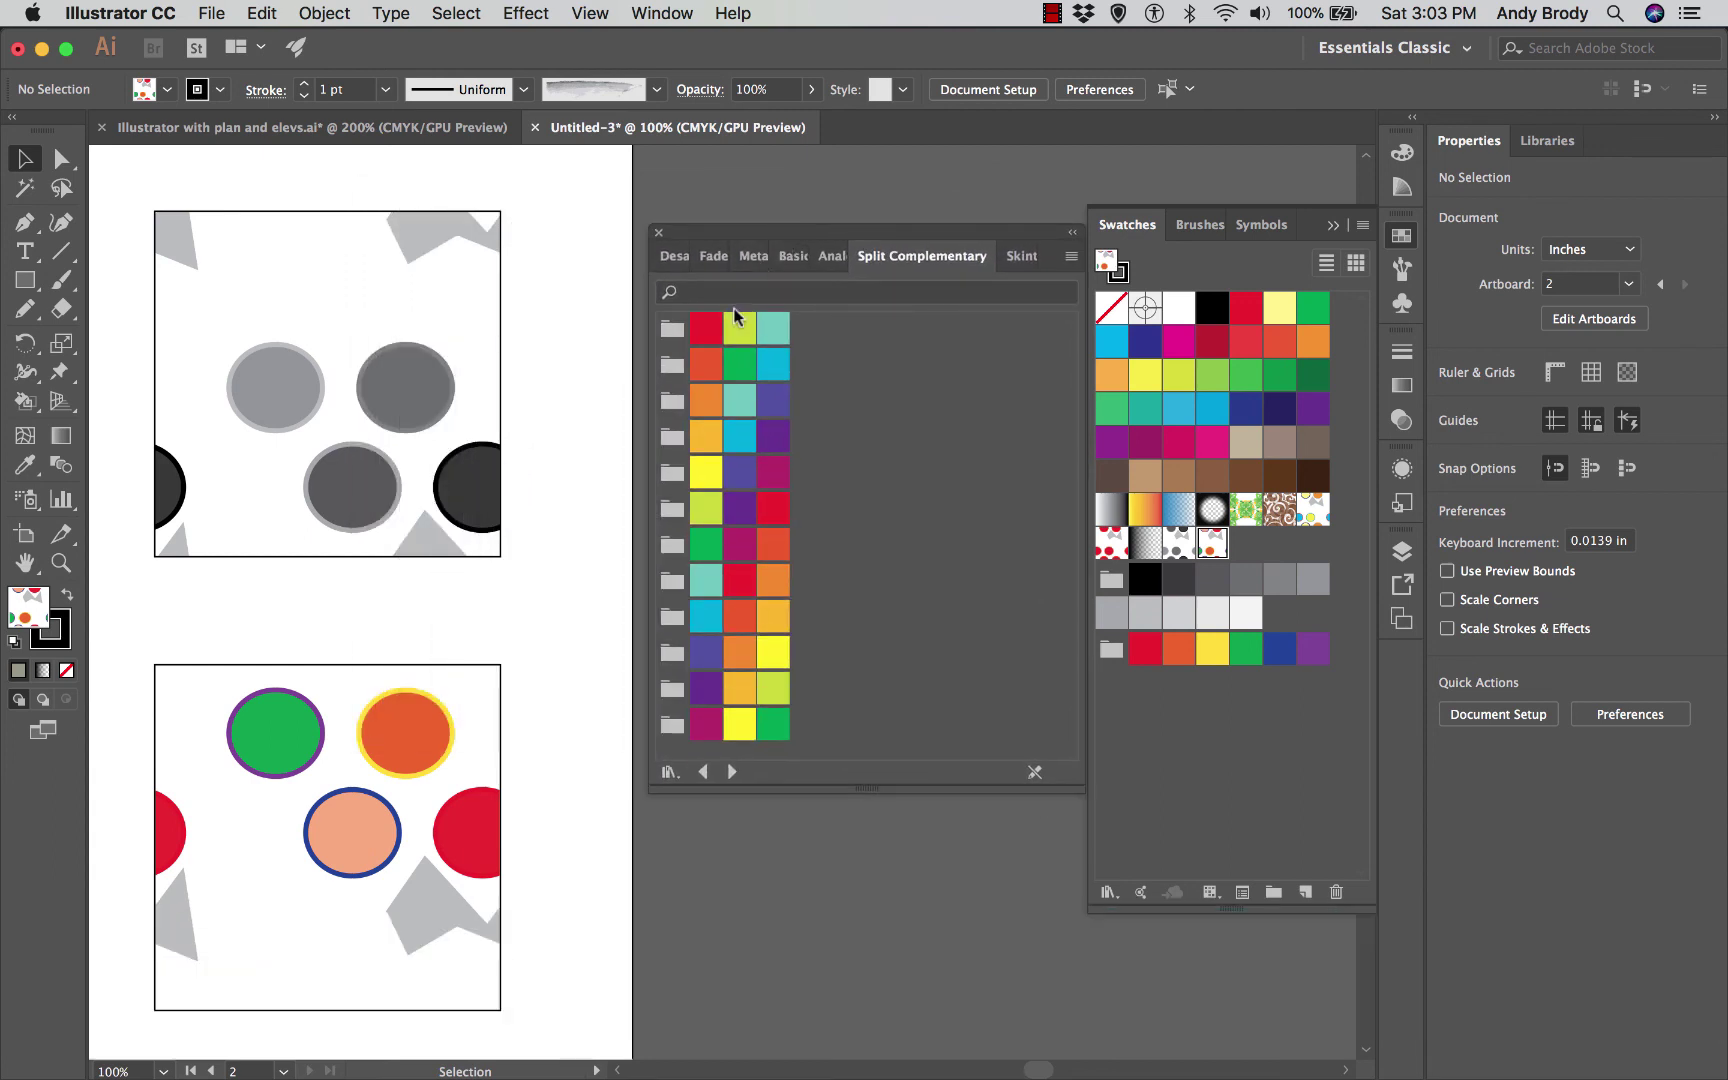
Step: Add the red, yellow-green and teal color group from the Split Complementary library to the document swatches
{"action": "left_click", "coordinate": [828, 259]}
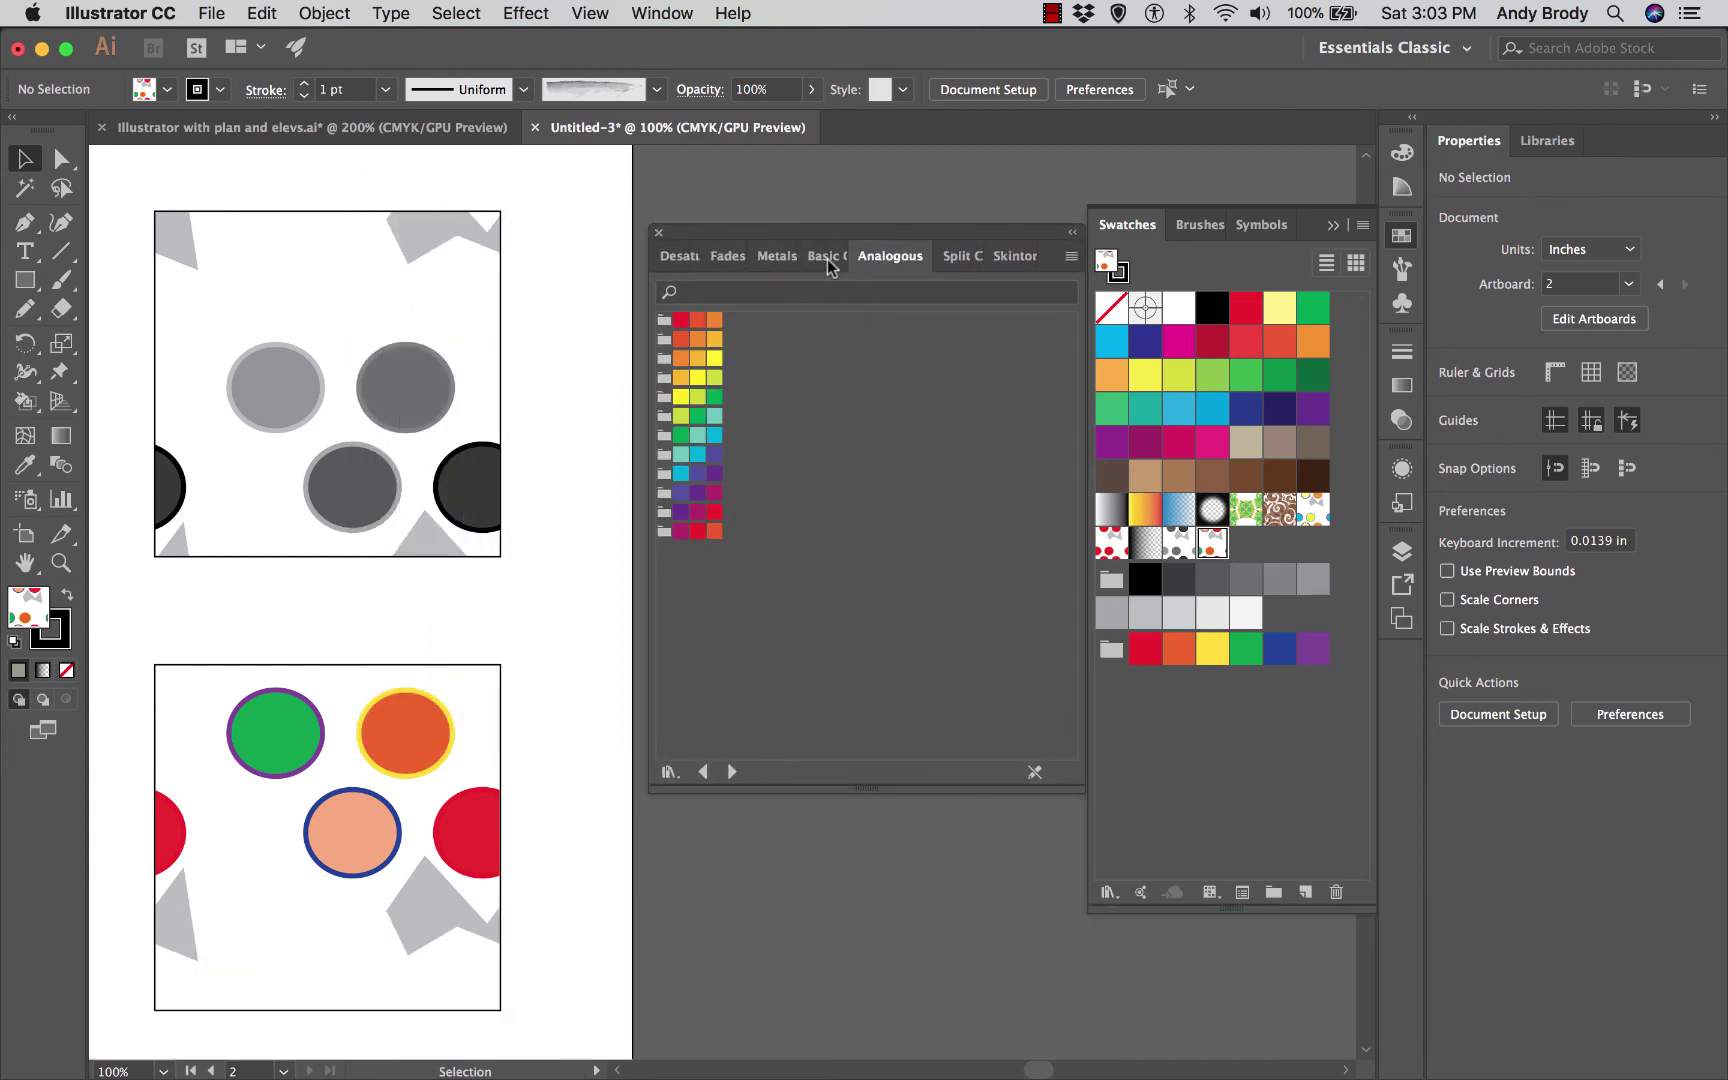
{"action": "left_click", "coordinate": [960, 262]}
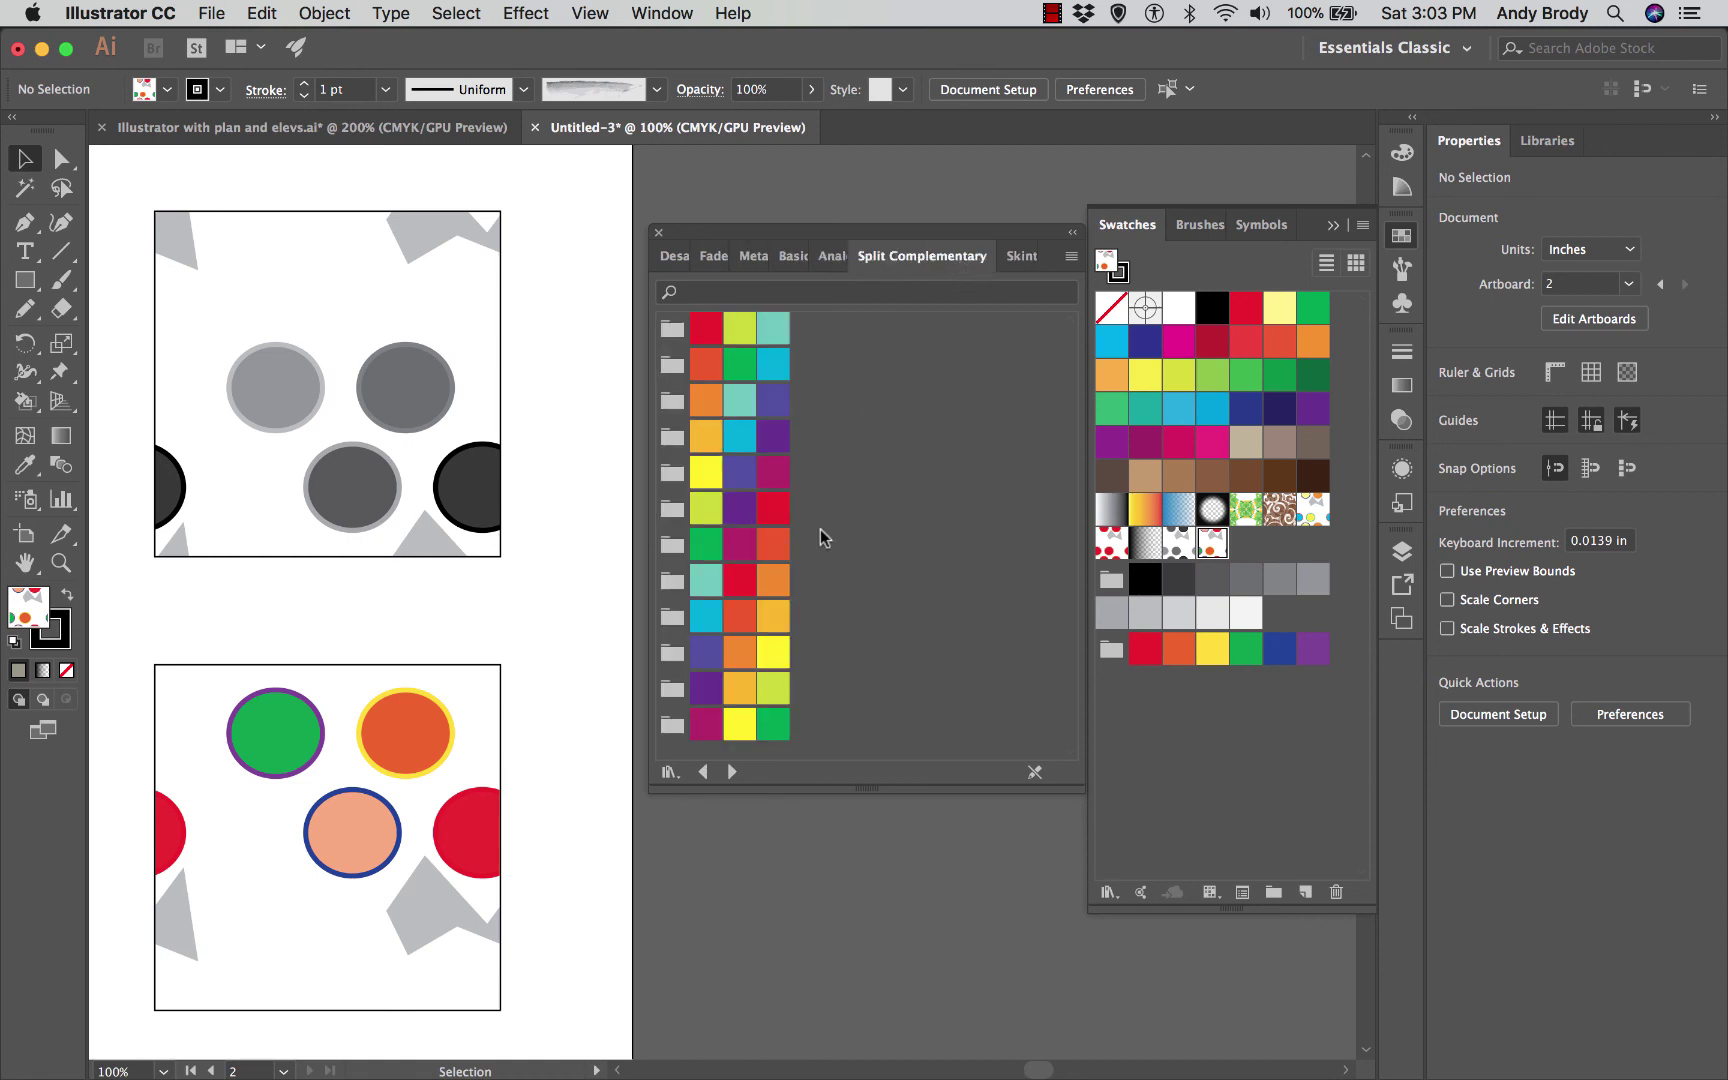
{"action": "left_click_drag", "start_coordinate": [670, 339], "coordinate": [1152, 718]}
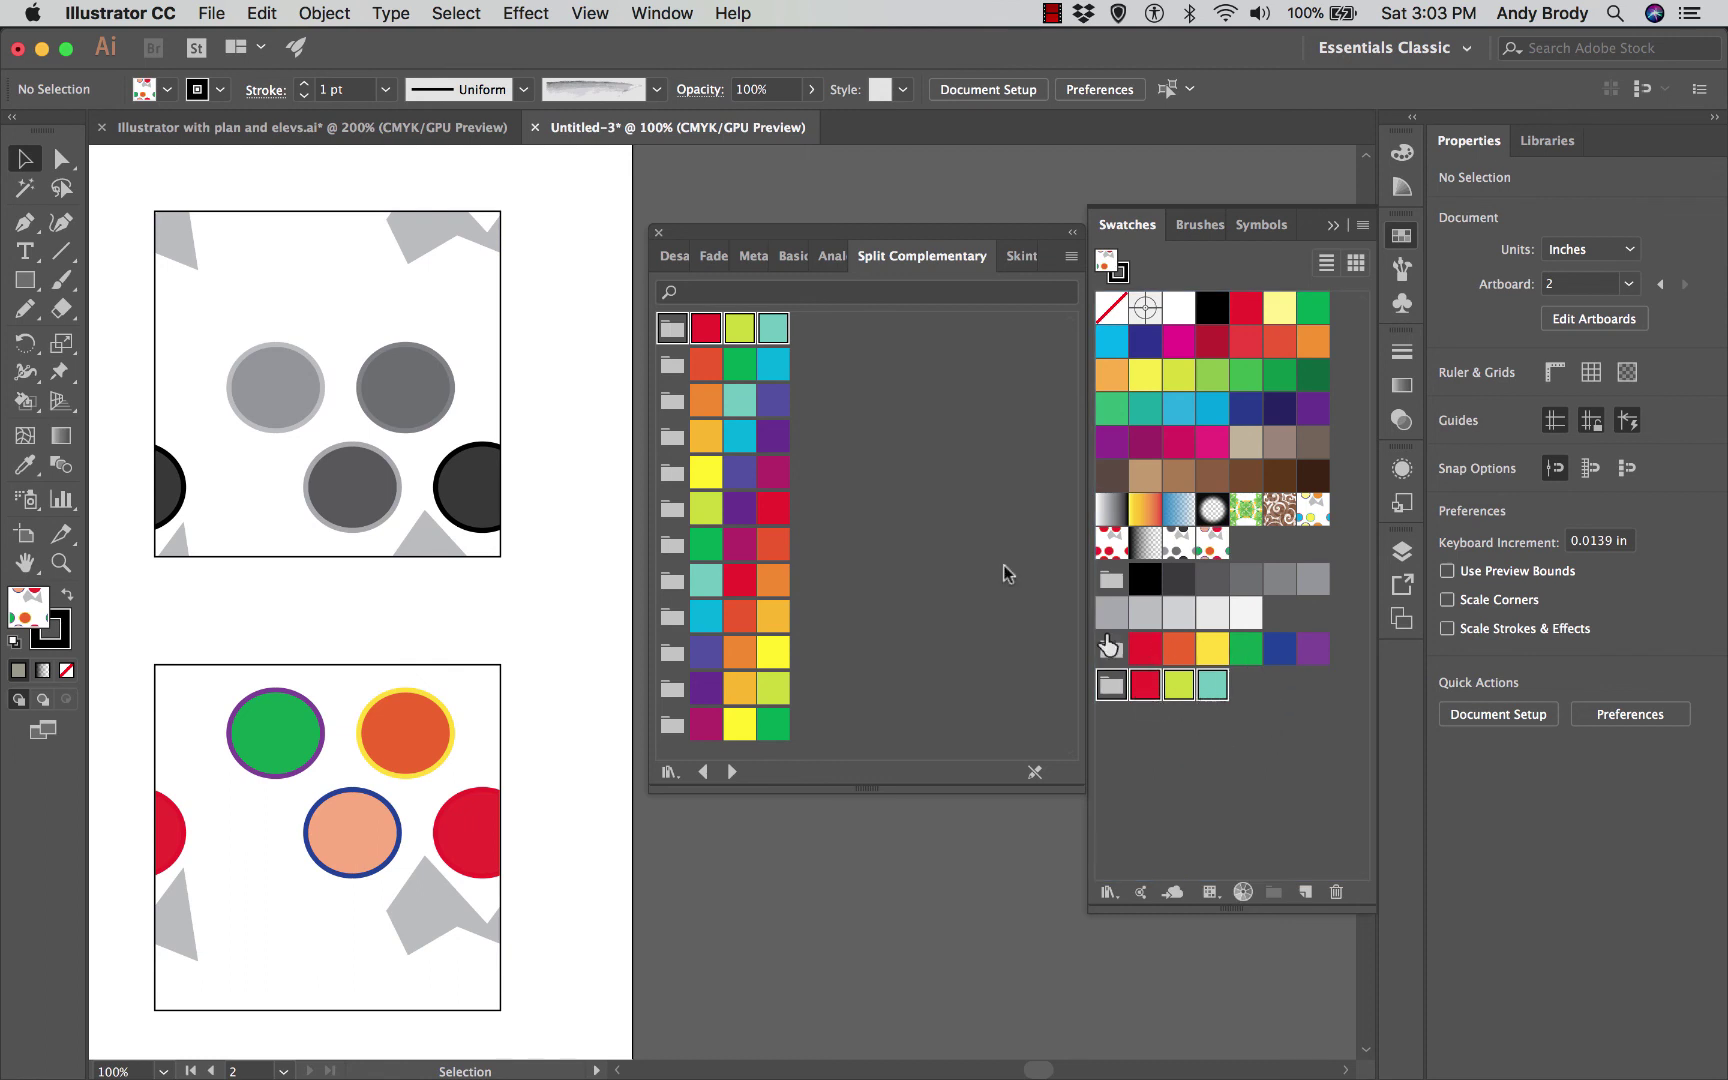
Step: Add the Desaturated 14 and Desaturated 16 color groups from the Desaturated library to the document swatches and close the library
{"action": "left_click", "coordinate": [673, 262]}
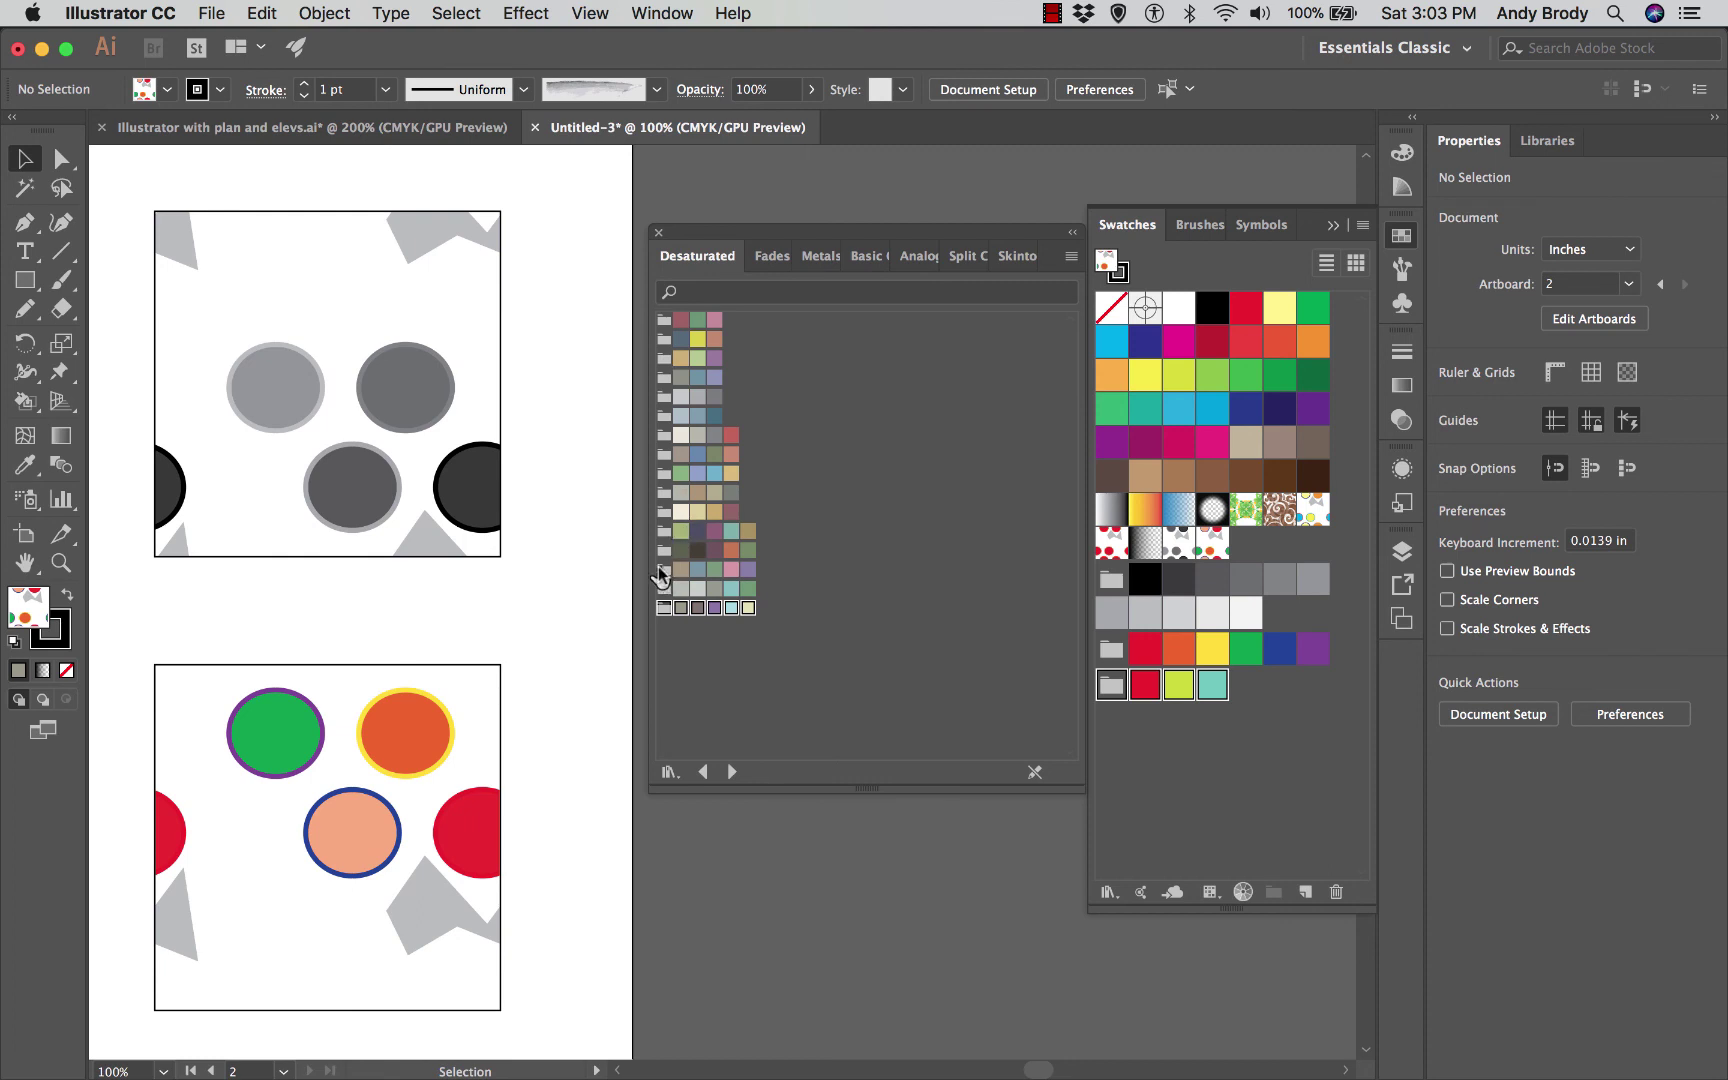
{"action": "left_click_drag", "start_coordinate": [657, 566], "coordinate": [1140, 730]}
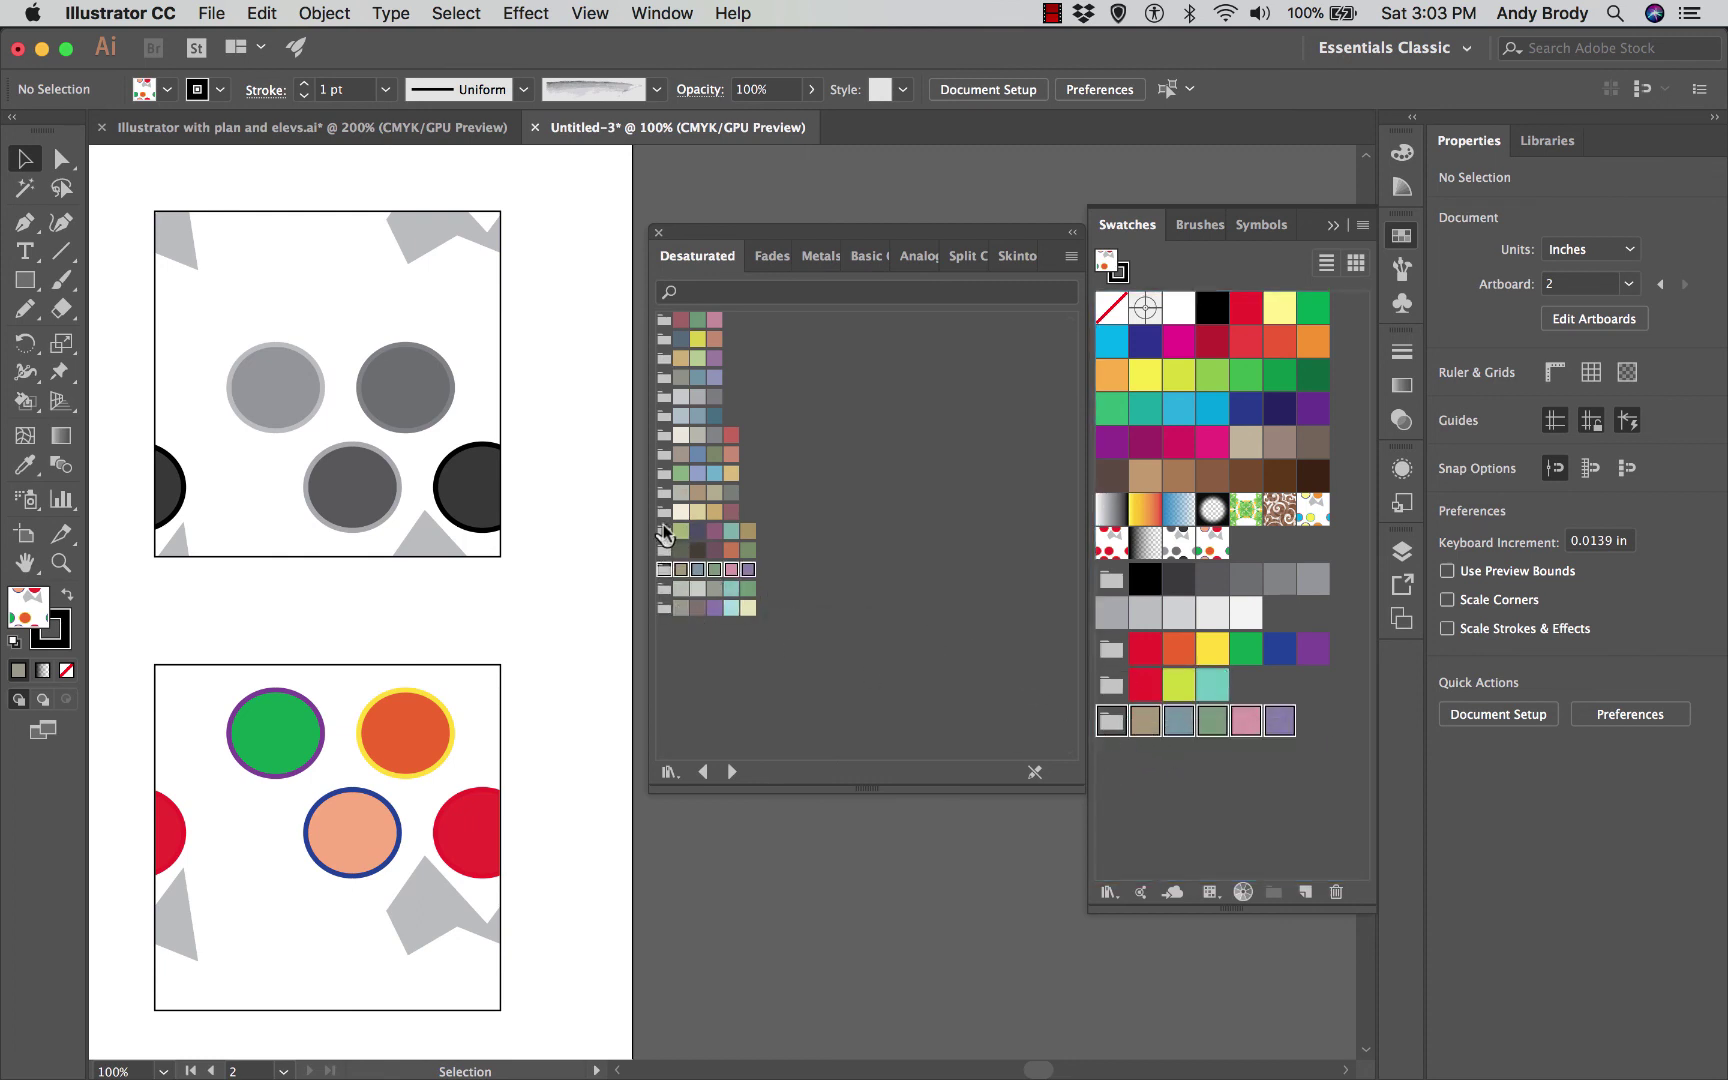
{"action": "left_click_drag", "start_coordinate": [664, 608], "coordinate": [1165, 790]}
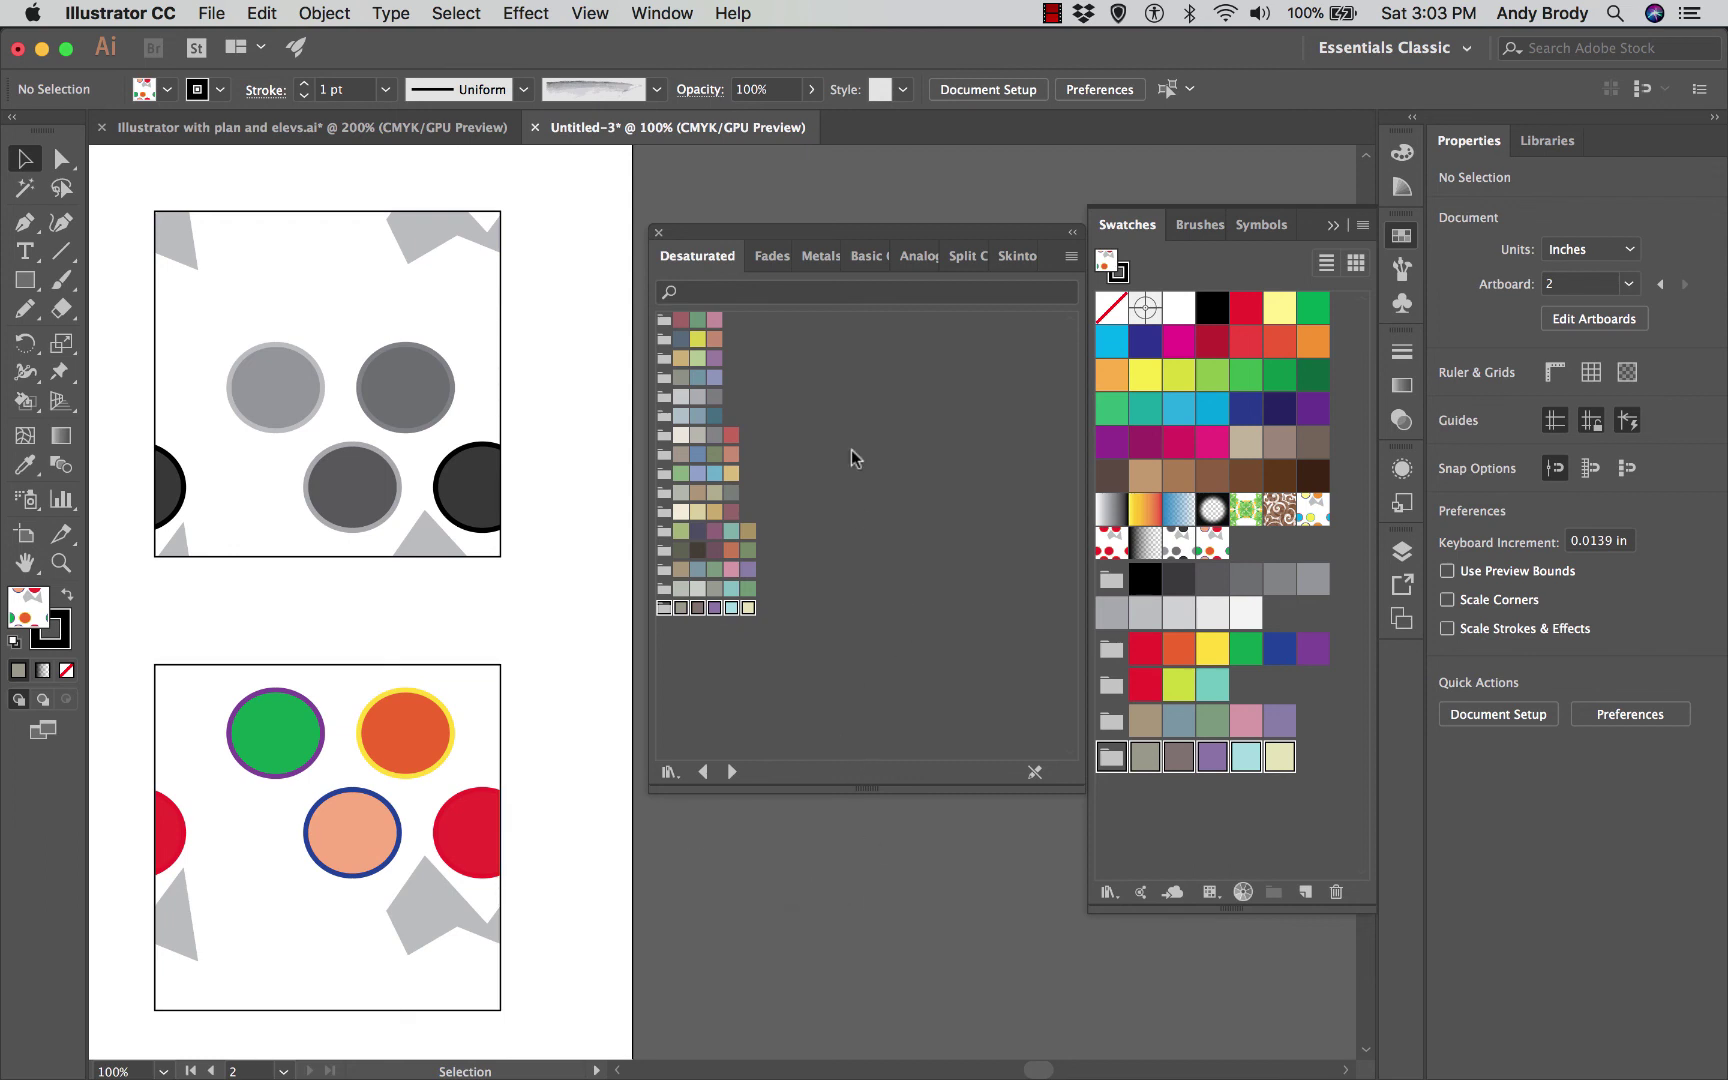
{"action": "left_click", "coordinate": [658, 232]}
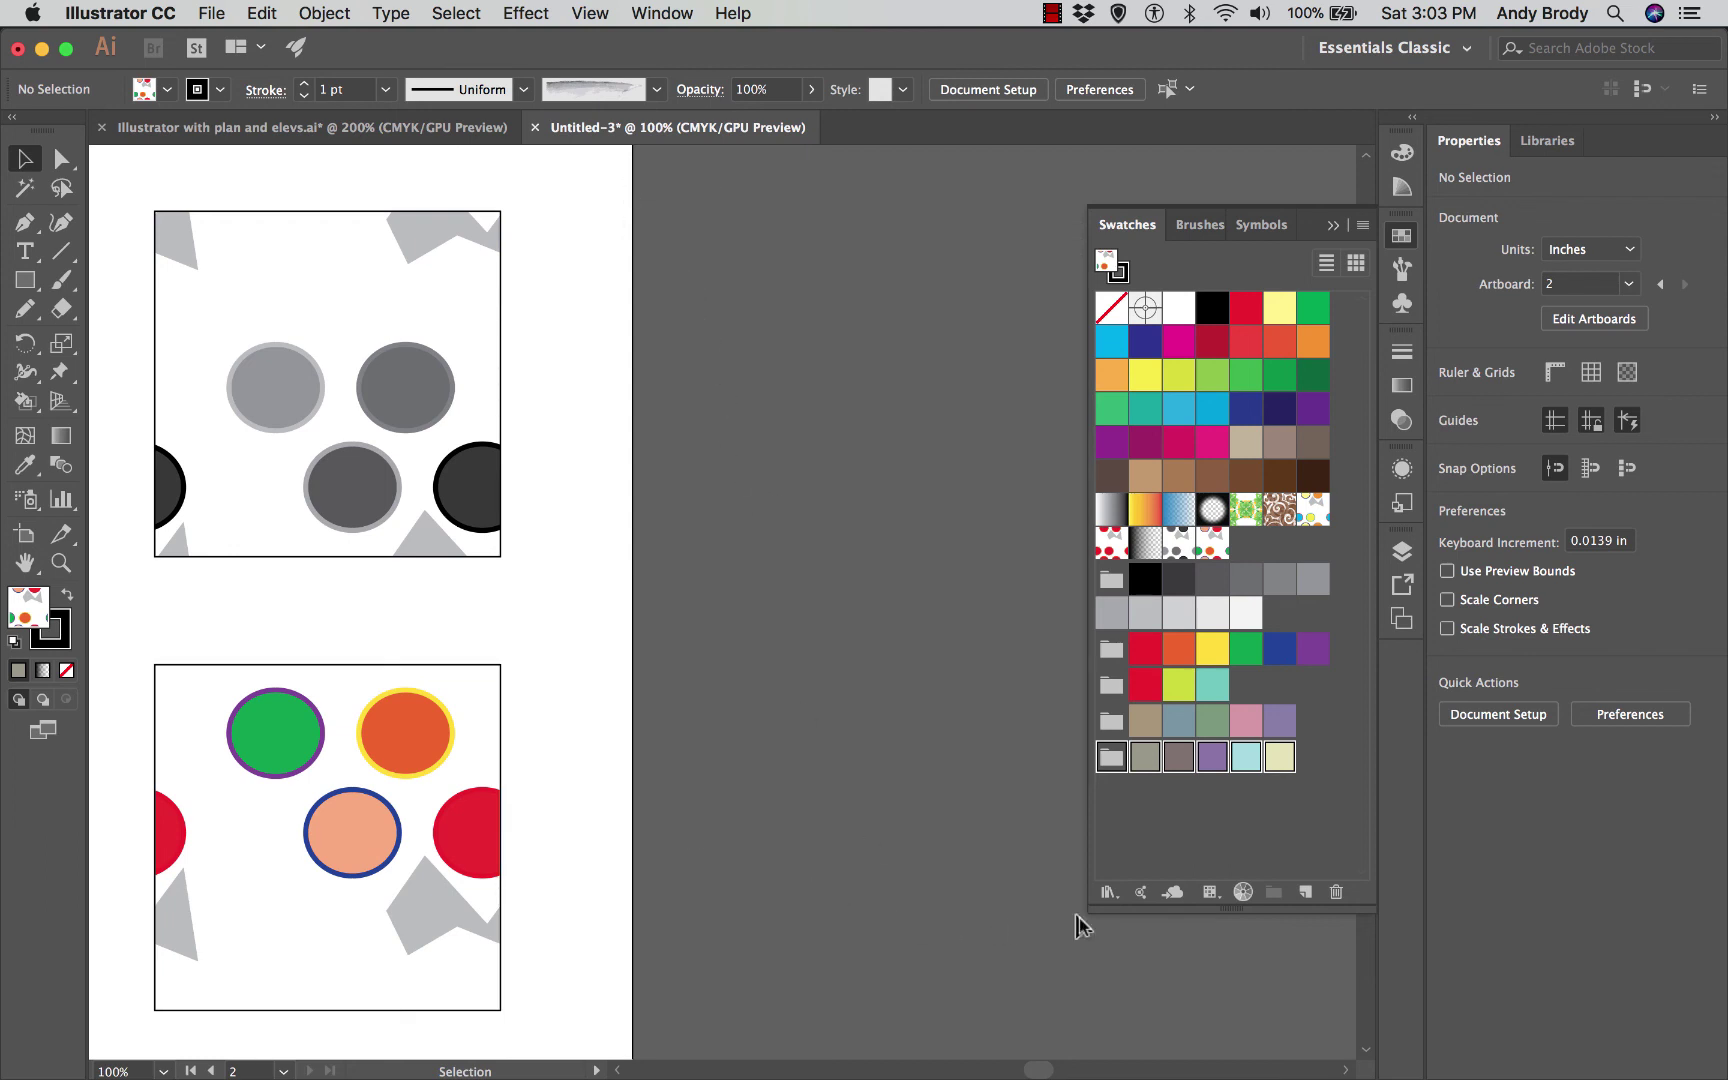
Step: Recolor the lower-right square's pattern with the Desaturated 14 color group after previewing Desaturated 16
{"action": "left_click", "coordinate": [278, 758]}
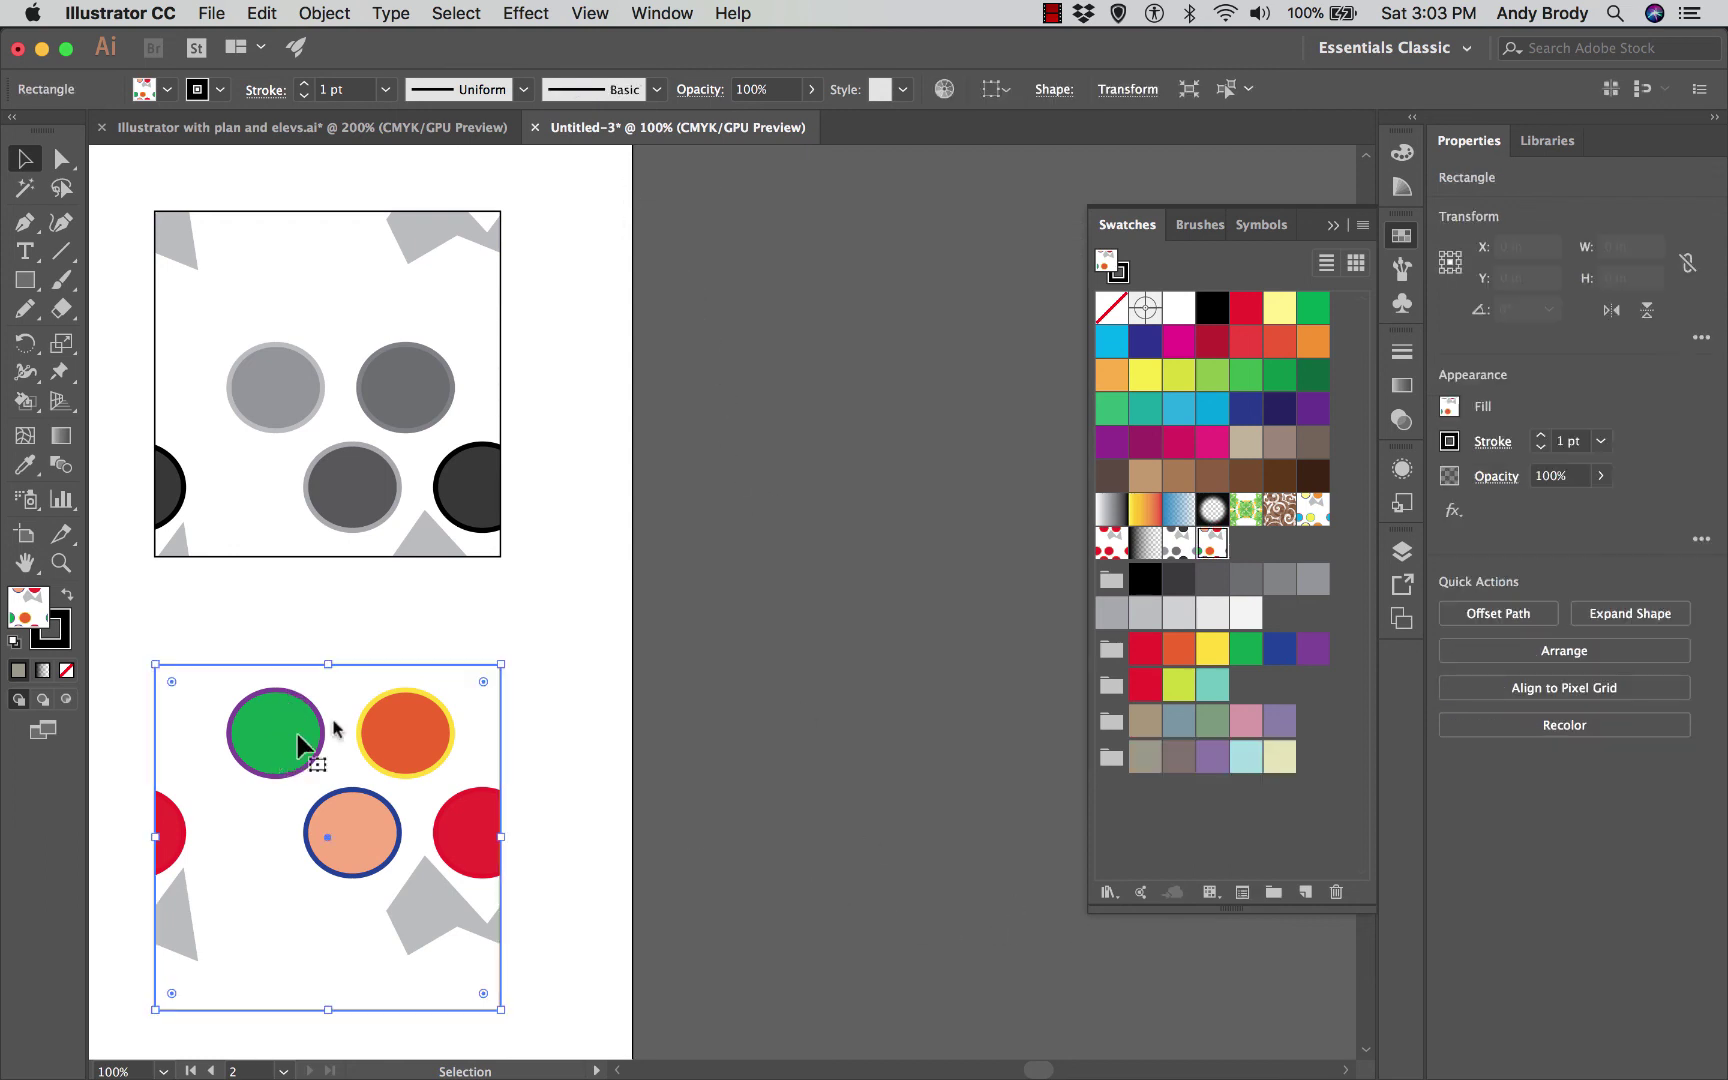
{"action": "left_click", "coordinate": [944, 89]}
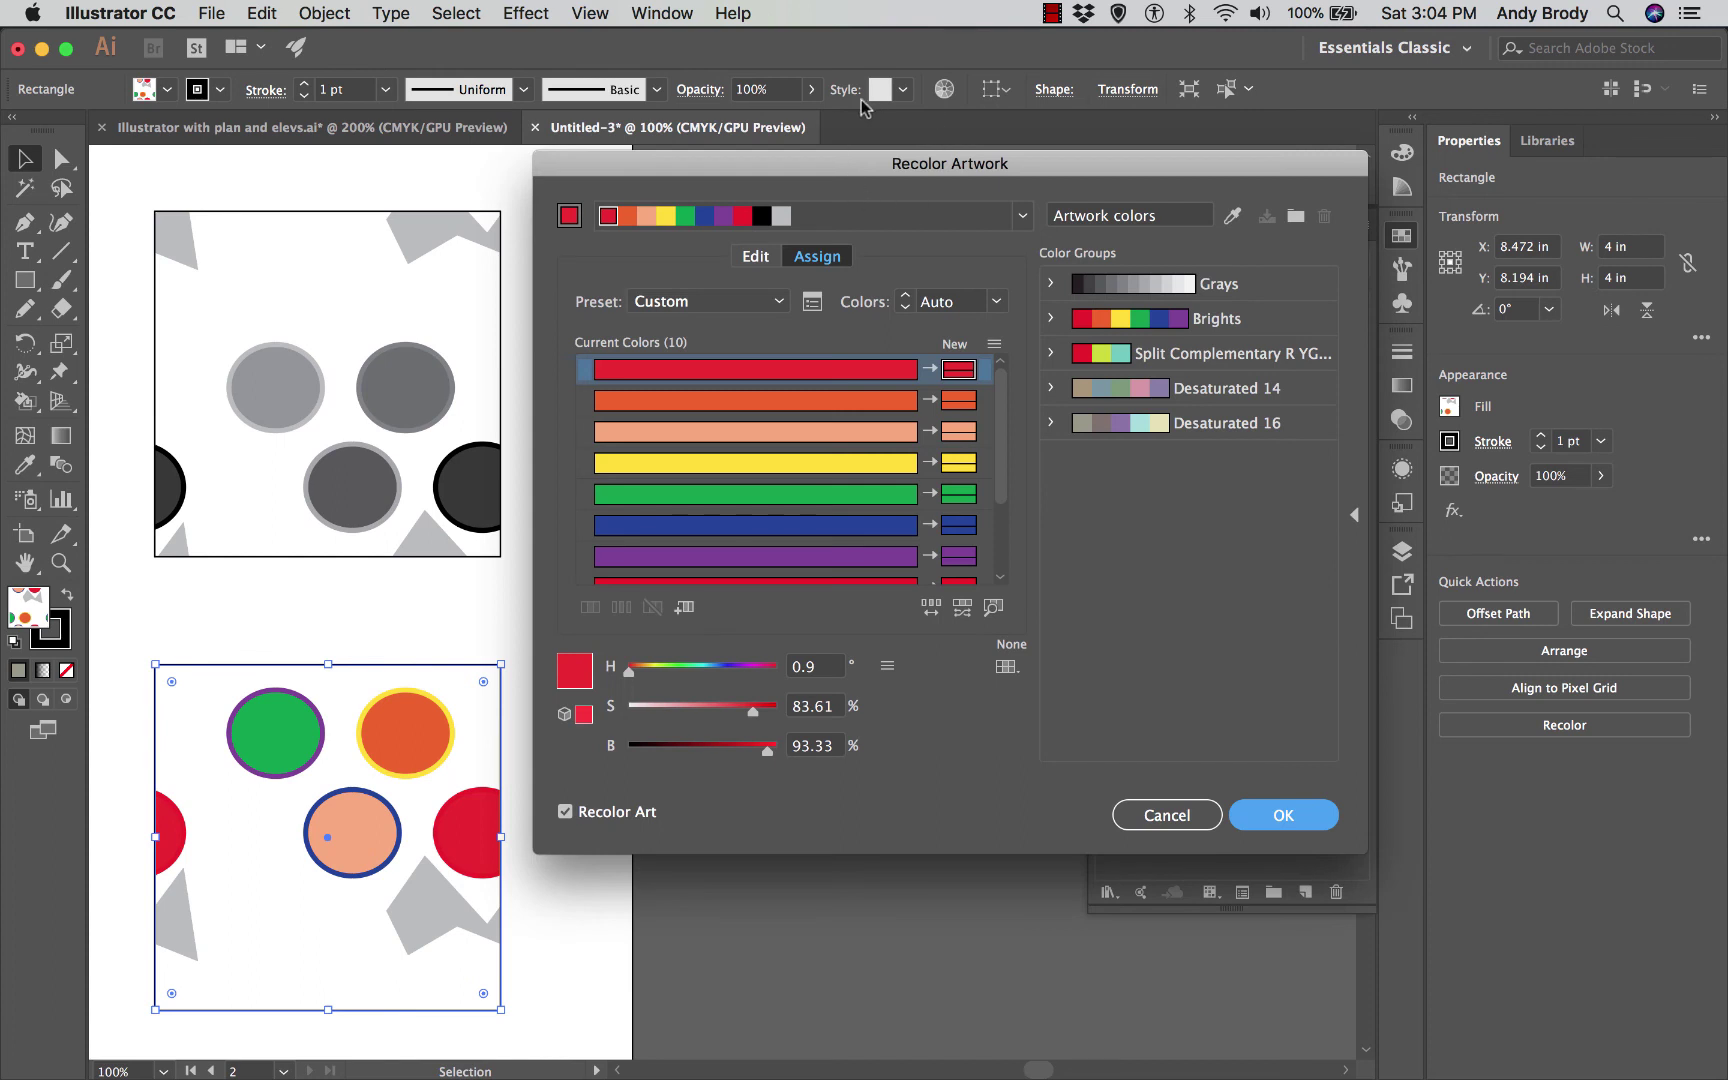
{"action": "left_click_drag", "start_coordinate": [839, 152], "coordinate": [850, 159]}
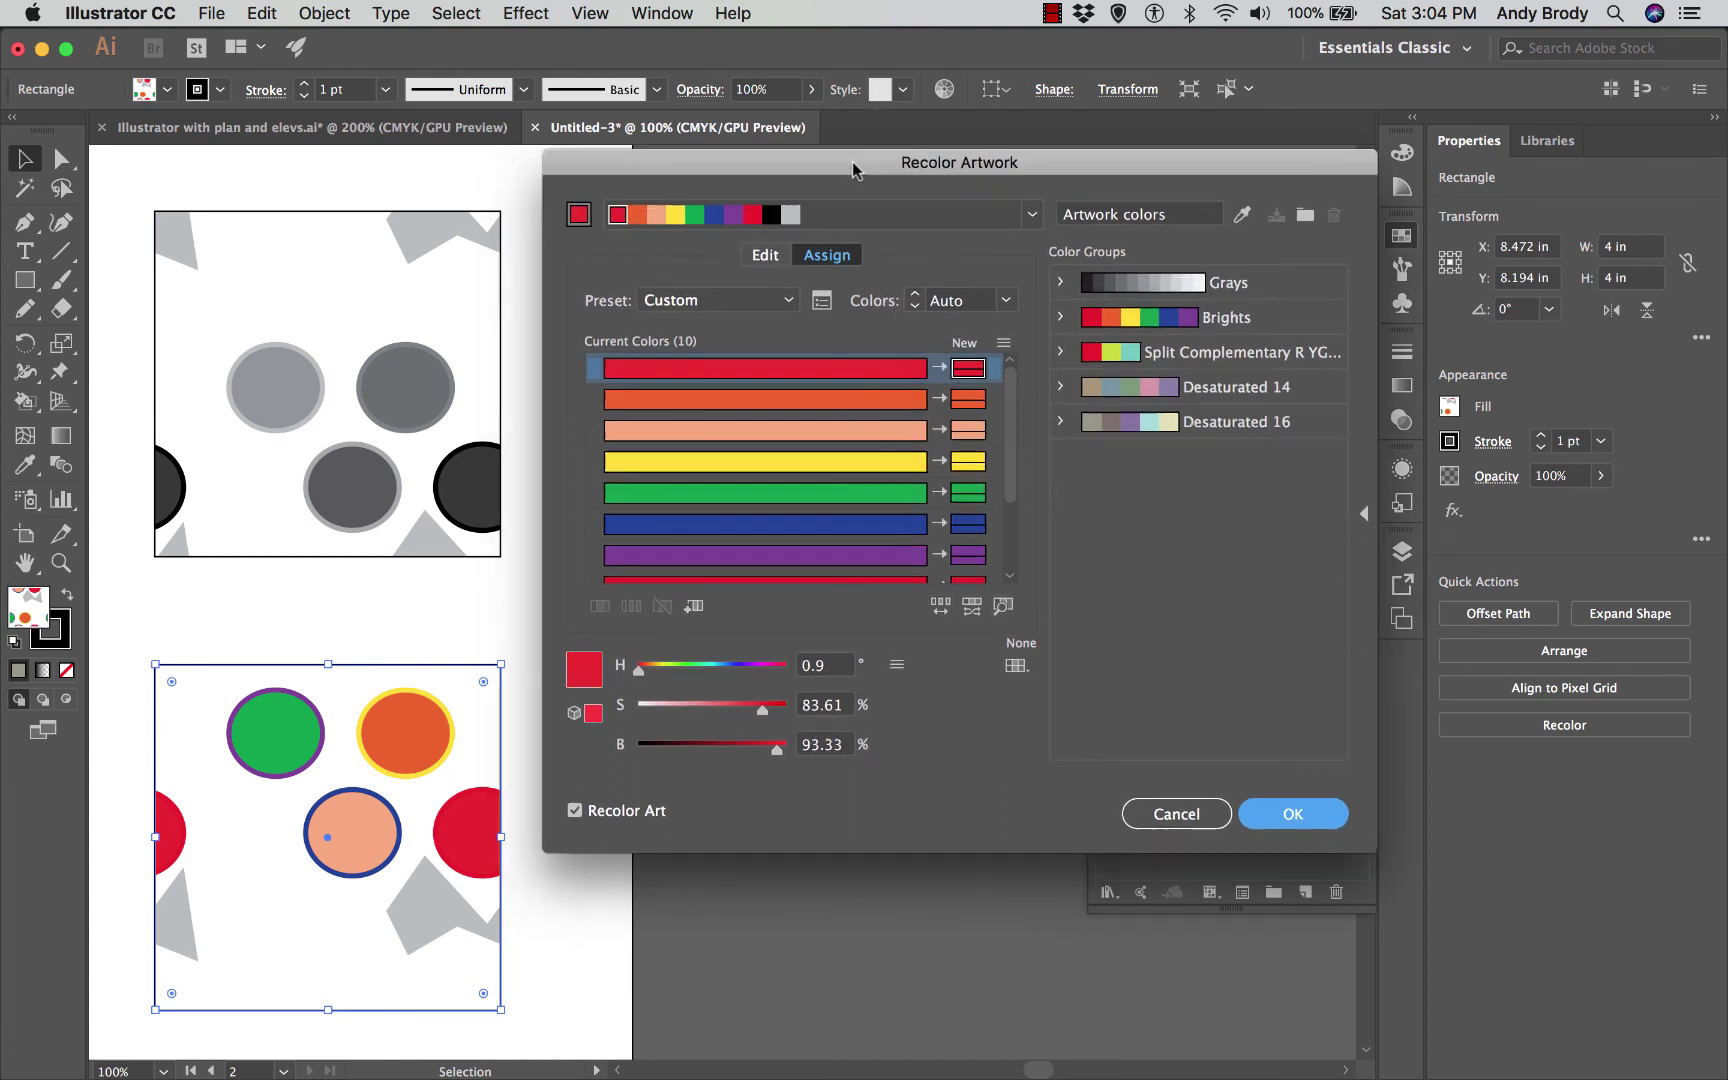
{"action": "left_click", "coordinate": [1205, 433]}
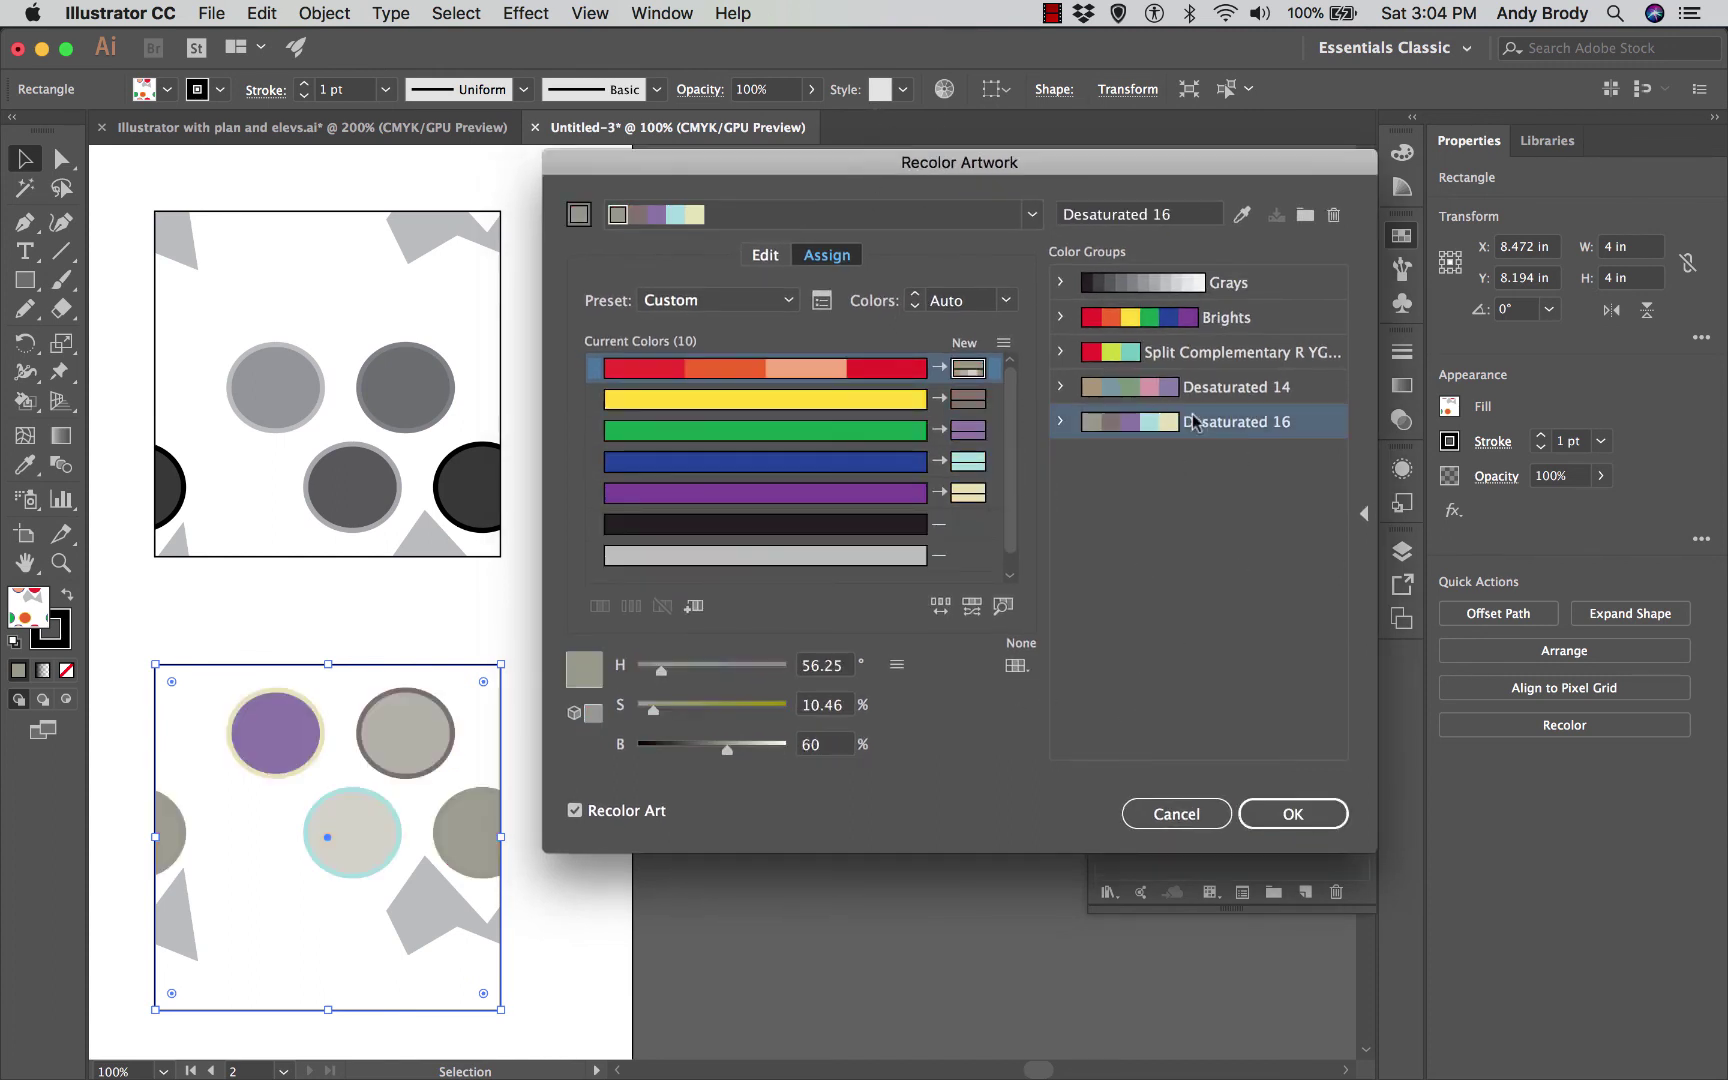
{"action": "left_click", "coordinate": [1213, 398]}
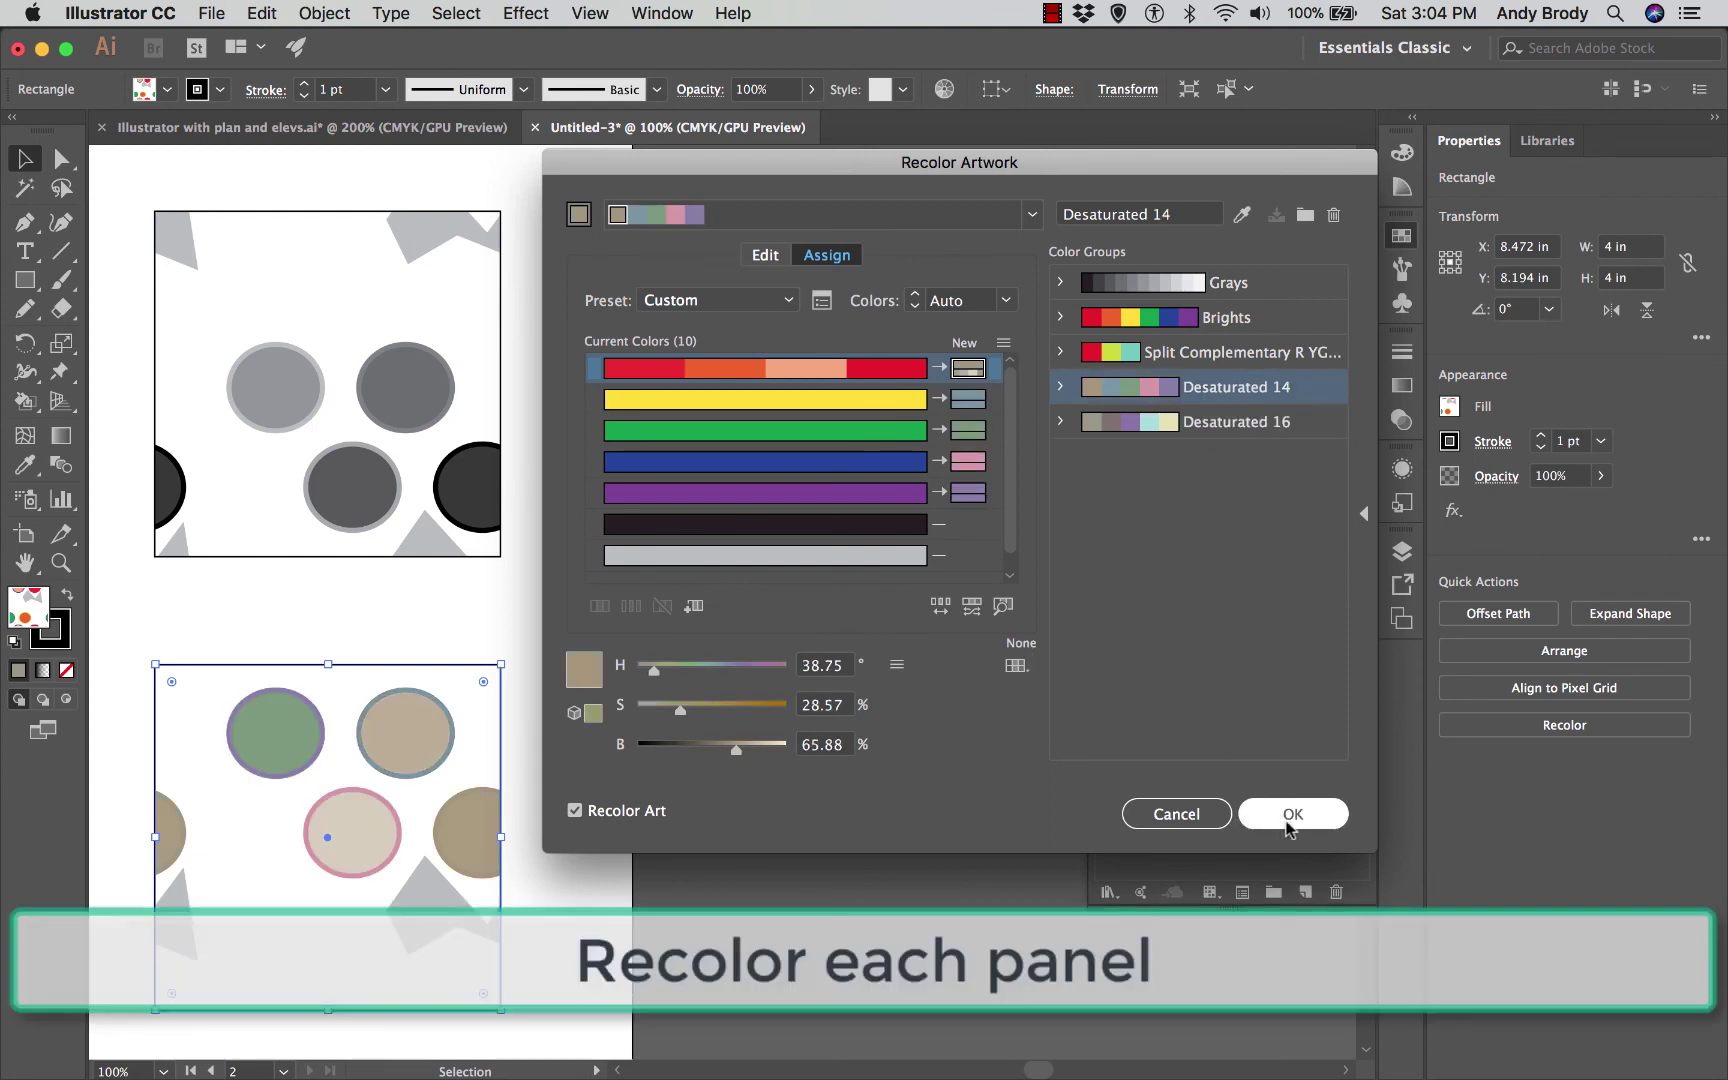
{"action": "left_click", "coordinate": [1292, 814]}
Step: Recolor the lower-left square's pattern with the red, yellow-green and teal Split Complementary color group
{"action": "scroll", "coordinate": [783, 622], "scroll_direction": "down", "scroll_amount": 3}
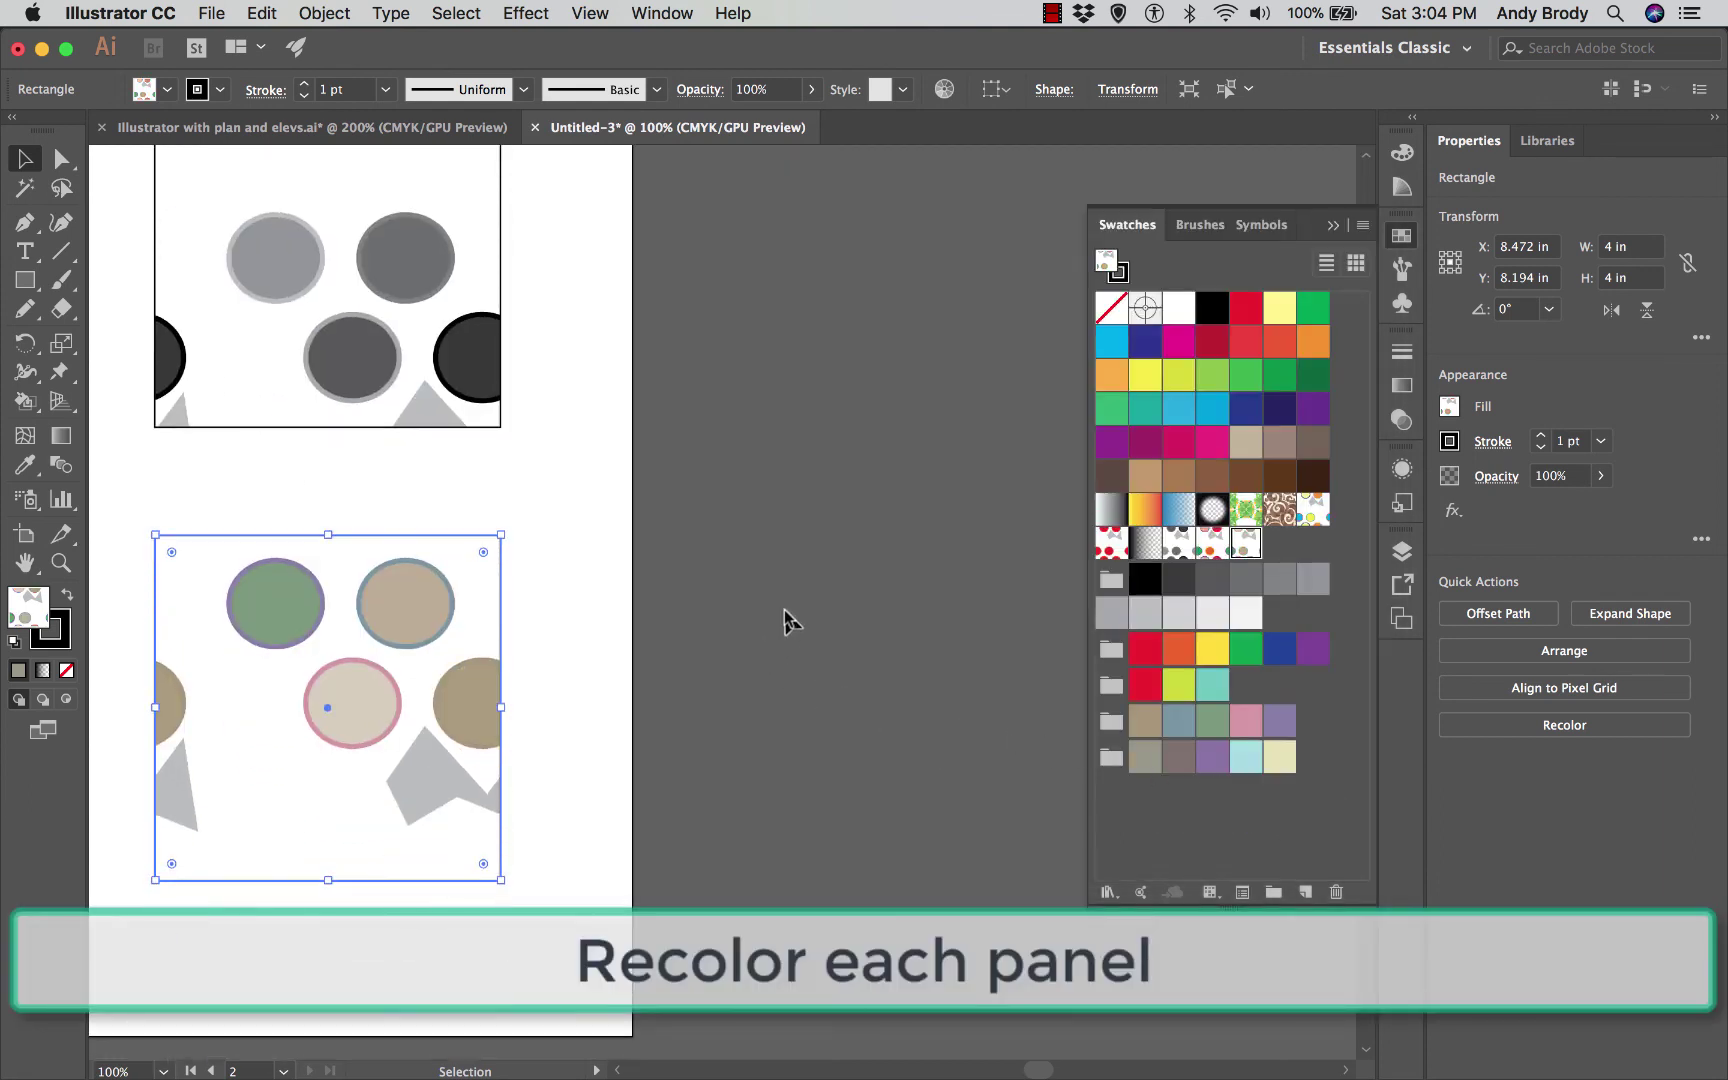
{"action": "scroll", "coordinate": [783, 622], "scroll_direction": "down", "scroll_amount": 1}
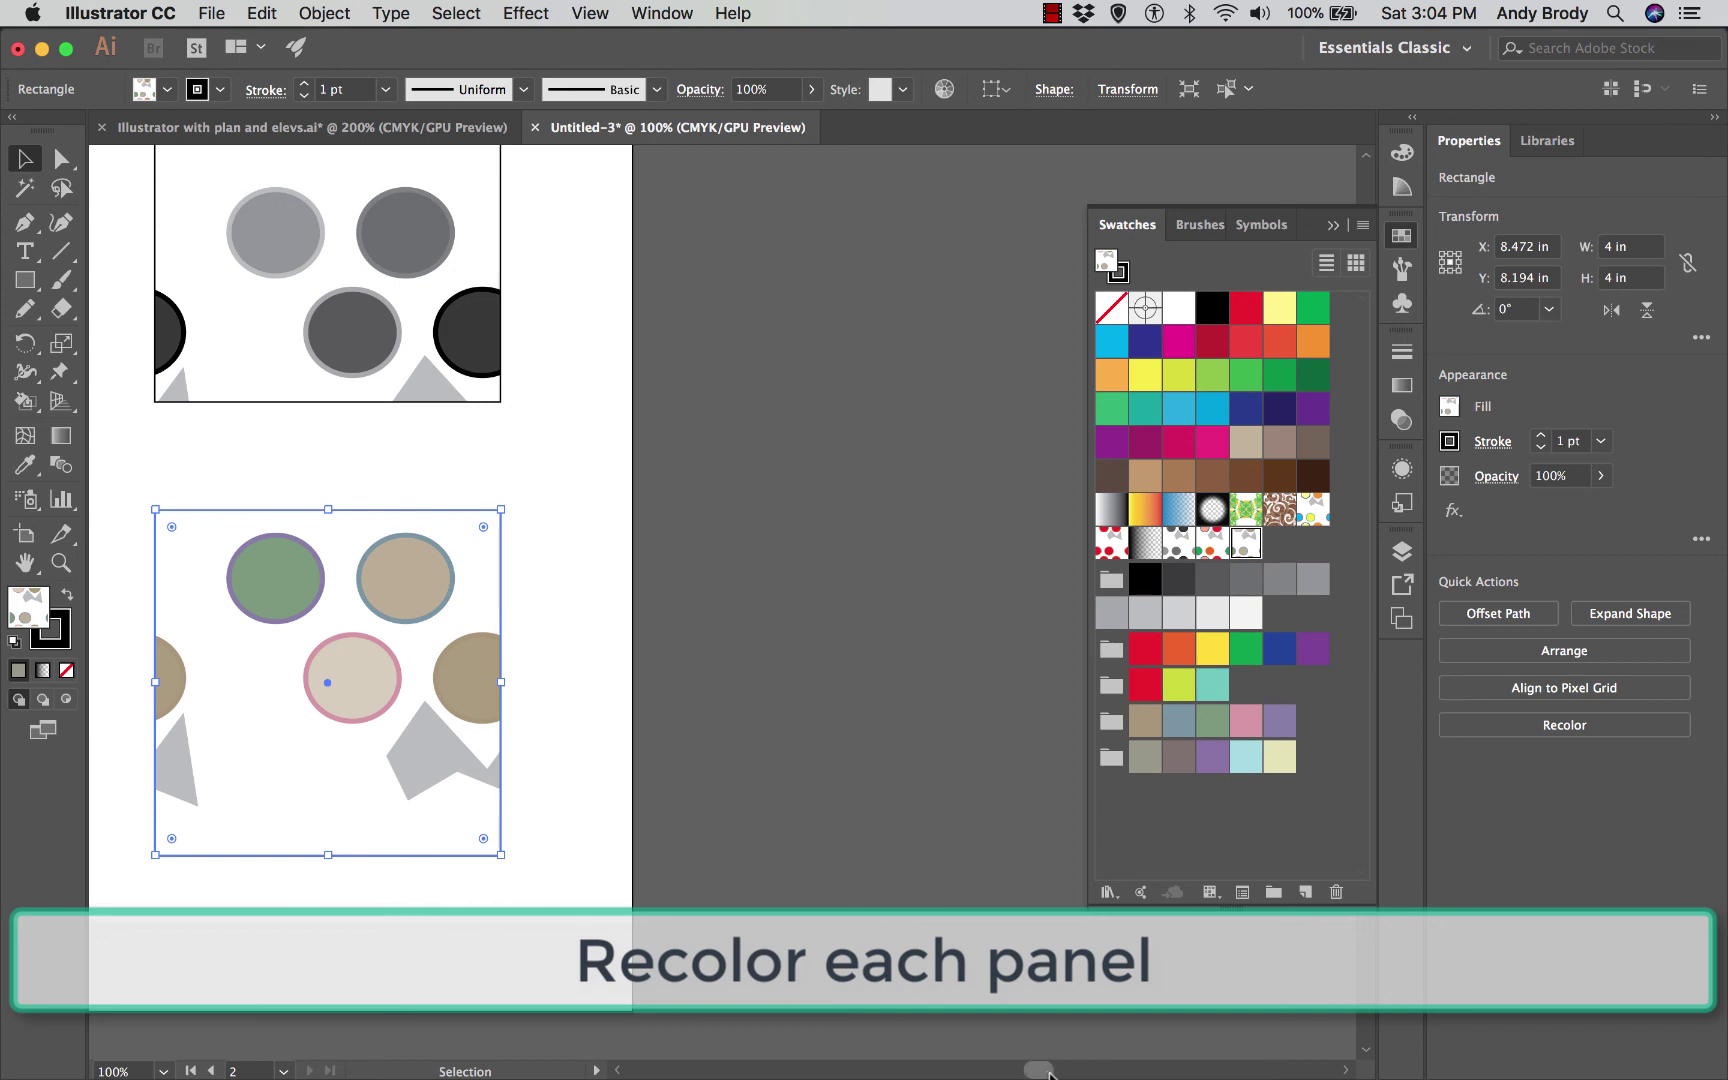
{"action": "left_click_drag", "start_coordinate": [1051, 1072], "coordinate": [1035, 1072]}
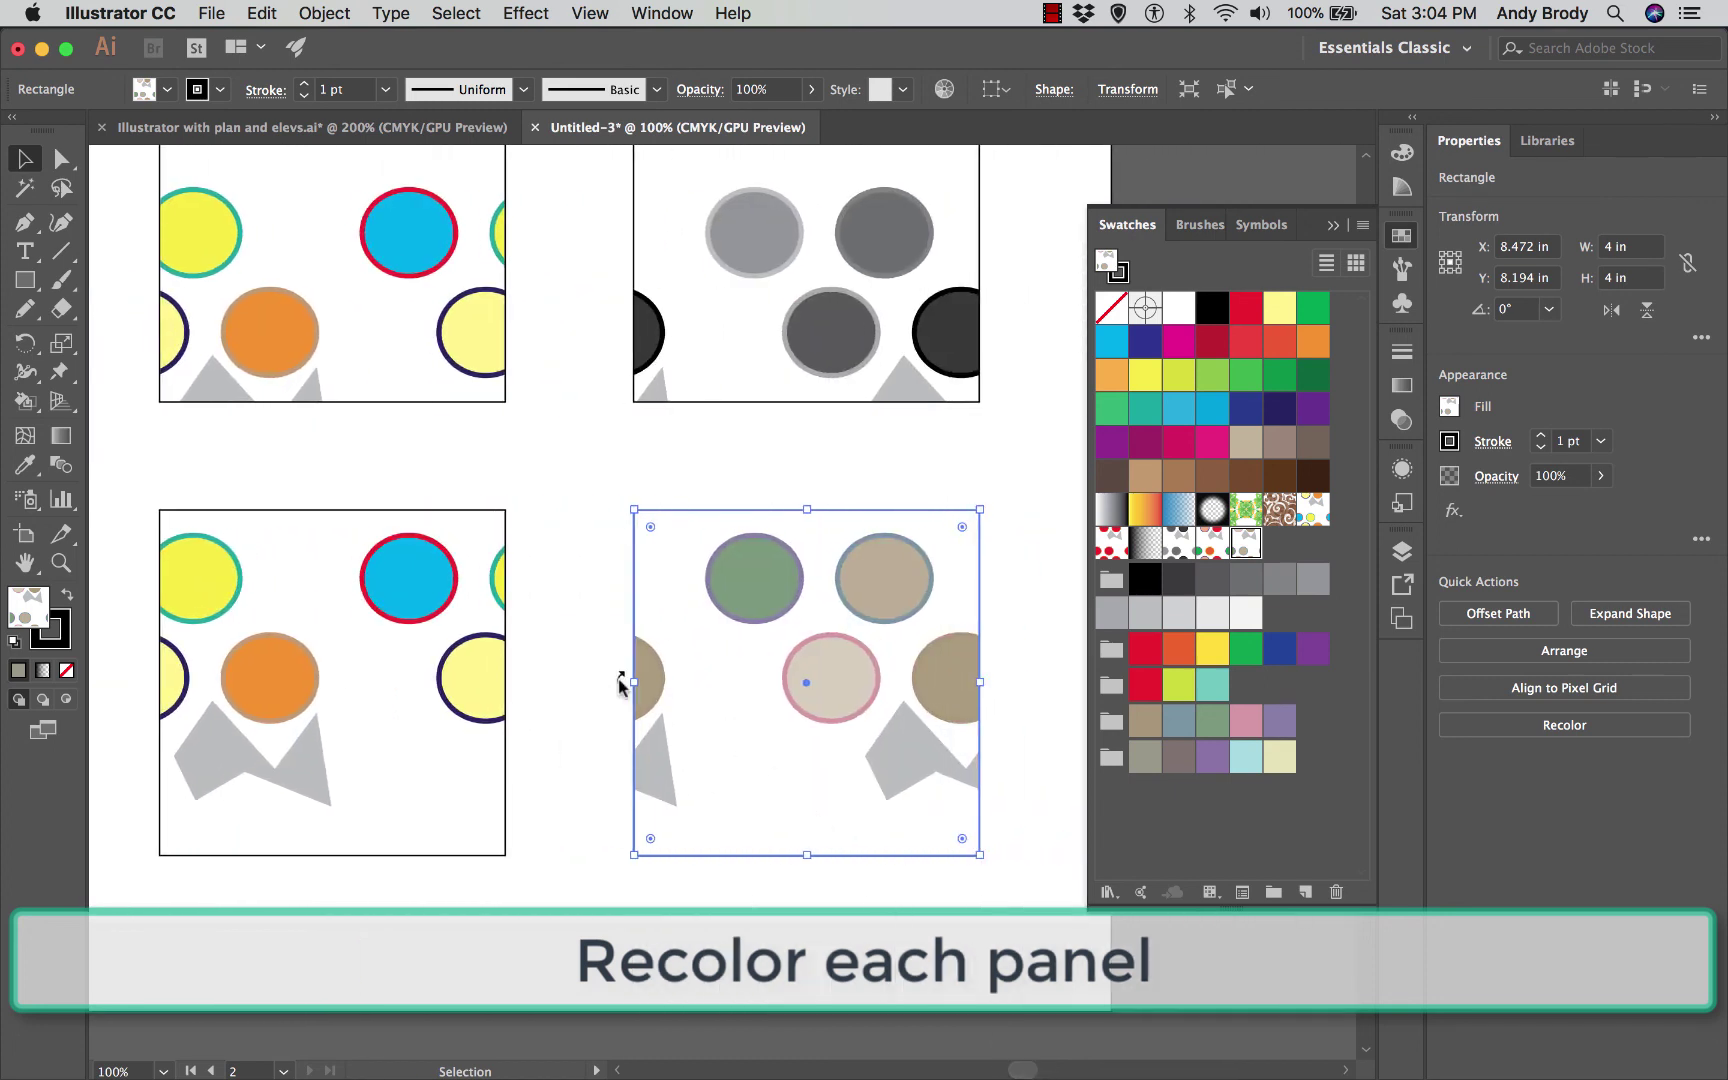
{"action": "scroll", "coordinate": [600, 680], "scroll_direction": "up", "scroll_amount": 1}
{"action": "left_click", "coordinate": [430, 622]}
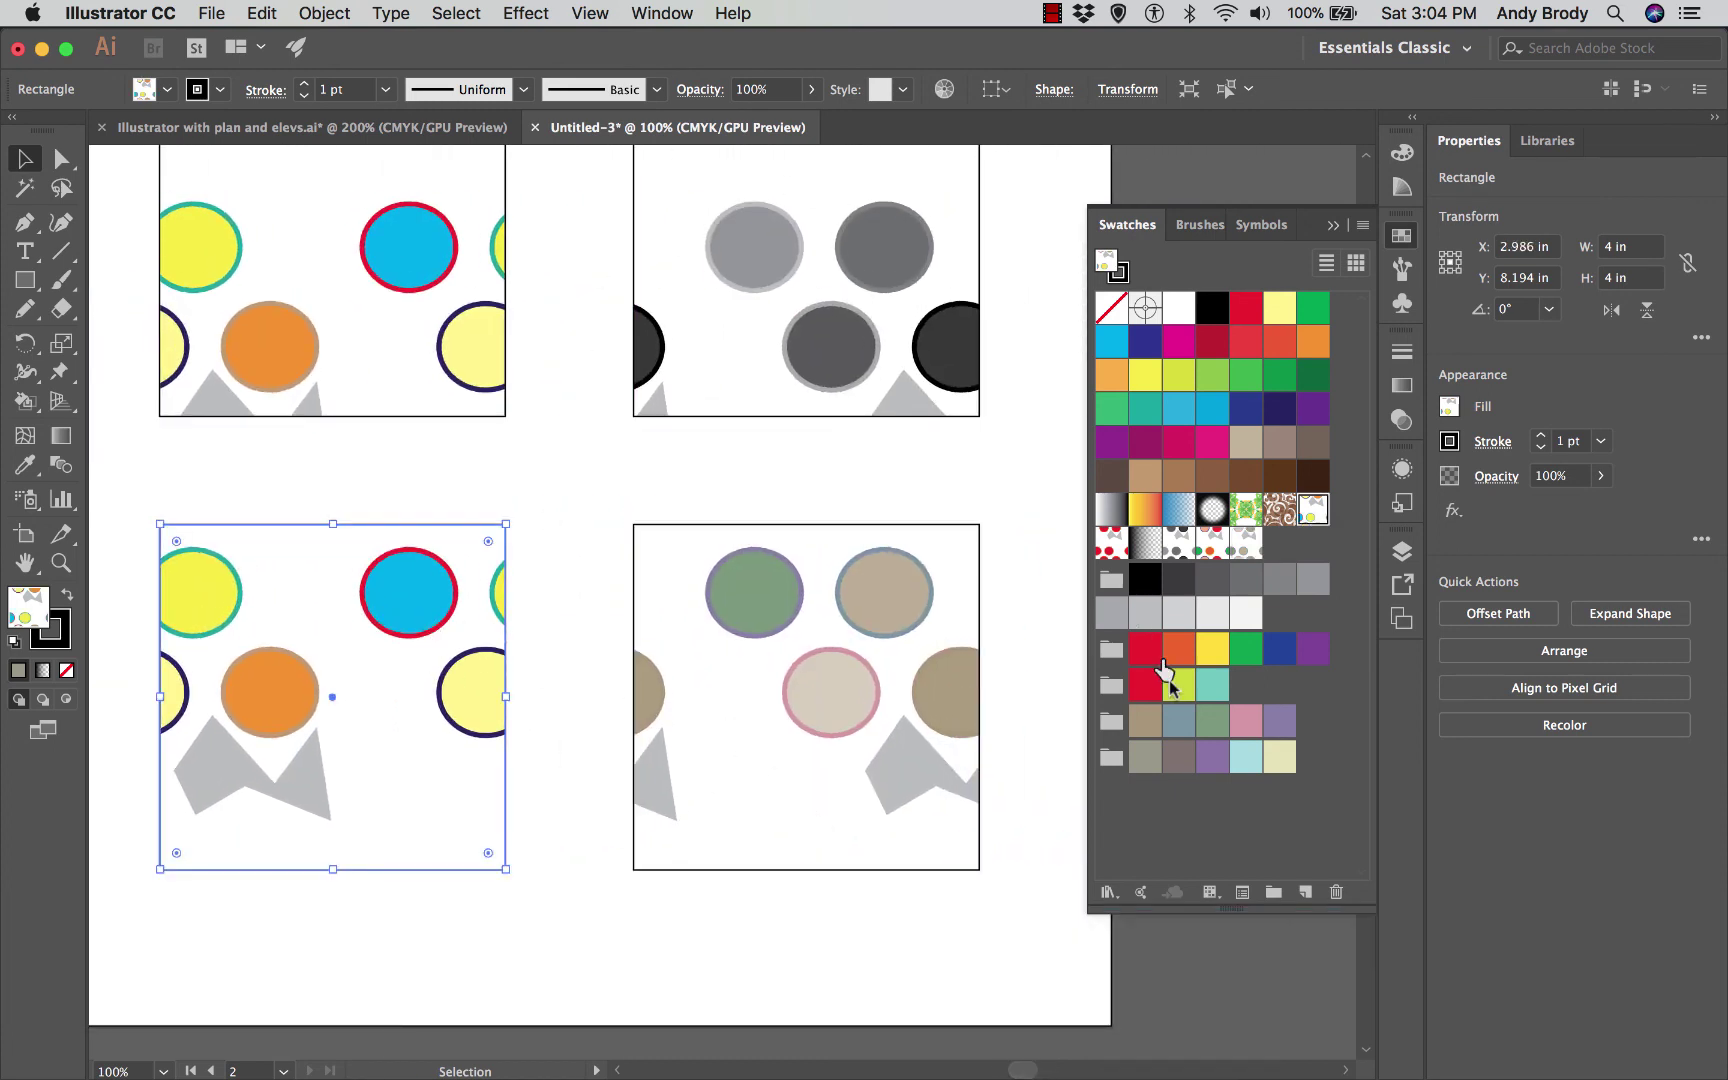
{"action": "left_click", "coordinate": [944, 90]}
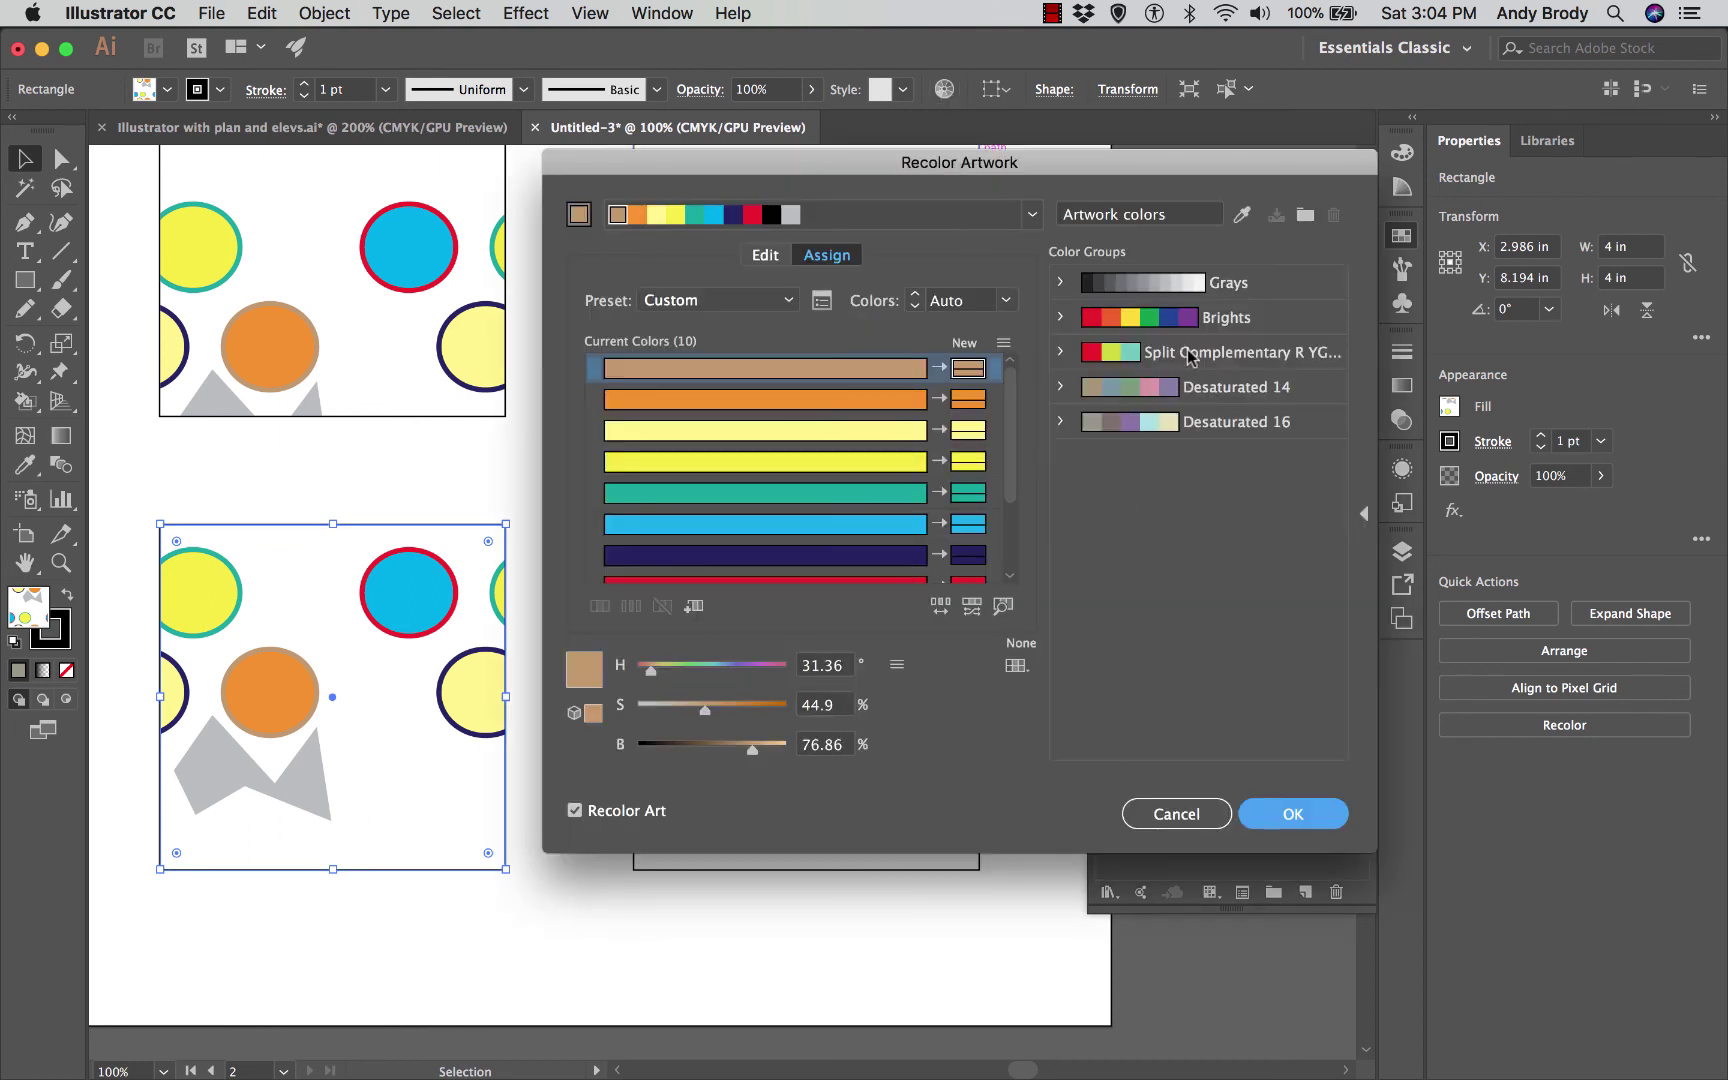
{"action": "left_click", "coordinate": [1190, 357]}
{"action": "left_click", "coordinate": [1293, 813]}
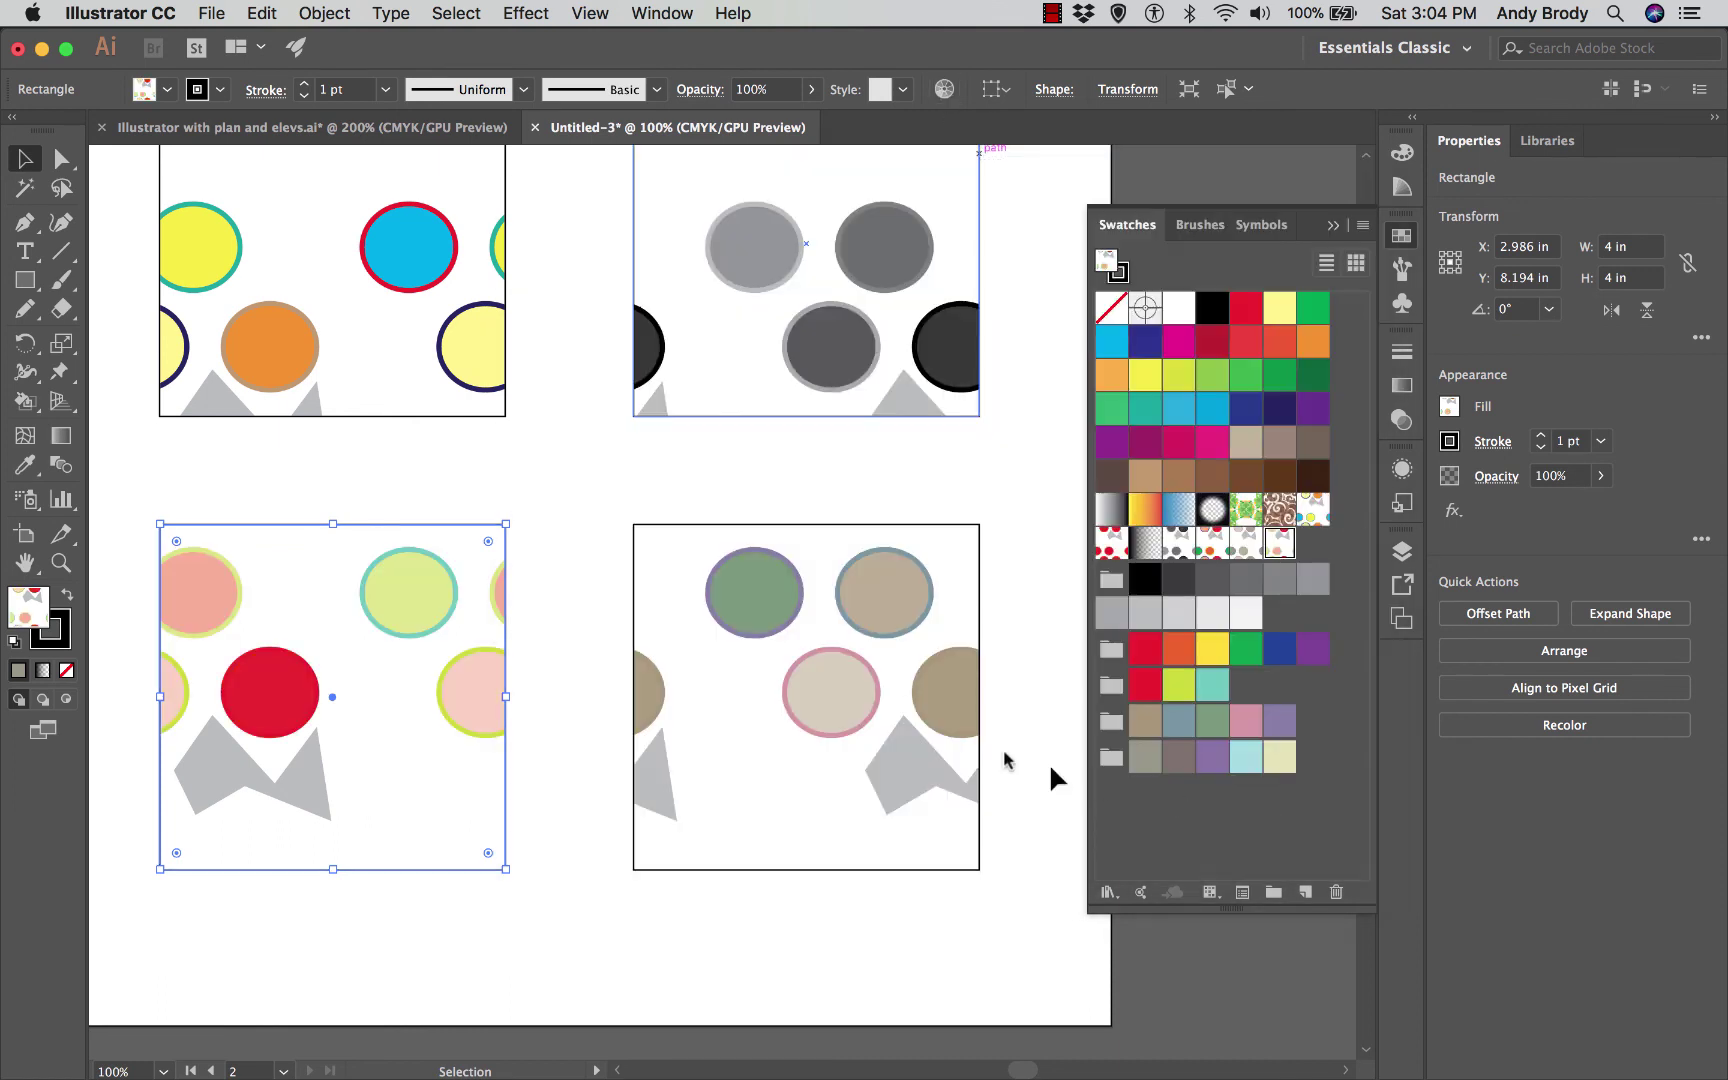
Step: Move only the pattern inside the lower-left square 5.25 in down, transforming patterns but not objects
{"action": "scroll", "coordinate": [410, 465], "scroll_direction": "up", "scroll_amount": 3}
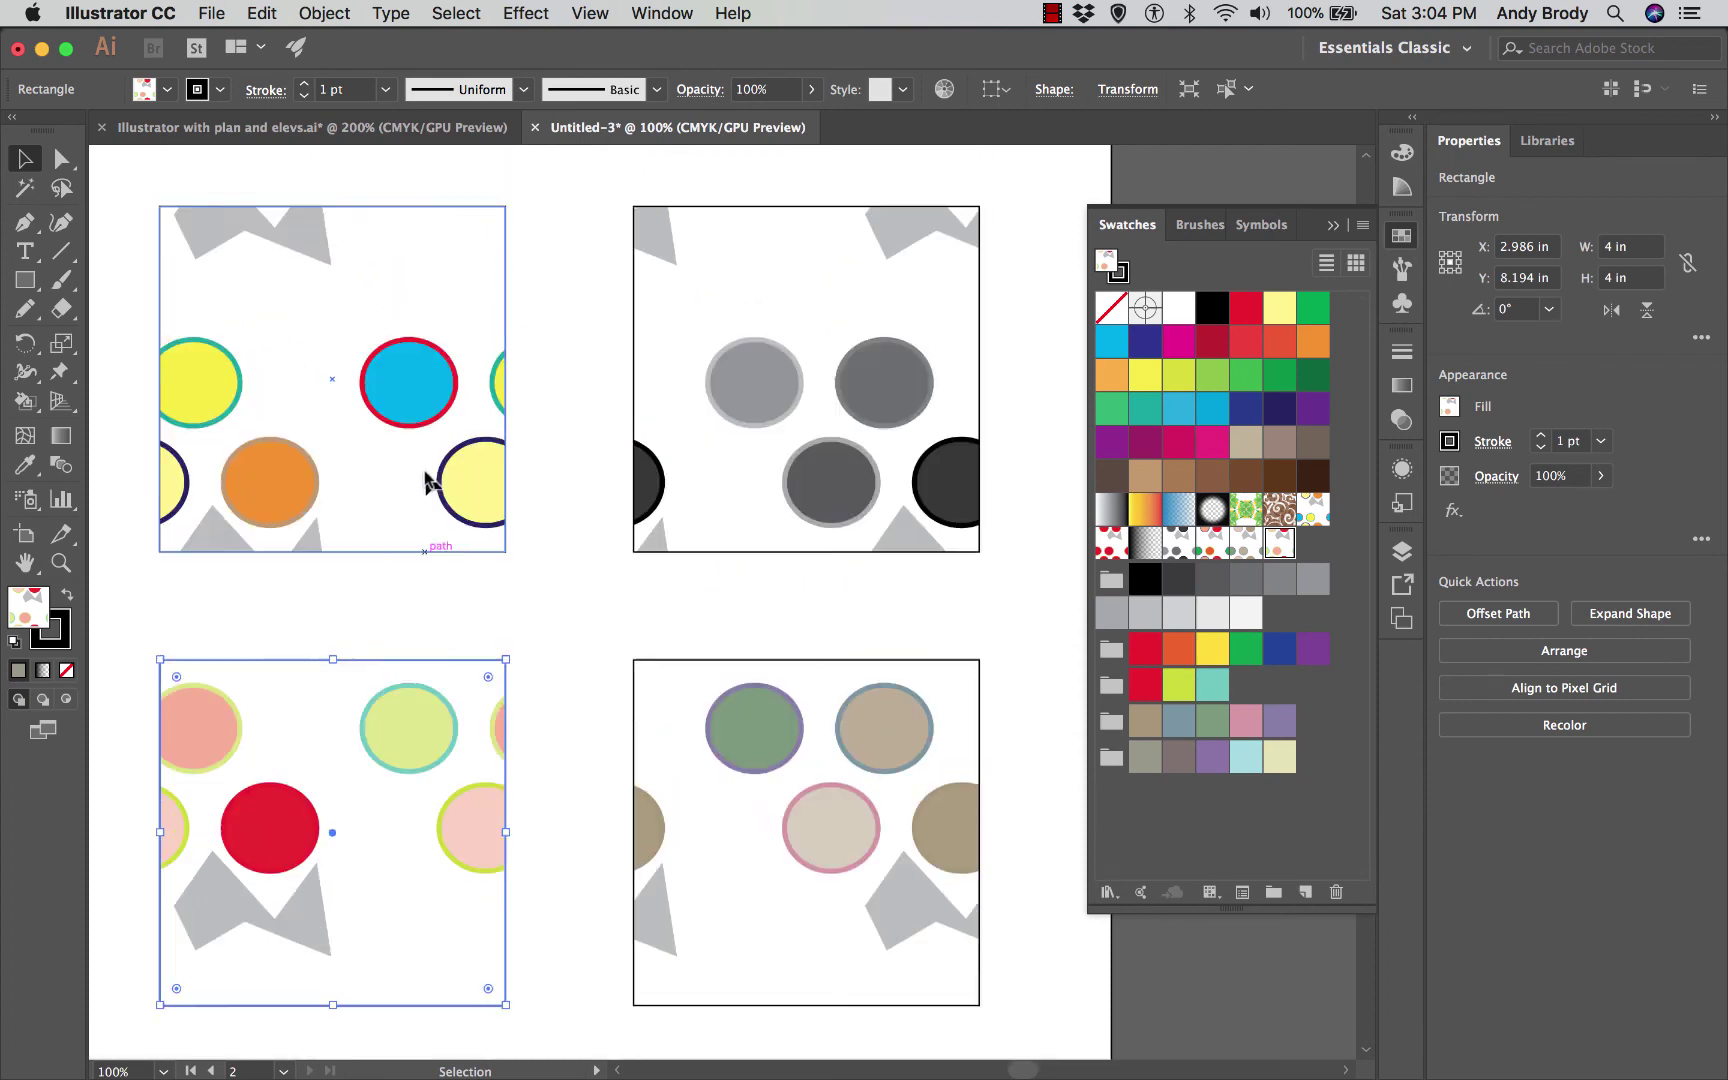
{"action": "scroll", "coordinate": [428, 510], "scroll_direction": "down", "scroll_amount": 2}
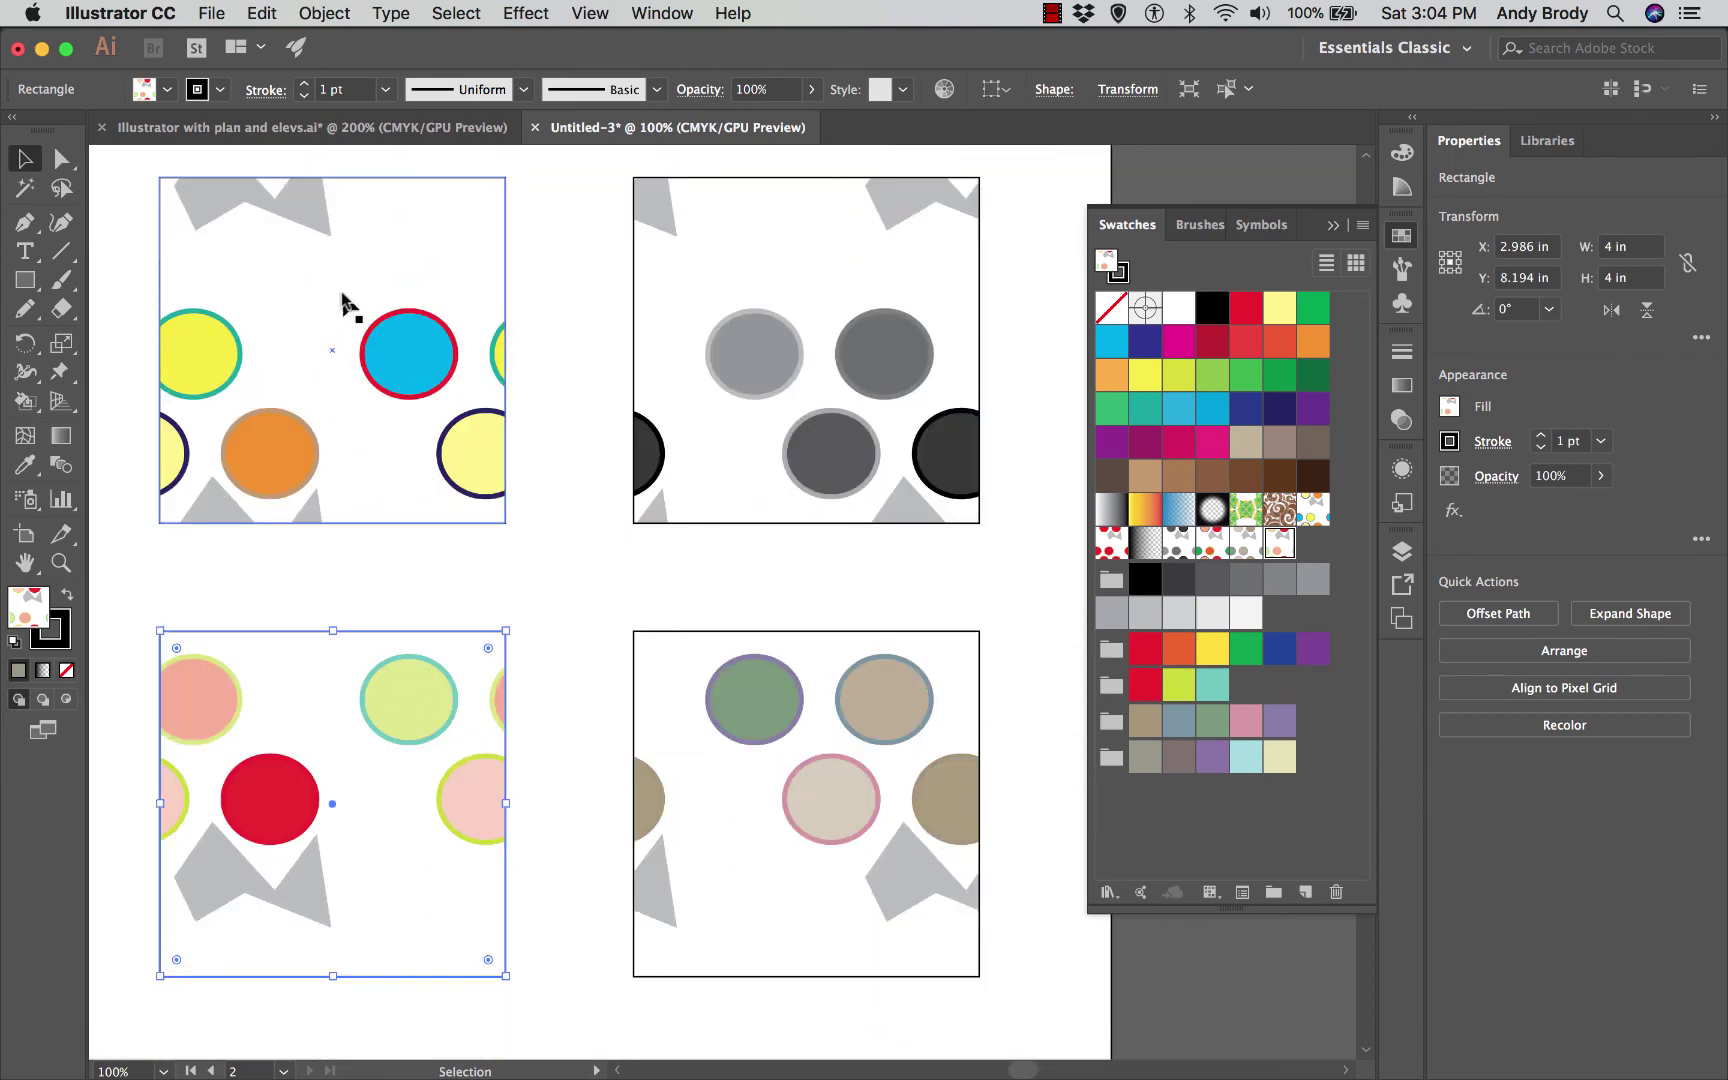
{"action": "right_click", "coordinate": [305, 678]}
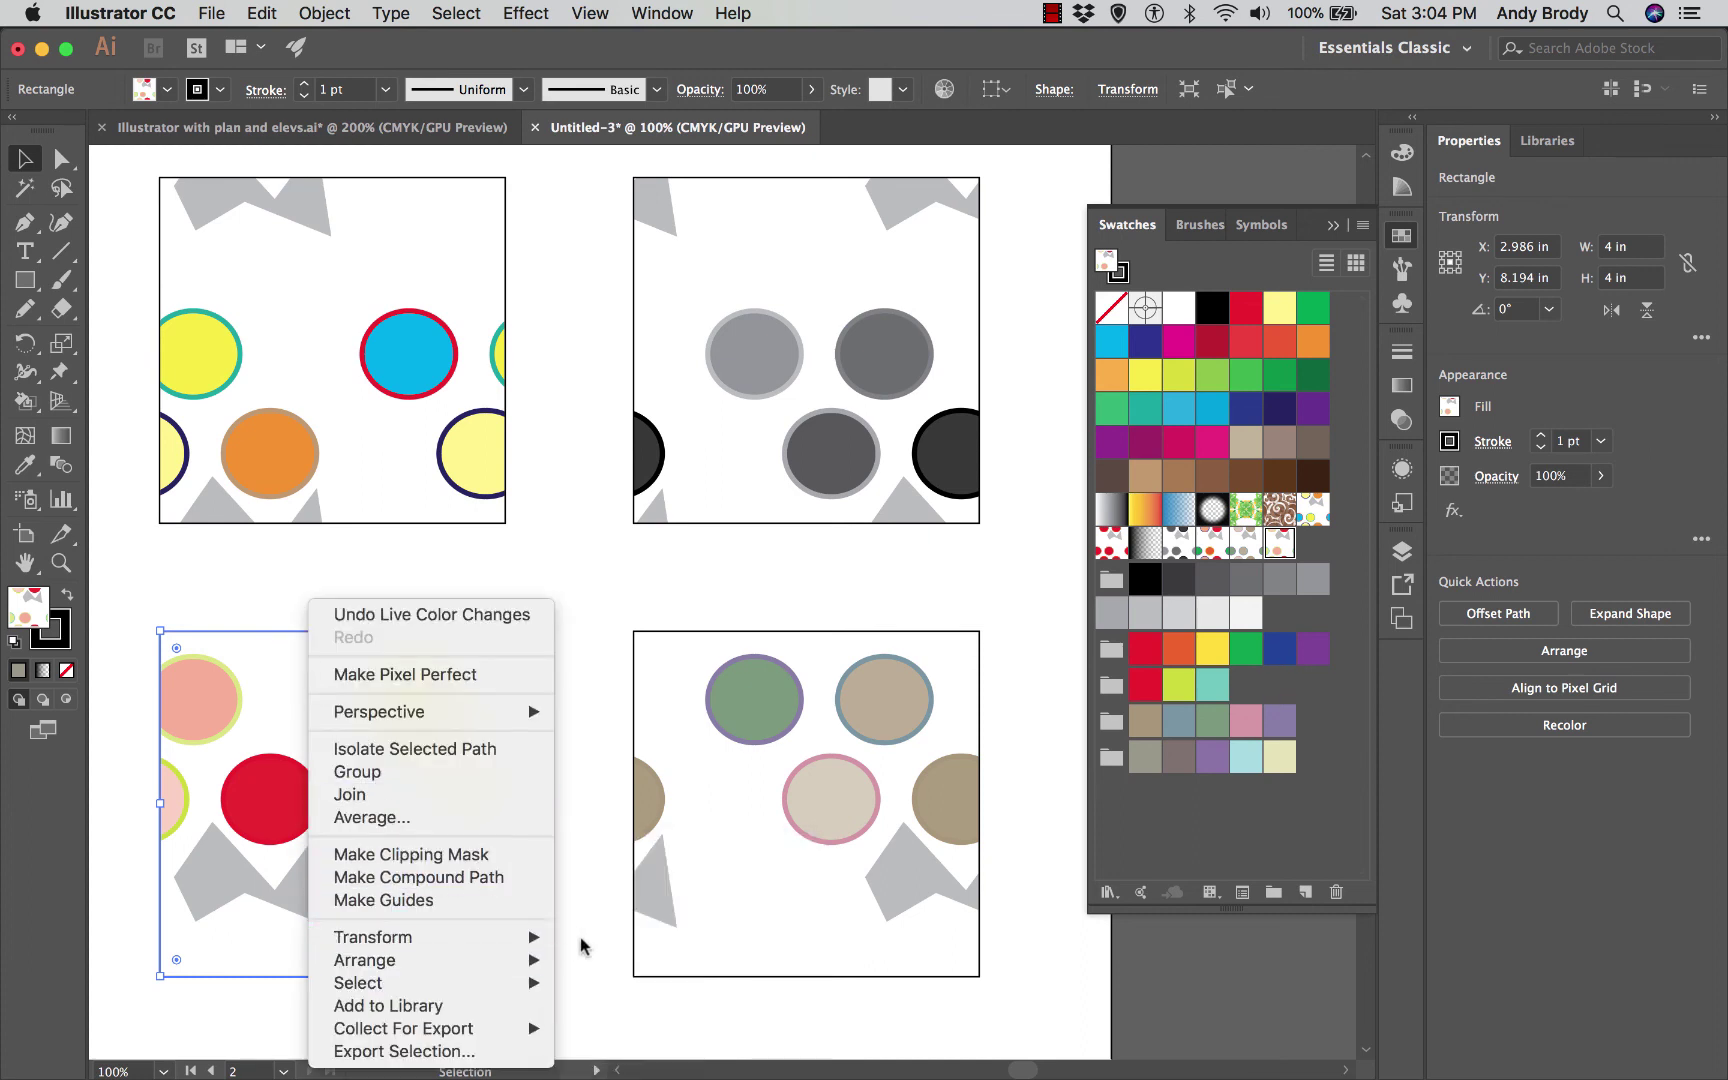
{"action": "mouse_move", "coordinate": [479, 933]}
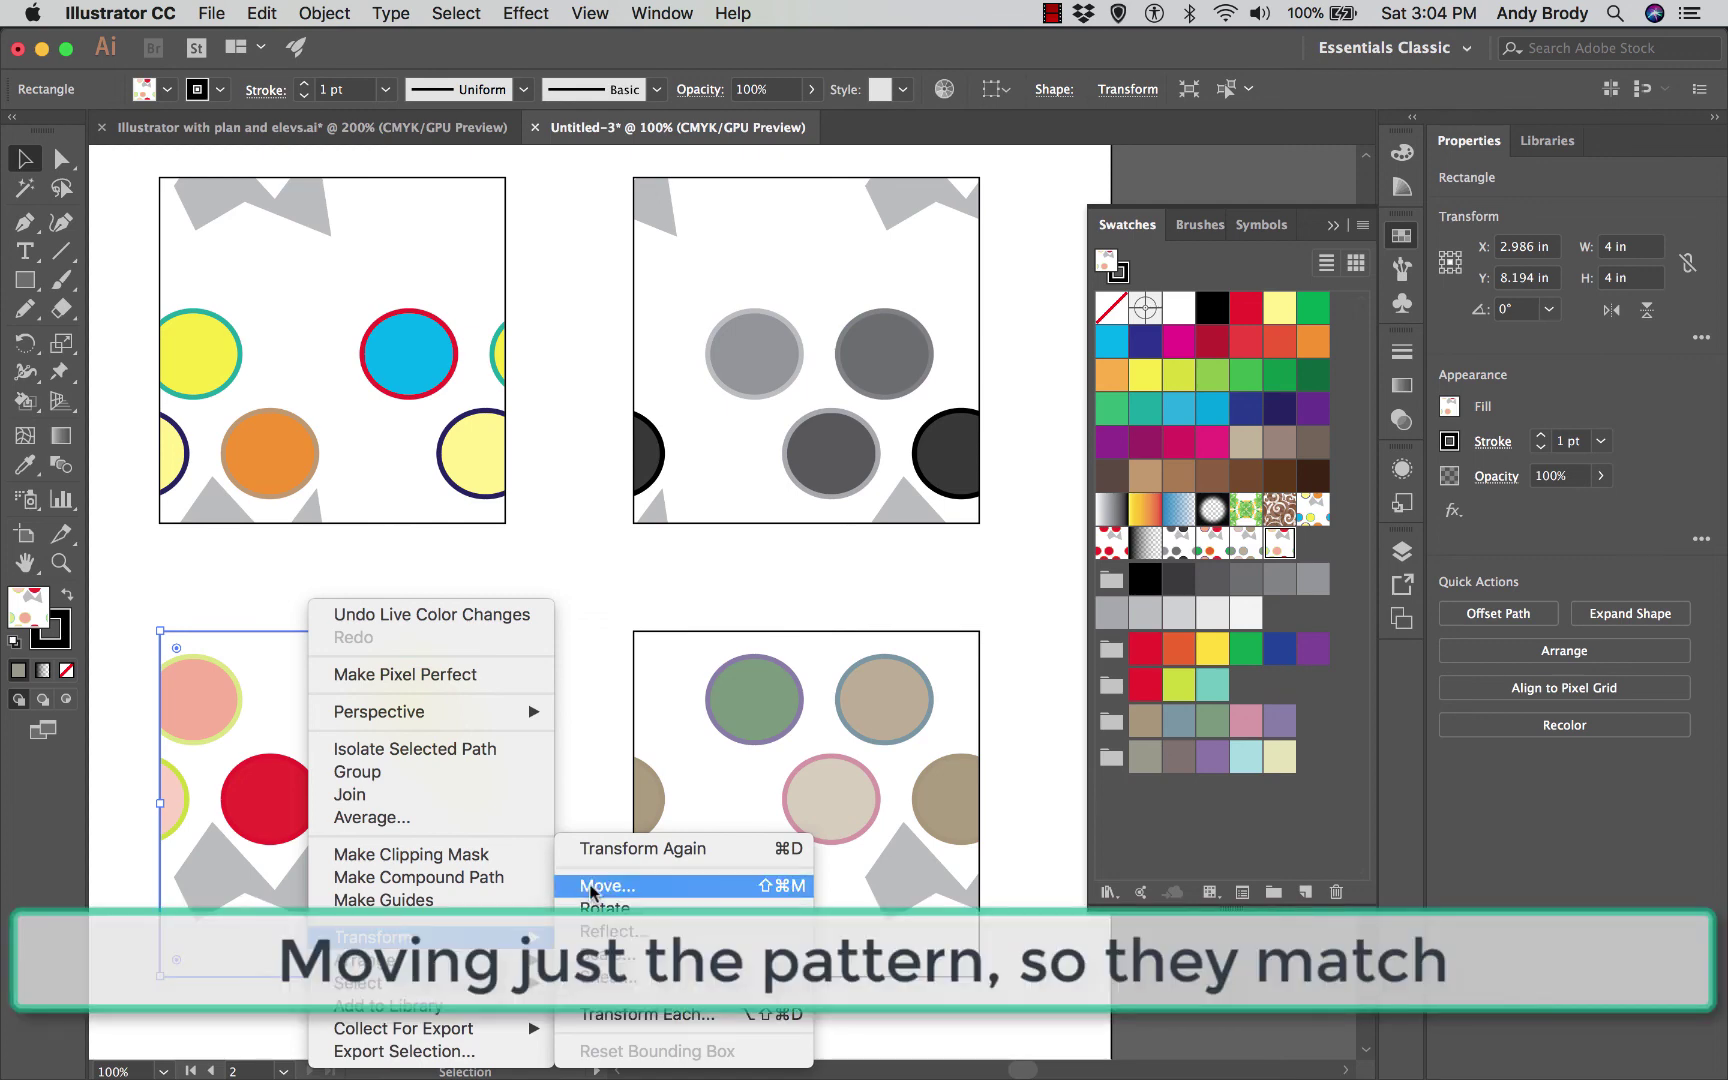
{"action": "left_click", "coordinate": [592, 886]}
{"action": "left_click_drag", "start_coordinate": [308, 192], "coordinate": [662, 258]}
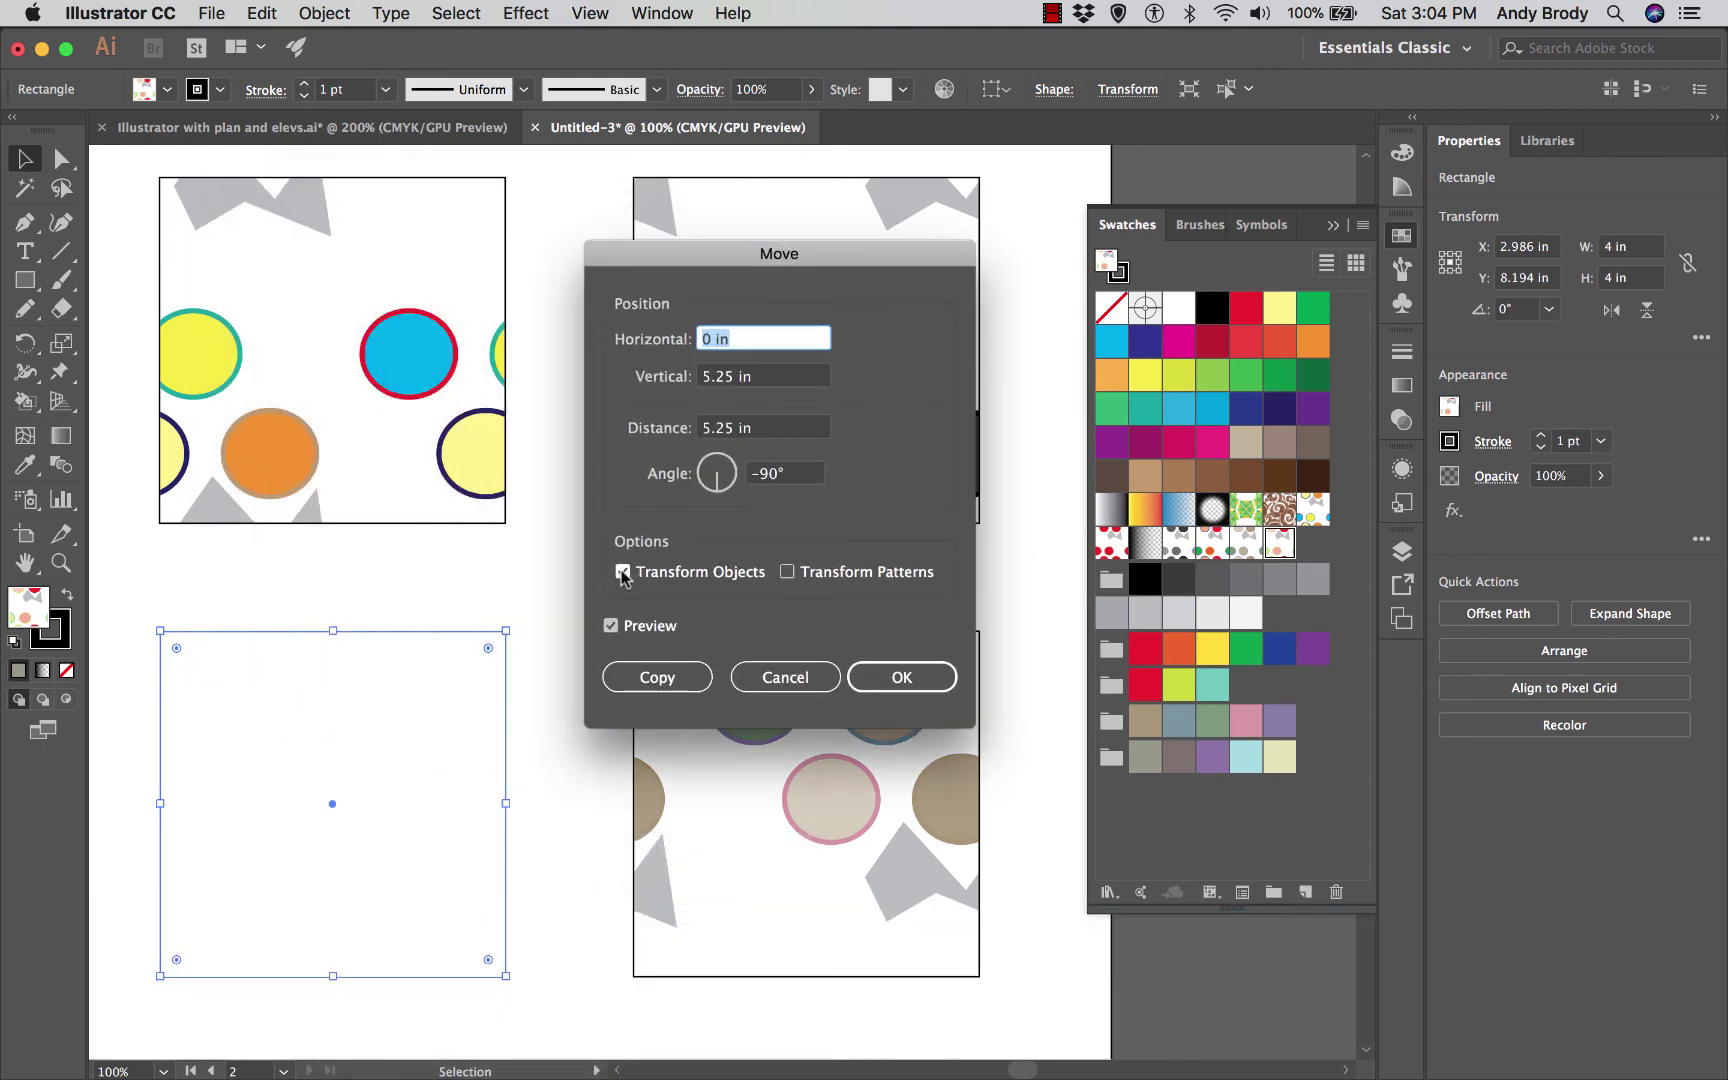
{"action": "left_click", "coordinate": [788, 572]}
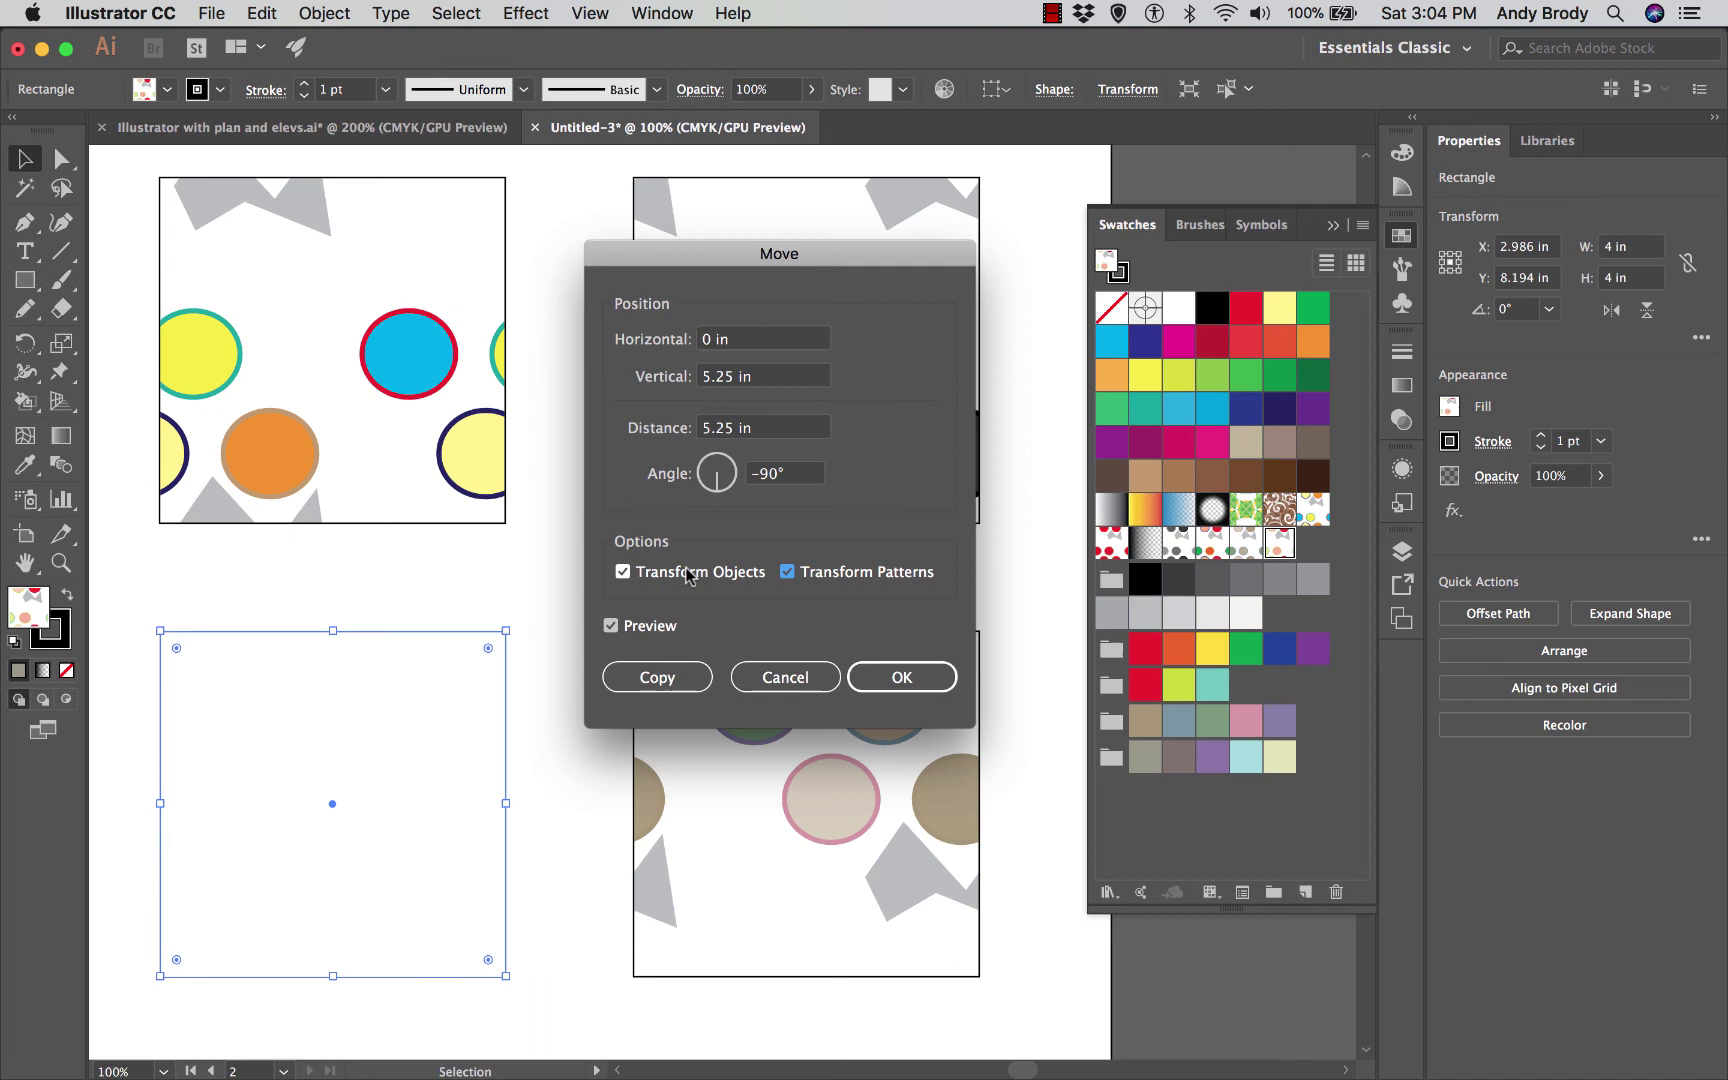
{"action": "left_click", "coordinate": [622, 572]}
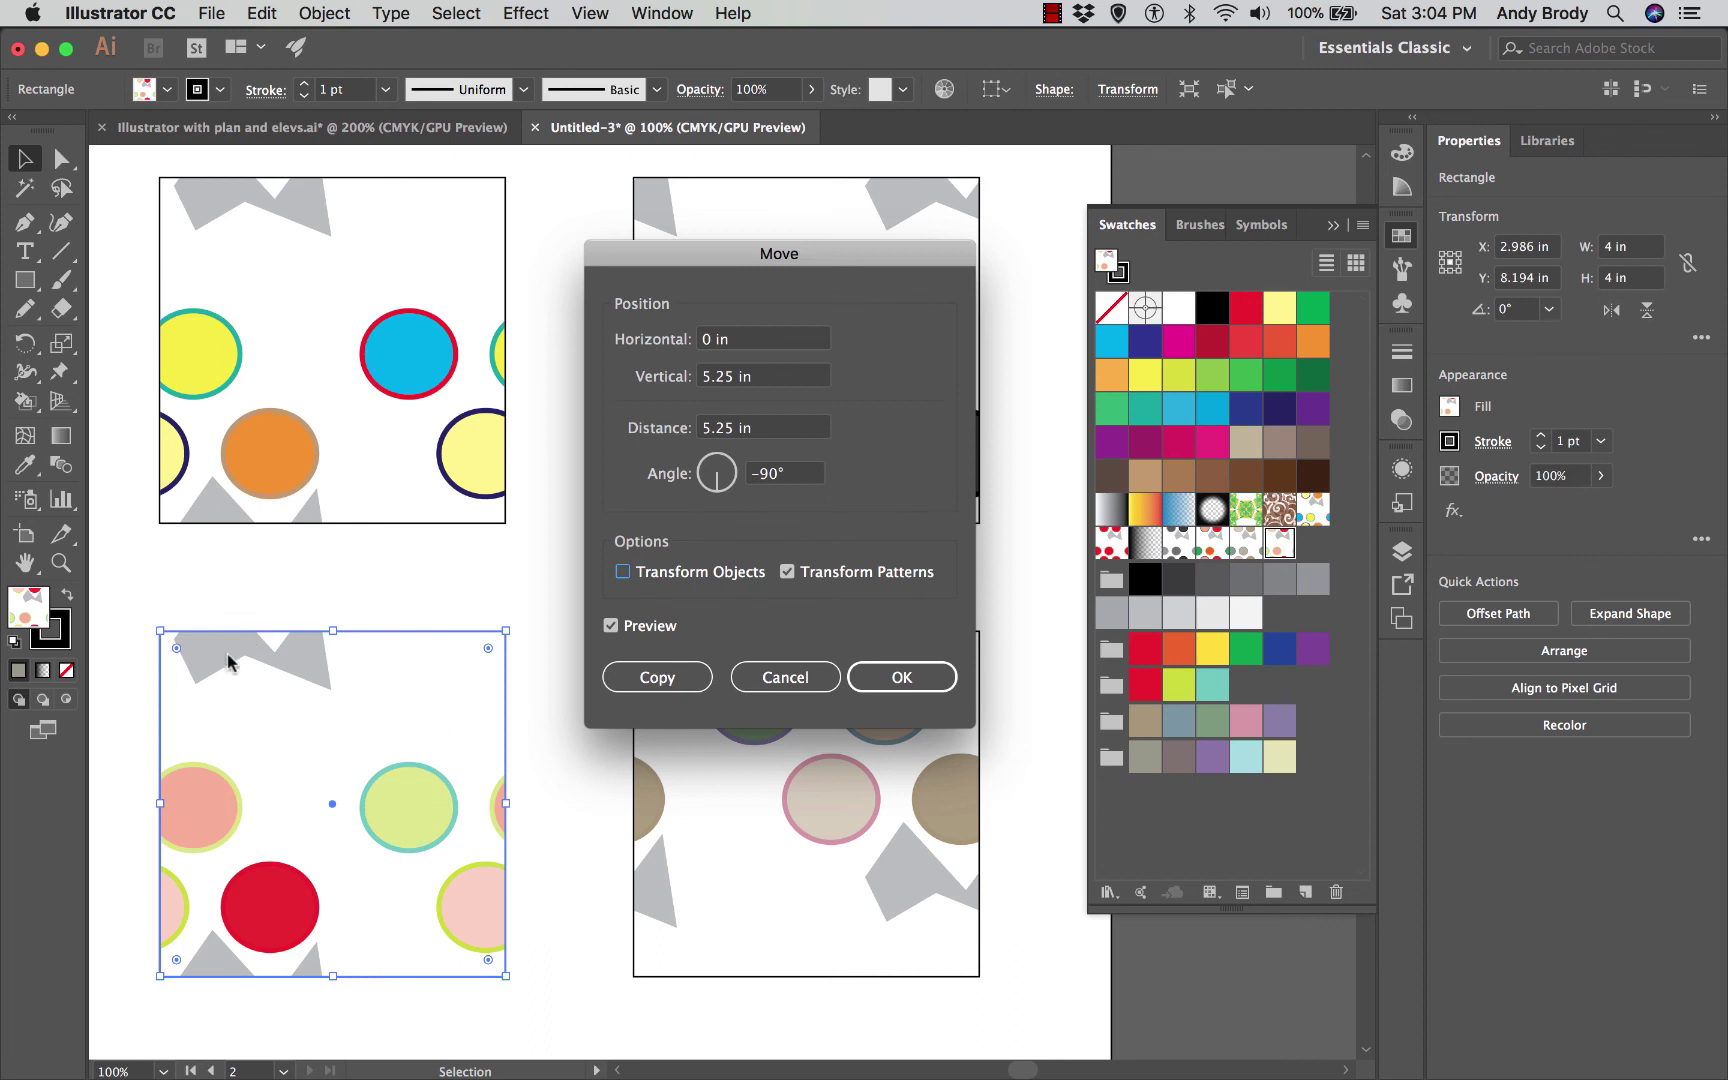
{"action": "left_click", "coordinate": [880, 684]}
Step: Move only the pattern inside the lower-right square down by the same 5.25 in and deselect the square
{"action": "left_click", "coordinate": [778, 728]}
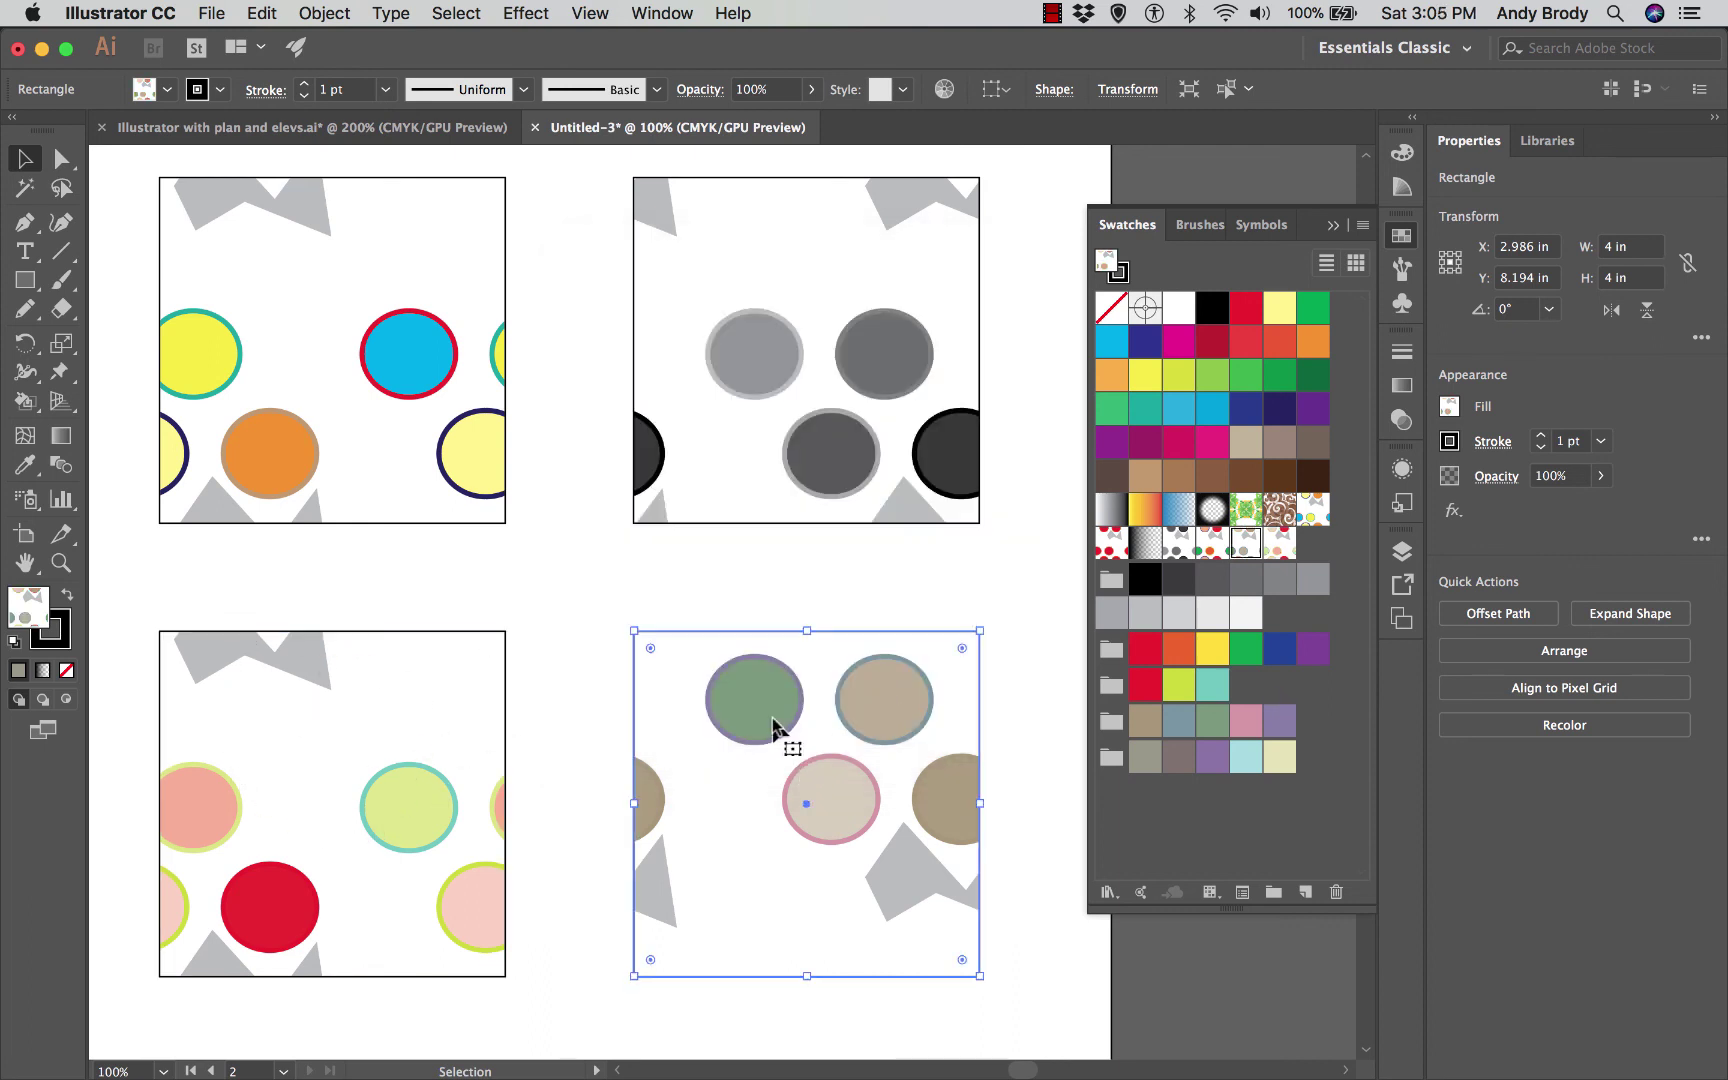
{"action": "right_click", "coordinate": [773, 718]}
{"action": "mouse_move", "coordinate": [868, 937]}
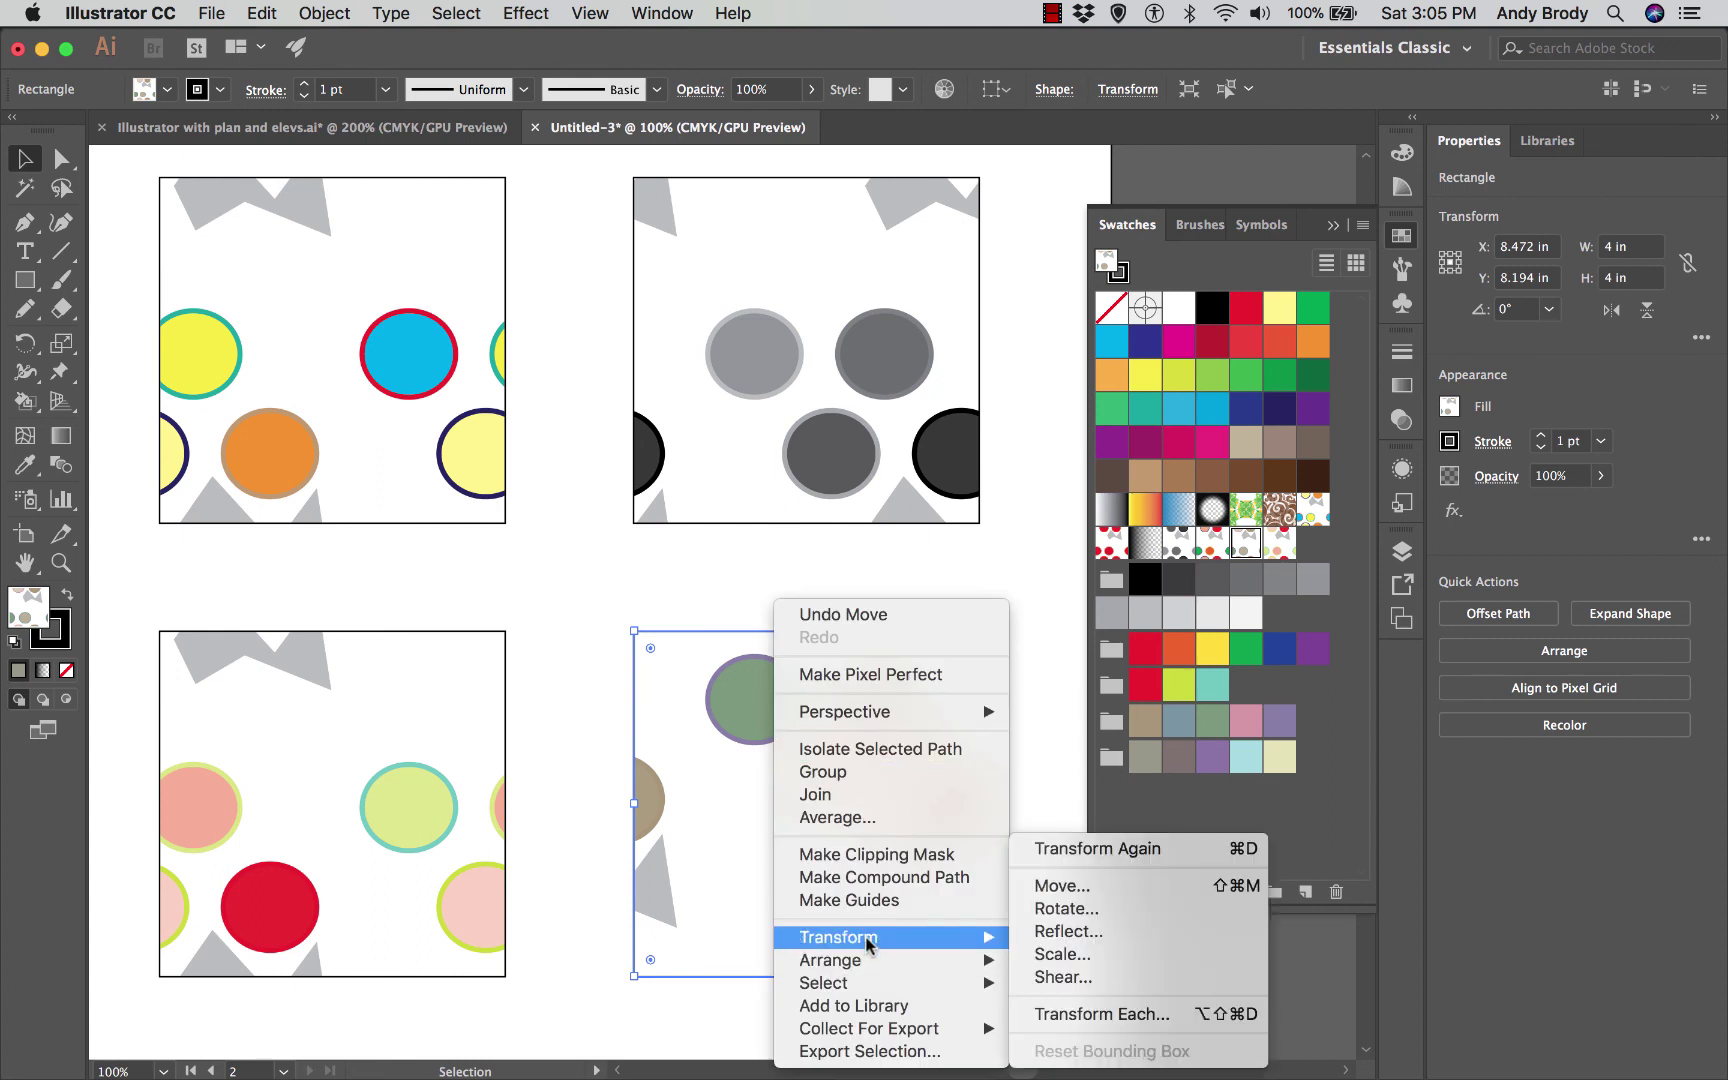
{"action": "left_click", "coordinate": [1065, 888]}
{"action": "left_click", "coordinate": [880, 685]}
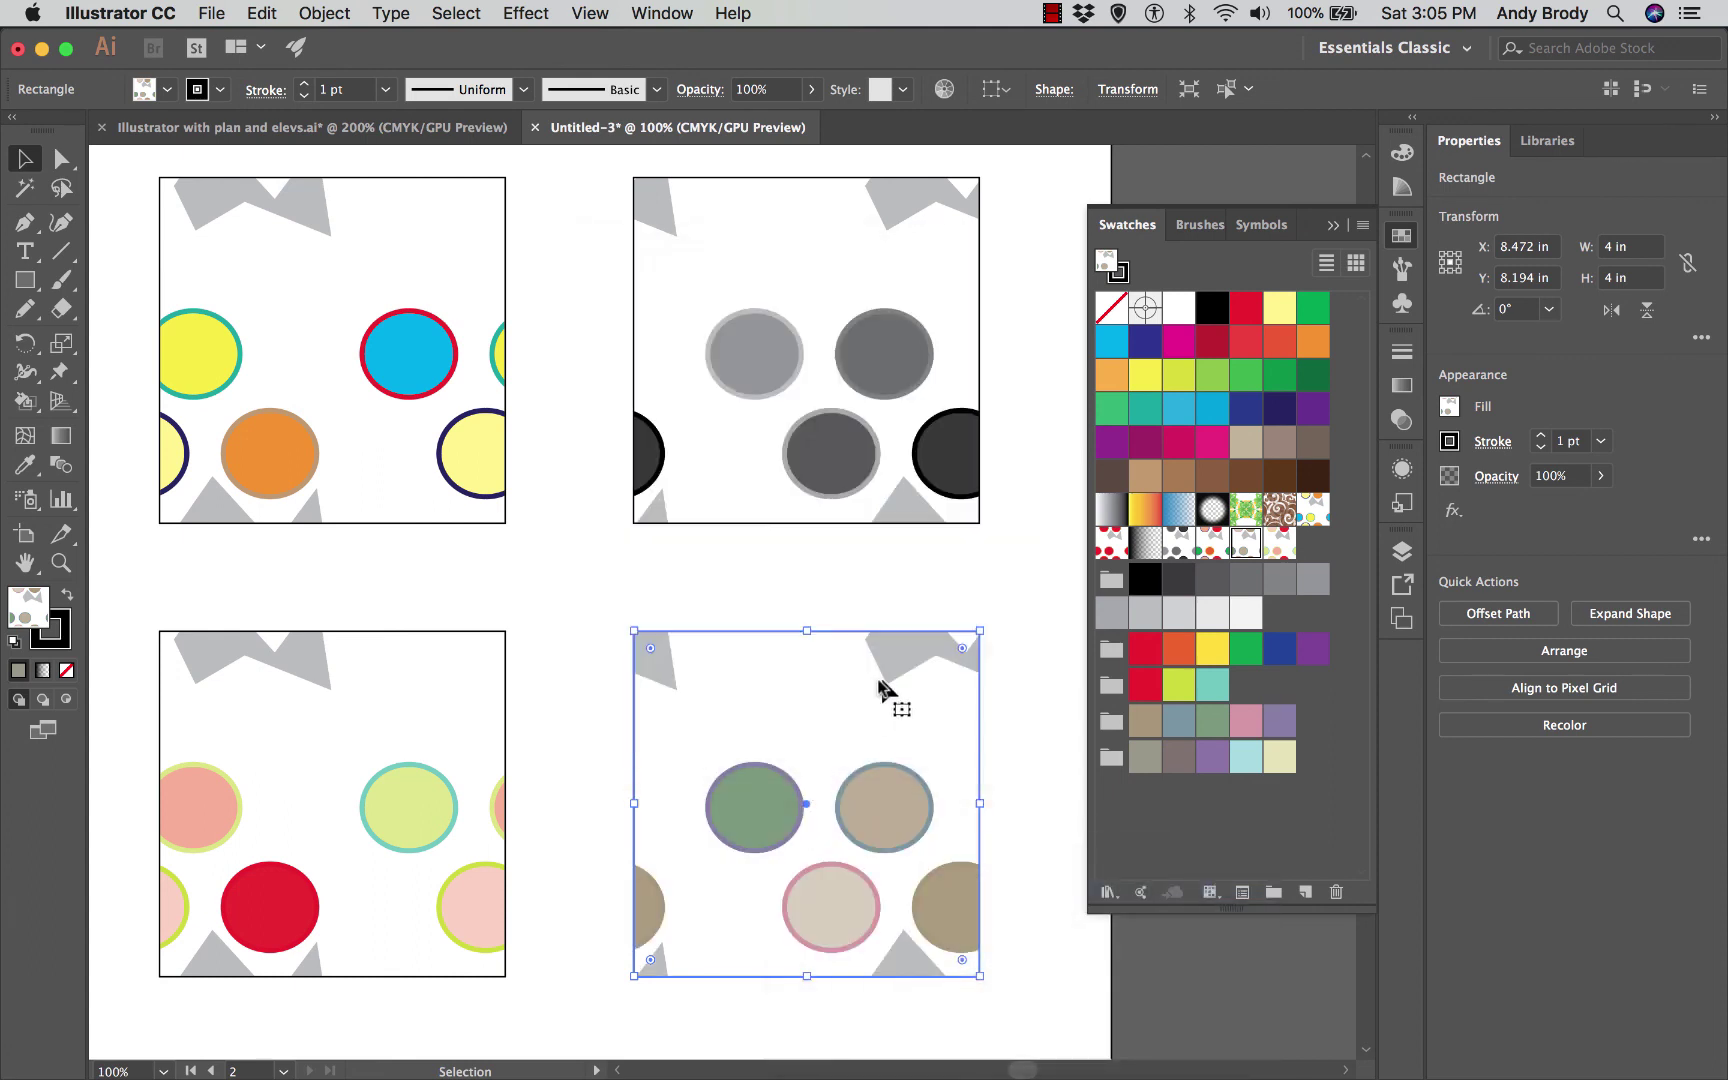
{"action": "left_click", "coordinate": [555, 617]}
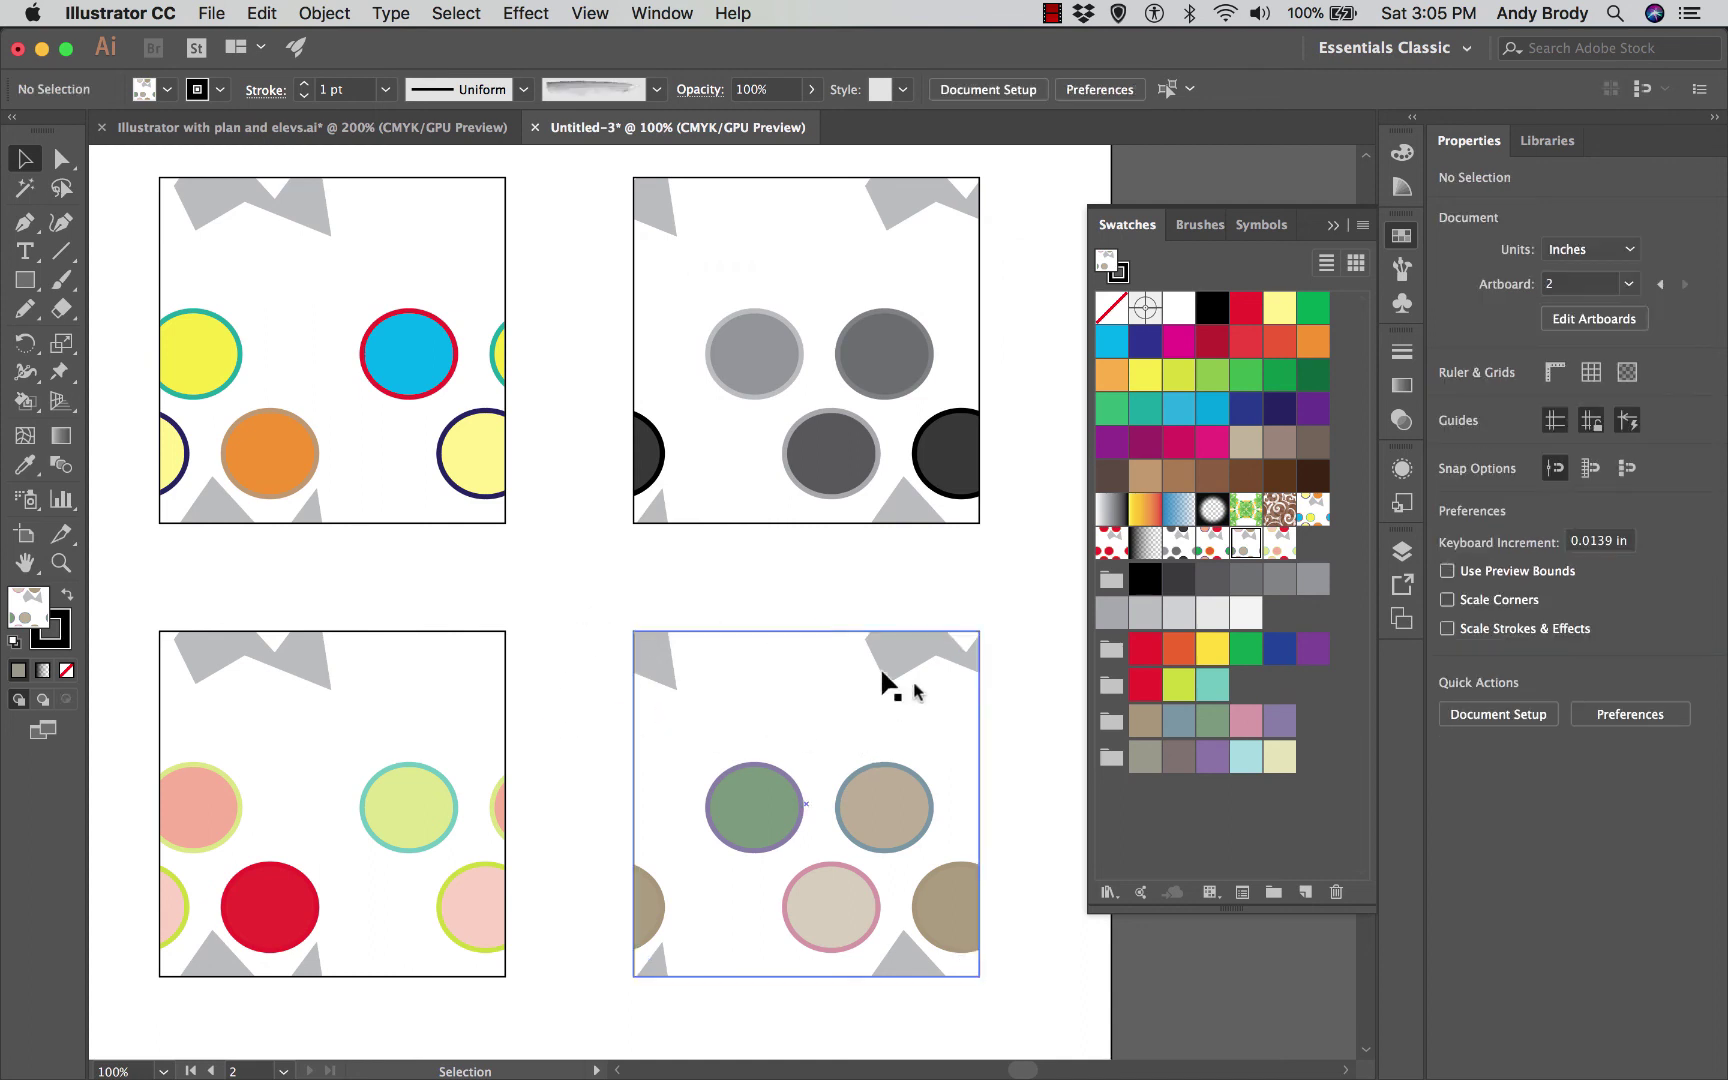
Step: Move all four squares together about 0.37 in right and slightly up, undo the extra shift of the upper-left square, and deselect
{"action": "left_click_drag", "start_coordinate": [1000, 645], "coordinate": [368, 390]}
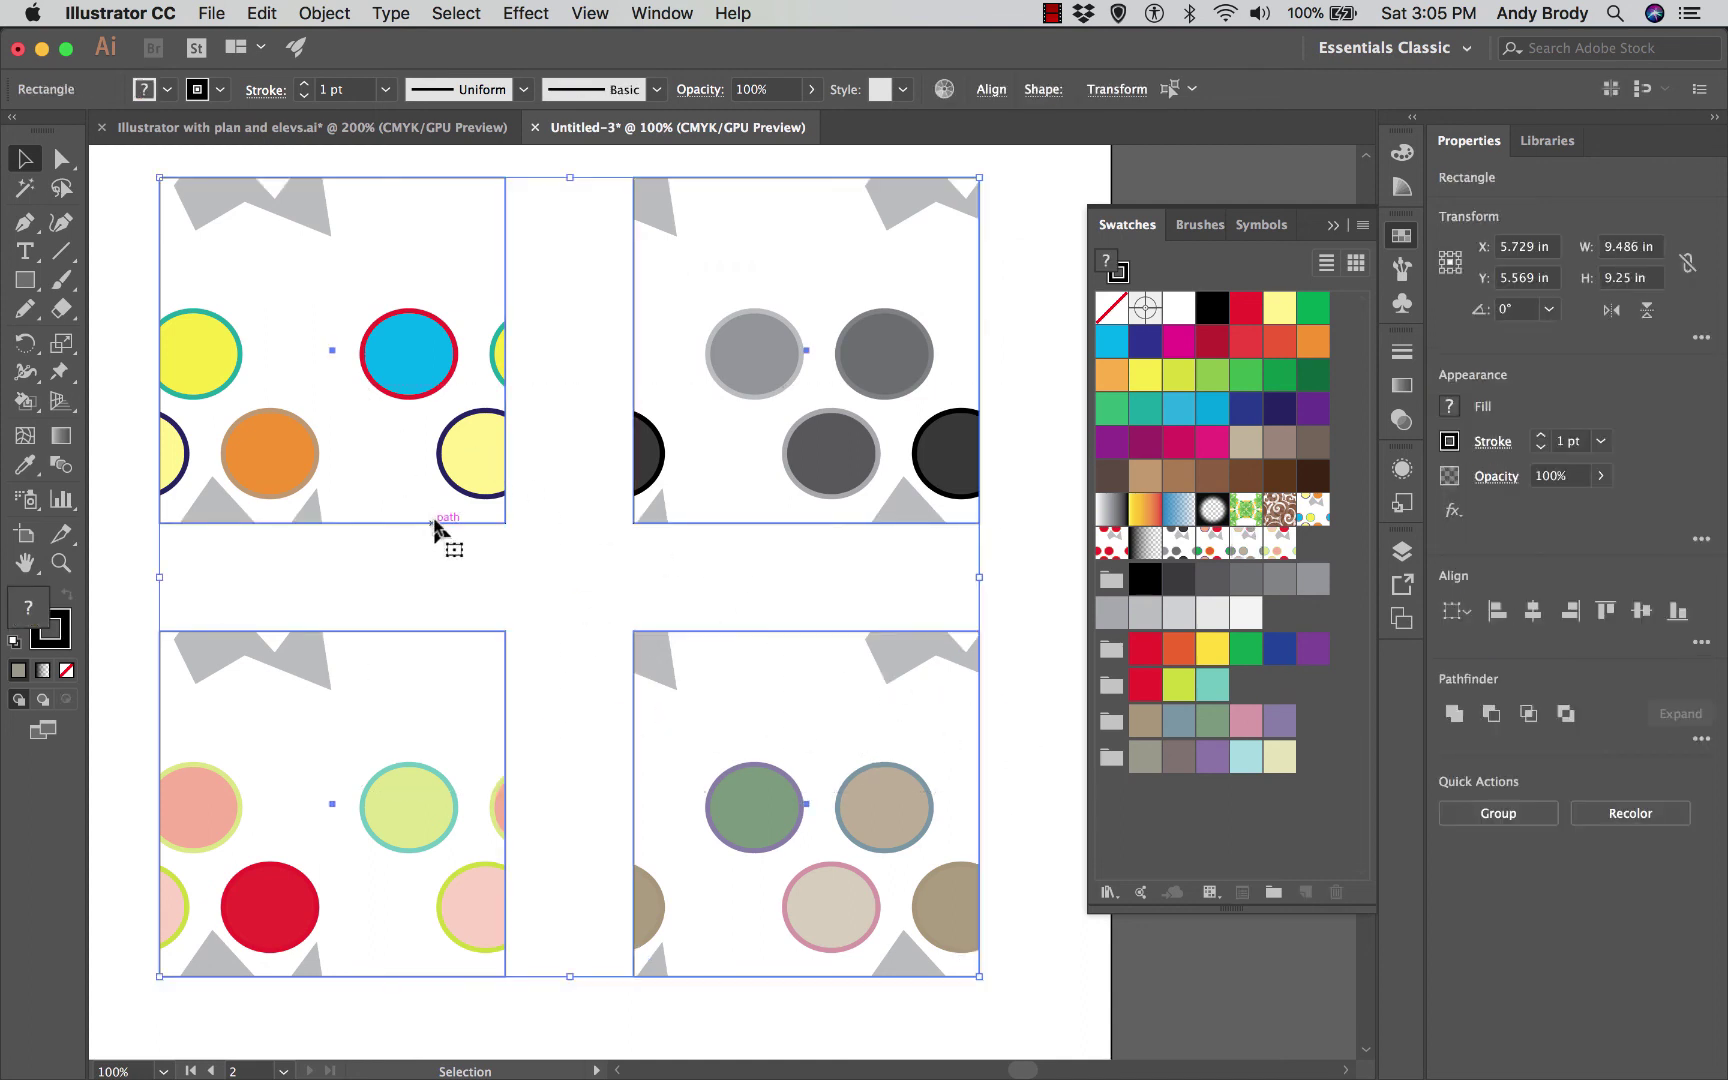
{"action": "left_click_drag", "start_coordinate": [464, 478], "coordinate": [513, 467]}
{"action": "left_click", "coordinate": [609, 605]}
{"action": "key", "text": "super+z"}
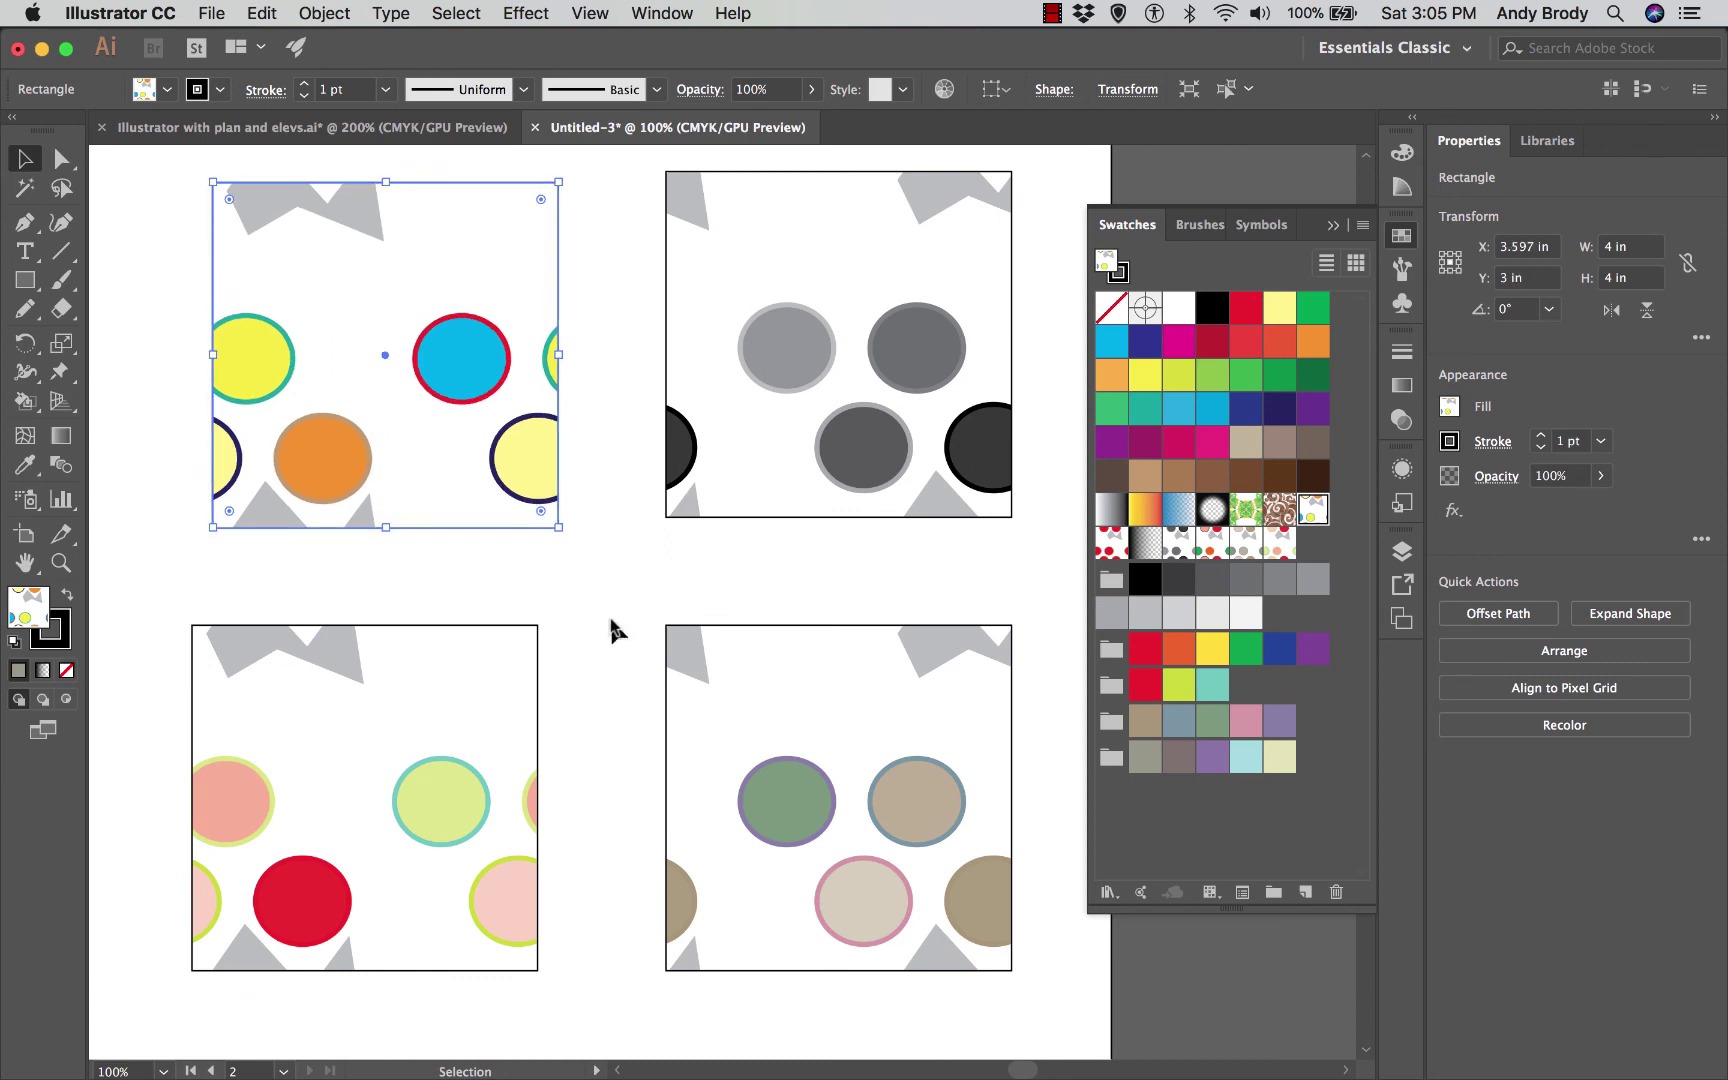
{"action": "key", "text": "super+z"}
{"action": "left_click", "coordinate": [530, 565]}
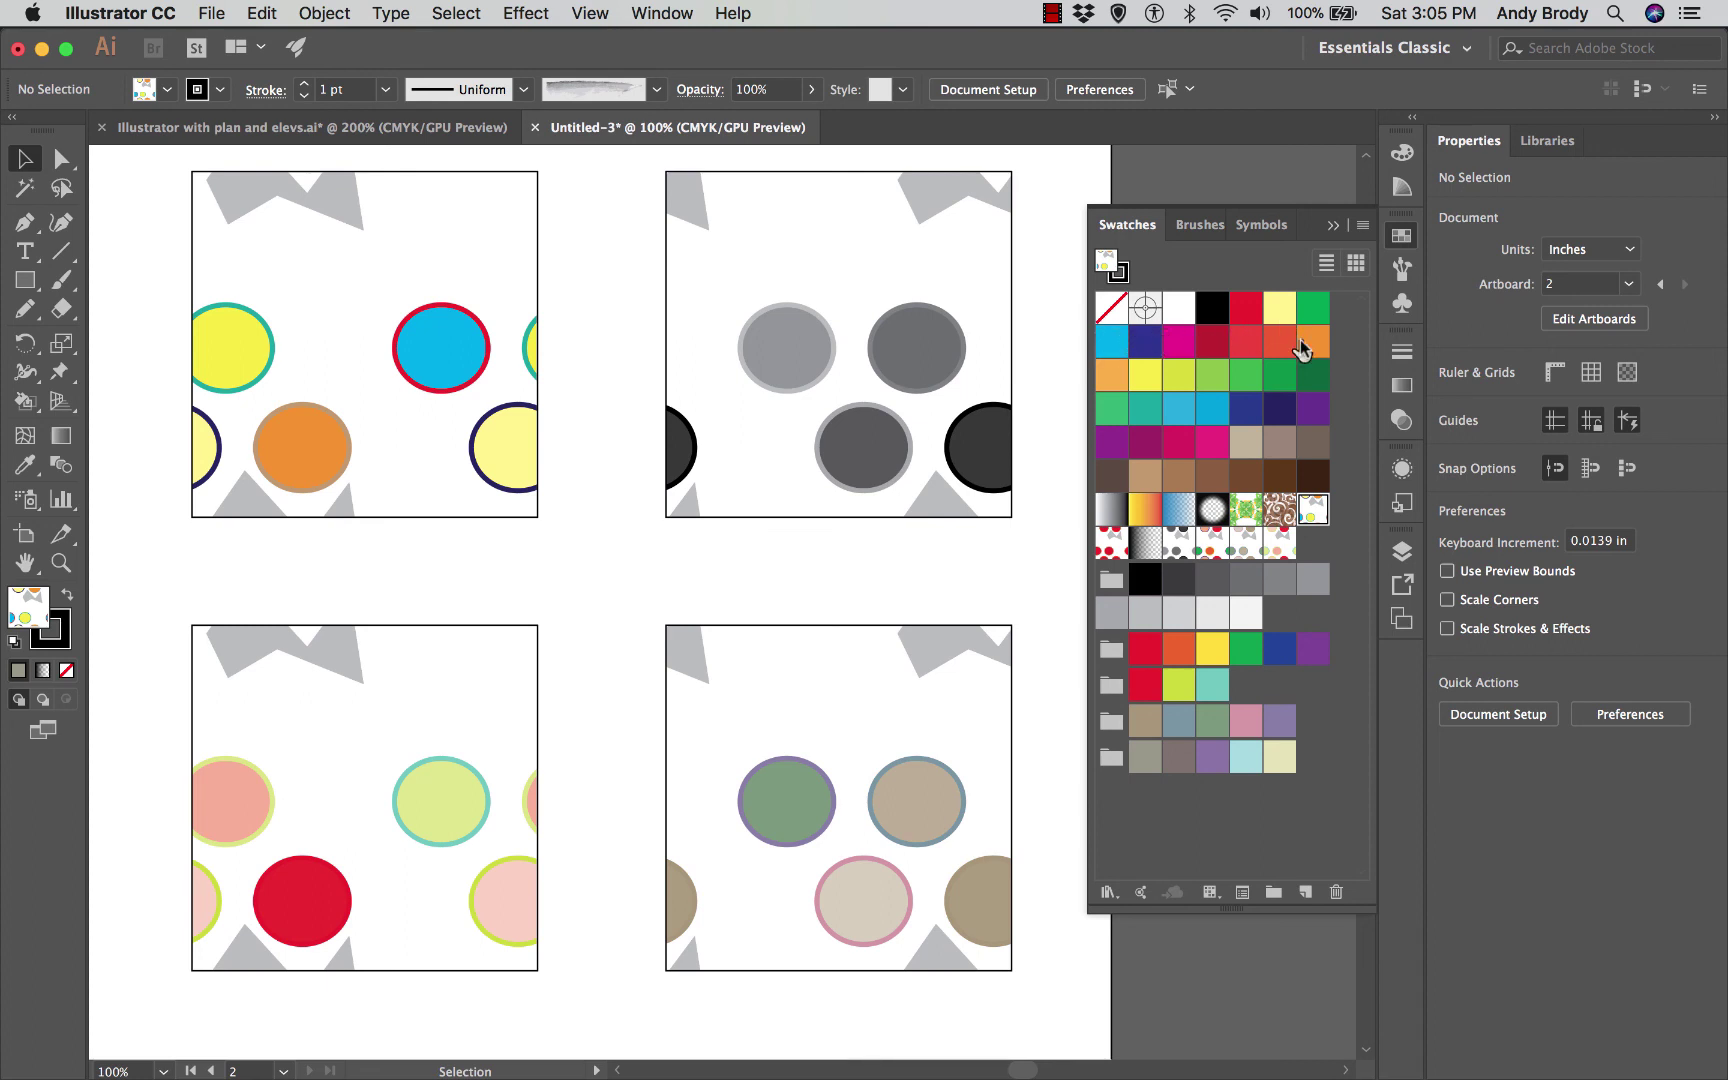
Step: Scale only the pattern inside the upper-left square uniformly to 50%, transforming patterns but not objects, and deselect the square
{"action": "left_click", "coordinate": [450, 352]}
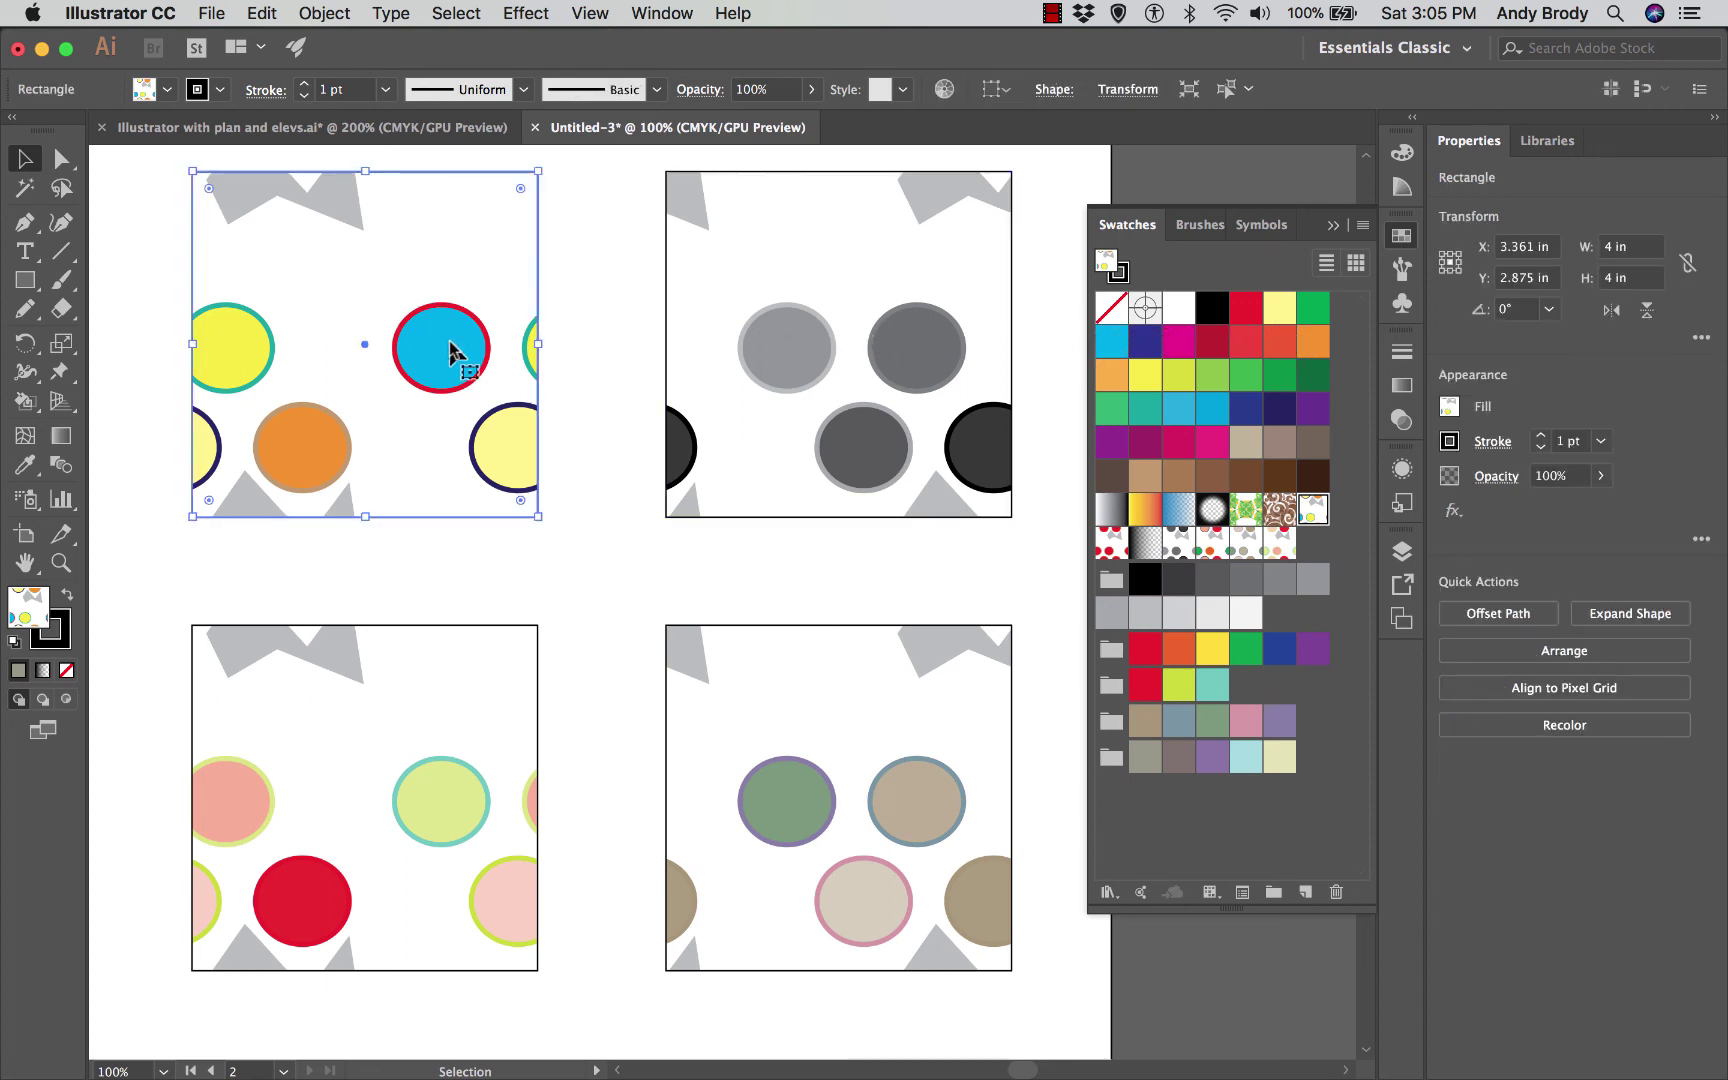
{"action": "right_click", "coordinate": [437, 339]}
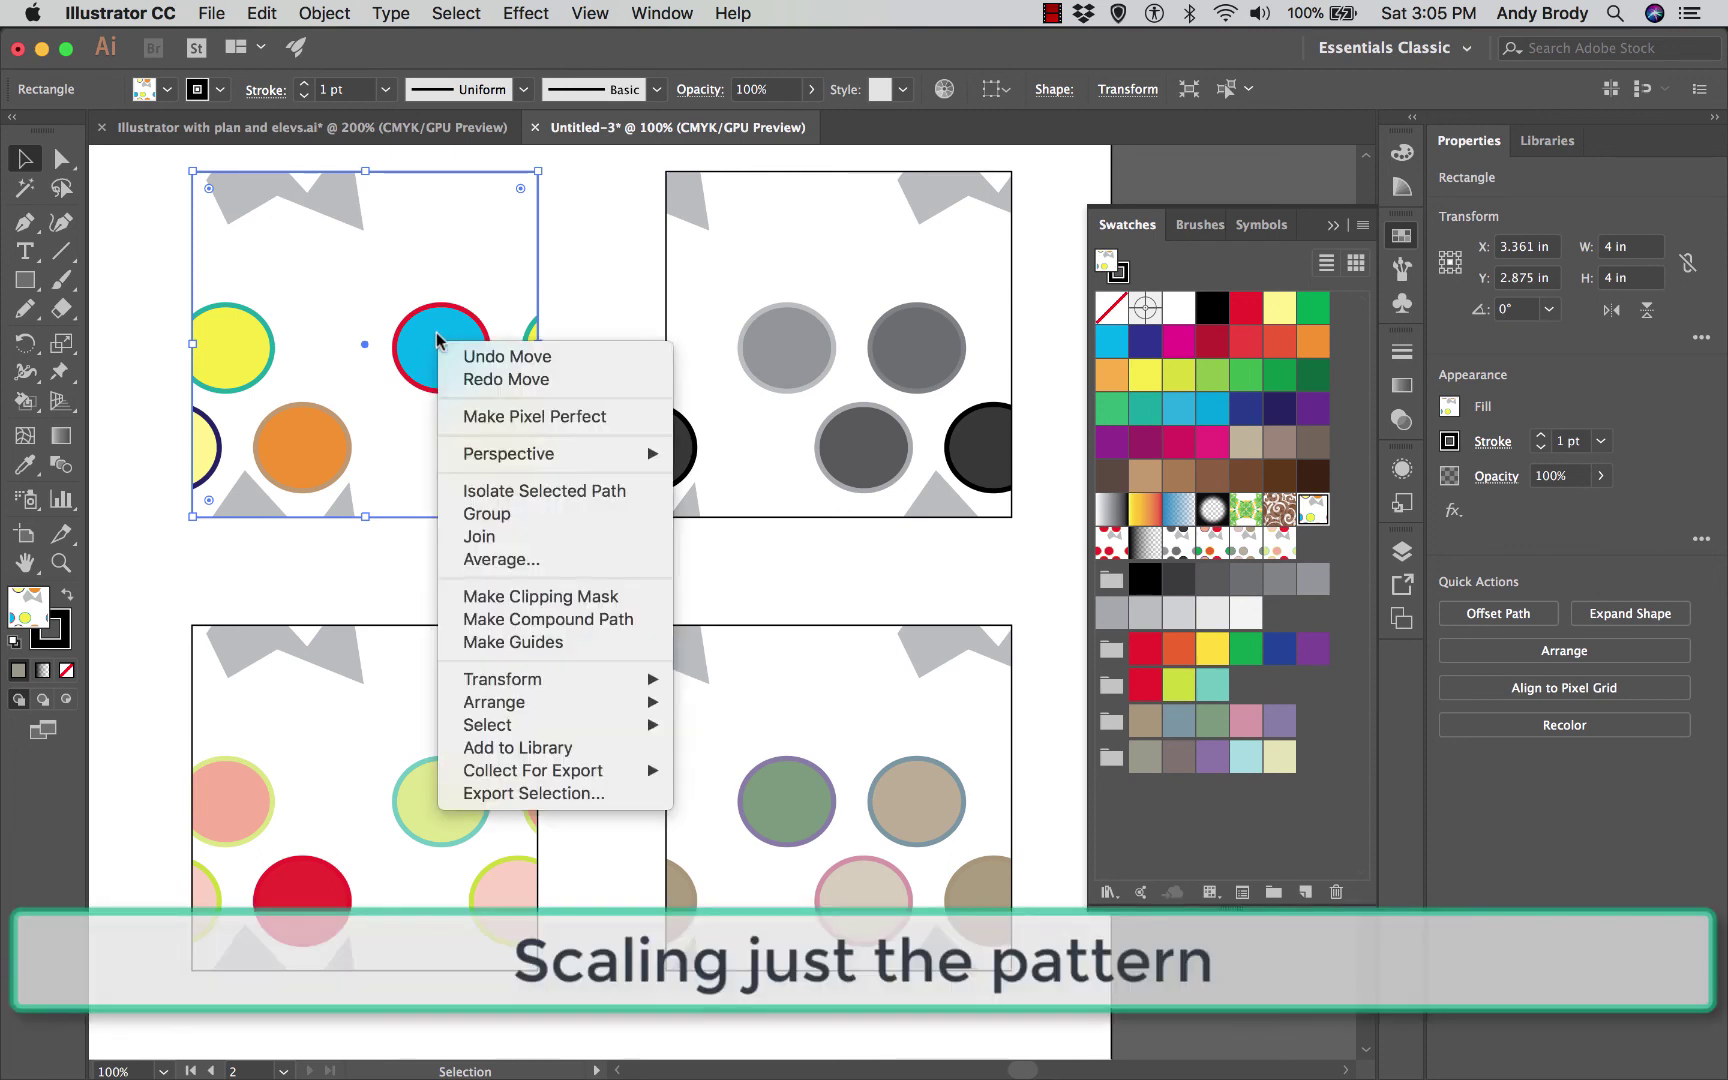
{"action": "mouse_move", "coordinate": [552, 680]}
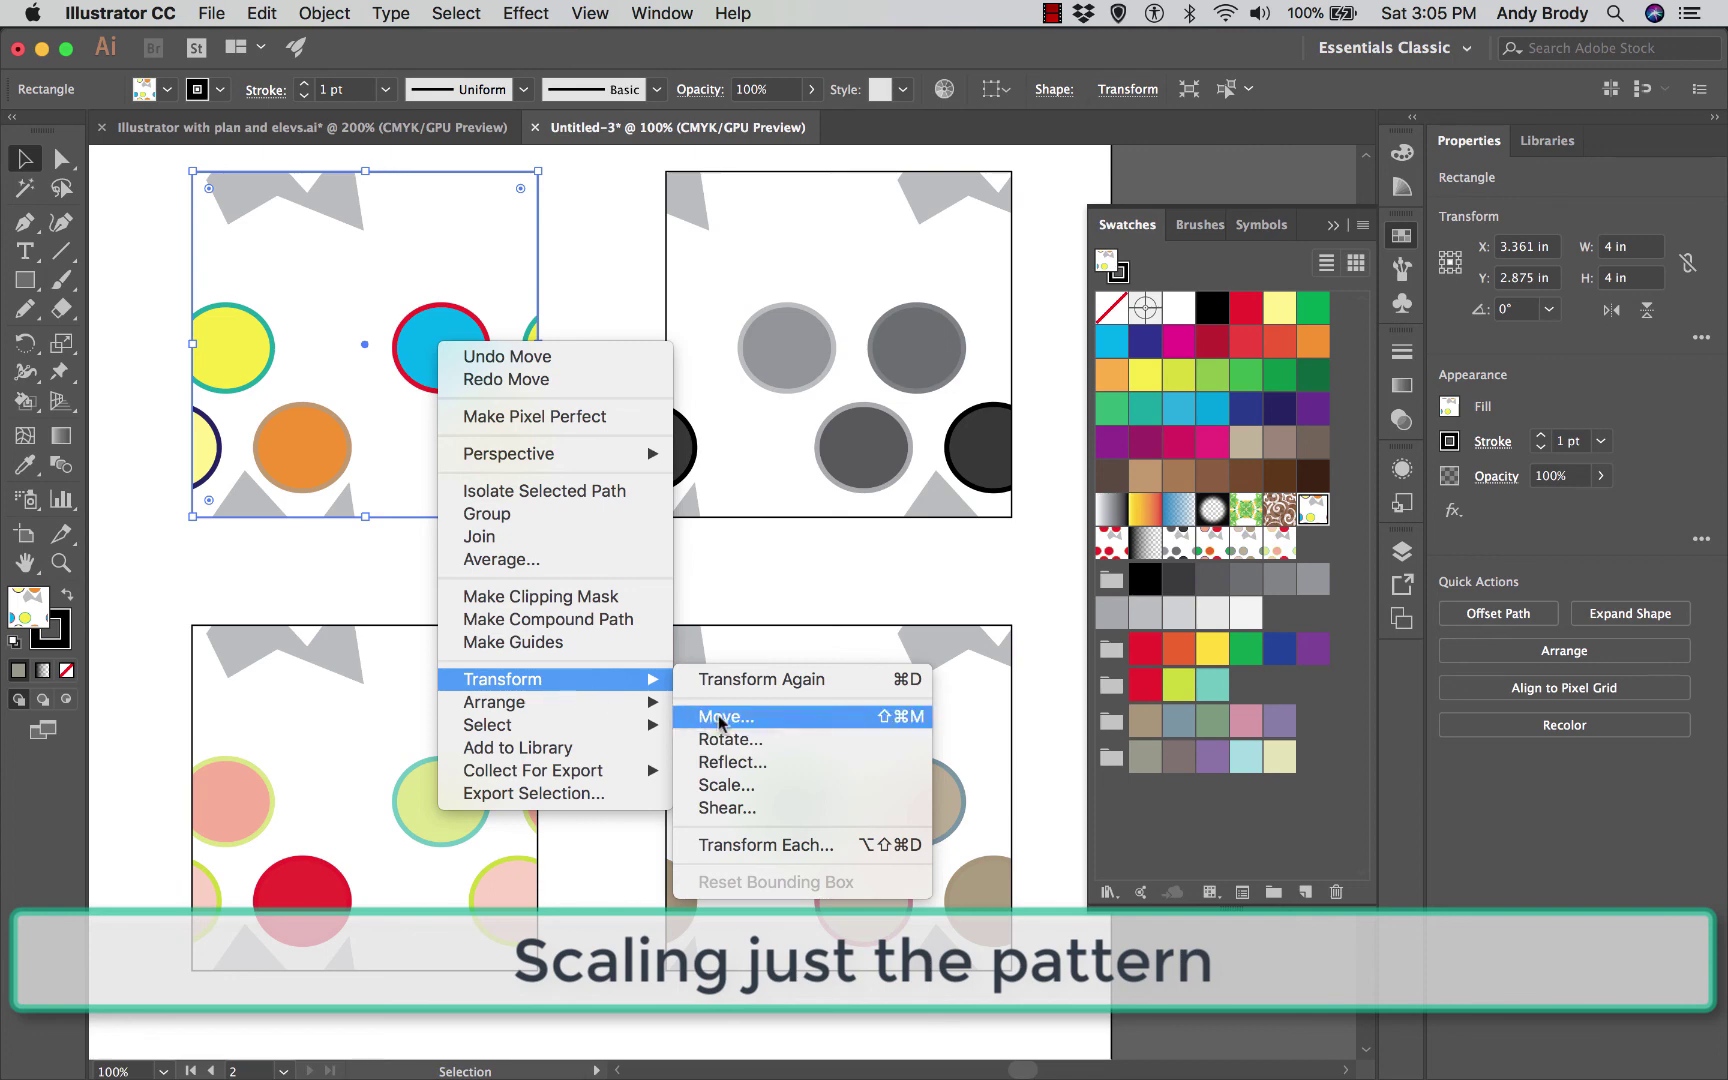
{"action": "left_click", "coordinate": [750, 785]}
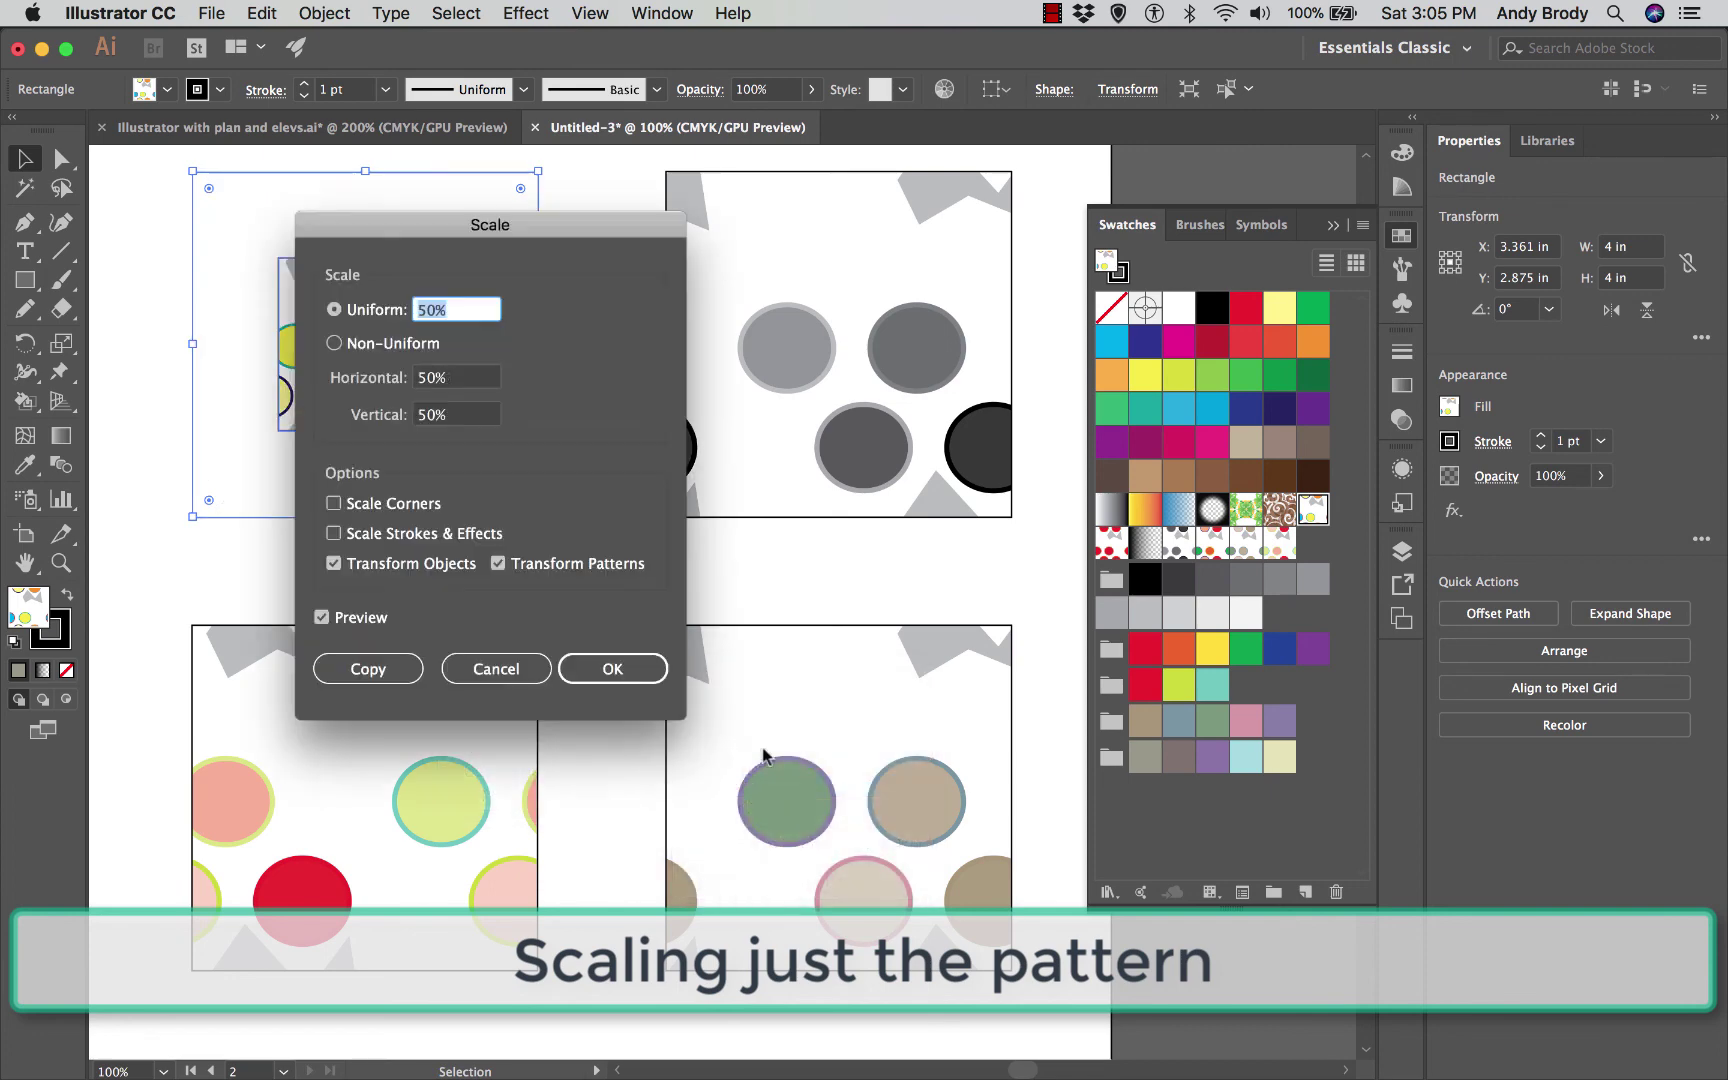
{"action": "left_click", "coordinate": [334, 563]}
{"action": "left_click_drag", "start_coordinate": [414, 237], "coordinate": [798, 248]}
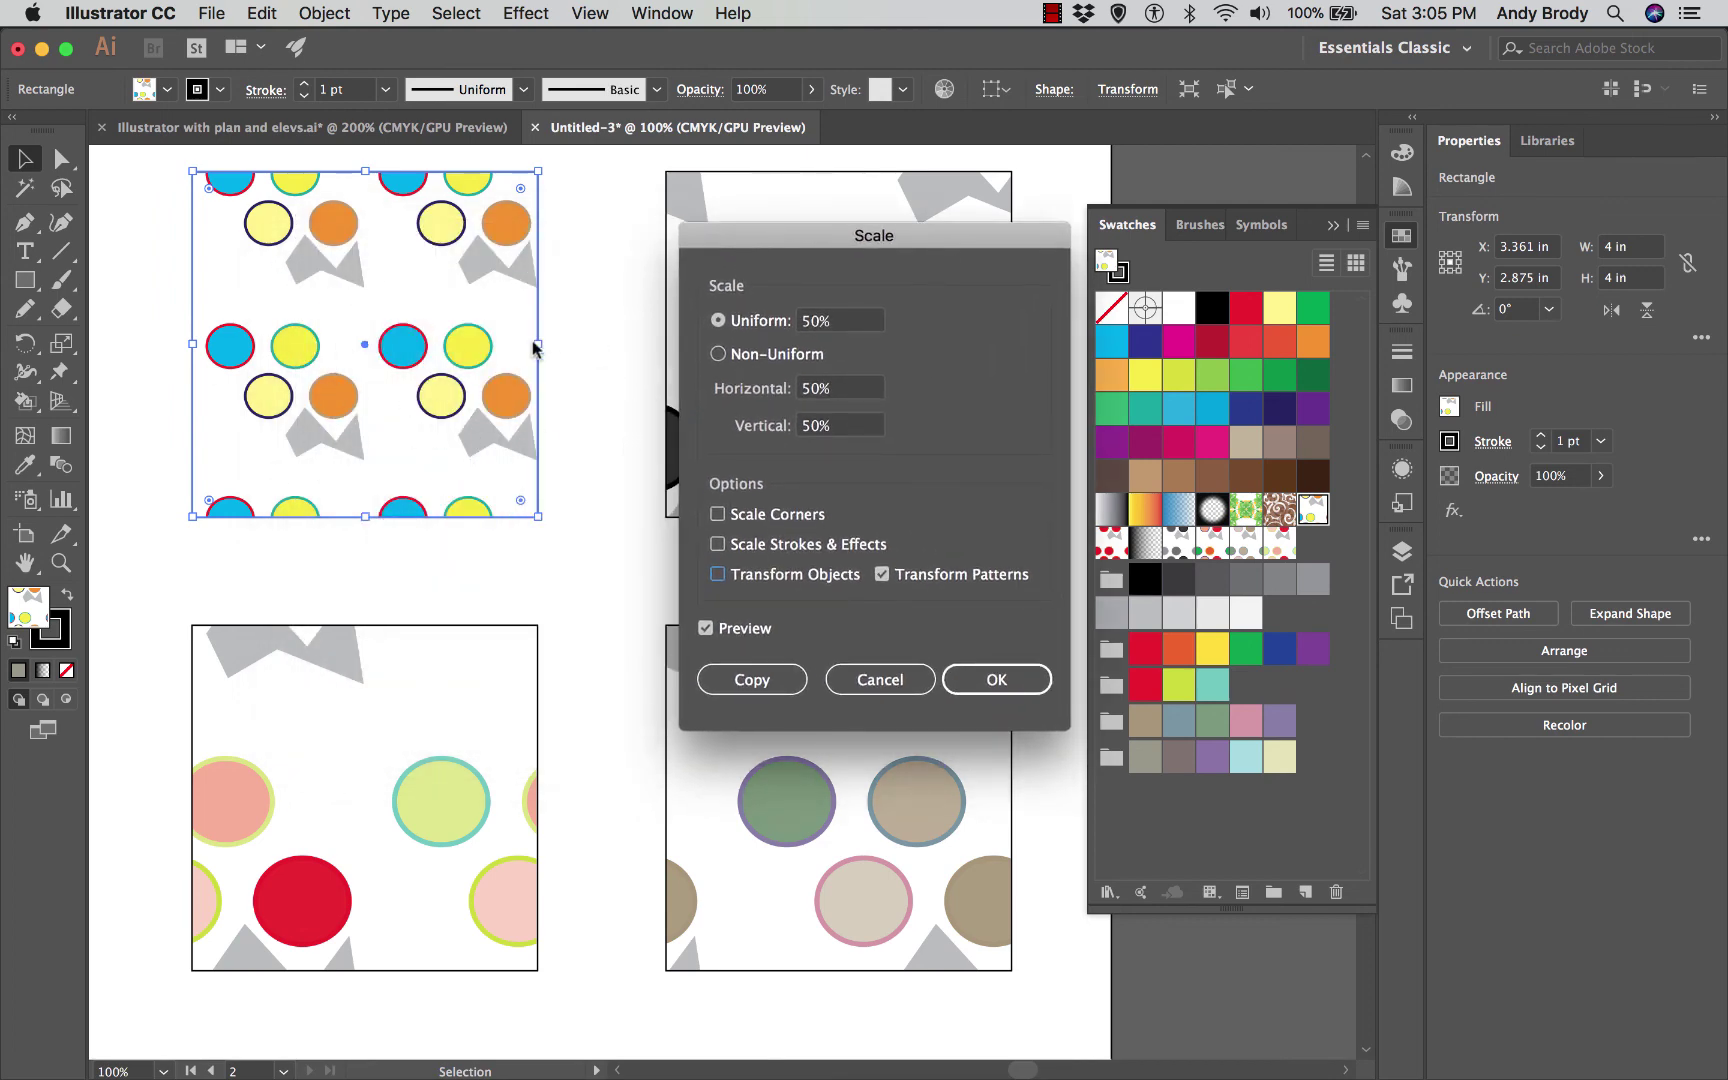
{"action": "left_click", "coordinate": [996, 680]}
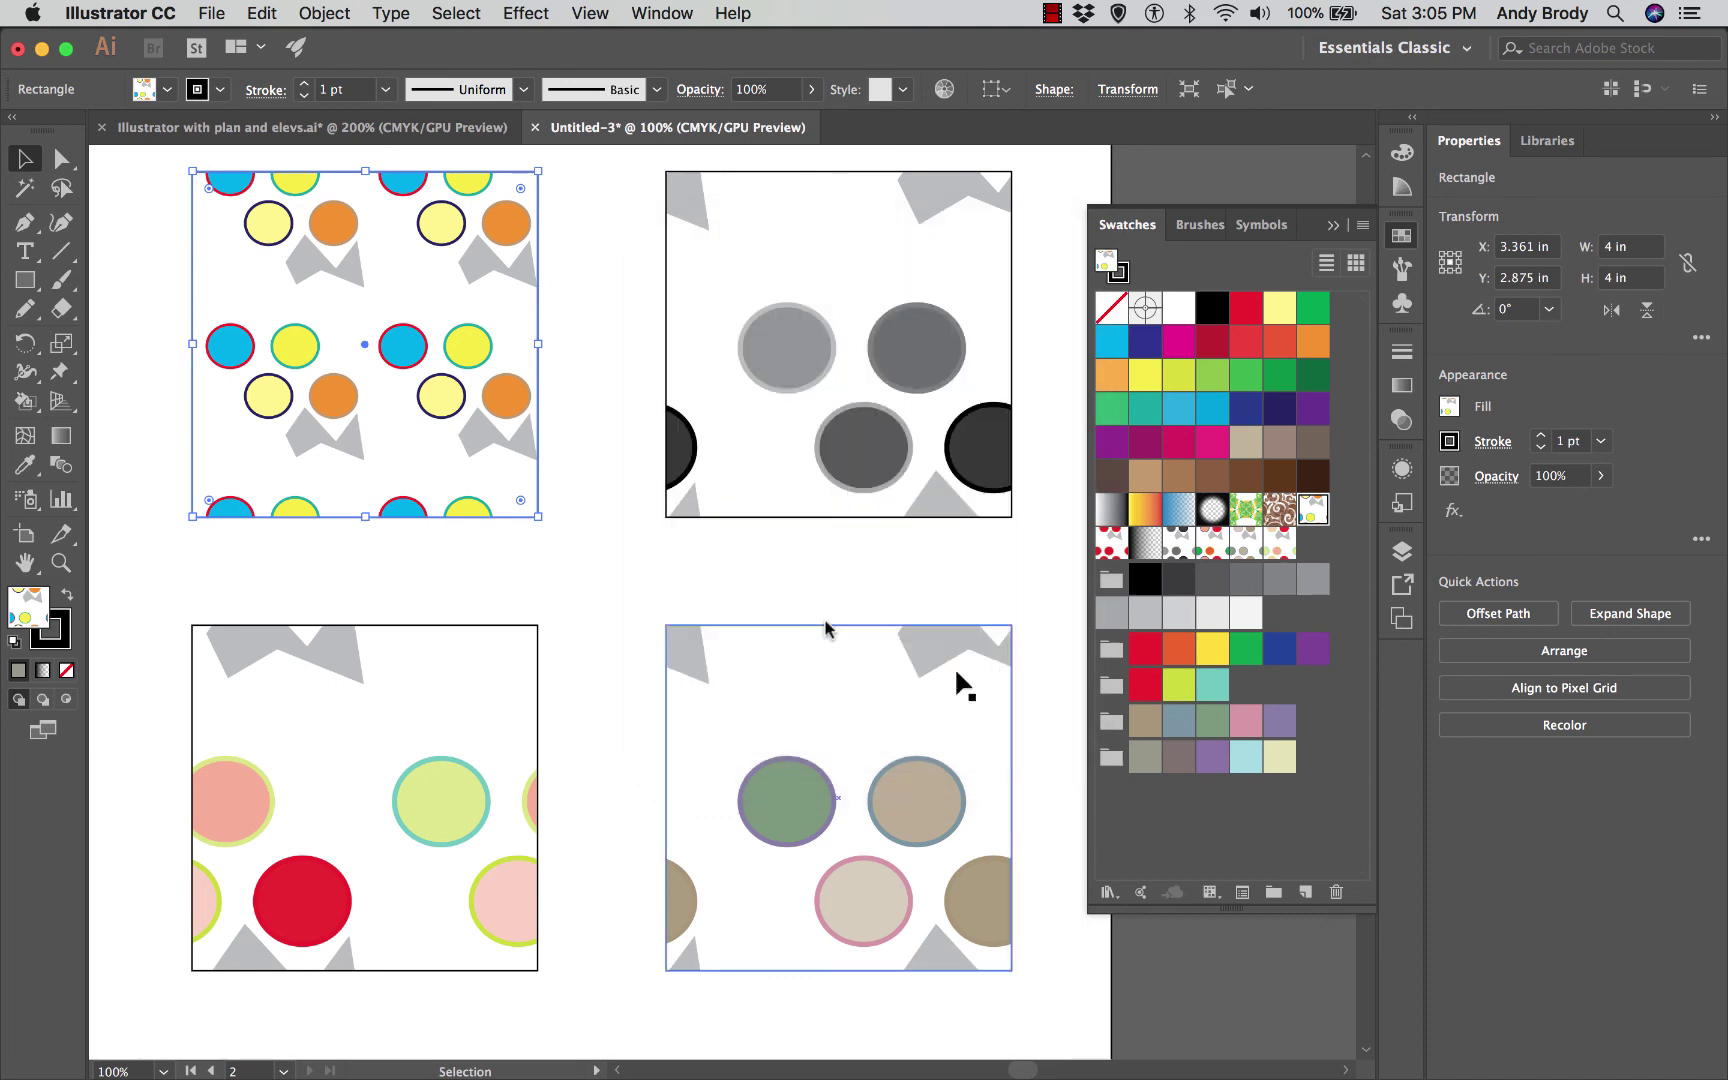
{"action": "left_click", "coordinate": [483, 522]}
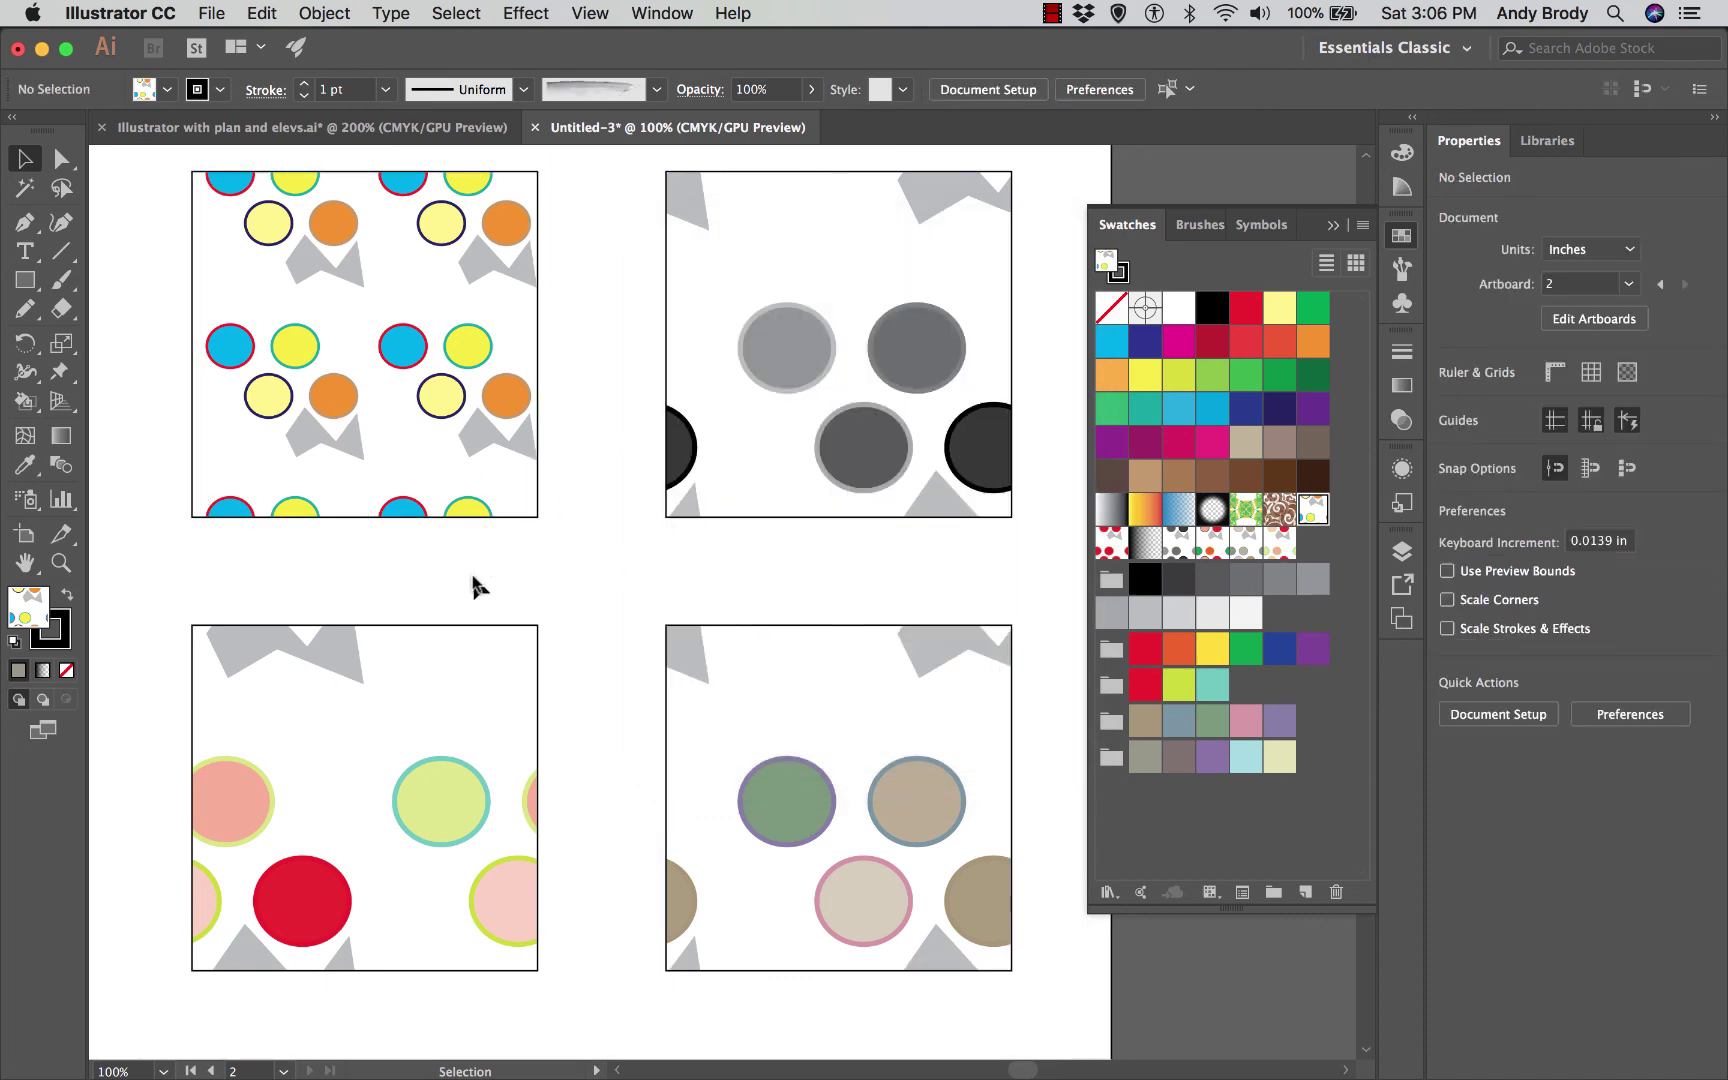
Step: Undo the pattern scaling in the upper-left square and deselect it
{"action": "key", "text": "super+z"}
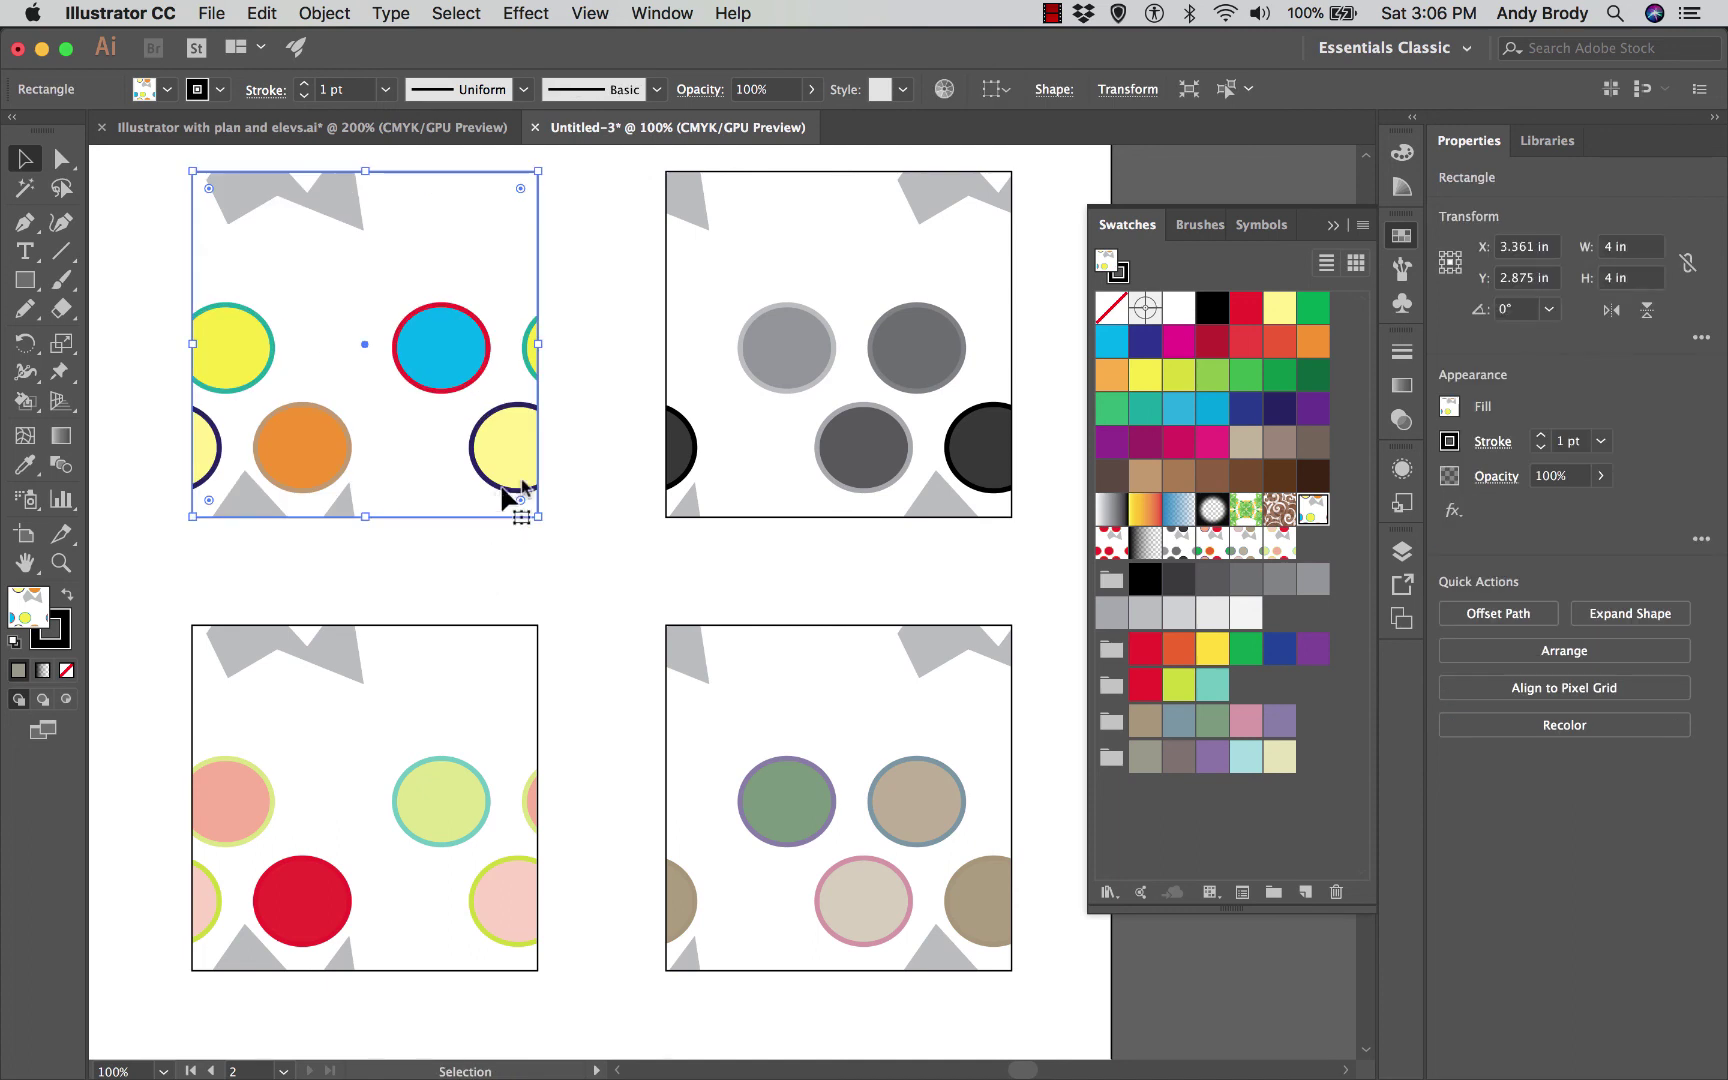
{"action": "left_click", "coordinate": [600, 573]}
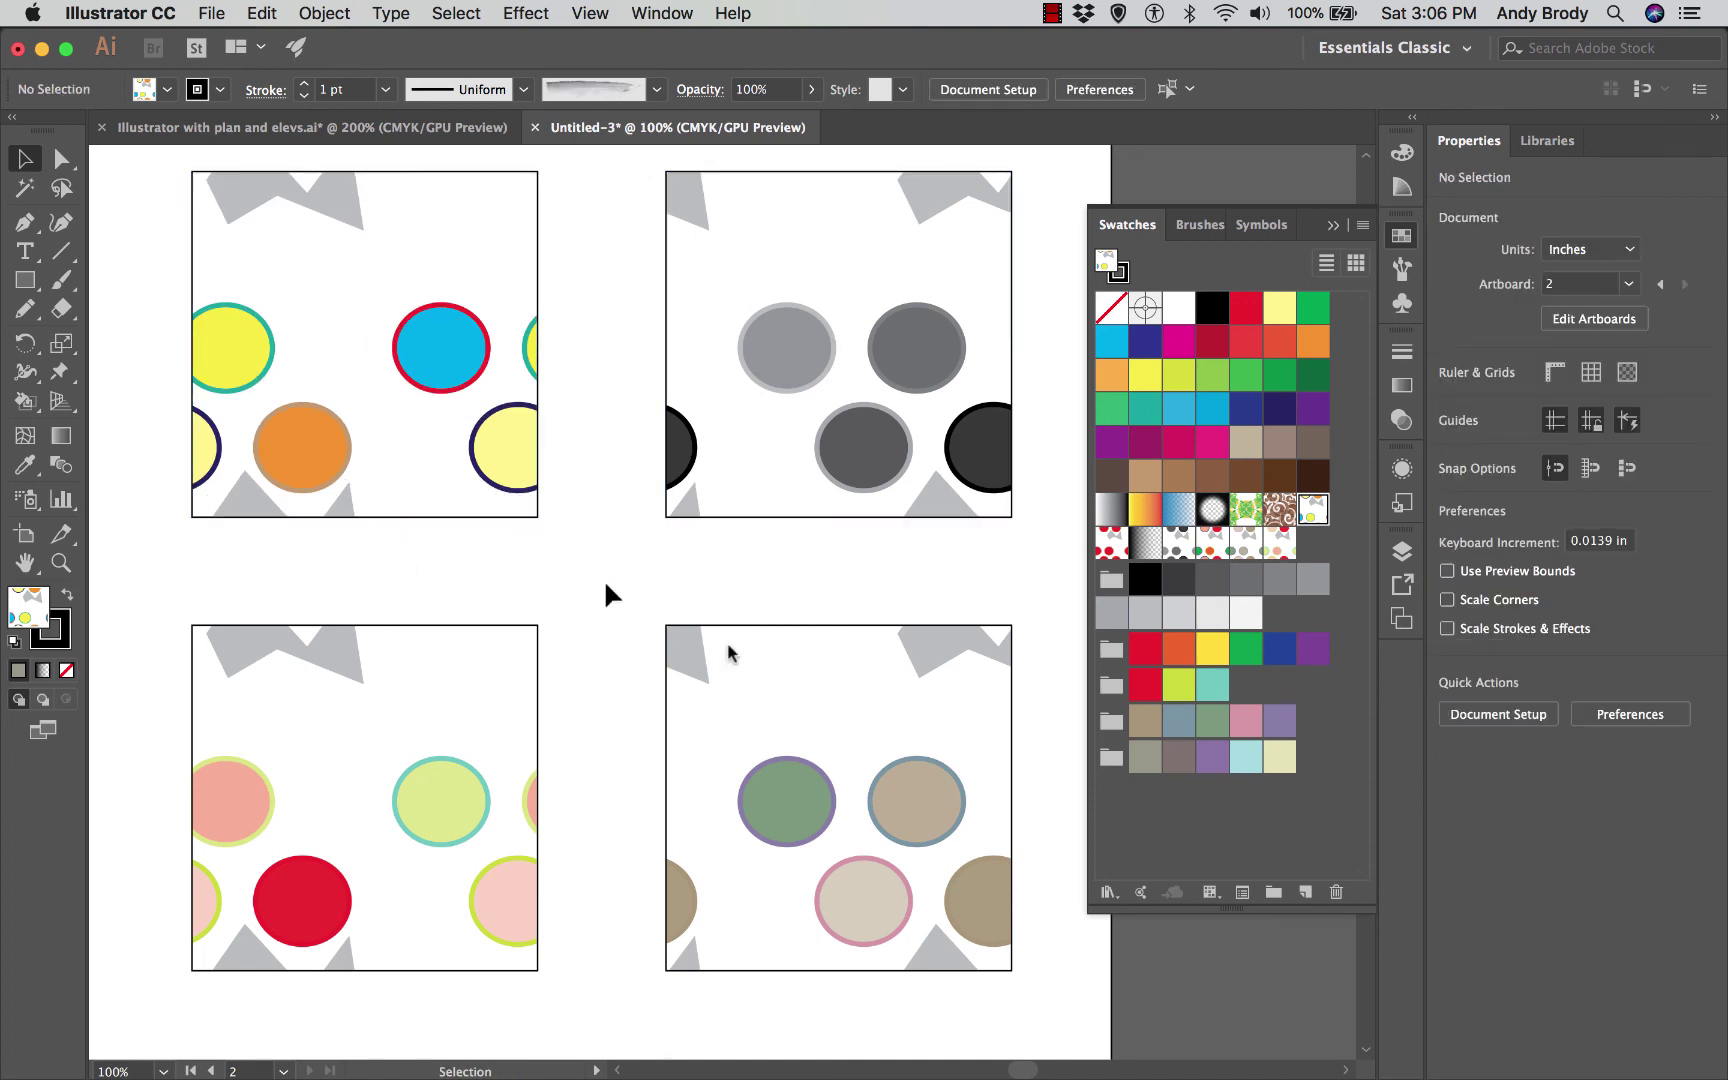